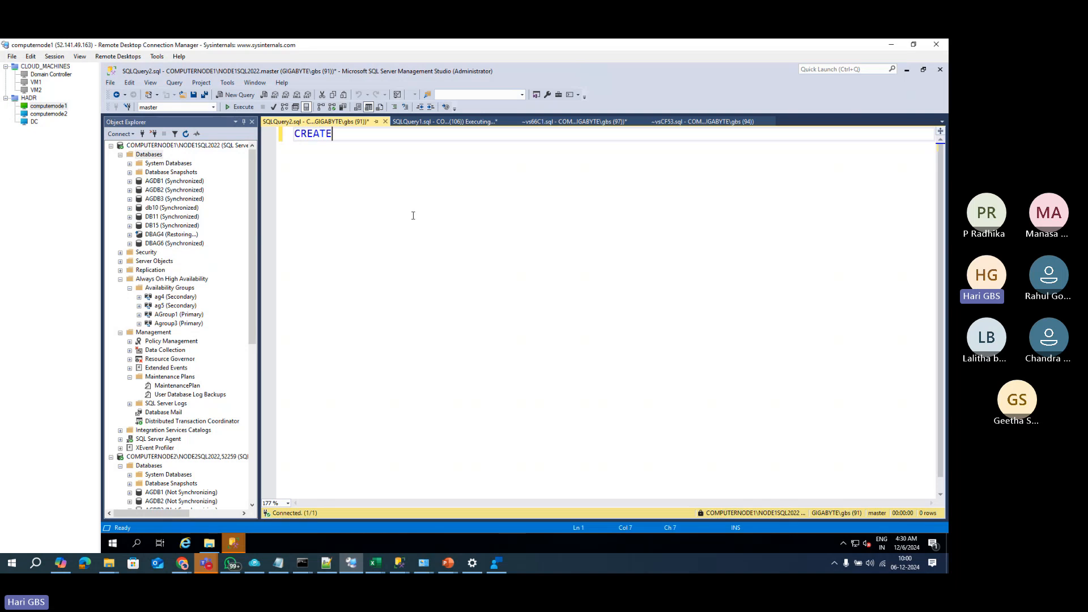
Step: Write 'CREATE DATABASE DB500' and duplicate it into six identical lines
text(DATABASE DB500;)
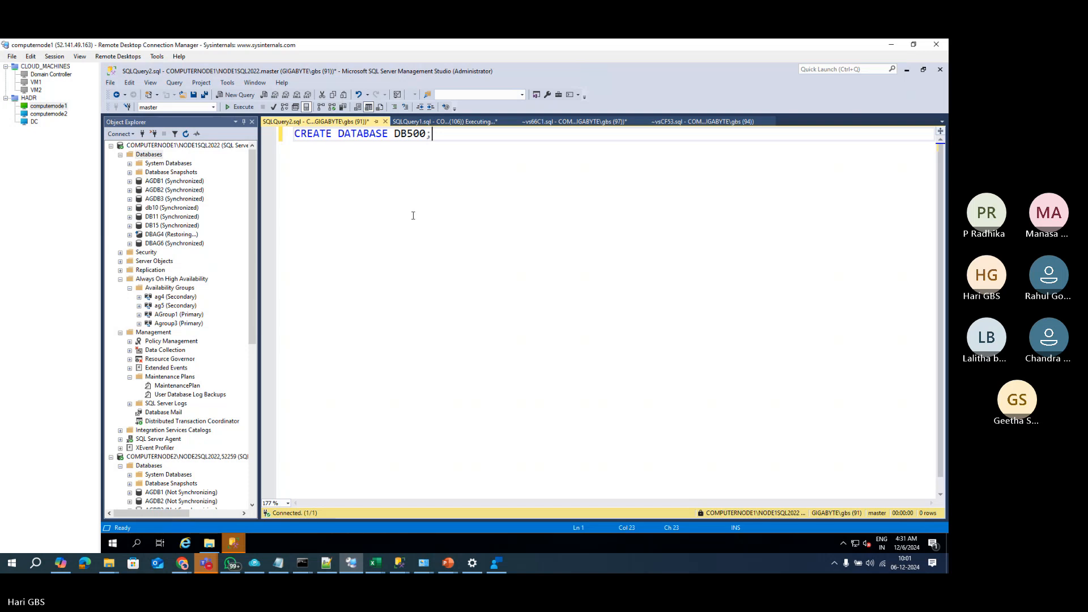
key(shift+Home)
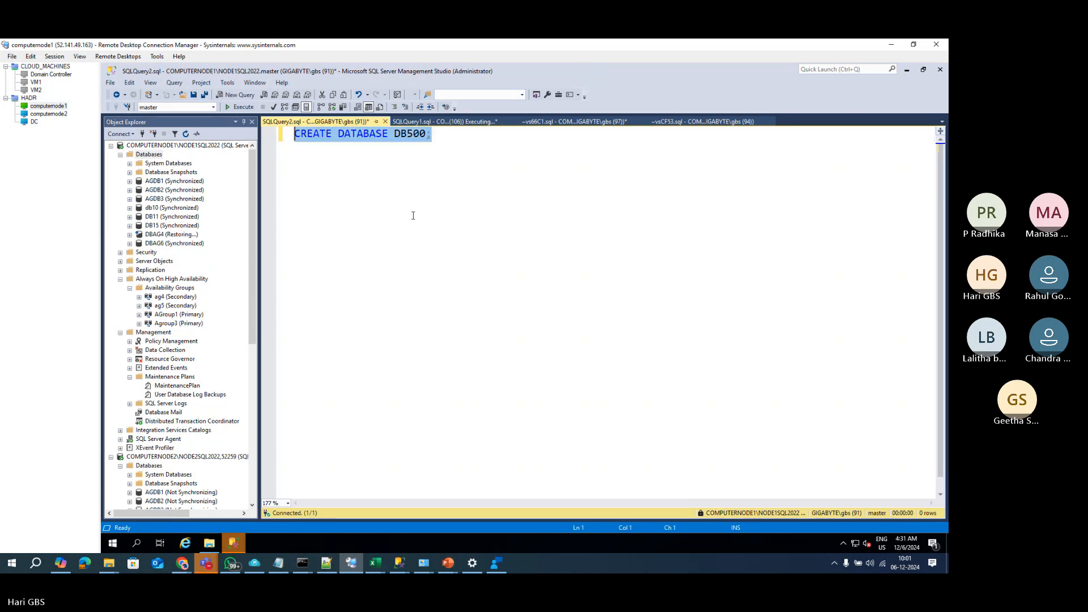
key(ctrl+c)
key(End)
key(Return)
key(ctrl+v)
key(Return)
key(ctrl+v)
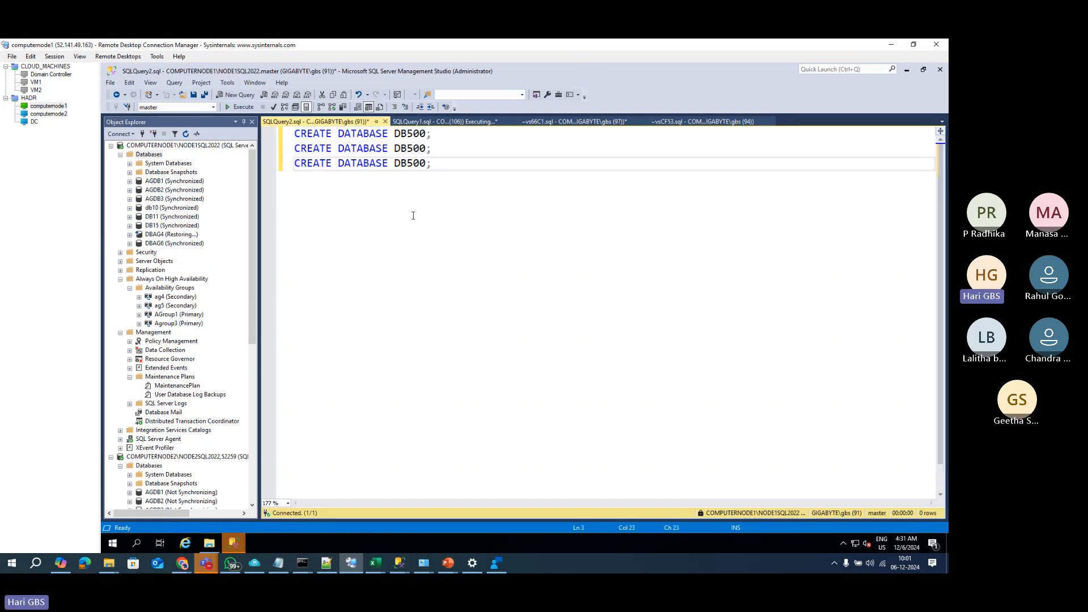
key(Return)
key(ctrl+v)
key(Return)
key(ctrl+v)
key(Return)
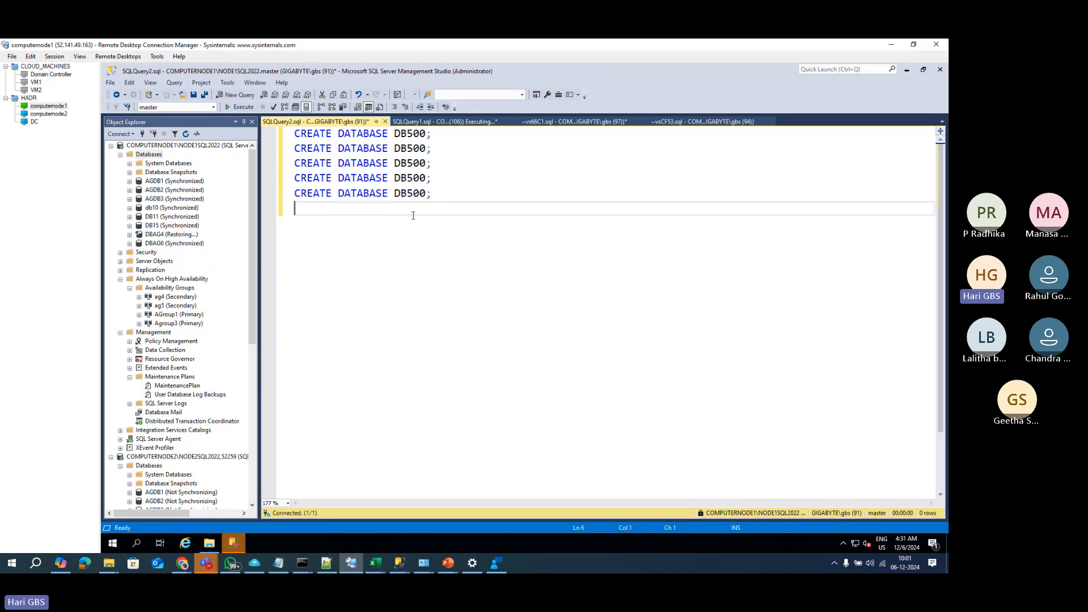
key(ctrl+v)
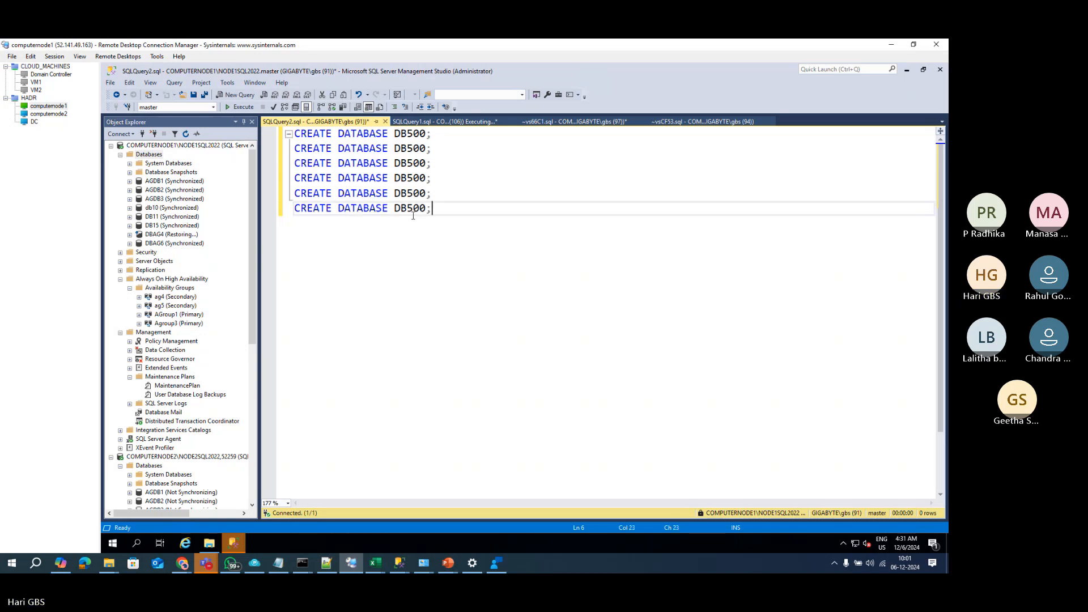
Step: Rename the copies to DB600, DB700, DB800, DB900 and DB1000, then run all six statements
key(Up)
key(Up)
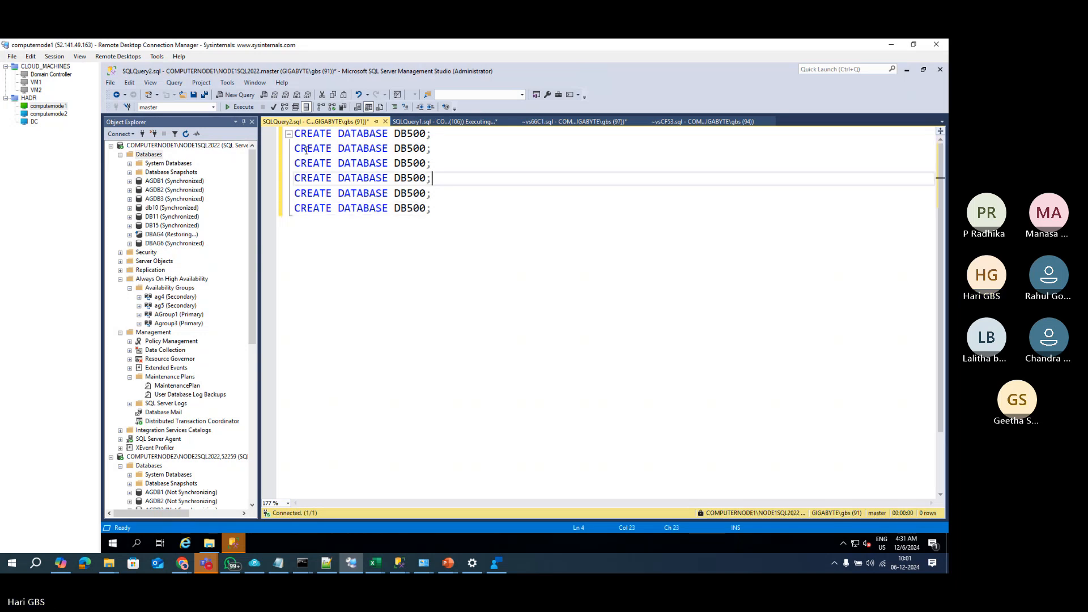
click(415, 149)
key(BackSpace)
text(6)
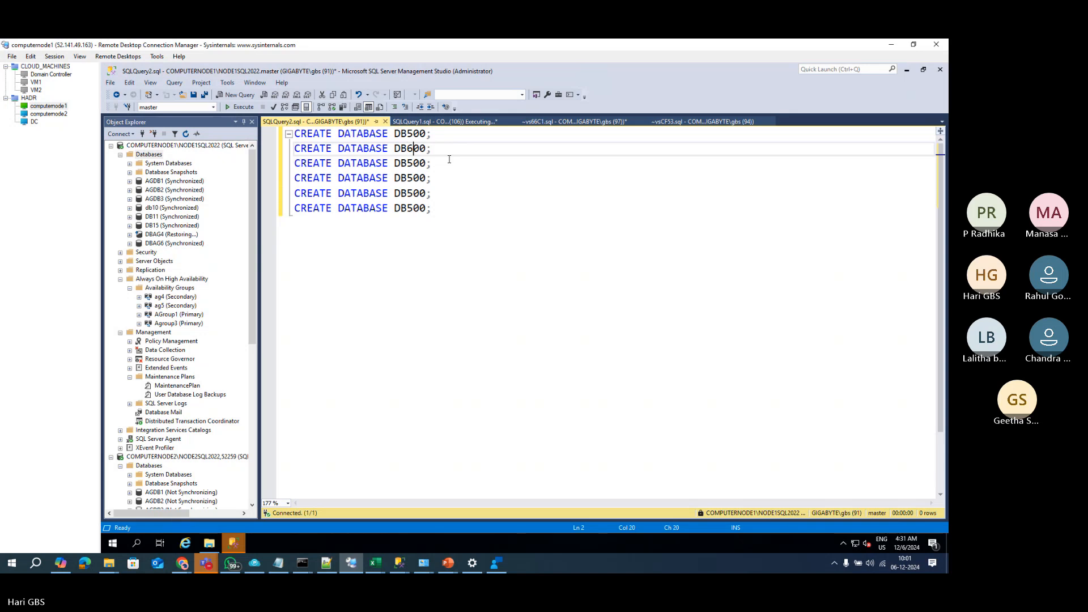
key(Down)
key(BackSpace)
text(7)
key(Down)
key(BackSpace)
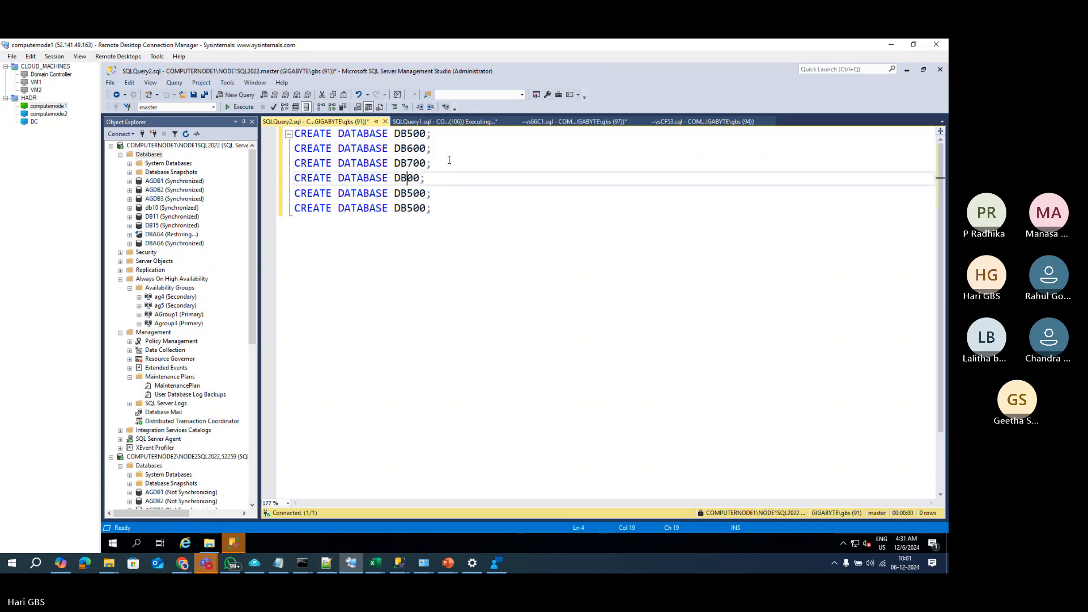
text(8)
key(Down)
key(BackSpace)
text(9)
key(Down)
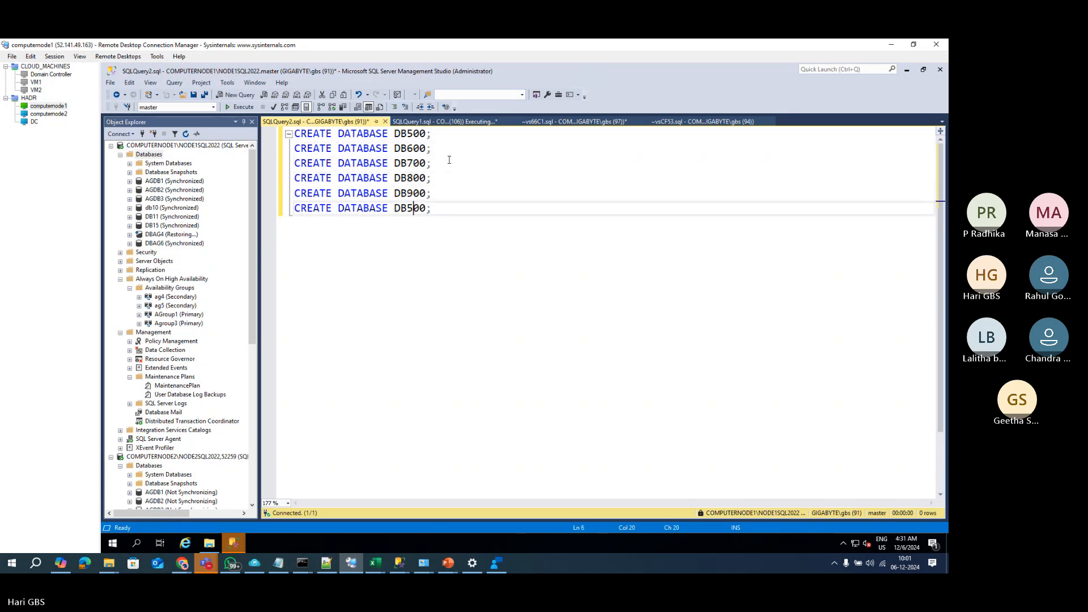
key(BackSpace)
text(10)
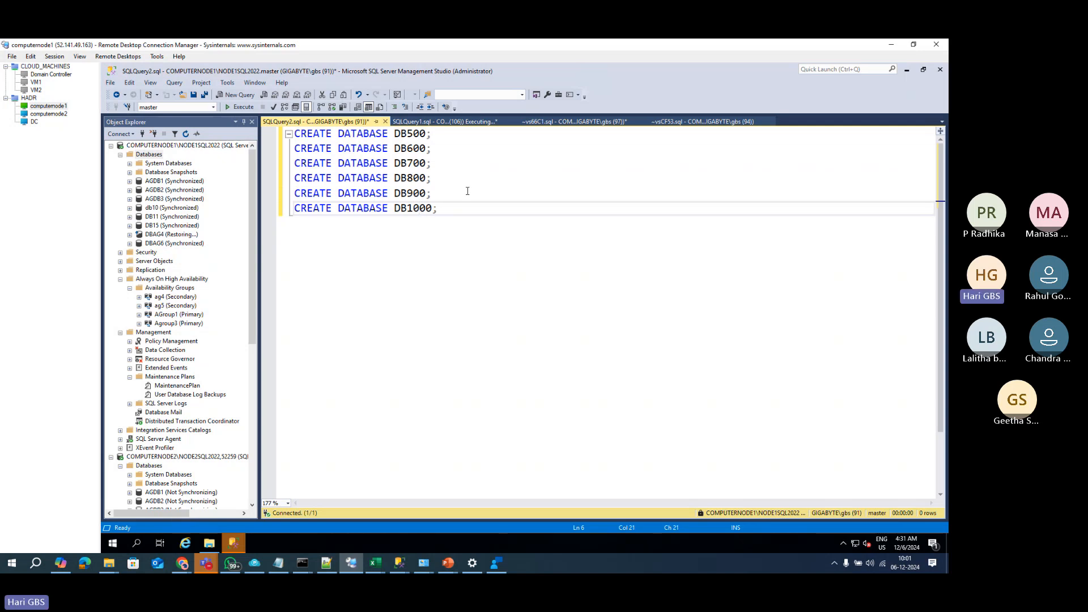
key(F5)
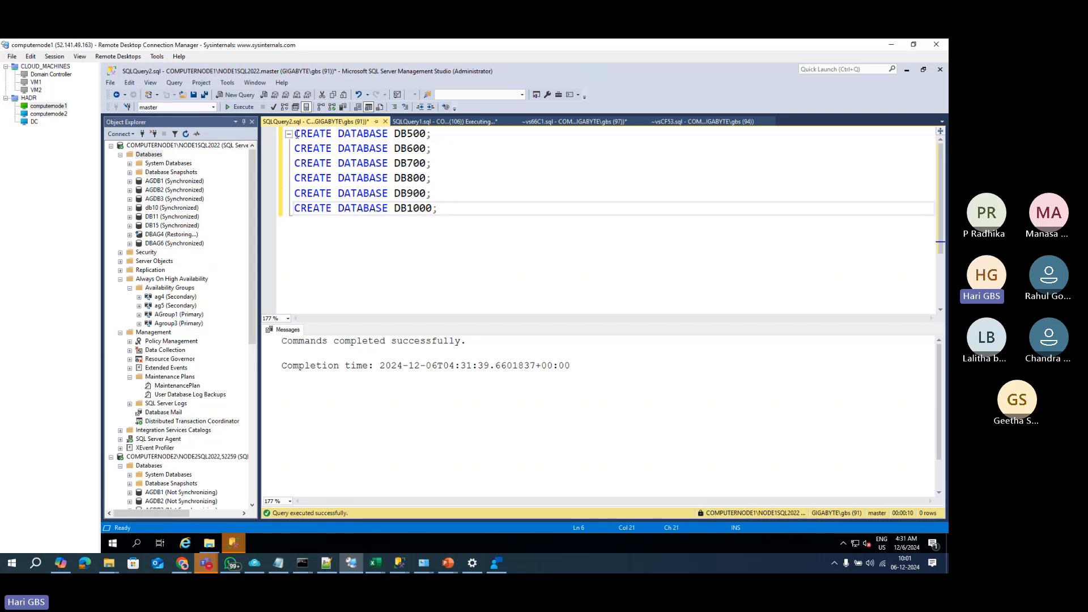
Step: Column-edit all six lines so they start with BACKUP DATABASE
drag(294, 134, 332, 208)
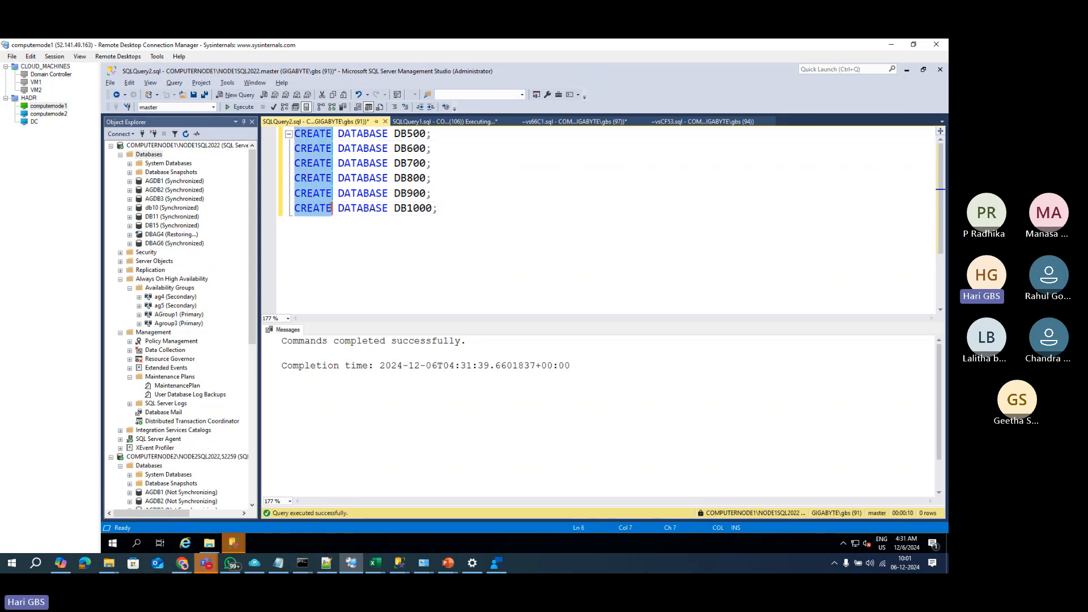
text(BACKUP DA)
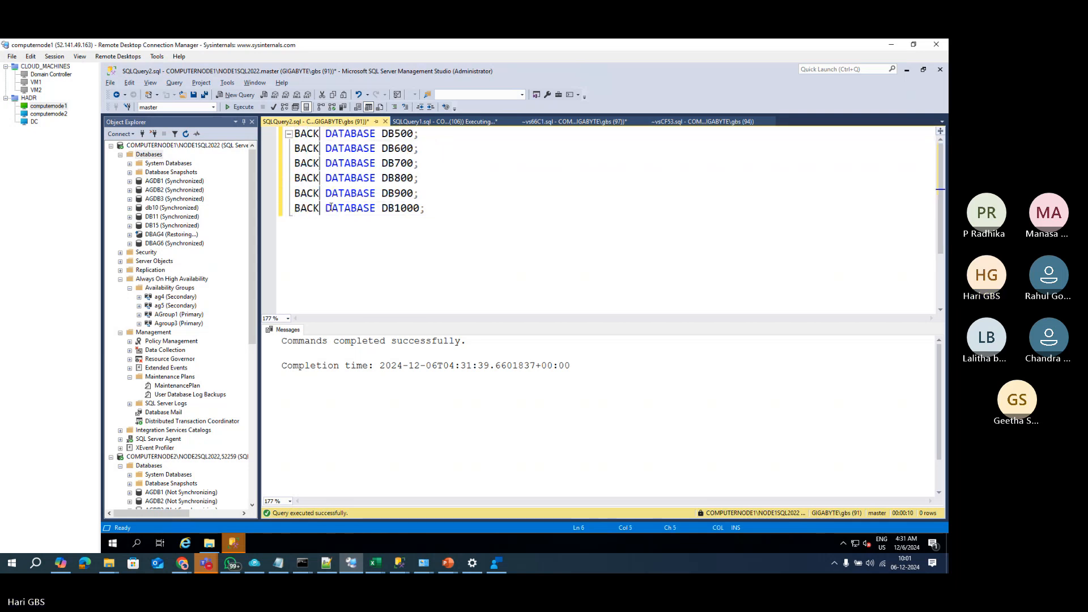
key(BackSpace)
key(BackSpace)
key(BackSpace)
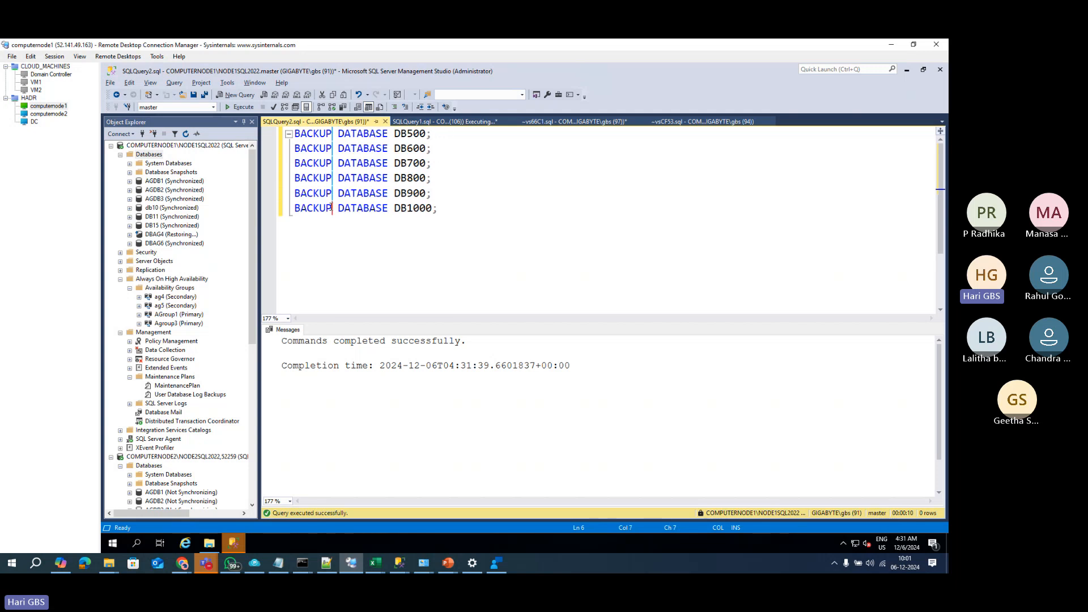
key(Right)
key(Right)
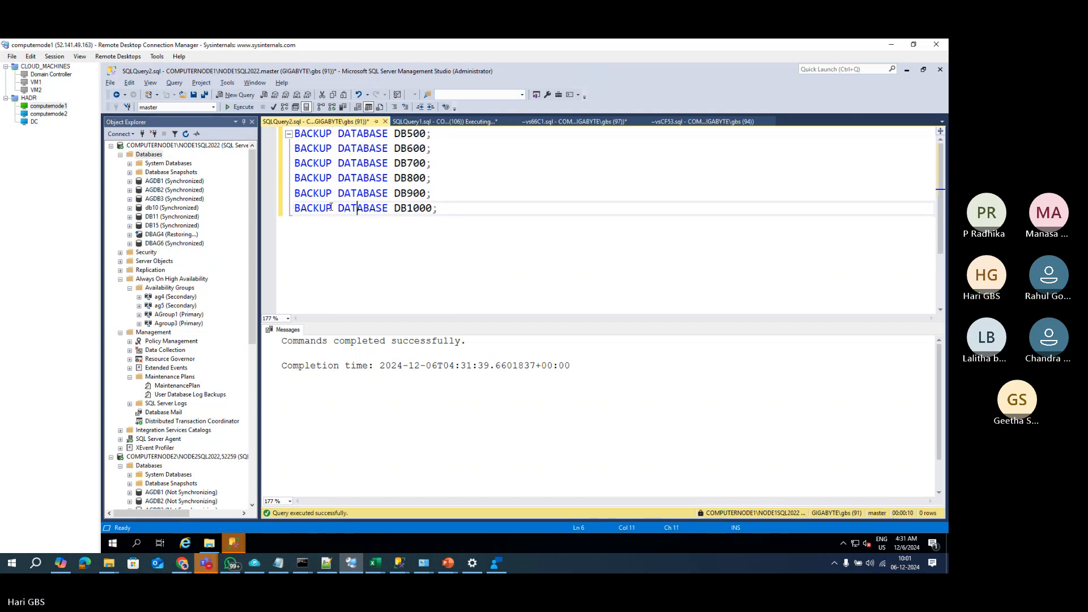
key(Right)
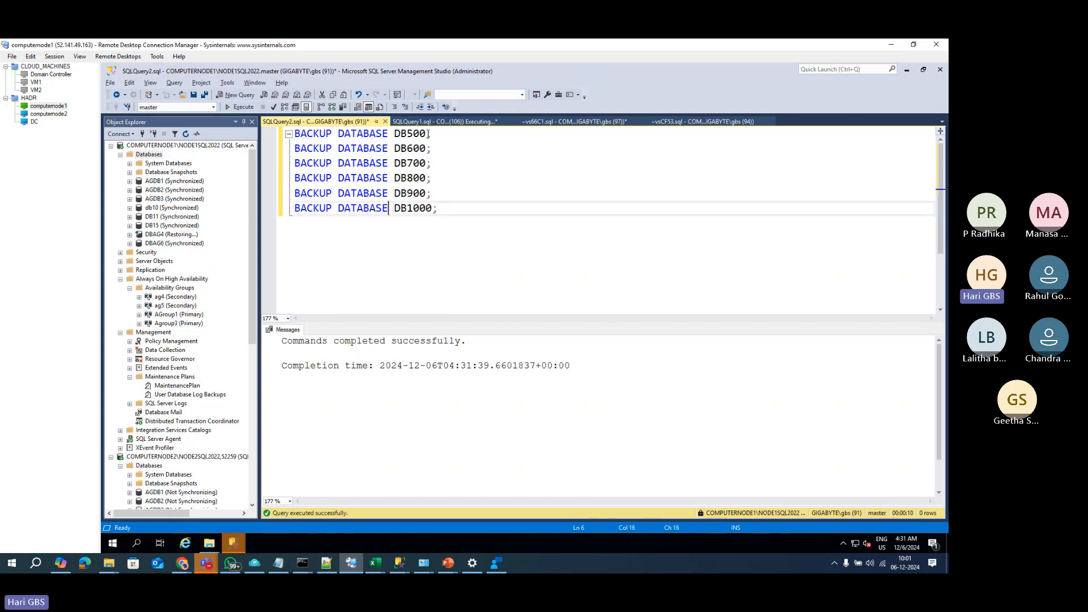
Step: Append TO DISK ='DB500_FULL.BAK' to every line and restore the DB1000 name
drag(428, 134, 431, 212)
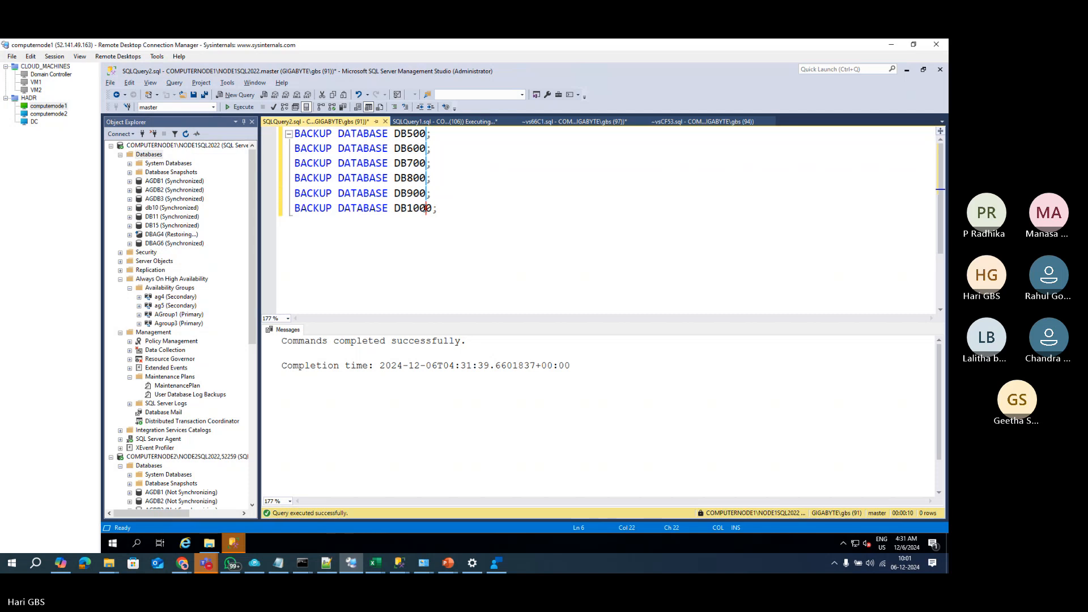
text(TO DISK =)
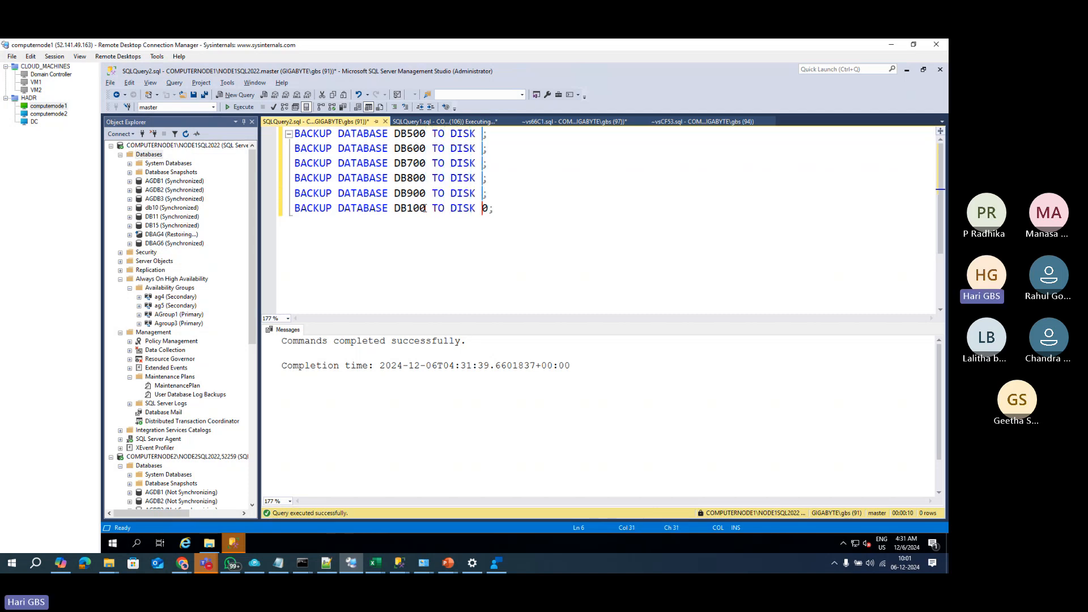
text(')
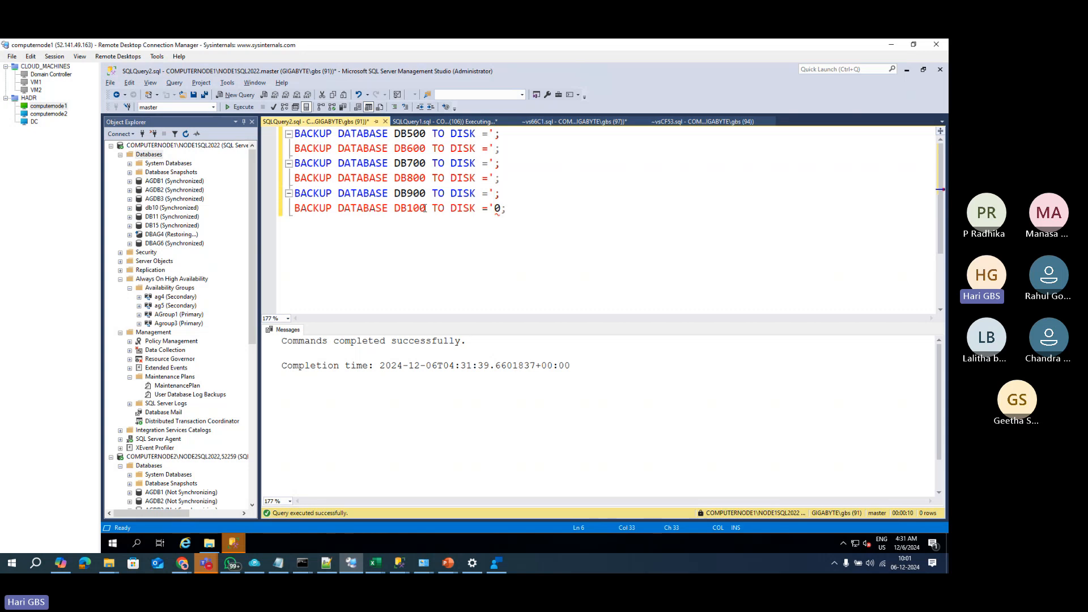
text(DB500)
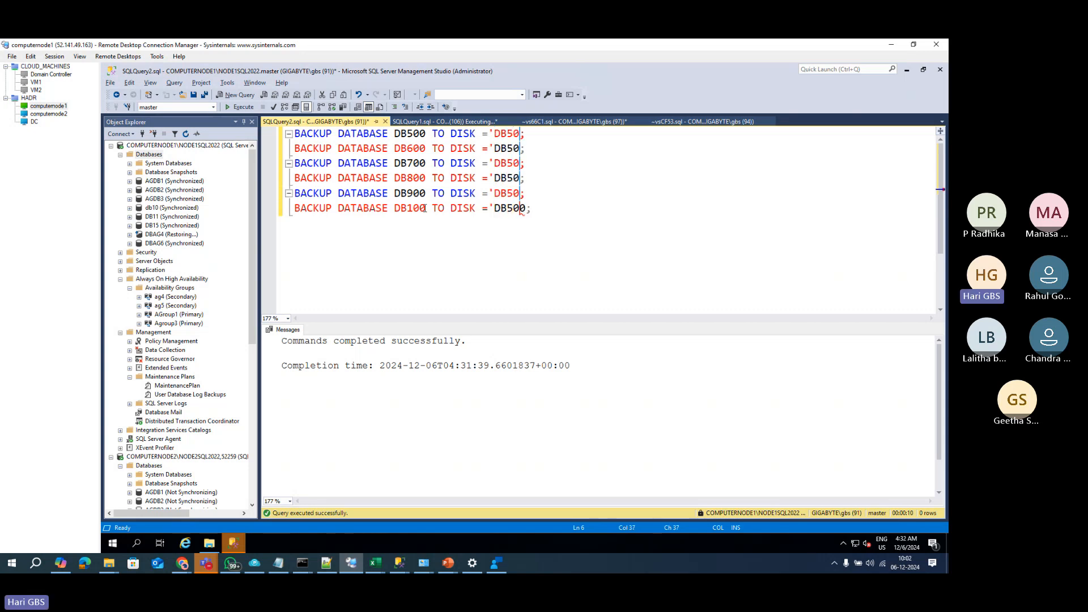
text(_FULL.)
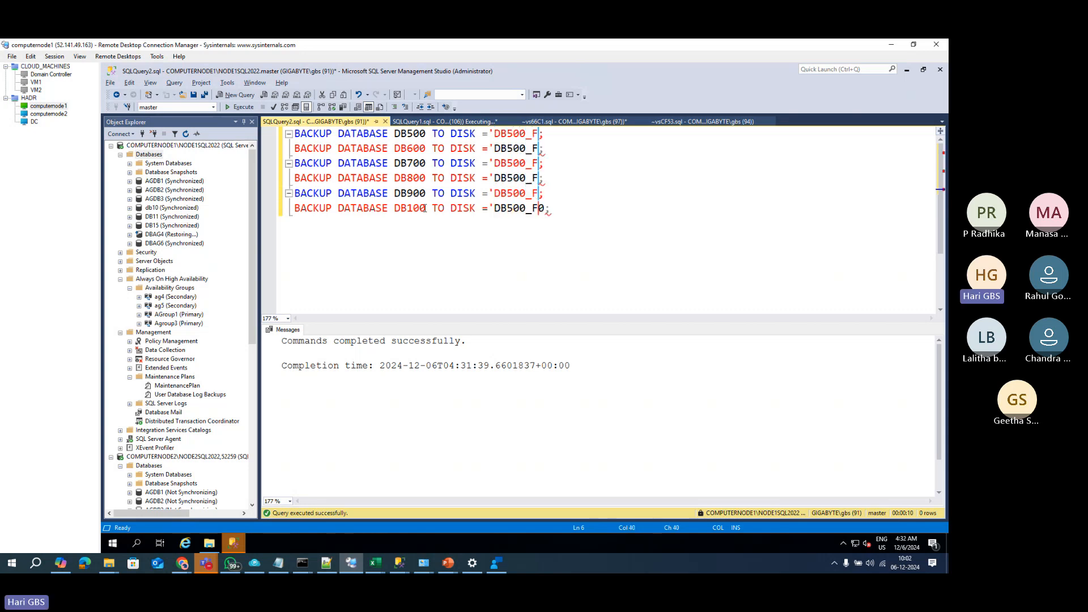
text(BAK')
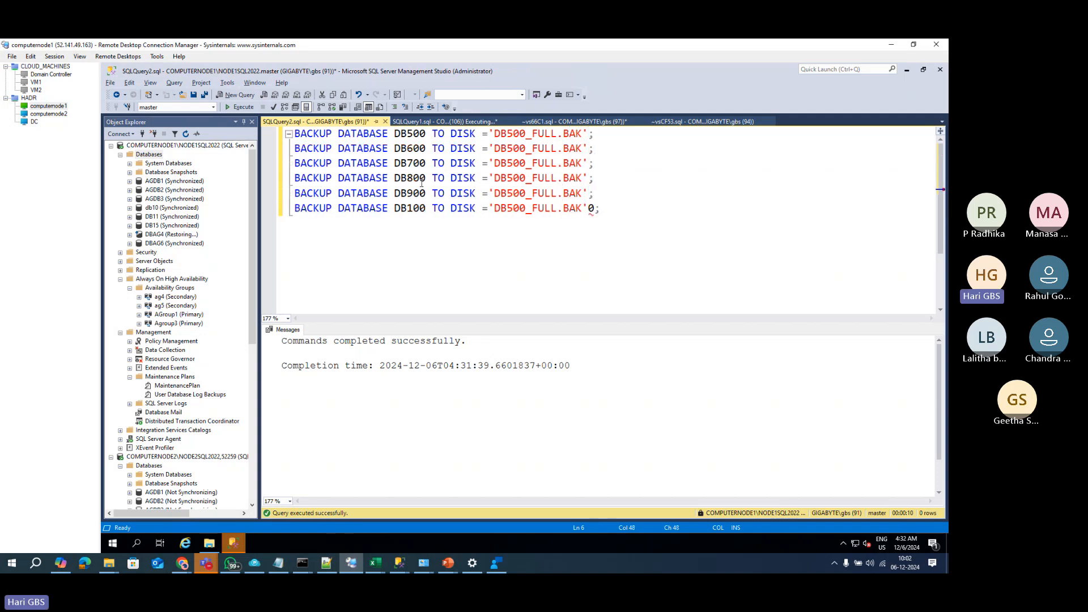
click(590, 208)
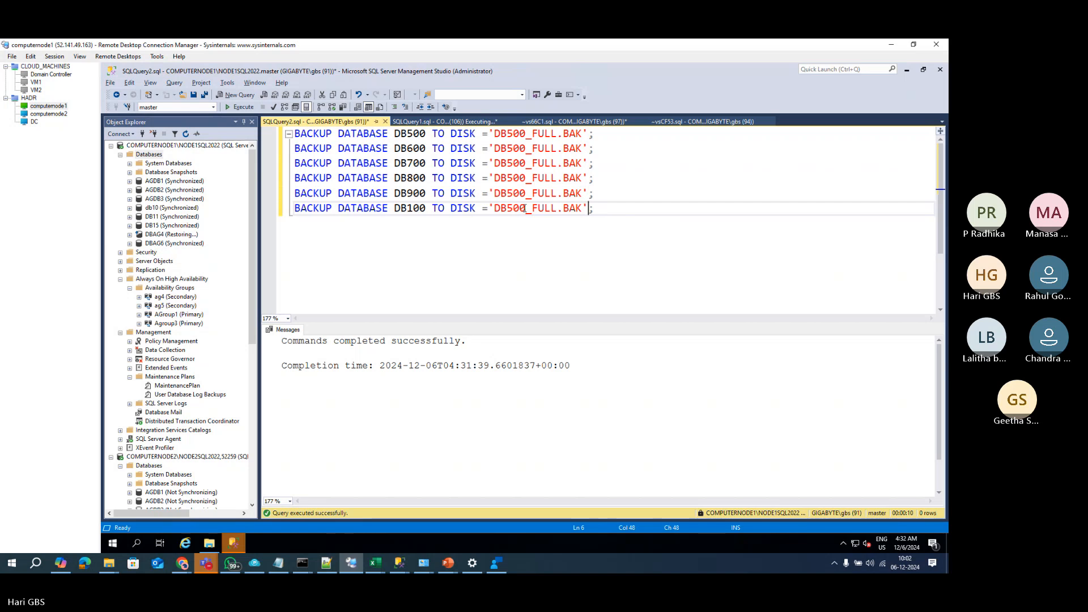
key(Left)
key(Left)
key(Left)
key(Left)
key(Left)
key(Left)
key(Left)
key(Left)
key(Left)
key(Left)
text(0)
Step: Correct the file names to DB600_FULL.BAK through DB1000_FULL.BAK and run the six backups
click(513, 148)
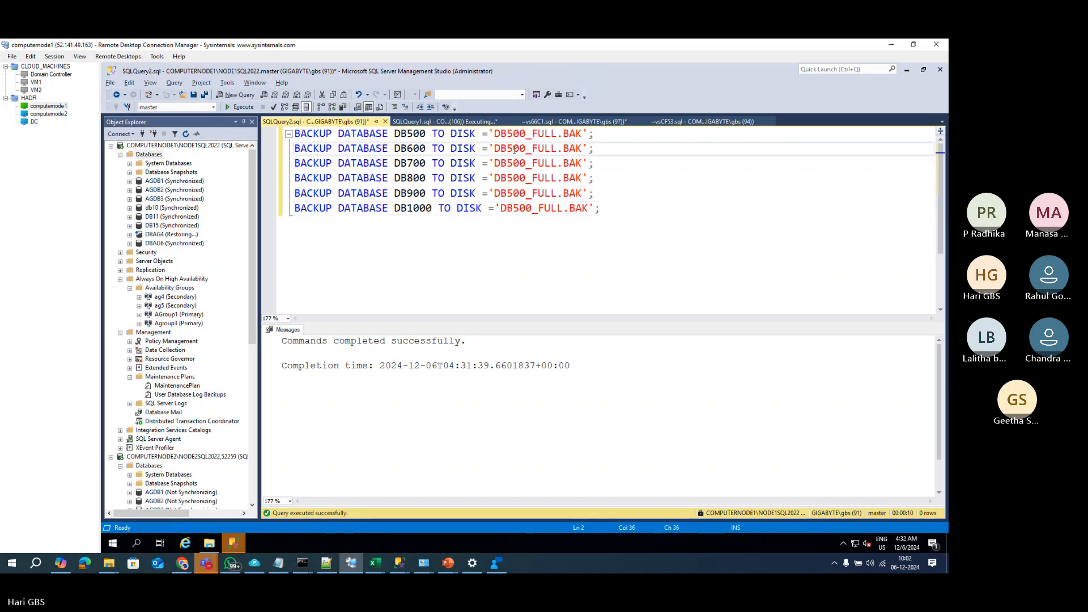
key(BackSpace)
text(6)
key(Down)
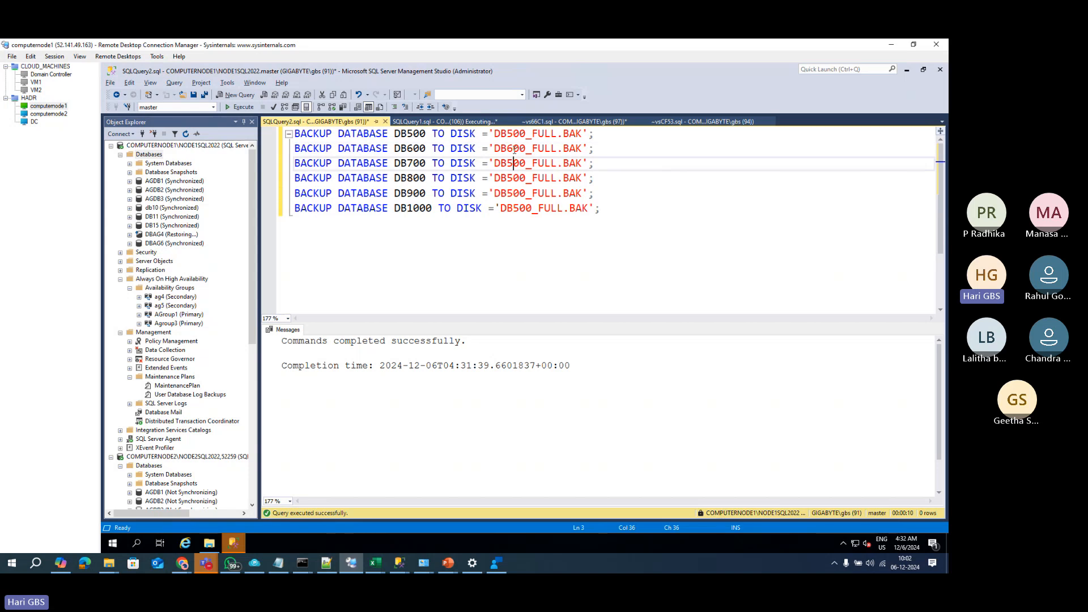
key(BackSpace)
text(7)
key(Down)
key(BackSpace)
text(8)
key(Down)
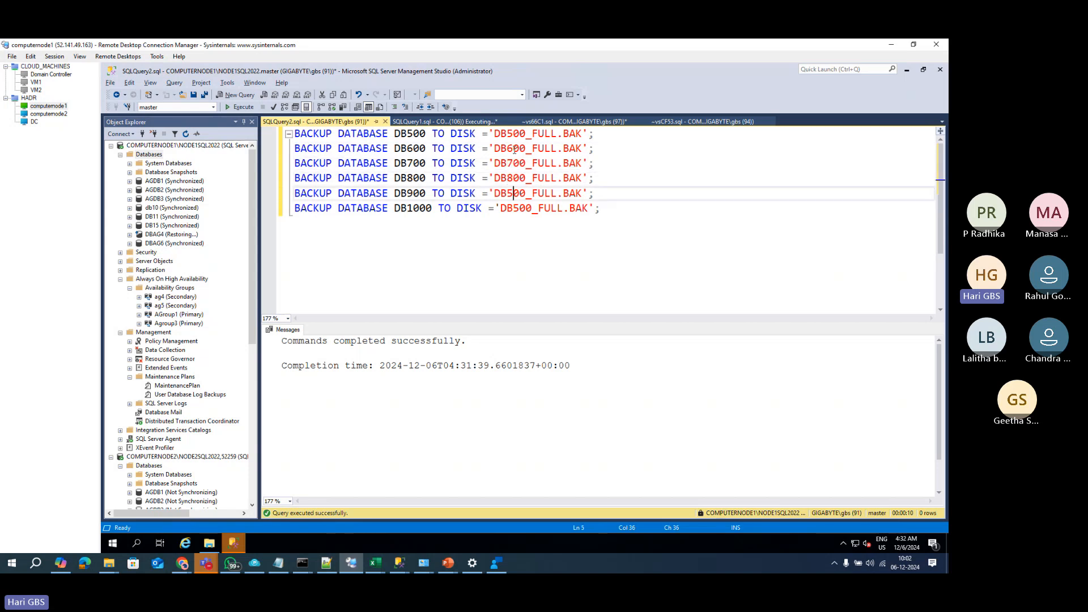
key(BackSpace)
text(9)
key(Down)
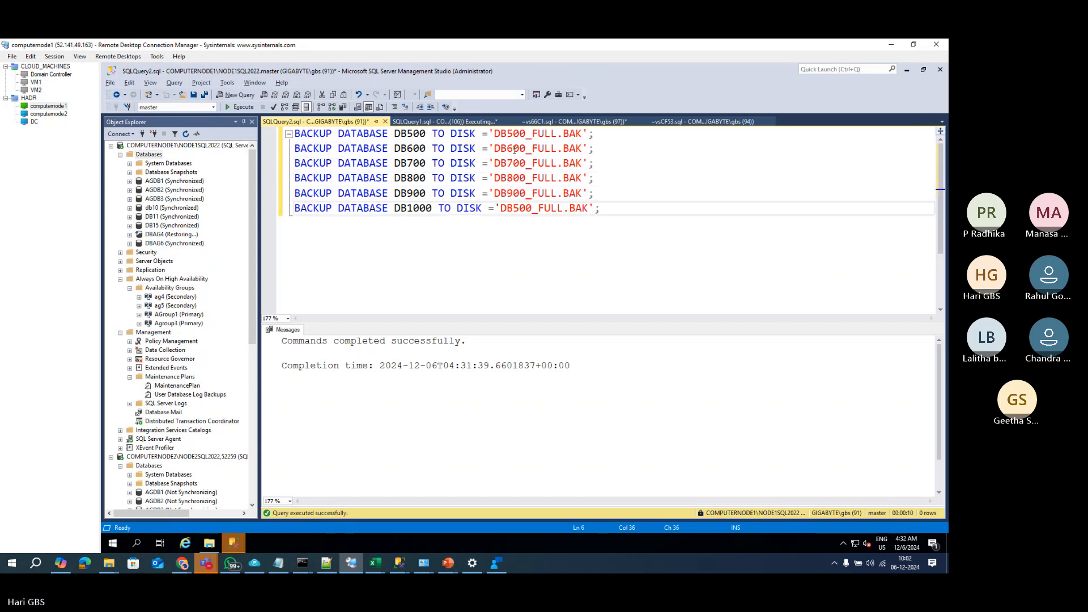
key(Delete)
text(10)
key(F5)
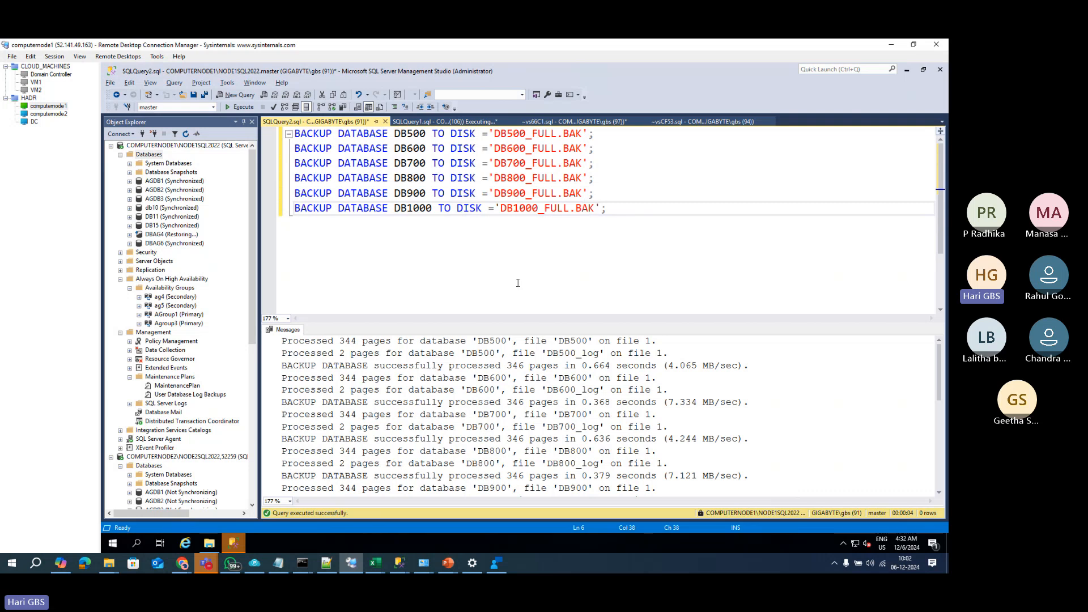
Step: Launch the New Availability Group Wizard from the Availability Groups node
drag(608, 208, 221, 122)
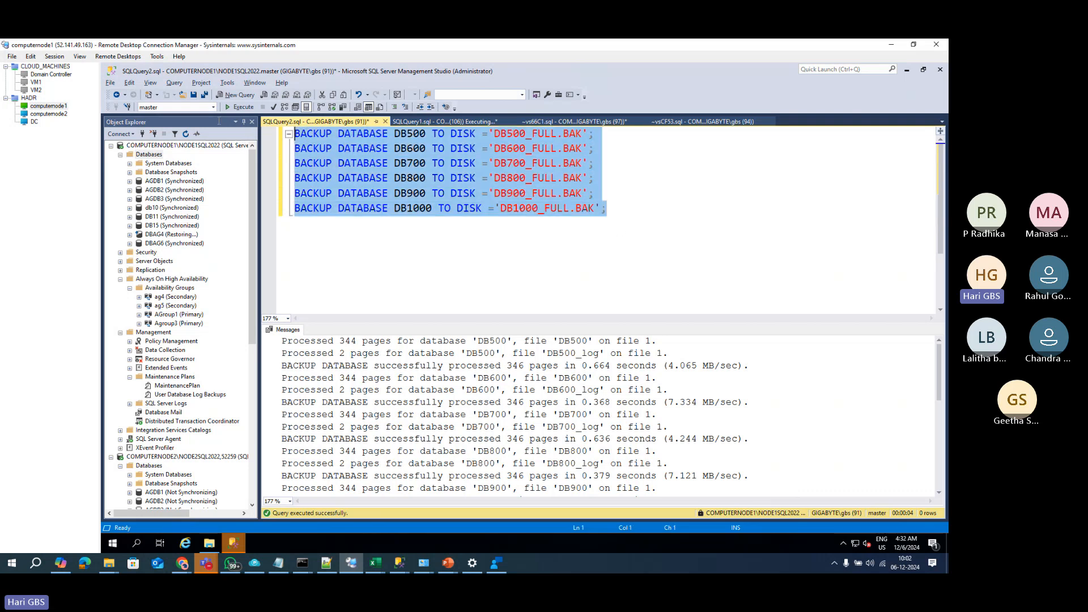
click(489, 193)
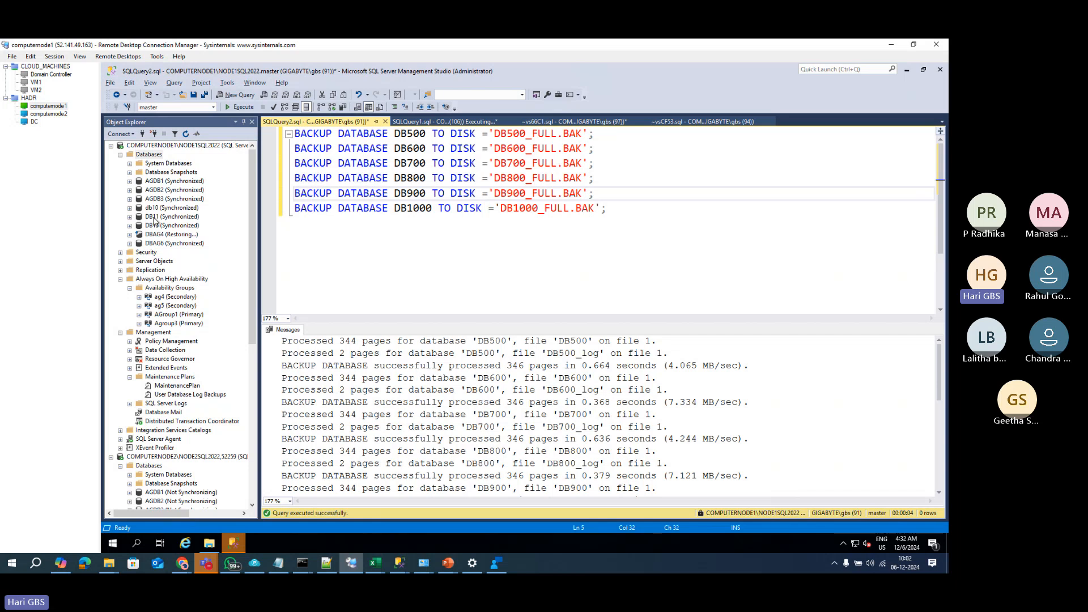
click(120, 154)
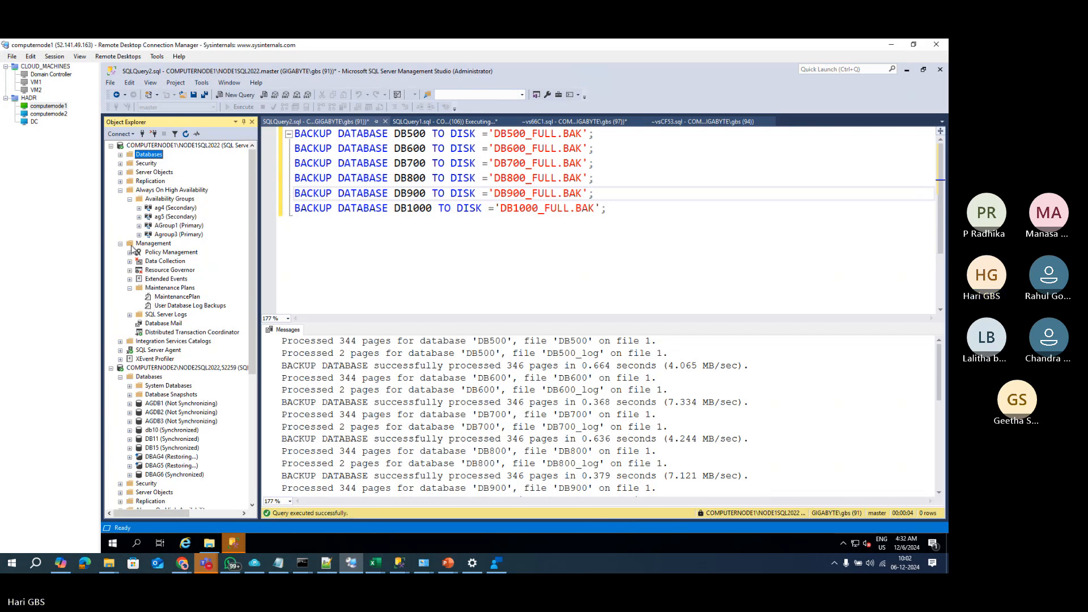
right_click(159, 204)
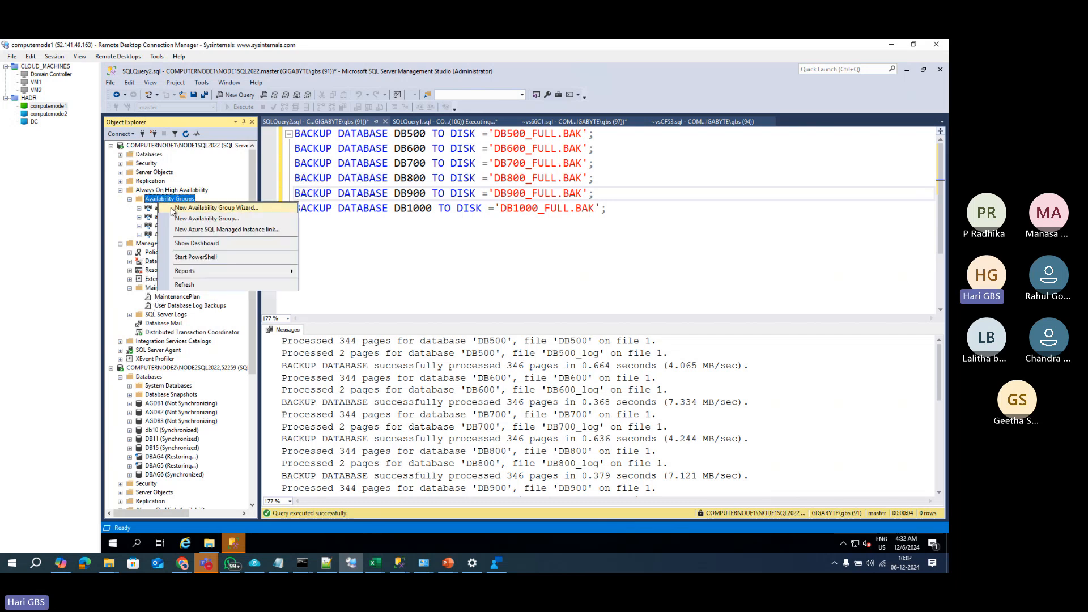
click(182, 211)
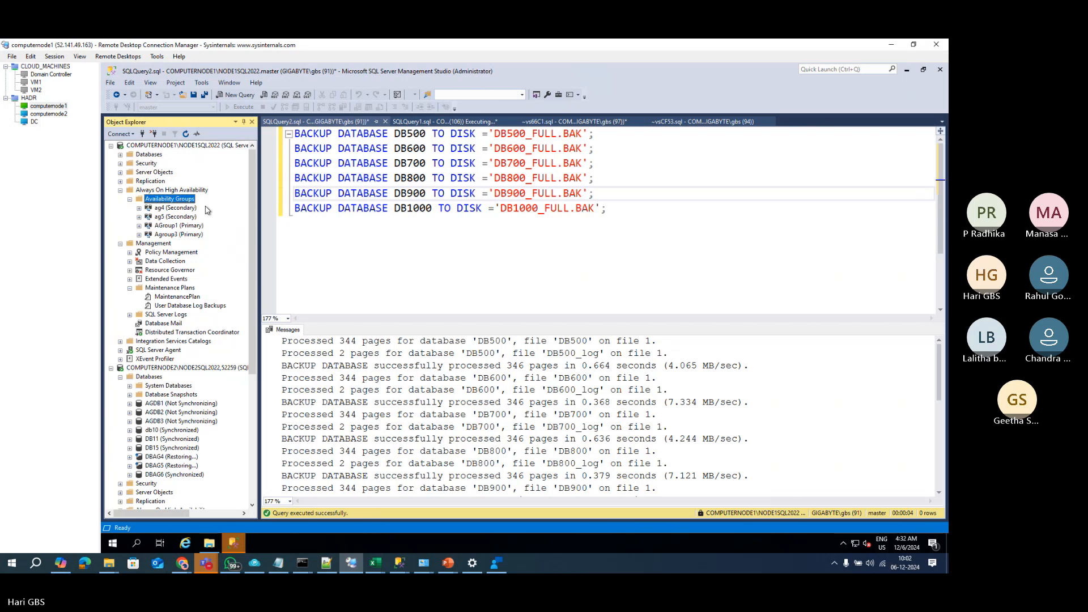
Step: Close the DBAG6 properties window and relaunch the New Availability Group Wizard
click(232, 545)
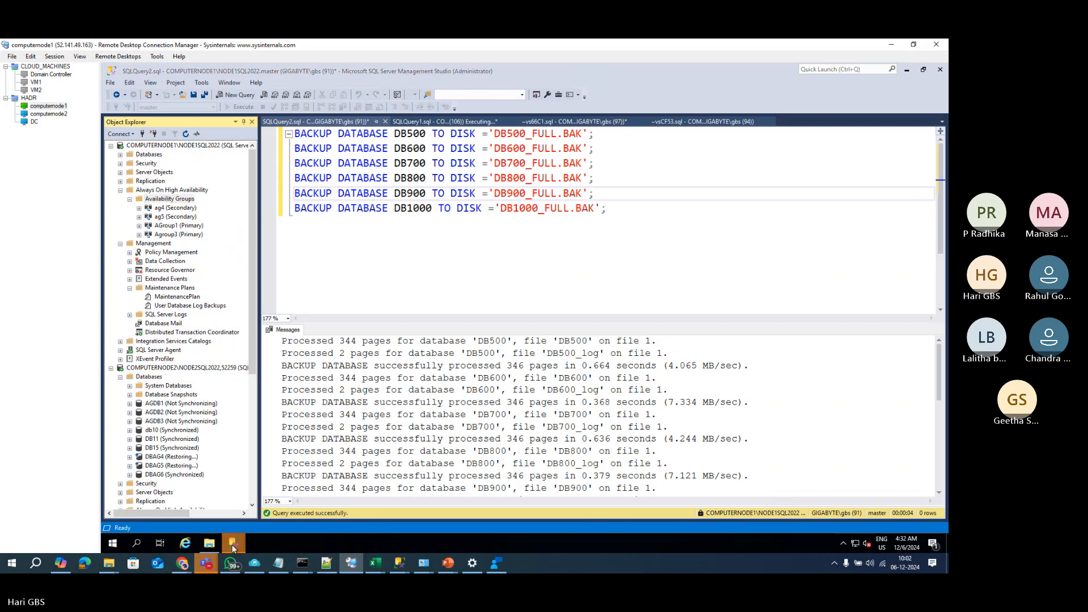
click(417, 498)
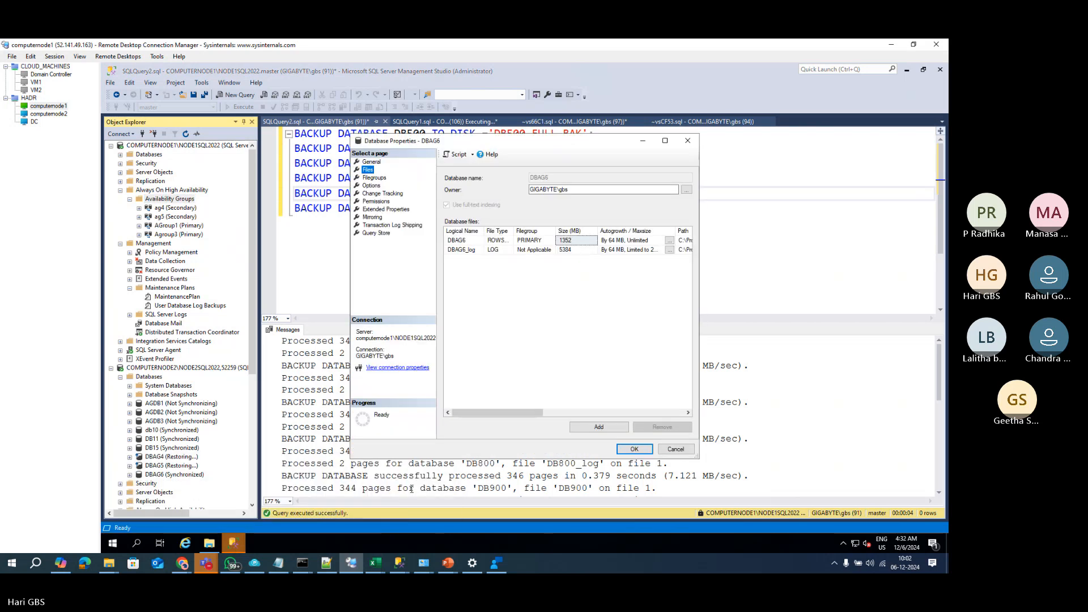
click(688, 141)
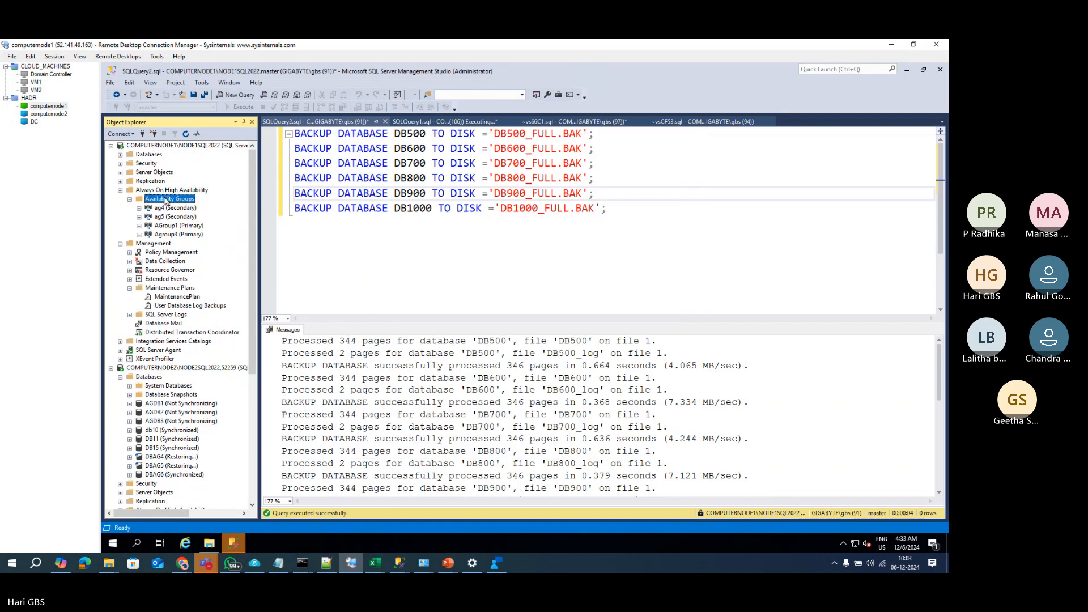
right_click(174, 201)
click(225, 204)
click(232, 543)
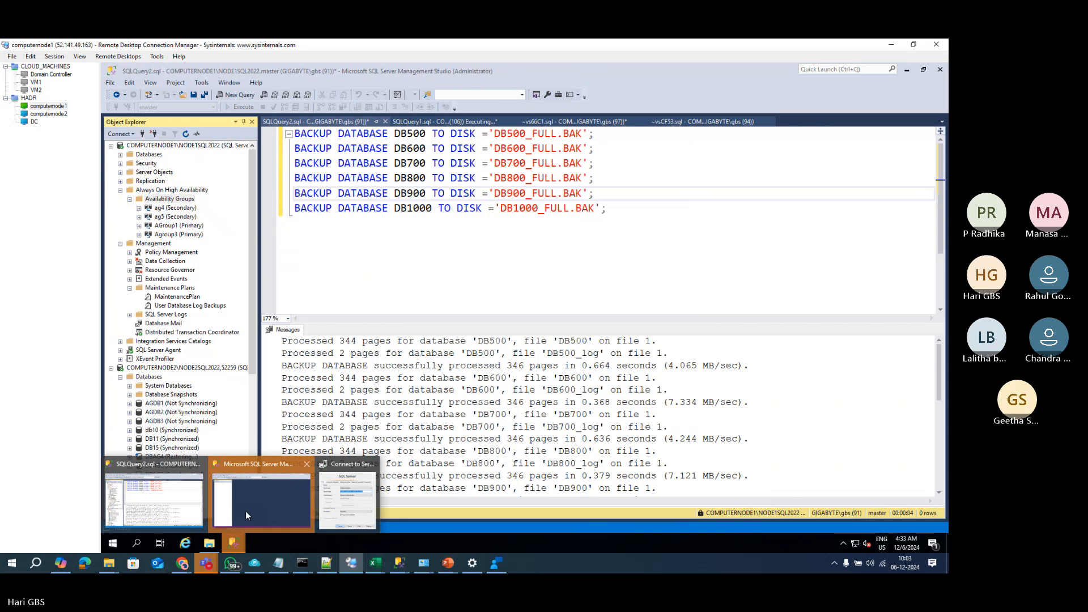
Step: Connect to the primary server instance and close the extra empty Management Studio window
click(246, 511)
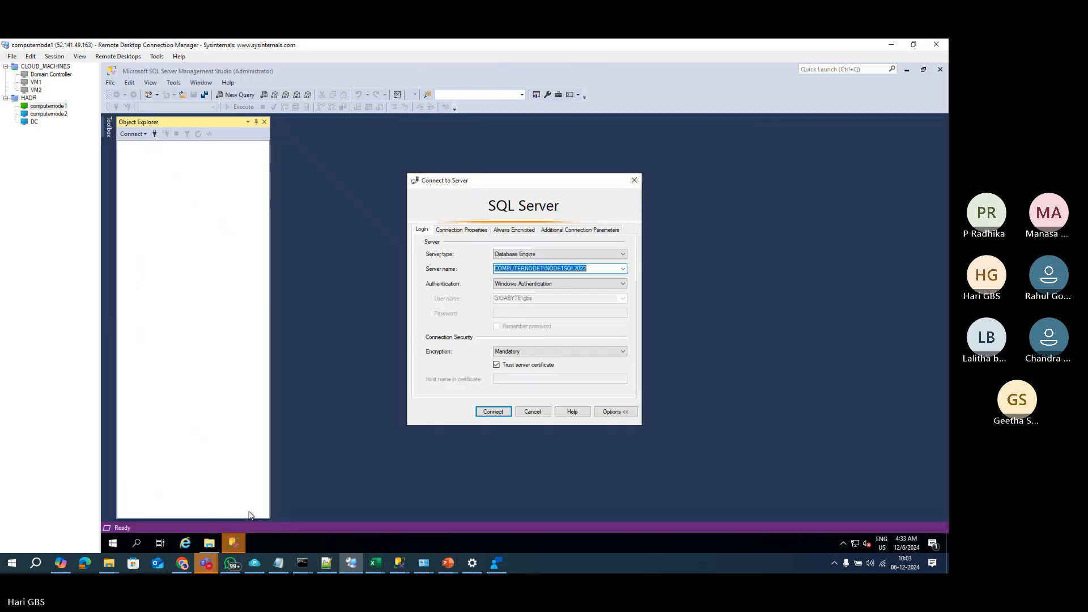
click(483, 413)
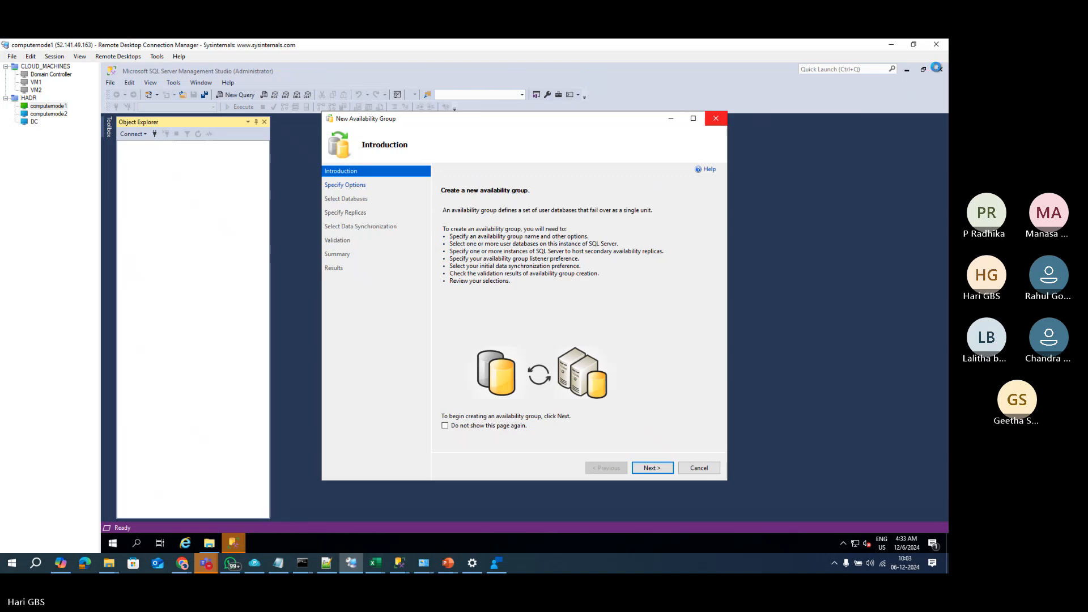
click(939, 71)
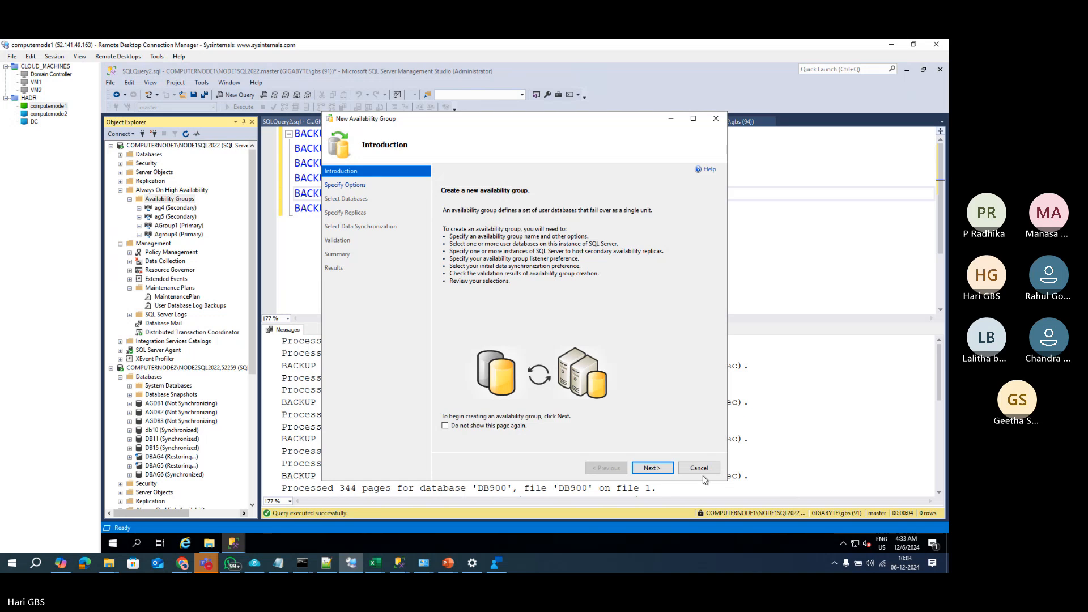
Step: Decline cancelling the wizard and advance it to the Specify Availability Group Options page
click(699, 469)
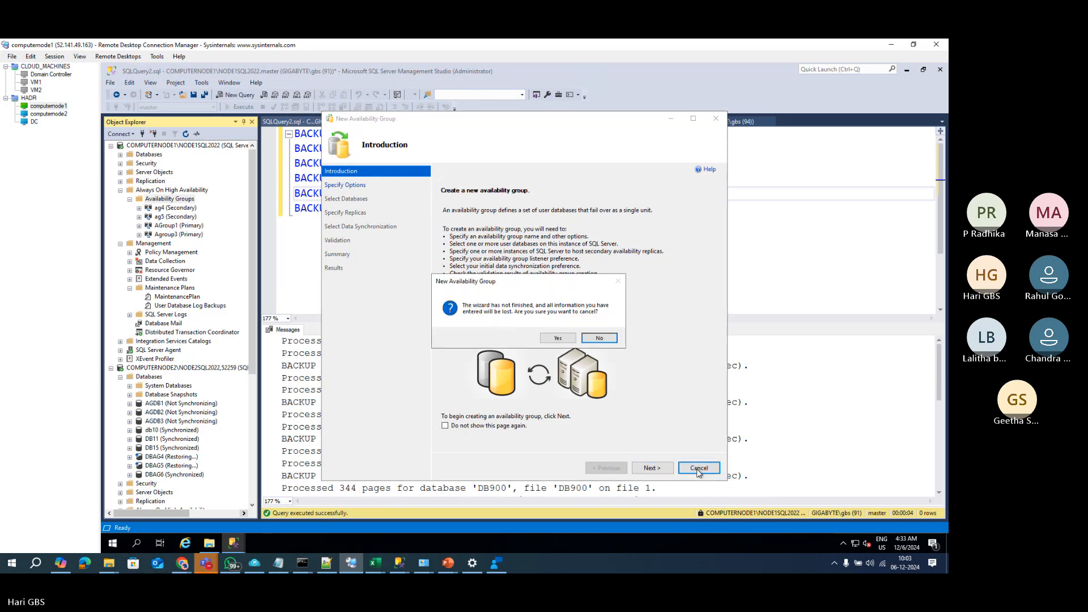
click(553, 338)
click(652, 468)
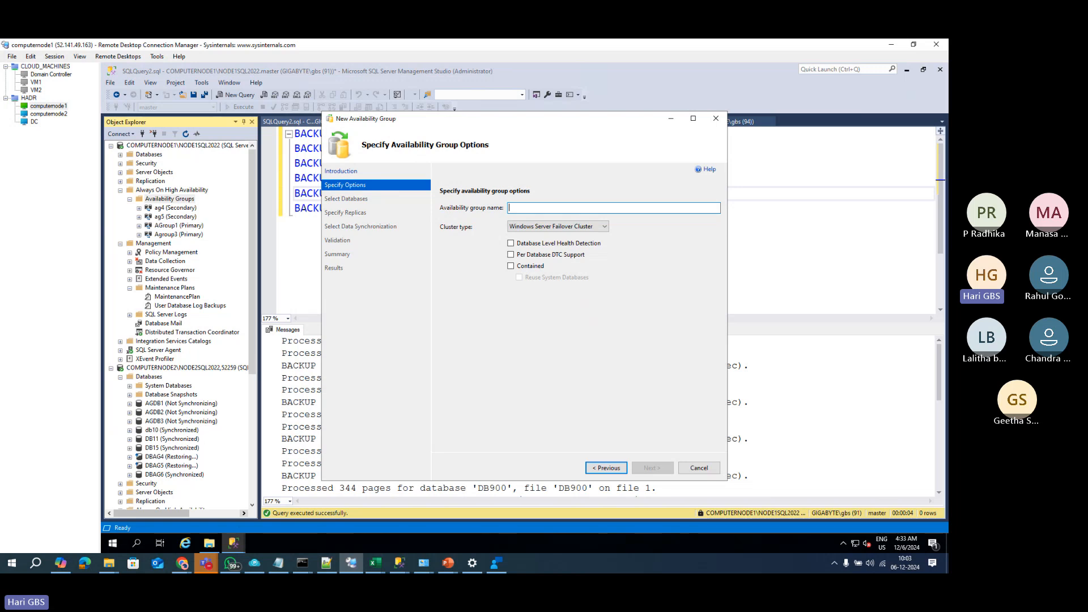
Step: Name the group AG_group5 with Database Level Health Detection and Per Database DTC Support enabled
text(AG_group5)
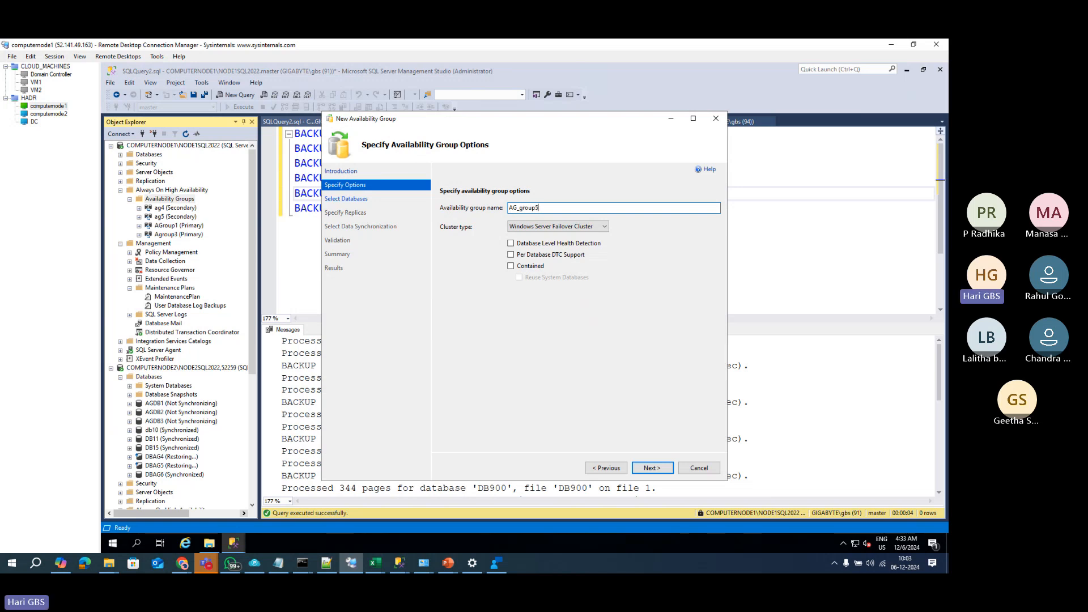
click(538, 246)
click(538, 254)
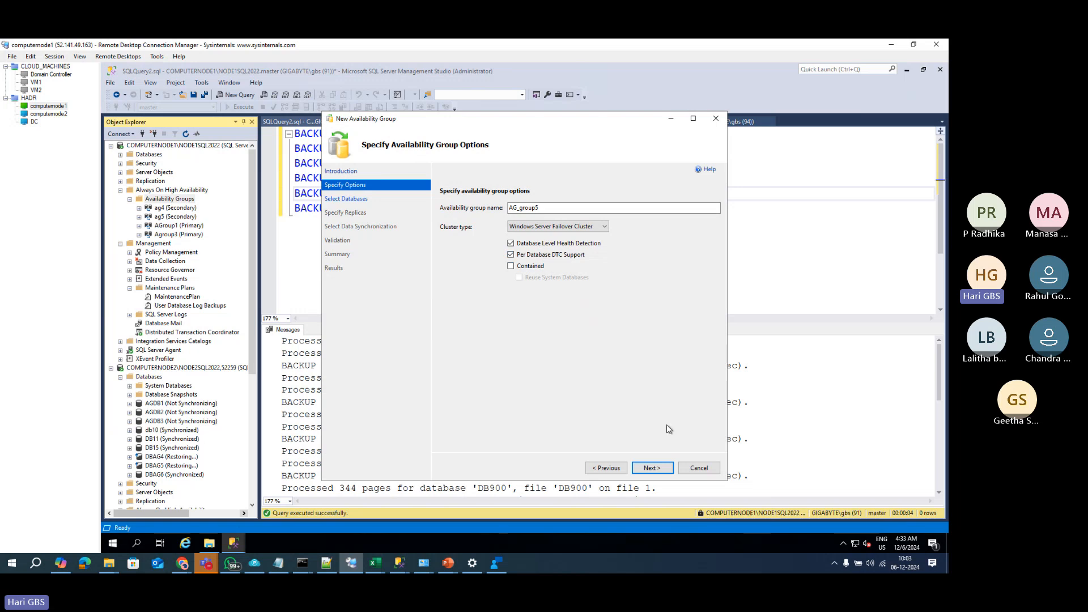
click(652, 467)
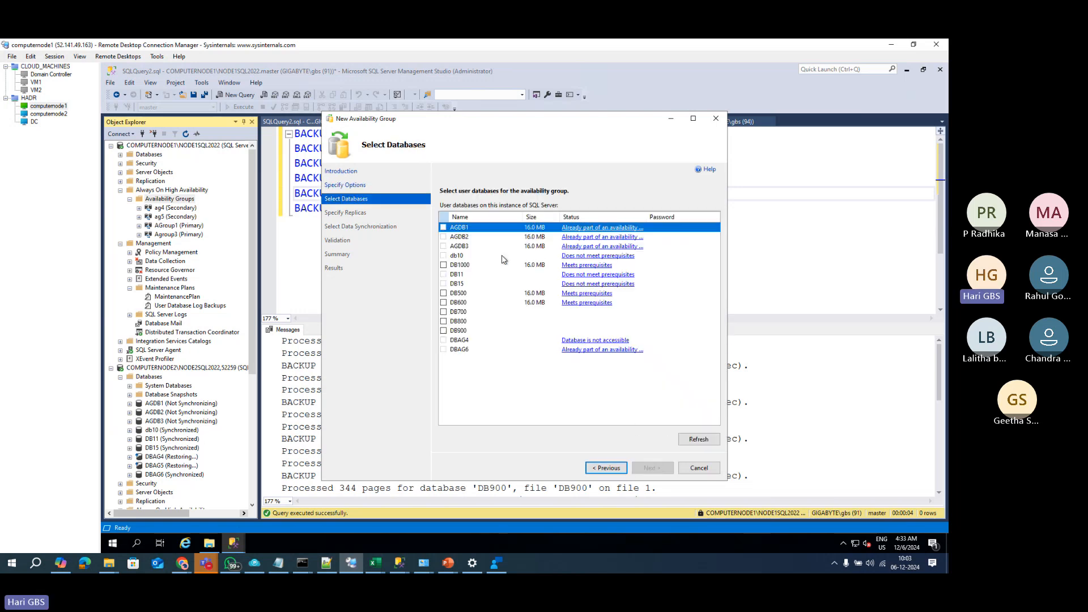
Step: Include DB500 and DB600 in the group and continue to Specify Replicas
click(444, 293)
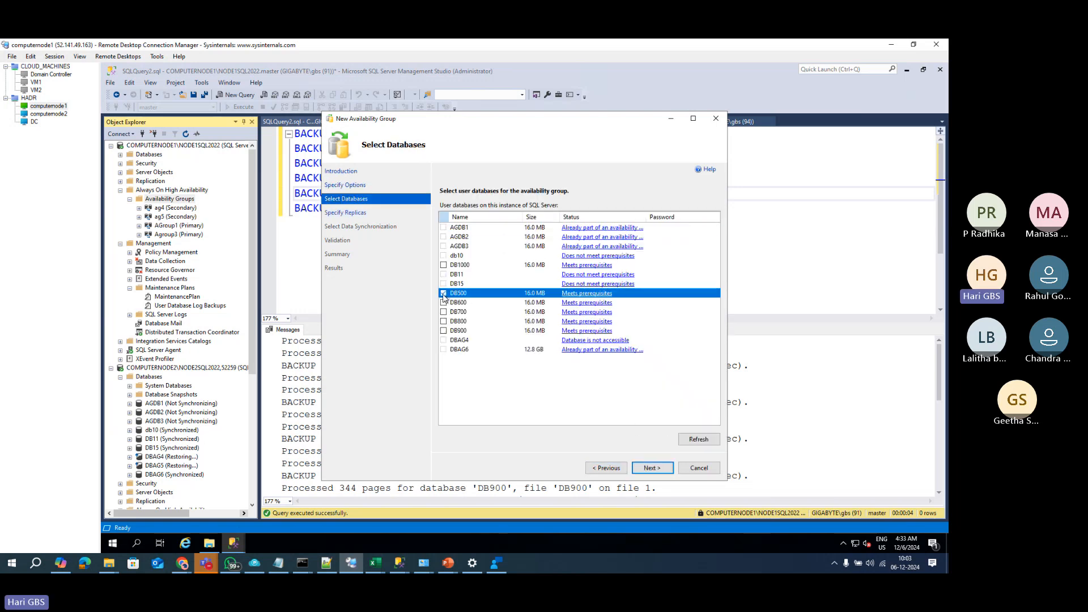
click(444, 302)
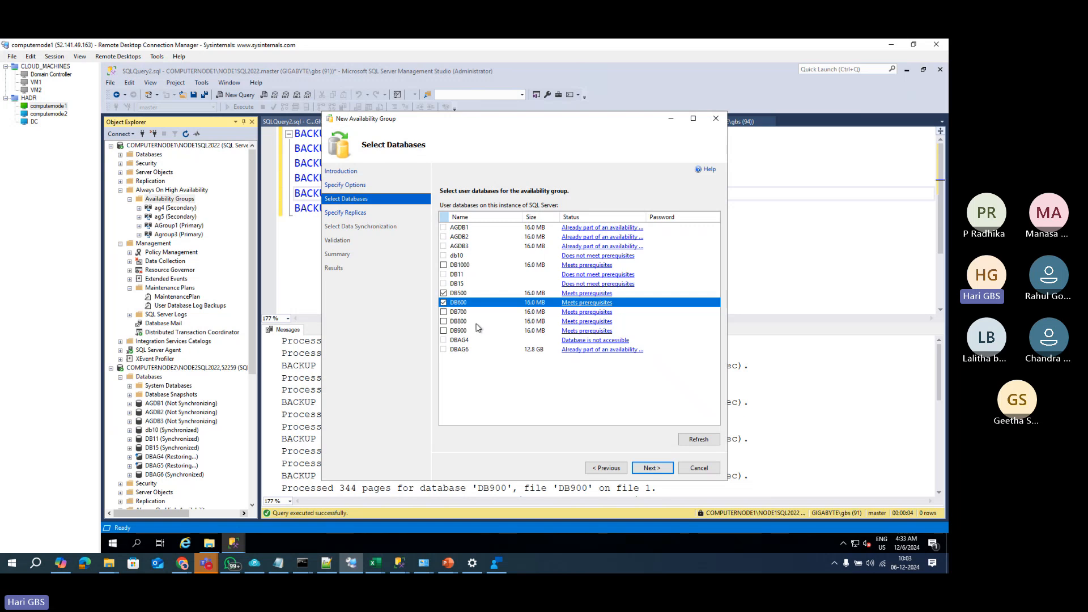
click(652, 467)
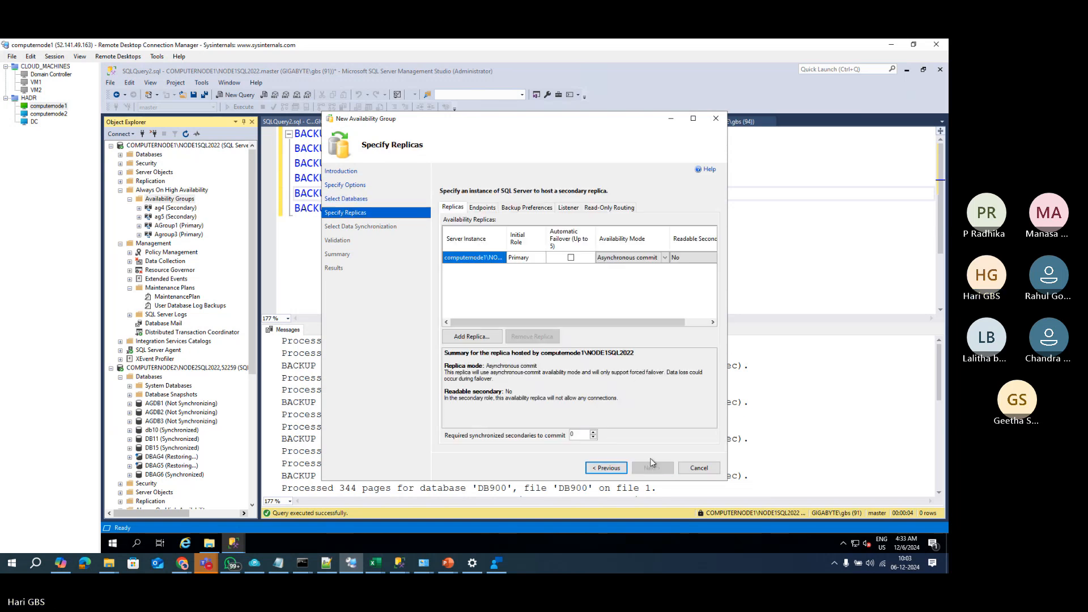
Step: Add COMPUTERNODE2\NODE2SQL2022 as a replica, with automatic failover on both replicas
click(571, 258)
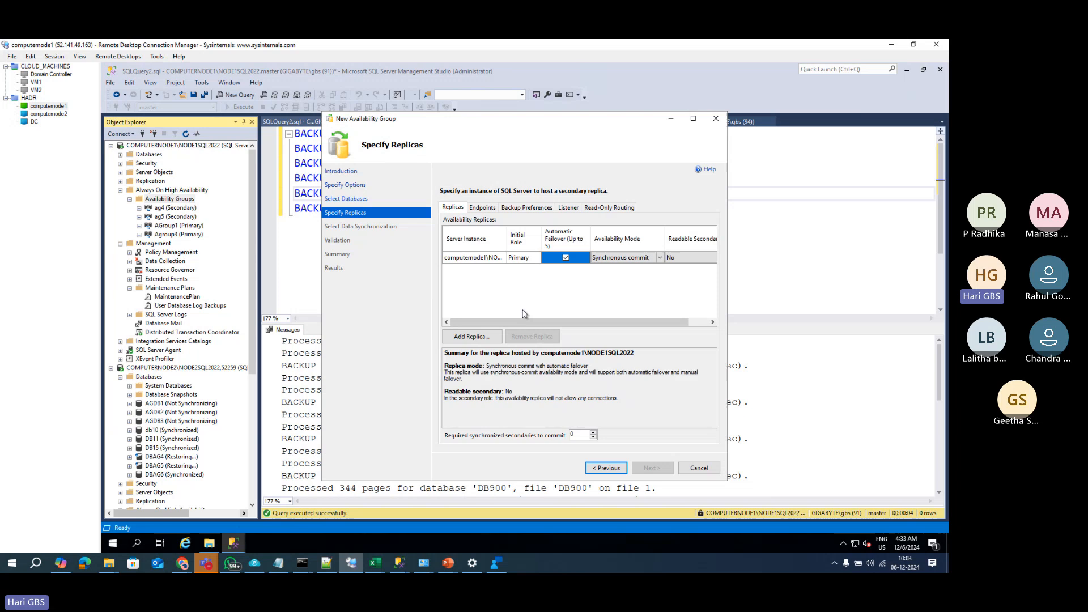
click(472, 336)
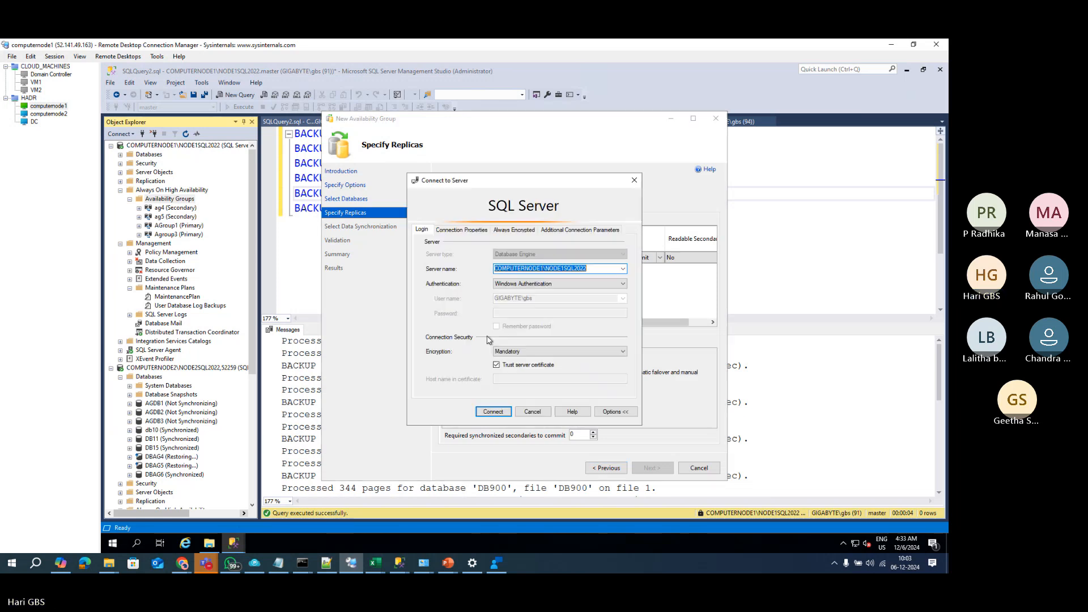
click(623, 269)
click(564, 284)
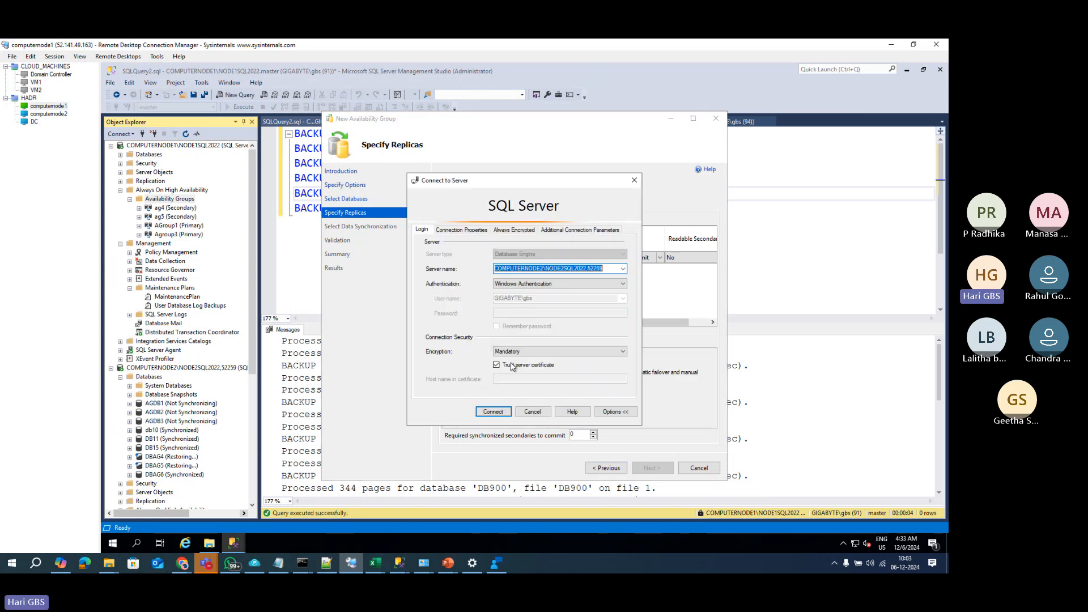
click(493, 411)
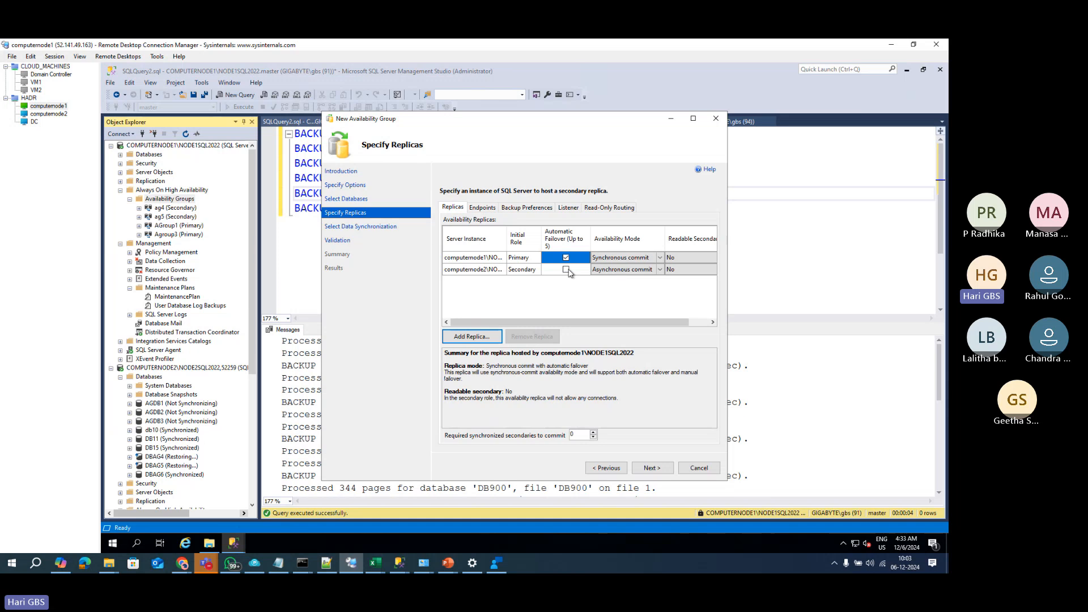
click(566, 269)
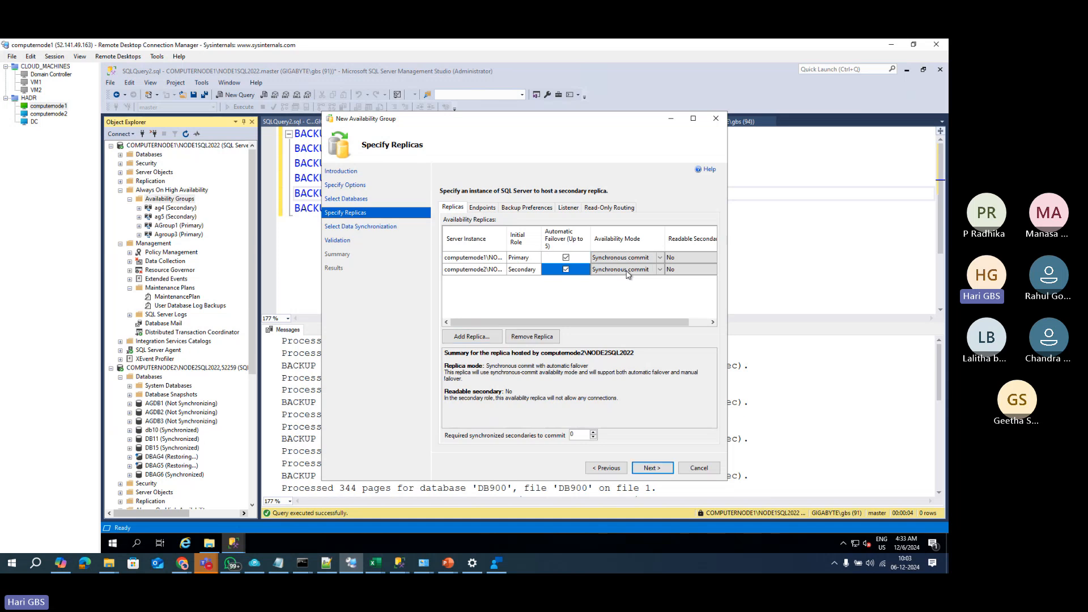
Step: Set Readable Secondary to Yes for both replicas and continue to data synchronization
click(692, 259)
click(683, 260)
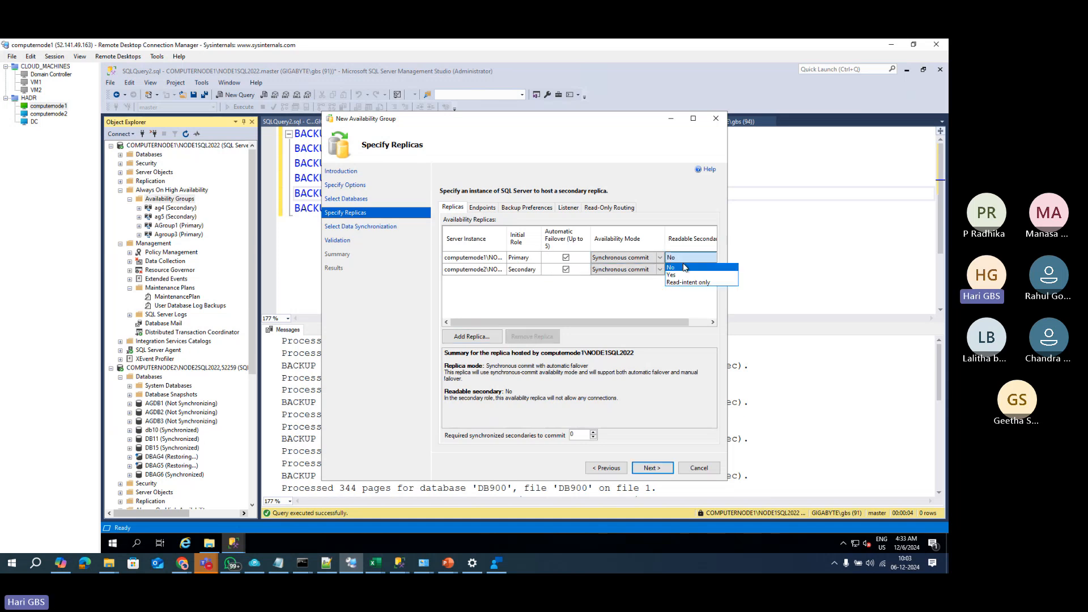
click(673, 275)
click(680, 270)
click(683, 269)
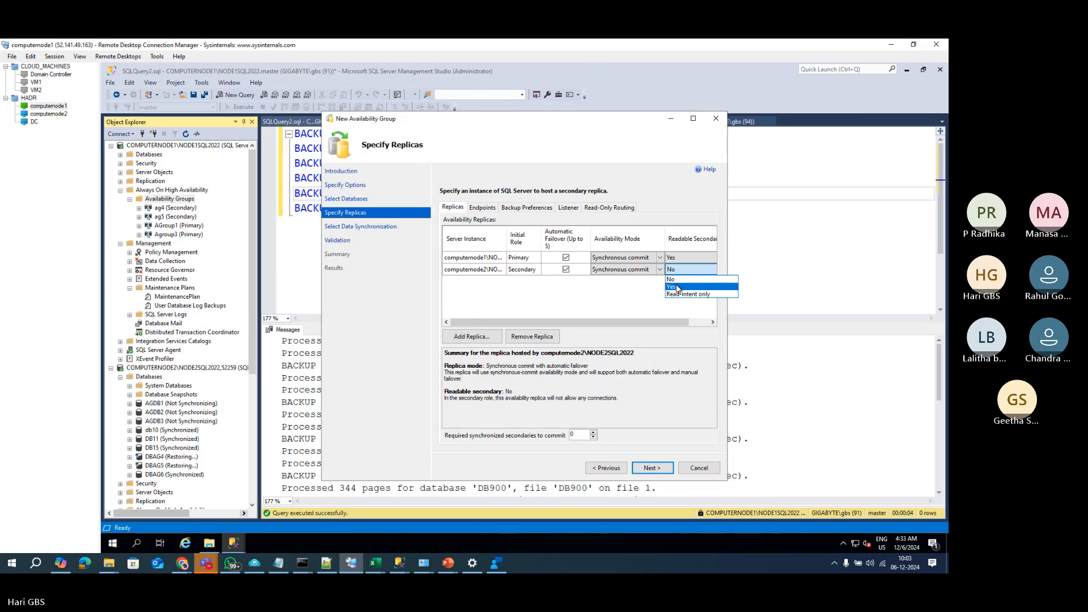
click(677, 288)
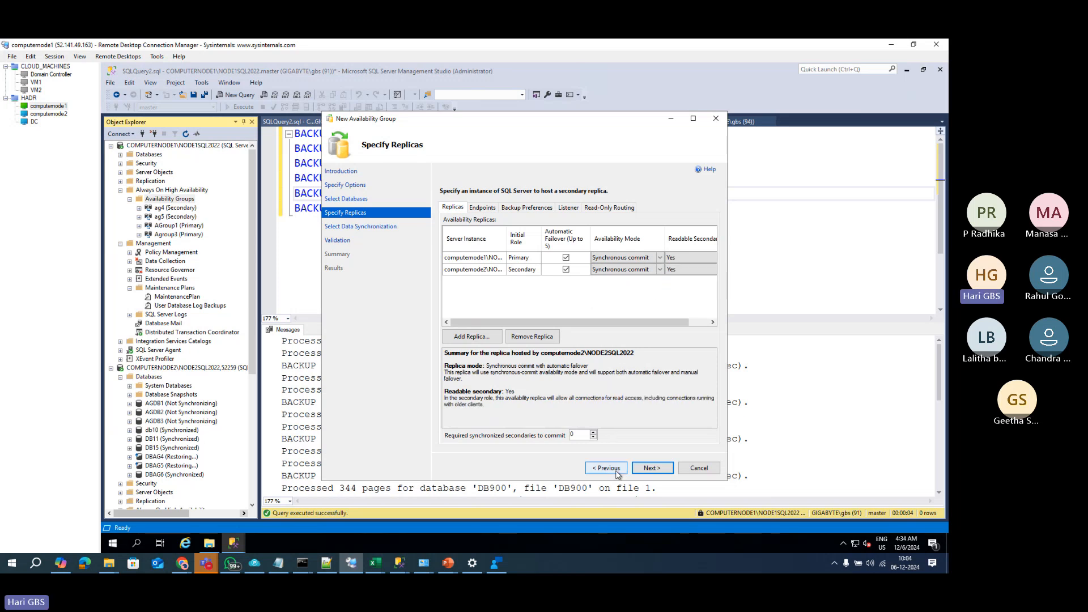
click(647, 470)
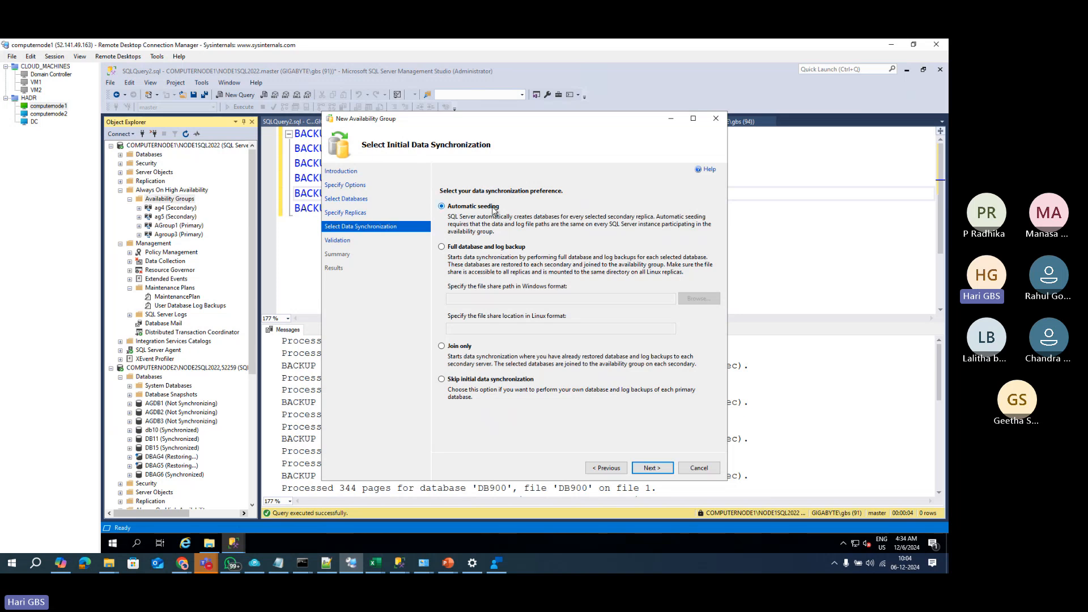
Step: Choose Full database and log backup via \\COMPUTERNODE1\share, then return to the main query window
click(489, 248)
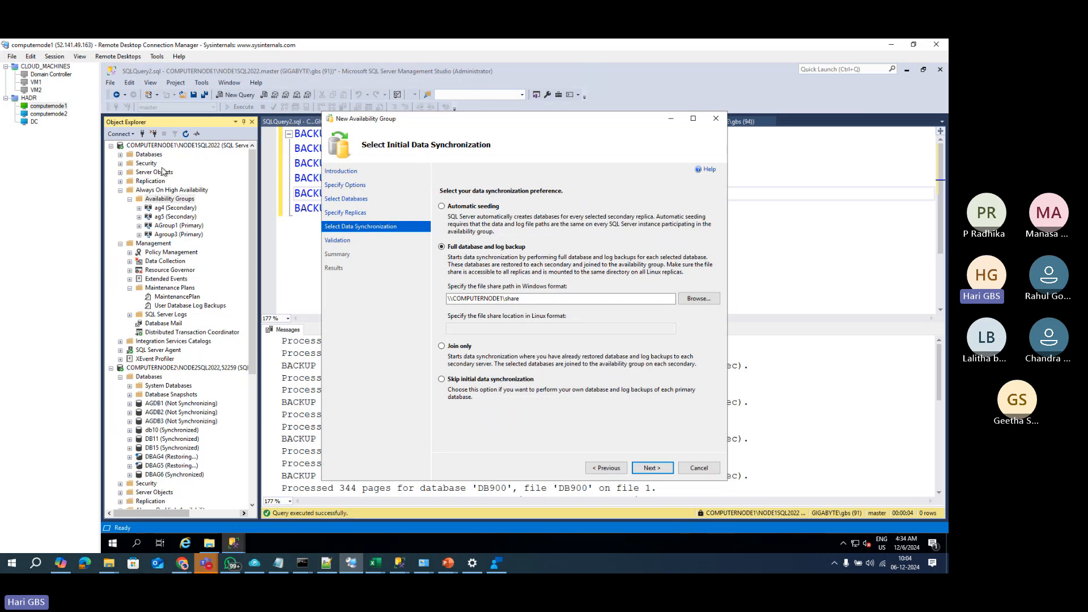
click(164, 149)
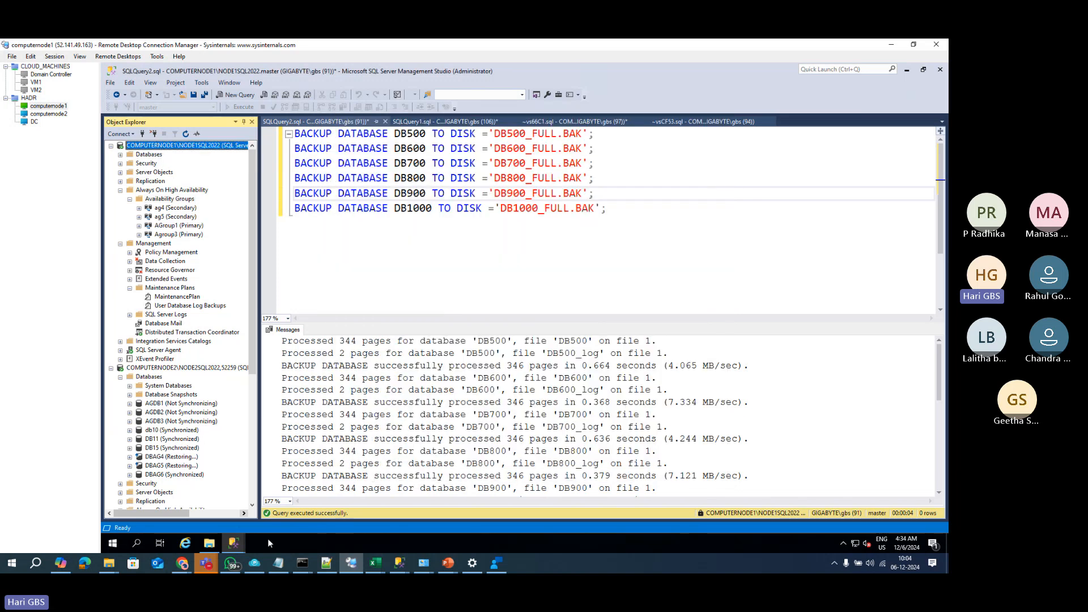
Step: Browse to C:\Program Files\Microsoft SQL Server\MSSQL16.NODE1SQL2022\MSSQL\DATA in File Explorer
click(209, 544)
double_click(293, 321)
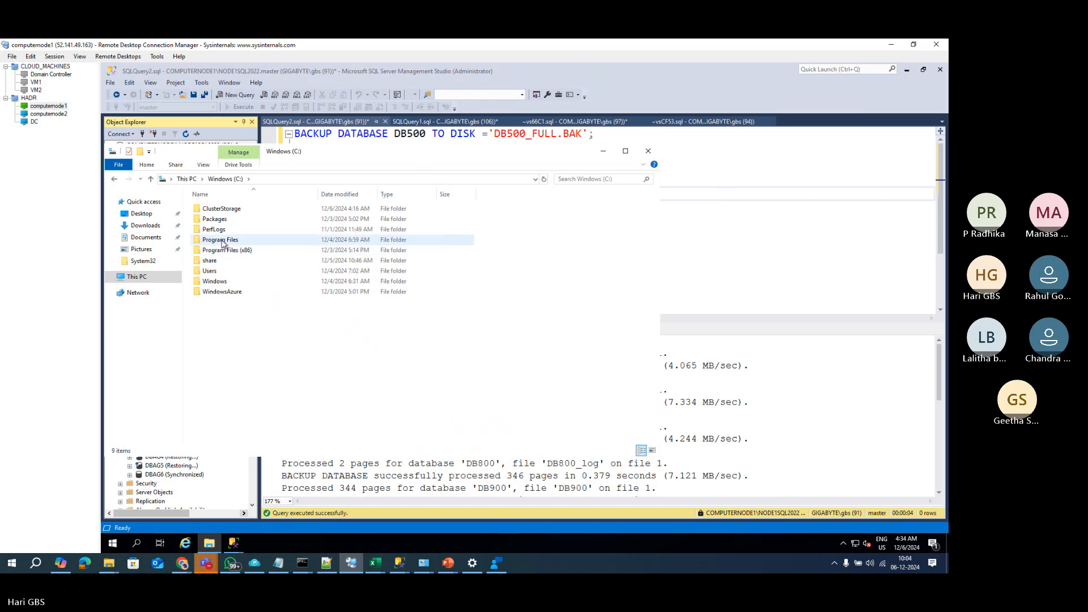
click(221, 242)
double_click(221, 242)
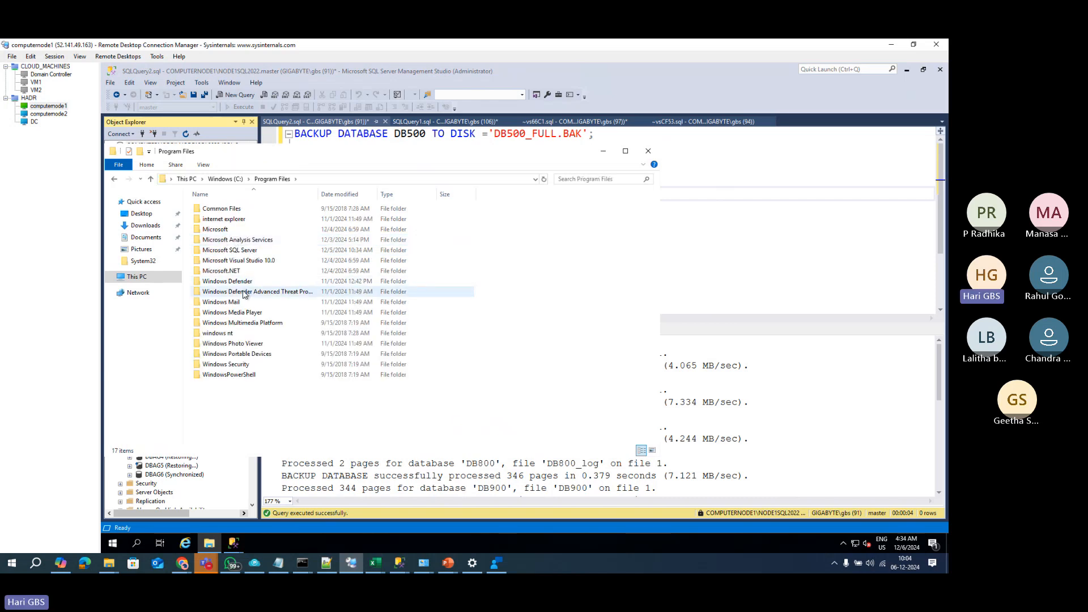
double_click(239, 253)
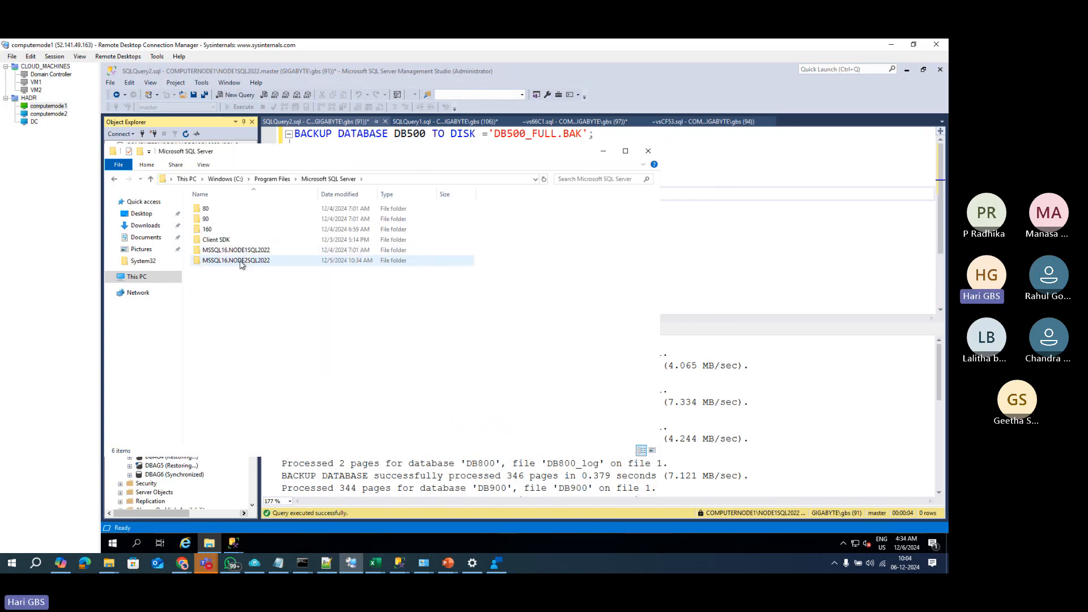
click(241, 263)
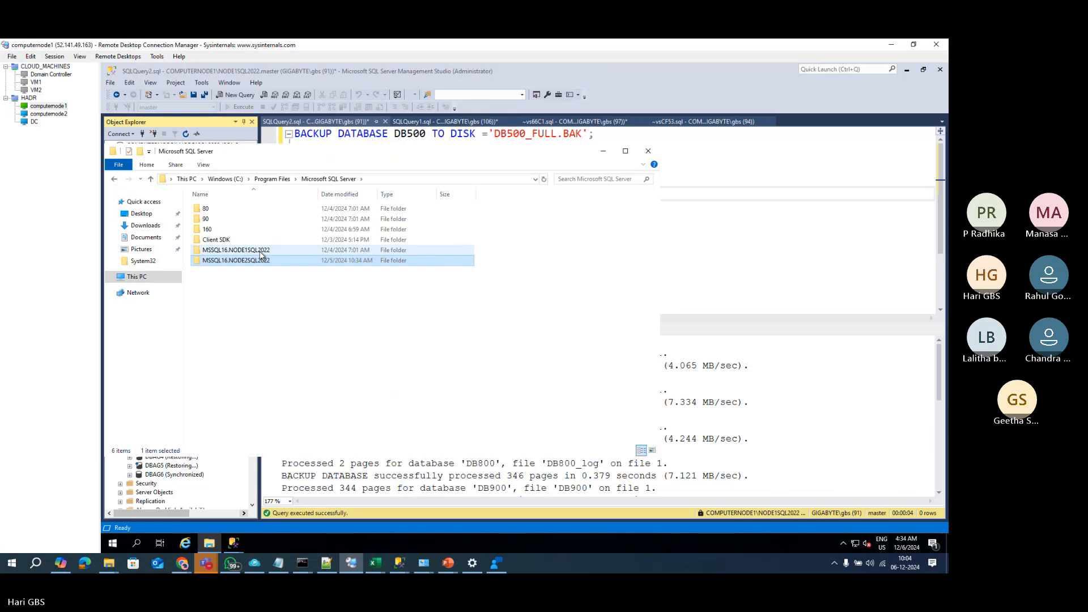
double_click(261, 253)
double_click(211, 208)
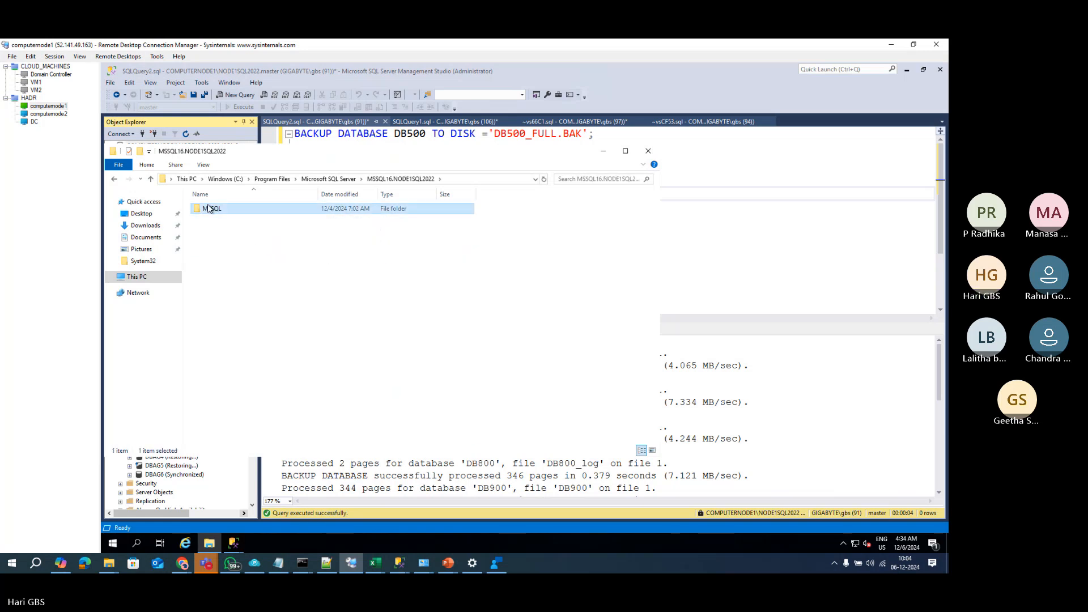
double_click(226, 230)
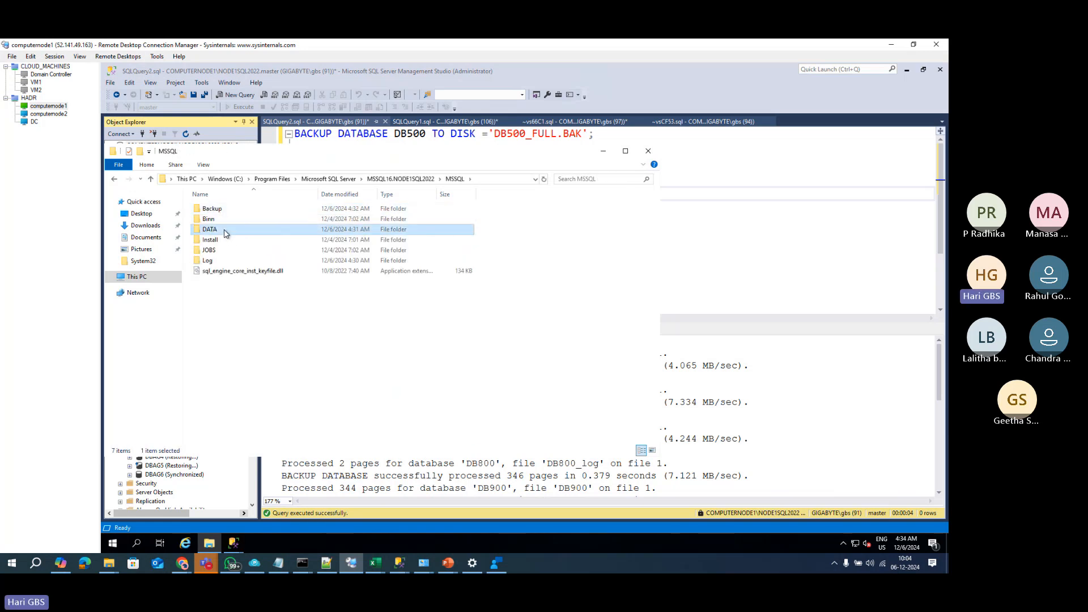
Step: Show the DATA folder's full path, then switch to the computernode2 session, discarding recovered files
click(518, 181)
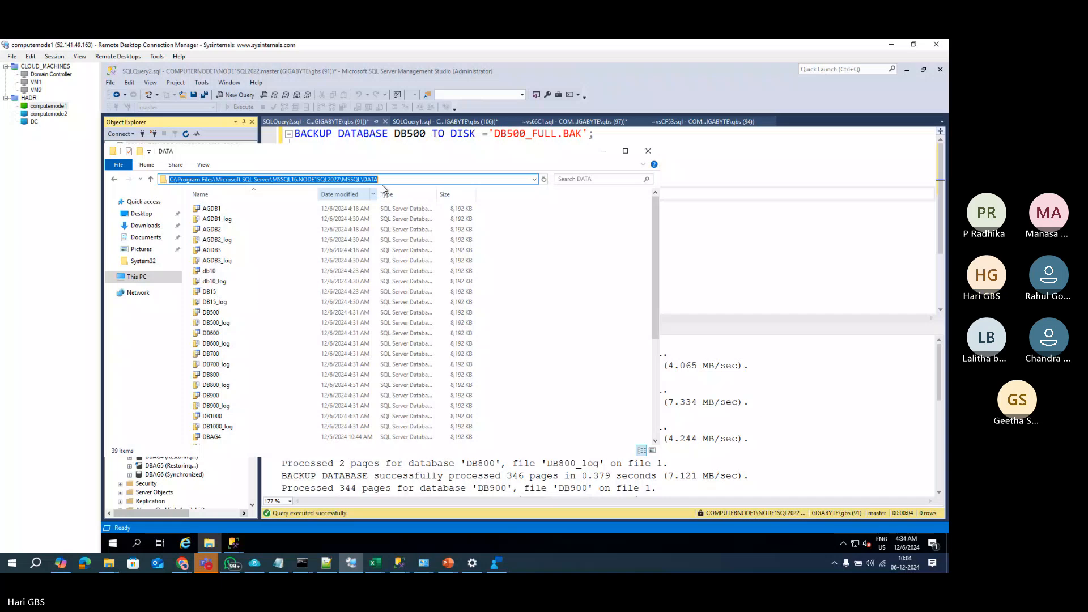
click(49, 114)
click(618, 418)
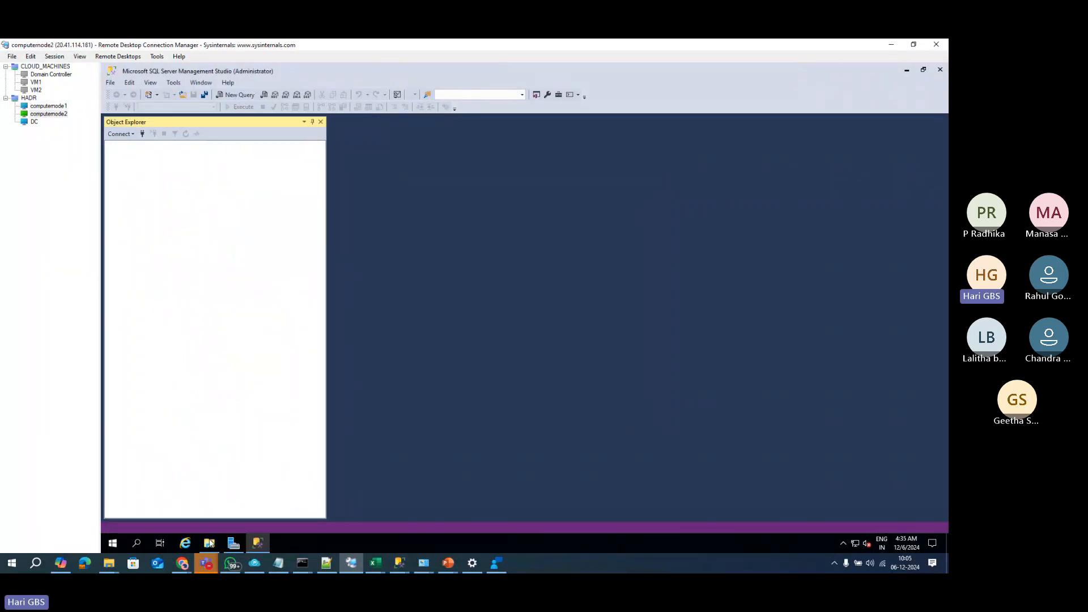
Step: On computernode2, browse to MSSQL16.NODE1SQL2022 under C:\Program Files\Microsoft SQL Server, checking its DATA and Log folders
click(209, 543)
double_click(384, 317)
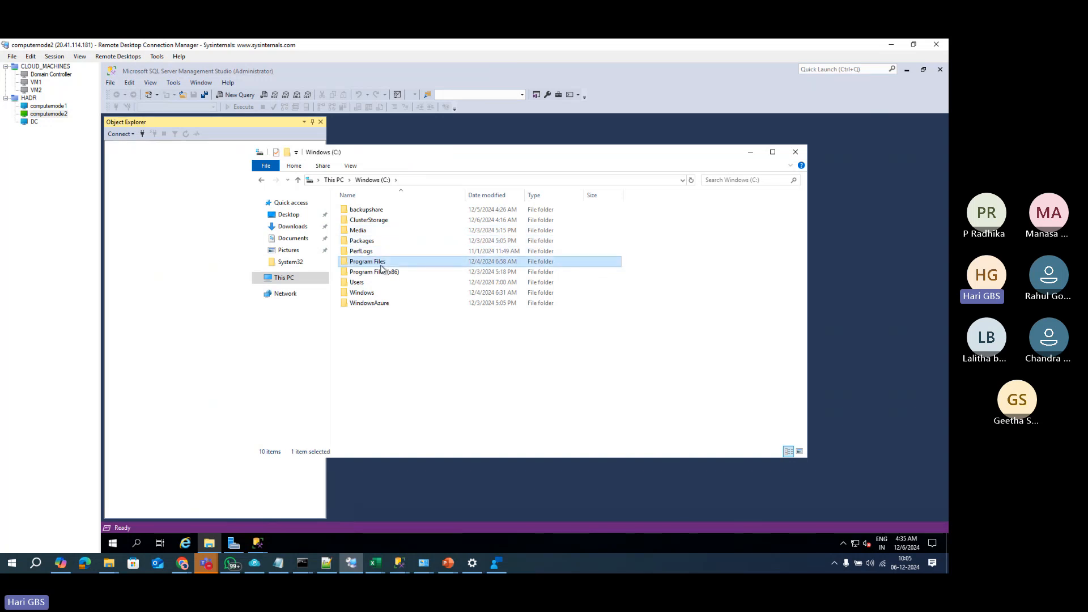
double_click(374, 262)
double_click(384, 253)
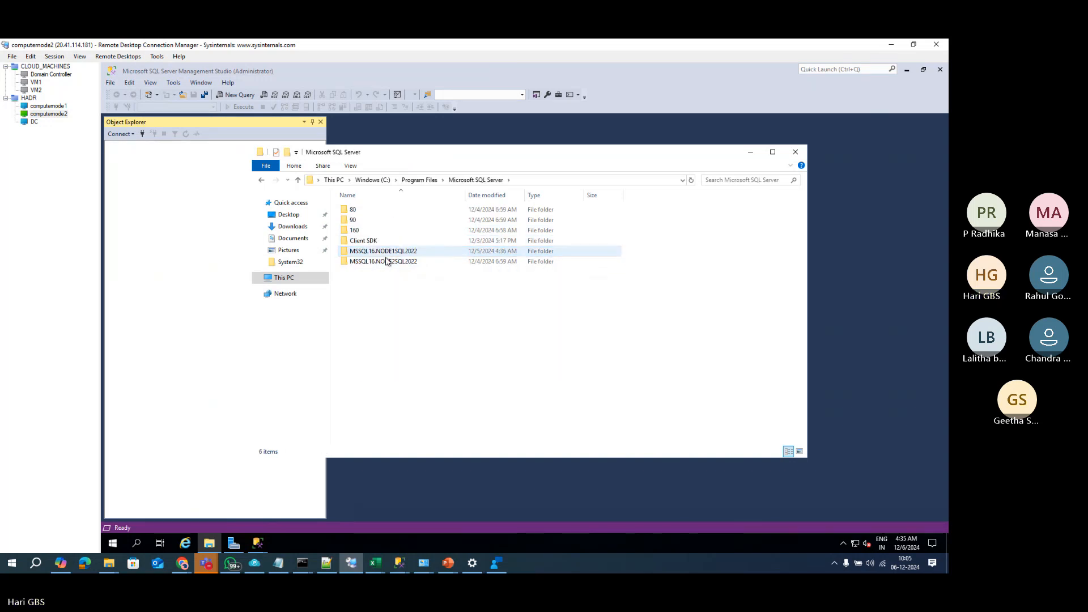
click(383, 251)
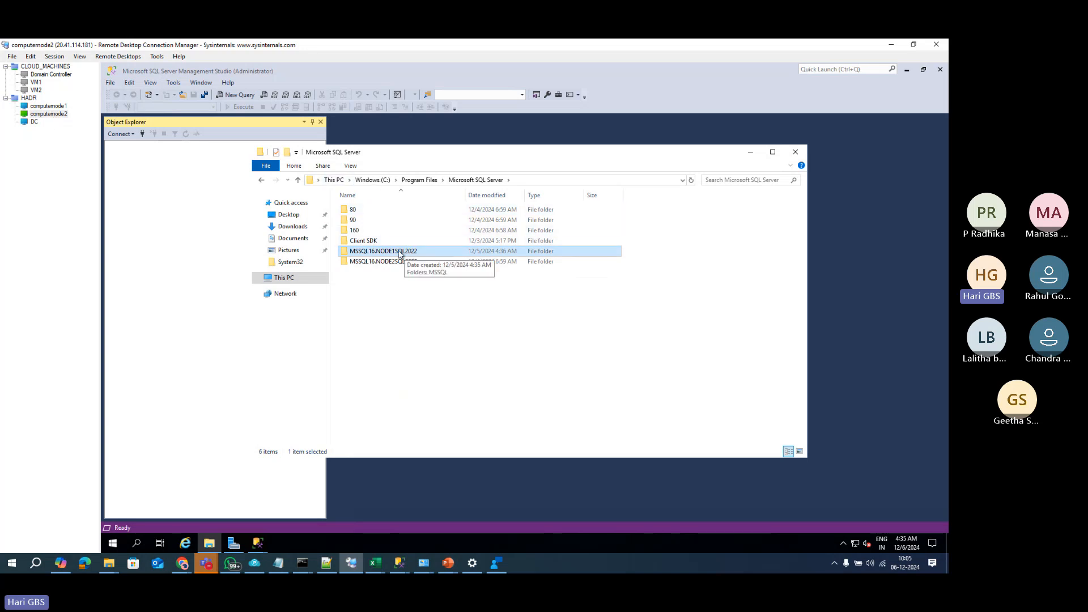
double_click(400, 253)
double_click(358, 211)
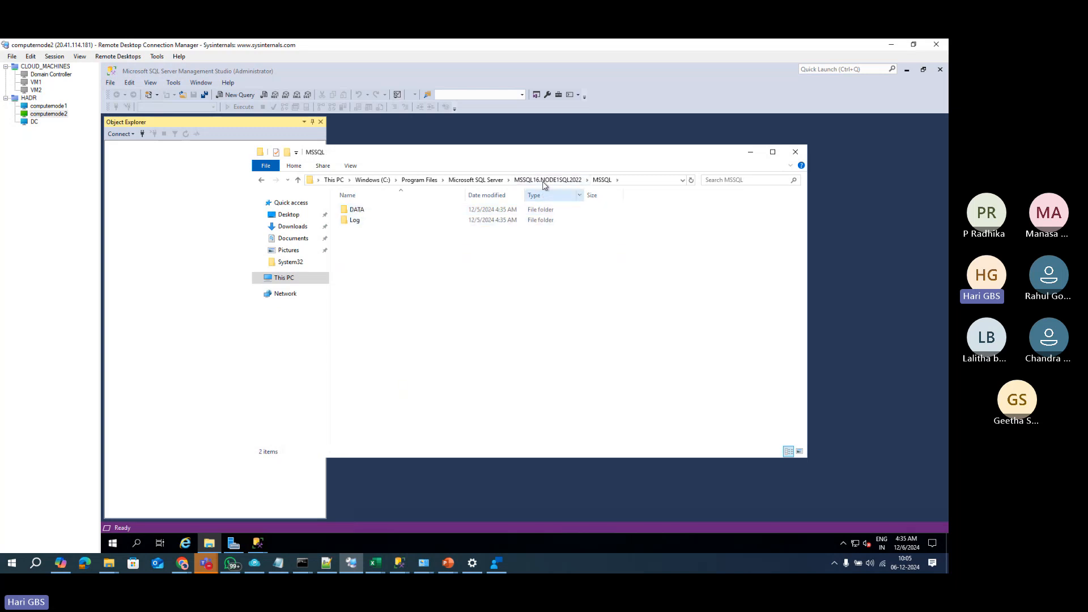
click(363, 213)
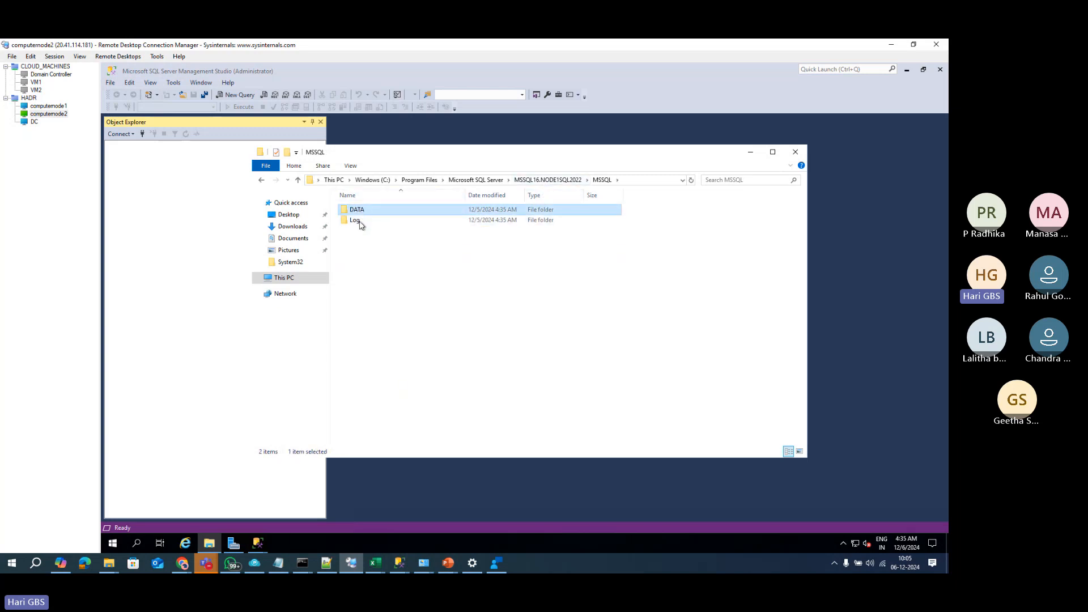
click(362, 220)
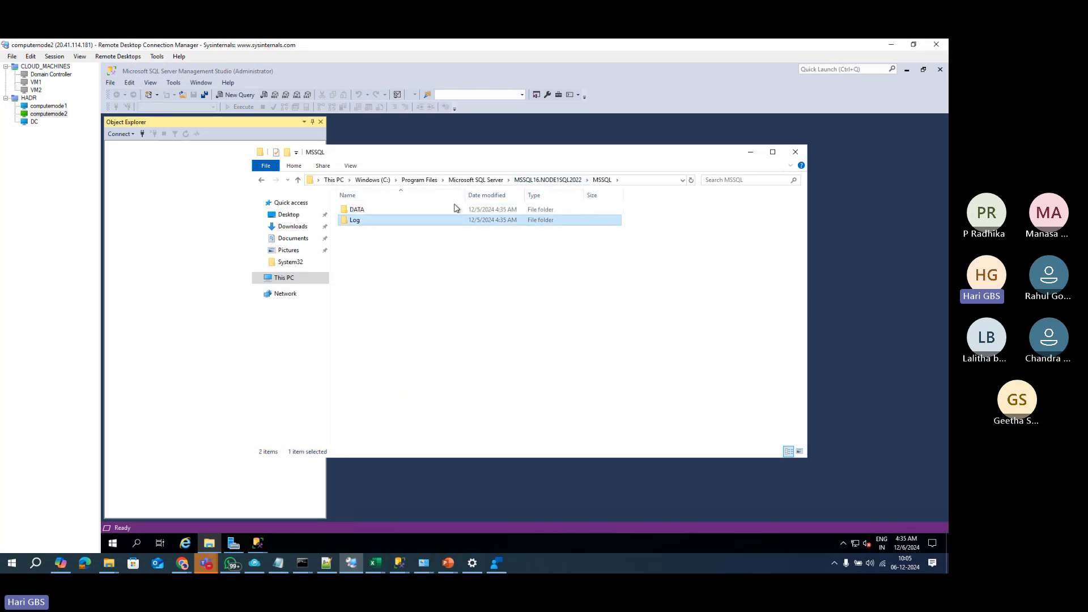
click(548, 180)
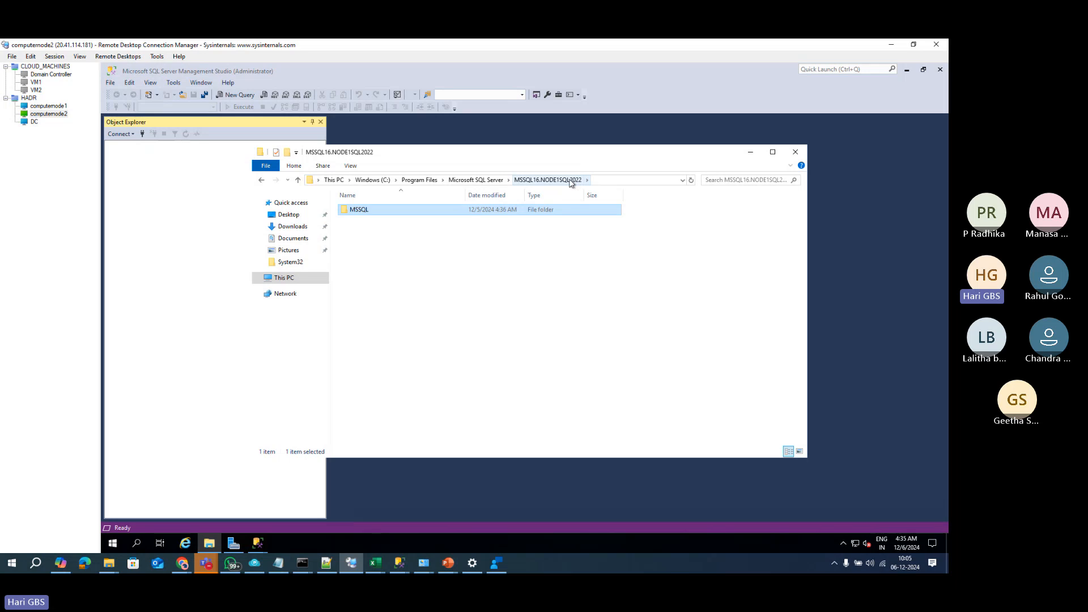
Step: Open the MSSQL folder's advanced security settings
right_click(400, 217)
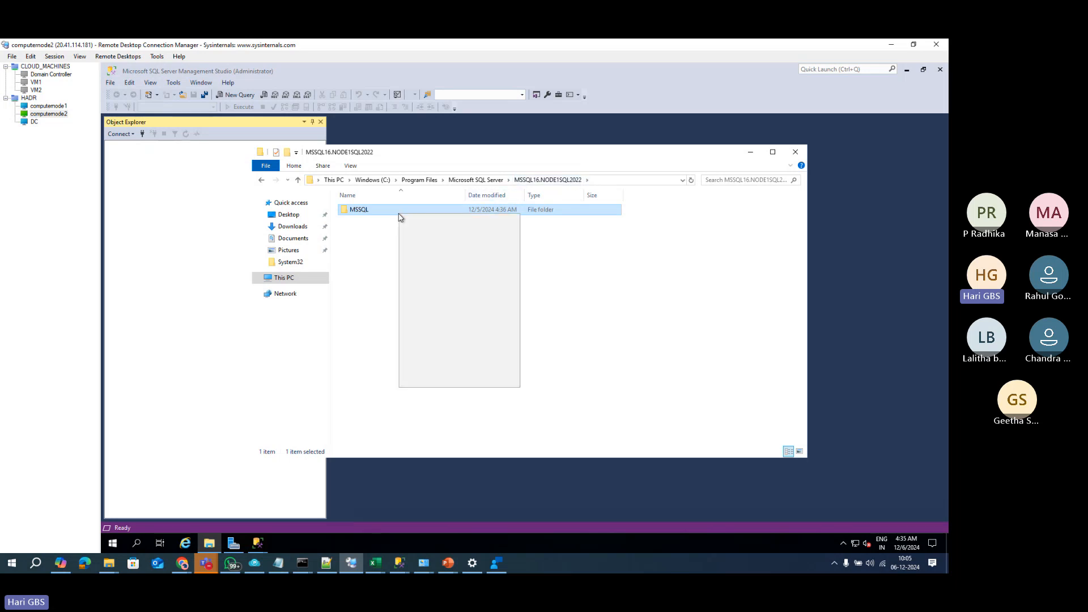
click(438, 384)
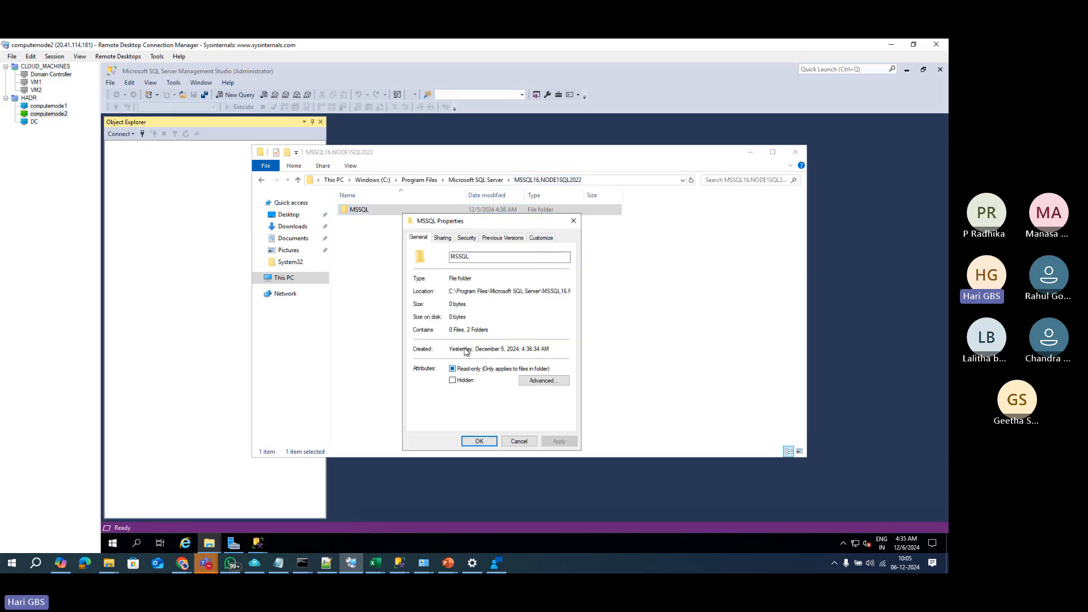
click(445, 241)
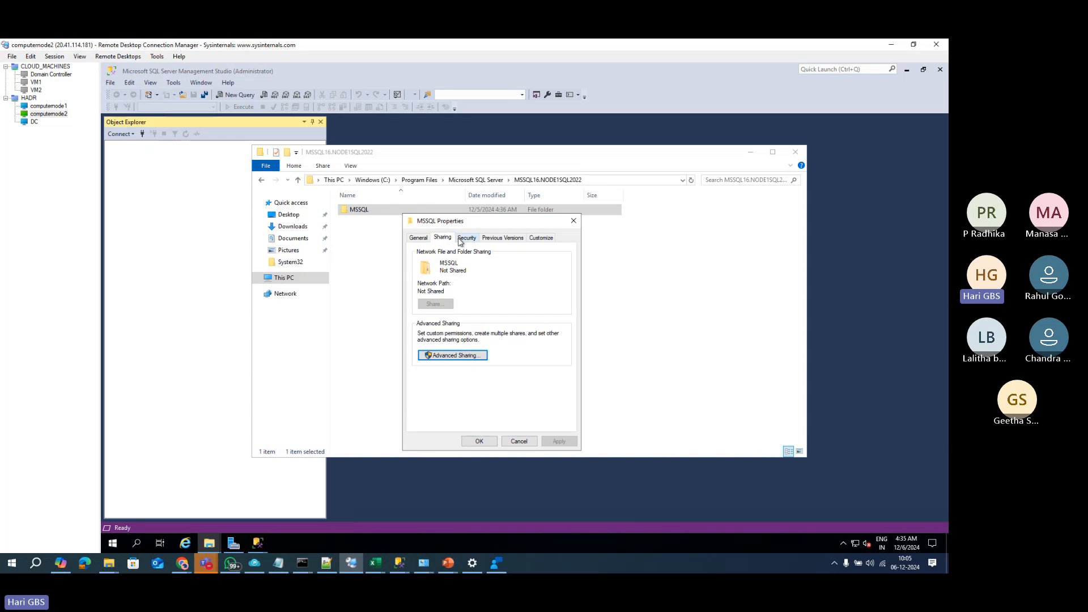
click(460, 239)
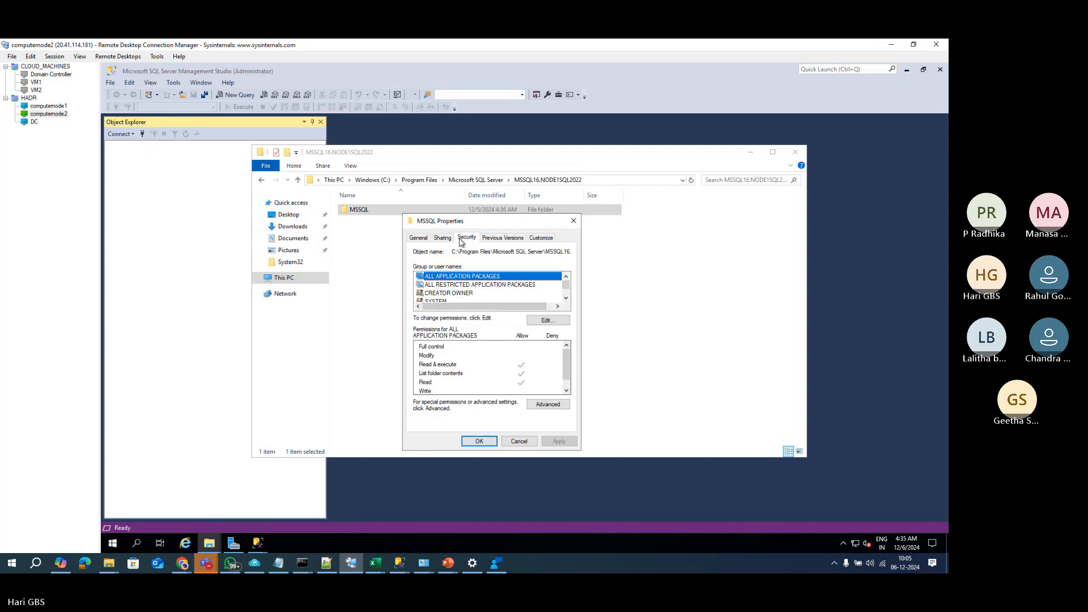
click(539, 404)
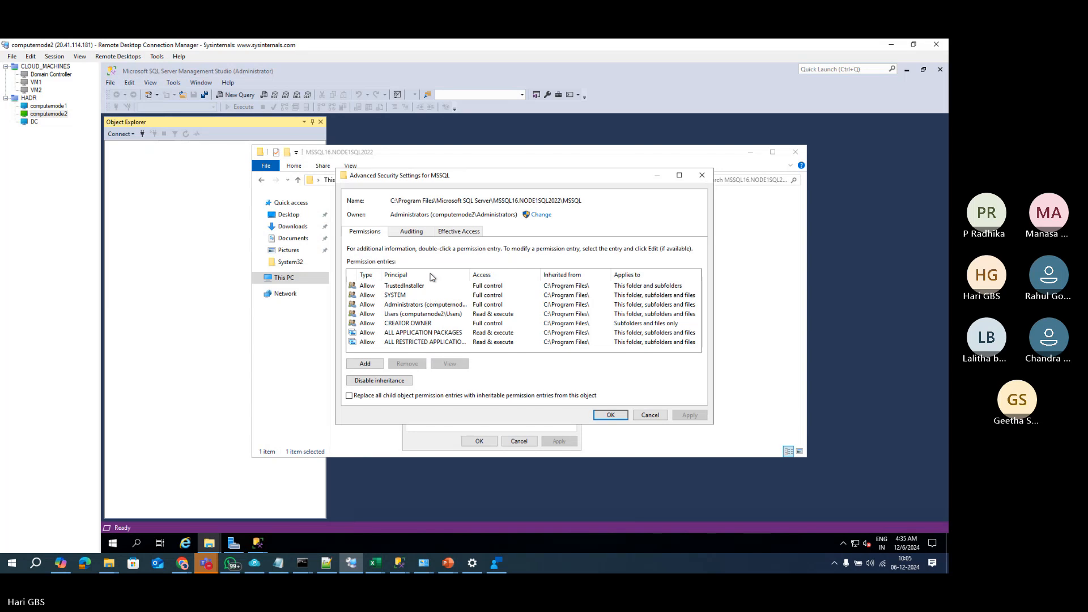
Step: Add a permission entry granting the SQL service domain account Full control, and apply it
click(367, 364)
click(375, 182)
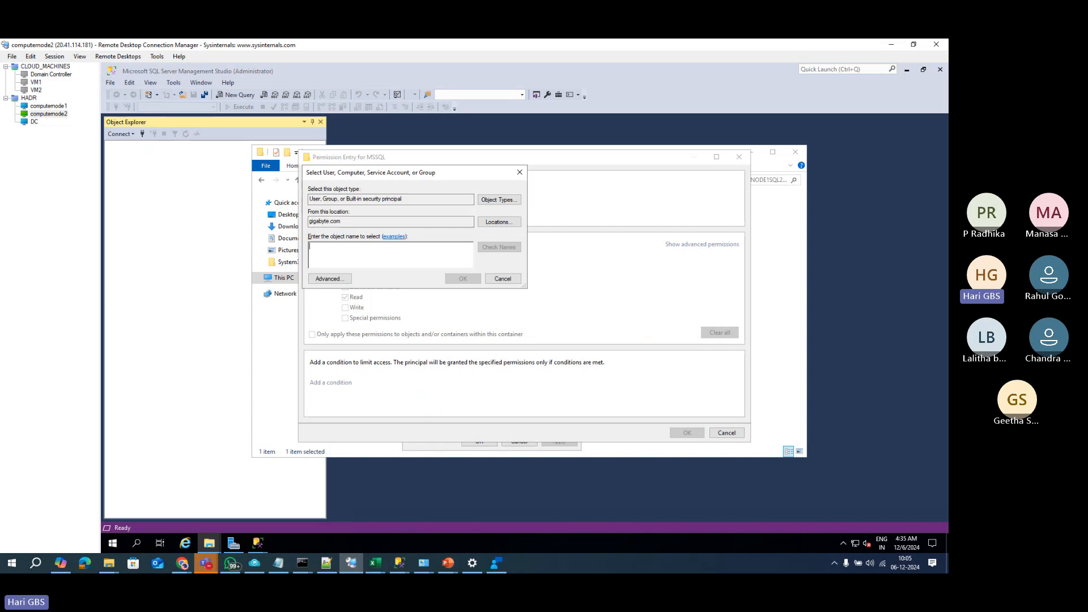
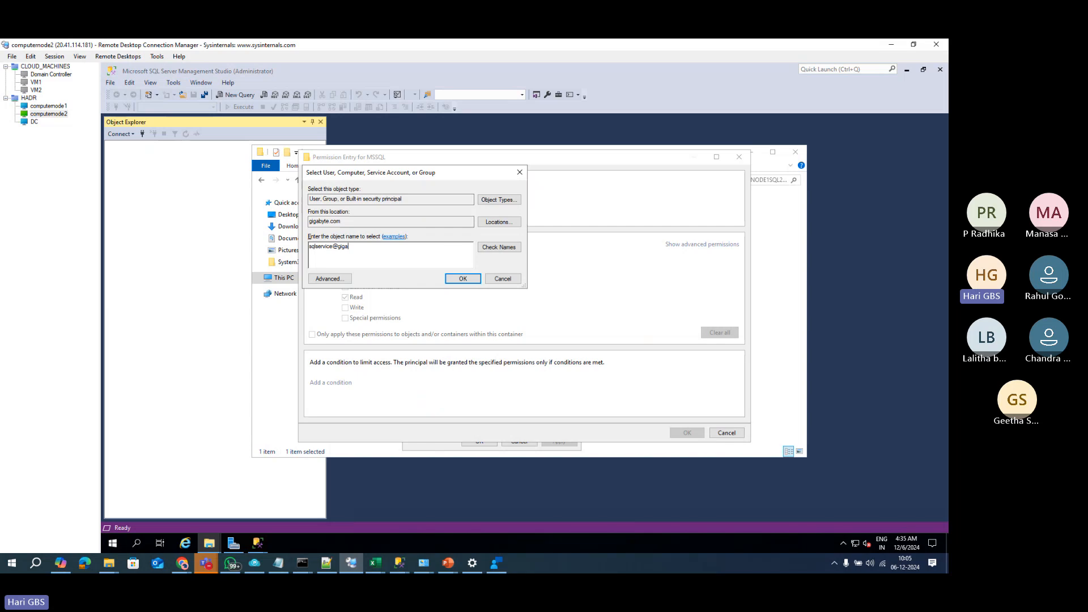
click(499, 247)
click(463, 279)
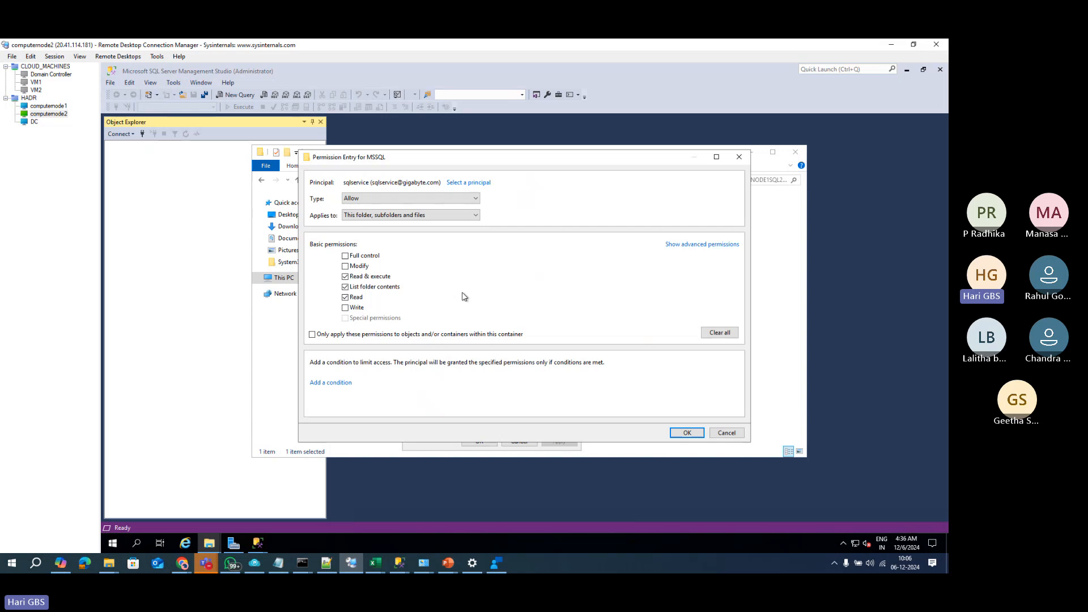
click(346, 255)
click(687, 433)
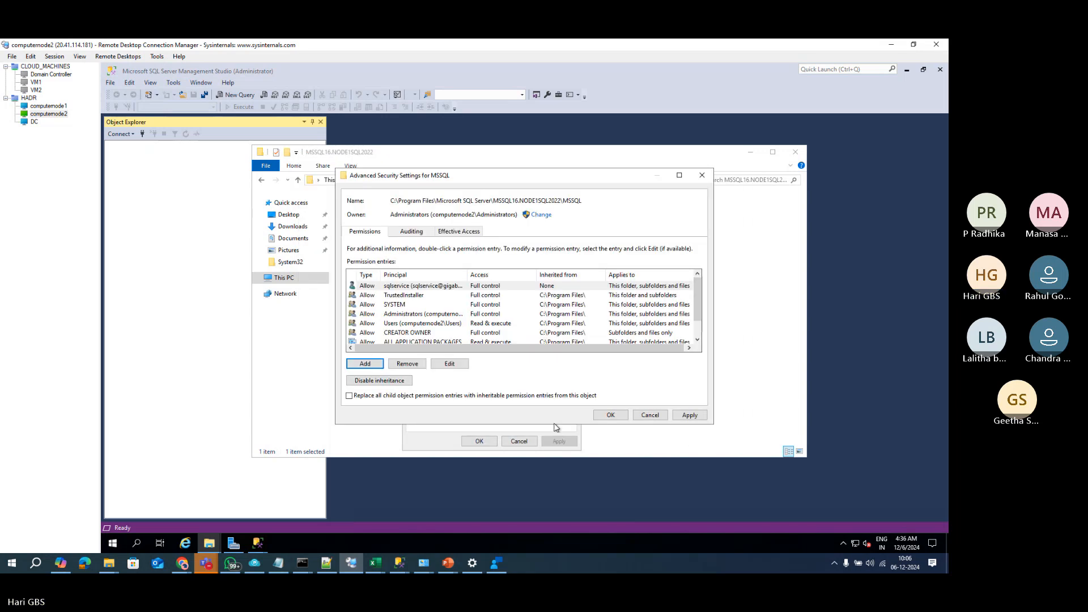
click(689, 415)
click(611, 415)
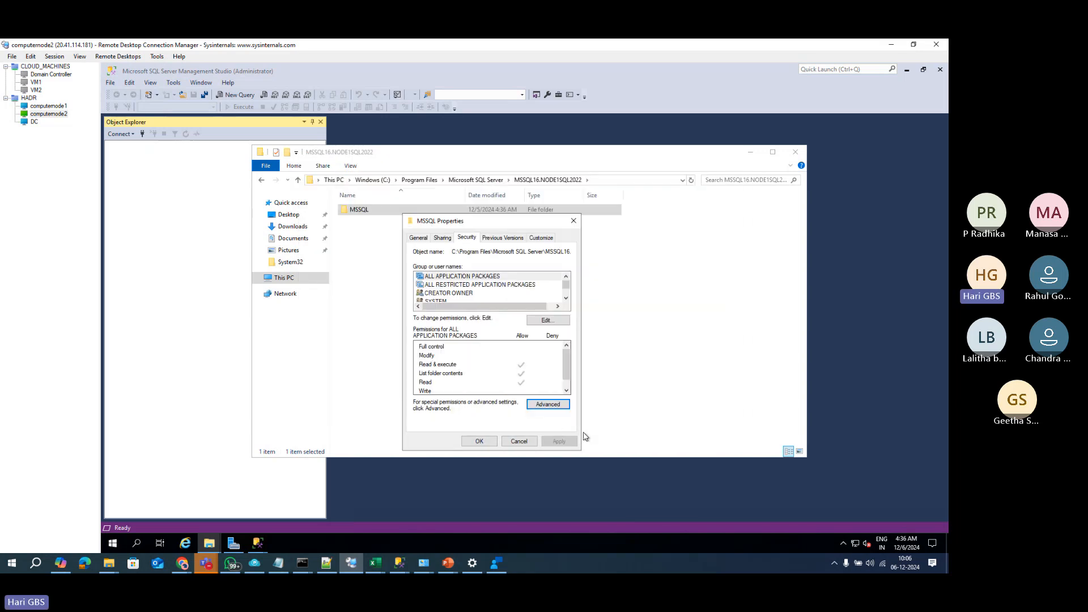
click(480, 442)
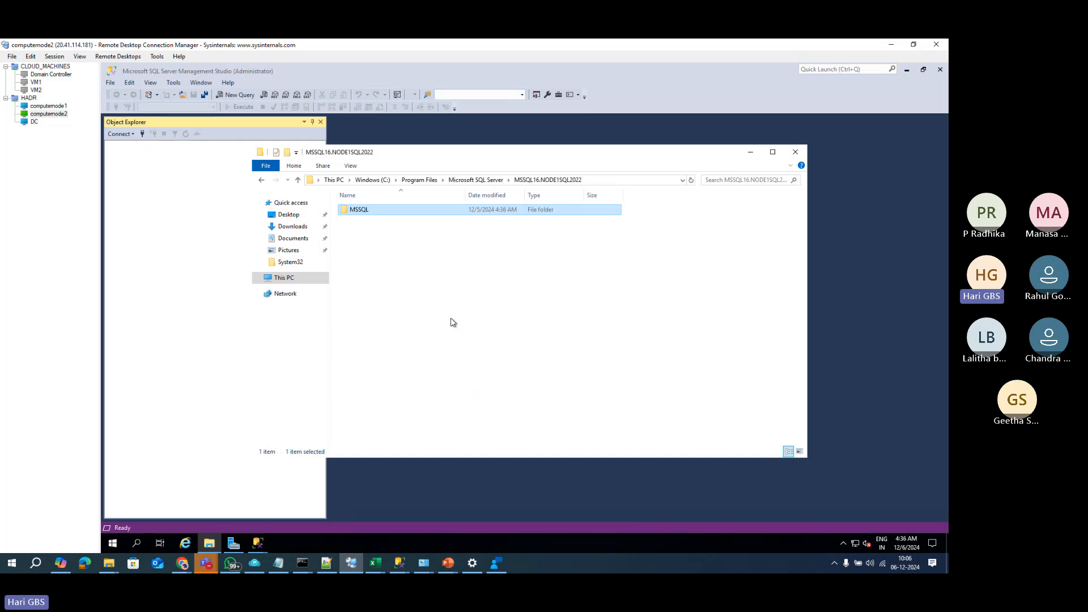
Step: Refresh the folder view twice
right_click(444, 280)
click(466, 318)
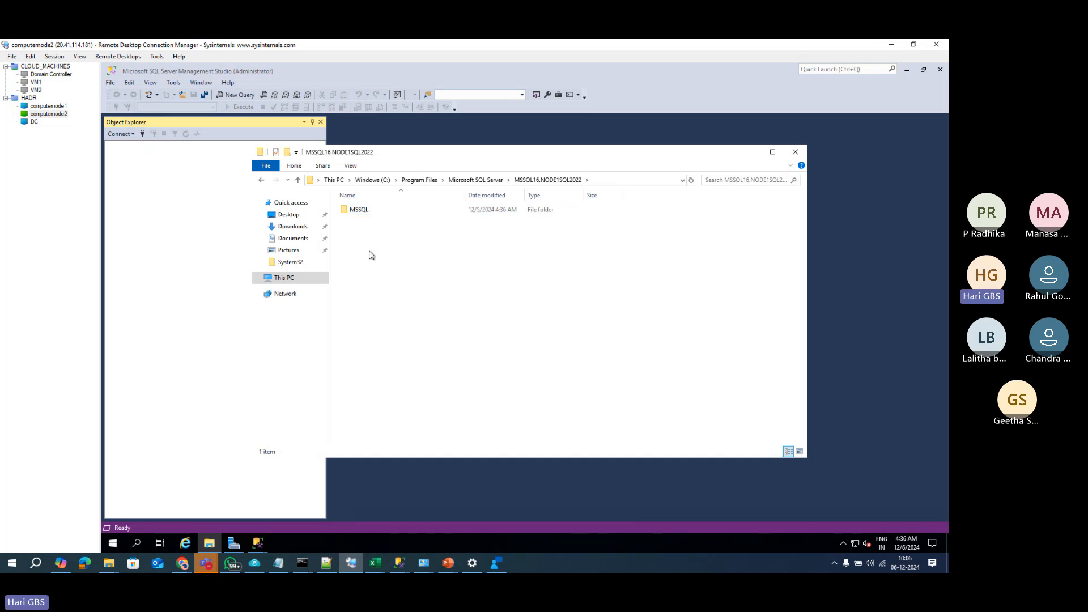
right_click(361, 231)
click(377, 267)
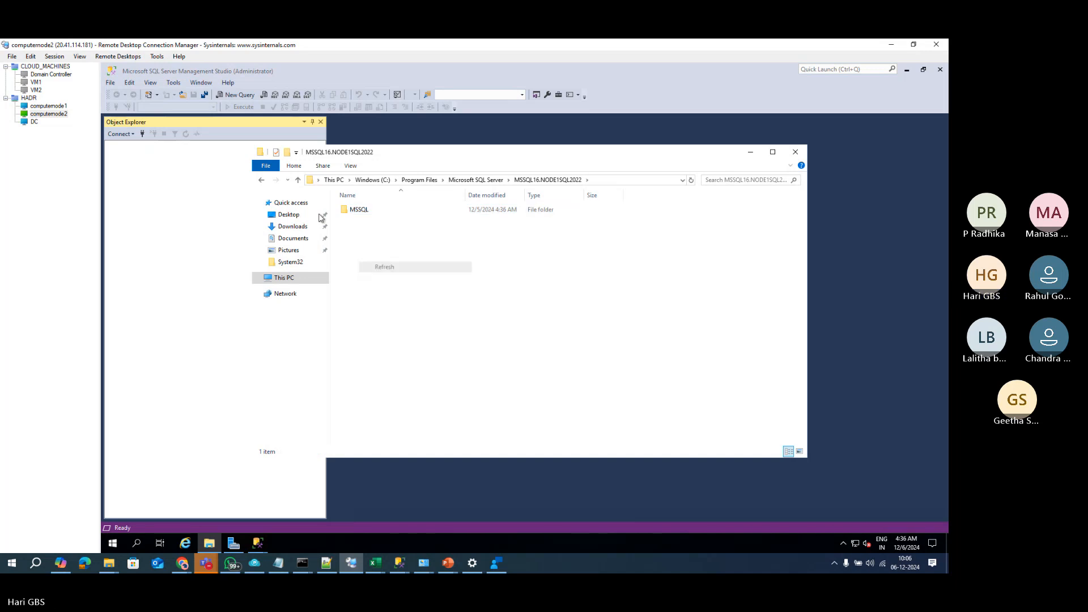
Step: On computernode1, browse to the share folder on C: and bring the New Availability Group wizard back to front
click(43, 106)
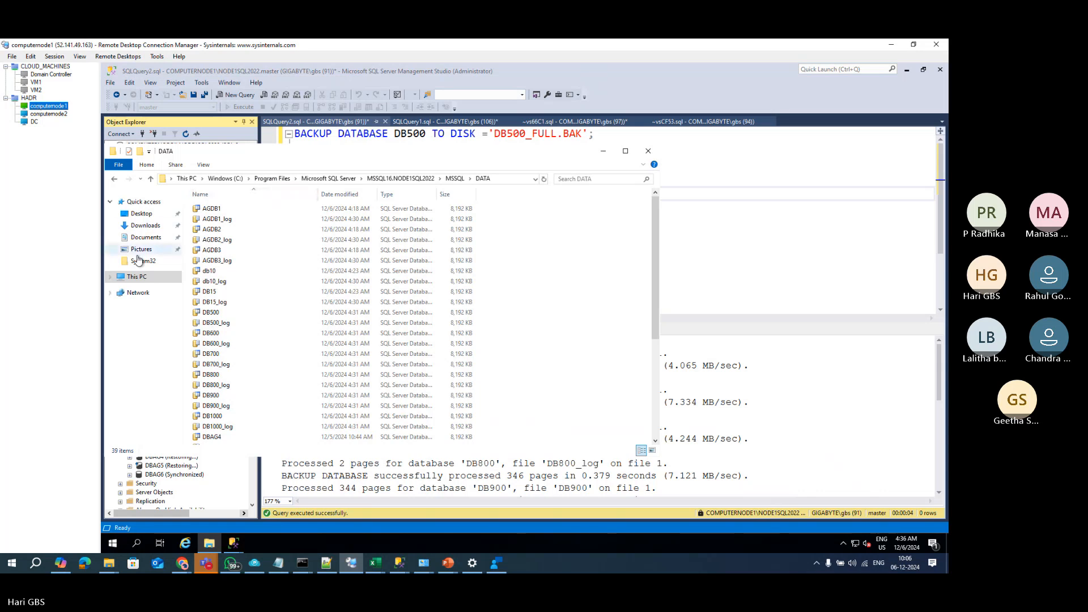
click(136, 276)
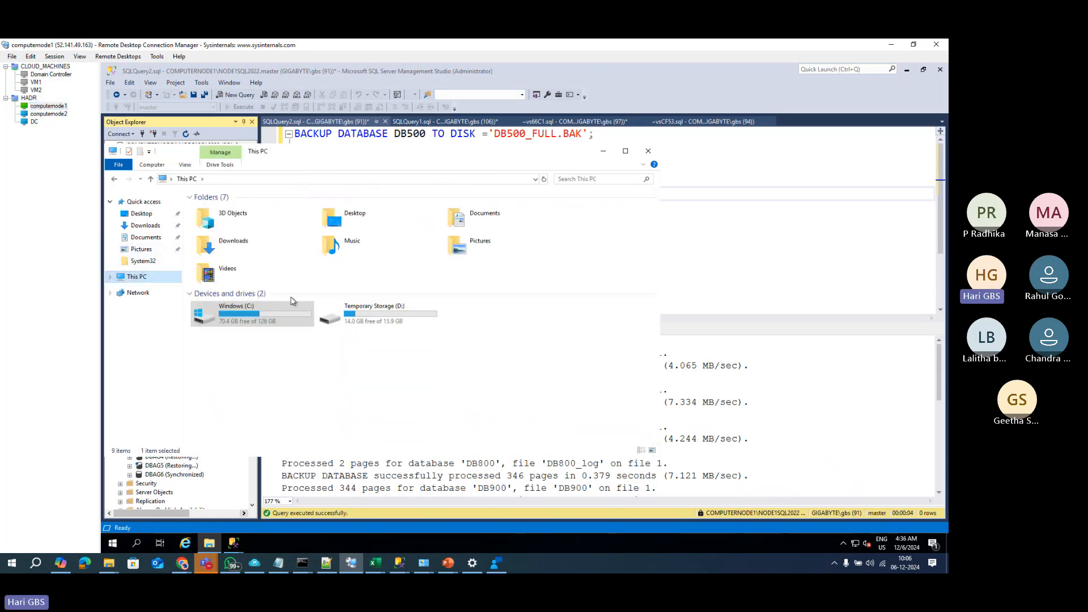
double_click(270, 309)
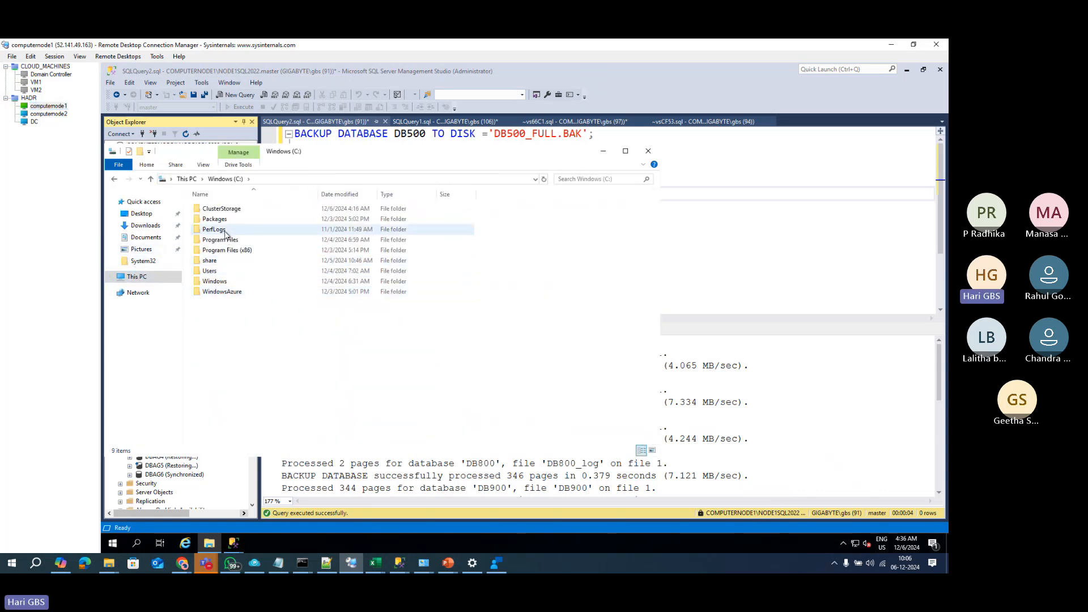
click(220, 262)
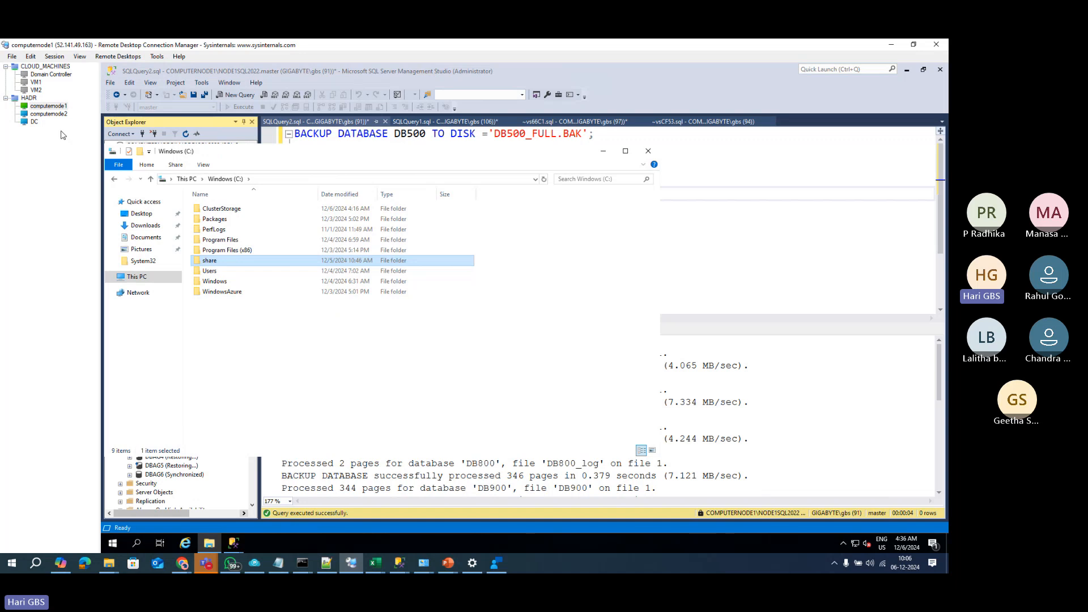
click(234, 543)
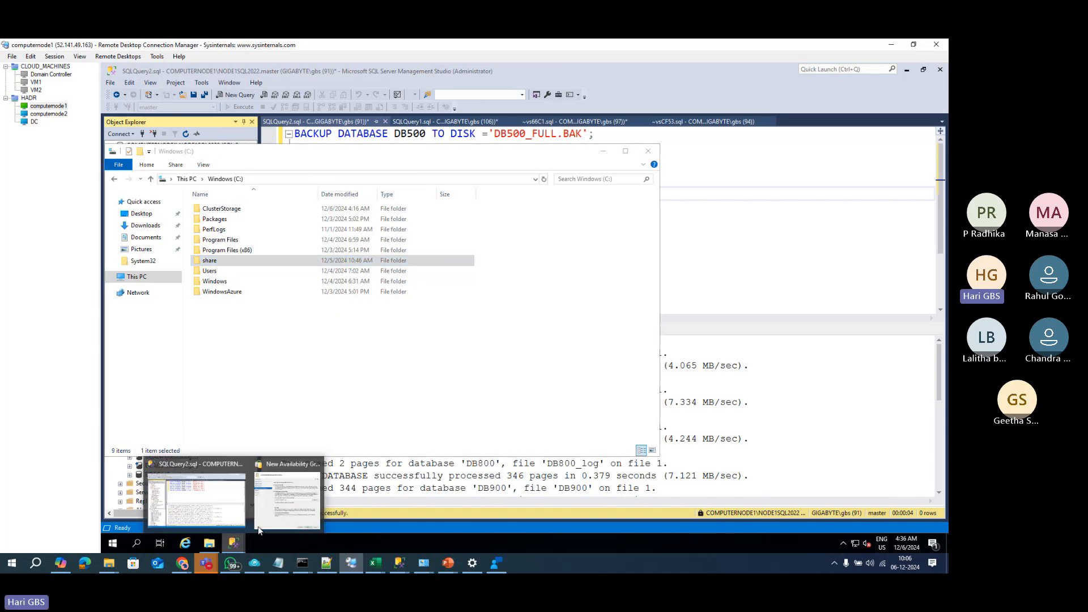
click(290, 507)
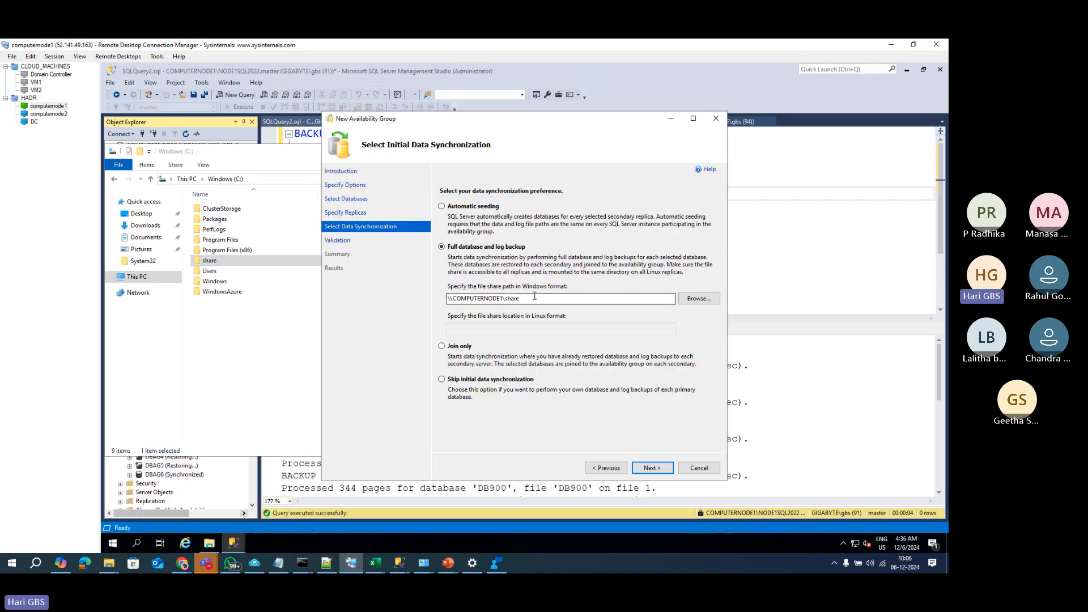
Step: Validate the \\COMPUTERNODE1\share full-backup configuration and reach the AG_group5 Summary page for DB500 and DB600
drag(535, 296, 401, 297)
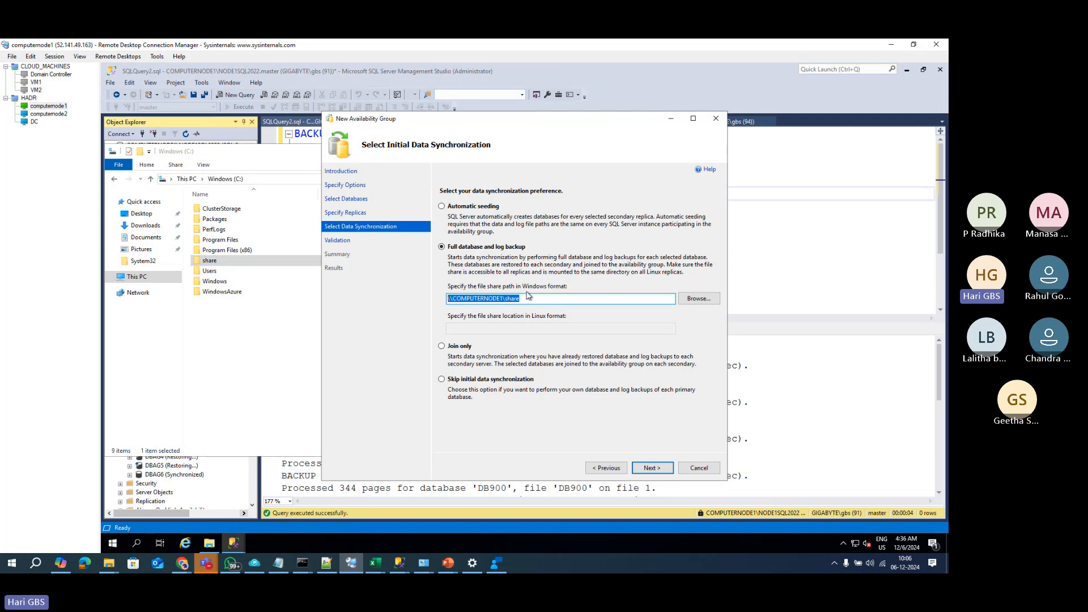
click(652, 468)
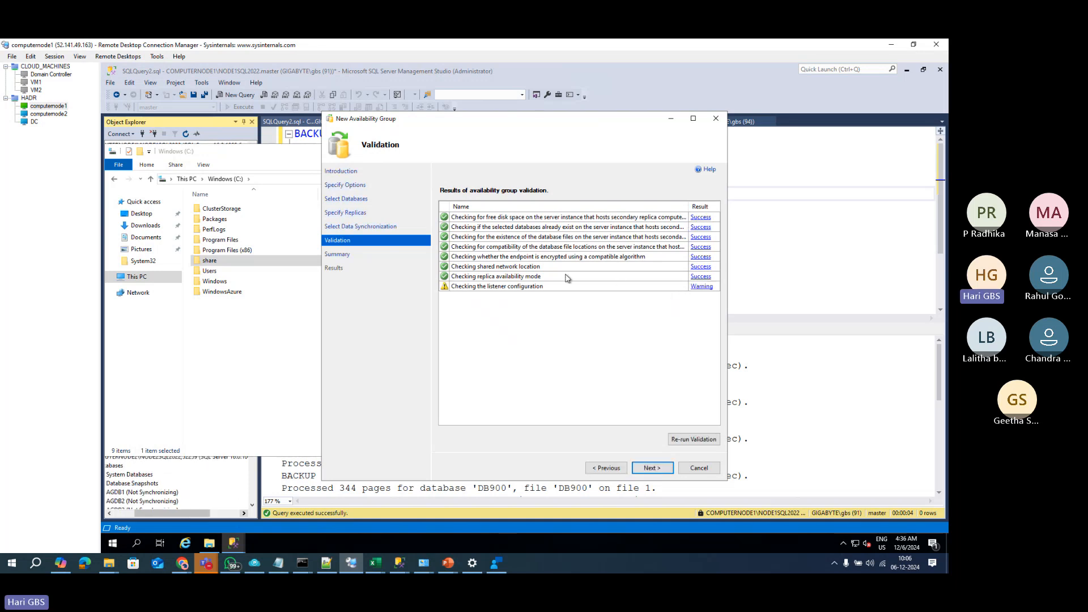
click(654, 468)
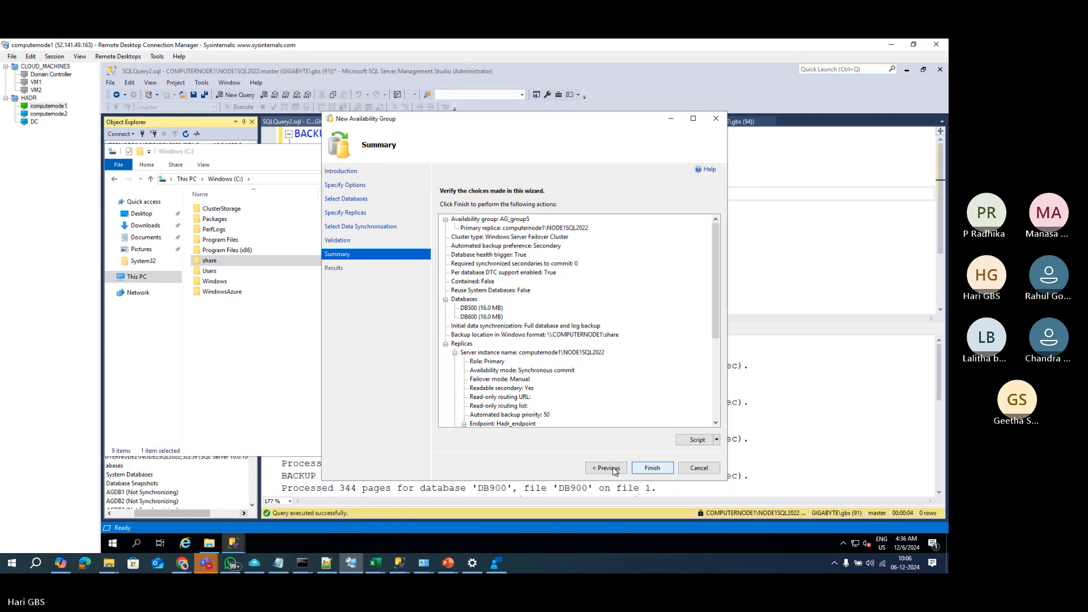
click(653, 469)
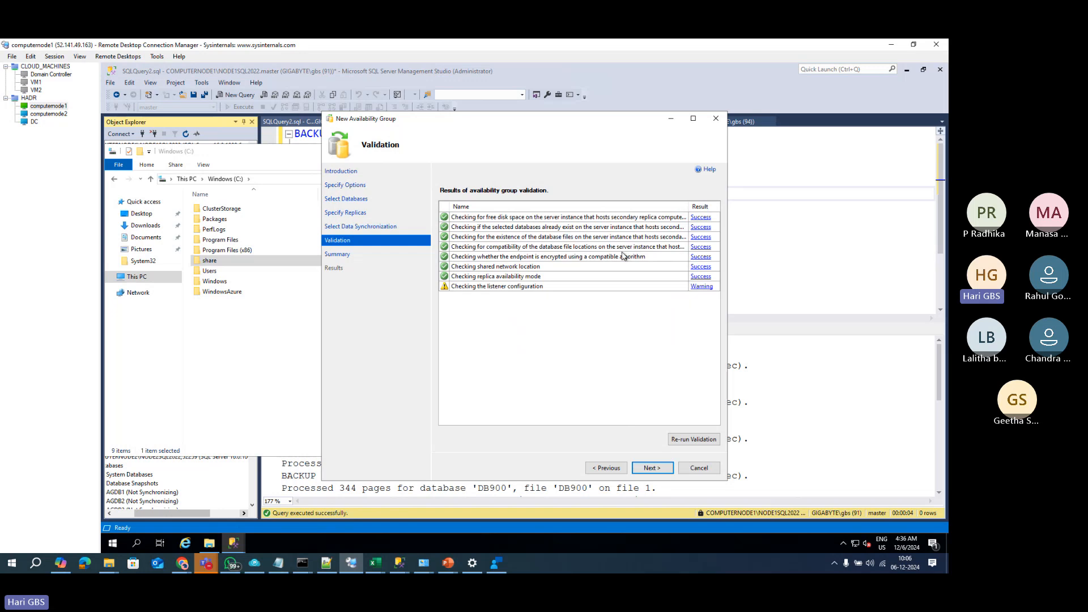
click(645, 469)
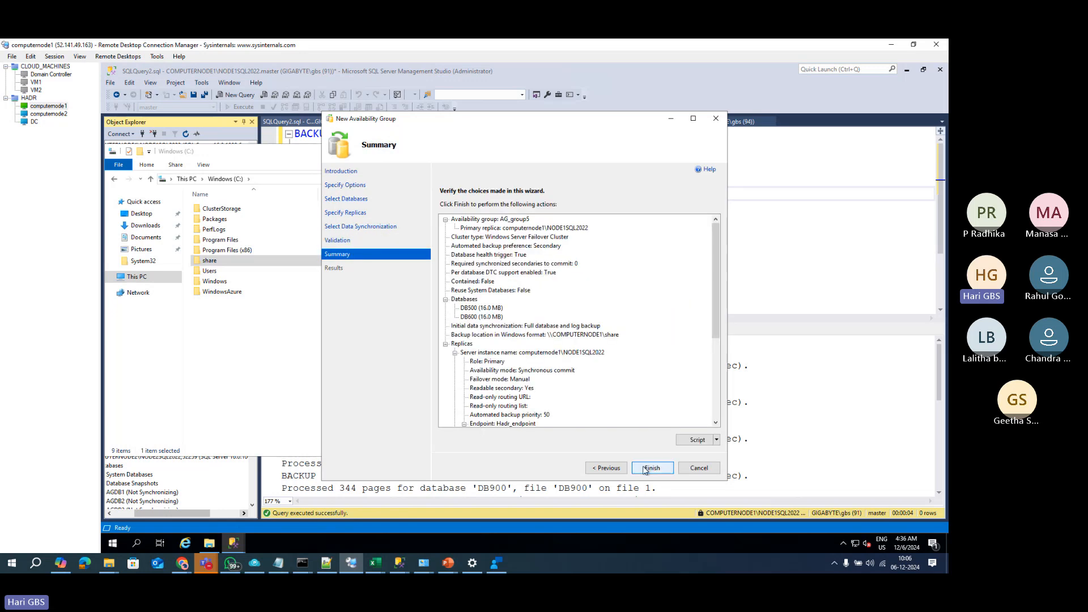
Step: Finish the wizard and follow each AG_group5 creation step until all report Success
click(645, 469)
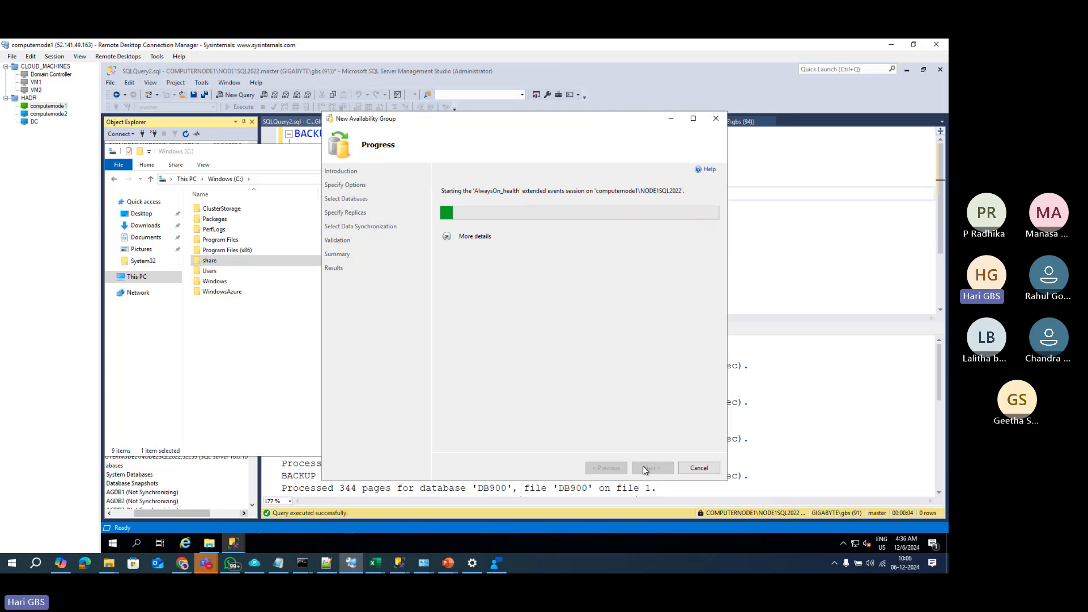
click(447, 237)
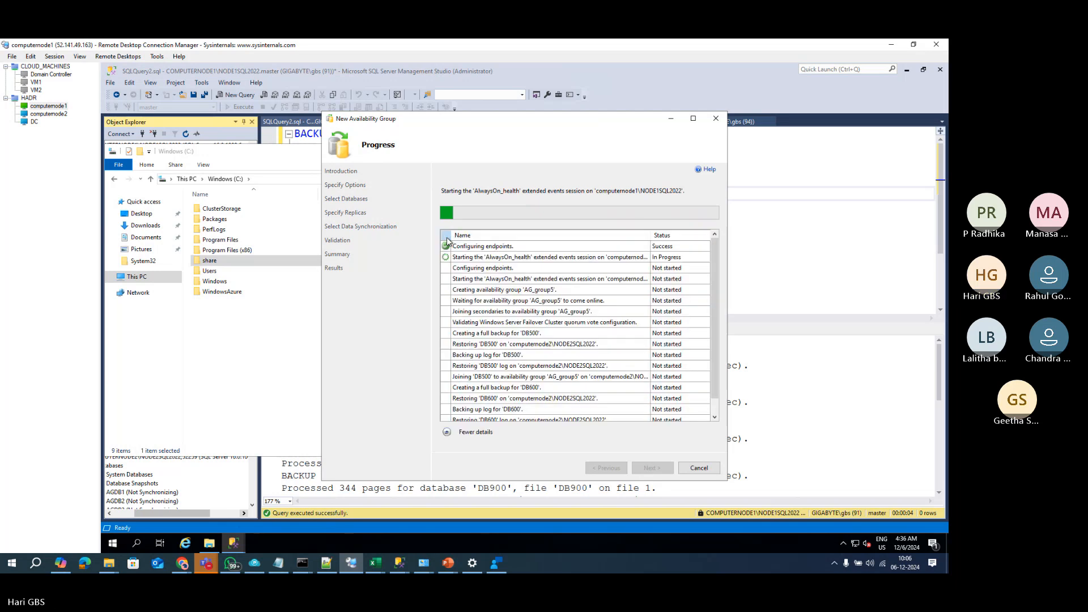
scroll(715, 415, down, 1)
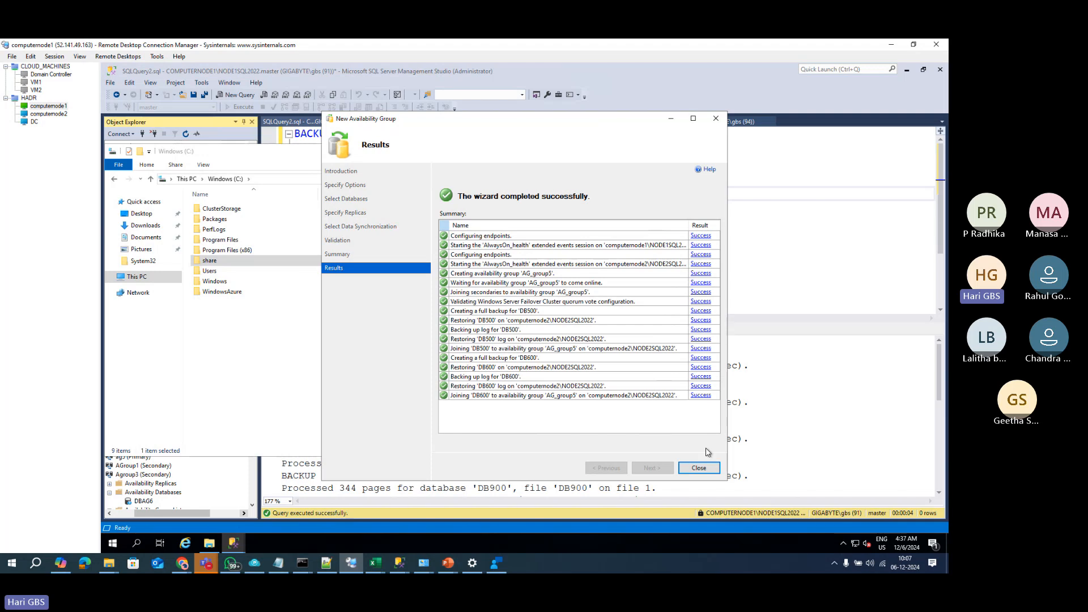
Step: Close the completed wizard and hide File Explorer to reveal Object Explorer
click(703, 468)
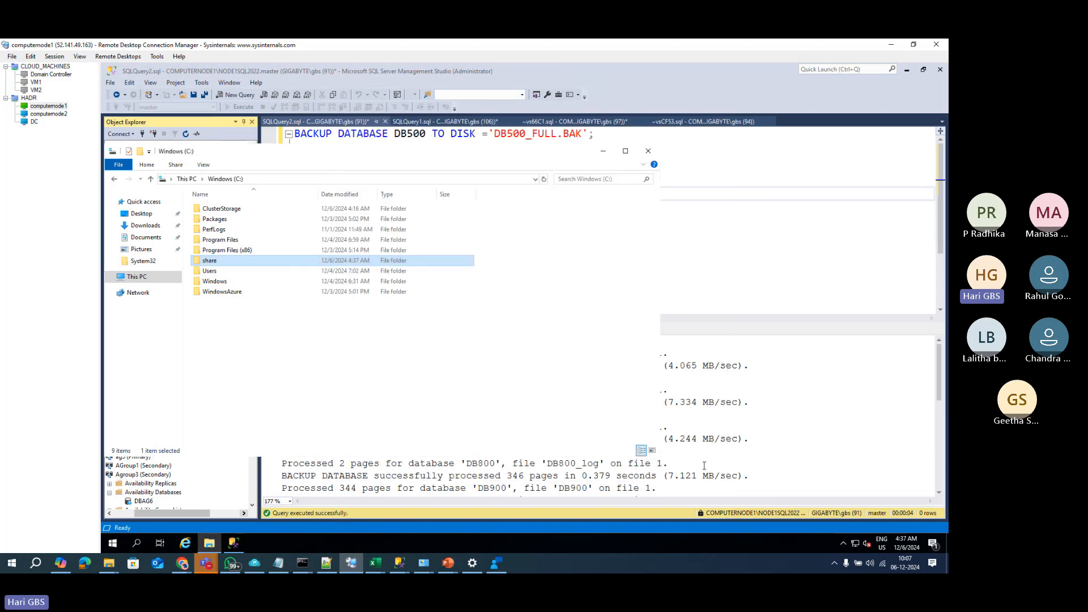
click(603, 150)
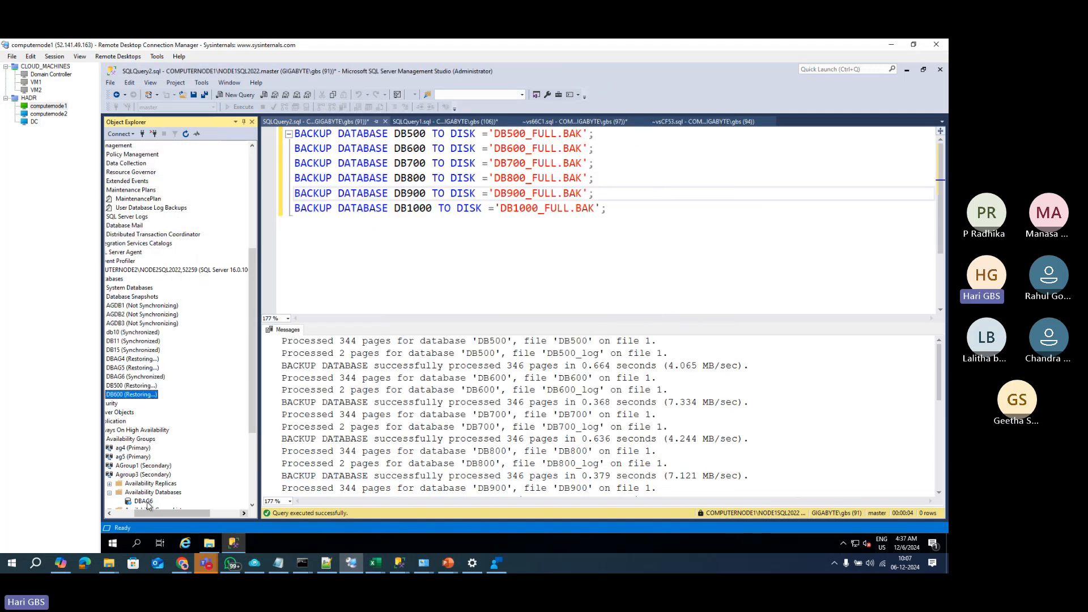
click(131, 513)
scroll(207, 357, up, 4)
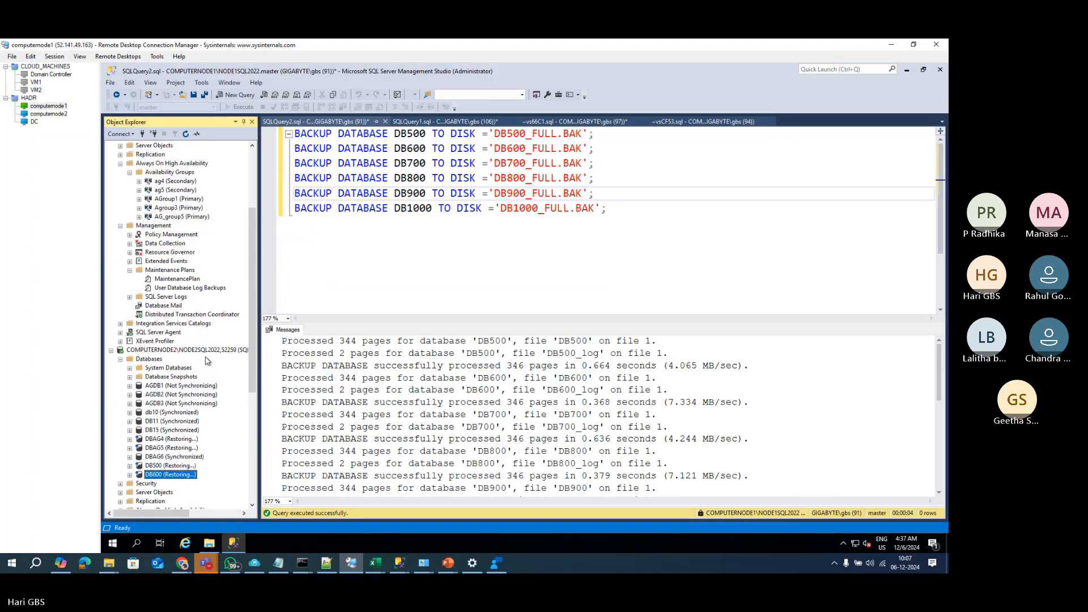
scroll(204, 365, up, 3)
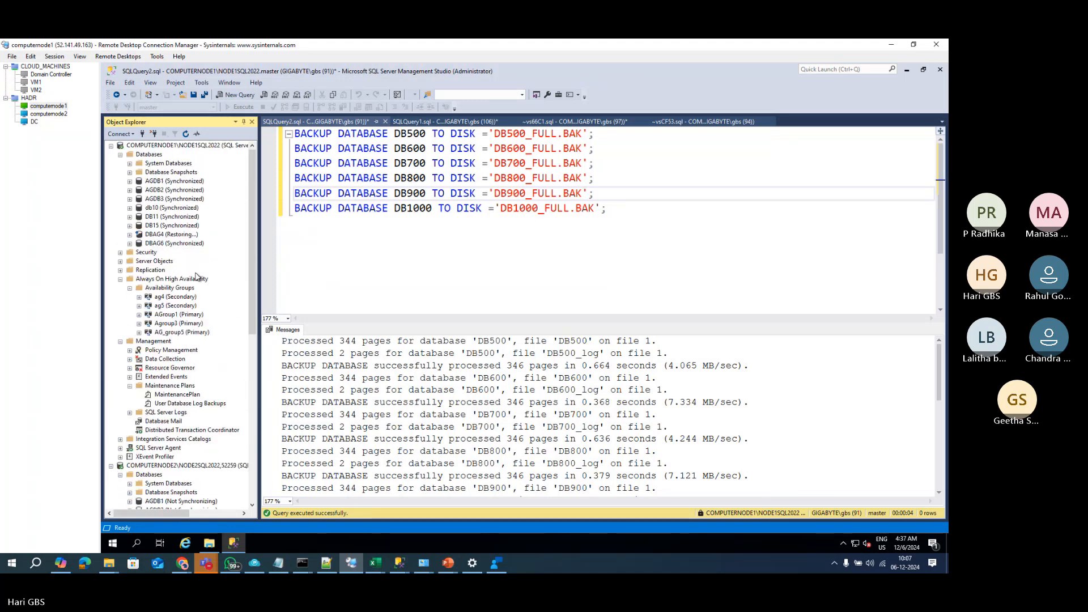
Step: Refresh Always On High Availability and expand Availability Groups to show AG_group5 as Primary
click(164, 278)
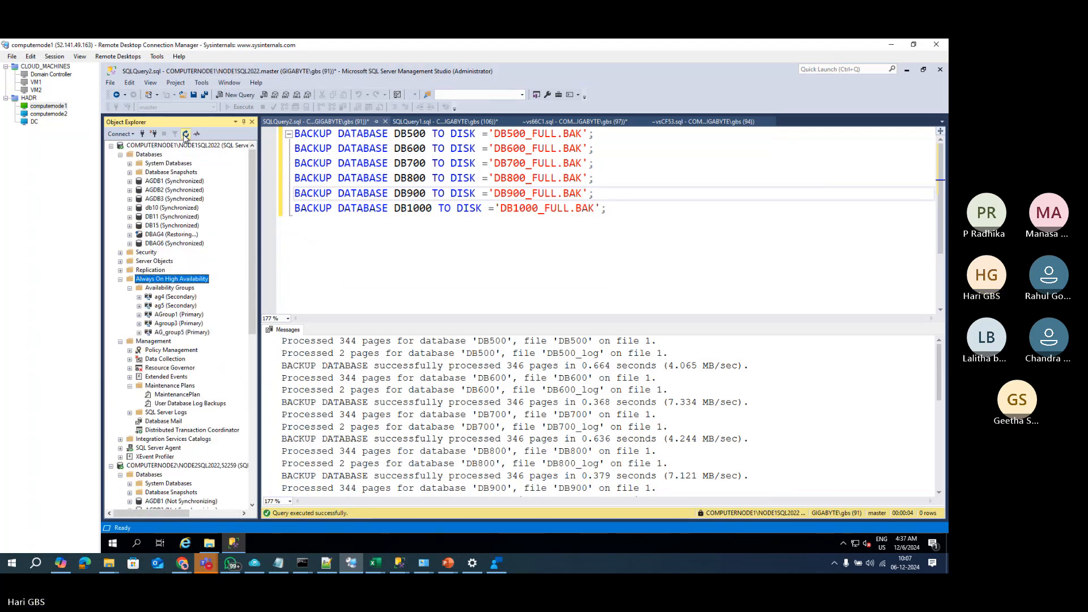
click(129, 288)
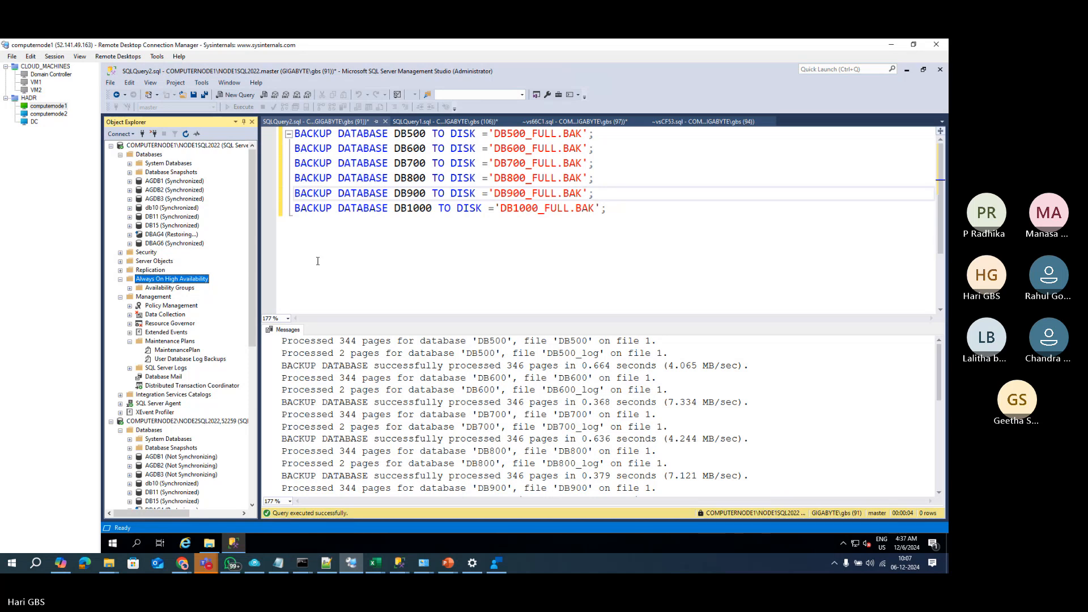
key(super+p)
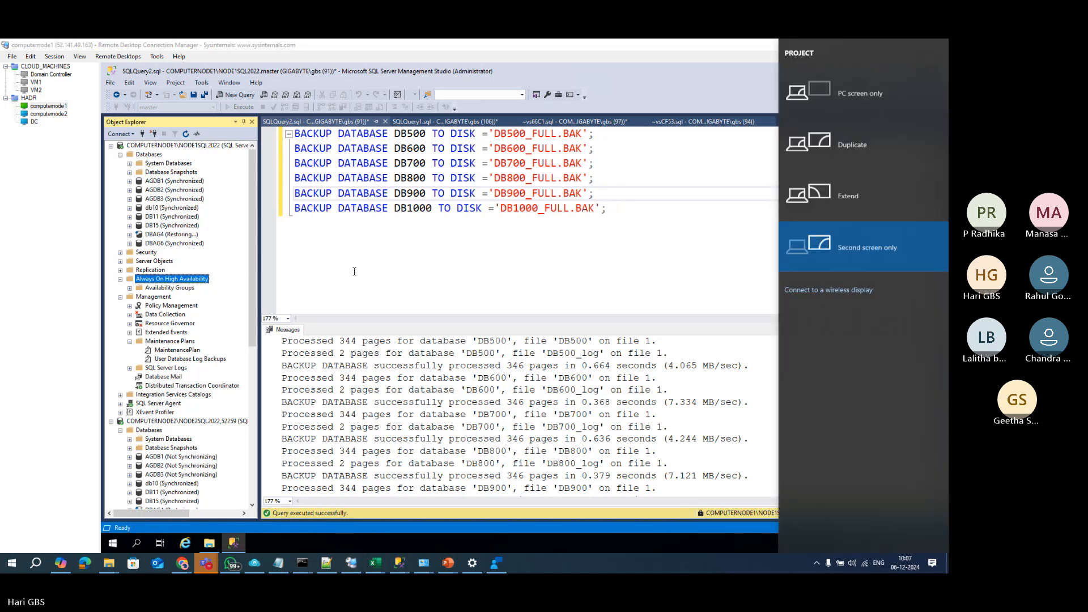
click(846, 143)
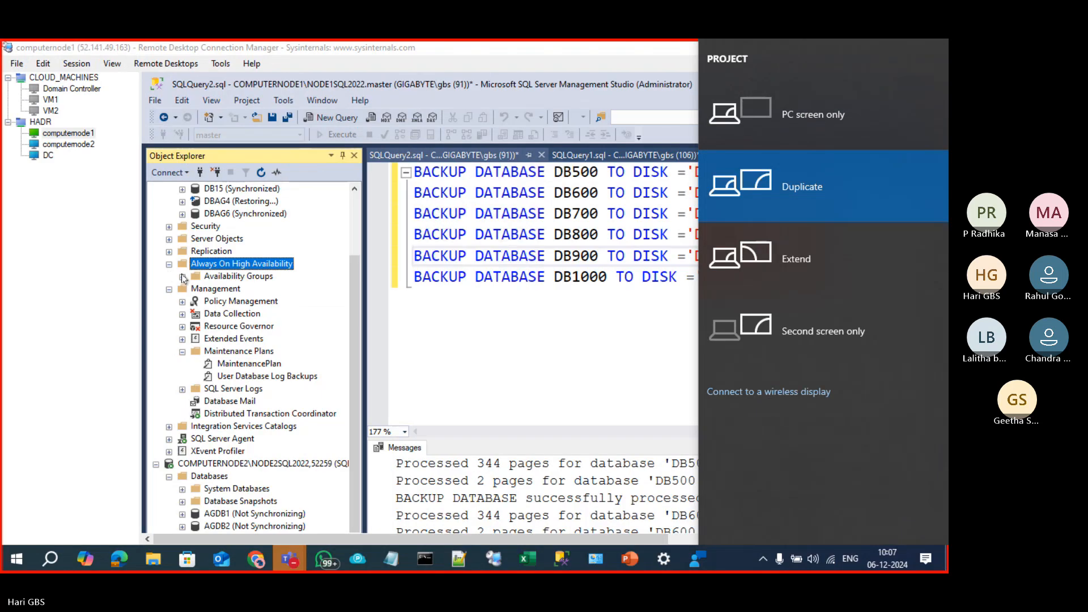
click(181, 275)
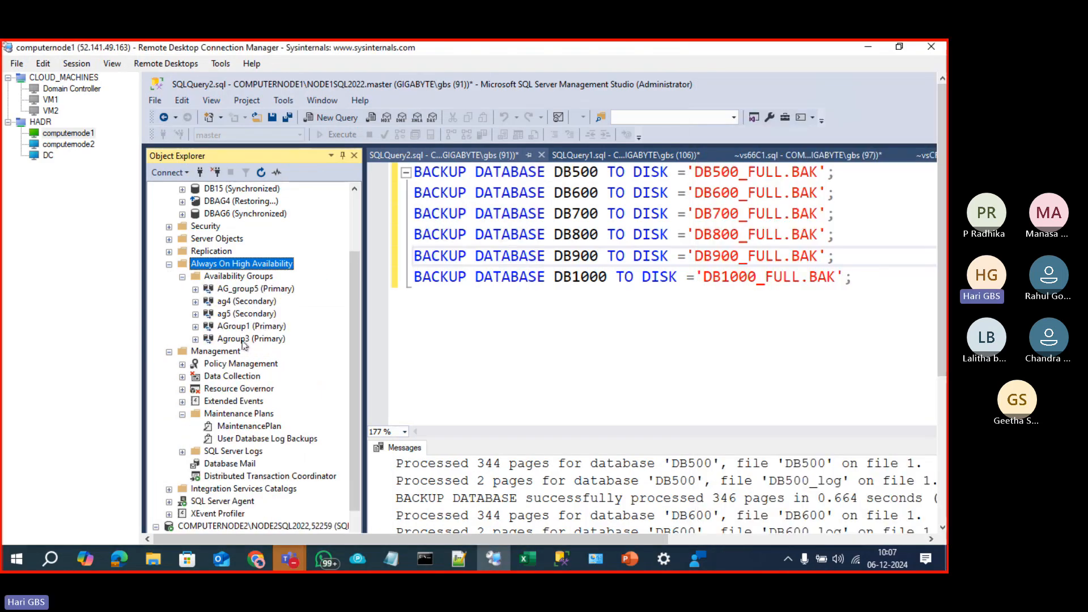
click(248, 290)
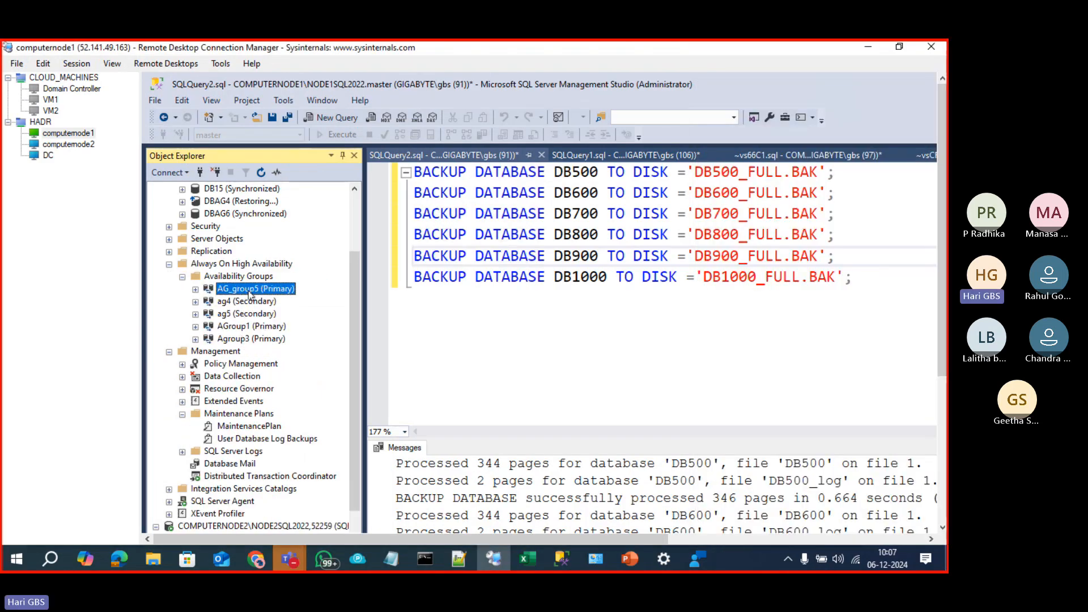
right_click(249, 292)
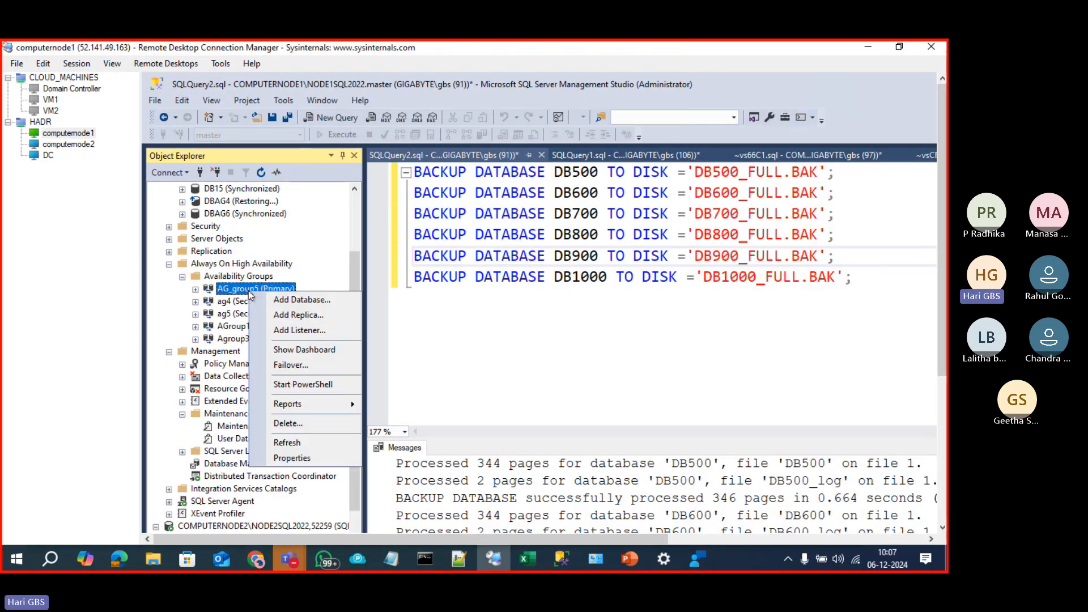
click(305, 459)
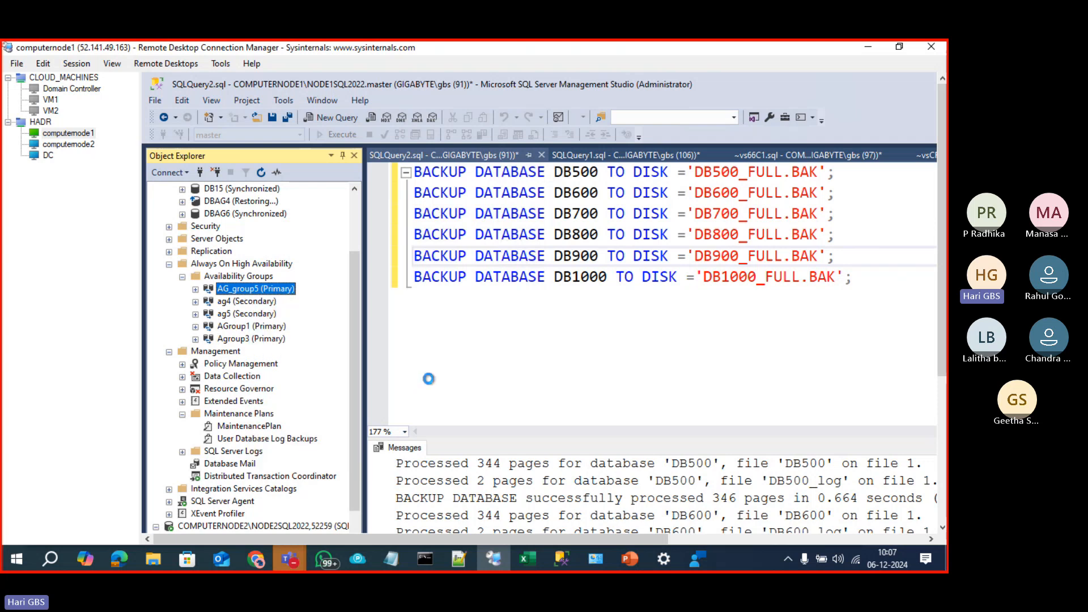
drag(764, 187, 639, 135)
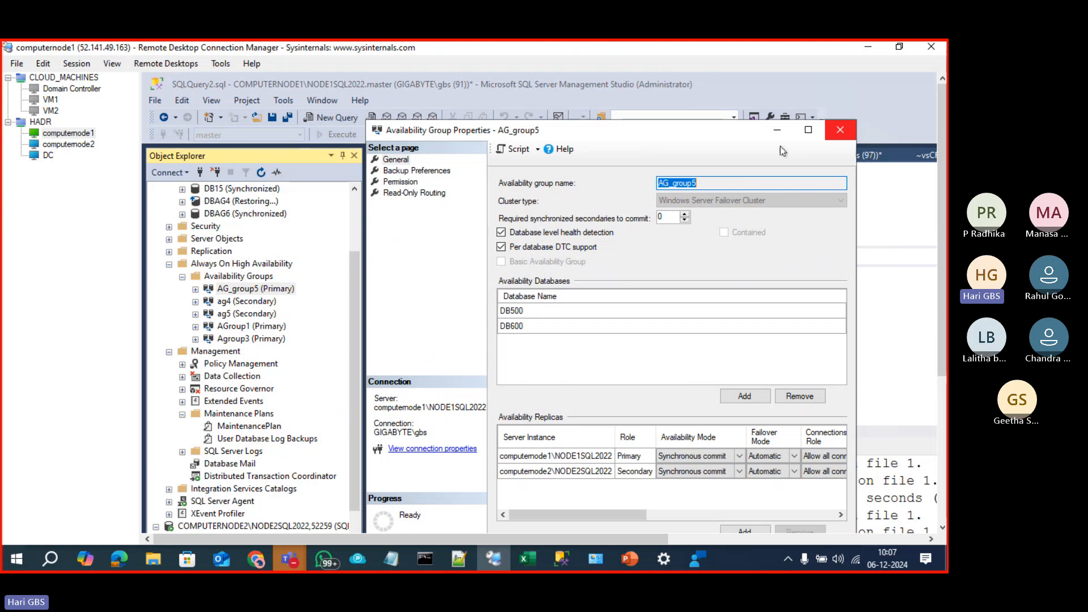
click(841, 130)
right_click(252, 289)
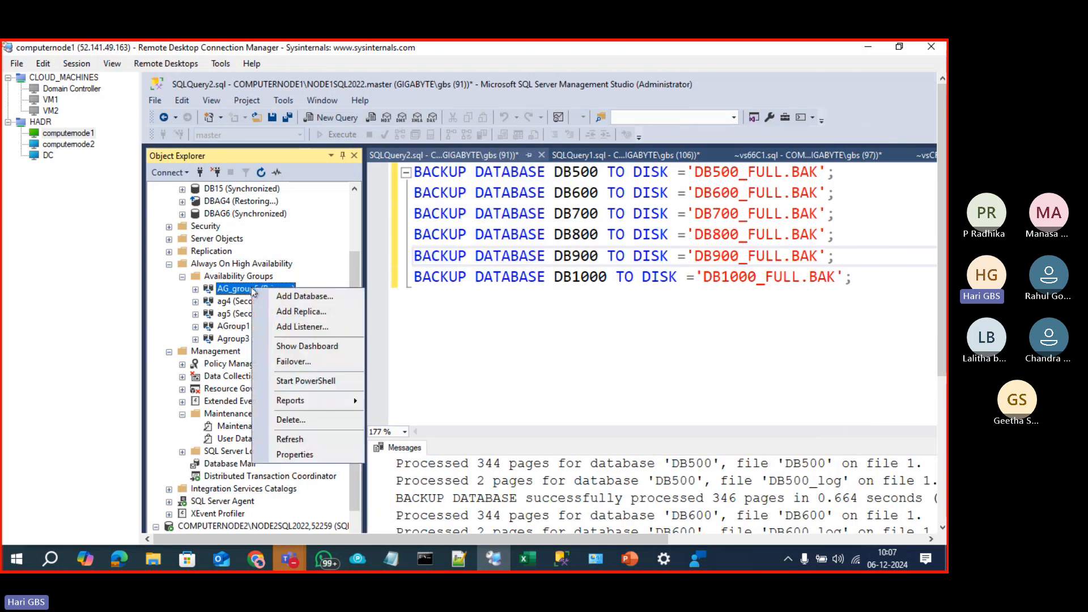
click(304, 347)
drag(486, 535, 596, 532)
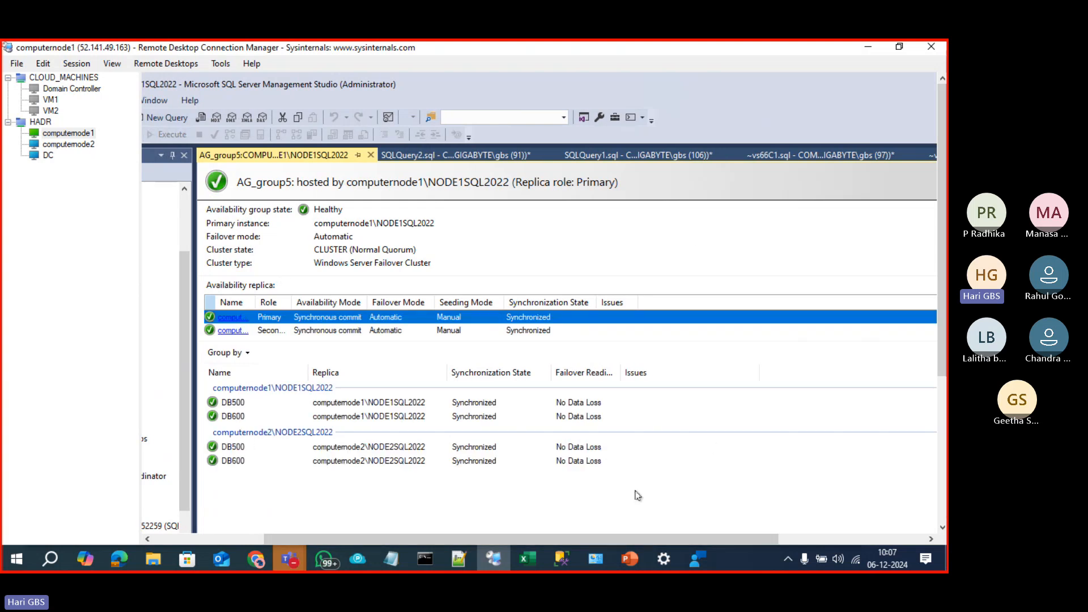
click(372, 155)
drag(516, 543, 359, 537)
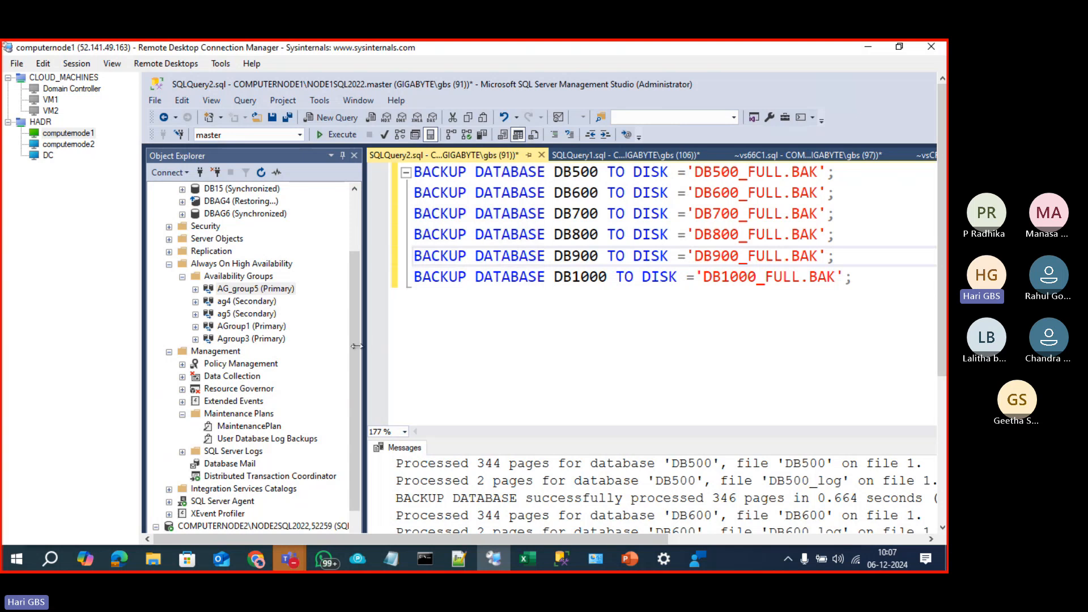
Step: Refresh computernode1's Databases folder and check the status of DB600 and DB700
drag(359, 354, 358, 337)
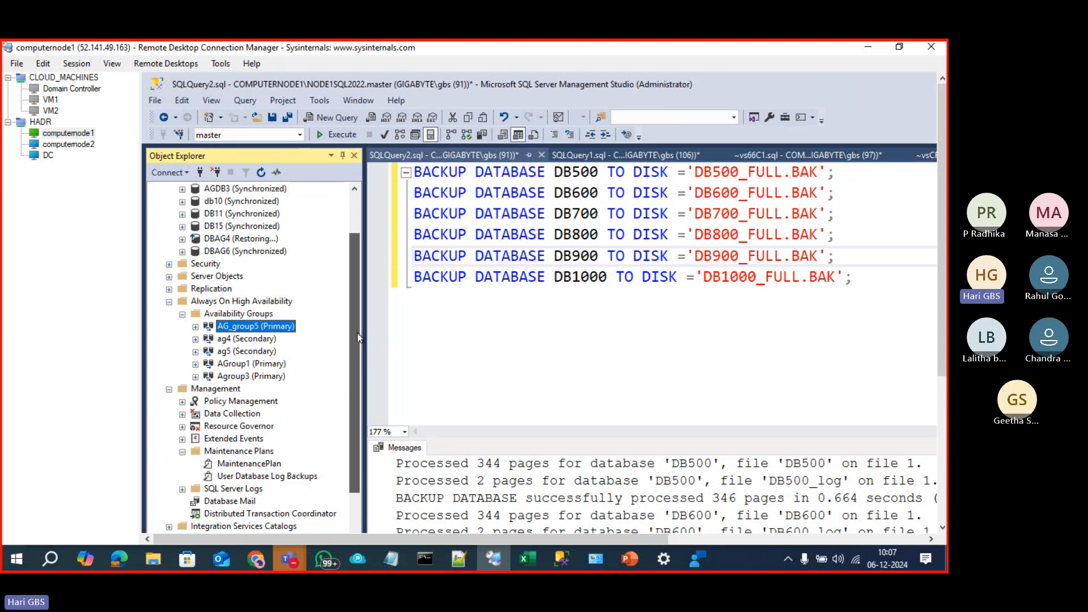
click(358, 338)
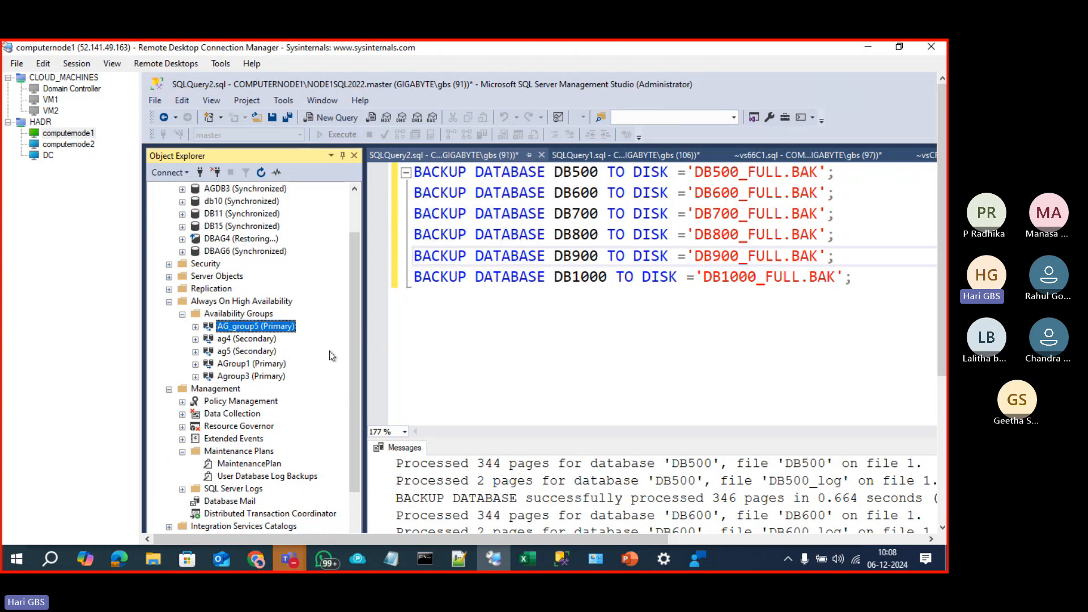
scroll(311, 327, up, 2)
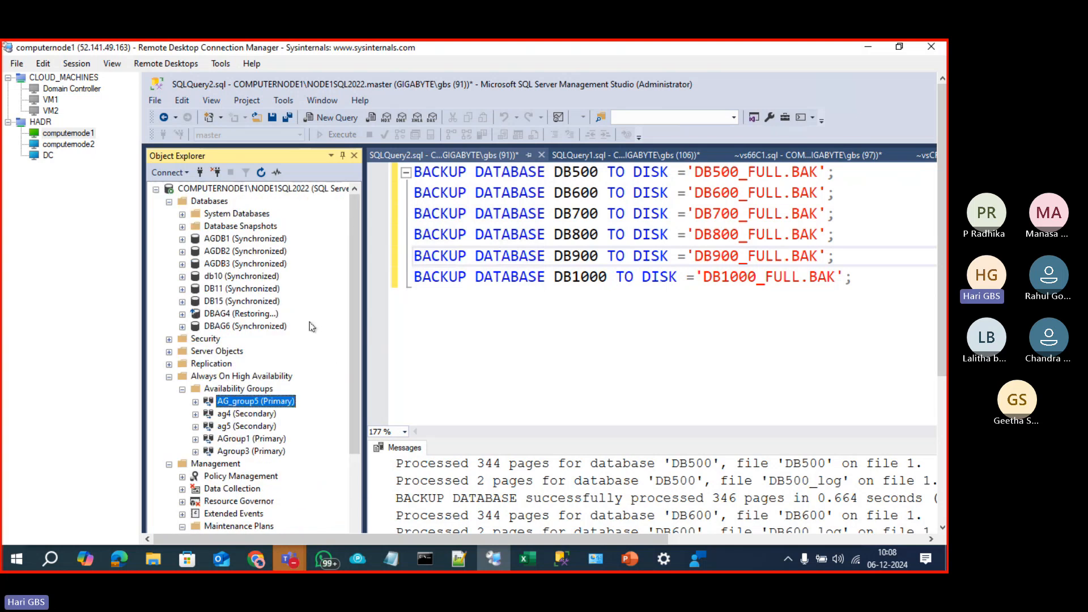
click(217, 203)
click(262, 173)
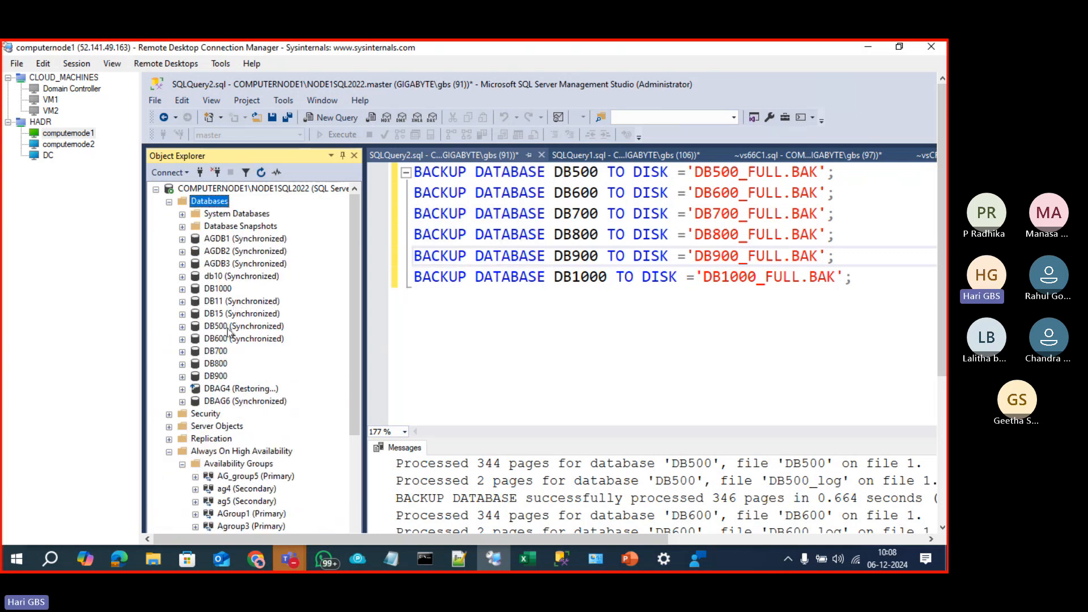
click(227, 338)
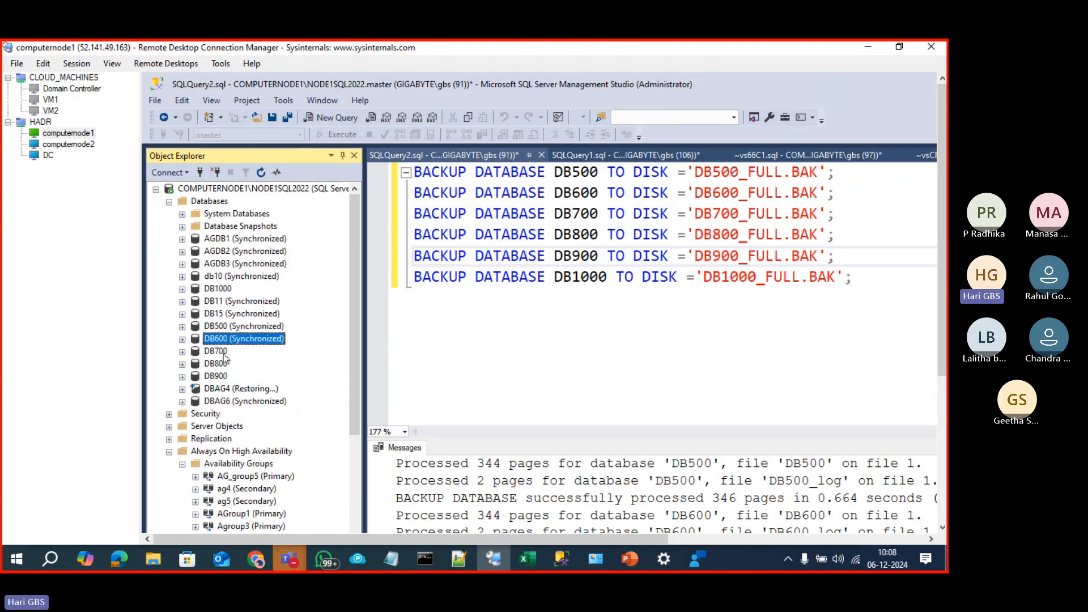
click(221, 352)
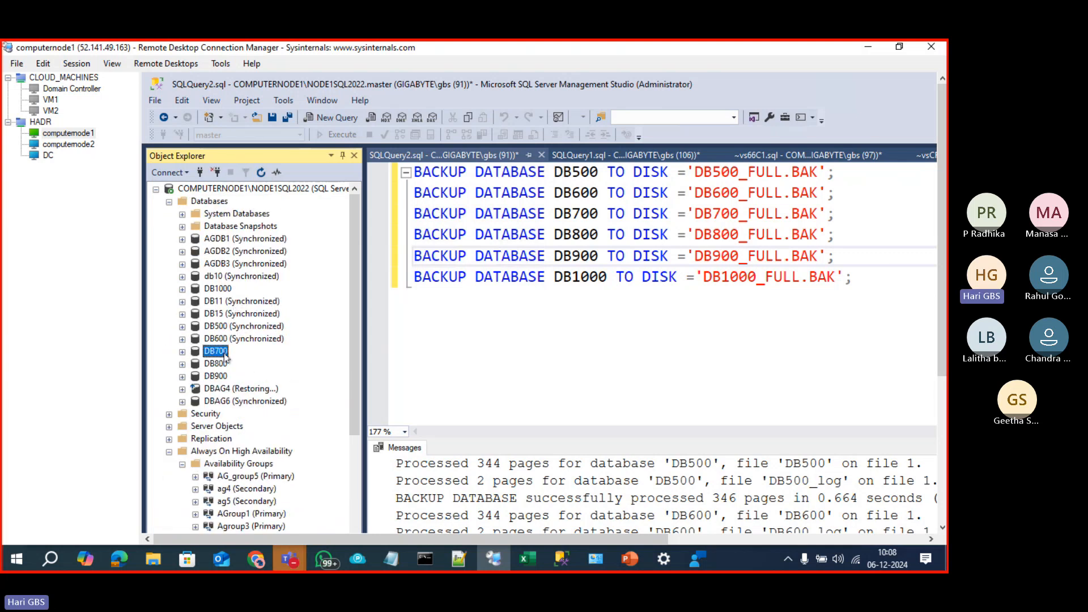
Step: Select the whole BACKUP DATABASE script for DB500 through DB1000 in SQLQuery2
click(841, 315)
key(ctrl+a)
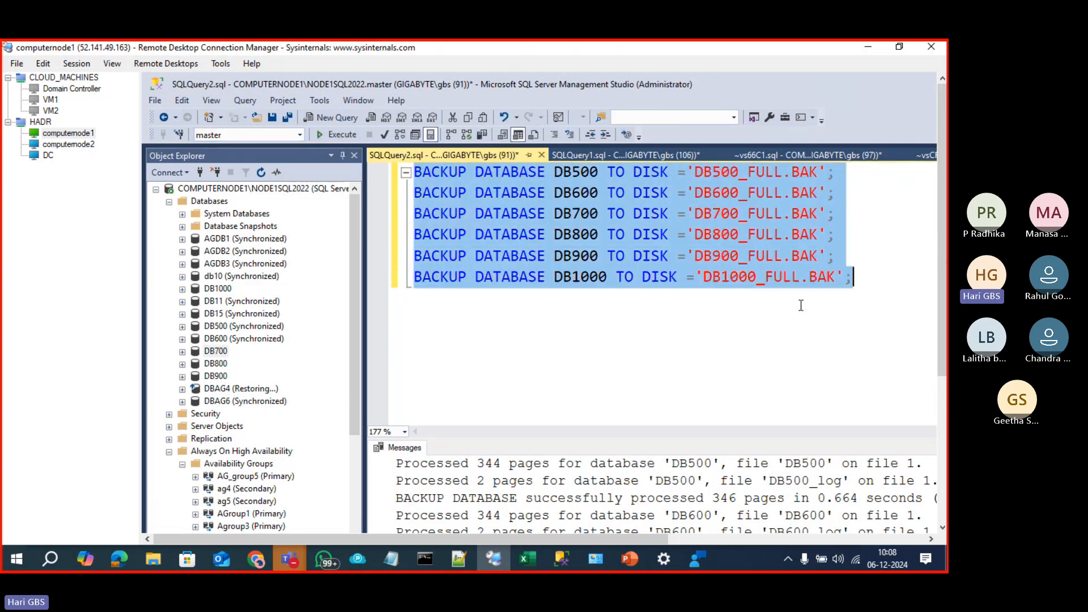
click(513, 287)
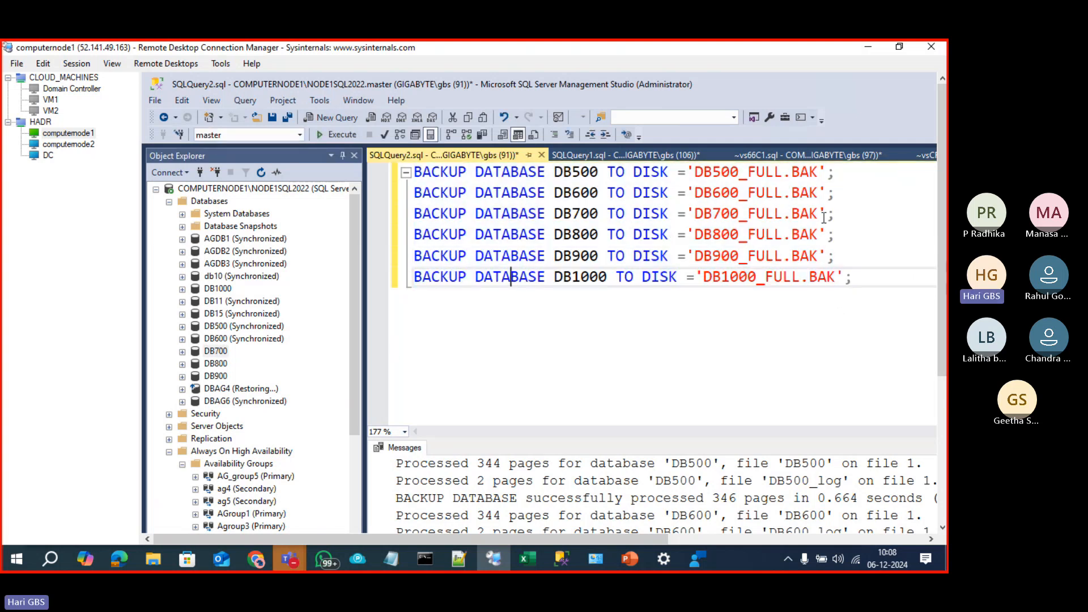
Step: Take the DB700 backup line and connect to NODE1SQL2022 from computernode2
drag(832, 215, 413, 215)
key(ctrl+c)
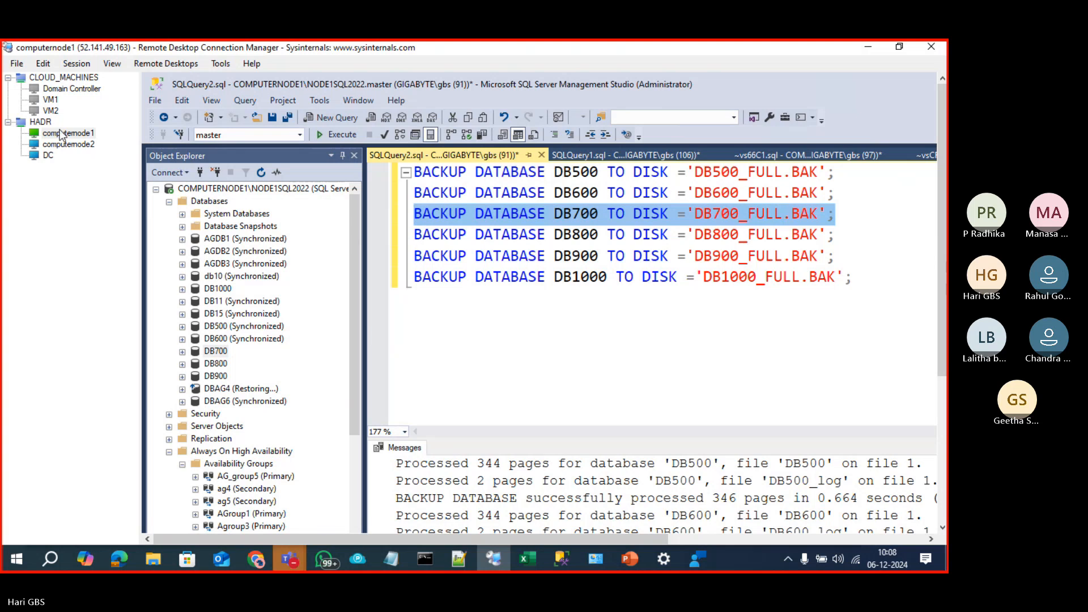
click(68, 144)
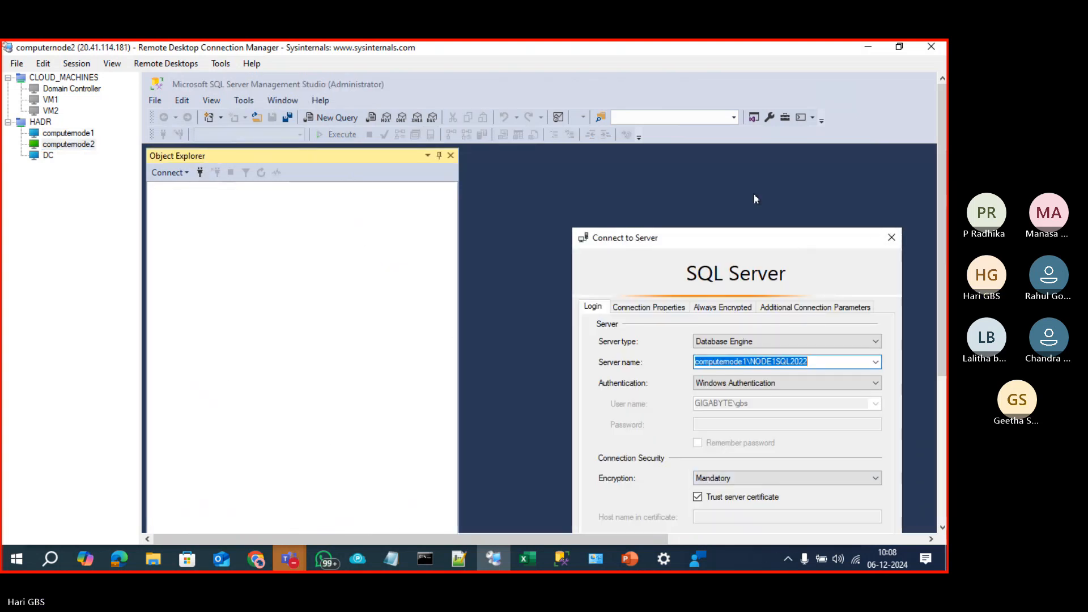
click(637, 475)
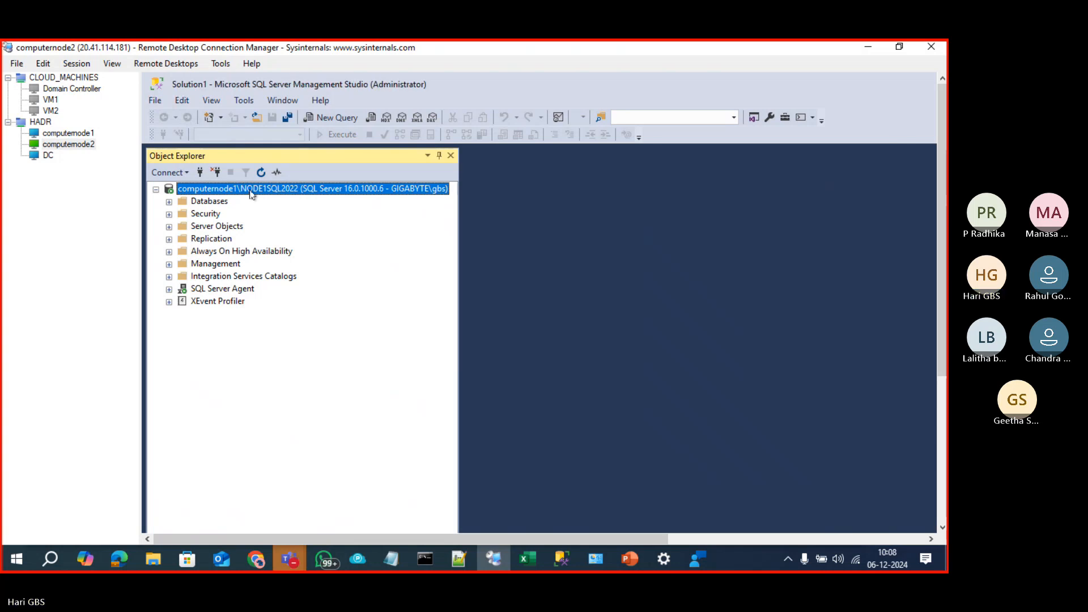
Step: Paste BACKUP DATABASE DB700 TO DISK ='DB700_FULL.BAK' into a new query
key(ctrl+n)
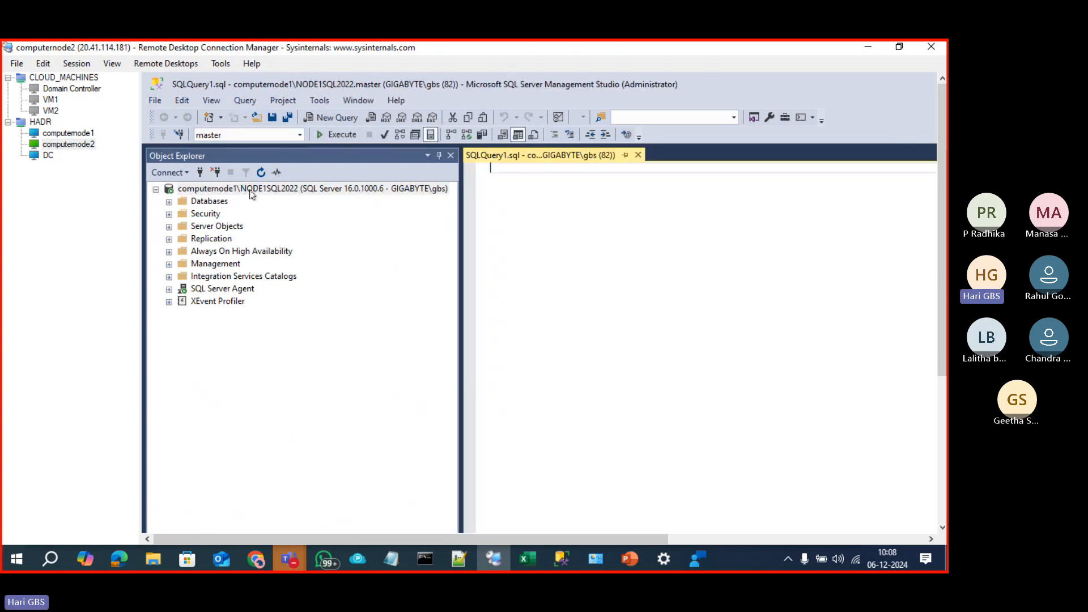
key(ctrl+v)
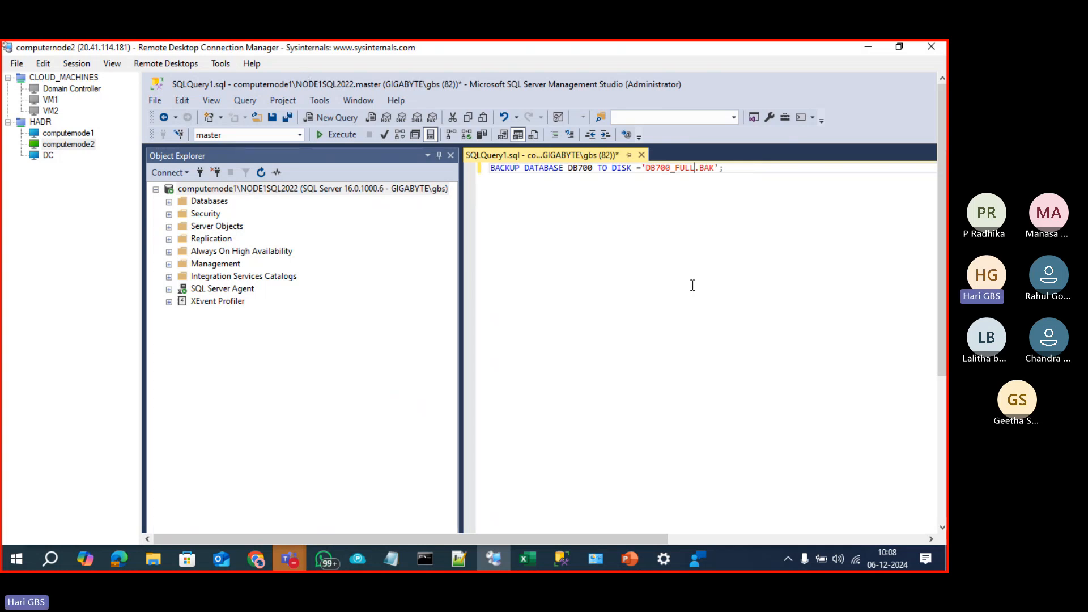
drag(767, 178, 235, 168)
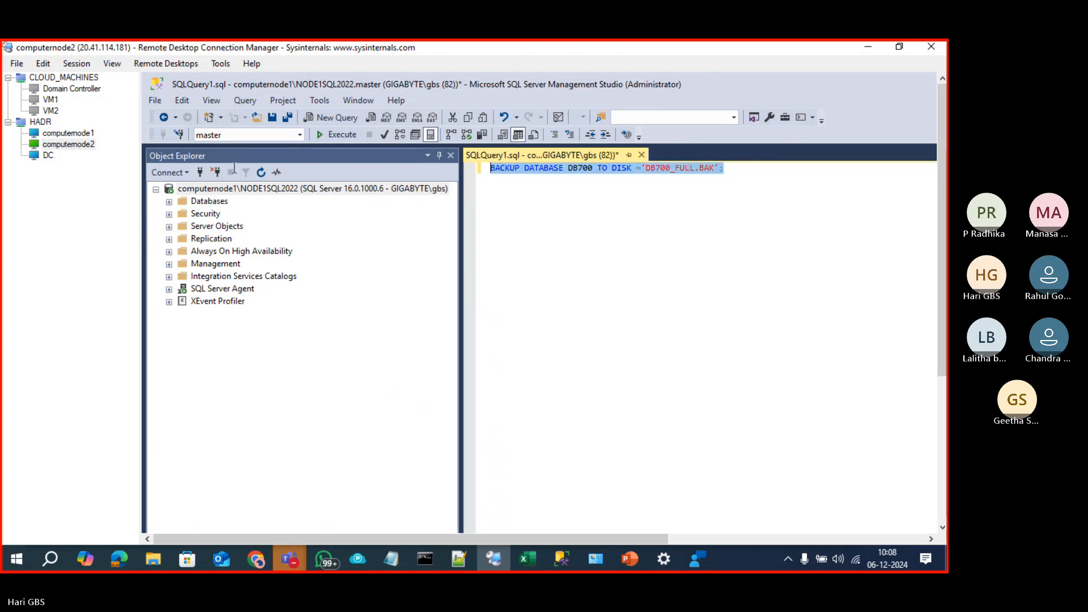
click(614, 264)
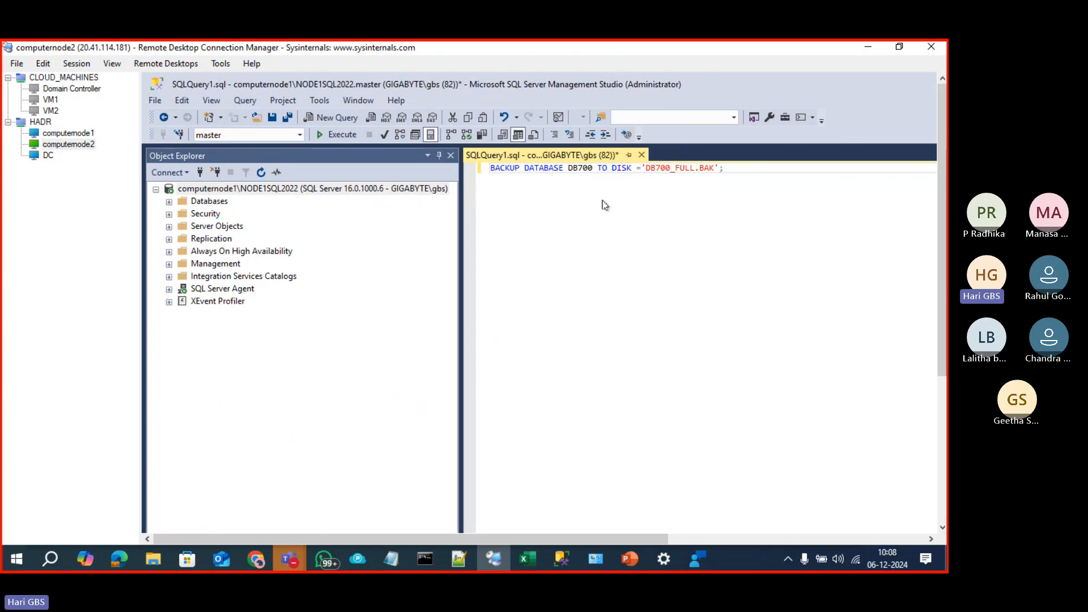
drag(943, 342, 943, 488)
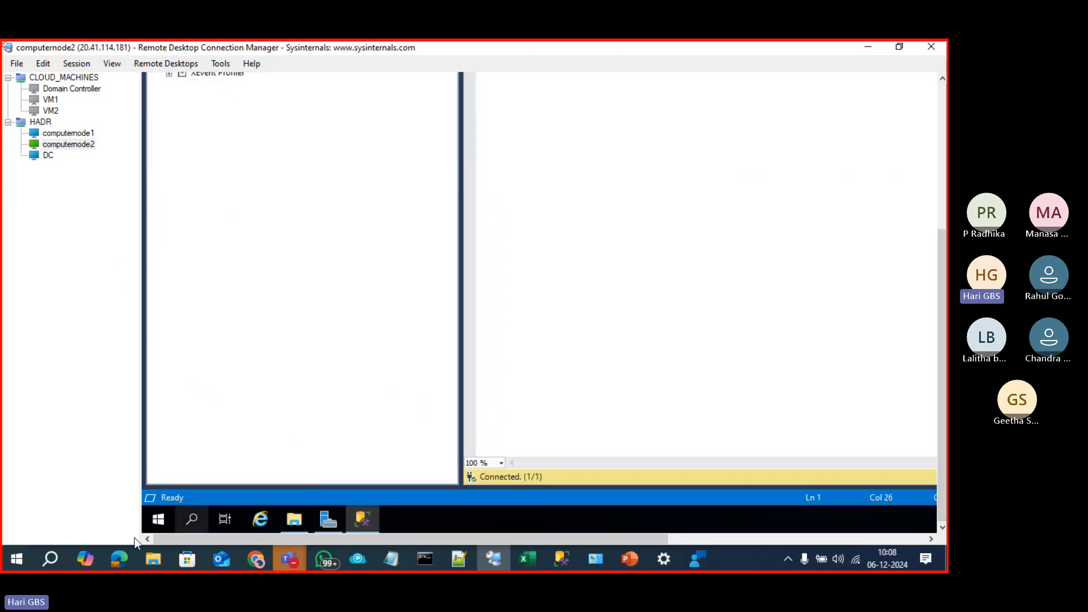
Step: Open the \\10.0.0.5\C$ share through the Run prompt
right_click(164, 520)
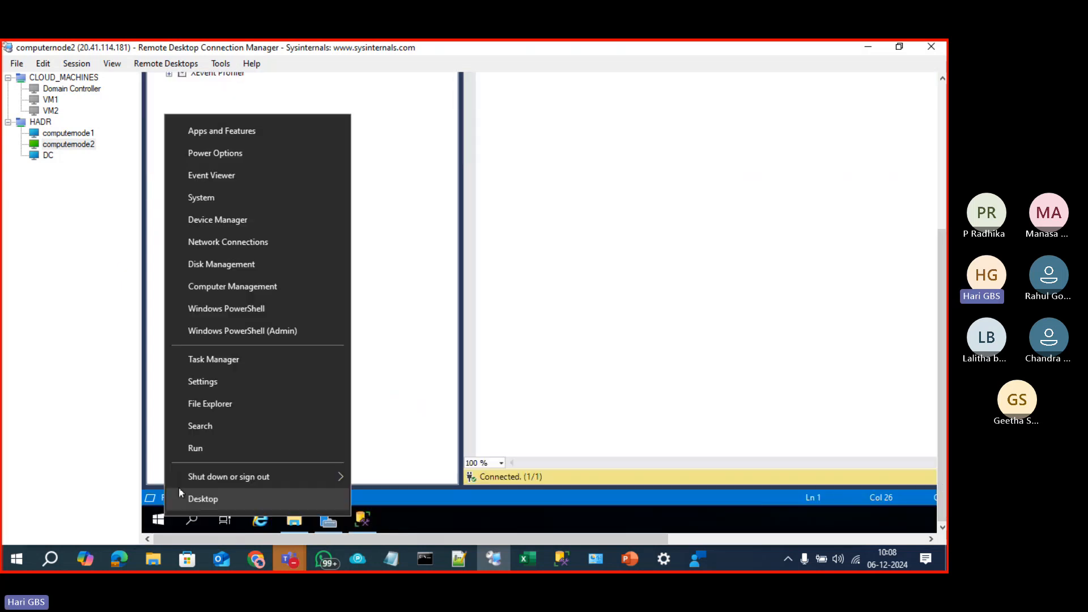
click(203, 450)
text(\v)
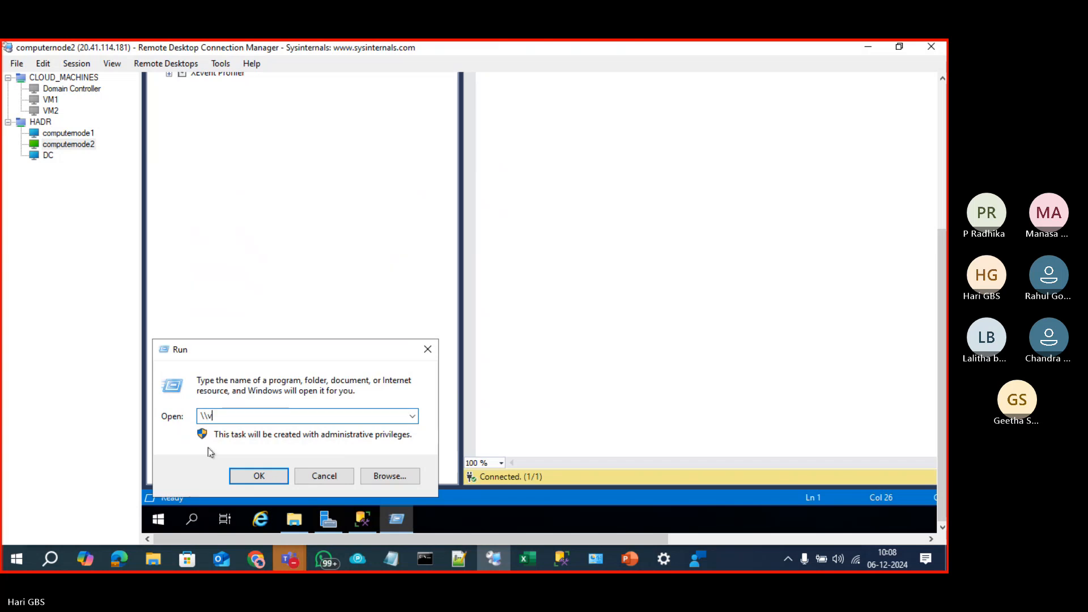
key(BackSpace)
text(10)
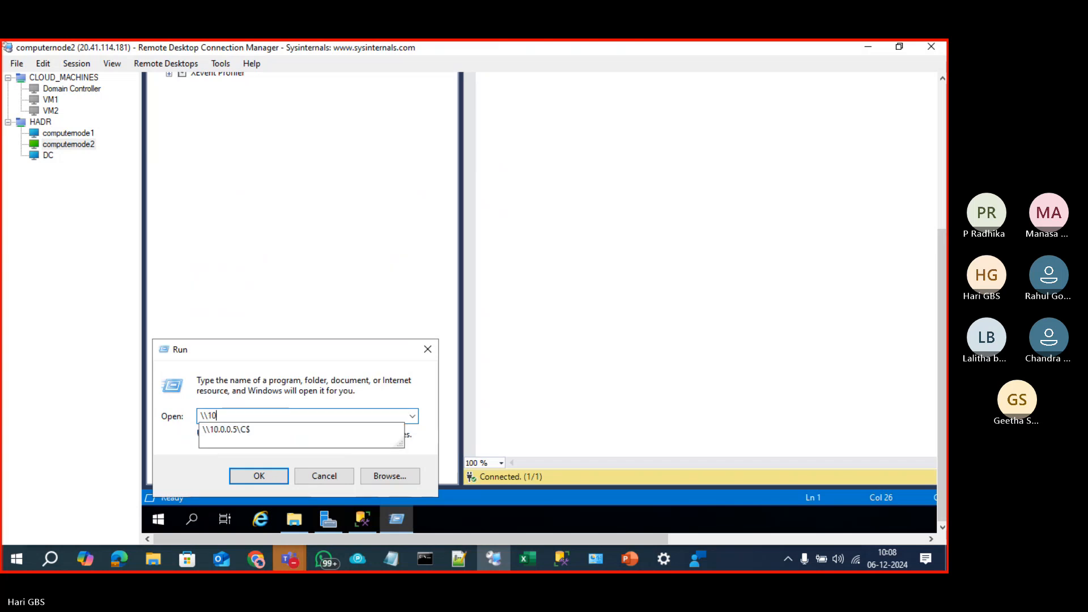
click(209, 430)
key(Return)
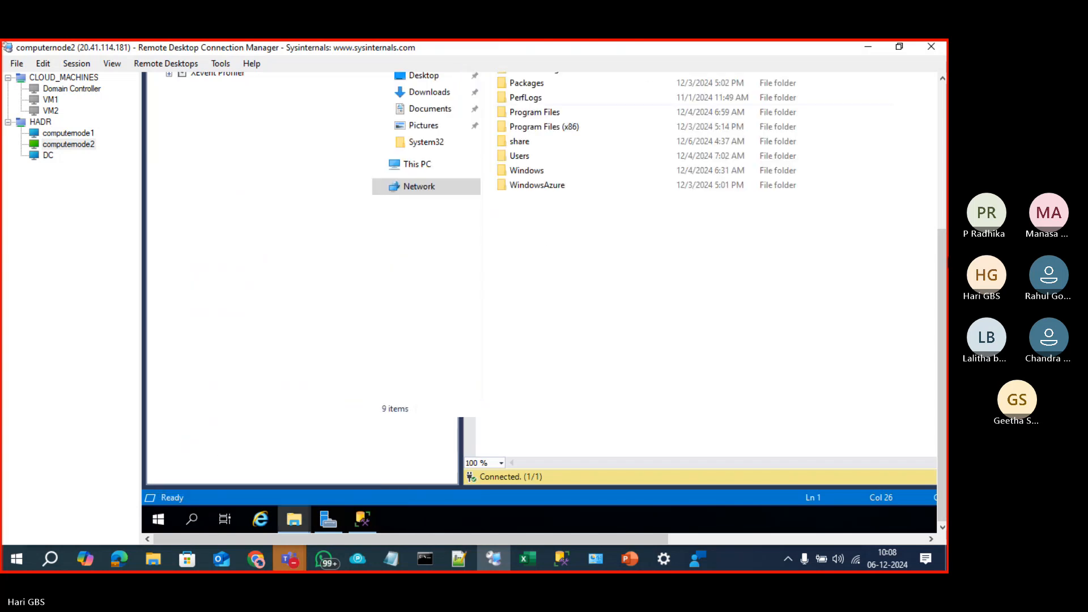
Step: In MSSQL16.NODE1SQL2022\MSSQL\Backup, sort newest first and find DB700_FULL.BAK
double_click(573, 113)
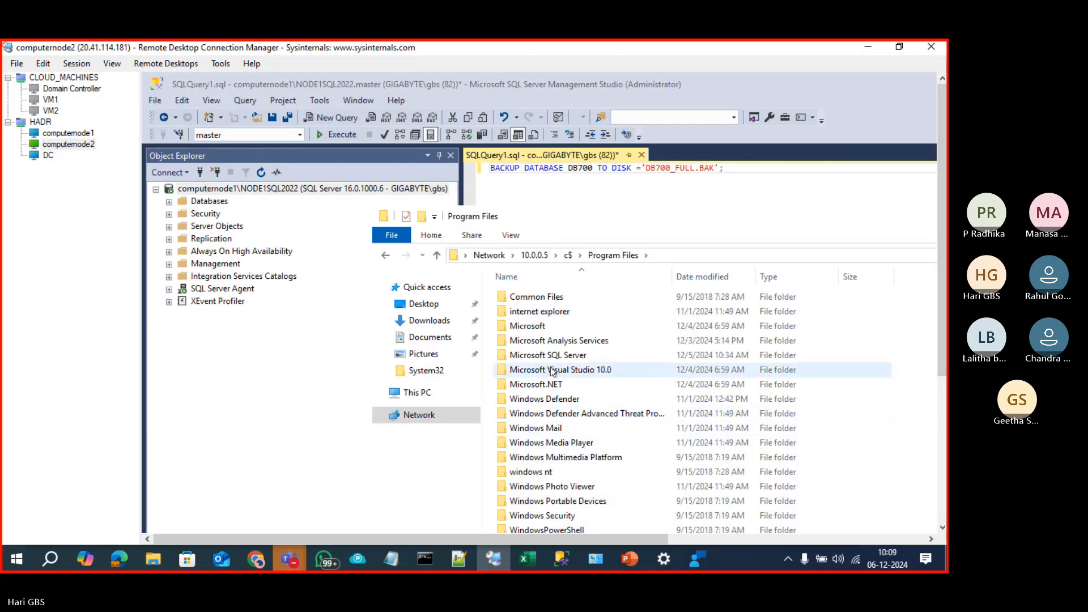
double_click(549, 355)
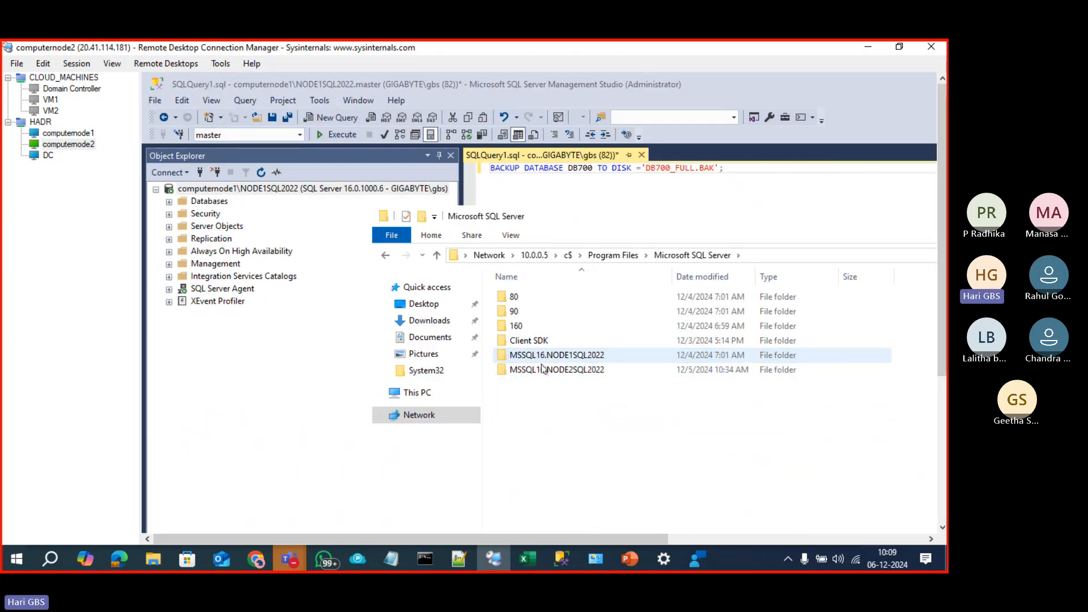
double_click(543, 356)
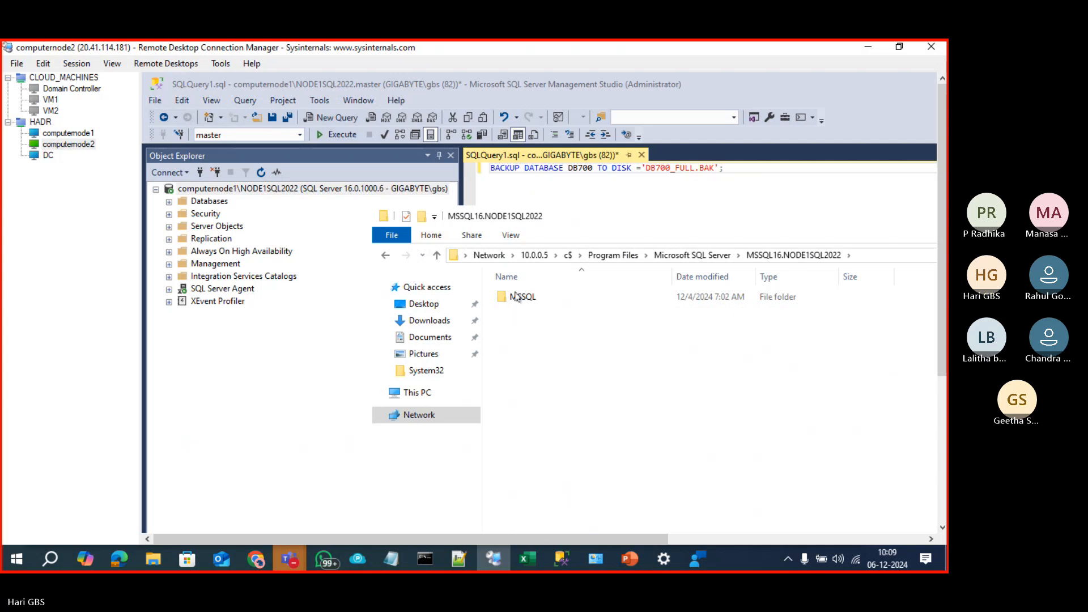
double_click(519, 298)
double_click(523, 303)
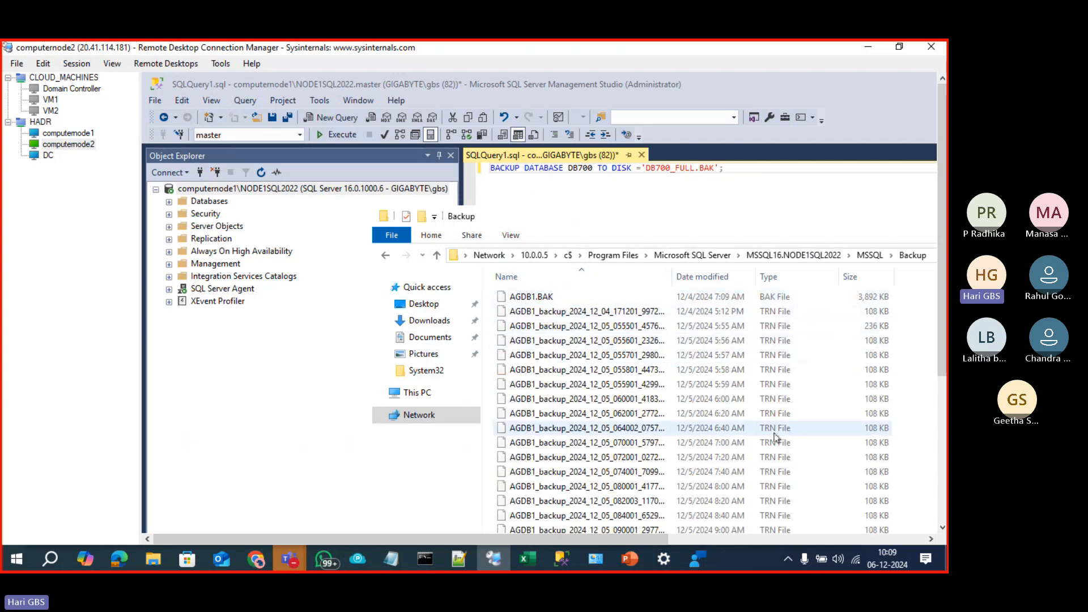
scroll(774, 433, down, 20)
click(943, 387)
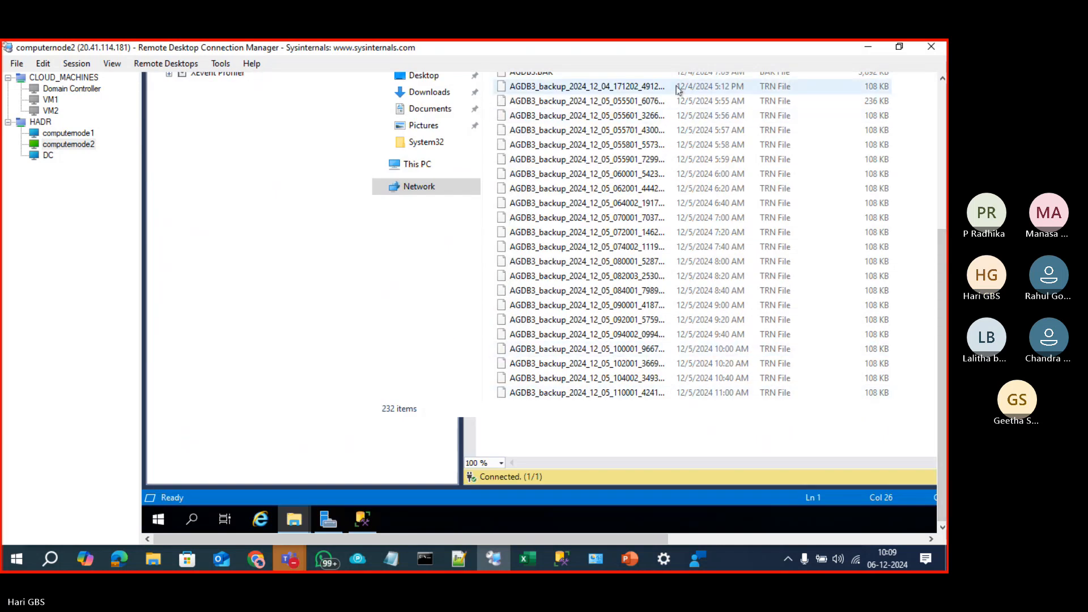
click(942, 218)
click(709, 278)
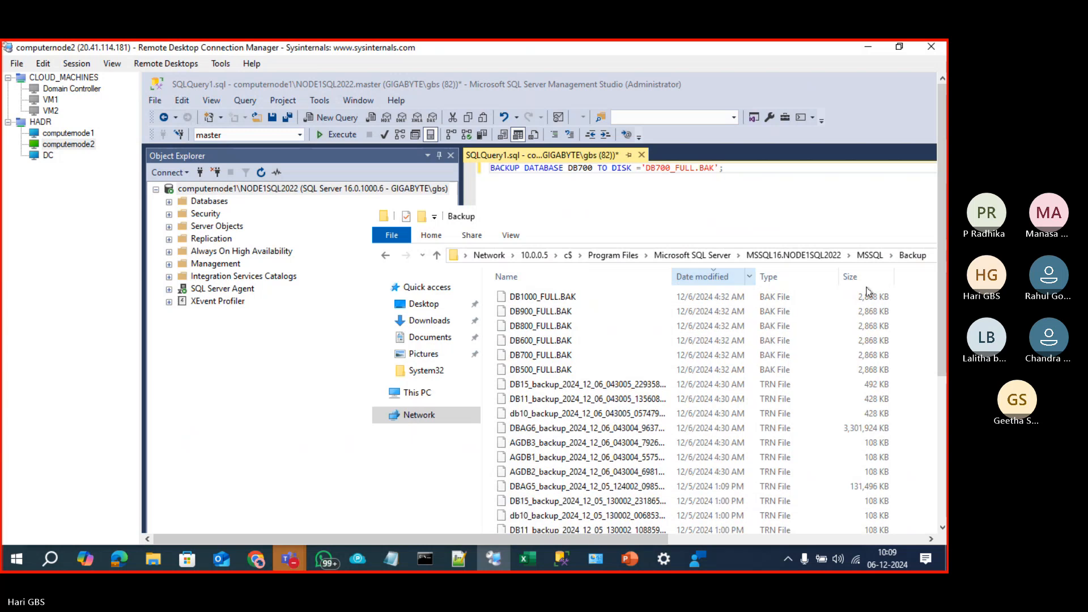
click(539, 357)
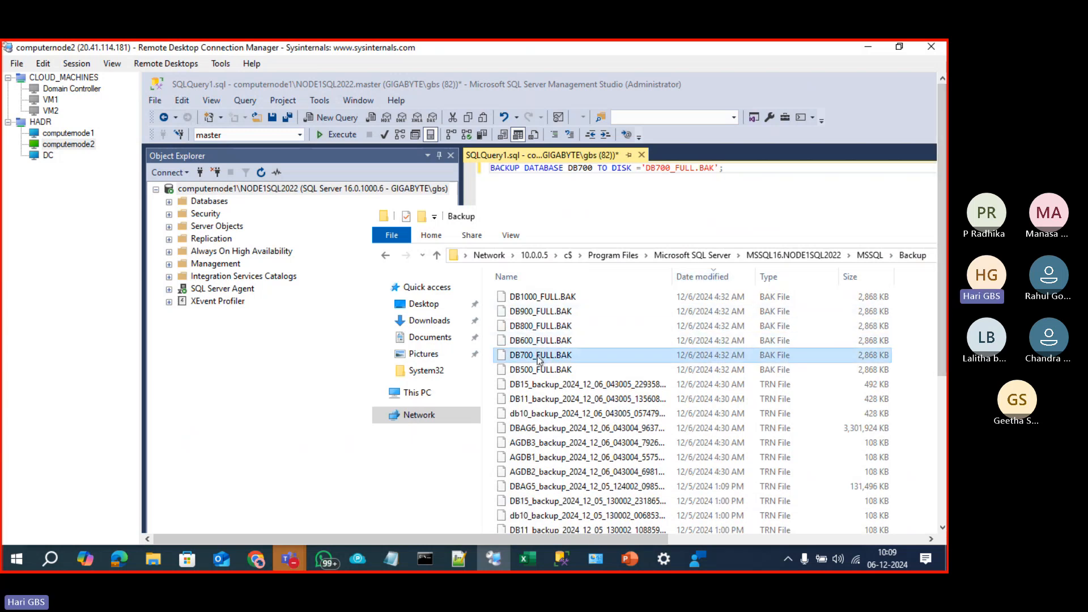
click(663, 189)
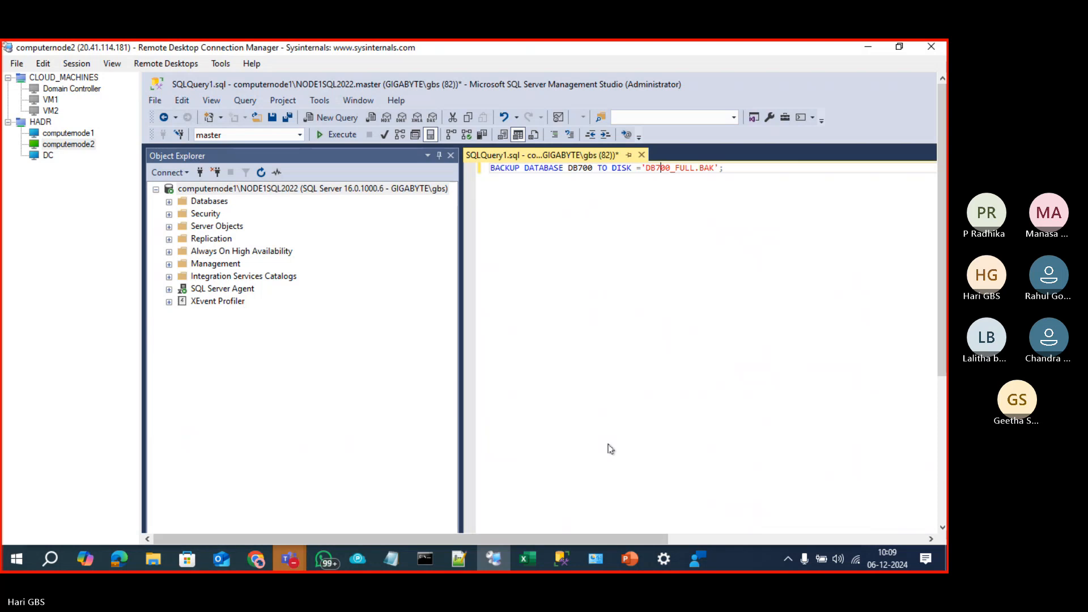
Step: Browse to computernode2's local C:\Program Files\Microsoft SQL Server\MSSQL16.NODE2SQL2022\MSSQL\Backup folder
drag(942, 279, 942, 430)
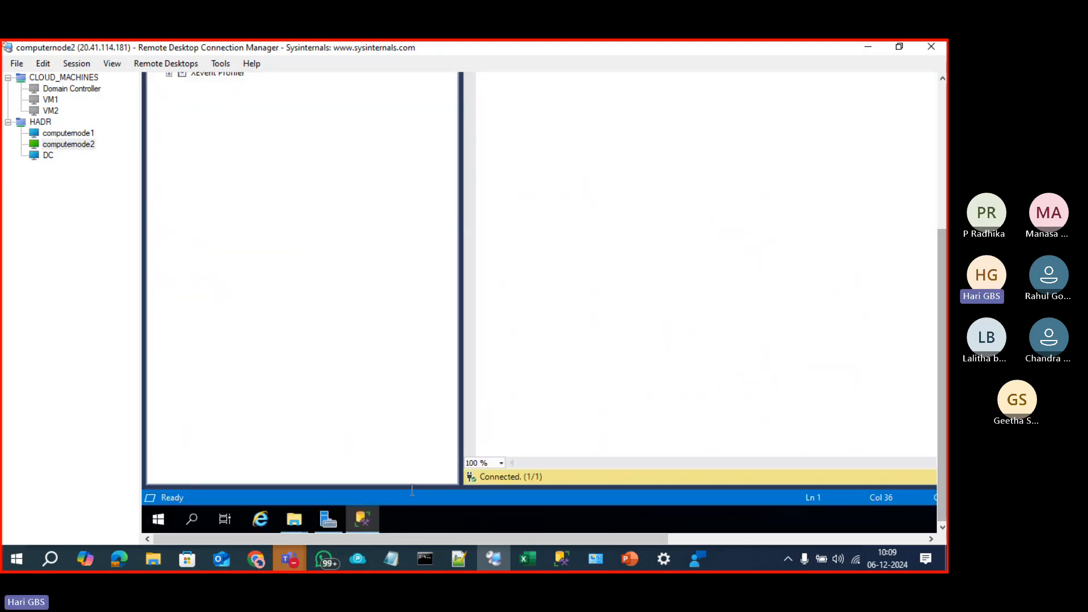
mouse_move(286, 521)
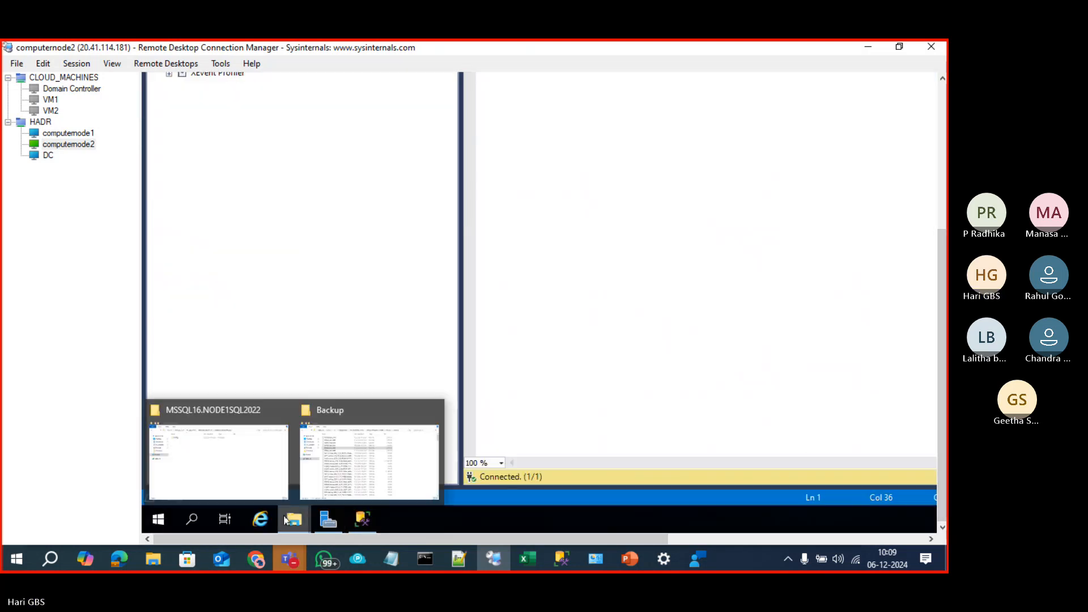
click(270, 464)
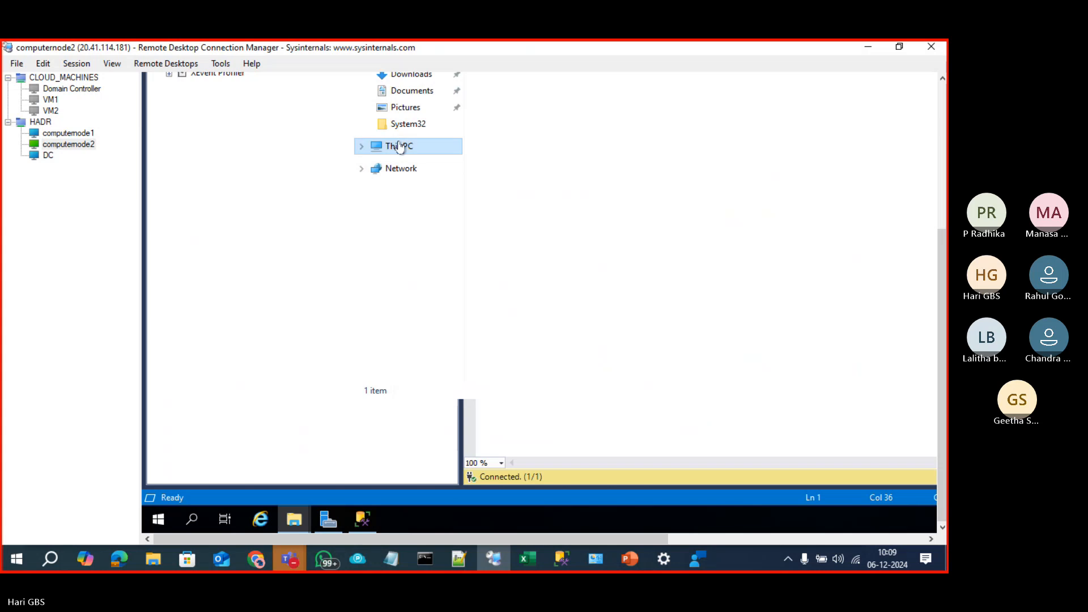
double_click(547, 213)
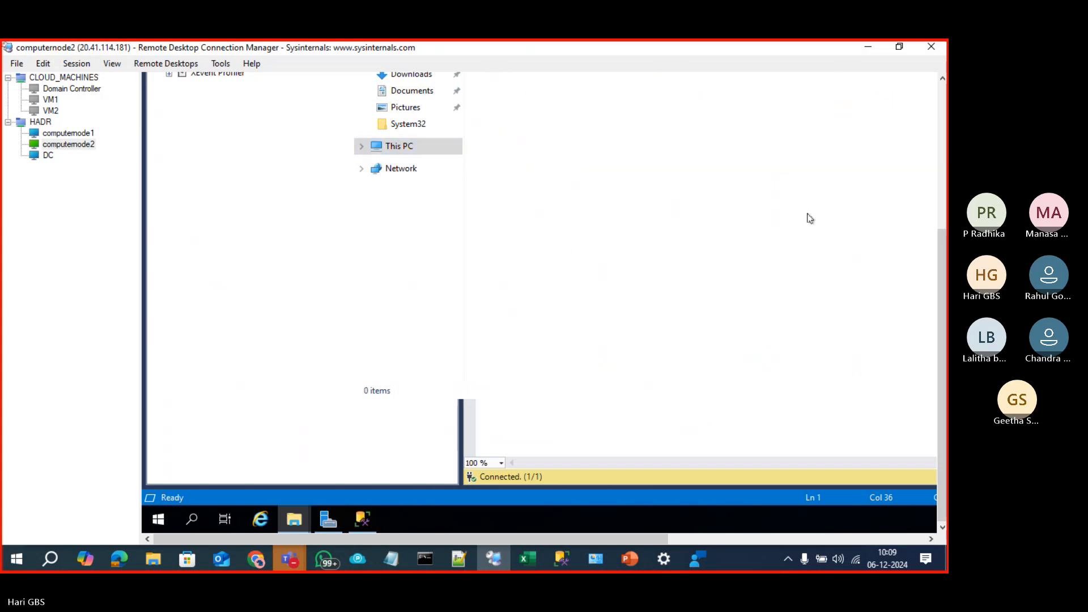
double_click(505, 352)
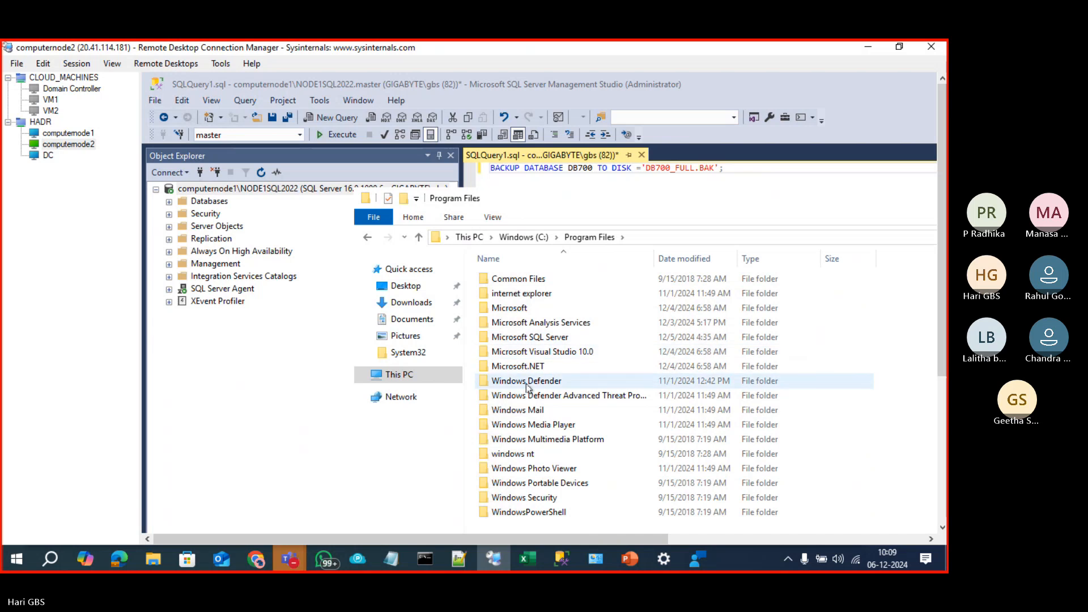
double_click(527, 338)
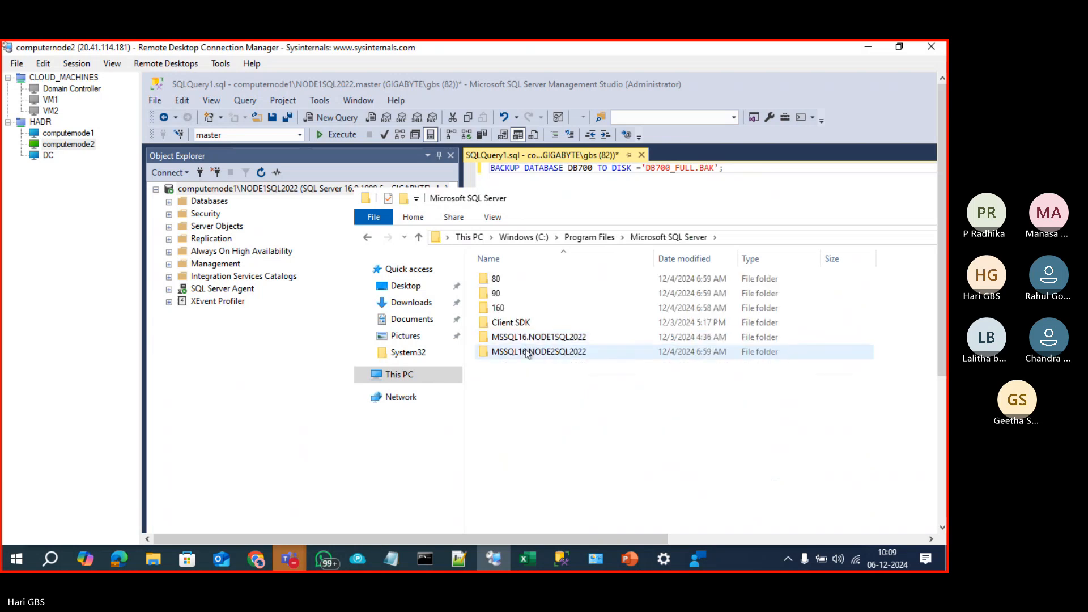
double_click(525, 351)
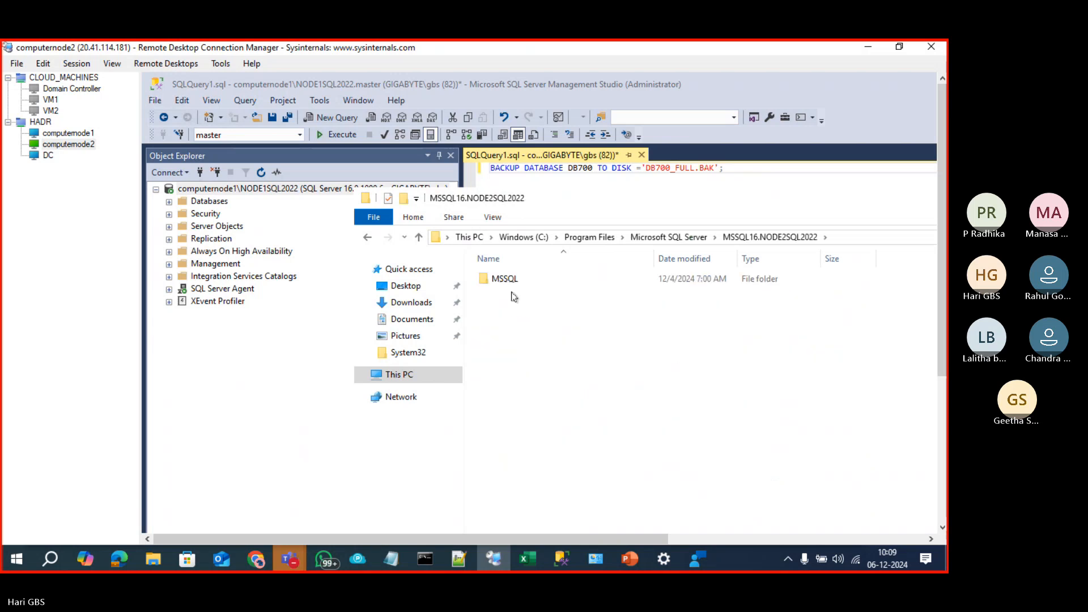
double_click(505, 281)
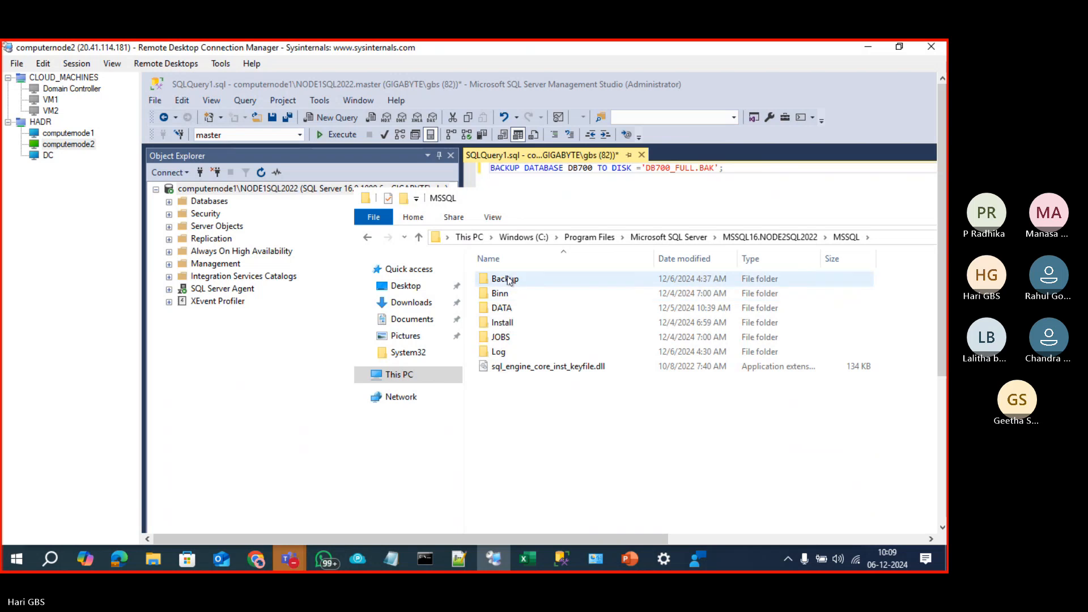
double_click(504, 279)
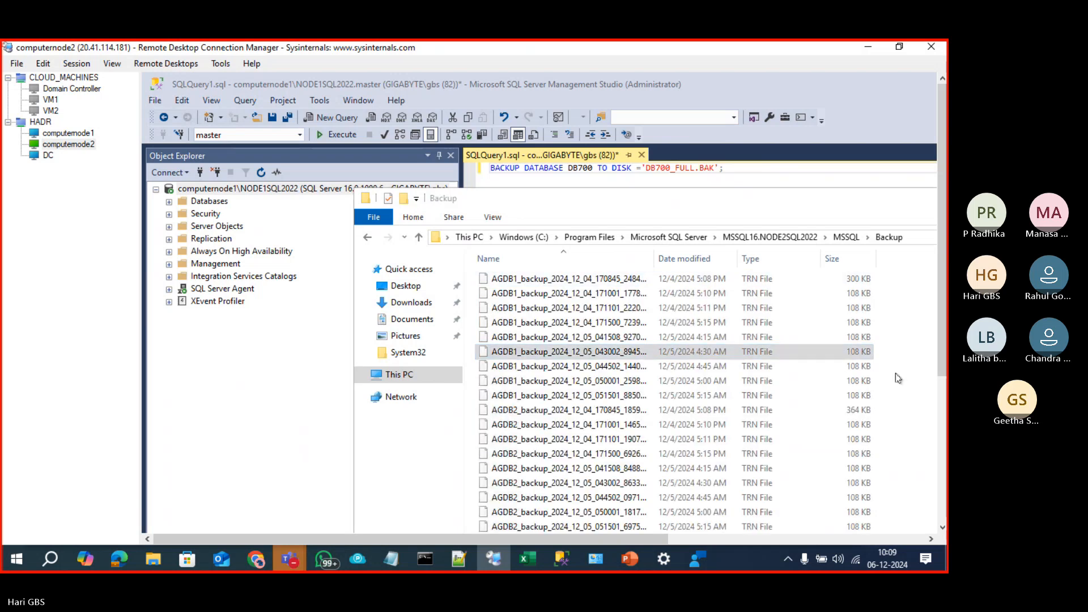
Step: Review the AGDB .TRN log backups, then move the Backup window aside and minimize it
scroll(898, 379, down, 3)
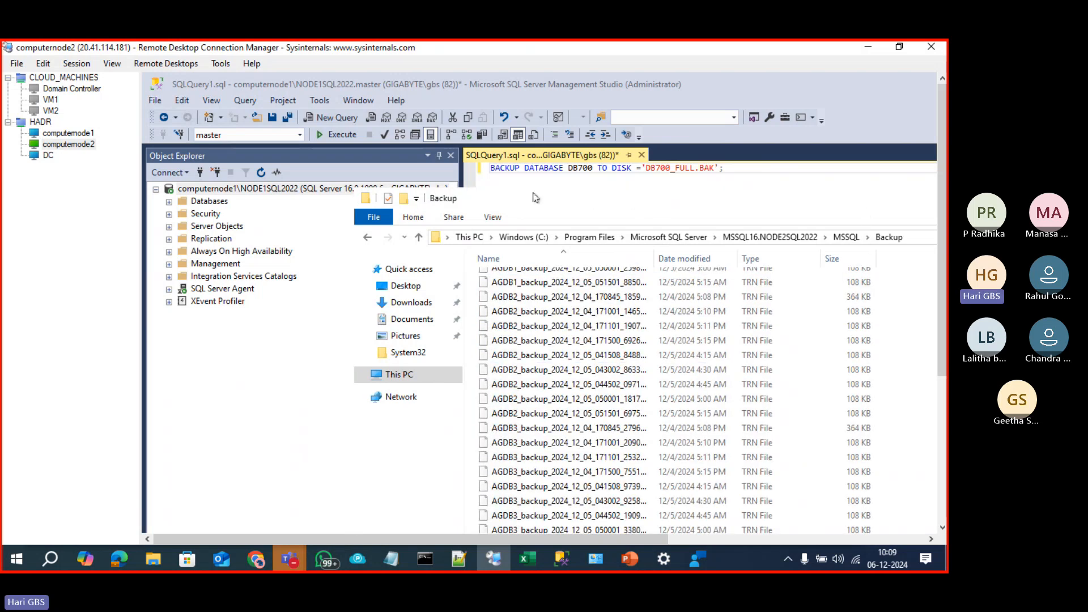
drag(589, 201, 324, 183)
click(789, 180)
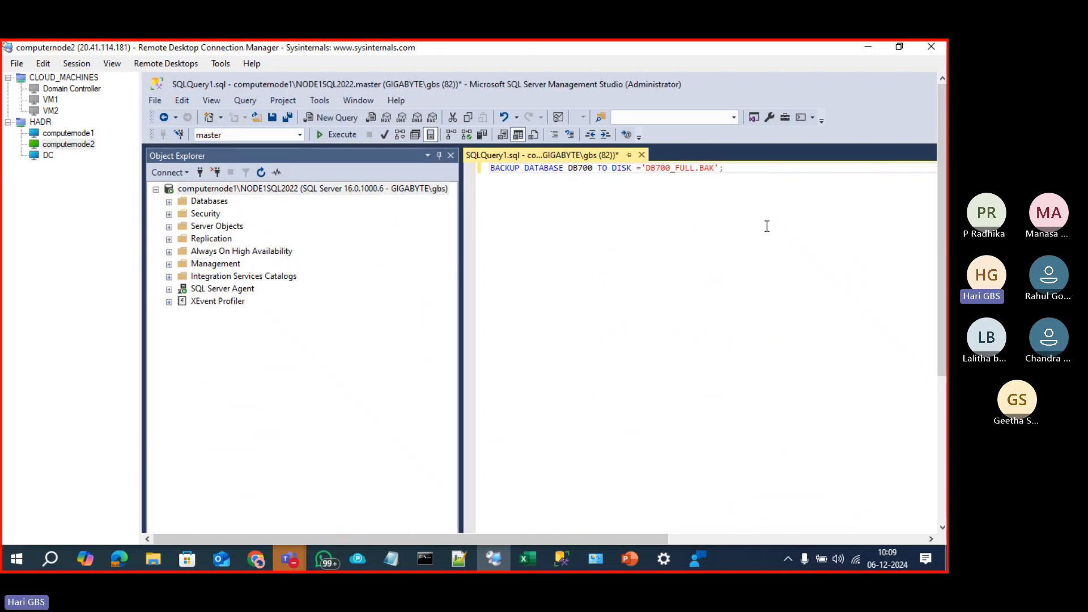
Step: Change the query to RESTORE DATABASE DB700 FROM DISK='DB700_FULL.BAK' WITH NORECOVERY and run it
double_click(495, 170)
key(BackSpace)
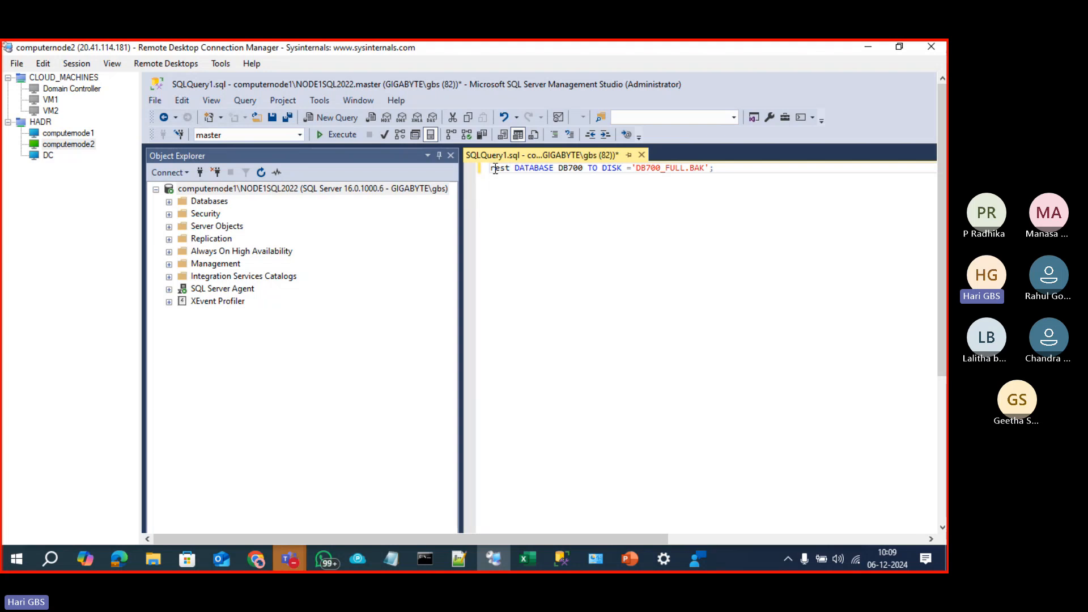
text(RESTORE)
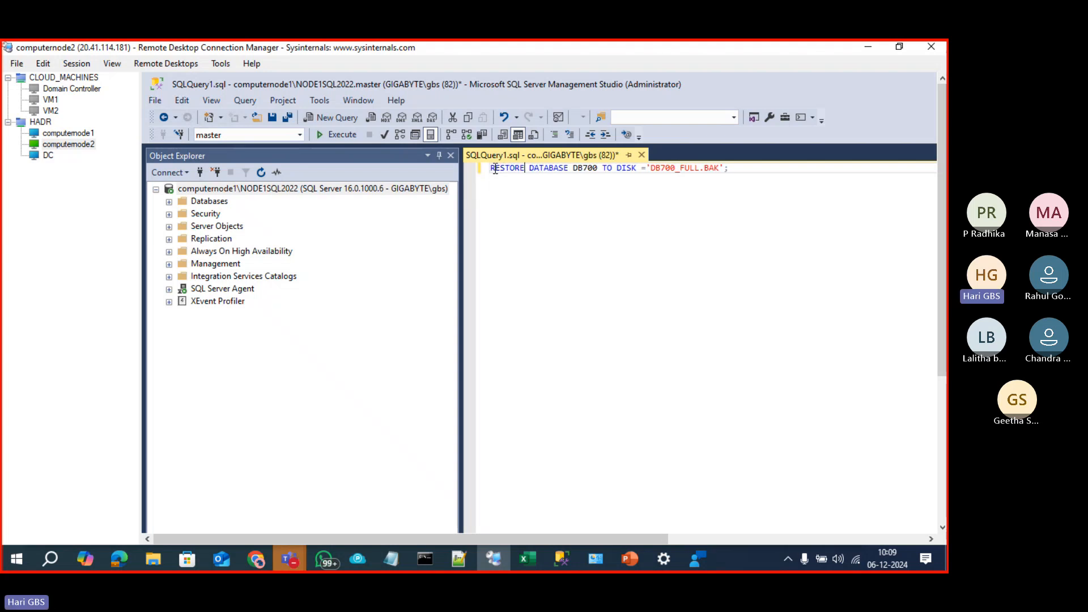
double_click(605, 168)
text(FROM)
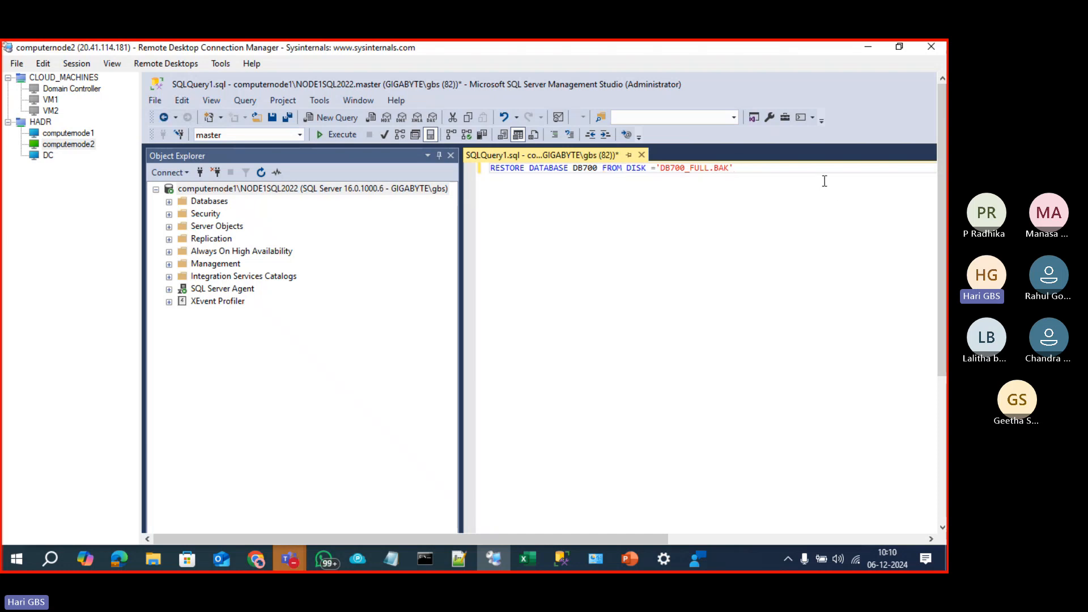
key(Return)
text(WITH NORECOVERY)
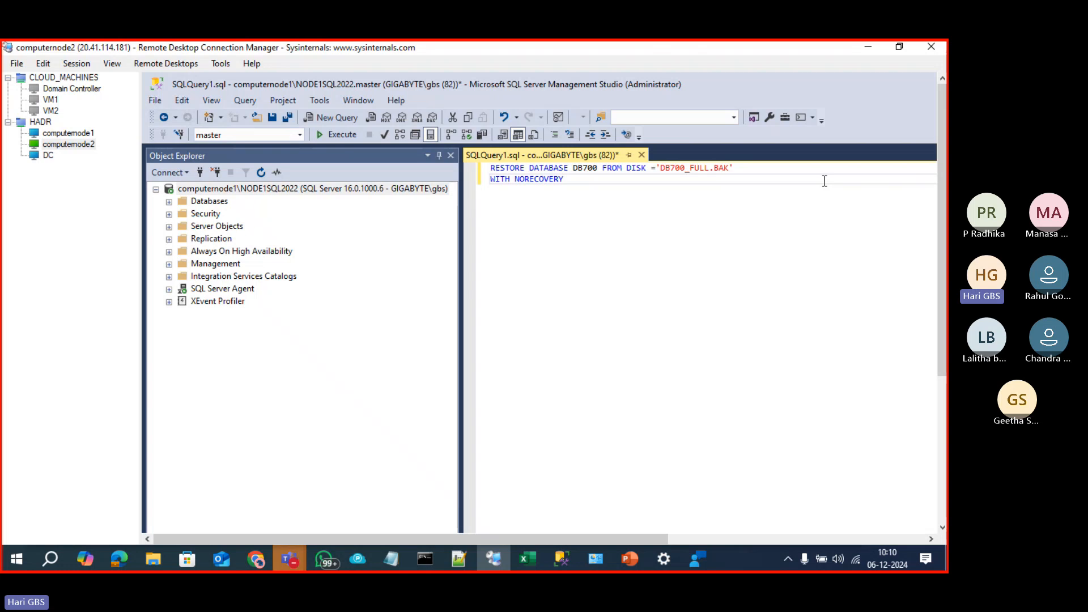
key(F5)
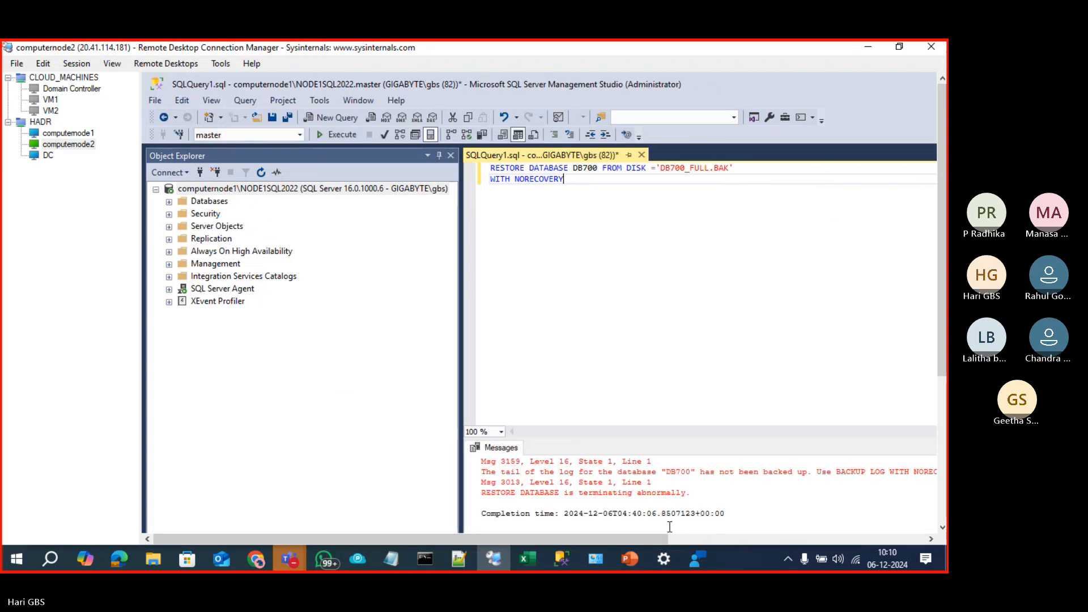
Step: Connect Object Explorer to COMPUTERNODE2\NODE2SQL2022
drag(658, 539, 776, 536)
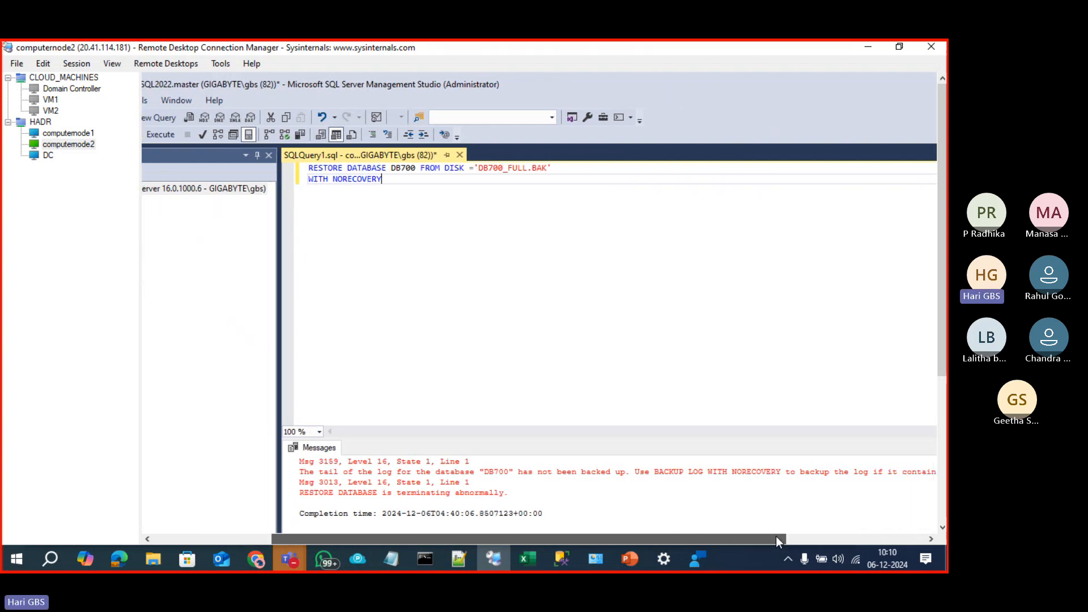
drag(776, 536, 640, 524)
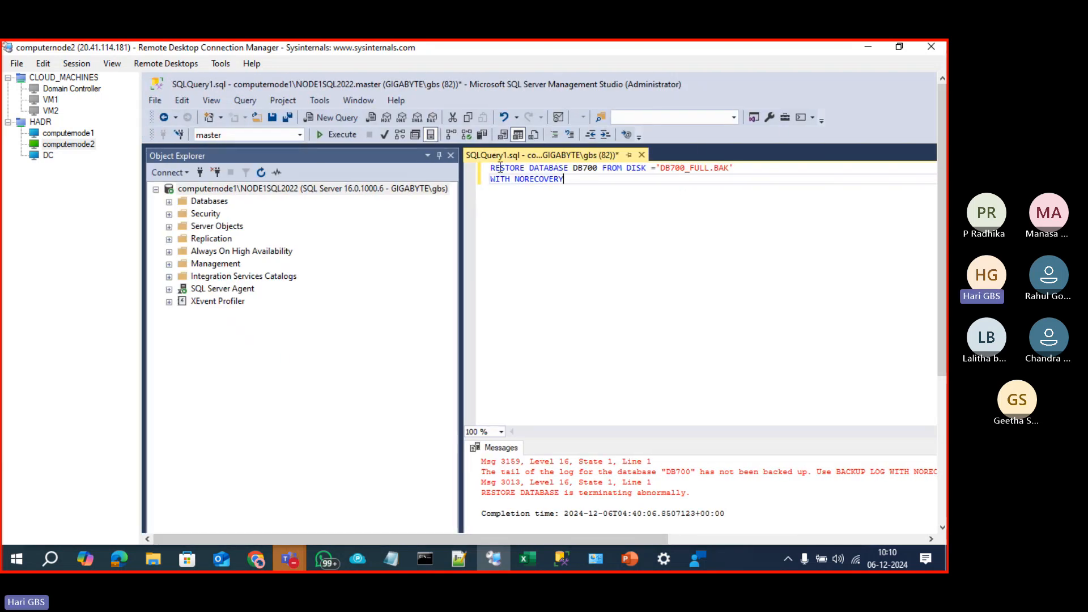
drag(501, 168, 475, 163)
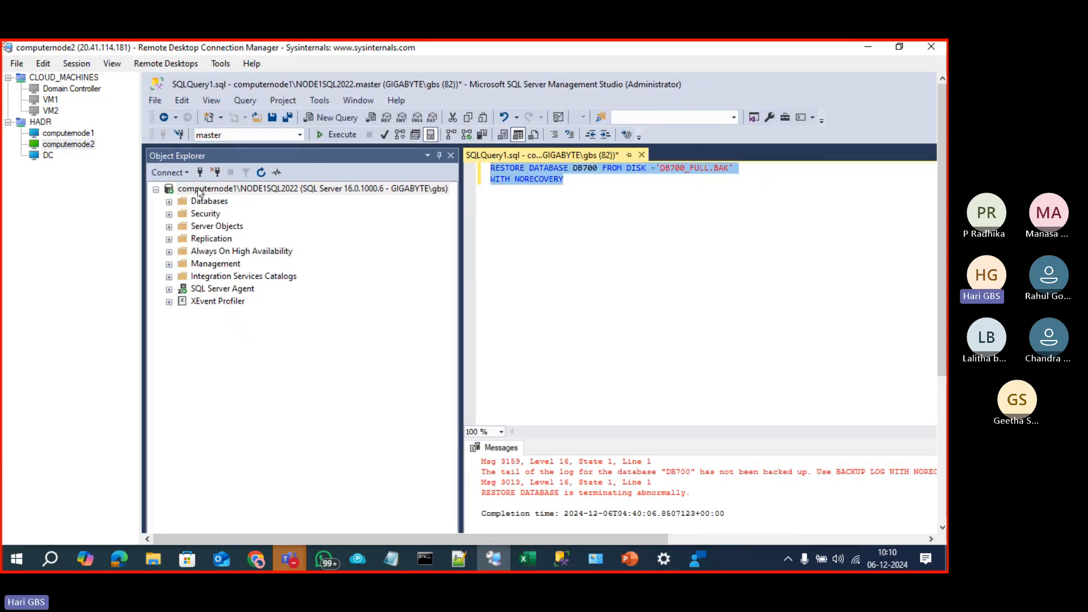
click(199, 173)
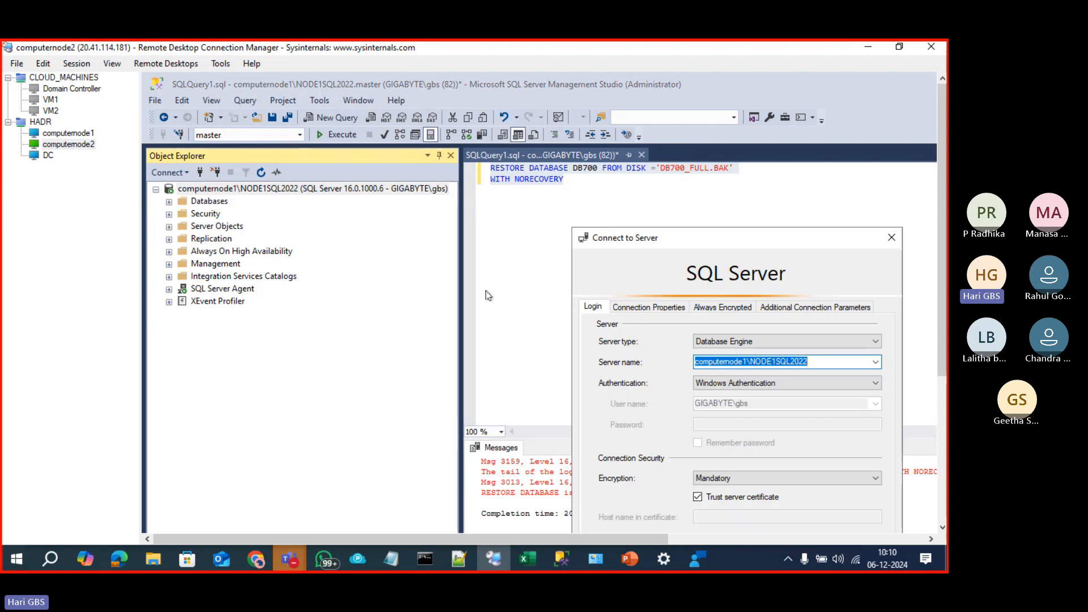
click(876, 362)
click(802, 384)
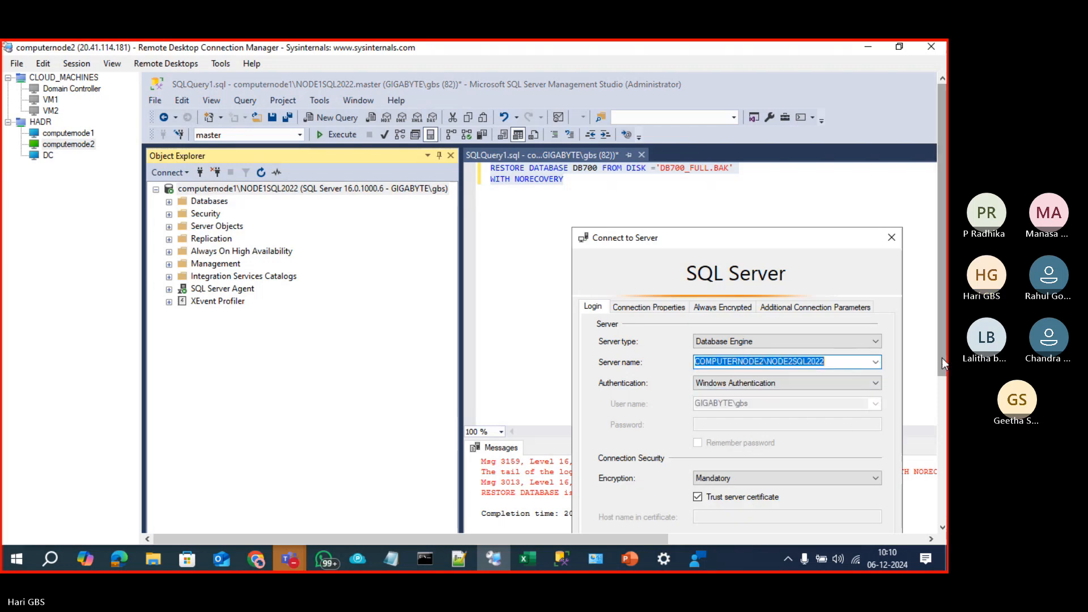
click(699, 466)
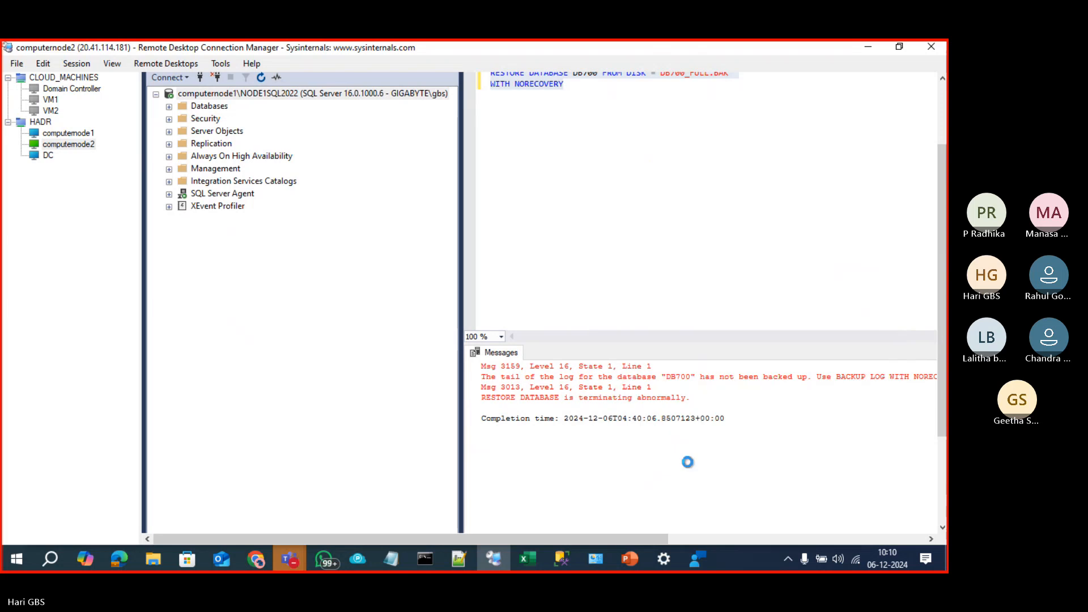
Step: Disconnect computernode1\NODE1SQL2022 from Object Explorer
drag(943, 304, 944, 238)
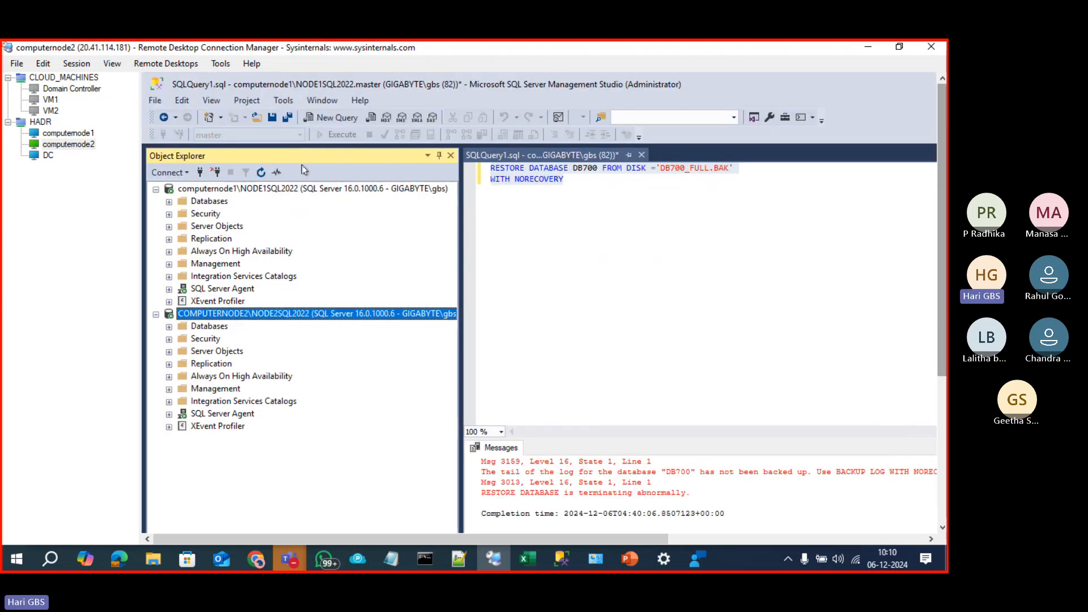
click(237, 191)
click(217, 173)
click(637, 237)
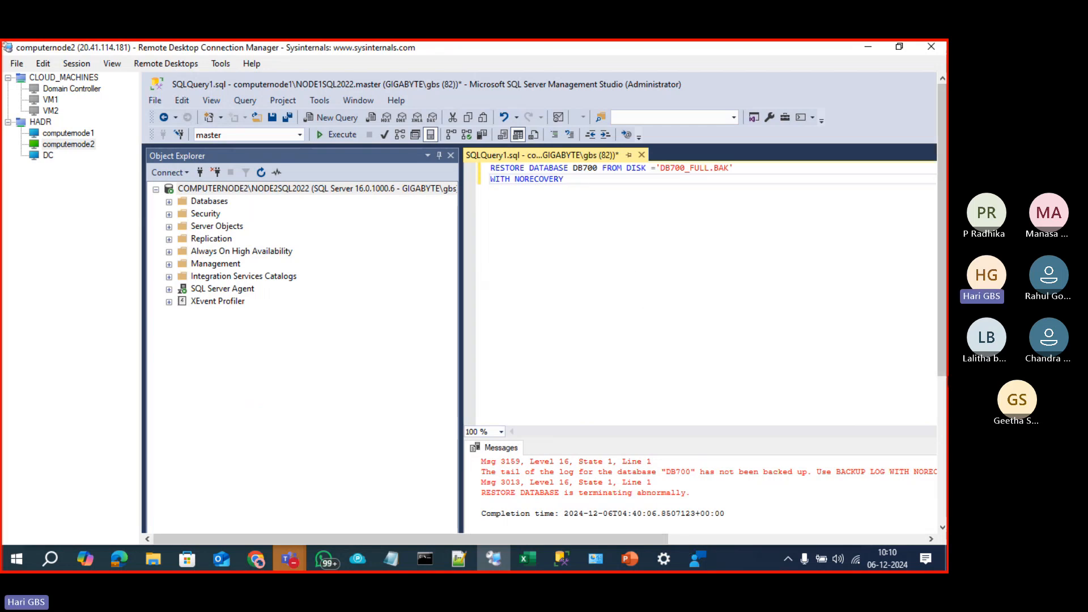
Step: Review the Msg 3159 and Msg 3013 errors from the failed DB700 restore
scroll(626, 531, down, 5)
drag(627, 531, 909, 534)
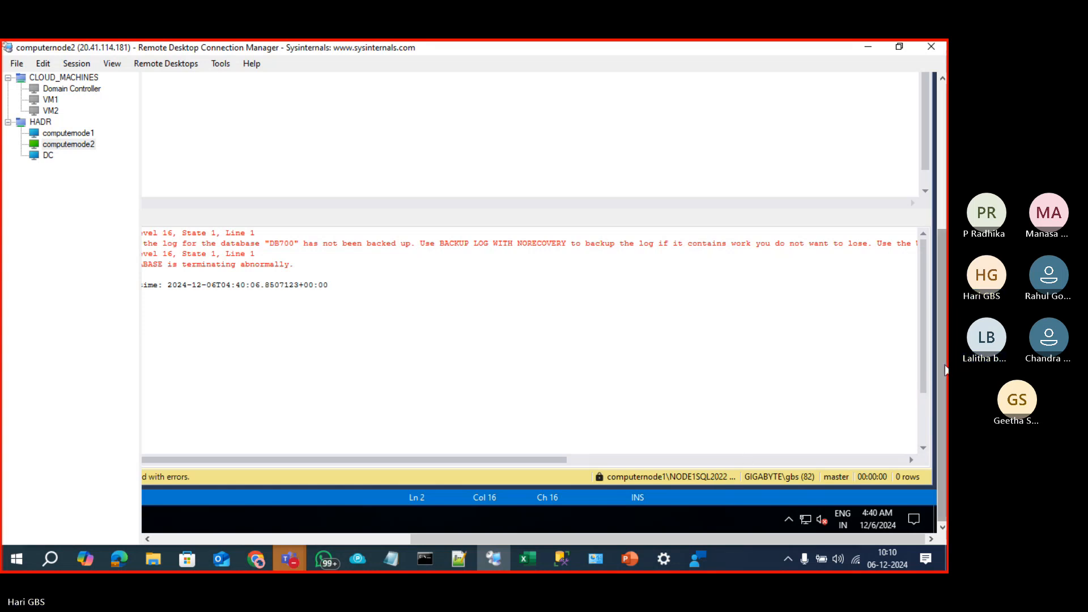
drag(937, 341, 939, 148)
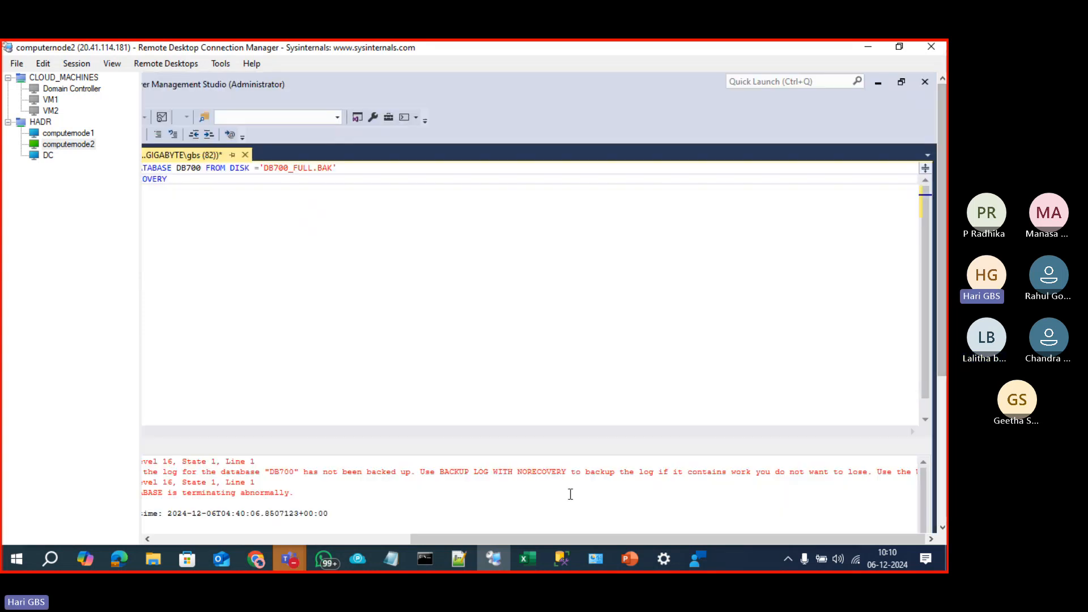
drag(521, 542, 411, 536)
drag(345, 536, 255, 538)
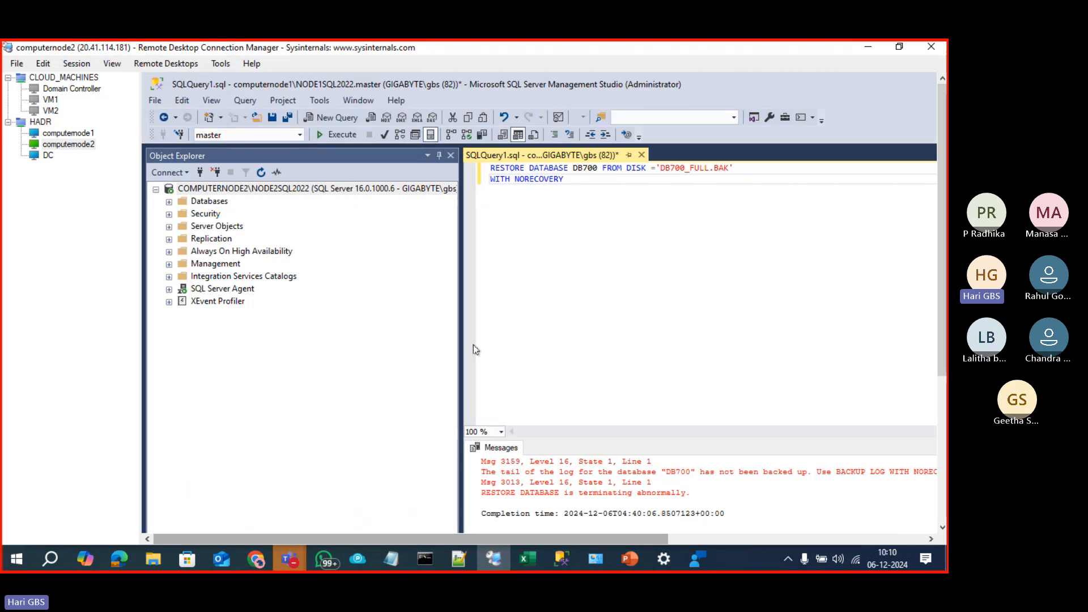
Step: Reconnect the DB700 restore query from NODE1SQL2022 to COMPUTERNODE2\NODE2SQL2022 using Change Connection
right_click(552, 240)
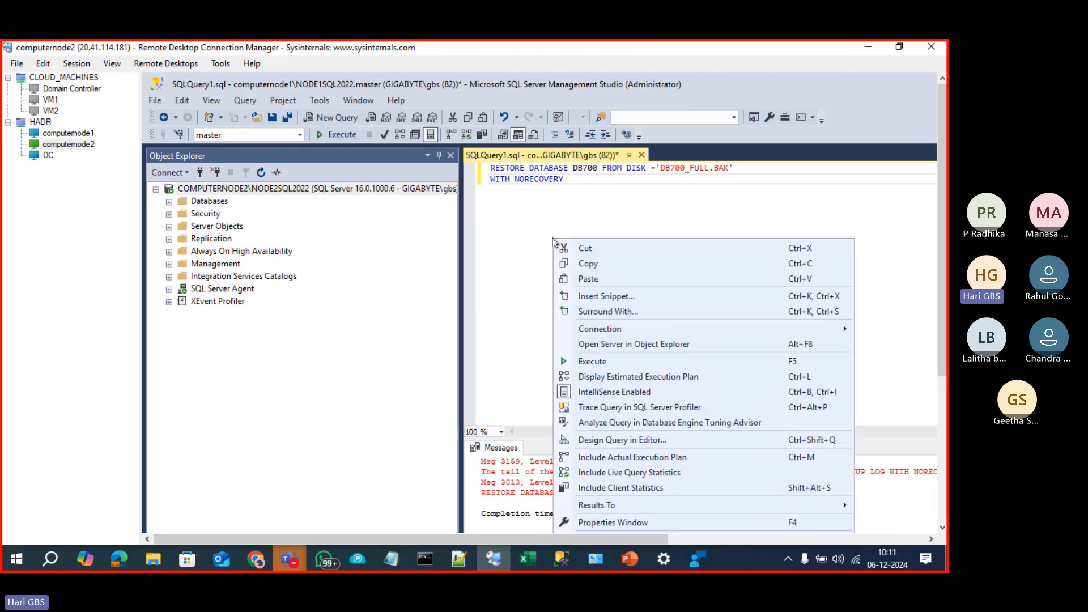
mouse_move(674, 331)
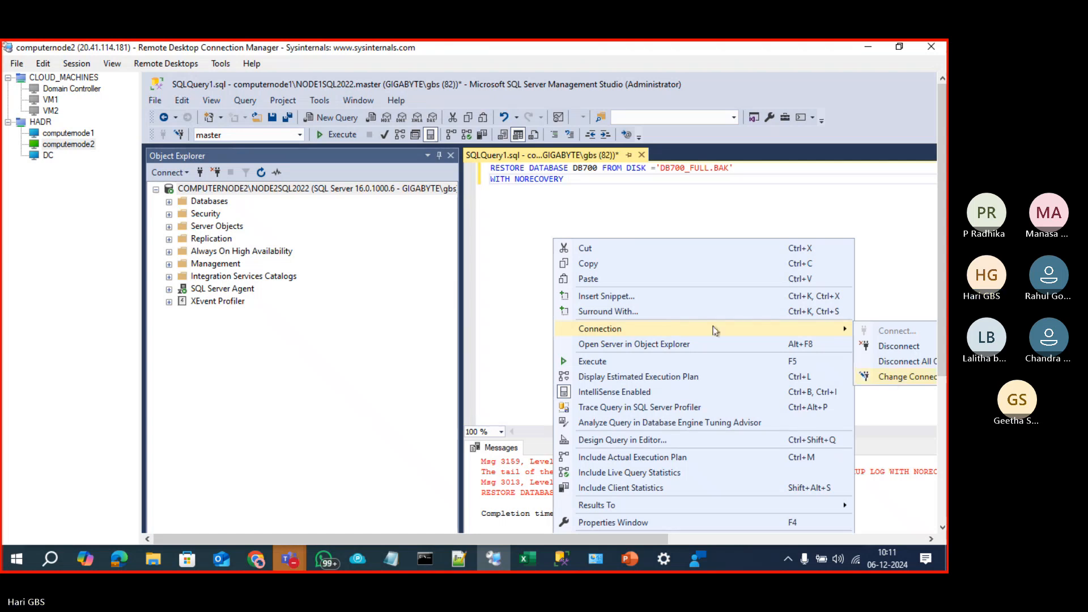
drag(359, 537, 434, 539)
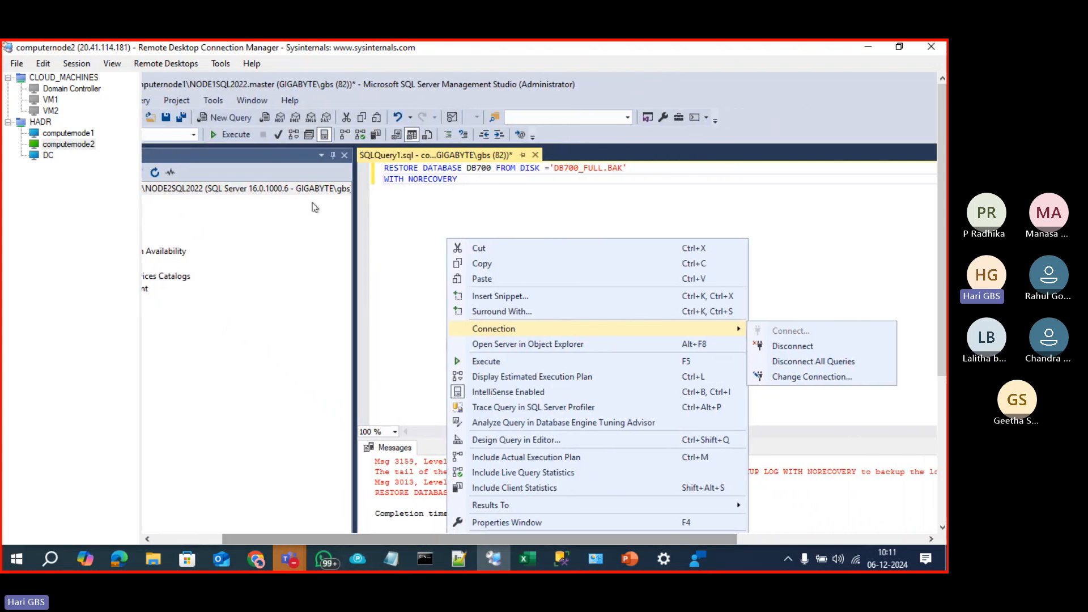
click(400, 227)
right_click(400, 227)
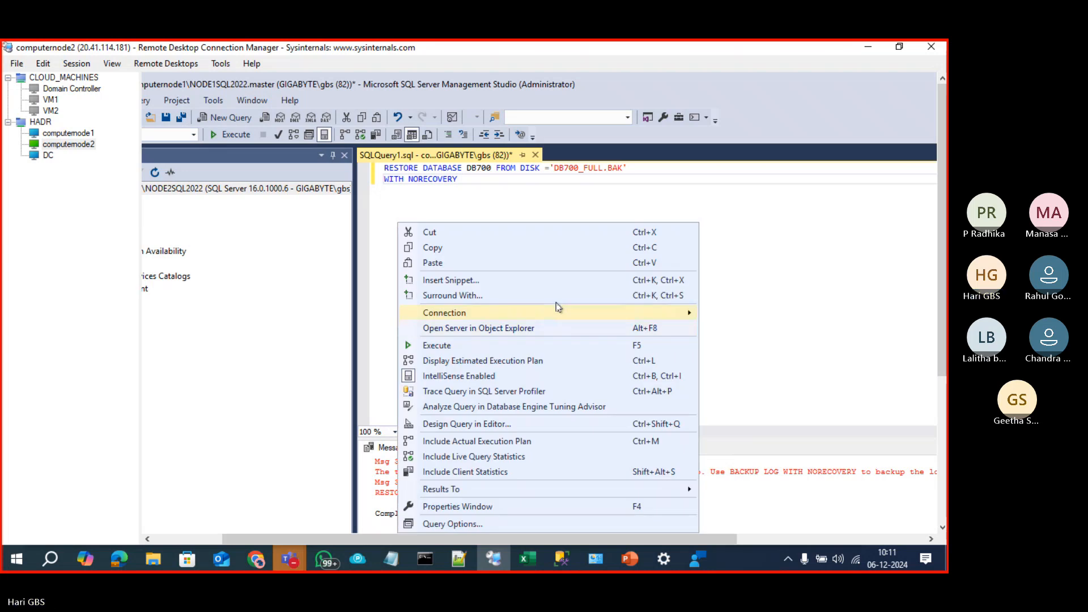
mouse_move(561, 313)
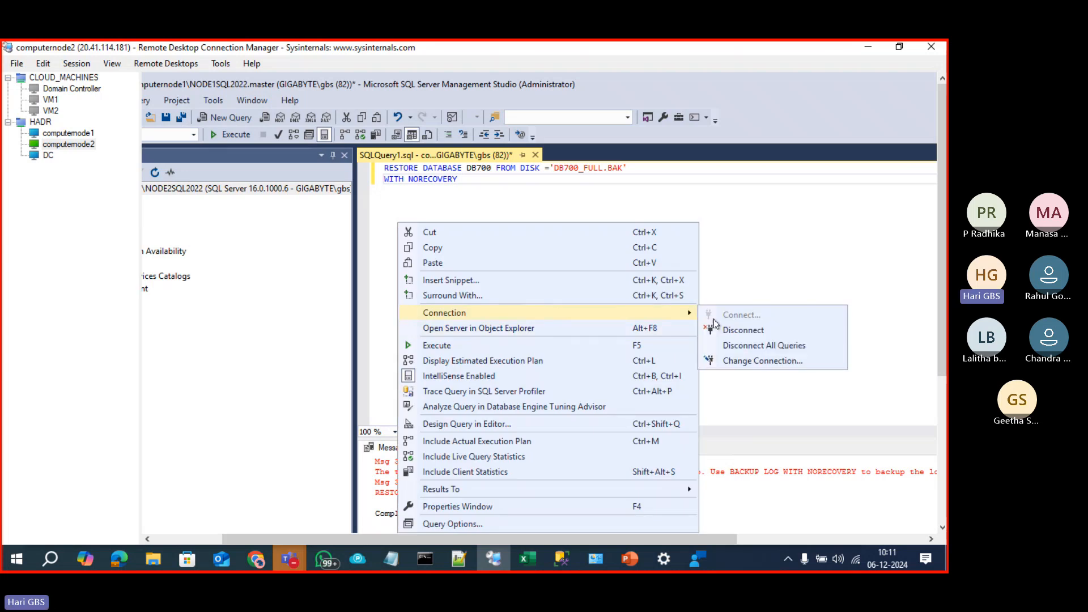
click(747, 362)
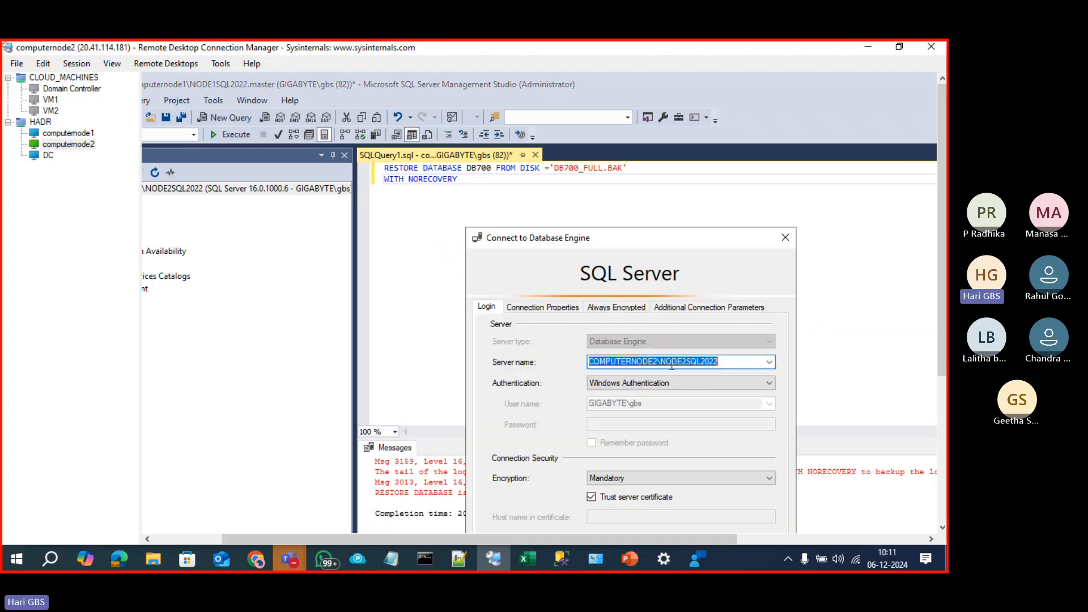
drag(943, 363, 942, 433)
click(587, 452)
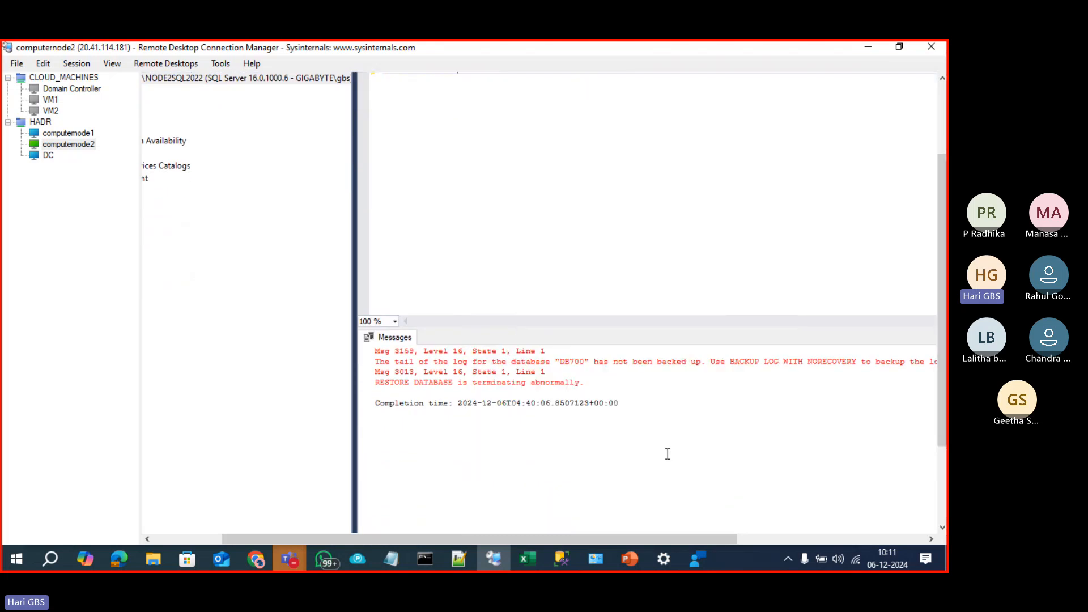
scroll(669, 451, up, 5)
drag(943, 274, 943, 420)
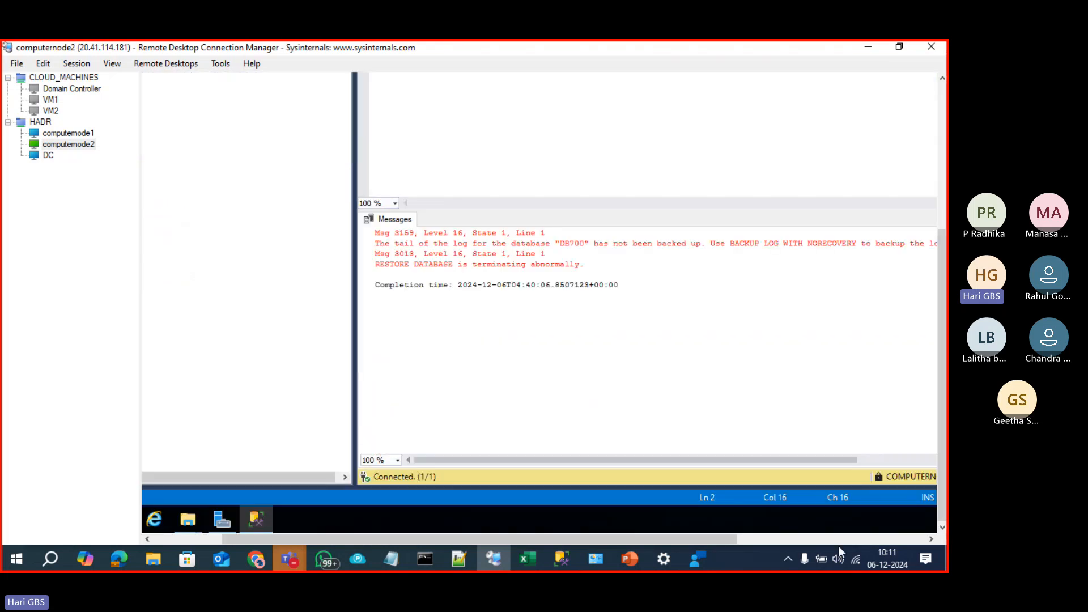
drag(608, 539, 801, 542)
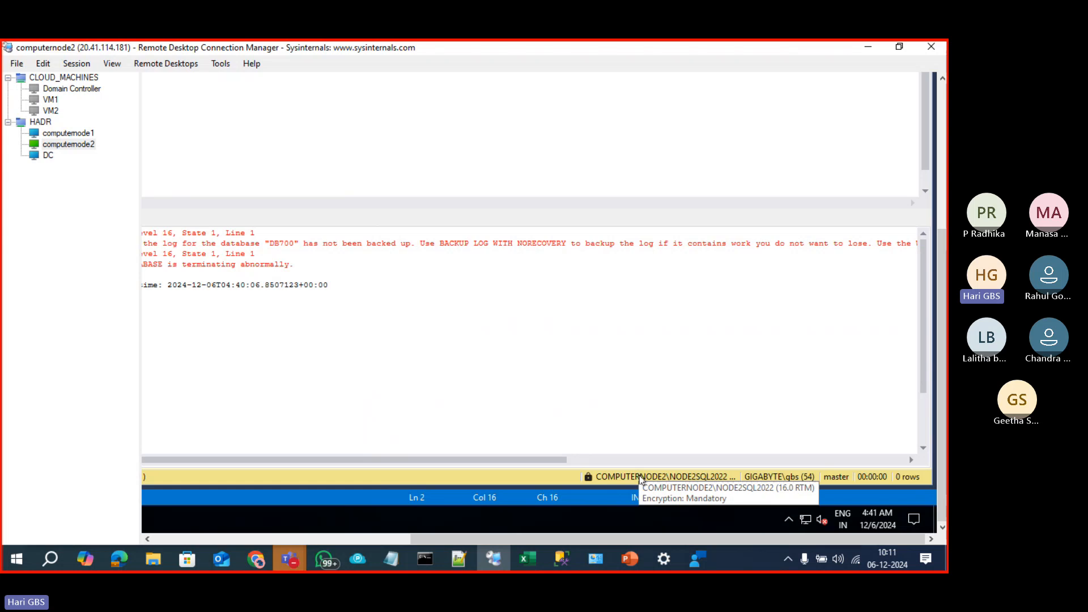
drag(942, 232, 942, 88)
click(368, 538)
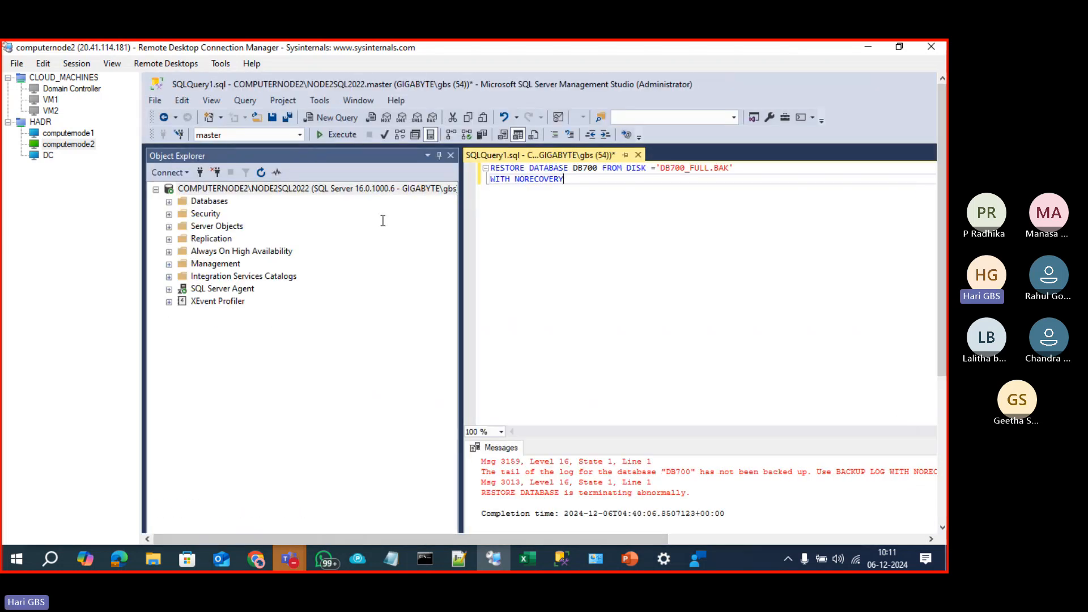
Step: Run the DB700 restore on computernode2, confirm DB700 shows Restoring, then switch to computernode1
click(337, 134)
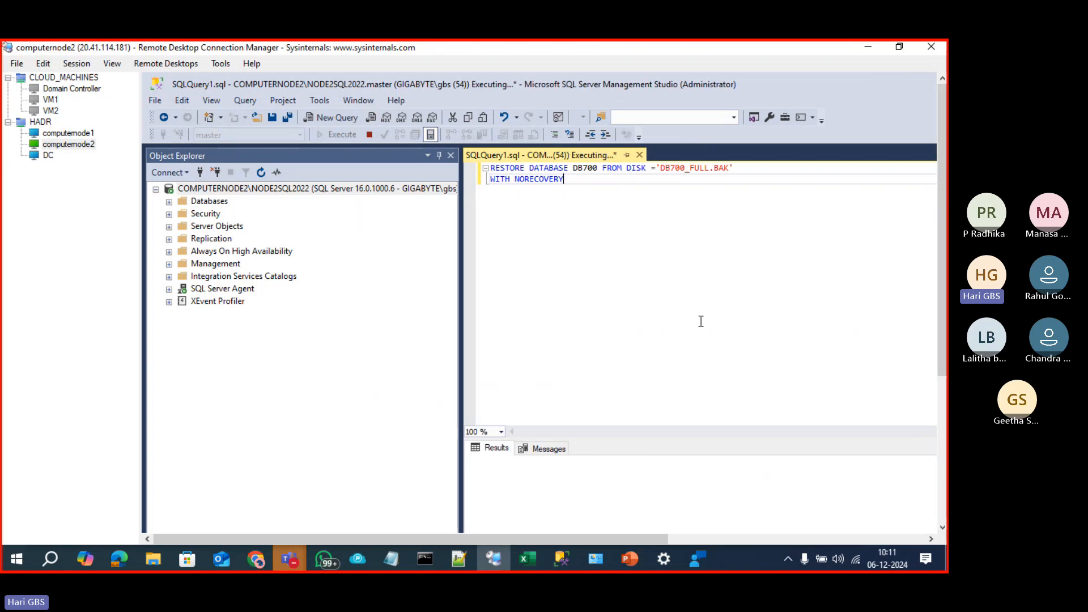
click(207, 202)
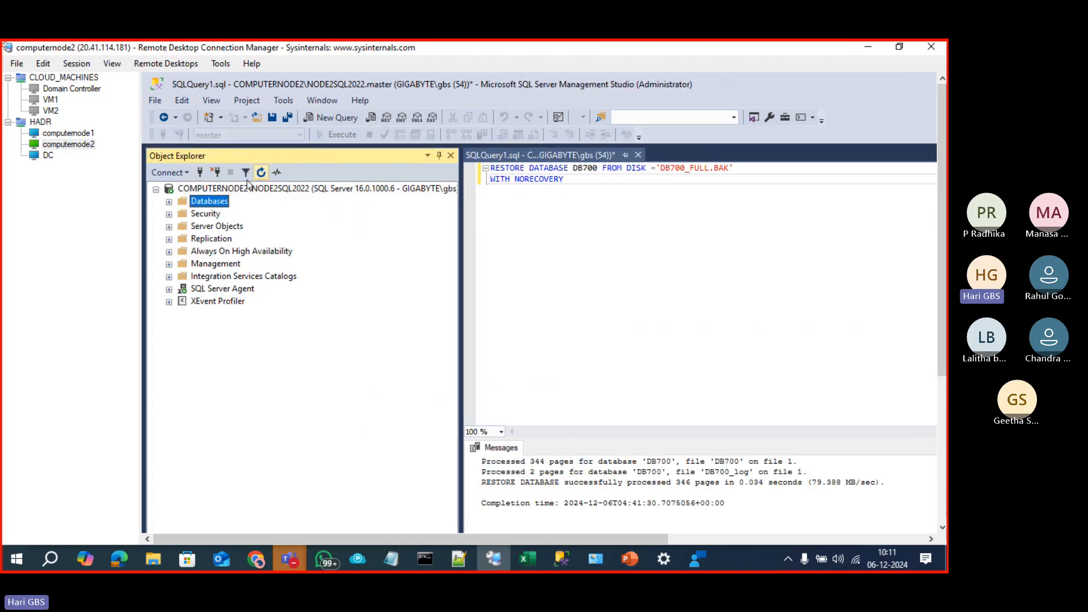
click(169, 202)
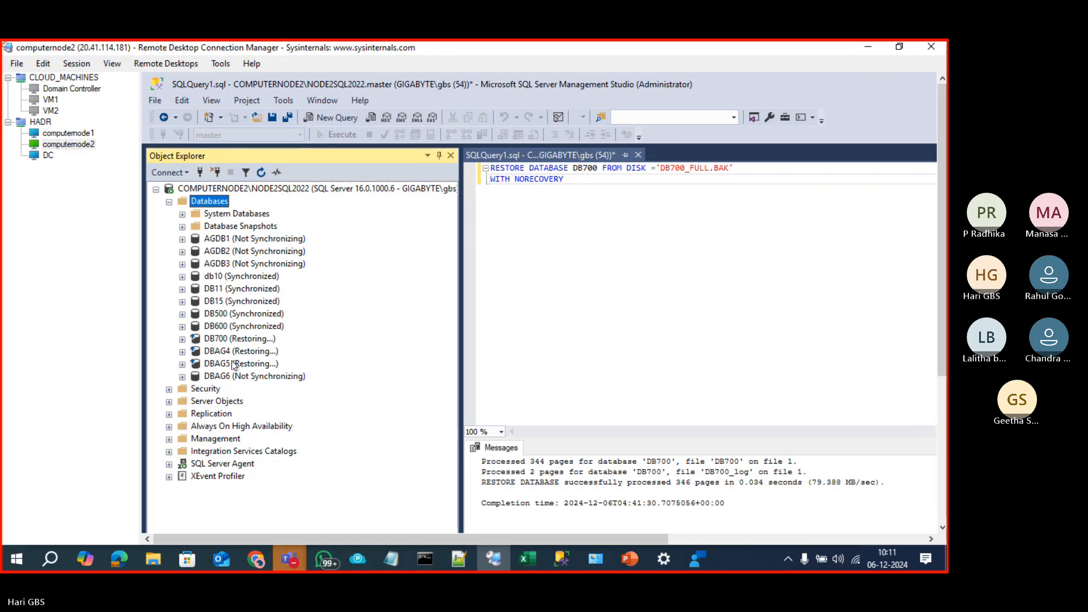
click(258, 342)
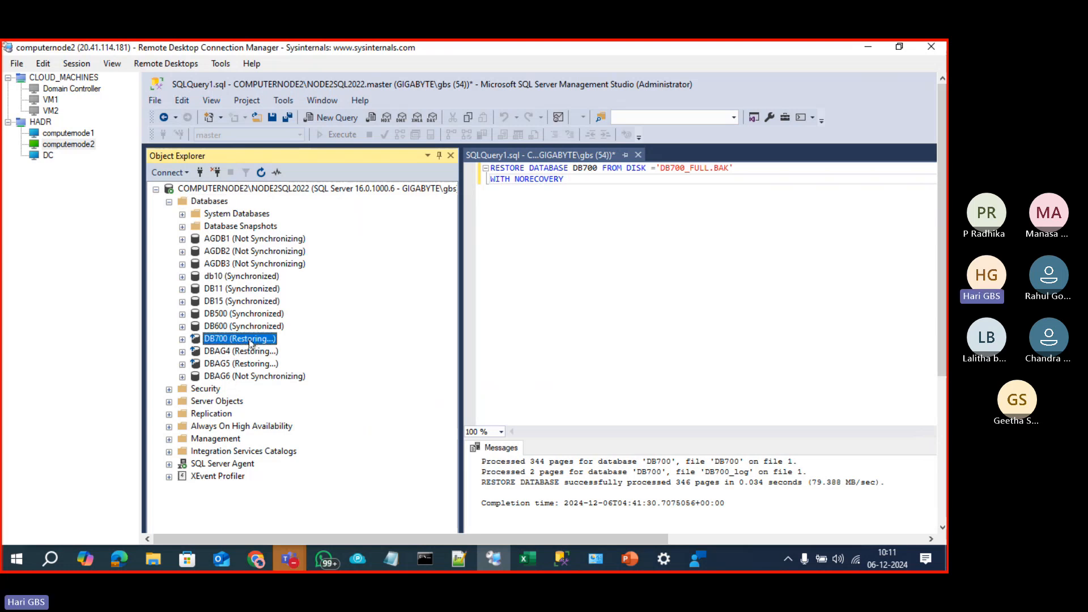
click(66, 134)
Step: Launch the New Availability Group Wizard from the Availability Groups node on computernode1
click(581, 276)
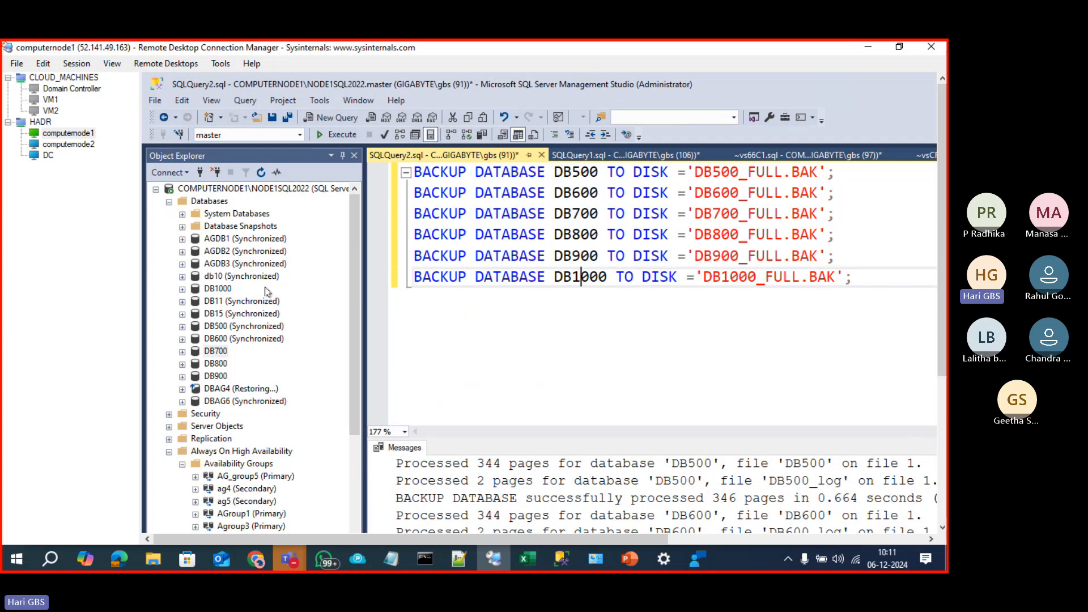
right_click(224, 466)
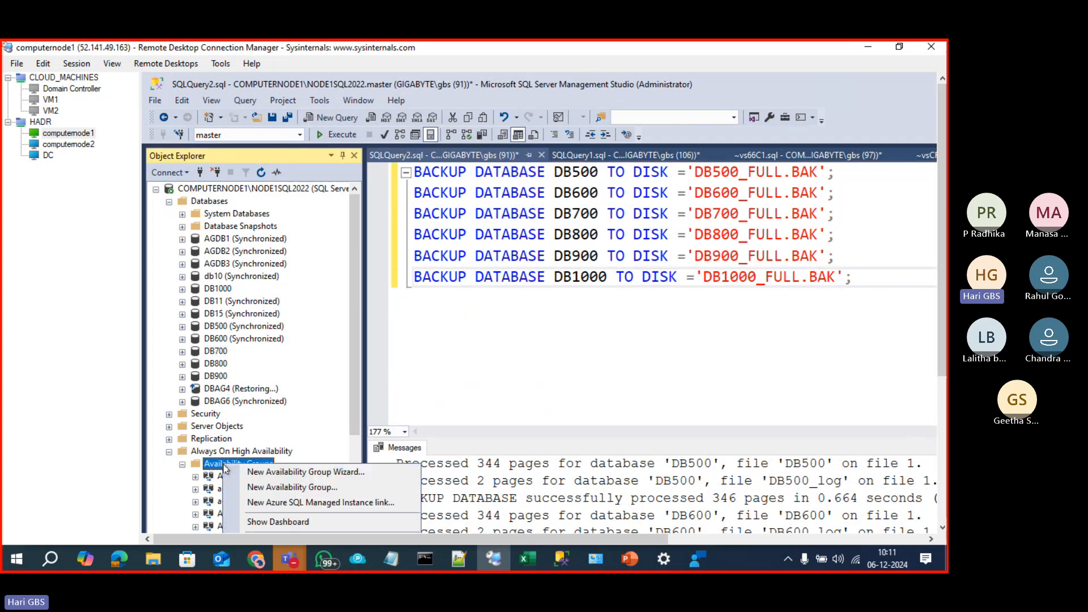
click(286, 472)
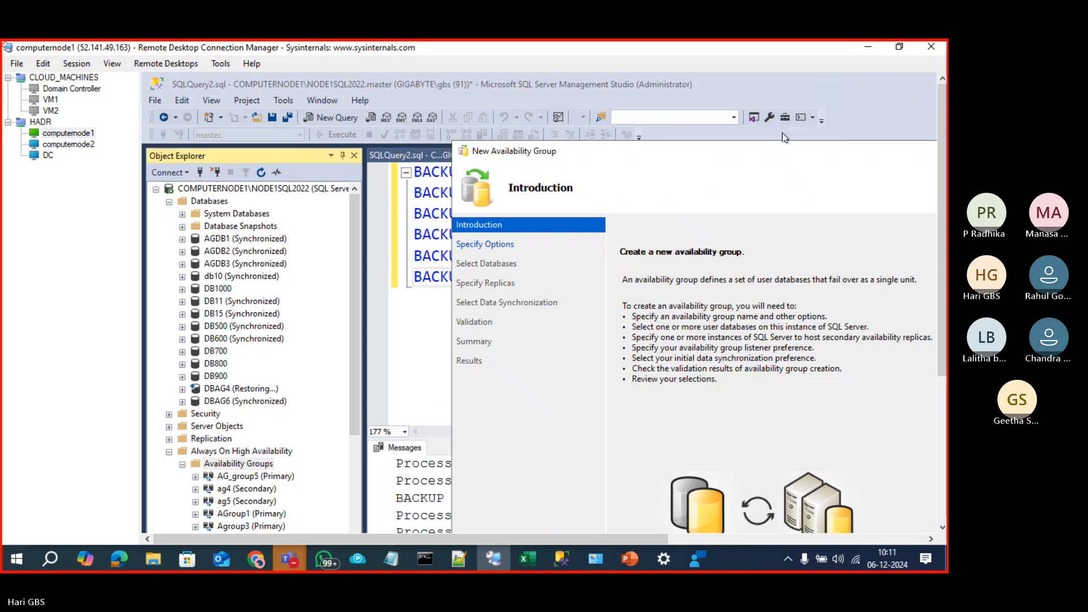
double_click(849, 154)
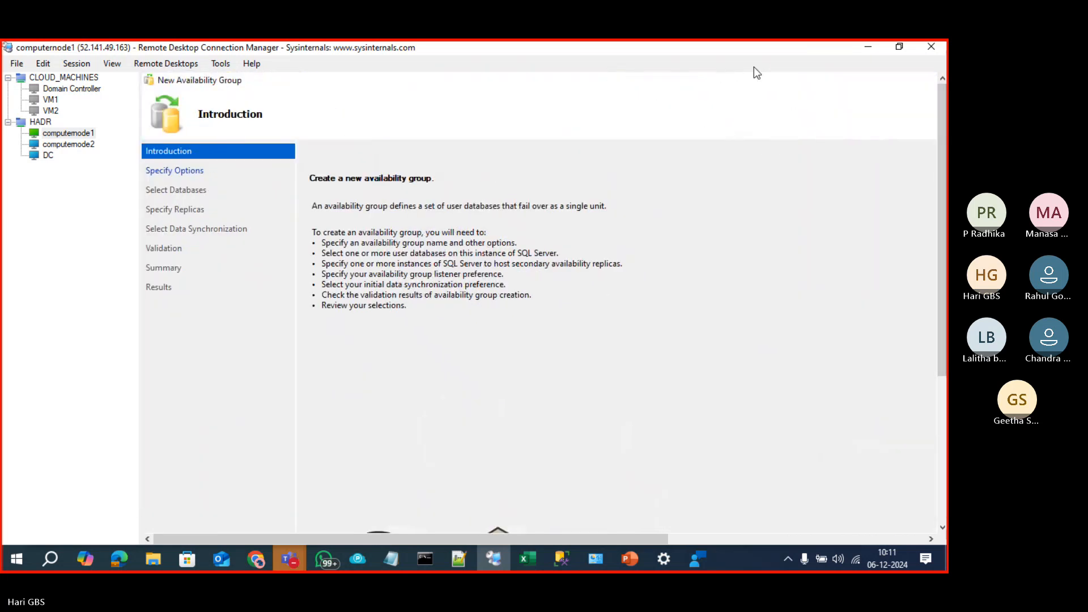
scroll(629, 482, down, 5)
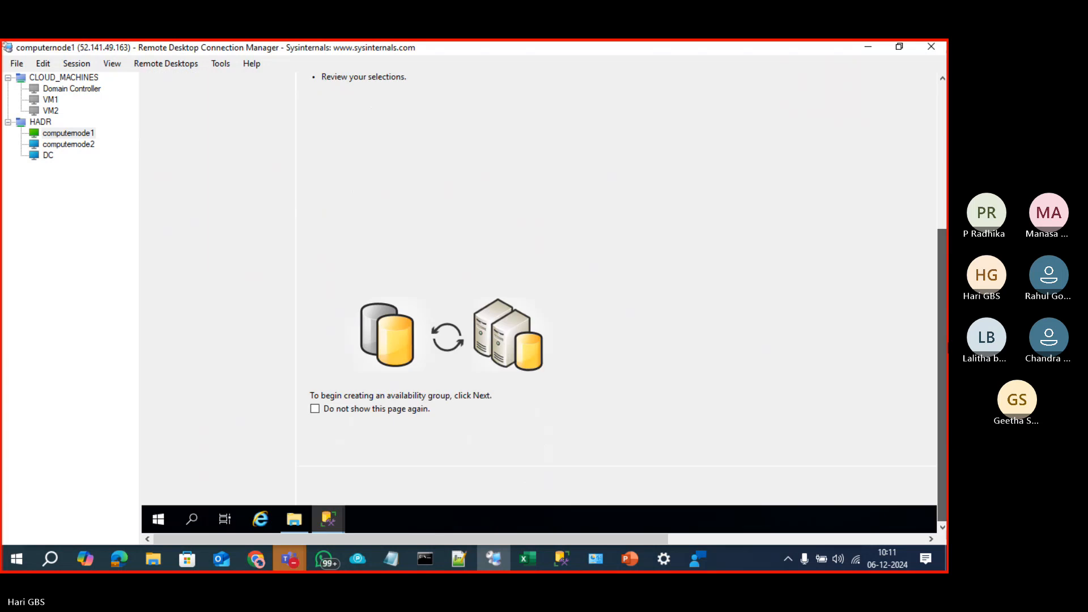
scroll(617, 511, up, 5)
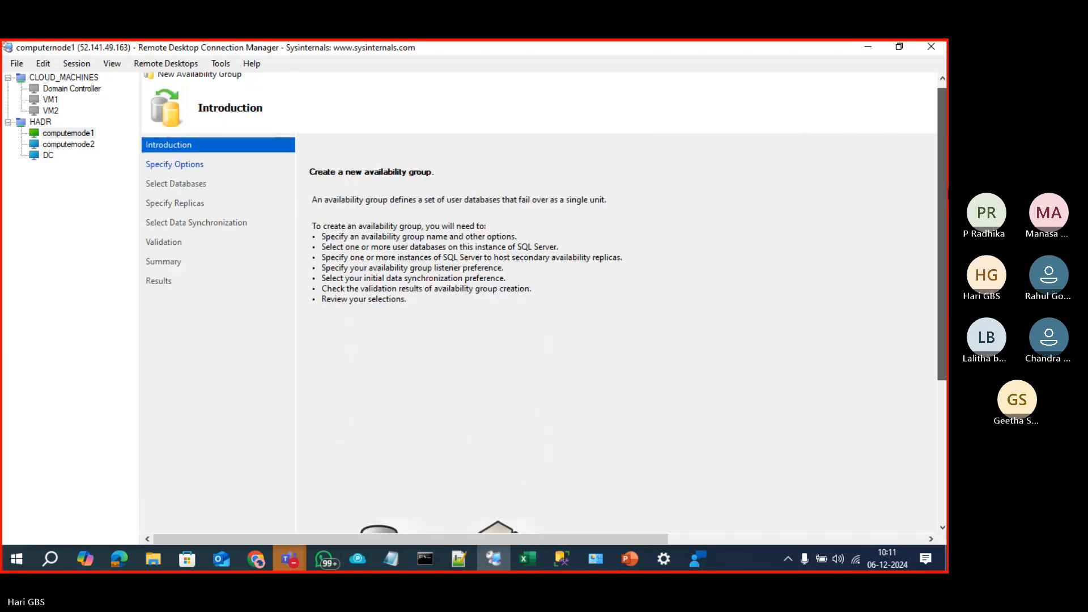
click(735, 539)
click(889, 76)
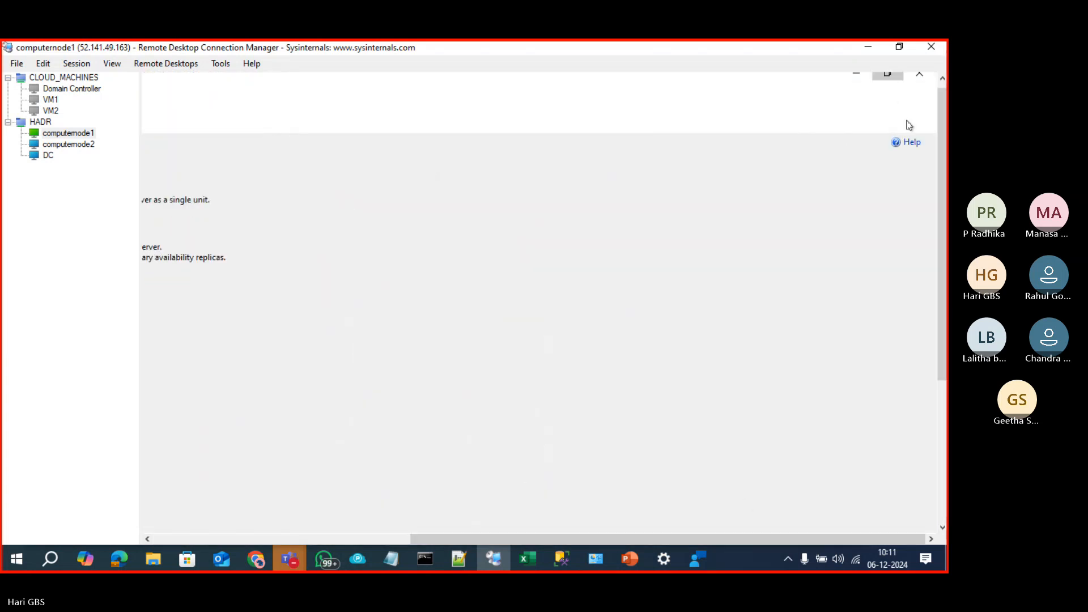
scroll(878, 301, down, 2)
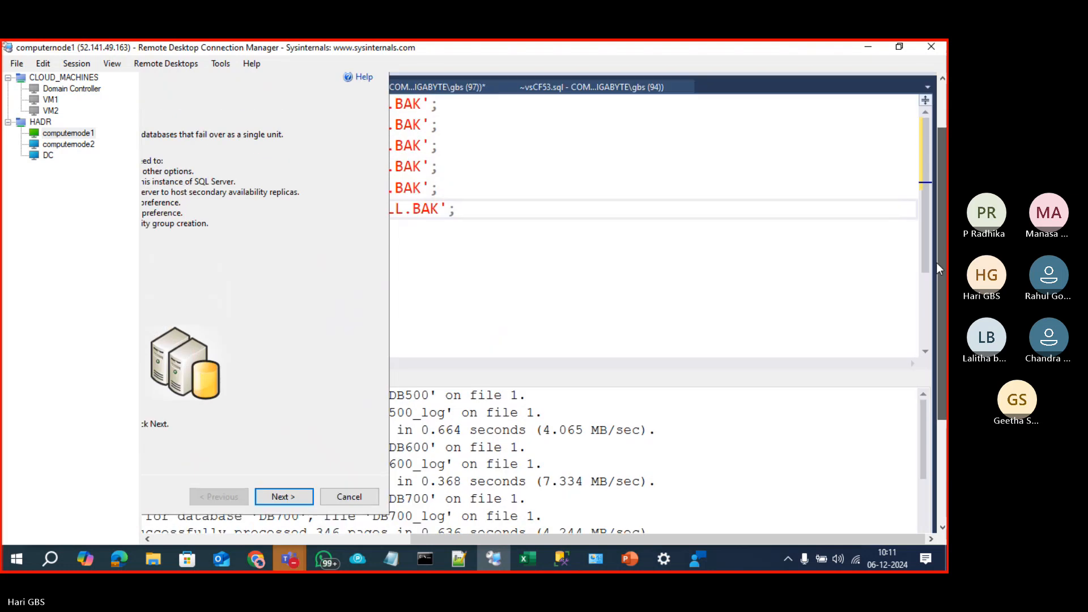
drag(500, 538, 255, 536)
Step: Name the group AG_group6 and enable database-level health detection and per-database DTC support
click(660, 519)
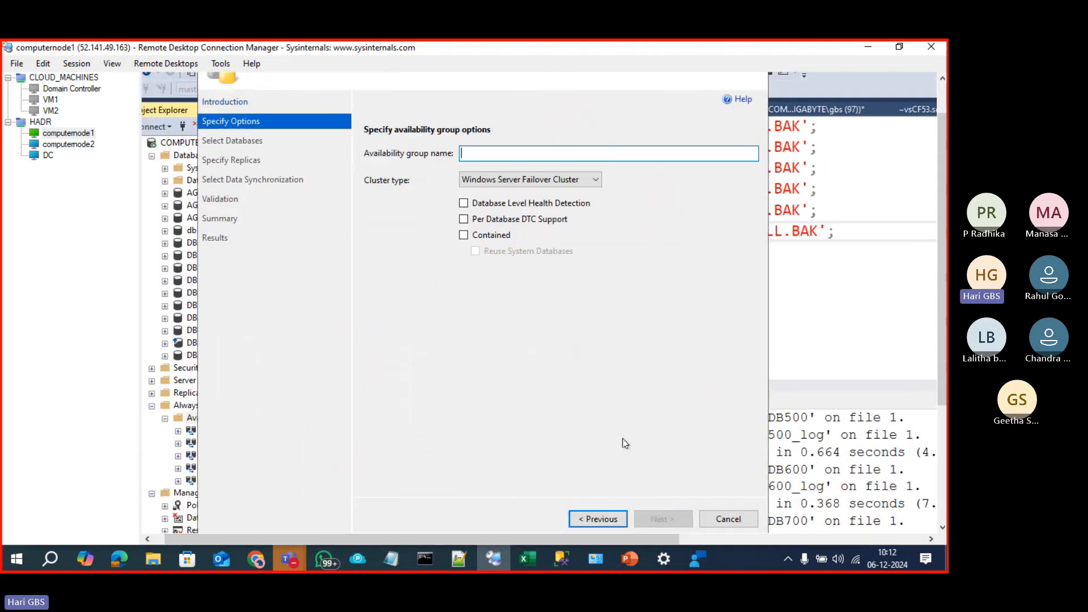
text(AG)
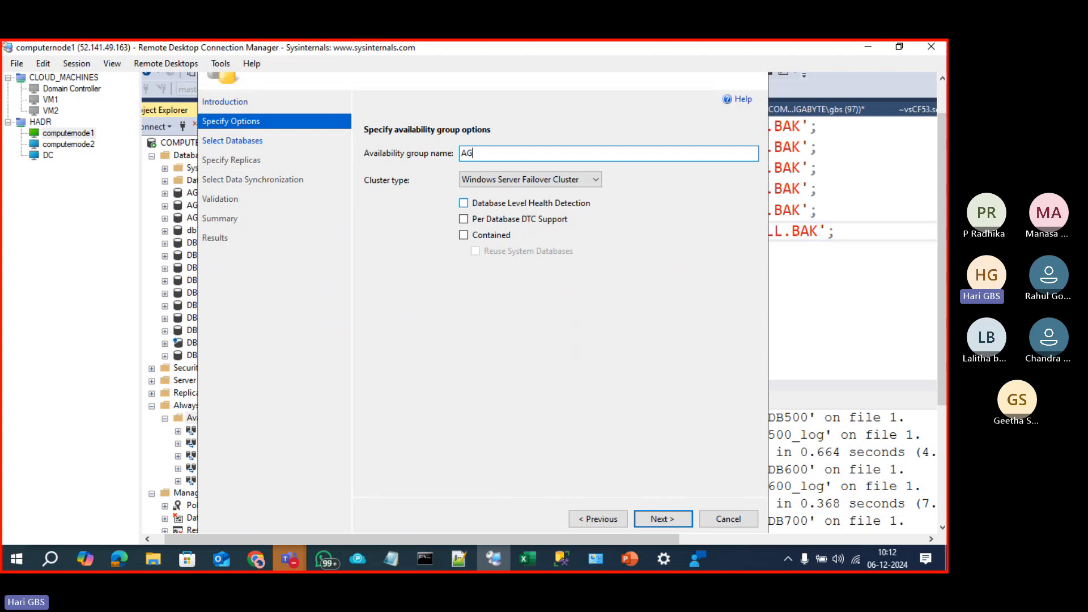
text(_group)
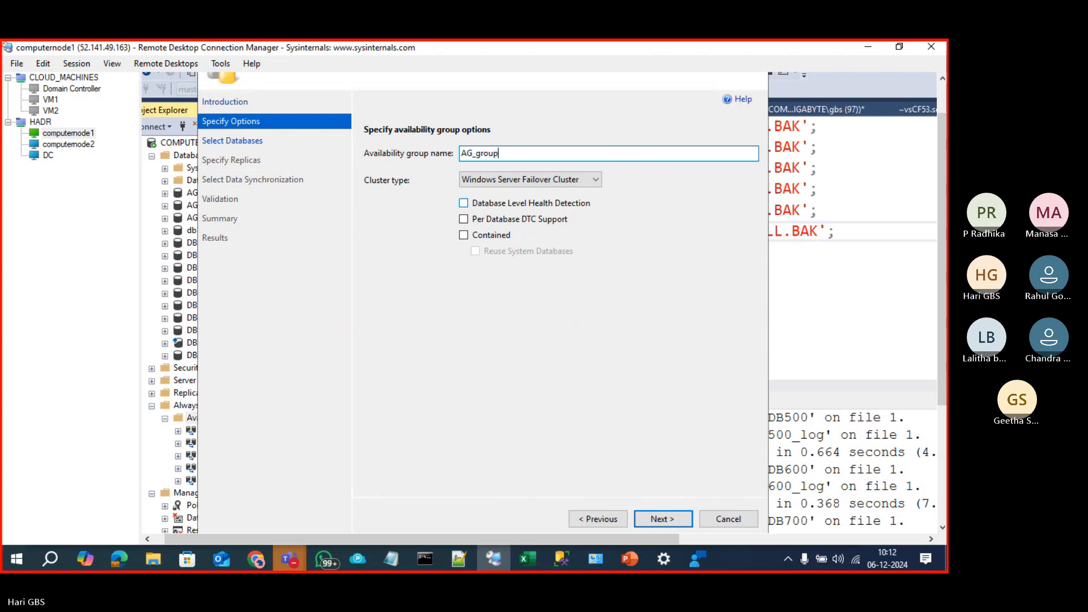
click(460, 70)
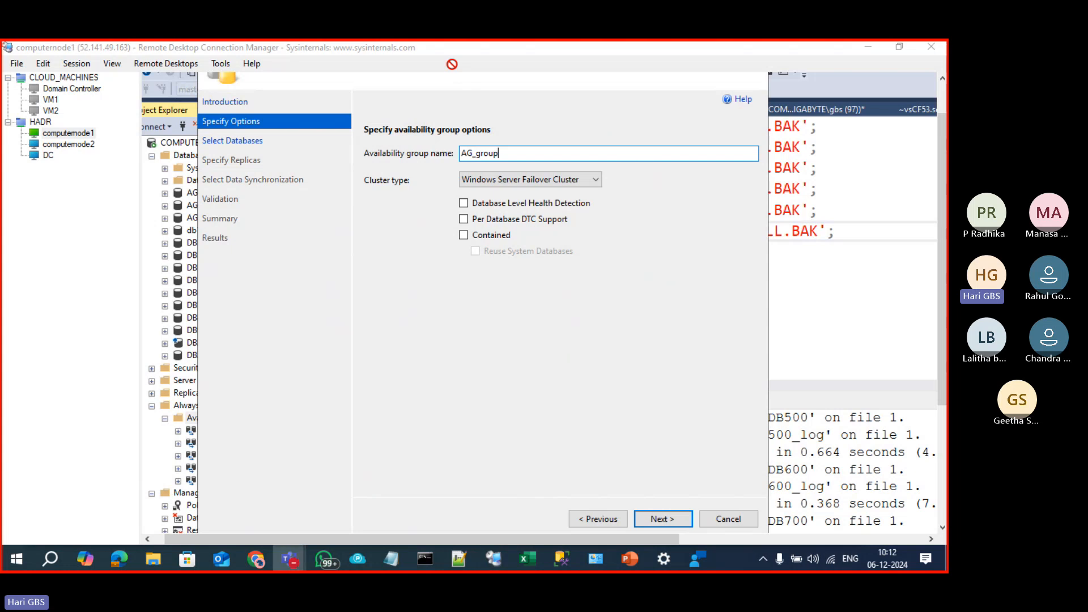
click(356, 74)
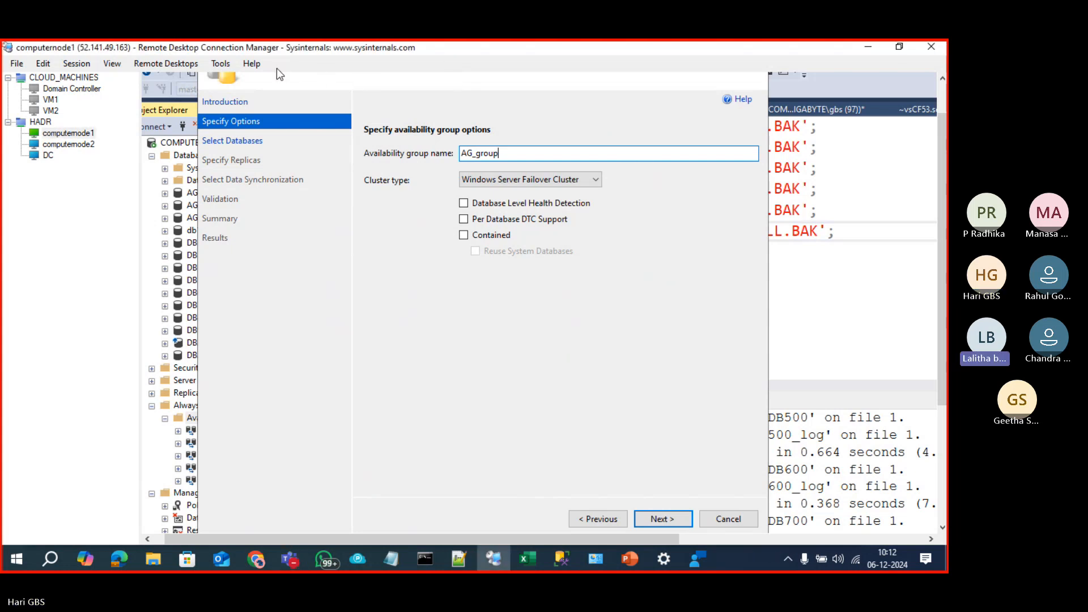
text(6)
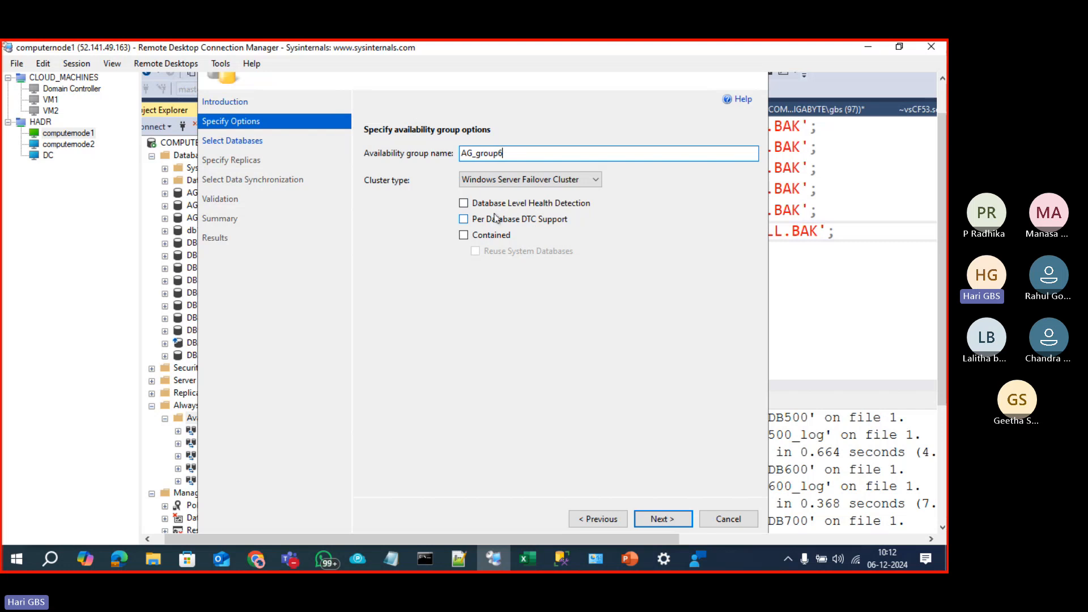
click(480, 206)
click(480, 219)
click(659, 519)
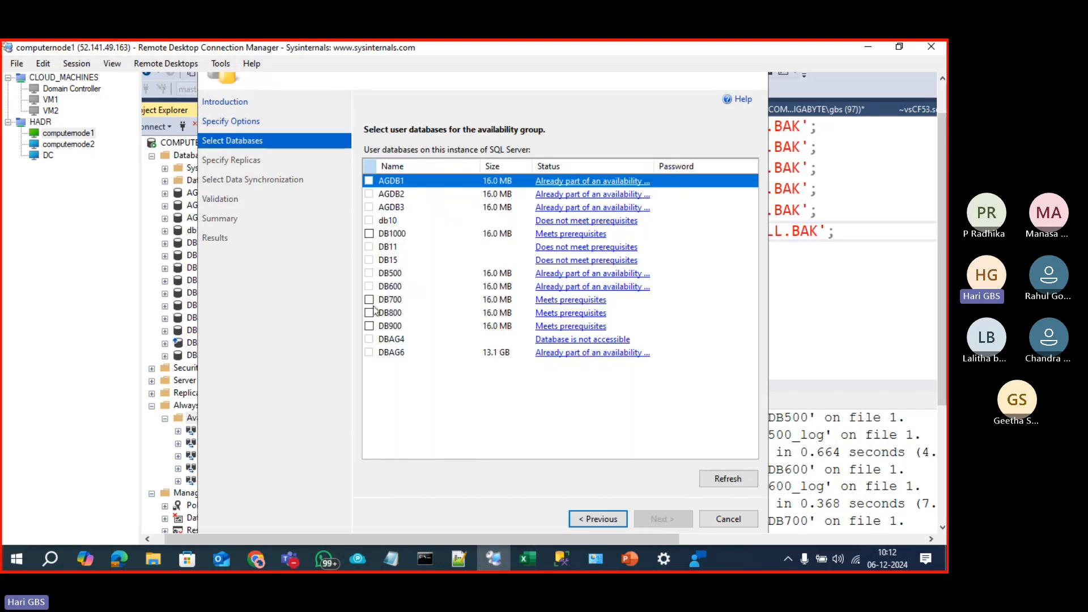
Step: Add DB700 to the group and computernode2 as a secondary, both with automatic failover
click(369, 299)
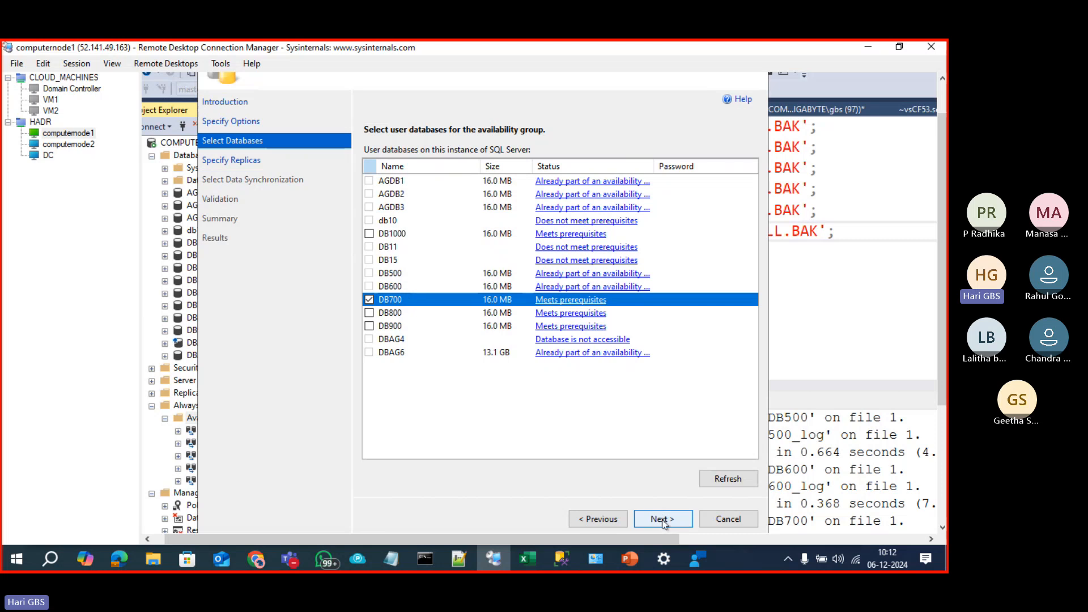
click(660, 517)
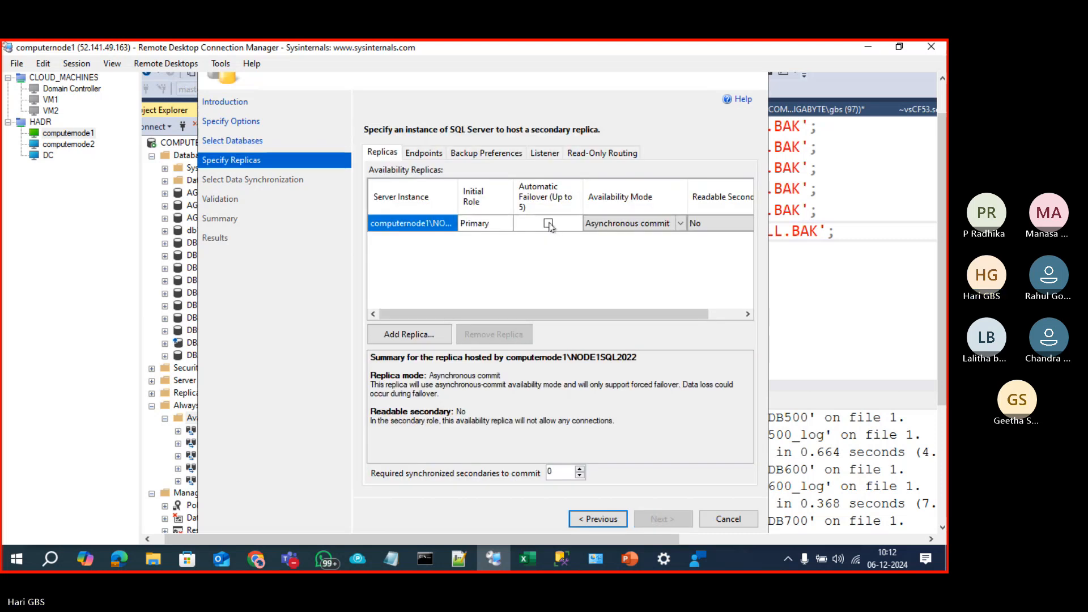
click(548, 223)
click(409, 334)
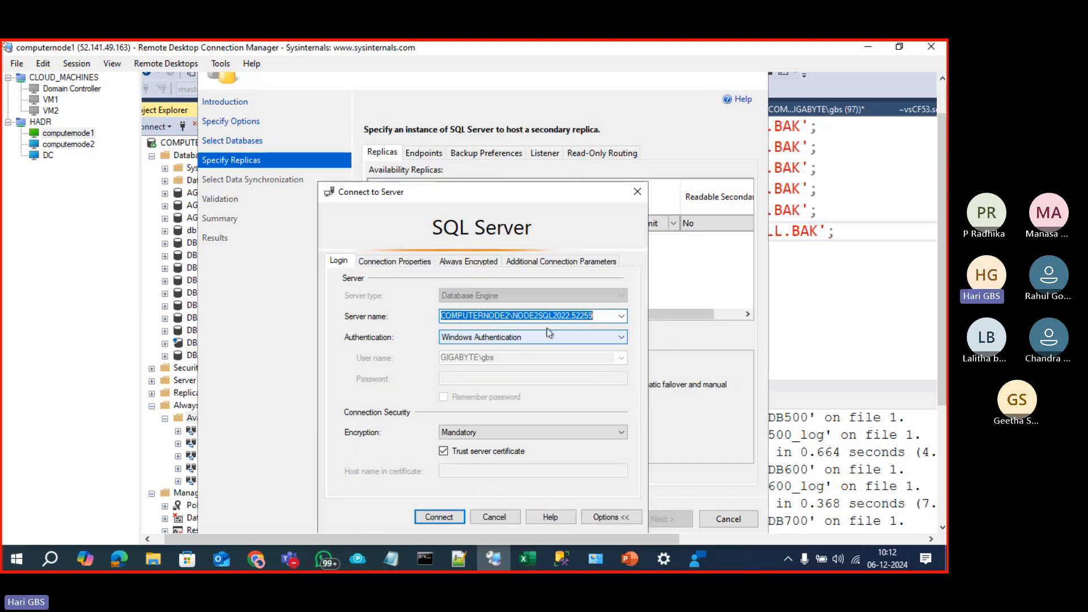
click(439, 517)
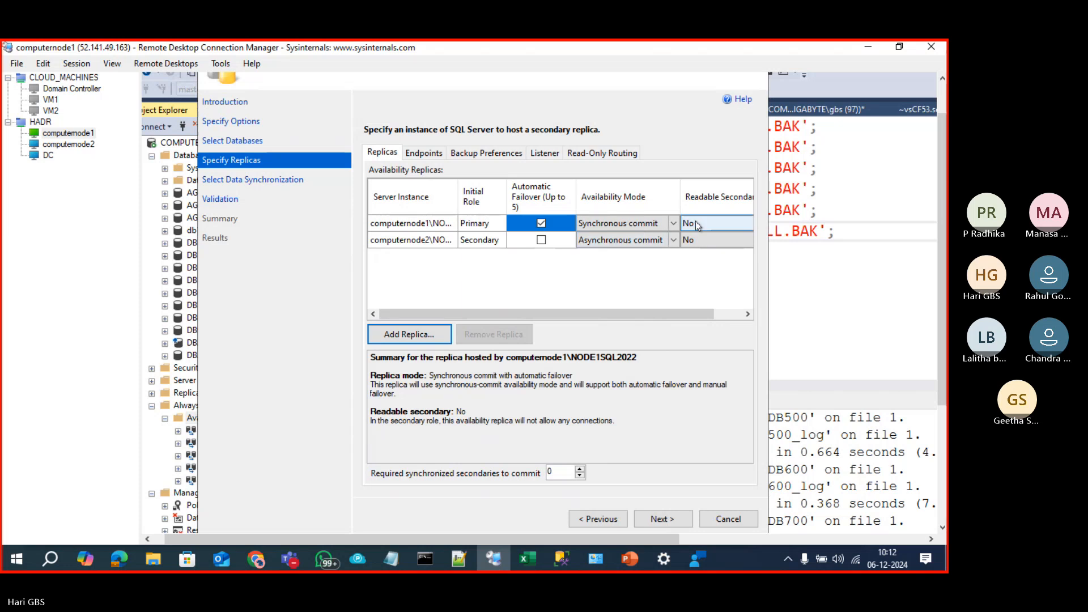
click(542, 239)
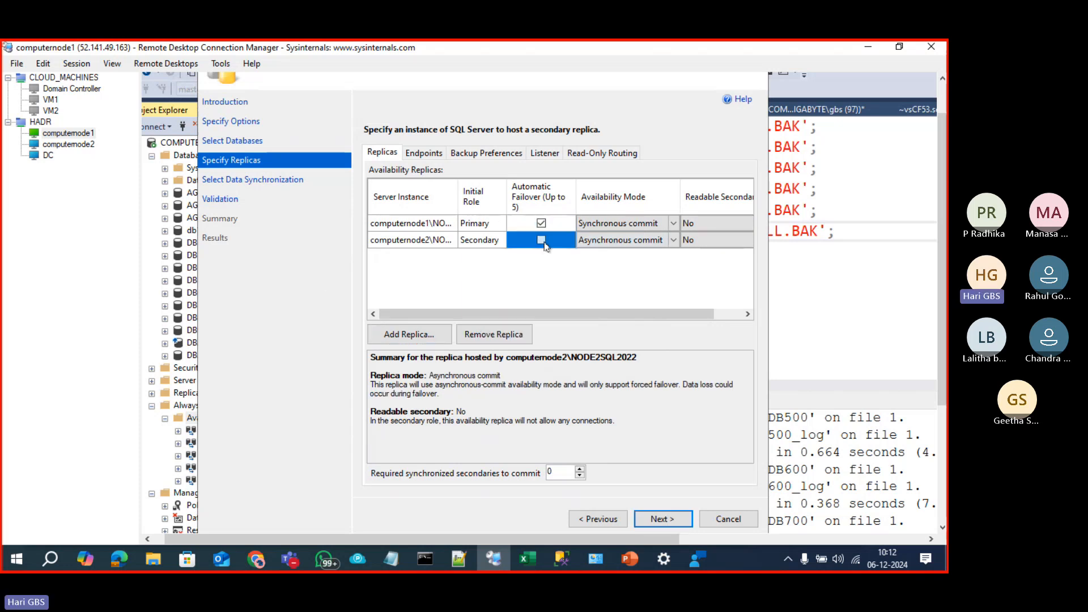
Step: Set Readable Secondary to Yes for both computernode1 and computernode2
click(747, 222)
click(698, 223)
click(713, 251)
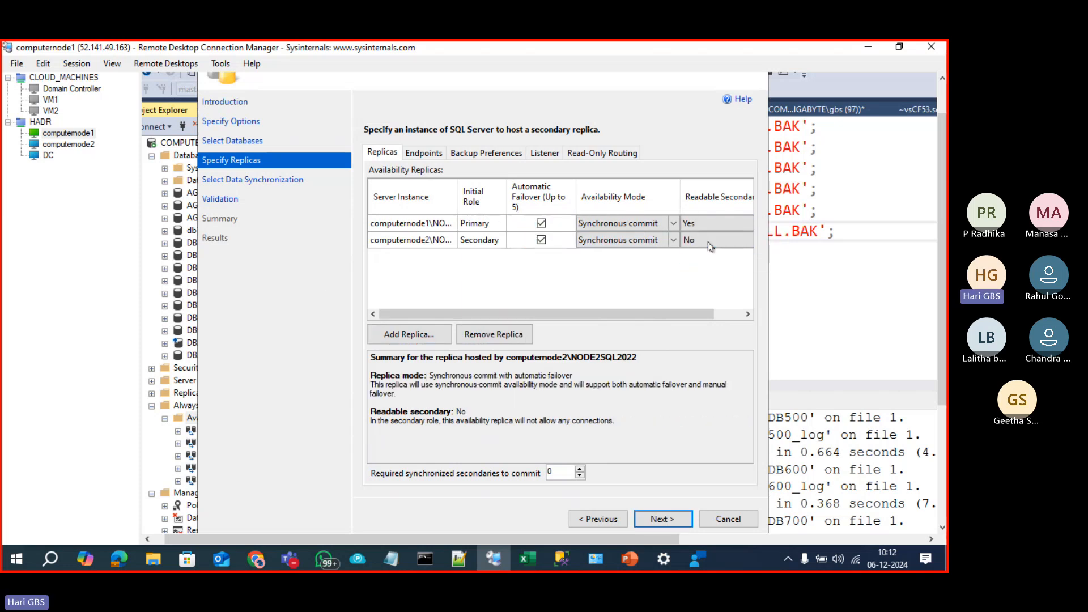
click(710, 244)
click(709, 244)
click(712, 262)
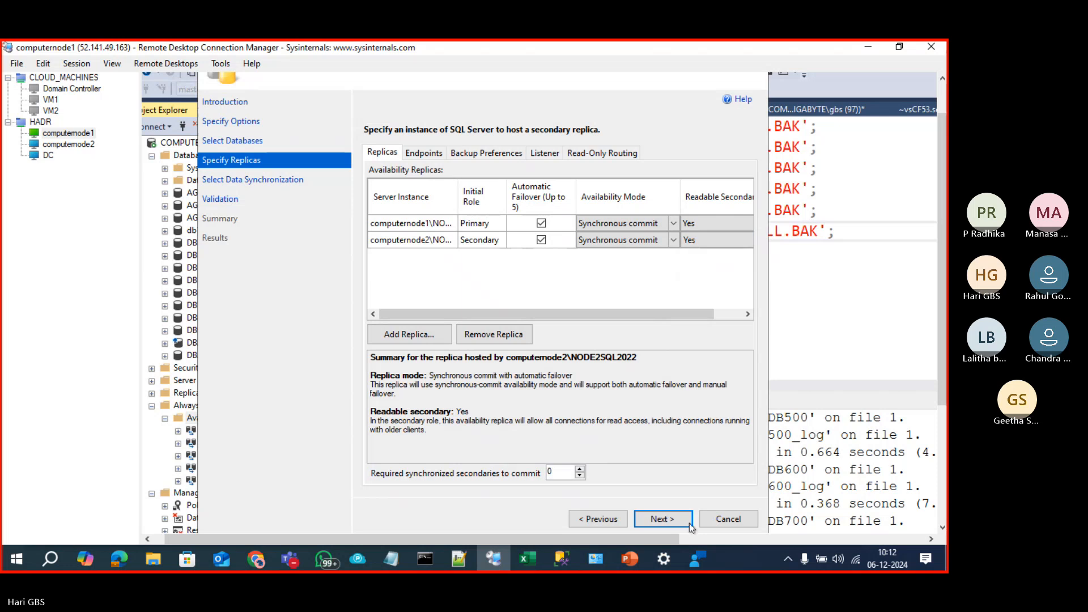
Step: Advance the wizard to Select Data Synchronization, then return to the backup script editor
click(690, 525)
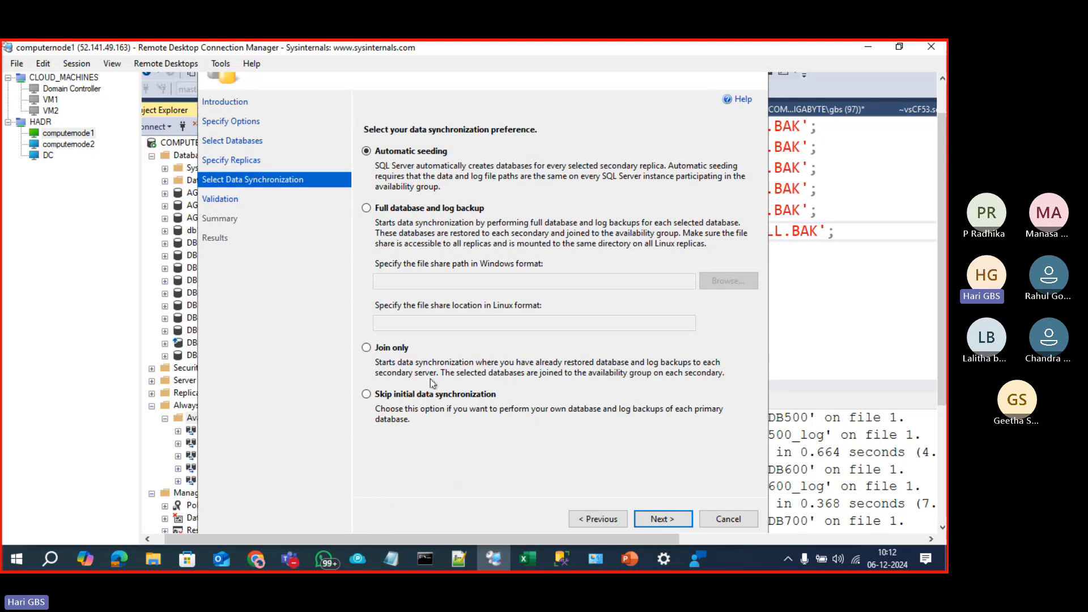
click(899, 271)
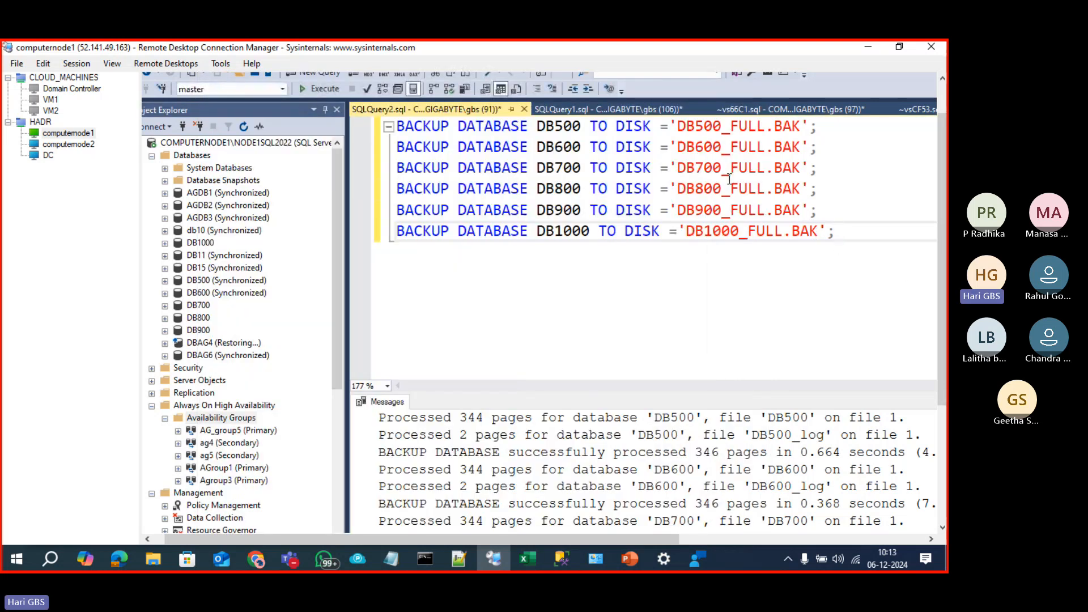
Step: Edit the DB700 line into BACKUP log DB700 TO DISK='DB700_log.trn' and execute it
double_click(520, 165)
text(1)
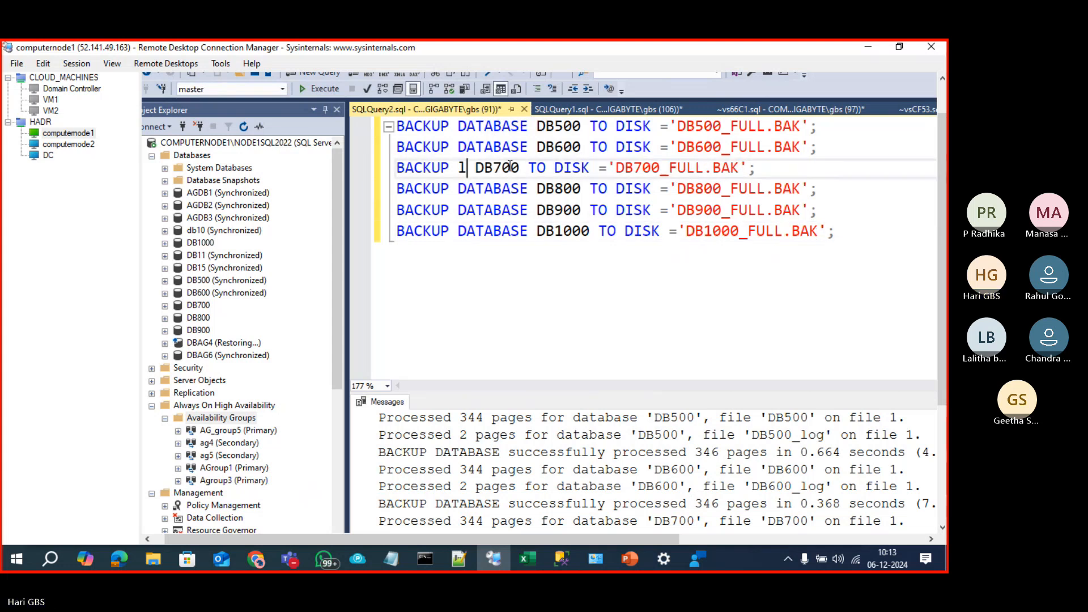
text(og)
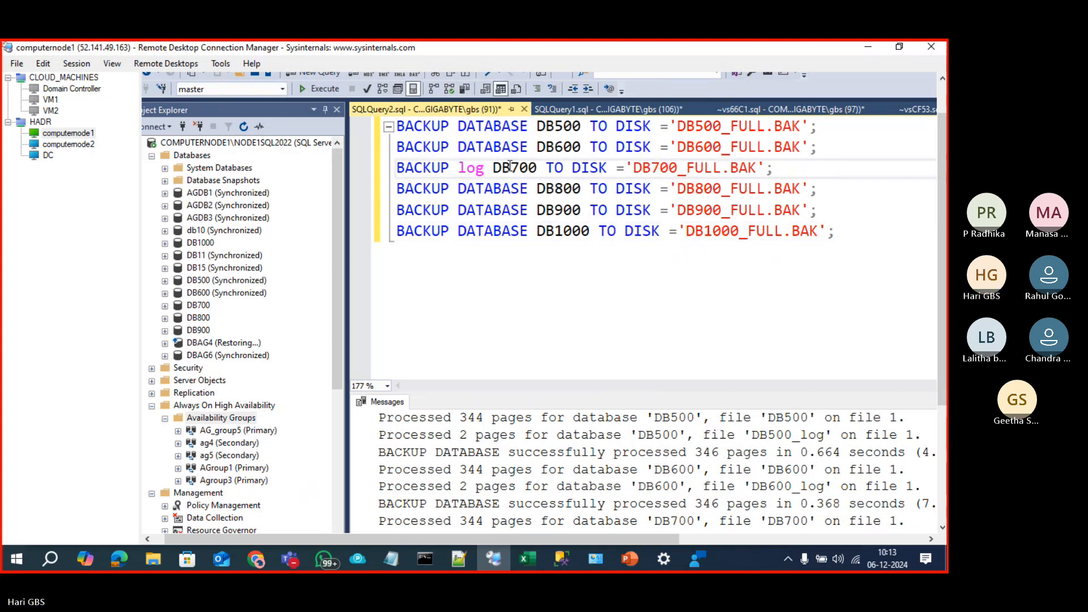
double_click(703, 169)
click(699, 168)
drag(687, 169, 722, 169)
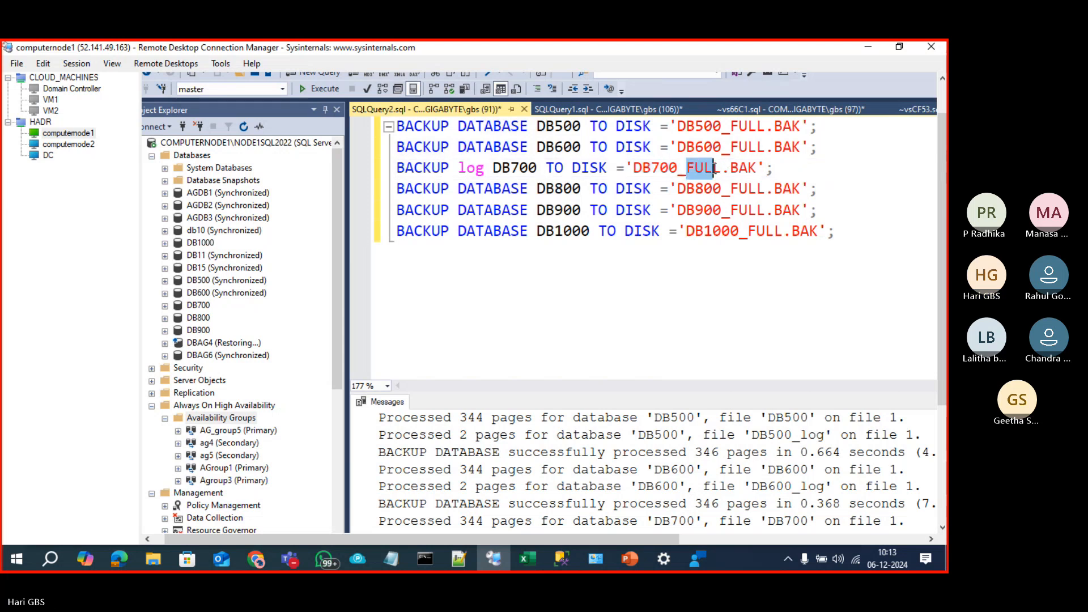
text(log)
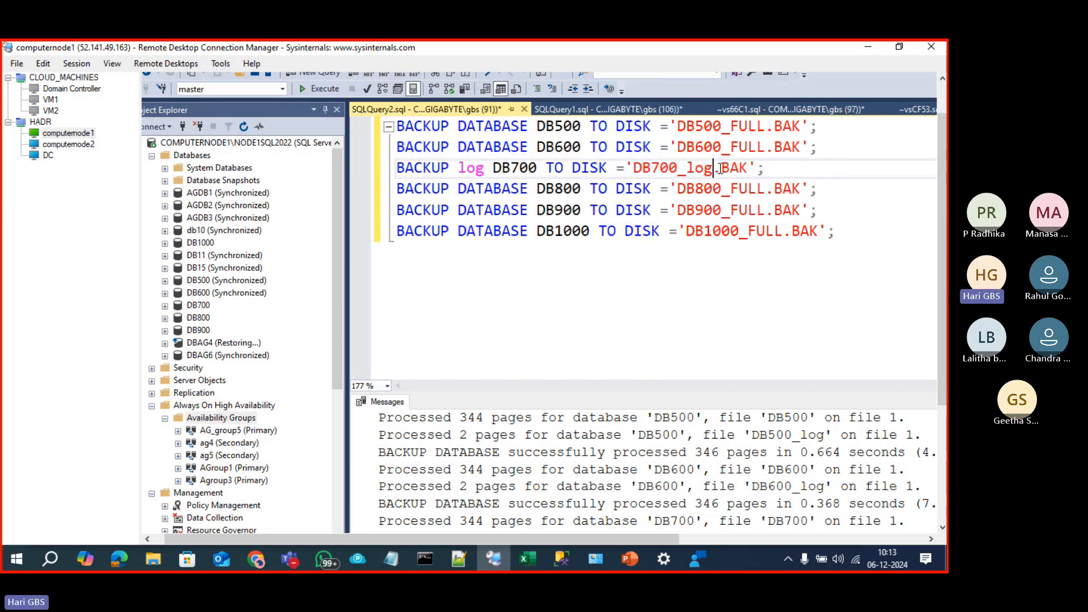
double_click(721, 170)
text(trn)
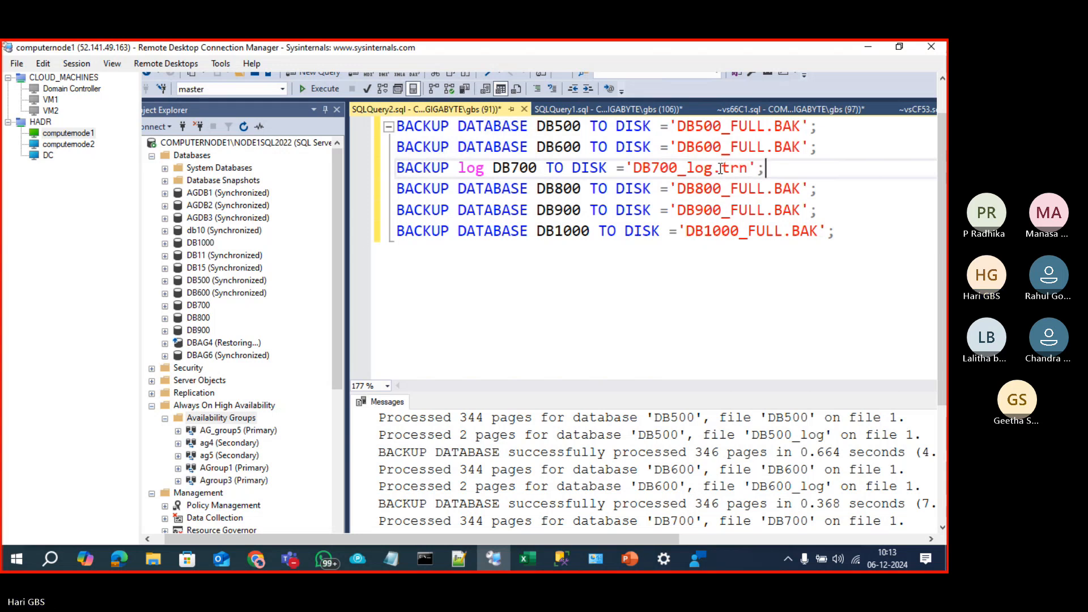
key(shift+Home)
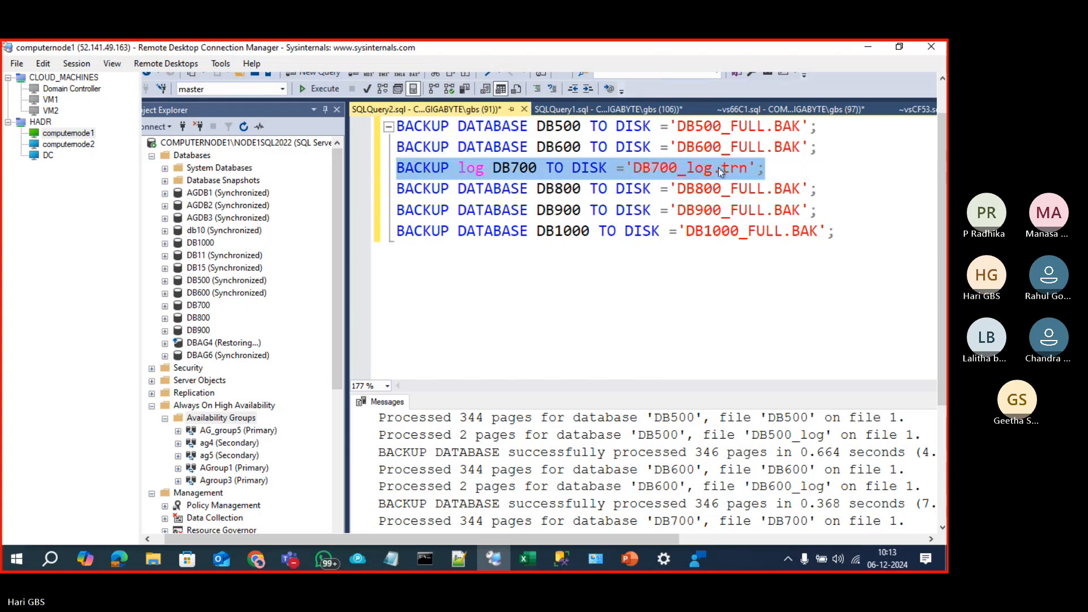
key(F5)
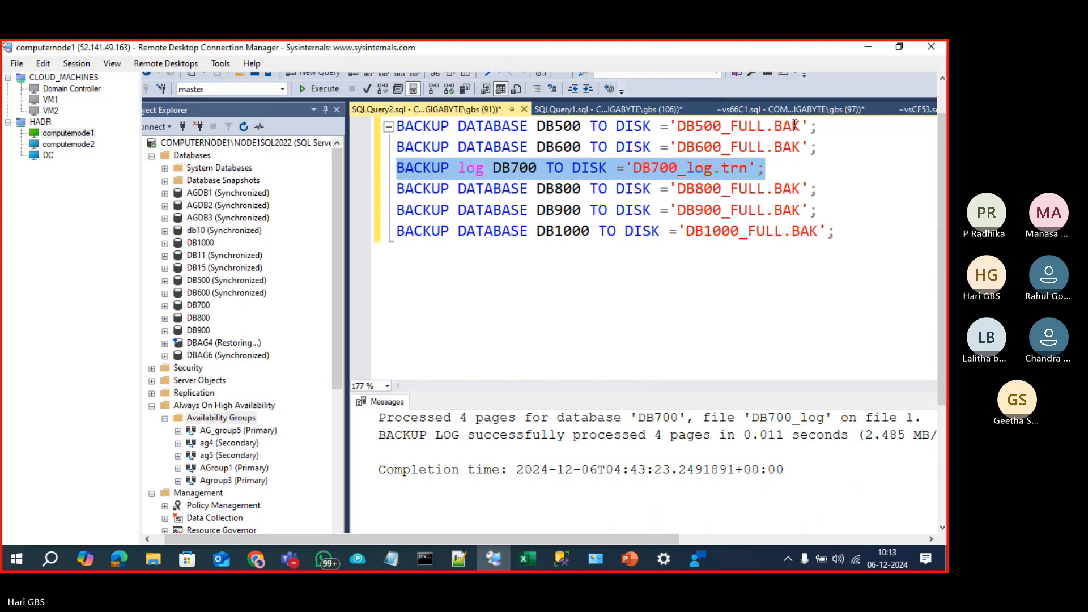
Step: Switch to the computernode2 session and bring an open Backup folder window forward
click(54, 145)
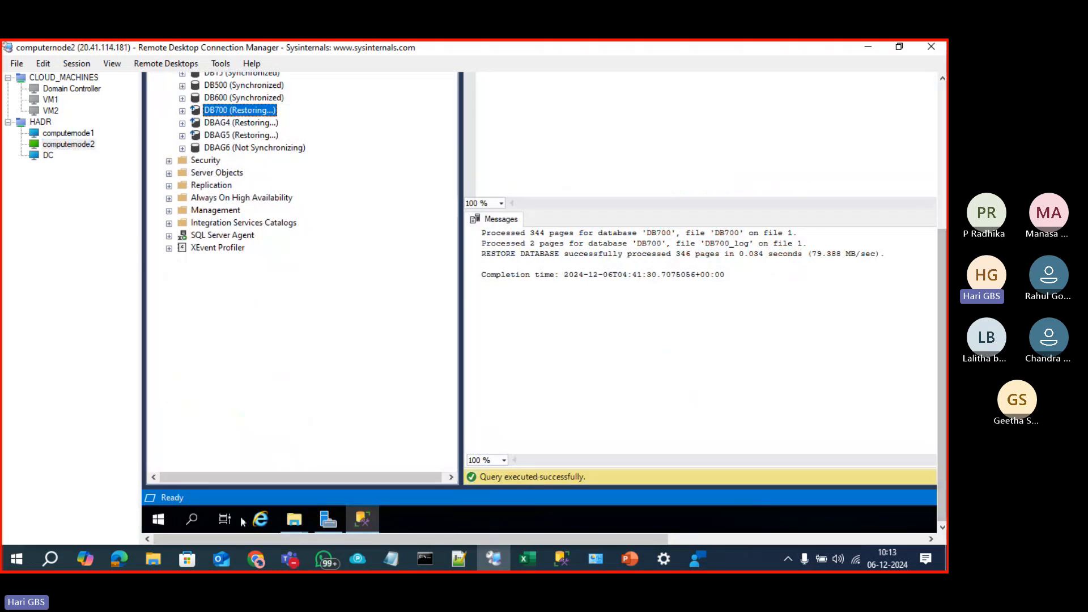
click(297, 525)
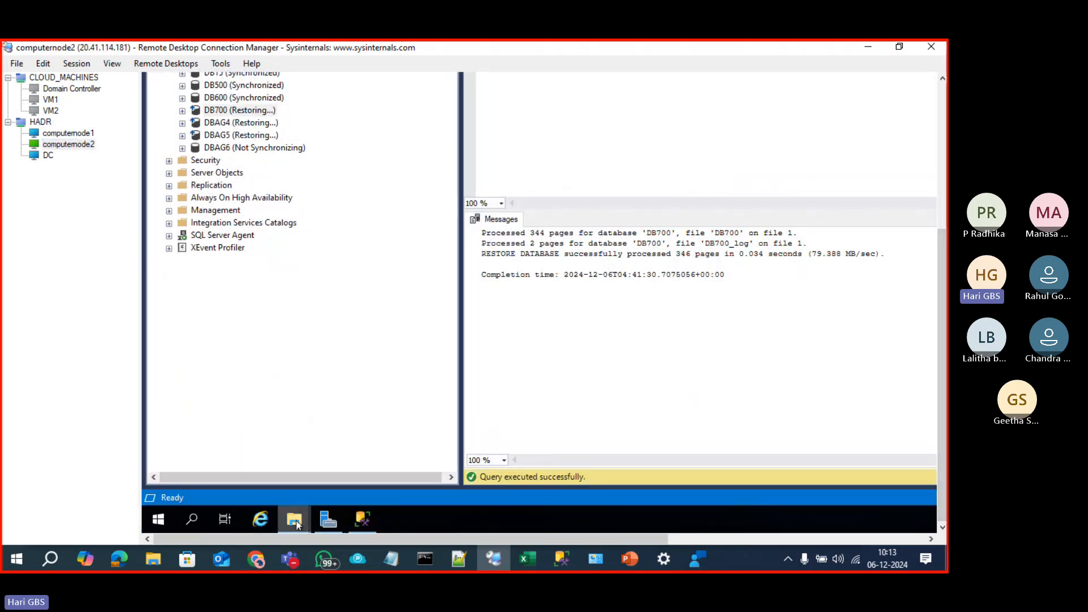
right_click(297, 525)
click(300, 520)
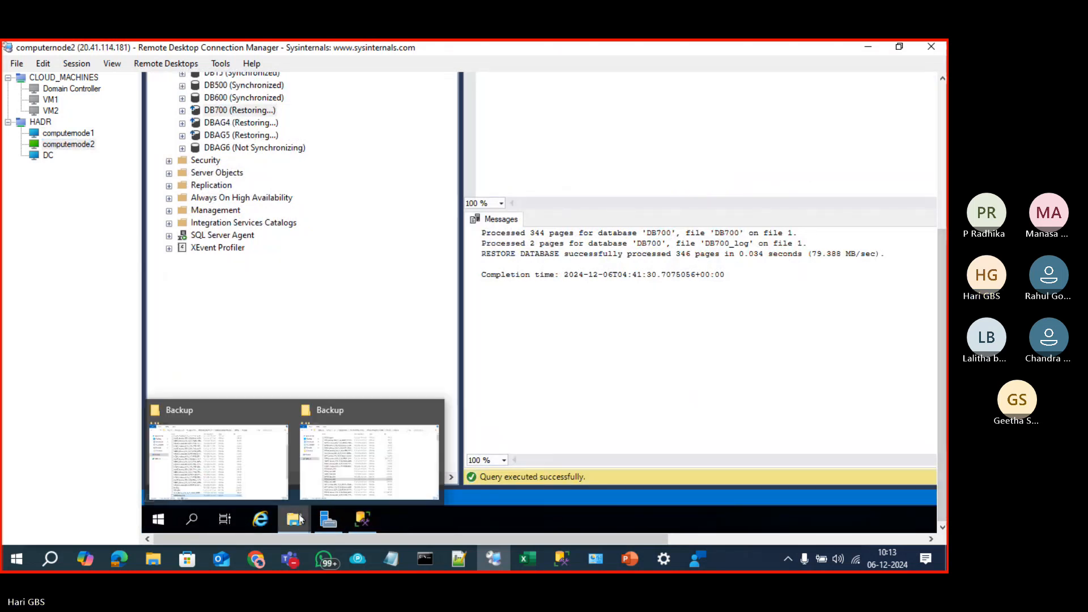
click(267, 454)
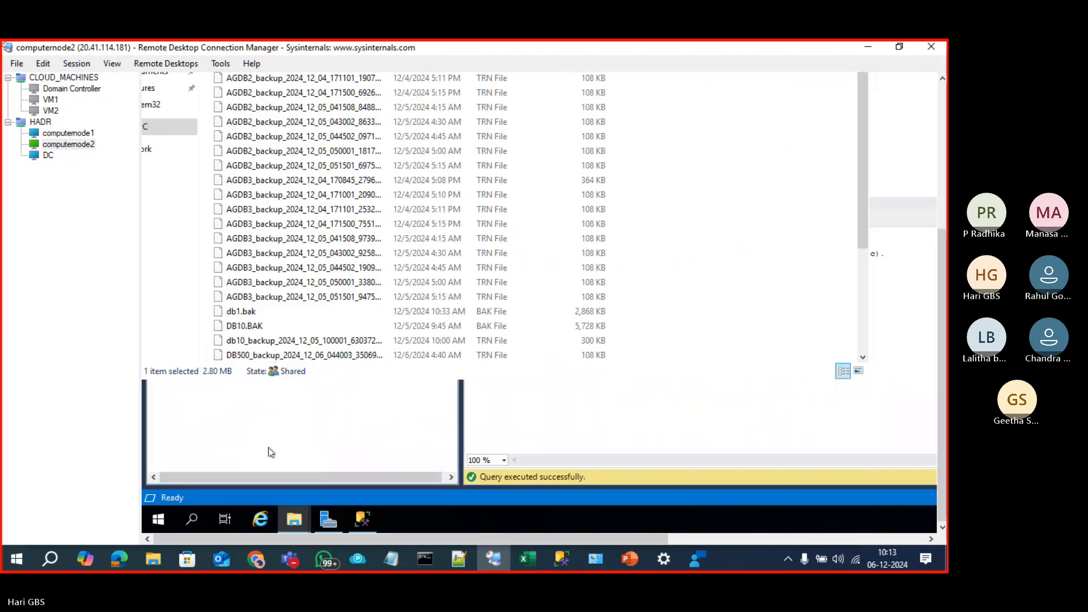
scroll(339, 332, up, 3)
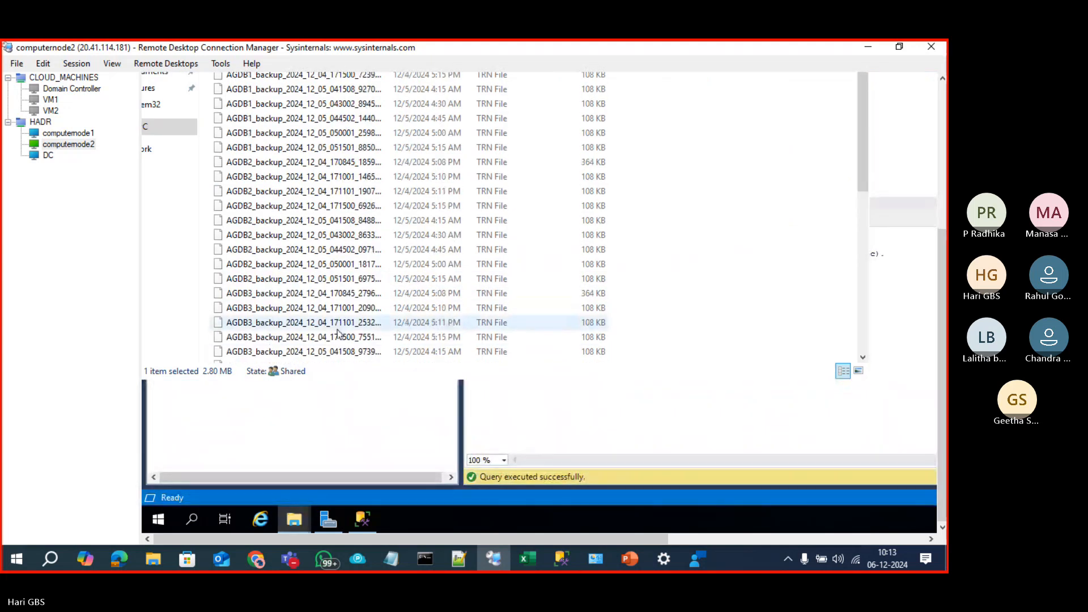
click(941, 226)
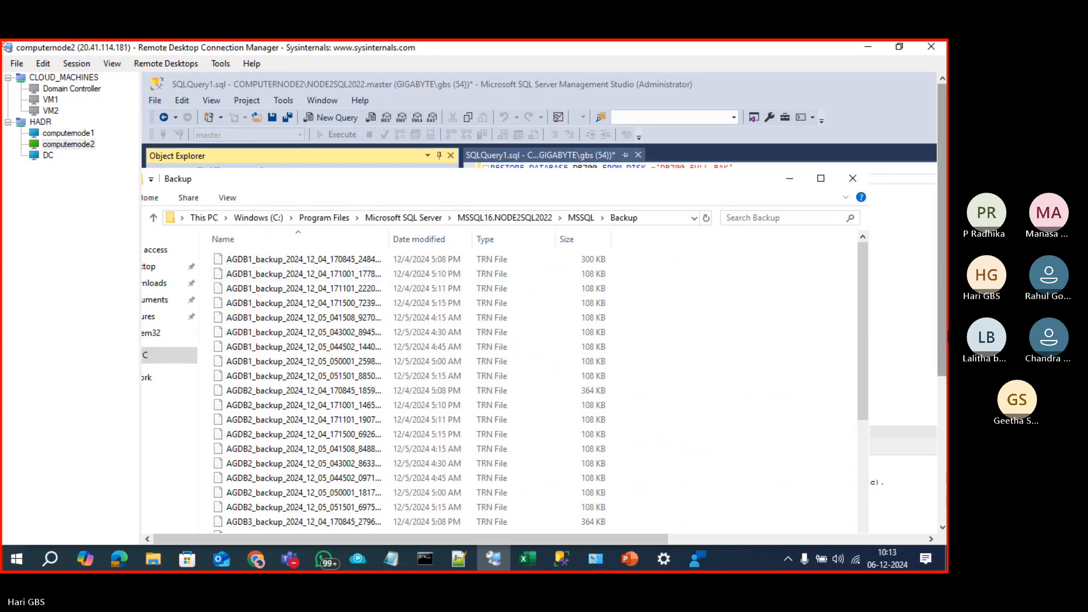
click(938, 528)
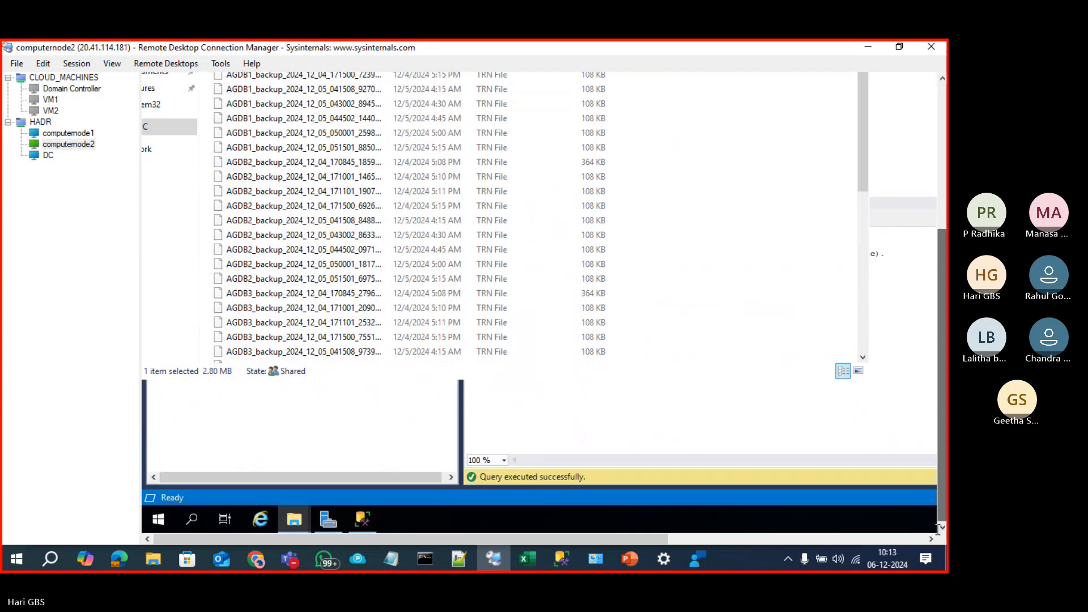
Step: Open the \\10.0.0.5\C$ share through the Run prompt
right_click(158, 519)
click(187, 457)
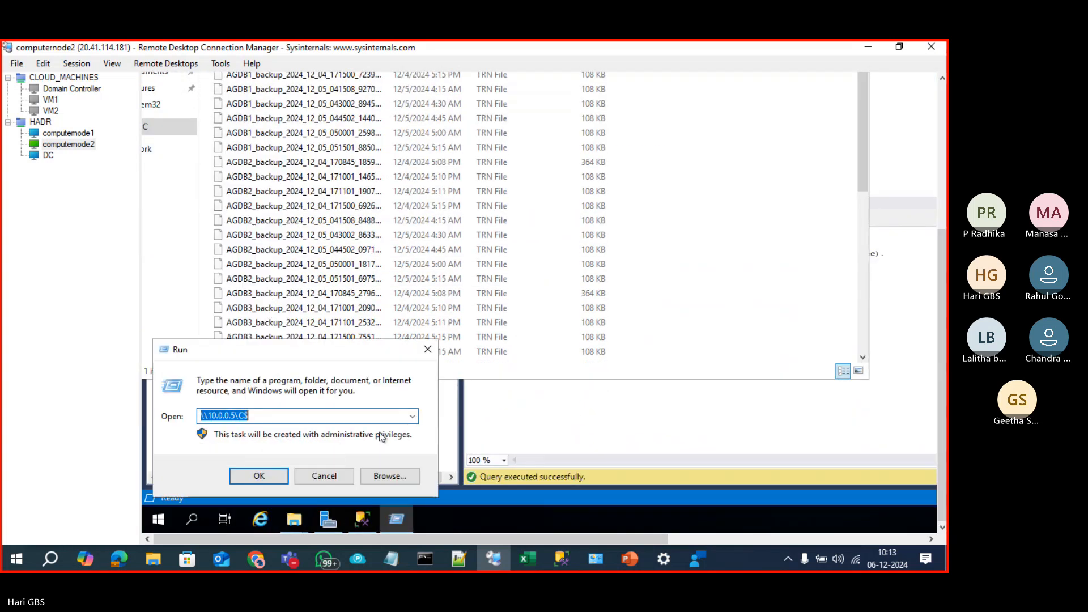
key(Return)
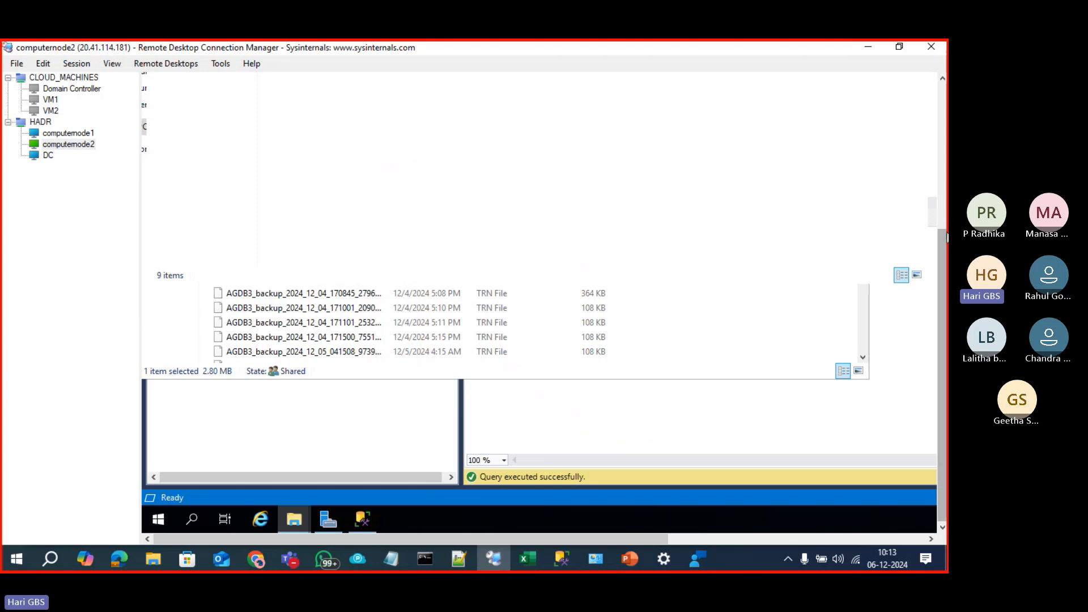
click(945, 218)
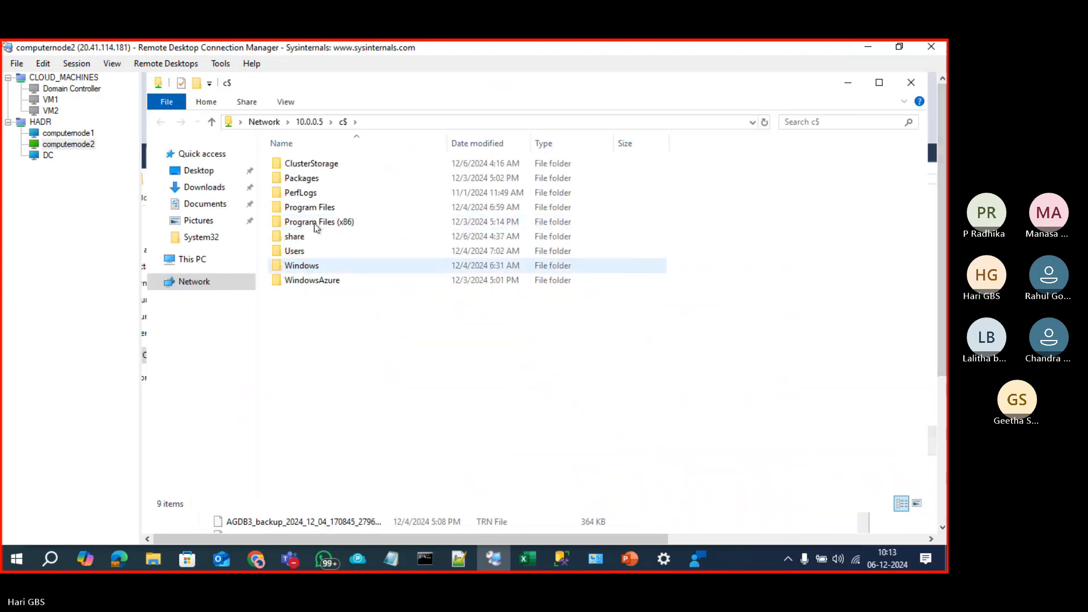
Step: Browse to MSSQL16.NODE1SQL2022\MSSQL\Backup, sort by date, and select DB700_log.trn
double_click(316, 212)
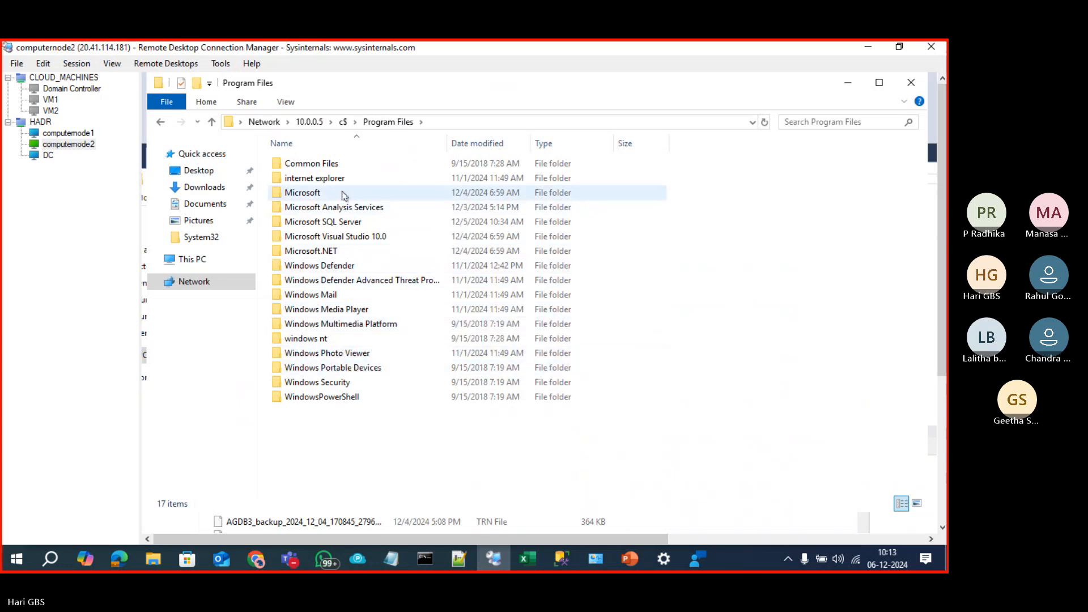
double_click(344, 222)
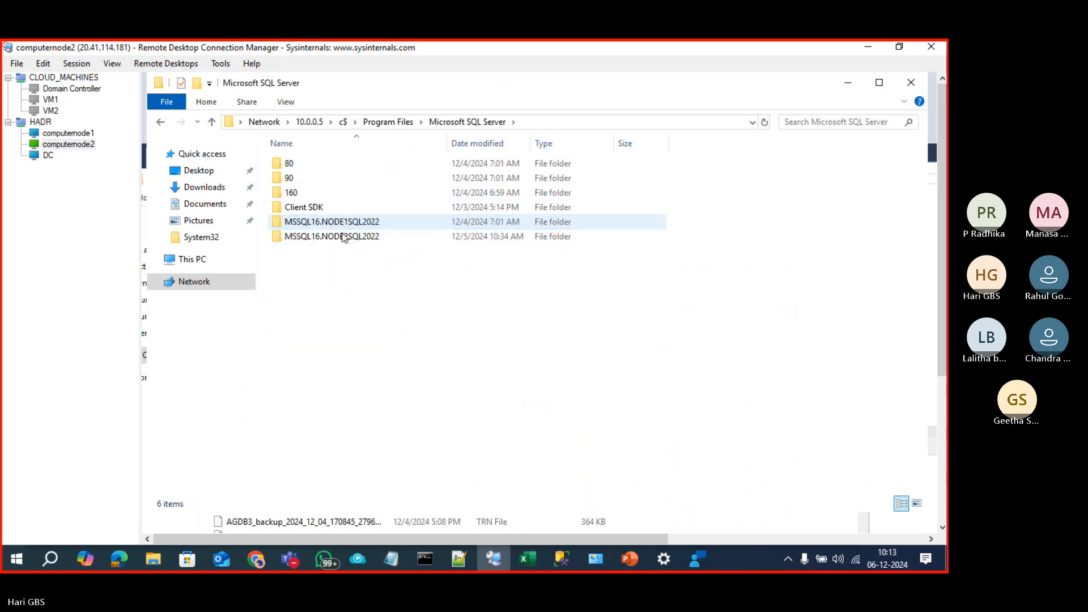
double_click(340, 222)
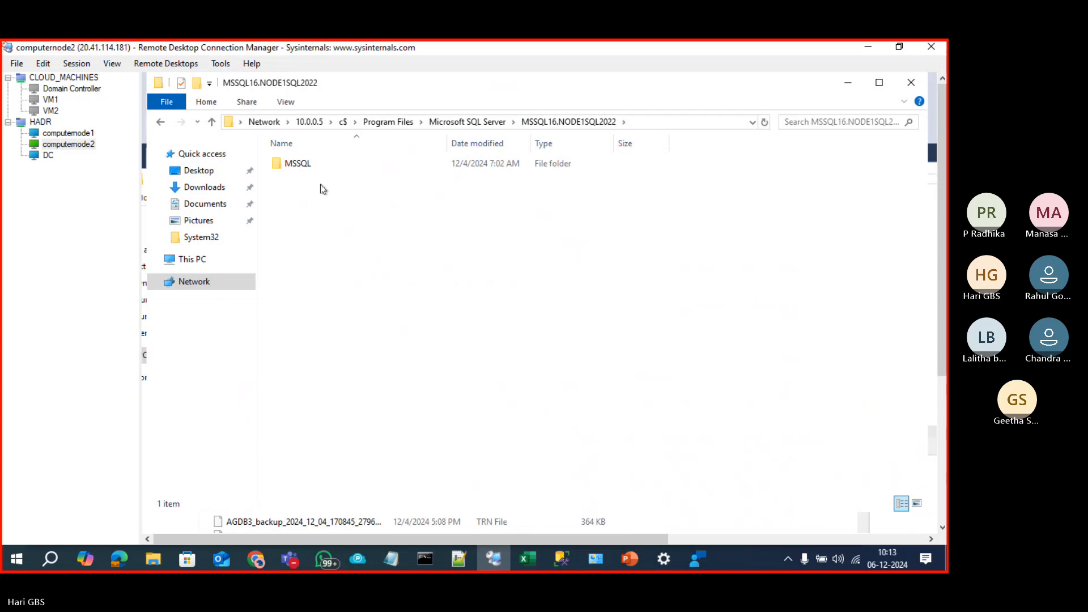
double_click(304, 164)
double_click(304, 165)
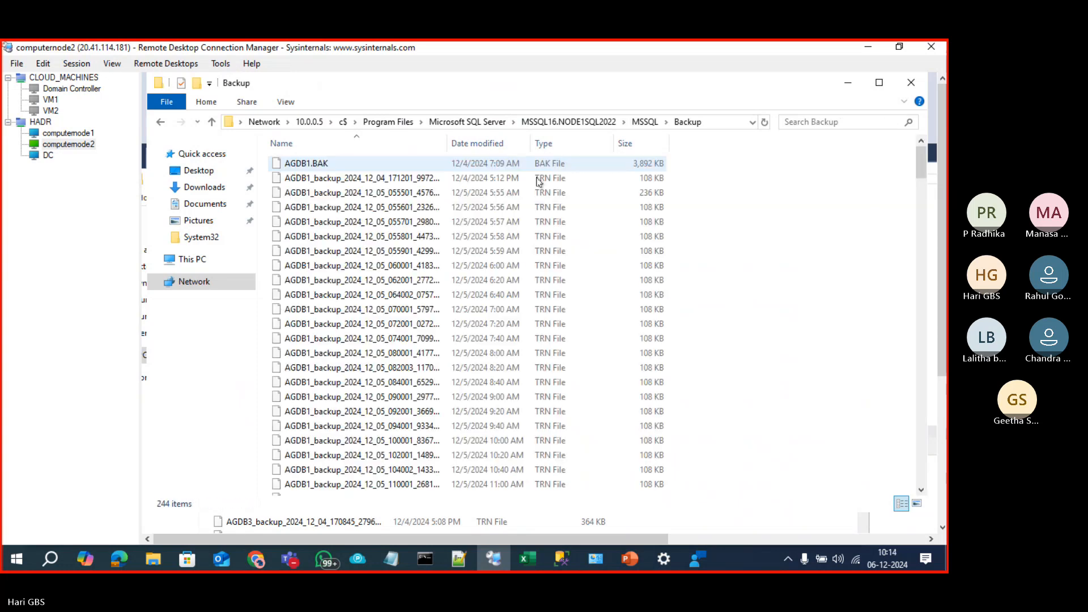
click(485, 146)
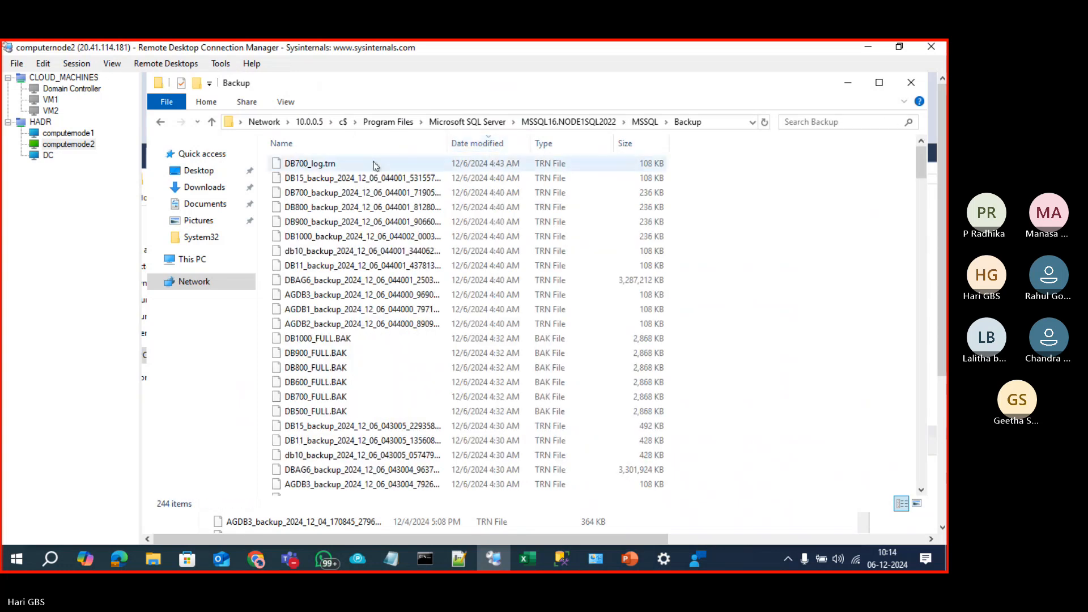
click(372, 164)
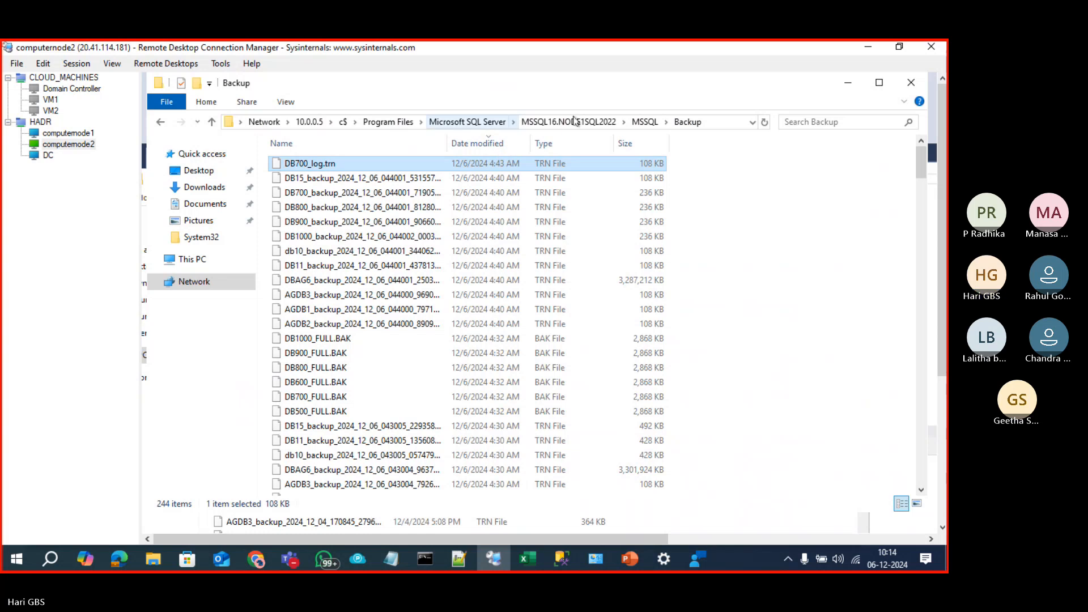
Step: Close the network Backup window and put away the local Backup folder window
click(848, 83)
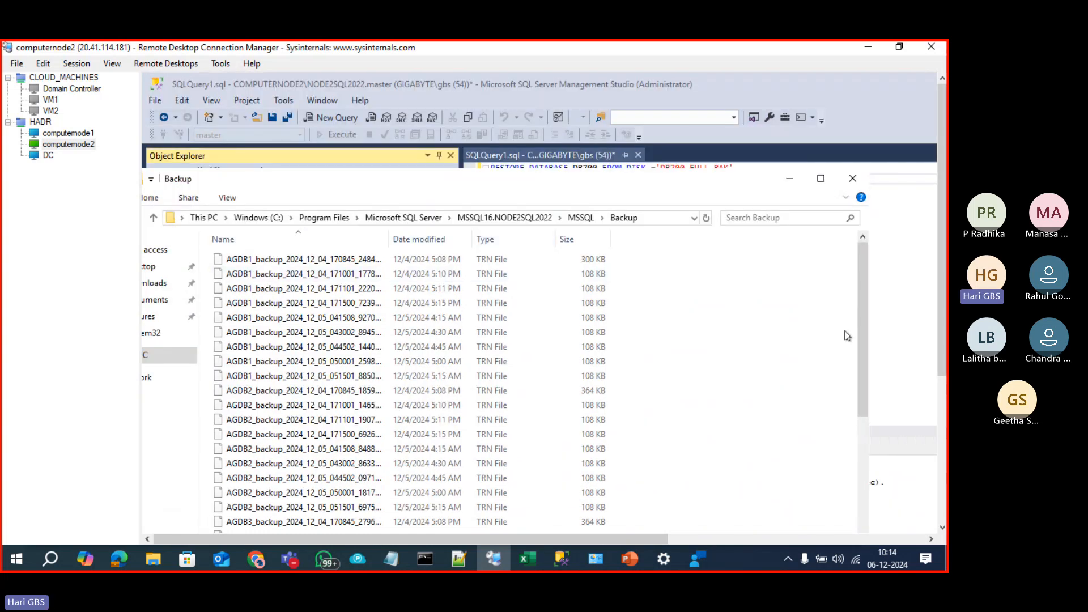
scroll(844, 338, down, 4)
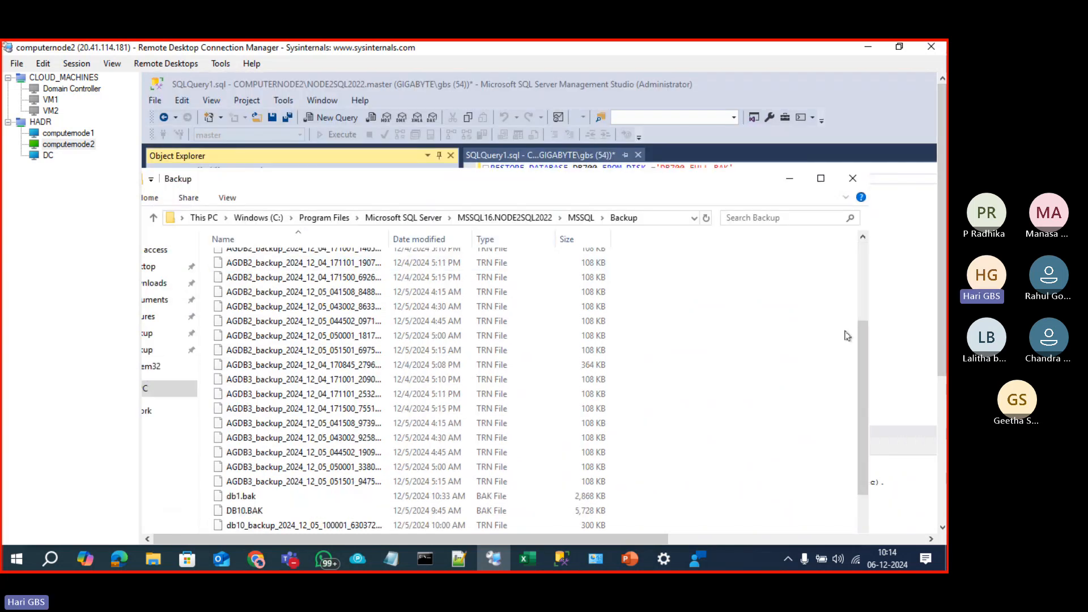
click(790, 178)
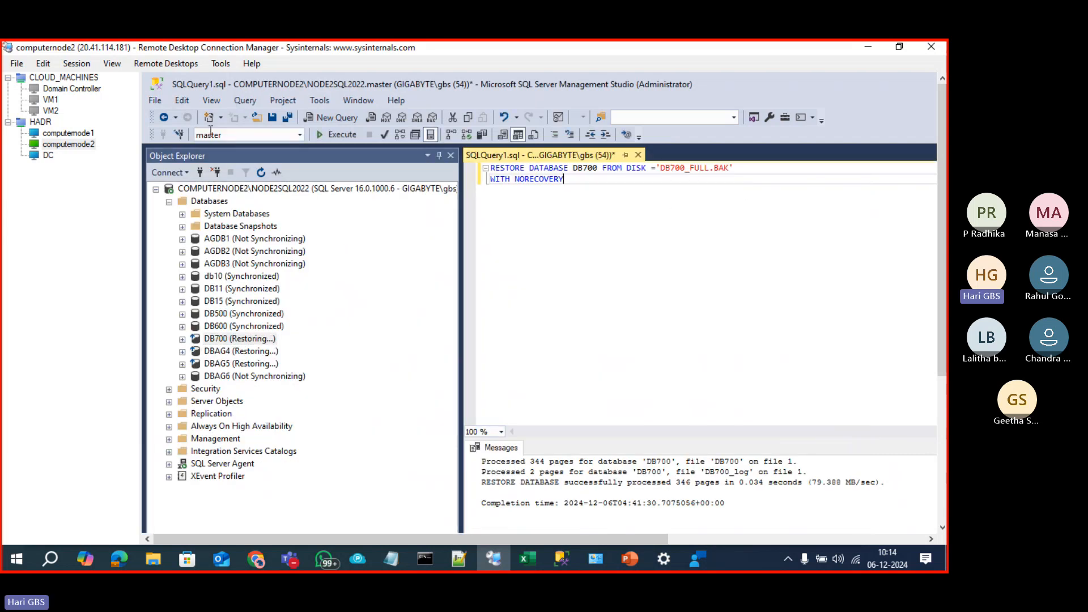
Step: Copy the BACKUP log DB700 statement from computernode1 into computernode2's query window
click(55, 133)
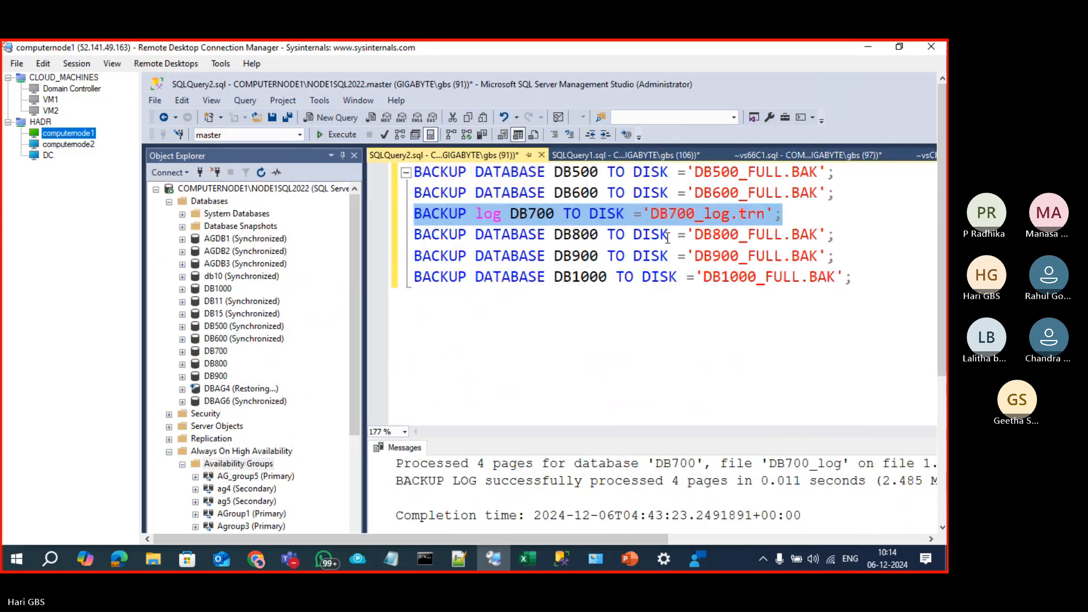
drag(783, 214, 406, 213)
key(ctrl+c)
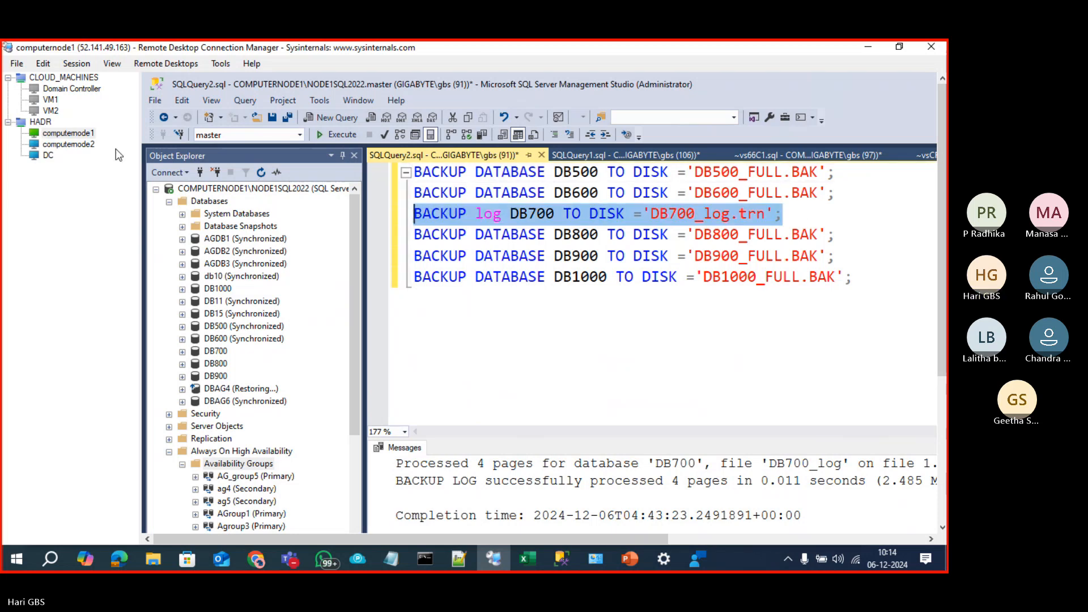
click(75, 145)
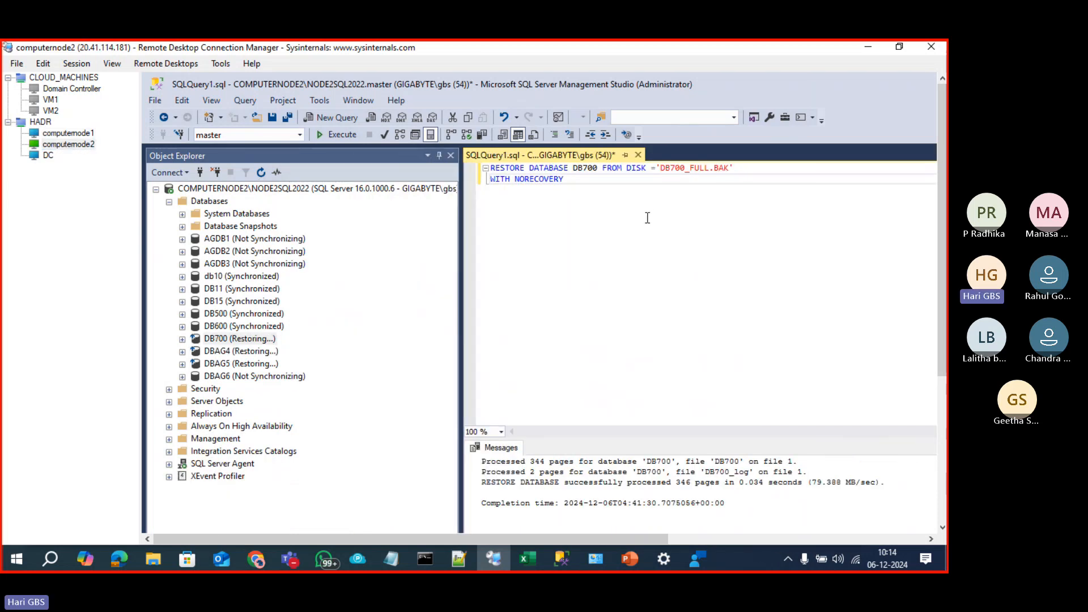
key(Return)
key(Return)
key(ctrl+v)
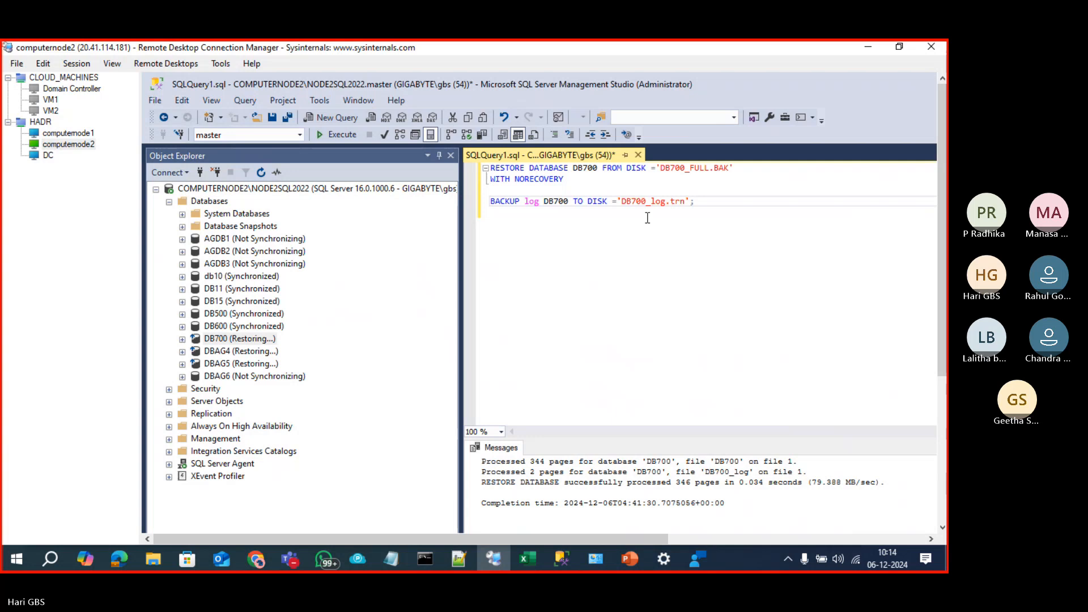
Step: Rewrite it as RESTORE log DB700 FROM DISK='DB700_log.trn' WITH NORECOVERY and execute it
double_click(508, 203)
text(RESTORE)
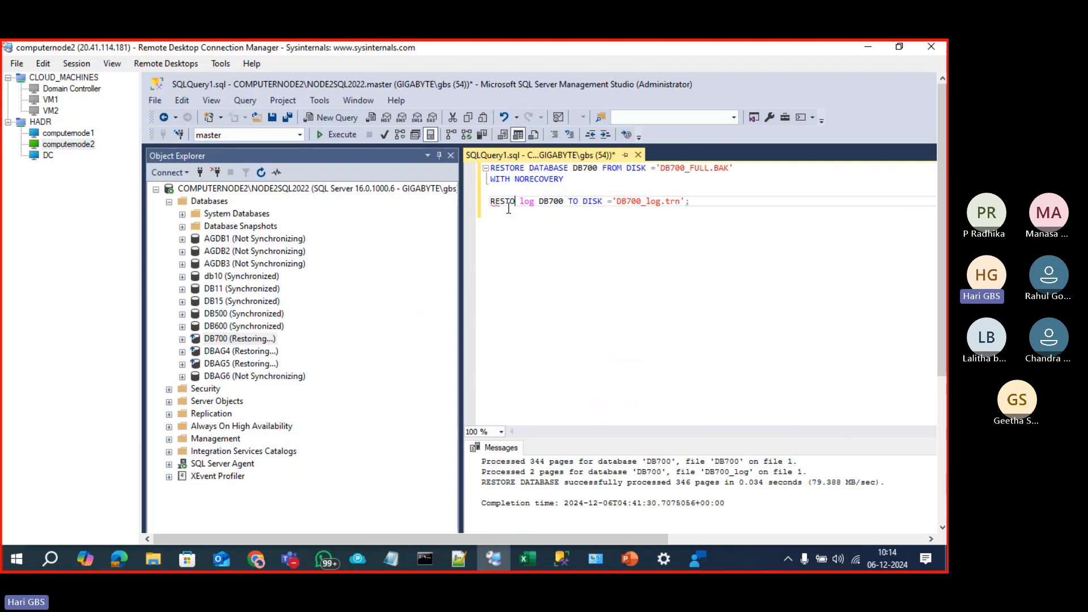
double_click(582, 201)
text(FROM)
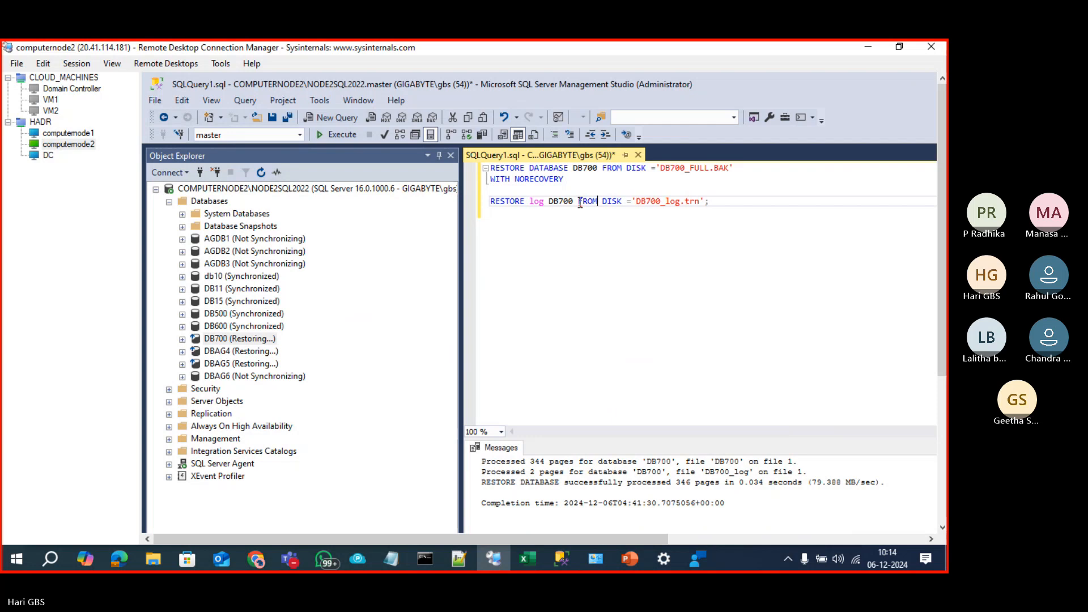
click(739, 202)
key(BackSpace)
text(WITH NOR)
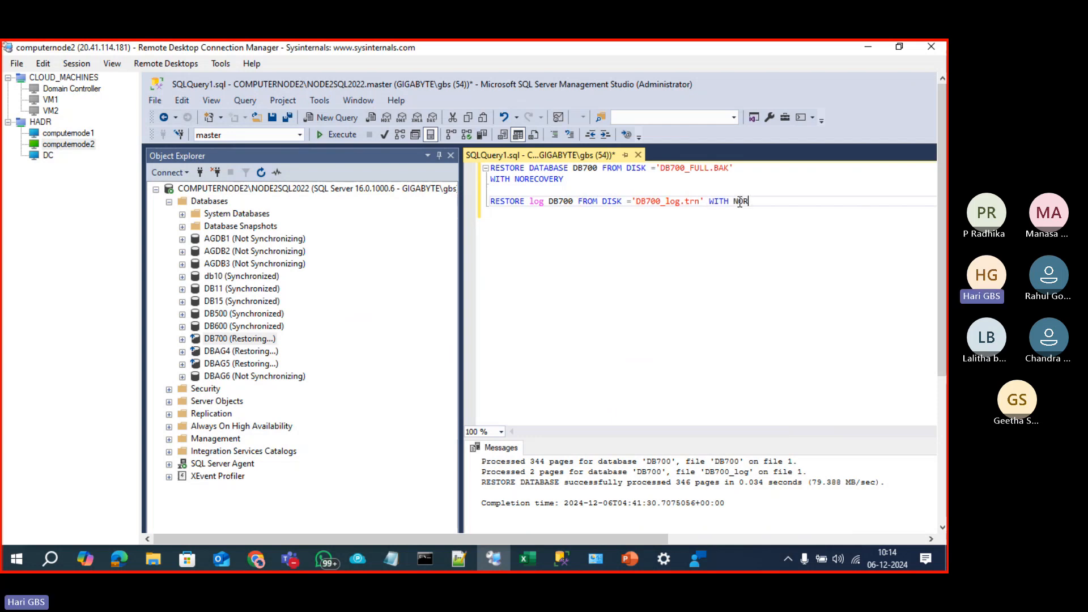
text(ECOVERY)
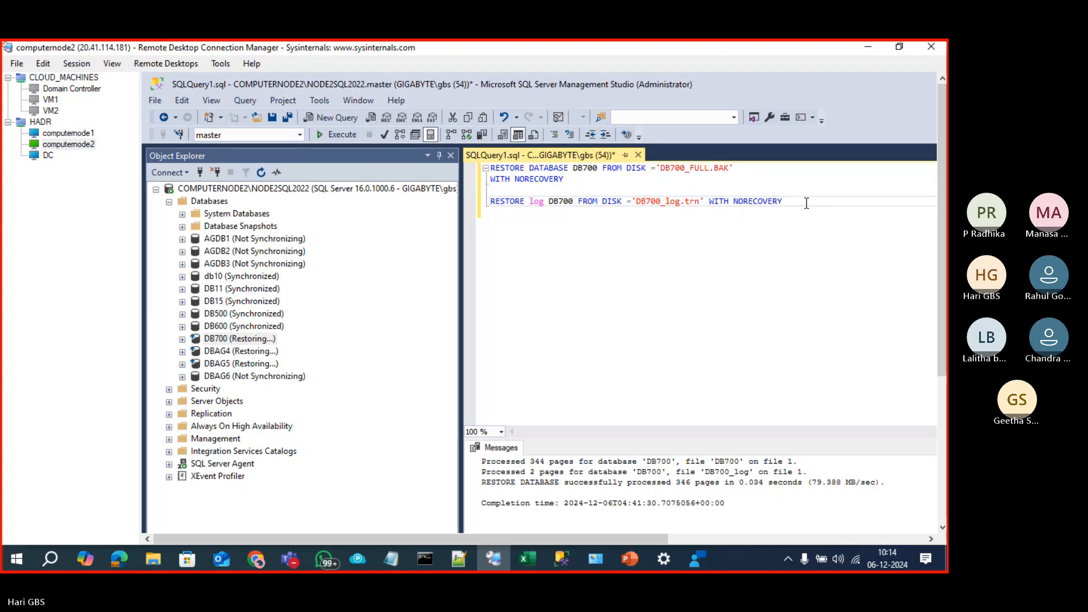
drag(807, 203, 442, 200)
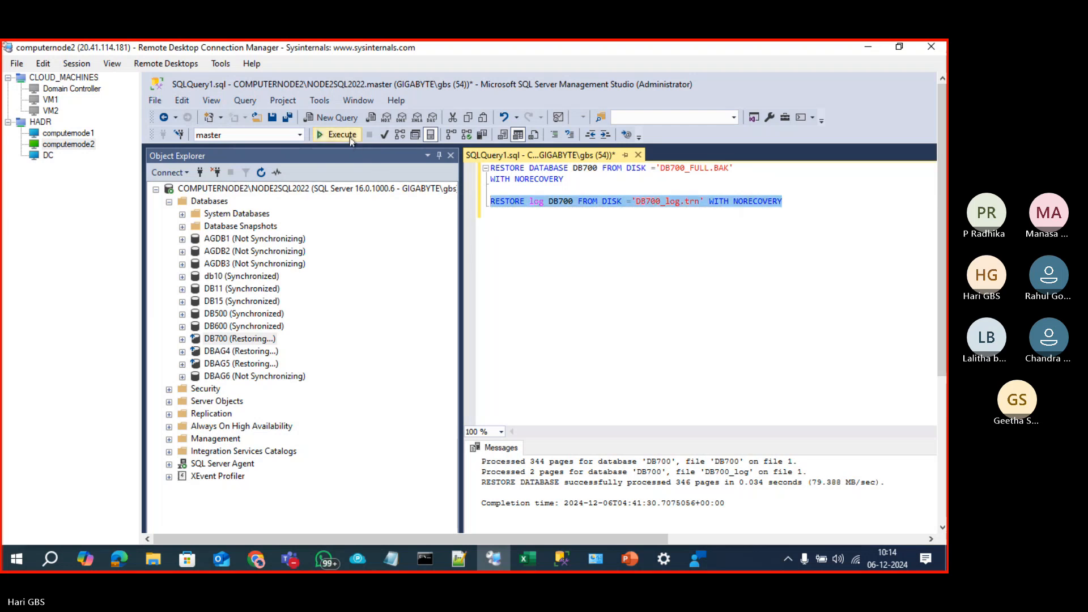
click(343, 135)
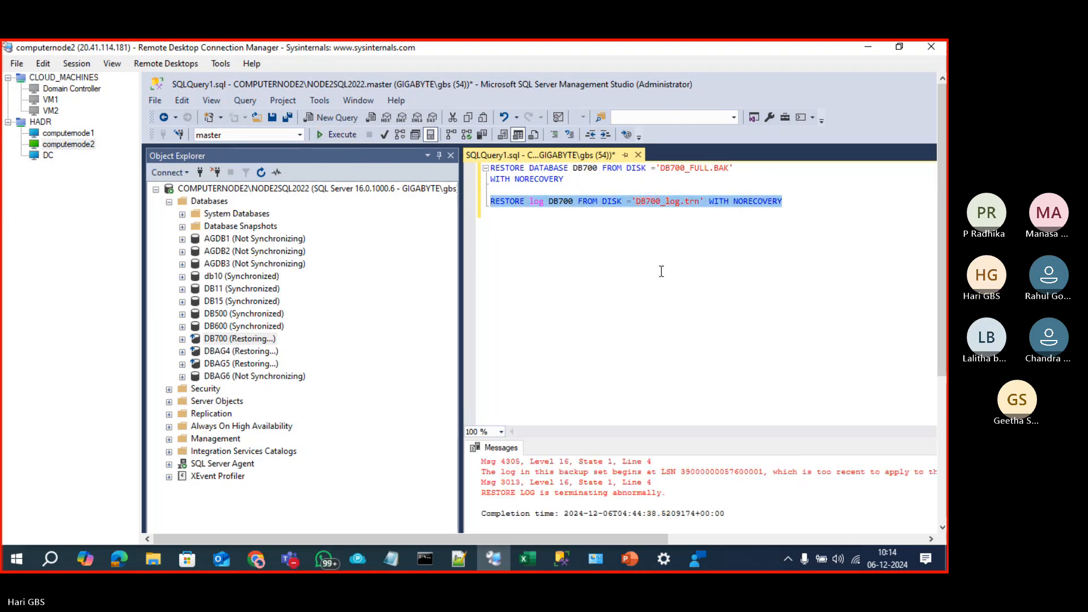
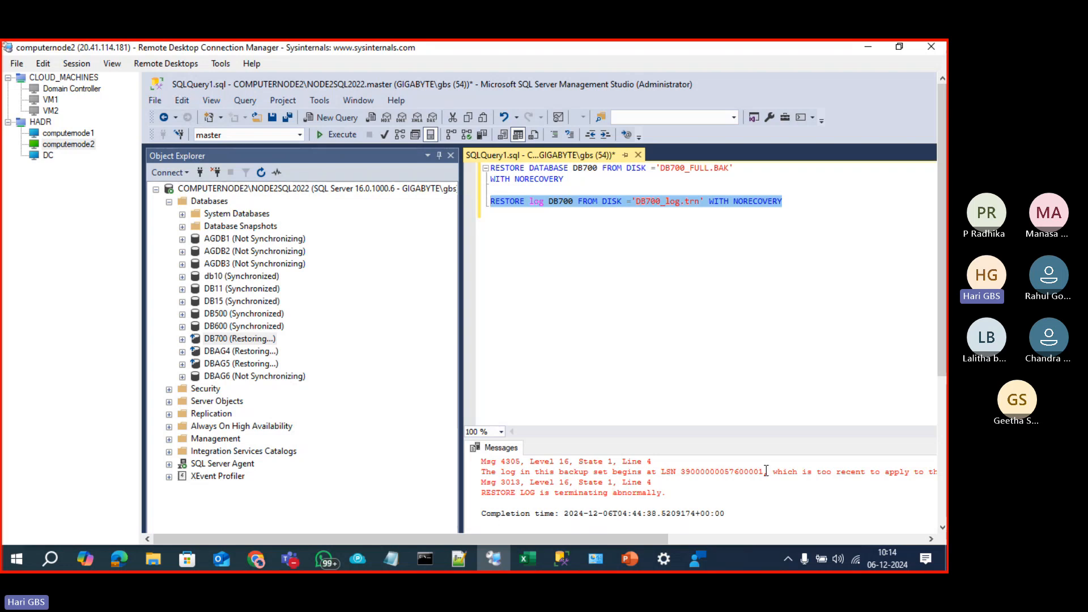
Step: Deselect the failed RESTORE log DB700 statement and switch to the computernode1 session
click(822, 297)
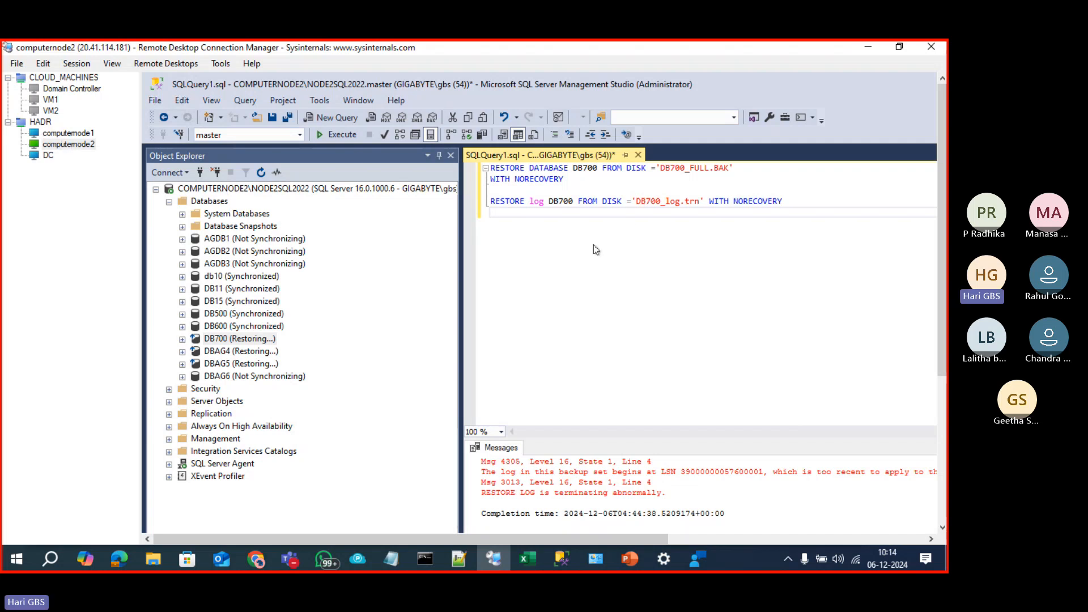
click(51, 134)
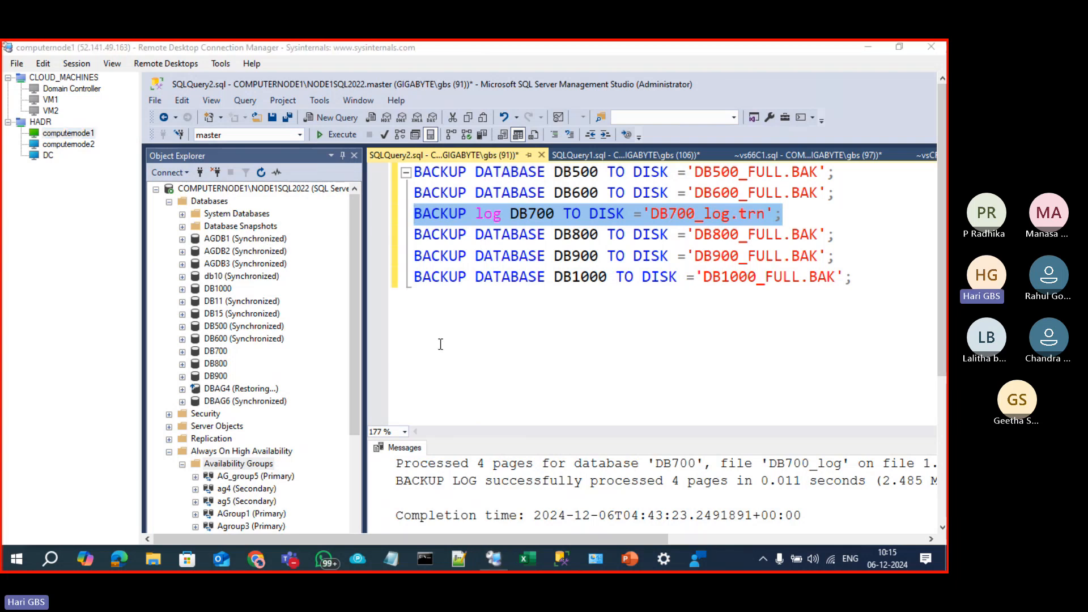
Step: Set the display to Second screen only and open This PC in File Explorer
key(super+p)
click(817, 337)
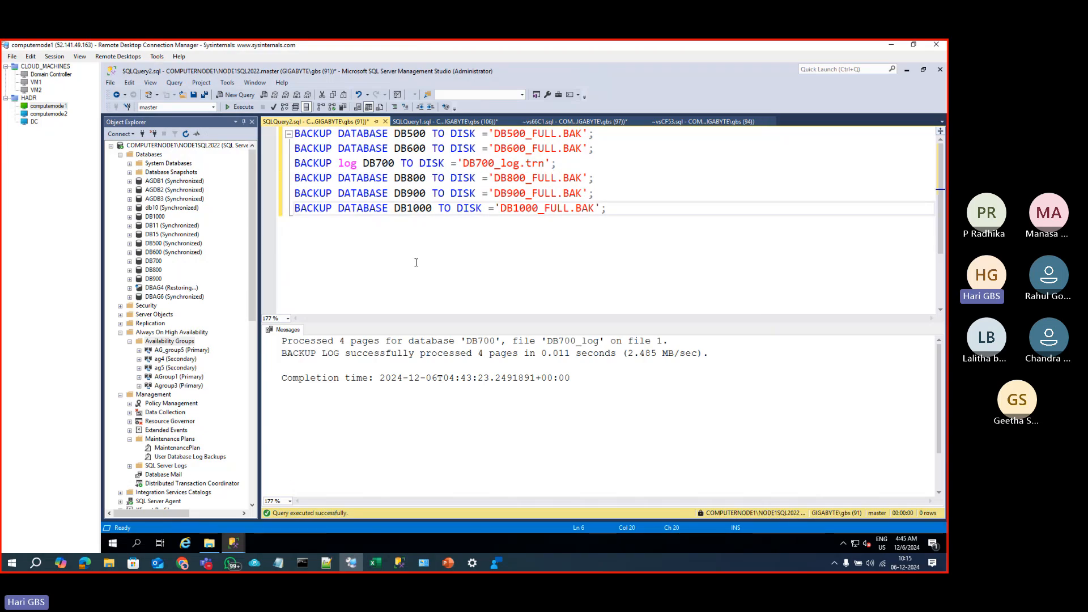
click(210, 544)
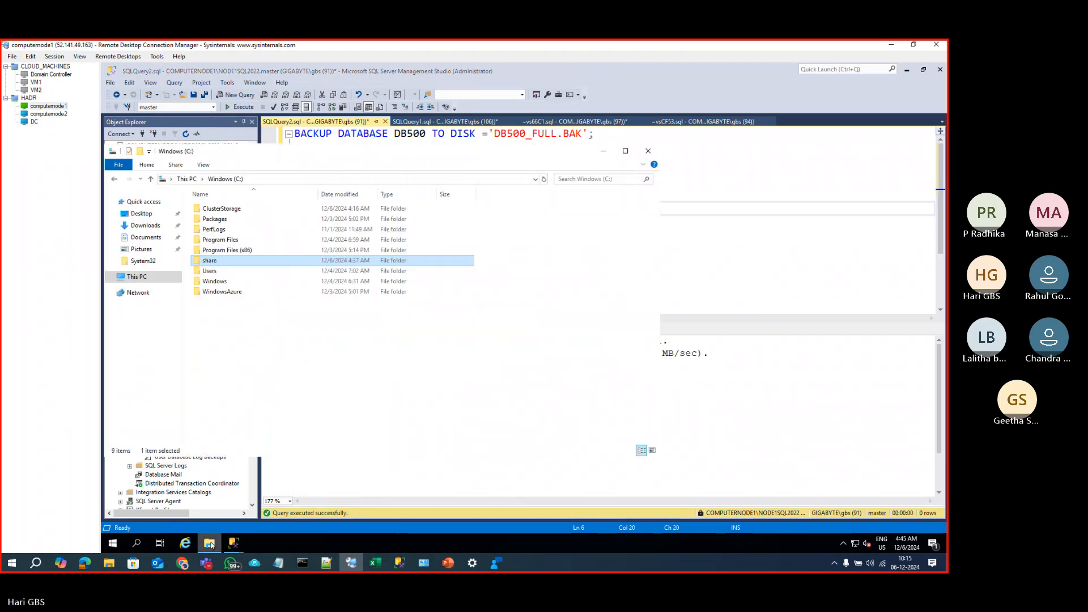
click(136, 277)
Step: Refresh This PC, minimize File Explorer, and bring up the ~vsCF53.sql backup-history query
right_click(289, 350)
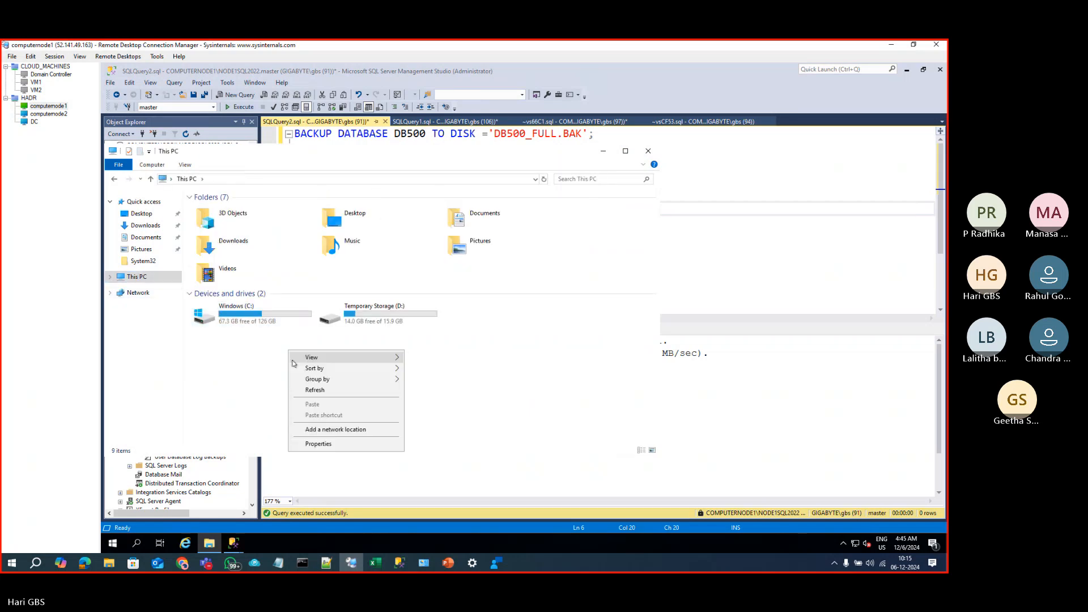
click(306, 390)
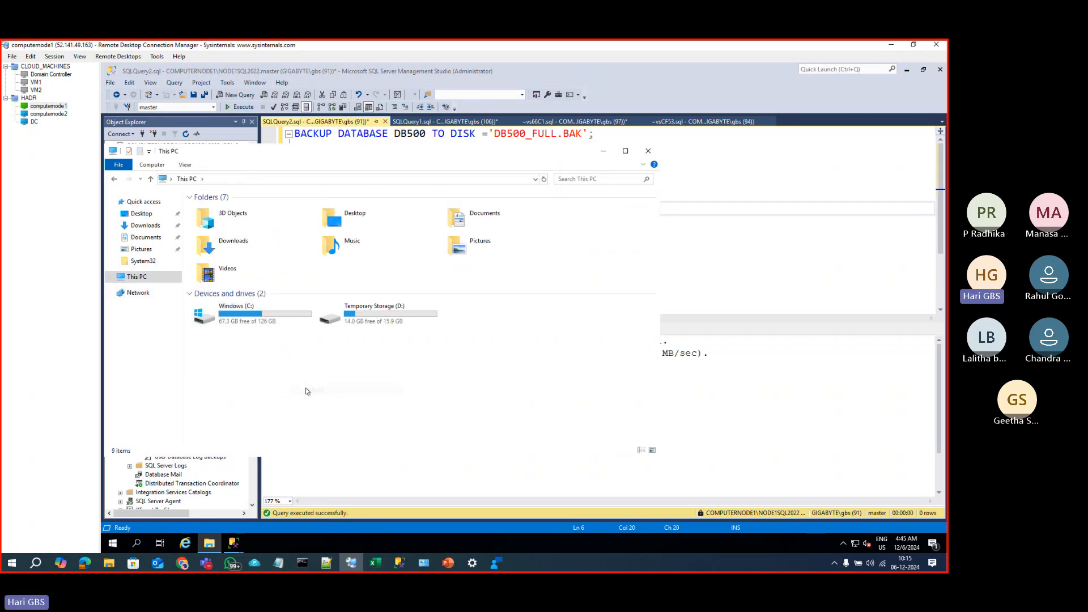
click(603, 153)
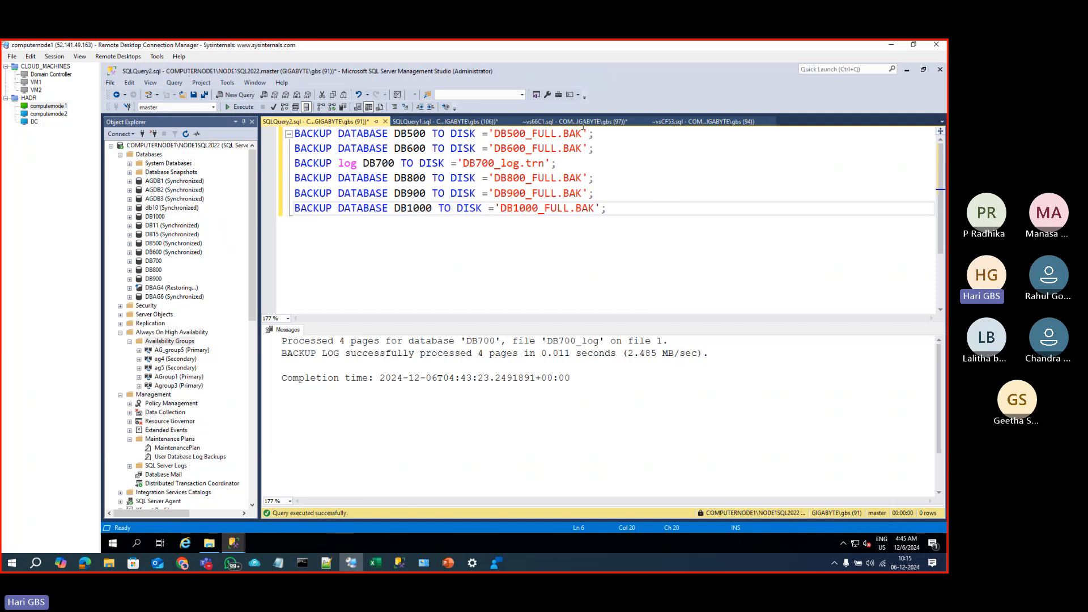
click(582, 121)
Step: Copy the backupset/backupmediafamily query into the BACKUP script document and run it
click(674, 122)
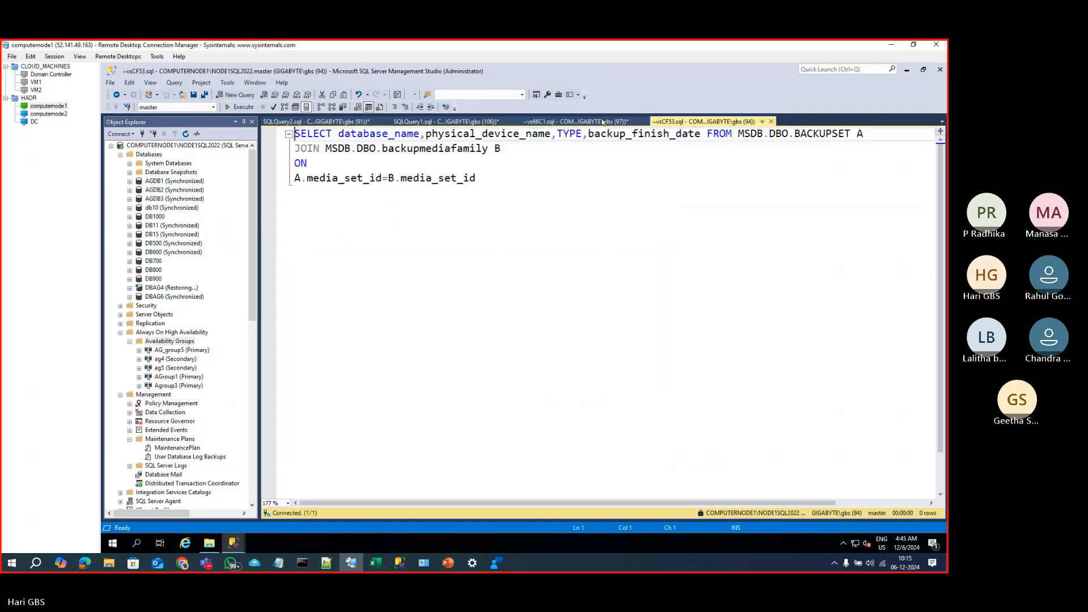
click(576, 194)
shift+click(276, 130)
key(ctrl+c)
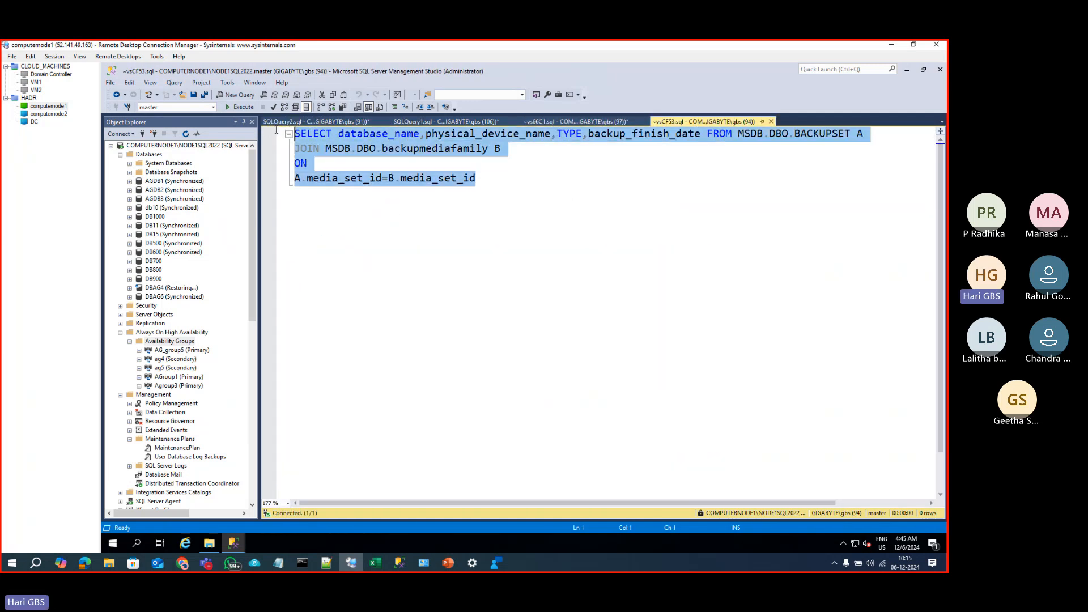
click(335, 124)
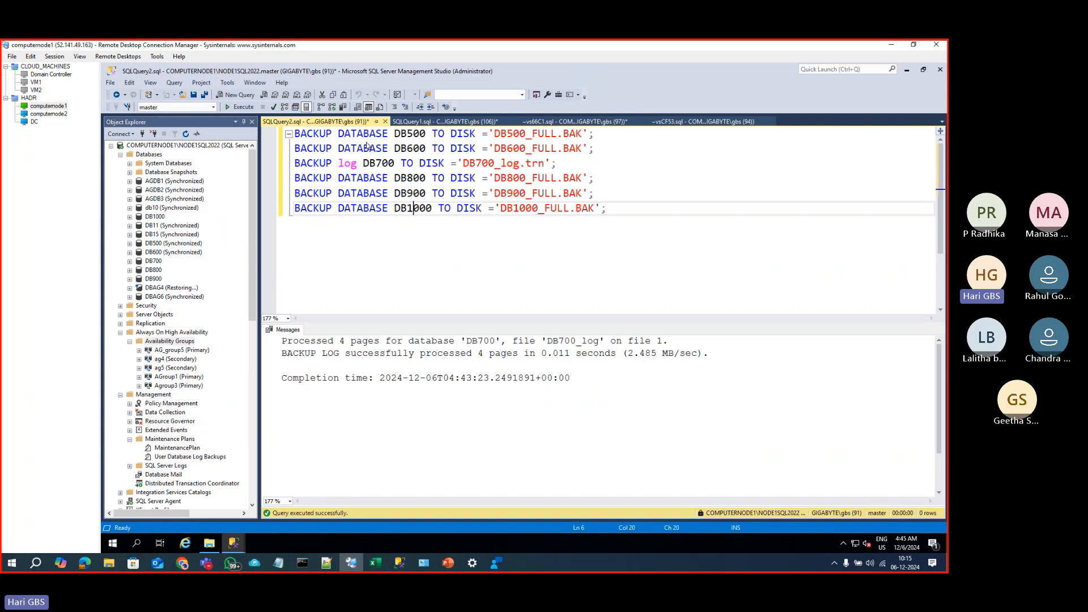
click(641, 224)
key(Return)
key(Return)
key(Return)
key(ctrl+v)
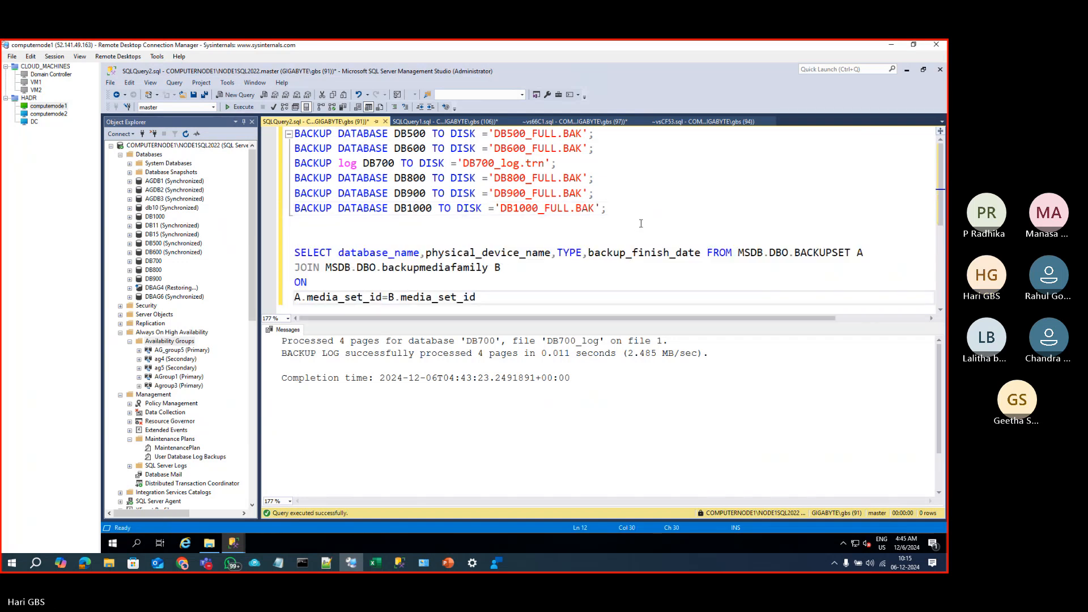
key(ctrl+r)
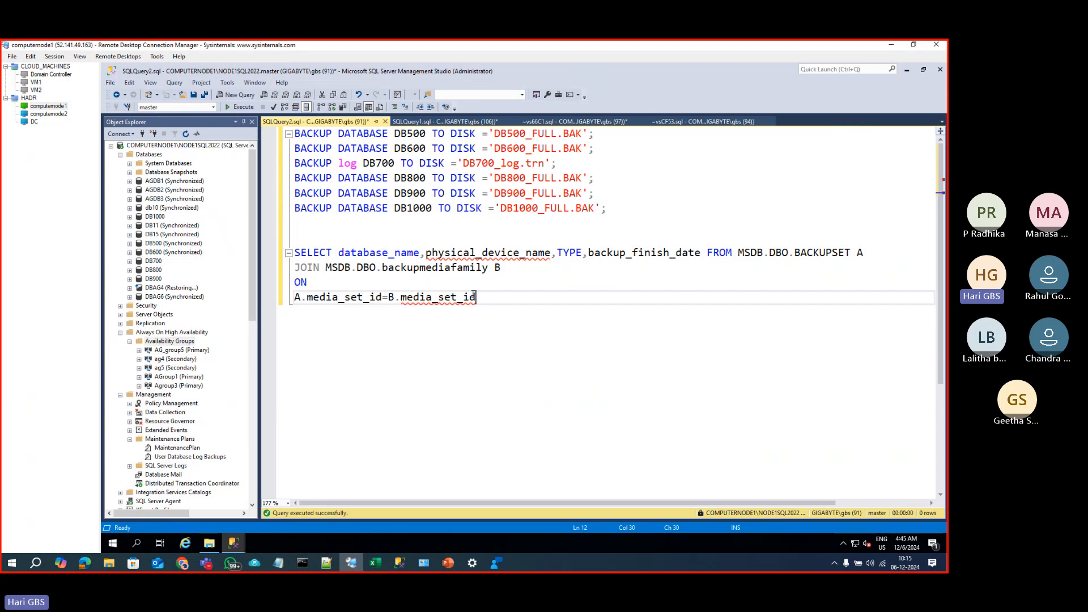
drag(476, 297, 294, 253)
key(F5)
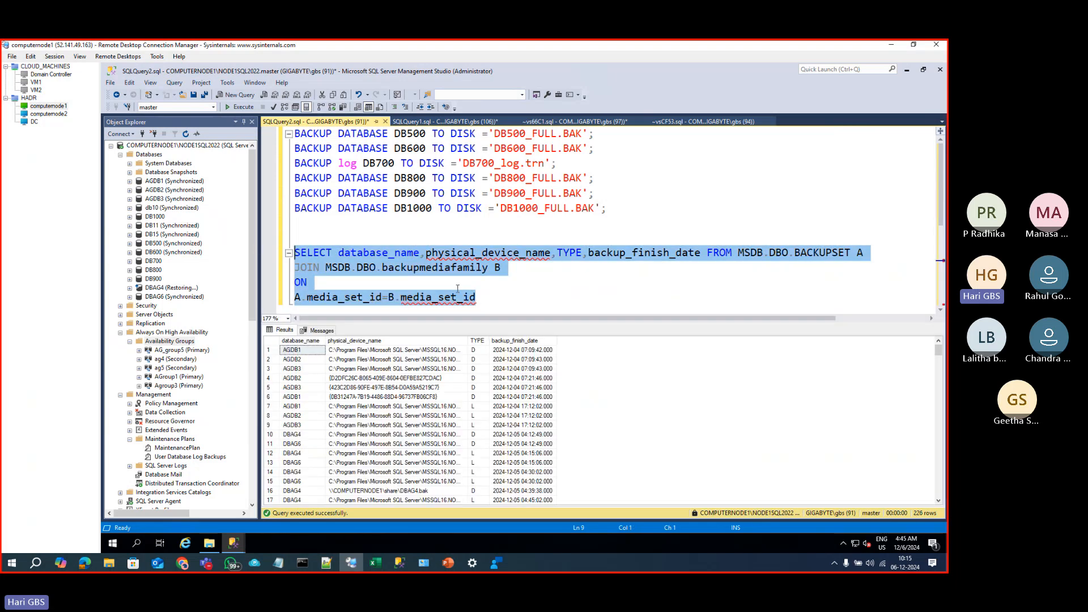
Step: Add WHERE database_name='DB700' and rerun, returning one full and two log backups
click(500, 296)
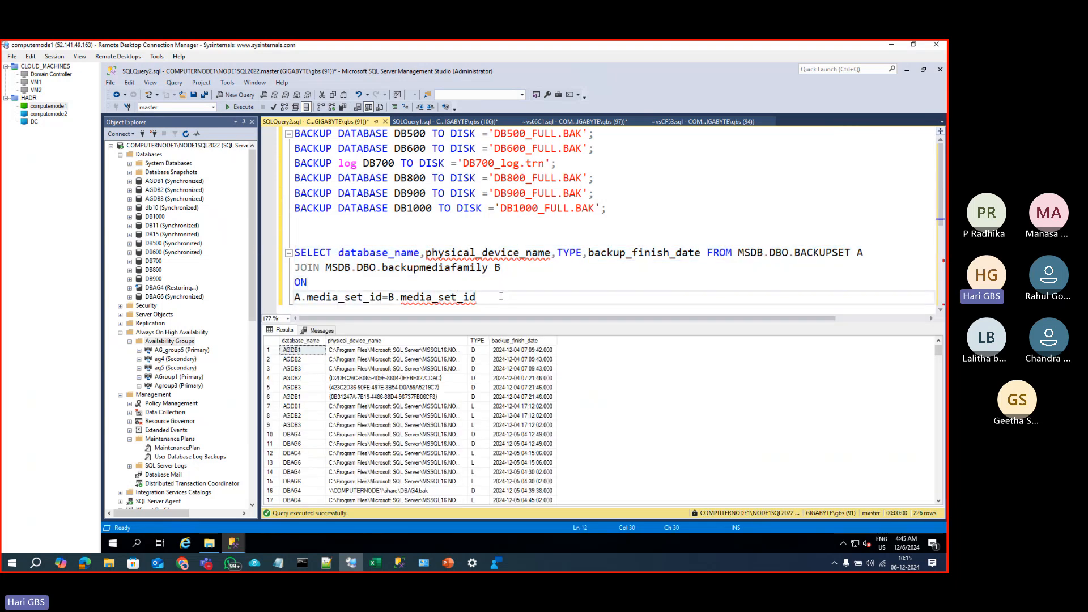
key(Return)
text(WHERE DAT)
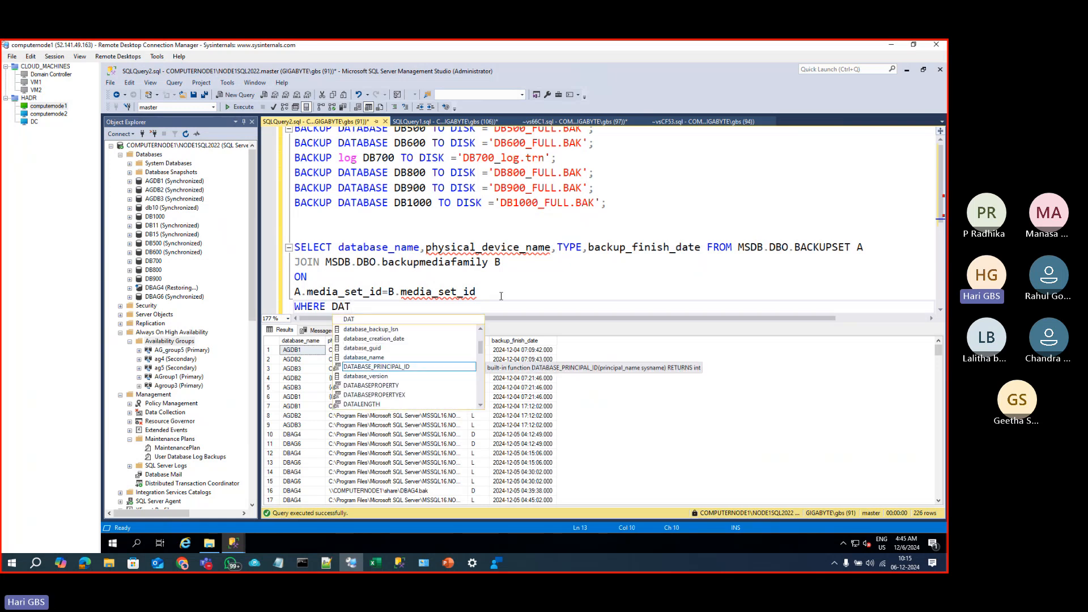
key(Up)
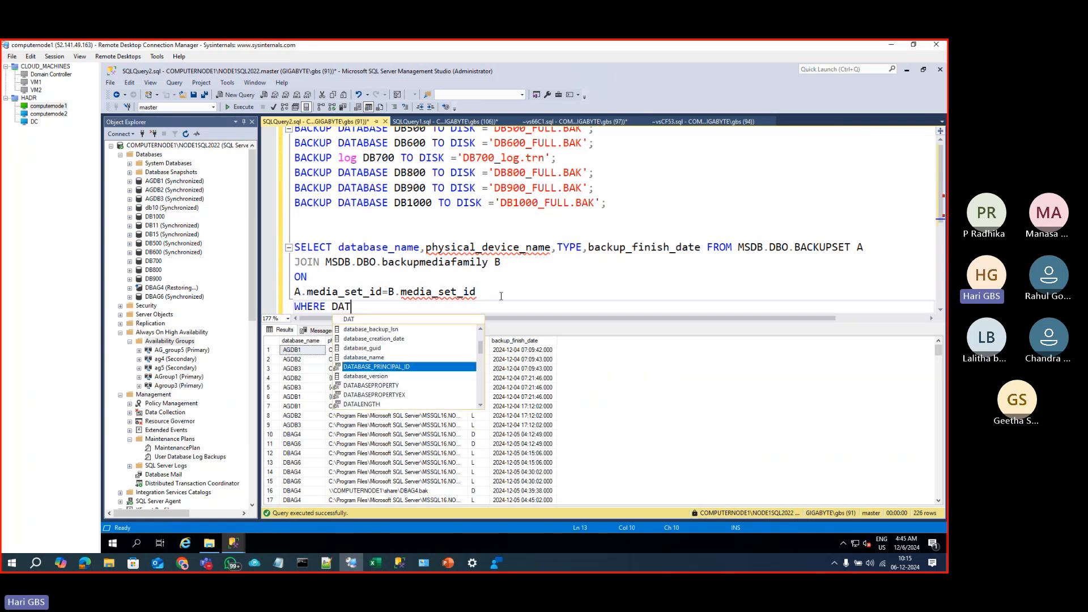
key(Tab)
text(='')
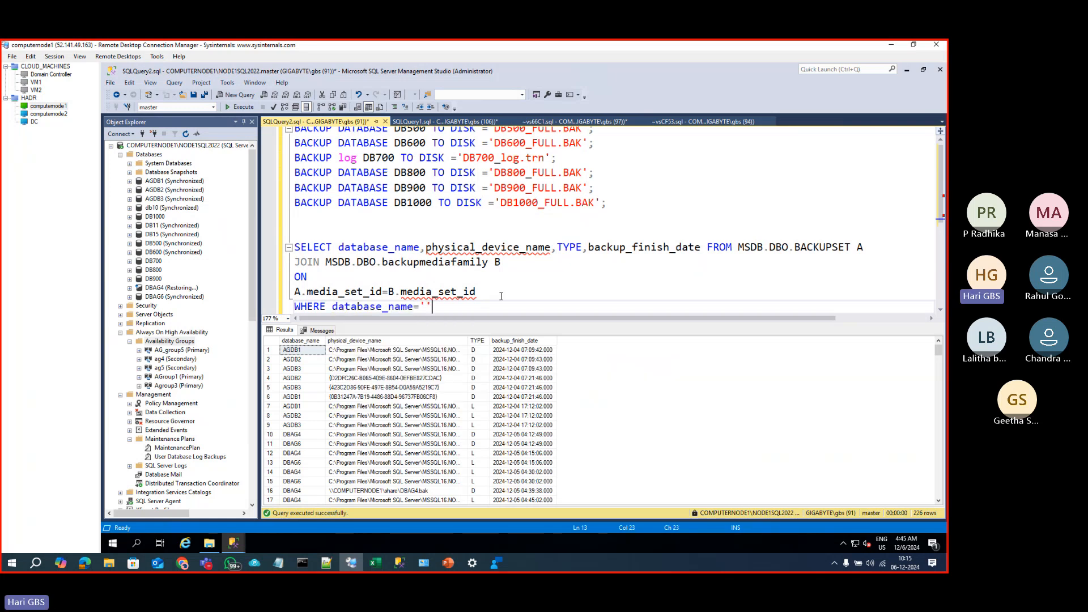
text(DB700)
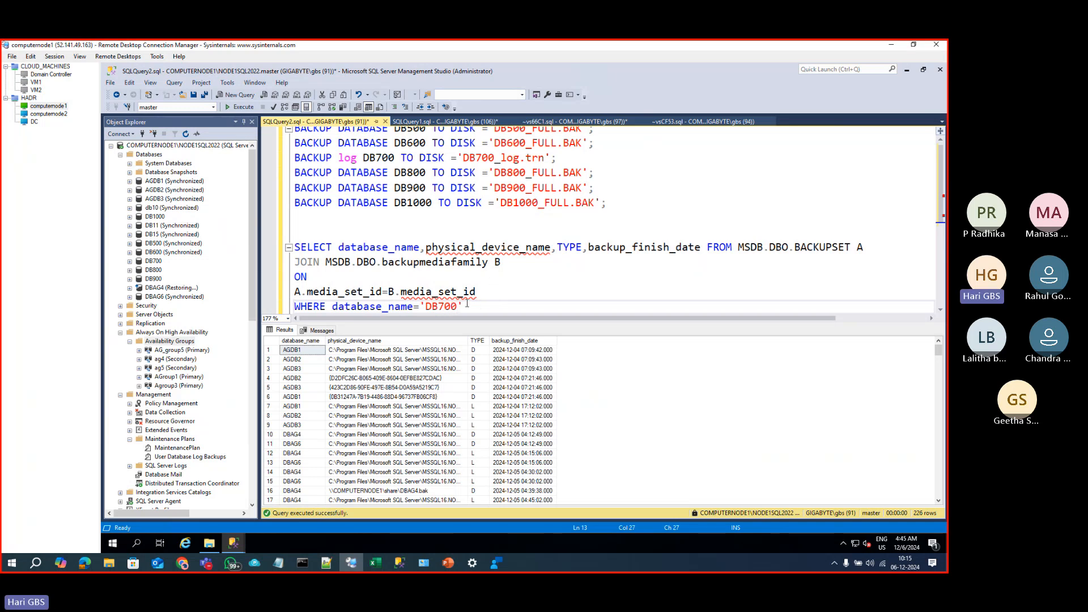
drag(467, 303, 290, 253)
key(F5)
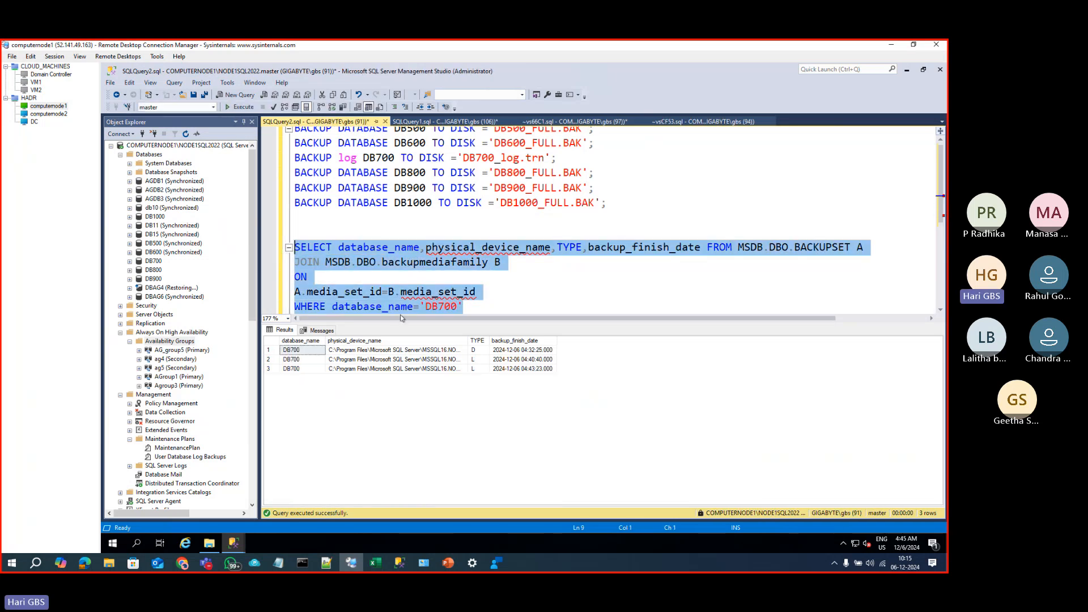
Step: Widen physical_device_name and try pasting row 2's path with its header into Run, then cancel
click(443, 361)
drag(468, 342, 726, 342)
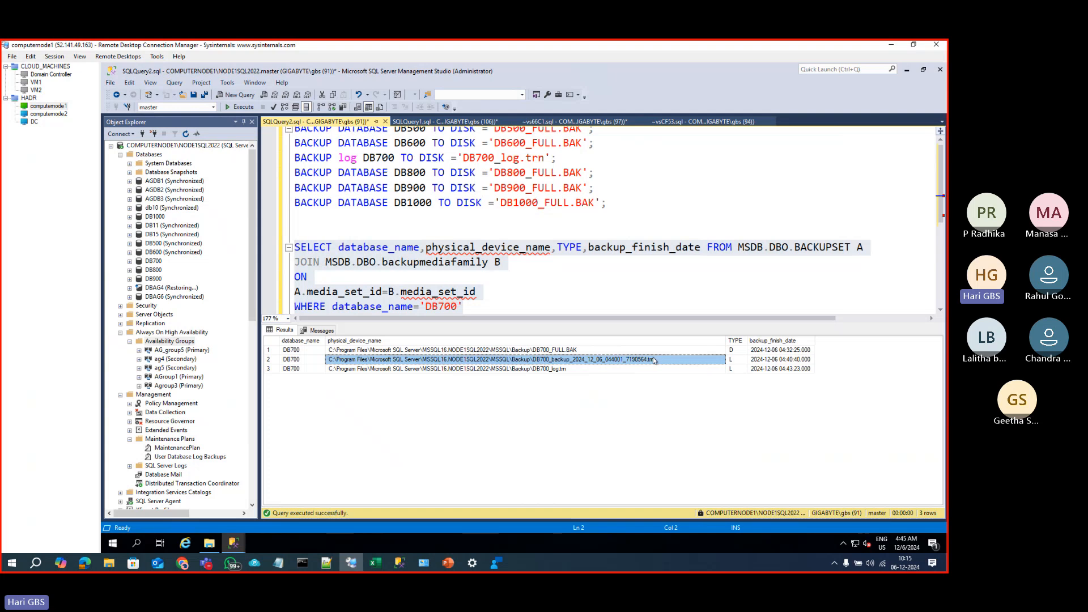
right_click(654, 361)
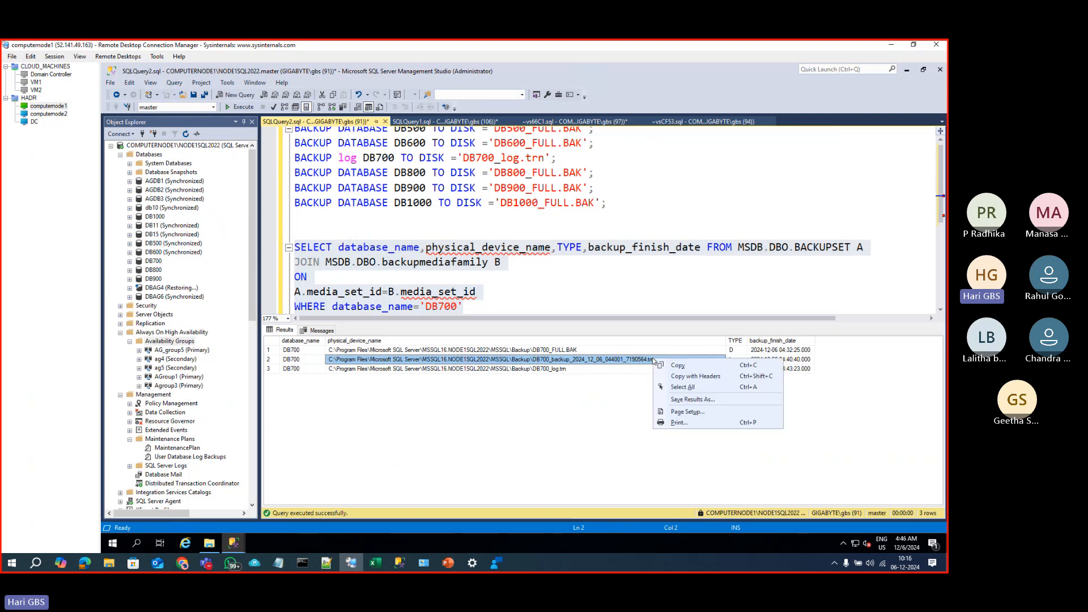
click(675, 379)
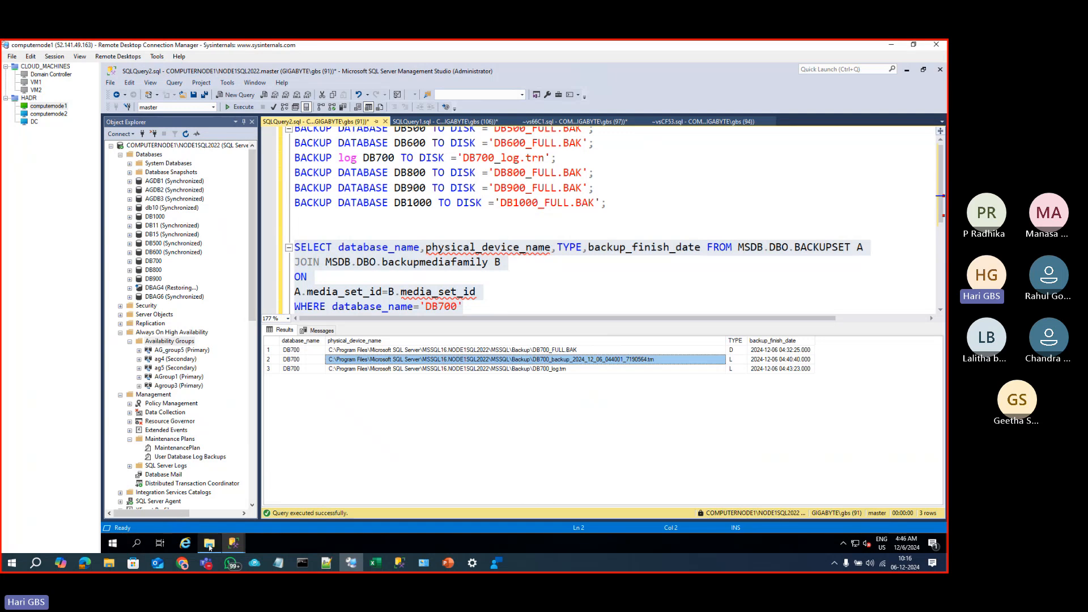
right_click(112, 544)
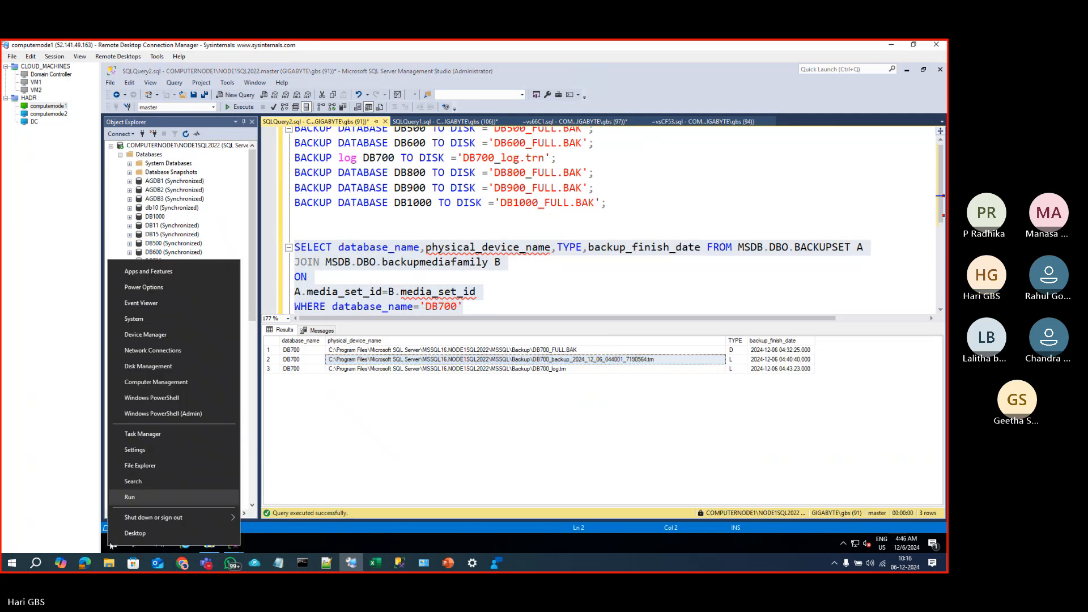
click(130, 498)
key(ctrl+v)
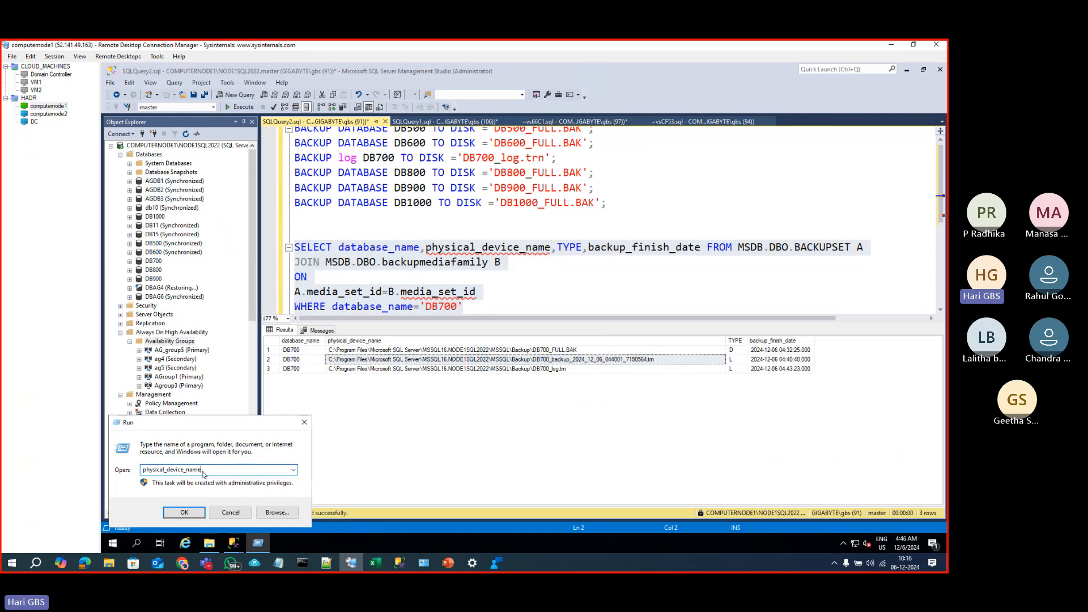
drag(213, 471, 140, 472)
key(Escape)
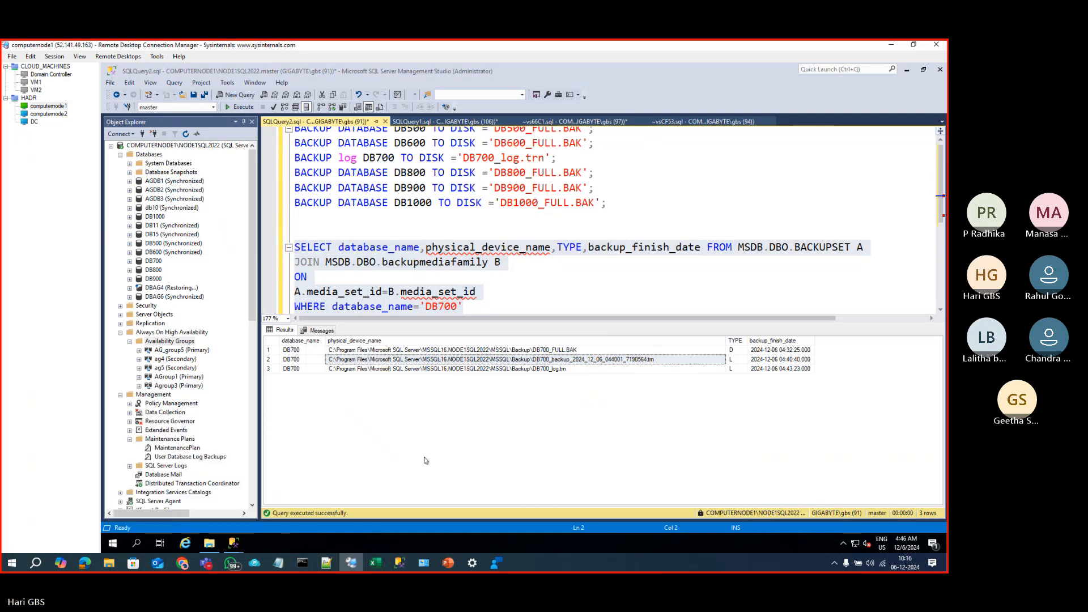
Step: Copy only row 2's .trn path into Run, trim it to MSSQL\Backup, and open that folder
right_click(111, 545)
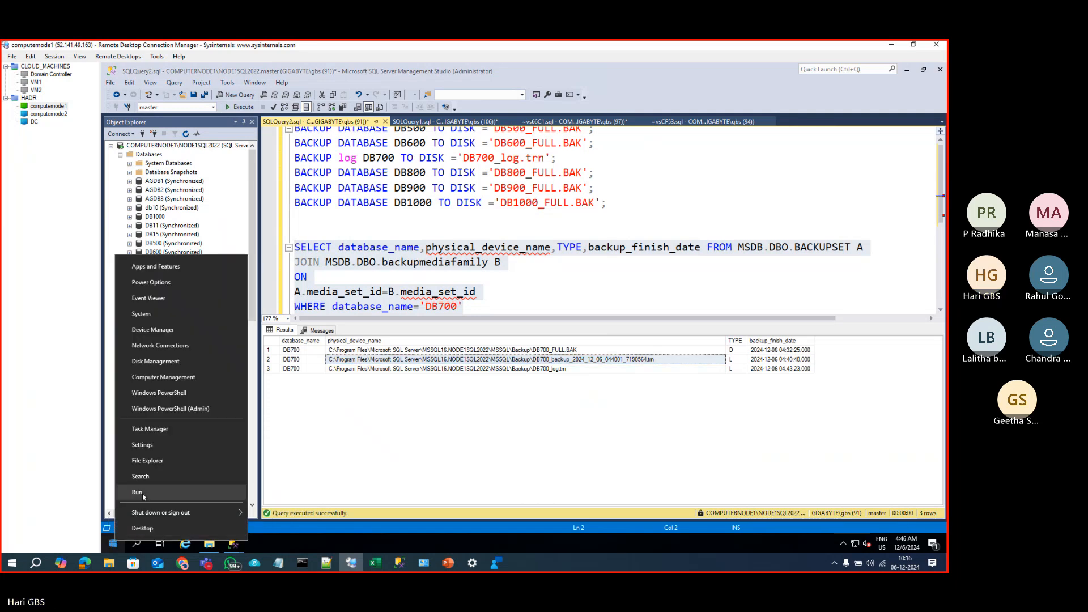
click(136, 492)
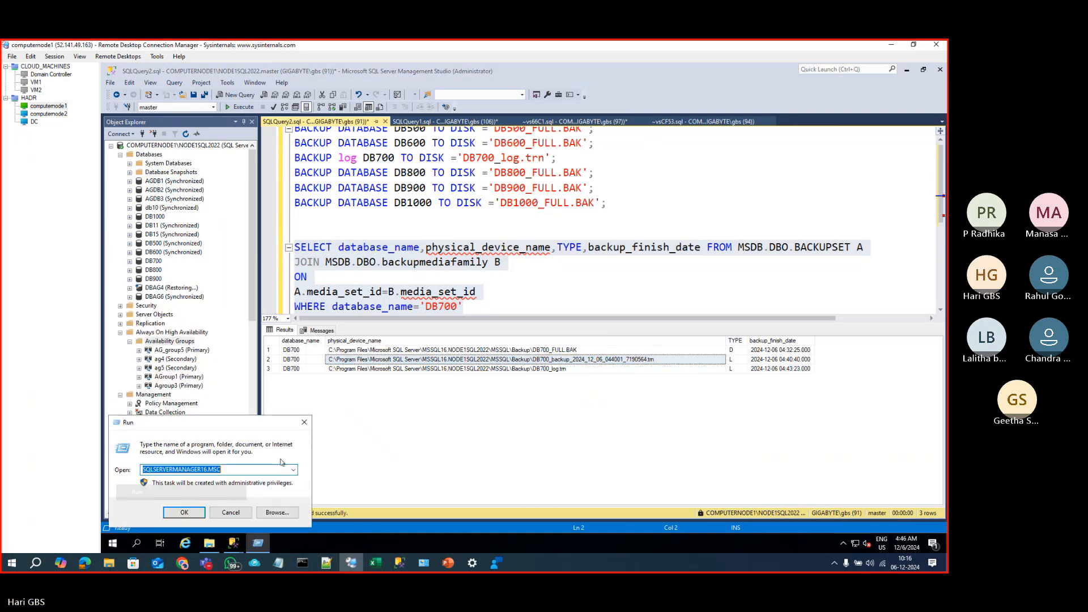
click(603, 363)
right_click(604, 362)
click(623, 368)
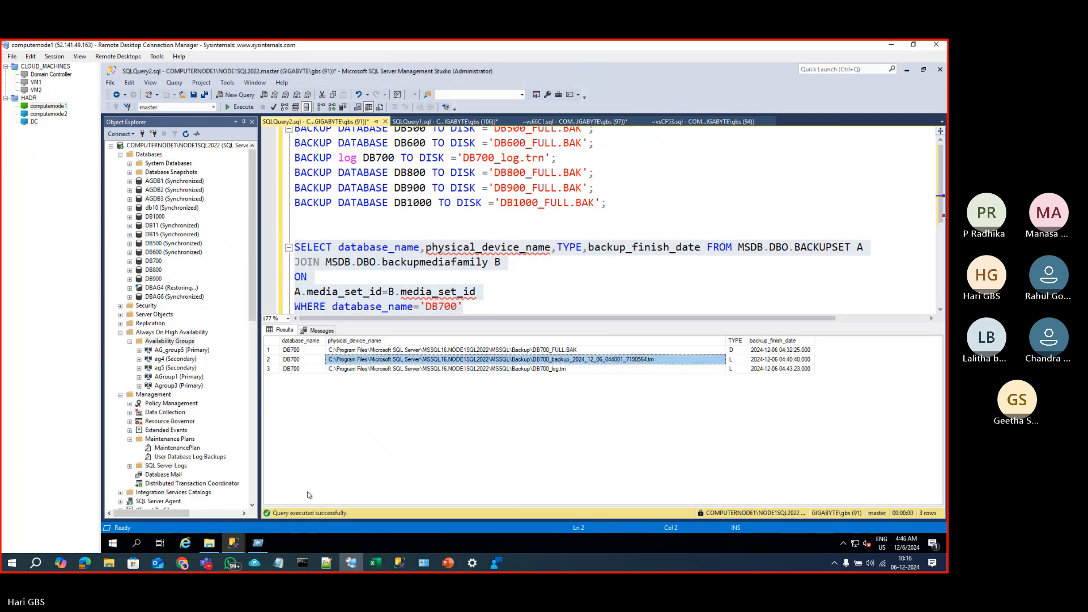
right_click(124, 540)
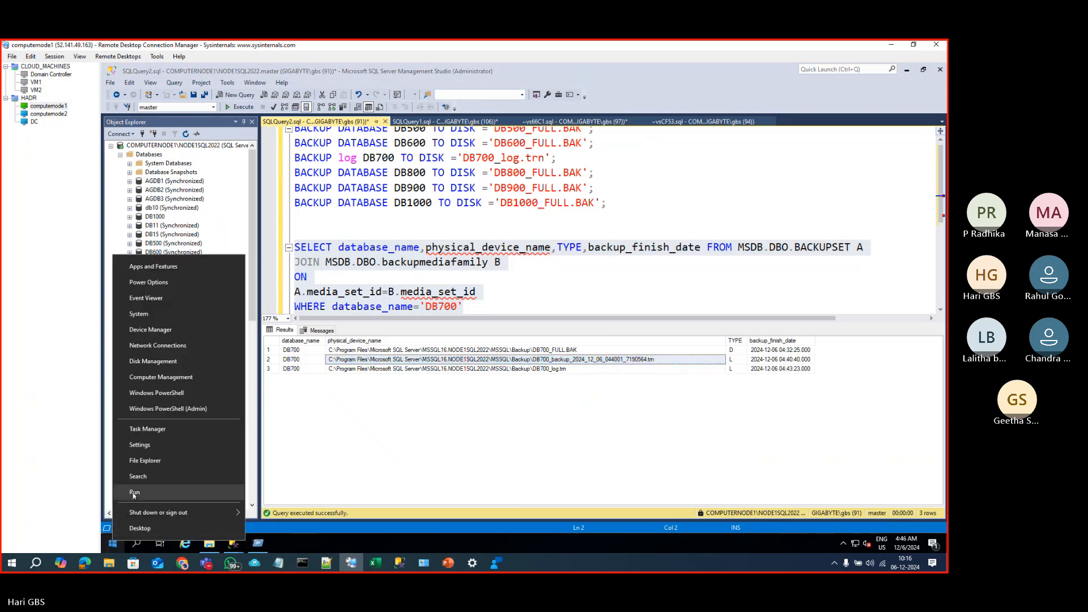
click(137, 492)
text(C:\Program Files\Microsoft SQL Server\MSSQL16.NODE1SQL2022\MSSQL\Backup\DB700_backup_2024_12_06_044001_7190564.trn)
key(BackSpace)
key(BackSpace)
key(BackSpace)
key(BackSpace)
key(BackSpace)
key(BackSpace)
key(BackSpace)
key(BackSpace)
key(BackSpace)
key(BackSpace)
key(BackSpace)
key(BackSpace)
key(BackSpace)
key(BackSpace)
key(BackSpace)
key(BackSpace)
key(BackSpace)
key(BackSpace)
key(BackSpace)
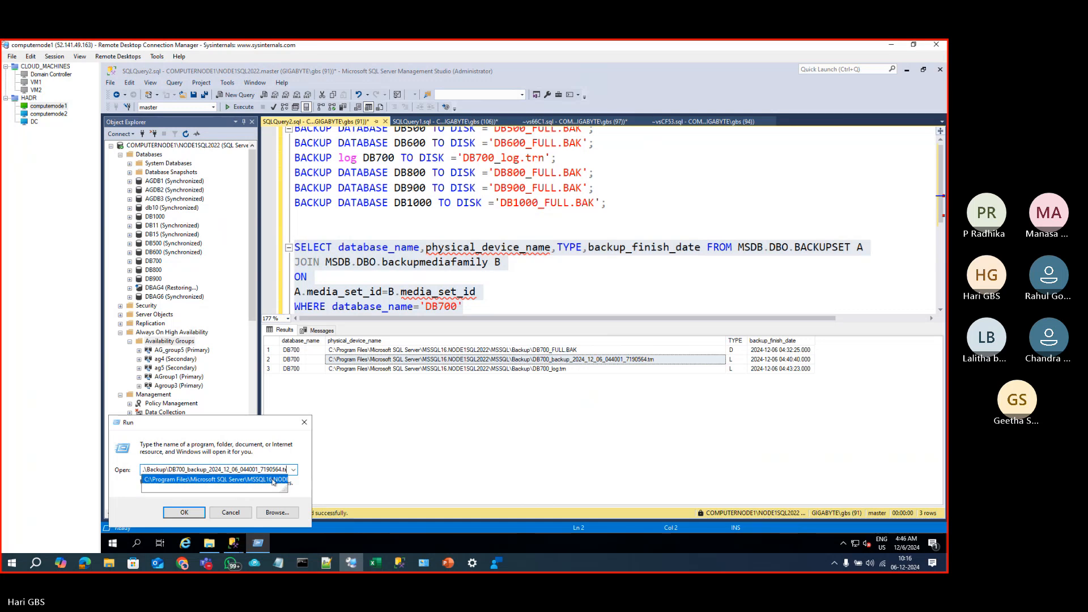
key(BackSpace)
key(BackSpace)
key(BackSpace)
key(BackSpace)
key(BackSpace)
key(BackSpace)
key(BackSpace)
key(BackSpace)
key(BackSpace)
key(BackSpace)
key(BackSpace)
key(BackSpace)
key(BackSpace)
key(BackSpace)
key(BackSpace)
key(BackSpace)
key(BackSpace)
key(BackSpace)
key(BackSpace)
key(BackSpace)
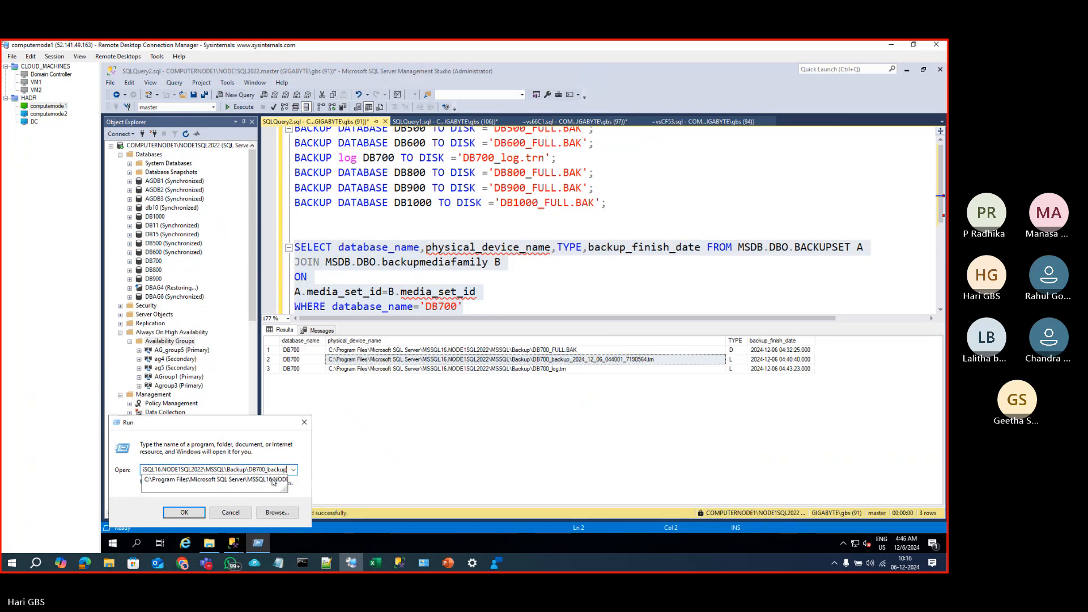
key(BackSpace)
key(BackSpace)
key(BackSpace)
key(BackSpace)
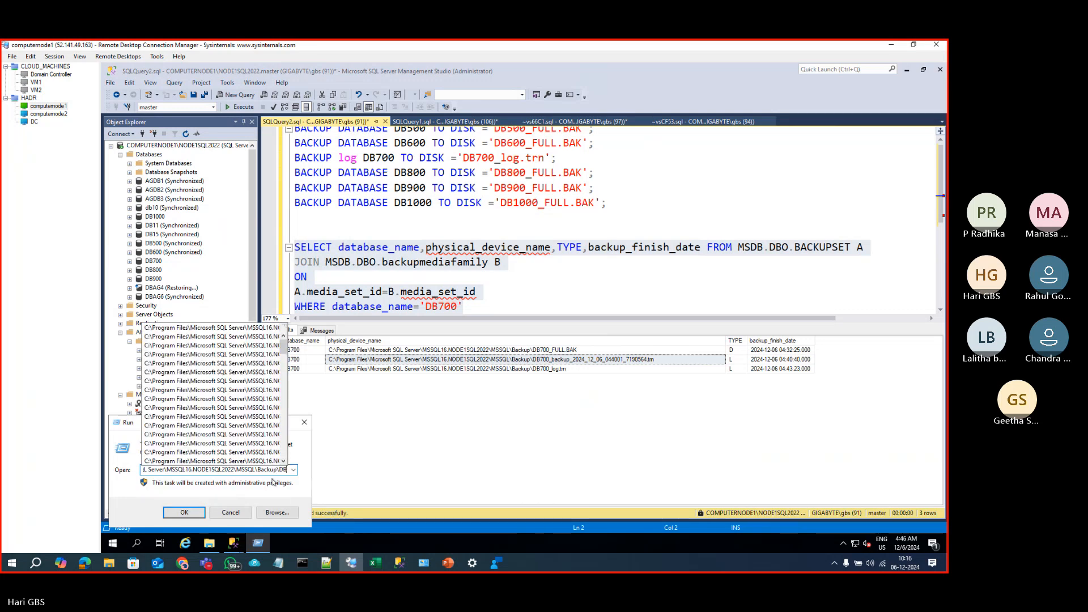
key(Return)
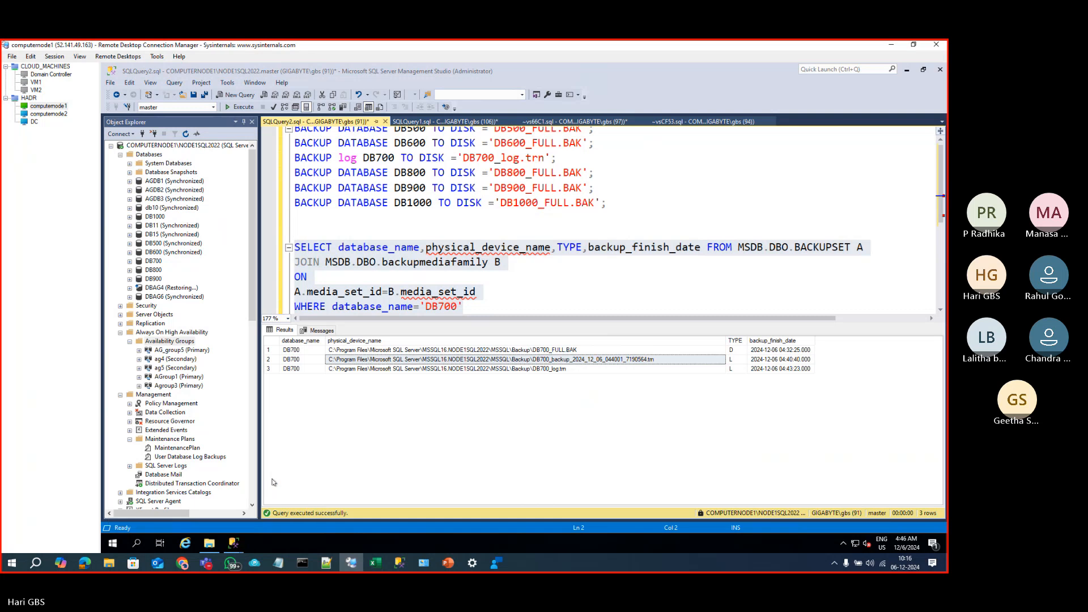
Step: Sort the Backup folder newest first and rearrange its columns and window
click(359, 205)
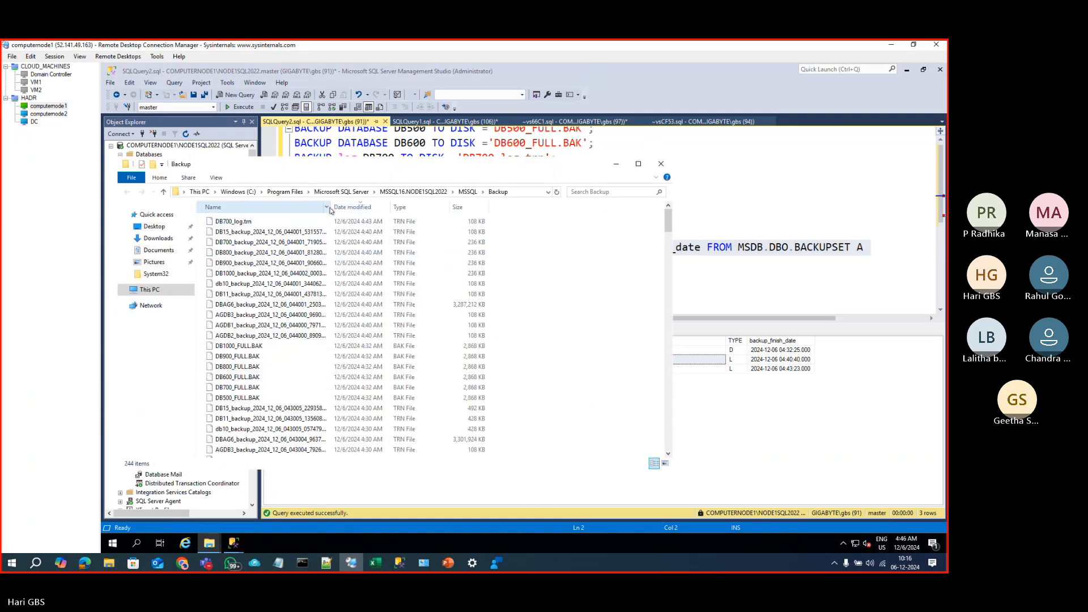
drag(325, 208, 342, 208)
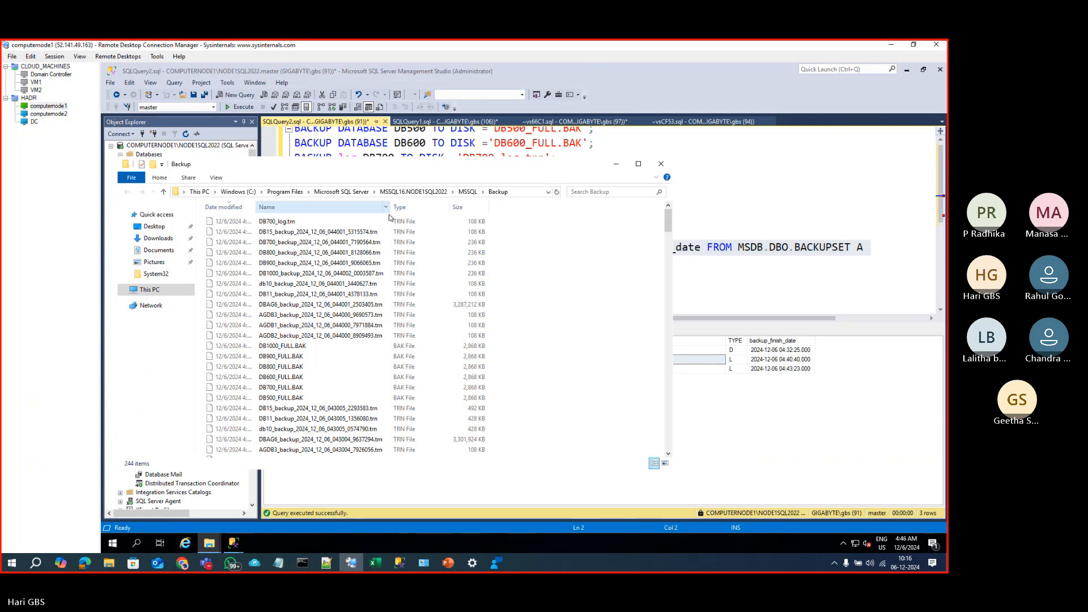
drag(499, 211, 584, 212)
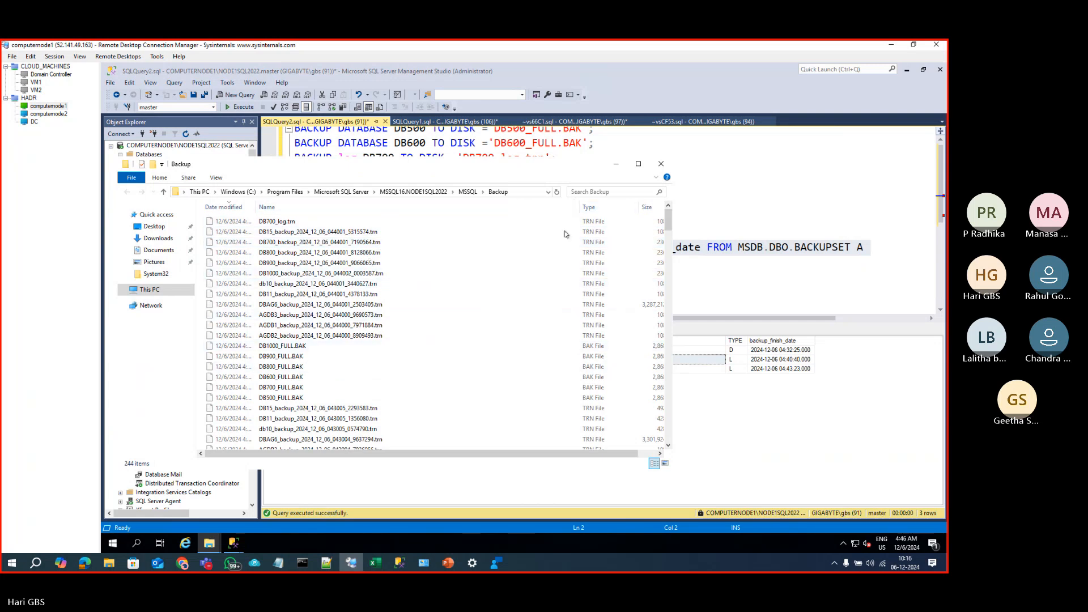
drag(454, 166, 416, 176)
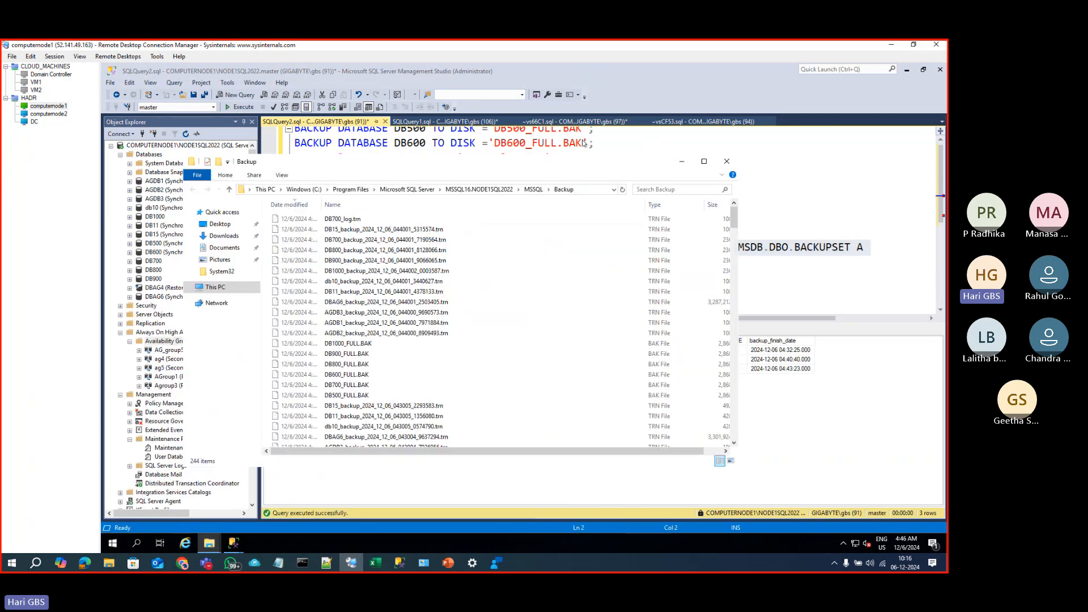
drag(585, 143, 581, 145)
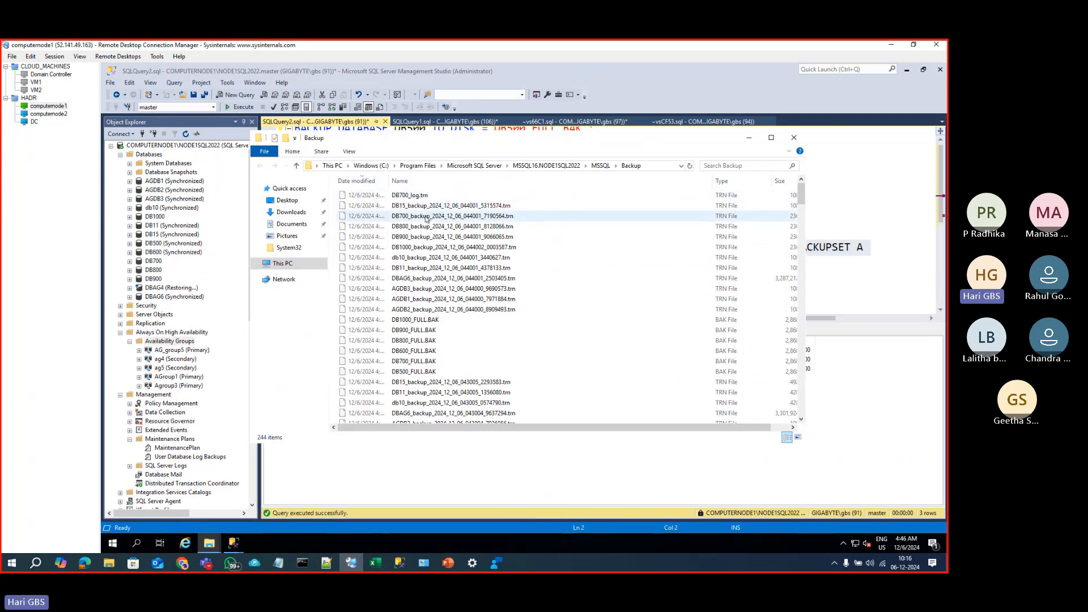
Step: Copy DB700_backup_2024_12_06_044001_7190564.trn and switch to the computernode2 session
click(448, 217)
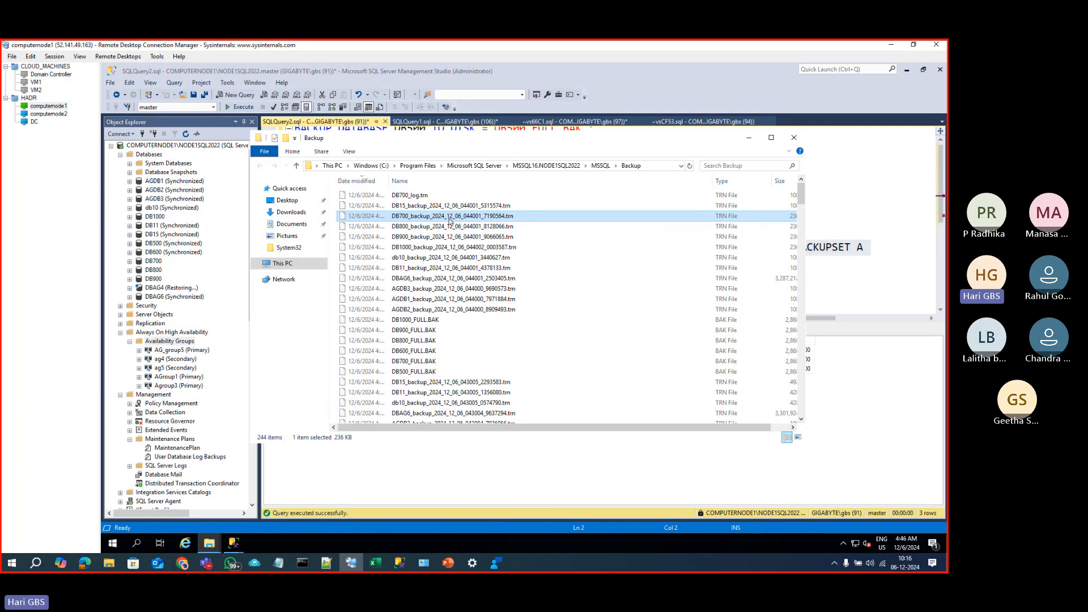
right_click(451, 220)
click(475, 289)
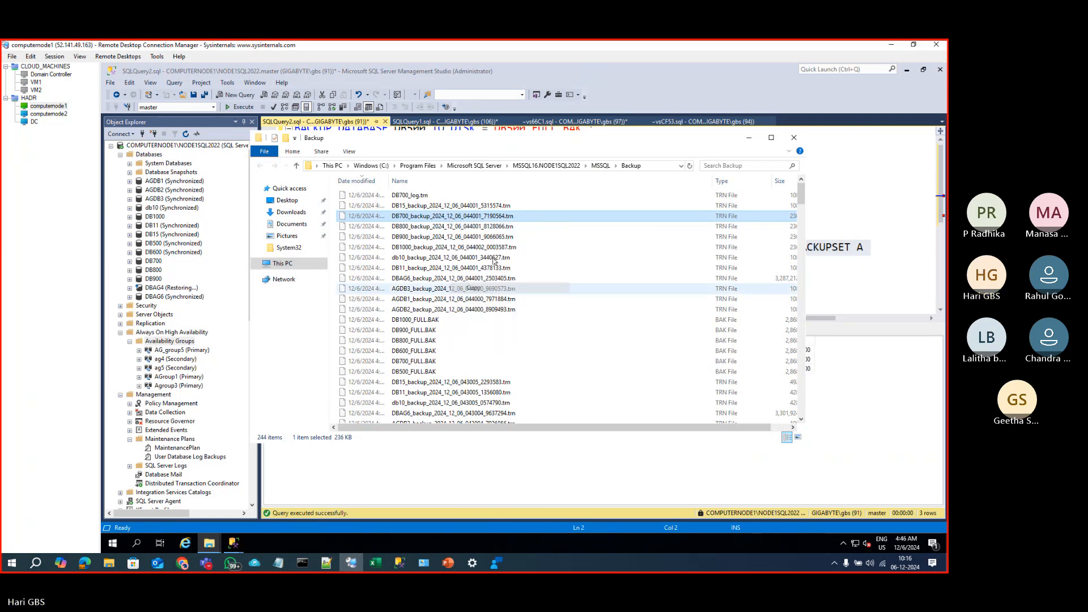
click(49, 114)
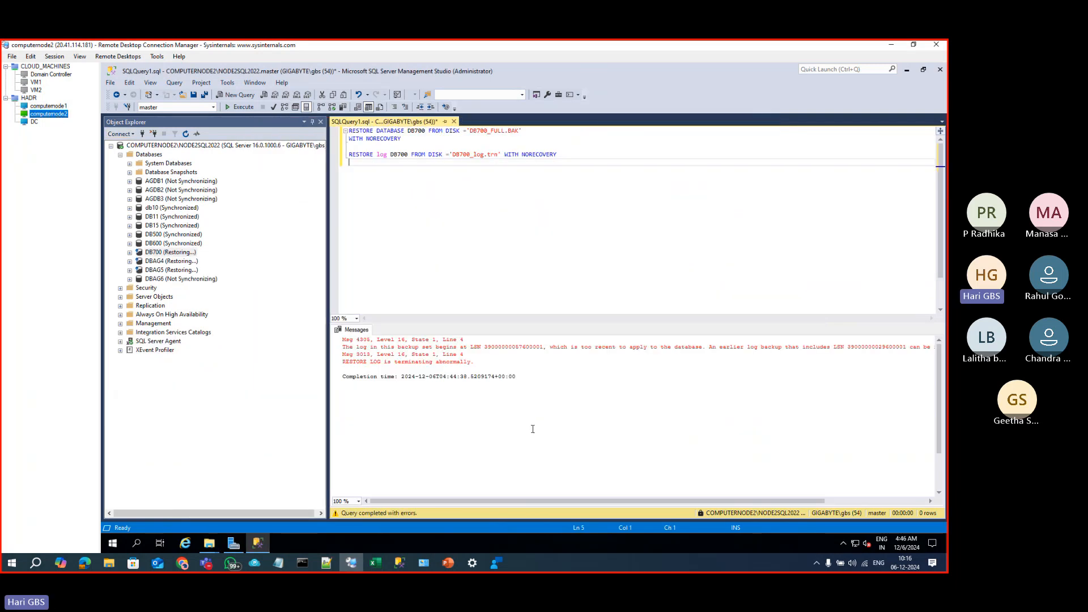
Step: Place the DB700 .trn log backup in computernode2's Backup folder, then go back to computernode1
mouse_move(209, 543)
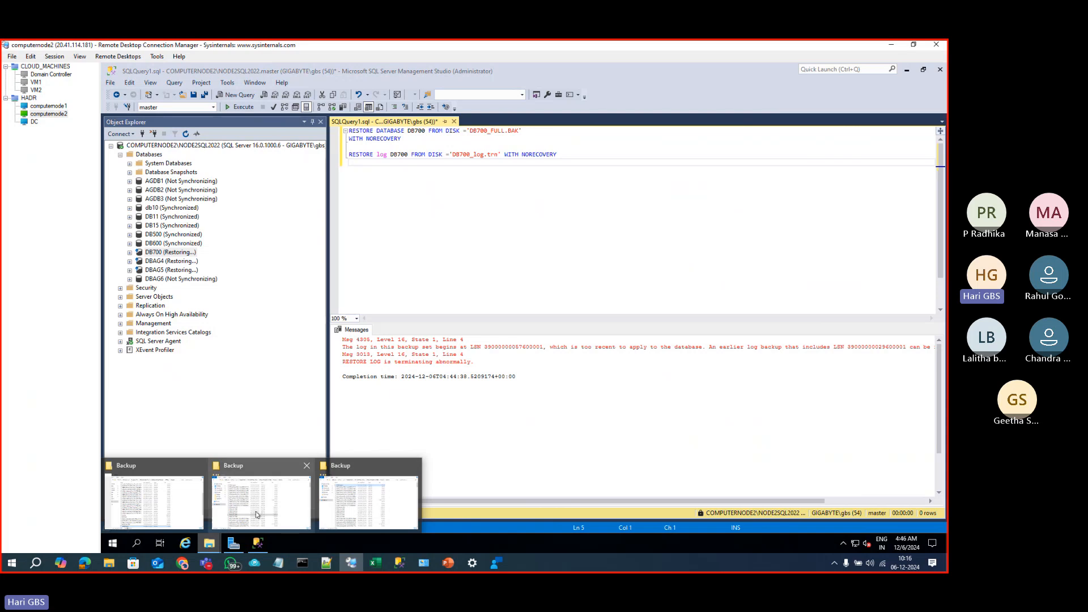
mouse_move(257, 515)
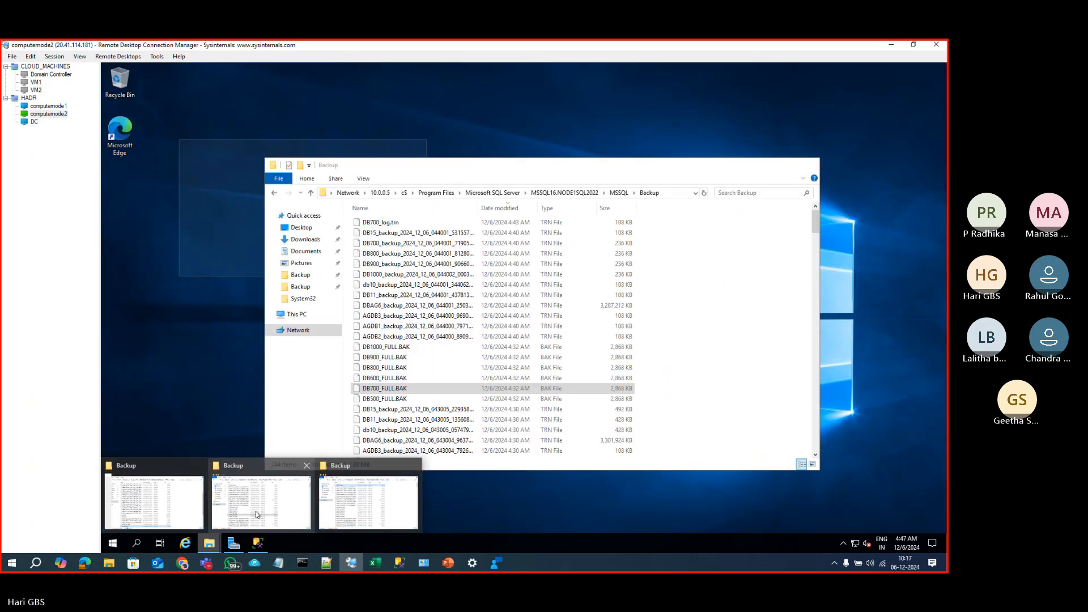
click(161, 514)
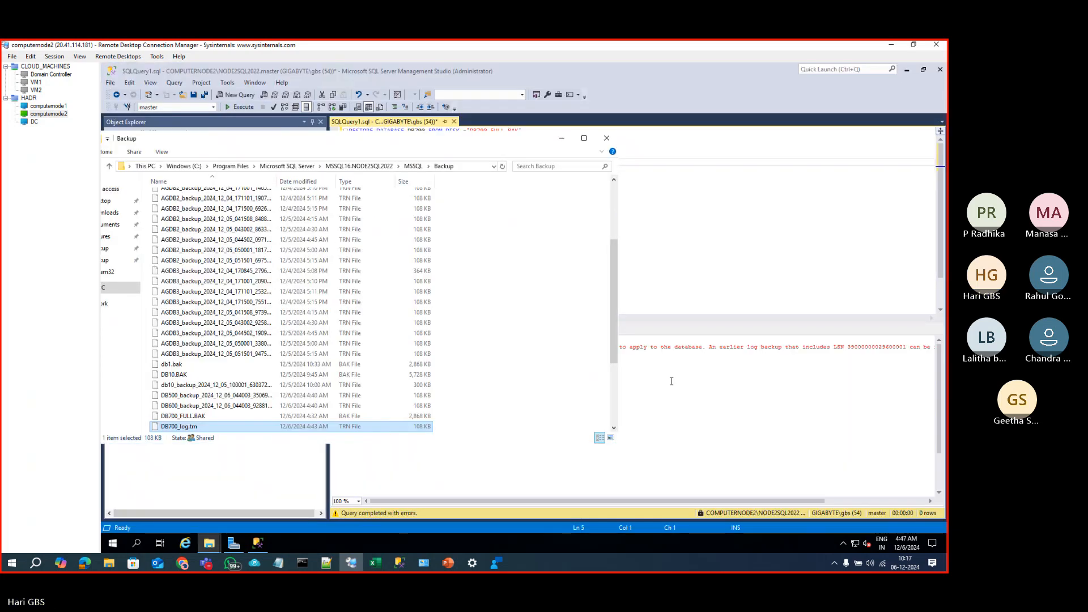
click(517, 402)
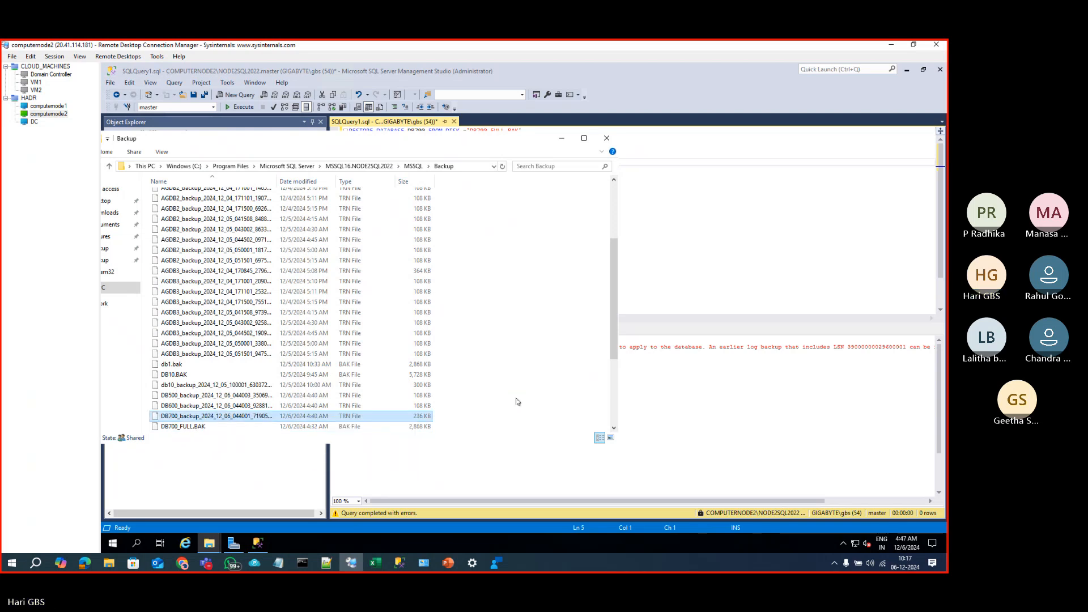
click(710, 222)
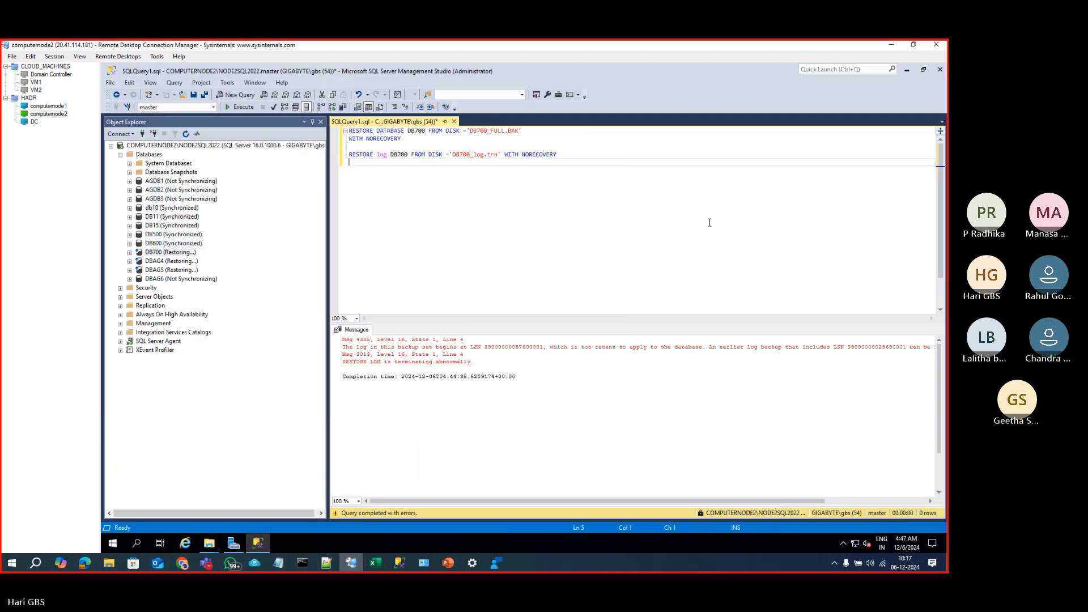
key(Return)
key(Return)
key(super+v)
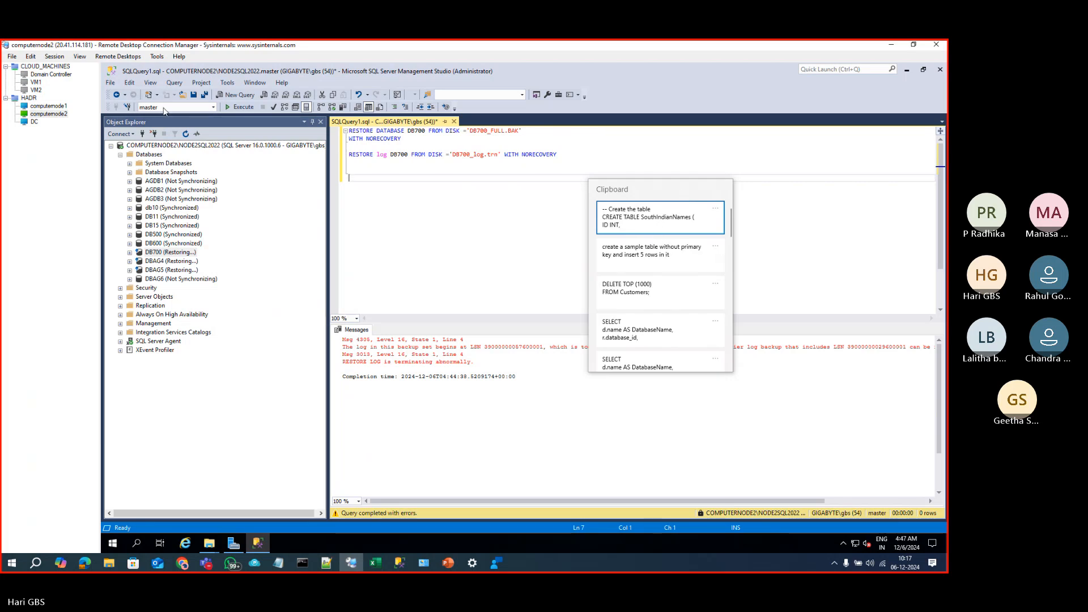
click(49, 106)
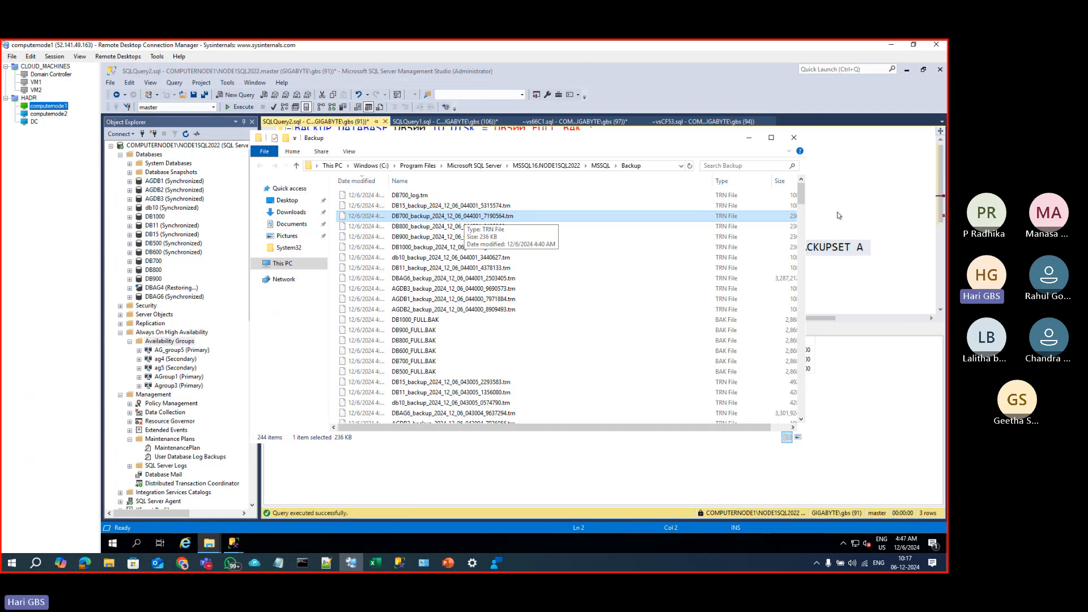
Step: Copy row 2's full physical_device_name path for the DB700 .trn backup and switch to computernode2
click(889, 219)
scroll(675, 270, down, 3)
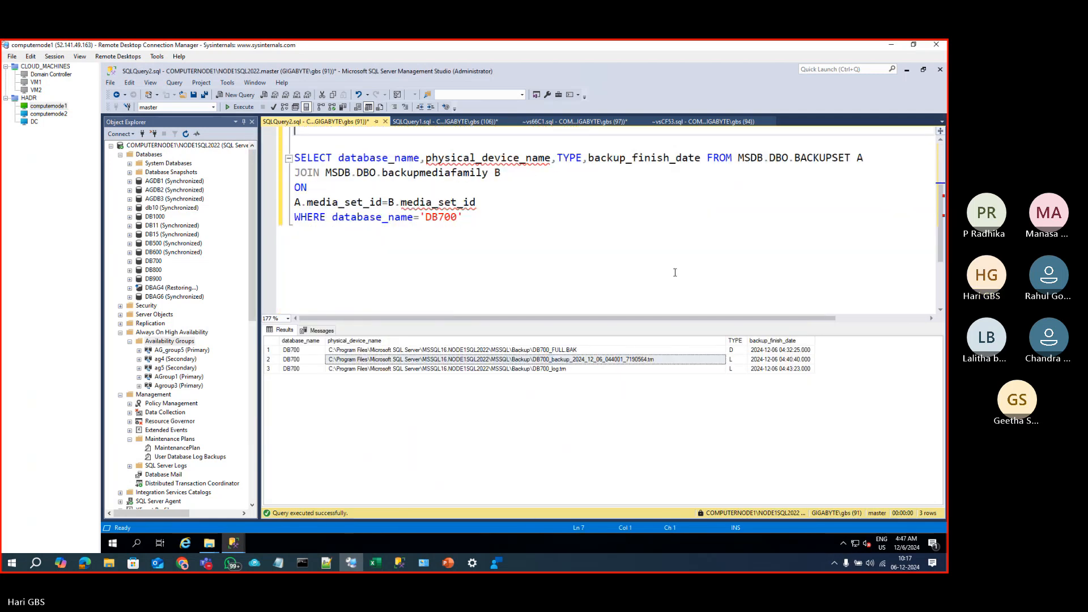
click(658, 261)
key(Return)
key(Return)
key(Return)
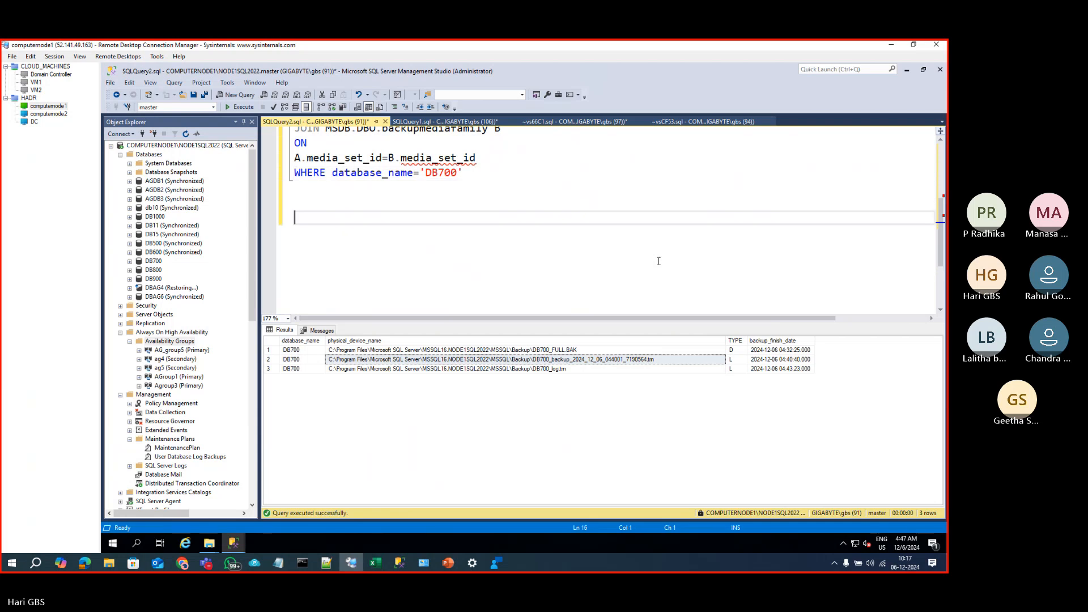
key(super+v)
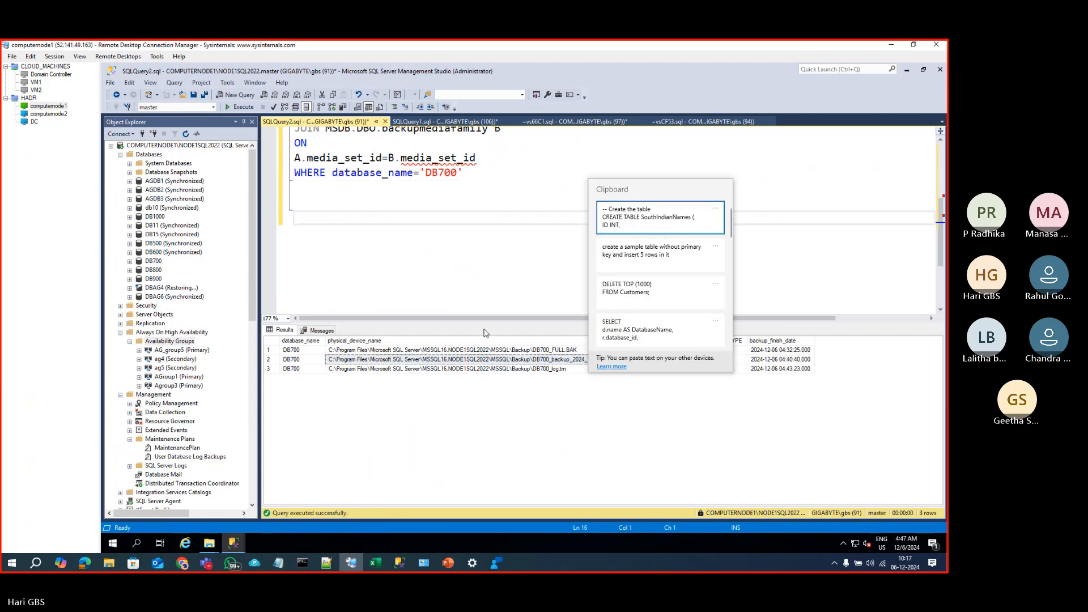
click(462, 361)
right_click(462, 361)
click(485, 365)
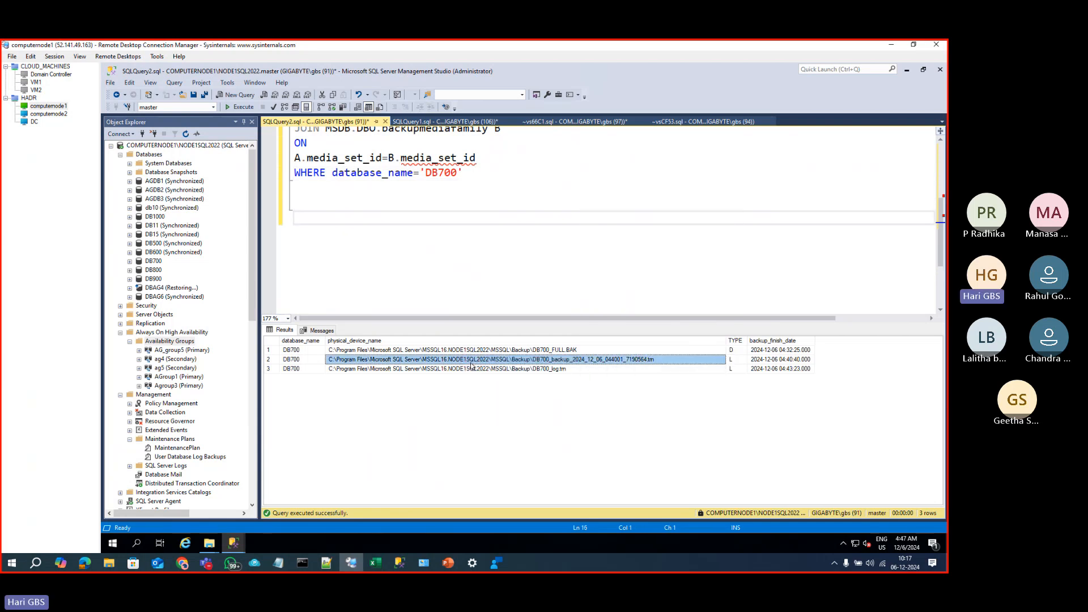
click(49, 114)
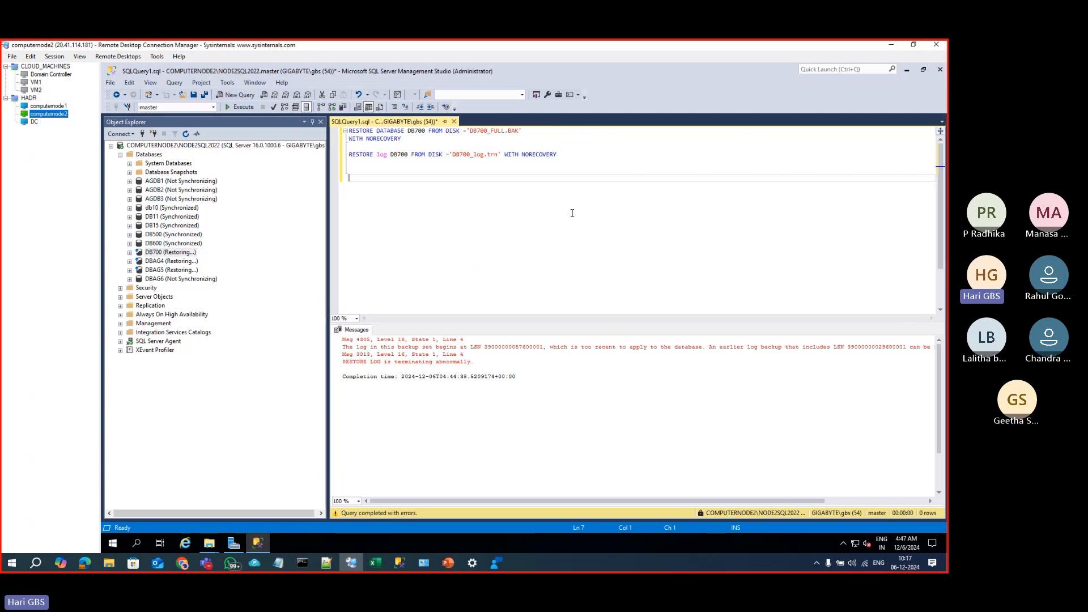
Step: Paste the copied .trn backup path into computernode2's restore script
click(572, 211)
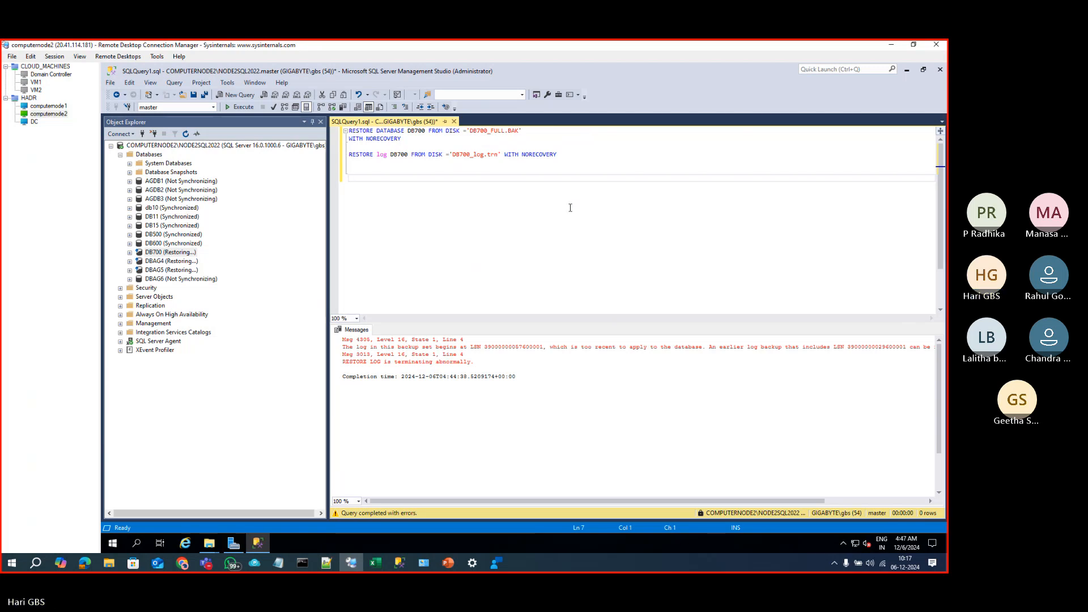
key(ctrl+v)
key(ctrl+v)
key(ctrl+z)
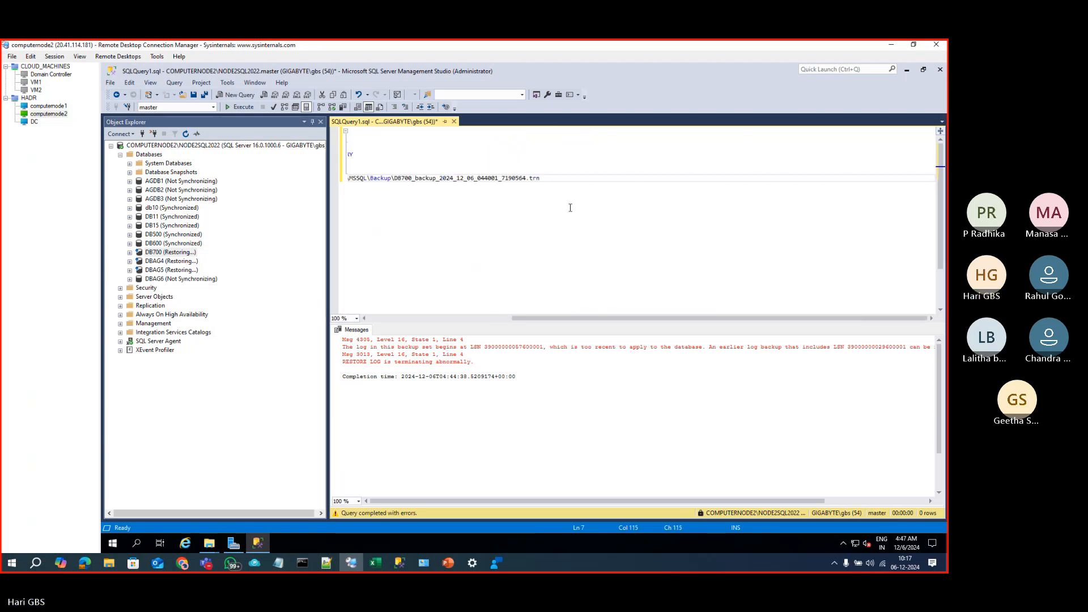
key(Home)
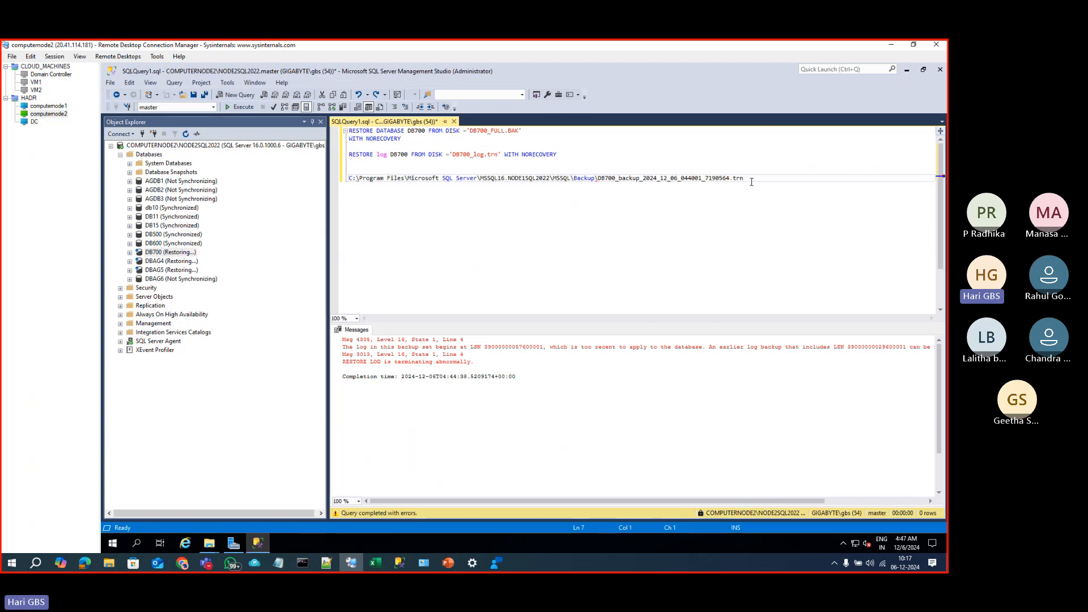
drag(752, 182, 440, 179)
drag(386, 177, 347, 170)
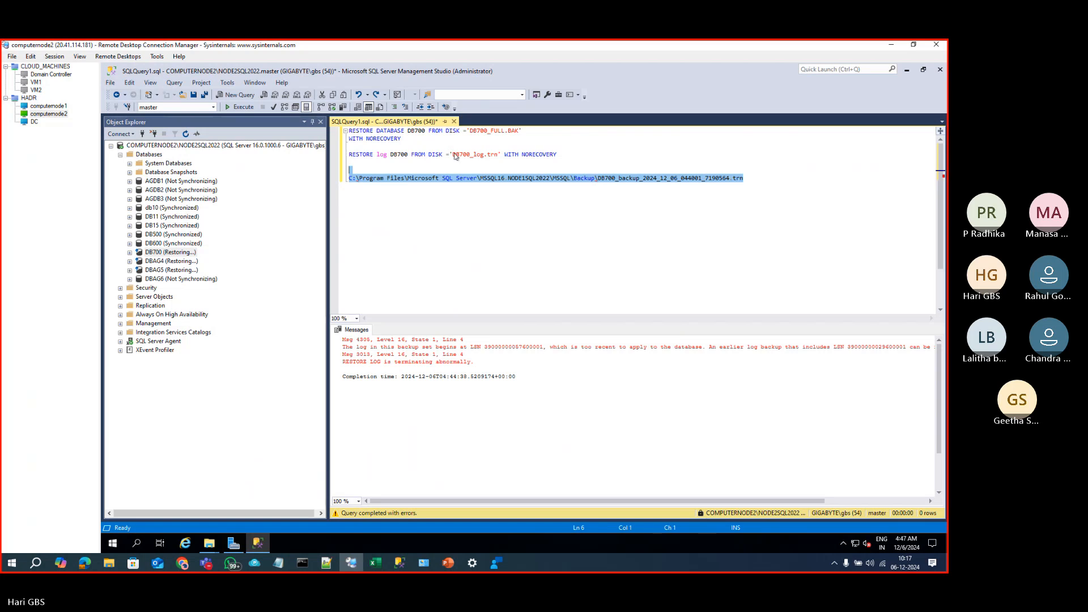
Step: Replace DB700_log.trn in RESTORE LOG with the full path and run it, hitting error 3201
drag(449, 155, 499, 155)
click(487, 157)
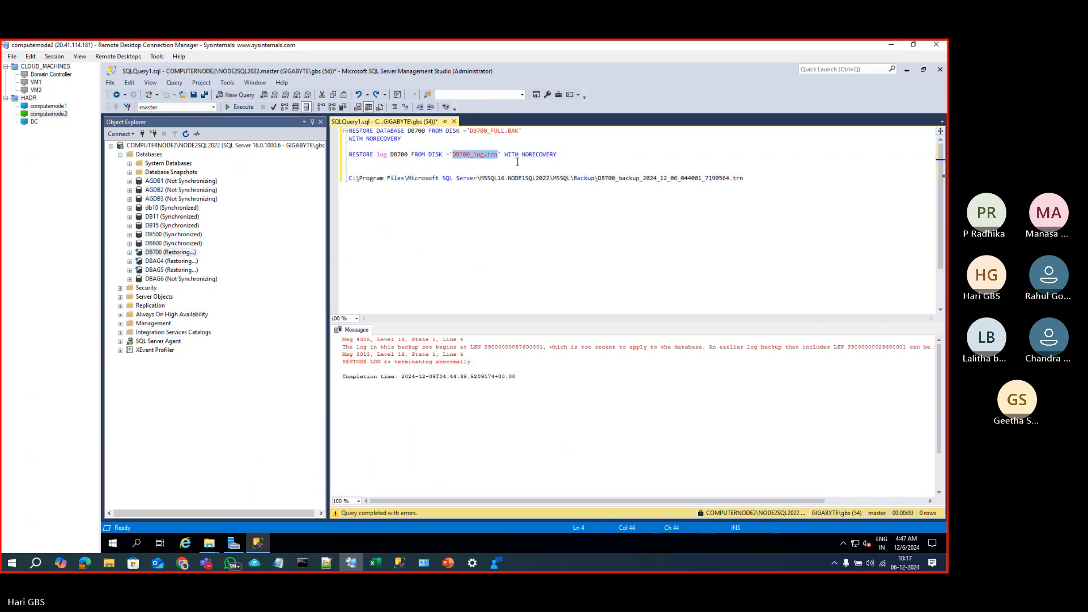
key(ctrl+v)
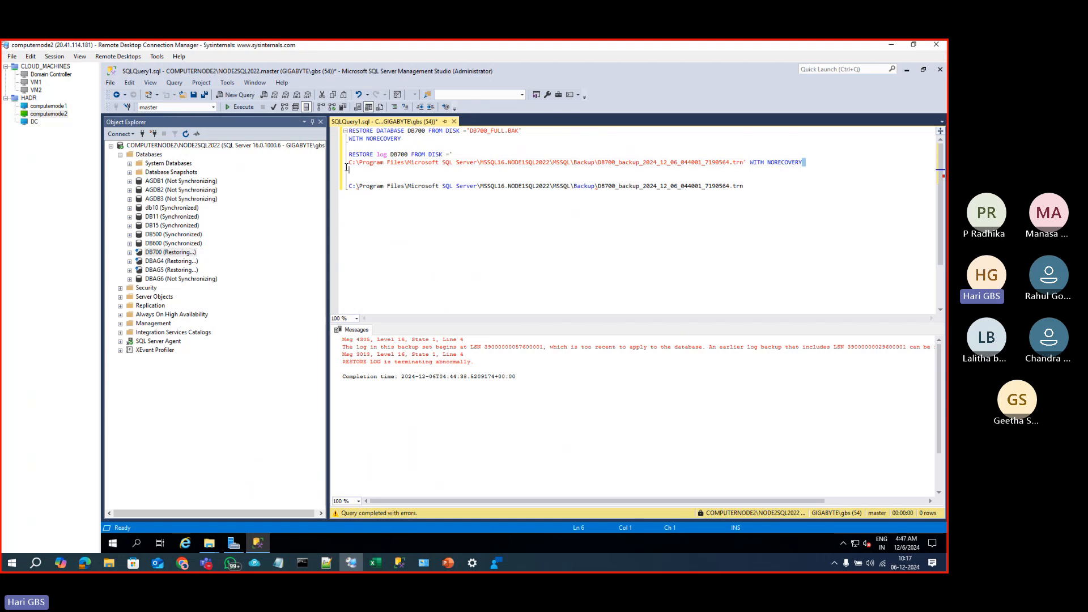
drag(804, 163, 334, 154)
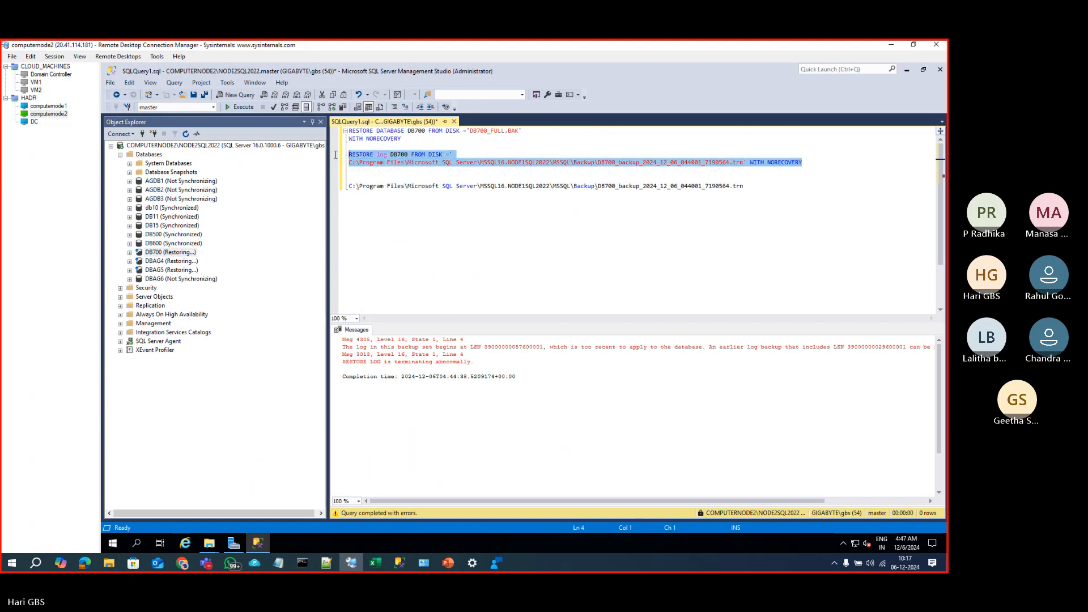
click(463, 154)
key(Delete)
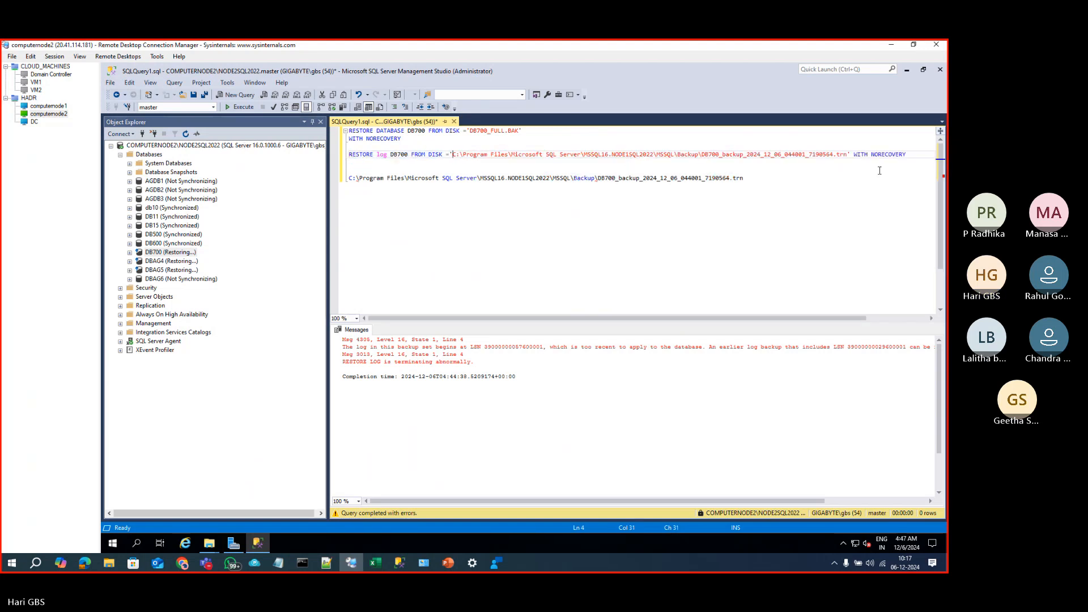
drag(914, 155, 344, 153)
key(F5)
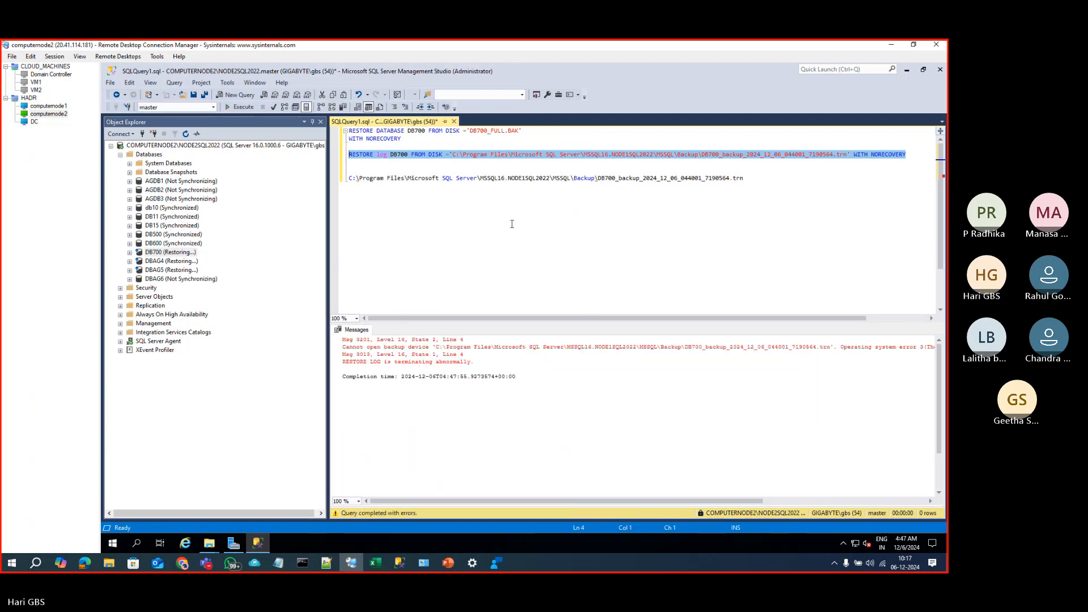
Step: Change NODE1SQL2022 to NODE2SQL2022 in the path, run the log restore, then return to computernode1
click(642, 165)
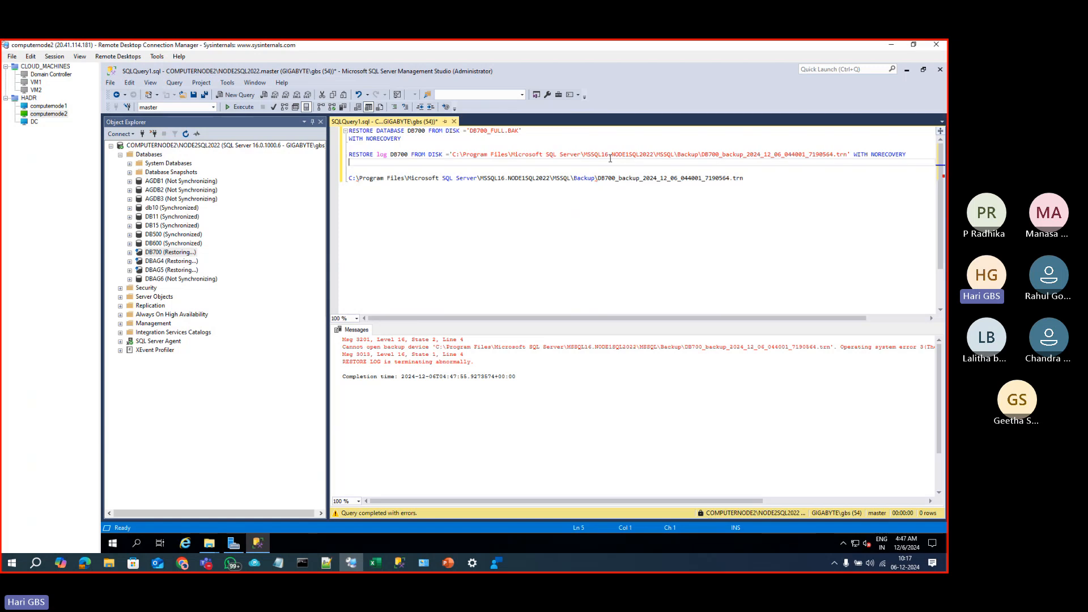
click(633, 154)
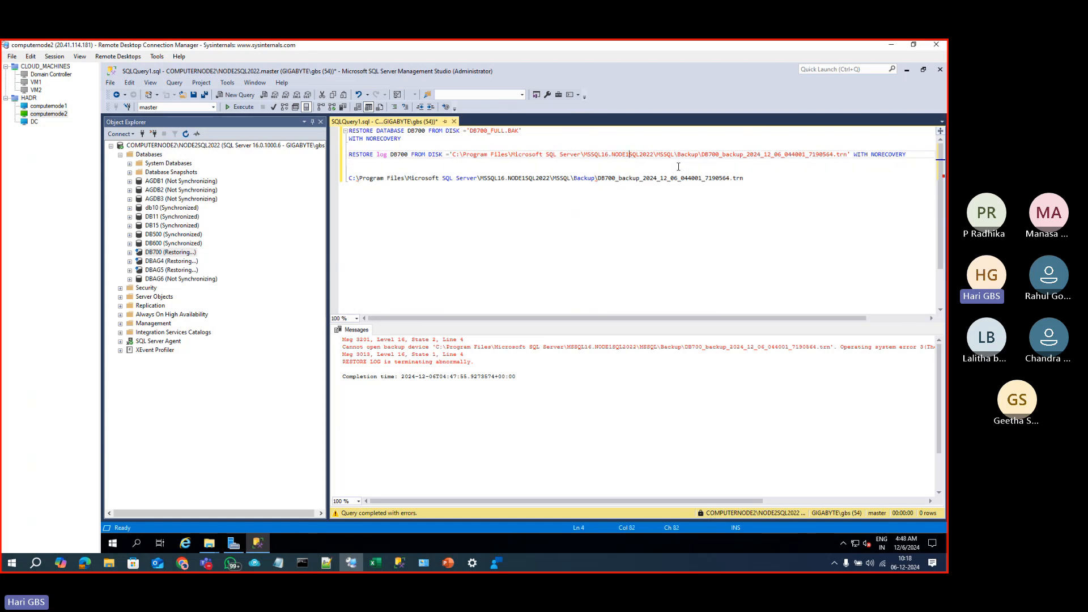
key(BackSpace)
text(2)
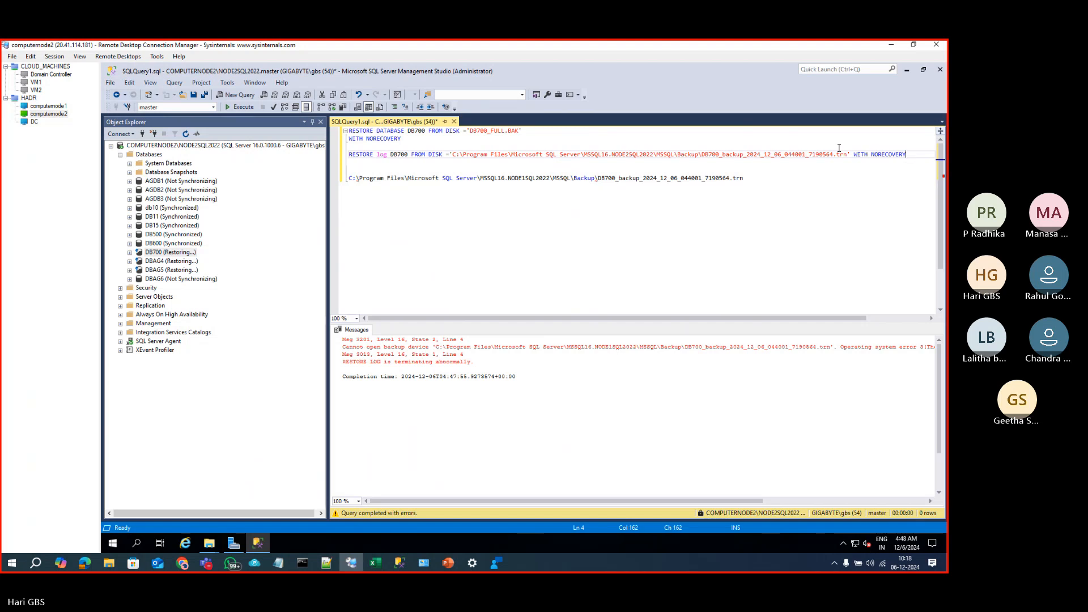
drag(908, 158, 431, 149)
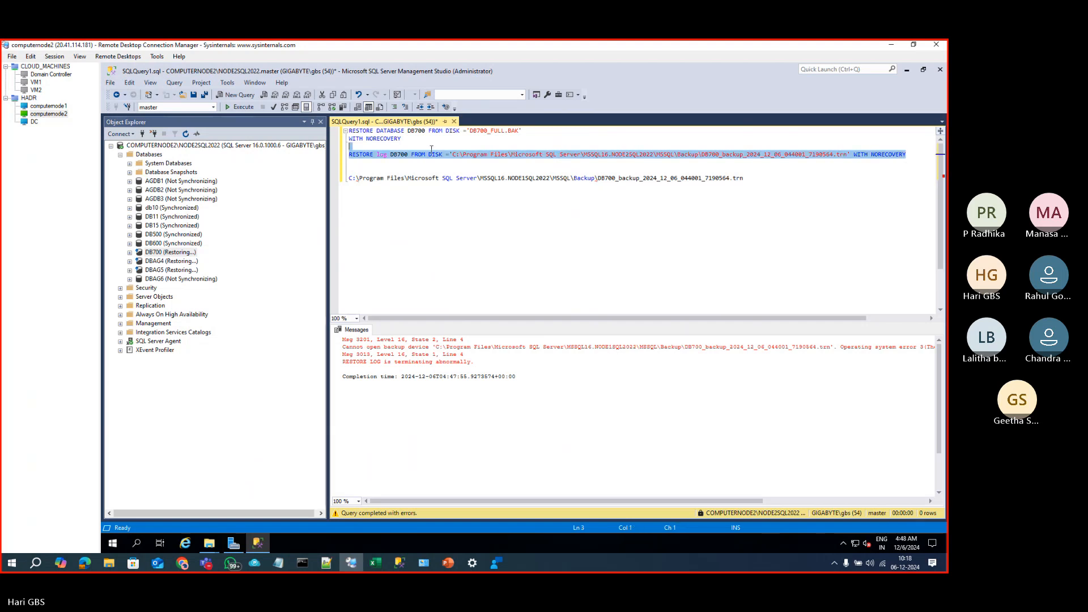
click(243, 107)
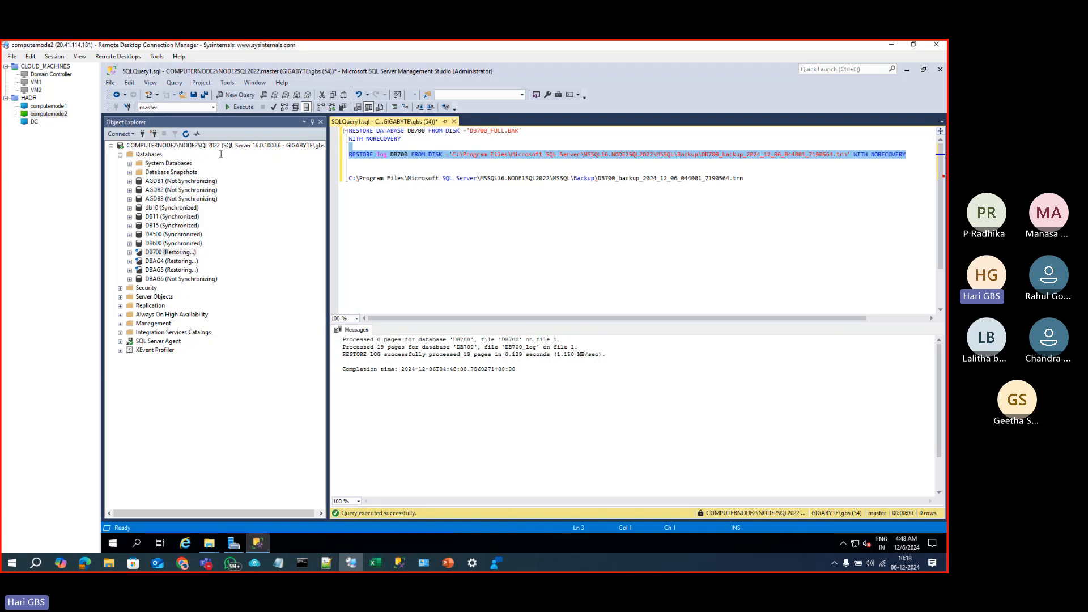
click(49, 107)
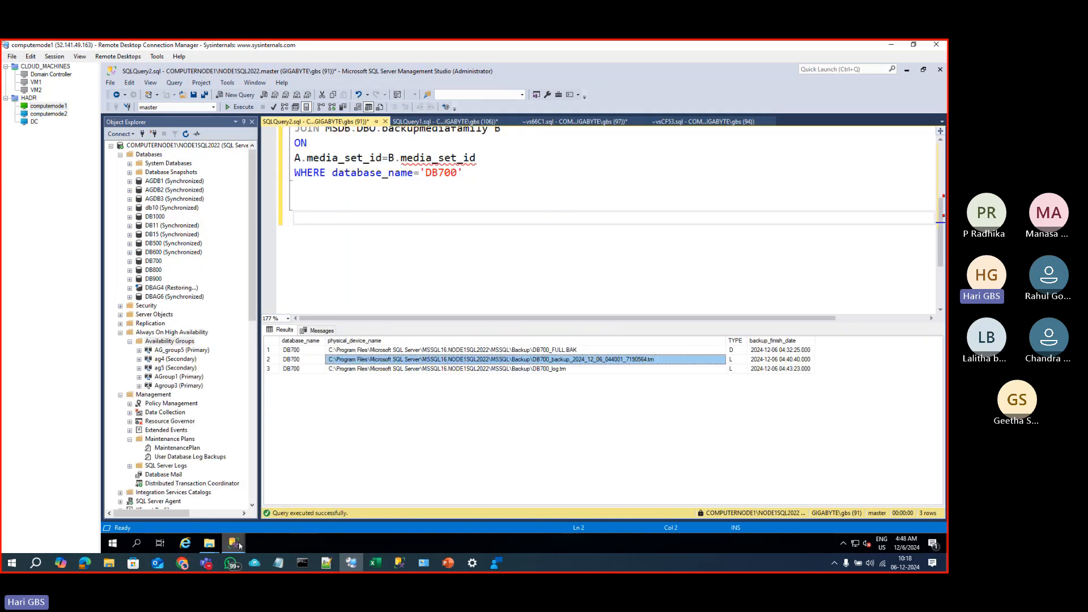
Step: Keep Join only, pass Validation and Summary, and finish creating AG_group6 with DB700
mouse_move(233, 543)
click(295, 502)
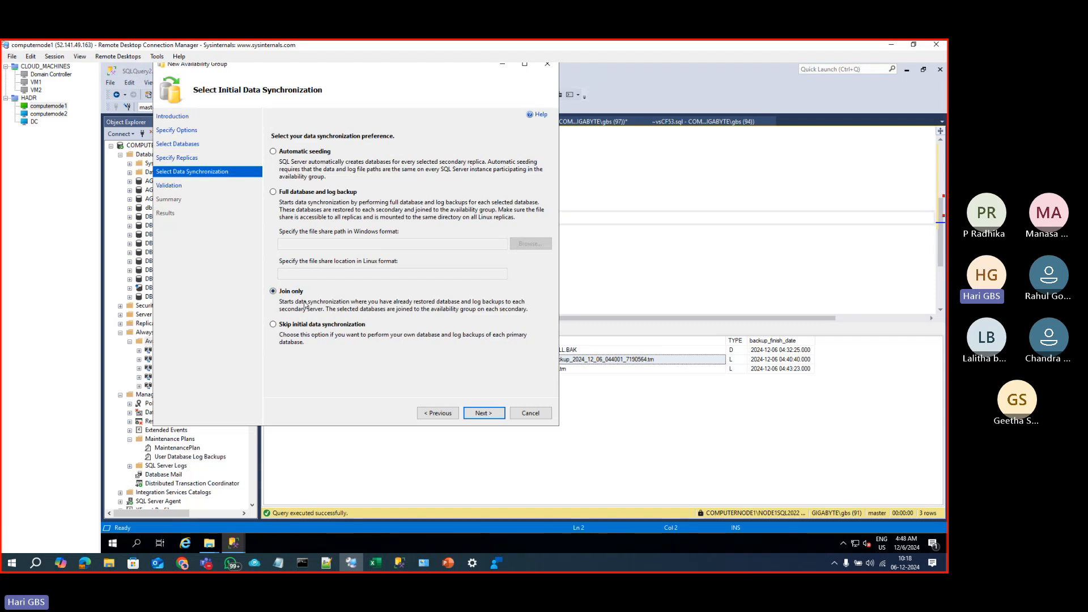
click(482, 414)
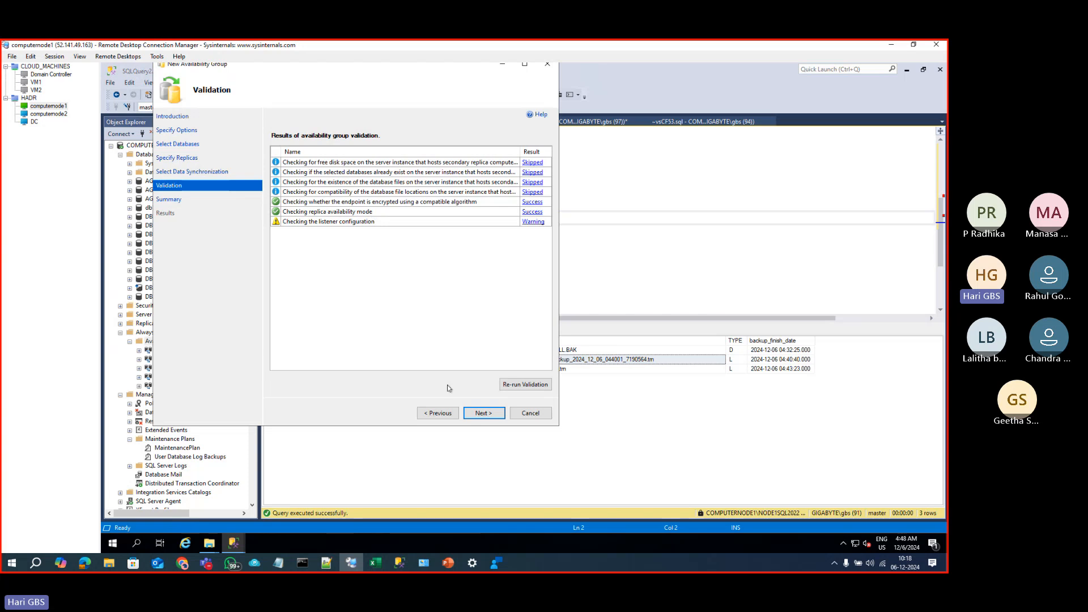
click(482, 412)
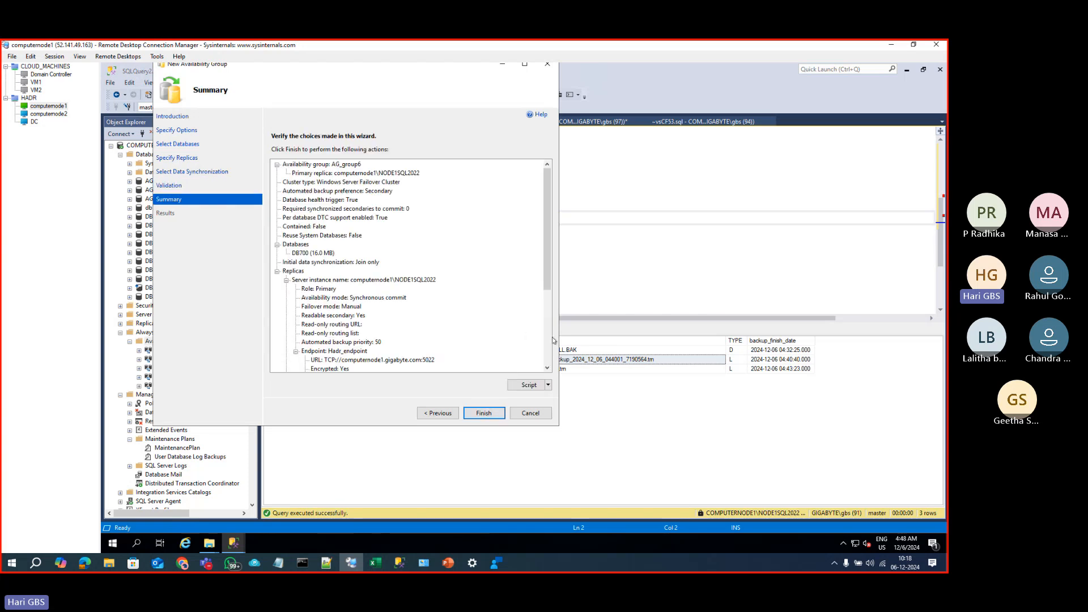
click(548, 344)
click(485, 413)
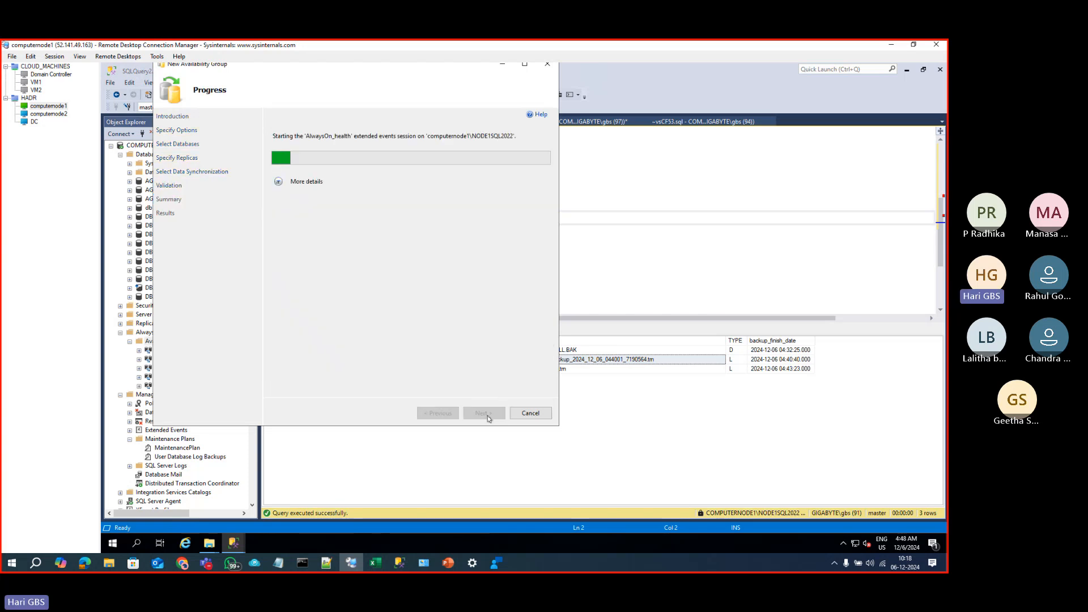
Step: Let the AG_group6 setup for DB700 finish, close the wizard, and select Always On High Availability
click(278, 182)
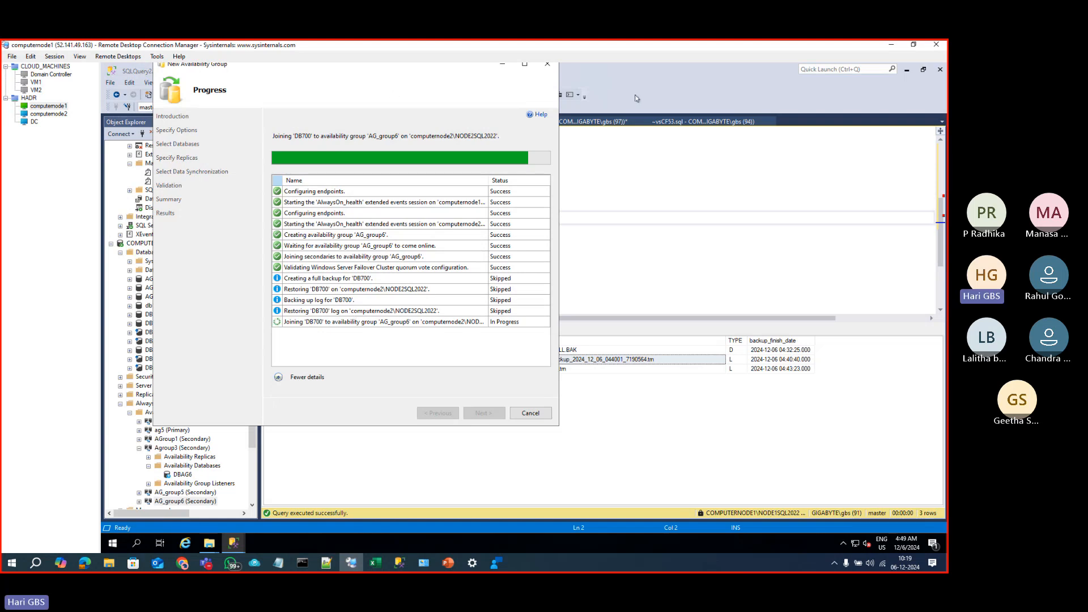
drag(515, 89, 807, 125)
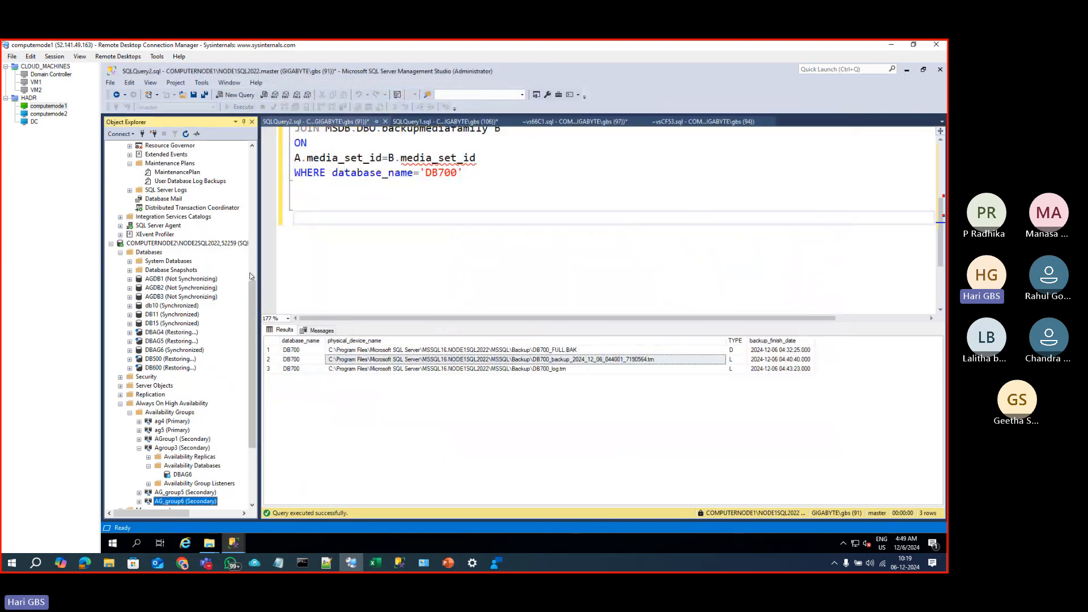
click(251, 276)
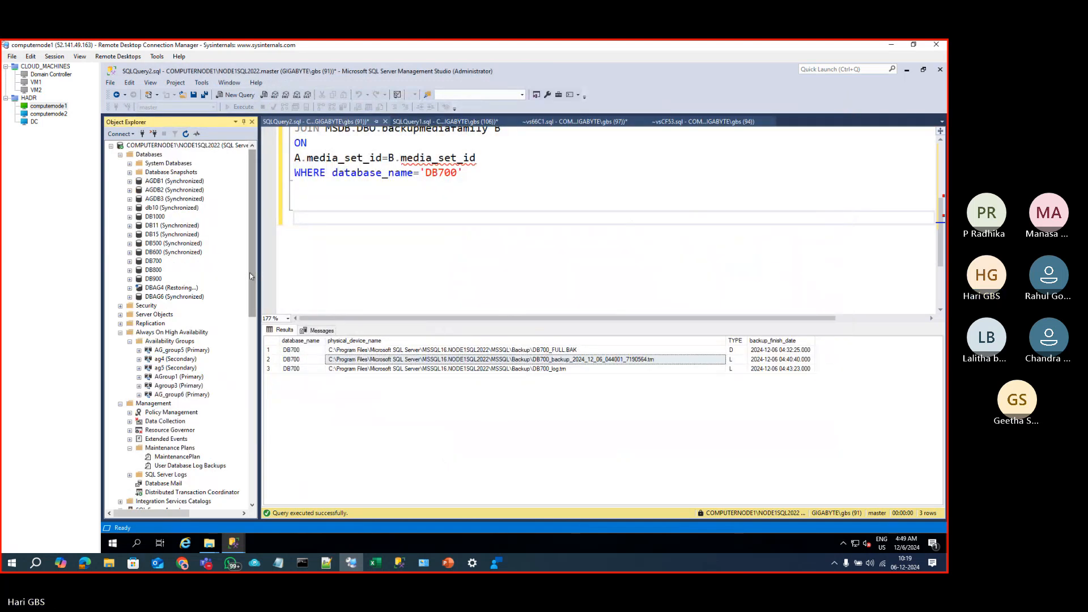
click(154, 280)
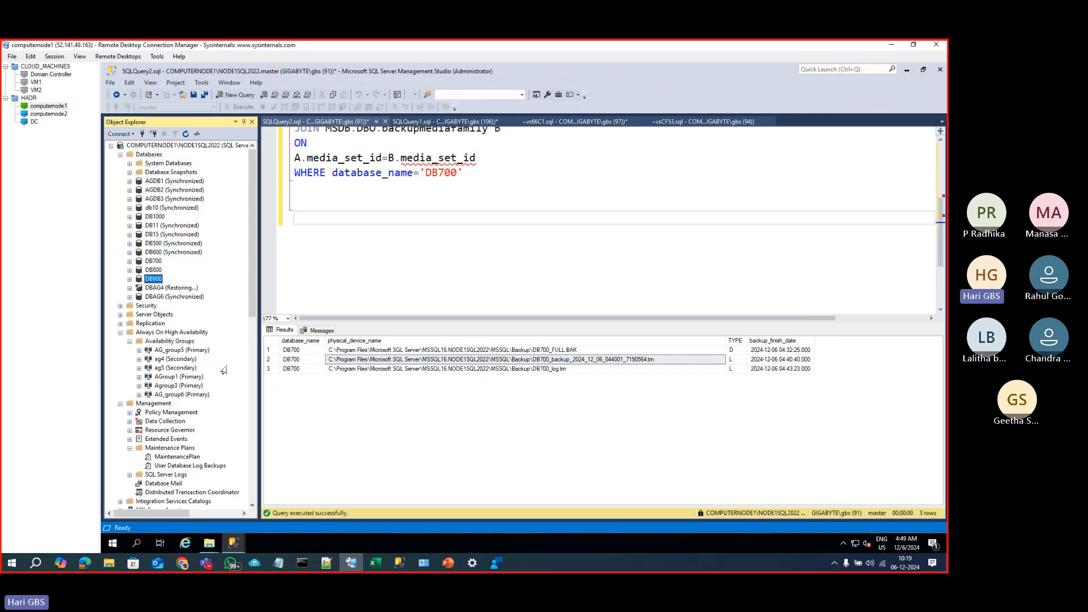
click(170, 333)
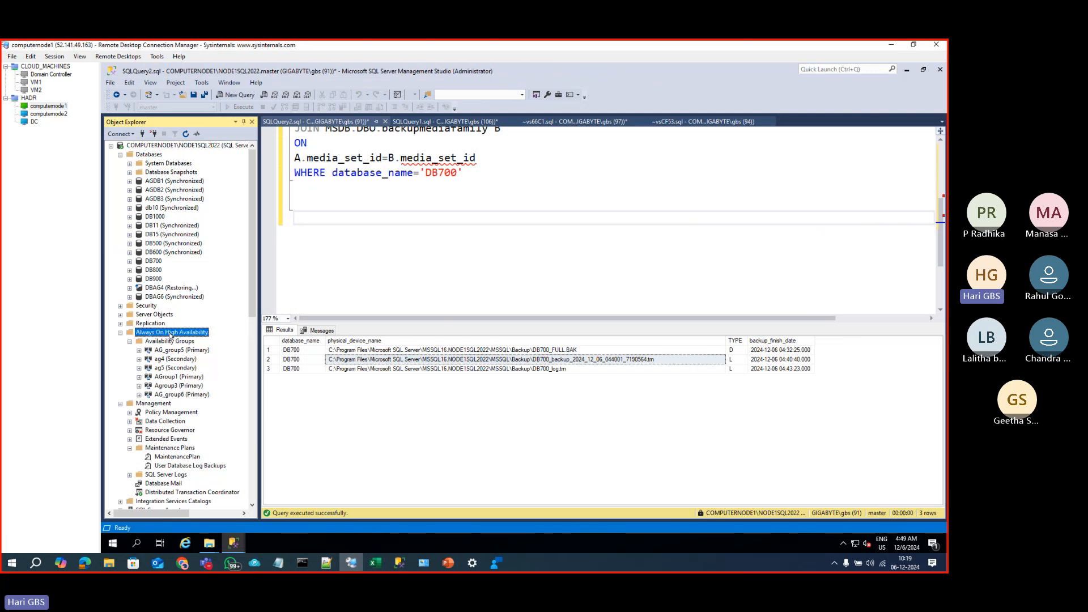
Step: Start a new availability group AG_GROUP7 with health detection and DTC support, containing DB900
right_click(170, 335)
click(215, 339)
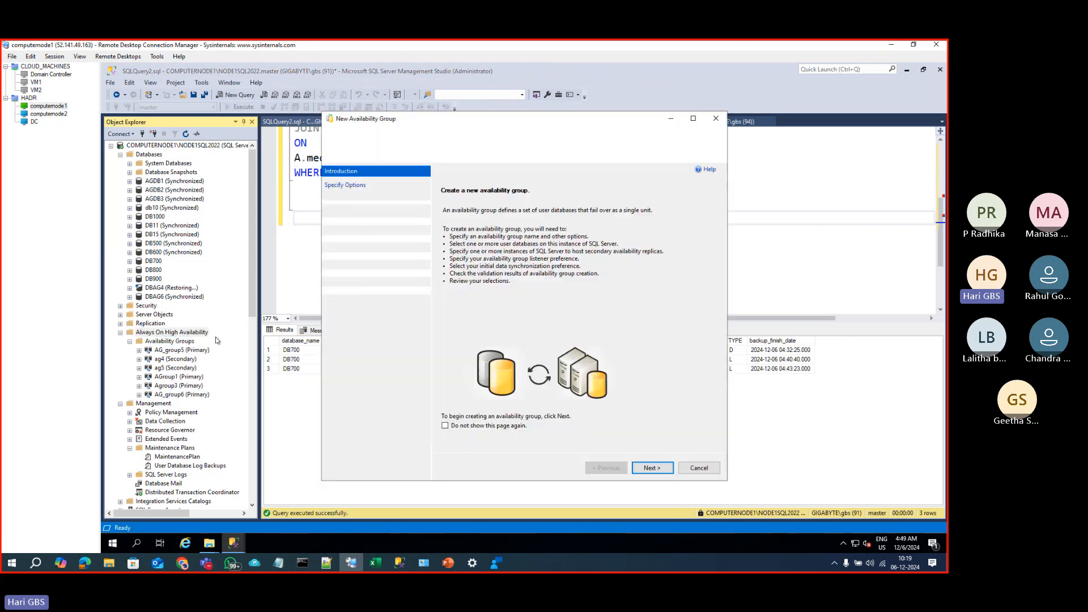
click(641, 467)
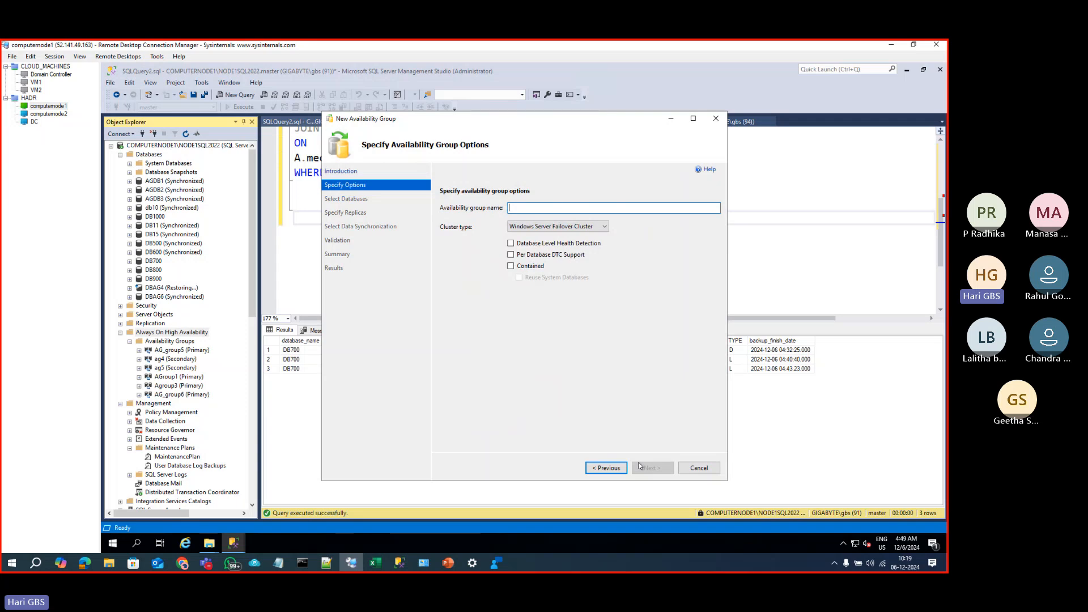
click(512, 254)
click(512, 243)
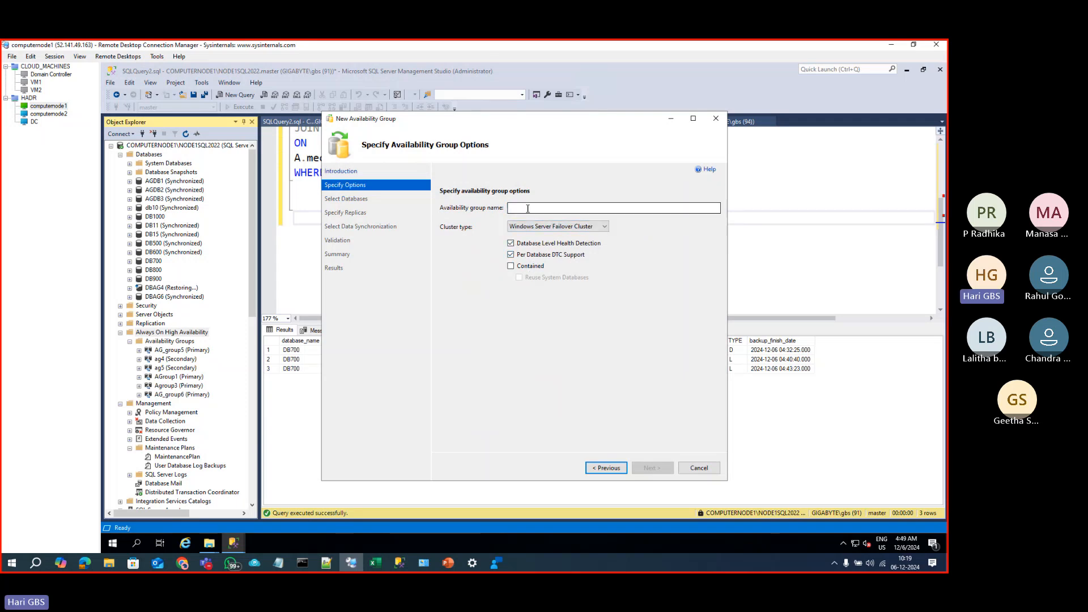
click(528, 209)
text(AG)
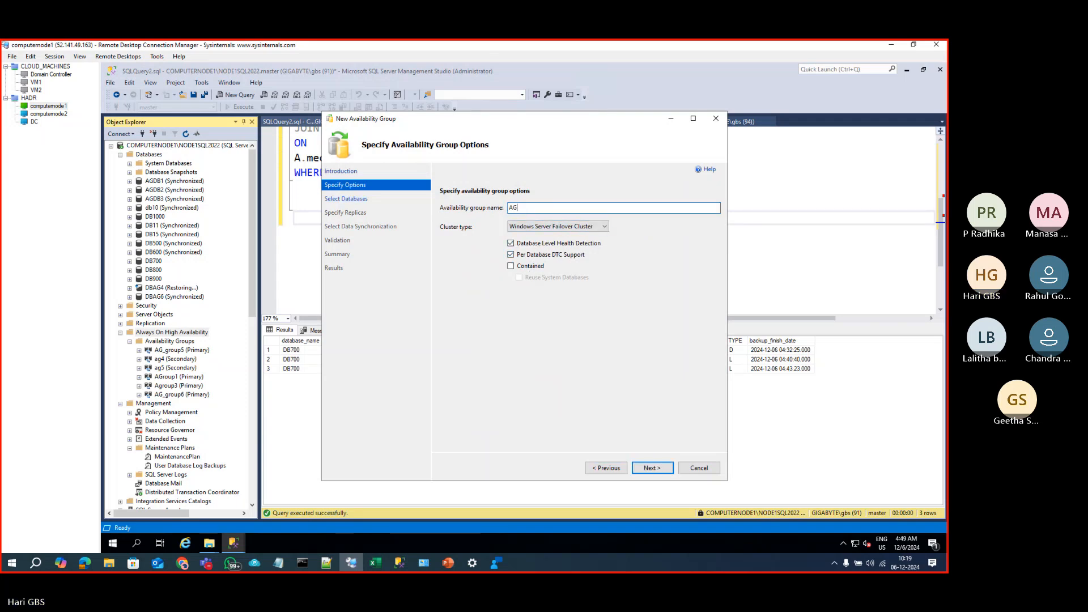
text(_GROUP7)
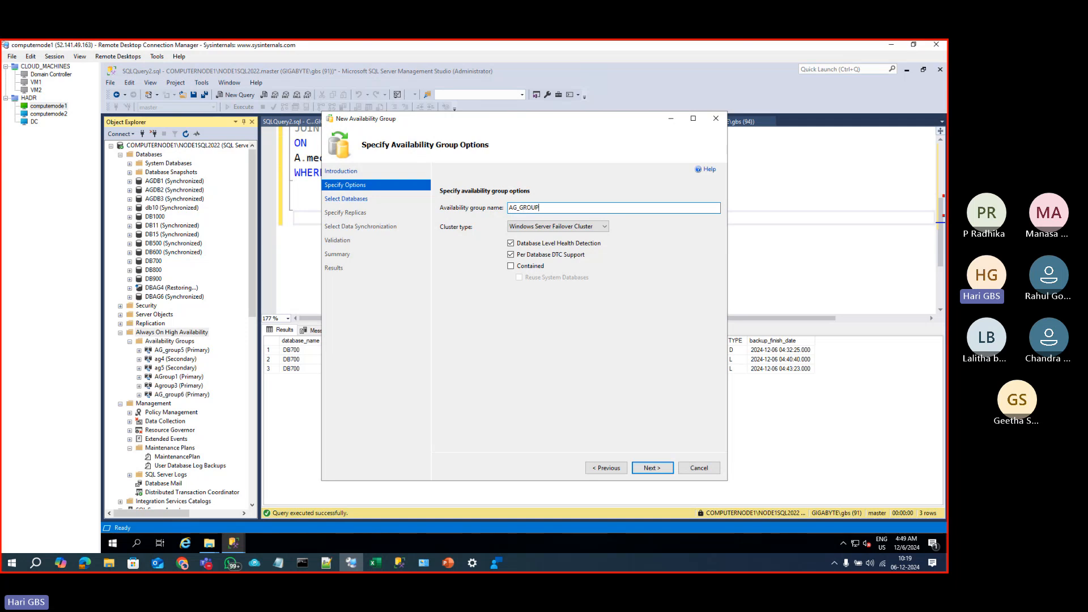
click(650, 468)
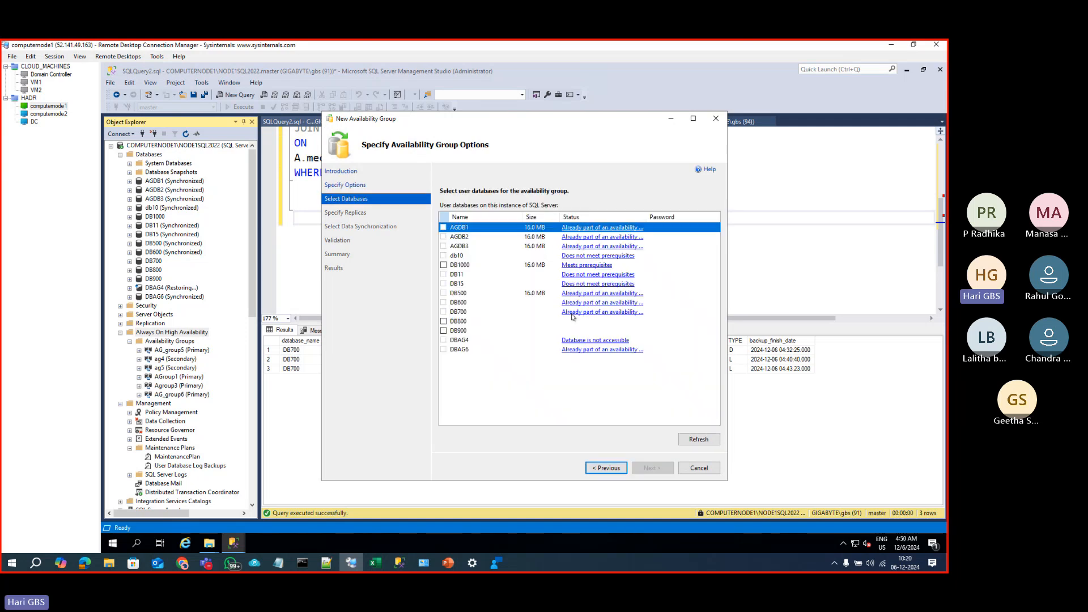
click(446, 331)
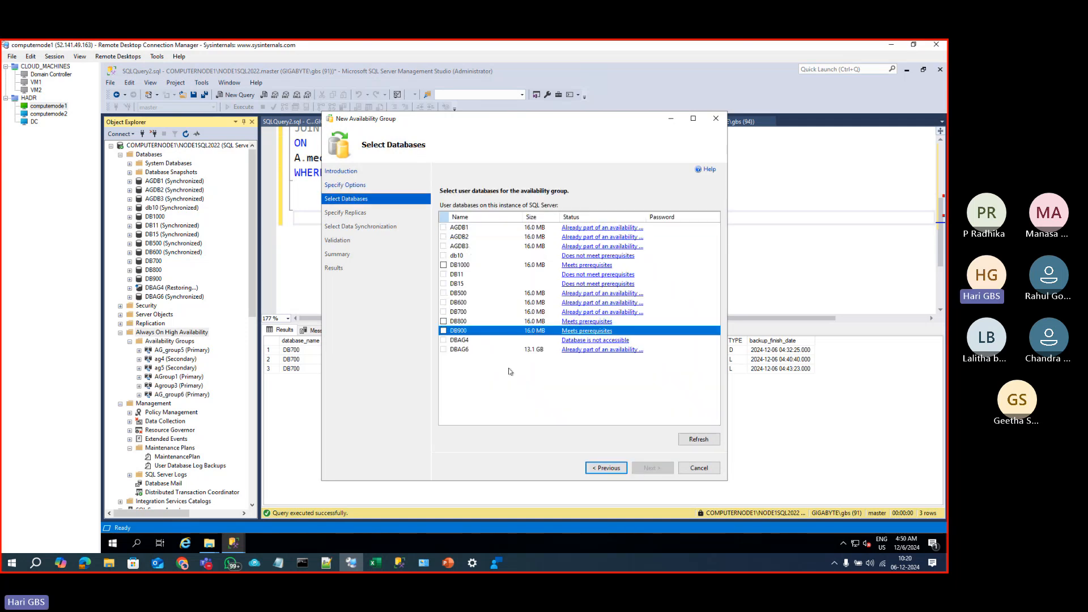
click(444, 330)
Step: Add computernode2 as a secondary replica, with automatic failover and readable secondary on the primary
click(650, 468)
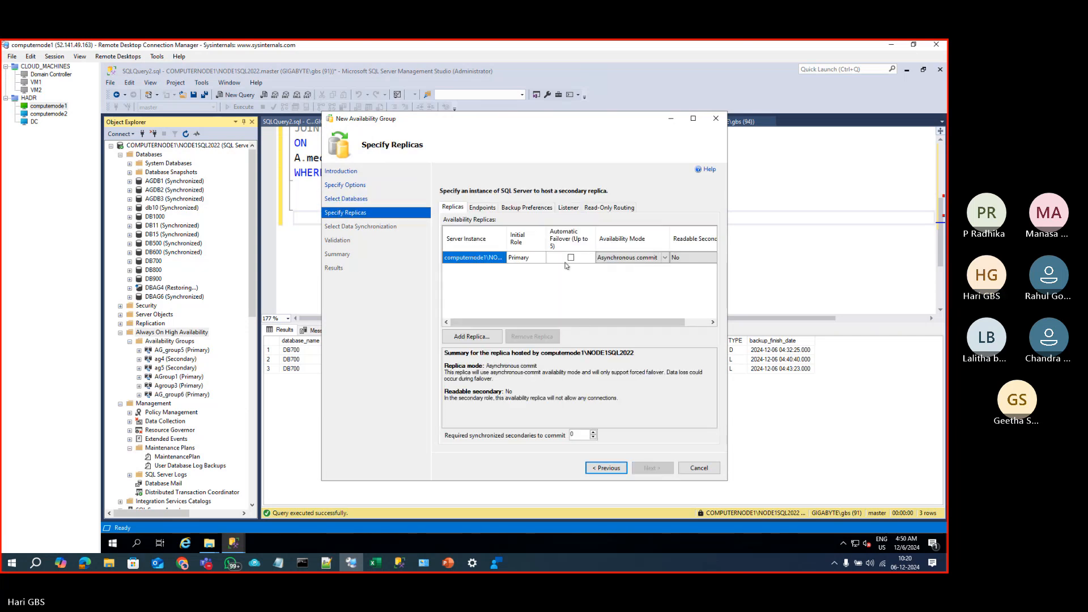
click(566, 257)
click(680, 257)
click(708, 257)
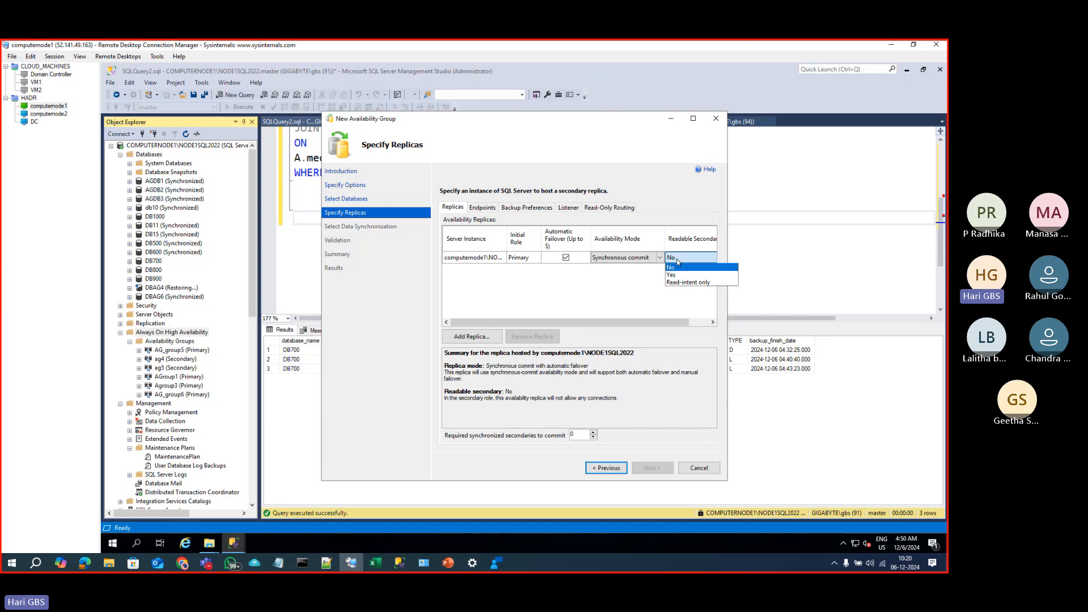
click(678, 278)
click(482, 338)
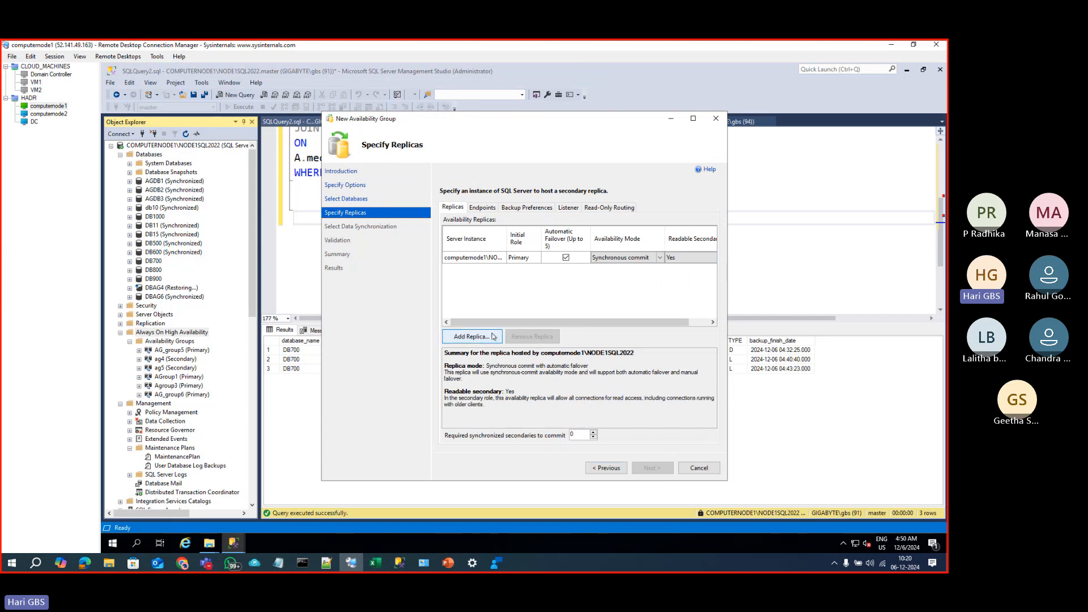
click(503, 413)
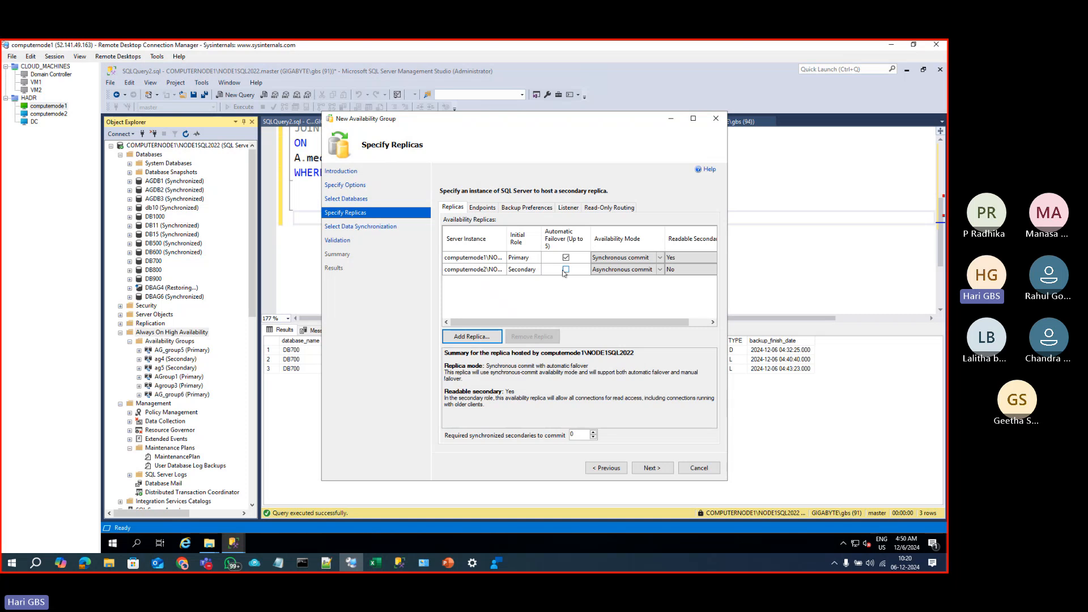
click(566, 270)
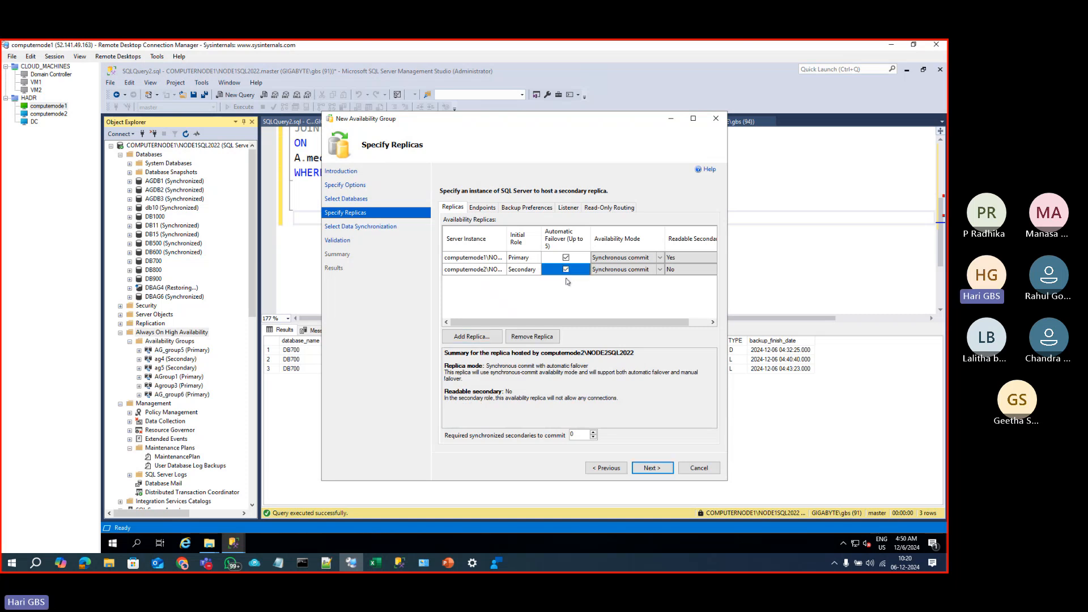
Step: Skip initial data synchronization, pass validation, and create AG_GROUP7
click(653, 470)
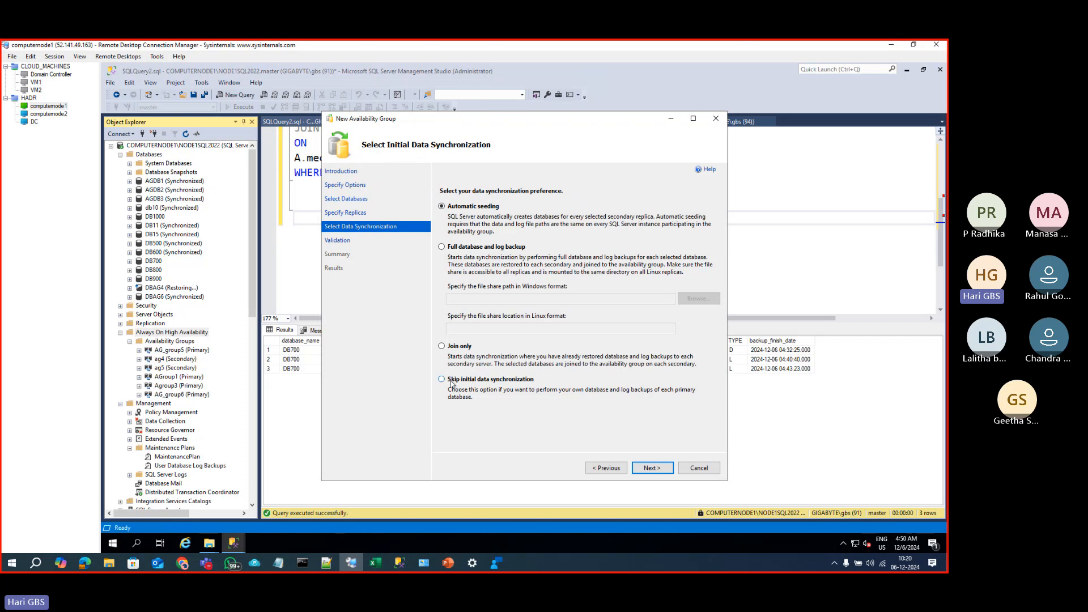
click(474, 382)
click(652, 468)
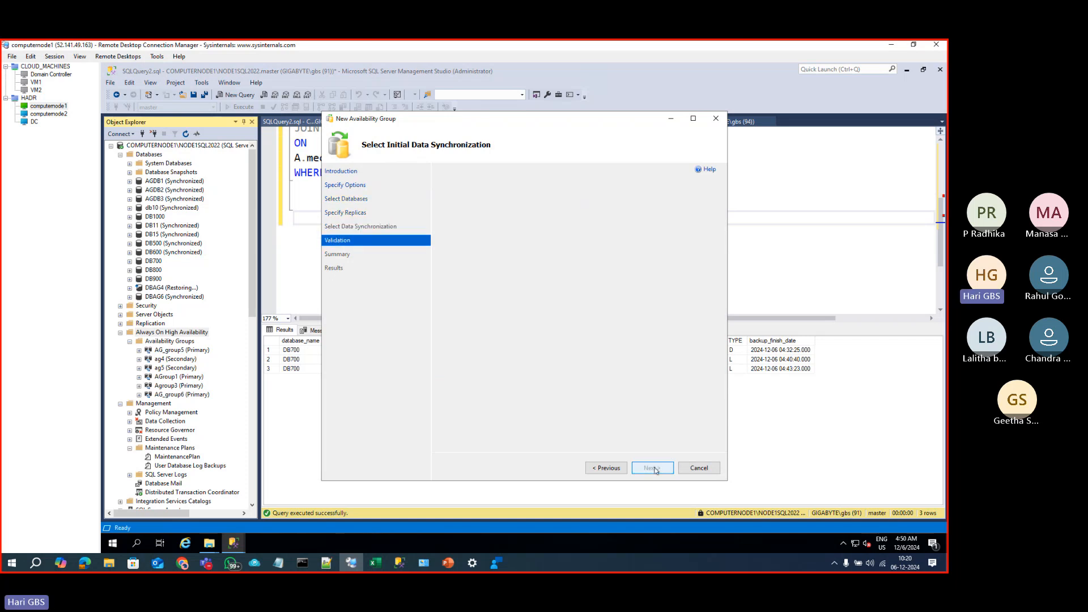
click(651, 468)
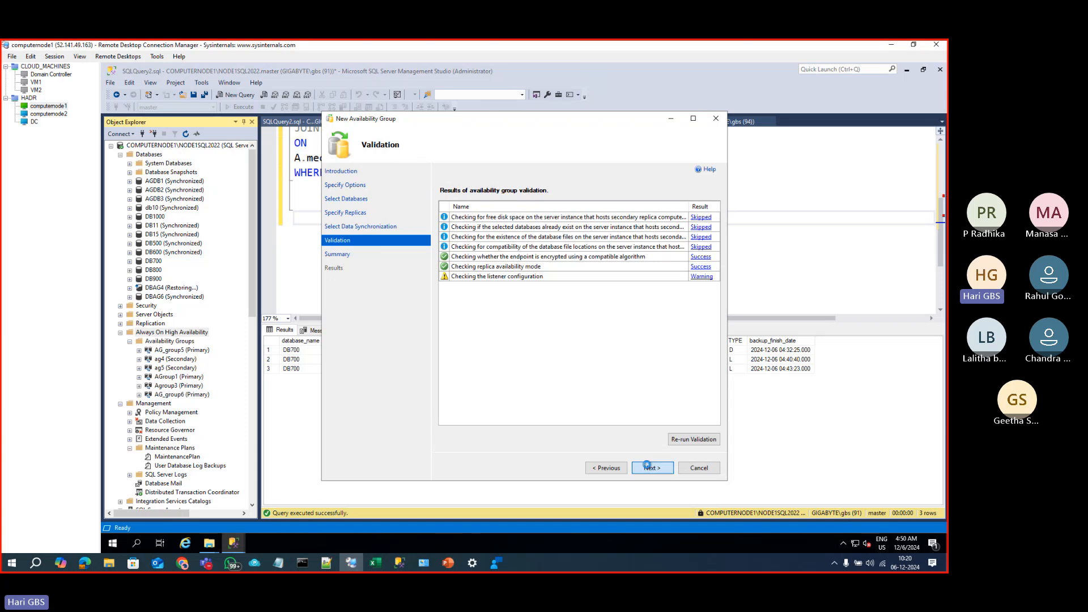
scroll(692, 407, down, 5)
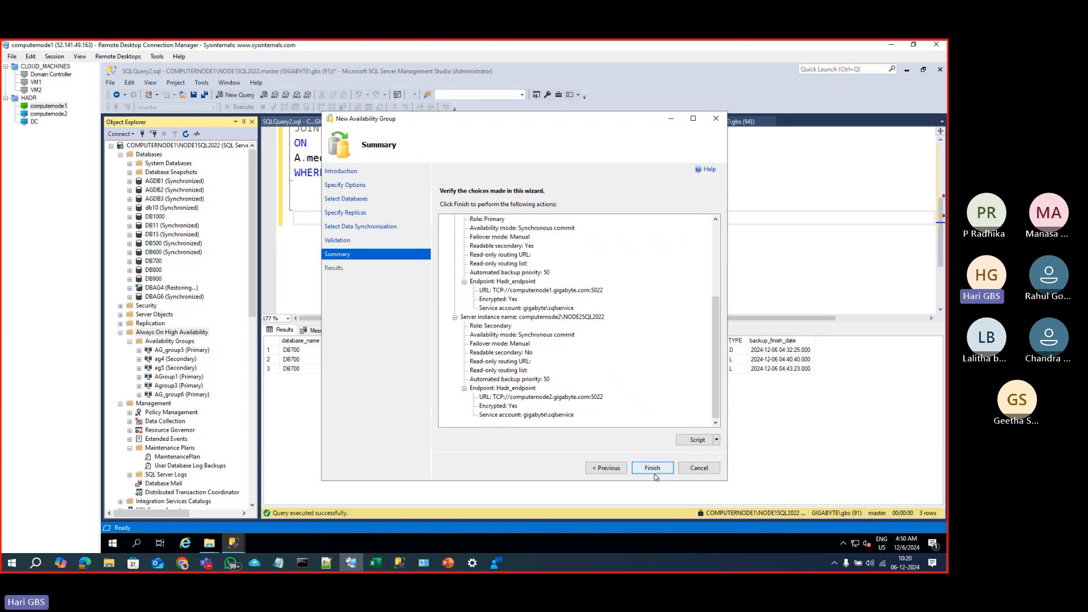
click(652, 468)
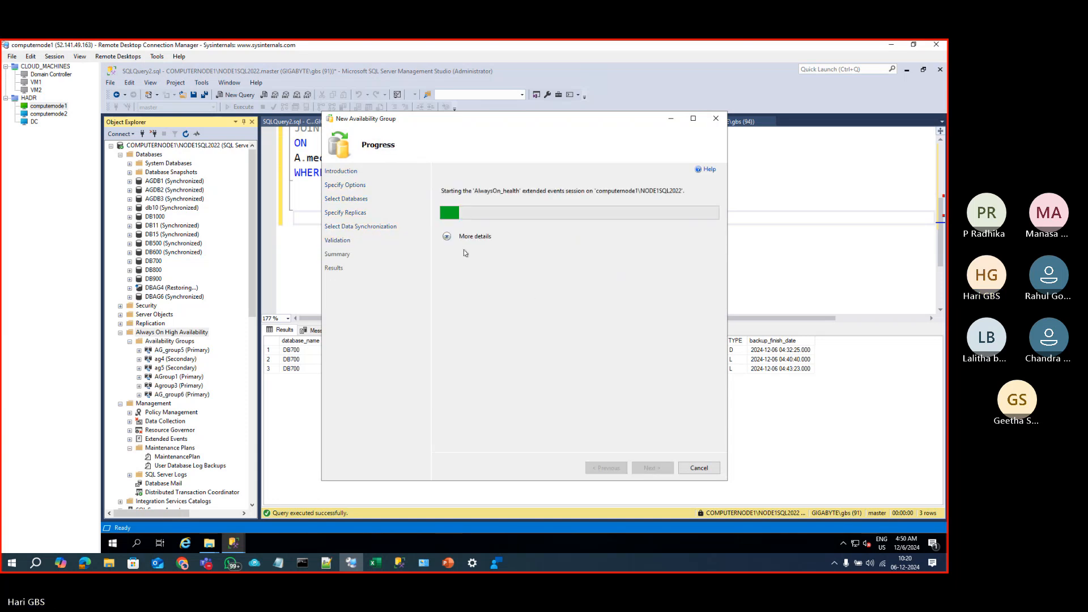
click(448, 237)
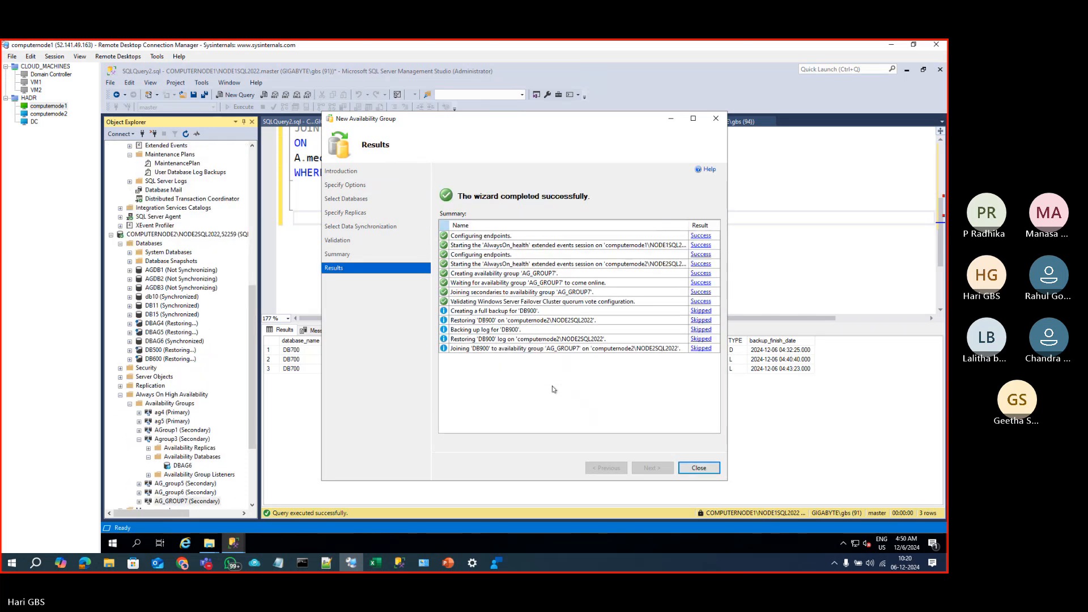
Step: Close the wizard and show DB900 under AG_GROUP7's Availability Databases on computernode1
click(703, 471)
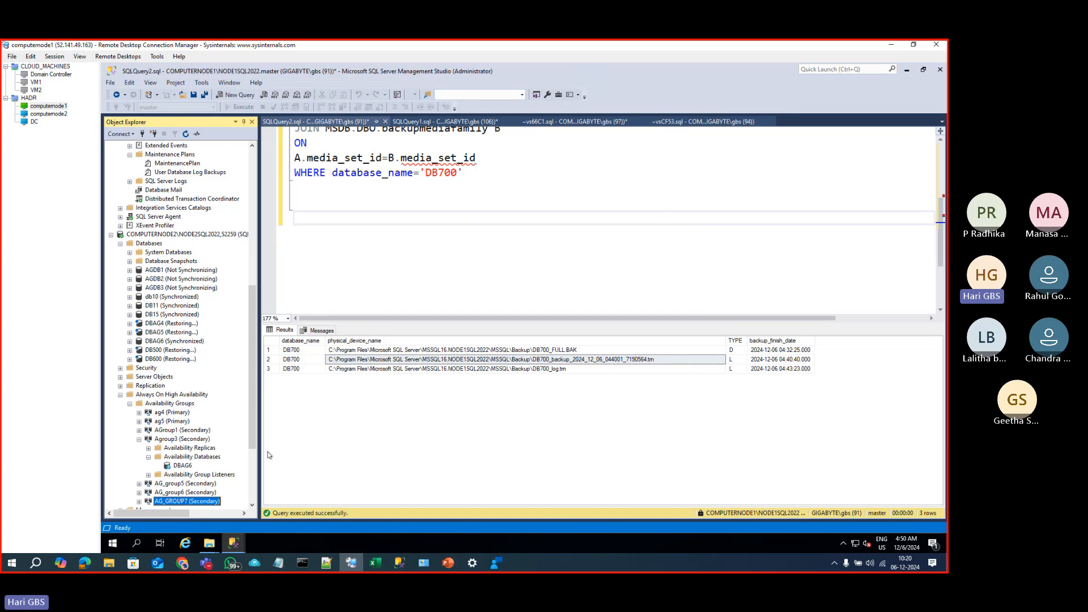
scroll(213, 464, down, 4)
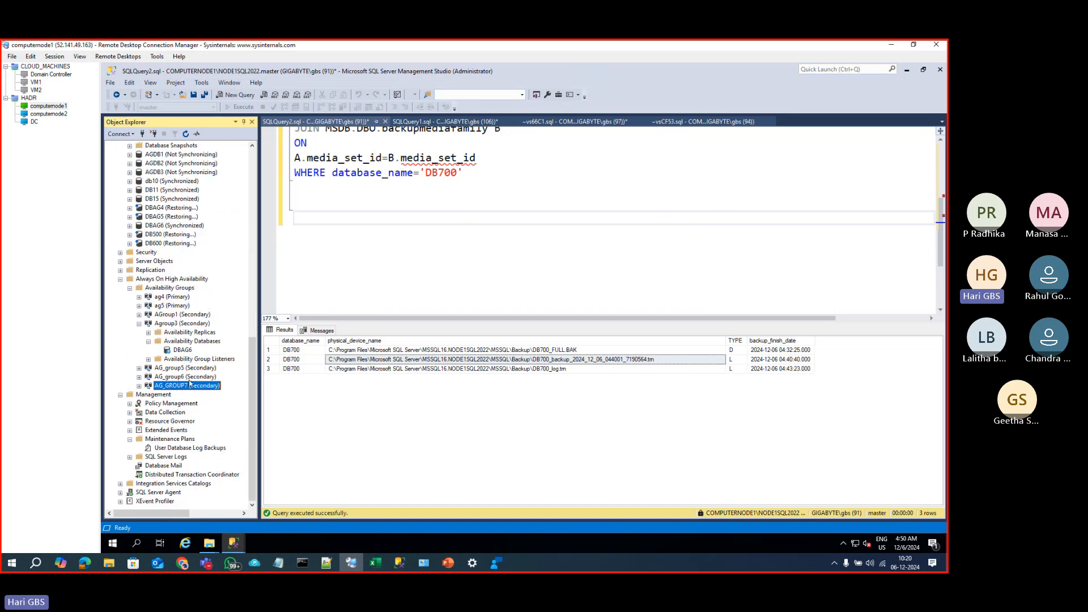
scroll(190, 383, up, 15)
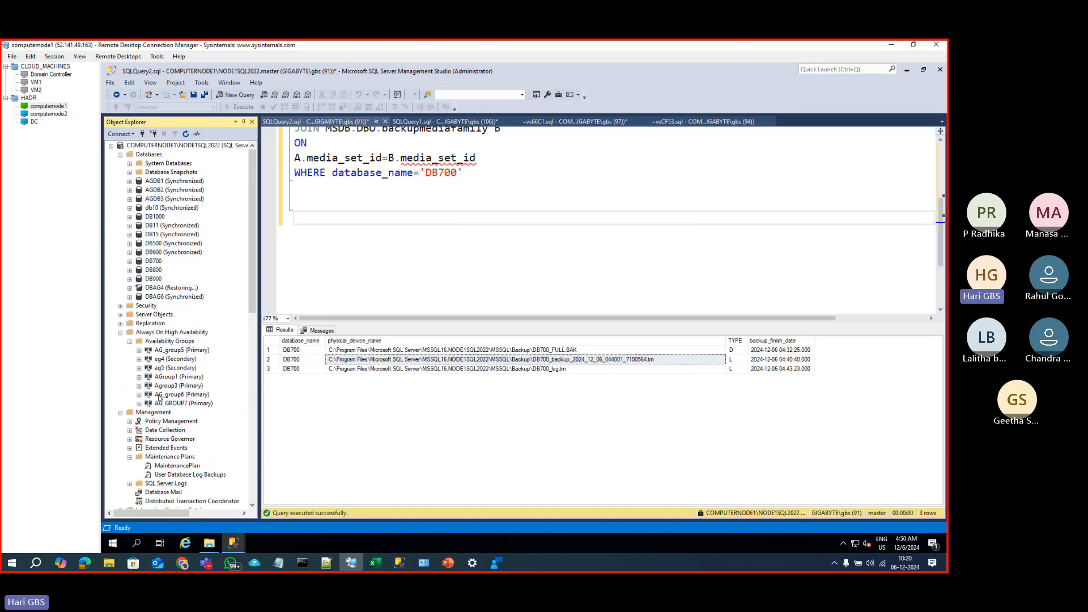
double_click(161, 404)
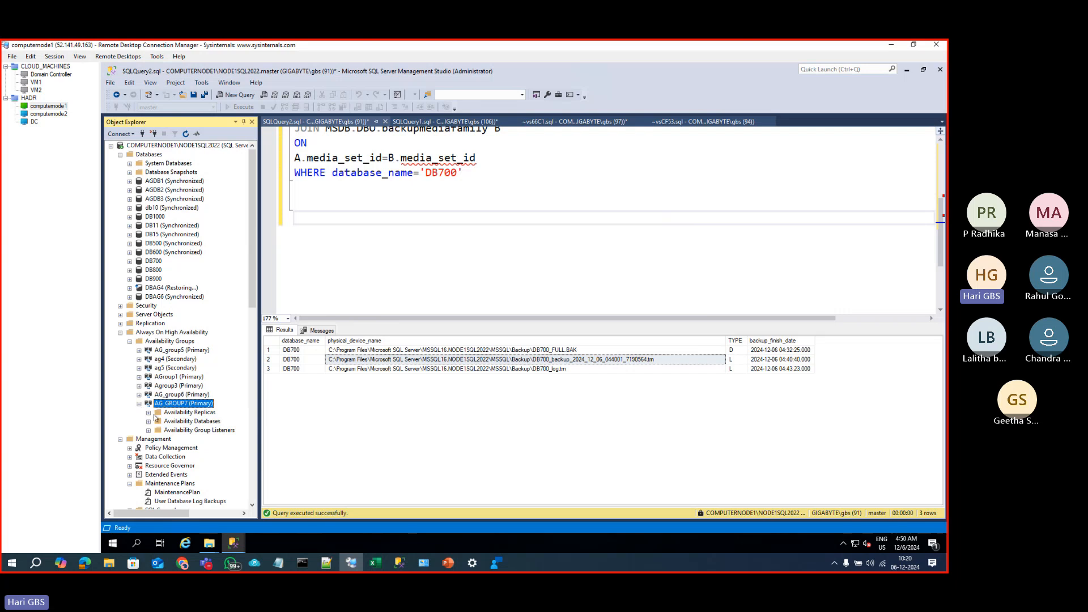
click(149, 421)
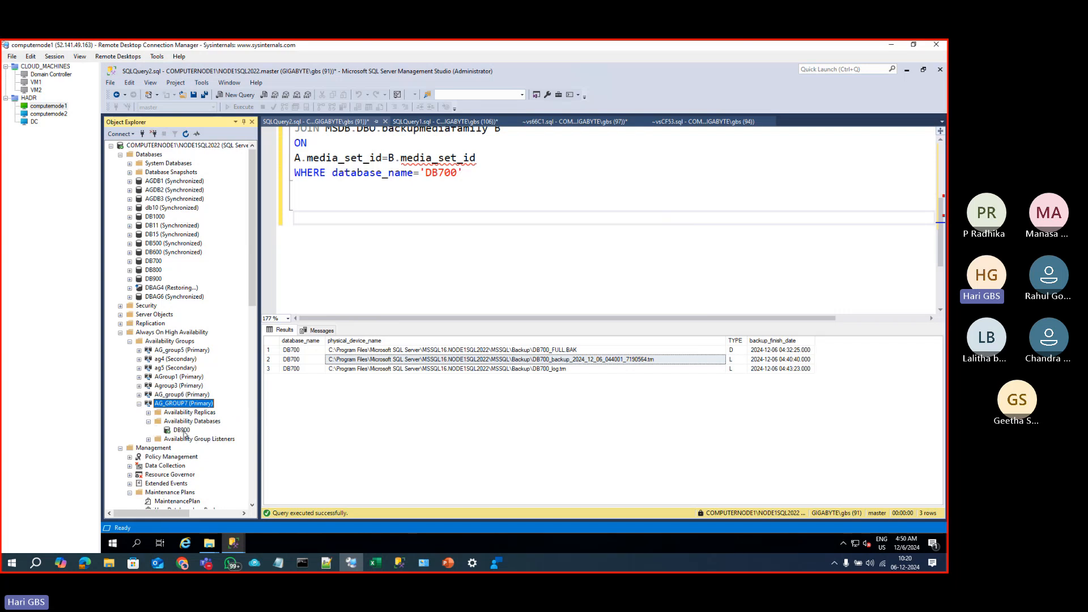
click(182, 431)
Step: Refresh computernode2's Databases and show DB900 under its AG_GROUP7 Availability Databases
scroll(189, 433, down, 5)
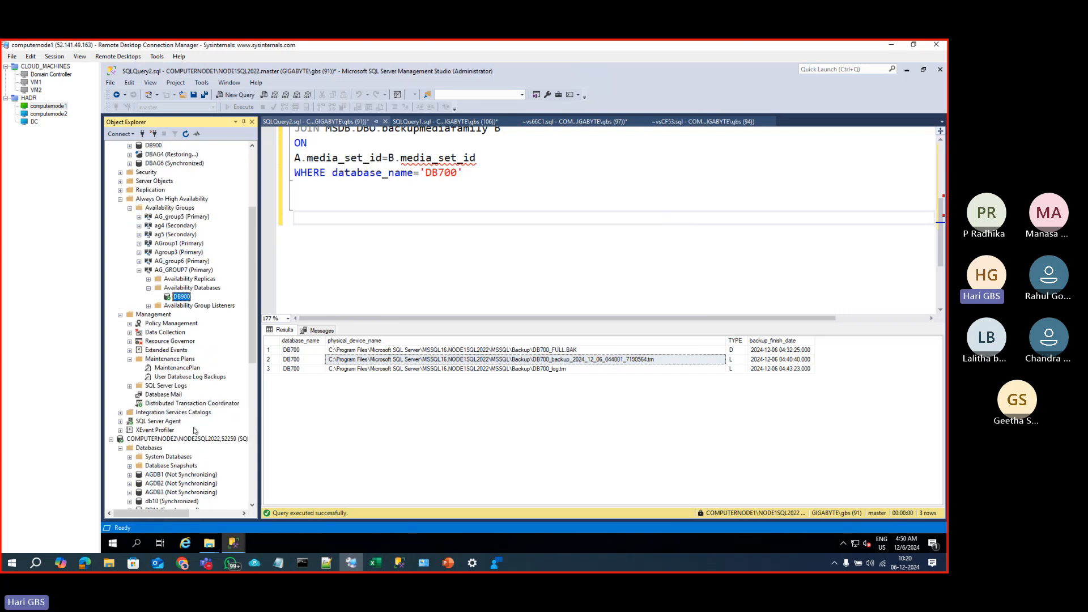
scroll(194, 432, down, 8)
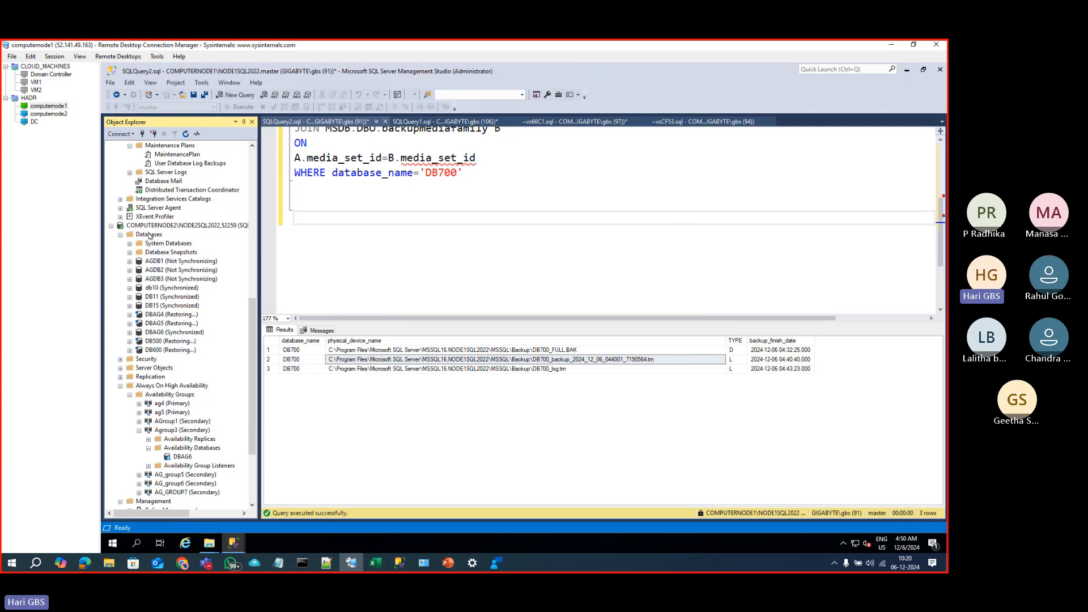
click(149, 234)
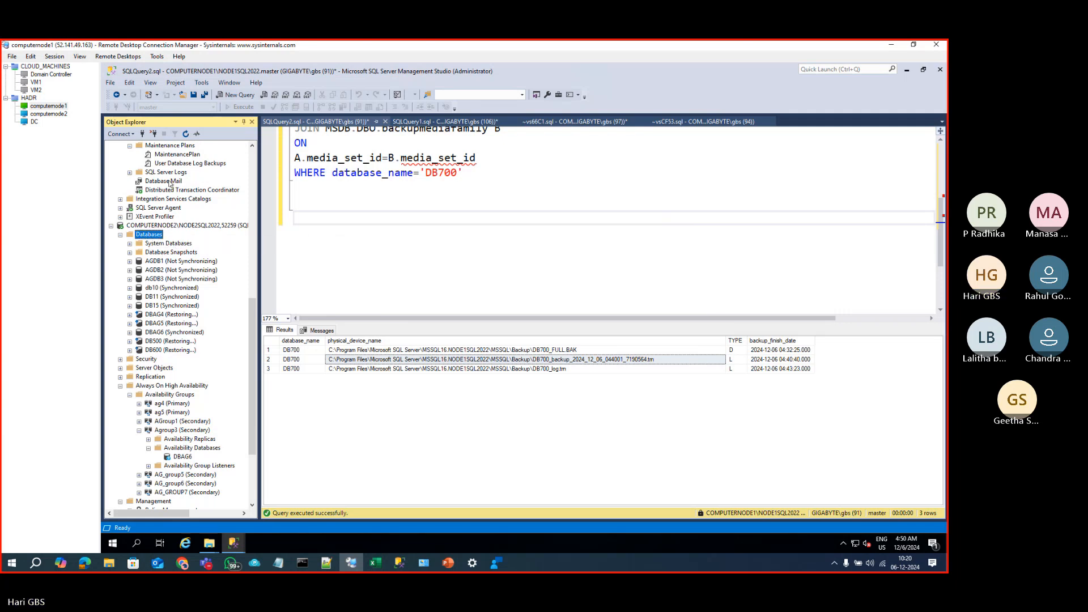
click(186, 134)
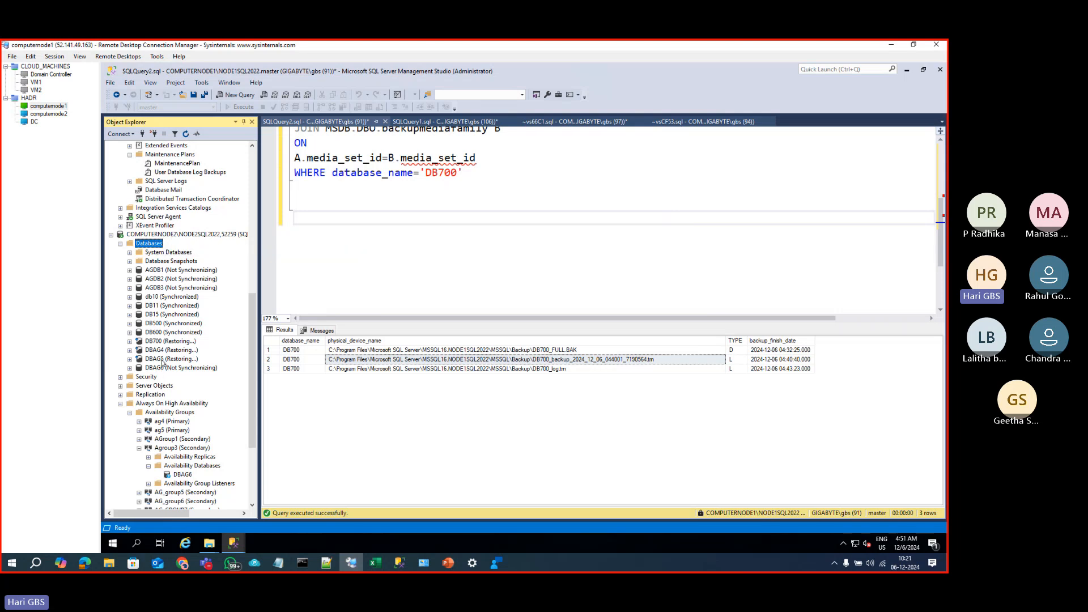
scroll(162, 407, down, 4)
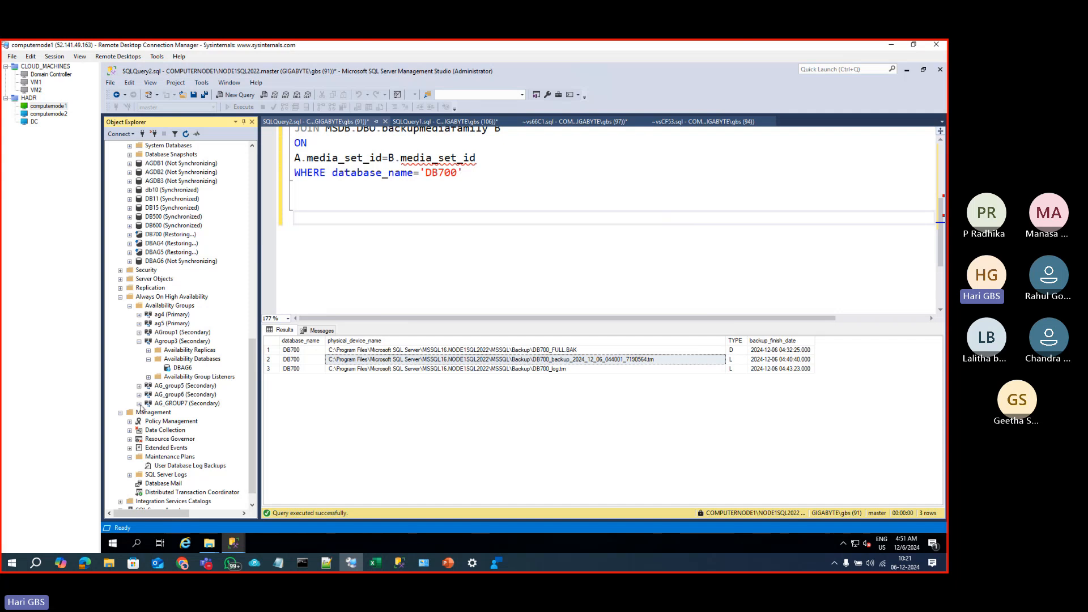
click(139, 404)
click(149, 422)
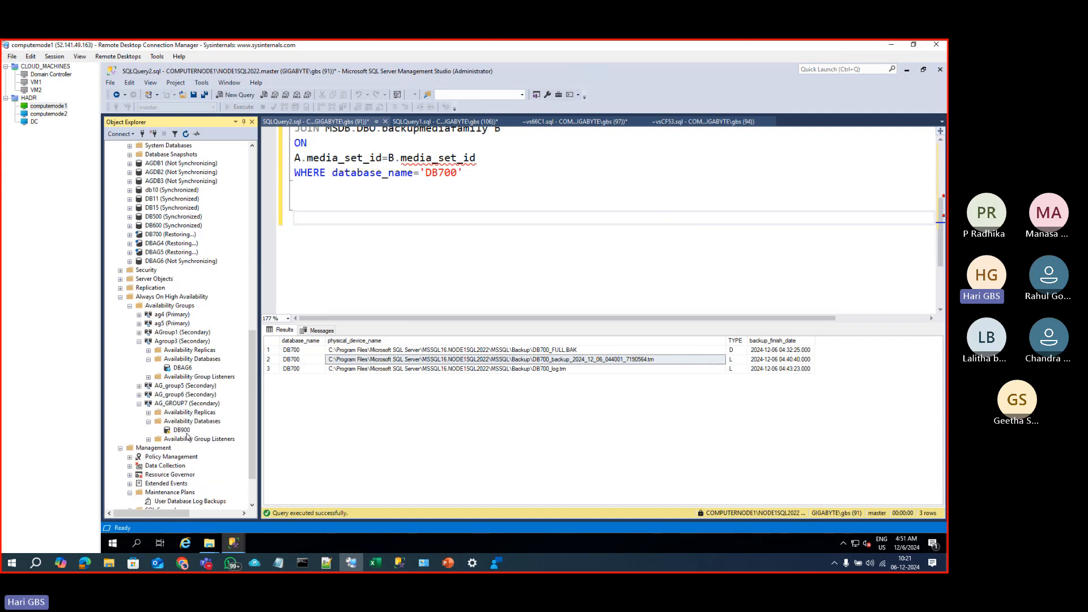
click(182, 431)
key(super+p)
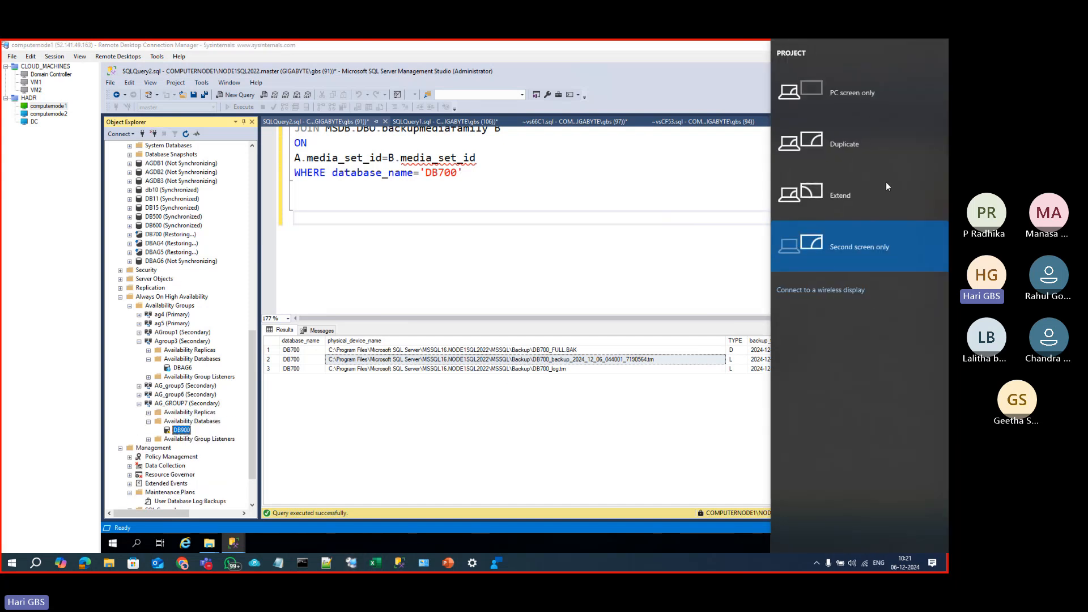
click(863, 126)
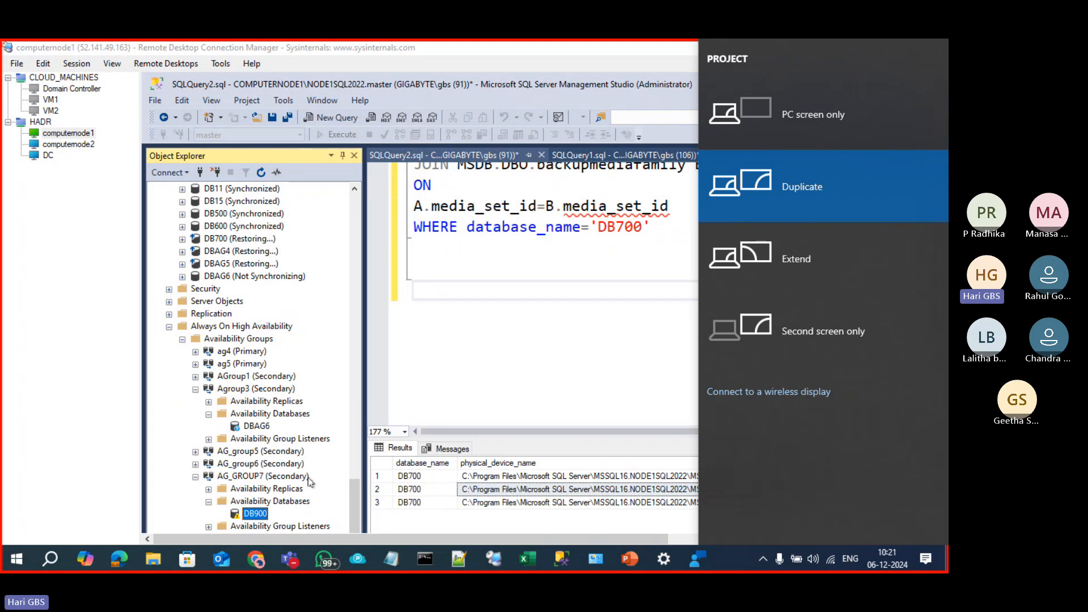
click(436, 392)
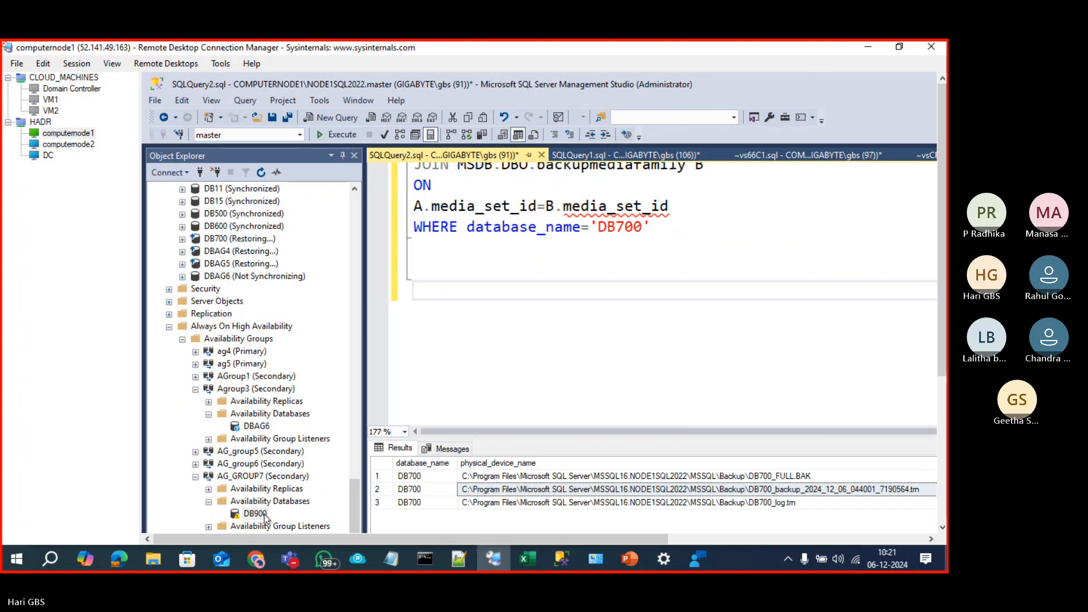
click(943, 438)
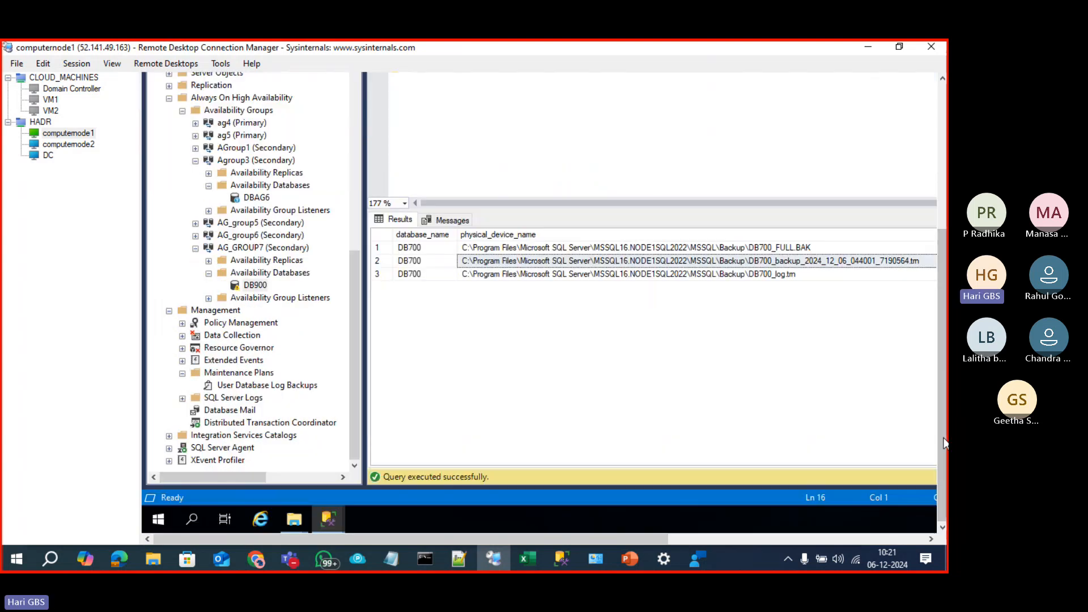
mouse_move(329, 519)
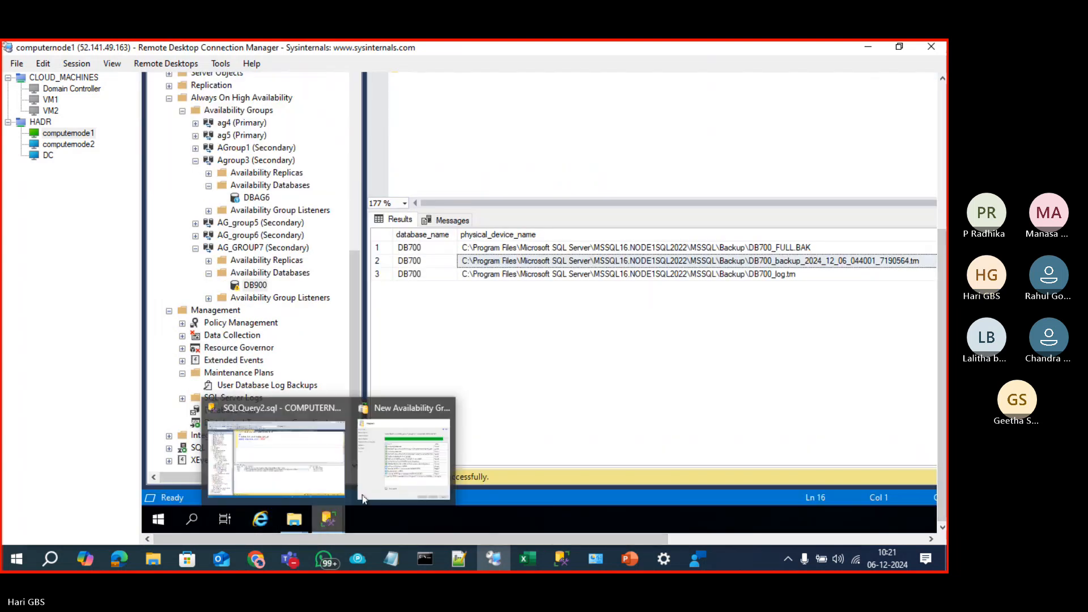
click(409, 470)
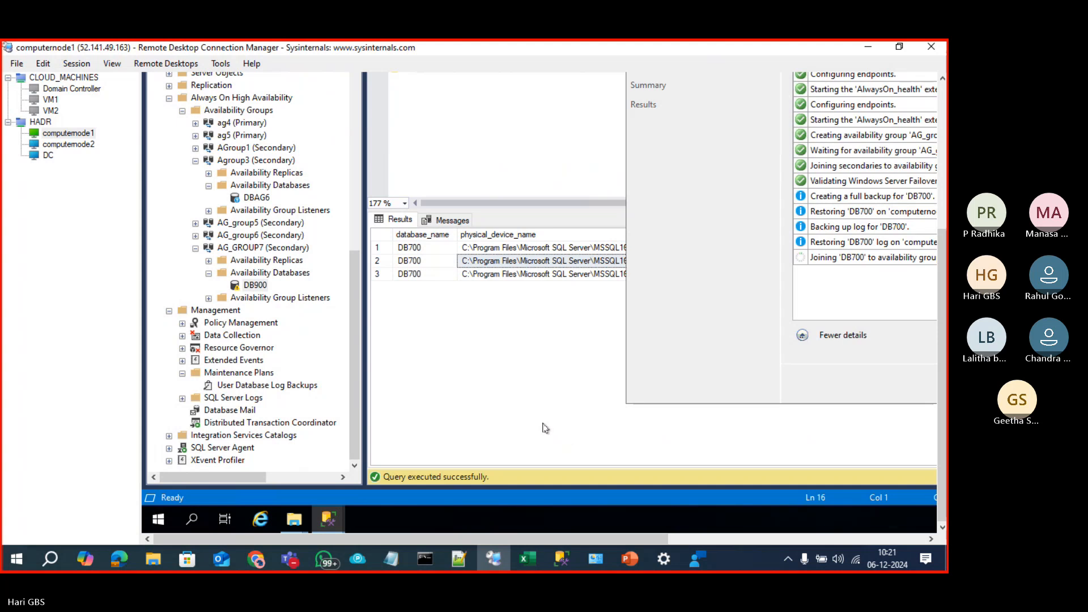
click(567, 436)
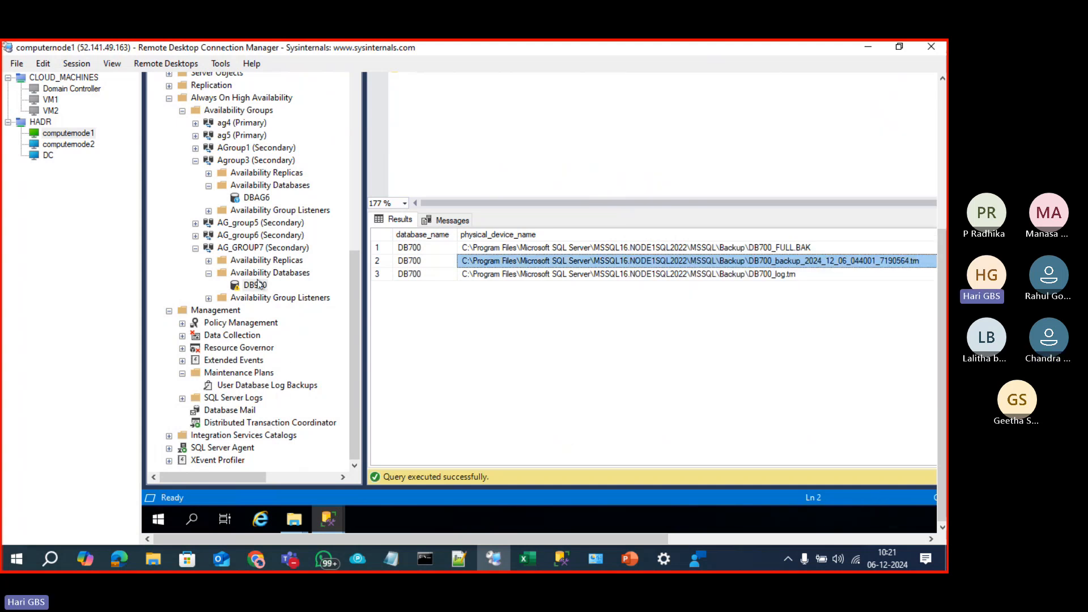
drag(945, 340, 947, 196)
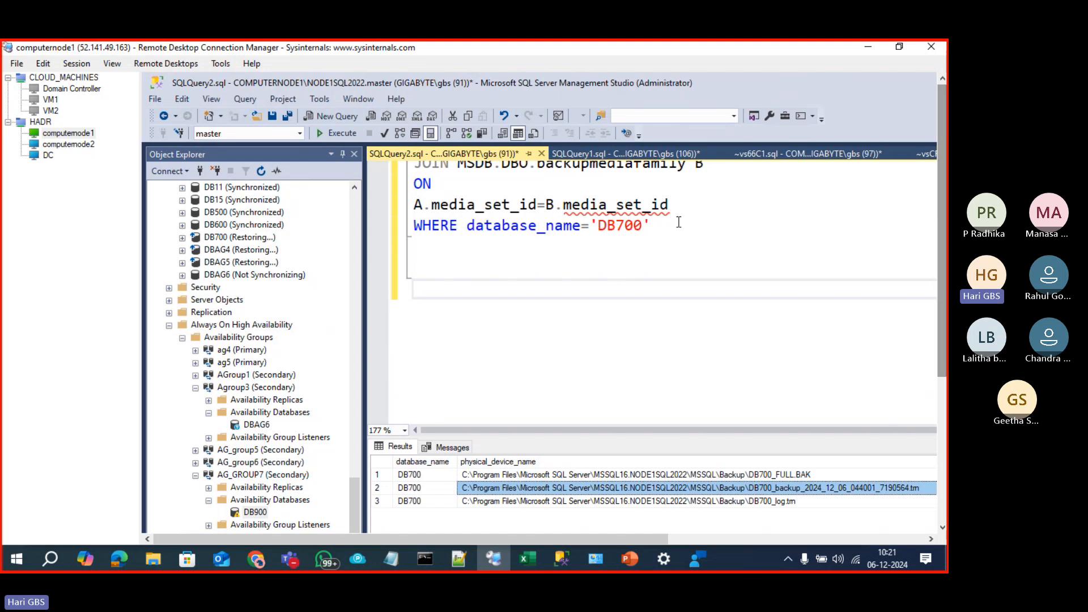
Step: Change the backup history filter from DB700 to DB900 and run the query
click(642, 226)
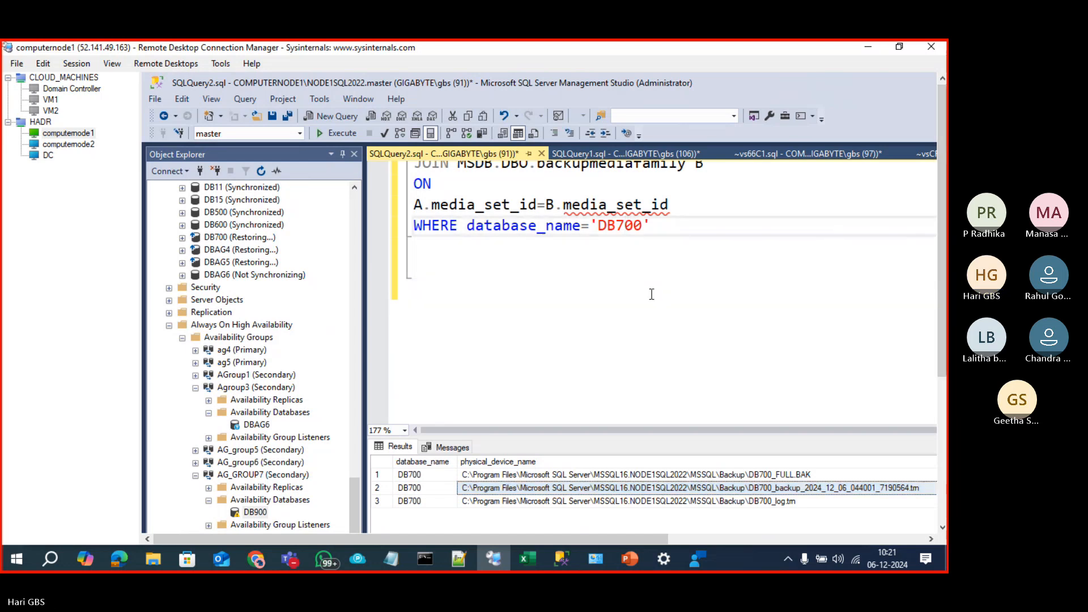
key(BackSpace)
text(9)
click(755, 409)
scroll(755, 409, up, 1)
click(663, 331)
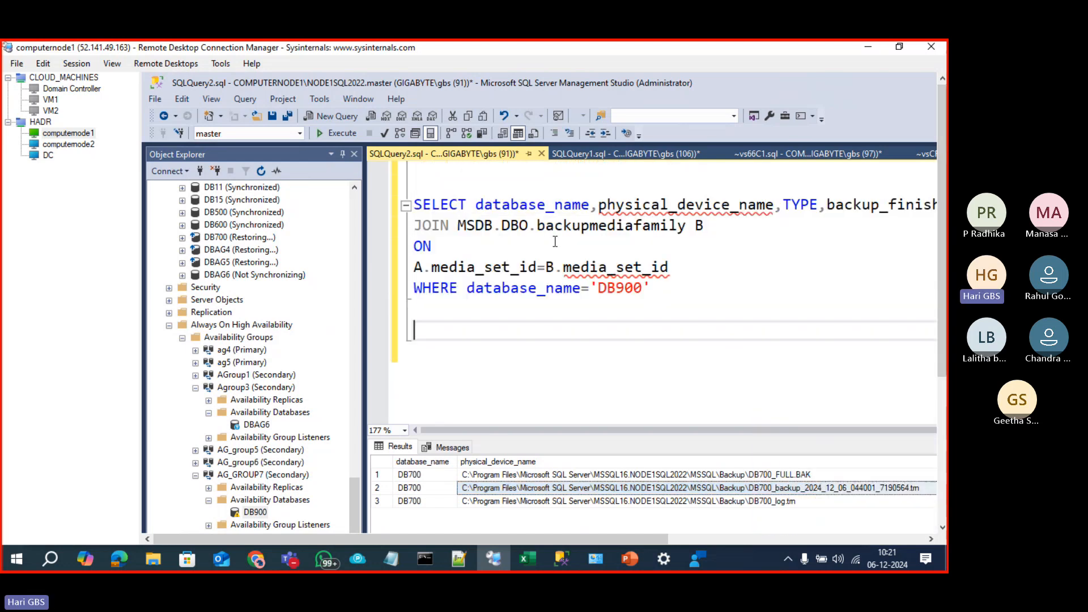
key(ctrl+a)
key(F5)
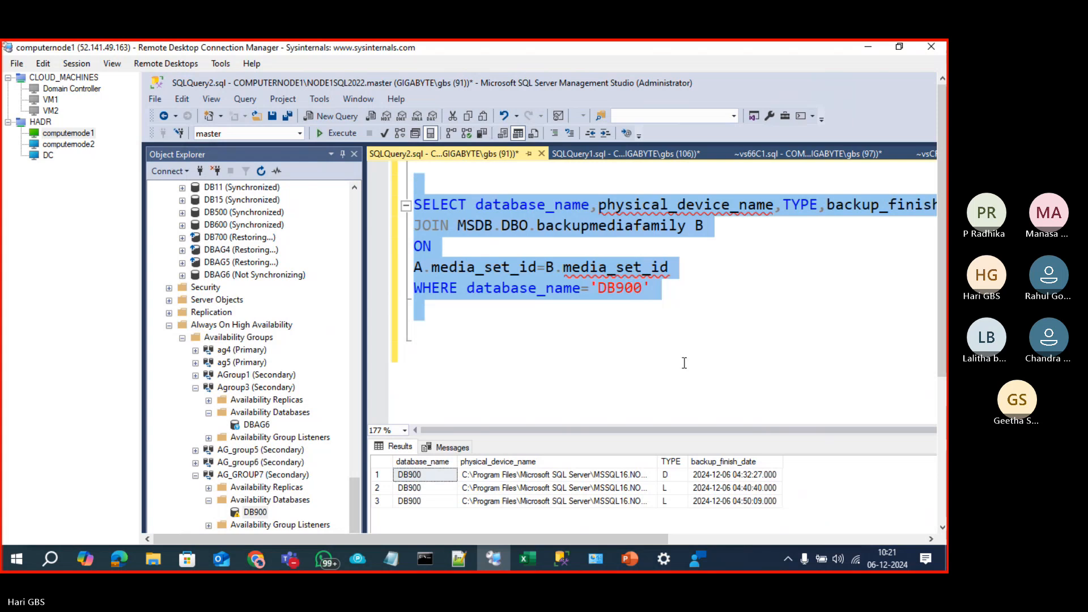
Step: Widen physical_device_name and select the three DB900 backup file paths
click(610, 476)
double_click(657, 461)
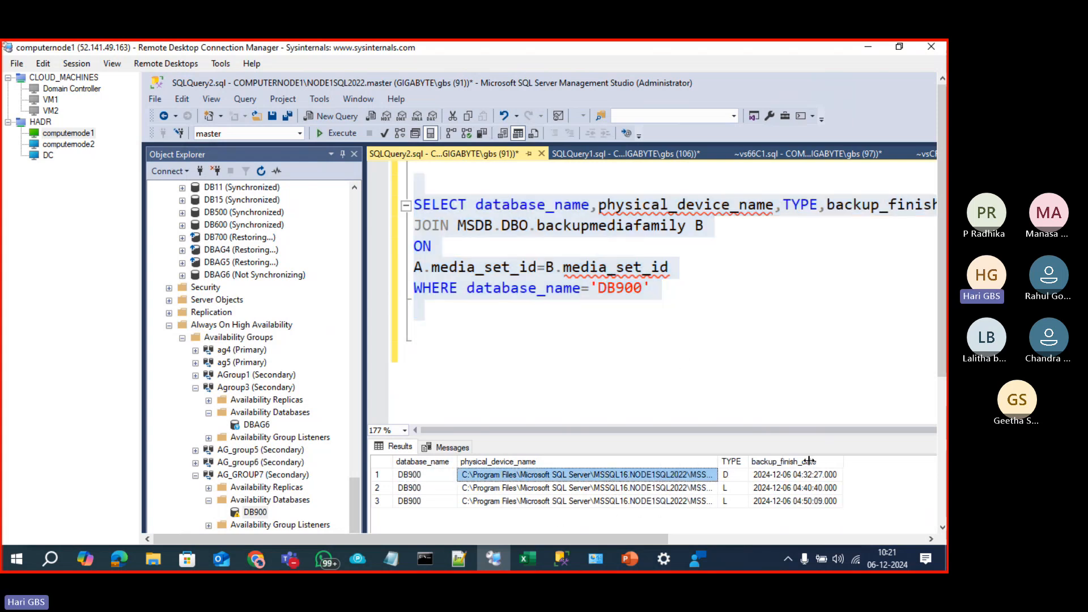
shift+click(708, 491)
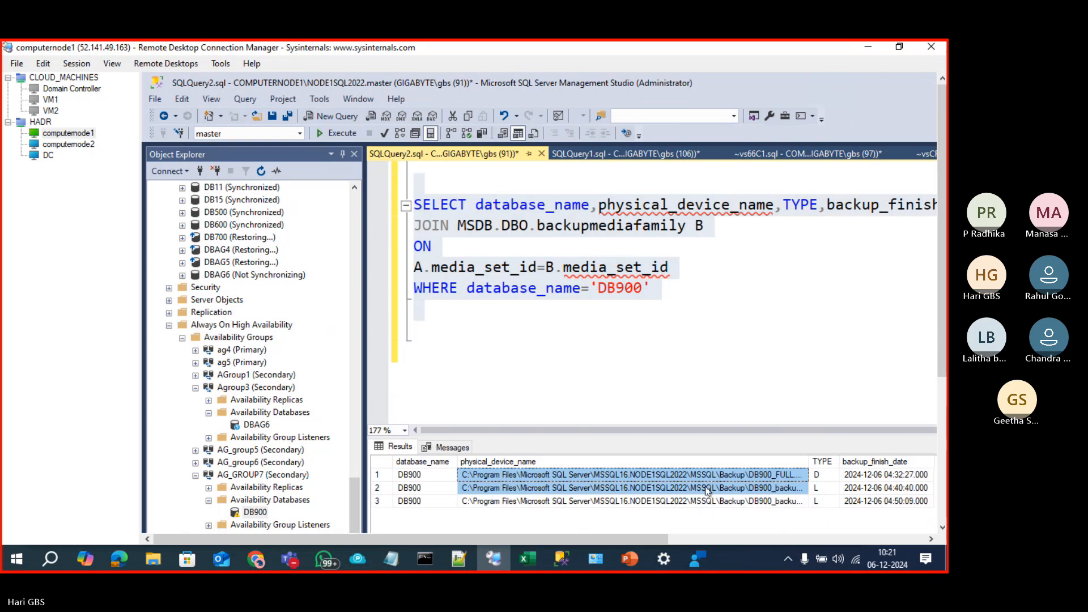
shift+click(692, 503)
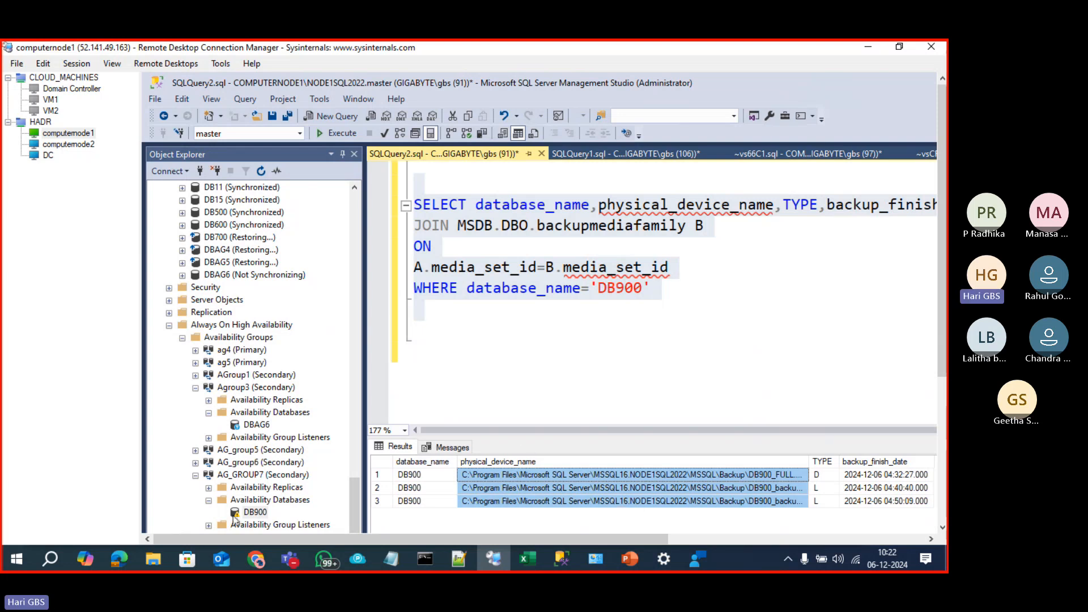
click(943, 424)
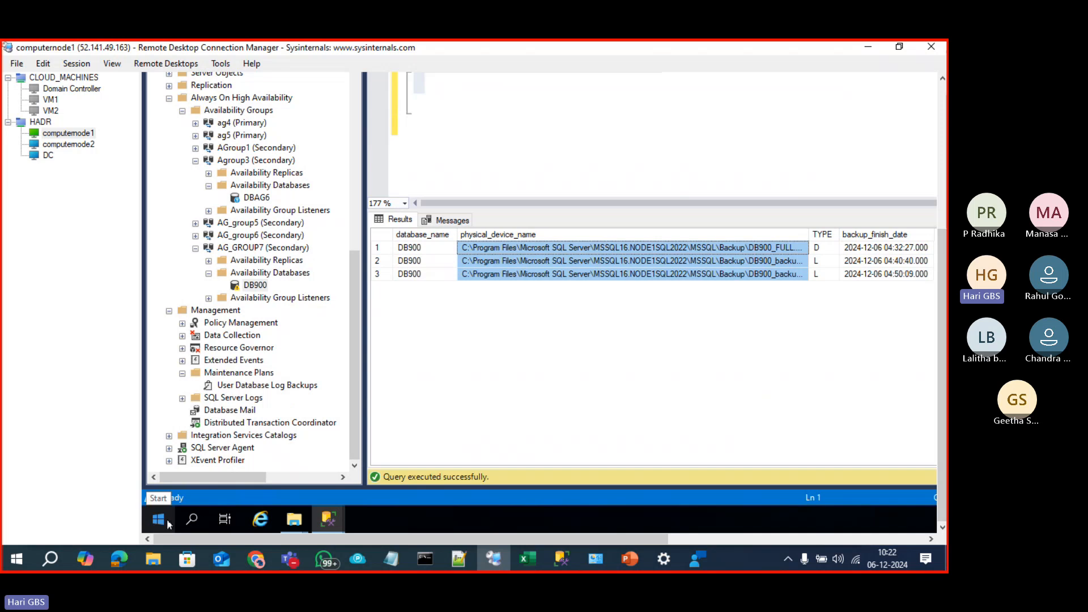
Step: Open computernode1's MSSQL16.NODE1SQL2022 Backup folder in File Explorer via Run
right_click(169, 523)
click(195, 451)
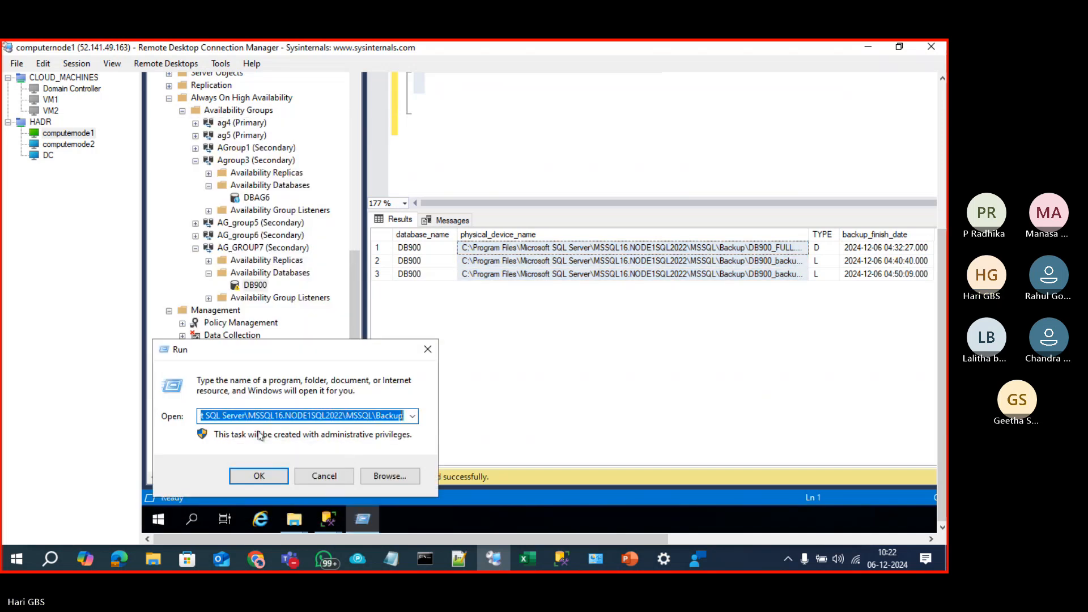
click(397, 415)
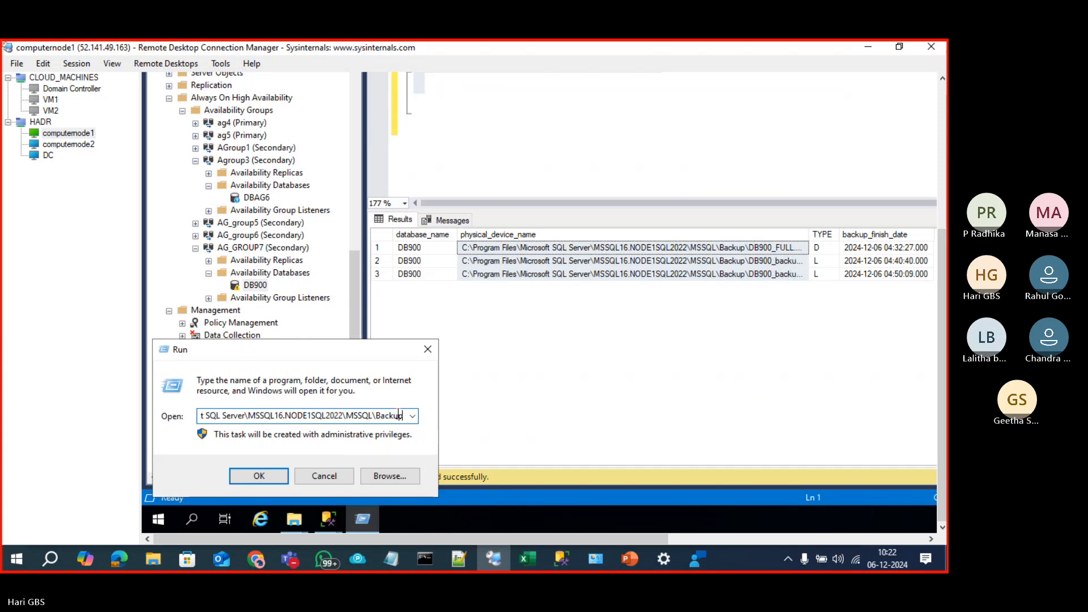
key(Return)
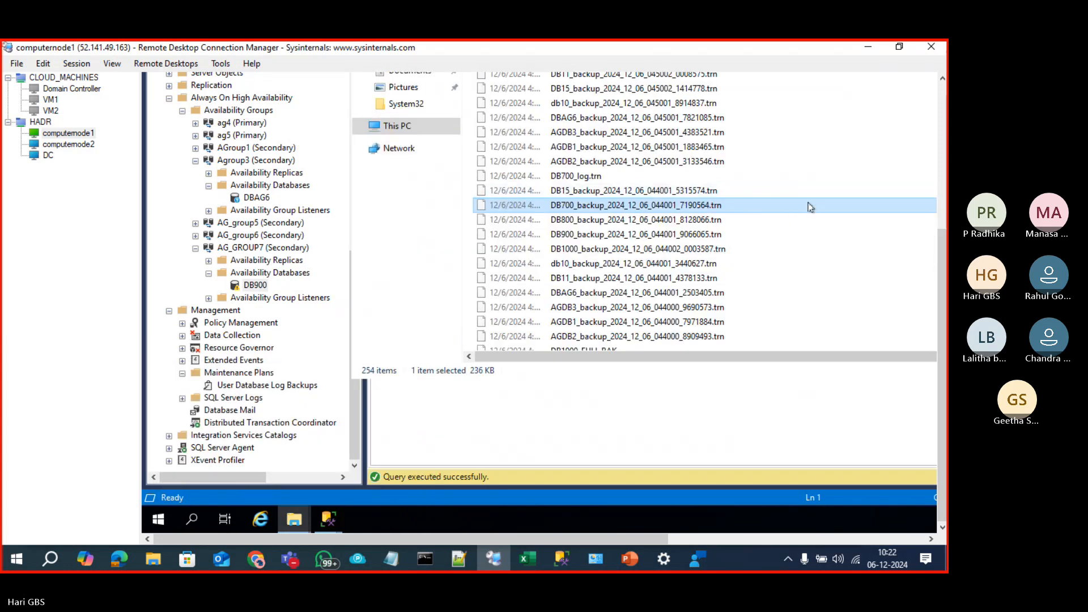
drag(944, 234, 943, 89)
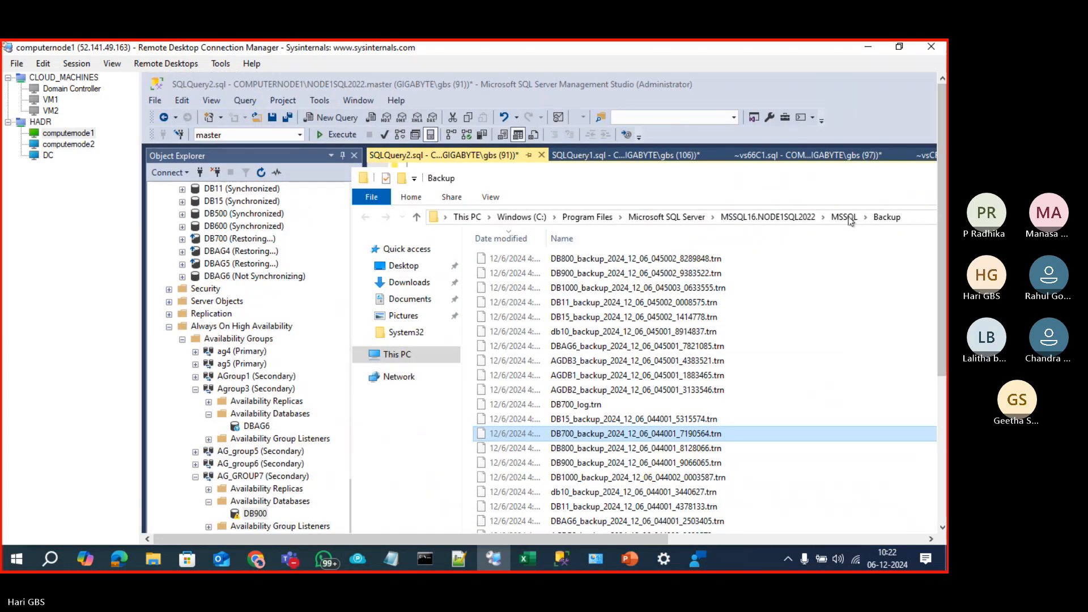
click(669, 217)
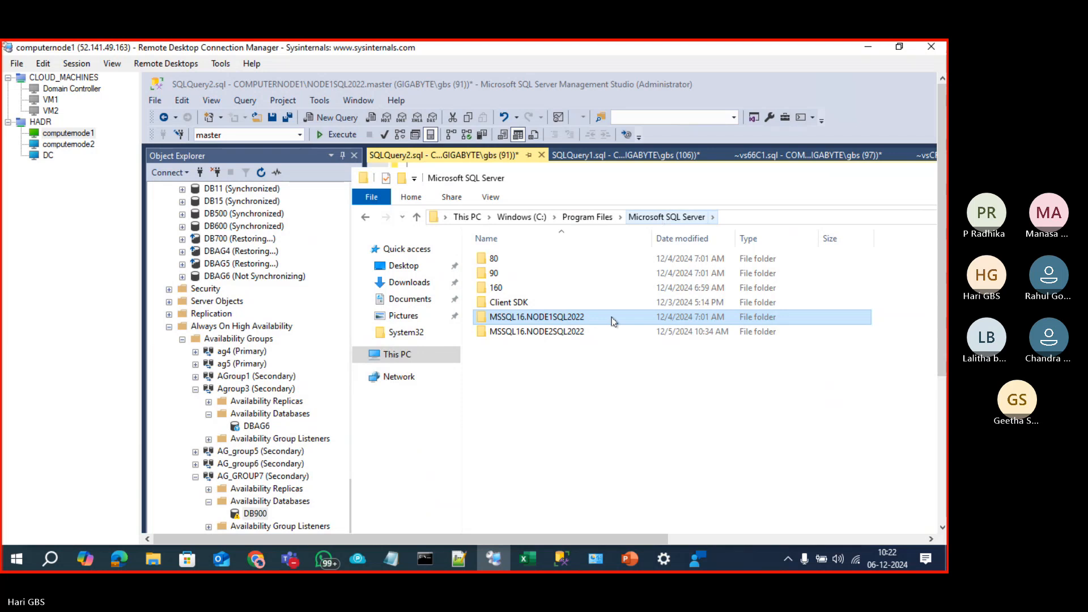
double_click(582, 318)
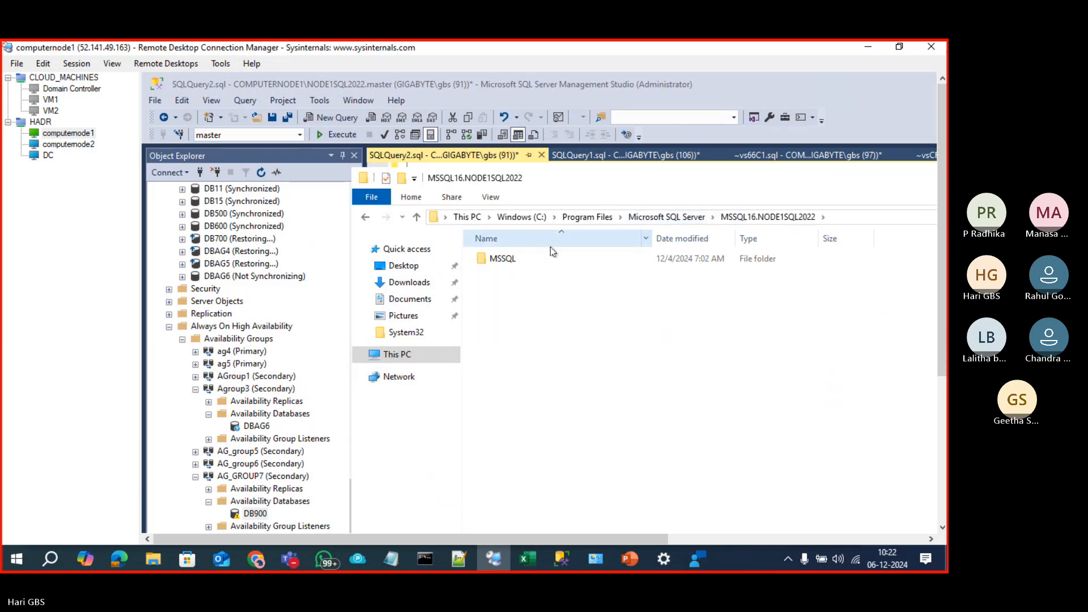
double_click(537, 258)
double_click(537, 258)
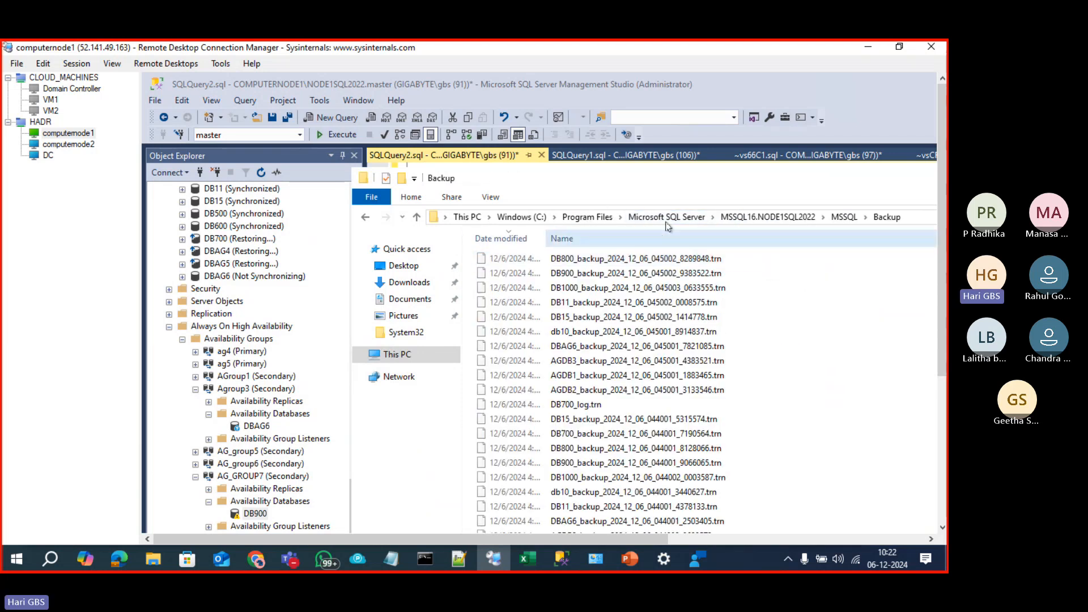
Step: Sort Backup by name, select DB900's three backup files, and switch to computernode2
drag(663, 538, 761, 534)
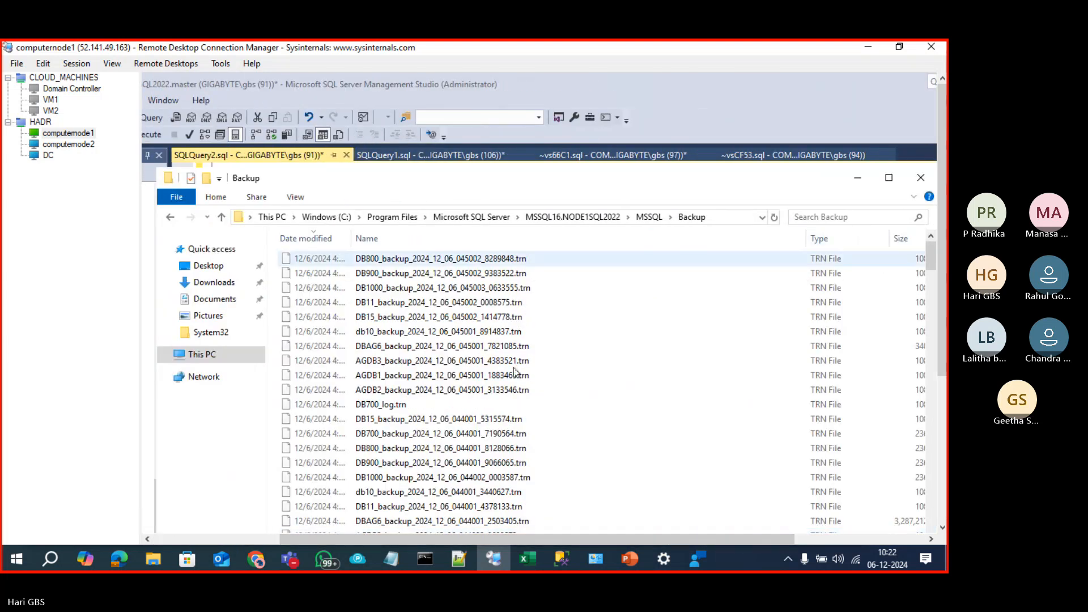
click(306, 238)
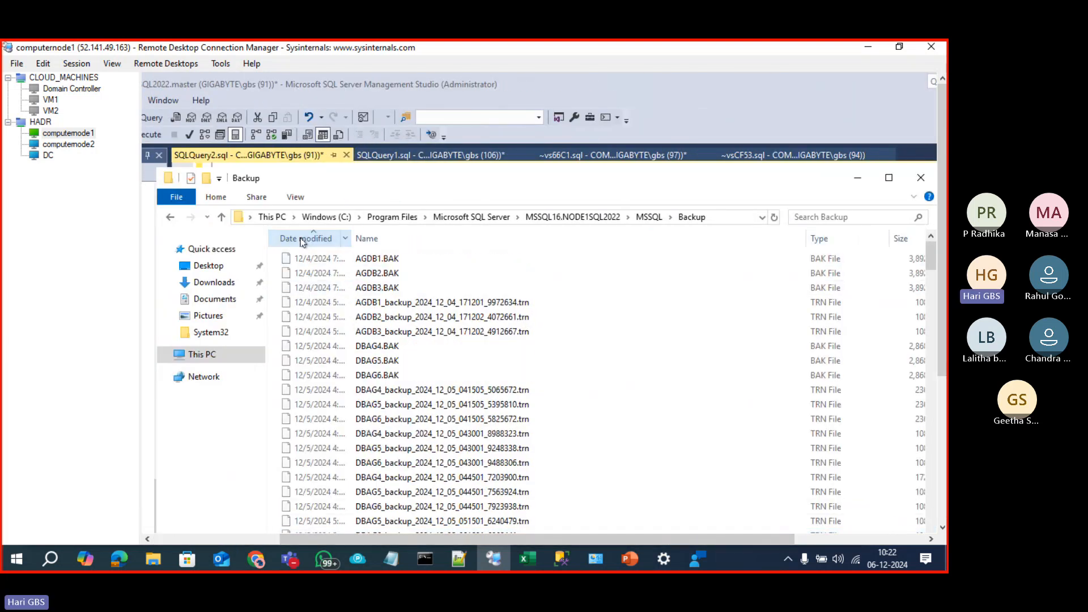
click(409, 243)
scroll(464, 411, down, 10)
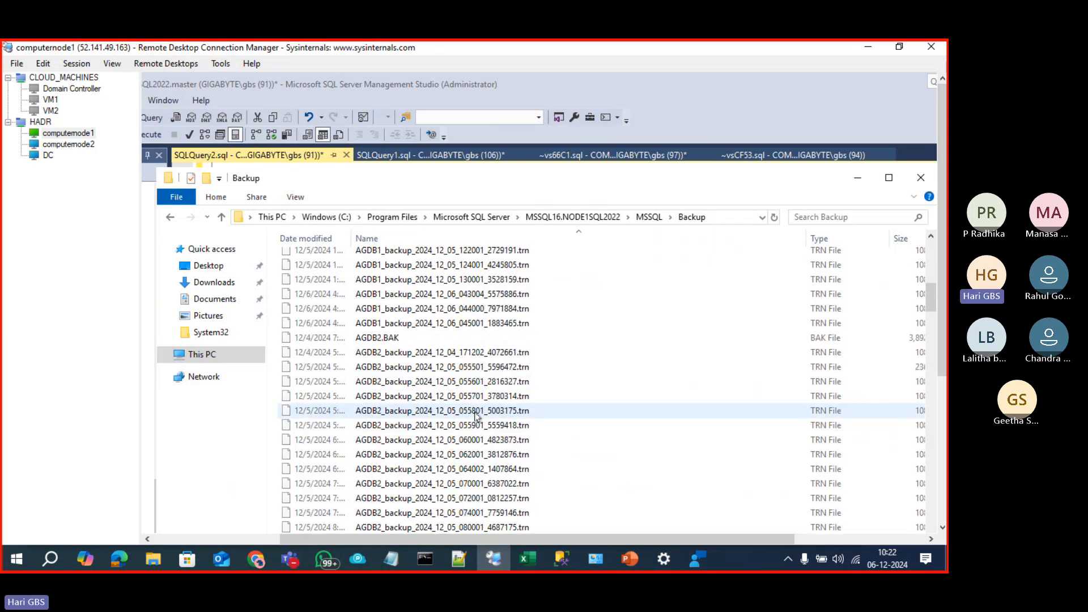
scroll(476, 416, down, 15)
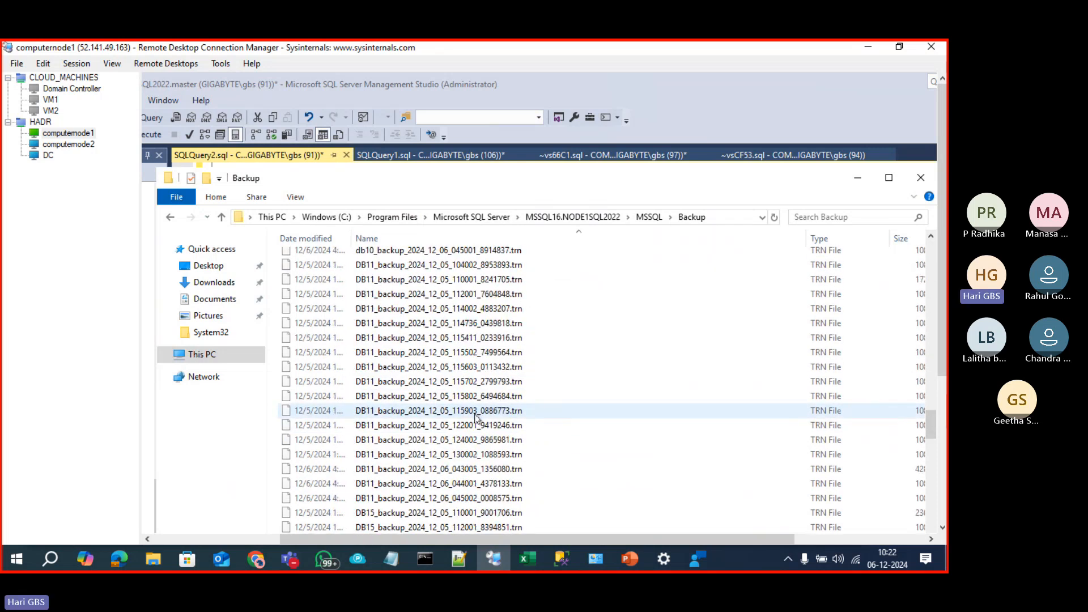
scroll(419, 328, down, 15)
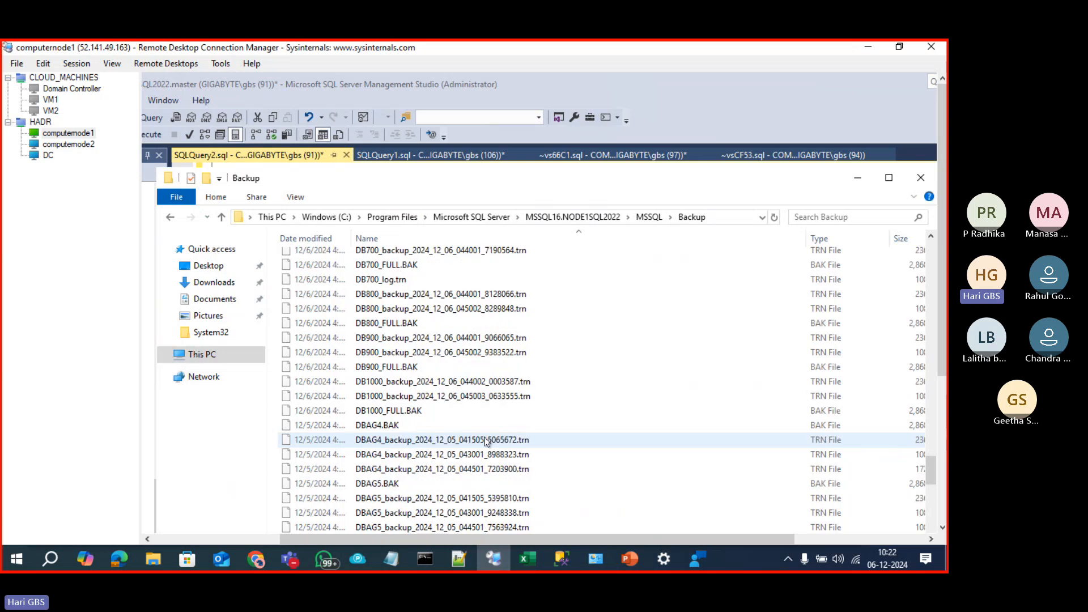
click(396, 338)
key(shift+Down)
key(shift+Down)
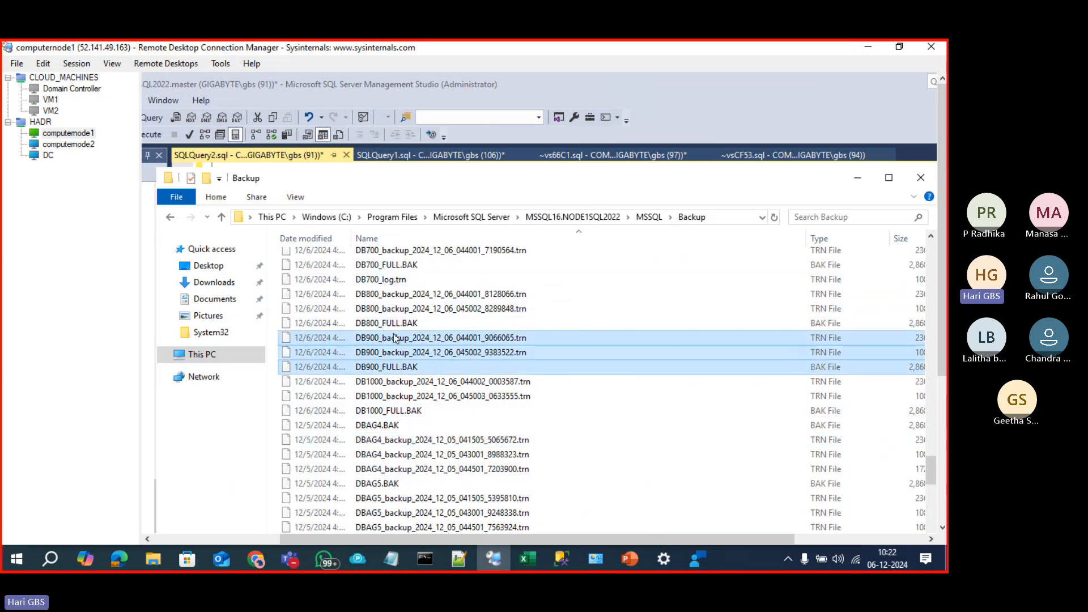
click(70, 143)
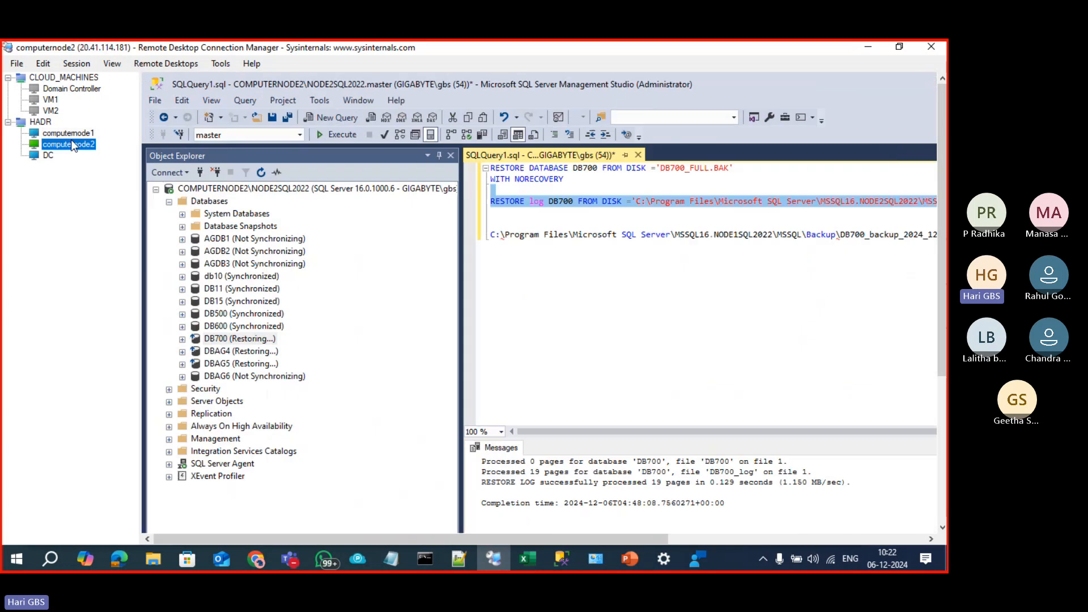
Step: Paste DB900's full and log backups into computernode2's Backup folder, then return to computernode1
drag(942, 317, 942, 470)
mouse_move(304, 523)
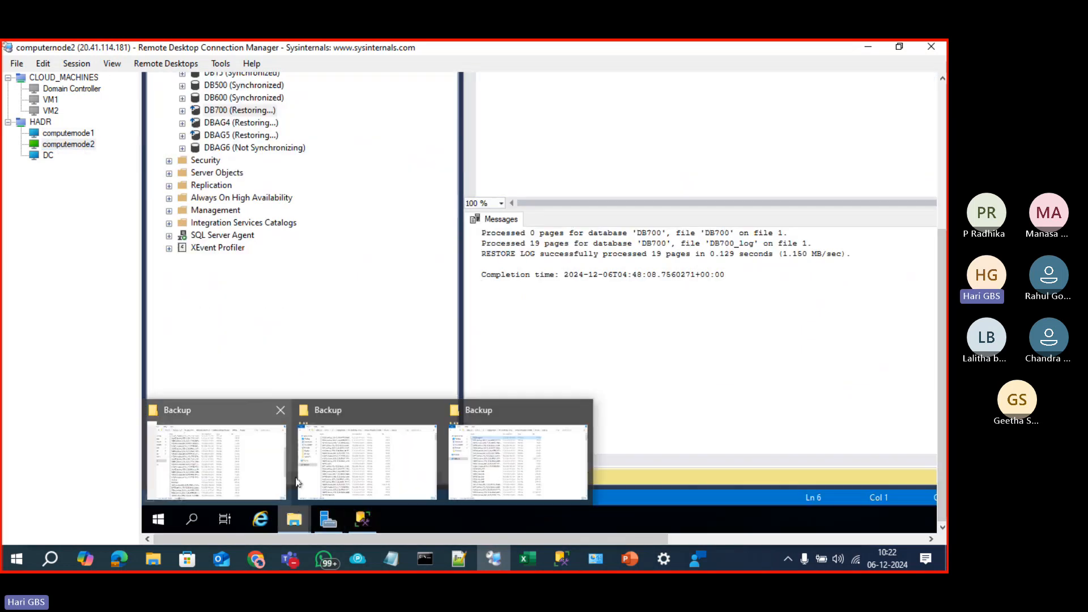
click(263, 472)
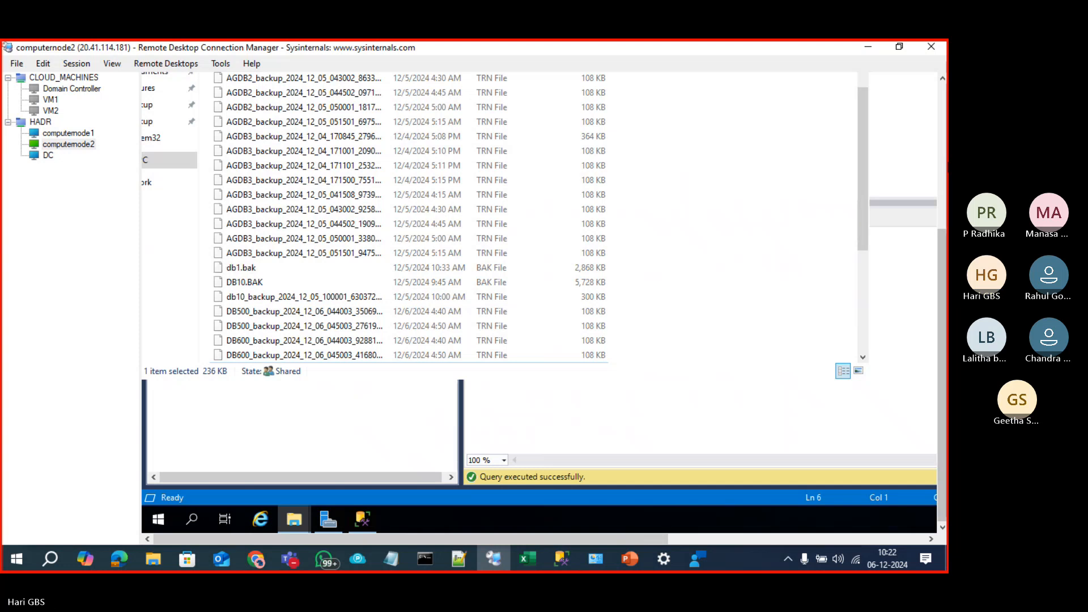
click(944, 164)
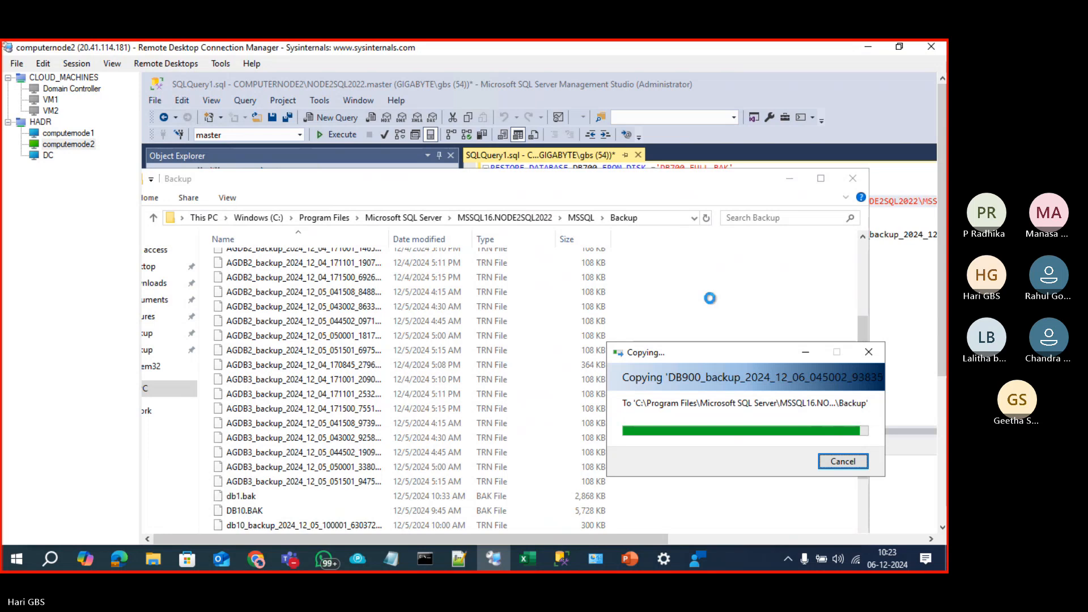
scroll(712, 302, down, 2)
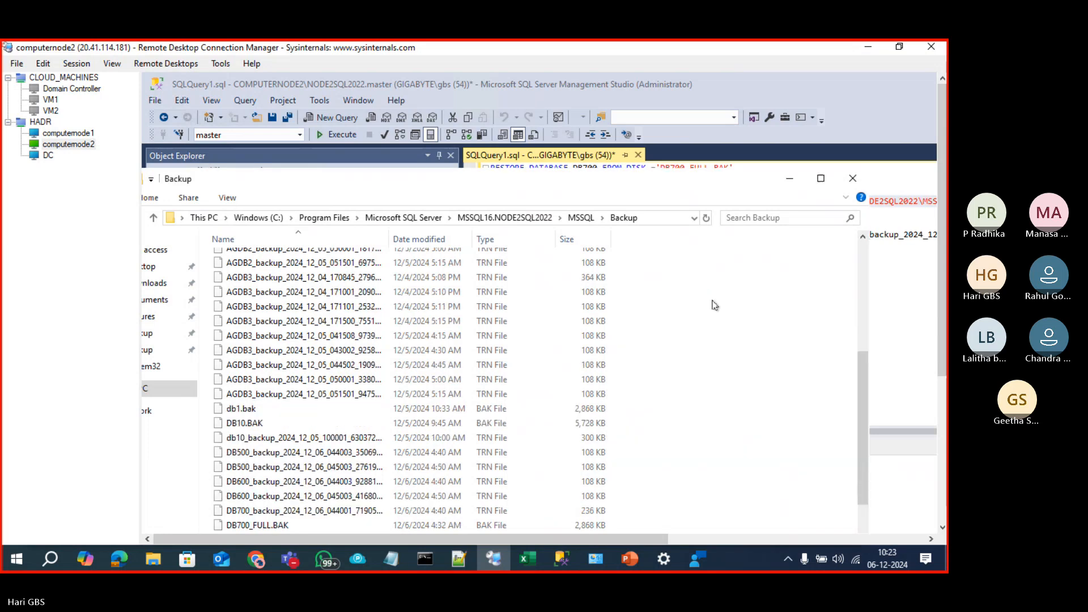
click(67, 133)
Step: Copy the DB900 physical_device_name paths from the results and switch back to computernode2
click(316, 414)
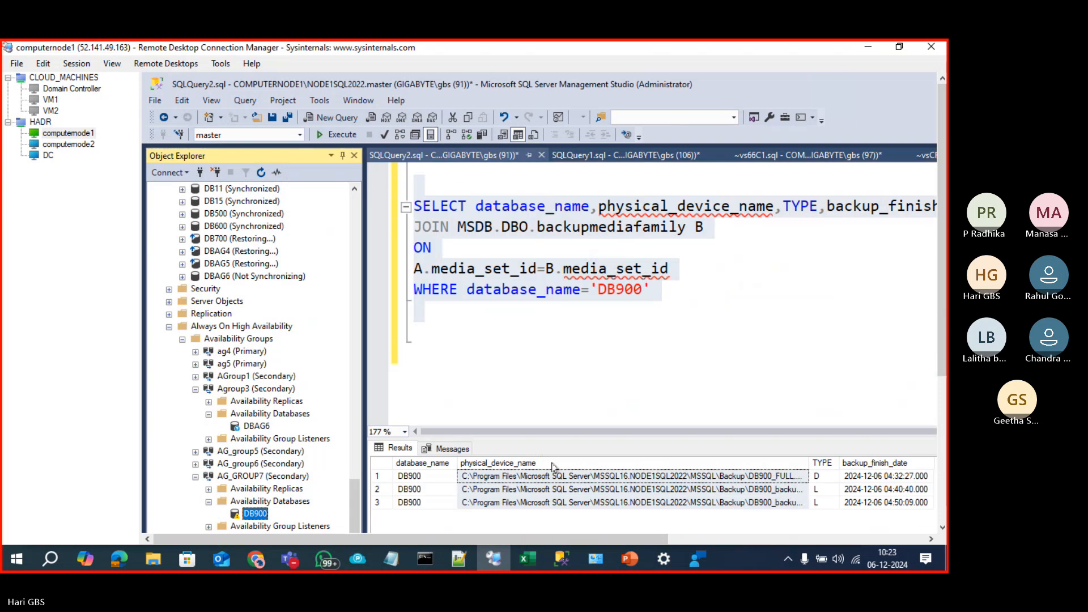
click(526, 463)
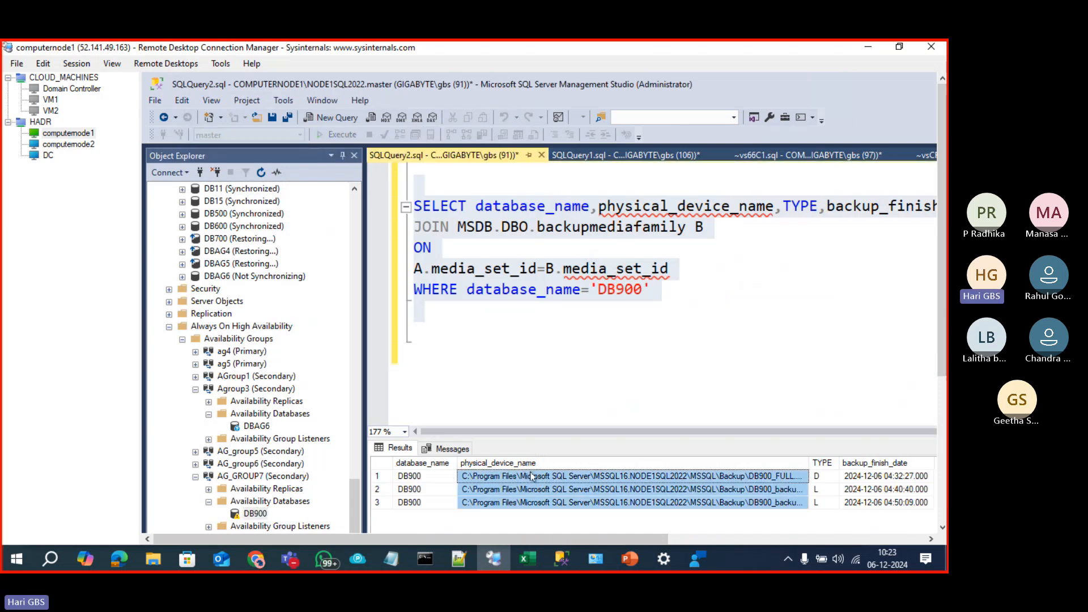
right_click(532, 476)
click(561, 484)
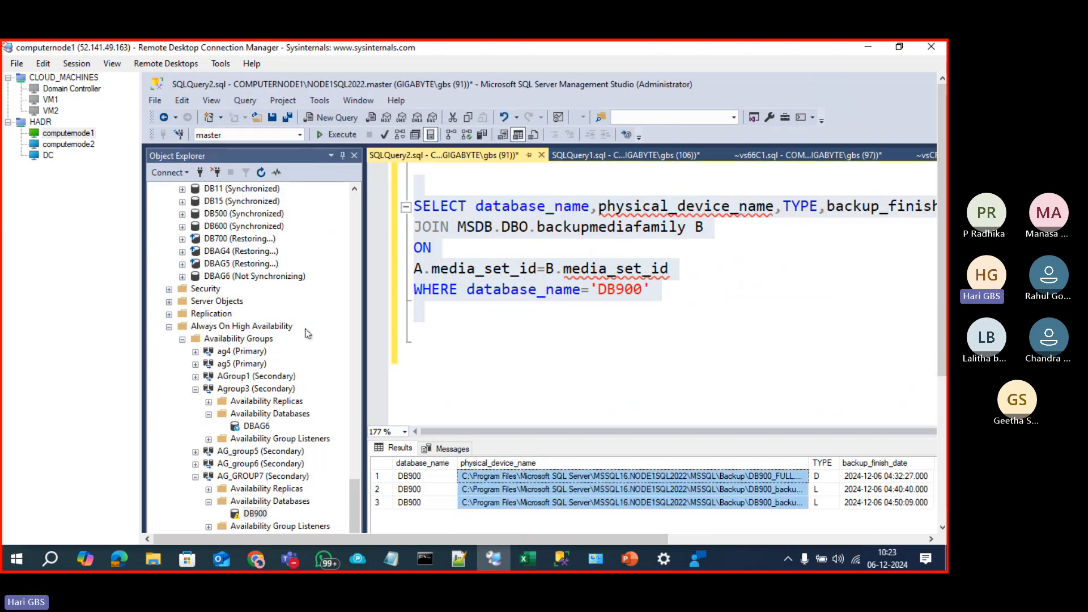
click(68, 144)
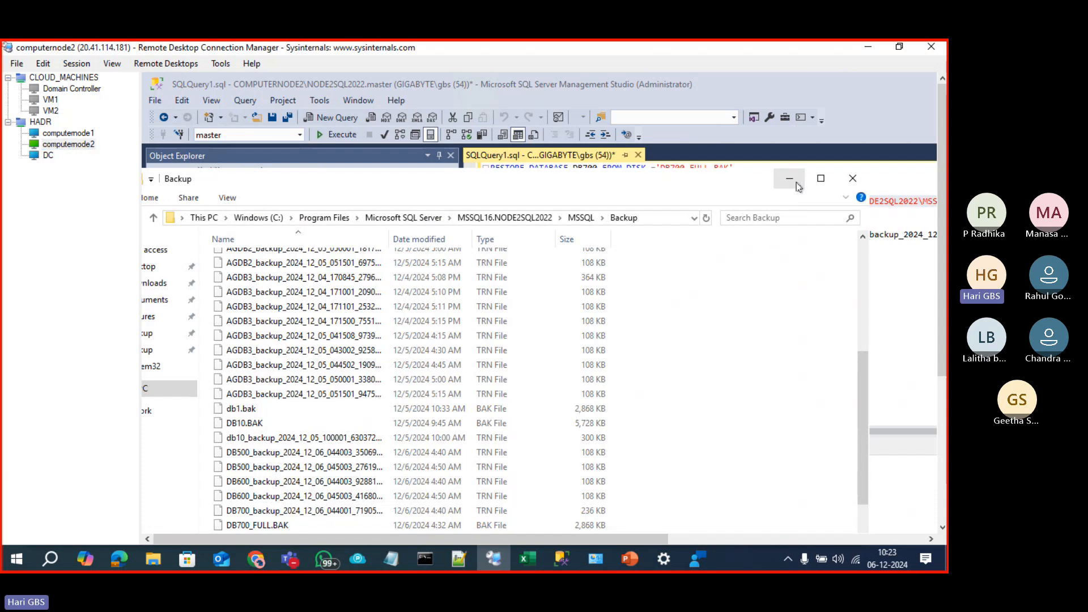
click(790, 178)
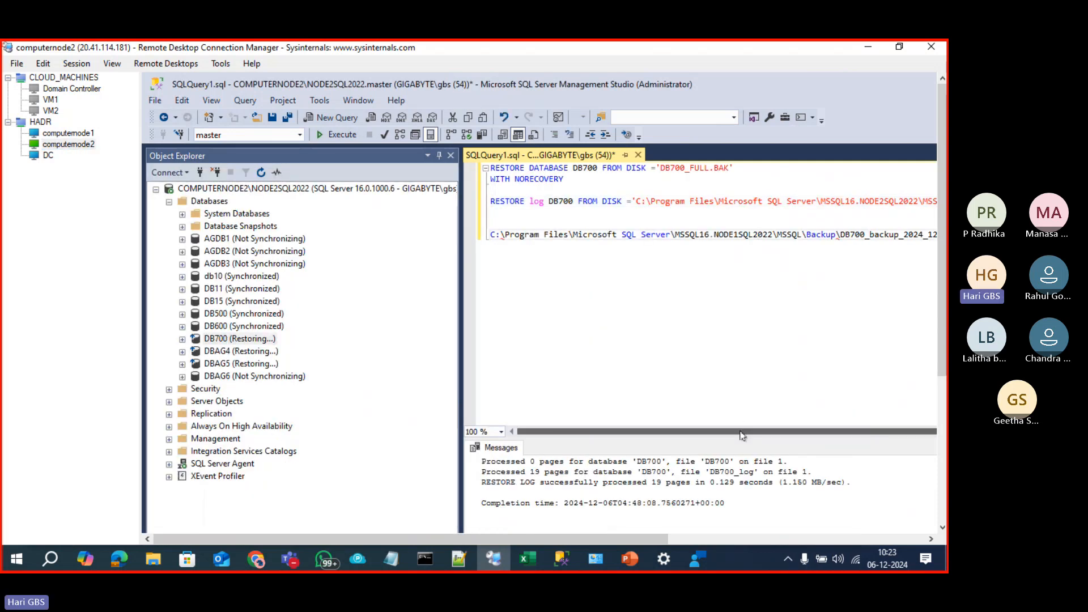
Step: Widen the query editor and paste the three DB900 backup paths below the DB700 lines
mouse_move(741, 434)
mouse_down()
mouse_move(865, 431)
mouse_move(758, 421)
mouse_up()
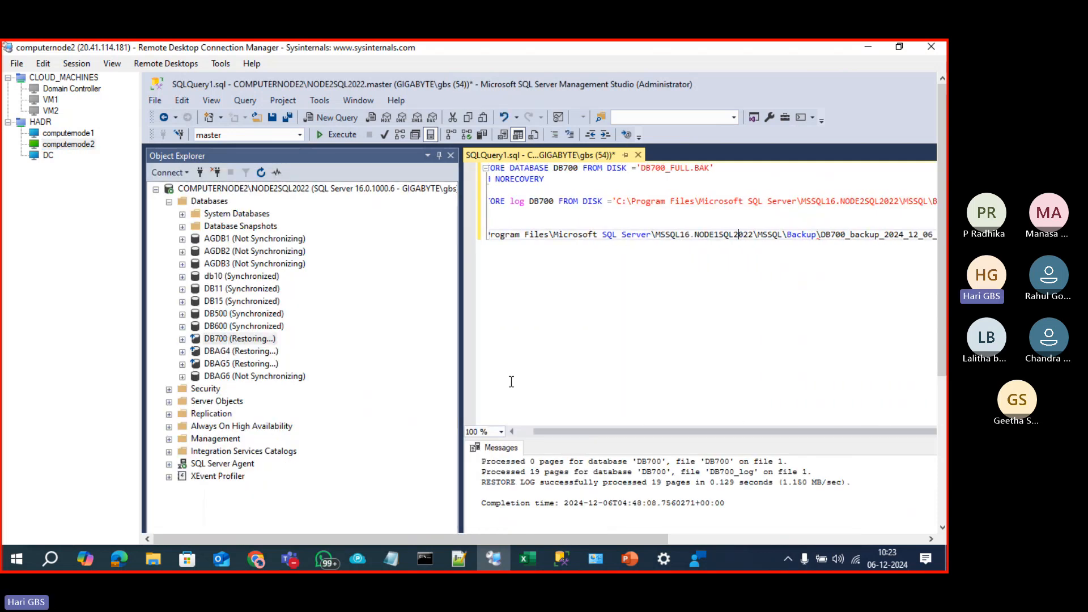
click(458, 334)
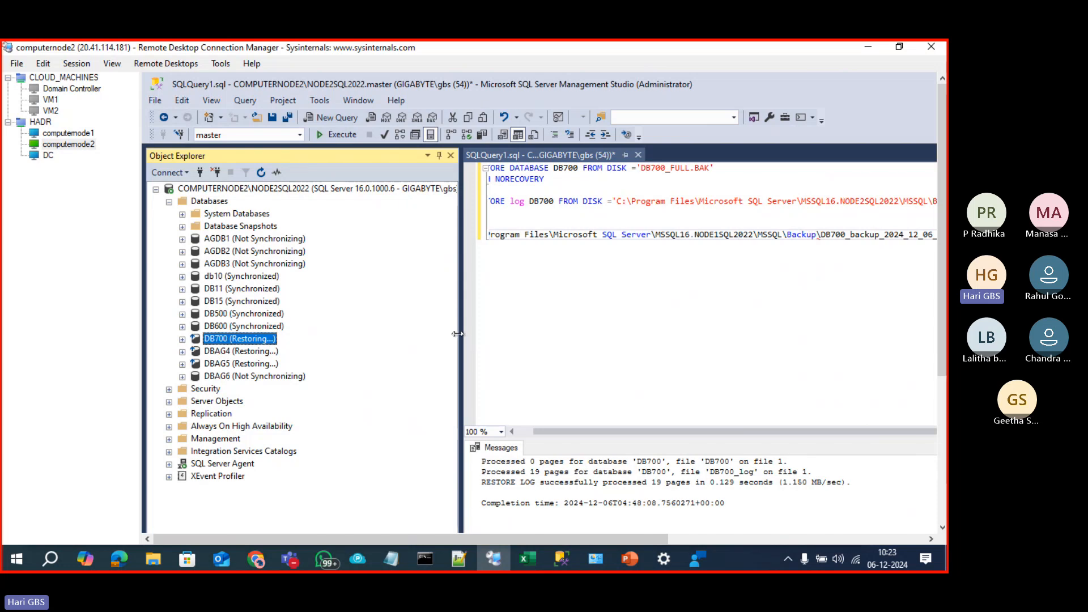
drag(460, 334, 330, 335)
click(901, 236)
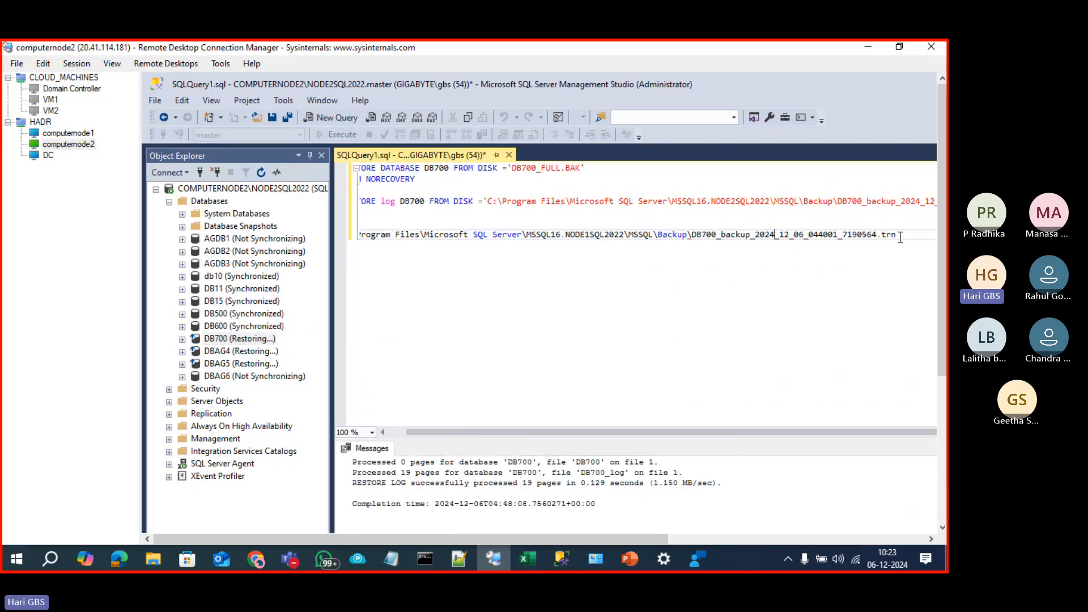
key(Return)
key(Return)
key(Return)
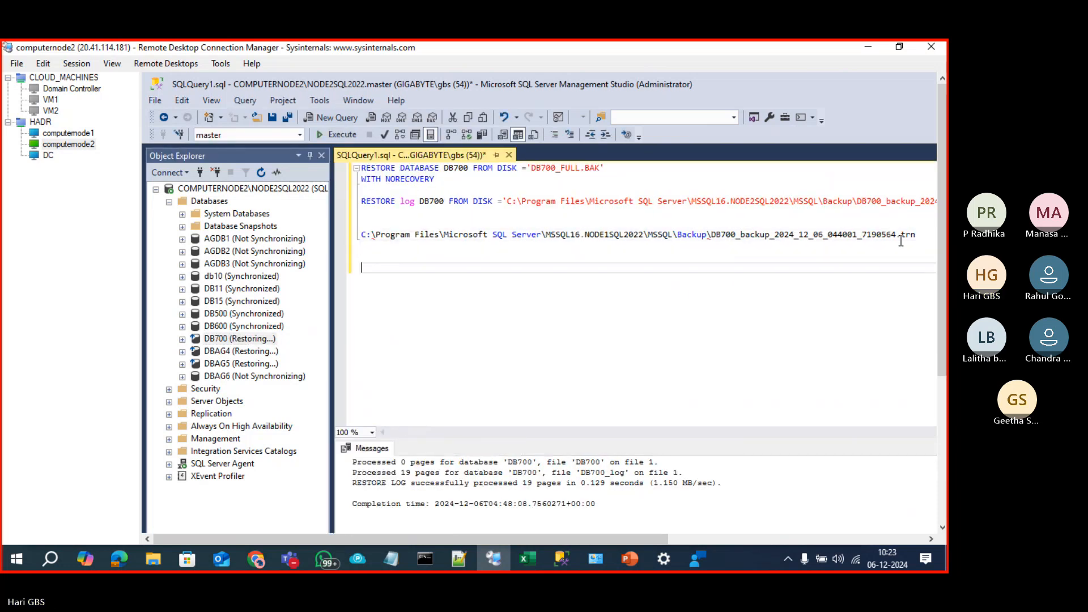
key(ctrl+v)
Step: Strip the folder prefixes and write RESTORE DATABASE DB900 FROM DISK='DB900_FULL.BAK' WITH NORECOVERY
click(390, 253)
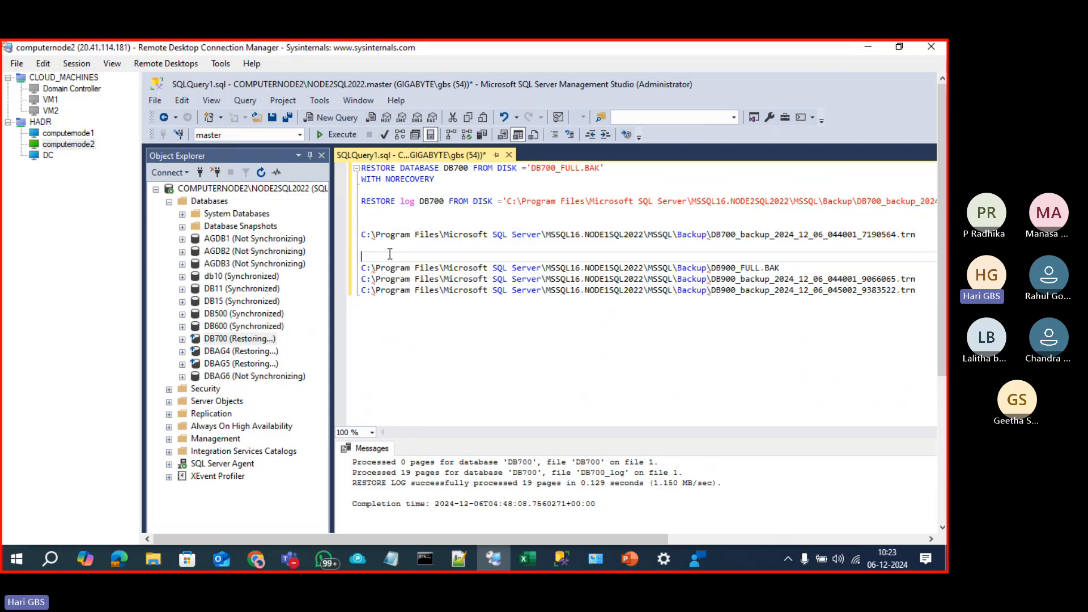
key(Return)
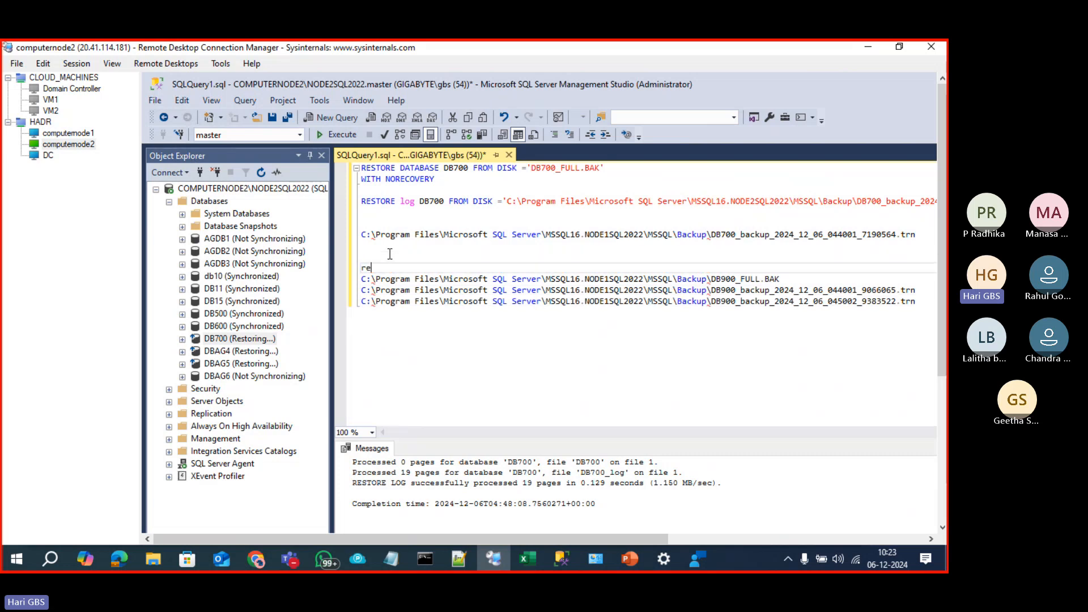
text(RESTORE DATABASE DB900)
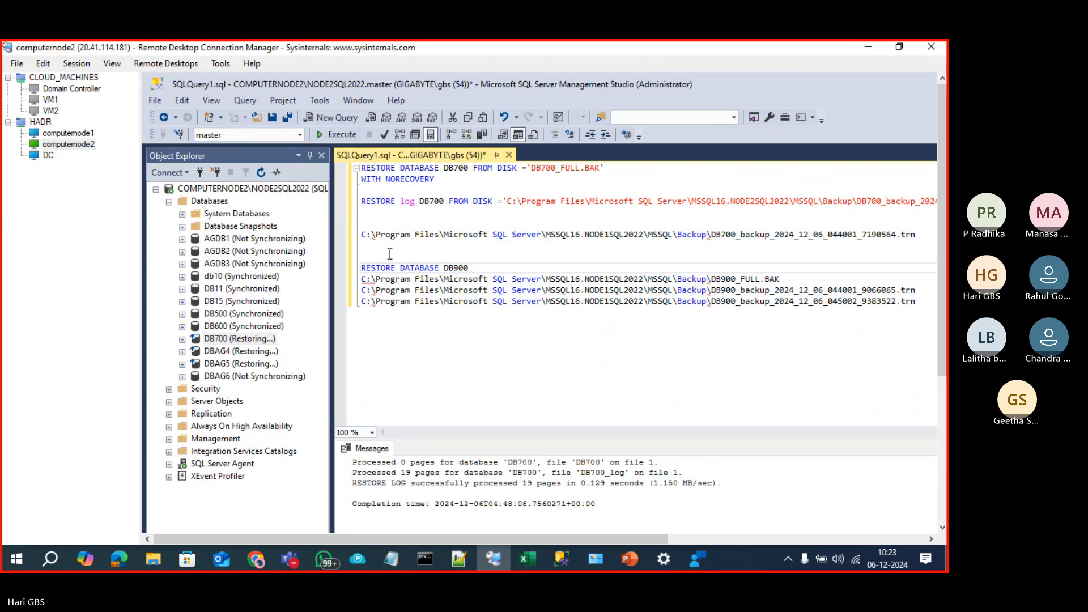
text( FROM DISK)
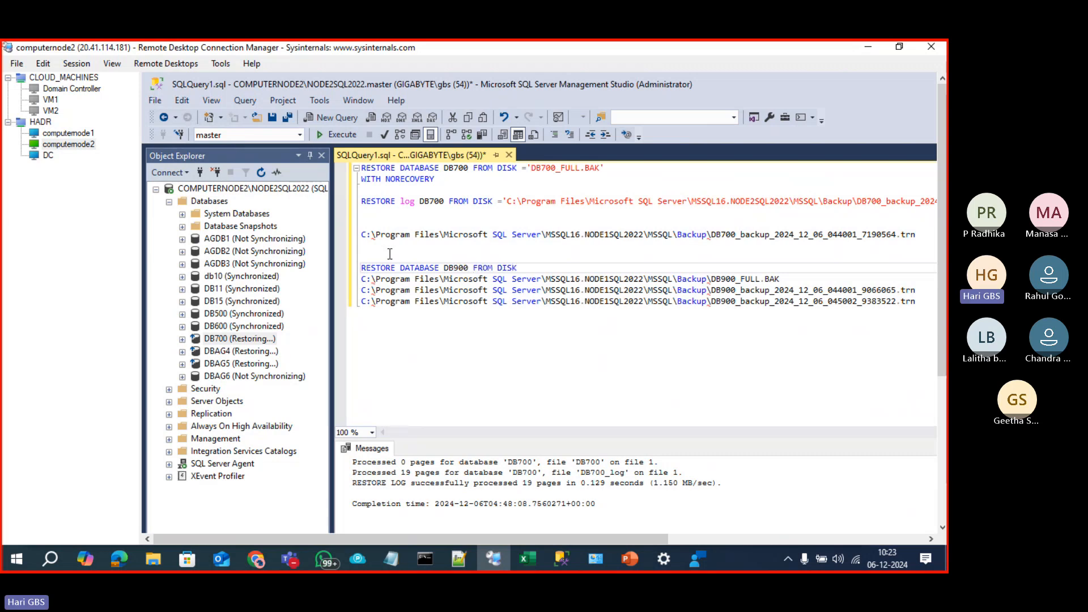
text(=')
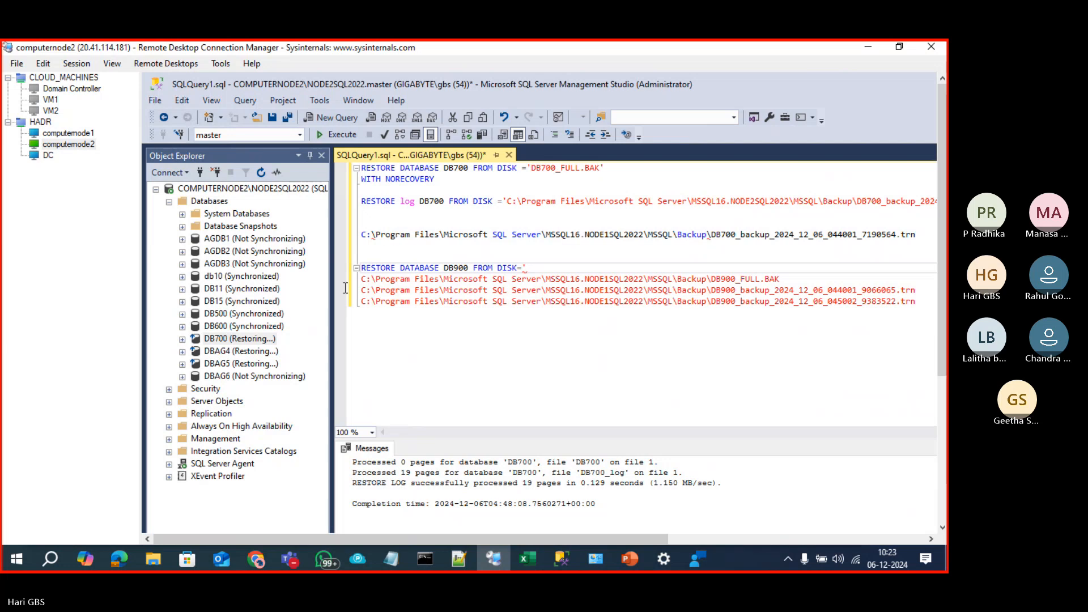
drag(362, 278, 713, 309)
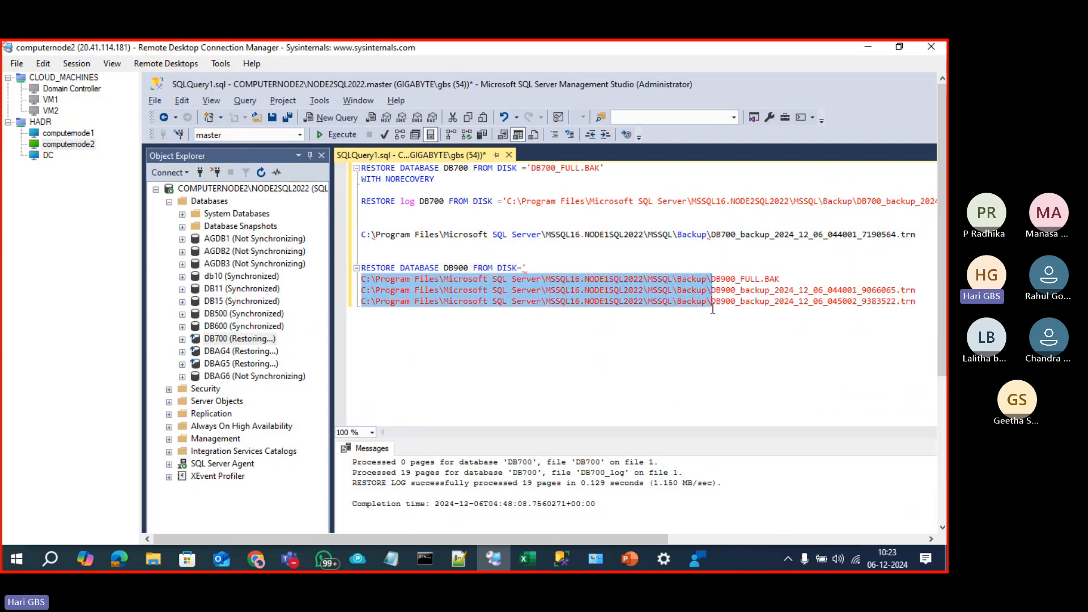
key(Delete)
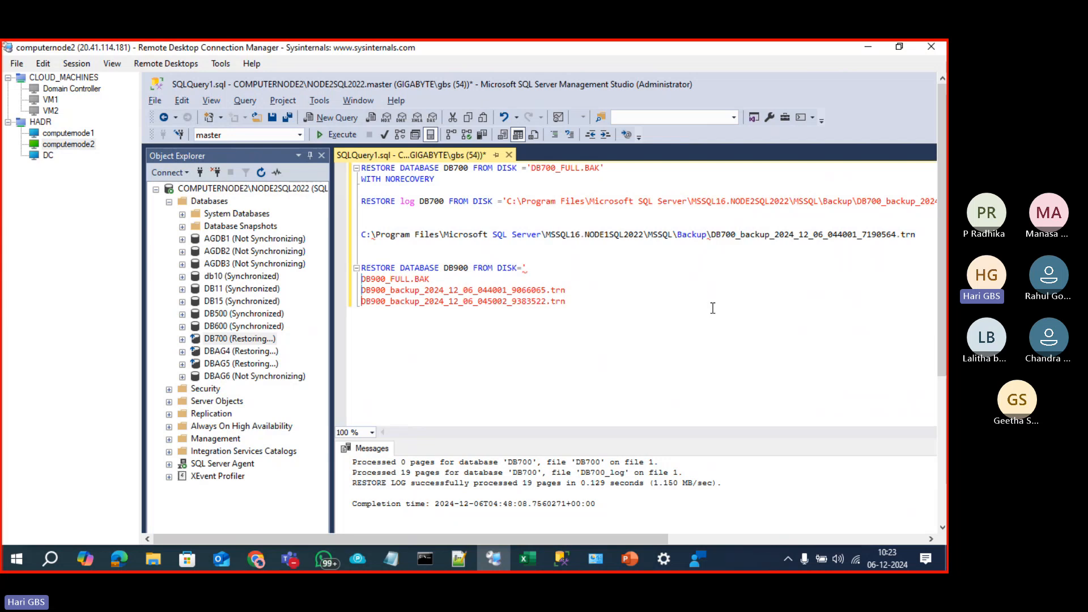
click(563, 268)
key(Delete)
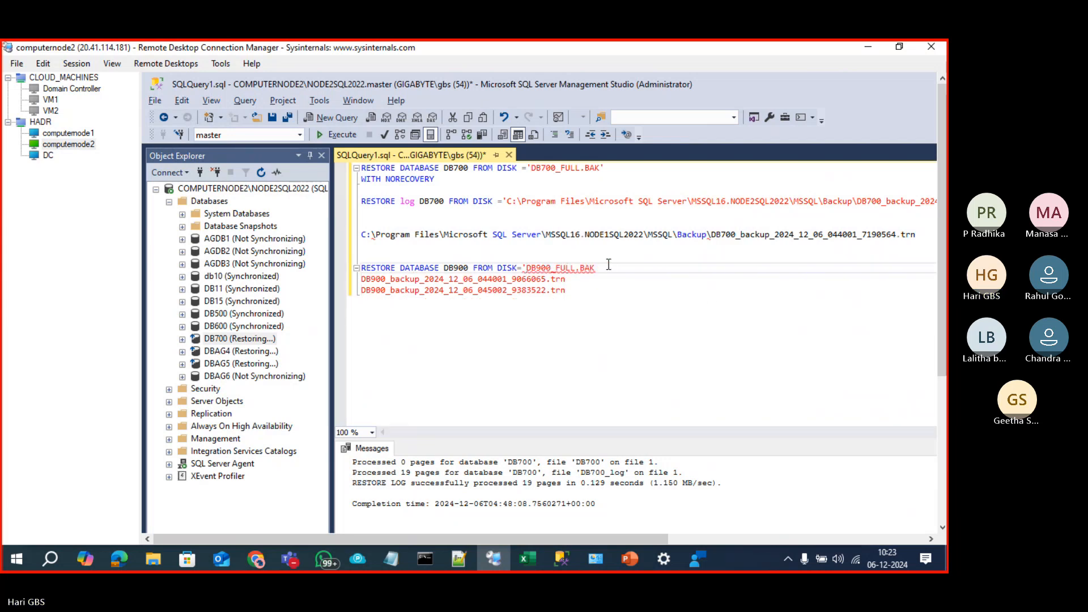
text(' WITH NORECOVE)
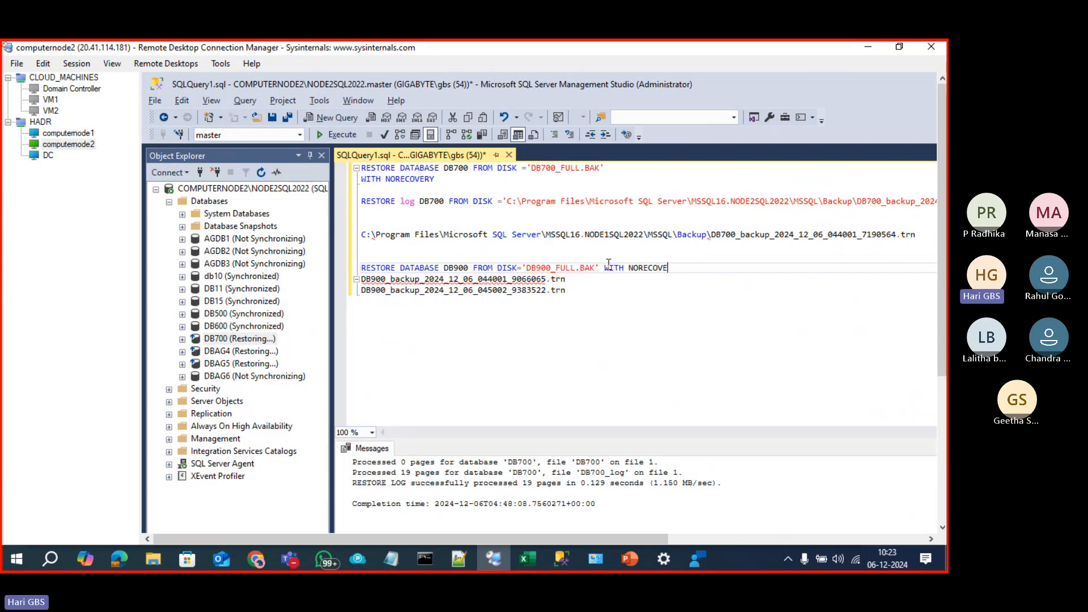
text(RY;)
Step: Build the first DB900 RESTORE LOG statement for the first .trn file, ending WITH NORECOVERY
key(Return)
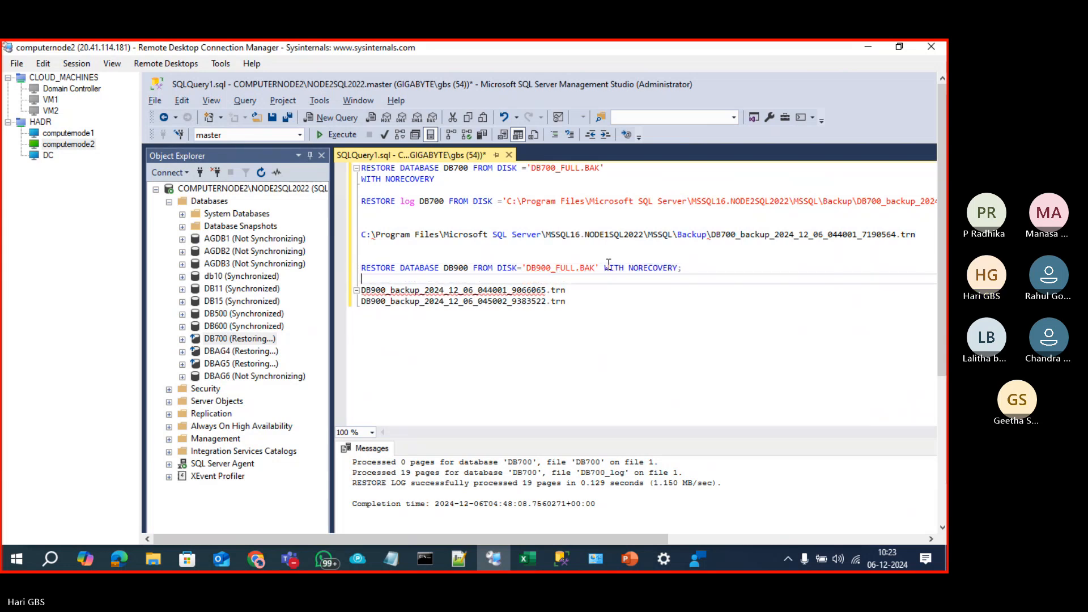
text(R)
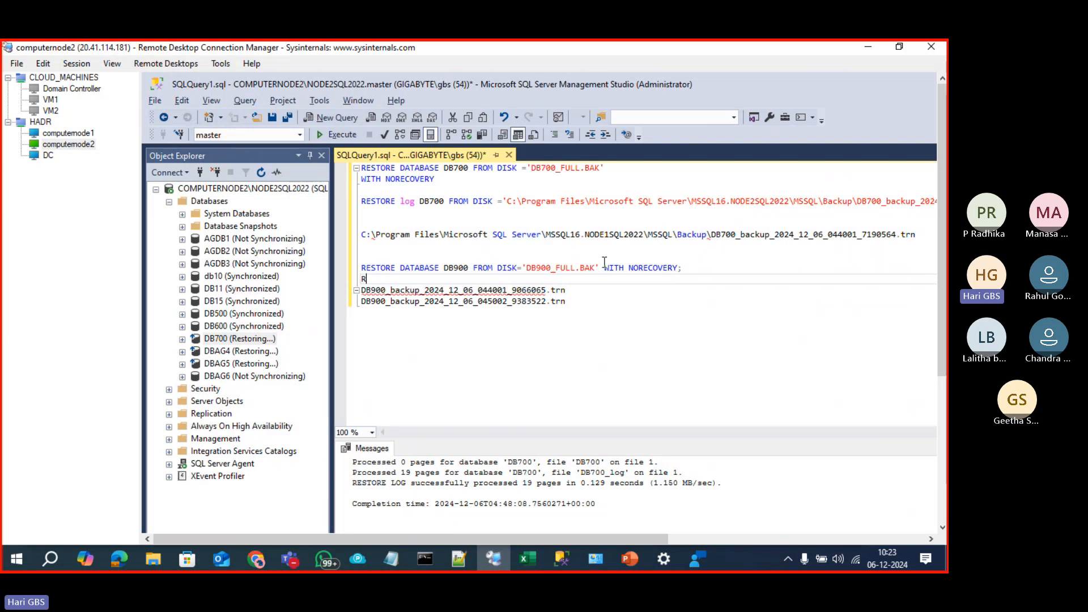
text(RE LOG DB900 FRO)
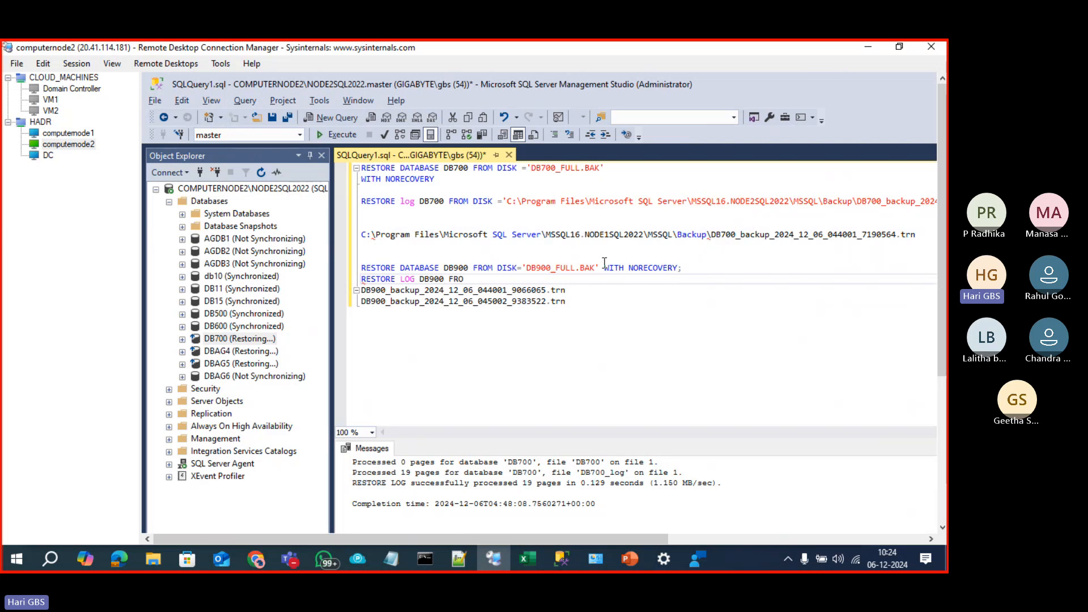
text('')
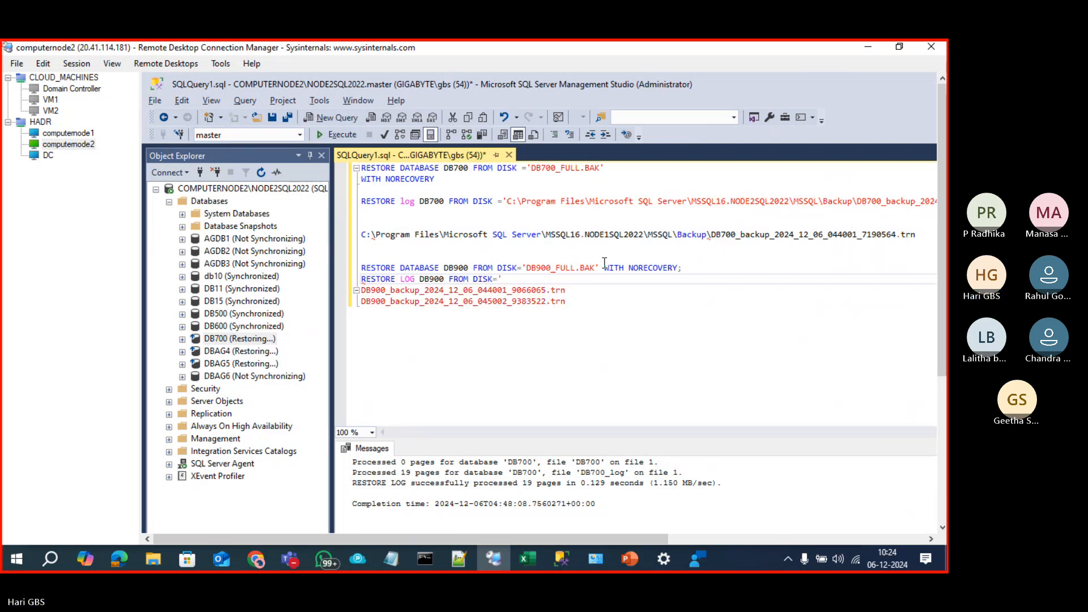
key(BackSpace)
key(Delete)
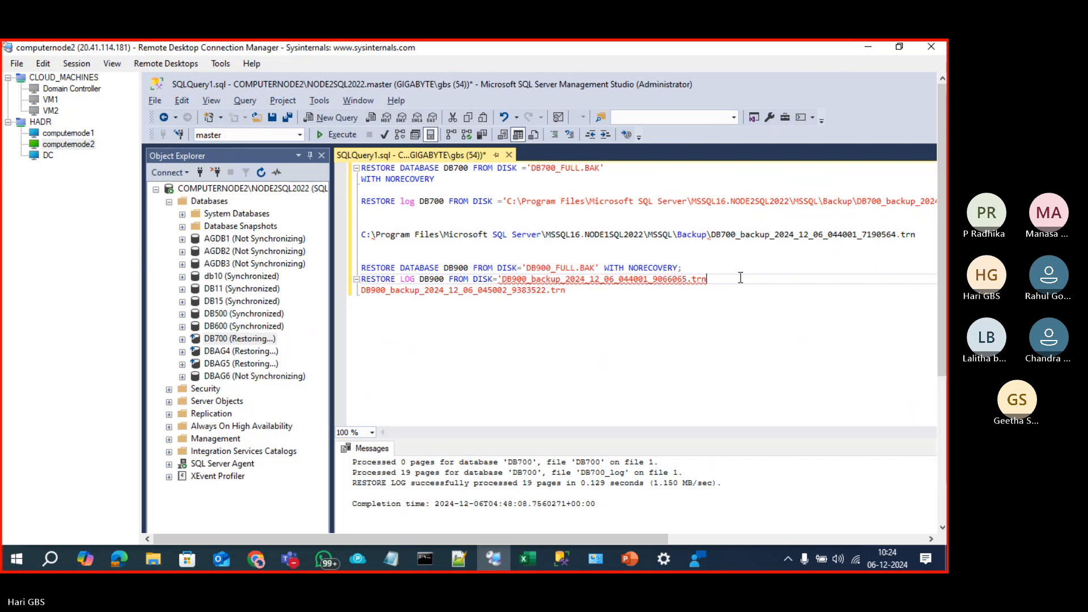
text(' WITG)
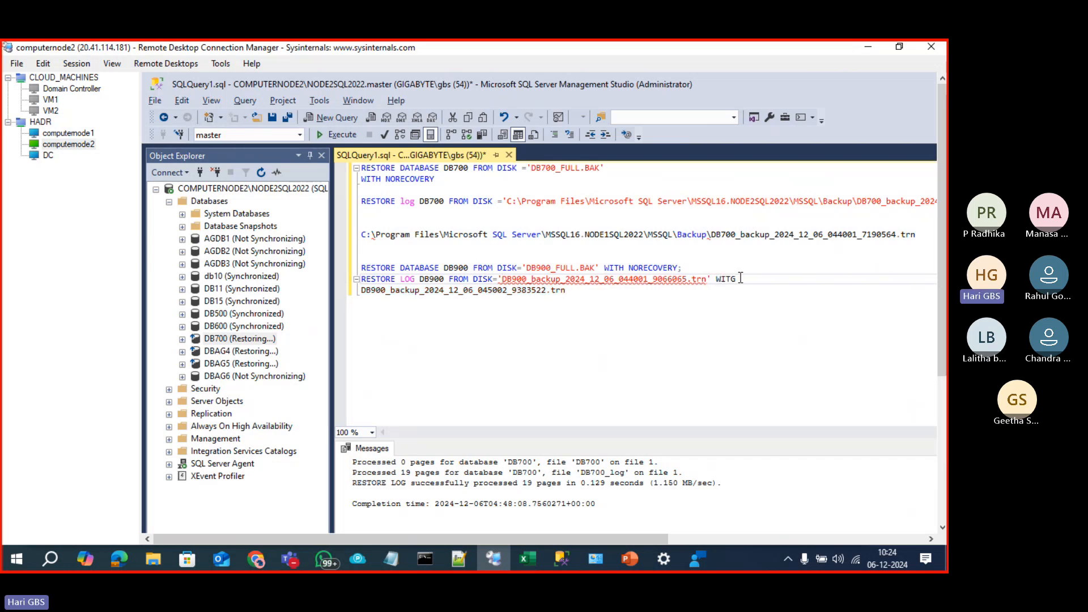
key(BackSpace)
key(BackSpace)
text(TH NO)
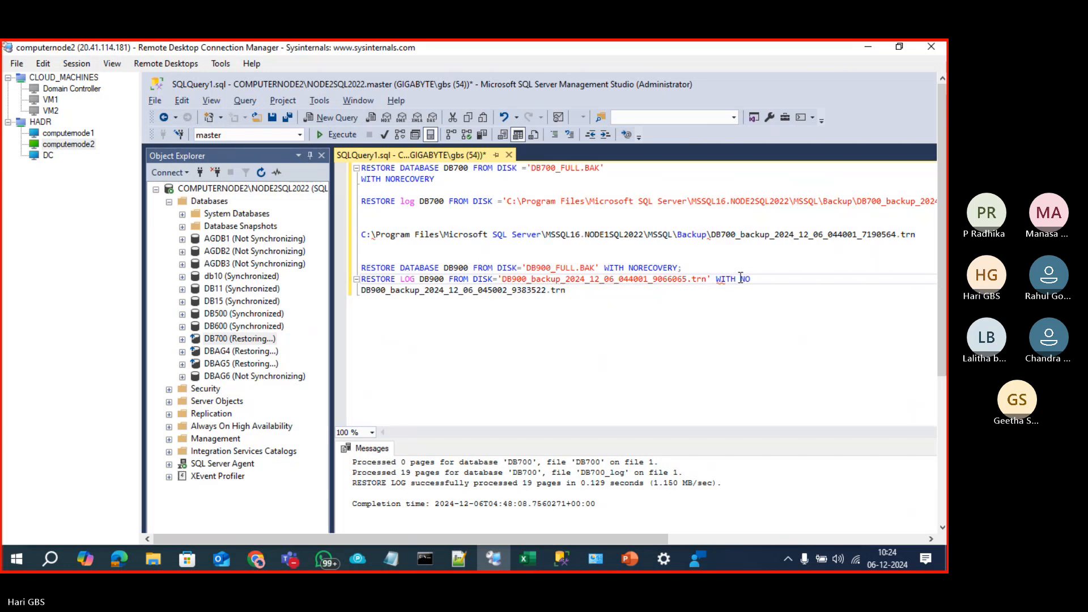
text(RECOVERY)
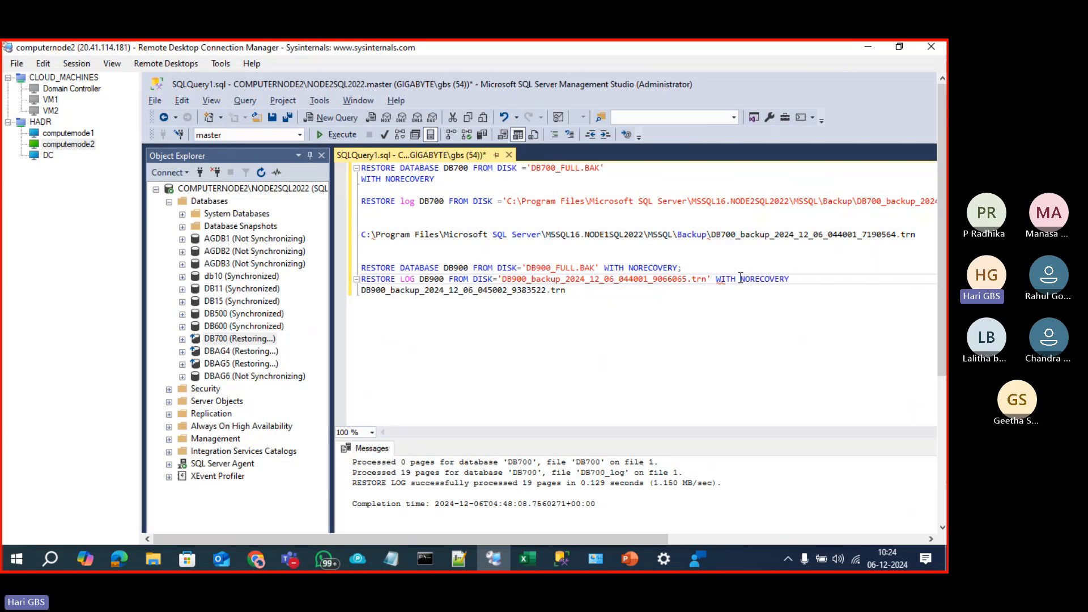
text(;)
key(Return)
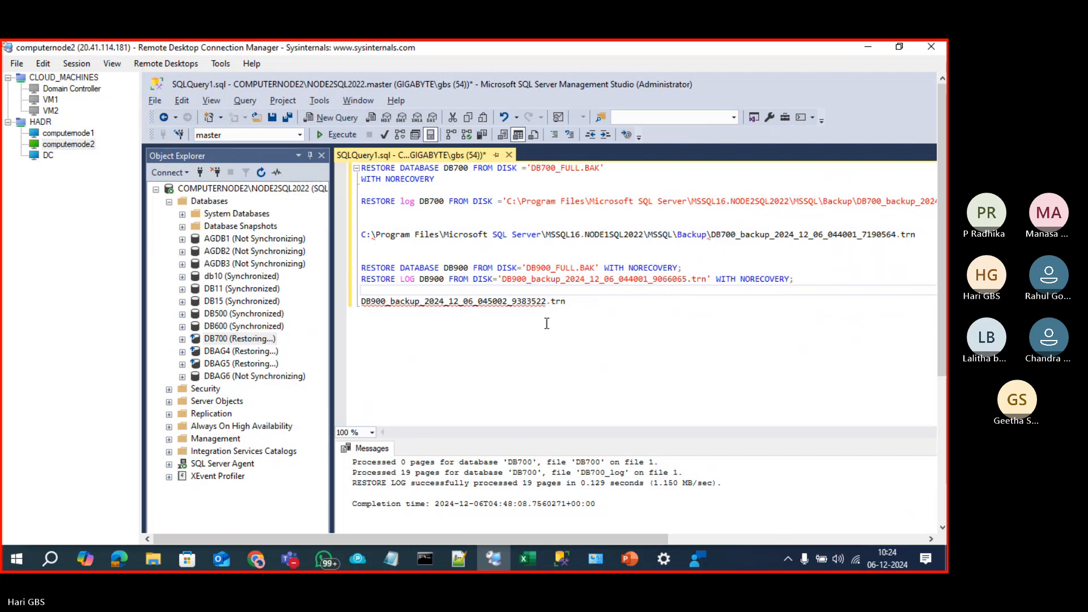
Step: Write RESTORE LOG DB900 FROM DISK= for the second .trn file WITH NORECOVERY
text(RE)
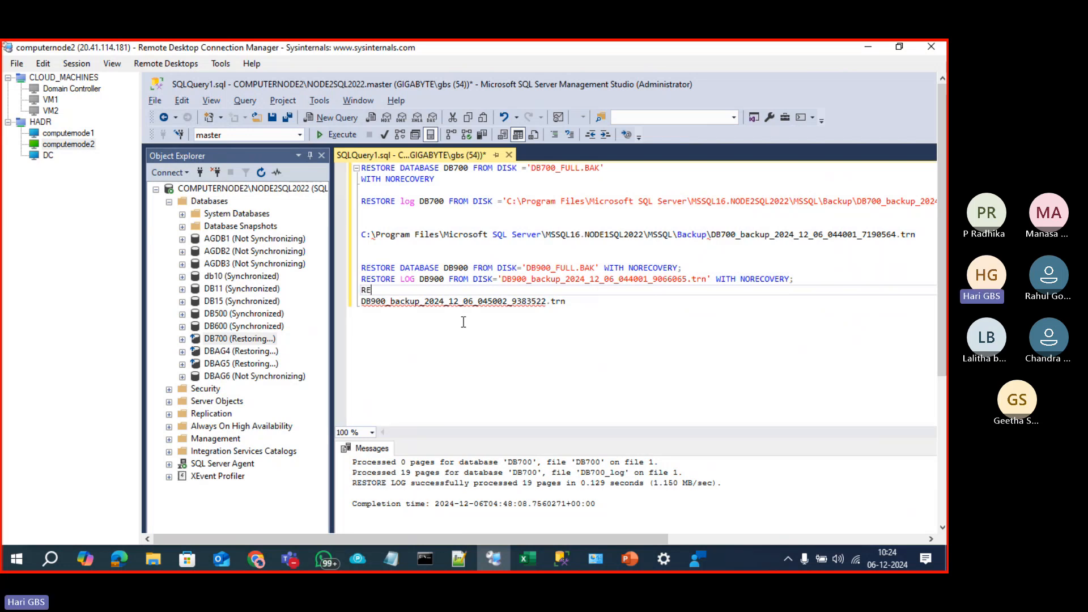
text(STORE LOG DB900 FROM DISK)
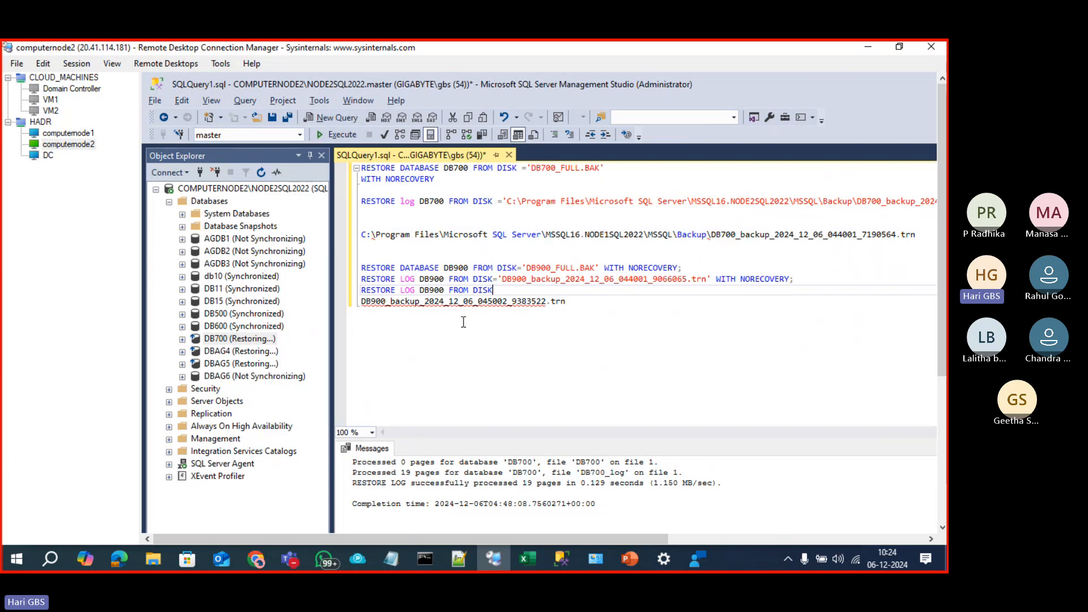
text(=)
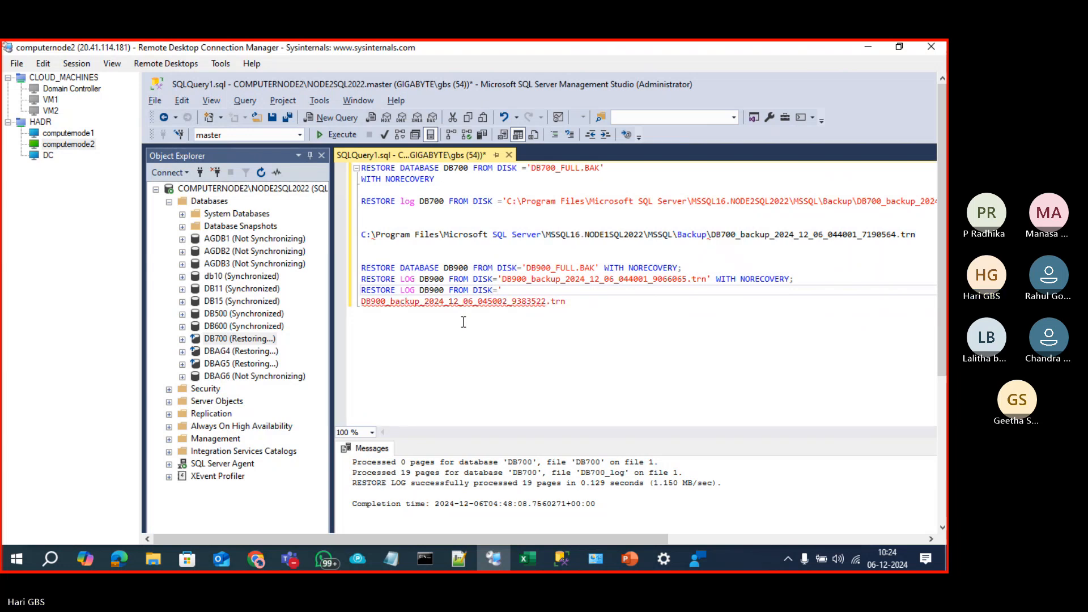
text(')
key(Delete)
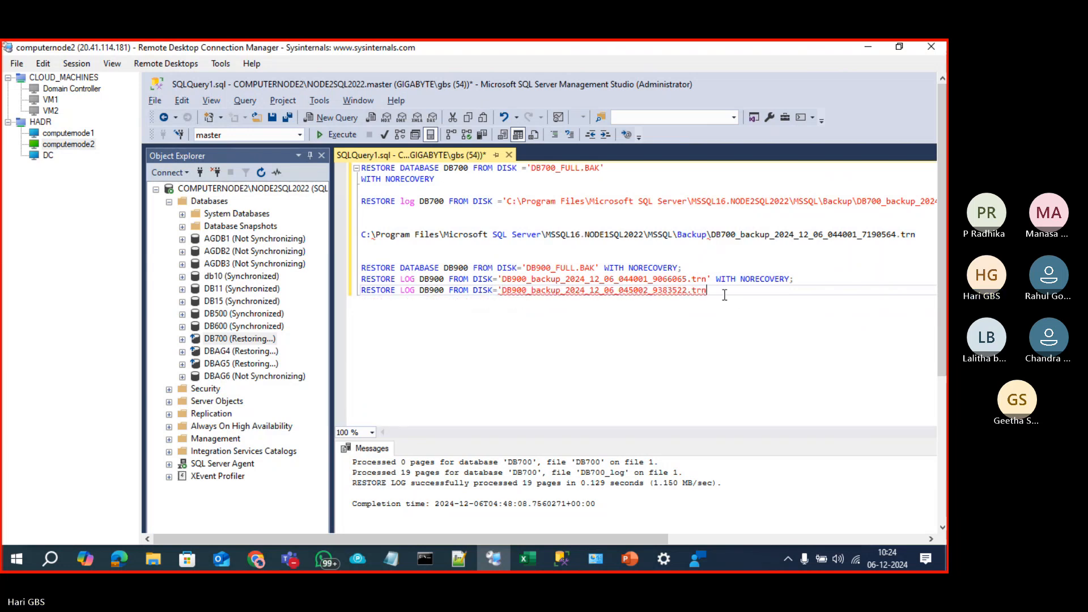
text(WITH NORECV)
key(BackSpace)
text(OVERY;)
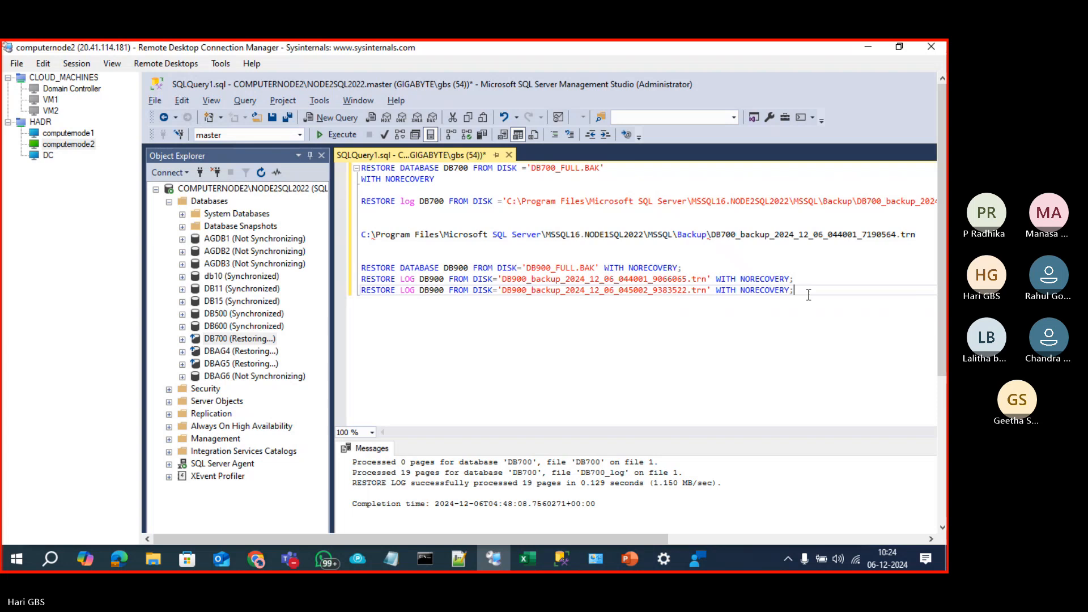
Step: Execute the three DB900 restore statements and expand computernode2's Availability Groups
drag(809, 295, 305, 273)
click(323, 136)
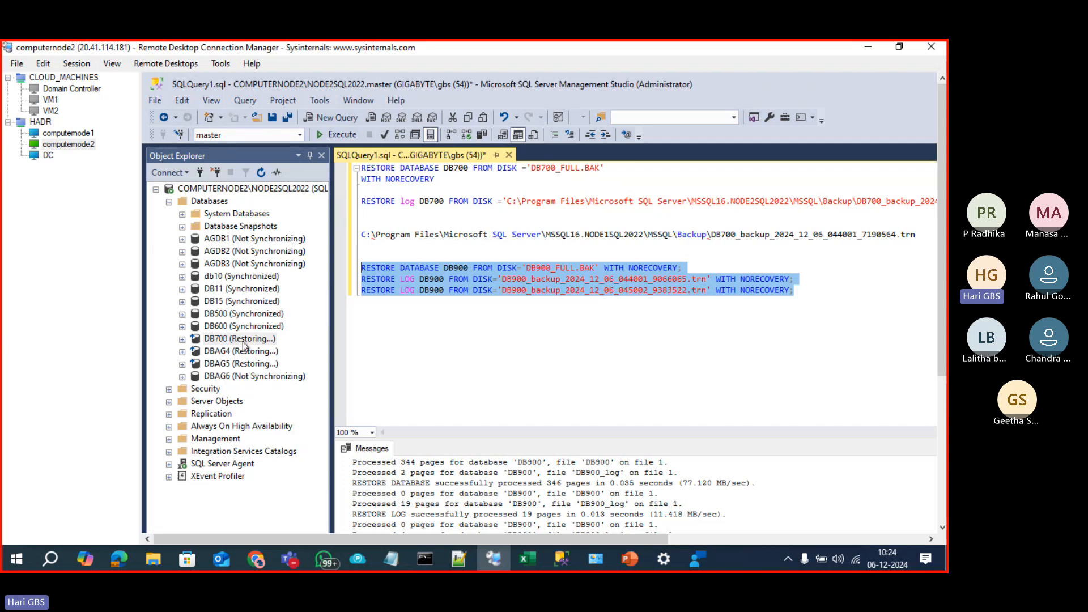
click(170, 427)
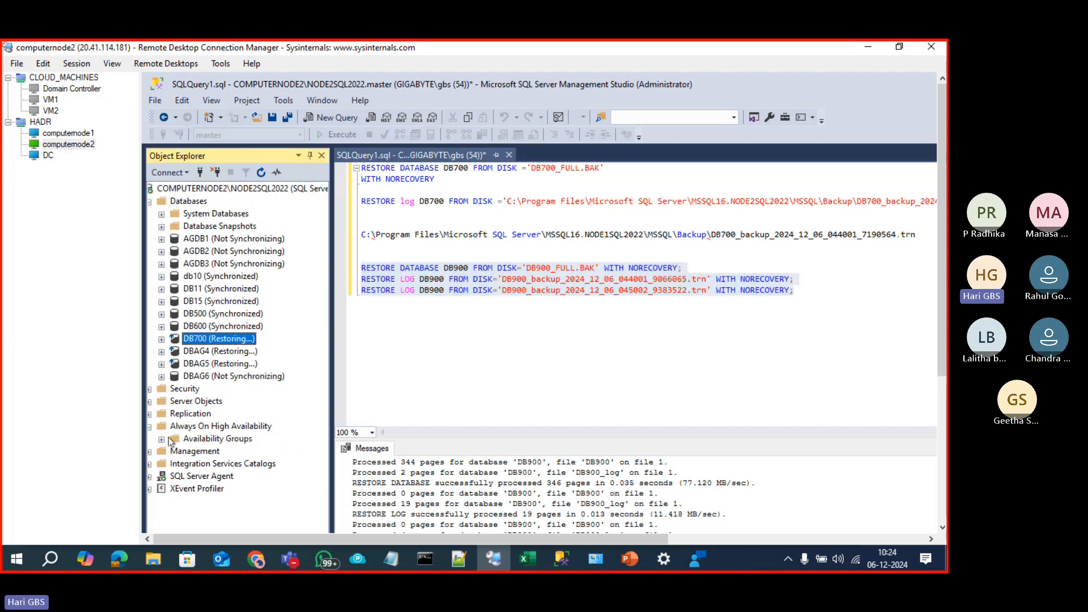
click(161, 440)
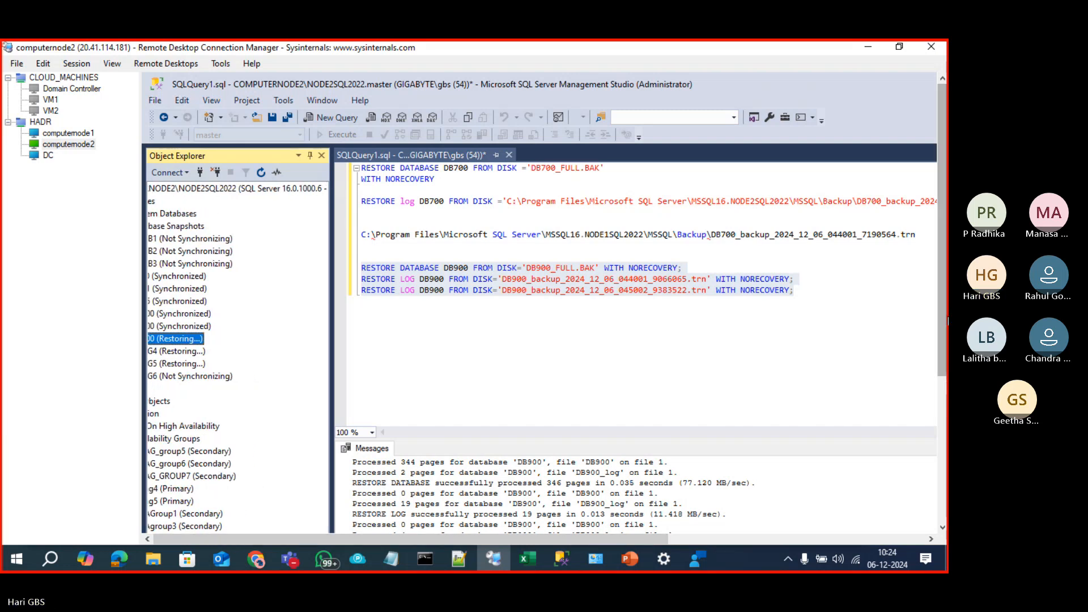
drag(943, 321, 944, 455)
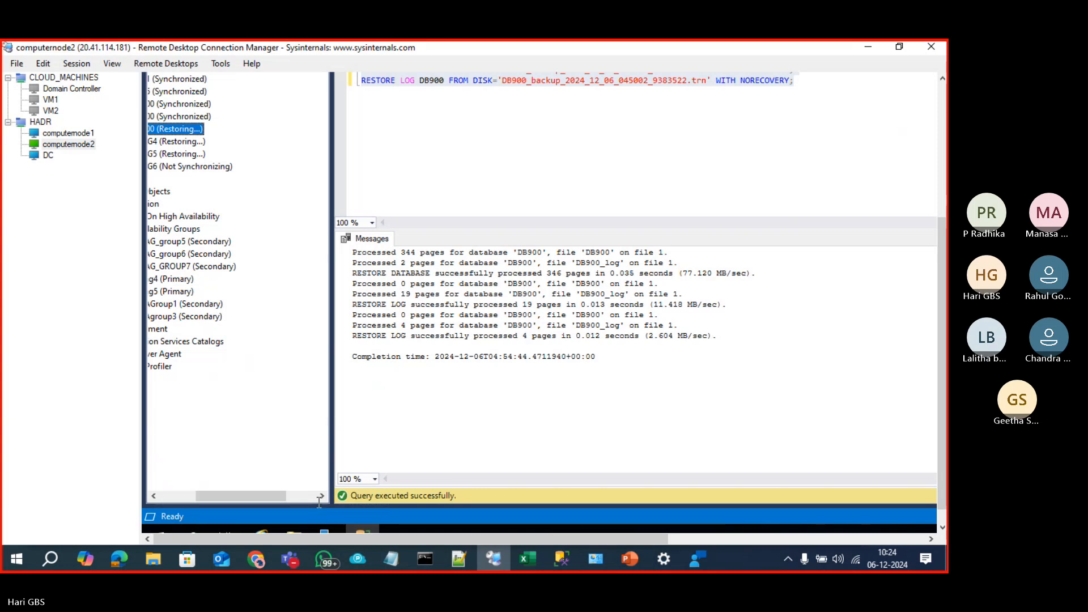
Step: Join DB900 under AG_GROUP7's Availability Databases to the availability group on computernode2
drag(209, 503, 203, 453)
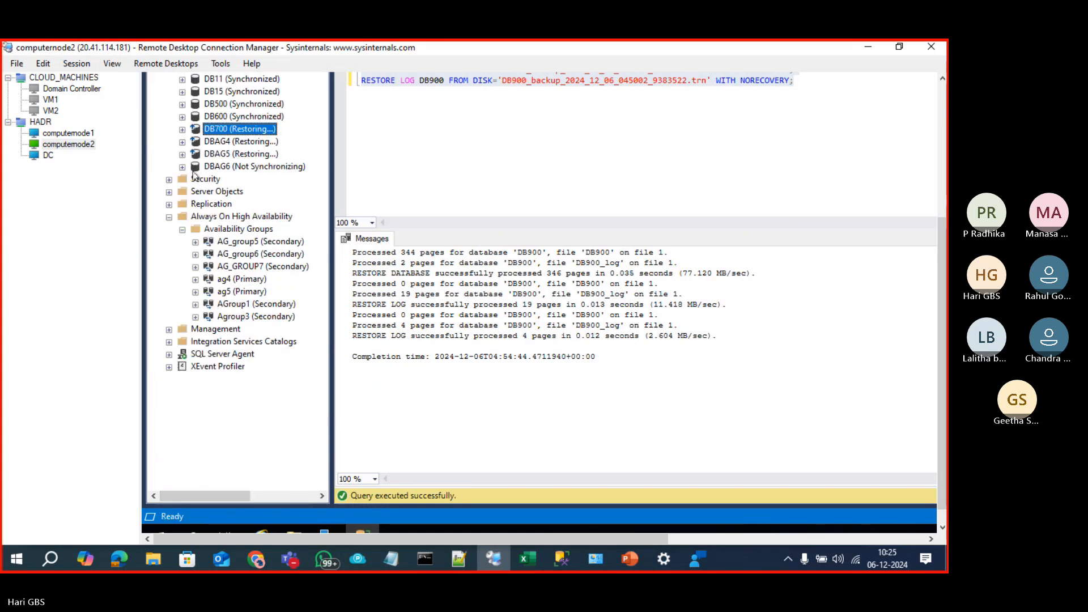
double_click(206, 267)
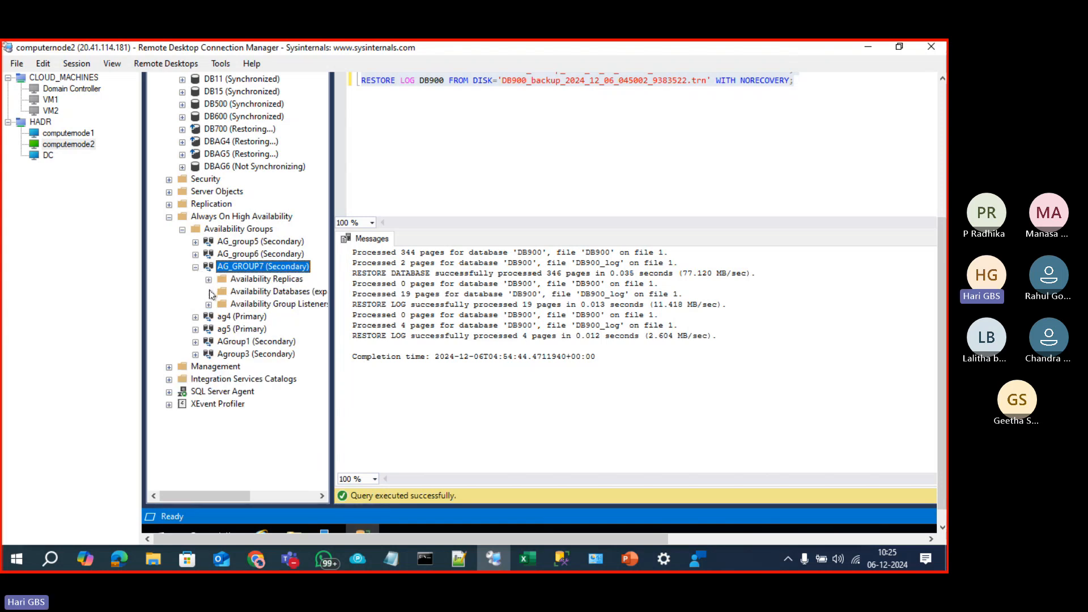
click(208, 292)
right_click(248, 307)
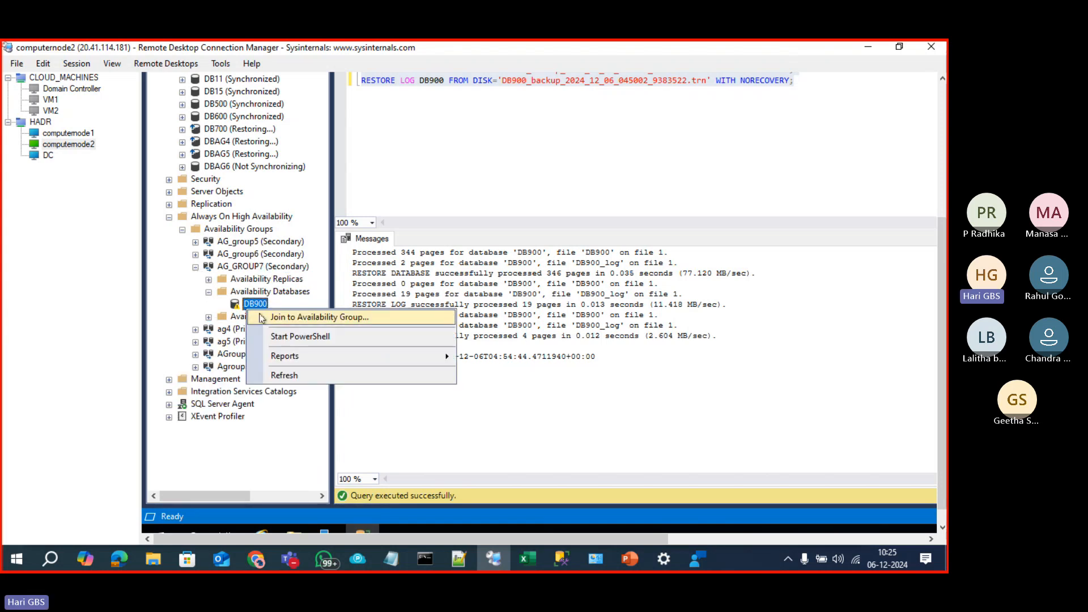
click(297, 318)
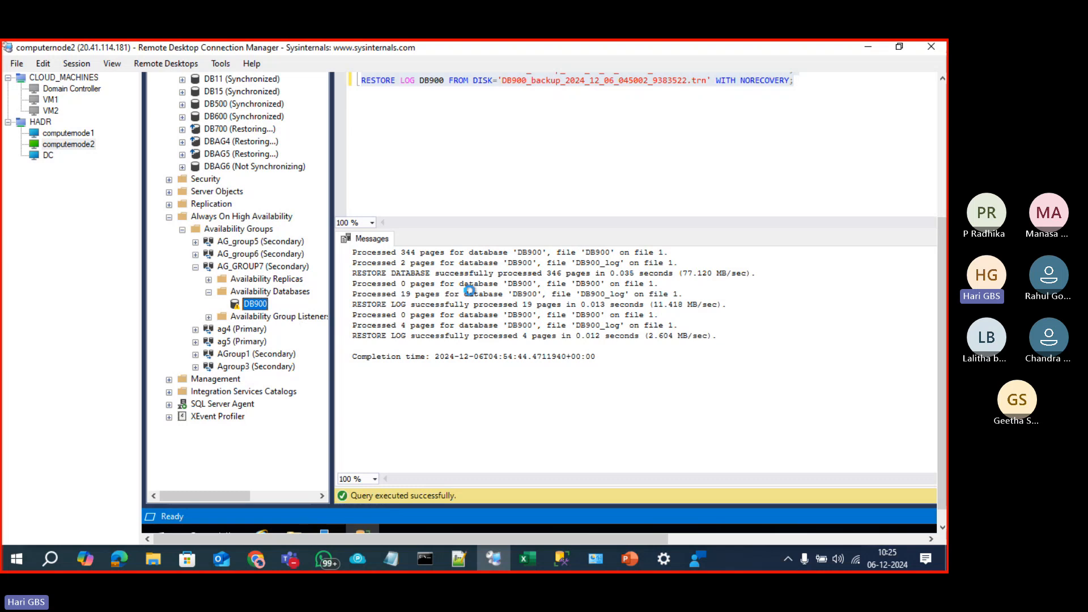
click(855, 363)
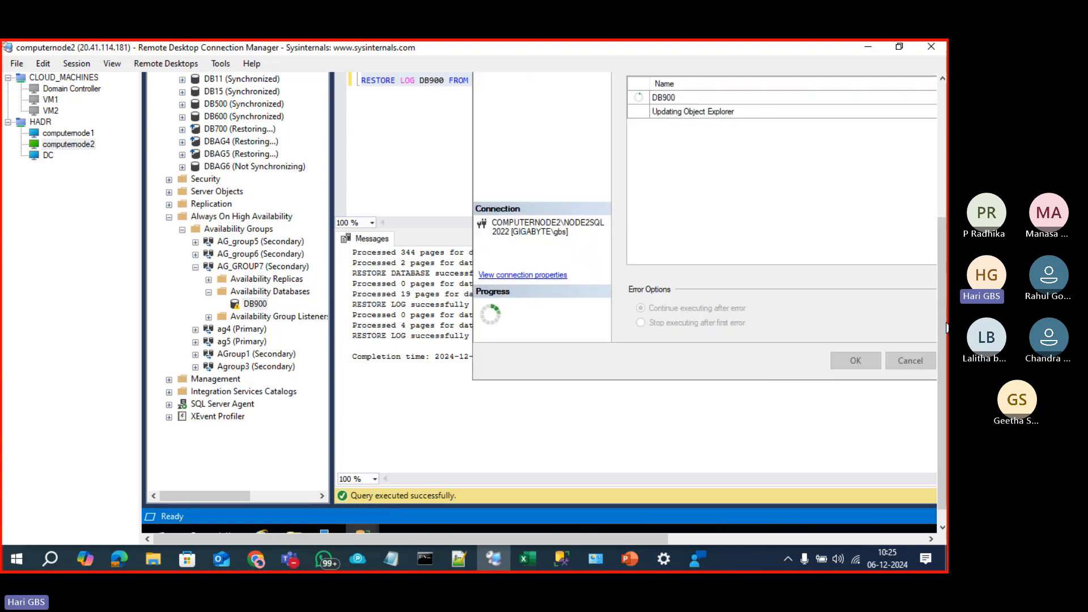
drag(945, 316, 940, 247)
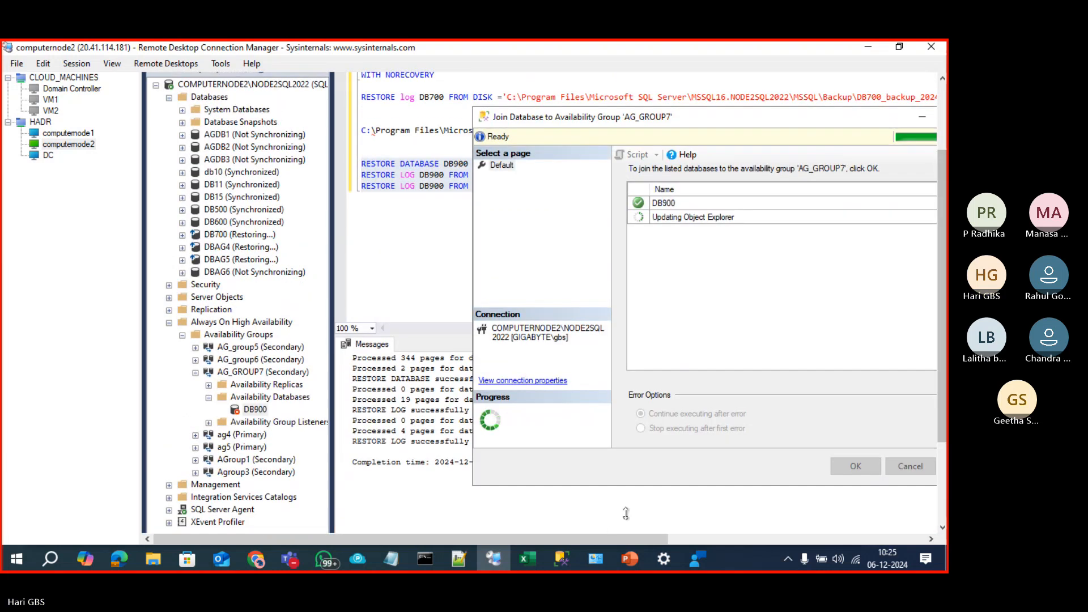
drag(604, 537, 712, 538)
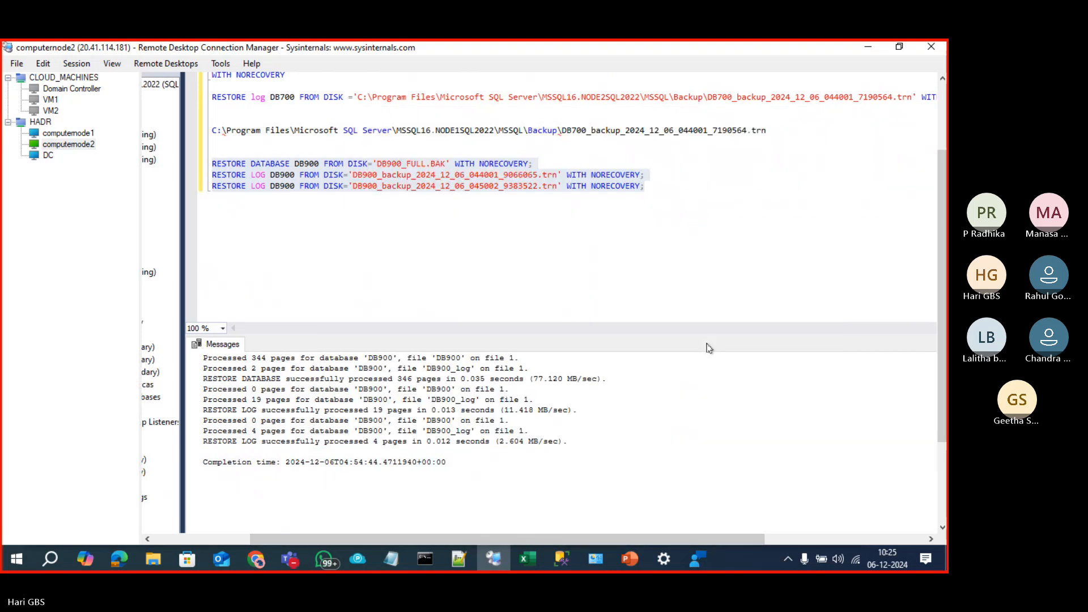
click(215, 541)
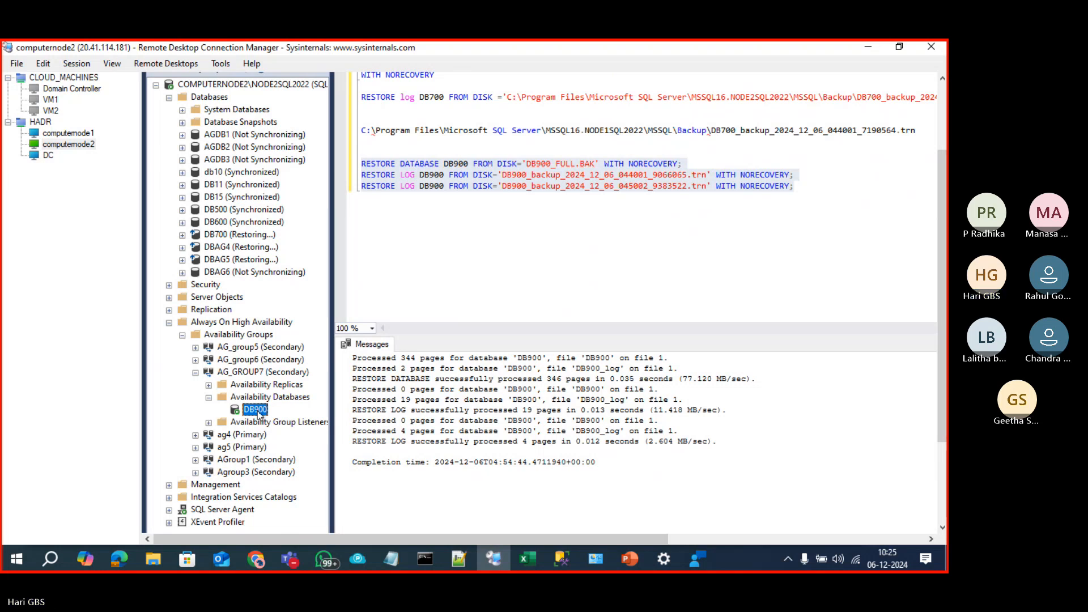
drag(945, 256, 944, 185)
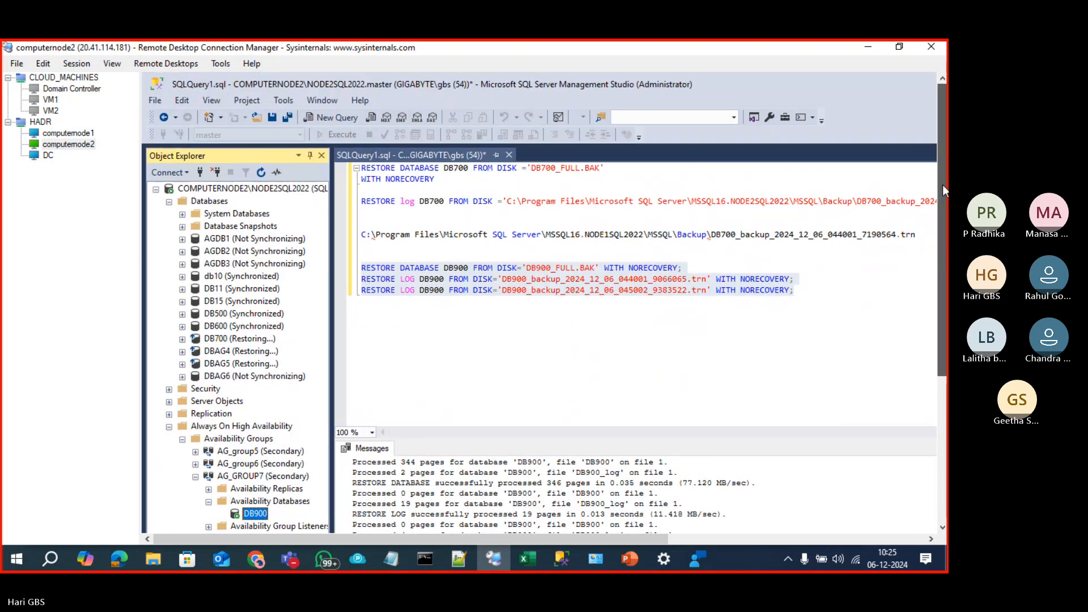
Step: On computernode1, bring up the finished New Availability Group wizard results
click(50, 135)
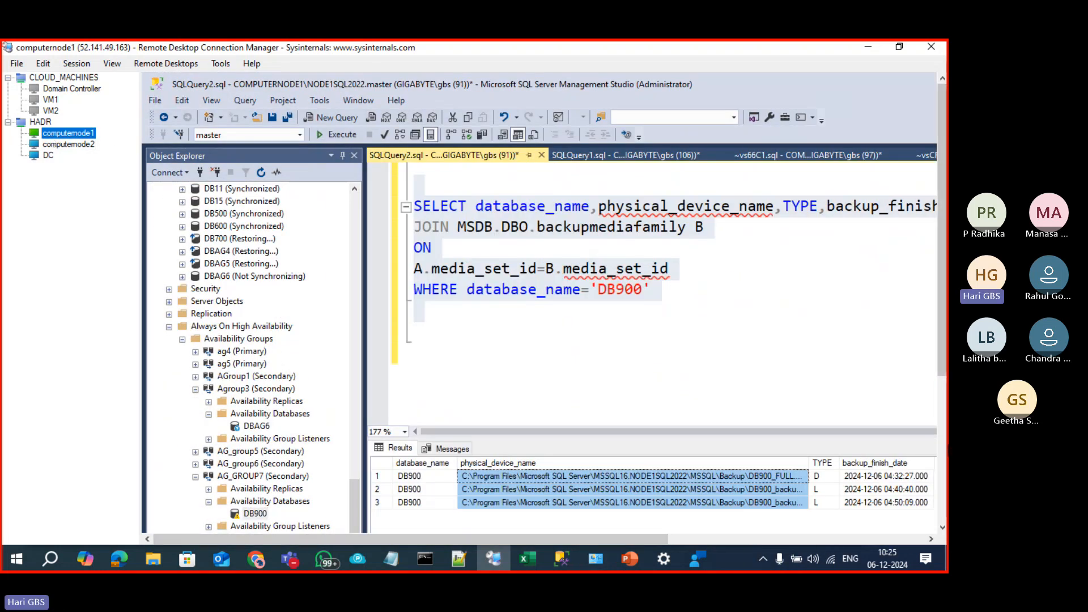
click(944, 431)
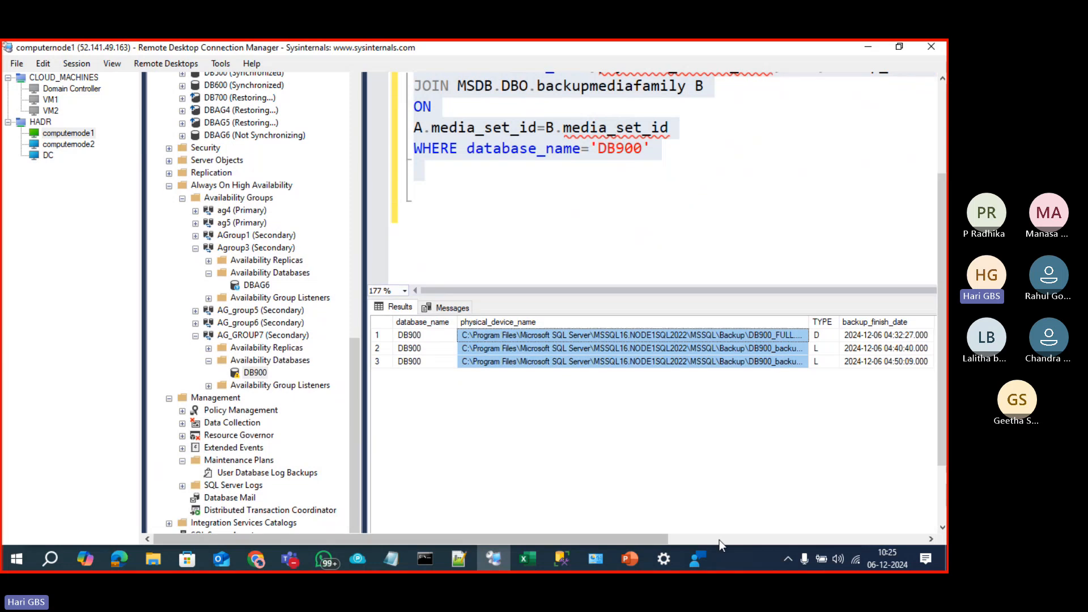
click(943, 495)
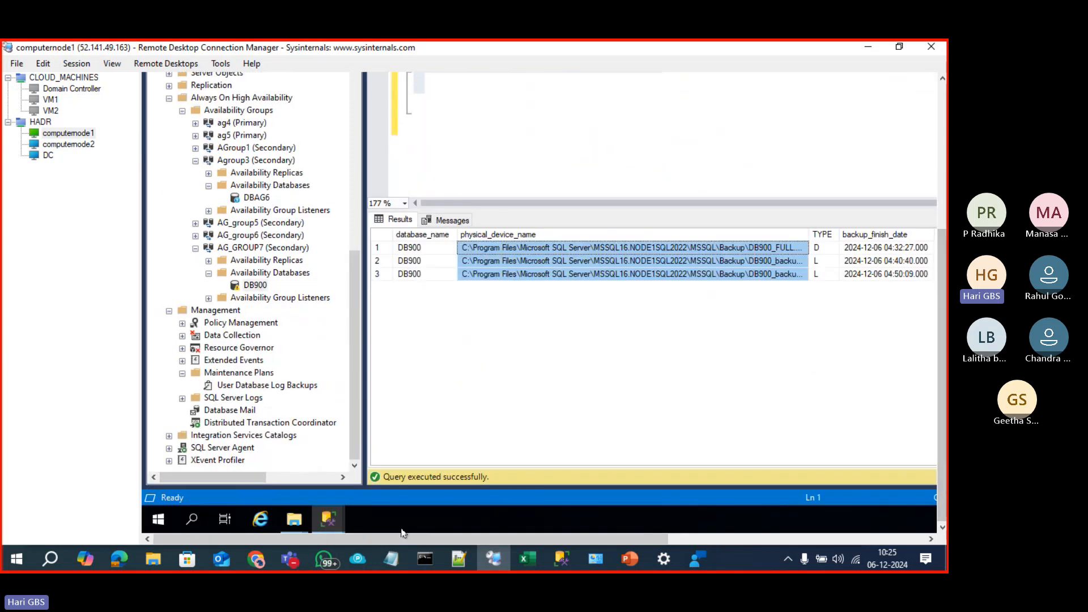
mouse_move(334, 522)
click(417, 462)
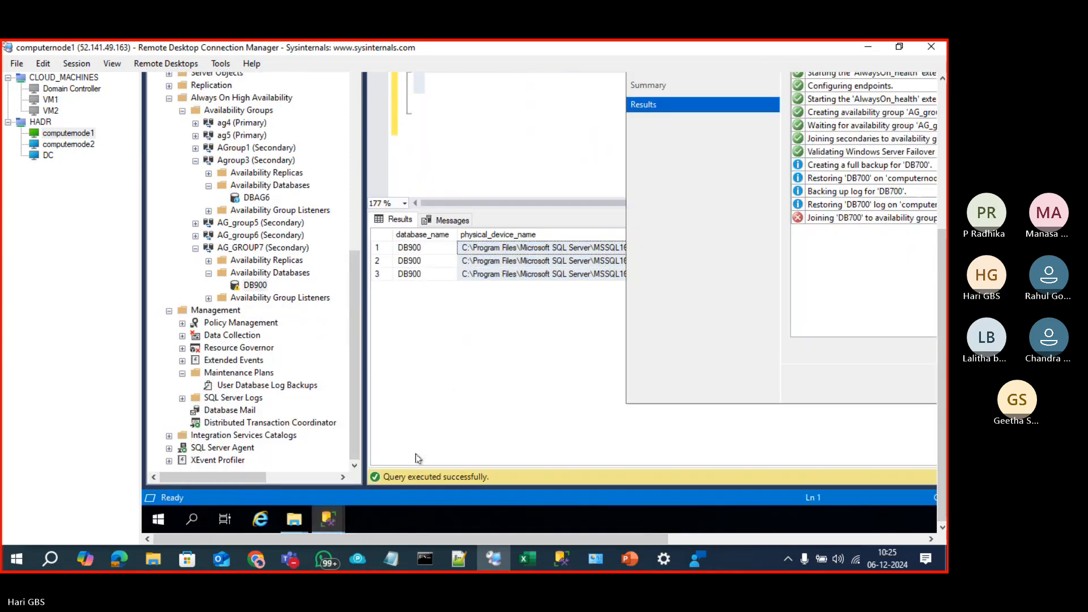
Step: Review the DB700 join error and close the AG_group6 wizard, leaving the DB900 backup-history query
drag(668, 538, 926, 537)
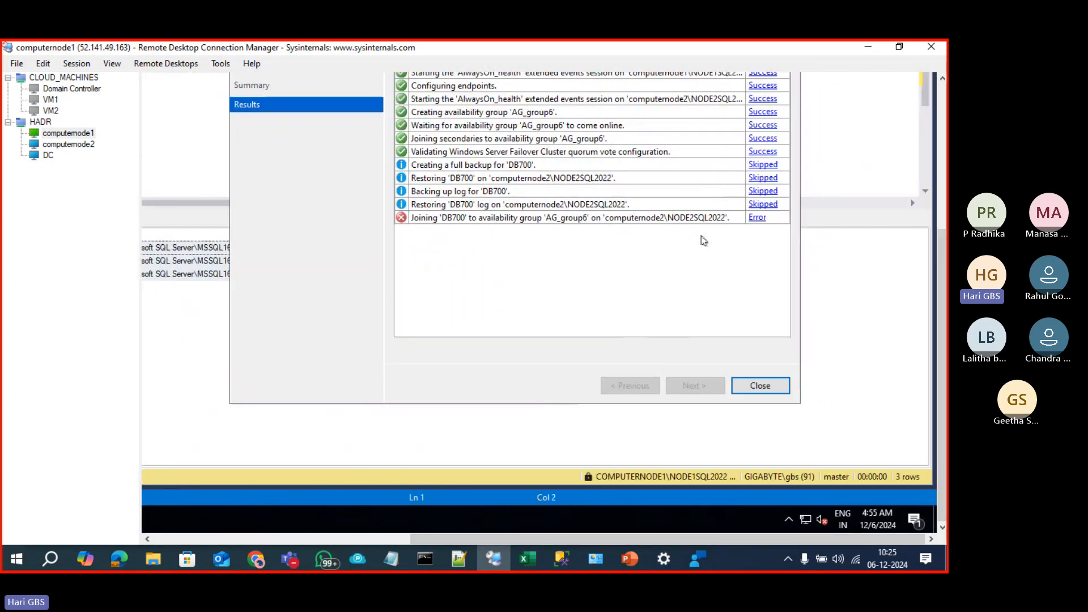
drag(942, 264, 942, 166)
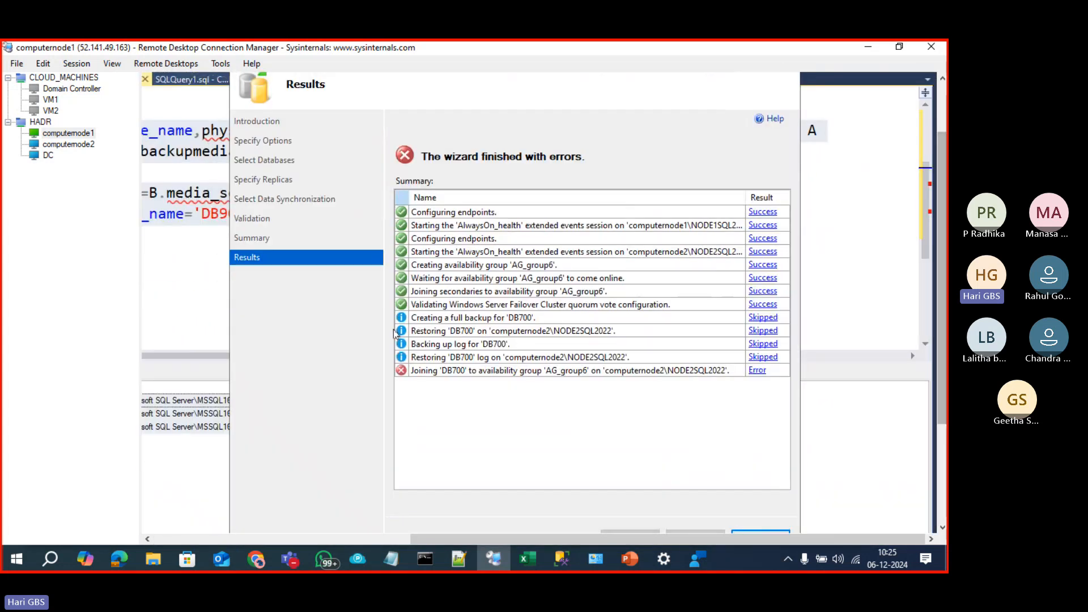
drag(943, 365, 941, 320)
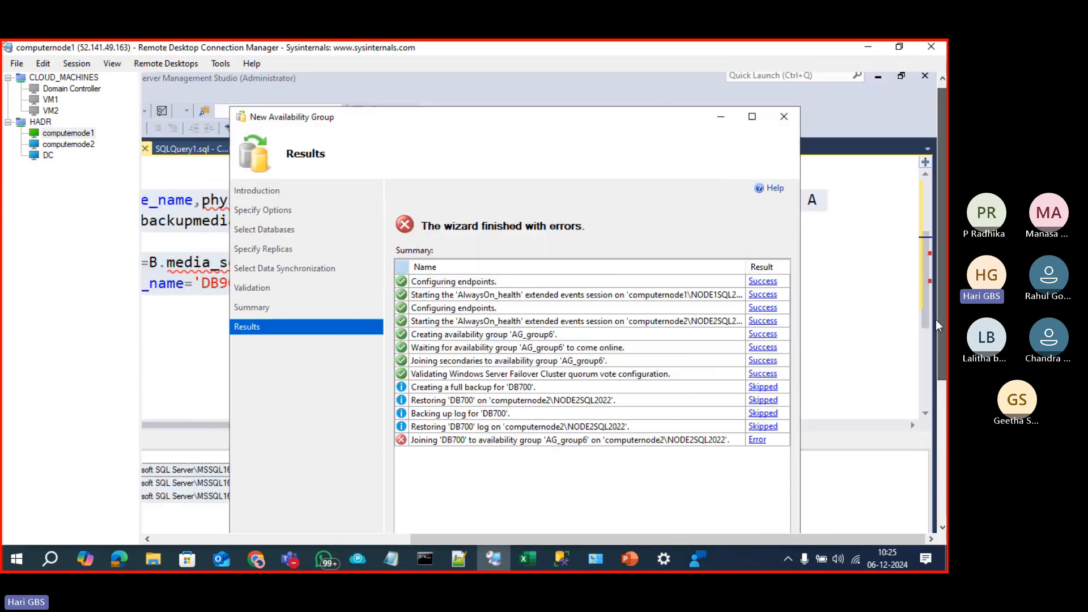
click(787, 118)
click(338, 426)
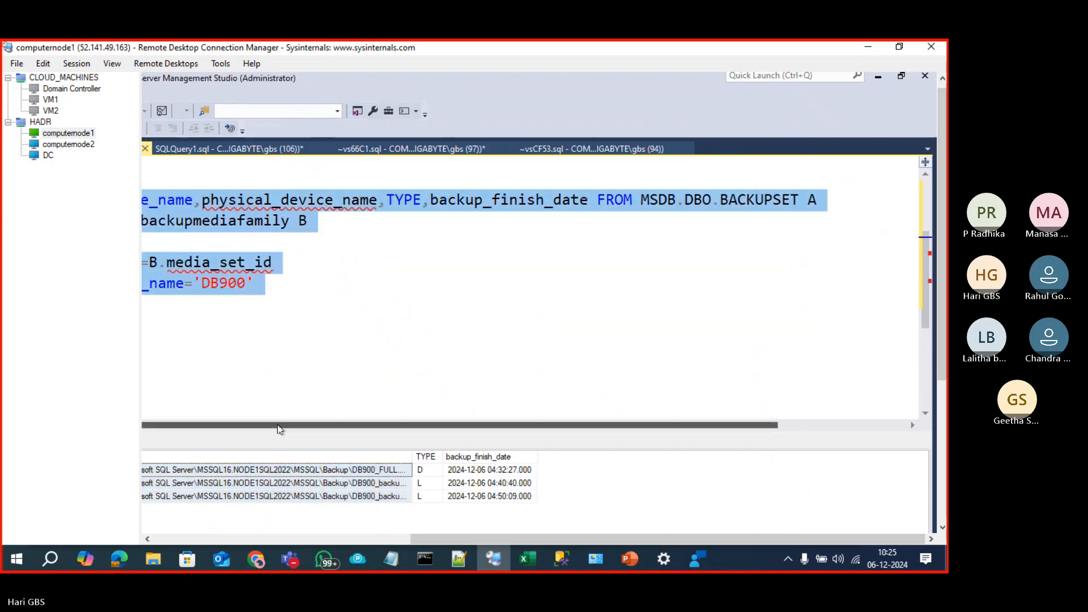
drag(521, 542, 210, 539)
Step: Clear the query selection and settle back on the computernode1 session
click(466, 332)
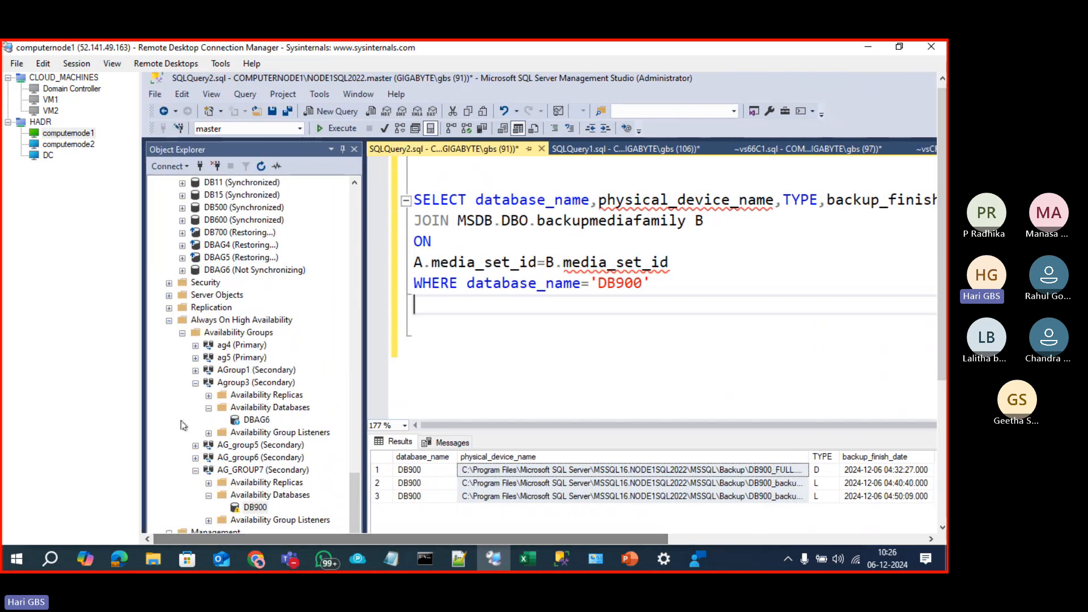
click(72, 136)
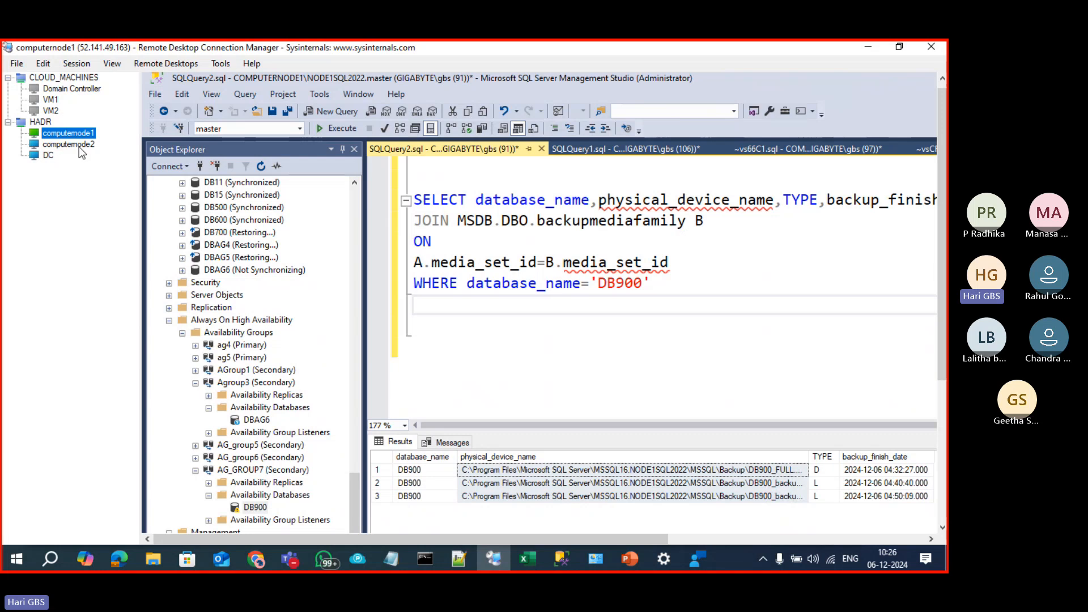
click(80, 146)
click(79, 137)
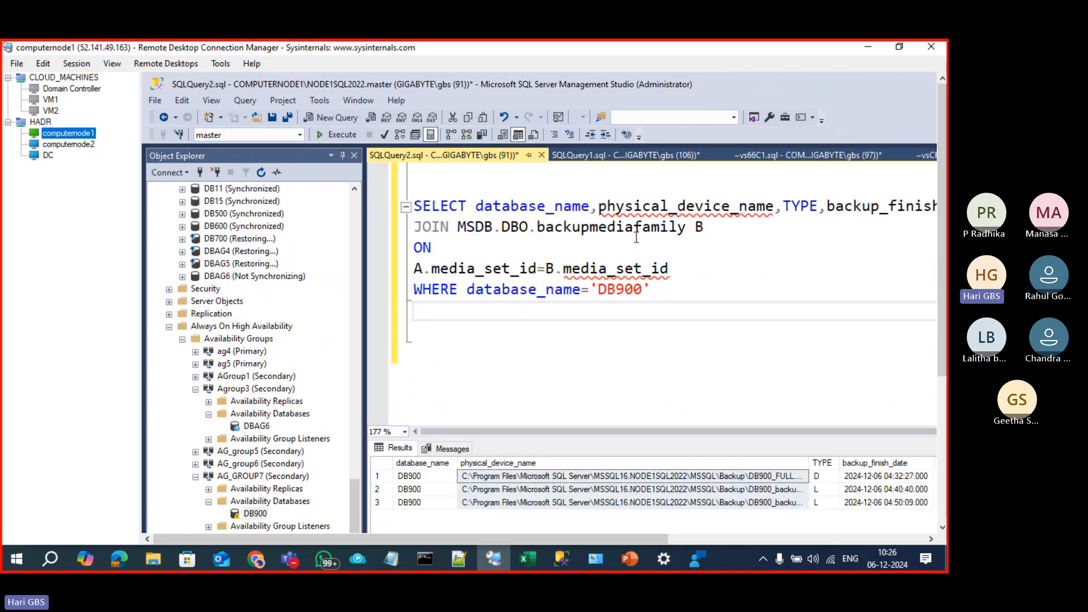
Step: Change the backup-history filter from DB900 to DB700, run it, and pick the latest log backup path
click(626, 296)
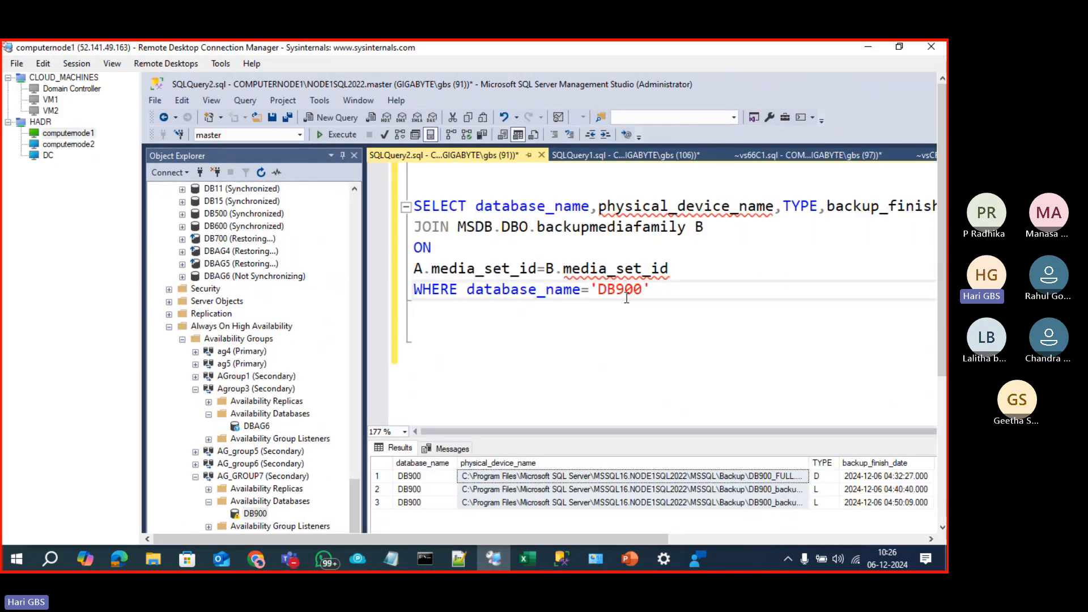
key(BackSpace)
text(7)
key(Down)
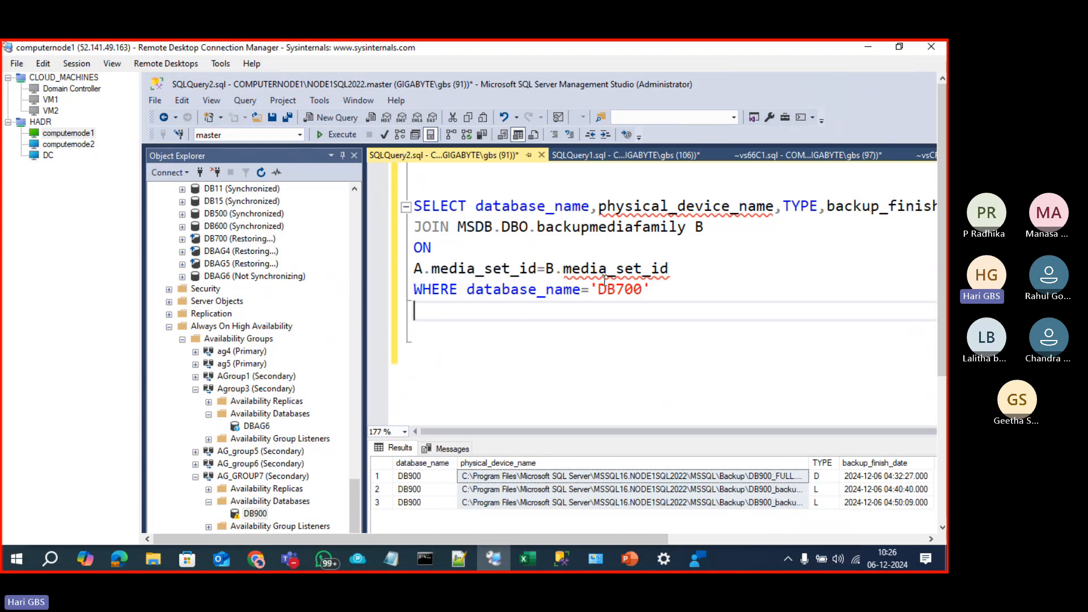
key(shift+Up)
key(shift+Up)
key(shift+Up)
key(shift+Up)
key(shift+Up)
key(shift+Up)
click(337, 134)
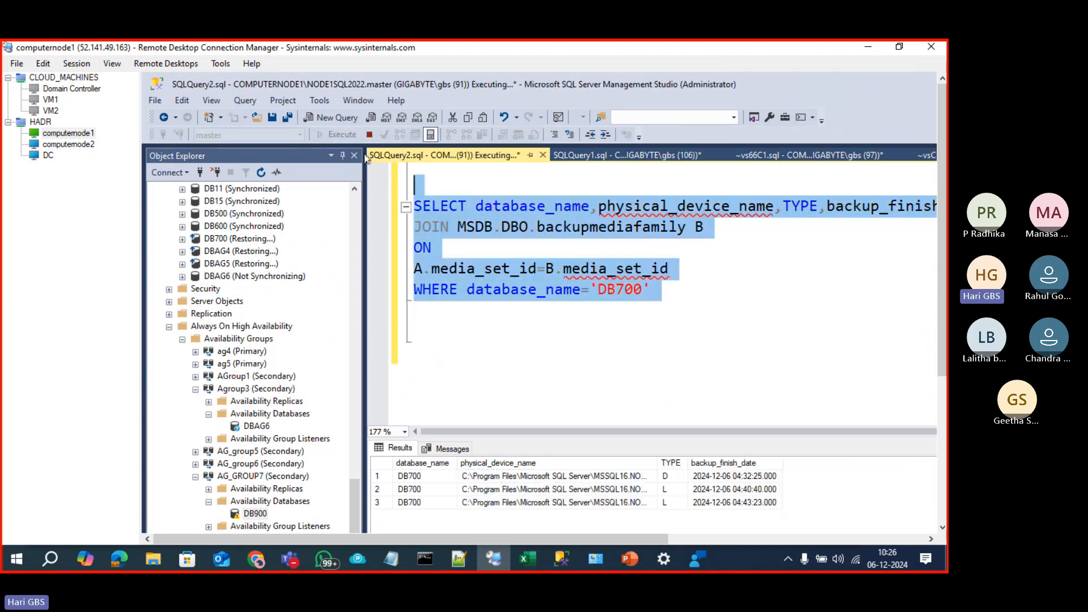
click(573, 504)
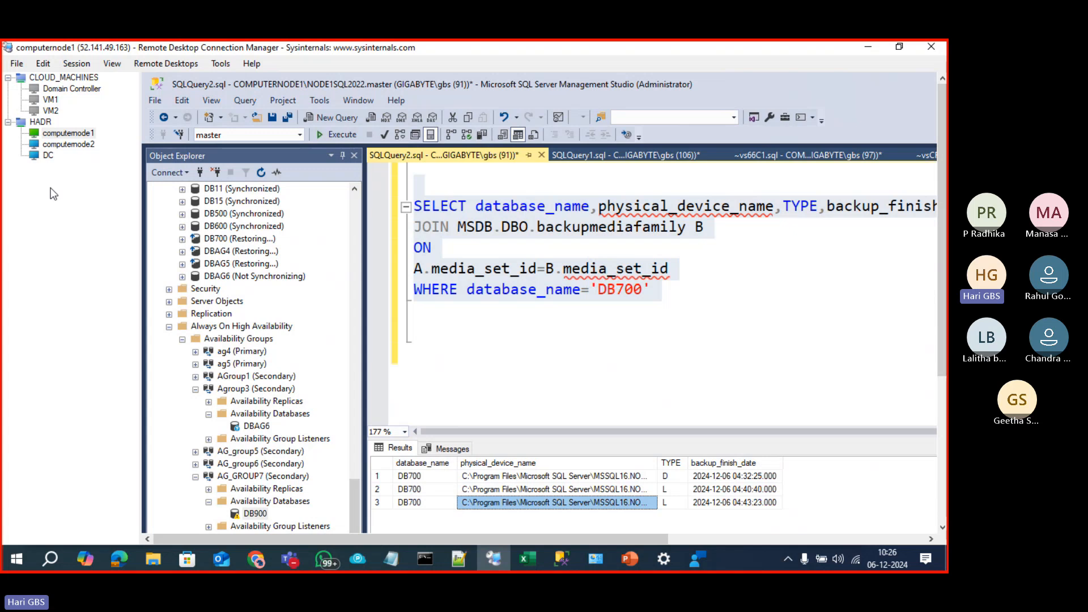
click(67, 144)
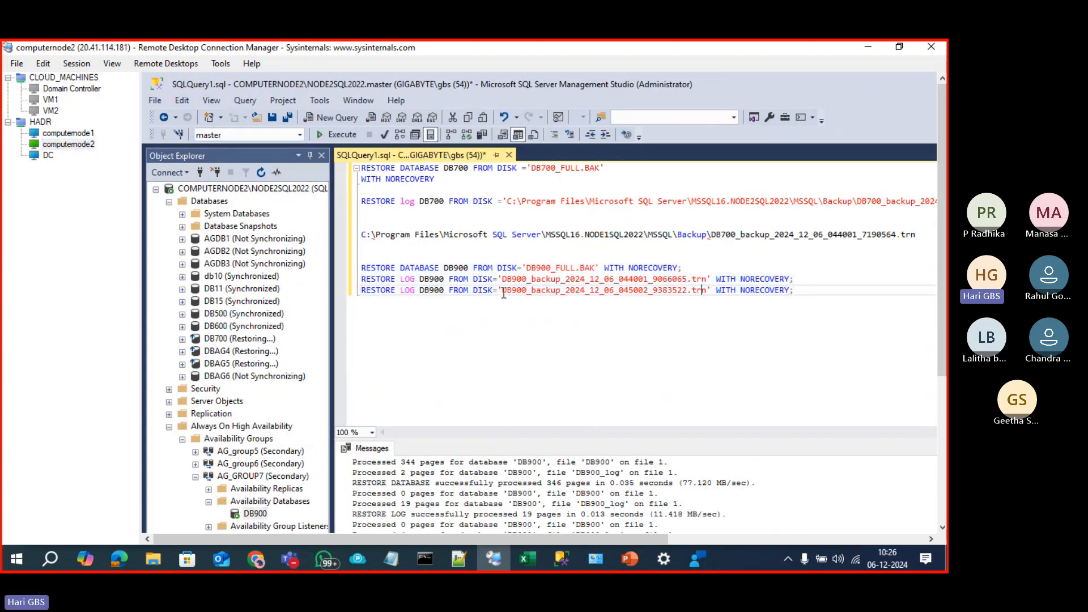
Step: Edit the last RESTORE LOG line to restore DB700 from 'DB700_log.trn' and run it
drag(502, 290, 703, 295)
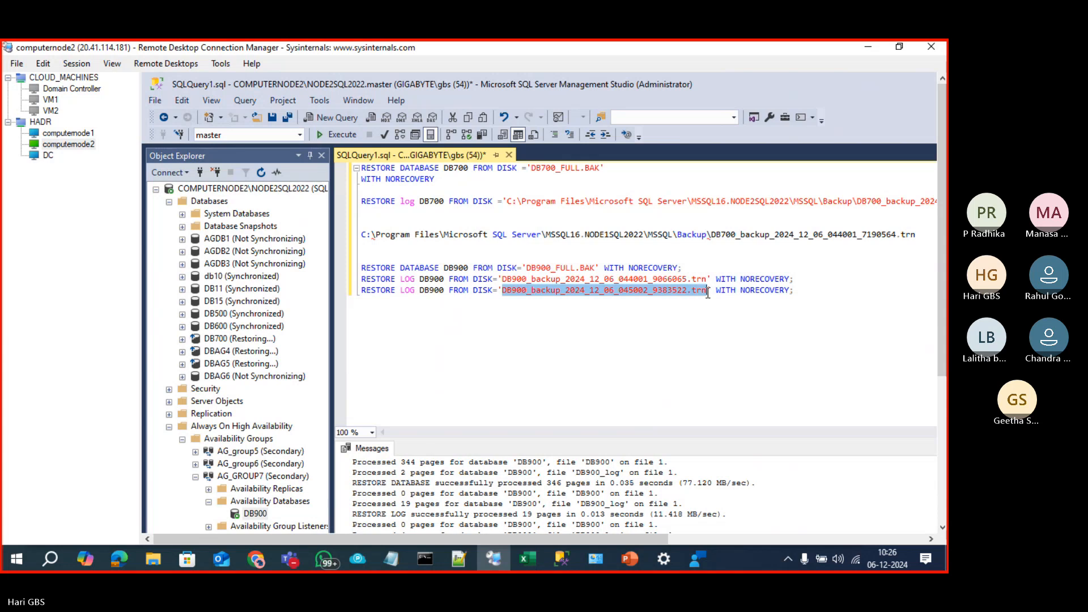
text(C:\Program Files\Microsoft SQL Server\MSSQL16.NODE1SQL2022\MSSQL\Backup\DB700_log.trn)
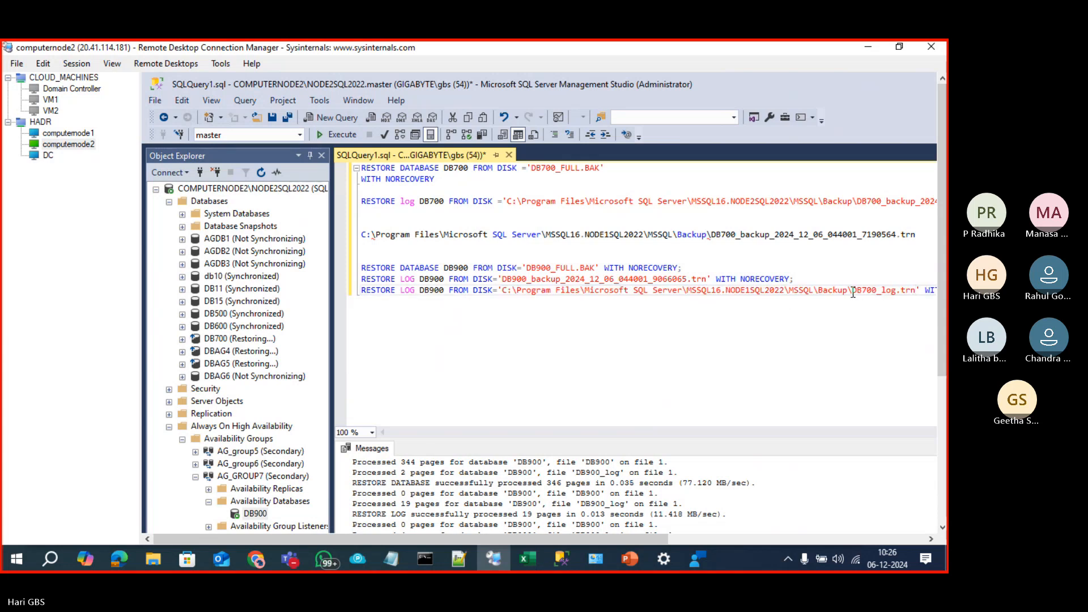
drag(853, 293, 501, 292)
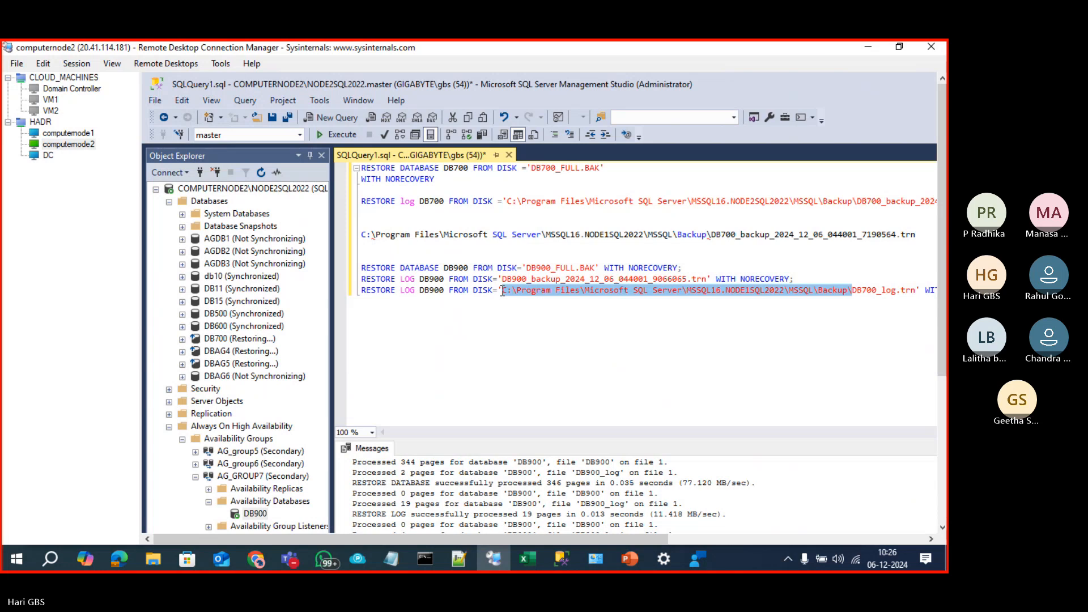
key(BackSpace)
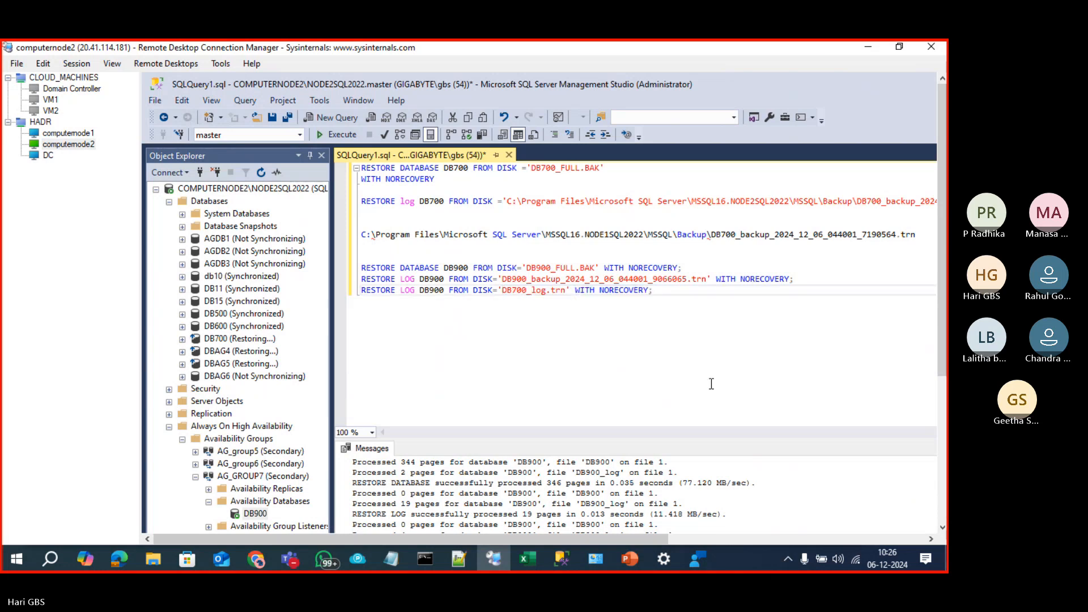
click(435, 290)
key(BackSpace)
text(7)
drag(672, 294, 359, 290)
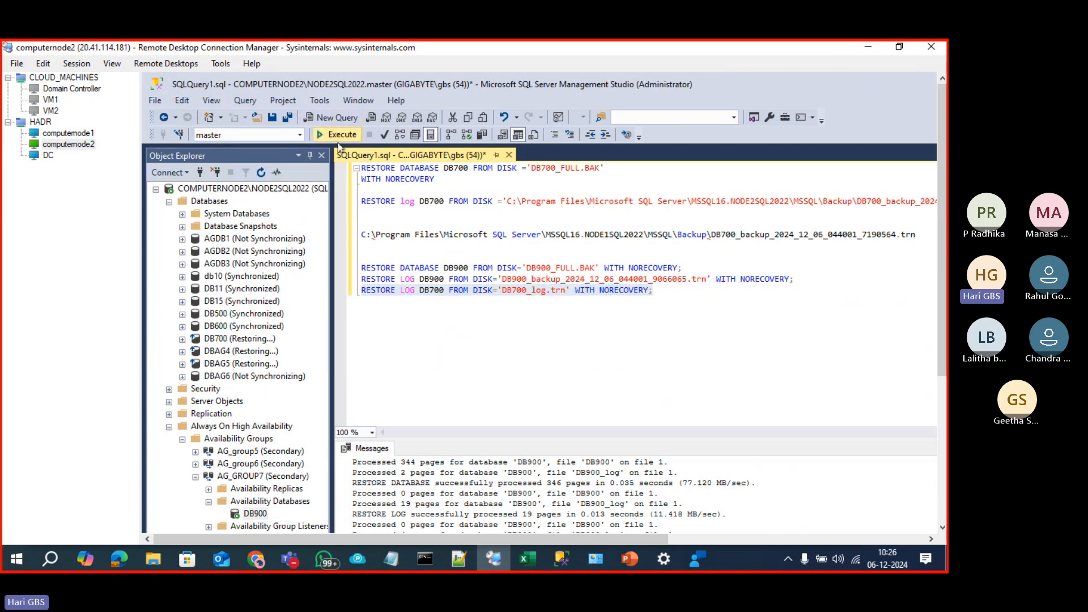
click(339, 136)
Step: Check the backup file list in Explorer on computernode1, then return to computernode2
click(68, 133)
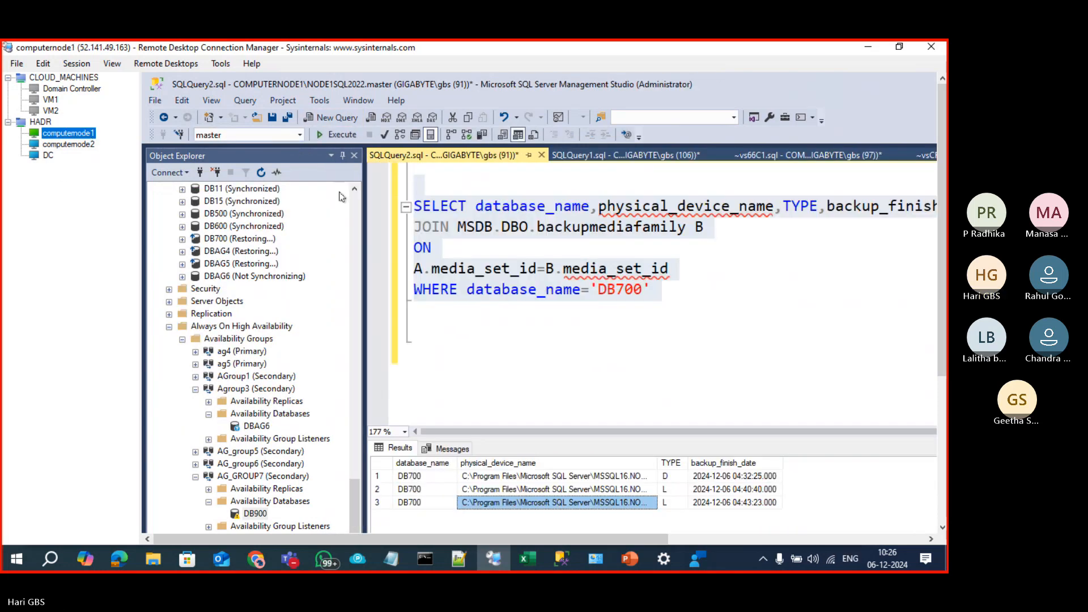
click(511, 360)
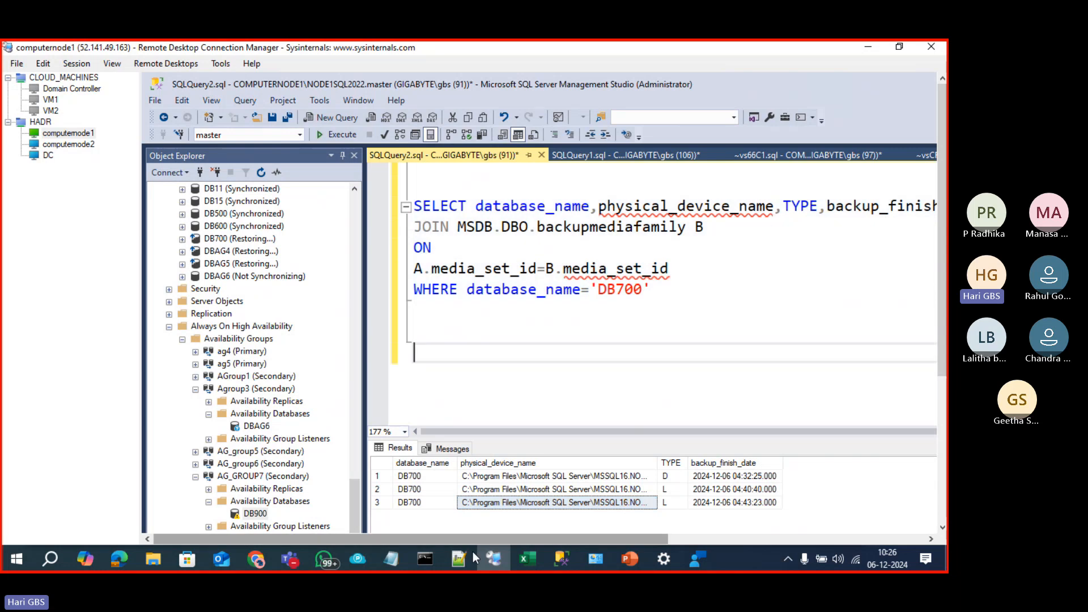
click(942, 388)
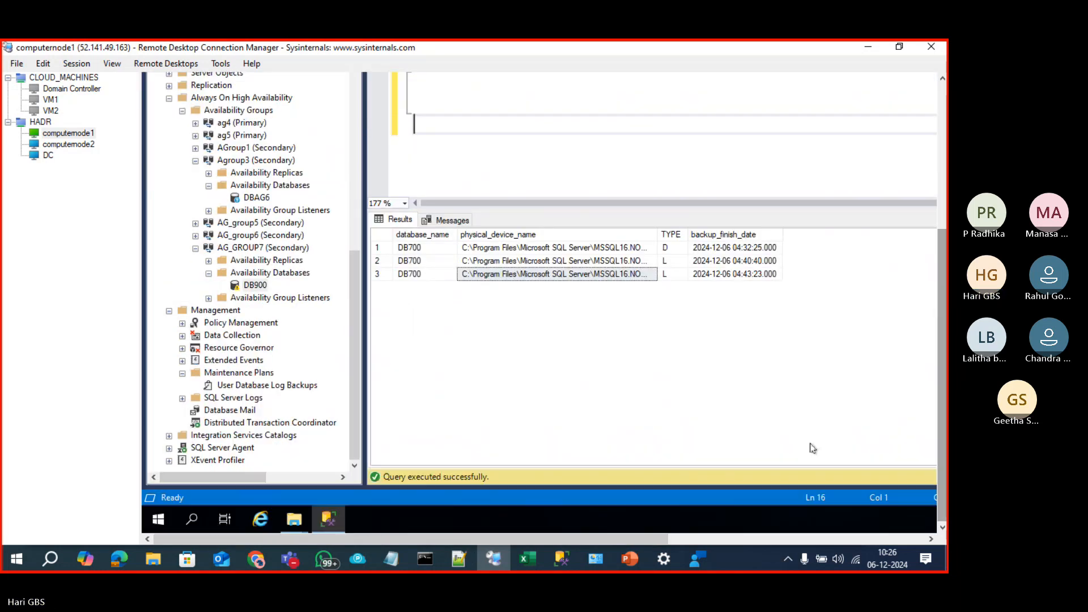
click(329, 520)
click(945, 339)
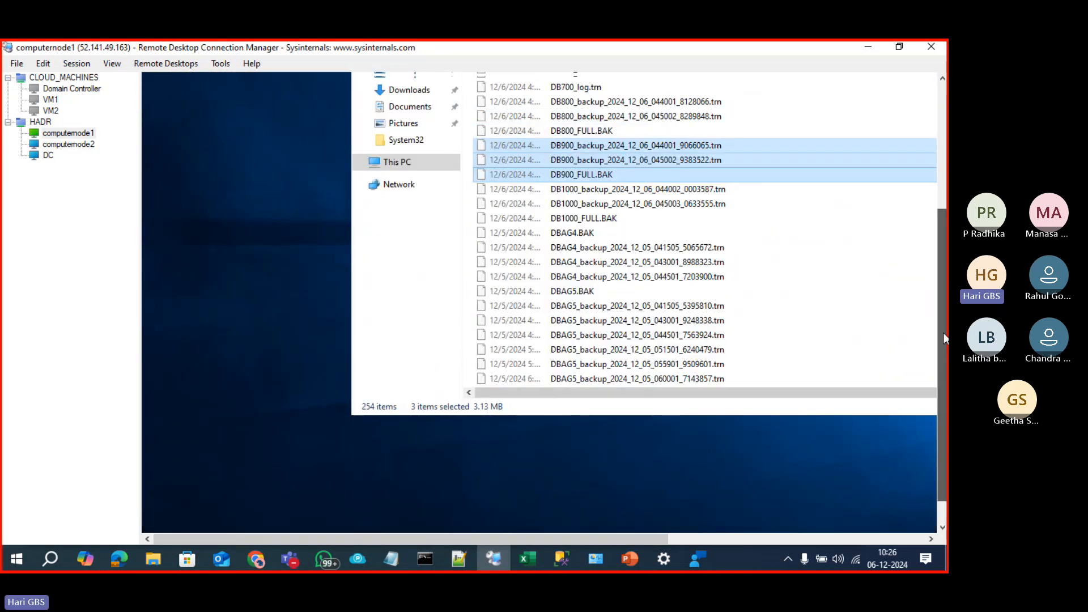
drag(945, 338, 945, 212)
click(49, 147)
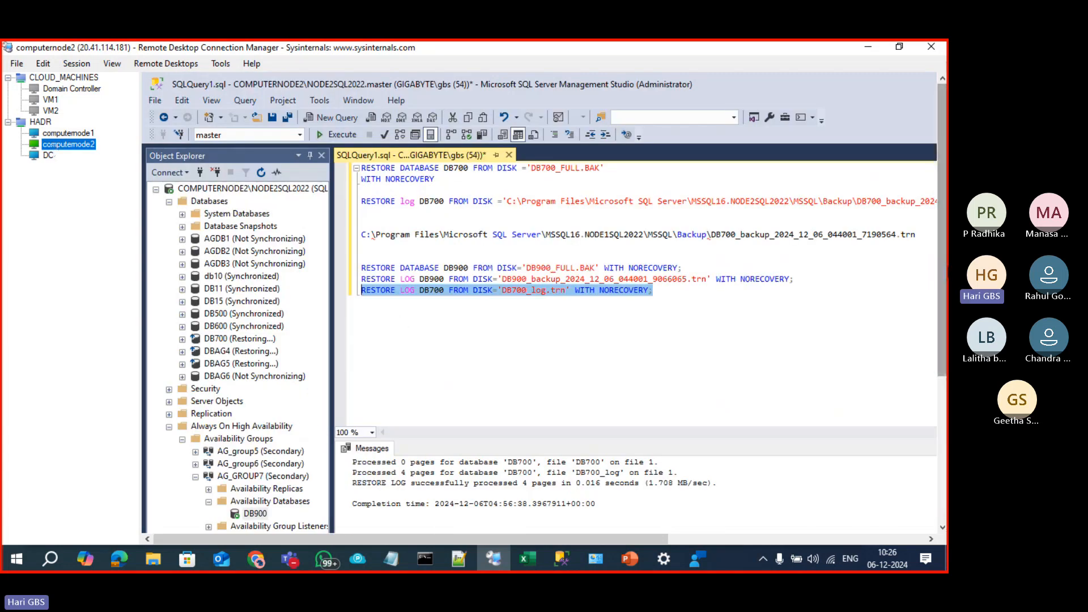
Step: Join DB700 under AG_group6's Availability Databases to the group, then recheck its actions menu
scroll(453, 351, down, 3)
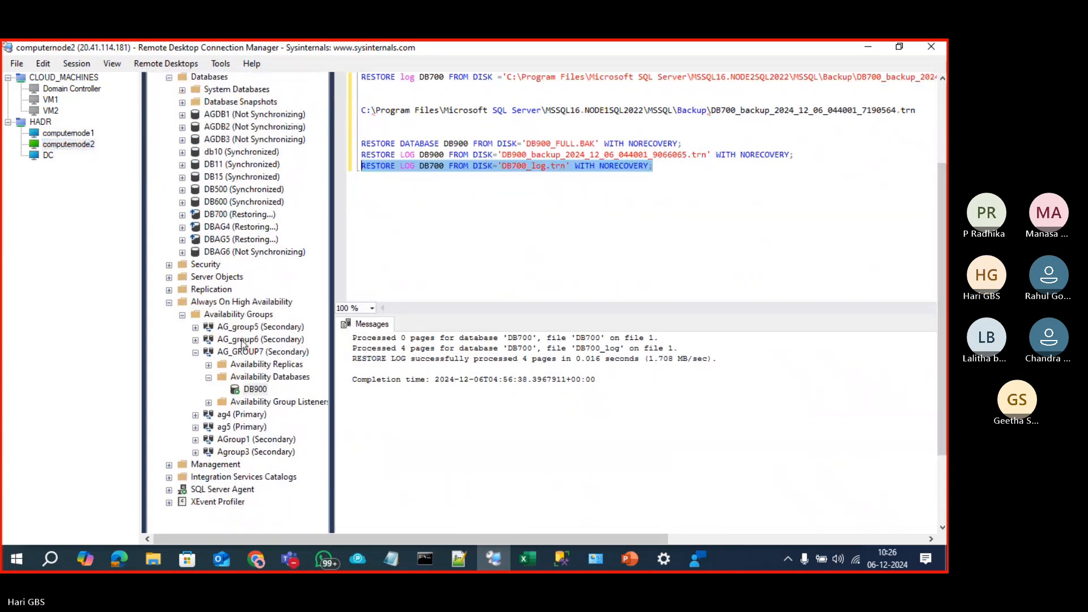
click(242, 340)
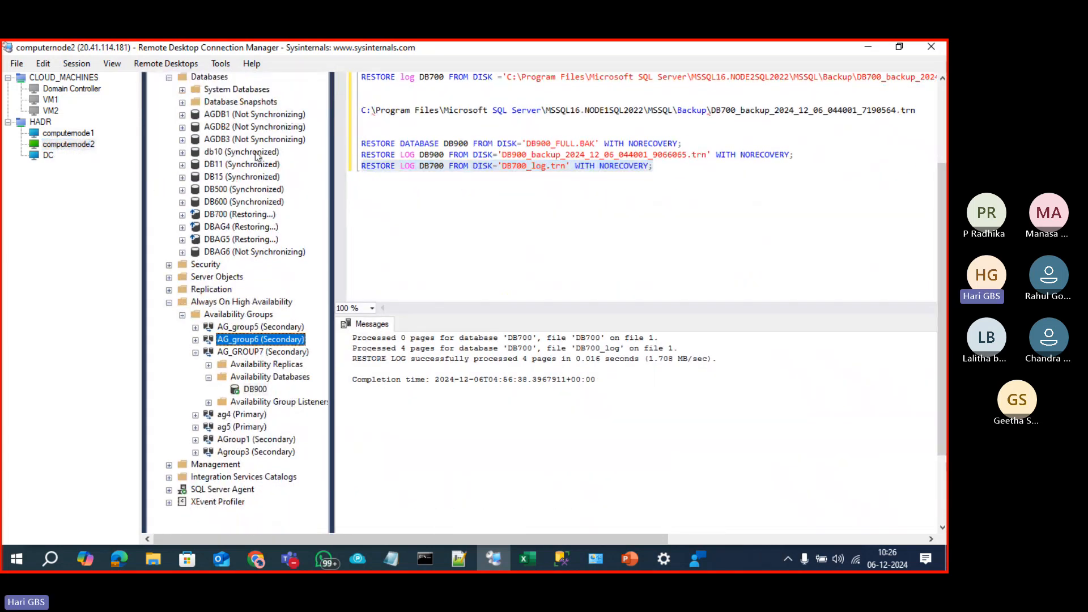
click(196, 339)
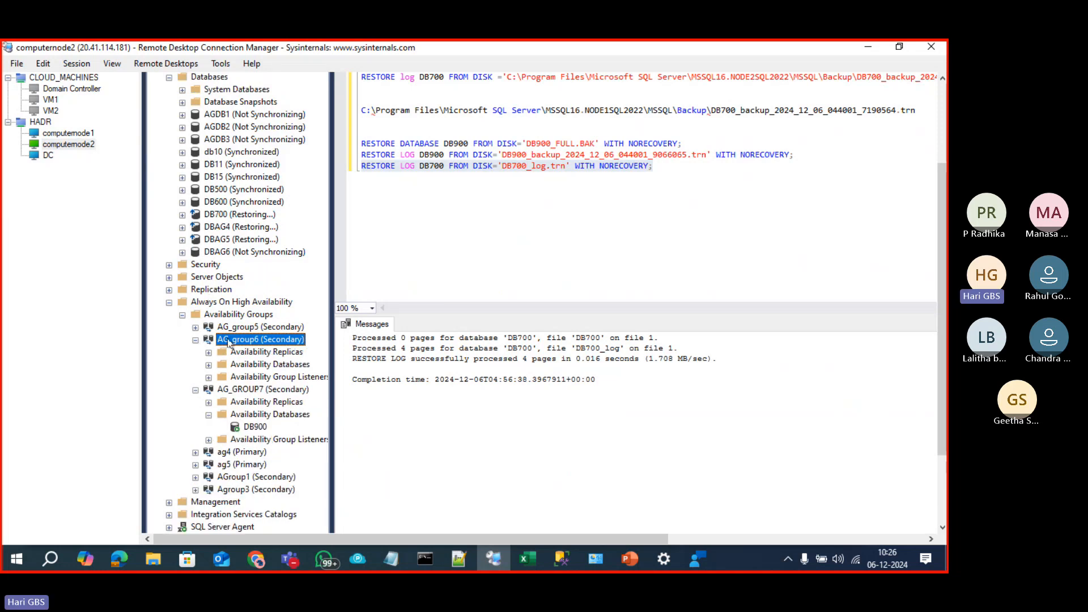
click(209, 364)
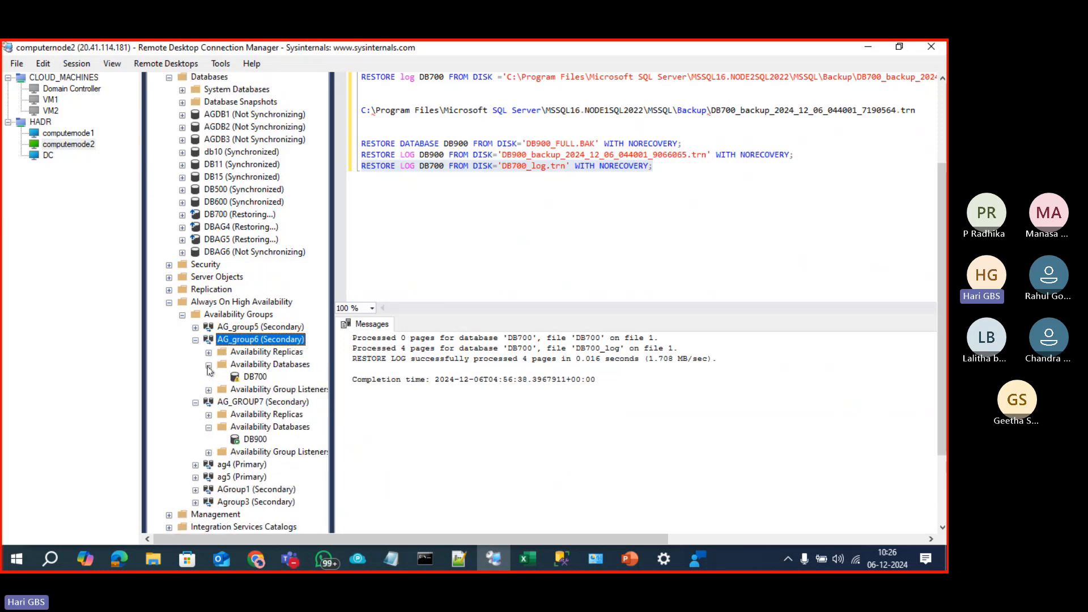
click(265, 378)
right_click(265, 379)
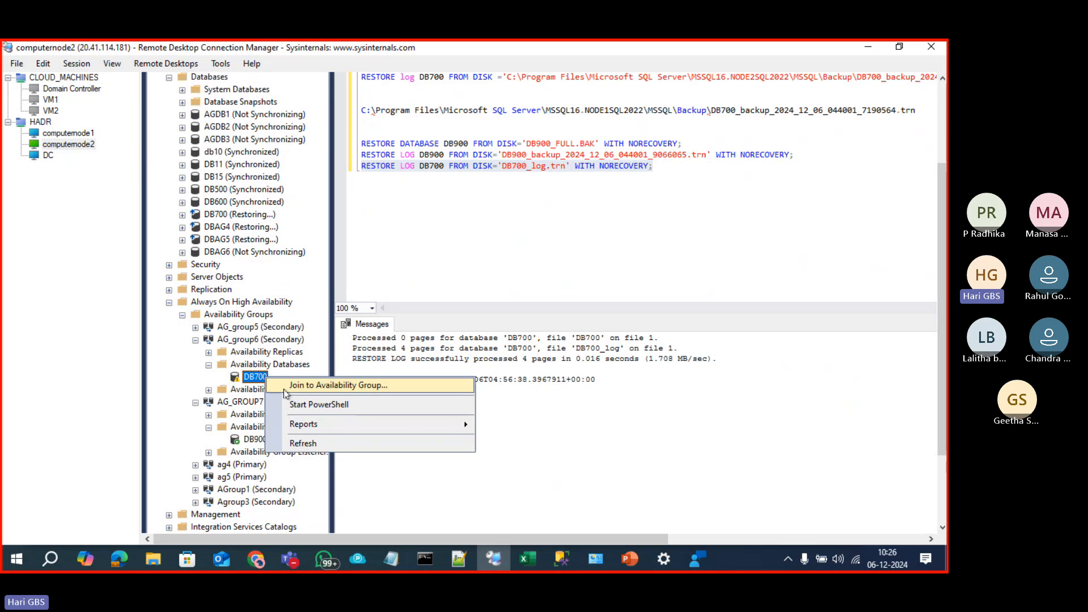
click(306, 385)
click(855, 448)
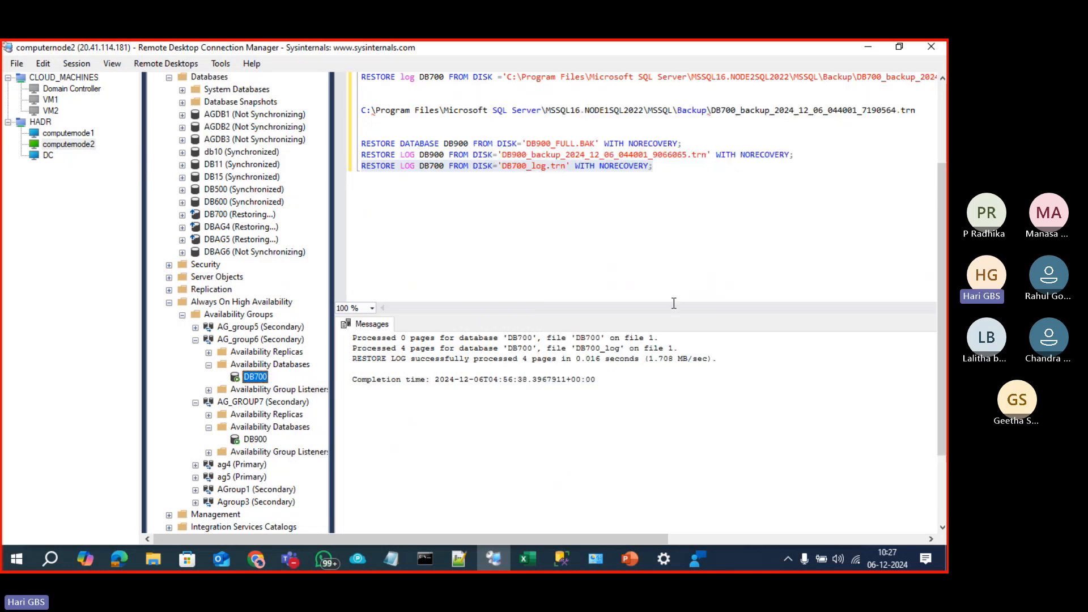
right_click(264, 380)
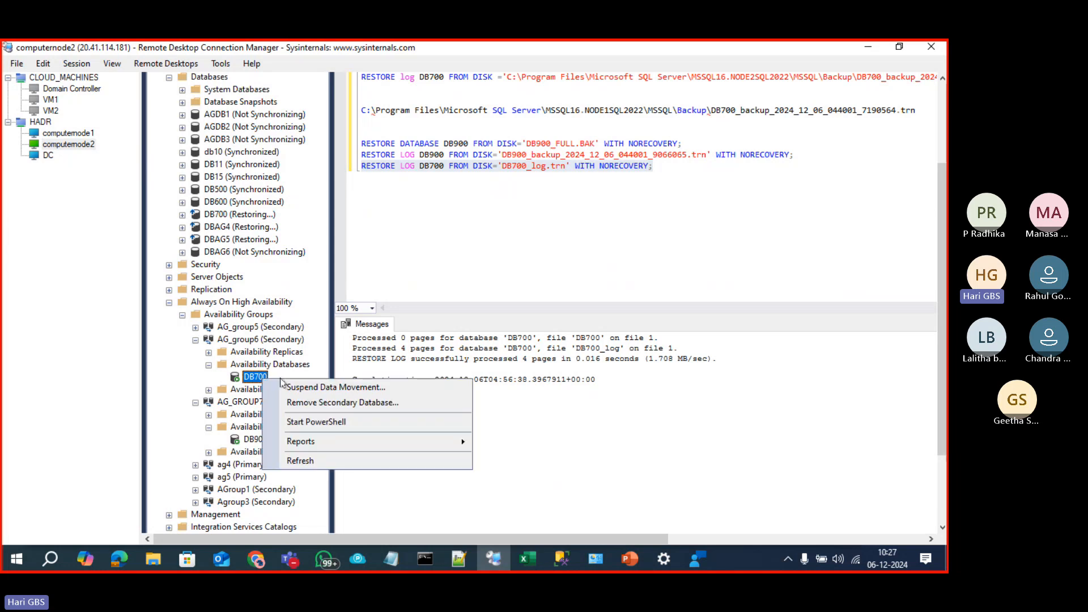
click(395, 165)
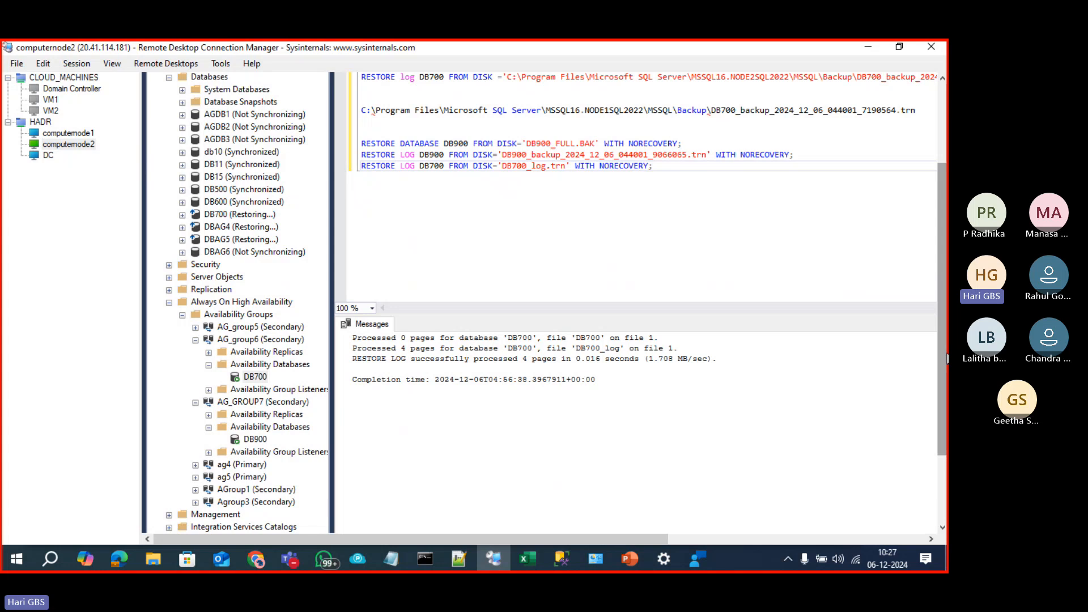
scroll(937, 281, up, 3)
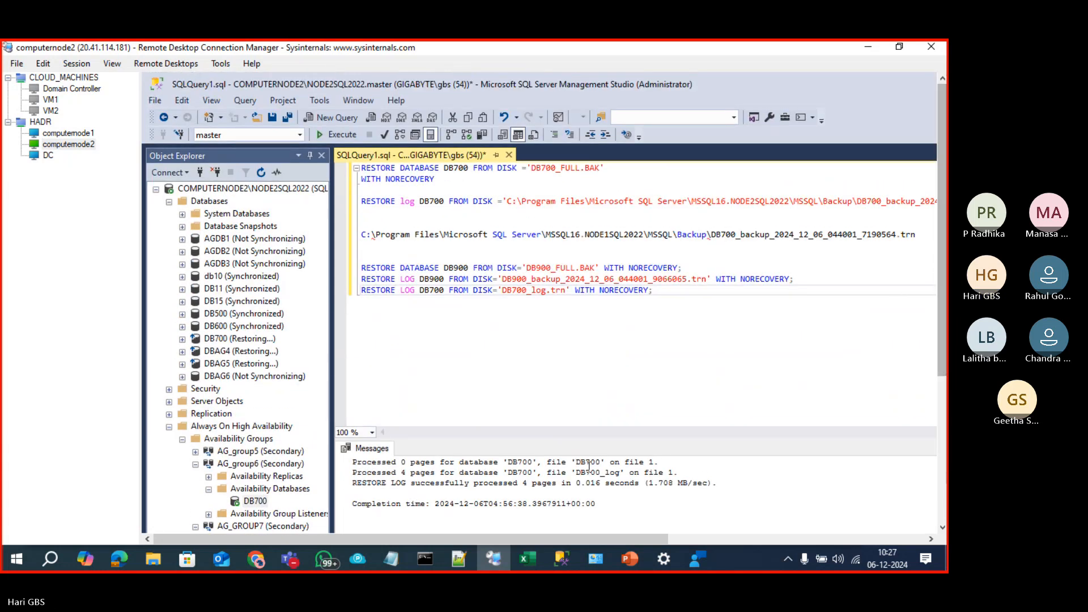
Step: Bring up the Always On deck and scroll its thumbnails to slide 2, 'Topics we will cover'
click(545, 521)
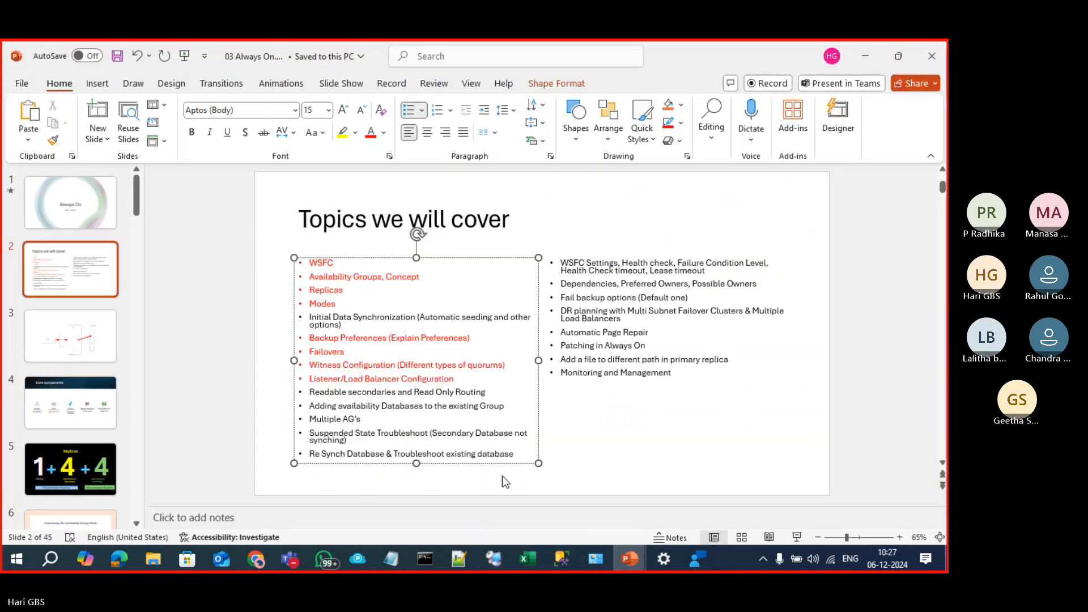
scroll(85, 407, down, 5)
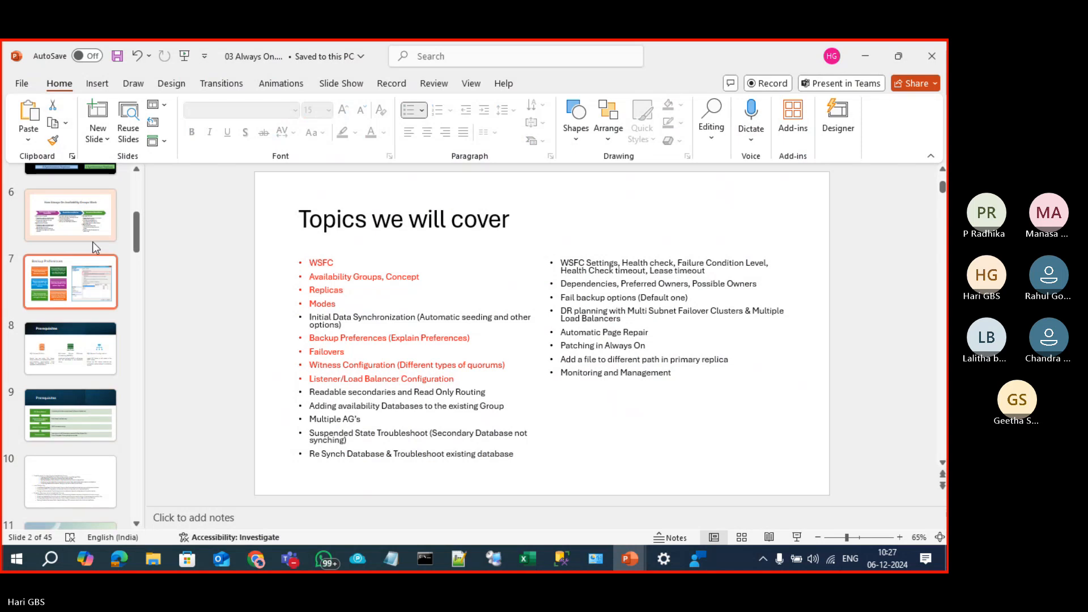
scroll(76, 416, down, 9)
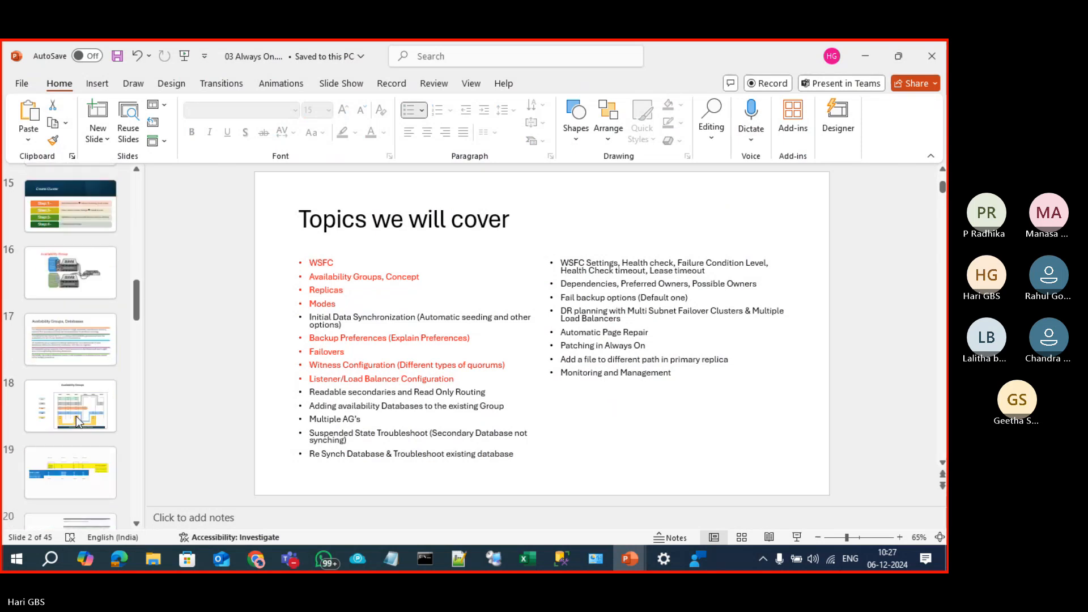
scroll(76, 416, down, 6)
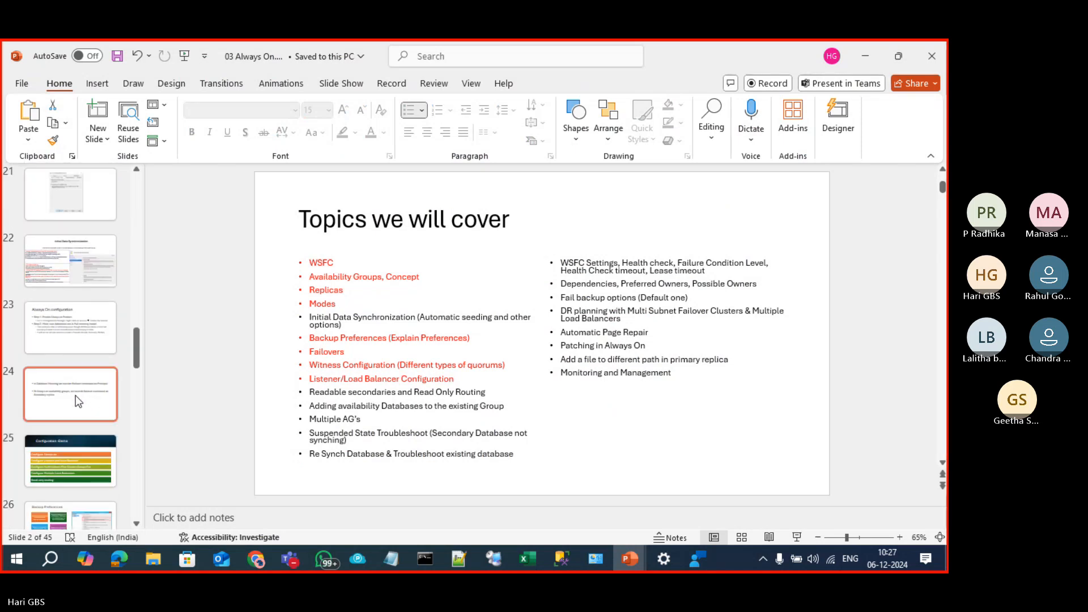
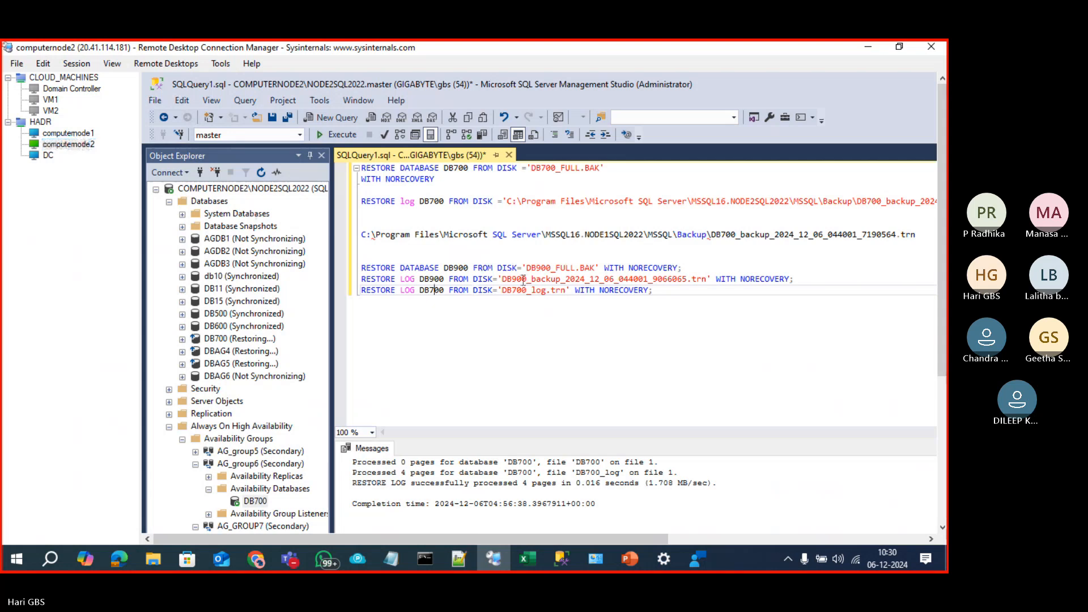
Step: Open the Windows (C:) drive in the first node's remote session
click(68, 133)
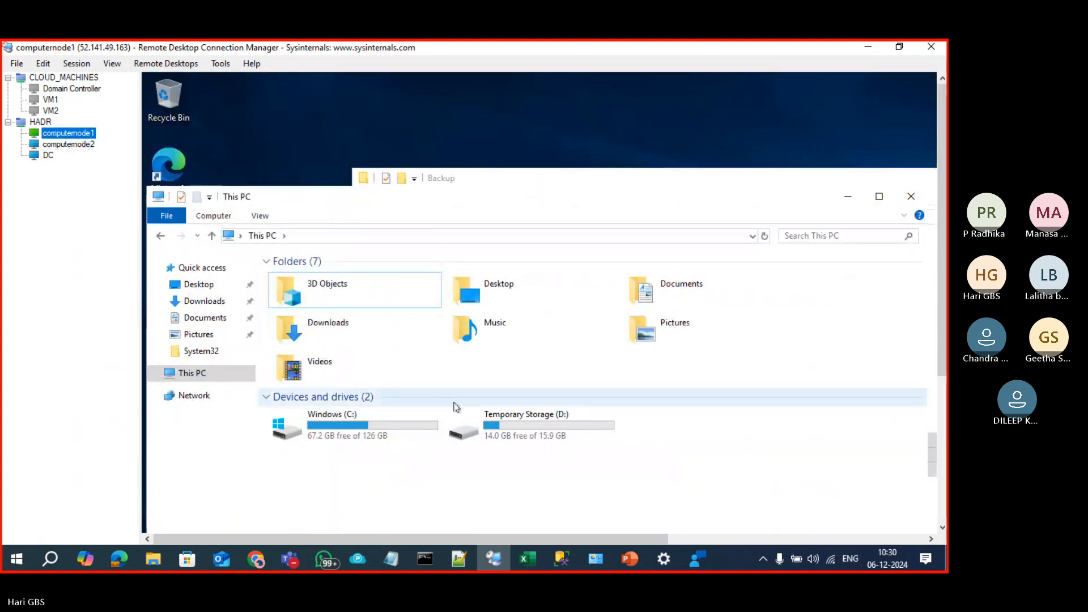
click(402, 429)
double_click(403, 429)
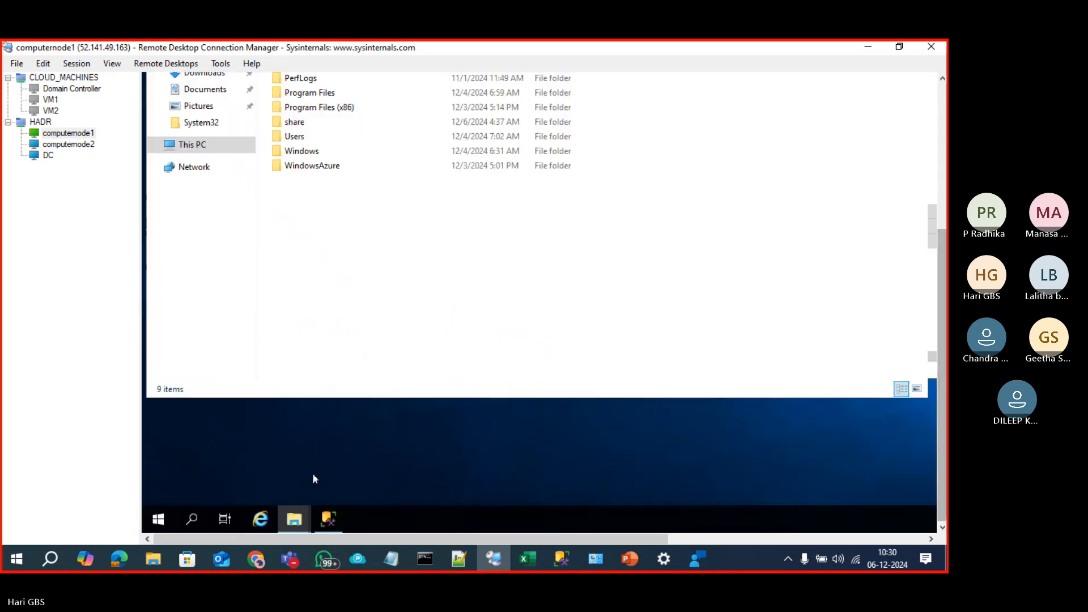
Step: Back in Management Studio, find the backup history query script, then move to the second node
click(327, 516)
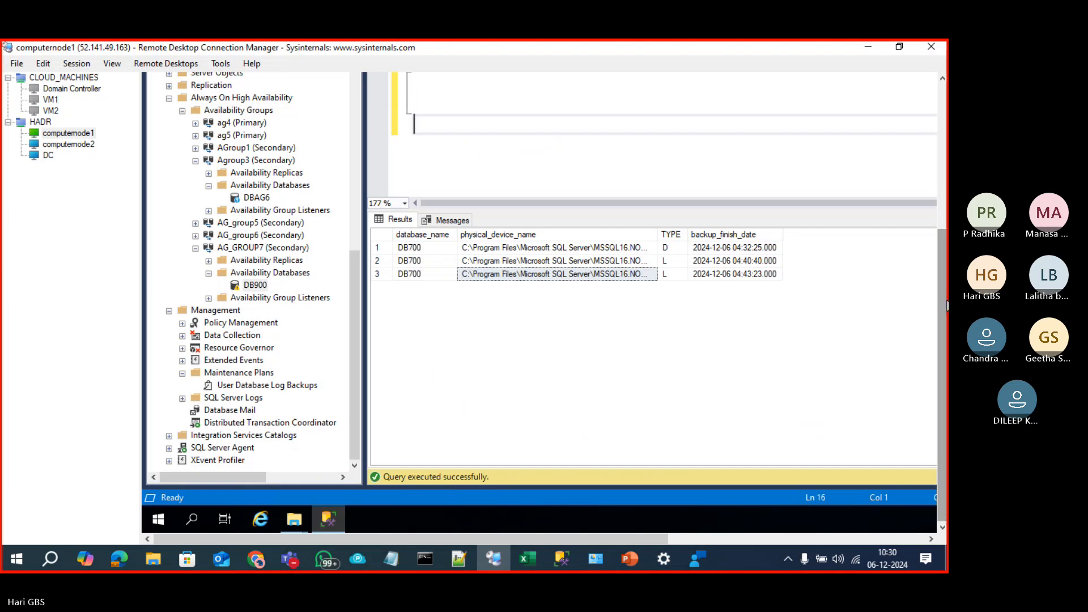
click(624, 151)
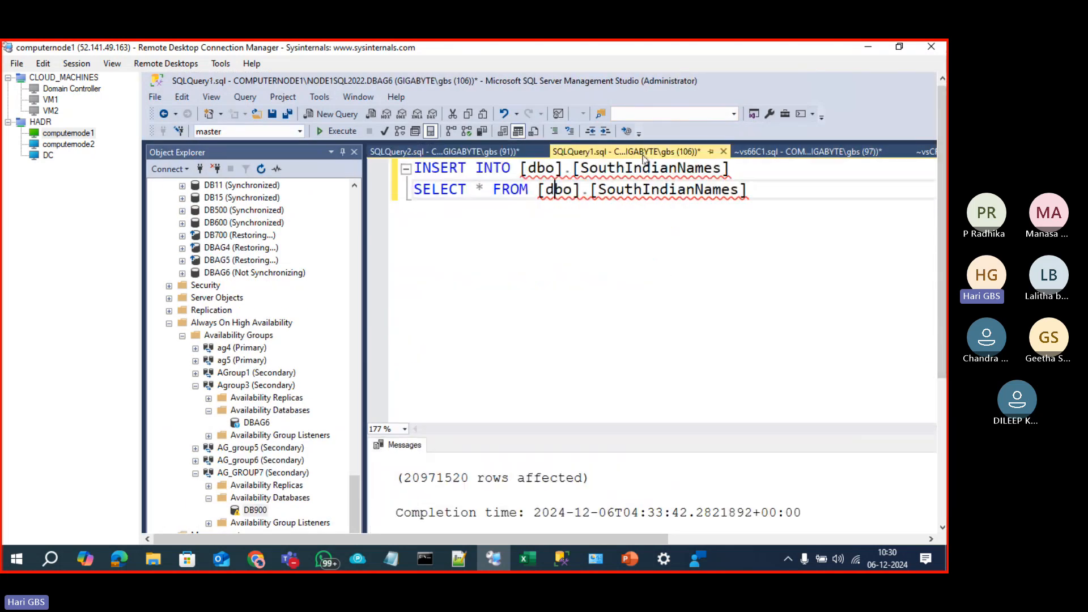
click(793, 152)
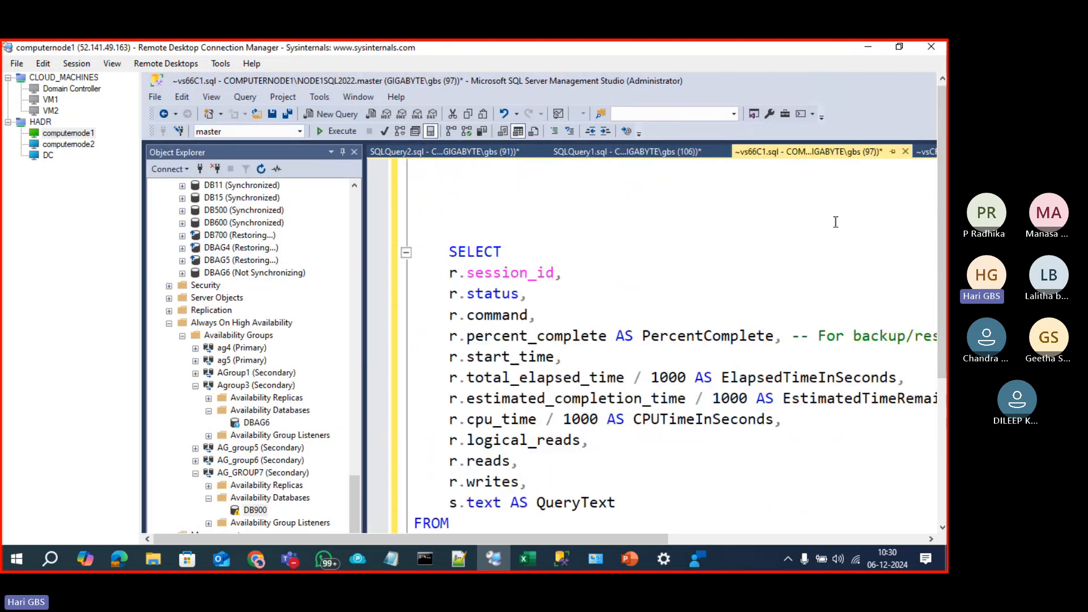
drag(503, 540, 627, 523)
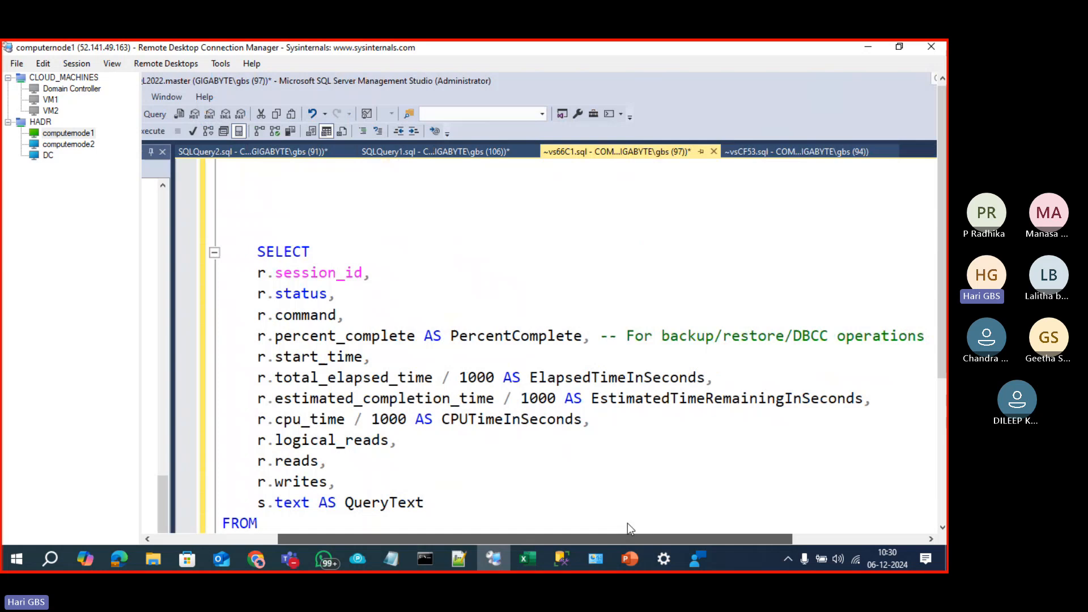
click(752, 154)
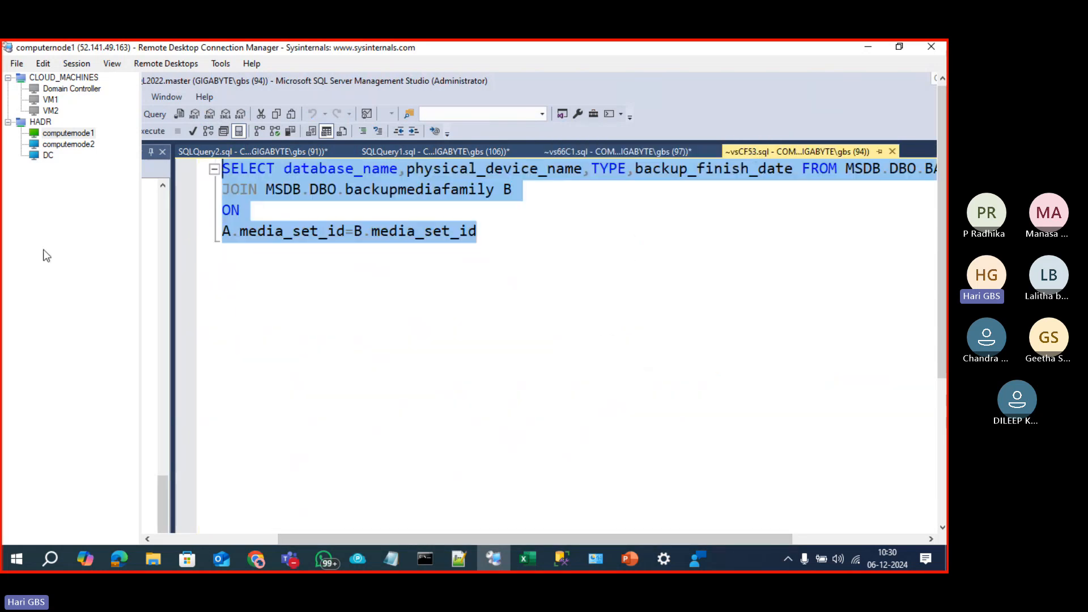
click(71, 145)
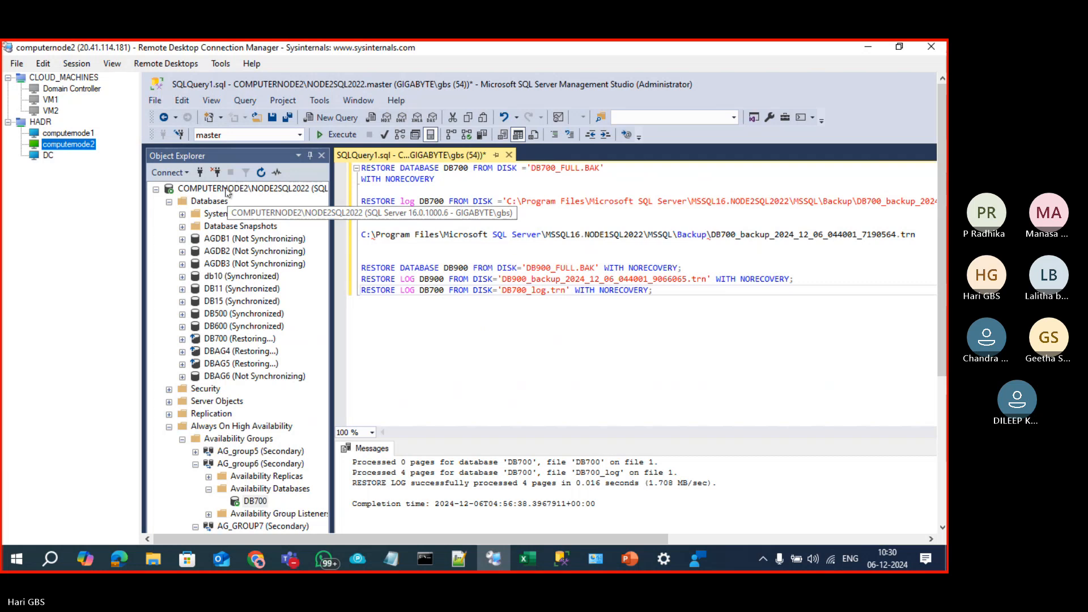
Step: On NODE2SQL2022, run the pasted backup history query in a new window and scroll its results
click(226, 191)
key(ctrl+n)
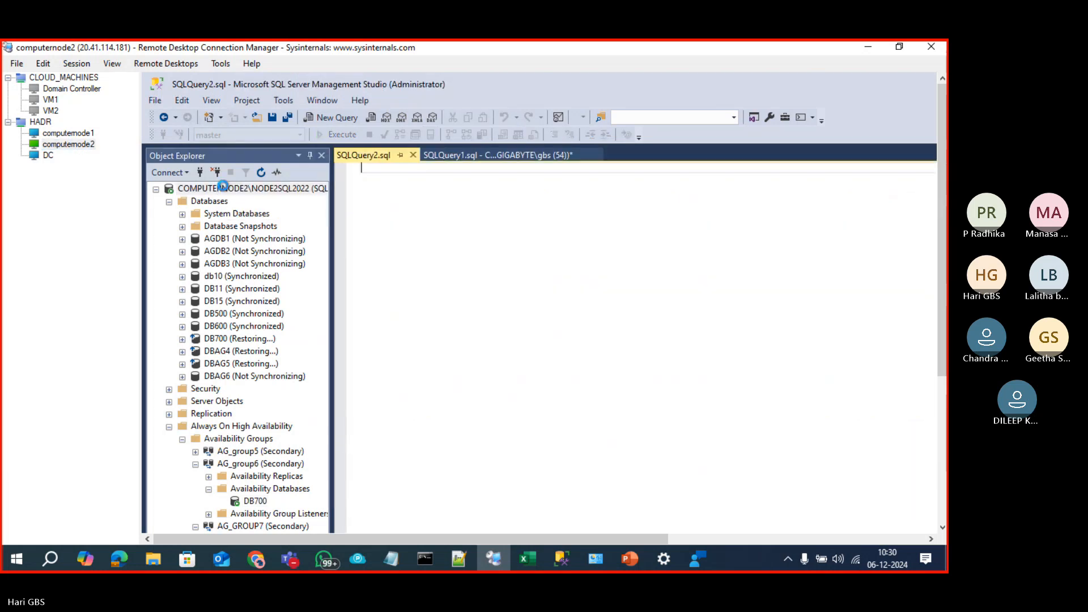
text(SELECT database_name,physical_device_name,TYPE,backup_finish_date FROM MSDB.DBO.BACKUPSET A JOIN MSDB.DBO.backupmediafamily B ON A.media_set_id=B.media_set_id)
key(F5)
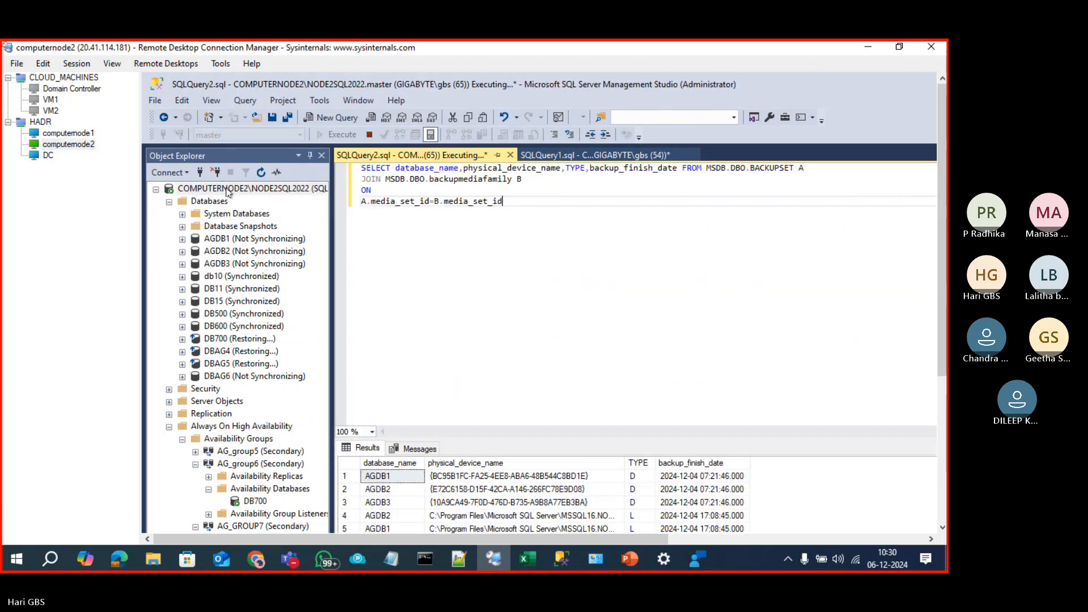
click(941, 435)
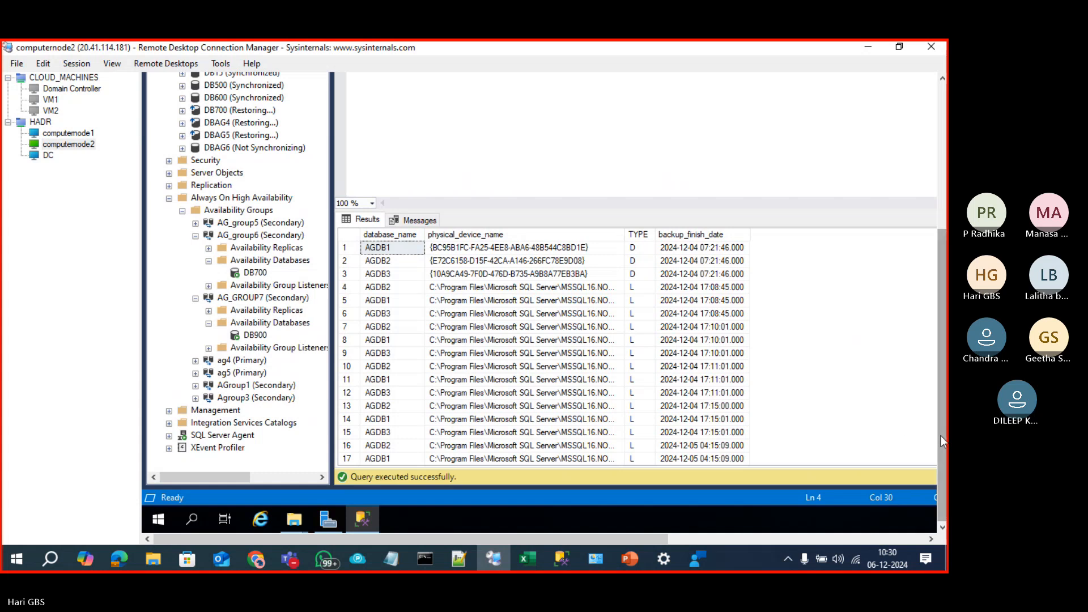
click(703, 392)
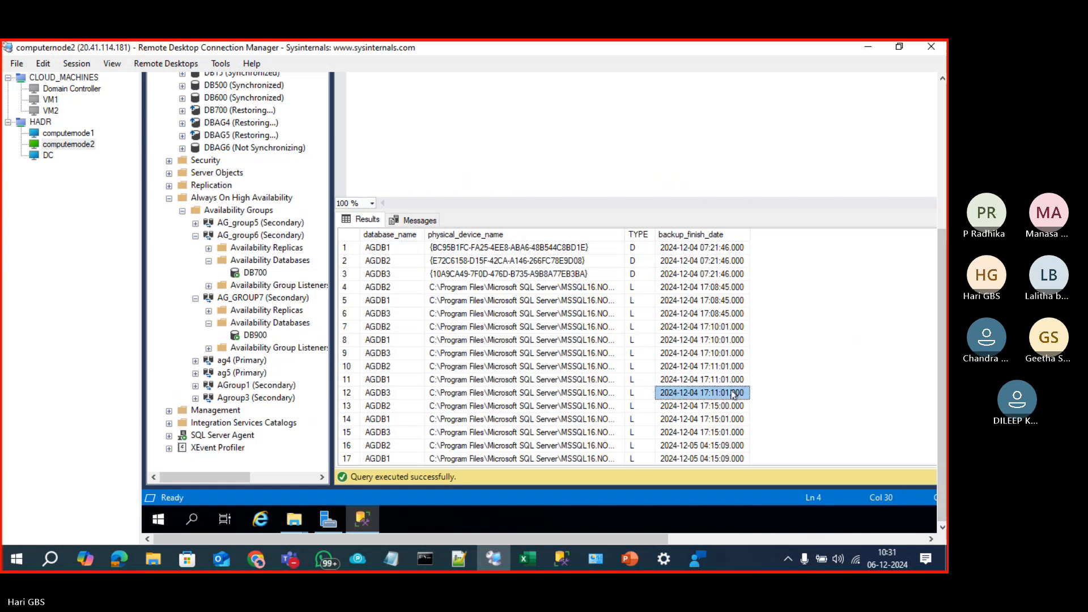
scroll(718, 414, down, 5)
scroll(718, 414, down, 14)
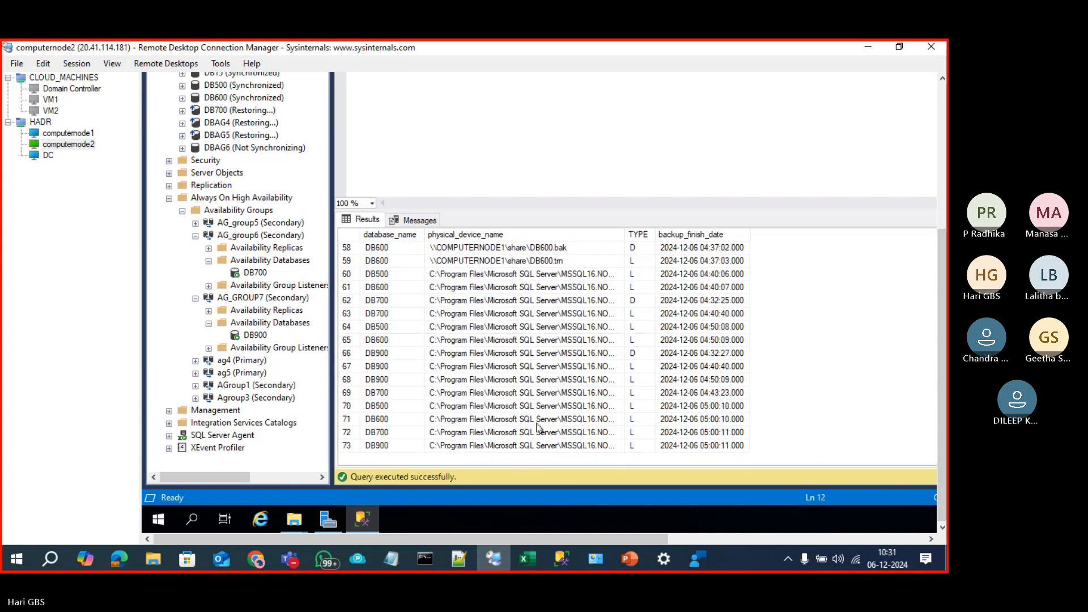
scroll(526, 421, up, 1)
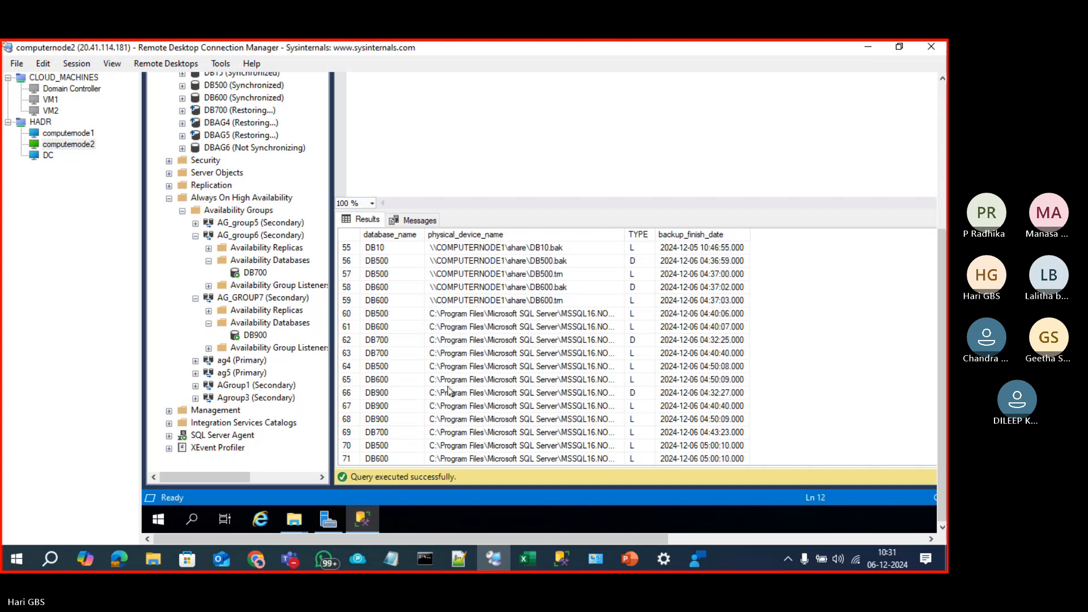
scroll(450, 358, up, 1)
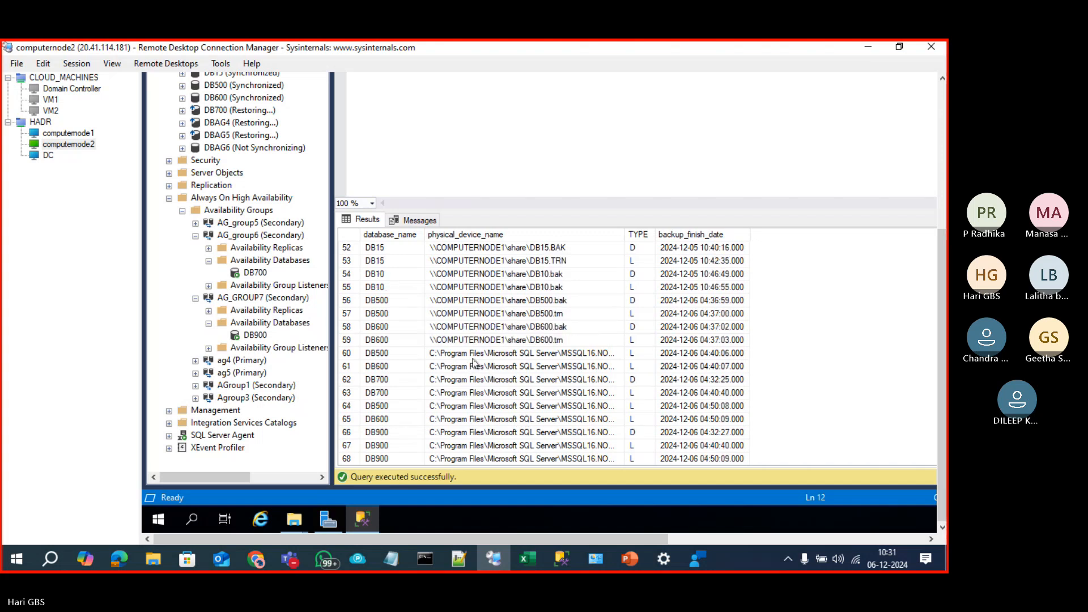
Step: Check the DBAG5 database on the first node, then return to the second node
click(50, 135)
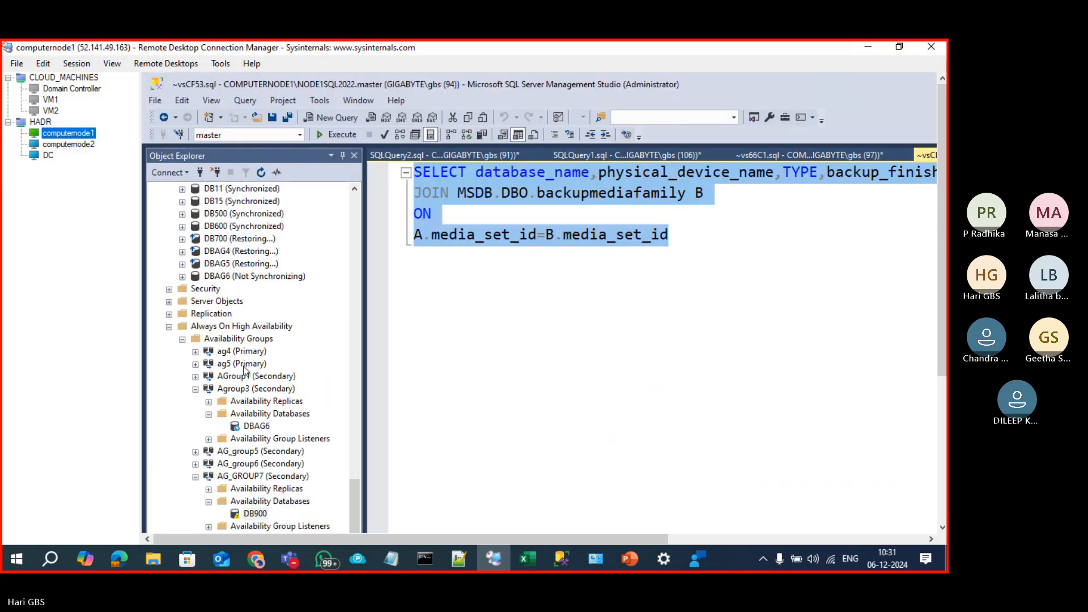
scroll(242, 400, up, 2)
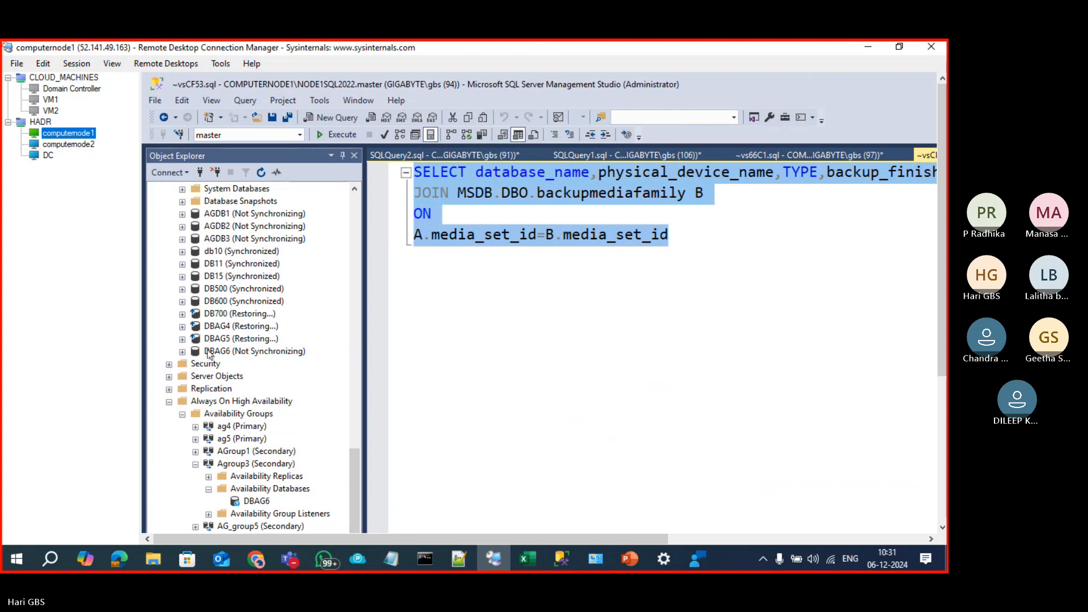
click(210, 339)
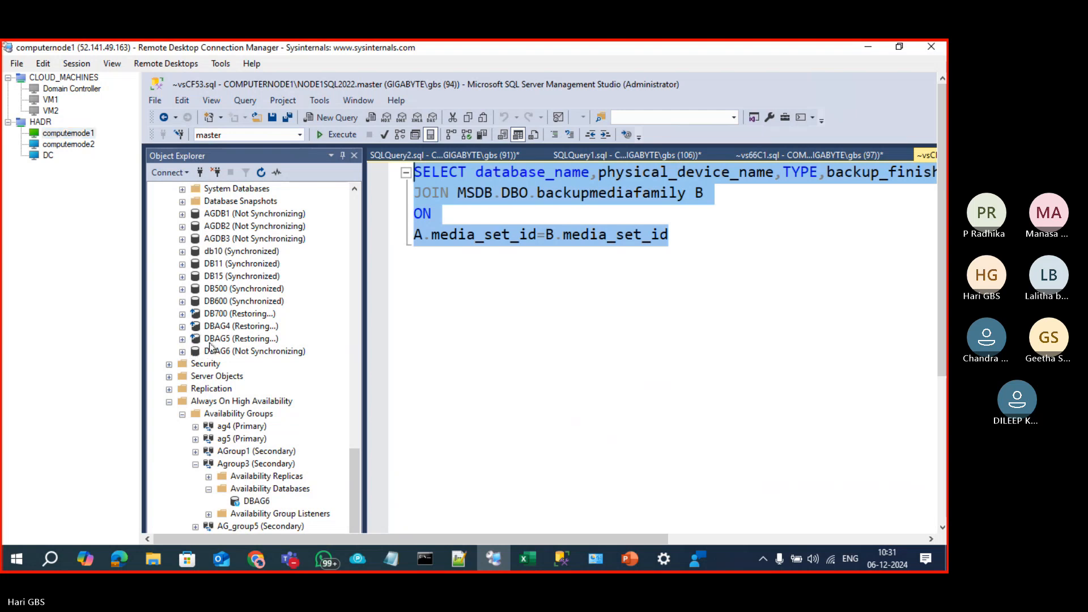
click(57, 145)
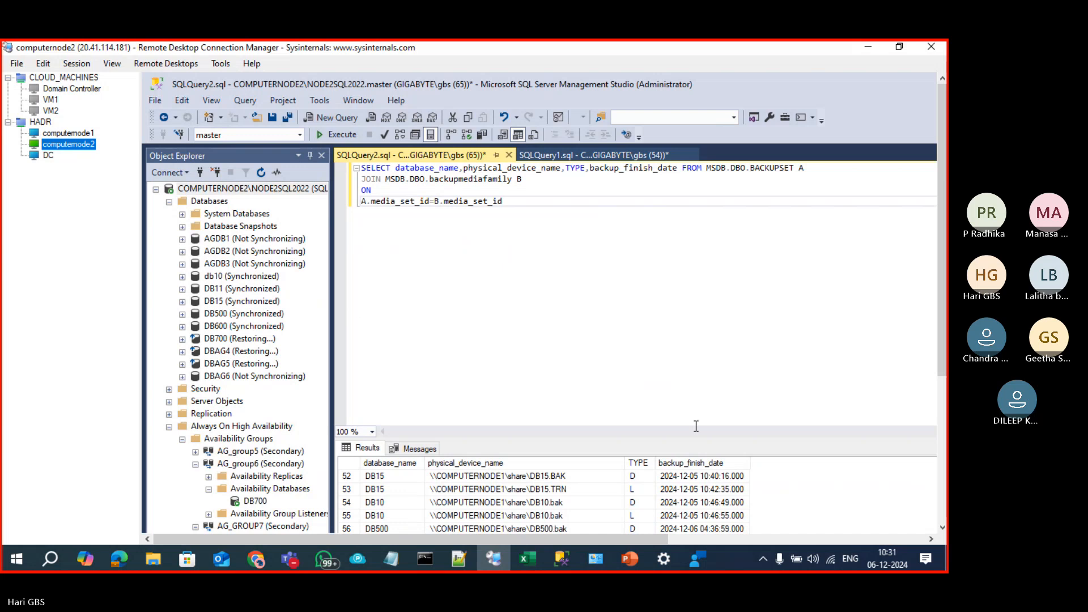
click(696, 426)
drag(646, 439, 639, 315)
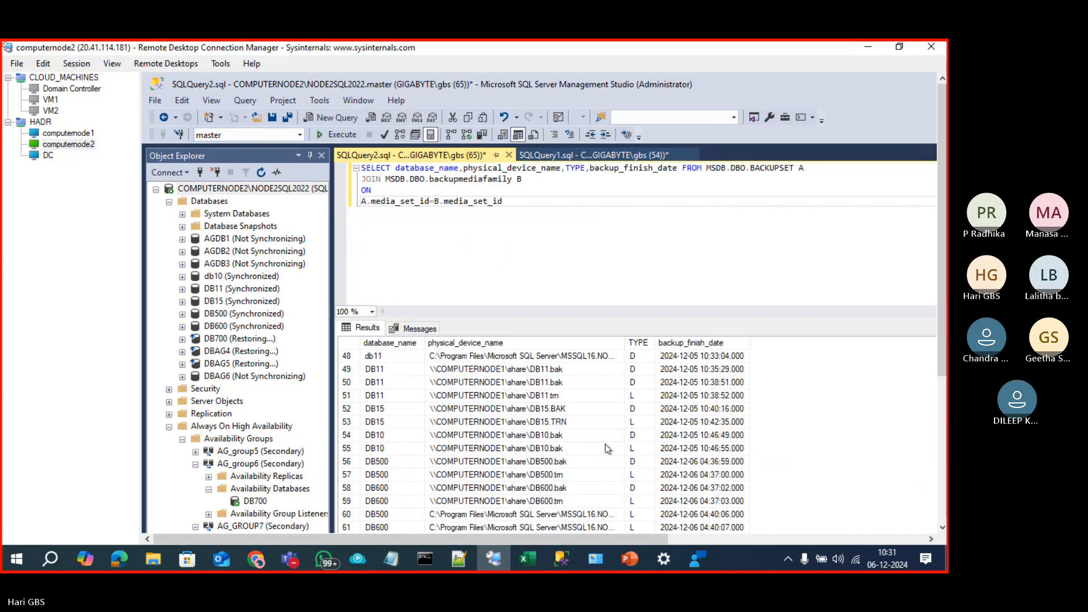
click(579, 463)
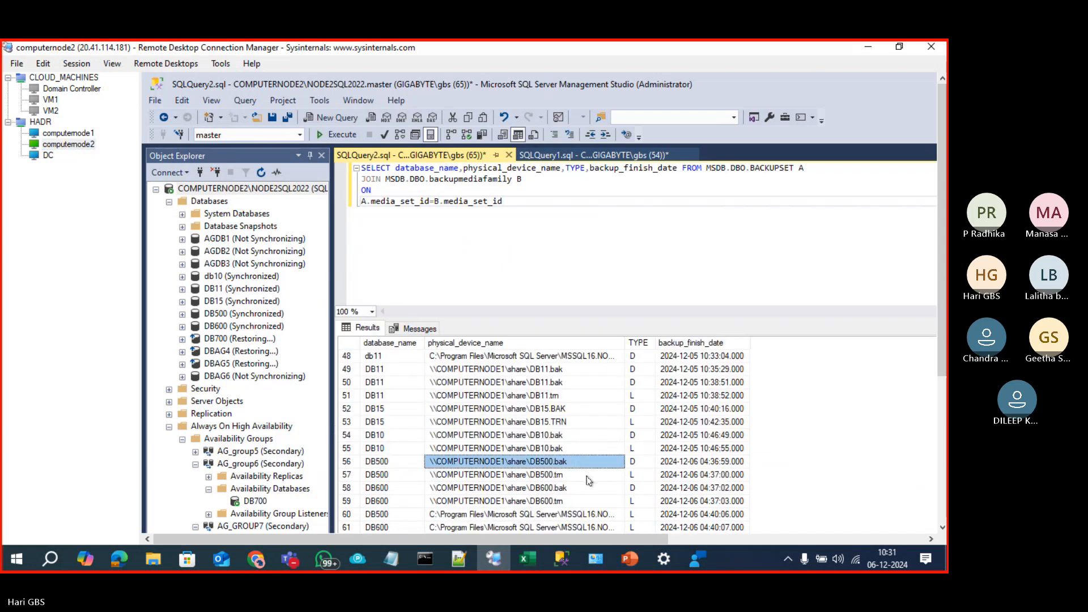
click(586, 476)
drag(942, 272, 942, 419)
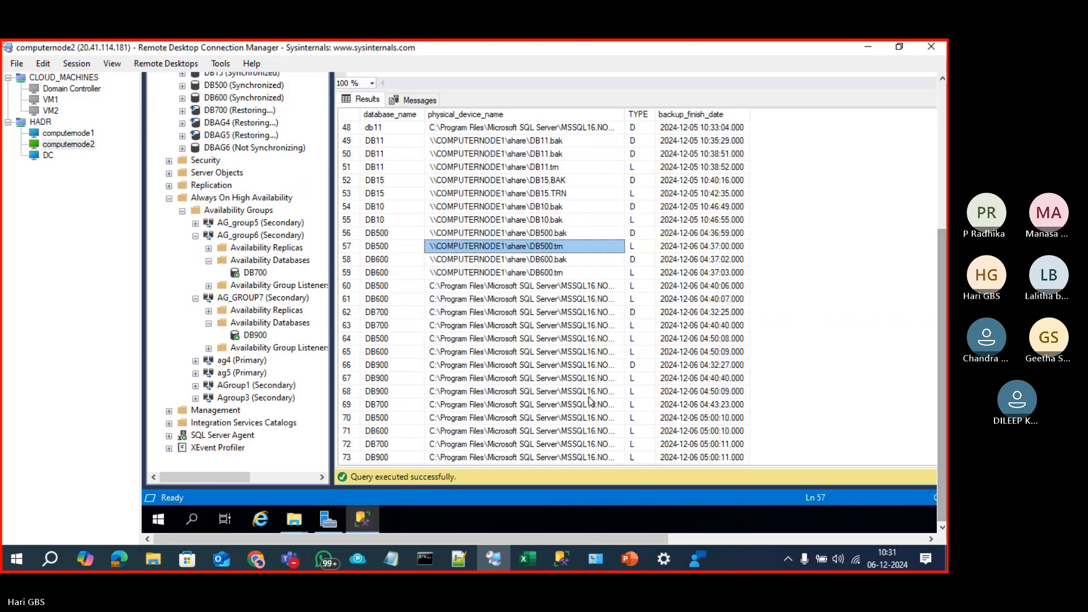
click(415, 405)
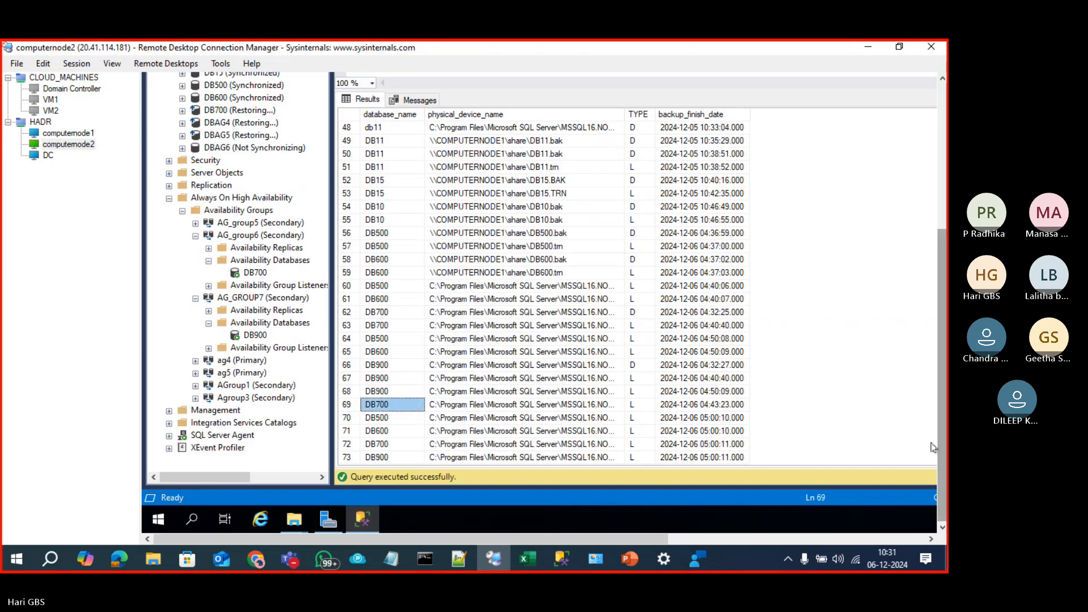
click(696, 458)
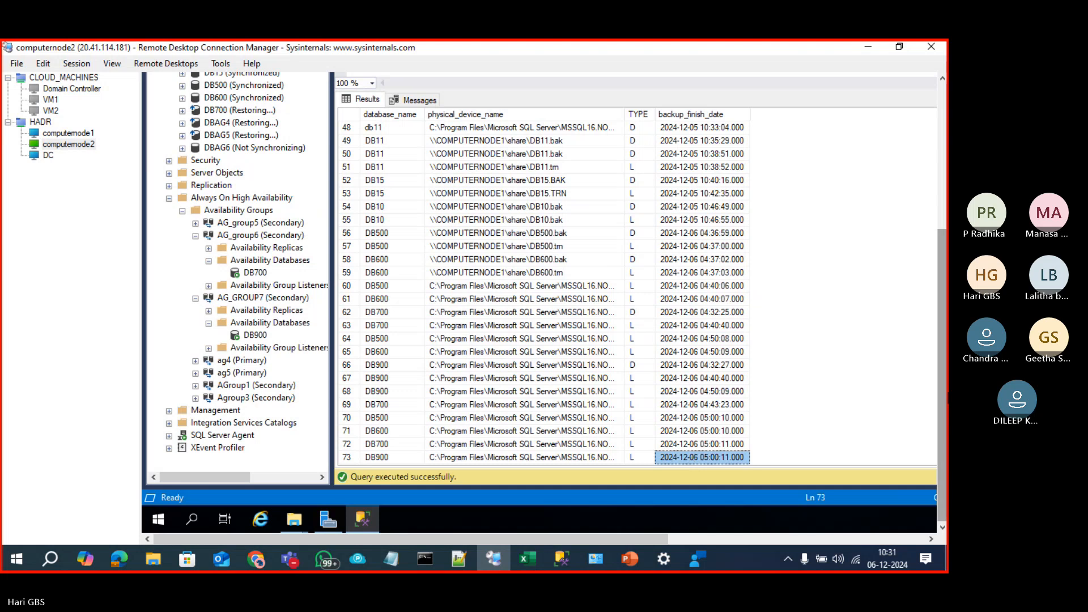
drag(945, 423, 938, 402)
click(402, 459)
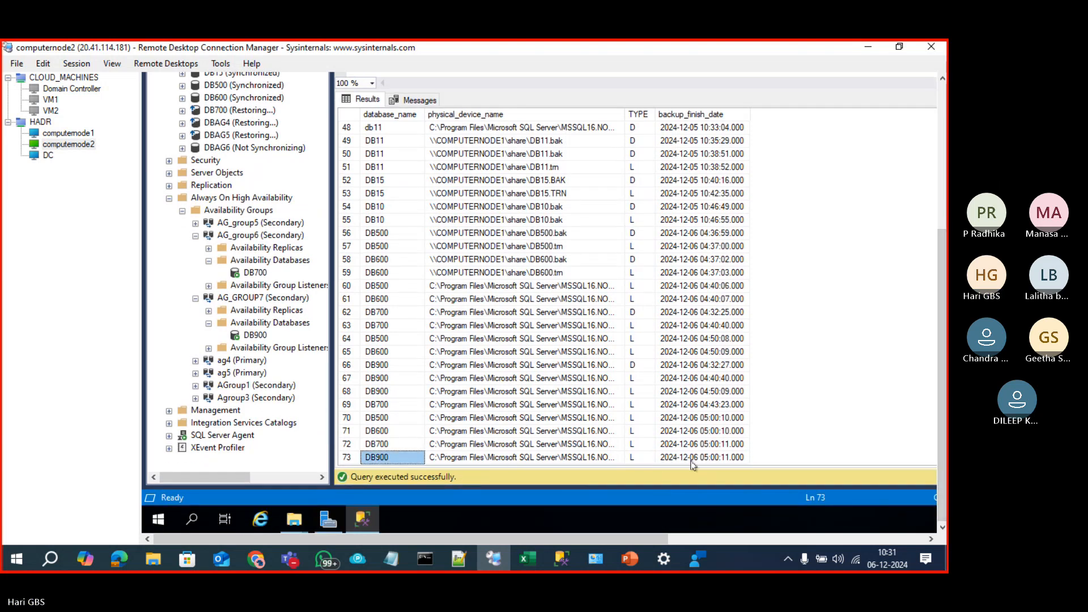
click(224, 136)
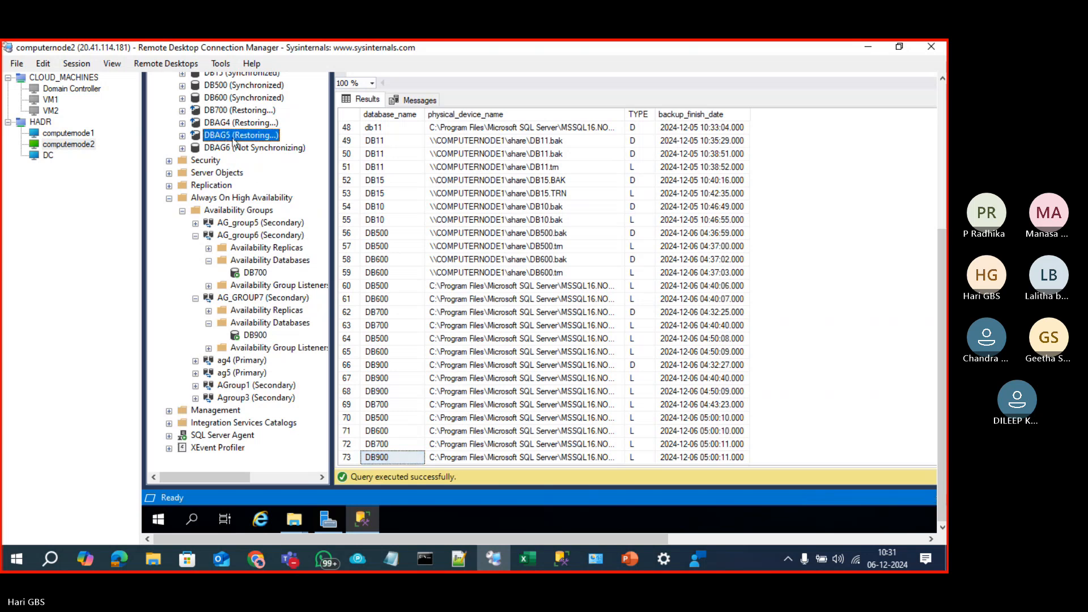
click(67, 135)
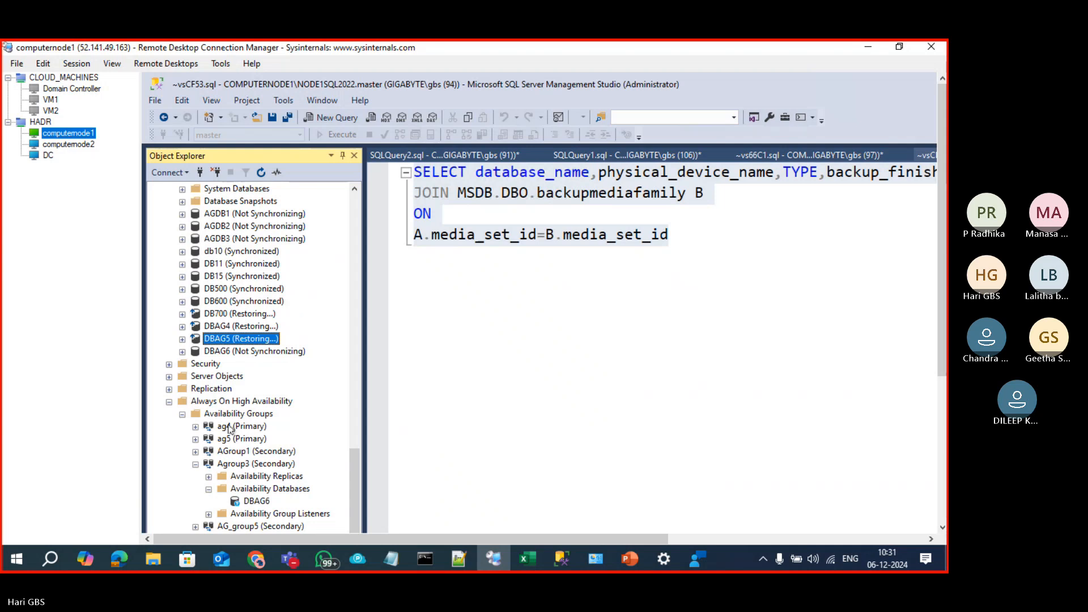
scroll(227, 420, down, 2)
click(230, 277)
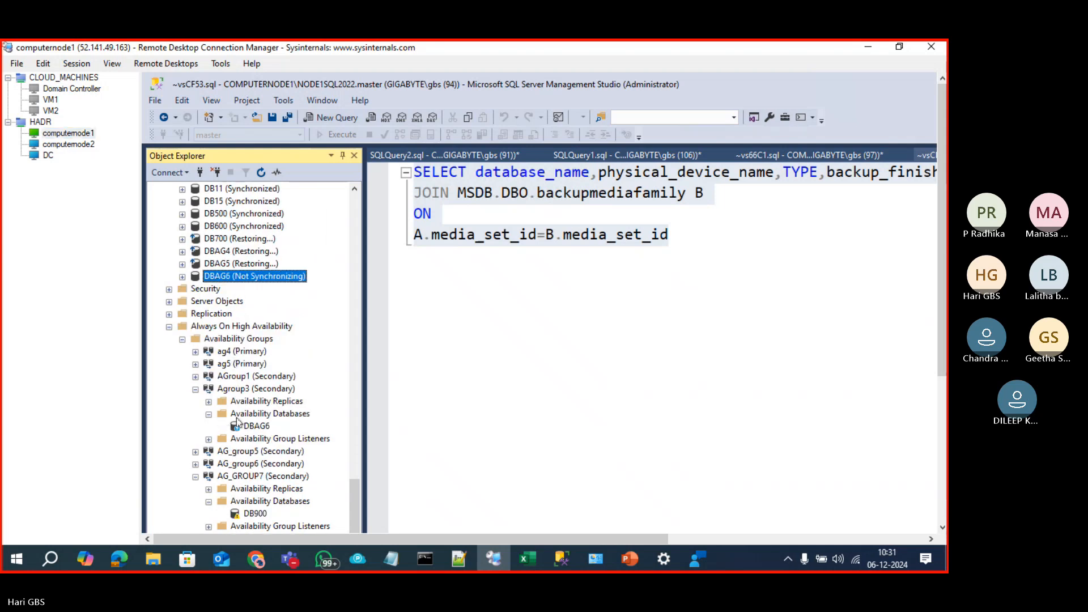
click(227, 389)
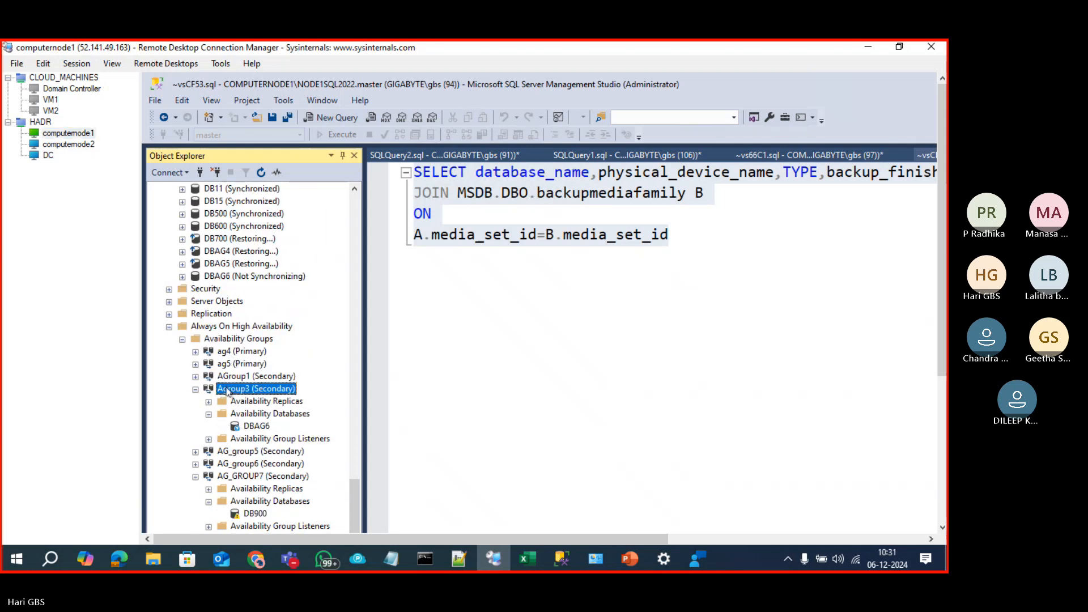
right_click(227, 389)
click(197, 389)
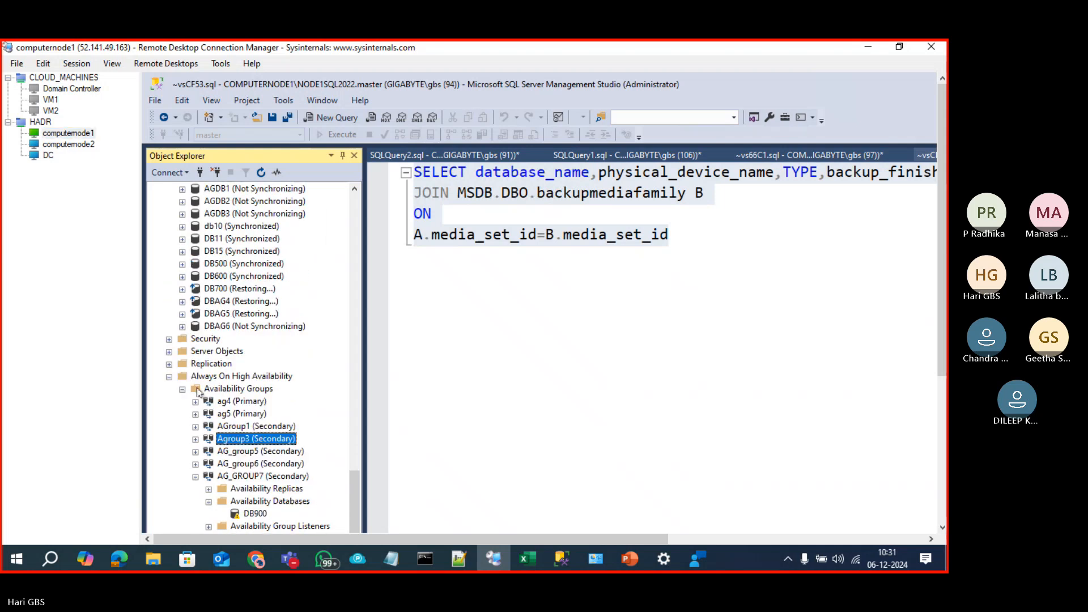
click(196, 440)
click(253, 477)
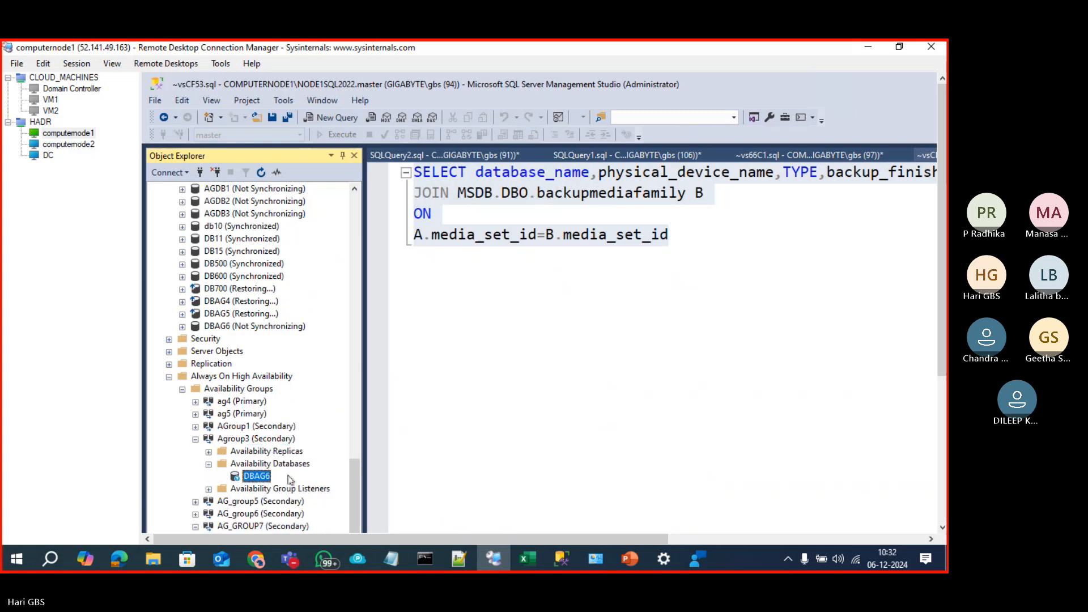
click(68, 144)
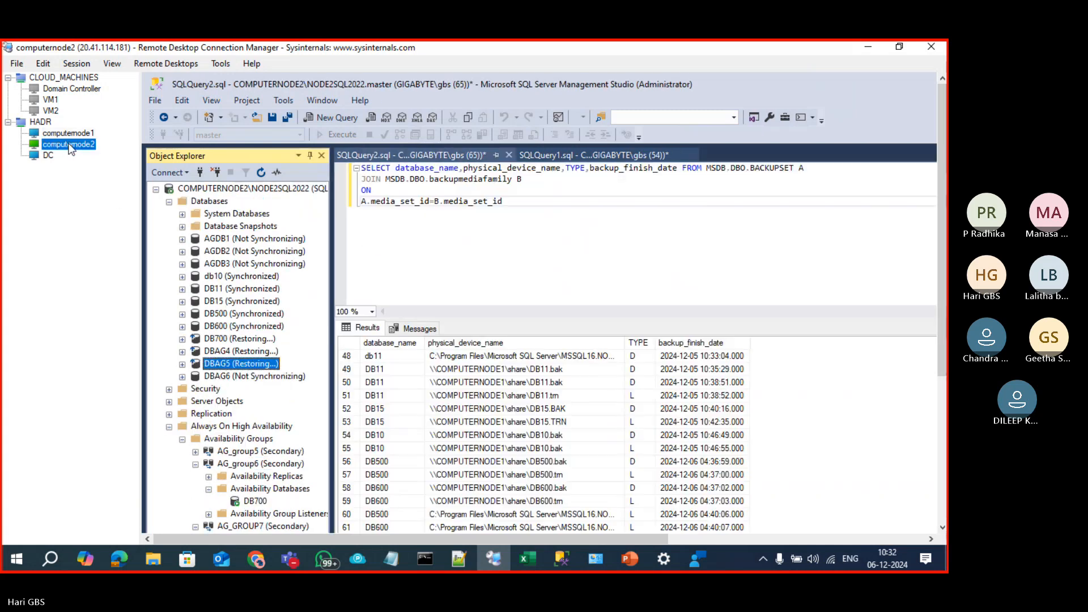
click(567, 448)
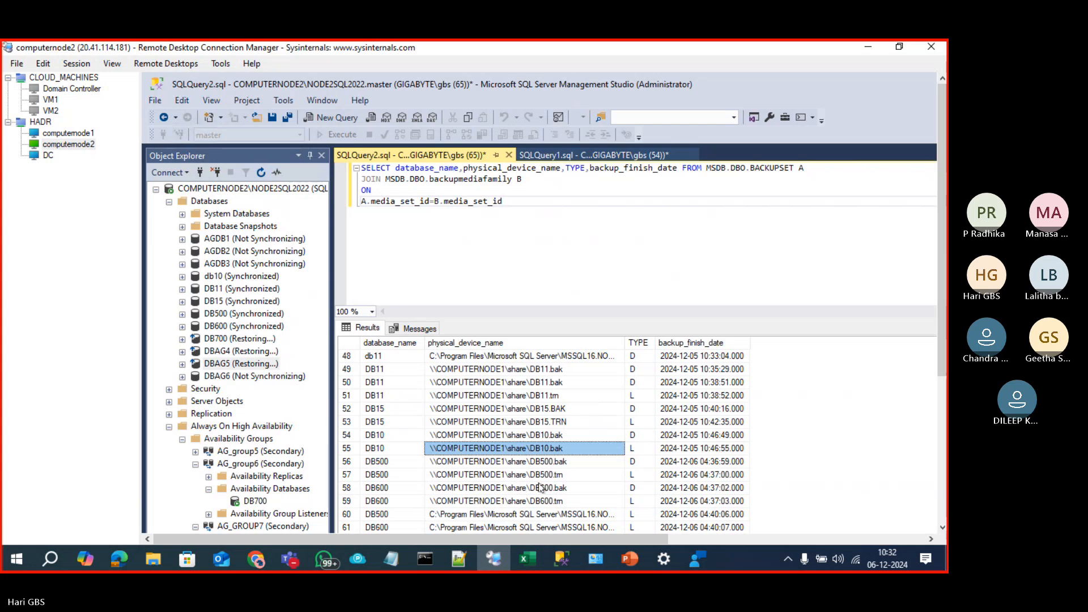
click(943, 436)
drag(942, 433, 939, 344)
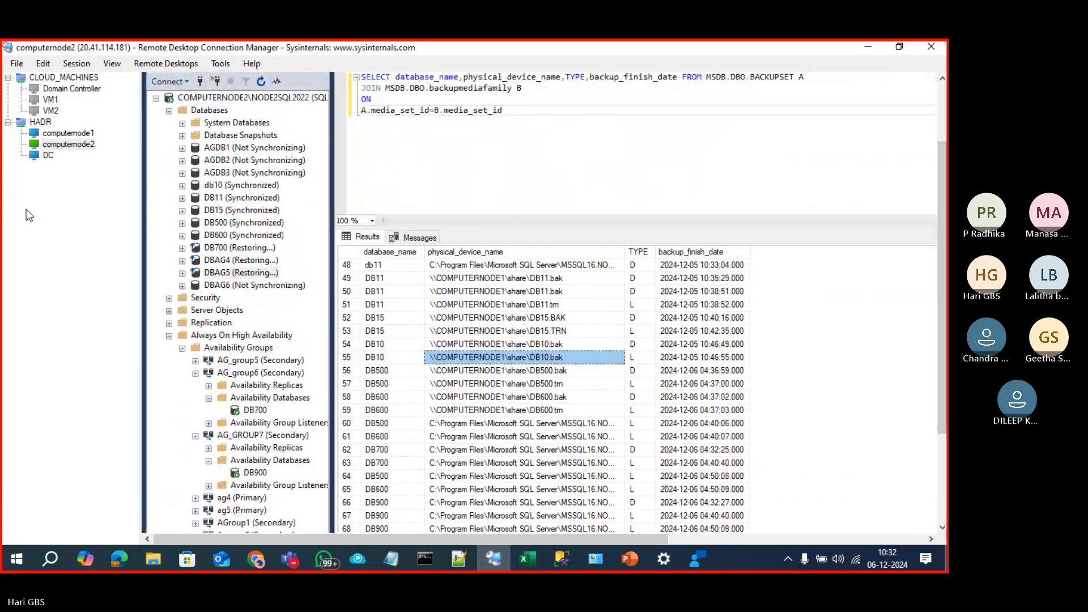
click(55, 135)
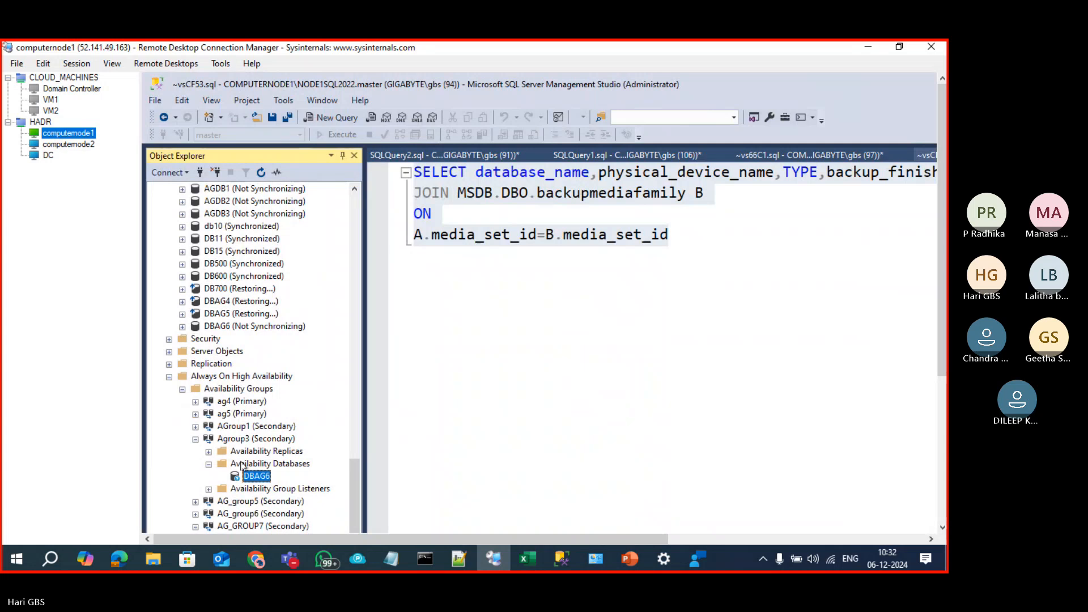
scroll(225, 305, up, 7)
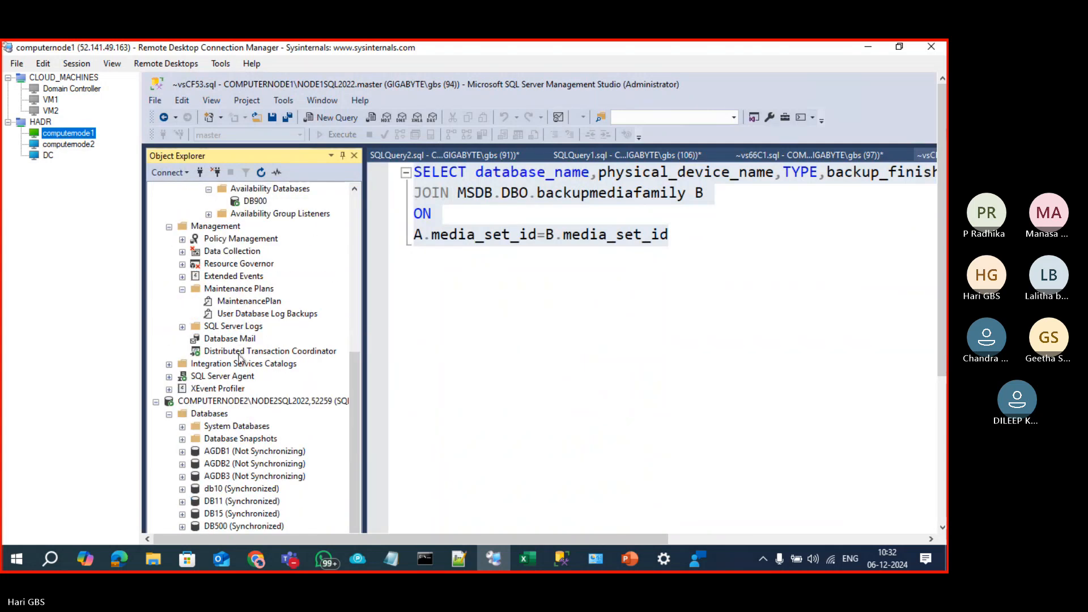
scroll(327, 420, up, 3)
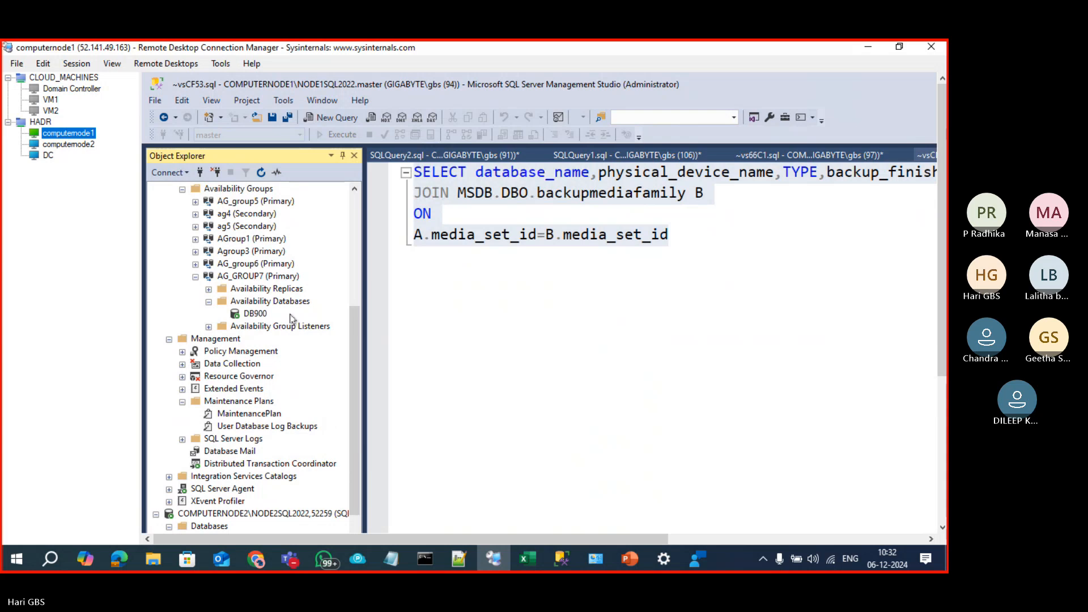
Step: Run the backup history query on computernode1 and scroll down to the DBAG6 row 240 entry
click(553, 278)
key(F5)
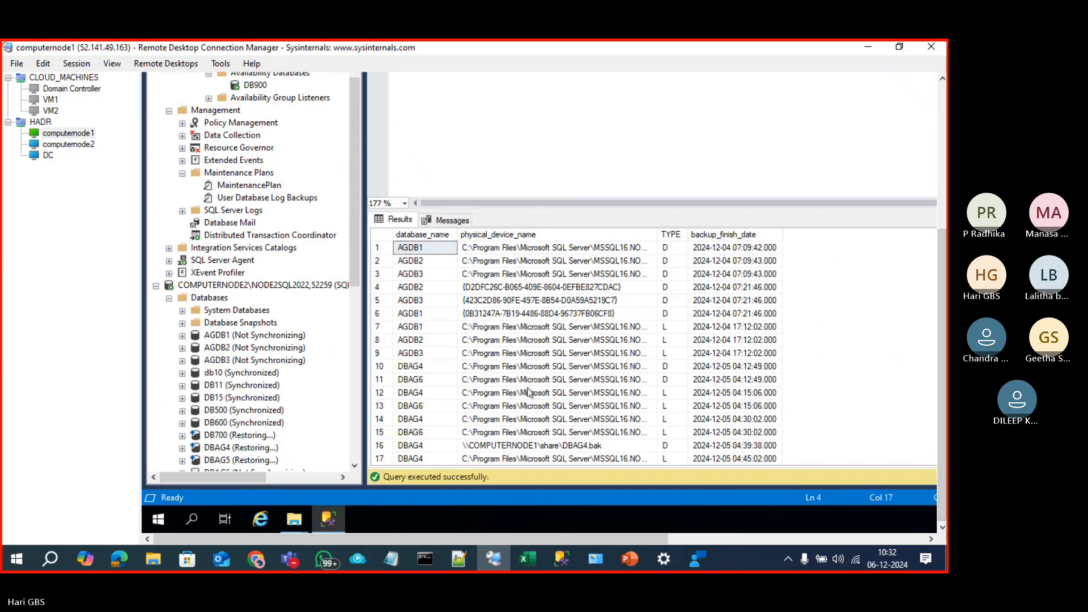
click(528, 391)
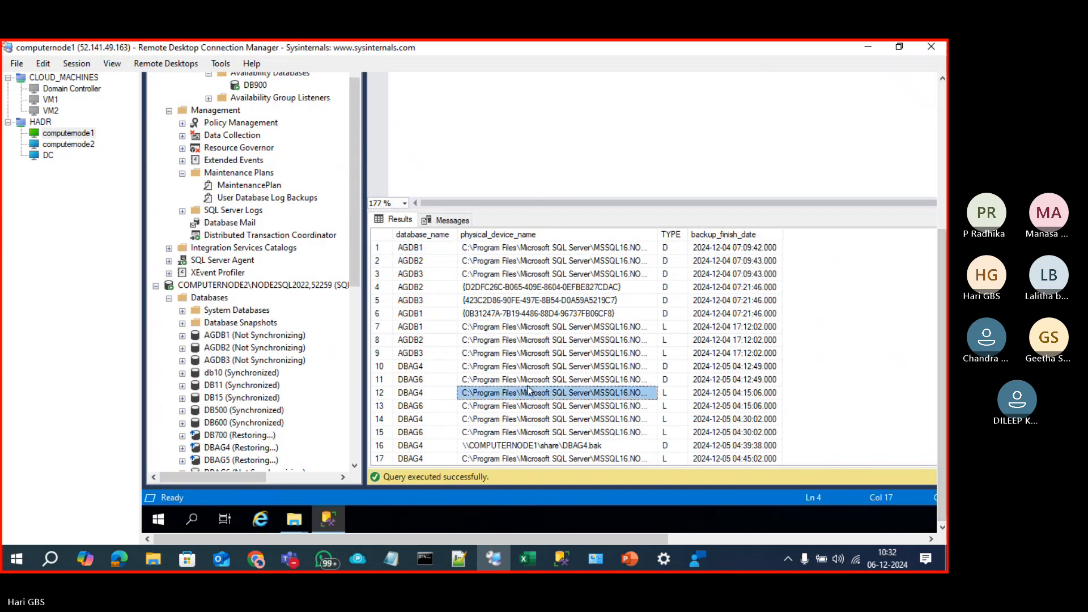
scroll(528, 391, down, 20)
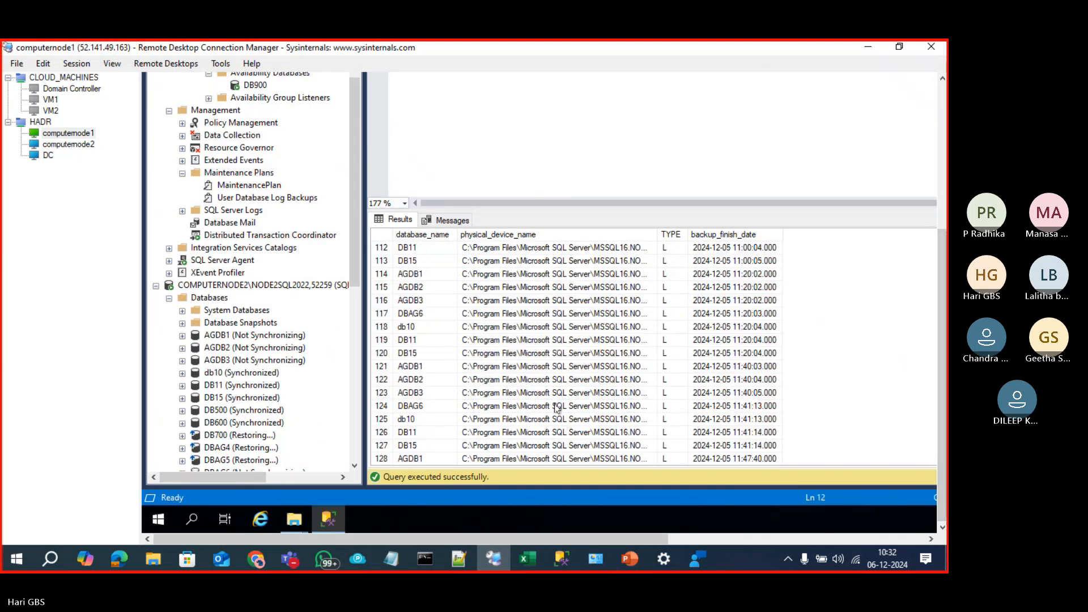
scroll(556, 407, down, 20)
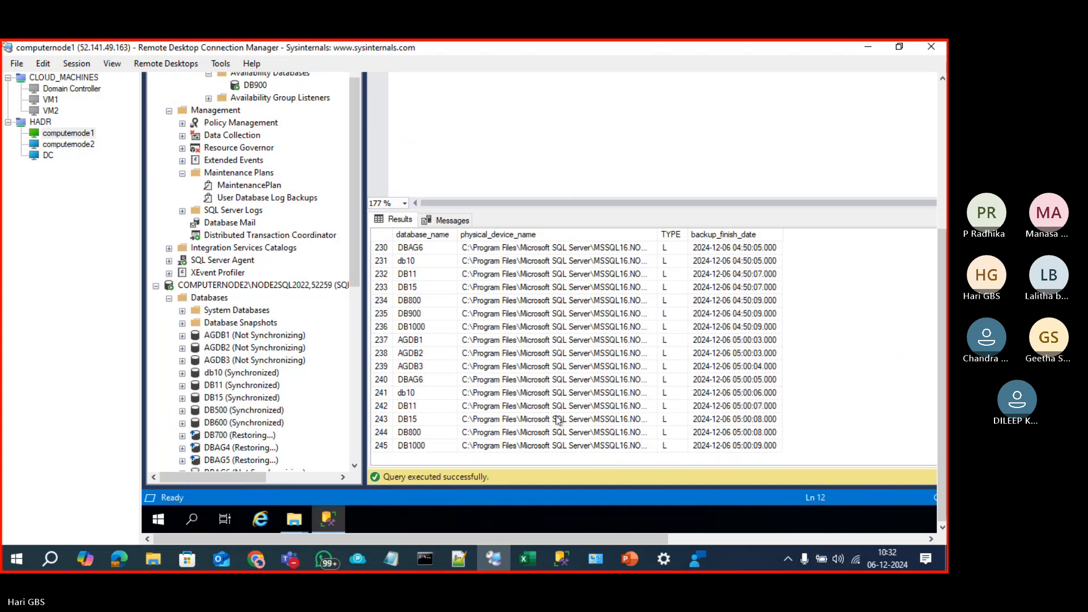
click(442, 383)
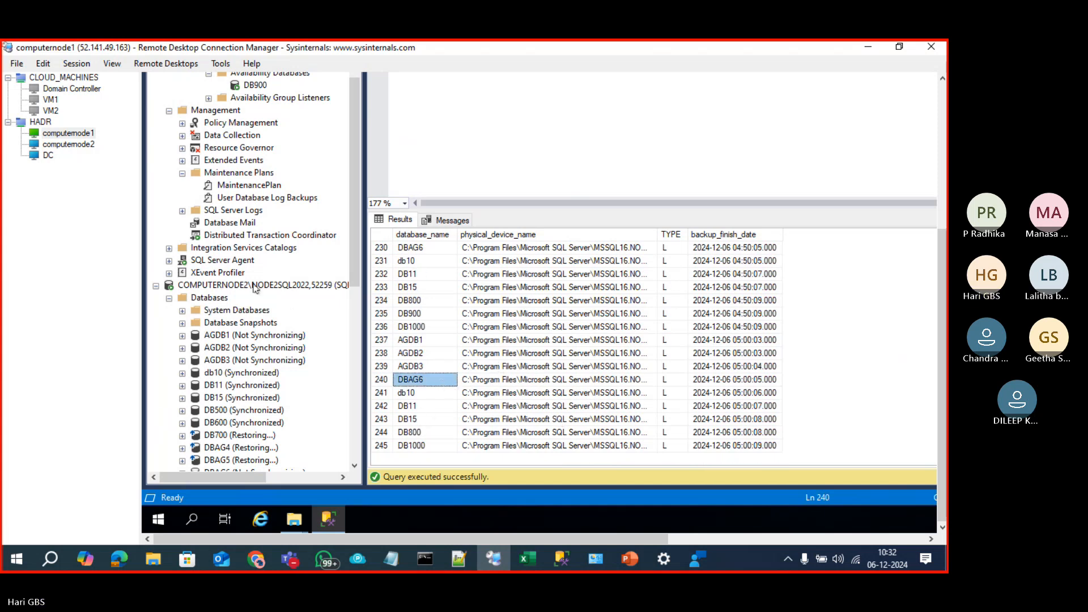
Step: Inspect the Agroup3 availability group's actions menu in Object Explorer without choosing one
drag(355, 233, 354, 157)
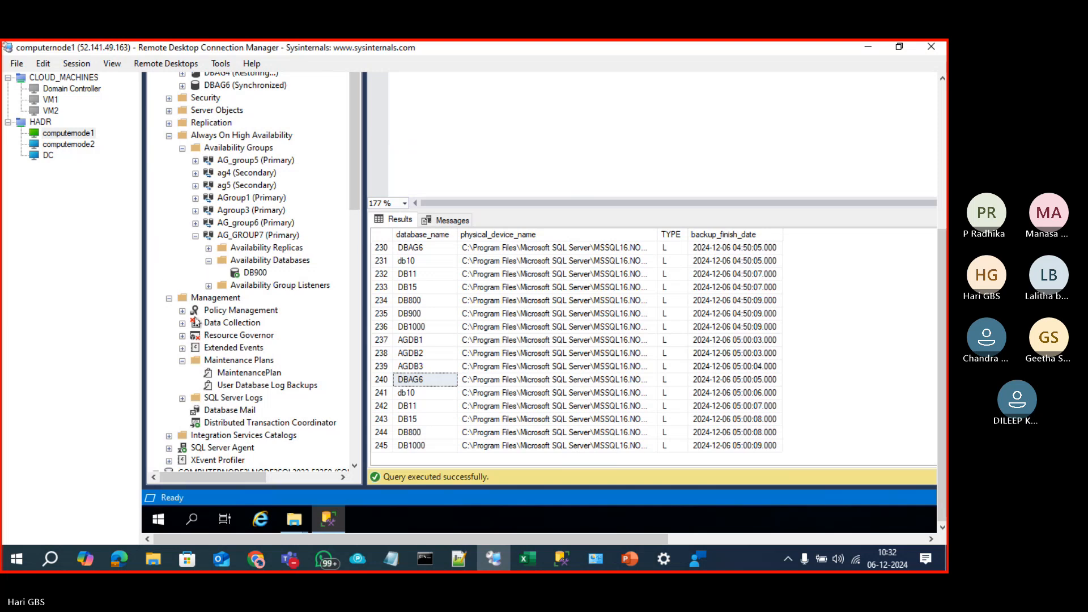
scroll(252, 337, up, 2)
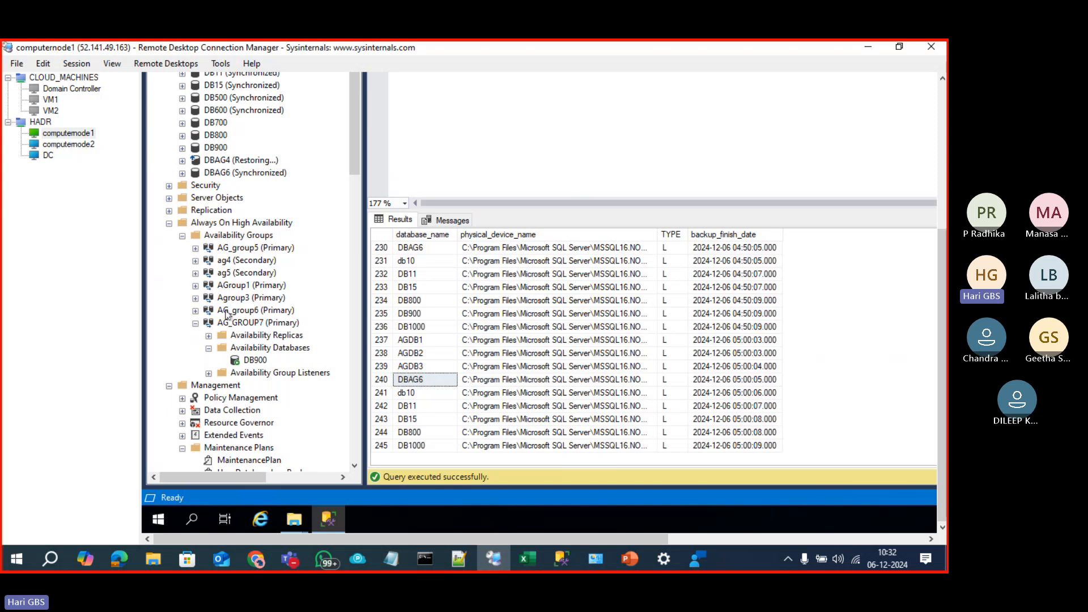
right_click(231, 302)
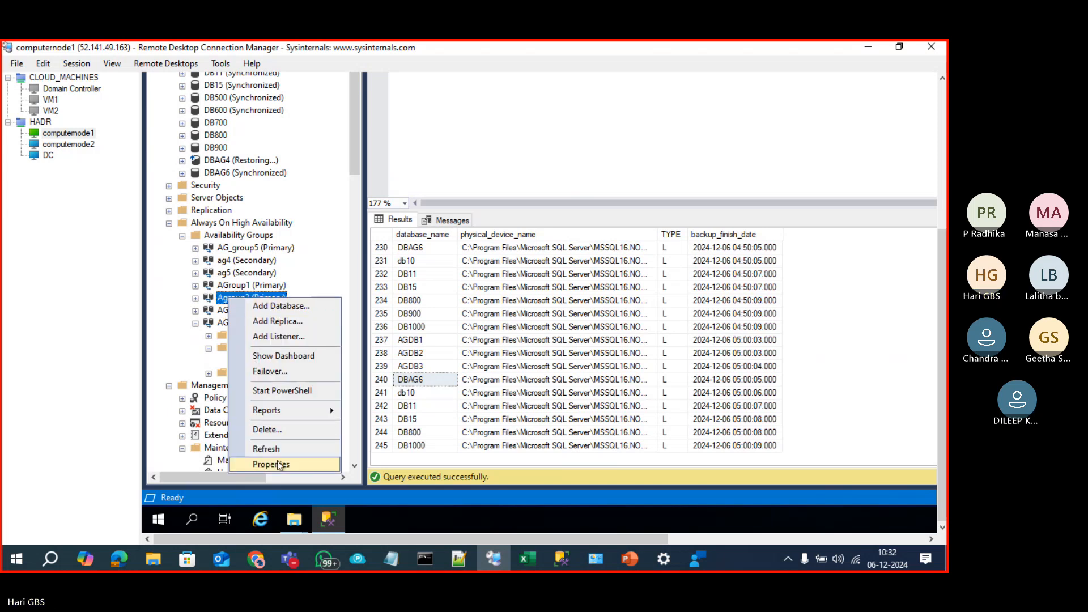
click(179, 304)
scroll(195, 354, down, 2)
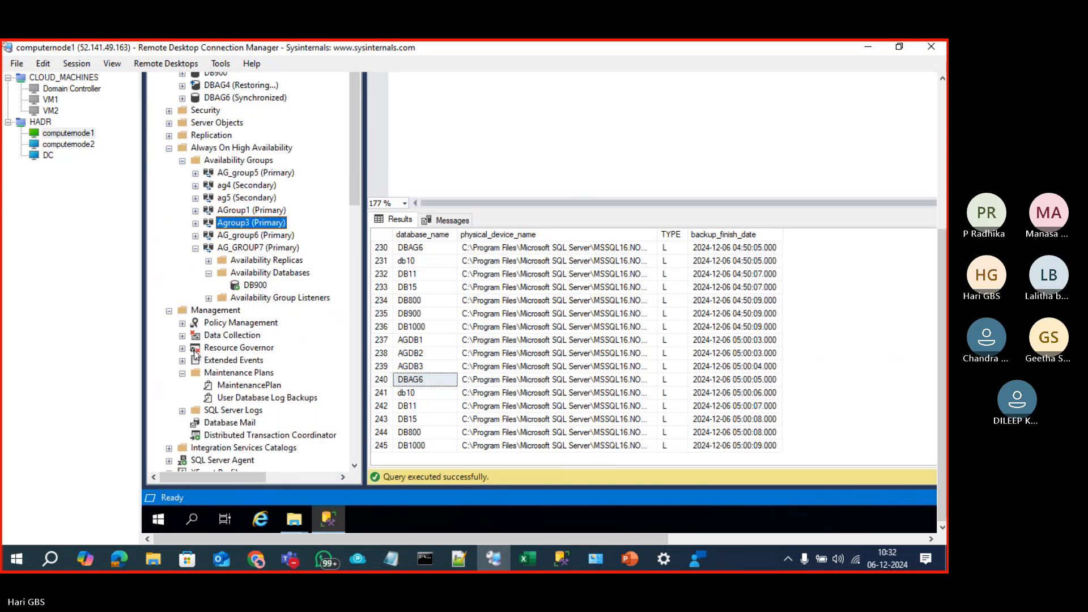
Step: Change Subplan_1 of User Database Log Backups to recur every 23 hours
double_click(215, 398)
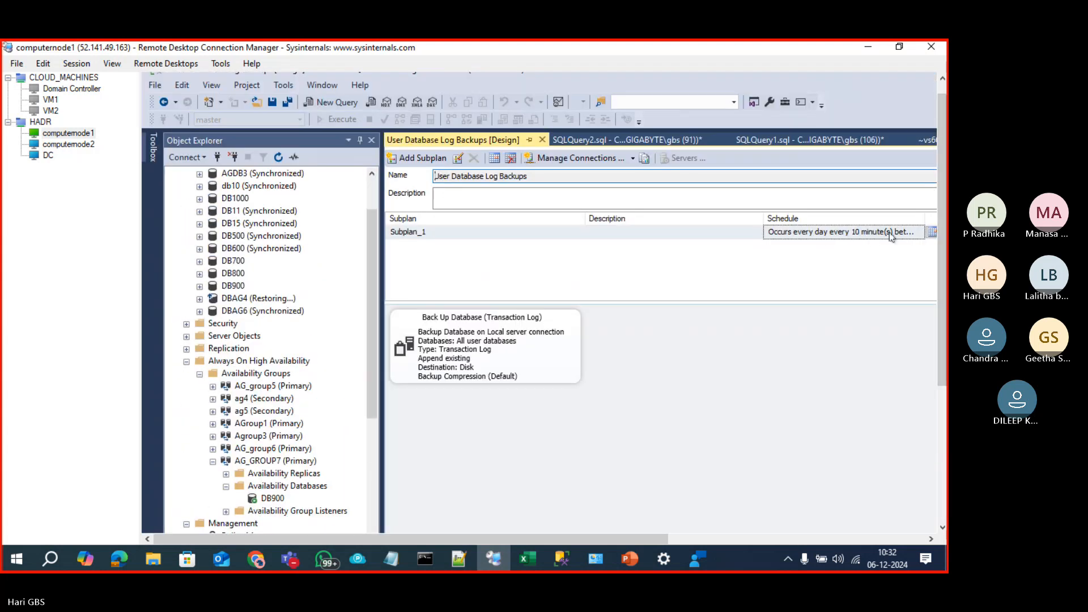
click(932, 233)
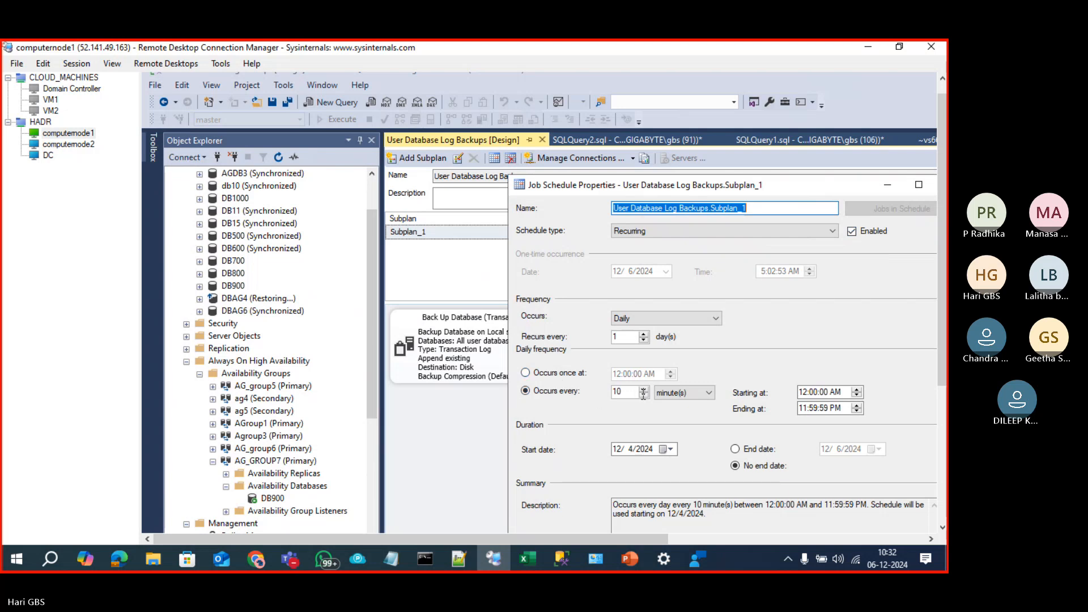
click(680, 393)
click(676, 404)
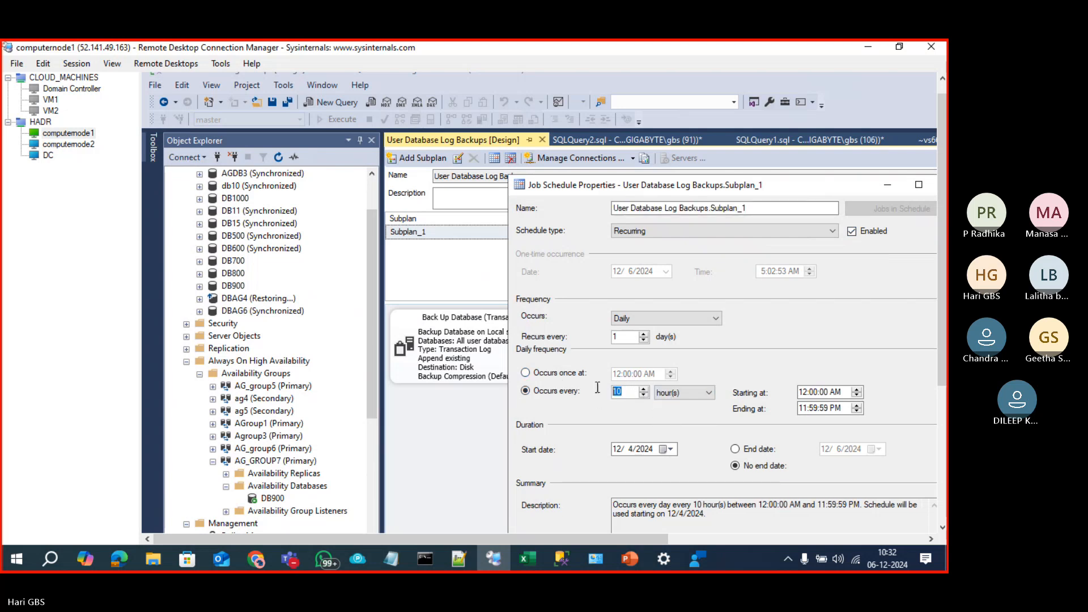
text(23)
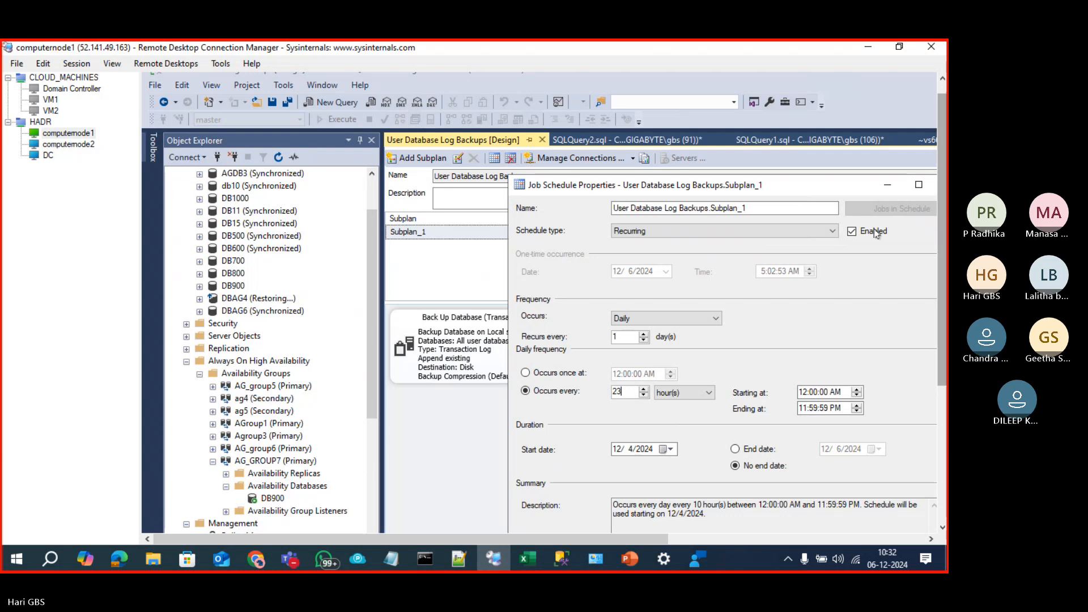
drag(832, 185, 589, 99)
drag(529, 84, 537, 73)
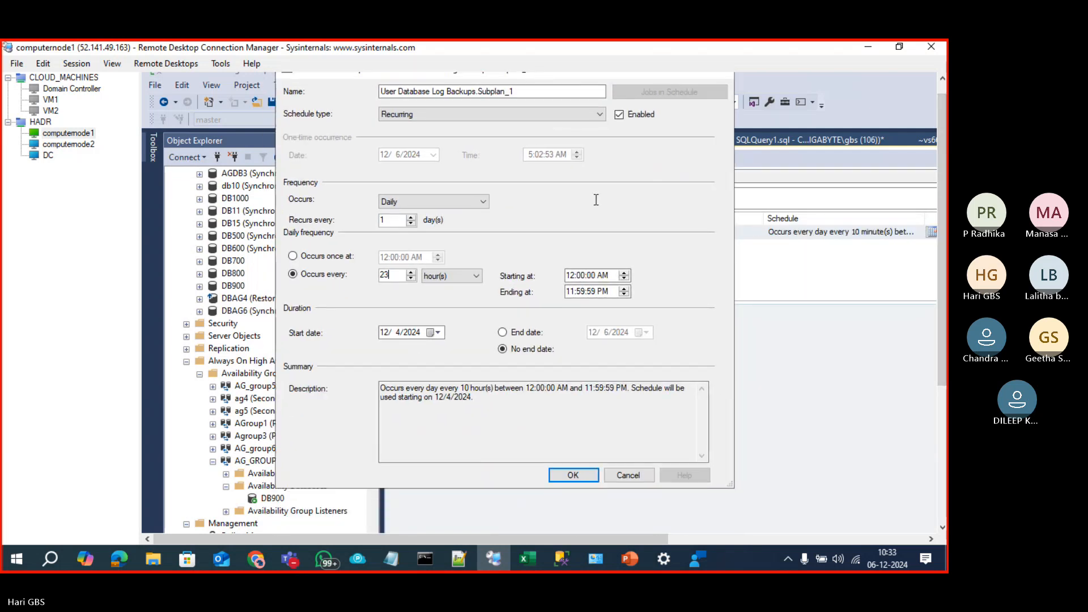
click(574, 476)
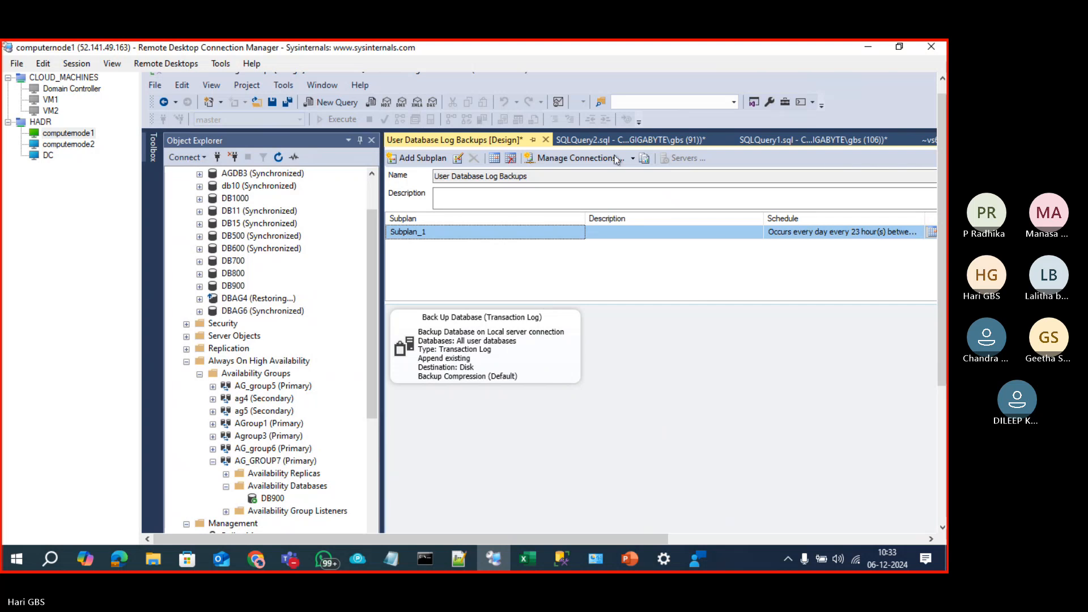
Step: Close the maintenance plan designer and save the changes
click(546, 139)
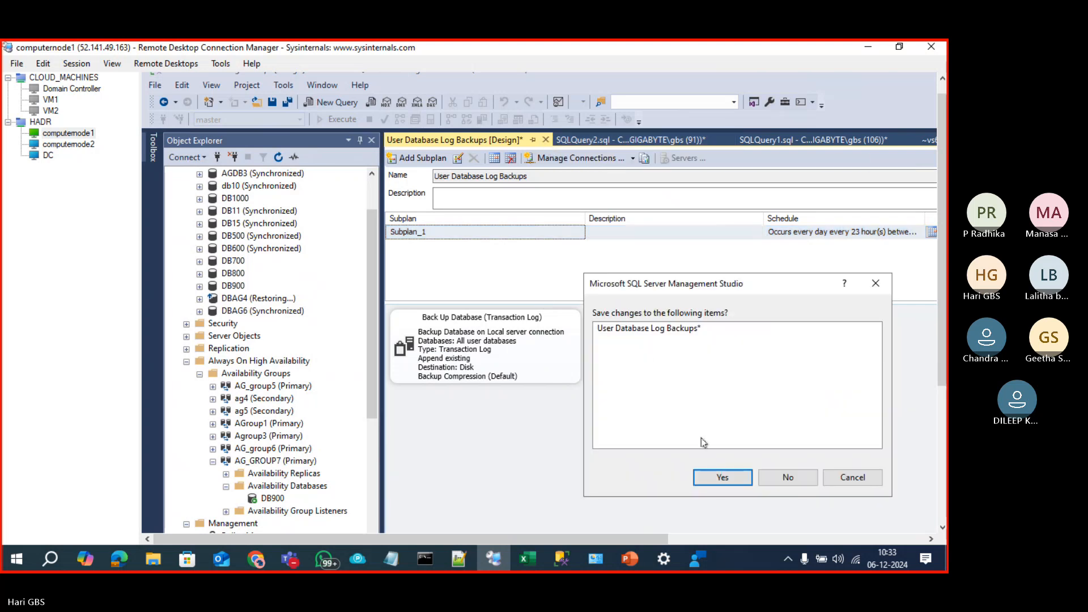
click(711, 477)
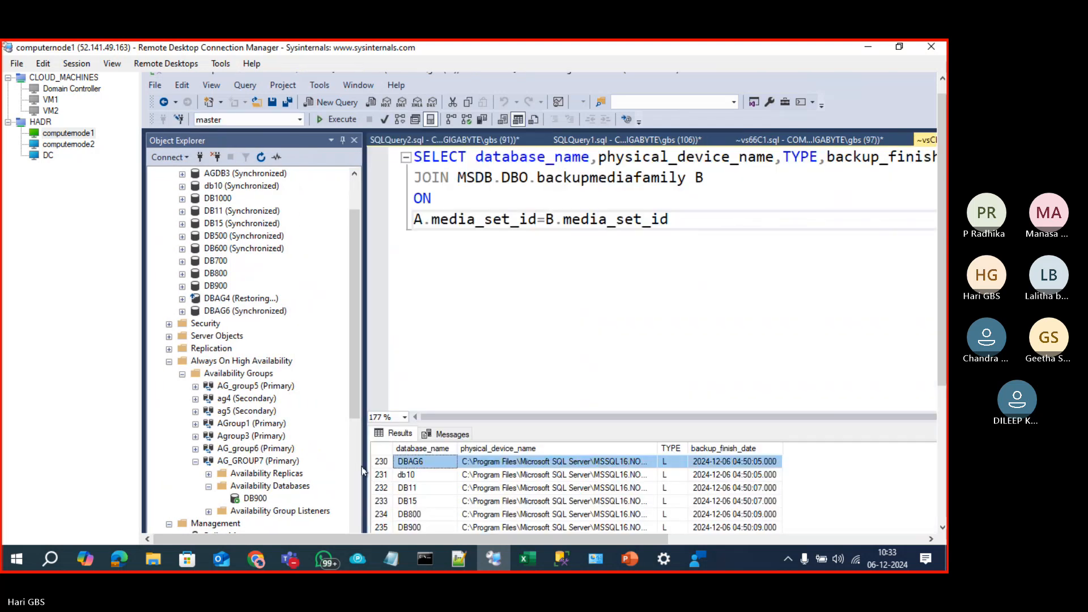
click(359, 471)
scroll(229, 500, down, 4)
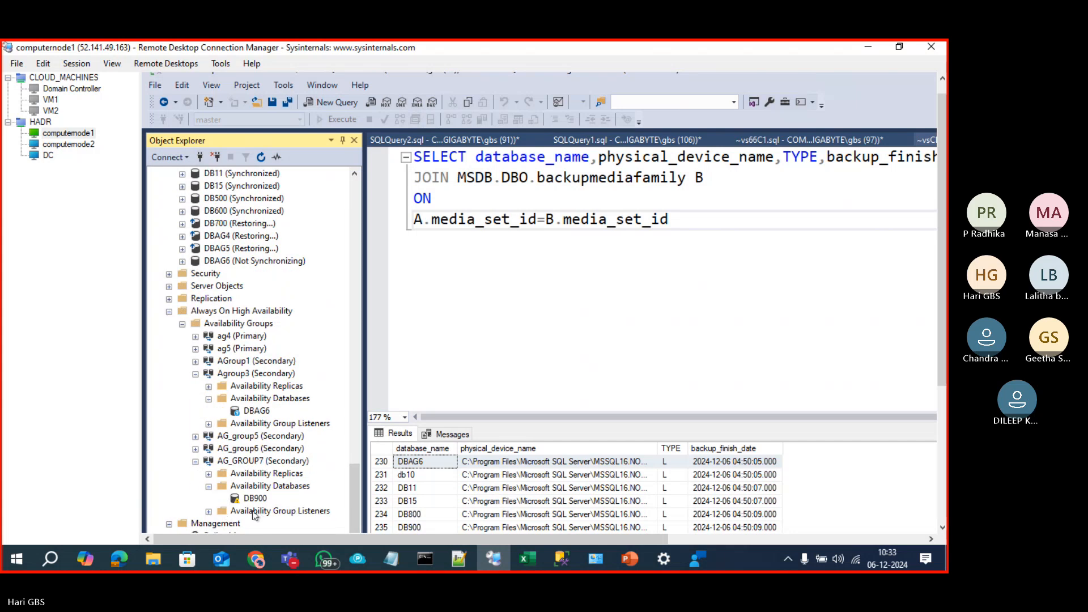
Step: Reopen User Database Log Backups and set Subplan_1 to run every 23 minutes
click(254, 512)
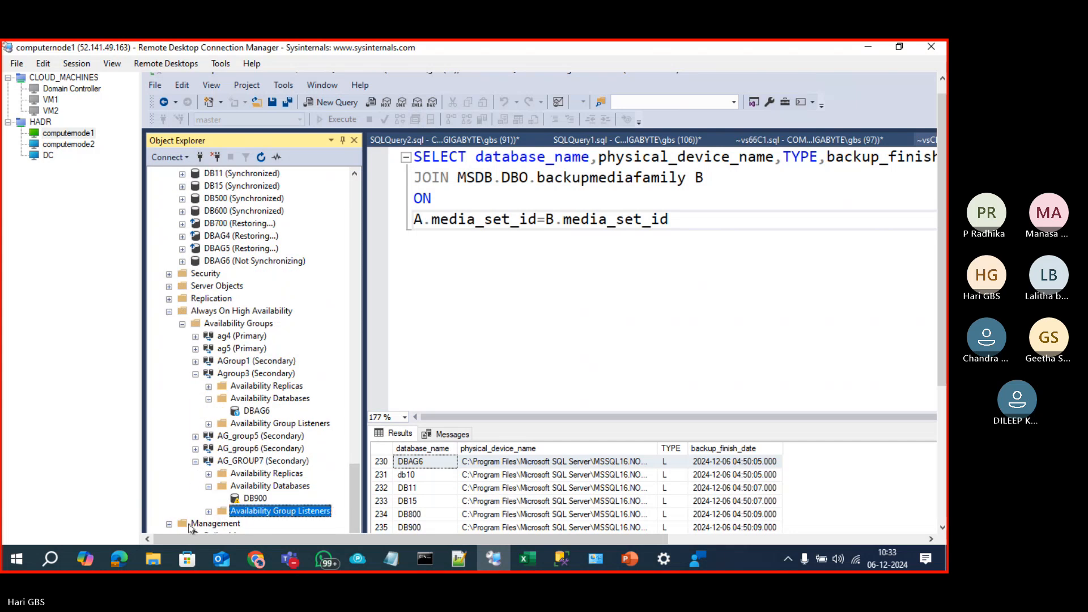
click(214, 523)
drag(944, 347, 947, 449)
double_click(237, 445)
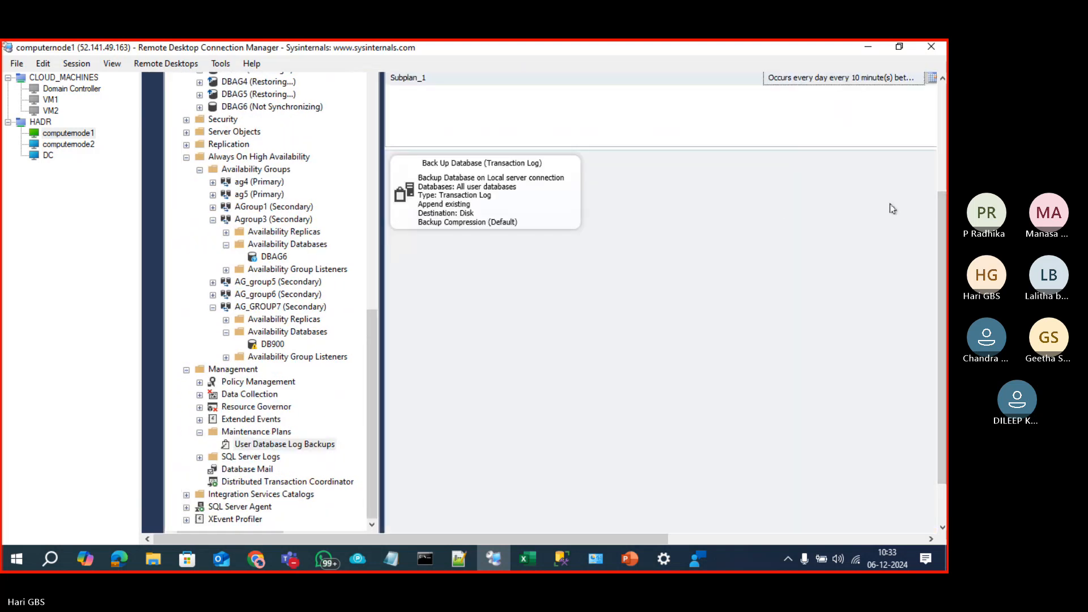
click(941, 164)
click(928, 250)
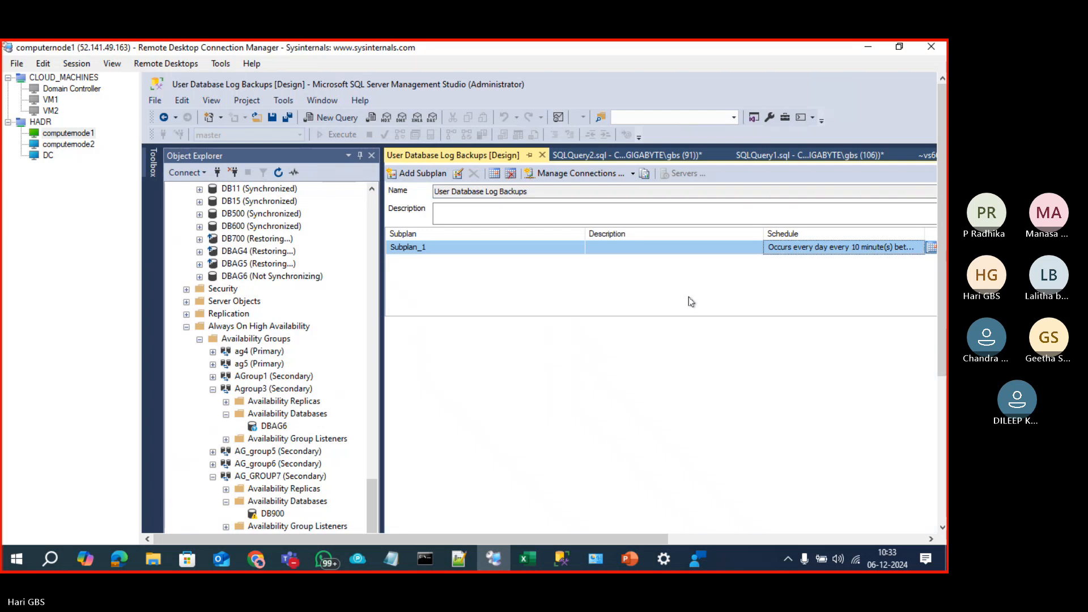
double_click(620, 407)
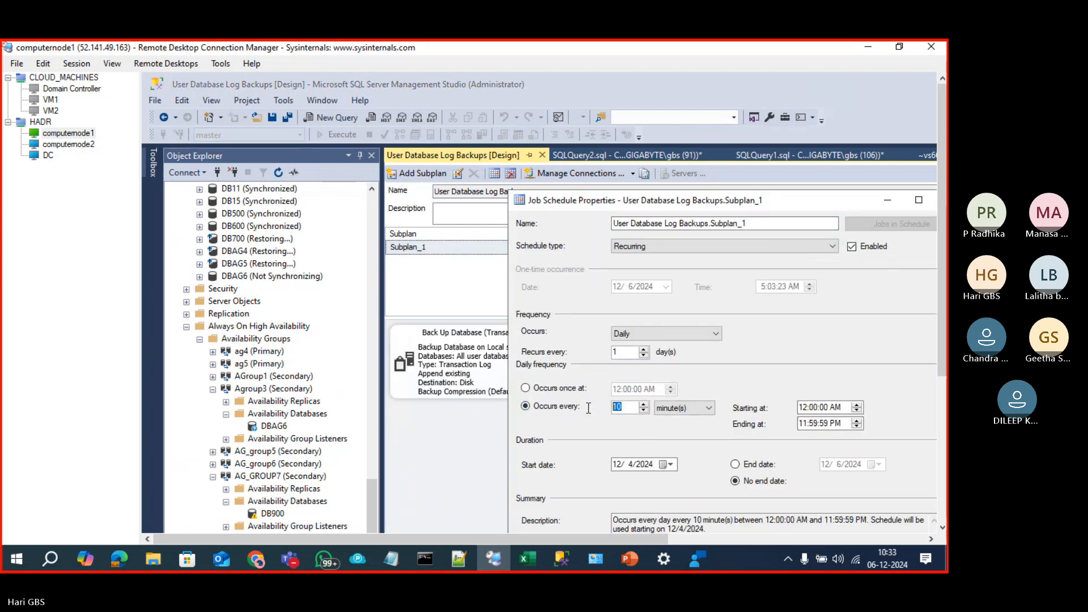
text(23)
drag(853, 200, 769, 158)
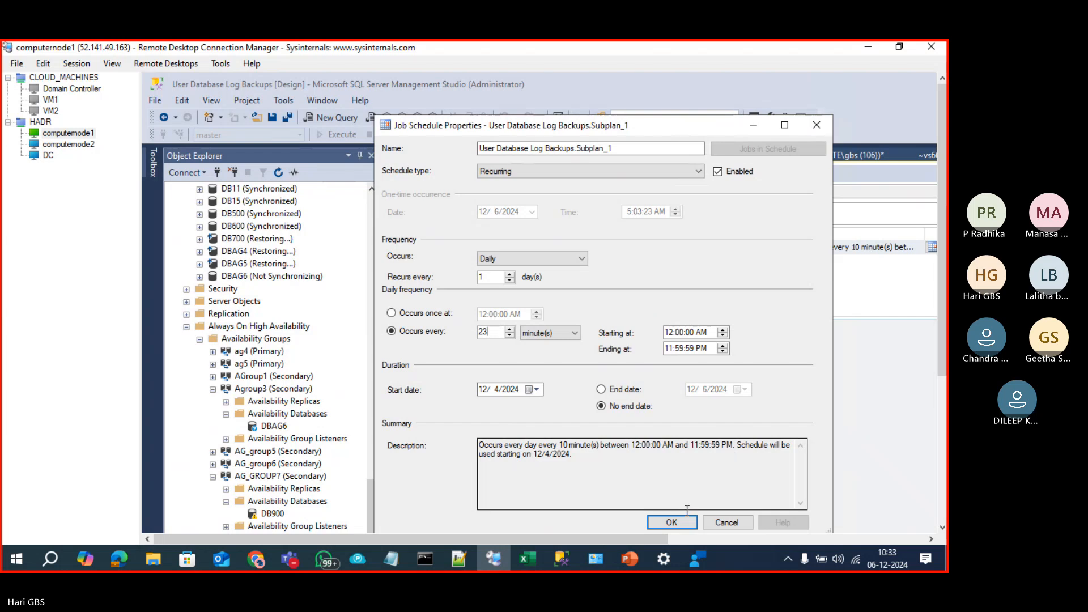
click(680, 525)
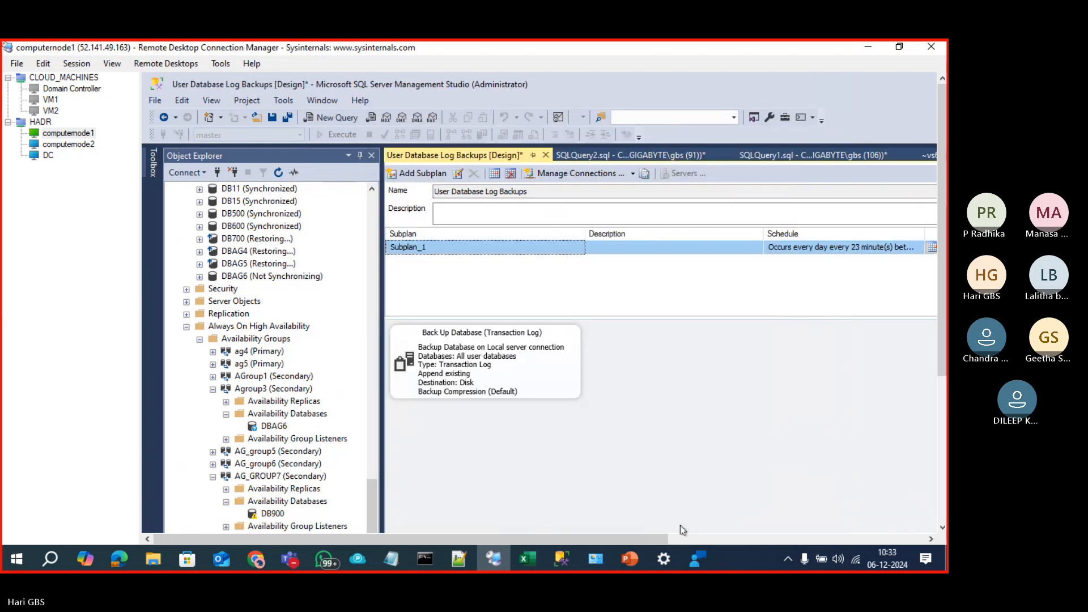
Step: Close the plan designer, save the changes, and scroll back to the top
click(546, 156)
click(703, 493)
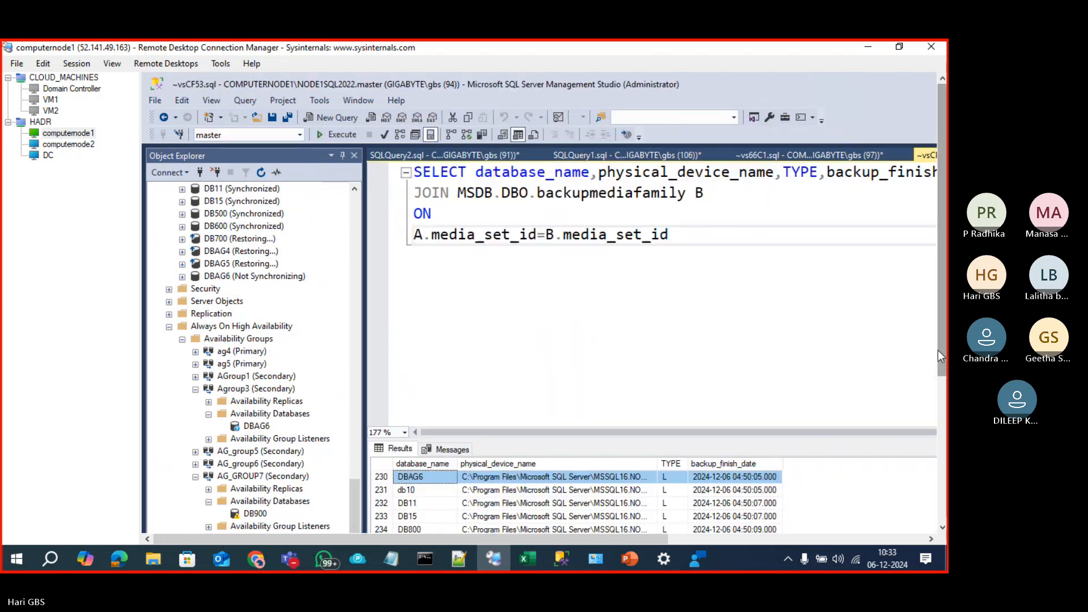
scroll(255, 294, up, 12)
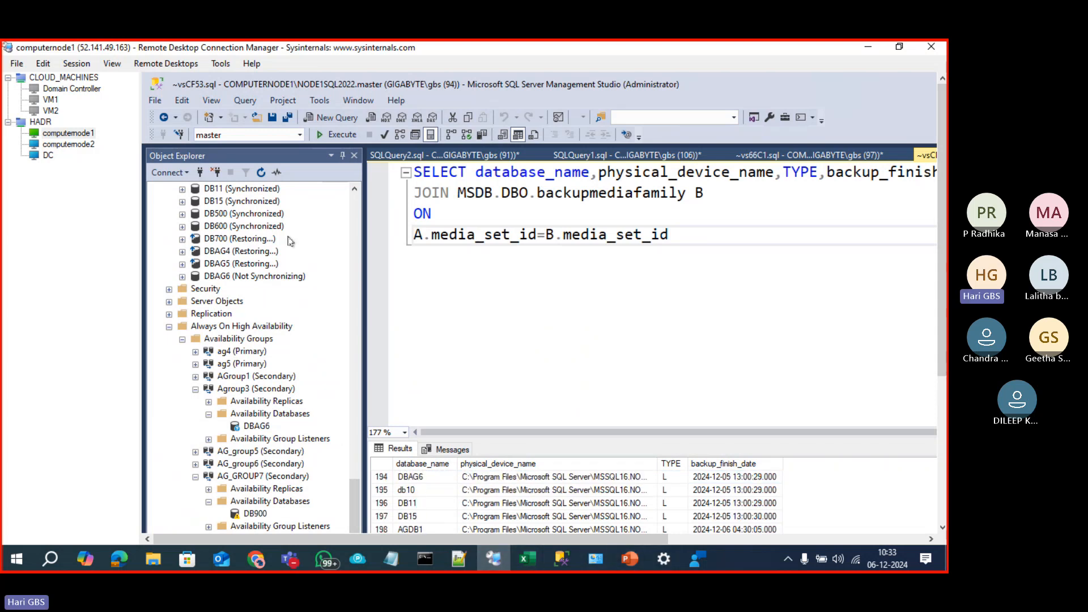
click(357, 261)
click(356, 261)
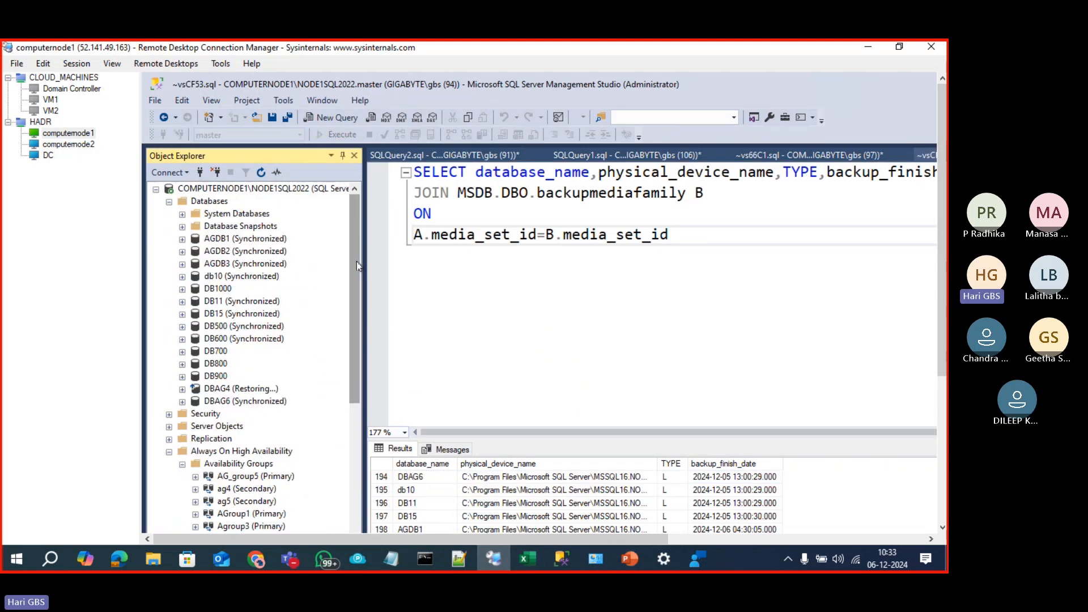
Step: In Book1, enter the headings 'Log Shipping' in D38 and 'Can you read Secondary?' in G38
mouse_move(535, 563)
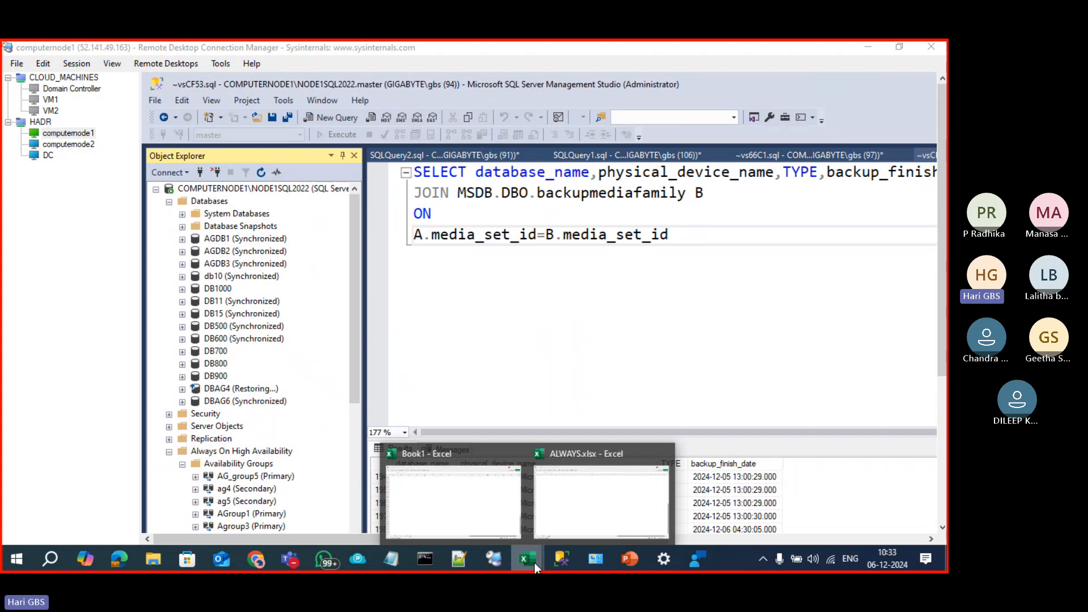
click(553, 515)
click(275, 252)
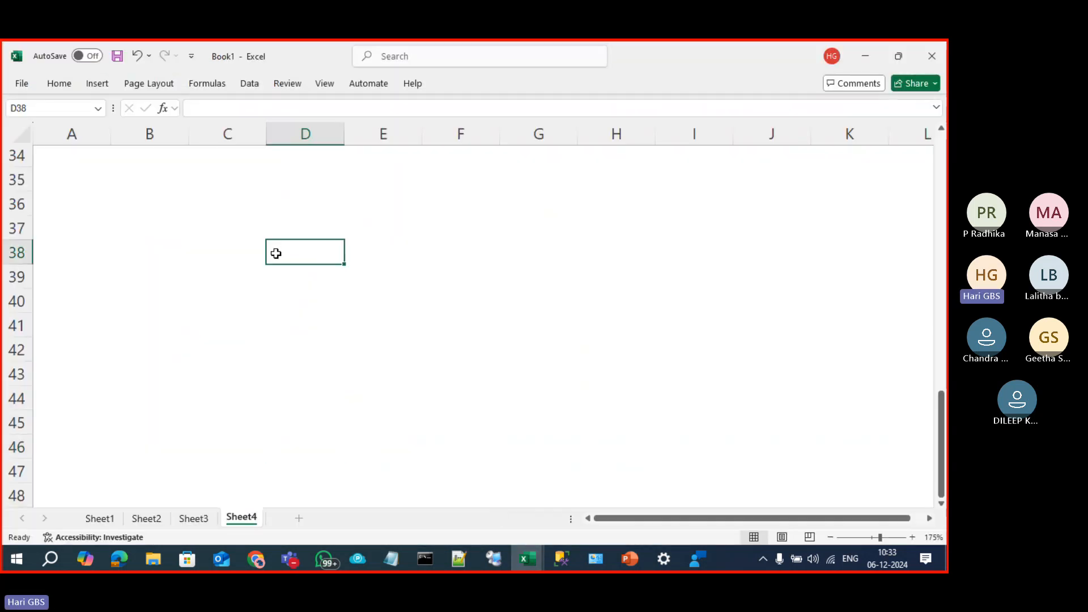
text(I)
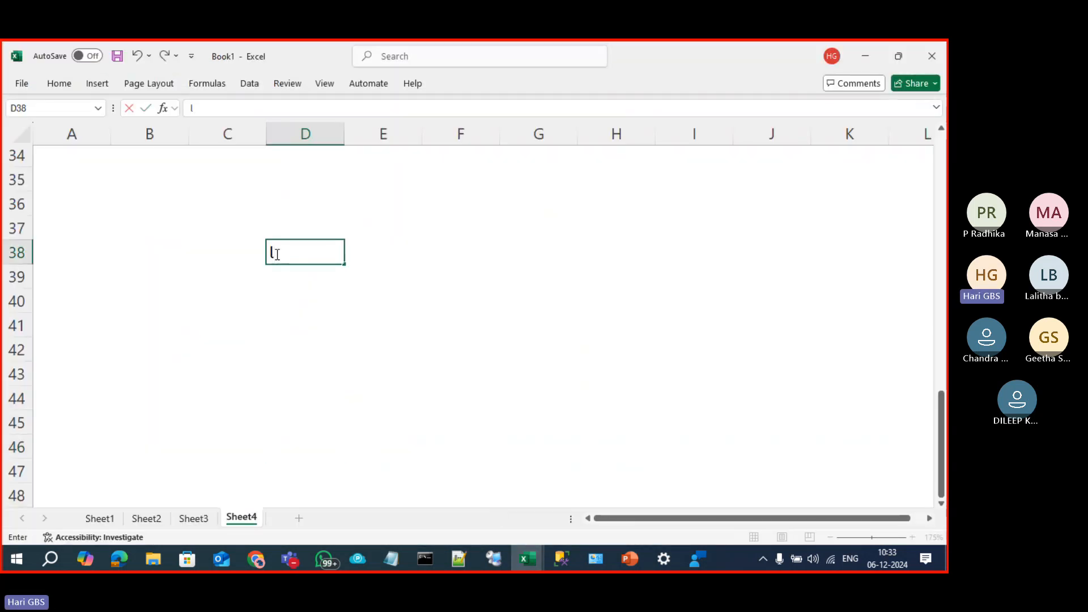
key(BackSpace)
text(Log Shi)
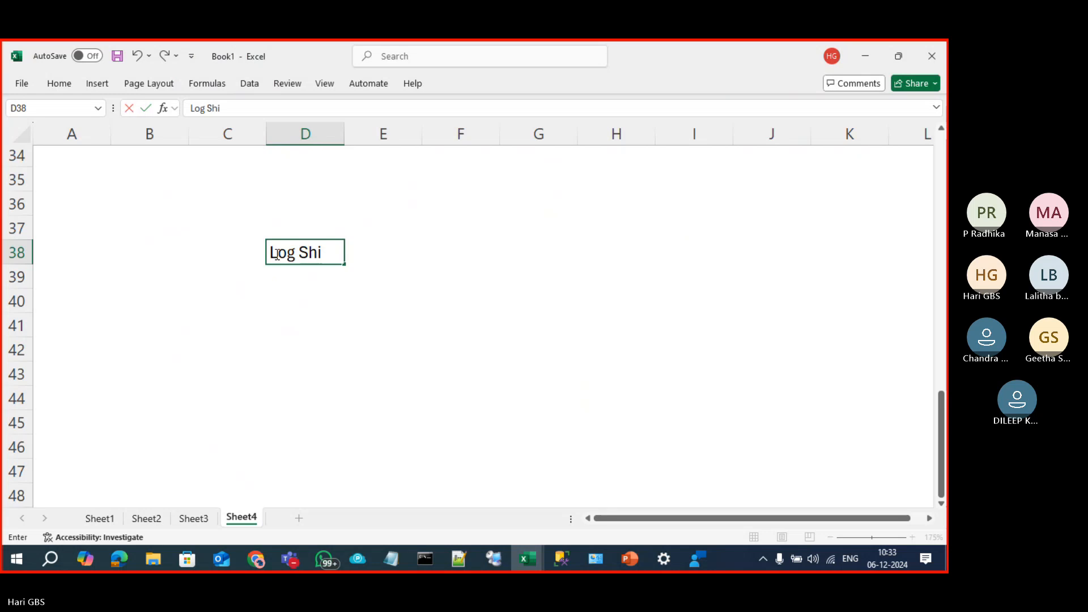
text(pping)
click(275, 253)
text(Ca)
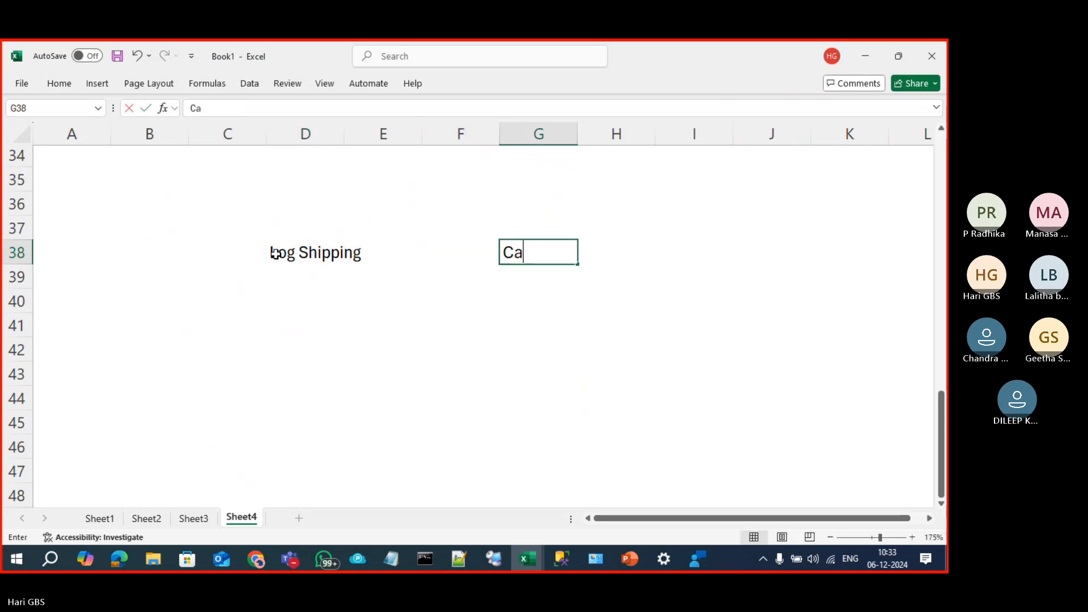
text(n you read Se)
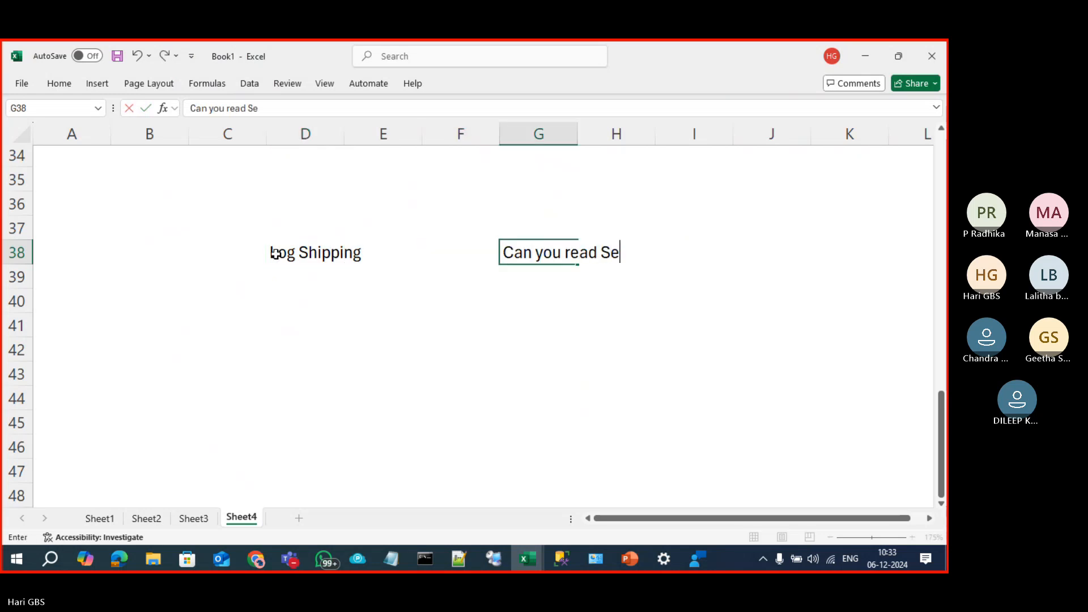
text(condary?)
key(Return)
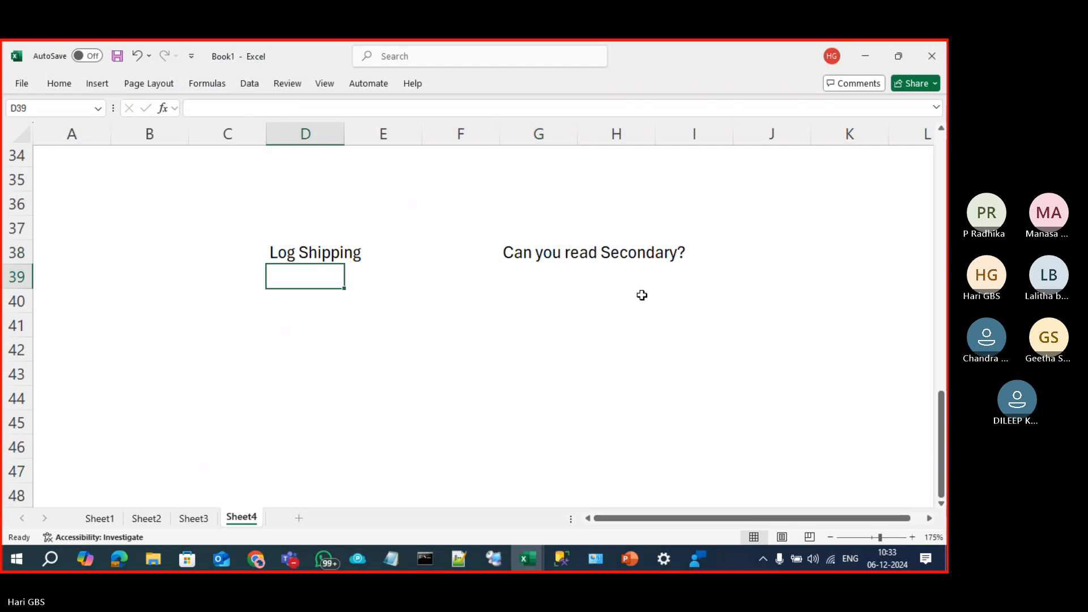
Step: Put an outside border around C41:E43 under the Log Shipping heading
drag(260, 321, 352, 365)
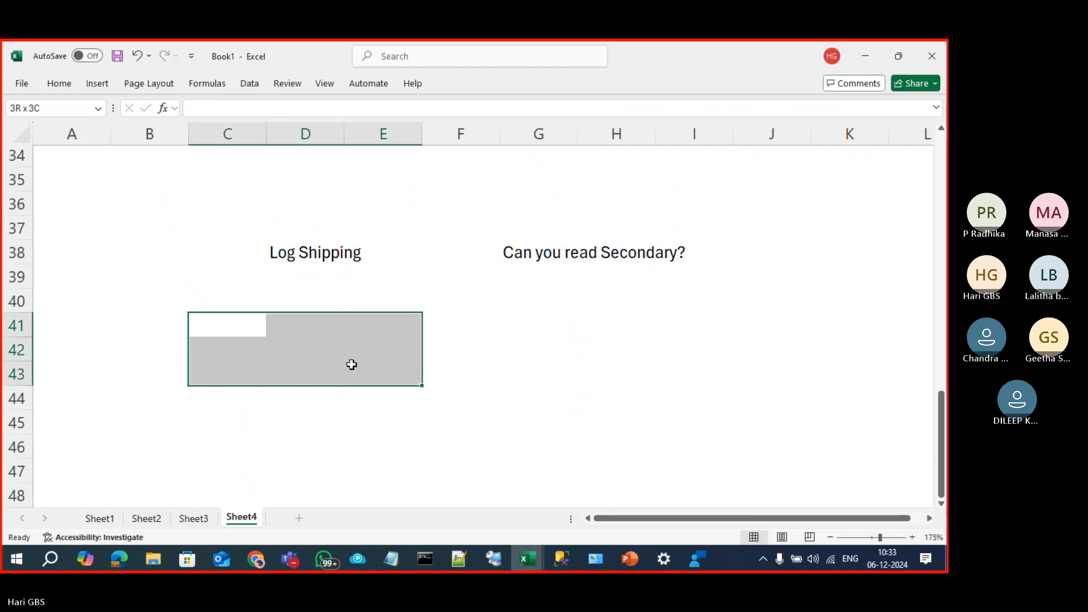
key(alt)
key(h)
key(b)
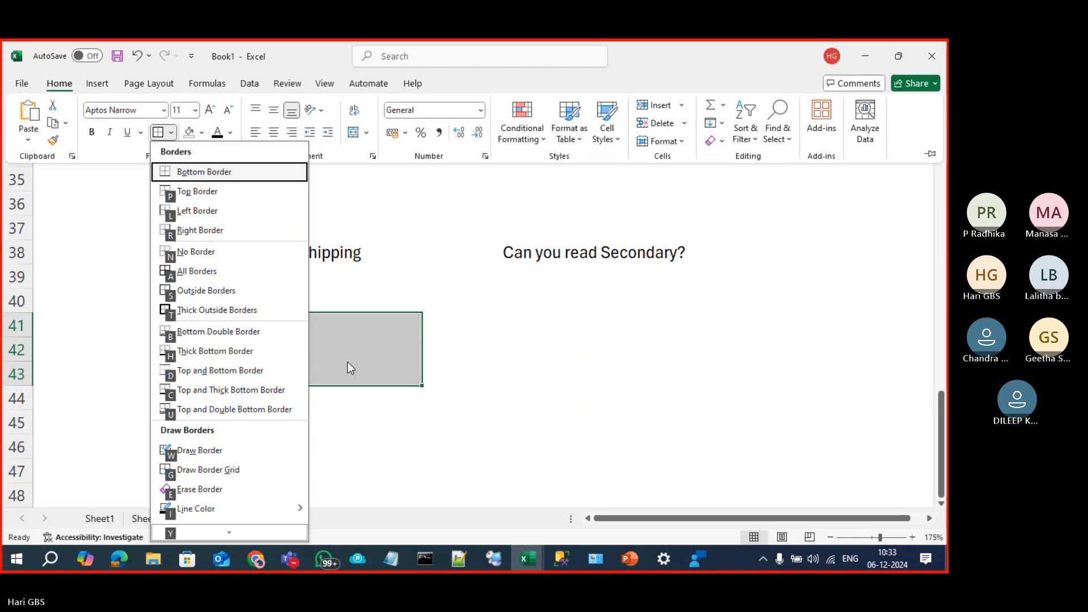
key(s)
click(348, 367)
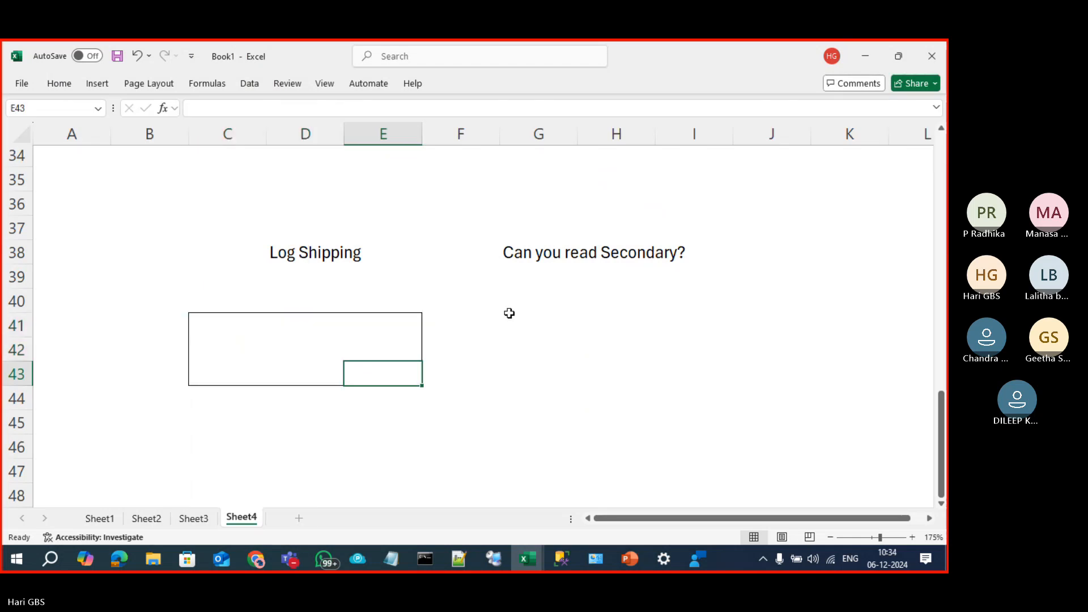
Step: Create a second outside-bordered box over G41:I43 beneath the other heading
drag(509, 313, 685, 374)
click(586, 342)
drag(518, 316, 721, 377)
click(551, 335)
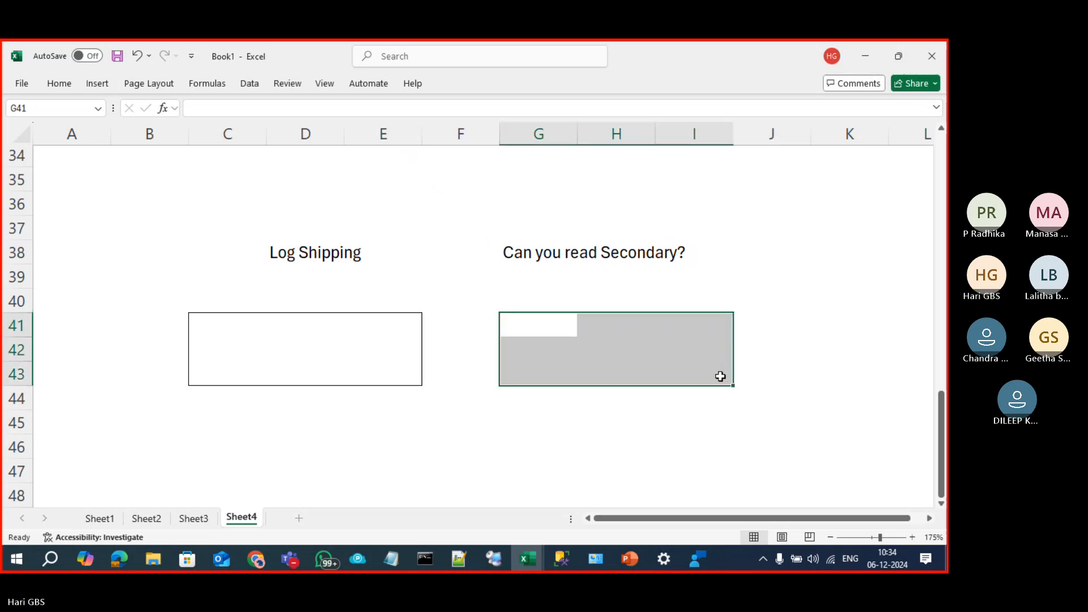
click(554, 443)
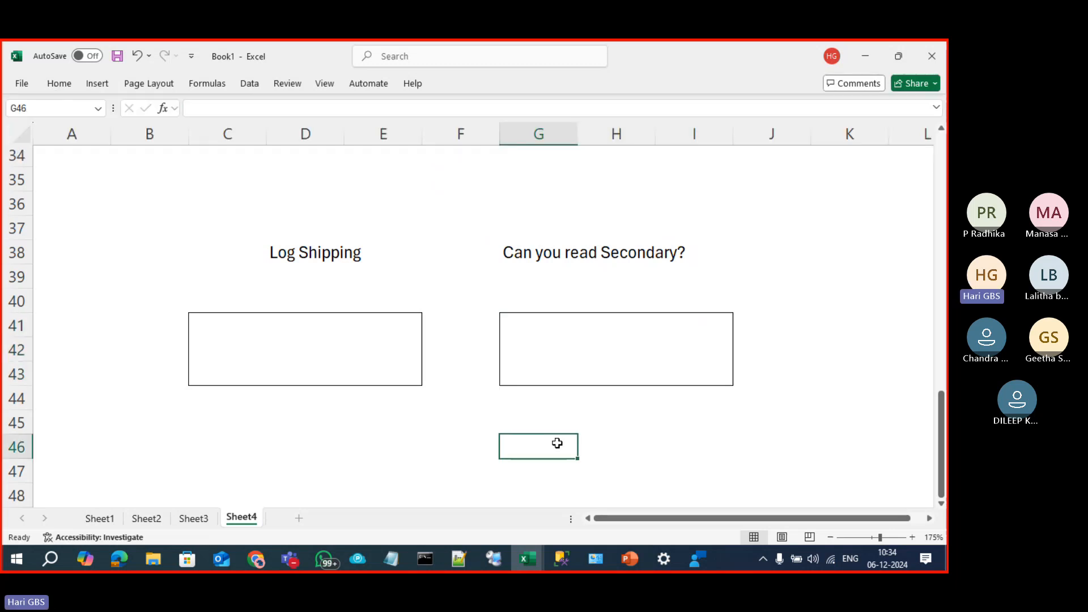
click(247, 318)
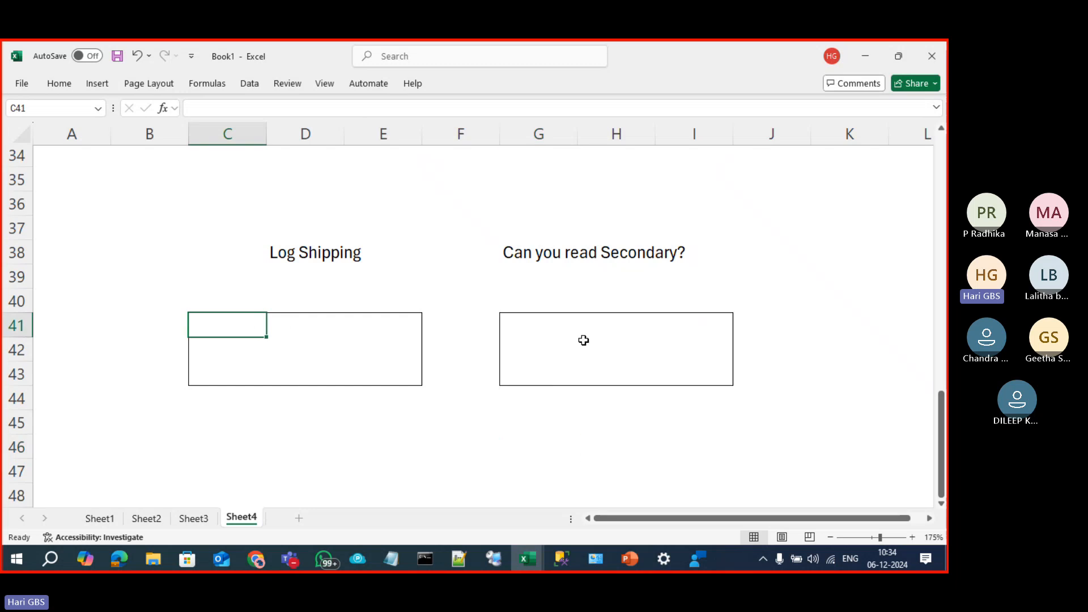
click(573, 327)
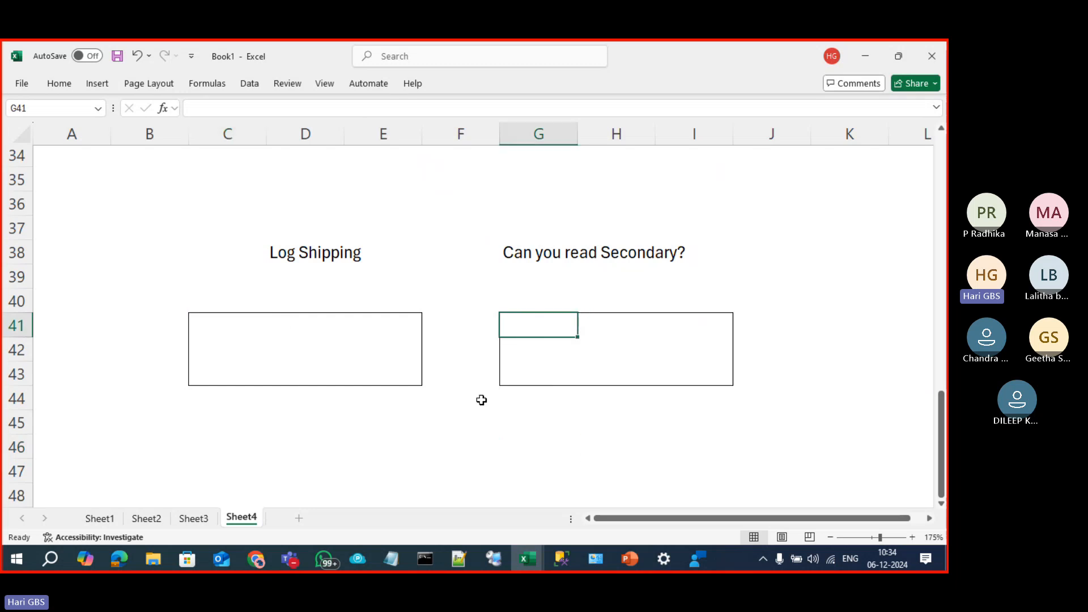
click(222, 320)
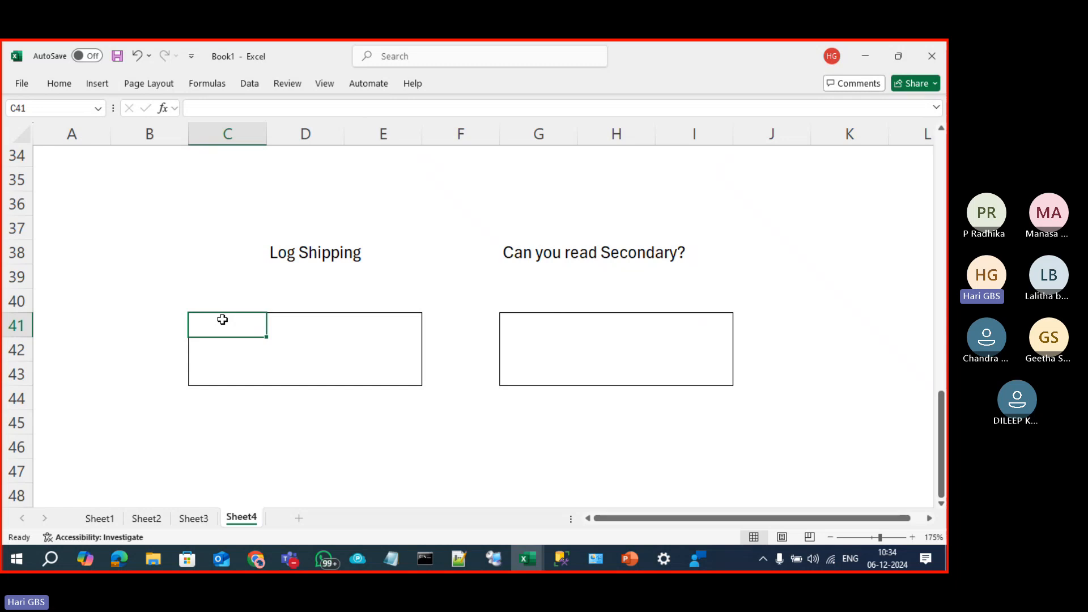
Step: Label the two boxes 'Active Node' and 'Passive Node'
key(Up)
text(Activ)
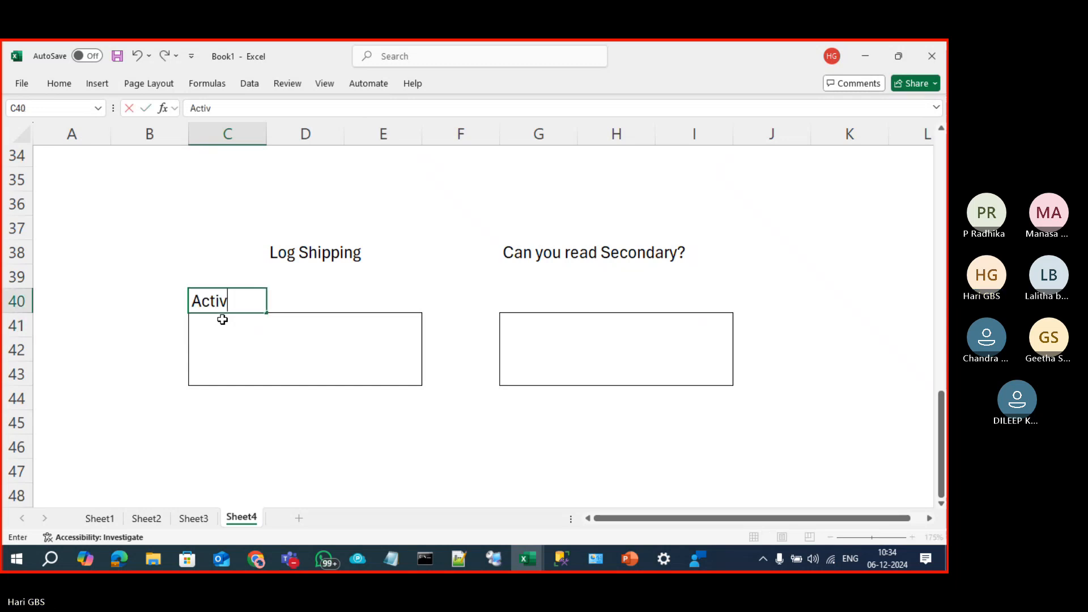
text(e Node)
key(Right)
key(Right)
key(Right)
key(Right)
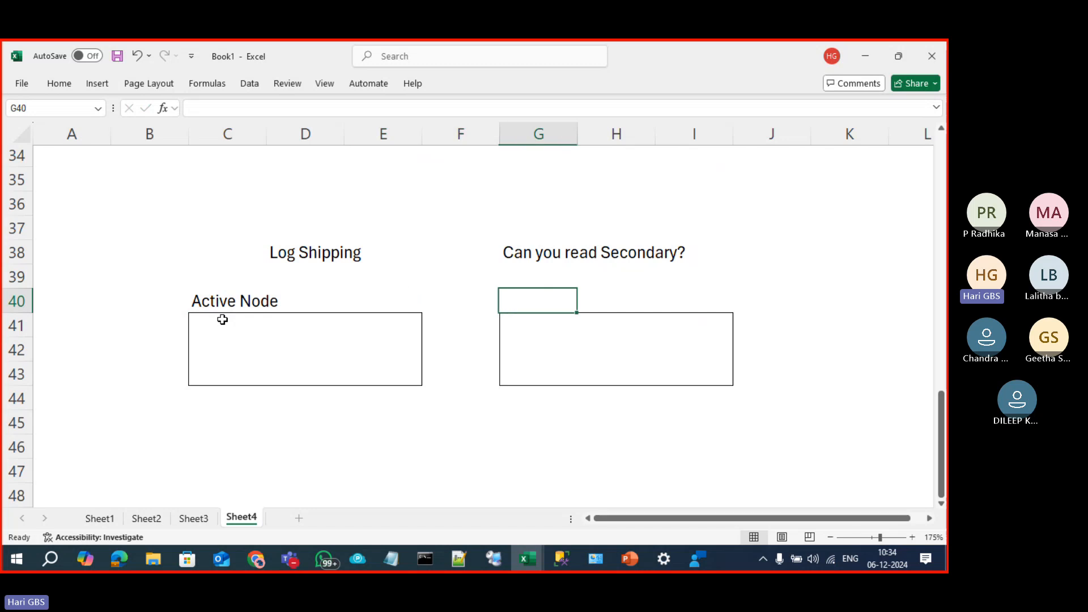
text(Passi)
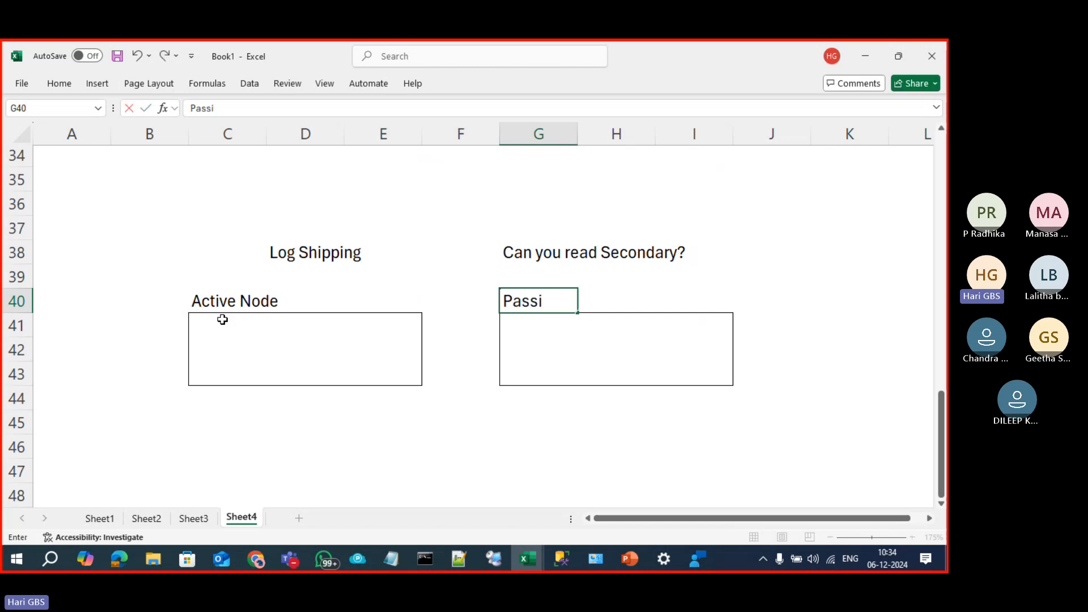
text(ve Node)
click(223, 320)
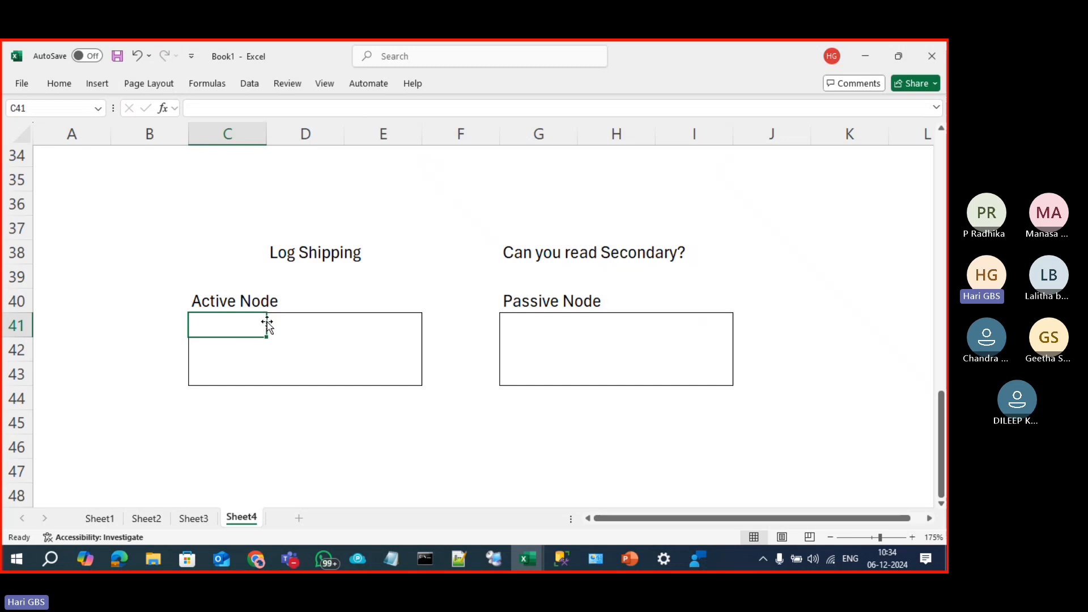
Step: Fill the boxes with 'Main' and 'Standby Database-Copy Database', widening column I to fit
drag(209, 322, 355, 369)
click(240, 333)
text(Main)
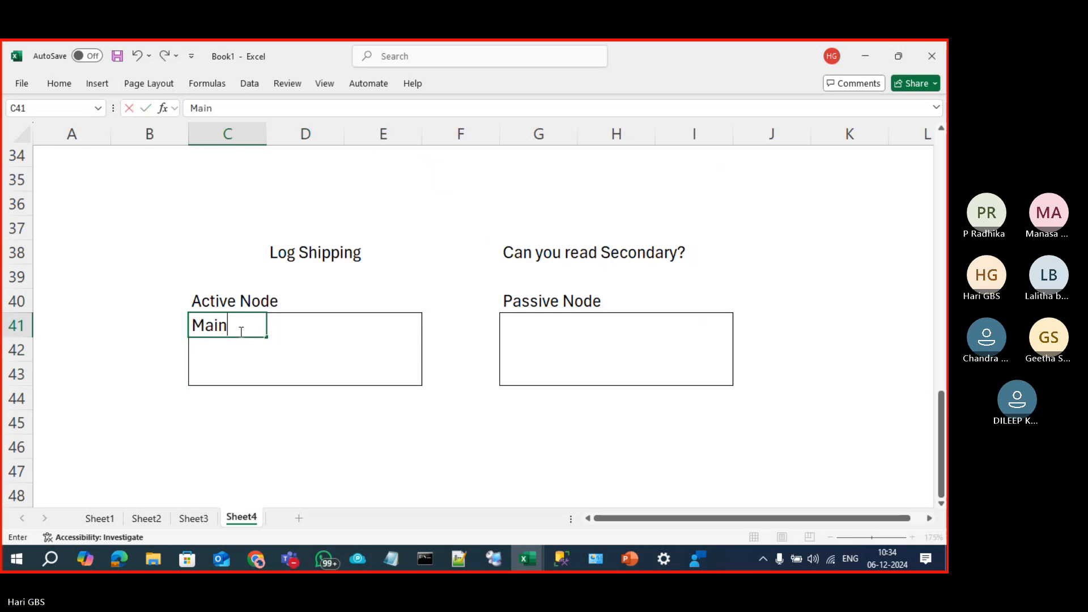
click(524, 321)
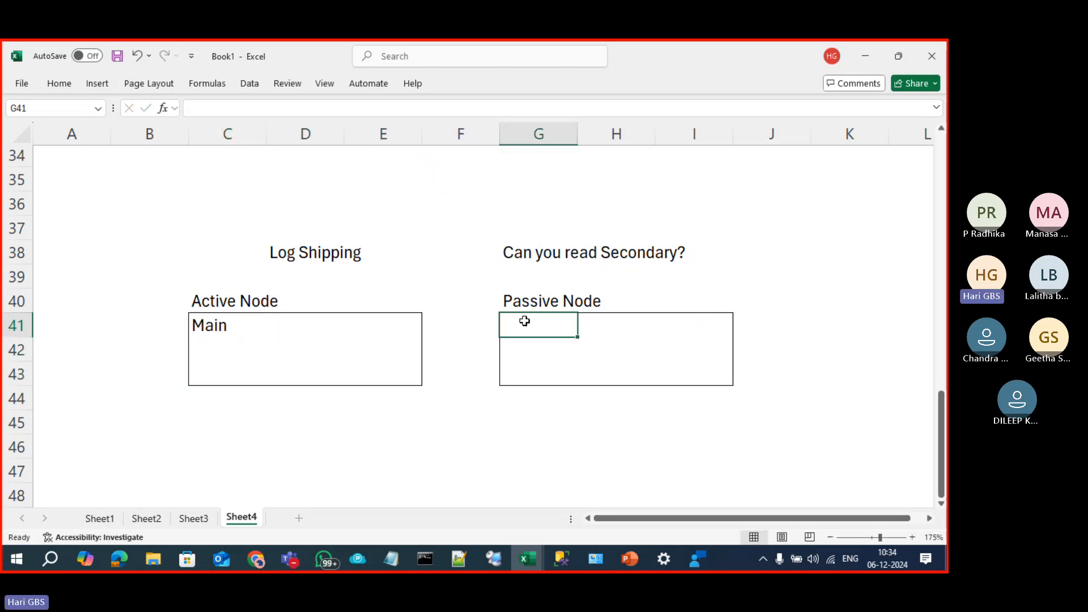
text(cop)
key(BackSpace)
key(BackSpace)
key(BackSpace)
text(Sta)
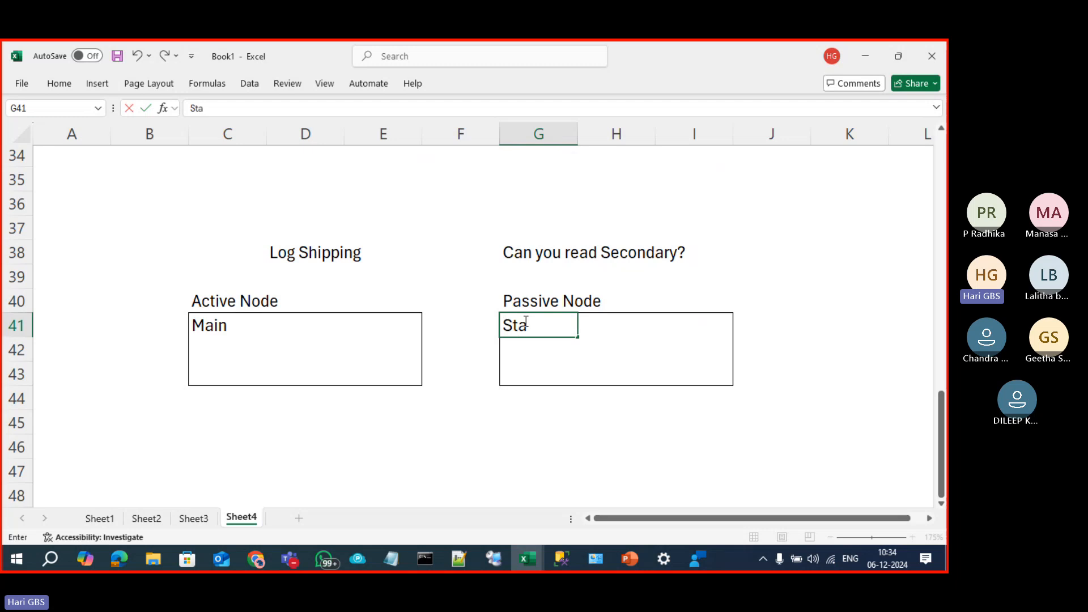
text(ndby)
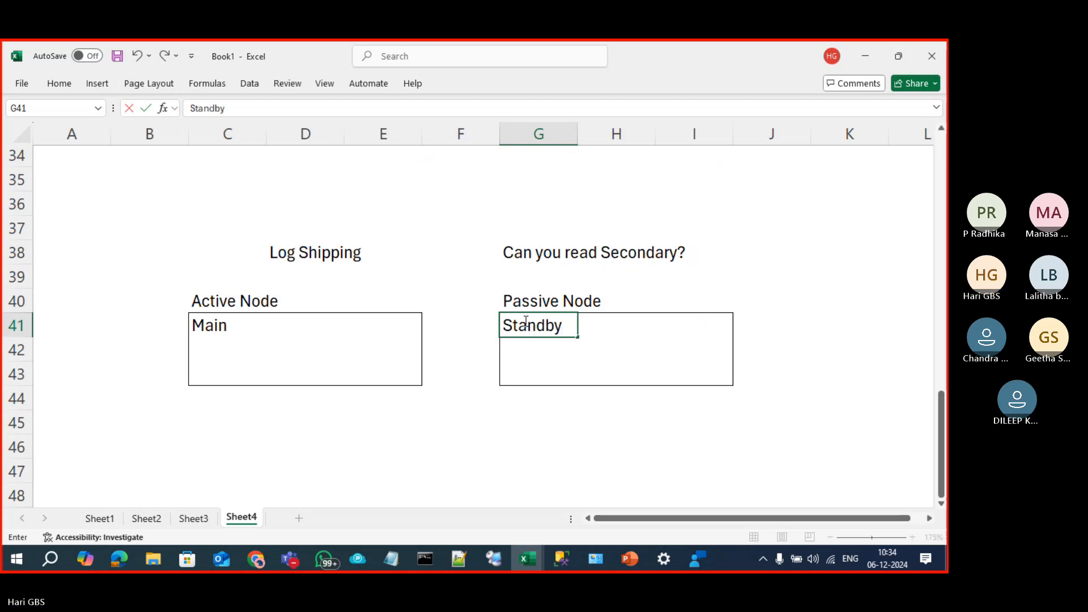
text( Database)
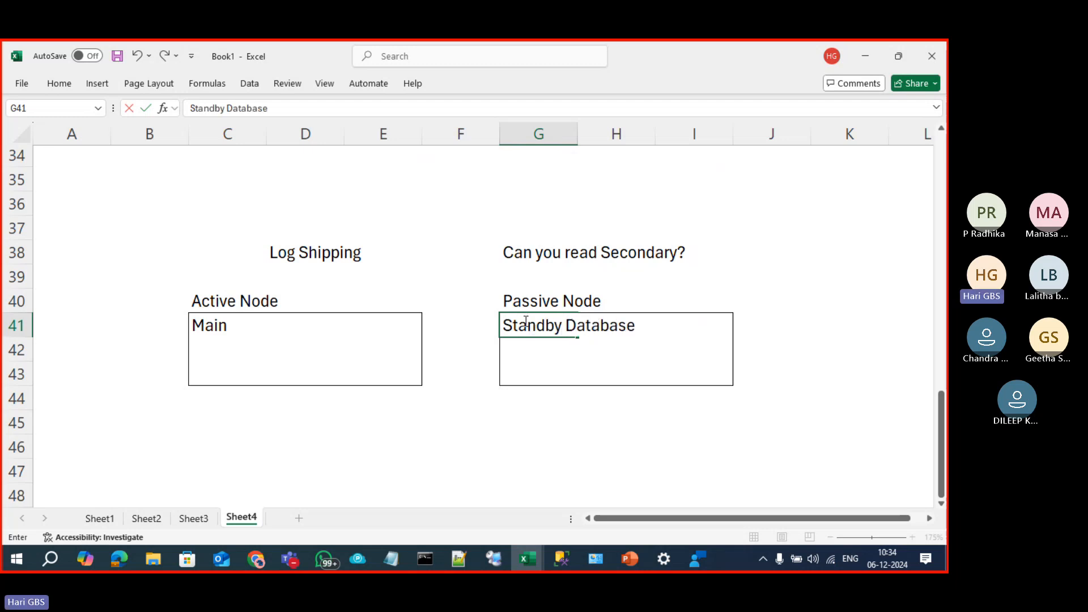
text(-Copy Database)
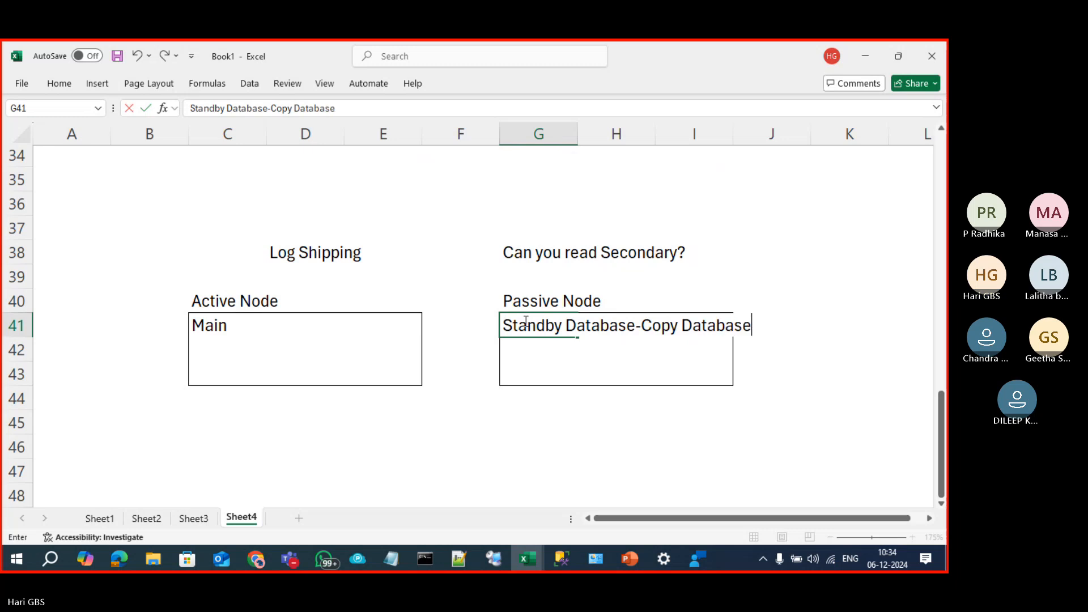
key(Return)
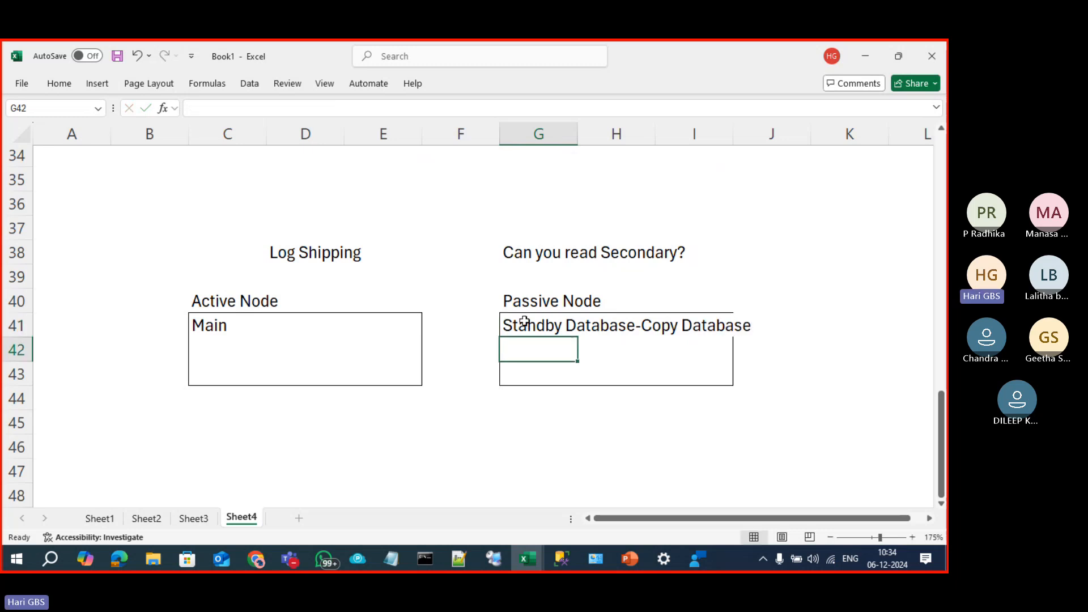
drag(733, 134, 754, 141)
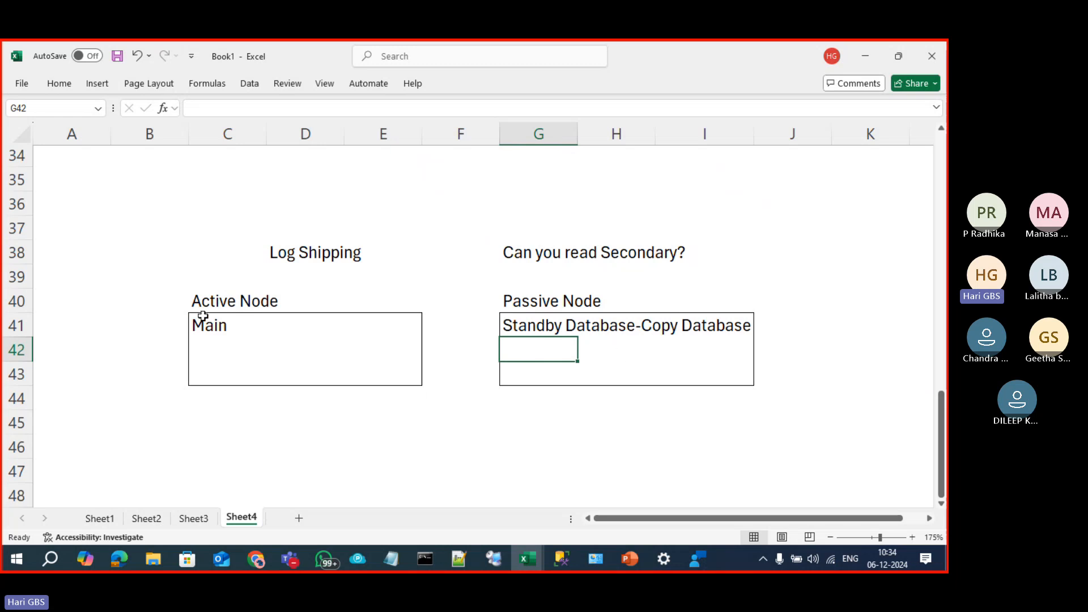
Step: Deselect the boxes at C46 and insert a blank Sheet5 after Sheet4
drag(202, 318, 380, 368)
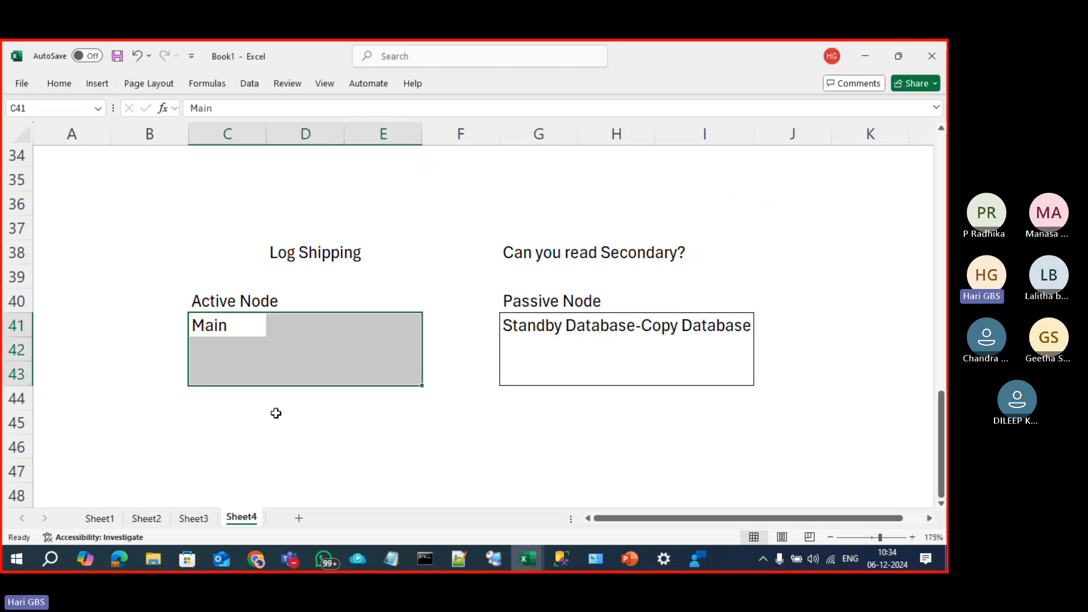
click(221, 437)
scroll(246, 415, down, 1)
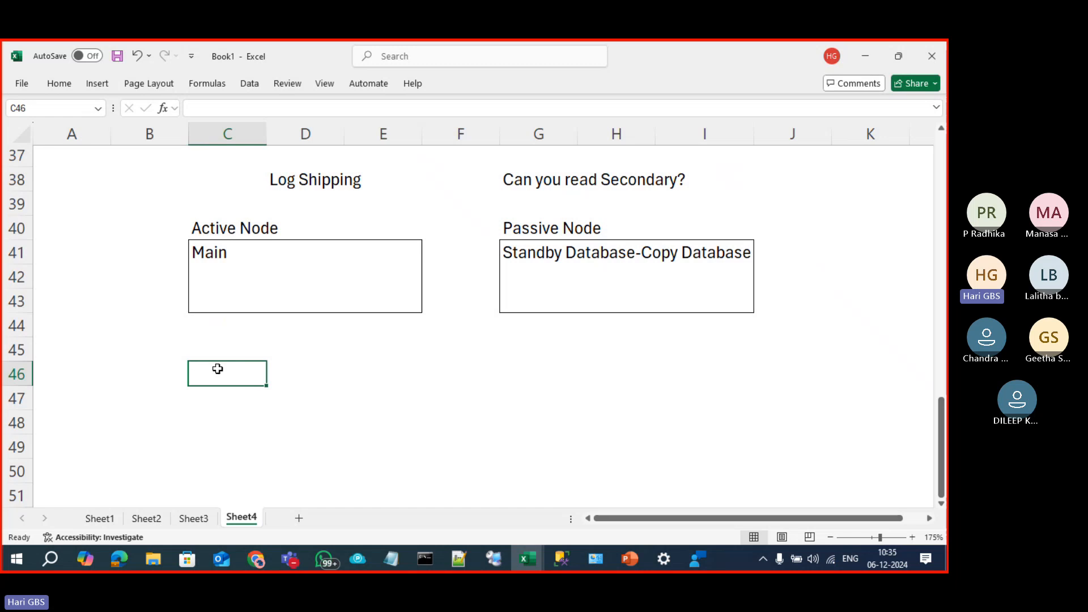
click(302, 519)
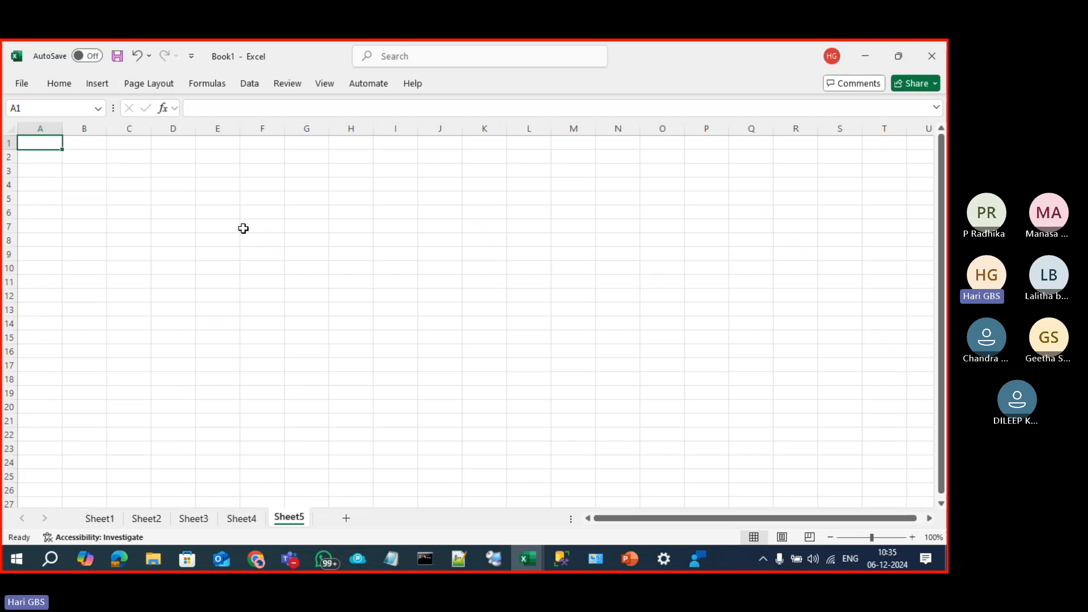
Step: Enter the labels NAME in C4 and PHONE in C5
key(alt+w)
click(237, 225)
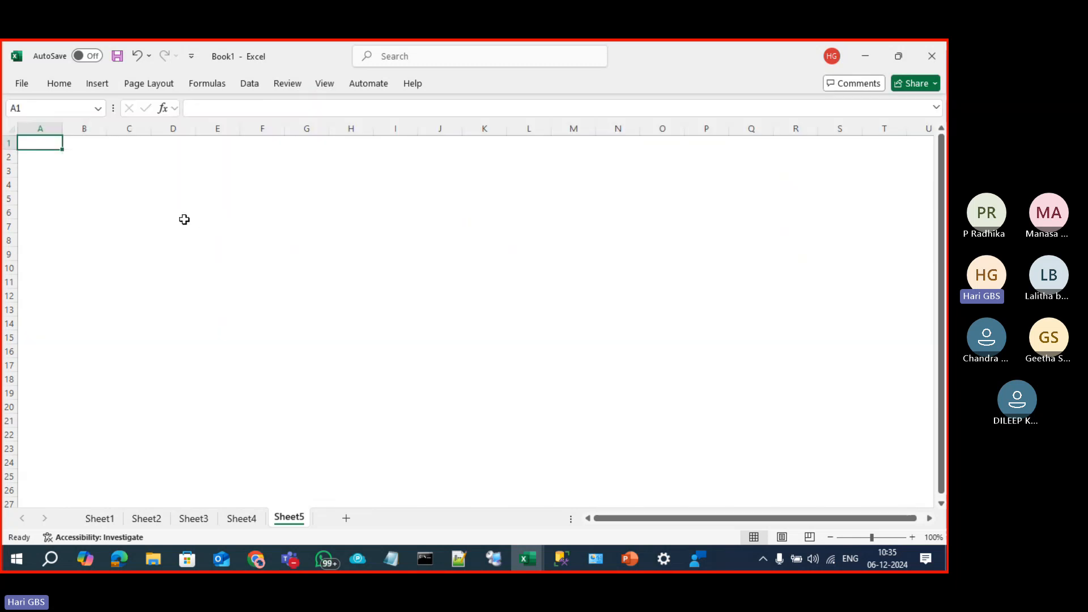
click(115, 183)
text(NAME)
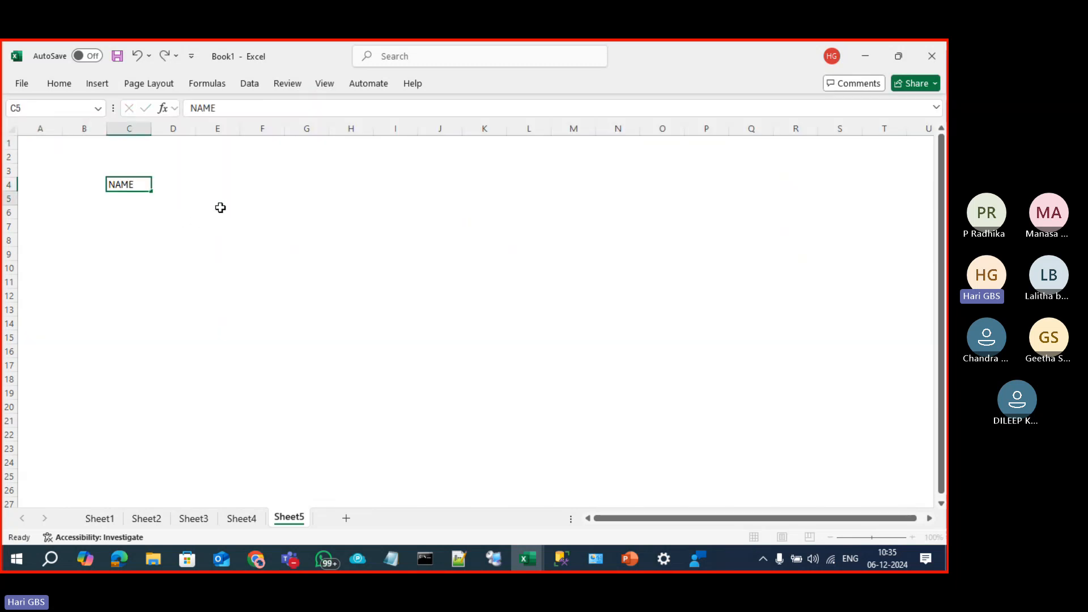
key(Return)
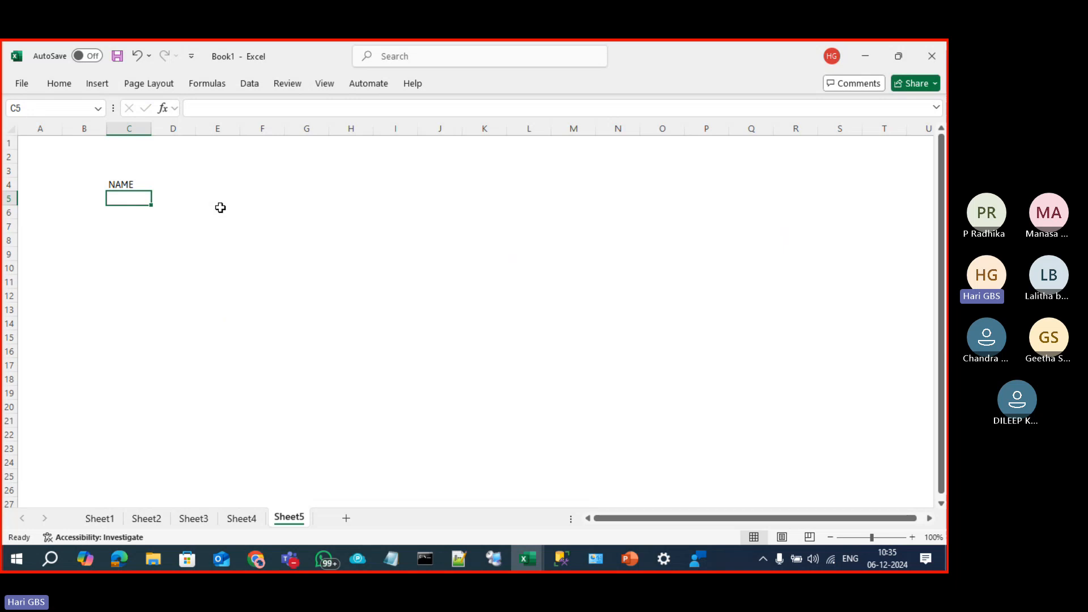
text(PHONE)
key(Return)
key(Return)
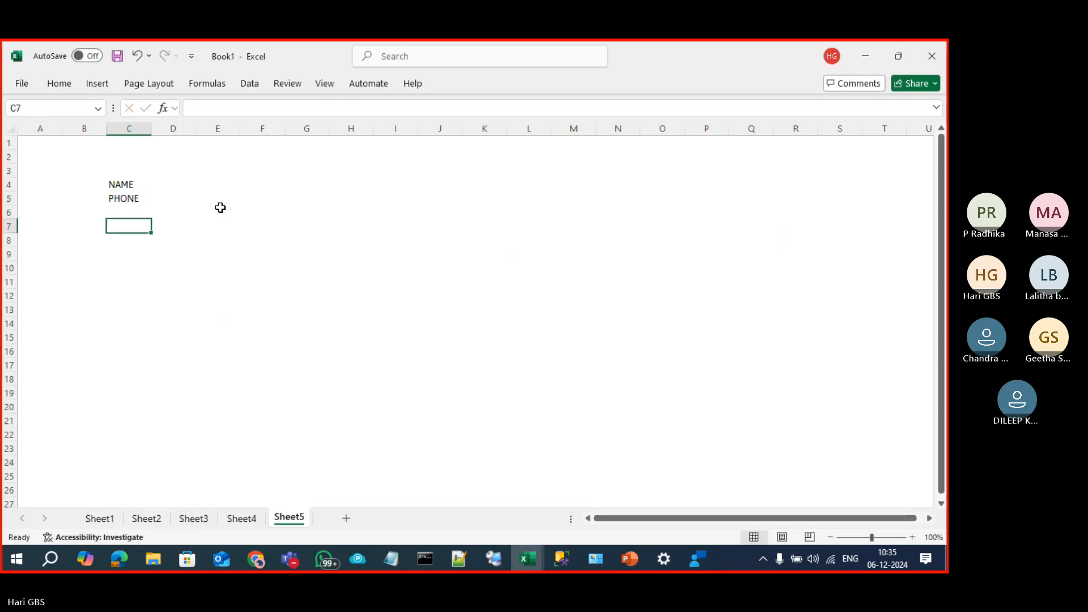
key(Right)
key(Right)
key(Right)
key(Right)
key(Right)
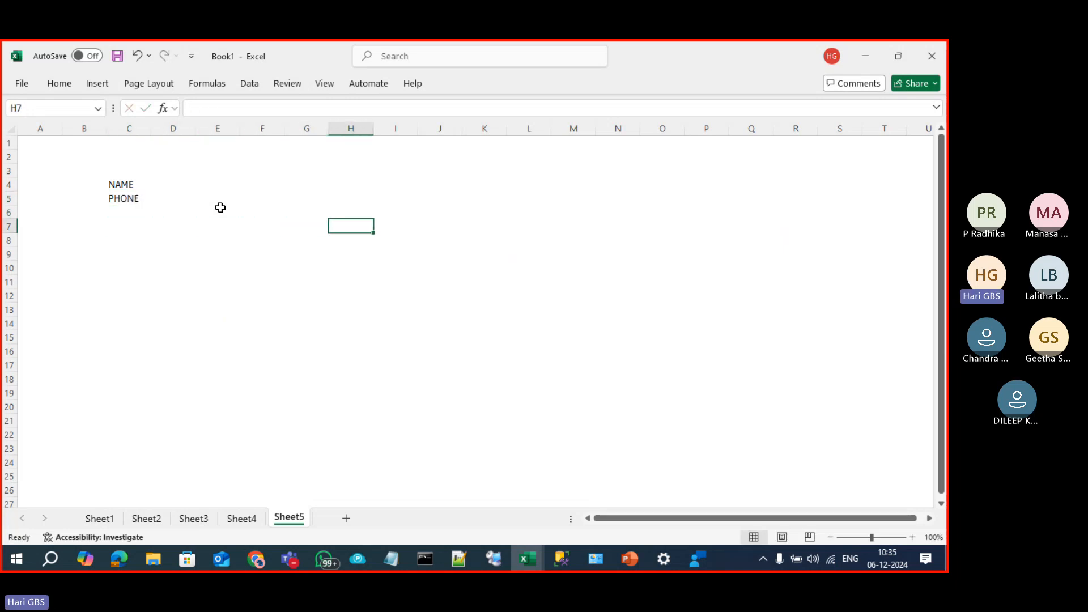
key(Up)
key(Up)
key(Up)
Step: Put the heading PRODUCT1 in cell H4
text(prODUC)
key(BackSpace)
key(BackSpace)
key(BackSpace)
key(BackSpace)
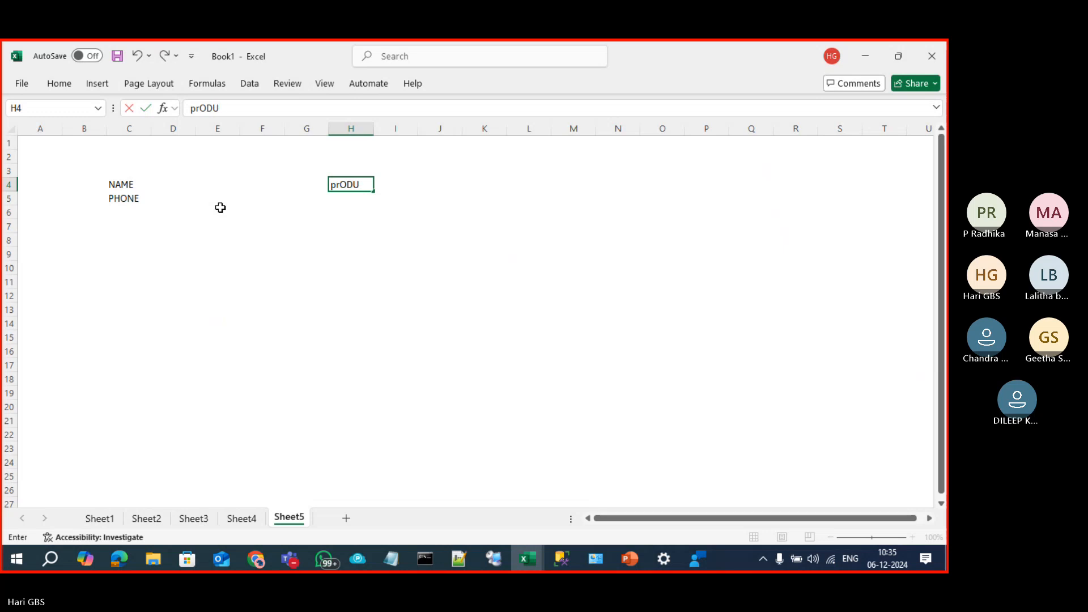
key(BackSpace)
key(BackSpace)
text(PRODUCT)
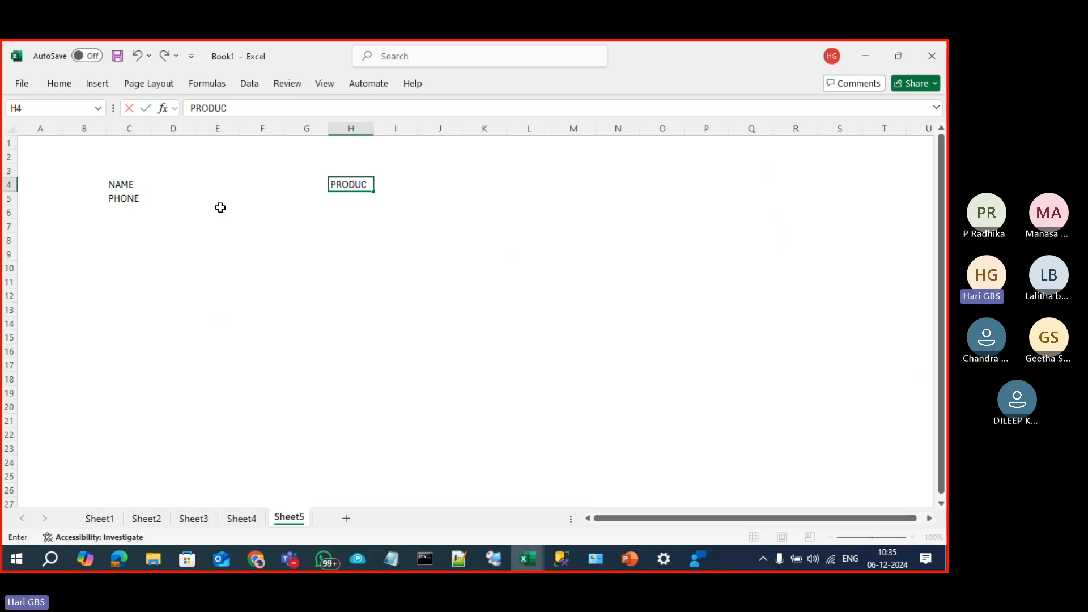
key(Return)
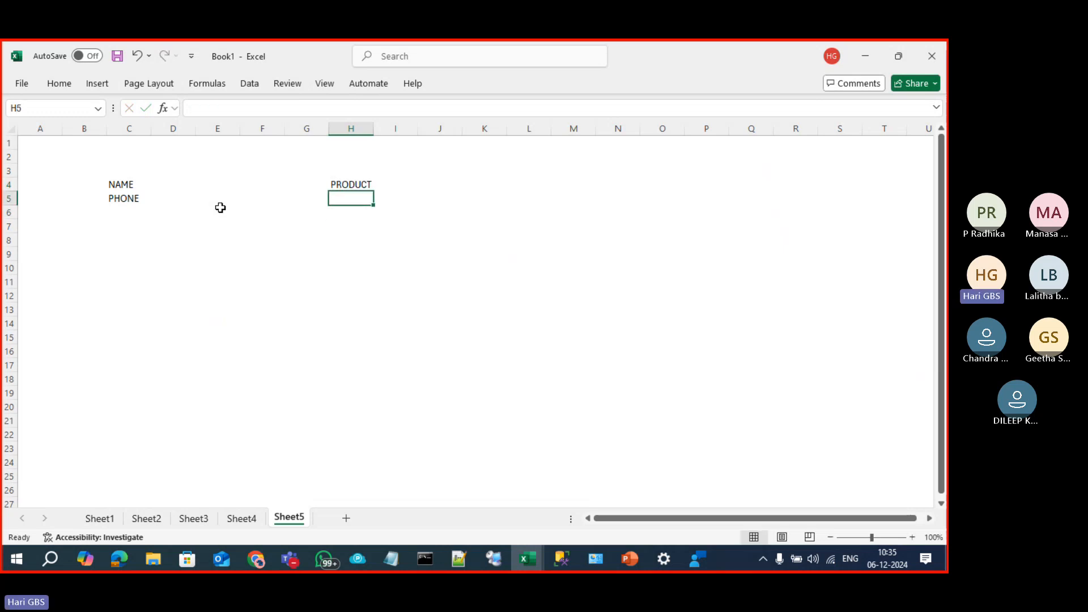
key(Down)
key(Down)
key(Down)
key(Down)
key(Down)
key(Down)
key(Down)
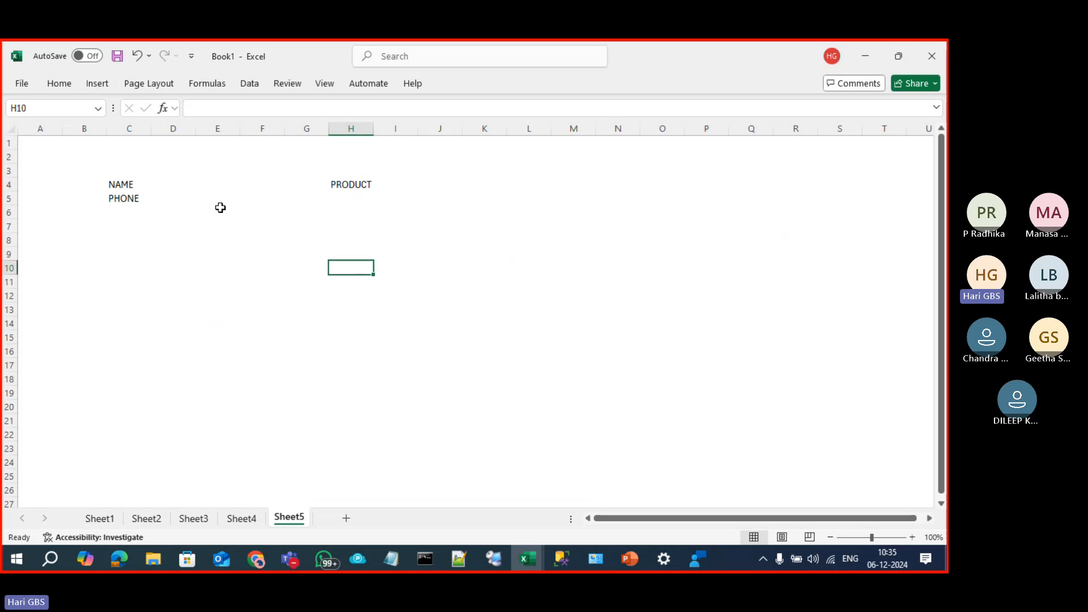
key(Up)
key(Up)
key(Up)
key(Up)
key(Up)
key(Up)
key(Up)
key(Up)
key(Up)
key(Down)
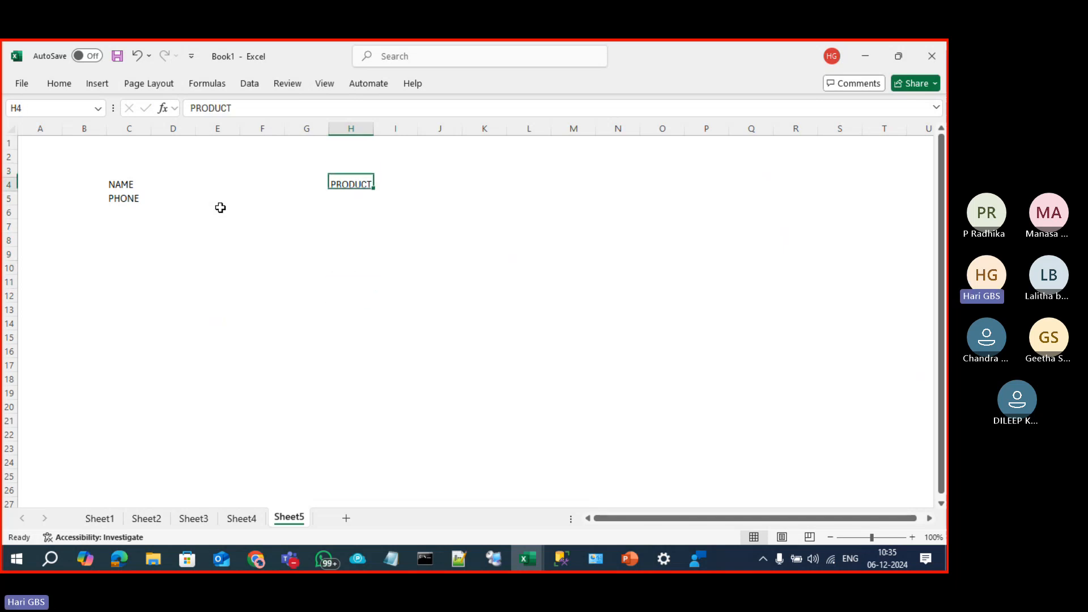
text(PRODUCT1)
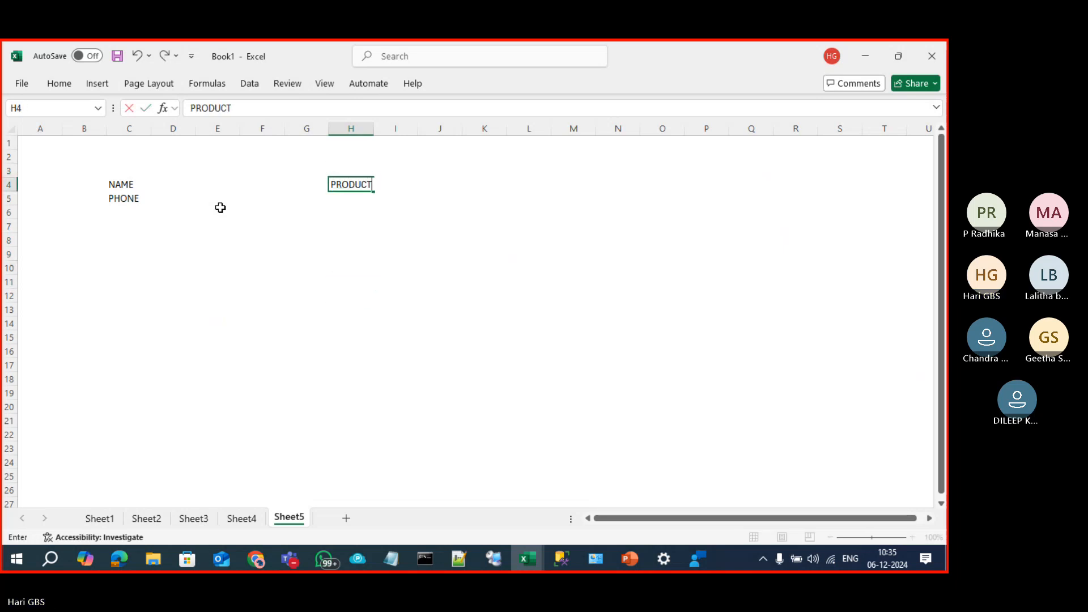
key(Return)
Step: List 2, 3, 4, 5, 6, 8, 9 down H5:H11, correcting a mistyped 78, then go to I4
text(2)
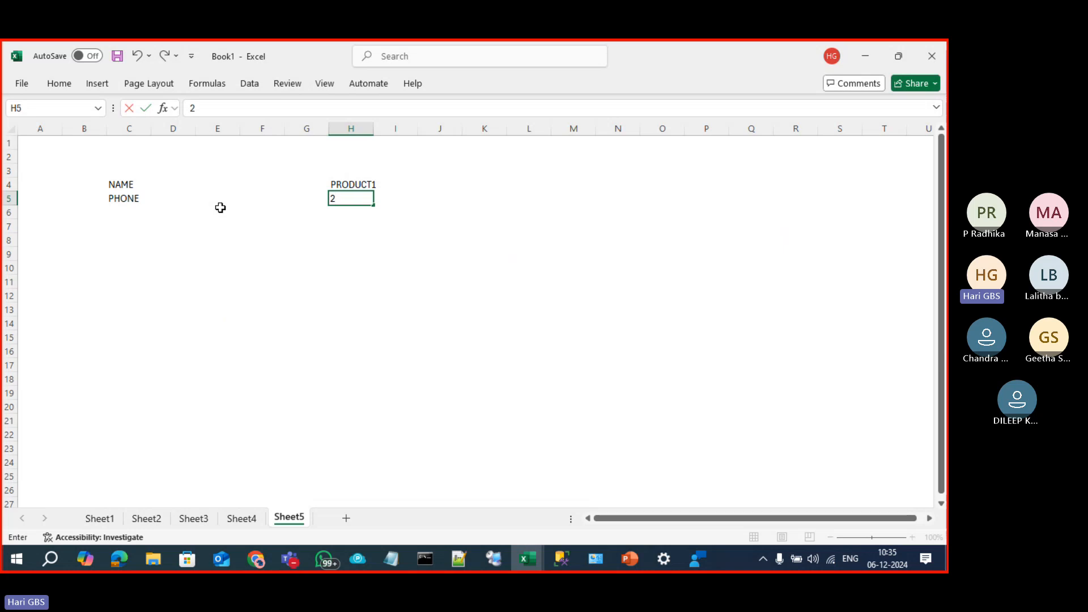
key(Return)
text(3)
key(Return)
text(4)
key(Return)
text(5)
key(Return)
text(6)
key(Return)
text(78)
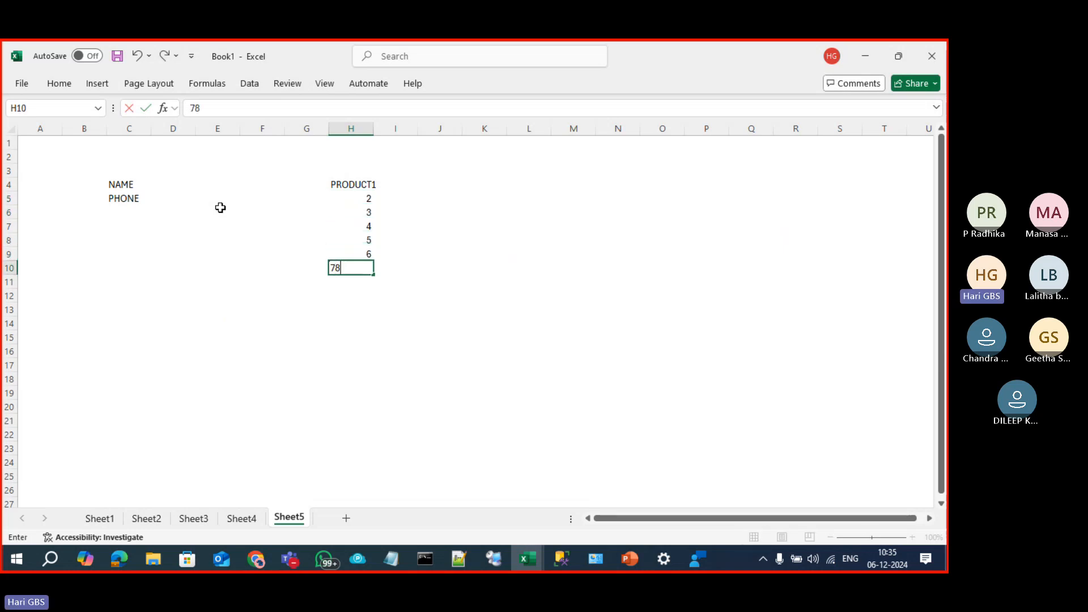
key(Return)
text(9)
key(Return)
key(Up)
key(Up)
text(8)
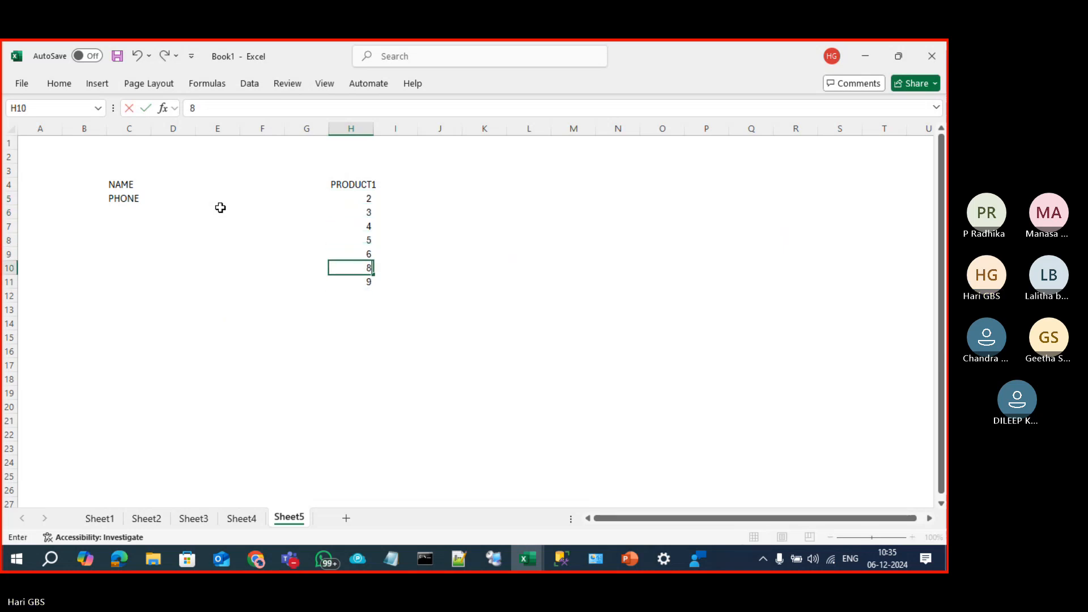
key(Return)
key(Return)
key(Right)
key(Right)
key(Right)
key(Left)
key(Left)
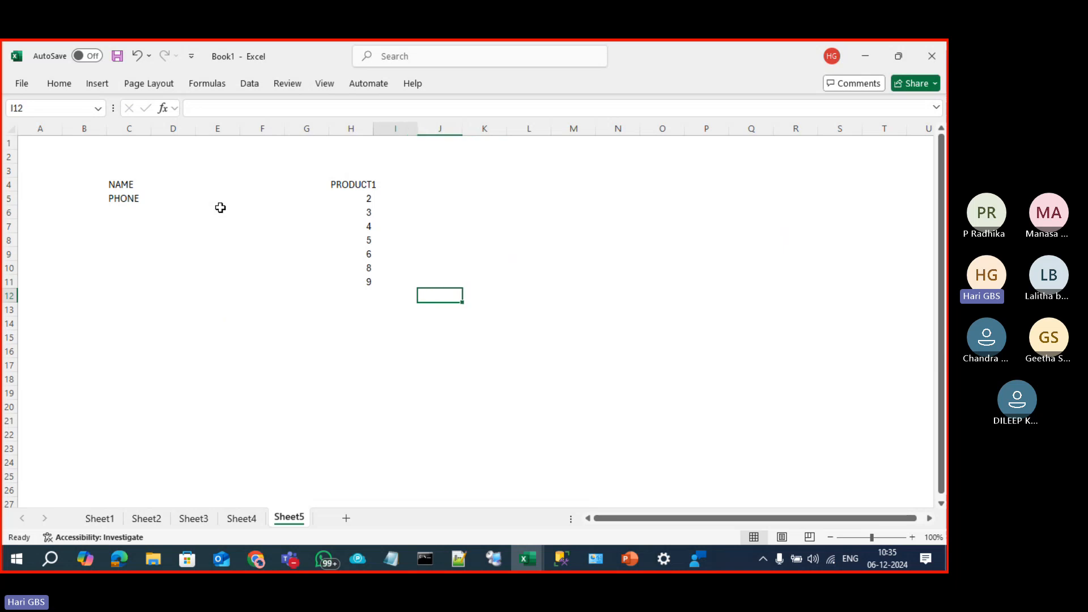
key(ctrl+Up)
key(Down)
key(Down)
key(Down)
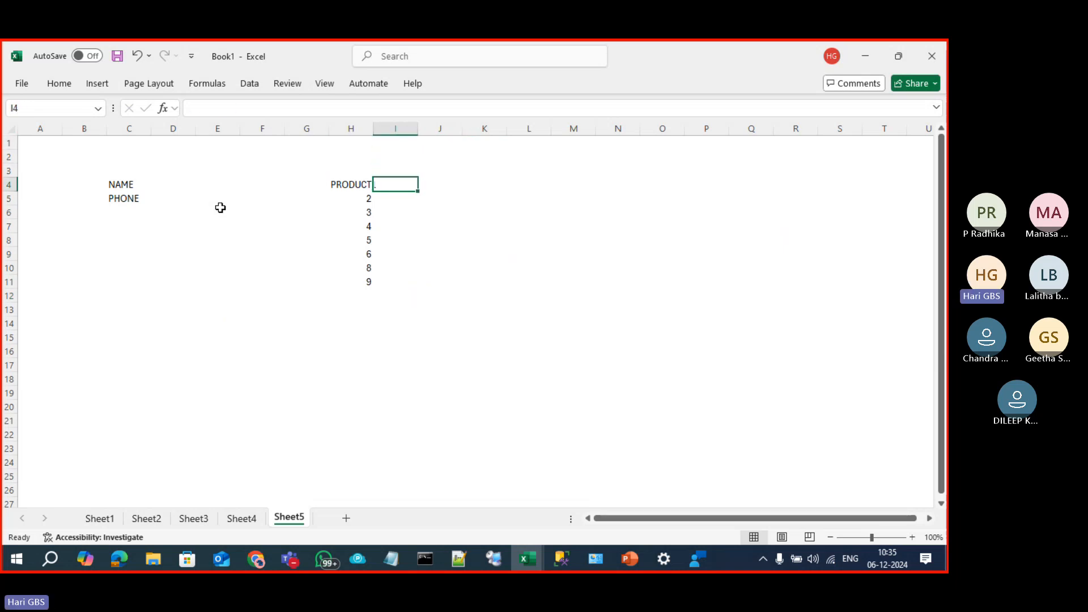
Step: Enter the S.No and Product Name headings in H4 and I4
text(PRODUCT1)
key(Left)
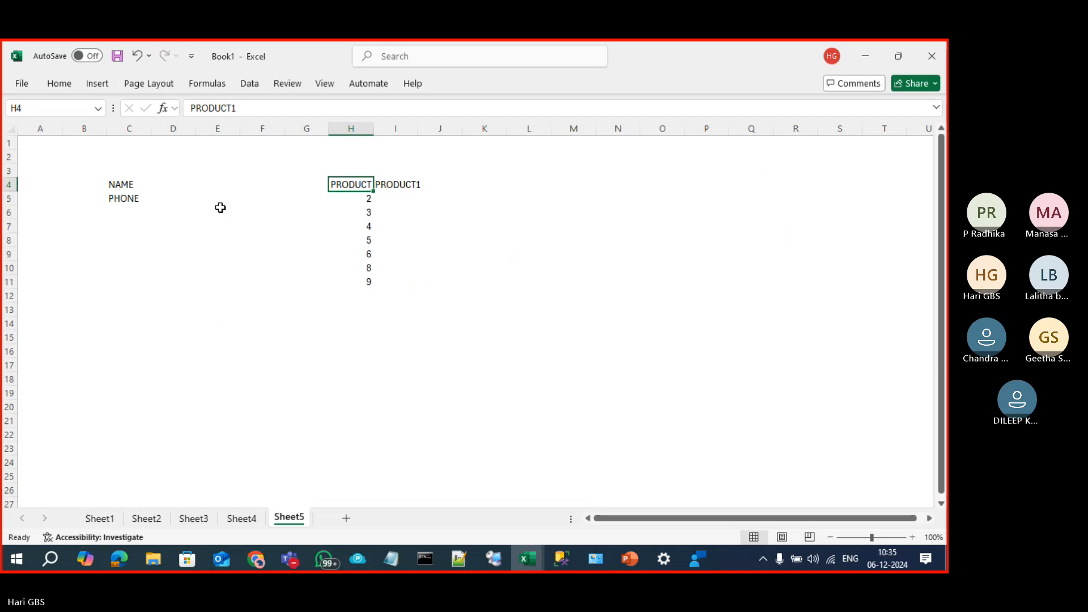
text(s.n)
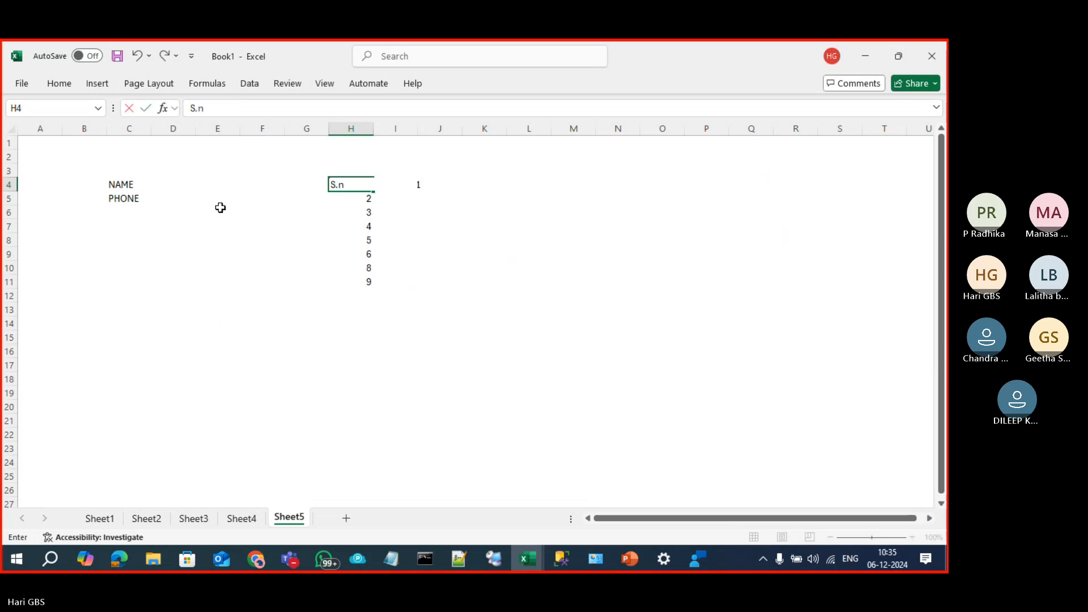
text(o)
key(Tab)
text(Product)
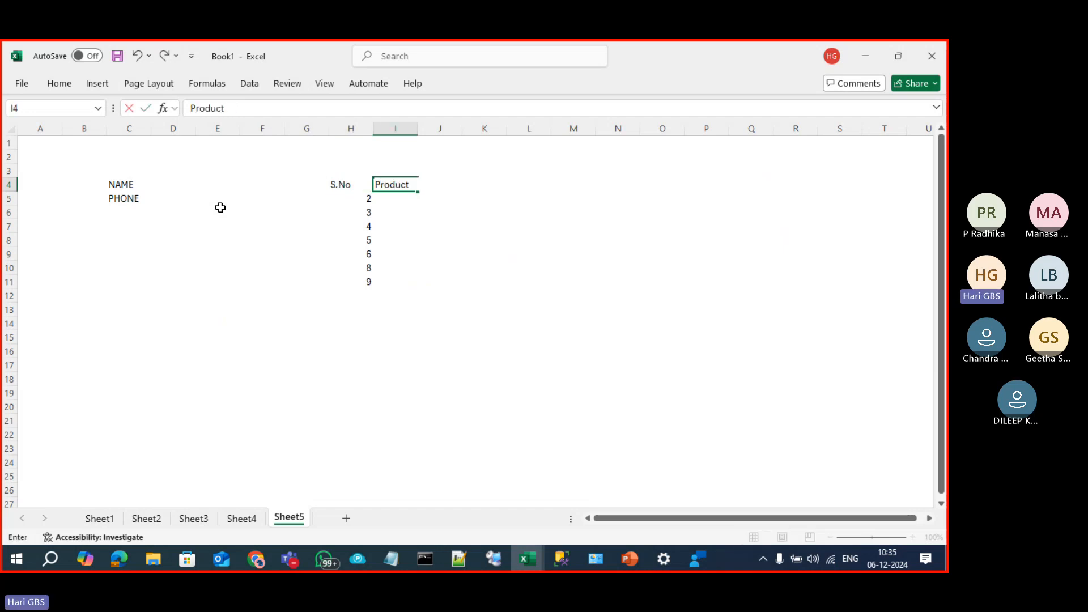
text( Name)
key(Return)
Step: Add the Price per item and Total price headings in J4 and K4
key(Up)
key(Right)
key(Right)
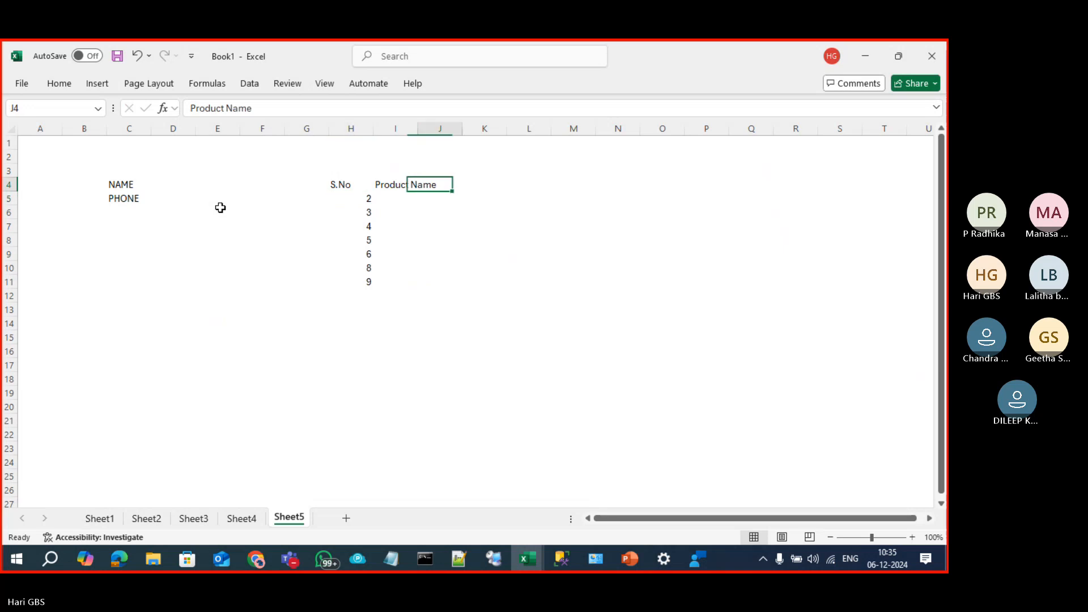
key(Right)
key(Left)
text(Pric)
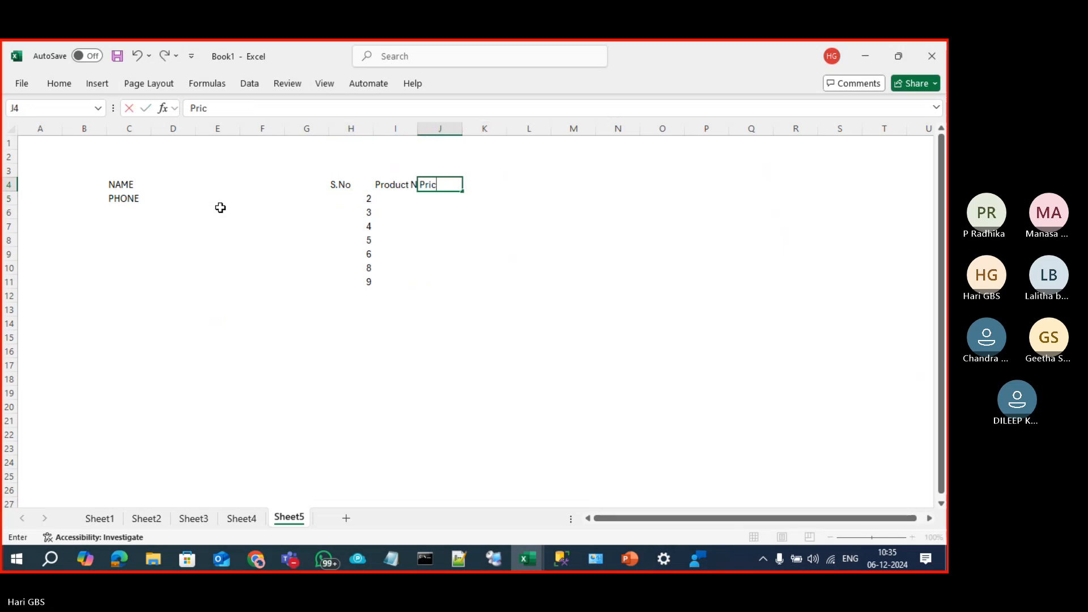
text(e per ite)
key(Tab)
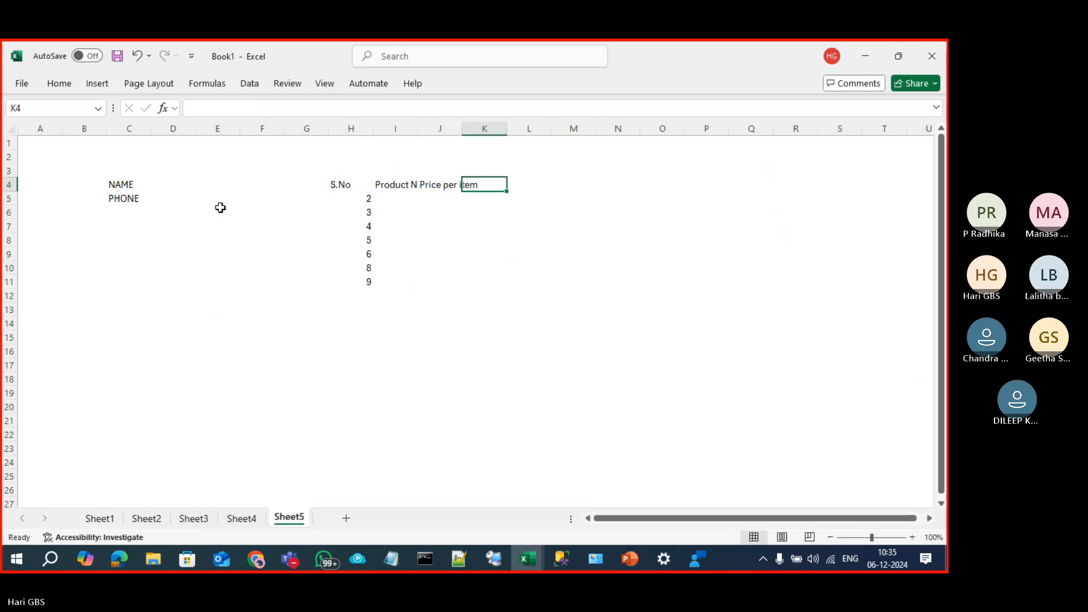
text(Total c)
key(BackSpace)
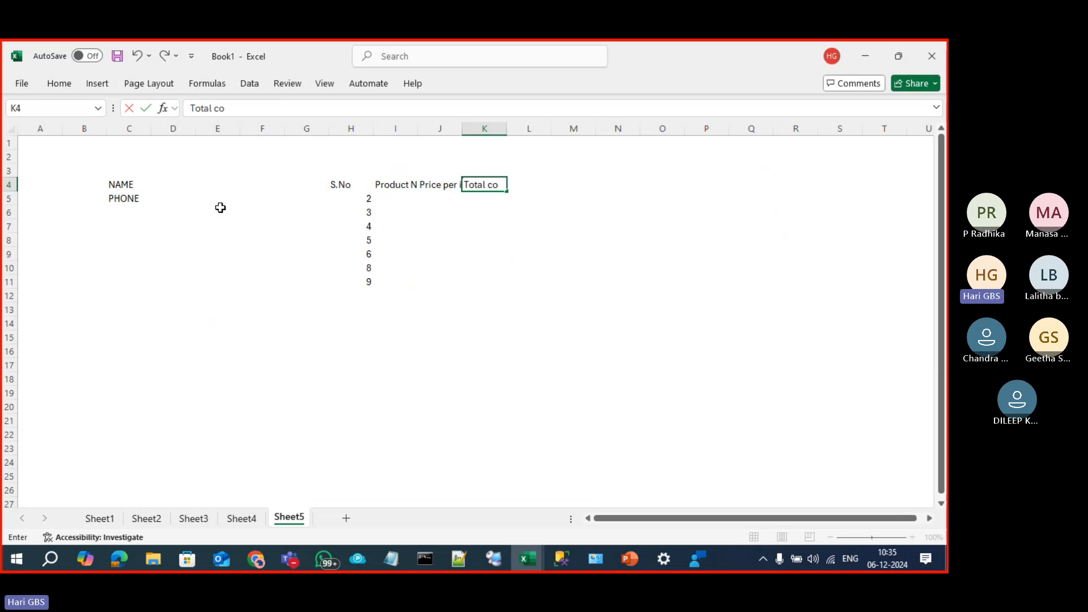
text(price)
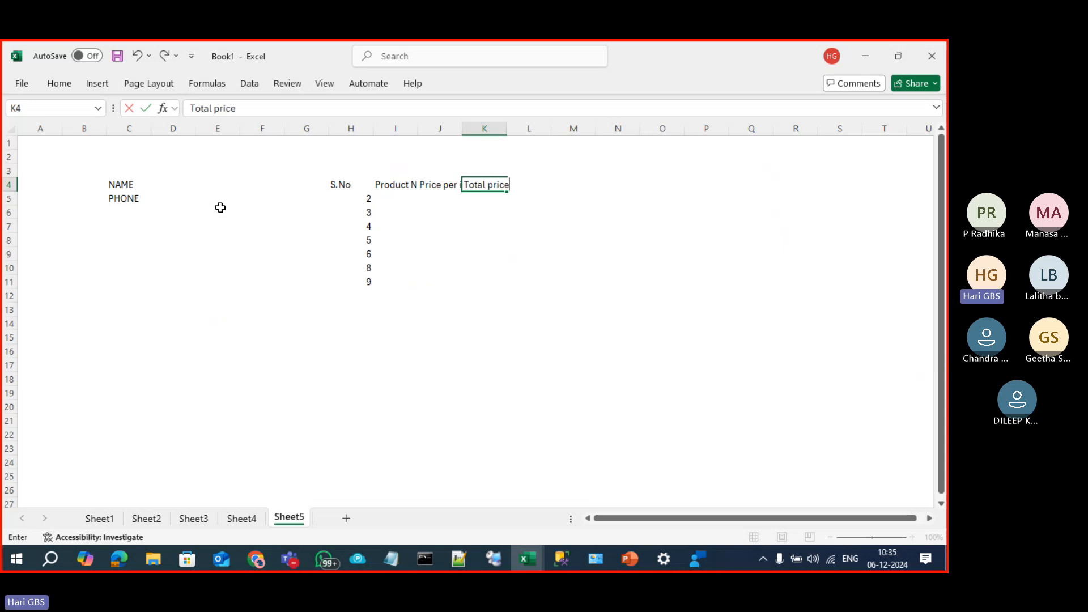
key(Tab)
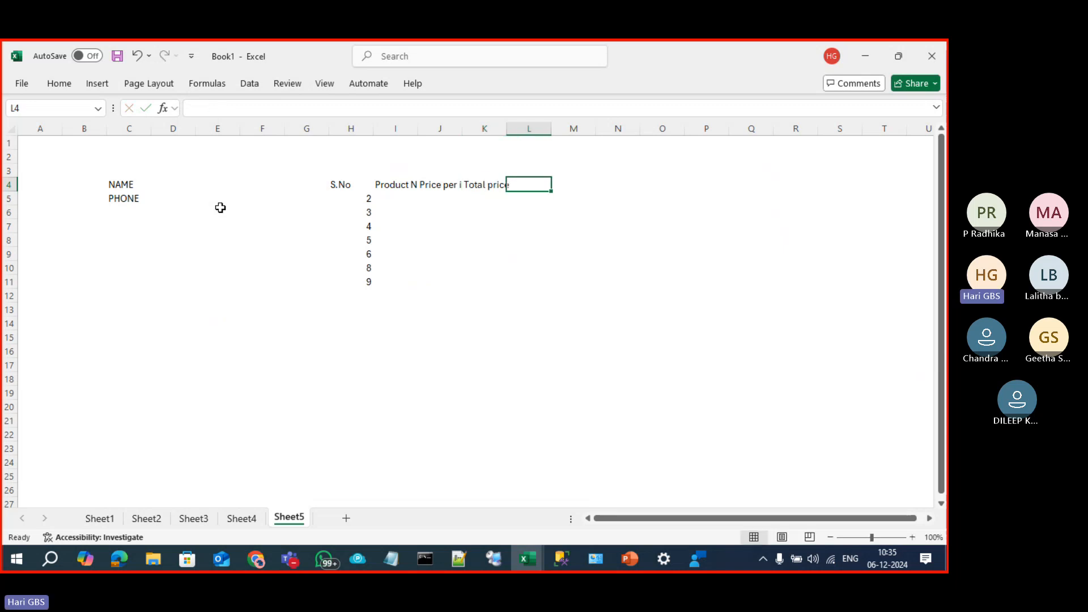
Step: Autofit columns I, J and K to their headings
double_click(466, 132)
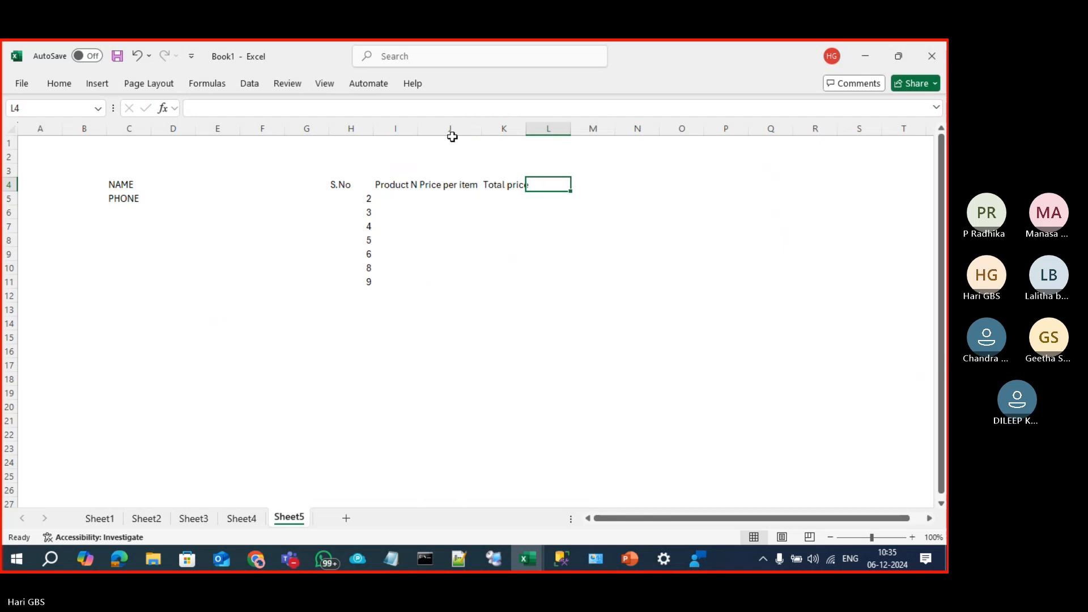
double_click(419, 132)
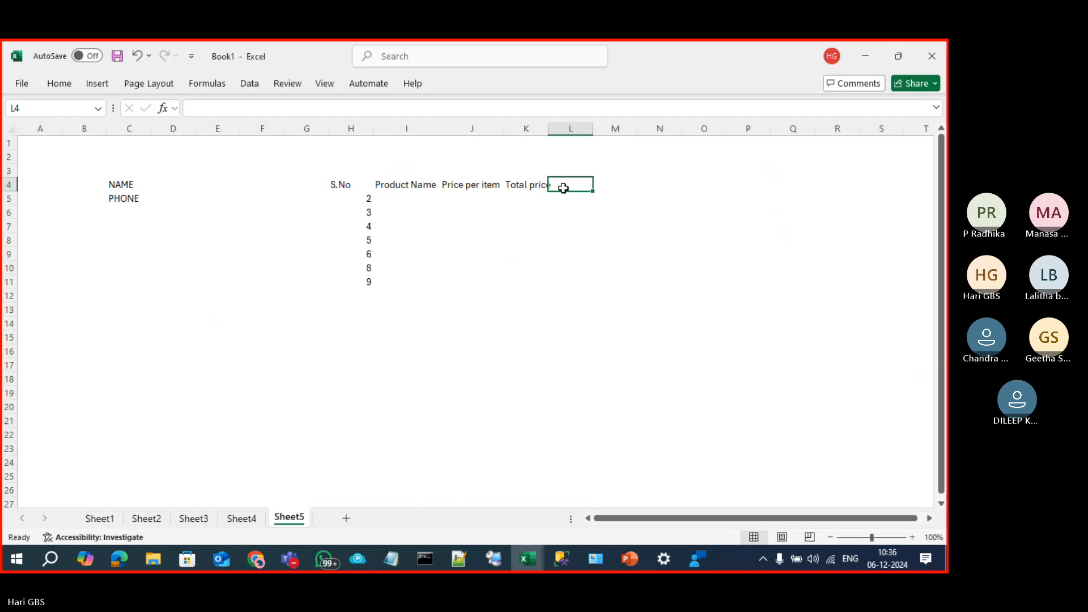
double_click(548, 130)
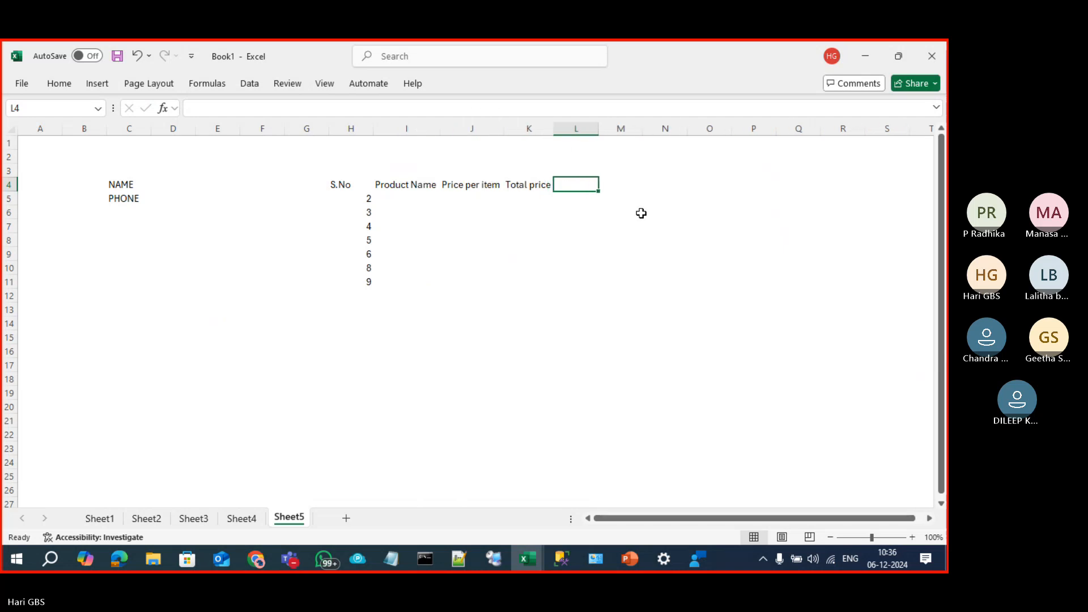
Step: Type the SGST, CGST and Grand_Price headings into L4:N4
text(sgs)
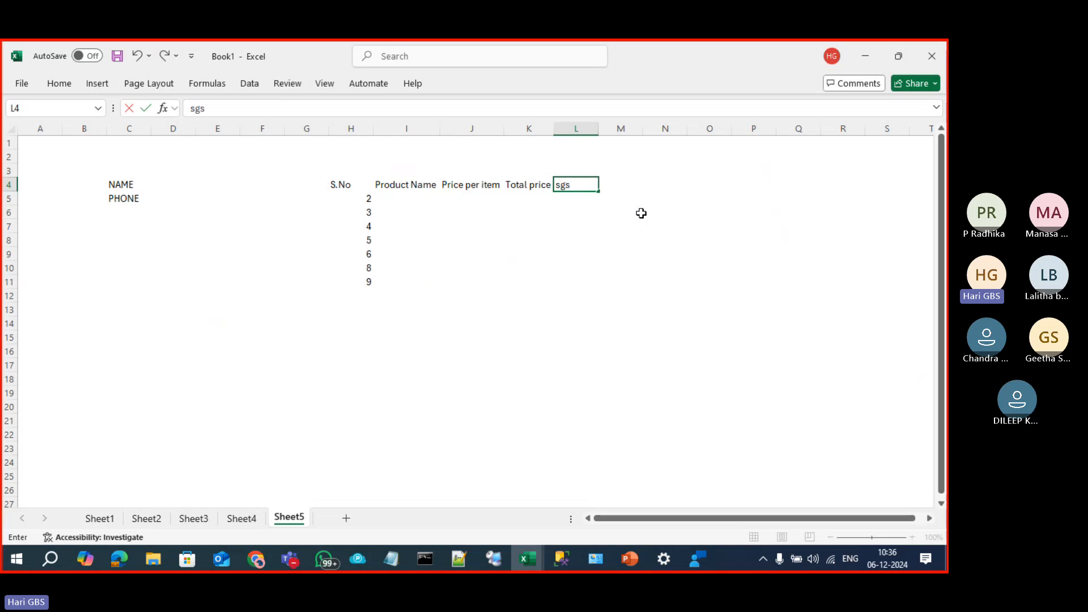
key(BackSpace)
key(BackSpace)
key(BackSpace)
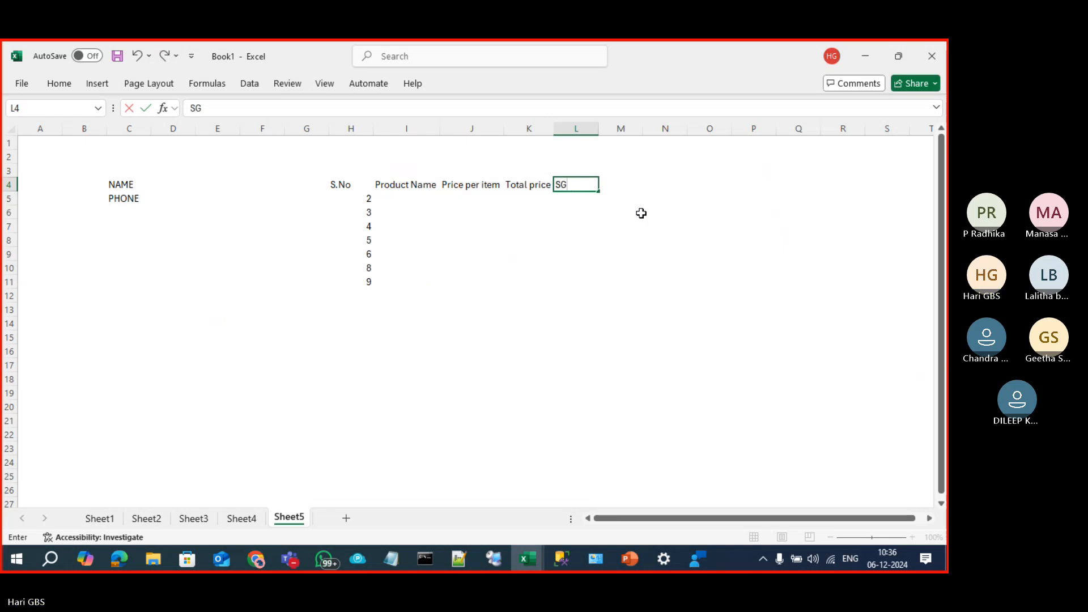
text(GST)
key(Tab)
text(CG)
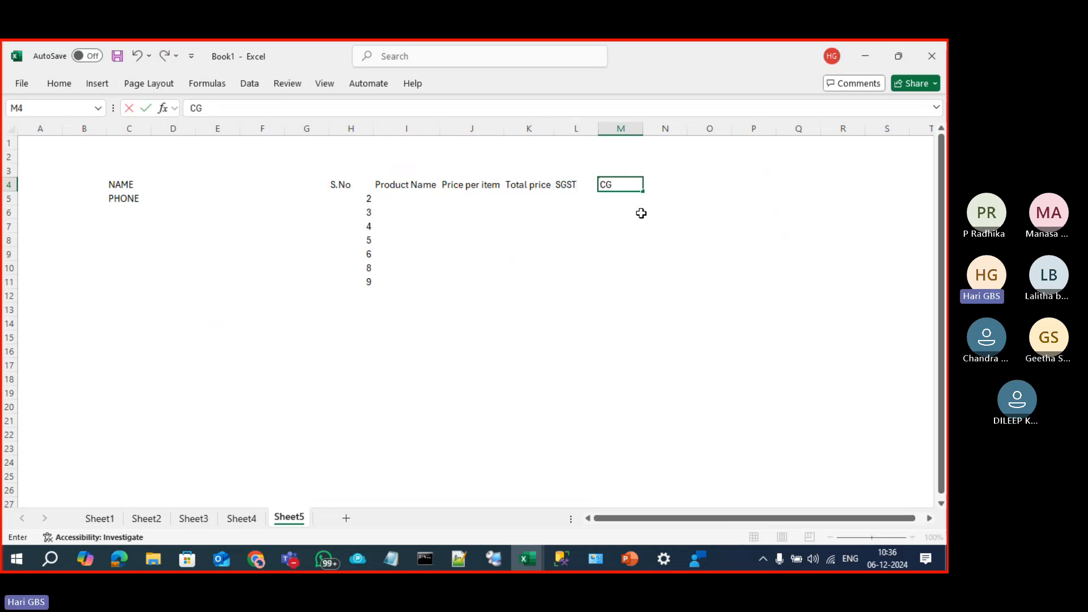
text(ST)
key(Tab)
text(TOTAL)
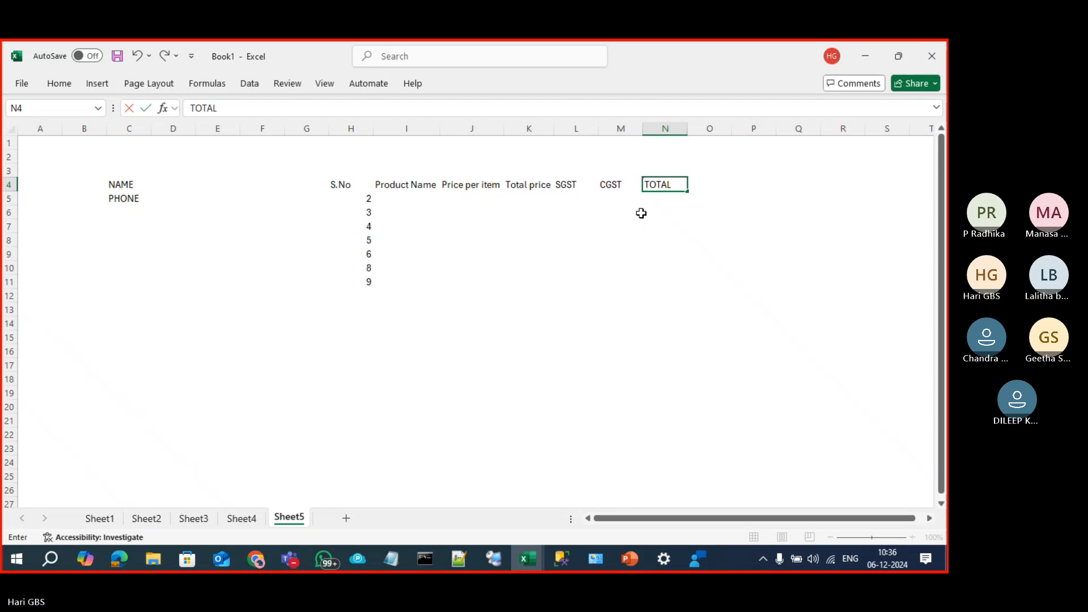
text(_)
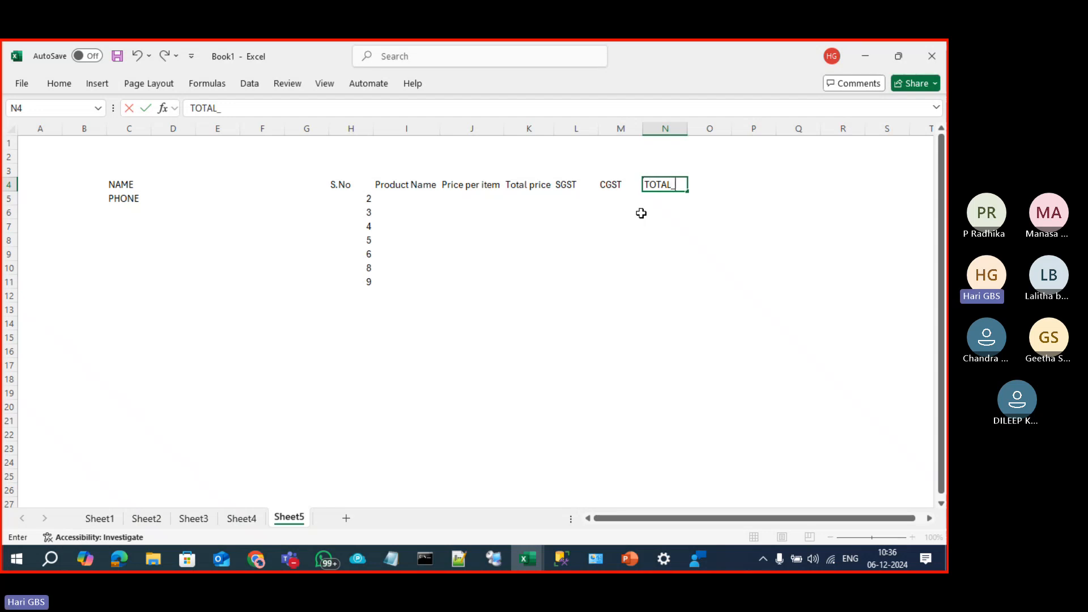
text(PRI)
key(BackSpace)
key(BackSpace)
key(BackSpace)
key(BackSpace)
key(BackSpace)
key(BackSpace)
key(BackSpace)
text(Grand_Pr)
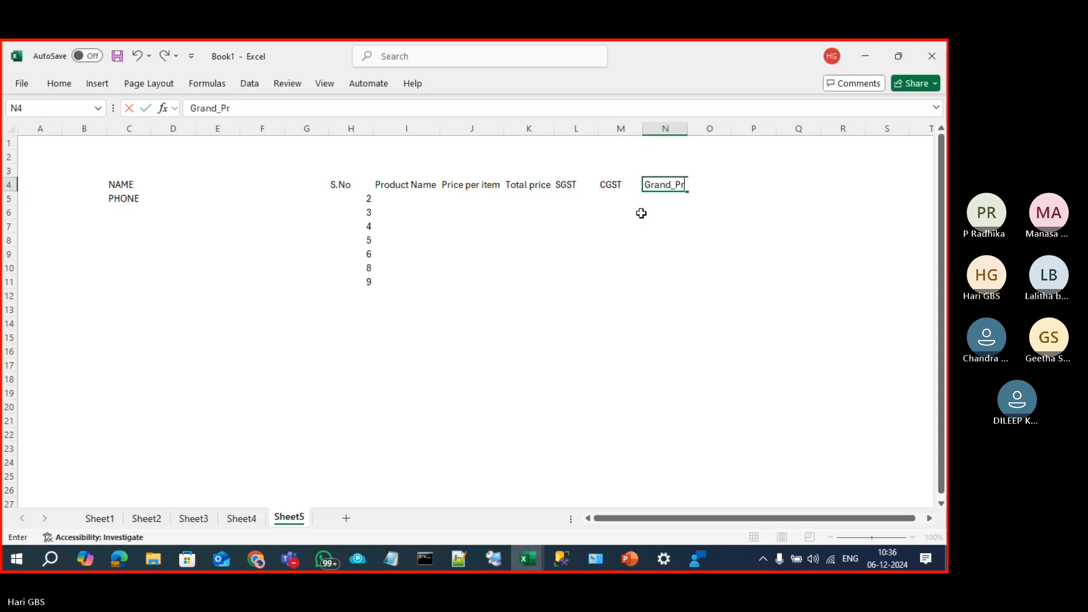
text(ice)
key(Return)
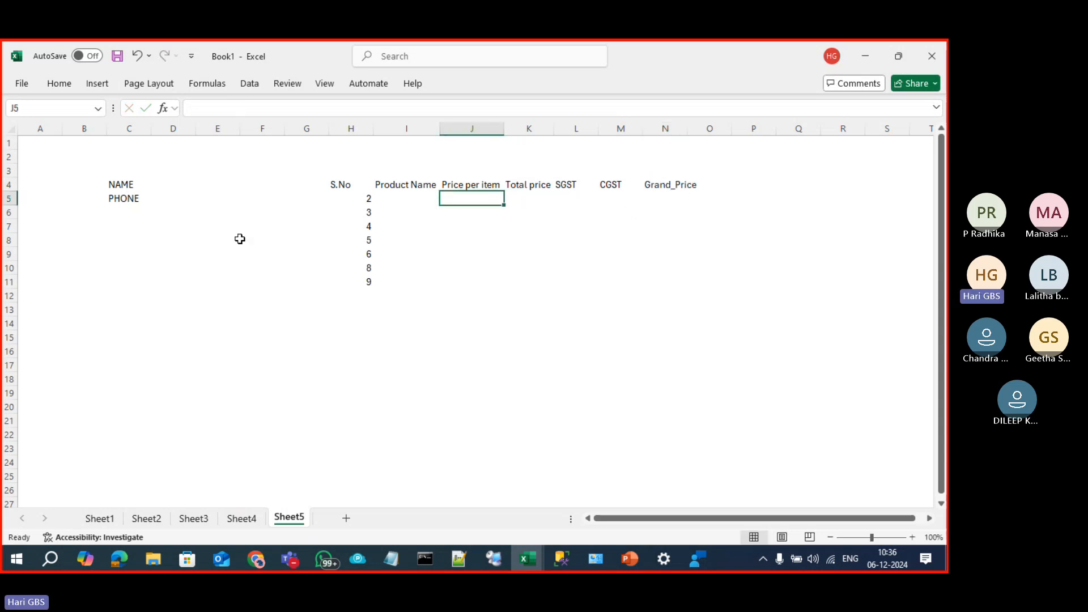
Step: Apply an outside border to the empty row H12:N12
click(117, 185)
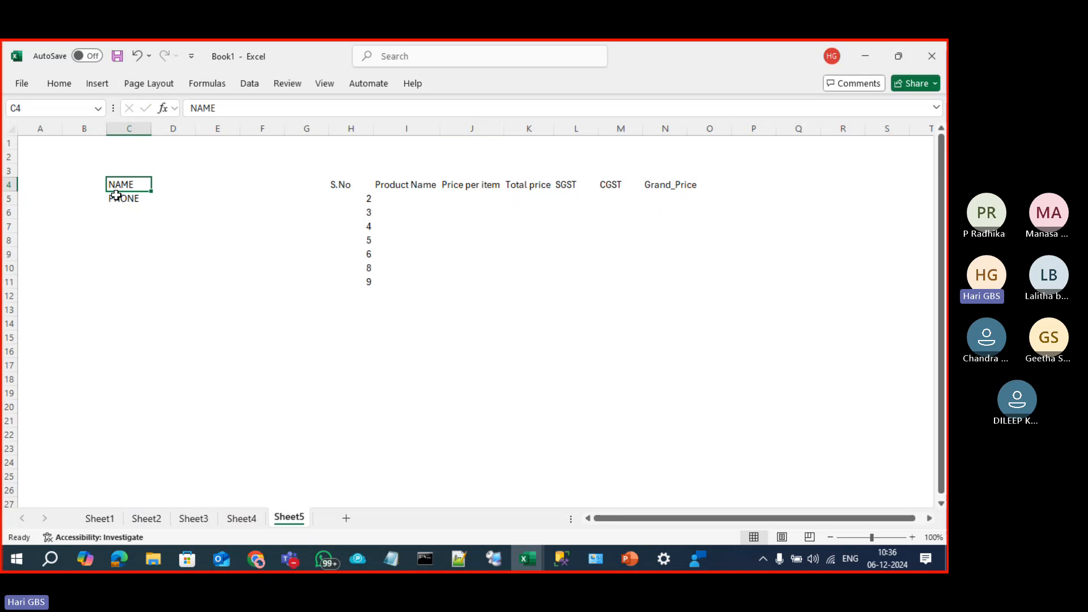
click(121, 198)
click(368, 295)
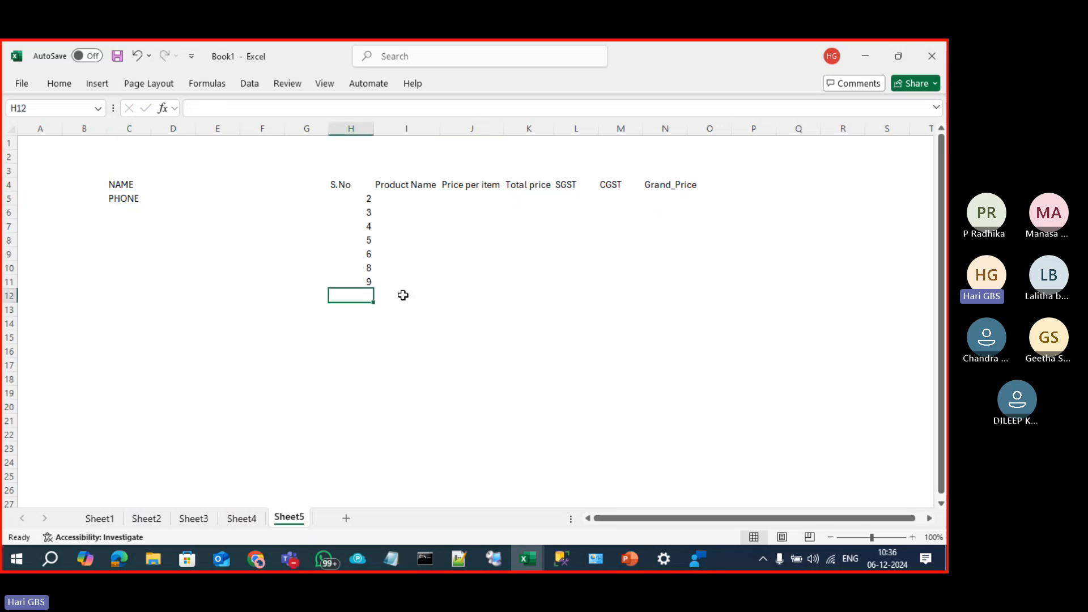
drag(354, 297, 666, 296)
key(alt+h)
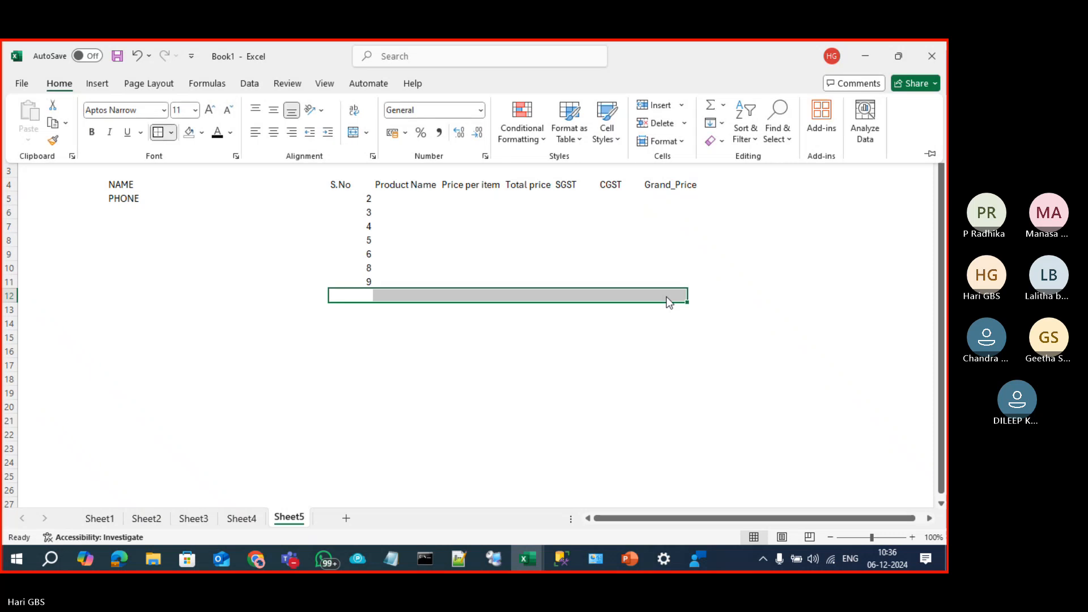
key(b)
key(s)
click(708, 353)
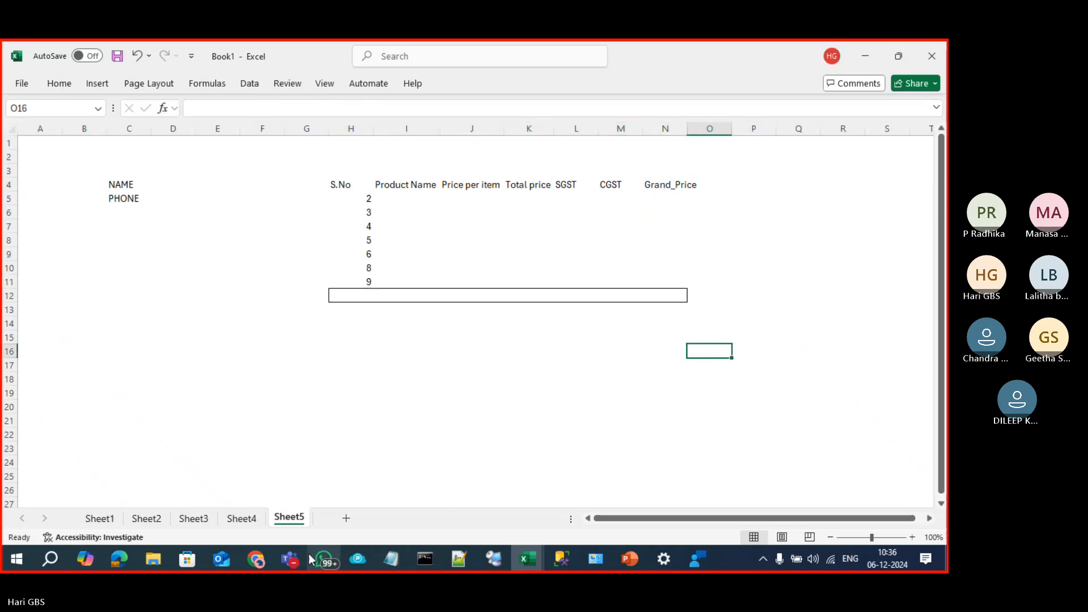
click(290, 559)
click(244, 499)
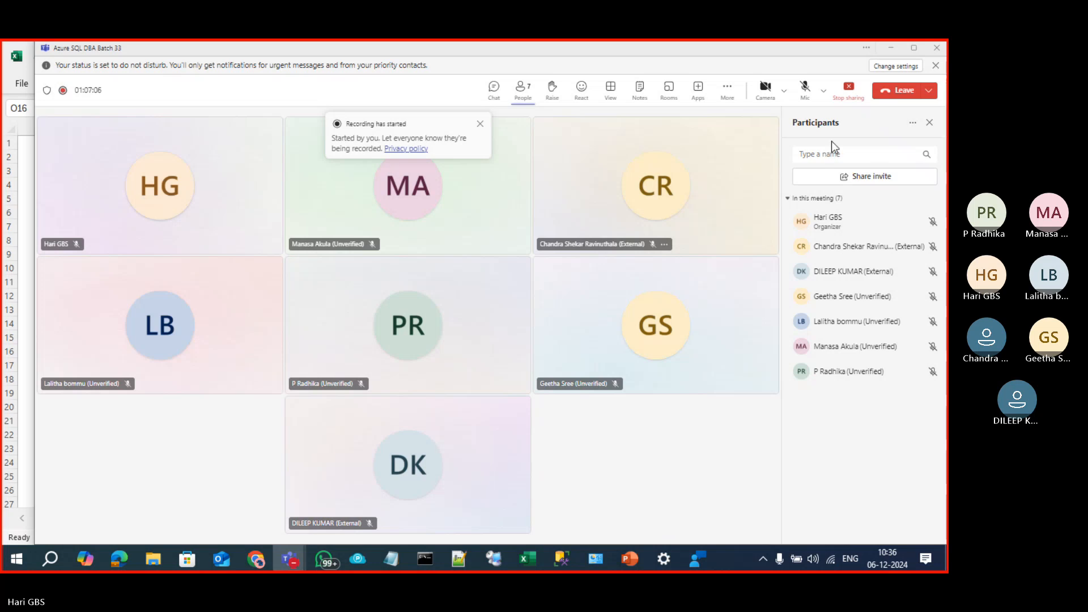
click(805, 90)
key(alt+Tab)
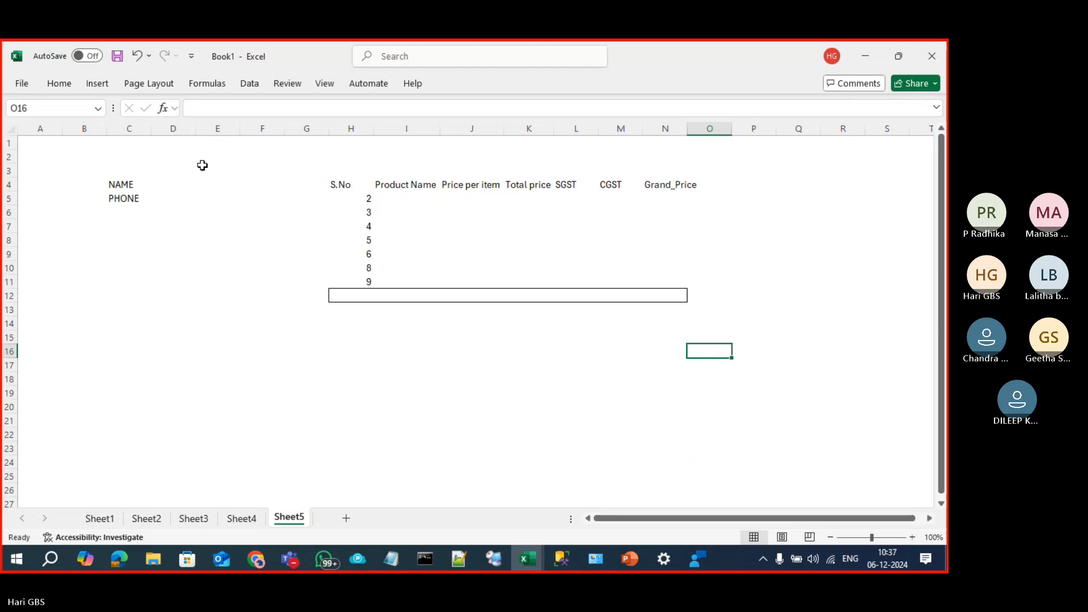
Step: Enter the customer's name in D4 and their phone number in D5
click(180, 183)
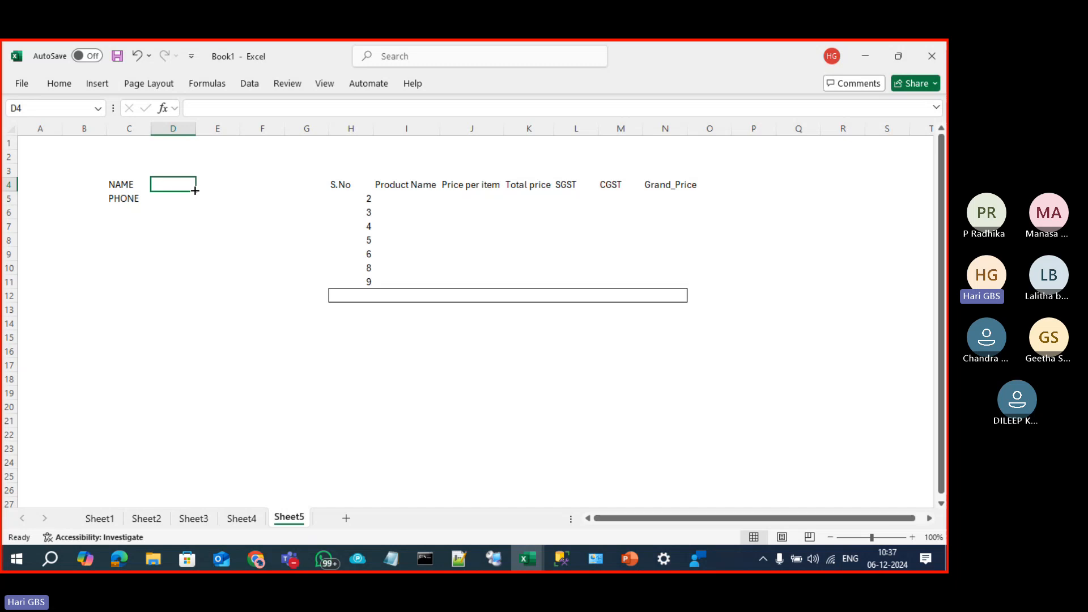
text(HARI)
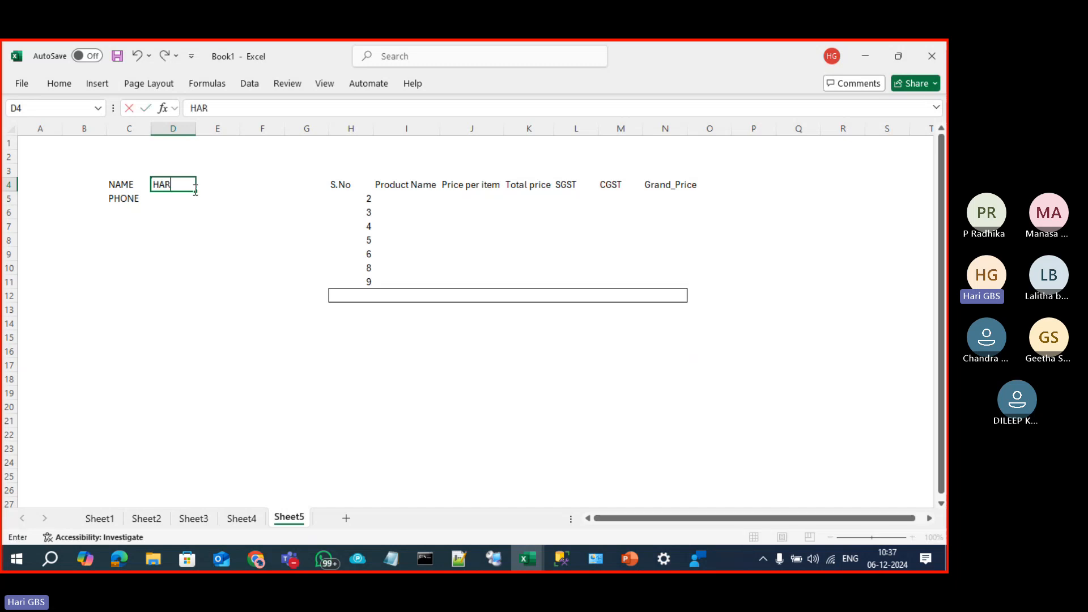
key(Return)
text(123)
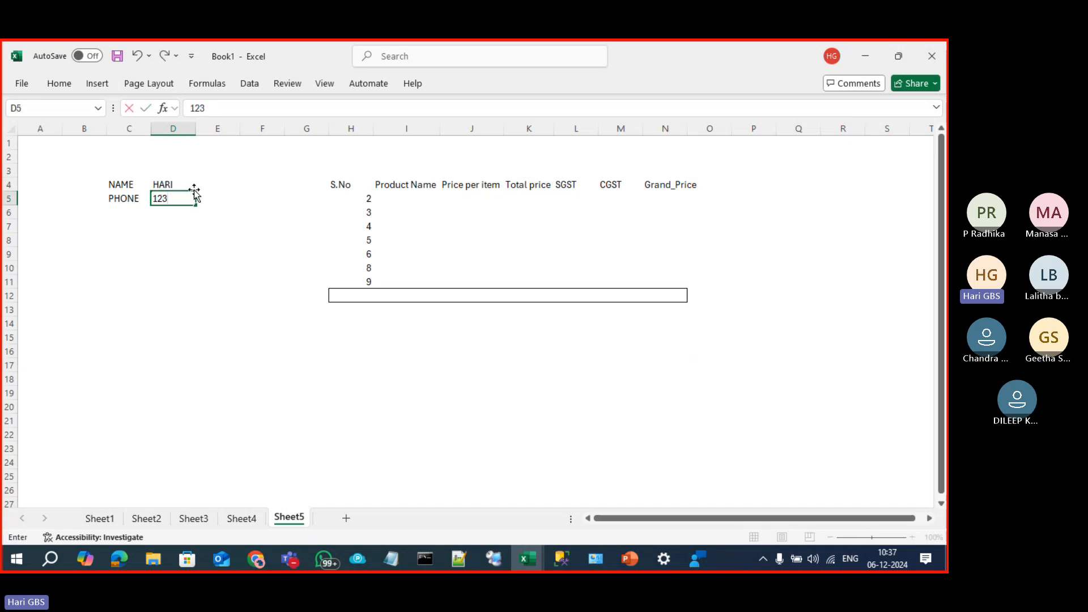
text(456789)
key(Right)
key(Right)
key(Right)
key(Right)
key(Right)
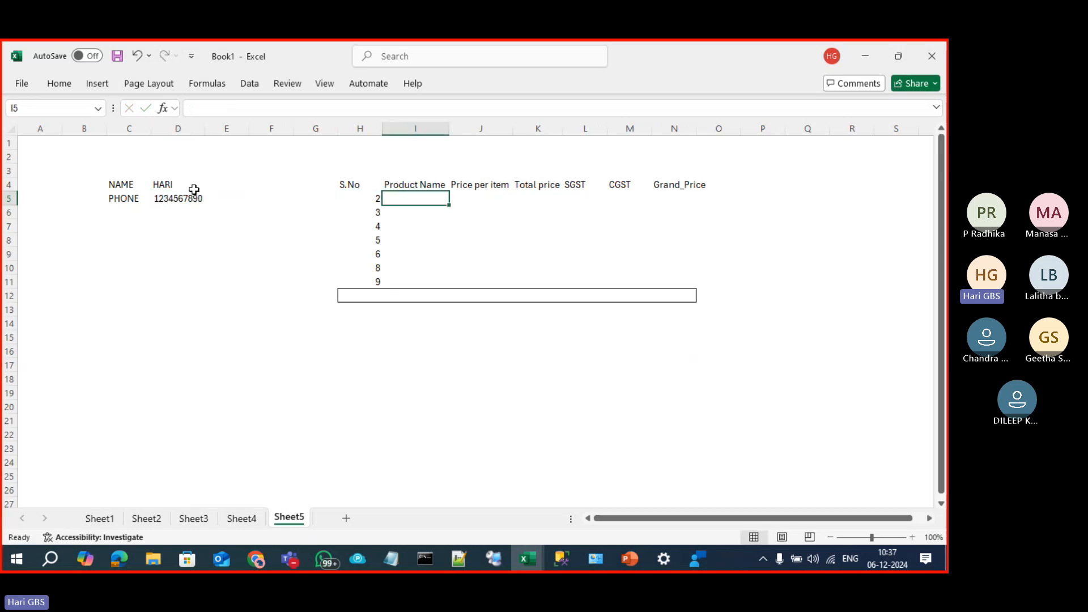
Step: Renumber the S.No column as 1 through 7
key(Left)
text(1 2 3 )
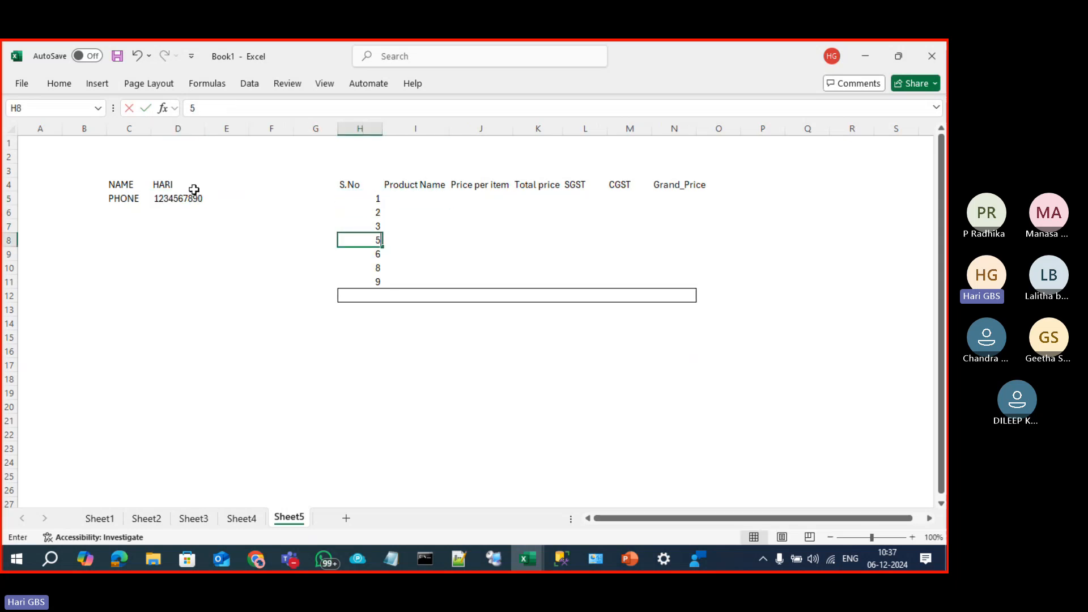
text(4 5 86)
key(Return)
text(7)
key(Return)
key(Up)
key(Up)
key(Up)
key(Up)
key(Up)
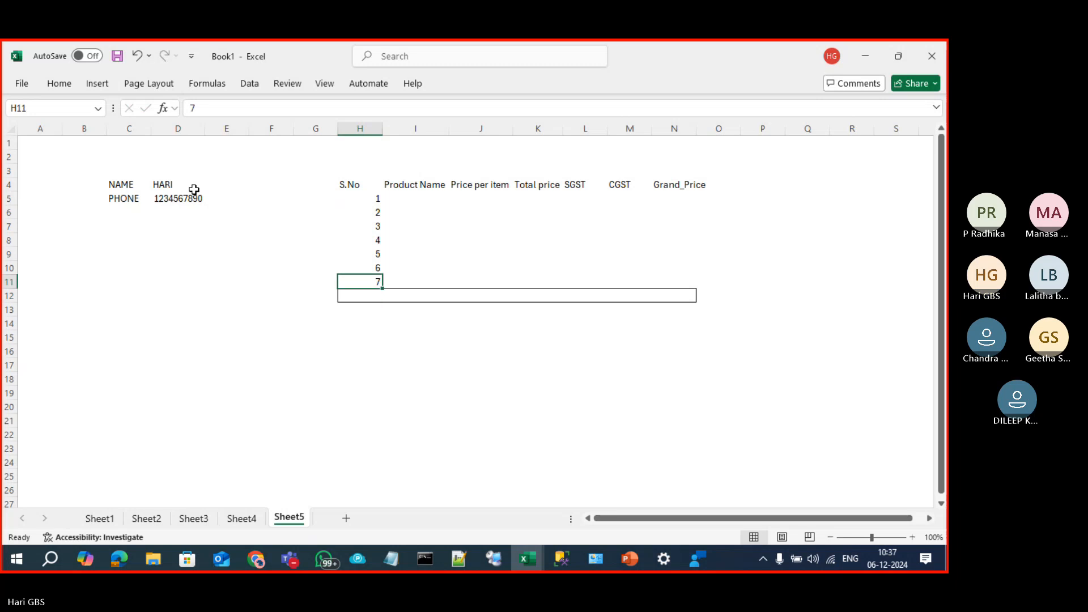
key(Down)
key(Down)
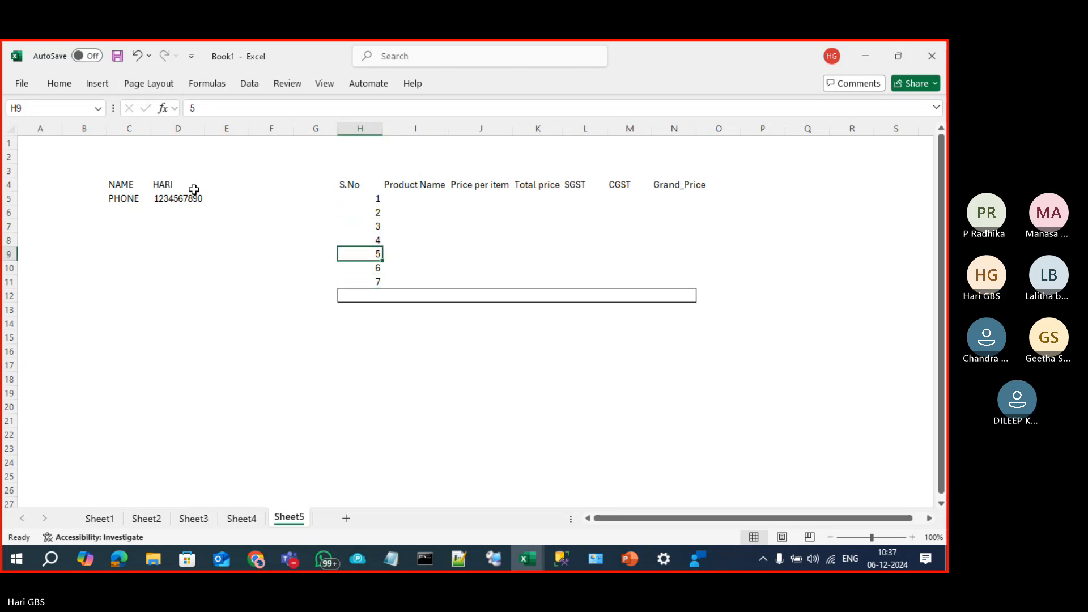
key(Down)
key(Down)
Step: Add products PROD1 priced 1223 and PROD2 priced 2321
key(Right)
key(Up)
key(Up)
key(Up)
key(Up)
key(Up)
key(Up)
key(Up)
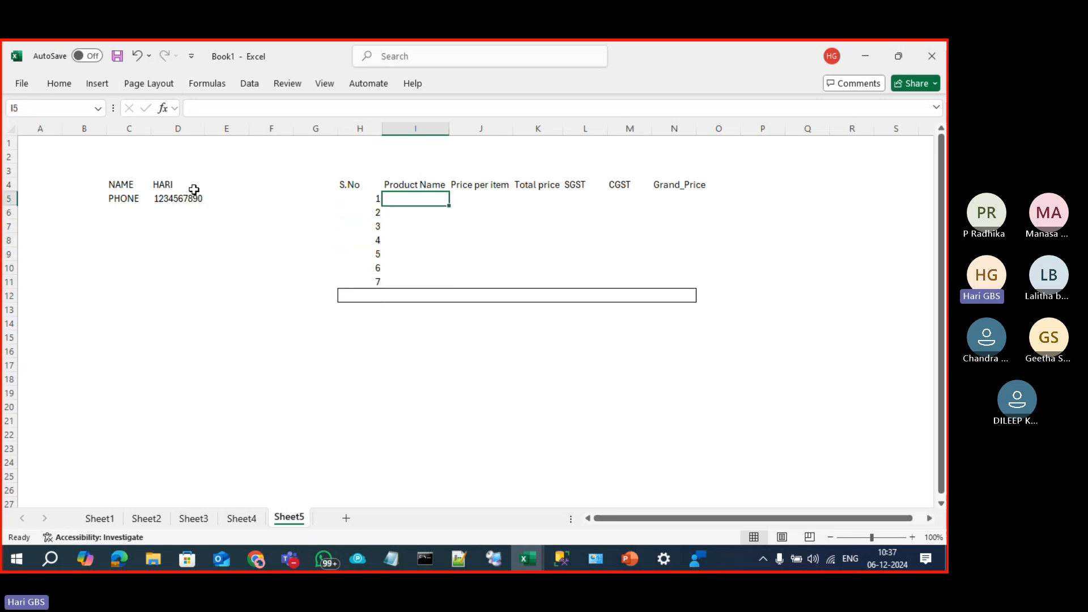
key(Down)
text(PROD1)
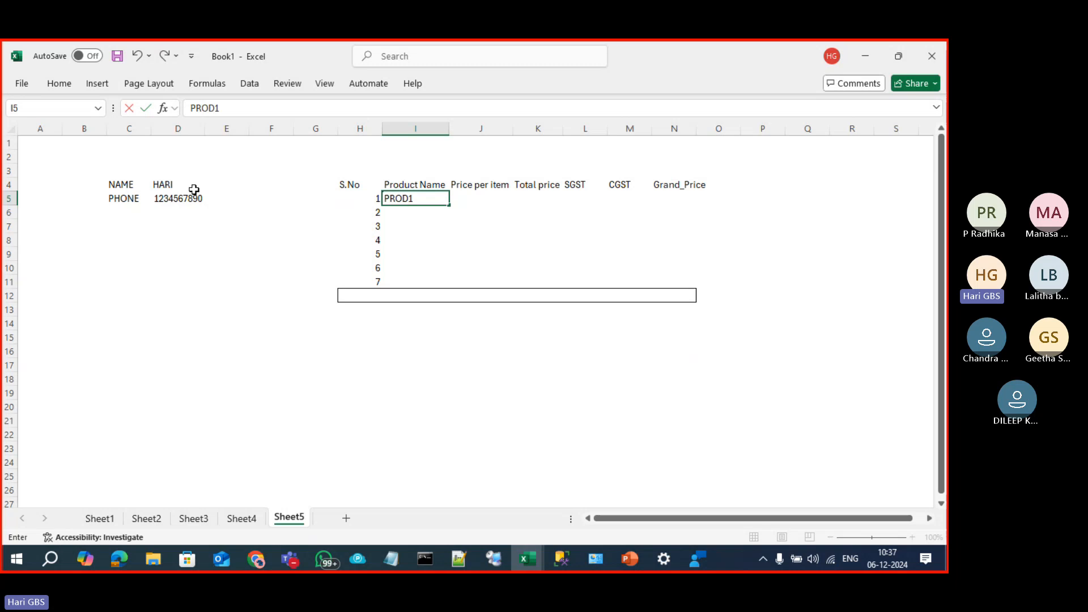
key(Return)
text(PROD2)
key(Tab)
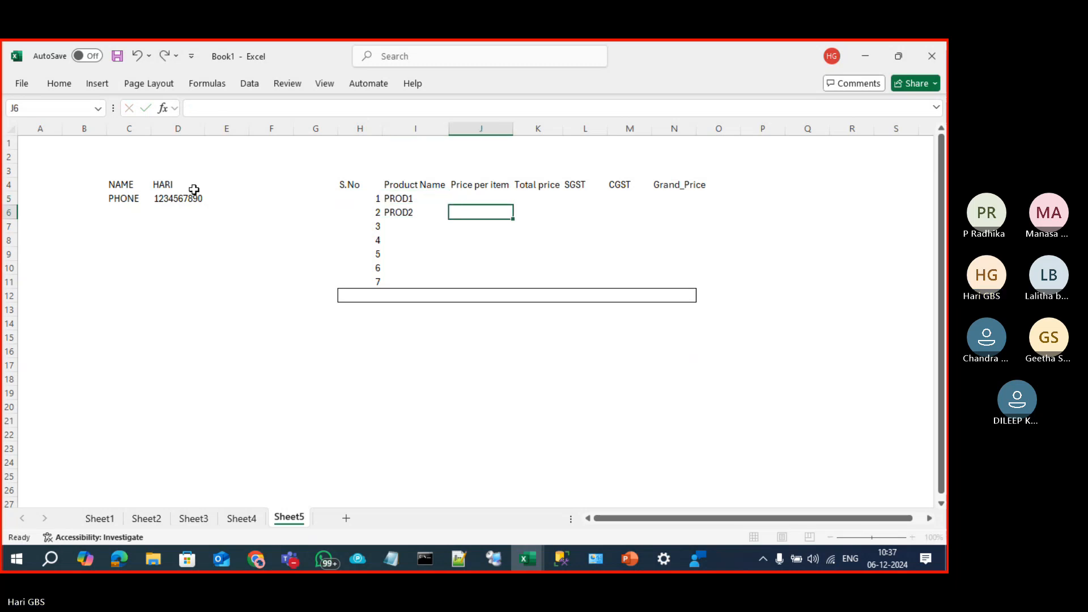
key(Up)
text(1223)
key(Return)
text(2321)
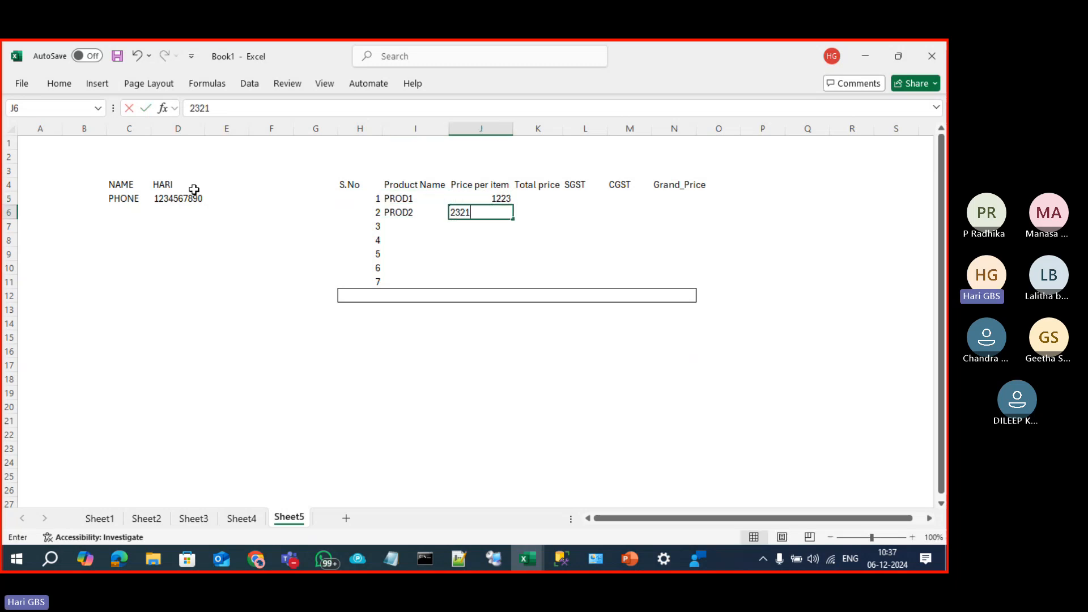
key(Tab)
Step: Select the whole Total price column
key(Up)
key(Up)
key(Down)
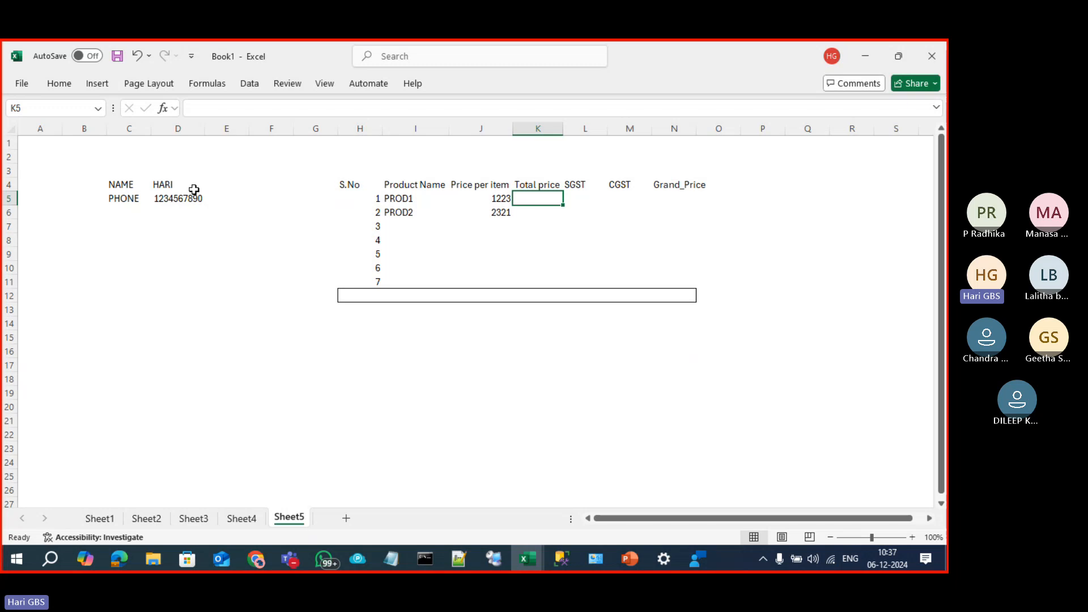
key(Left)
key(Right)
key(ctrl+space)
Step: Insert a No.of.items column before Total price with quantities 2 and 1
key(ctrl+plus)
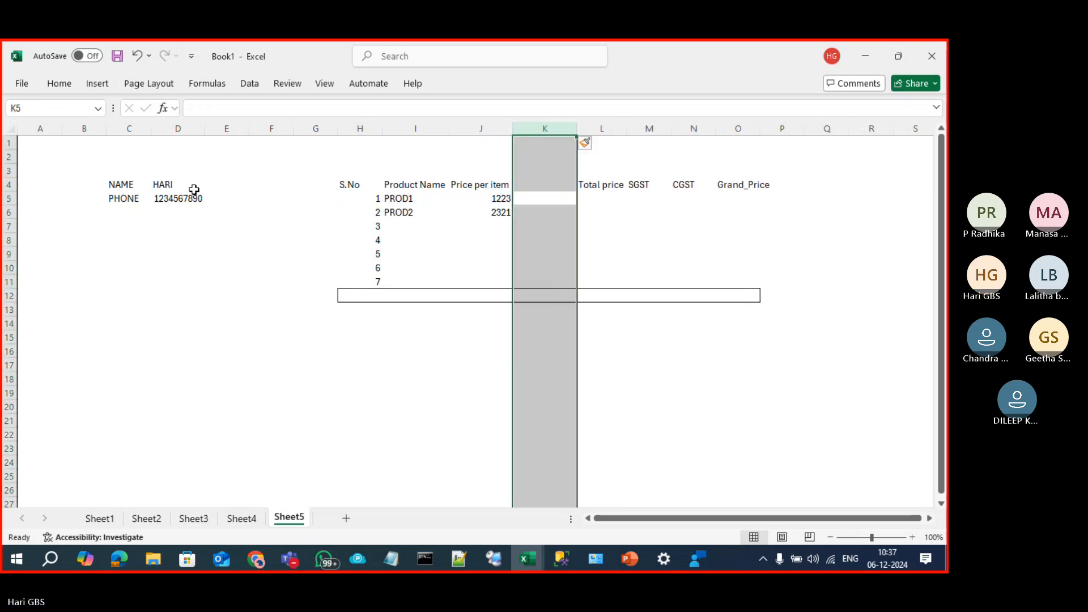
key(Up)
text(n)
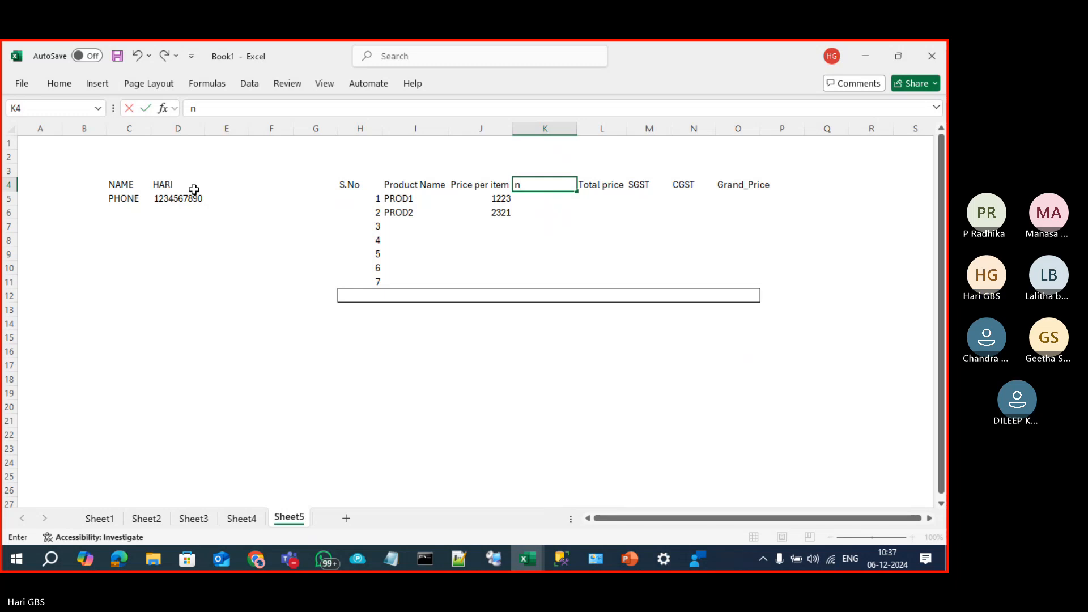
text(o.of.items)
key(Return)
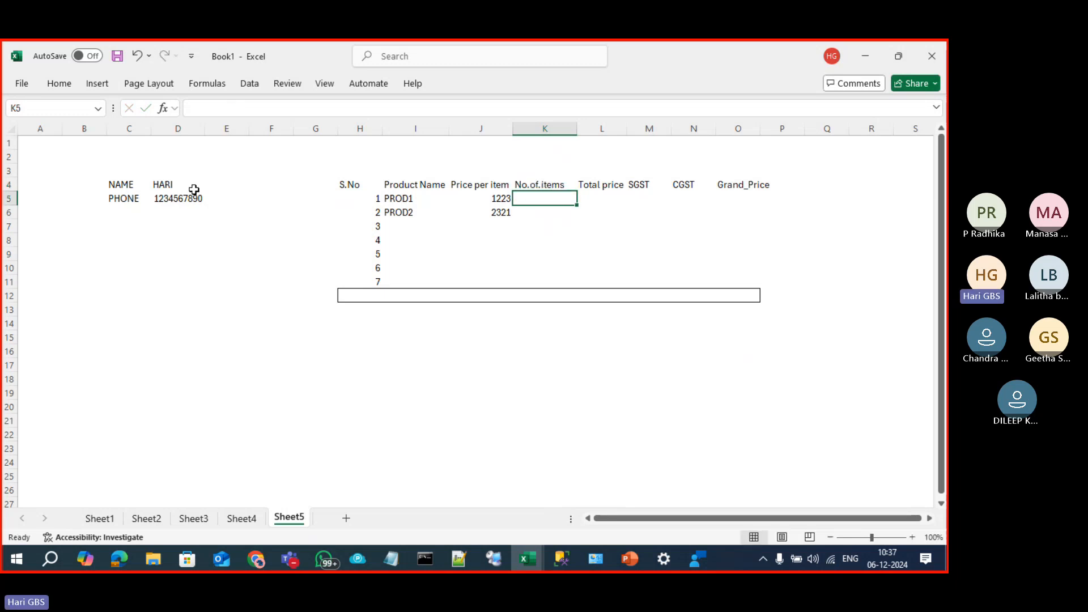
text(2)
key(Return)
text(1)
key(Tab)
Step: Calculate Total price as price times quantity for both products
key(Up)
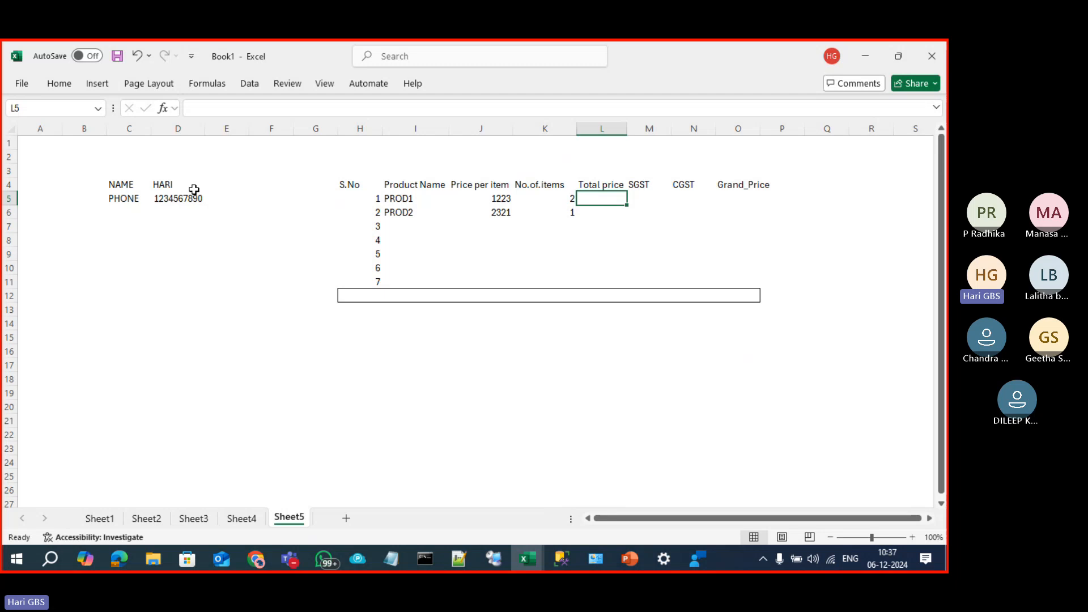
text(=)
key(Left)
key(Left)
text(*)
key(Left)
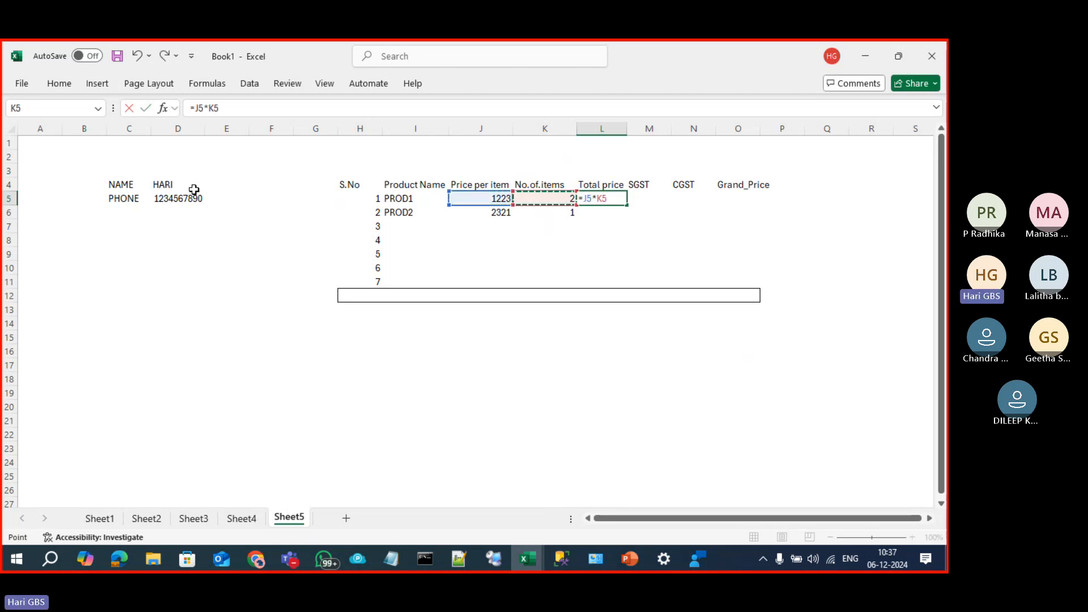
key(Return)
key(ctrl+d)
key(Up)
Step: Set PROD1's SGST to =L5*2.5%
key(Right)
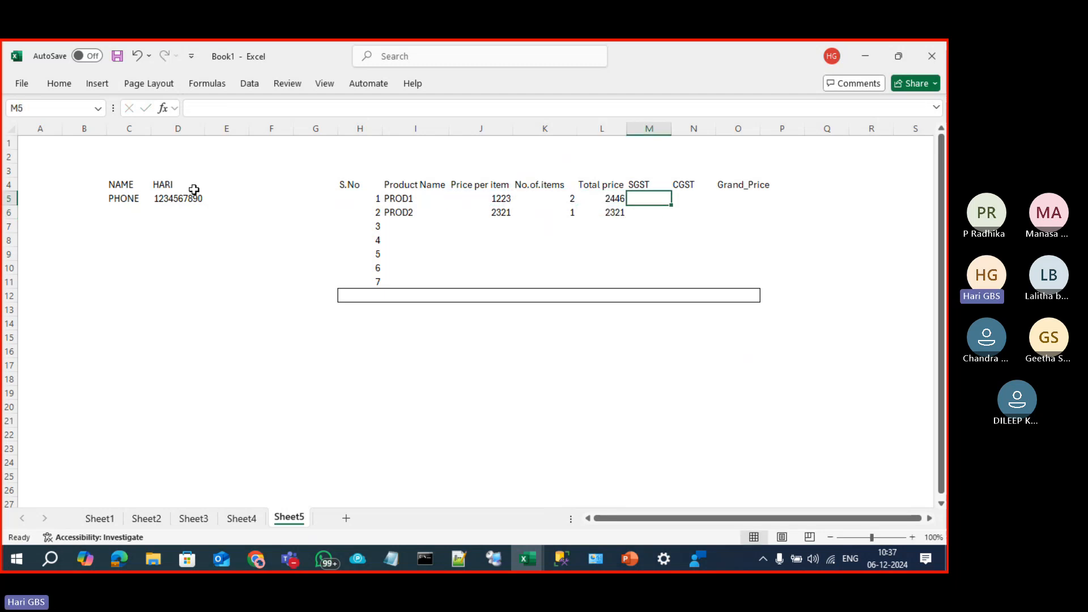
text(=)
key(Left)
text(*0)
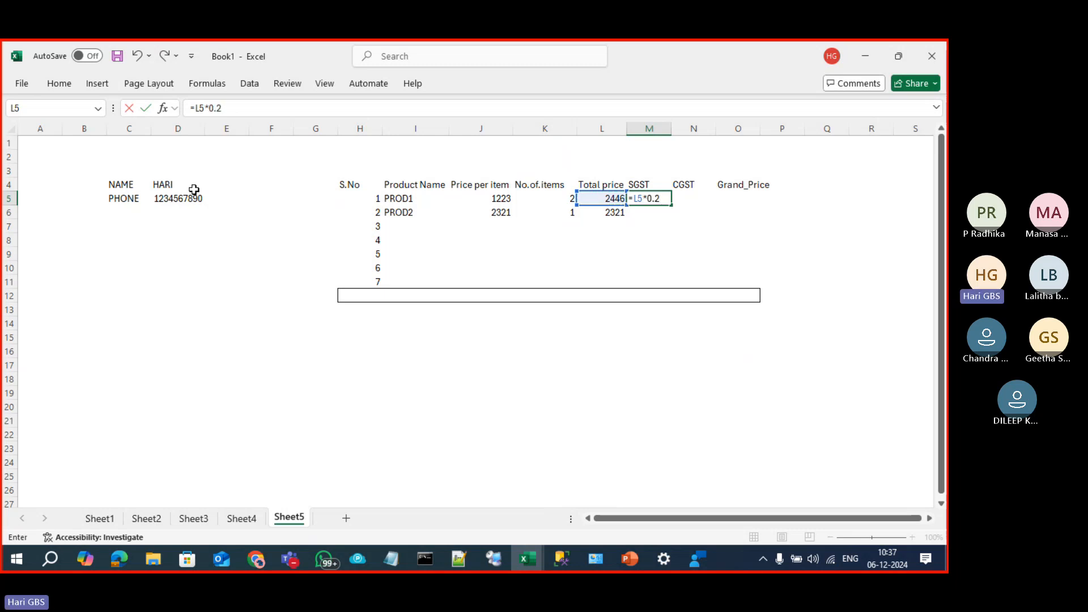
key(BackSpace)
text(2.)
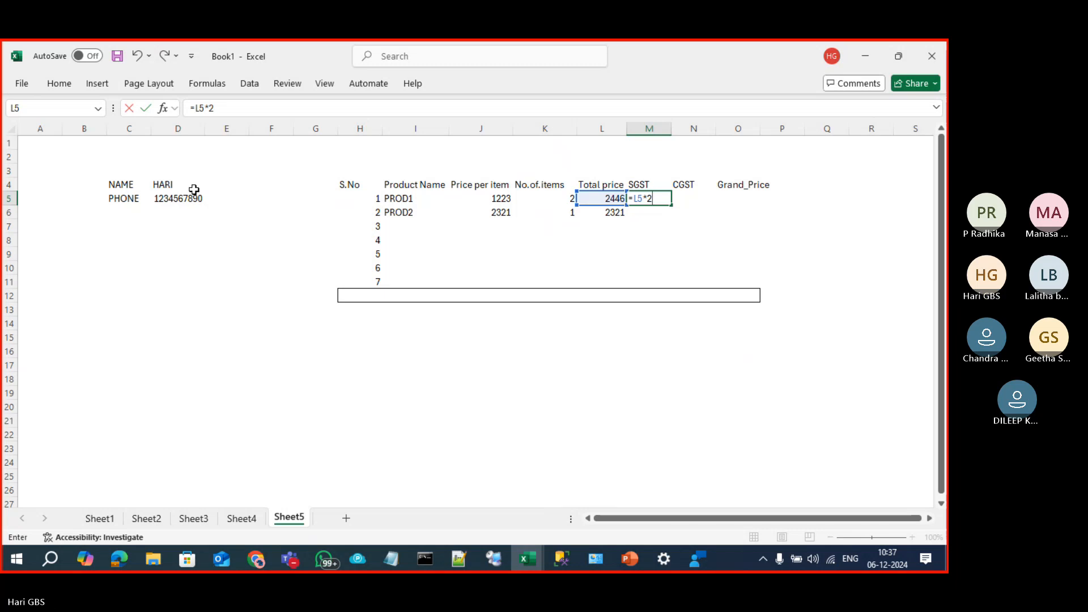
text(5%)
key(Return)
Step: Set PROD1's CGST to 2.5% of Total price, =L5*2.5%
key(Up)
key(Right)
key(ctrl+r)
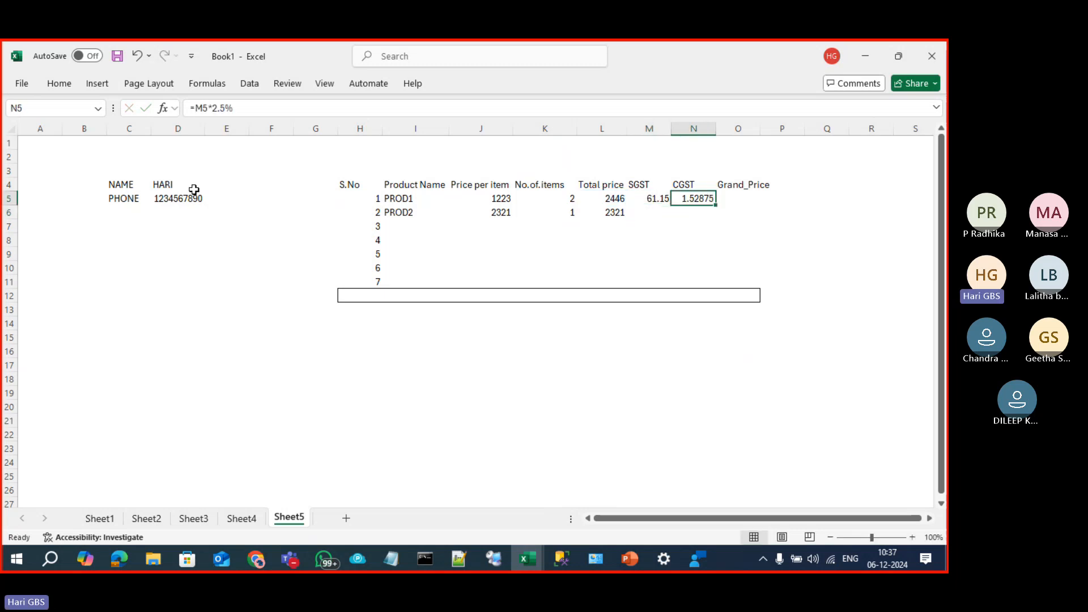
key(F2)
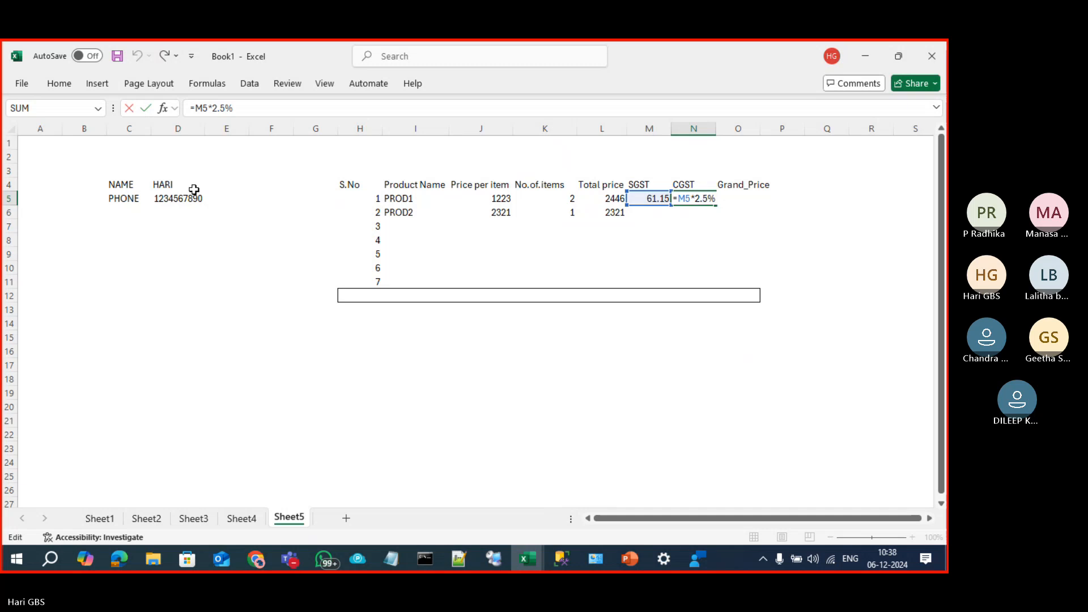
key(BackSpace)
text(L)
key(Return)
text(\)
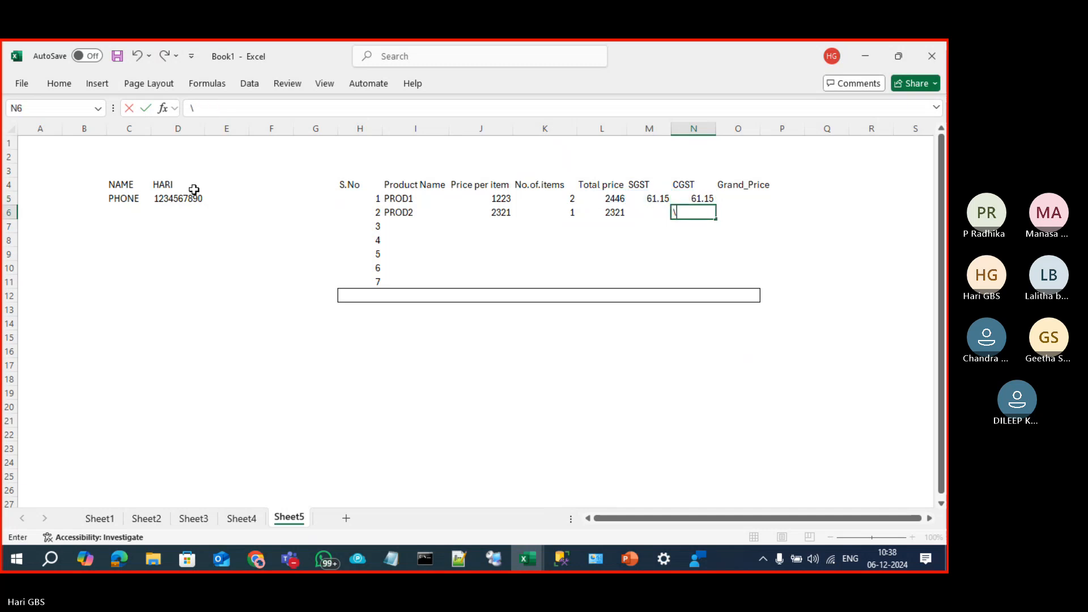
key(Escape)
Step: Copy the SGST and CGST formulas down to the PROD2 row
key(Up)
key(Left)
key(shift+Right)
key(ctrl+c)
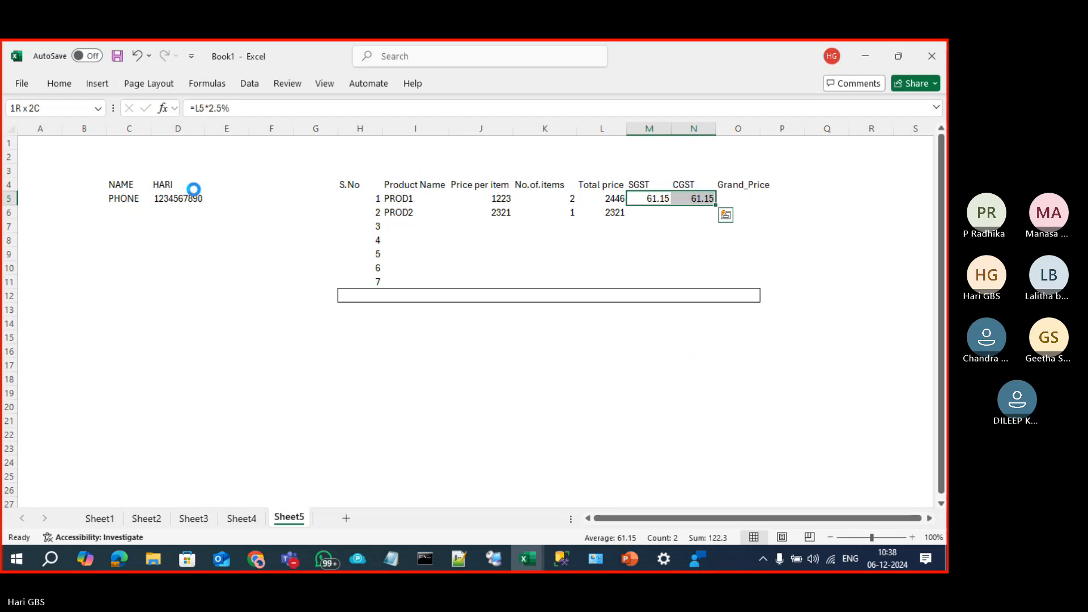
key(Down)
key(Return)
Step: Compute Grand_Price as =L5+M5+N5 and fill it down to PROD2
key(Right)
key(Up)
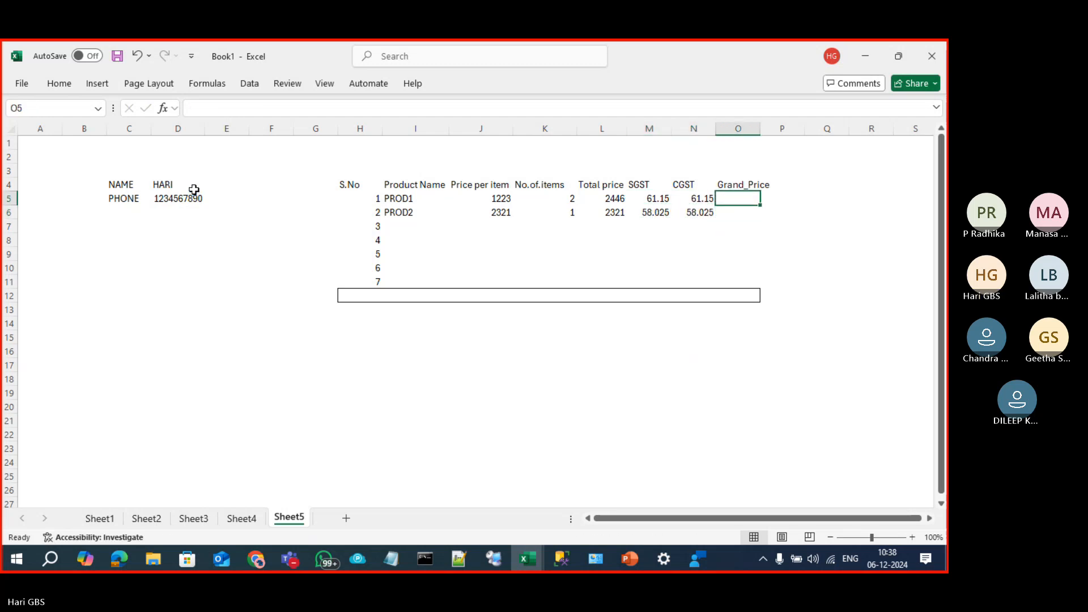
text(=)
key(Left)
key(Left)
key(Left)
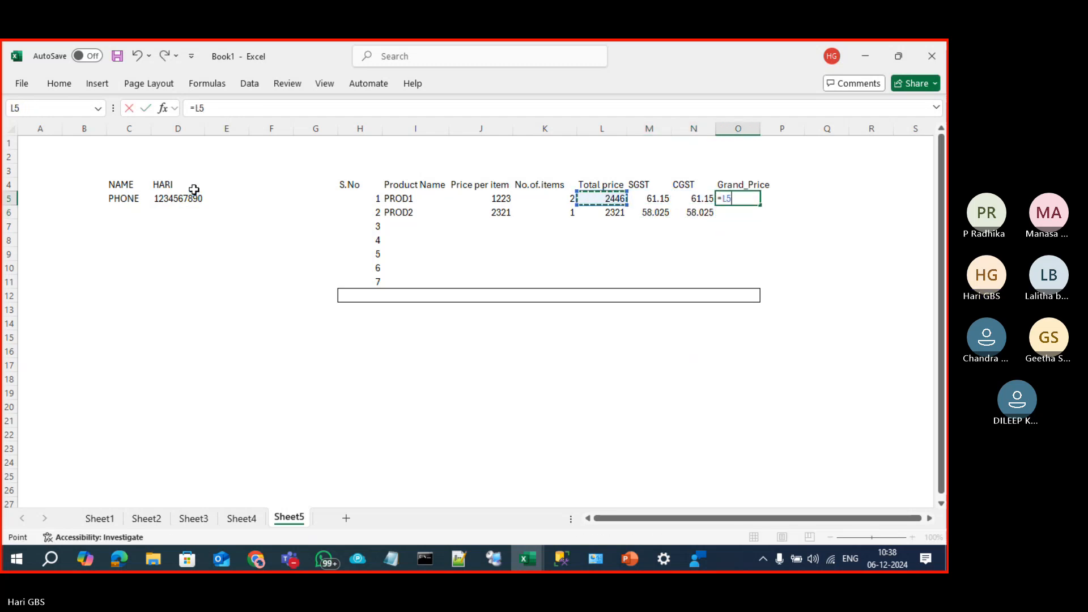
text(+)
key(Left)
key(Left)
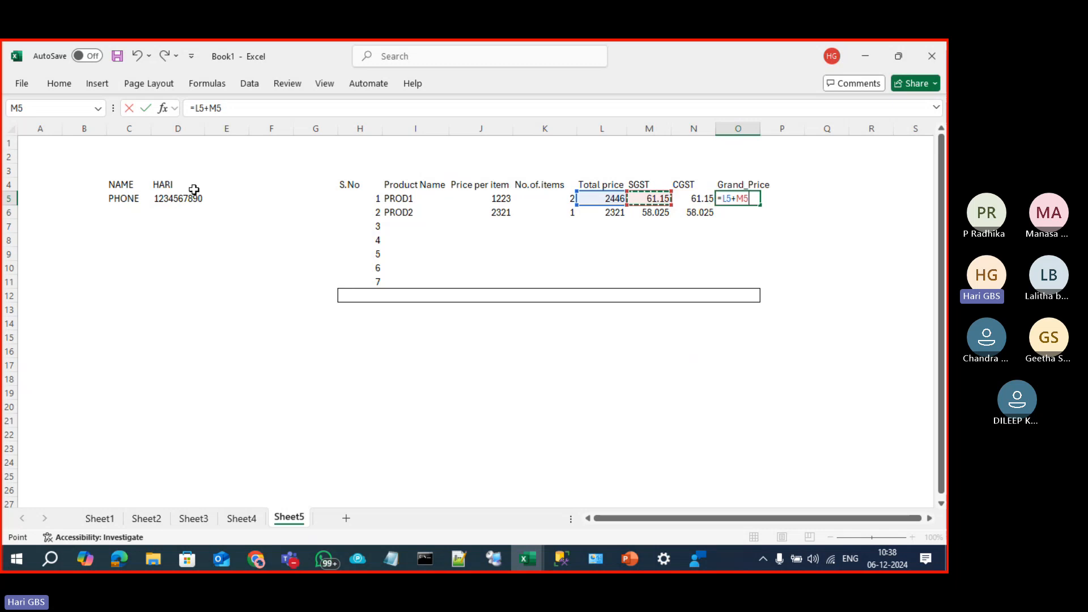
text(+)
key(Left)
key(Return)
key(ctrl+d)
key(Down)
key(Down)
key(Down)
key(Down)
key(Down)
key(Down)
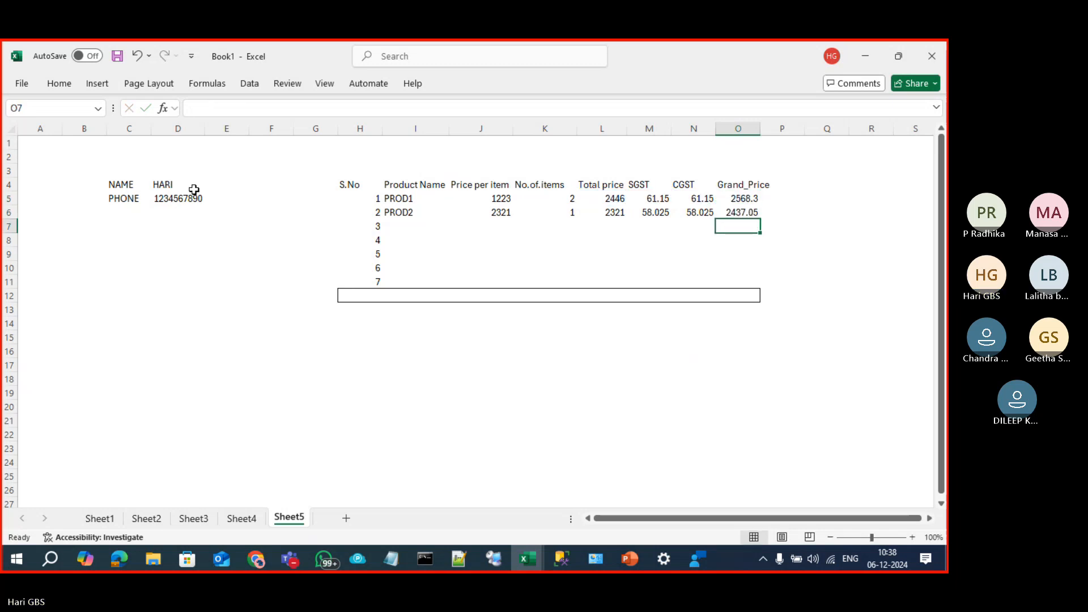
key(Left)
key(Left)
key(Left)
key(Left)
key(Left)
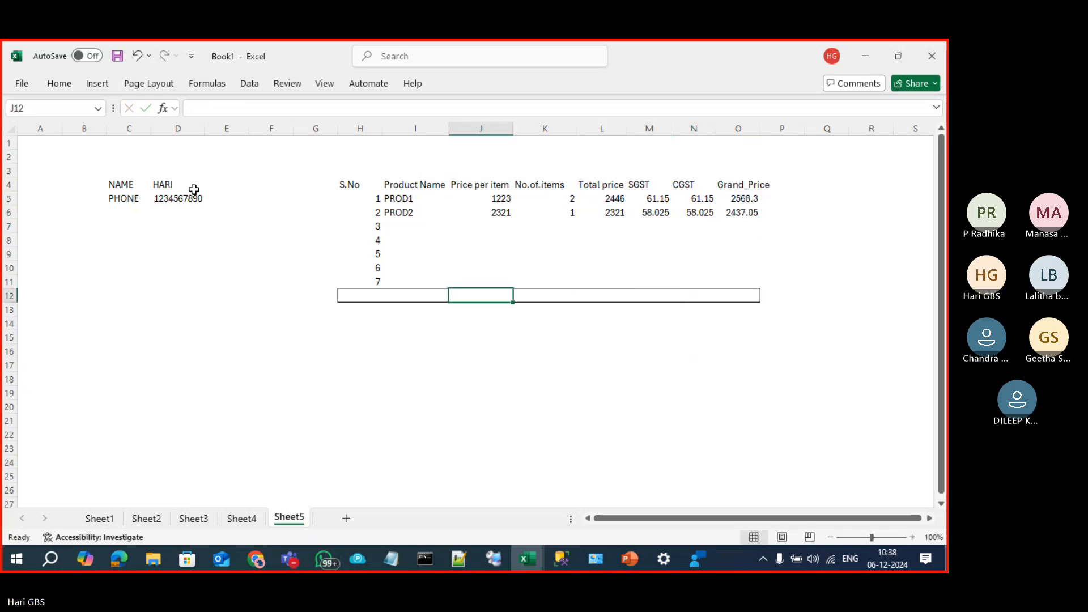
Step: AutoSum the Price per item, No.of.items and Total price columns in row 12
key(Right)
key(Left)
key(Right)
key(Left)
key(alt+equal)
key(ctrl+Return)
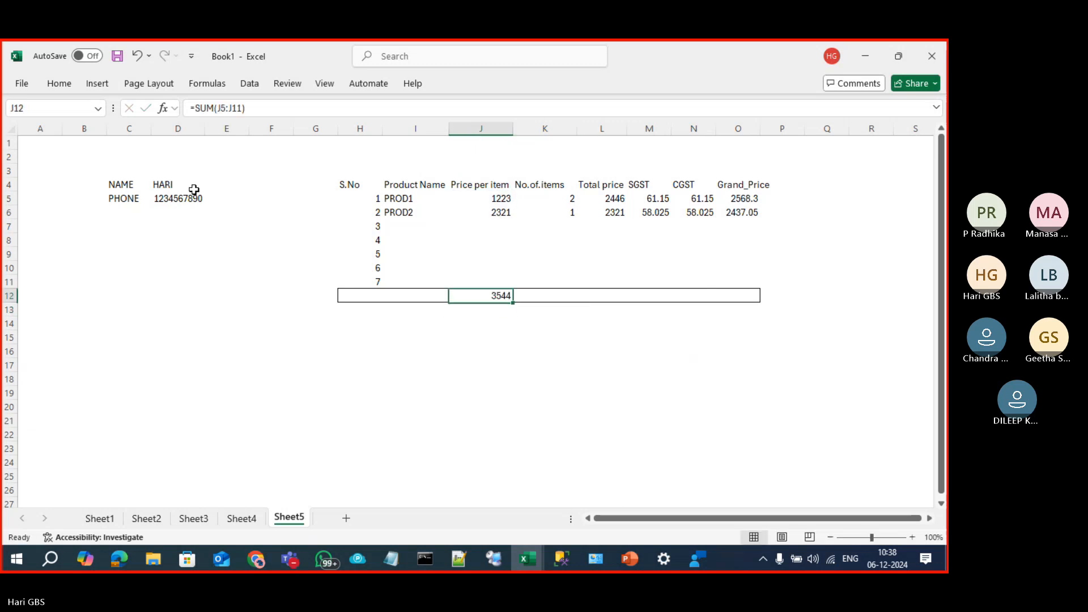
key(Right)
key(Right)
key(Left)
key(alt+equal)
key(ctrl+Return)
key(Right)
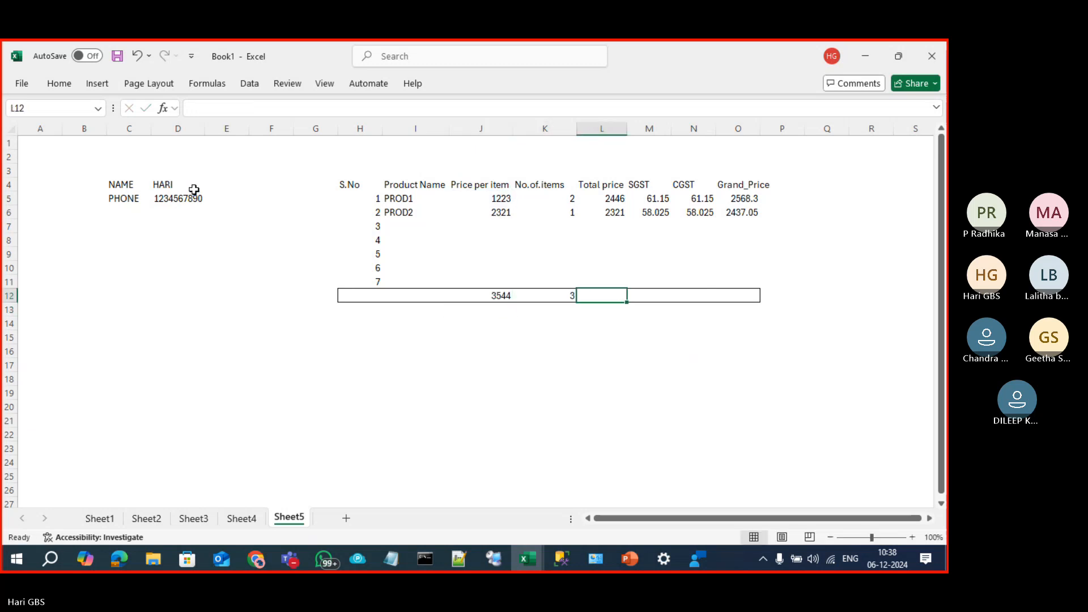
key(alt+equal)
key(ctrl+Return)
Step: AutoSum the SGST, CGST and Grand_Price columns, giving a 5005.35 grand total
key(Right)
key(alt+equal)
key(ctrl+Return)
key(Right)
key(alt+equal)
key(ctrl+Return)
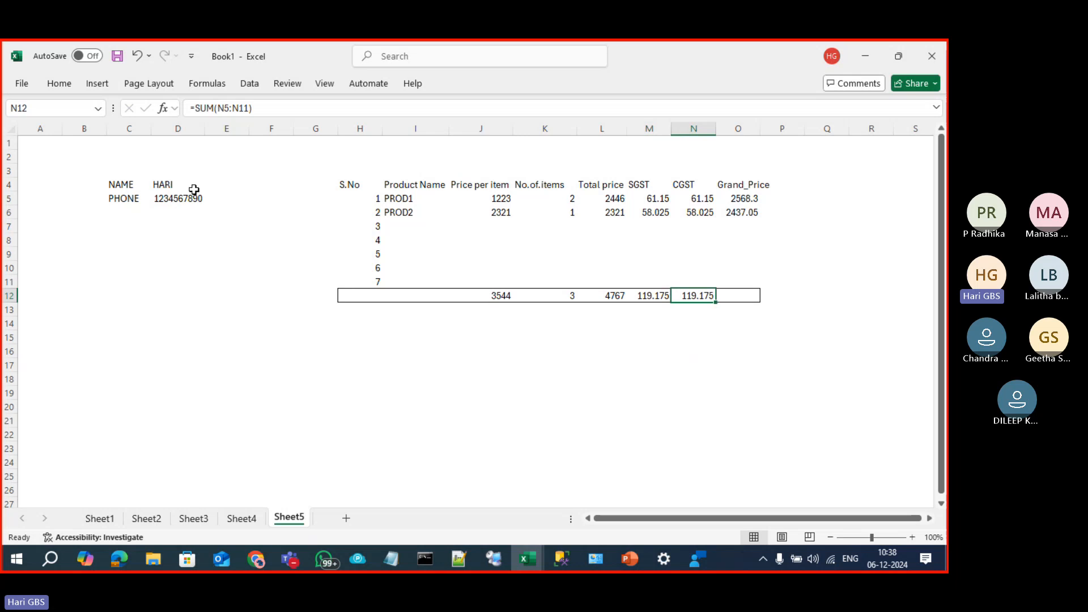
key(Right)
key(alt+equal)
key(ctrl+Return)
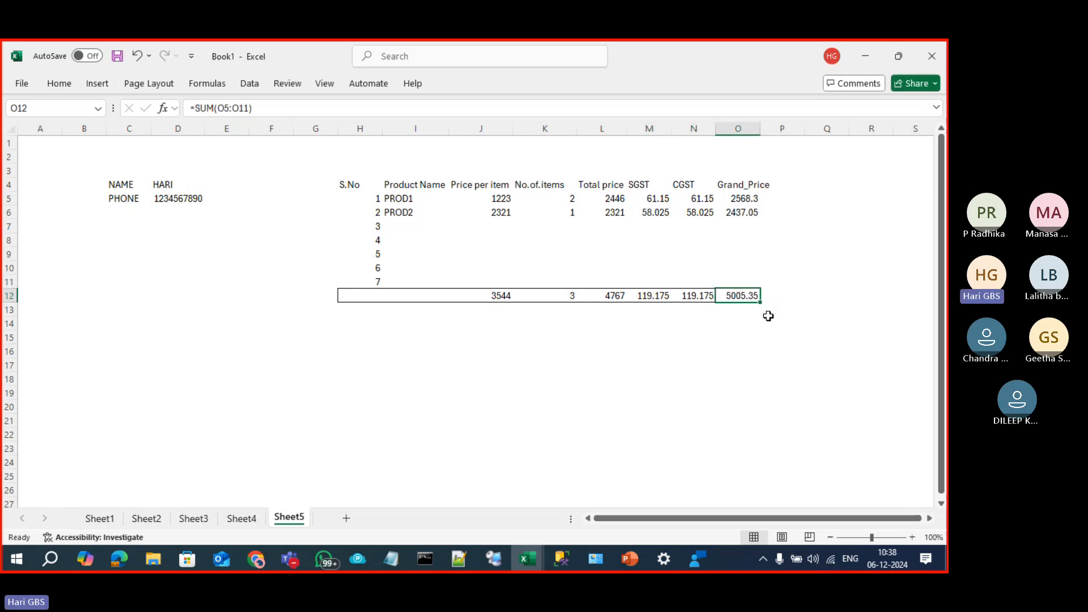
Step: Fill the 5005.35 grand total cell O12 yellow
click(59, 83)
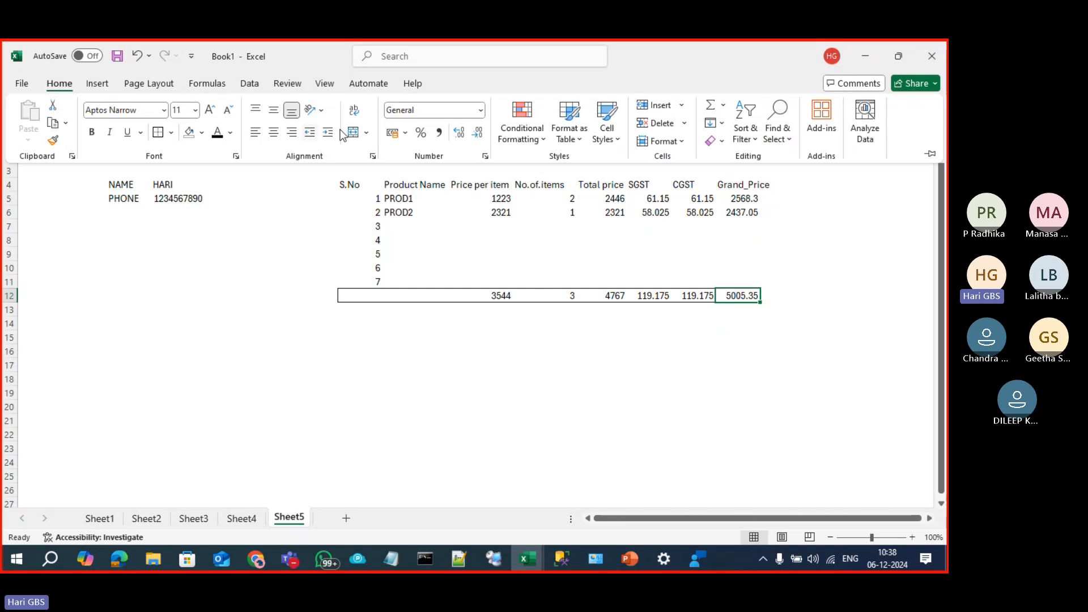
click(202, 133)
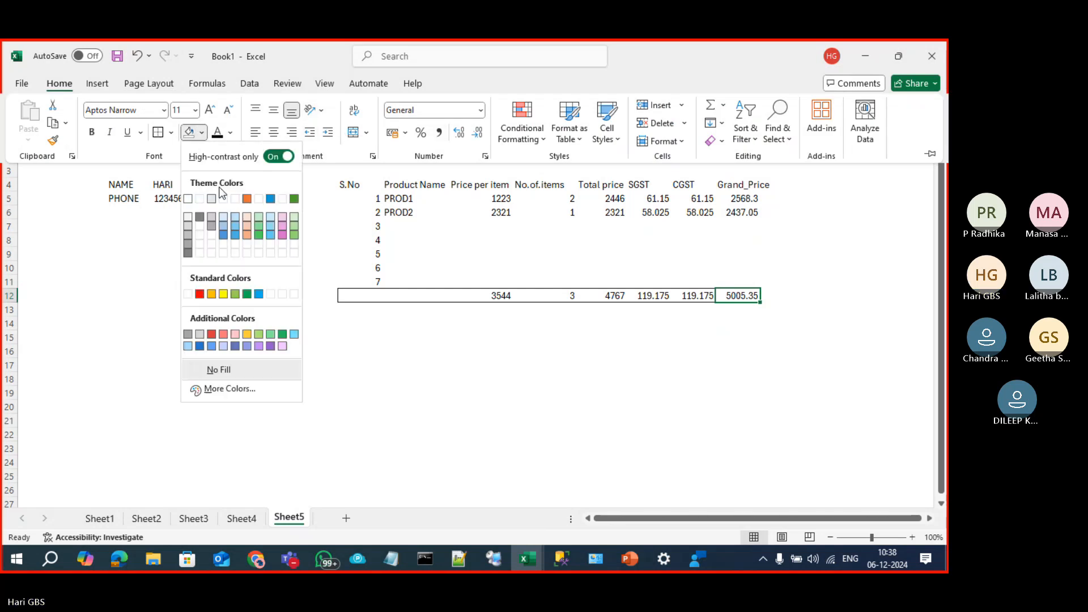
click(223, 293)
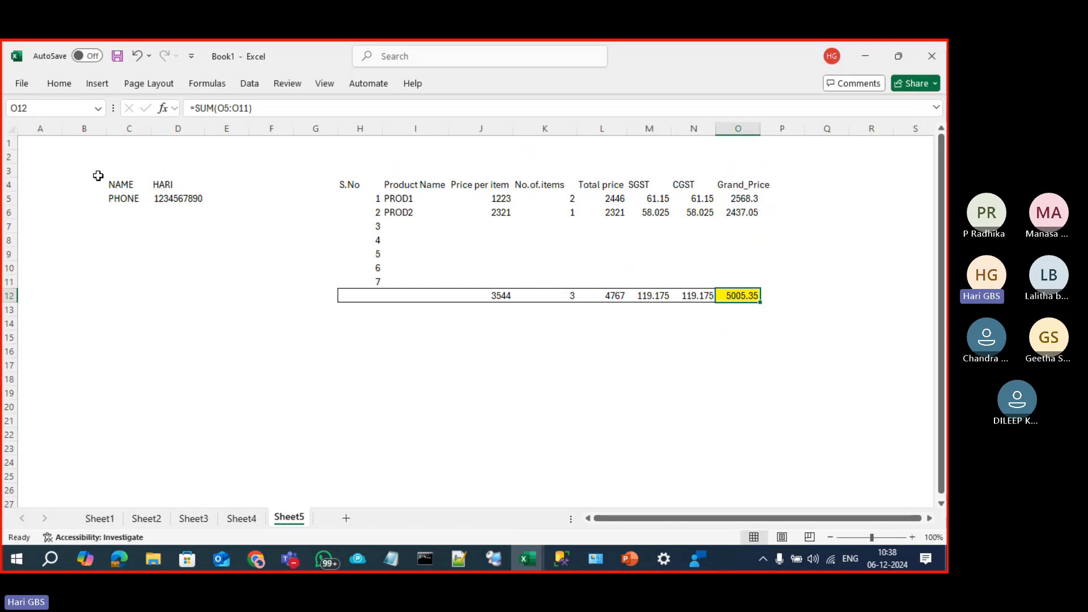
key(ctrl+p)
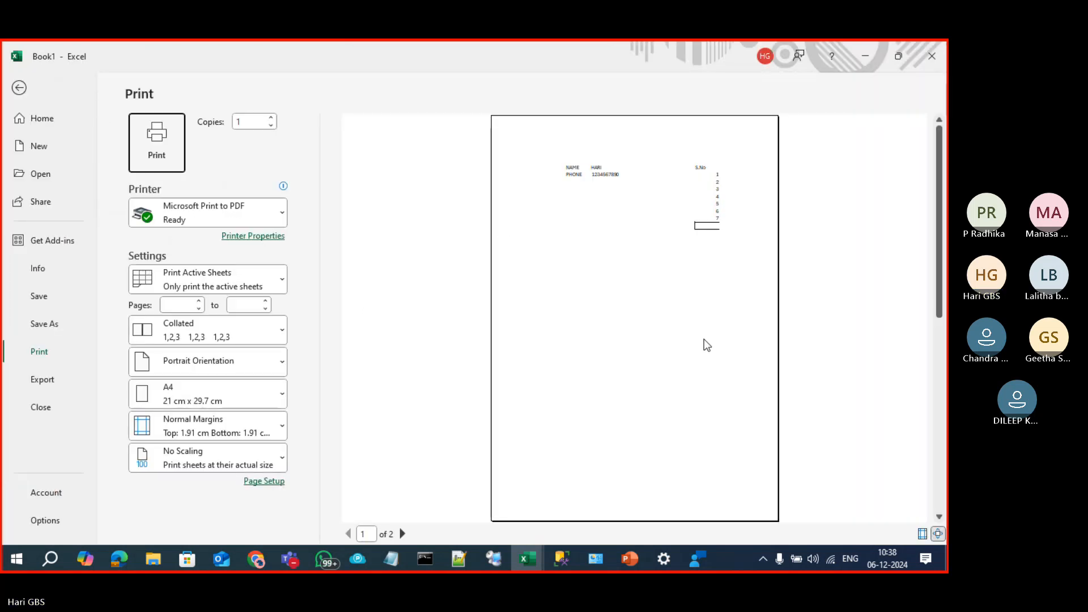
key(Escape)
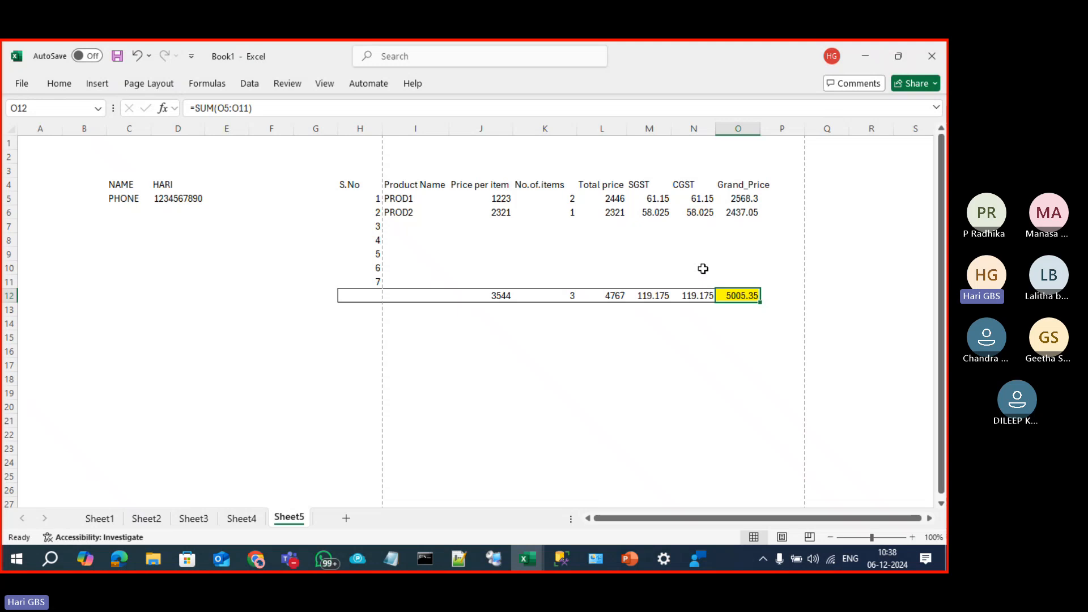
click(598, 337)
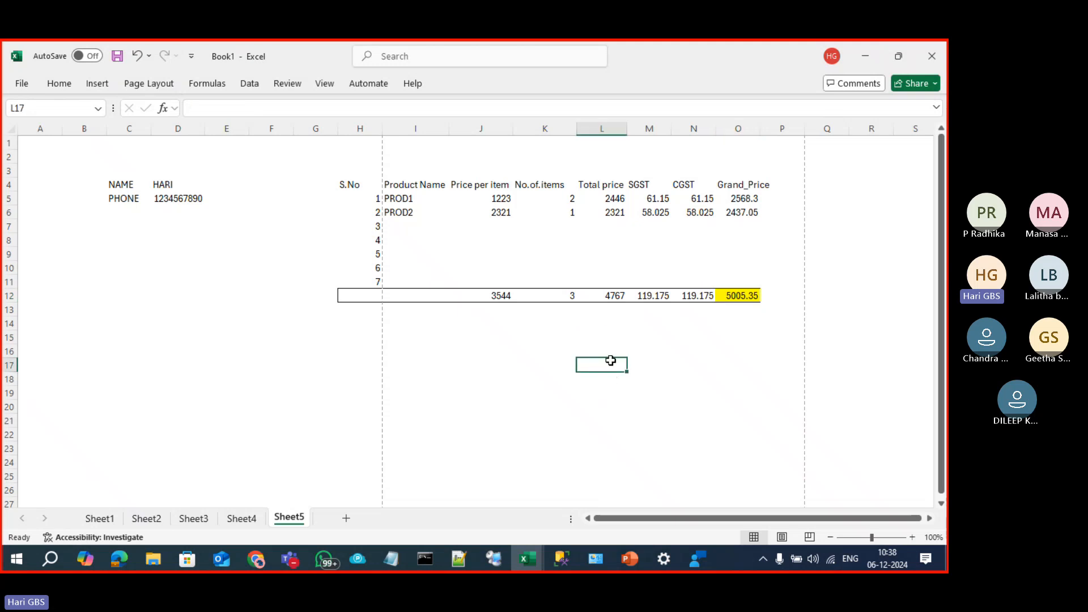
click(120, 182)
mouse_move(120, 182)
mouse_down()
mouse_move(274, 240)
mouse_move(440, 250)
mouse_move(758, 236)
mouse_move(771, 294)
mouse_up()
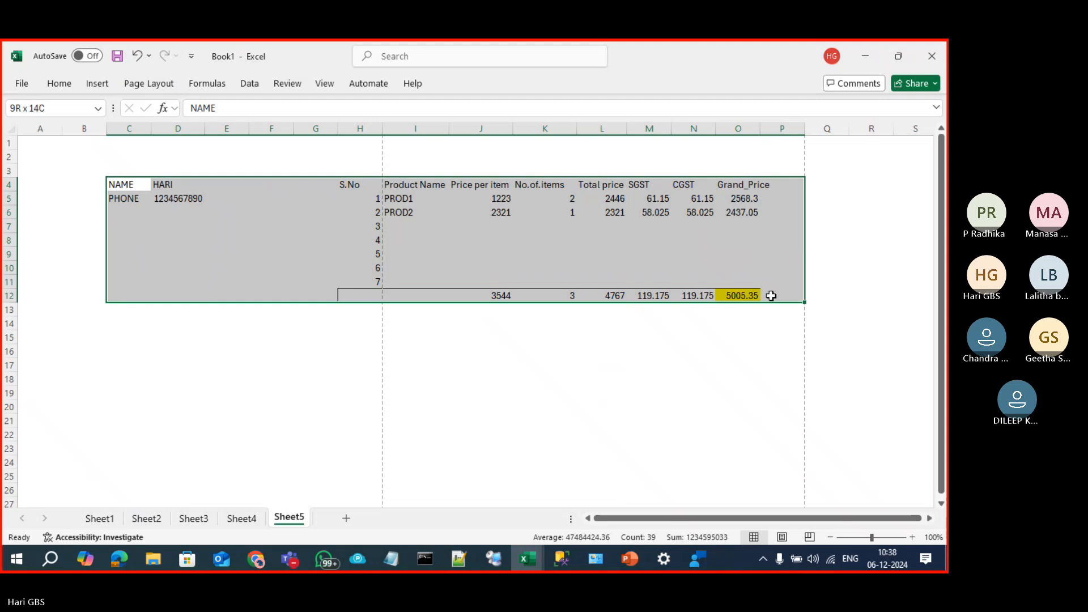
click(481, 470)
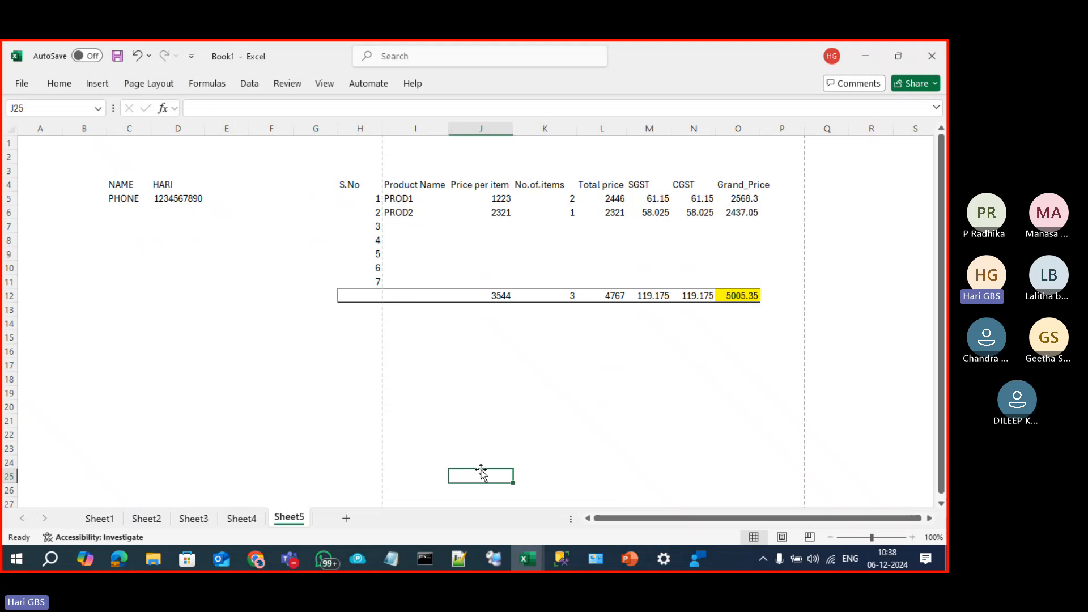
click(785, 538)
click(753, 538)
click(676, 432)
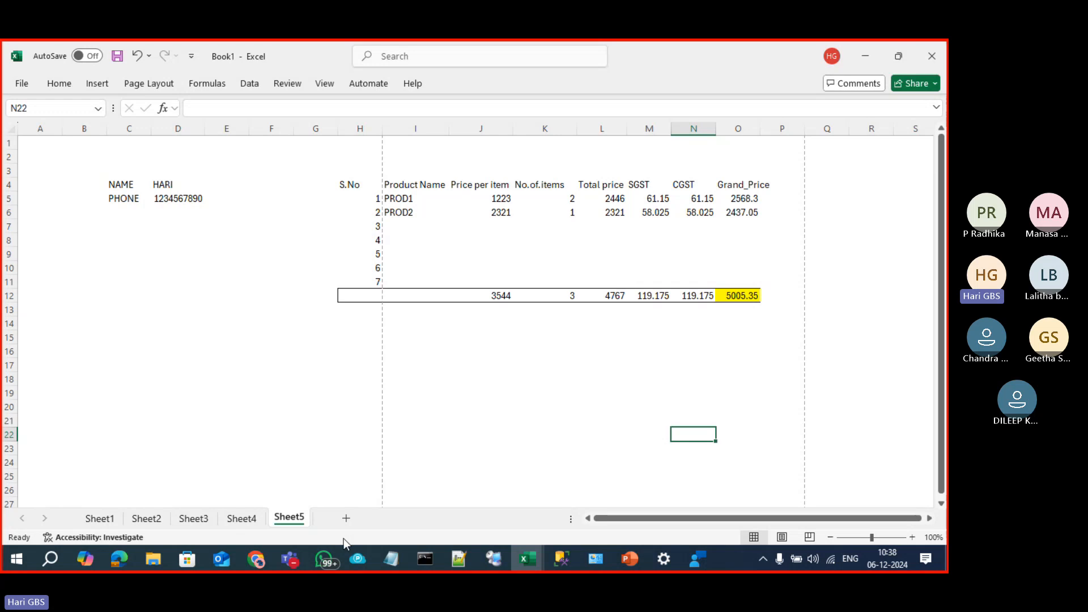
click(140, 391)
Step: Add 'customer name' and 'phone' labels in row 18 and a 'sales_table' title in B21
click(67, 383)
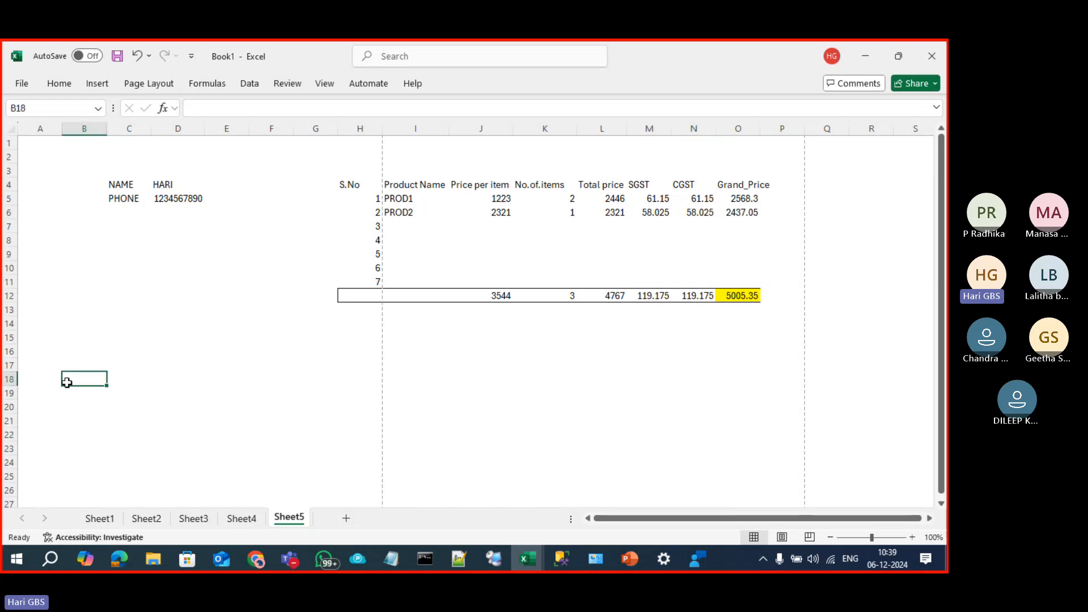
text(custo)
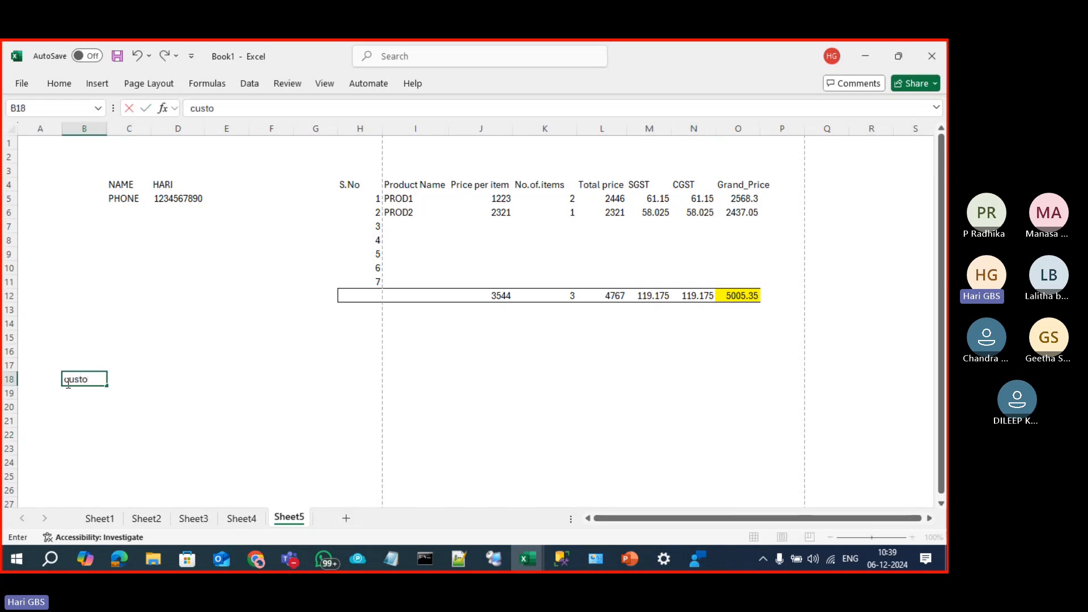
text(mer name)
key(Tab)
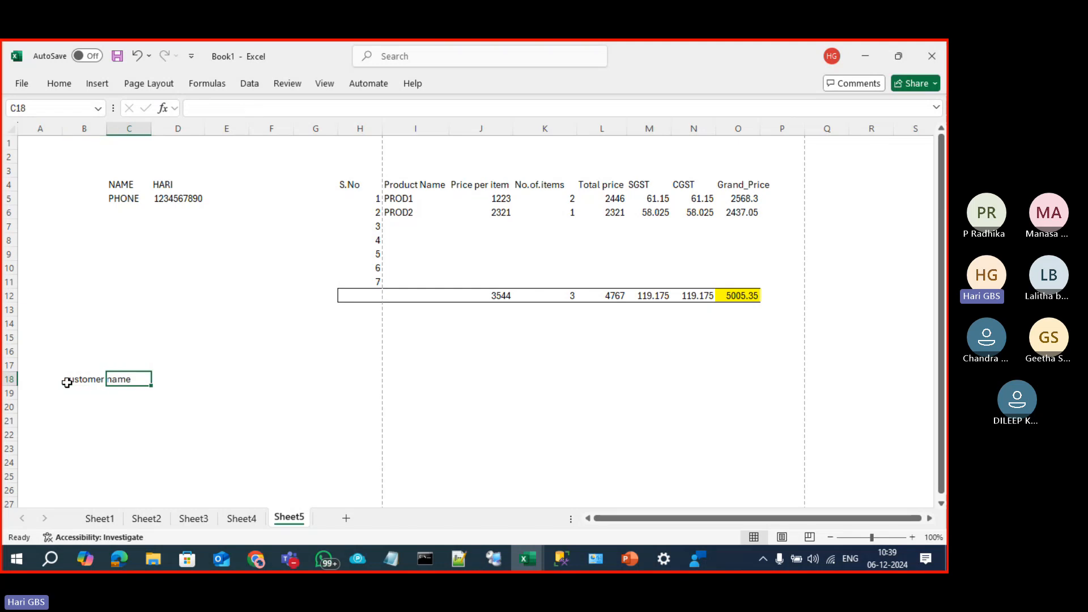
text(phone)
key(Tab)
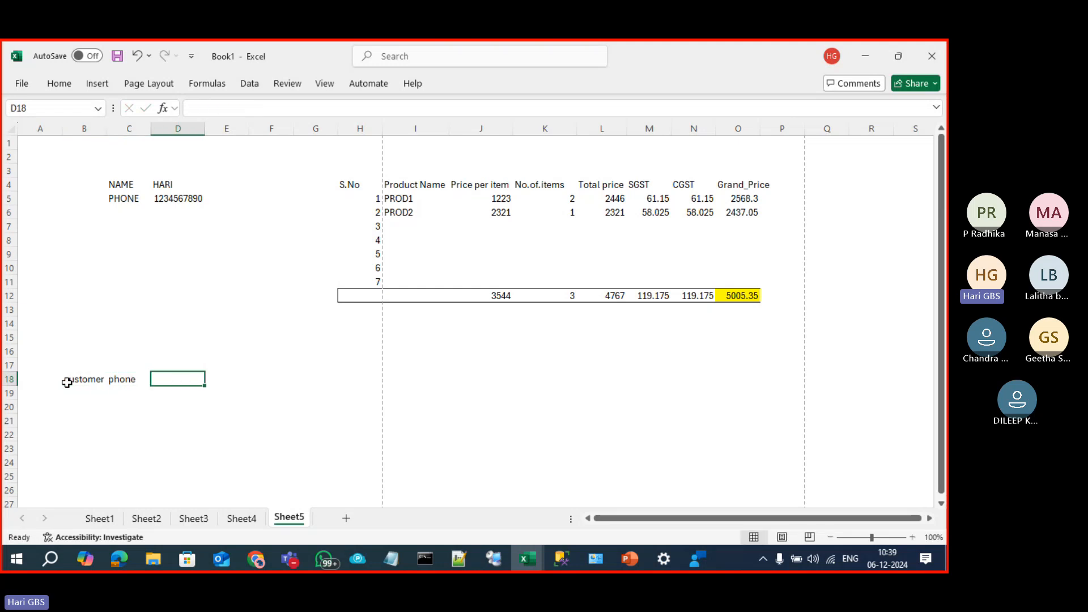
key(Return)
key(Return)
key(Return)
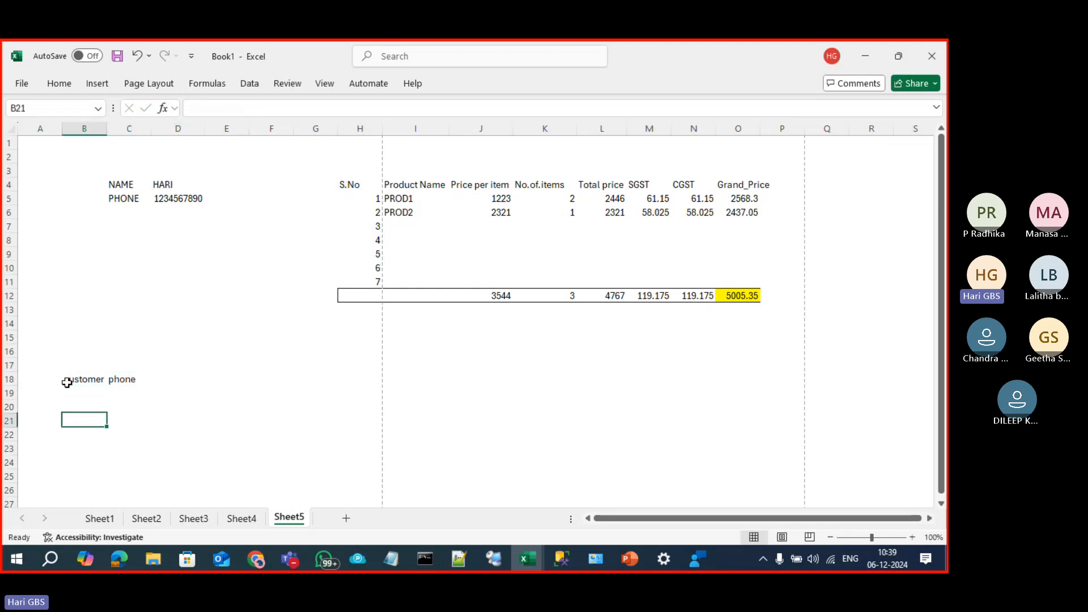
text(sal)
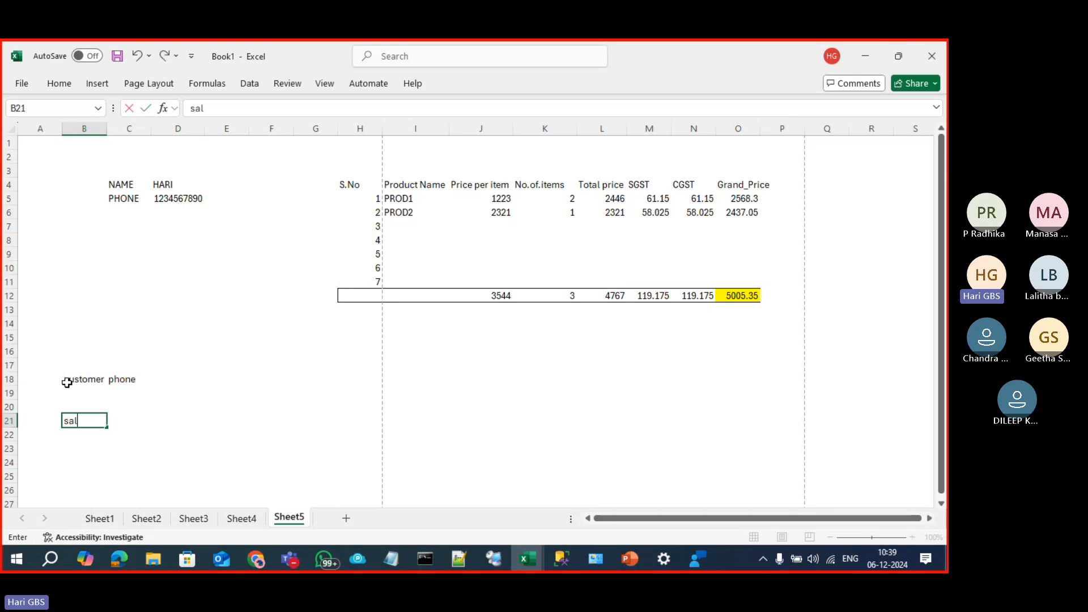
text(es_table)
key(Return)
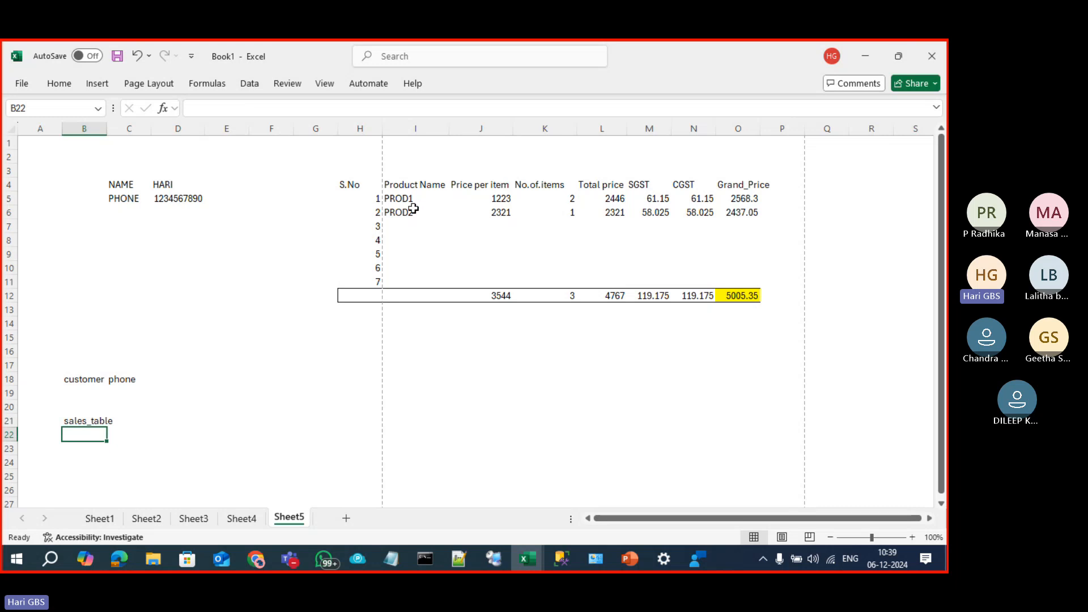
Step: Enter 1005 in cell B22 and check the grand price SUM formula in O12
drag(413, 201, 413, 212)
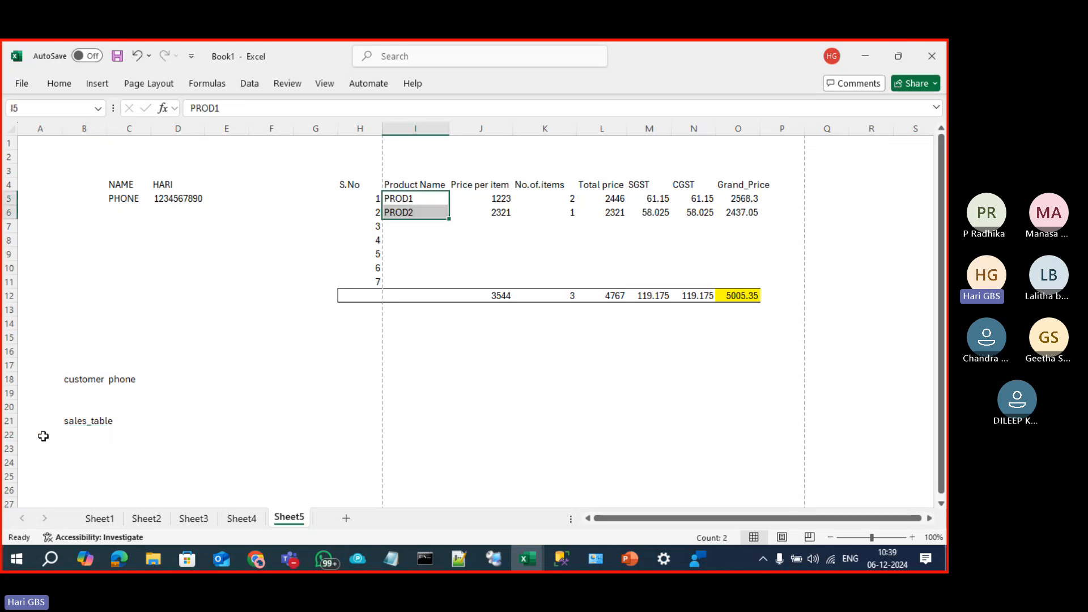
click(89, 439)
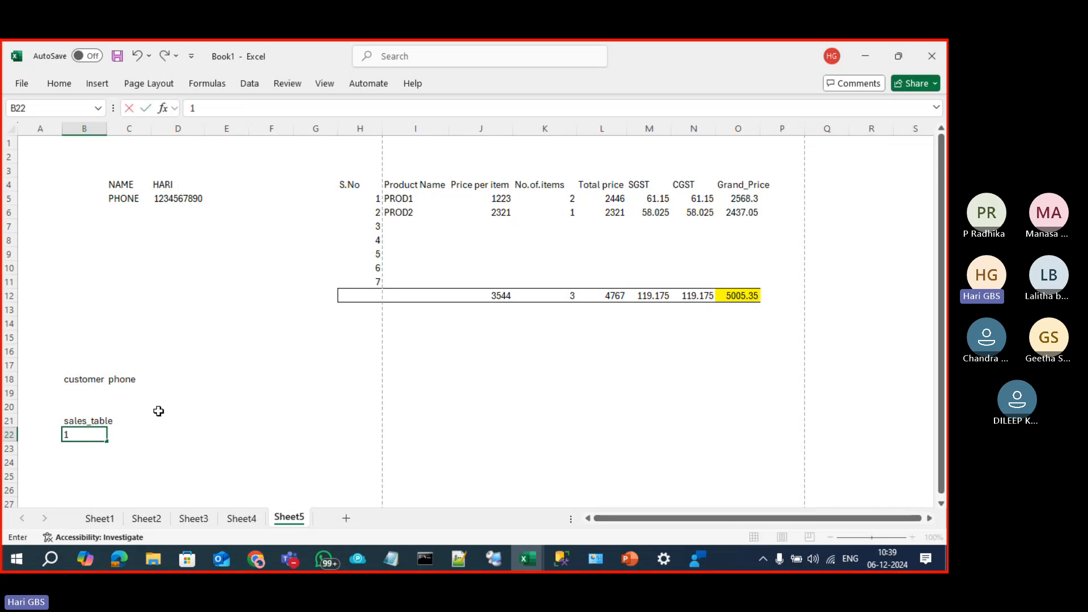
text(1005)
key(Tab)
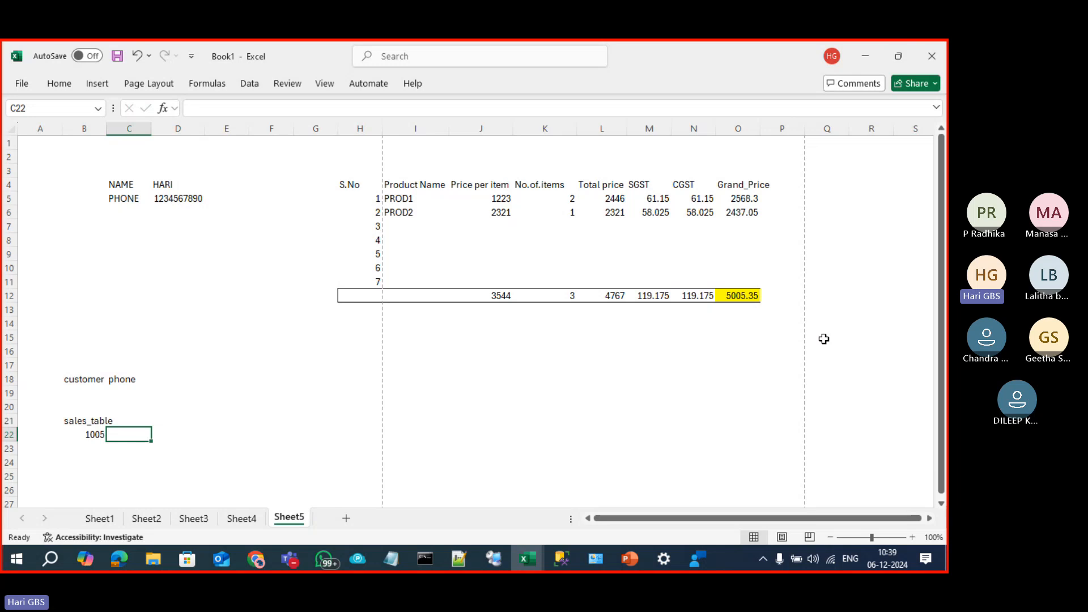
click(750, 300)
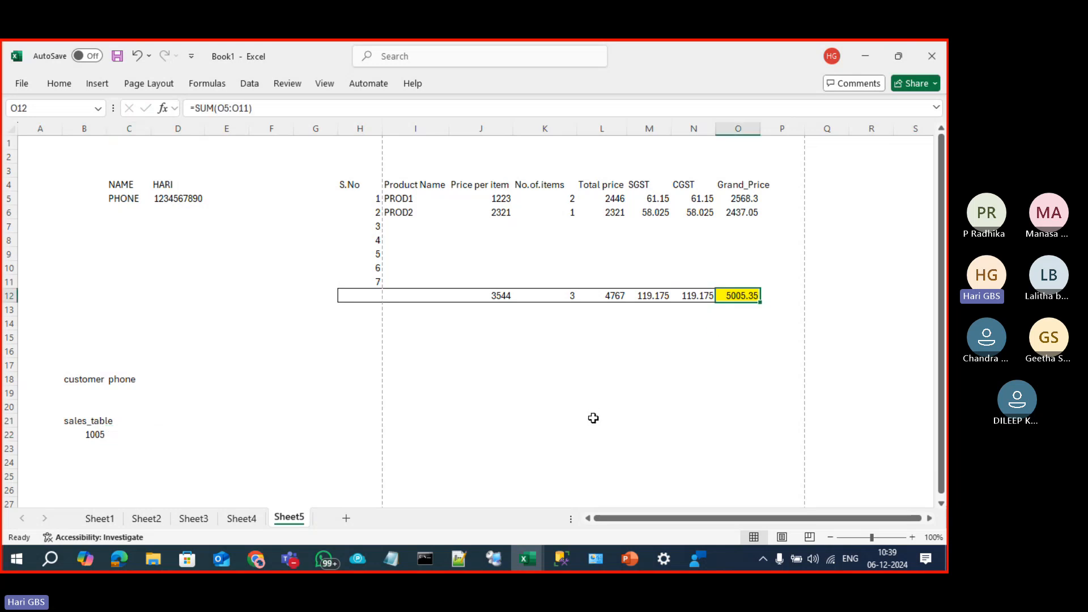
Step: Enter 5005 in cell C22
click(129, 438)
text(5)
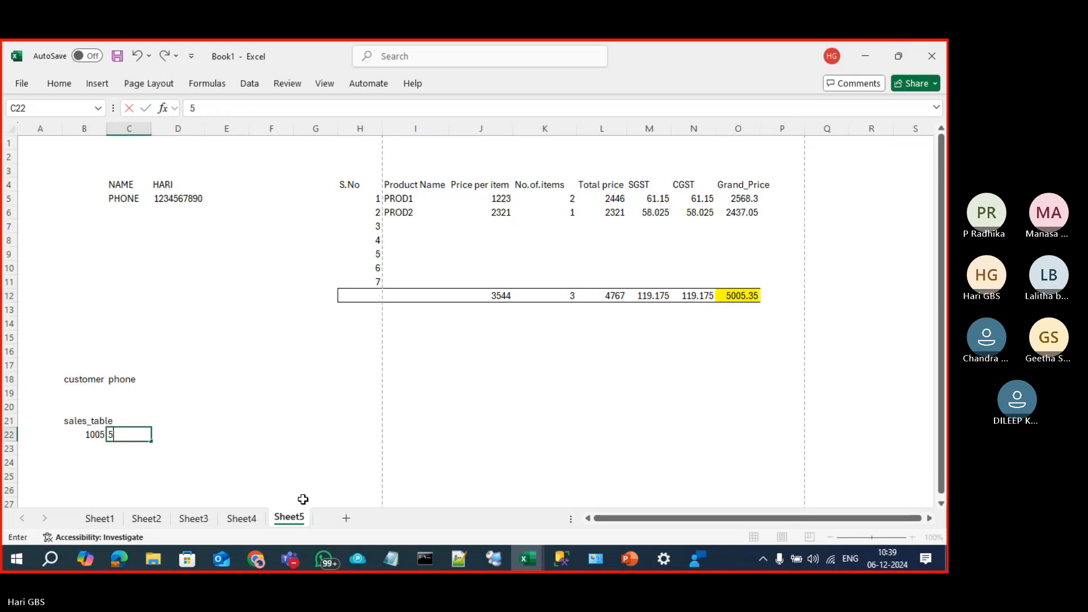
text(00)
key(Tab)
Step: Add headers CUST_ID, TOTAL_SALE and DATE in B21 through D21
key(Left)
key(Left)
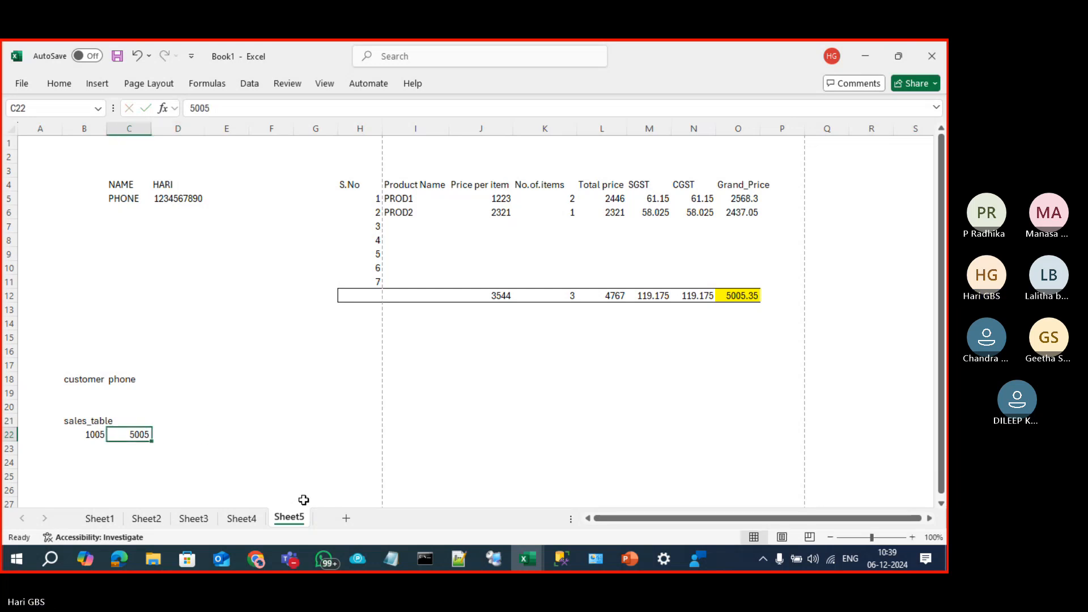
key(Up)
text(CU)
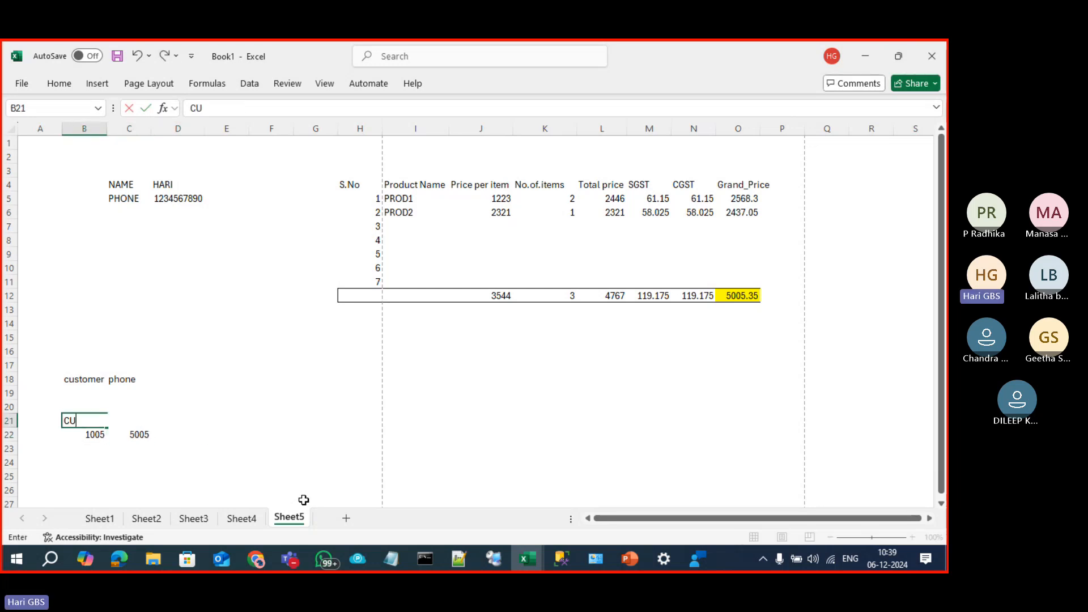
text(ST_ID)
key(Tab)
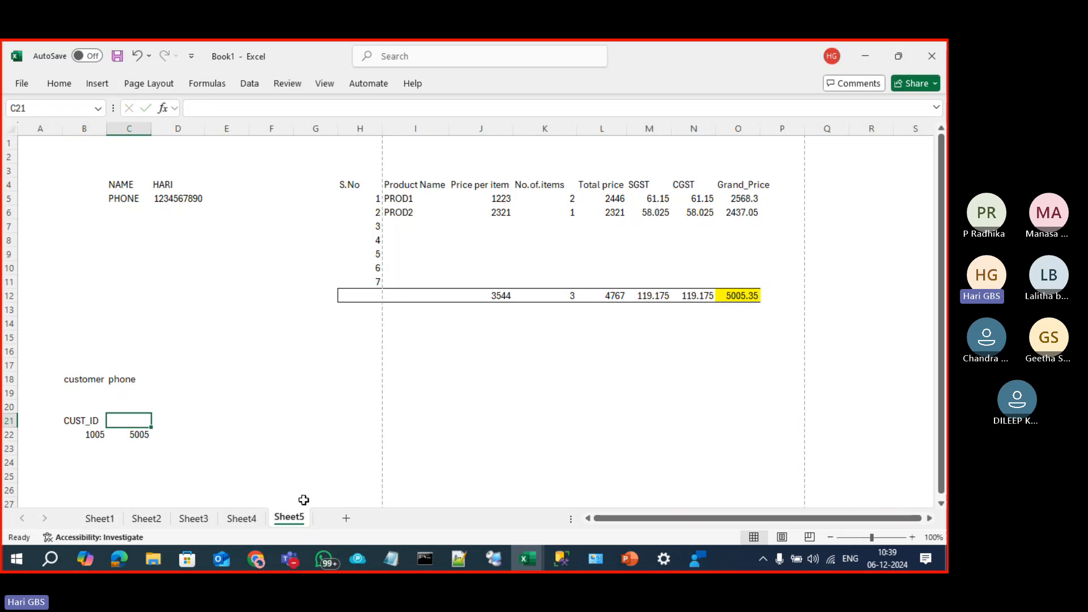
text(TOTAL)
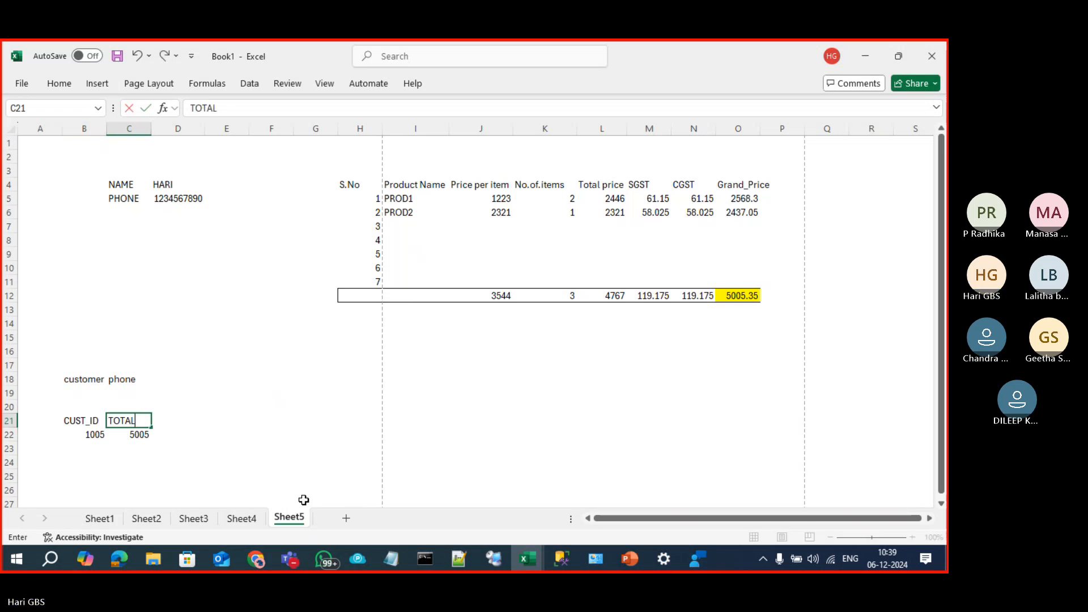
text(_SALE)
key(Tab)
text(DA)
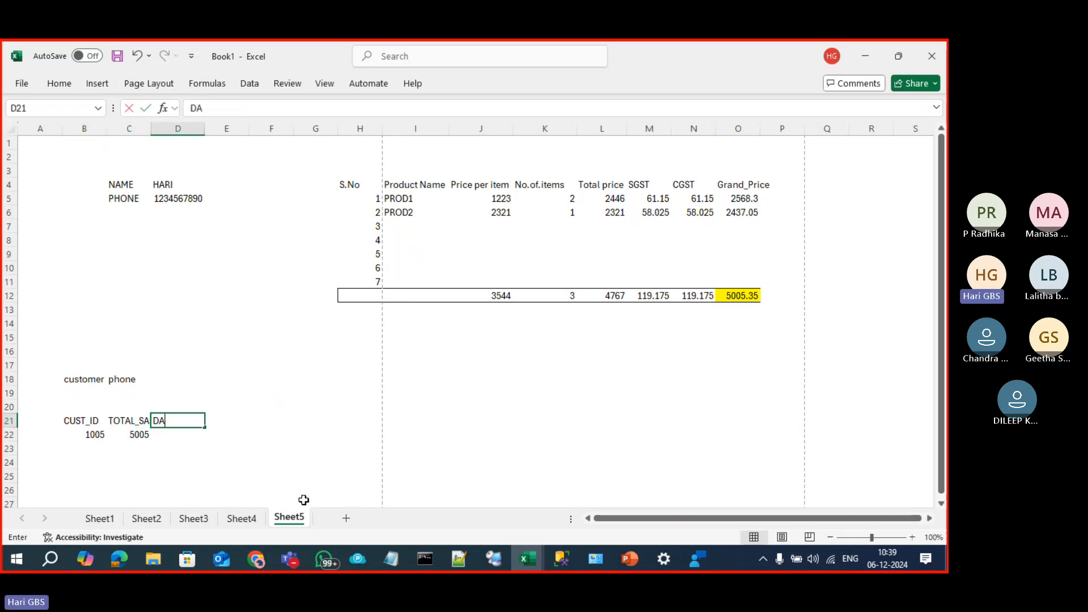
text(TE)
key(Tab)
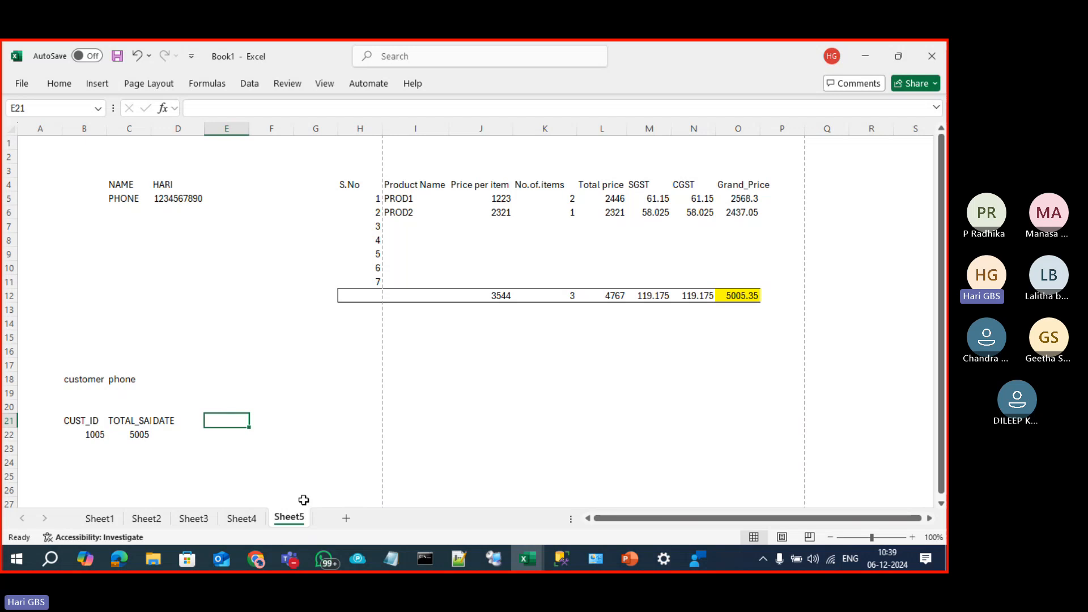
Step: Put today's date, 06-12-2024, in cell D22 with Ctrl+;
key(Down)
key(Left)
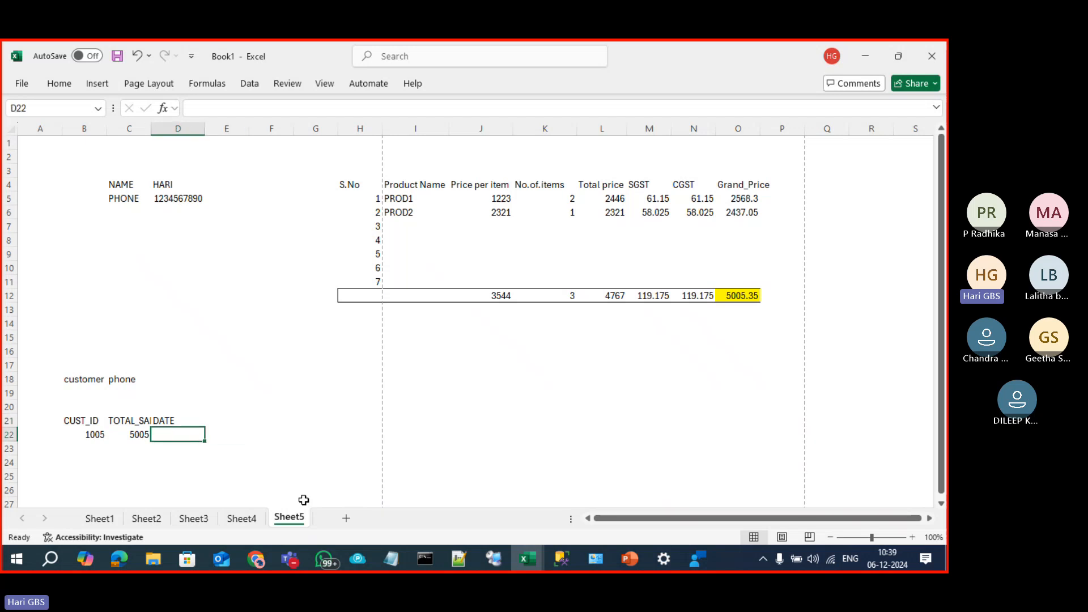
text(;)
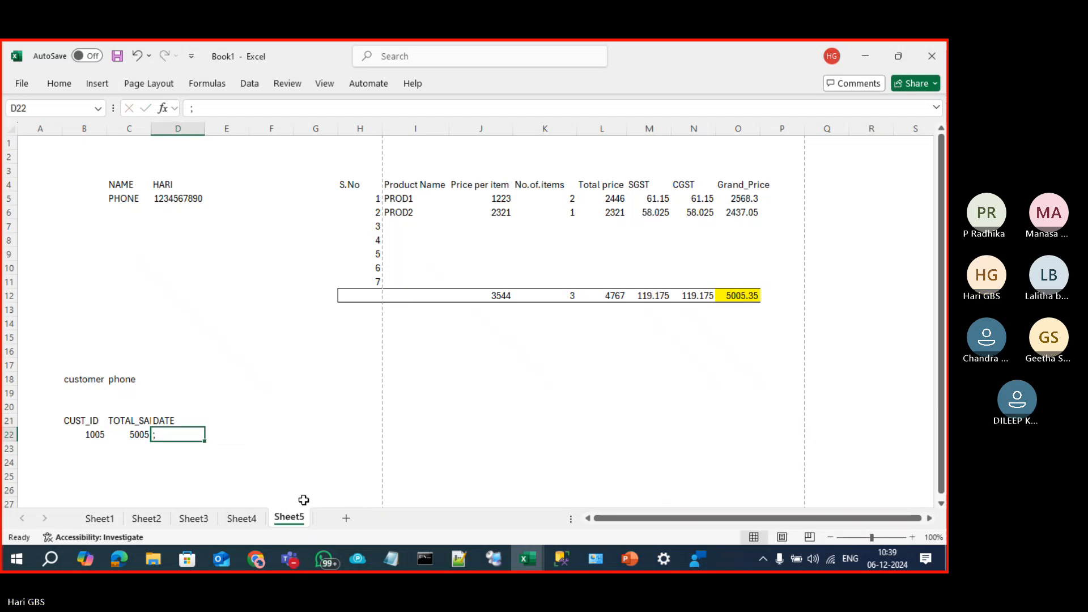
key(BackSpace)
key(ctrl+semicolon)
Step: Add the PROD_ID header in cell E21
key(Return)
key(Up)
key(Up)
key(Right)
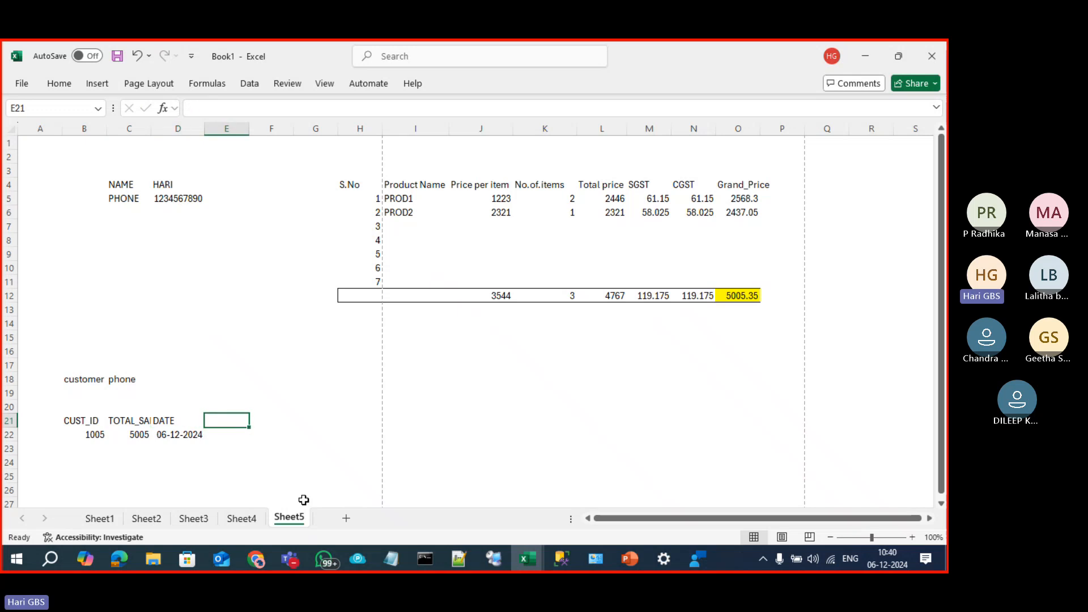
text(PROD)
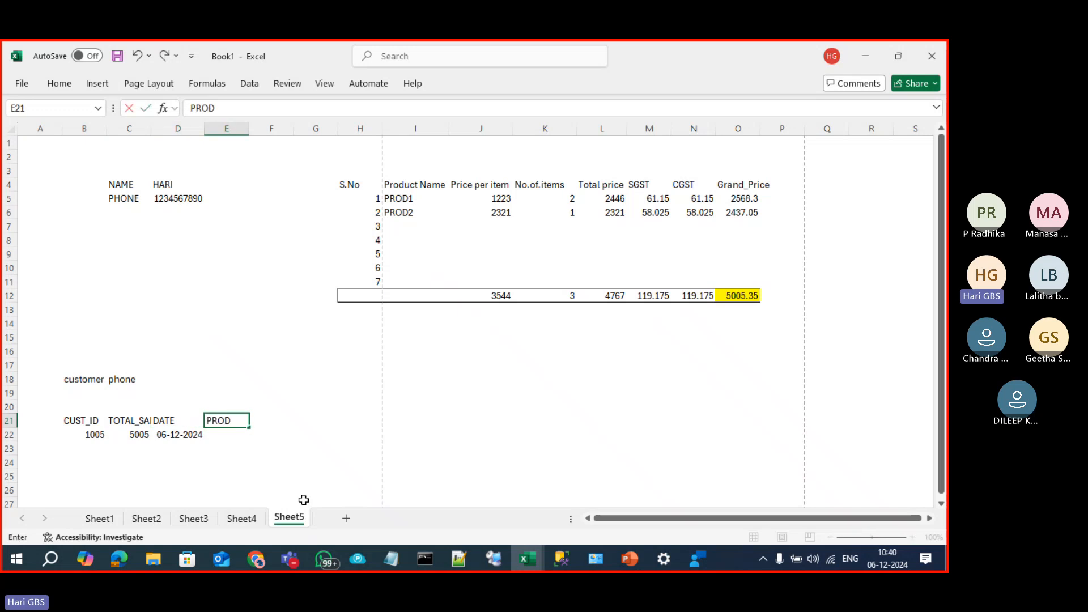
text(_ID)
key(Return)
Step: Enter 5 as the product ID in E22 and verify the row
text(5)
key(Return)
text(6)
key(Return)
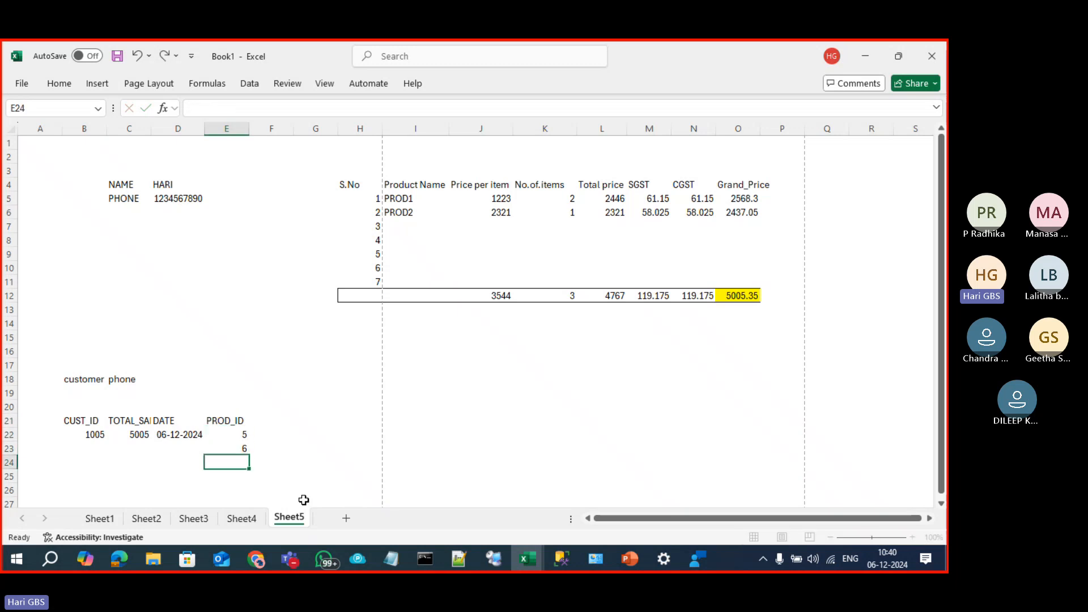
key(Up)
key(Up)
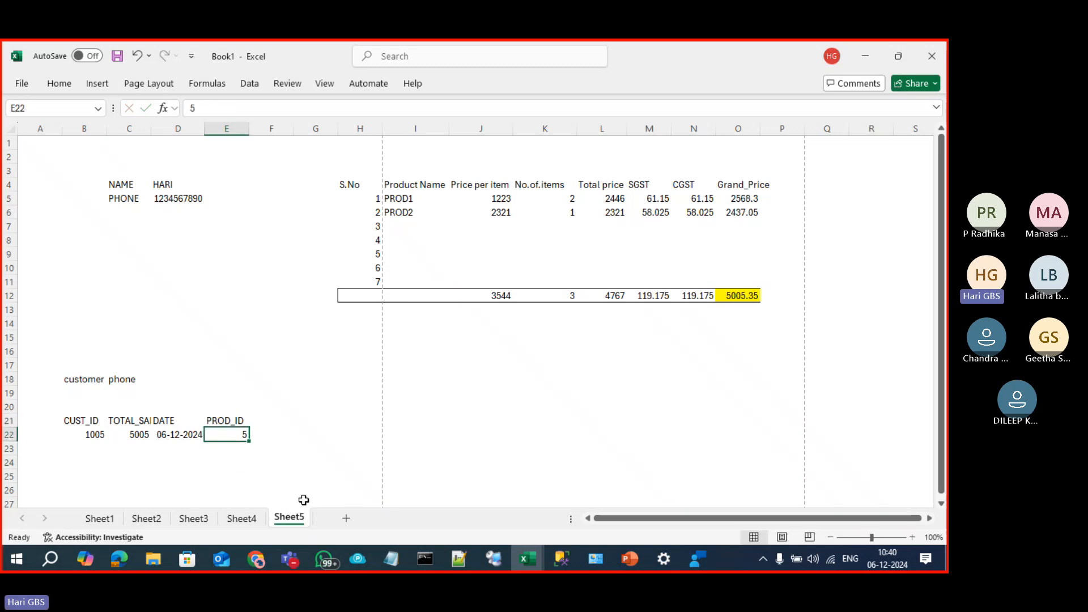
key(Down)
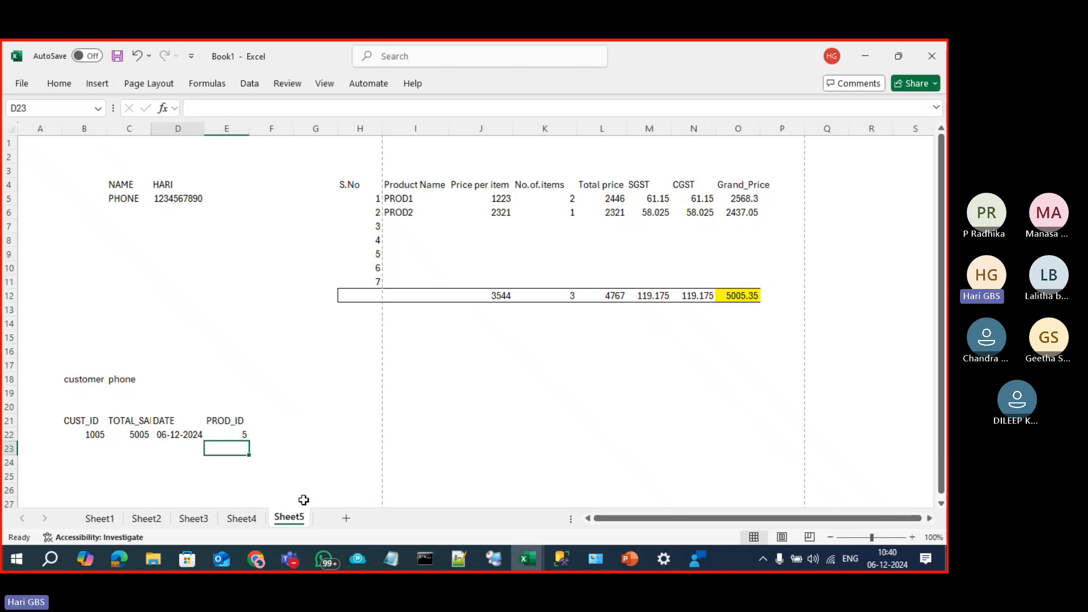
key(Left)
key(Left)
key(Left)
key(Right)
key(Right)
key(Right)
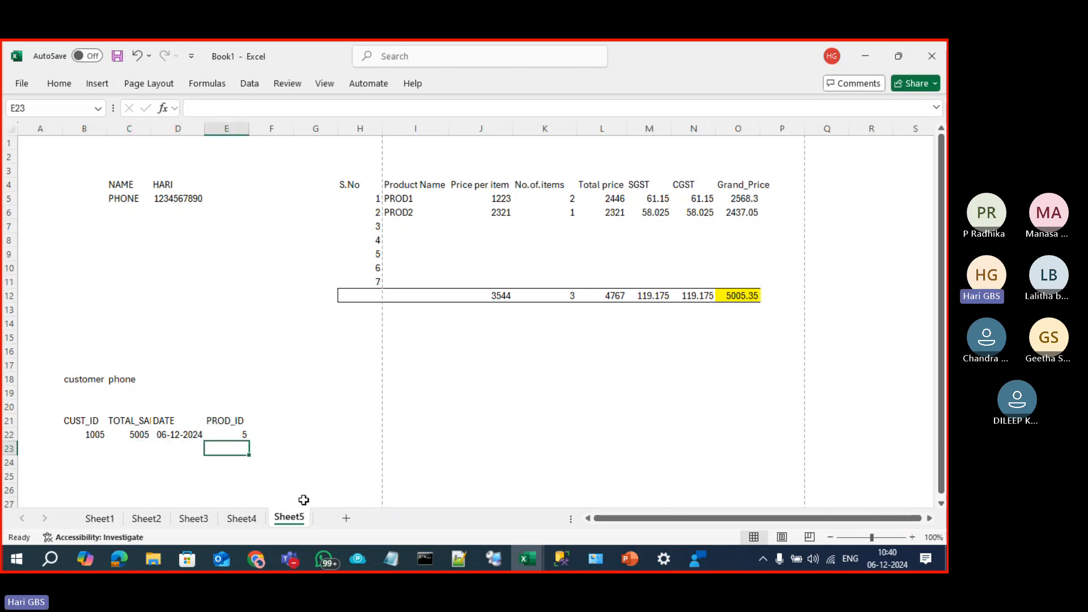
key(Up)
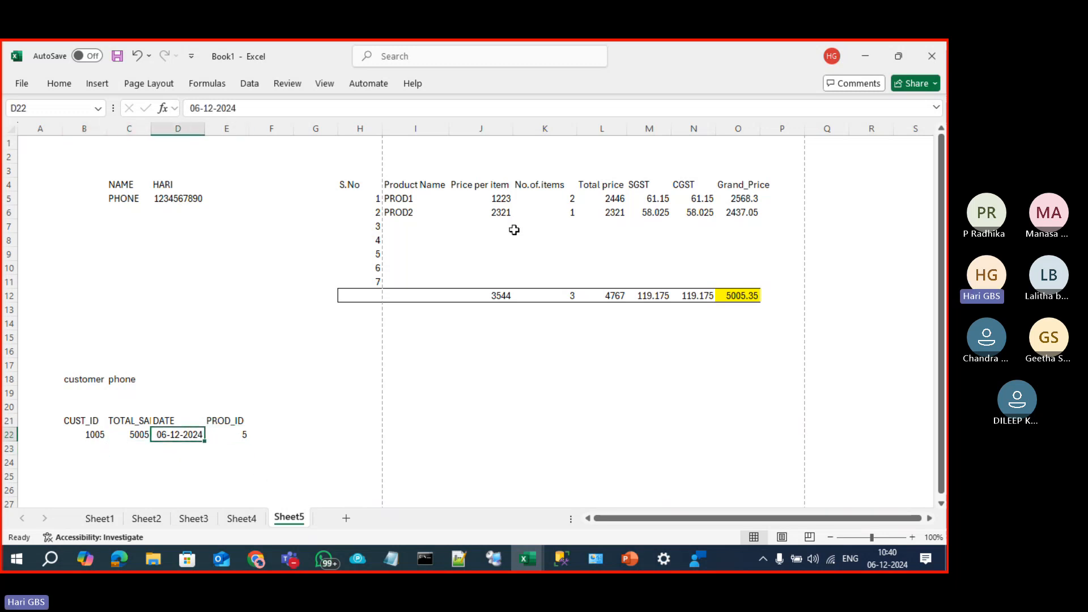
Step: Autofit column C so the TOTAL_SALE heading shows fully
click(408, 204)
drag(408, 205, 769, 219)
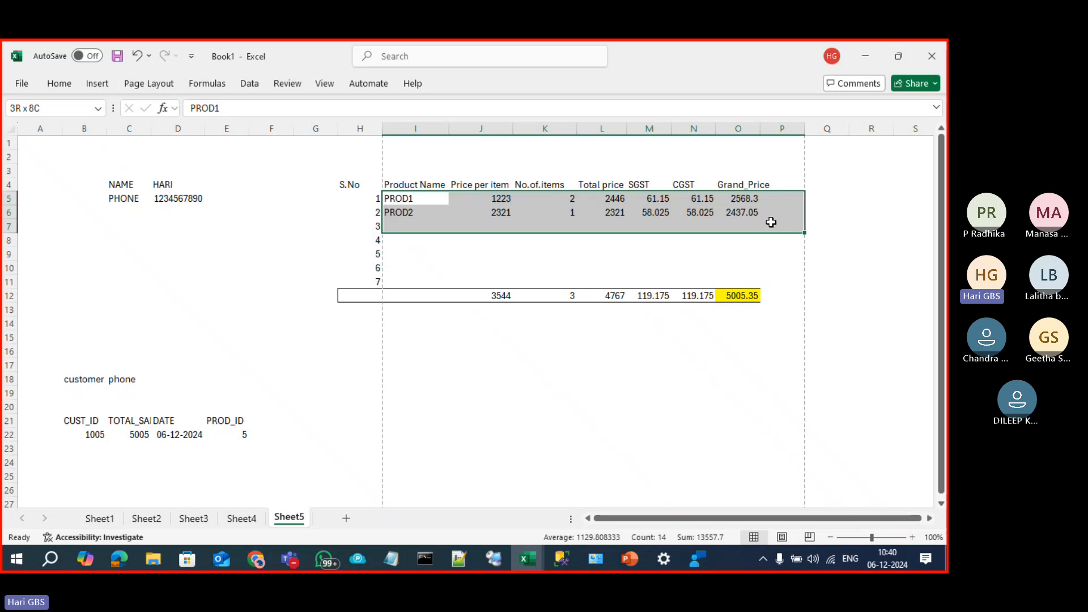
click(91, 436)
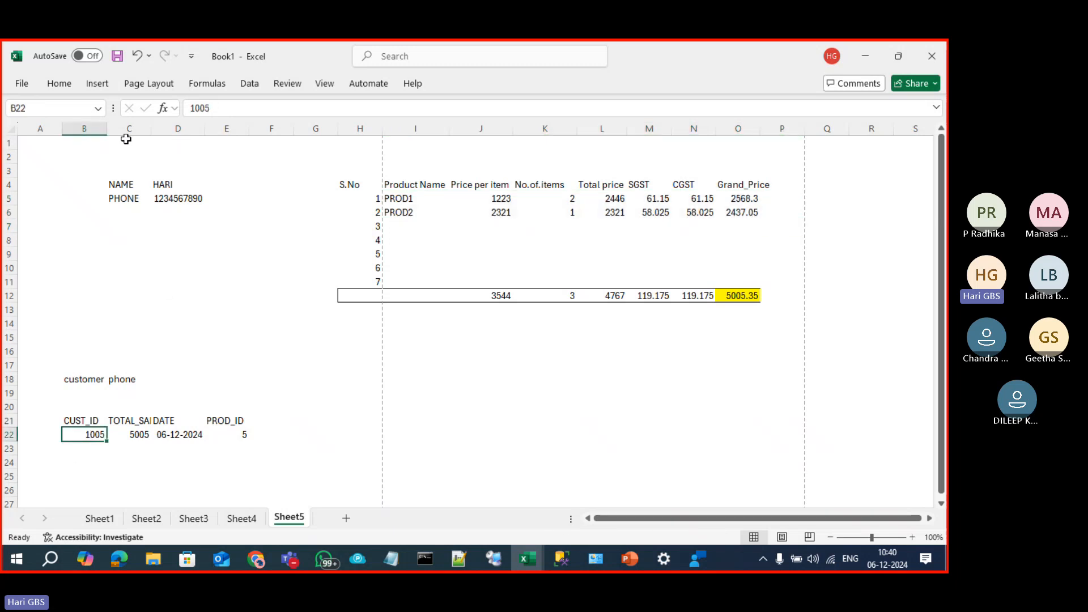
double_click(151, 129)
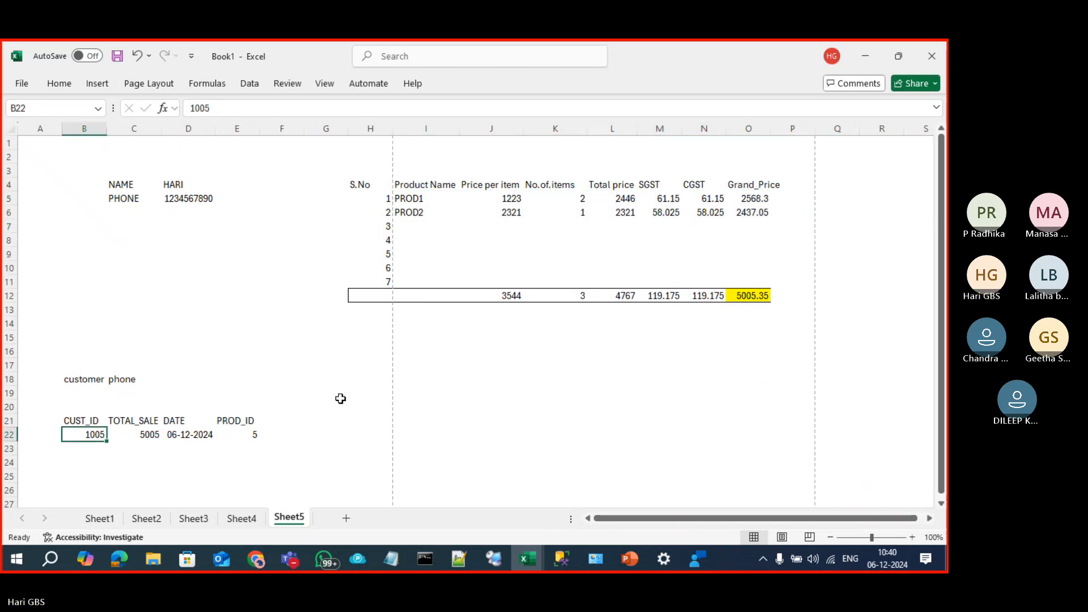
Step: Autofit column O to fit Grand_Price, then go to Sheet4's Log Shipping diagram
drag(361, 182, 750, 294)
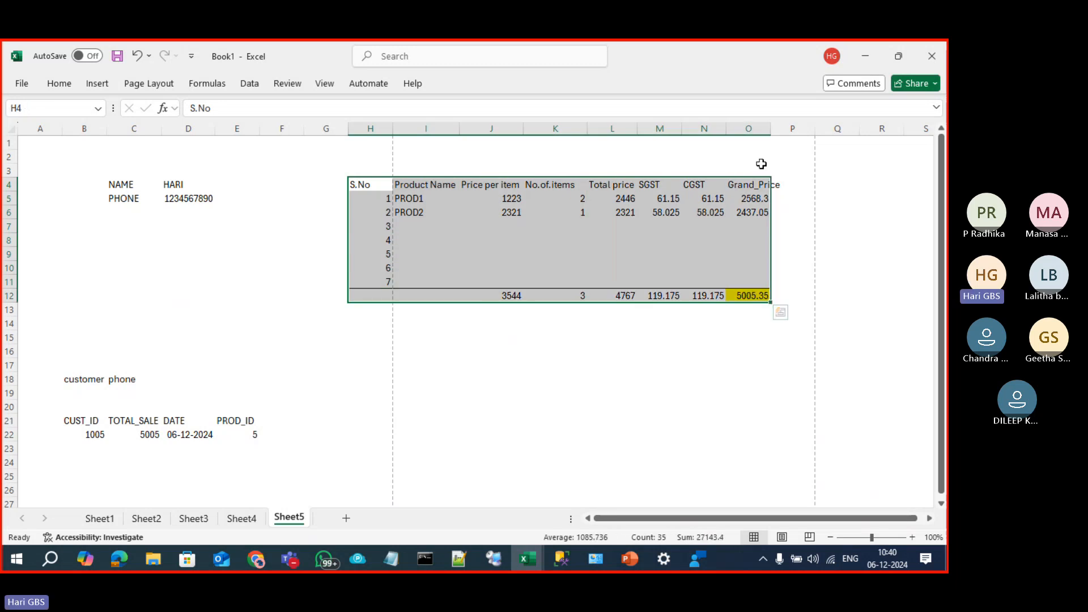
double_click(769, 130)
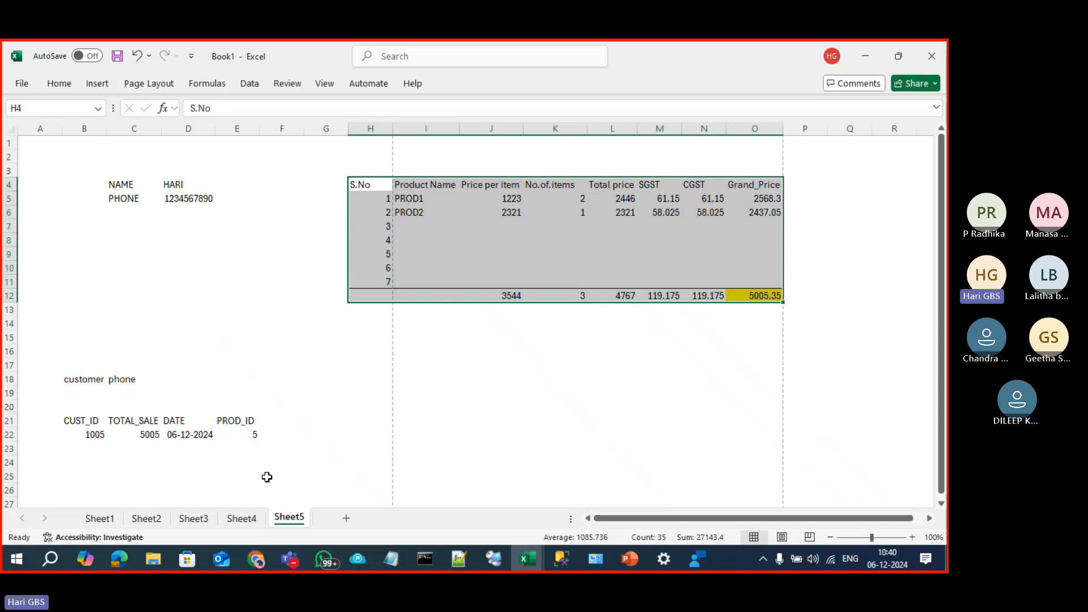
click(241, 518)
click(221, 233)
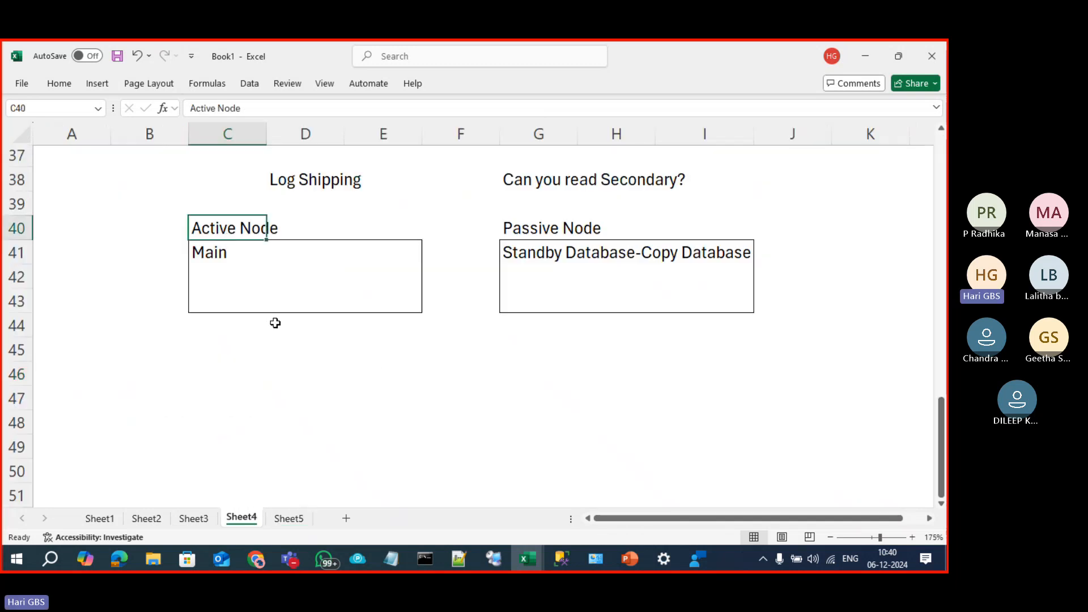
Step: Leave cell D42 on Sheet4 and return to Sheet5's bill and sales_table
click(271, 274)
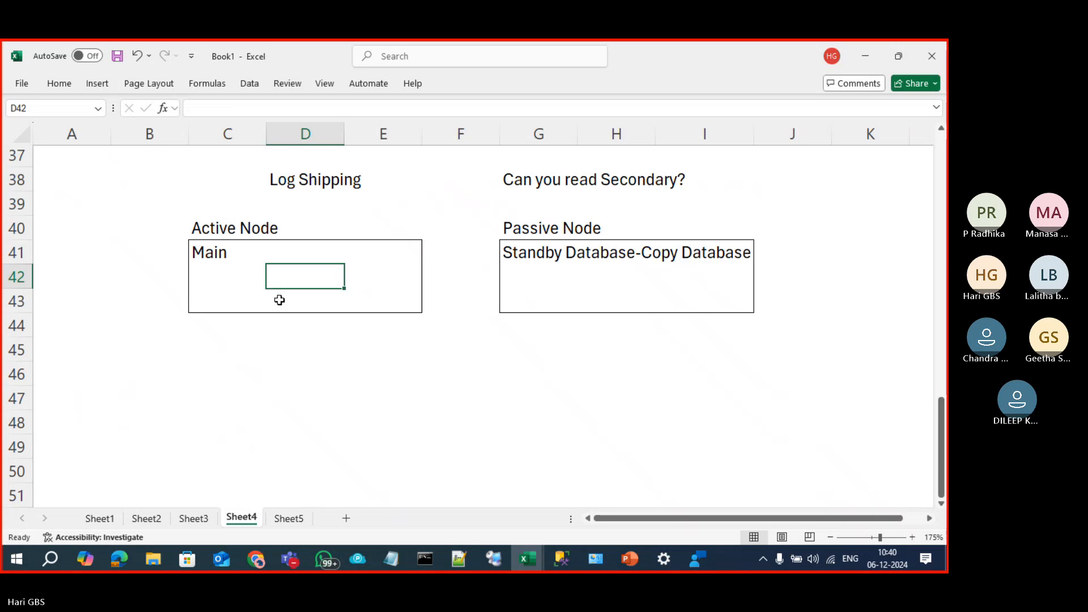
click(288, 519)
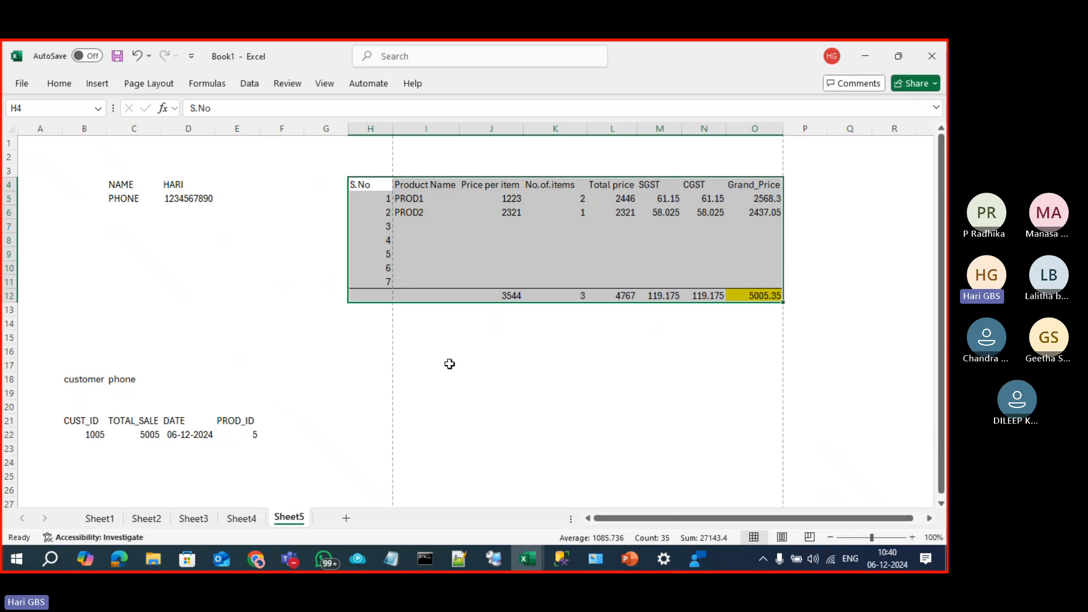
Step: Go to Sheet4 with the Log Shipping Active Node and Passive Node diagram
scroll(406, 360, down, 3)
scroll(406, 361, up, 2)
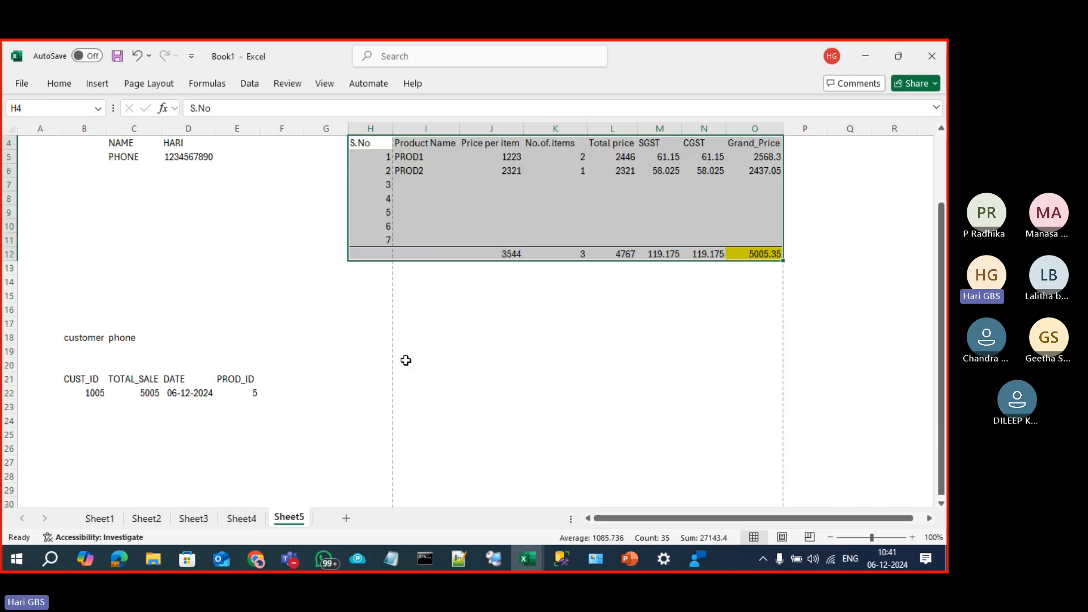
click(241, 518)
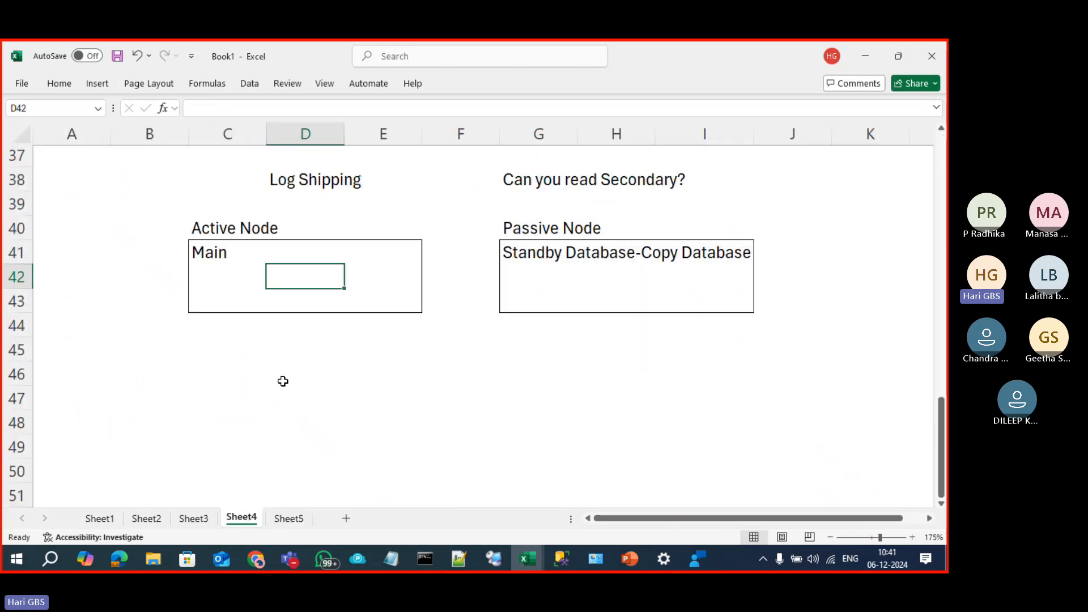
scroll(283, 382, down, 1)
Step: Enter the first four questions from C47: quarter, customers visited, total sale value, district
click(236, 337)
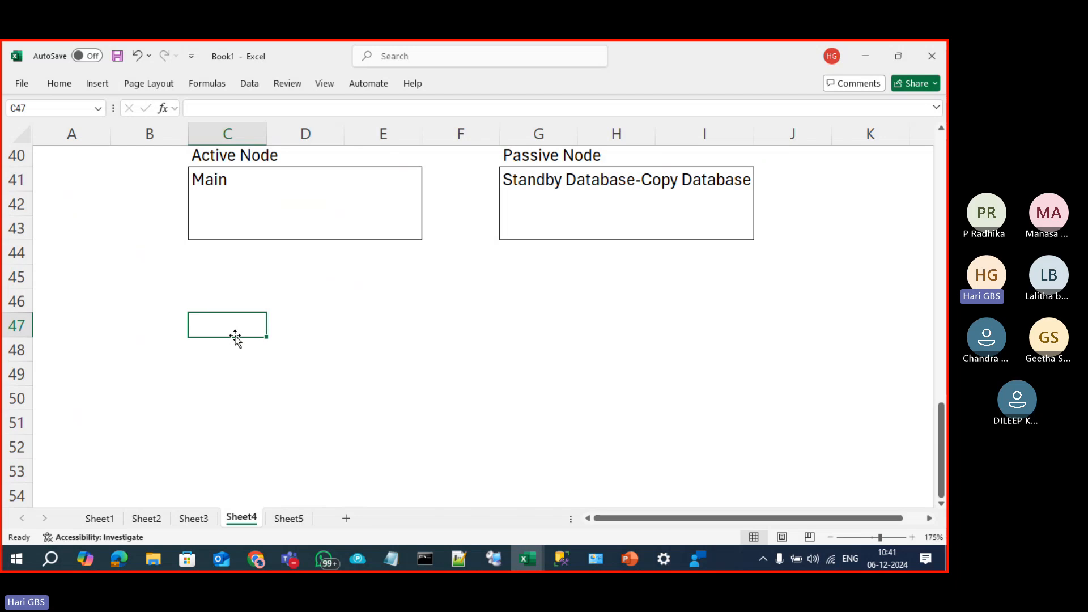
text(In this )
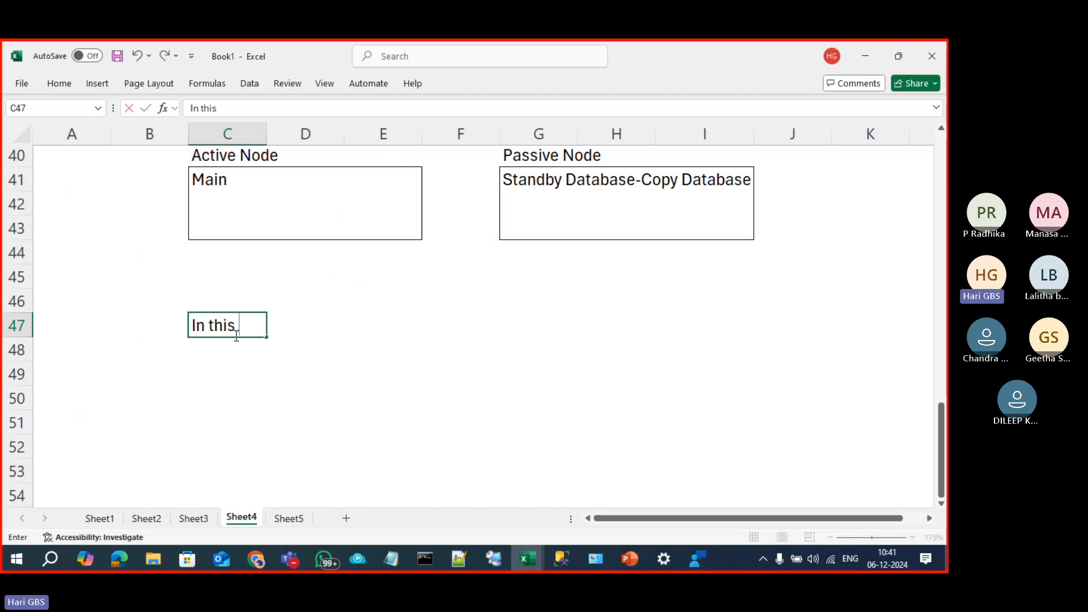
text(que)
text(rters)
key(Return)
text(How m)
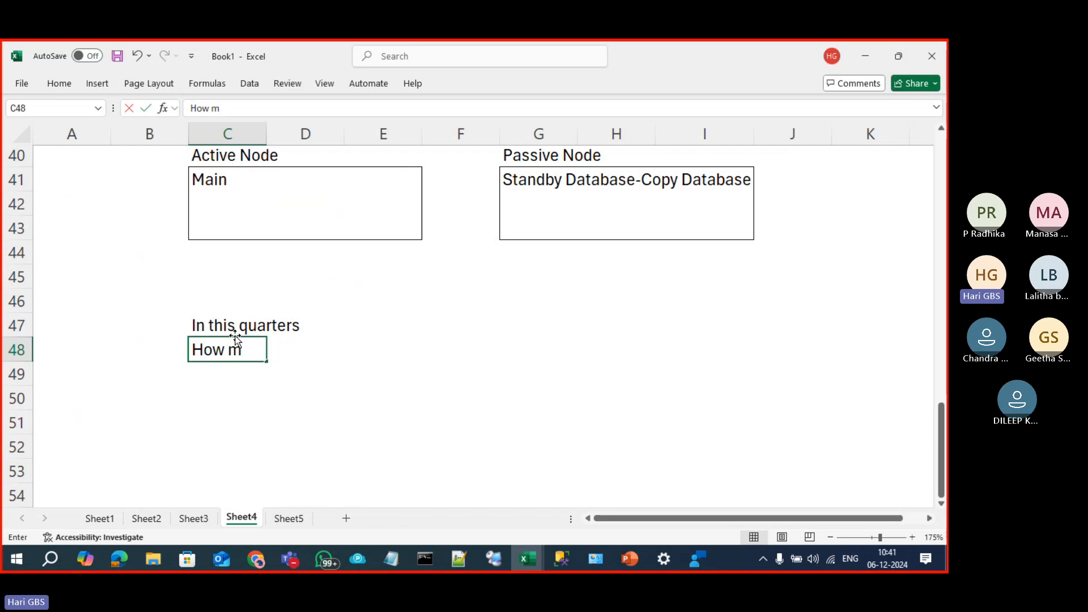
text(any customers v)
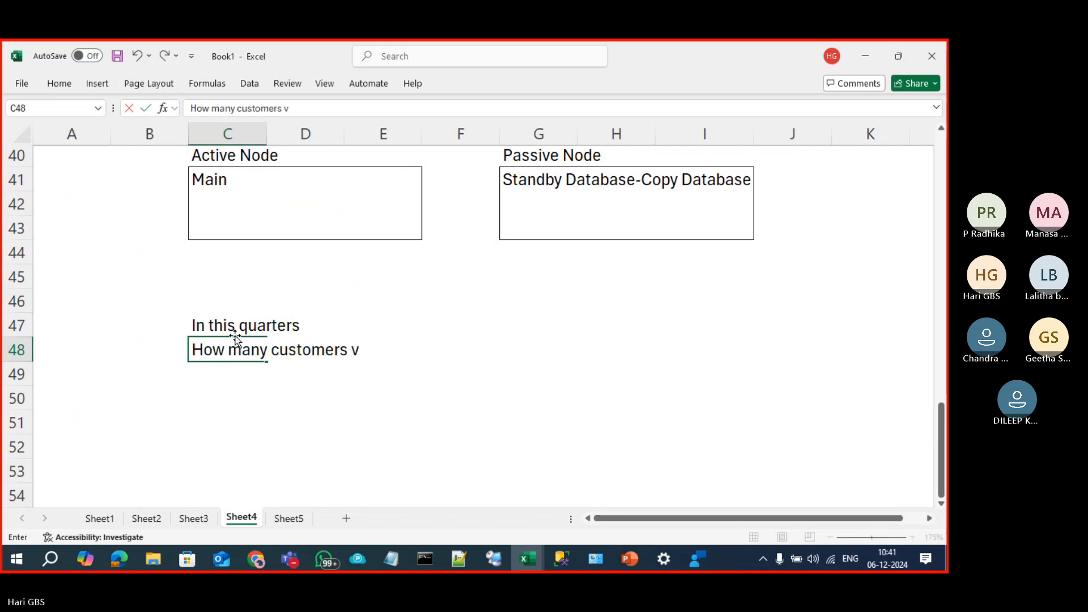
text(isited us)
key(Return)
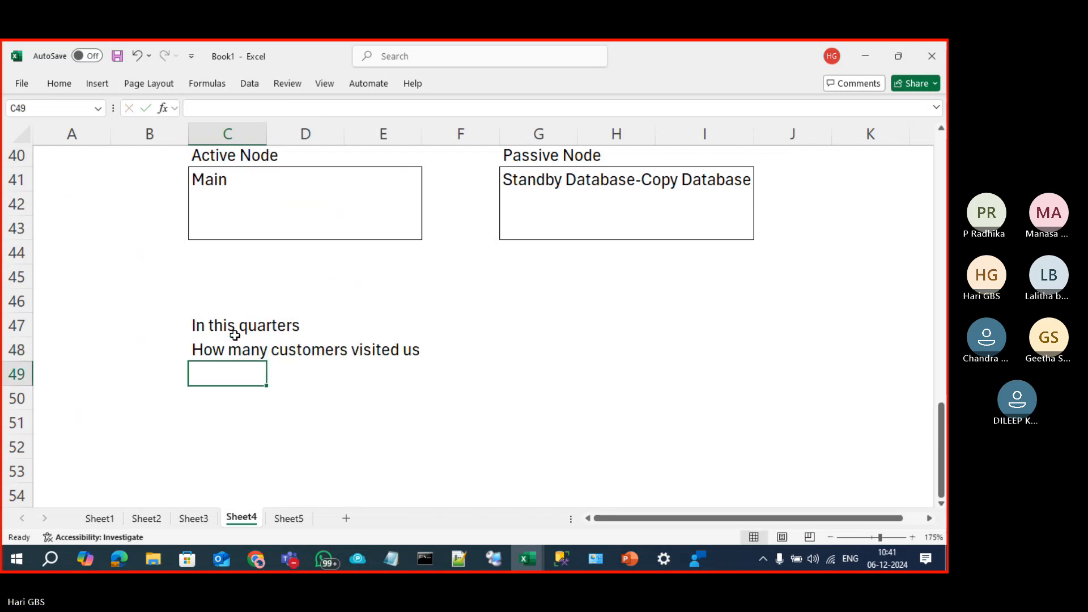
text(What is the toa)
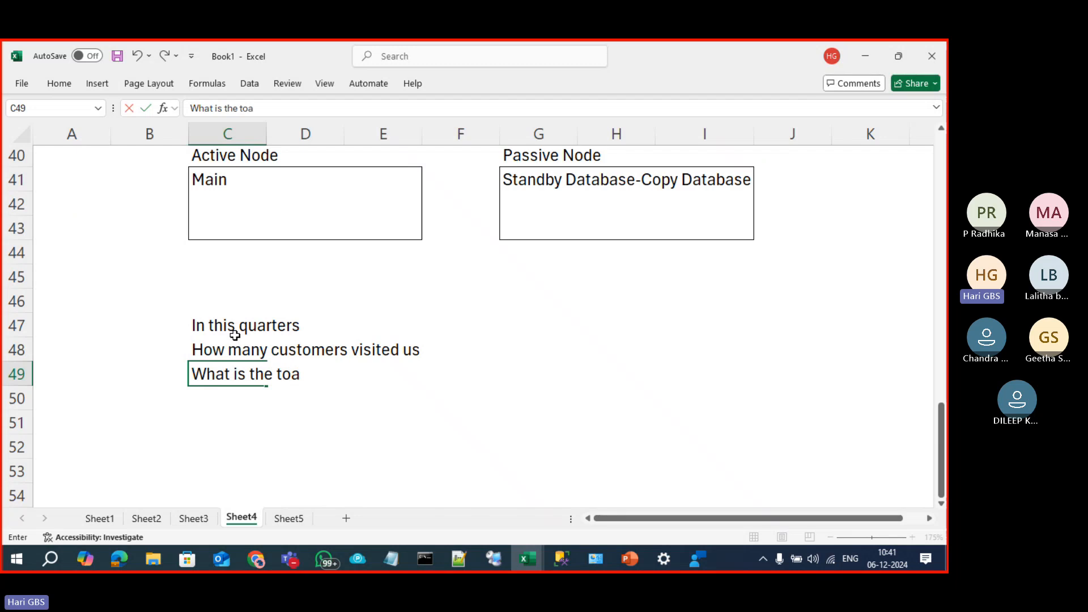
text(tal sale values)
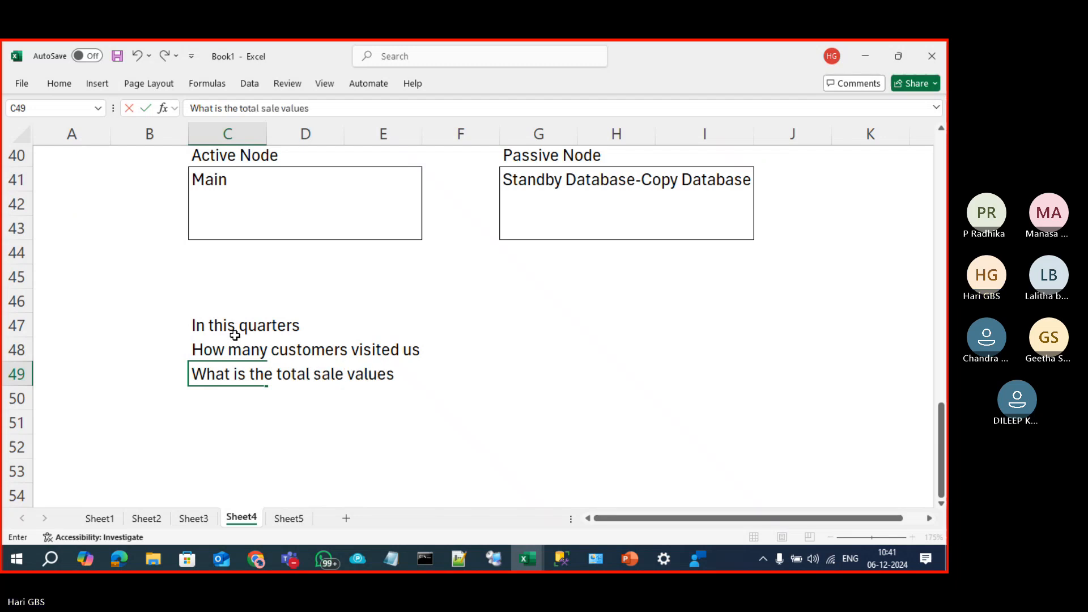
key(BackSpace)
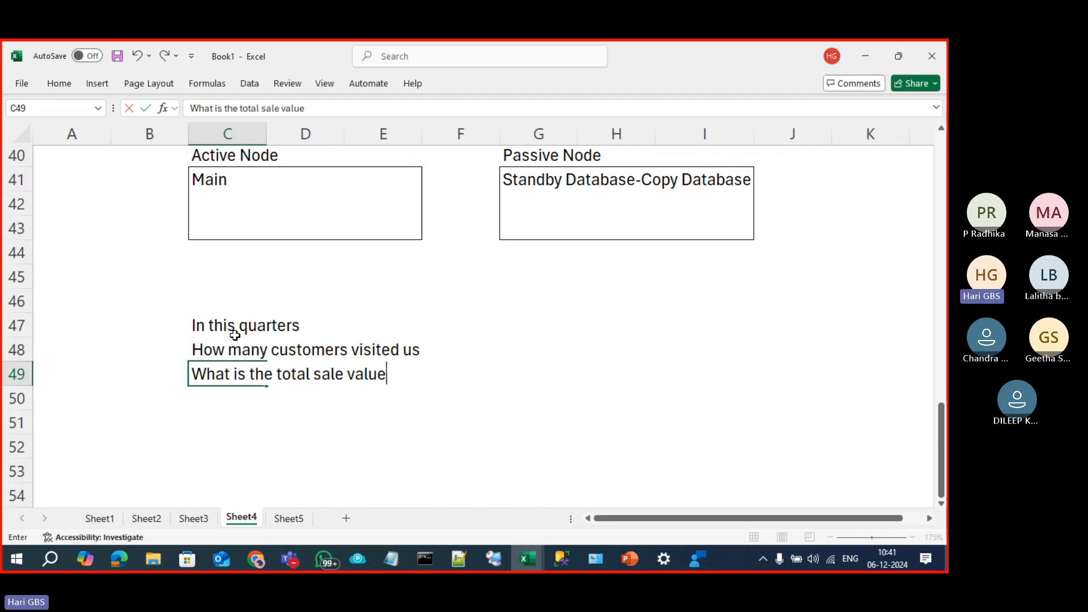
key(Return)
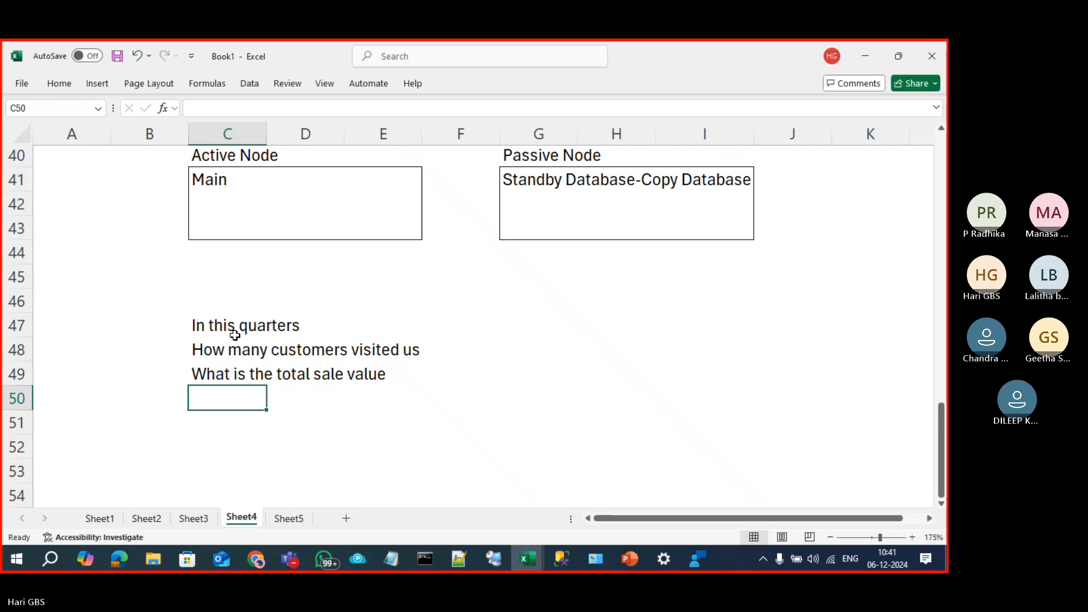
text(From whic)
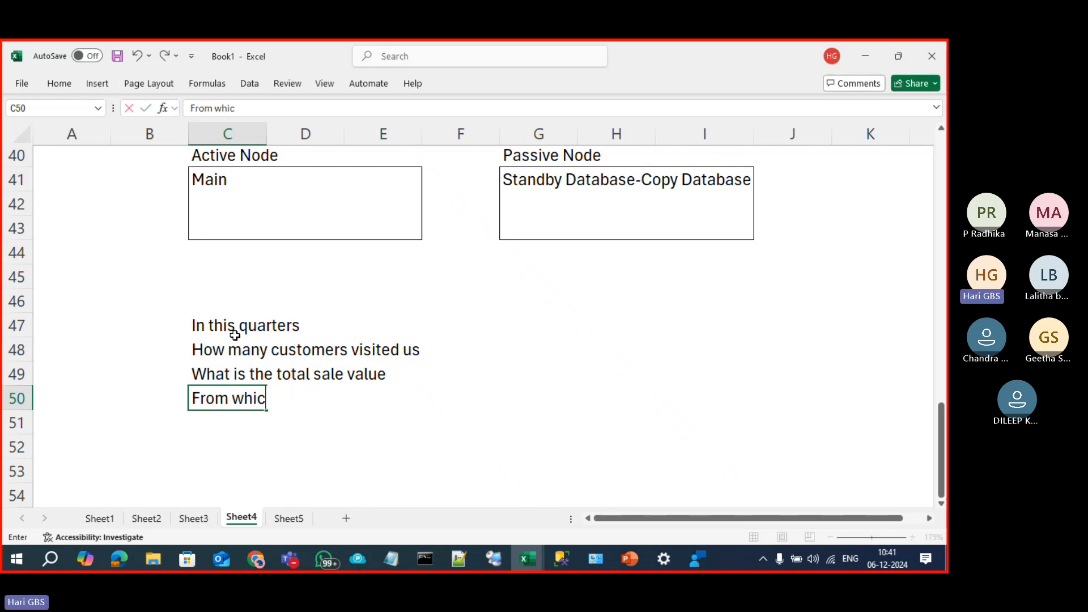
text(h part di)
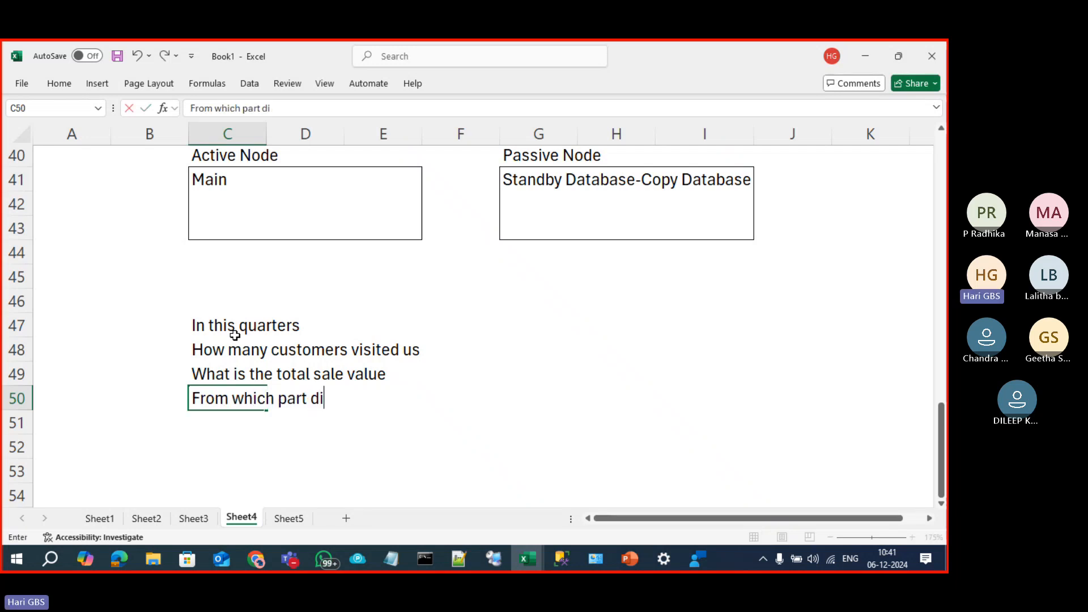
text(strict th)
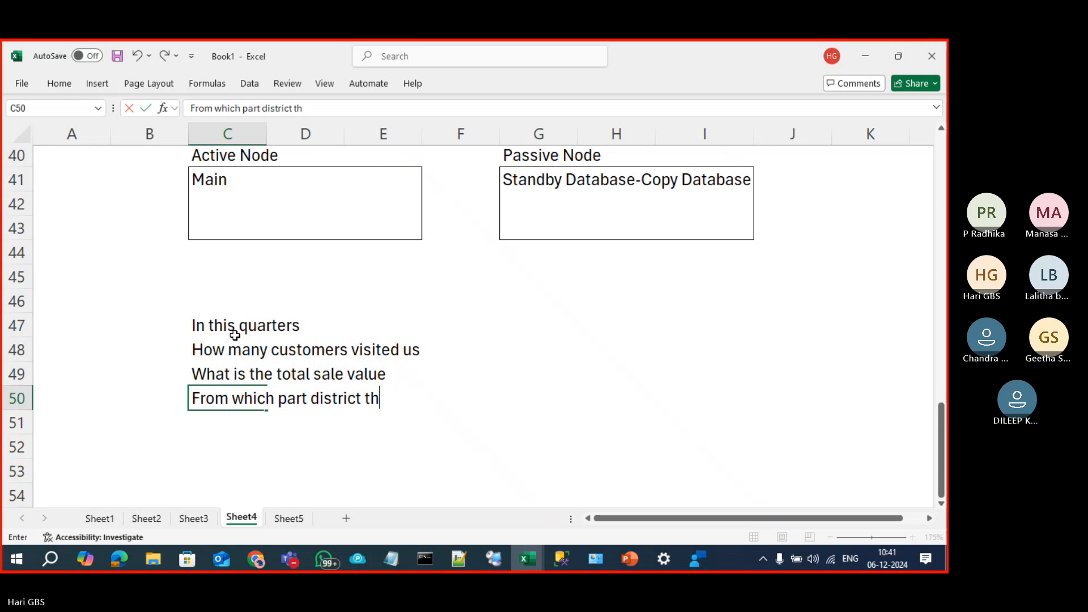
text(ey are coming)
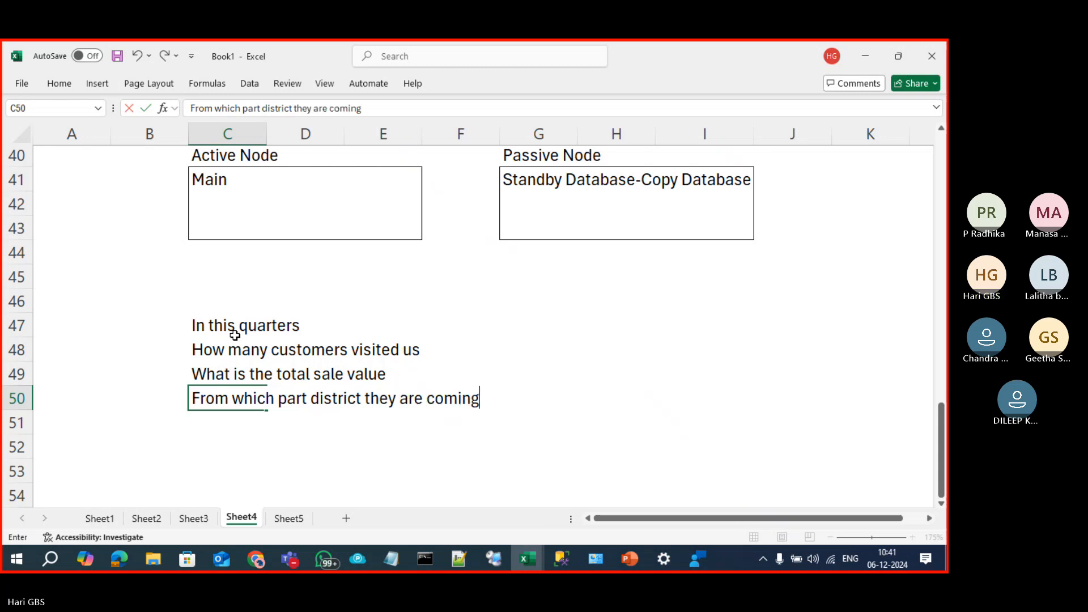
key(Return)
Step: Add 'which month has highest sales' and 'Which day has no sales?', correcting typos
text(which month ha)
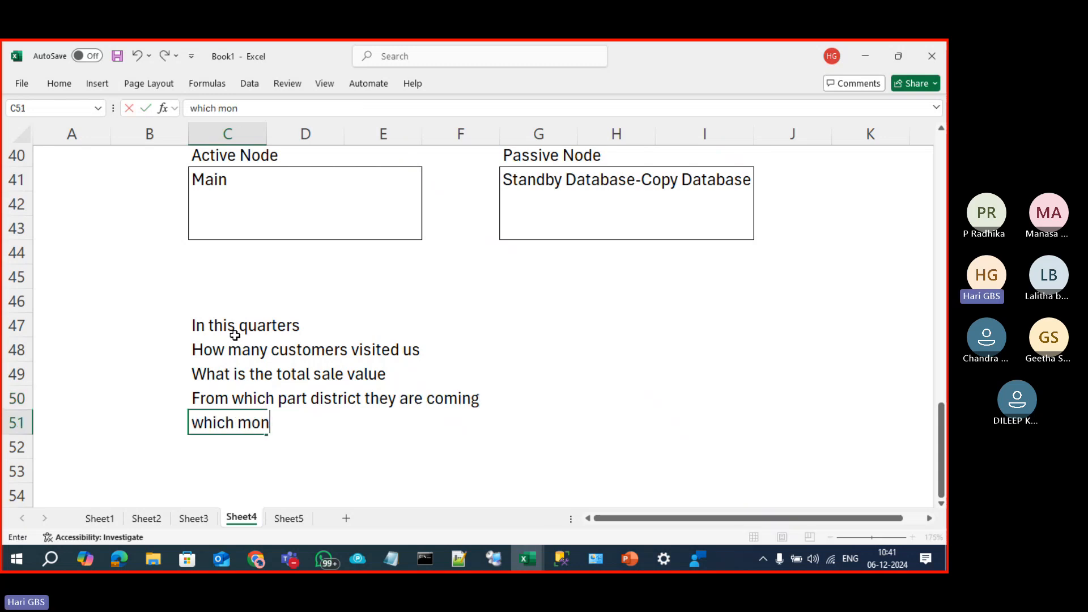
key(BackSpace)
text(has h)
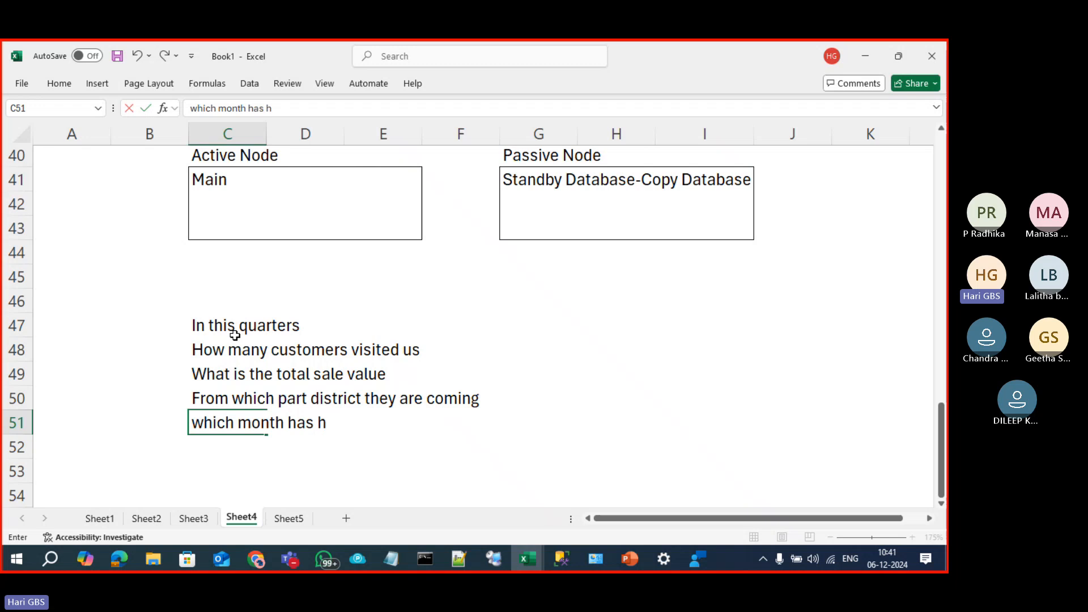
text(ighest sales)
key(Return)
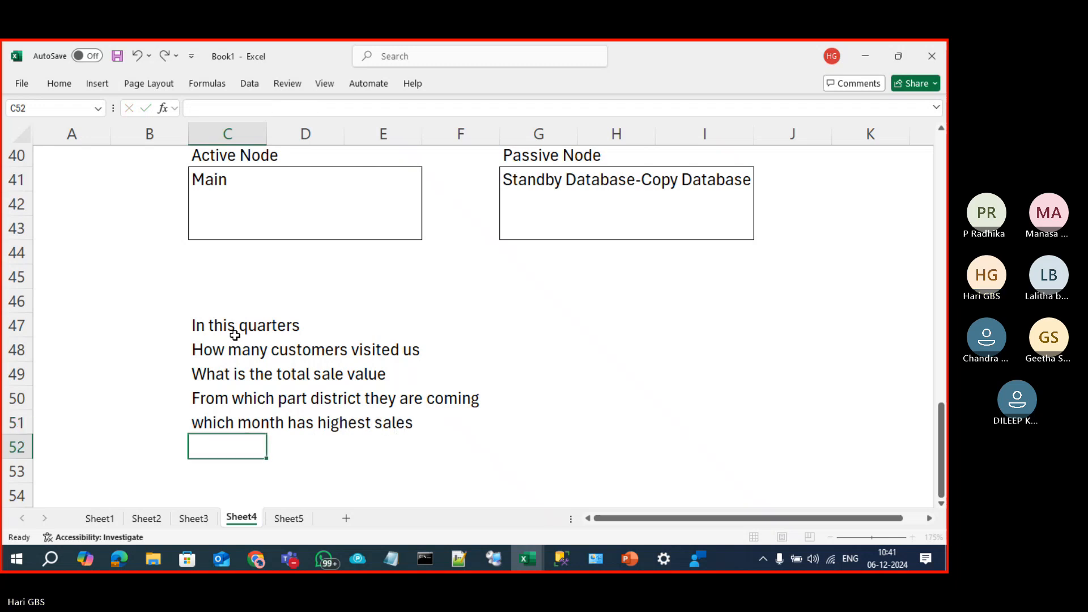
text(Which)
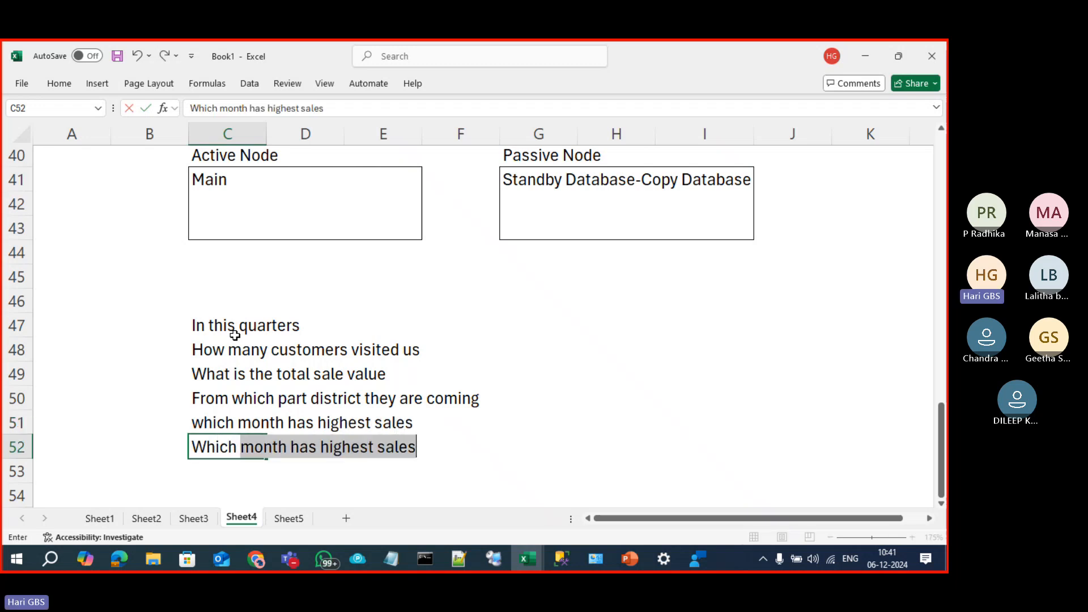
text( month hsa)
key(BackSpace)
key(BackSpace)
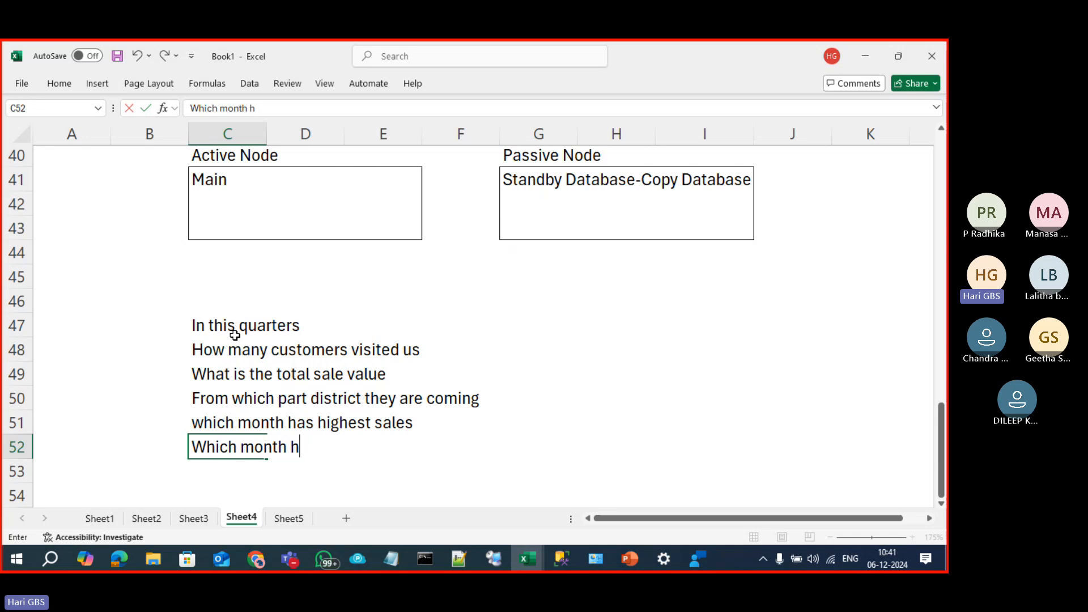
text(as)
key(BackSpace)
key(BackSpace)
key(BackSpace)
key(BackSpace)
key(BackSpace)
key(BackSpace)
key(BackSpace)
key(BackSpace)
key(BackSpace)
key(BackSpace)
key(BackSpace)
text(day has no slaes)
key(BackSpace)
key(BackSpace)
key(BackSpace)
key(BackSpace)
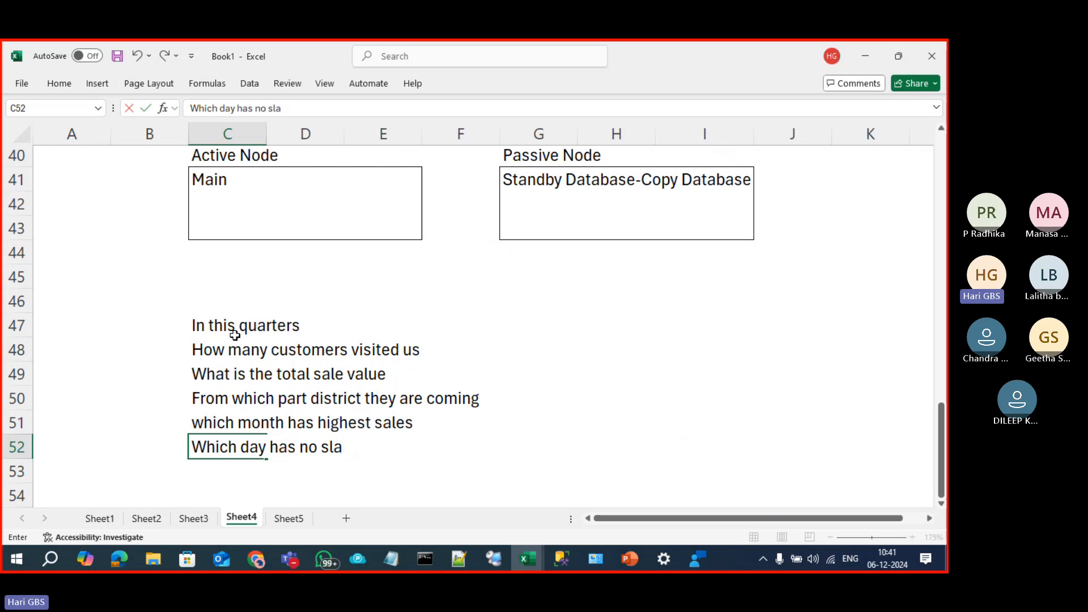
text(ales?)
key(Return)
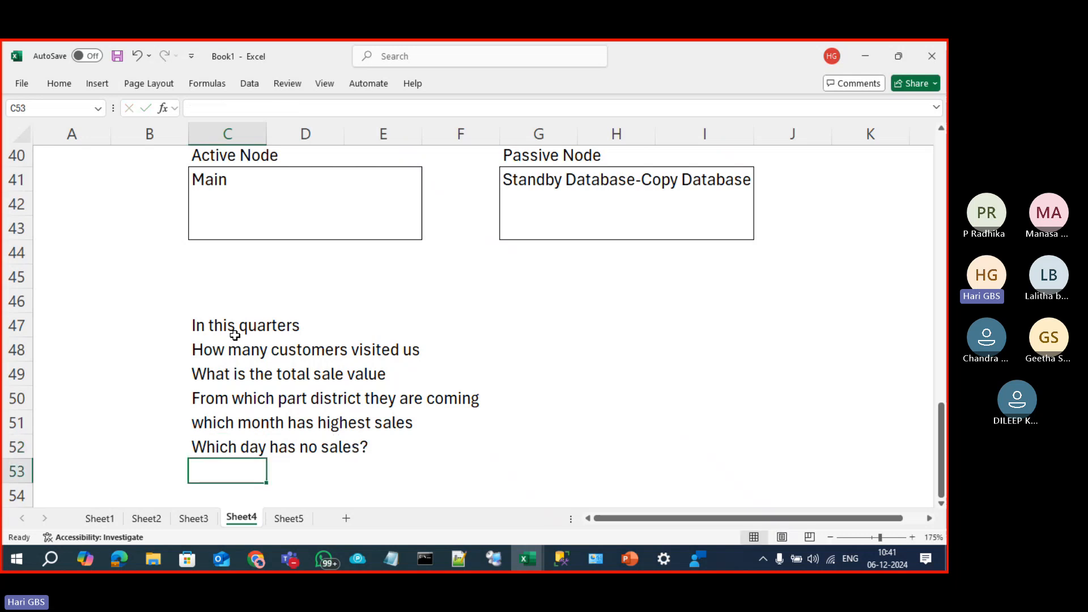
drag(231, 332, 250, 448)
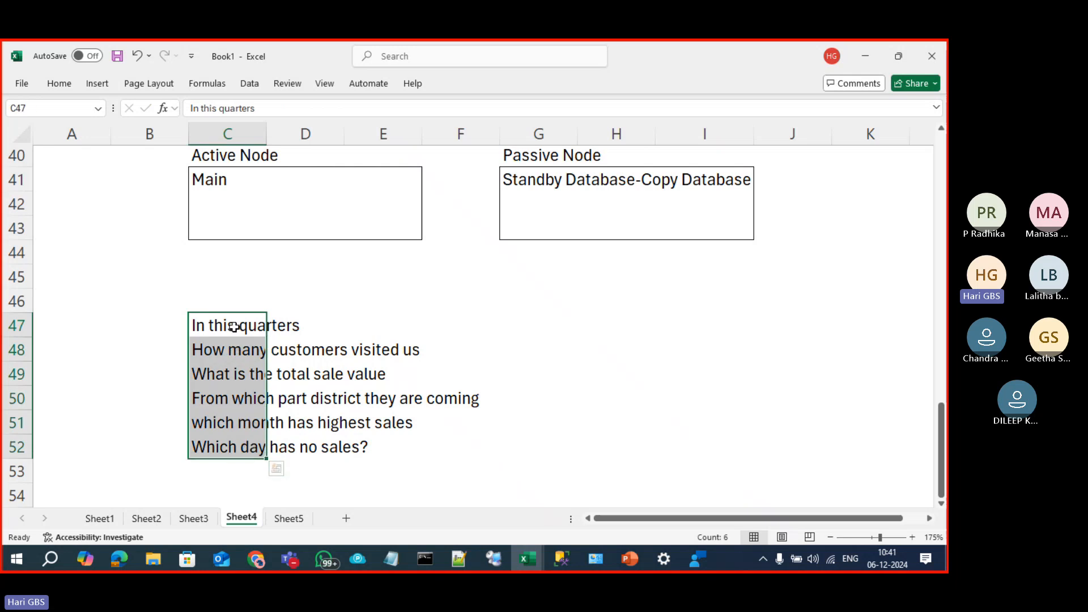
click(237, 328)
click(112, 327)
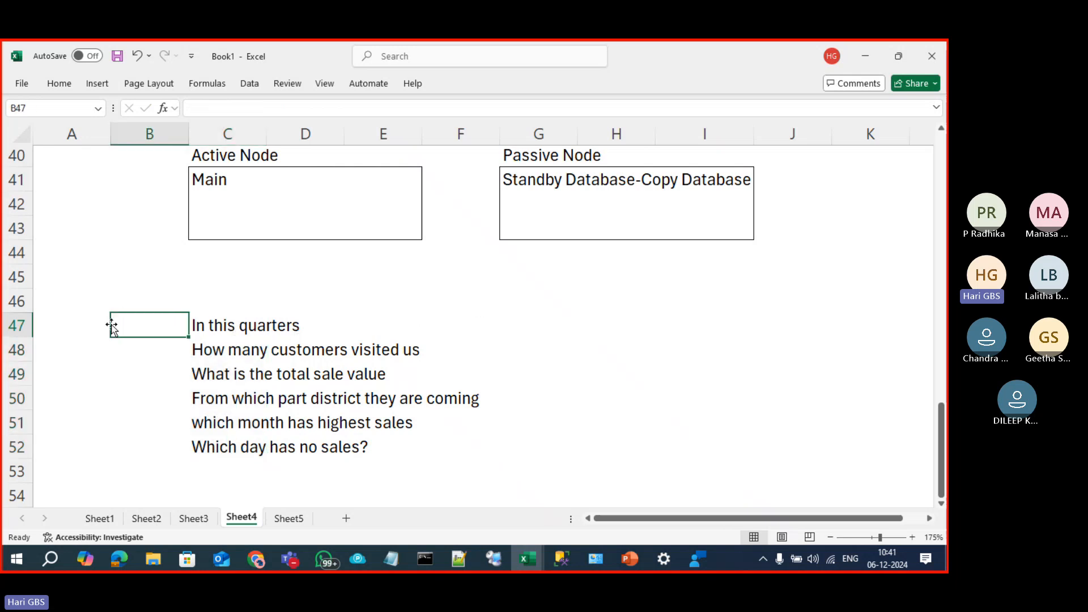
text(SELECT)
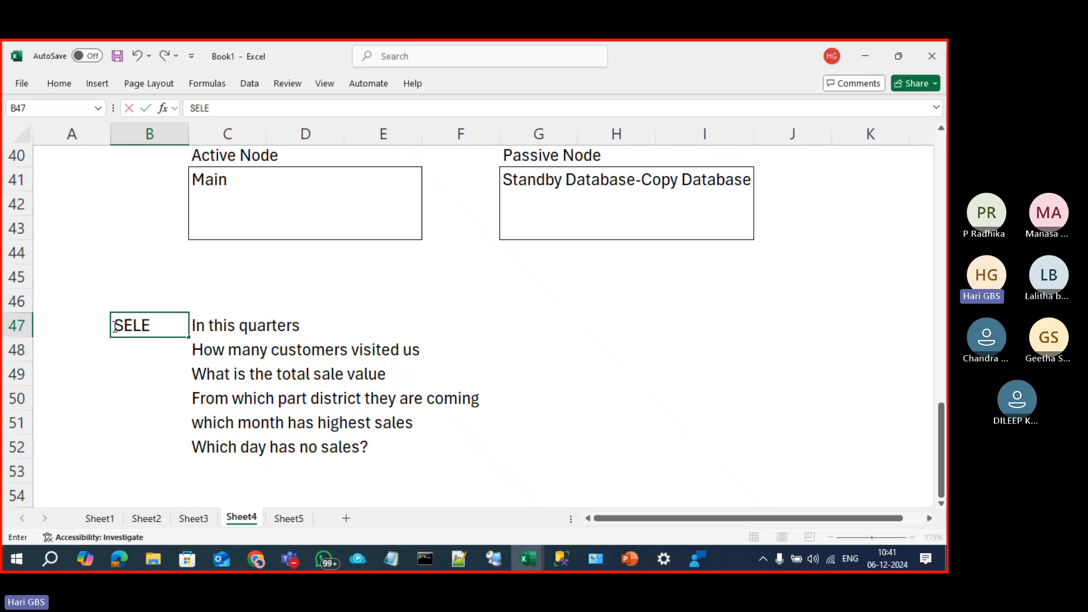
key(Return)
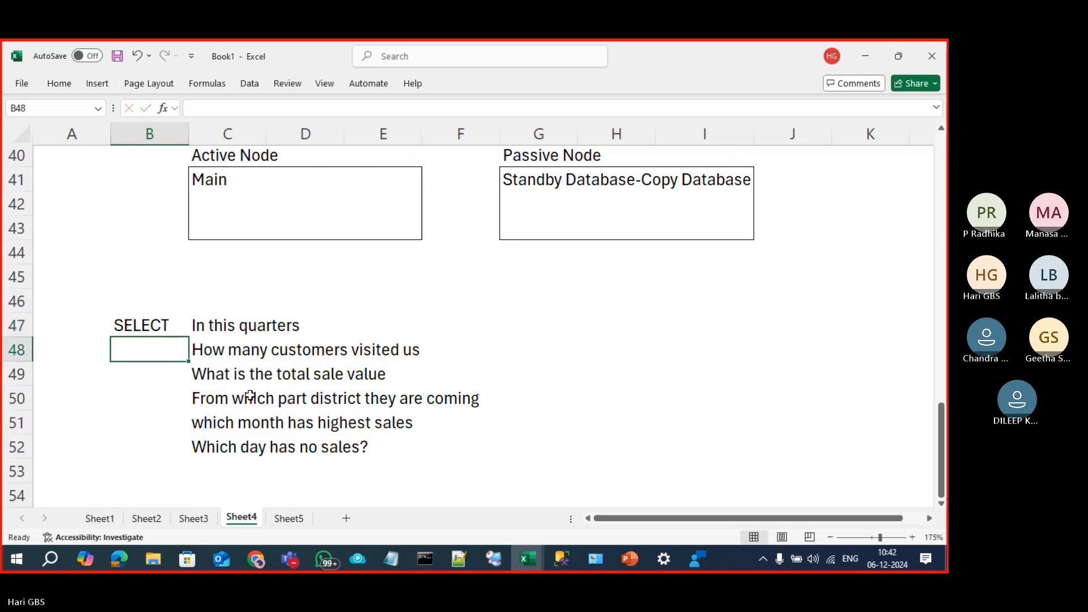
click(141, 327)
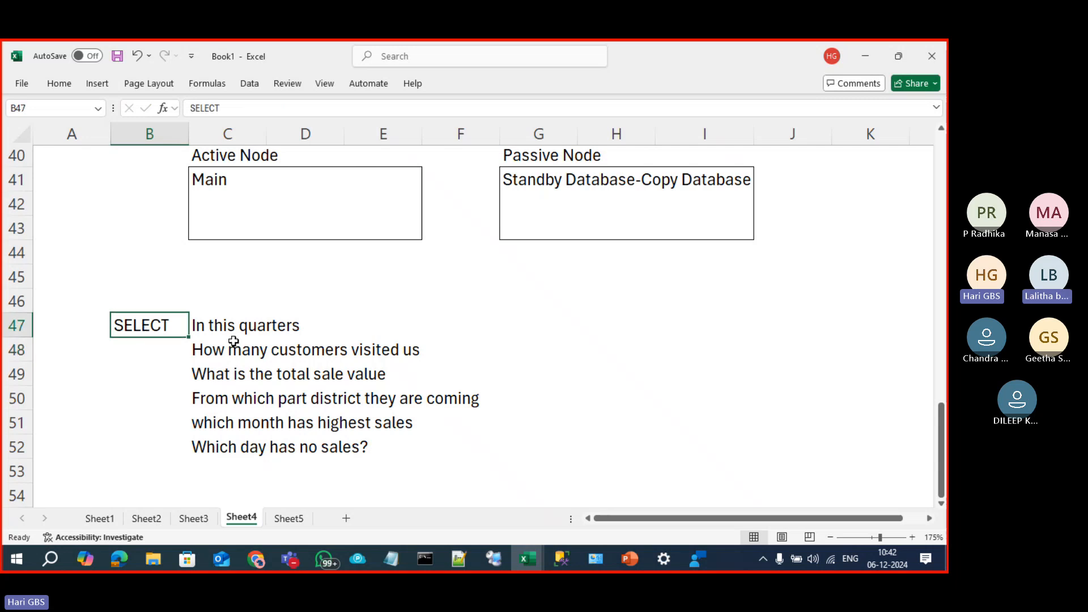
drag(231, 324, 231, 454)
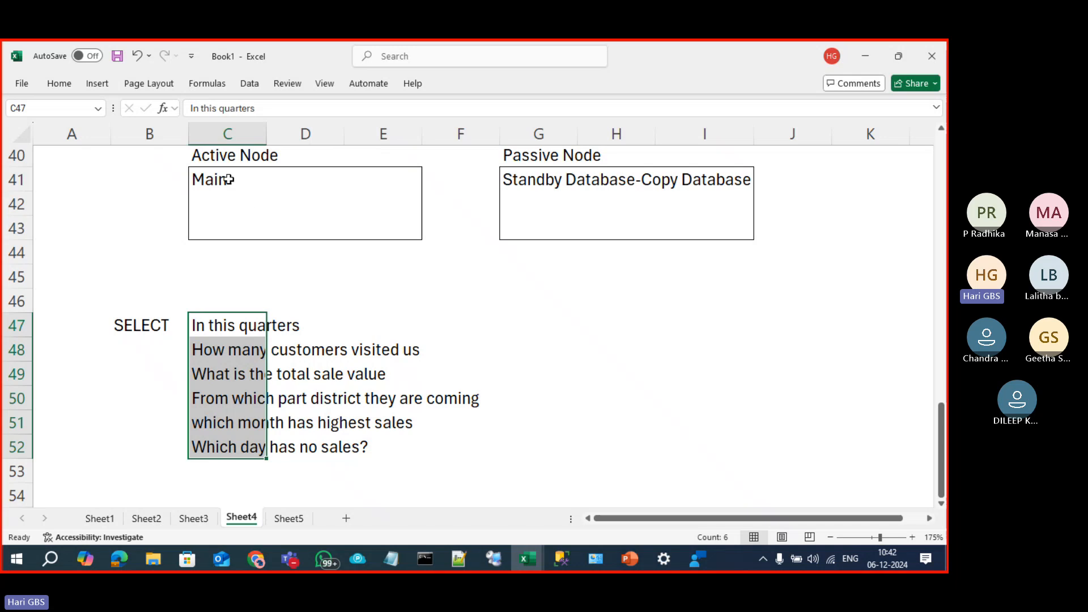
drag(200, 171, 377, 236)
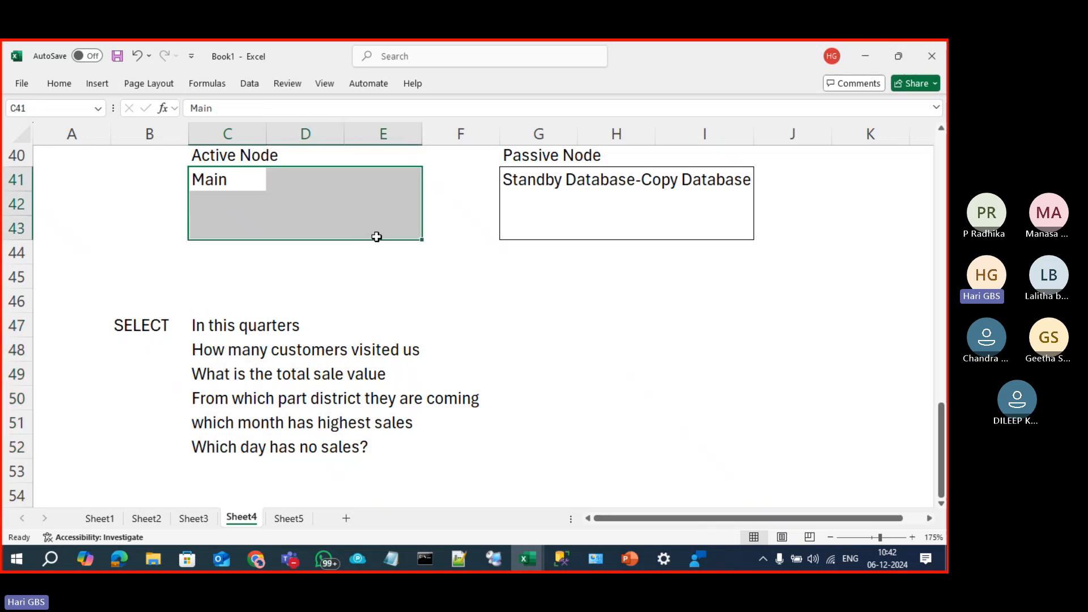
click(323, 228)
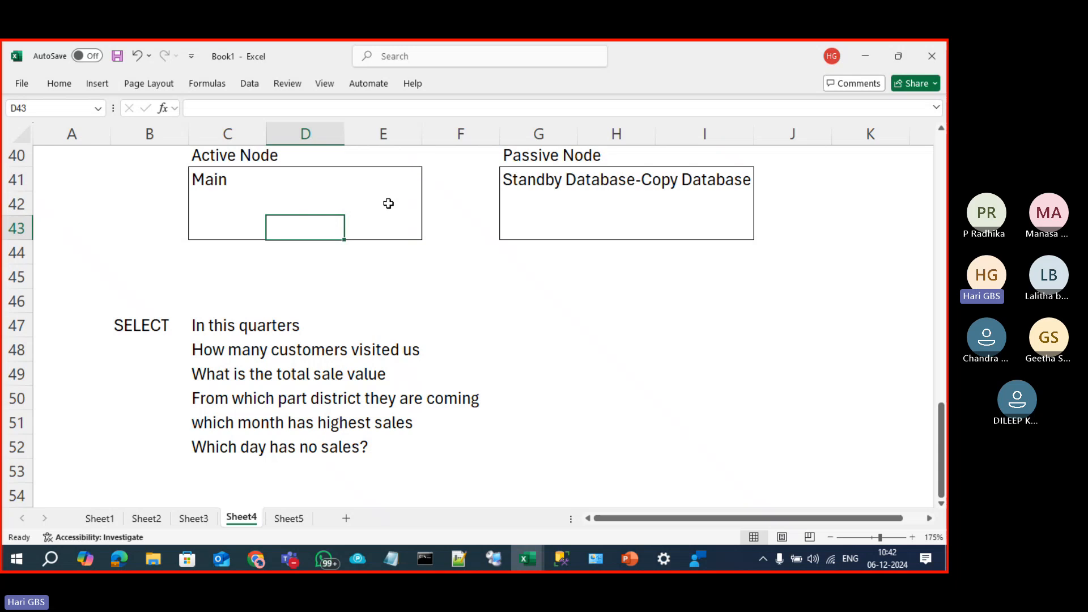
click(546, 224)
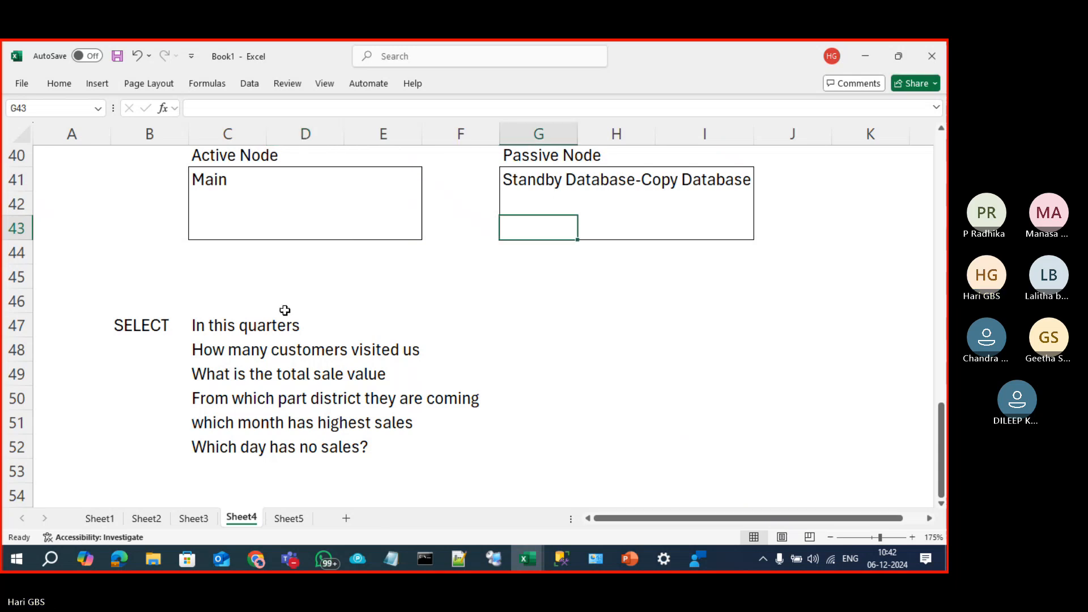
click(237, 327)
key(ctrl+shift+Down)
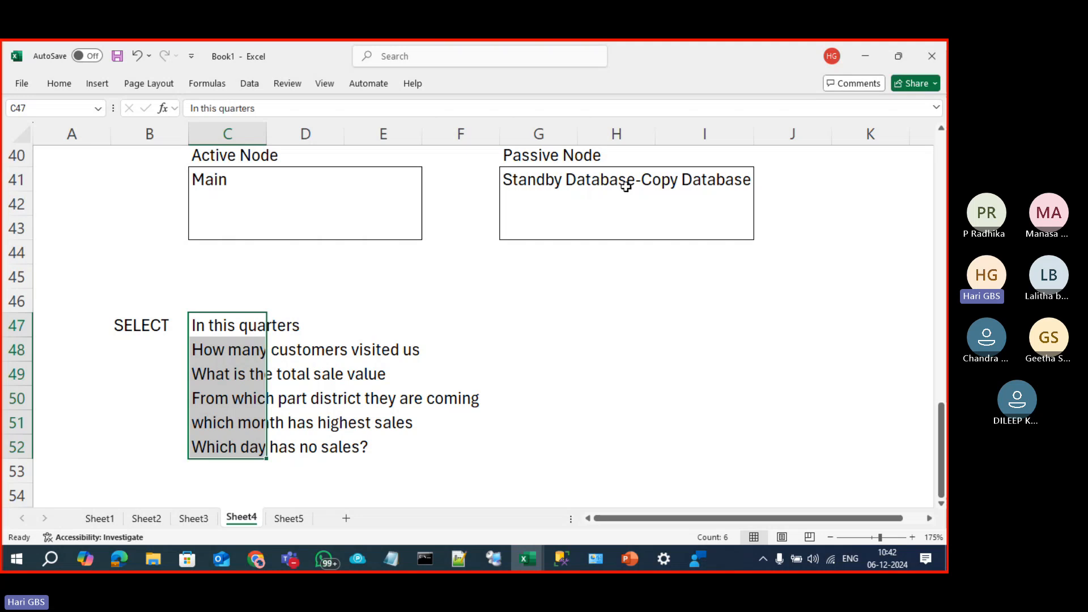
click(558, 182)
click(158, 326)
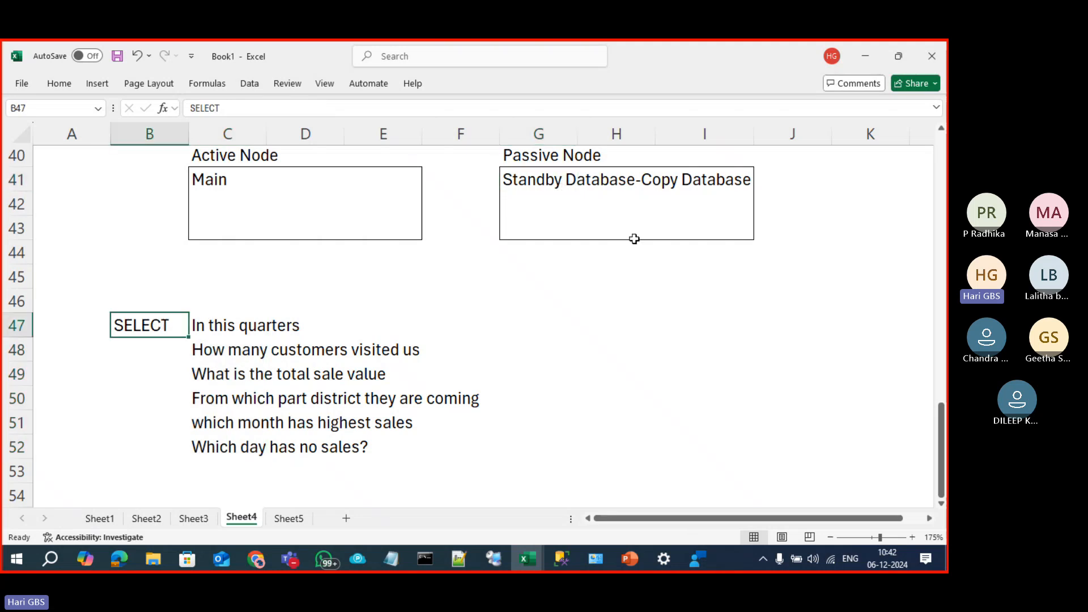
drag(528, 224, 709, 238)
click(186, 235)
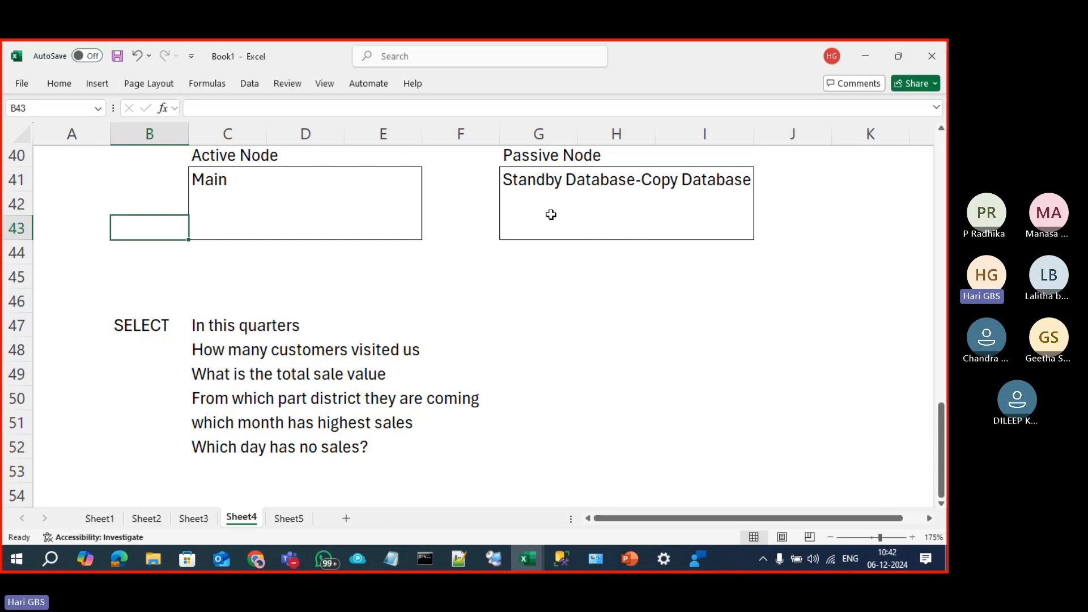
click(549, 223)
click(193, 227)
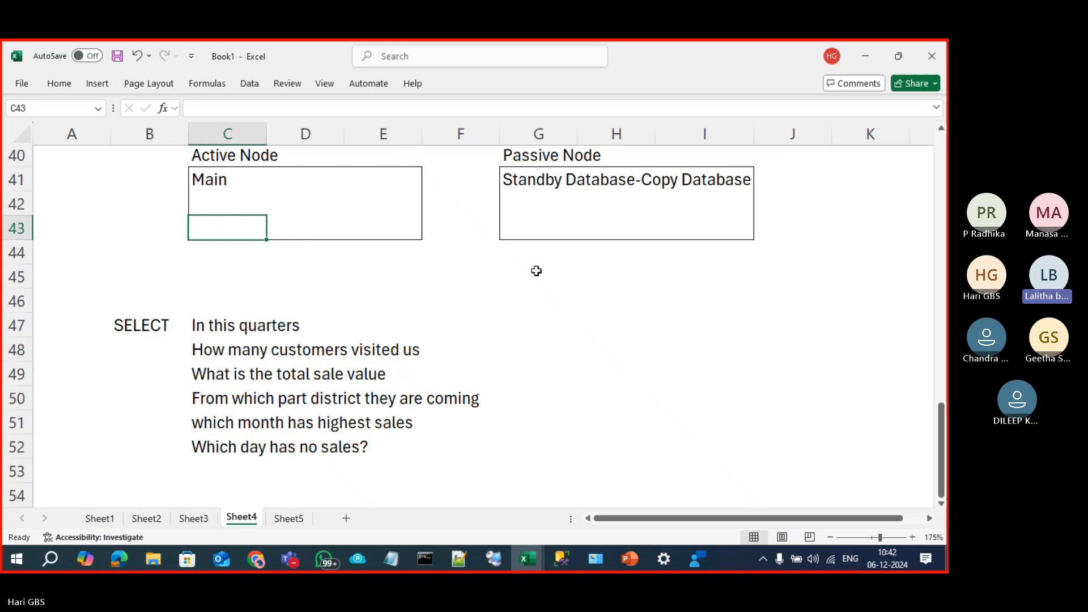
Step: Enter NO RECOVERY in J38 and STANDBY in J39 beside the secondary question
scroll(537, 271, up, 1)
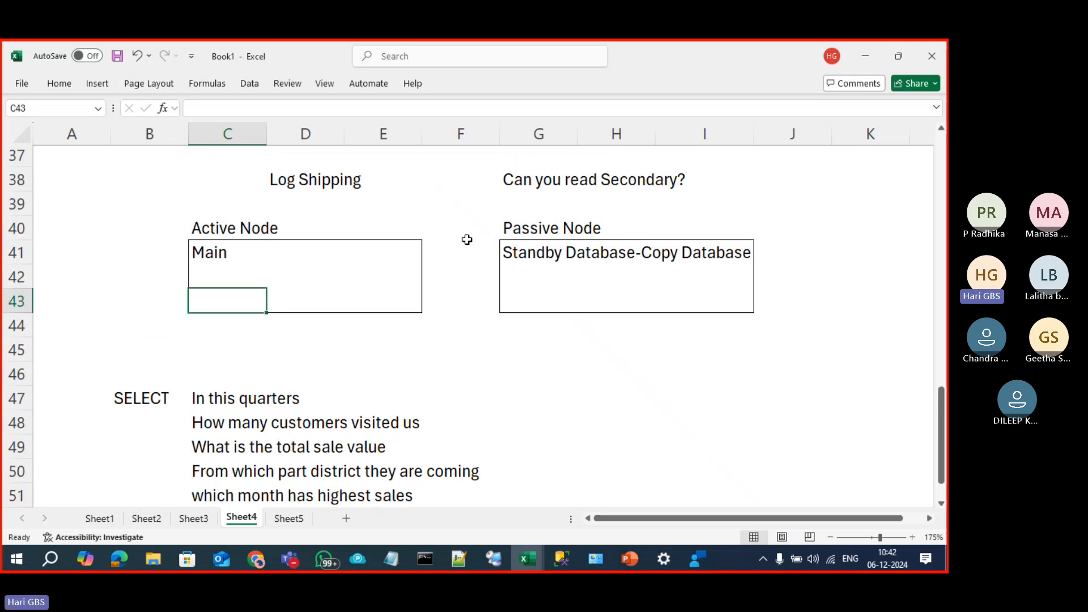
click(313, 177)
click(798, 186)
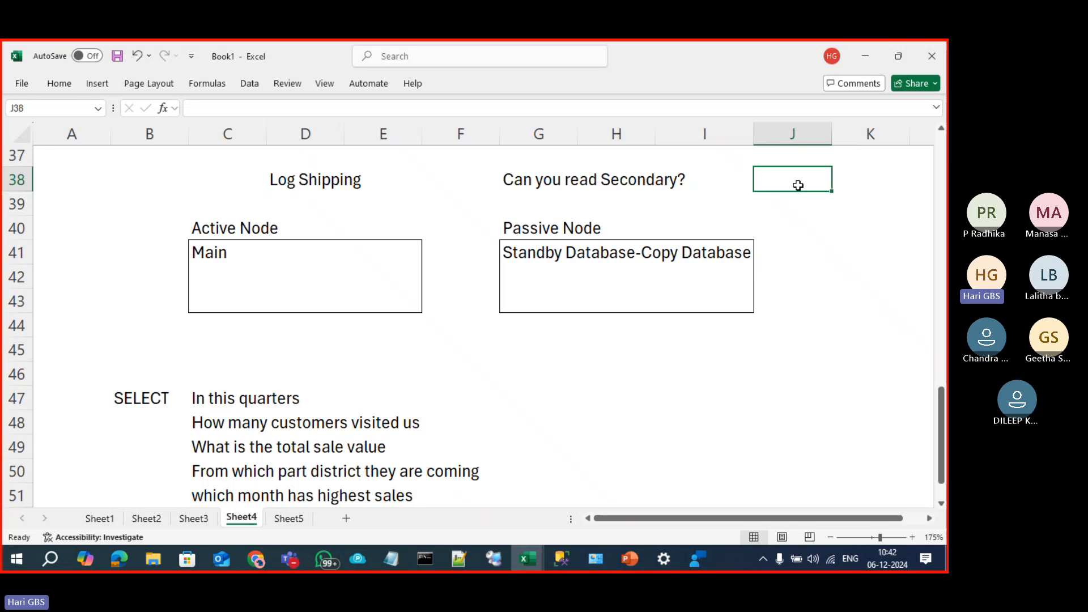
text(NO RECOVERY)
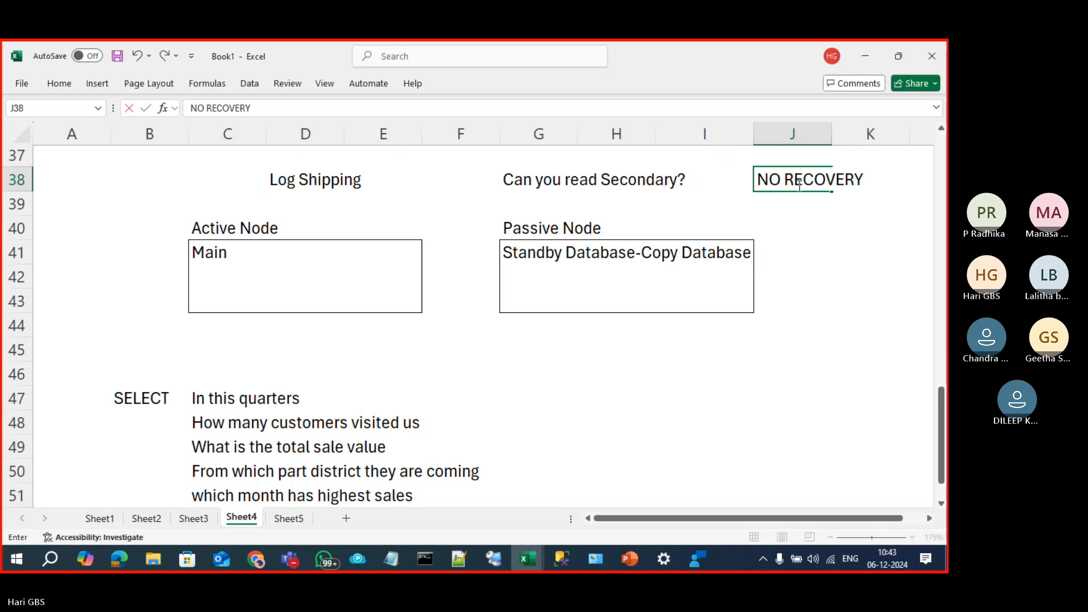
key(Return)
text(STANDBY)
key(Return)
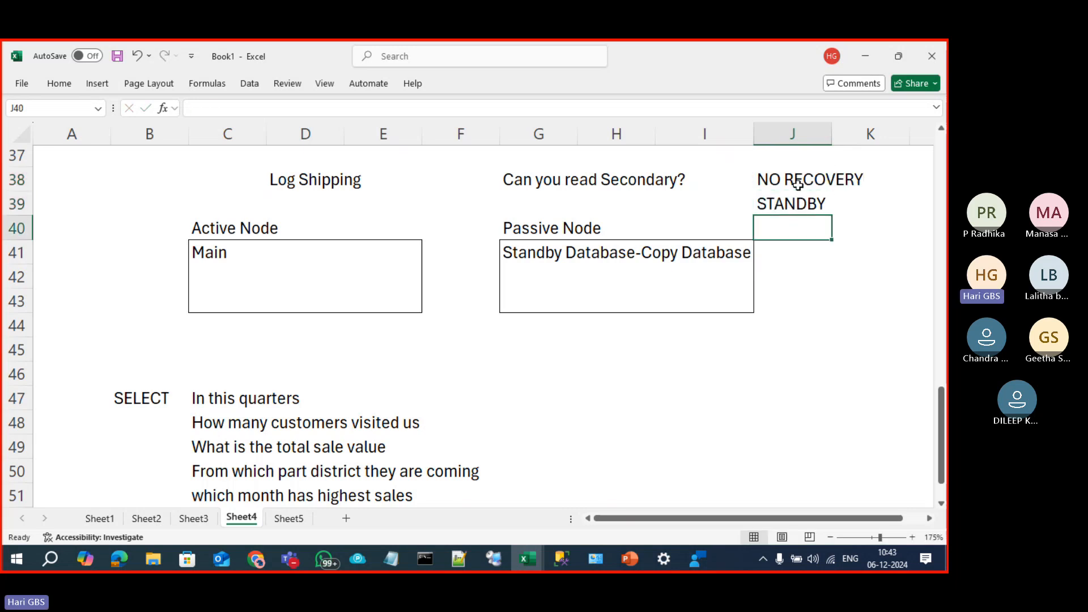
Step: Fill the STANDBY cell yellow, then review the Log Shipping heading and answers
click(791, 201)
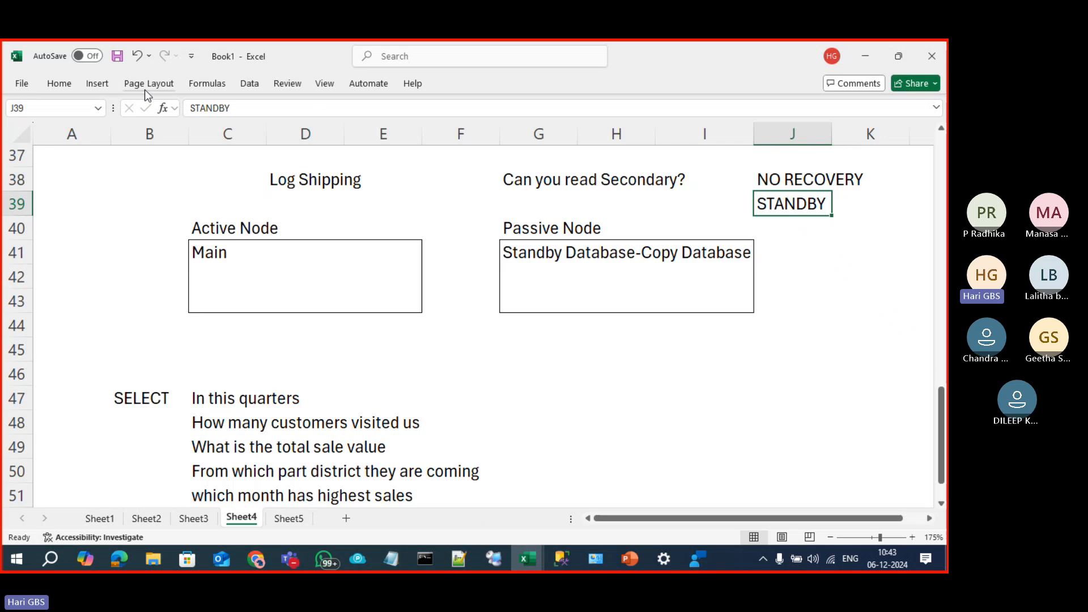
click(51, 89)
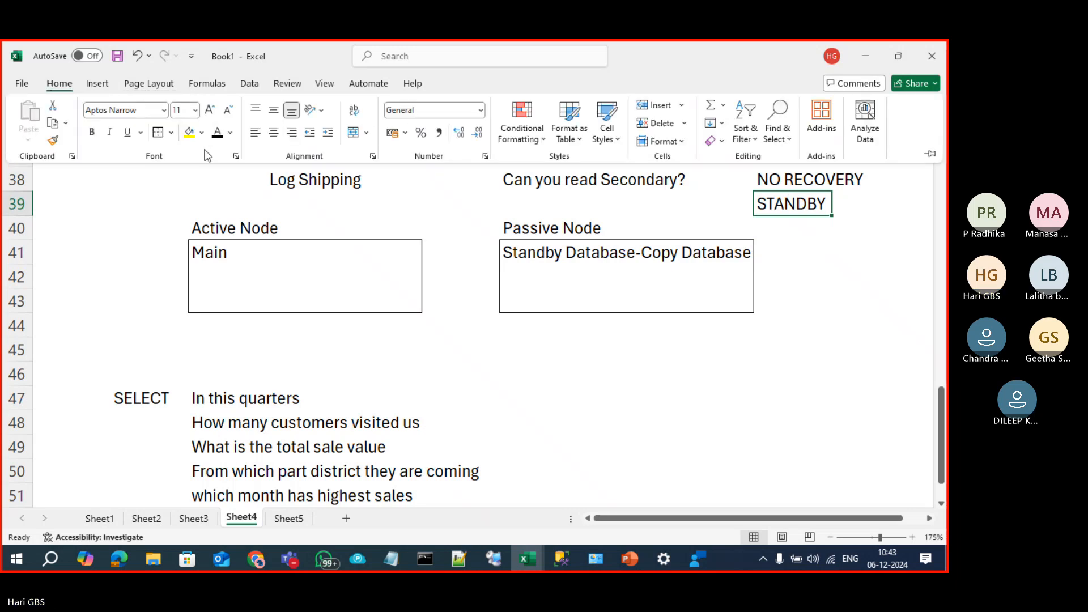
click(189, 132)
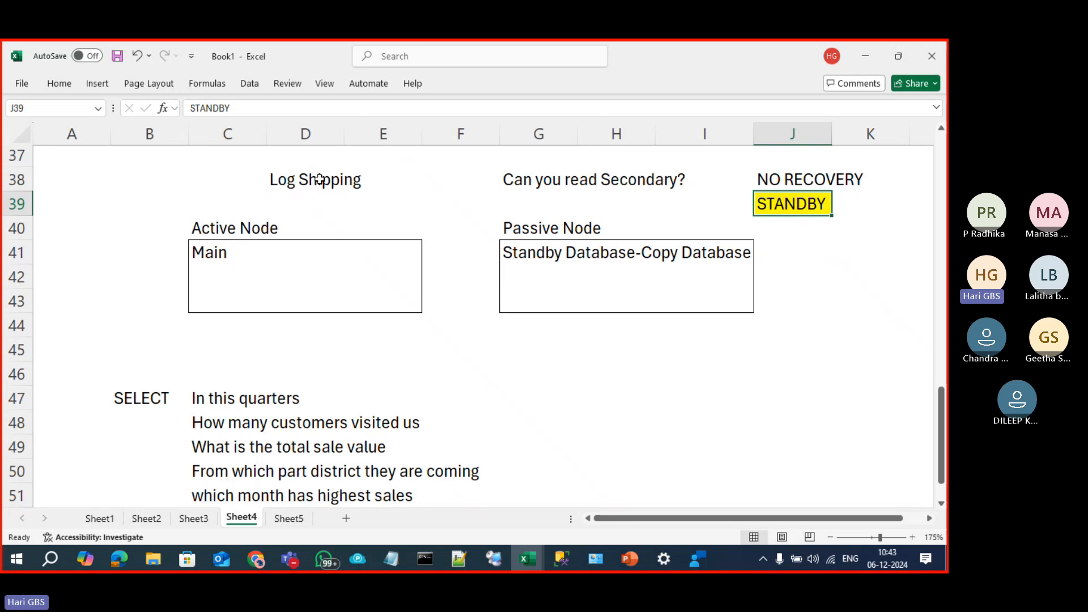
click(321, 180)
click(549, 182)
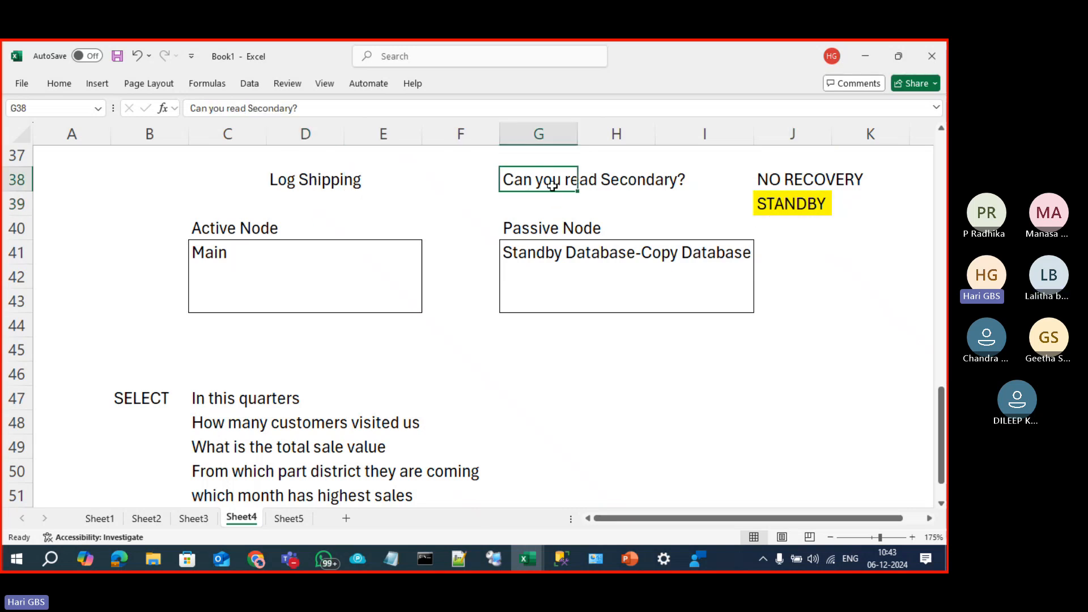
click(802, 204)
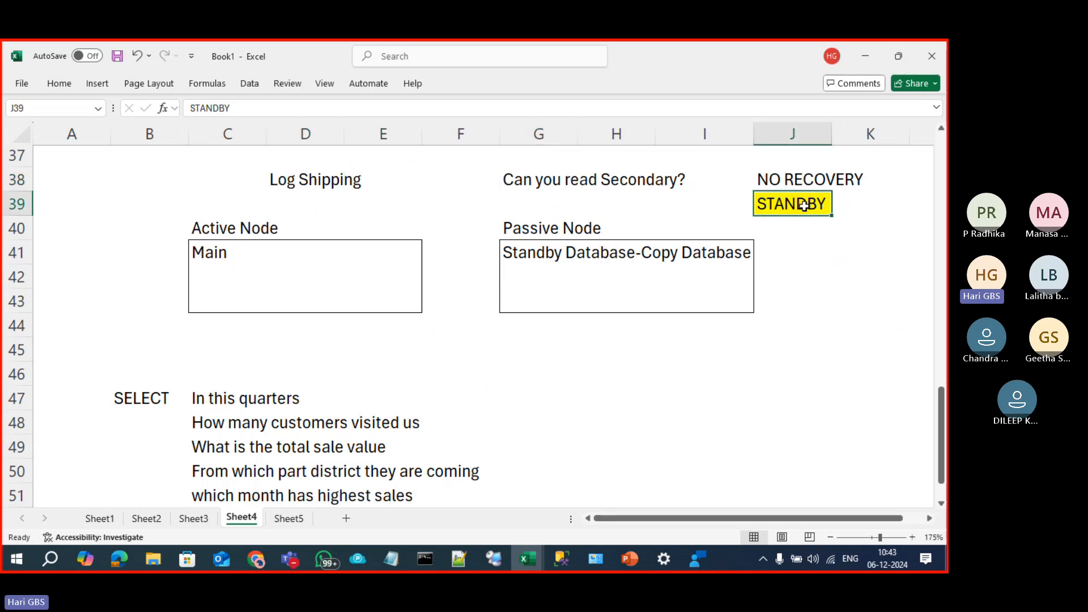
click(808, 187)
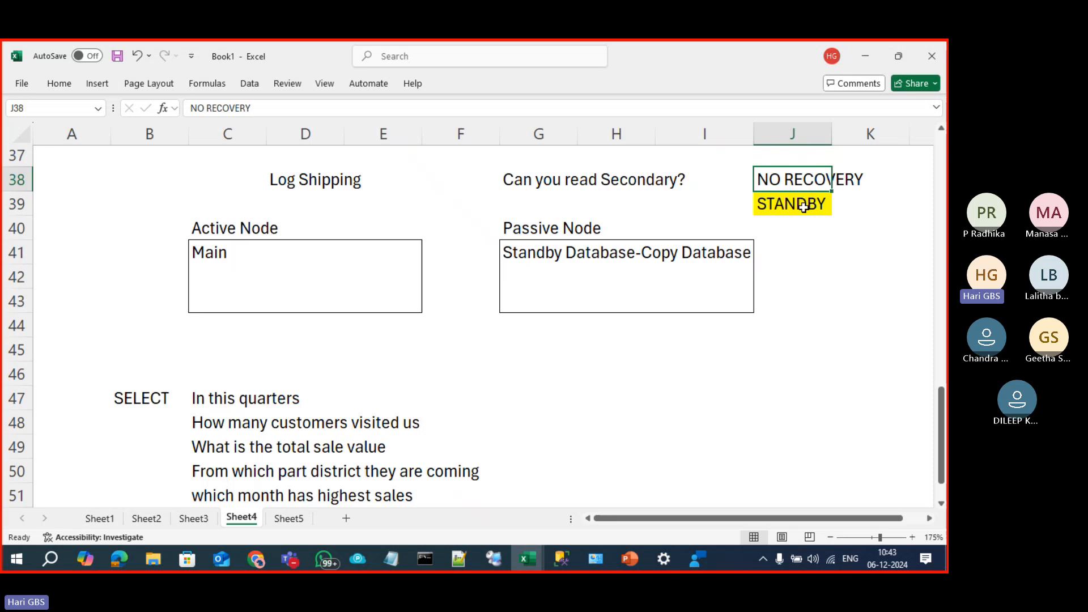
click(330, 189)
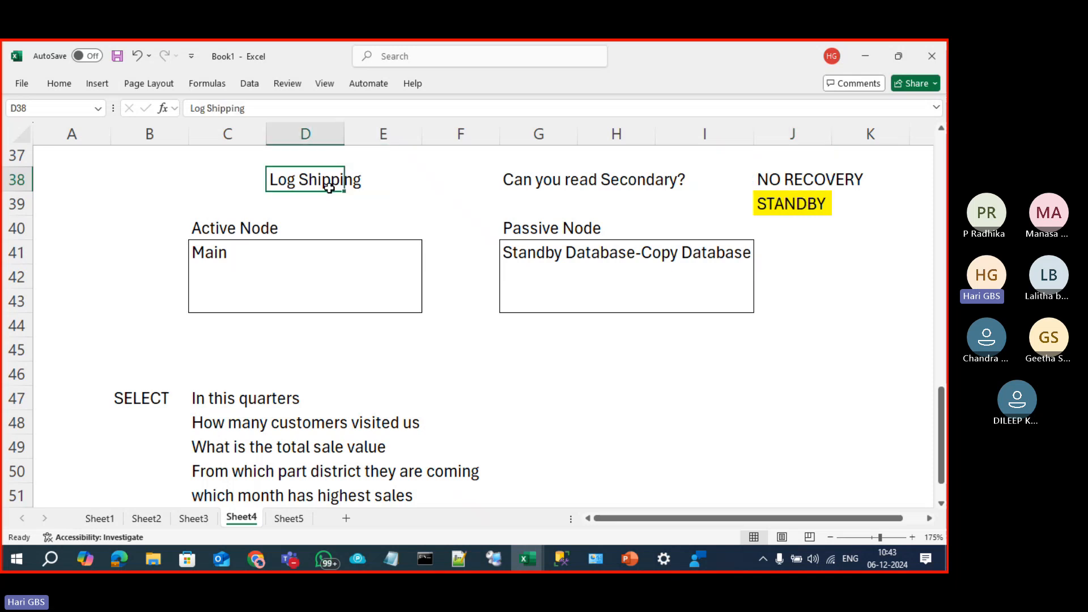
text(MIRRROING)
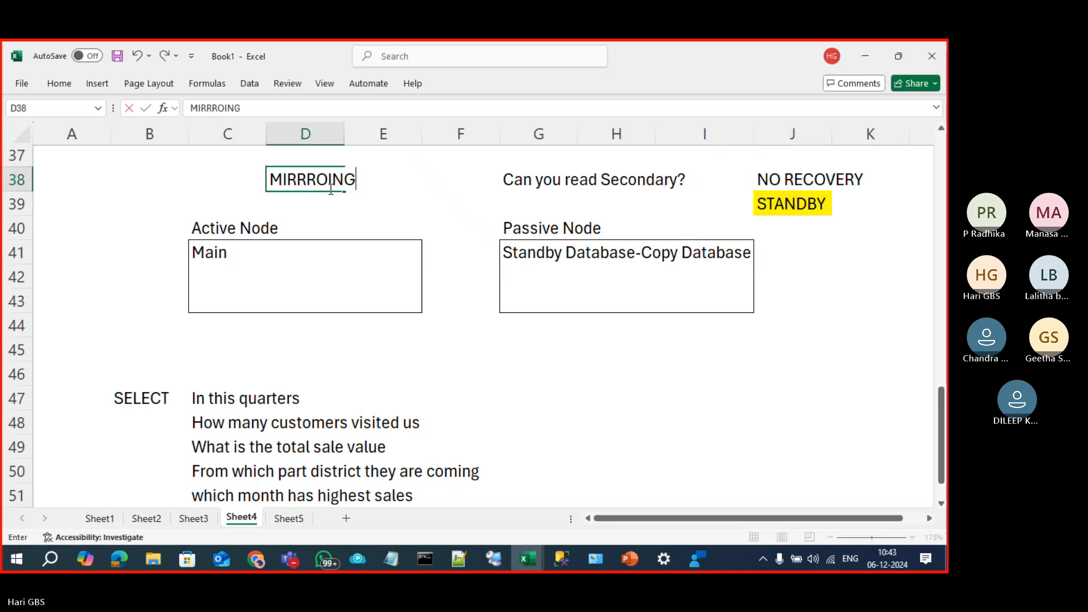
key(Tab)
key(Tab)
key(Tab)
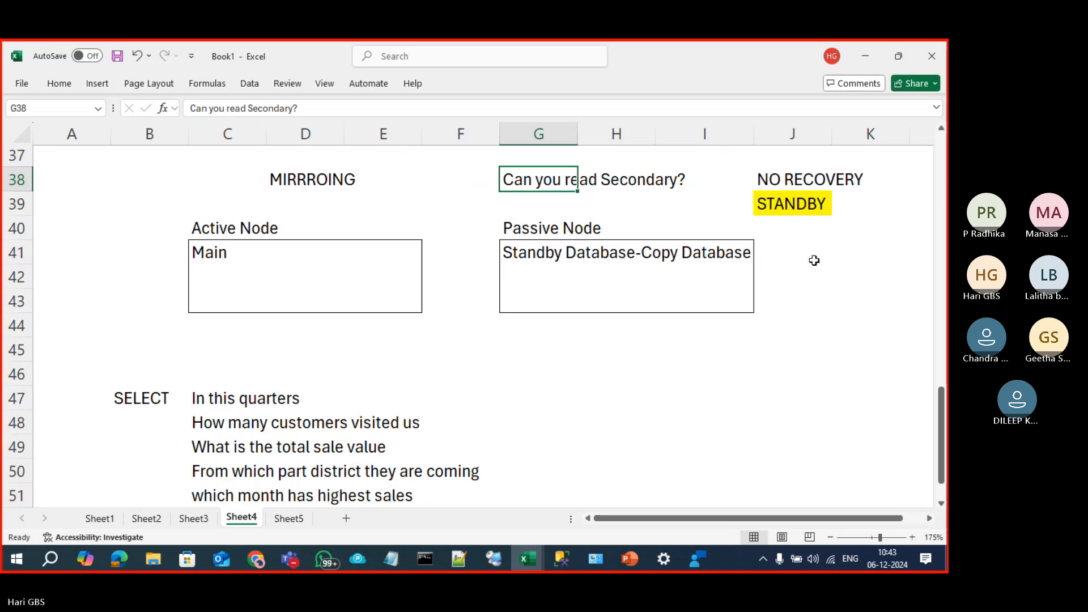
drag(791, 180, 788, 206)
click(795, 279)
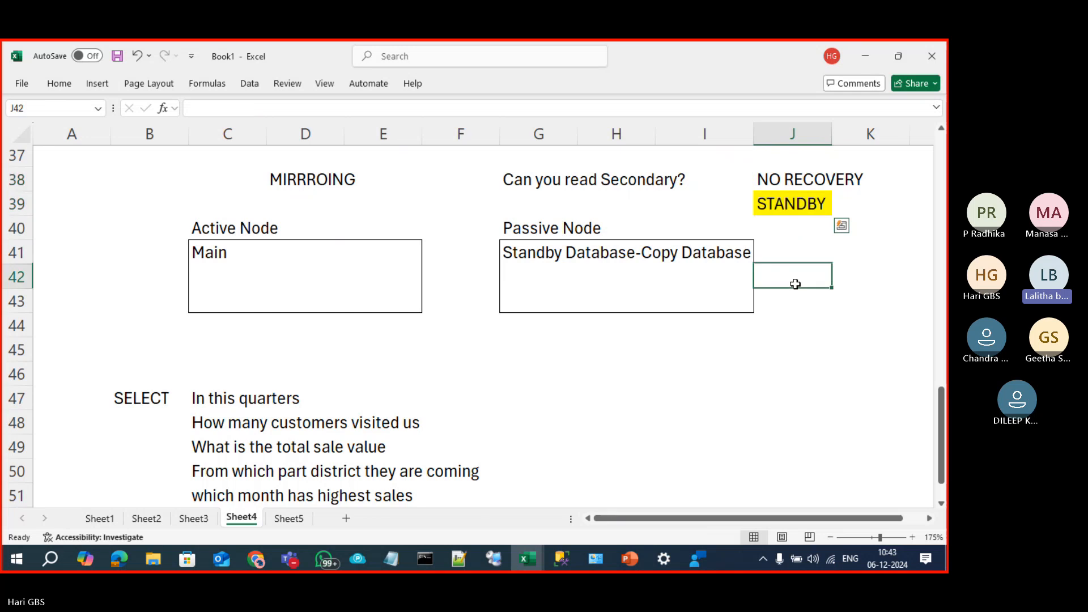
click(743, 346)
text(DIRECTLY)
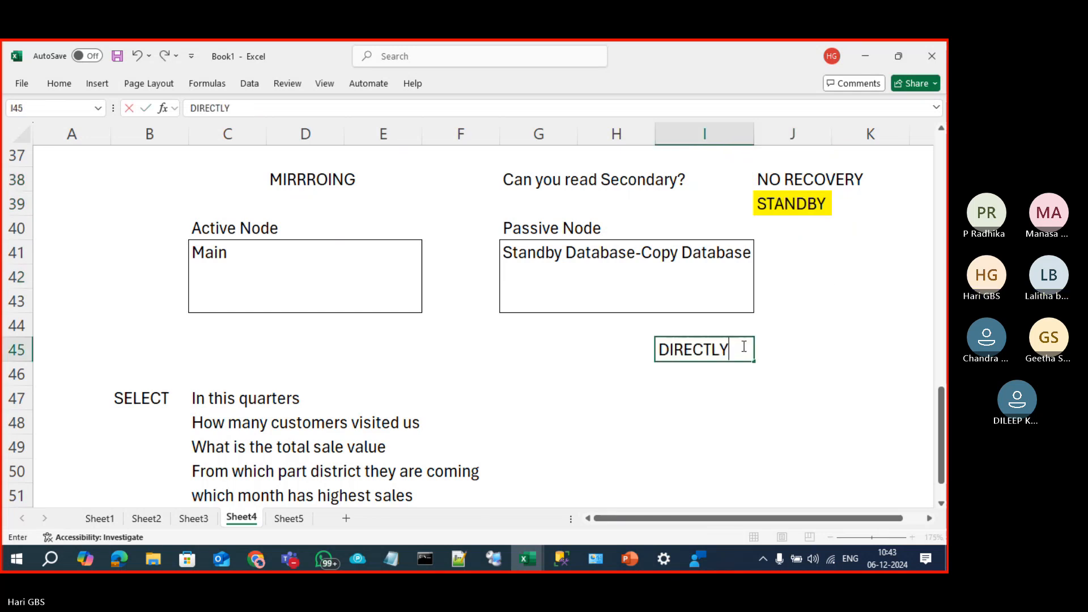
key(Return)
click(743, 346)
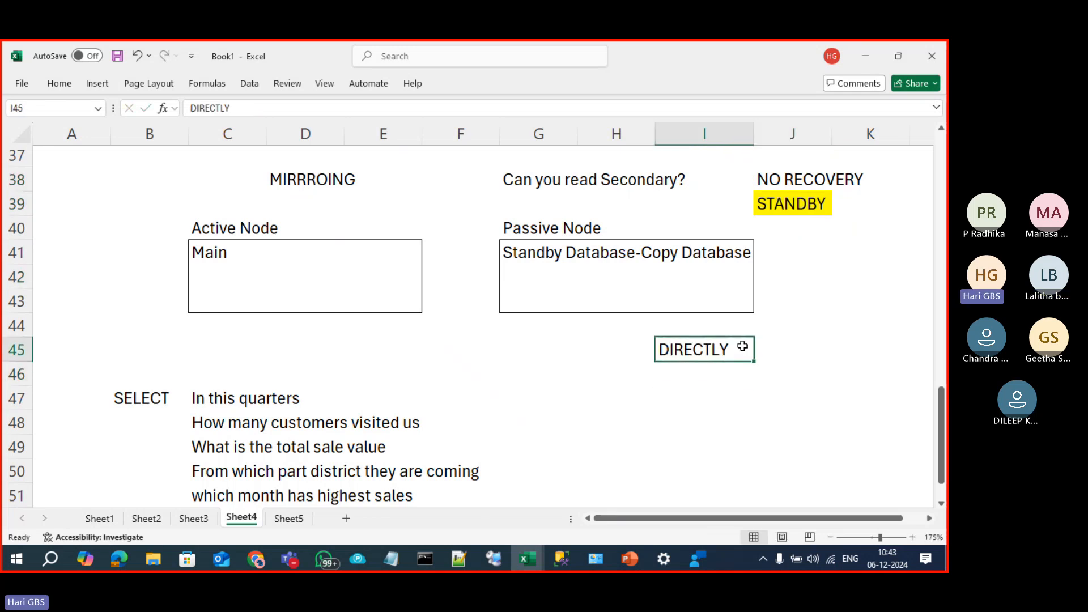
key(Right)
text(WE CAN NOT PRO)
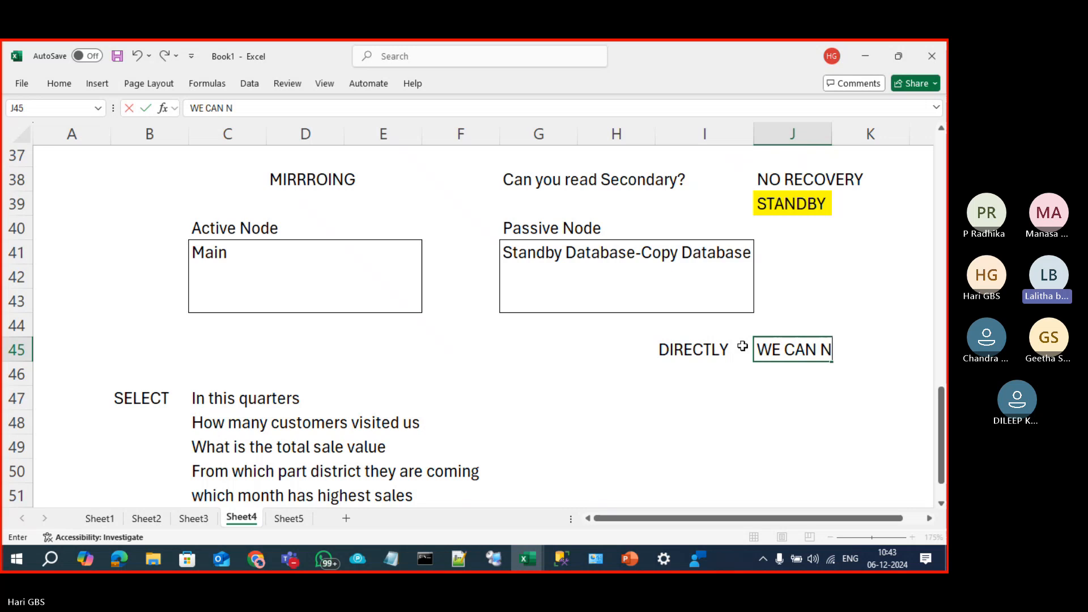
key(BackSpace)
key(BackSpace)
key(BackSpace)
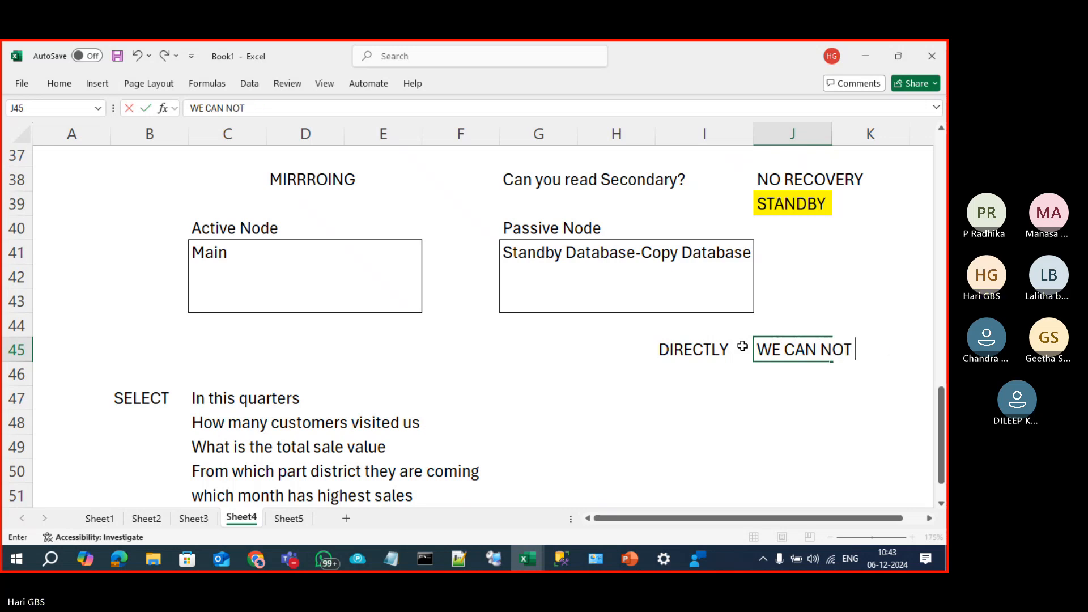
text(REED)
key(Return)
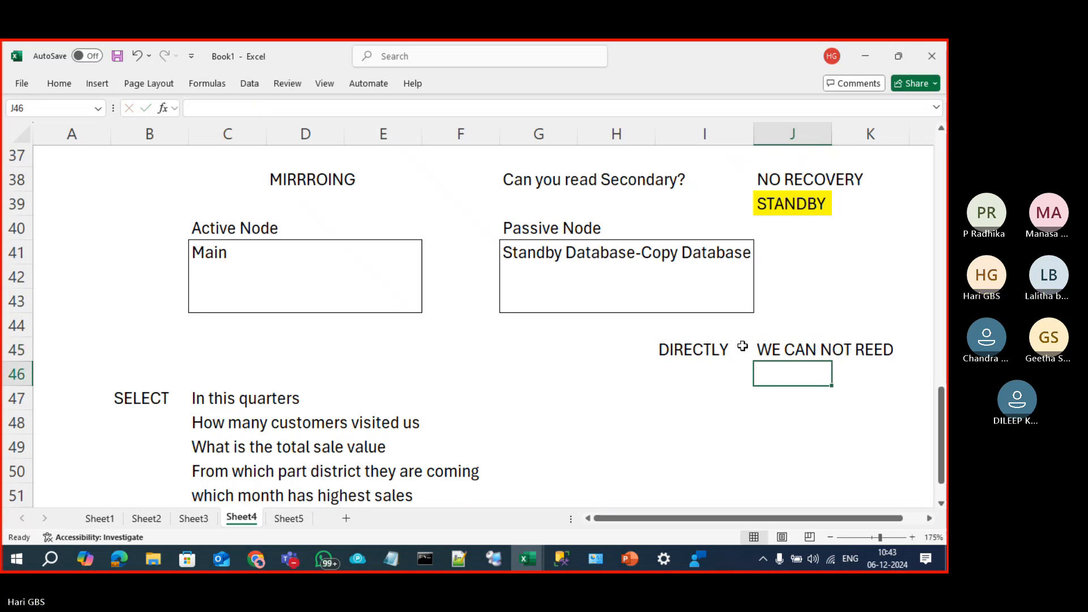
key(Up)
key(Right)
key(F2)
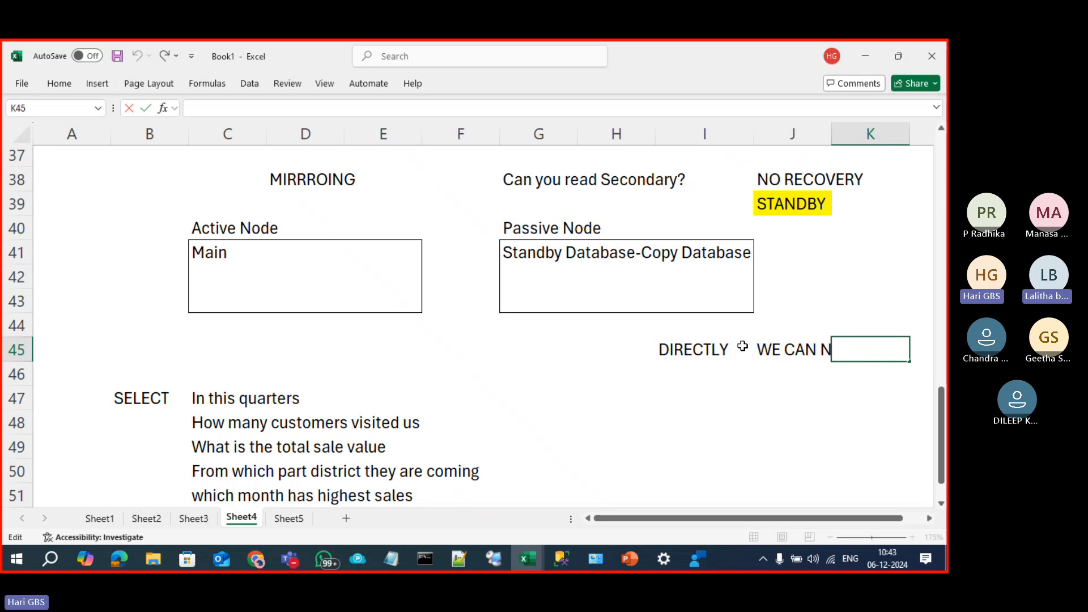
key(Escape)
key(Left)
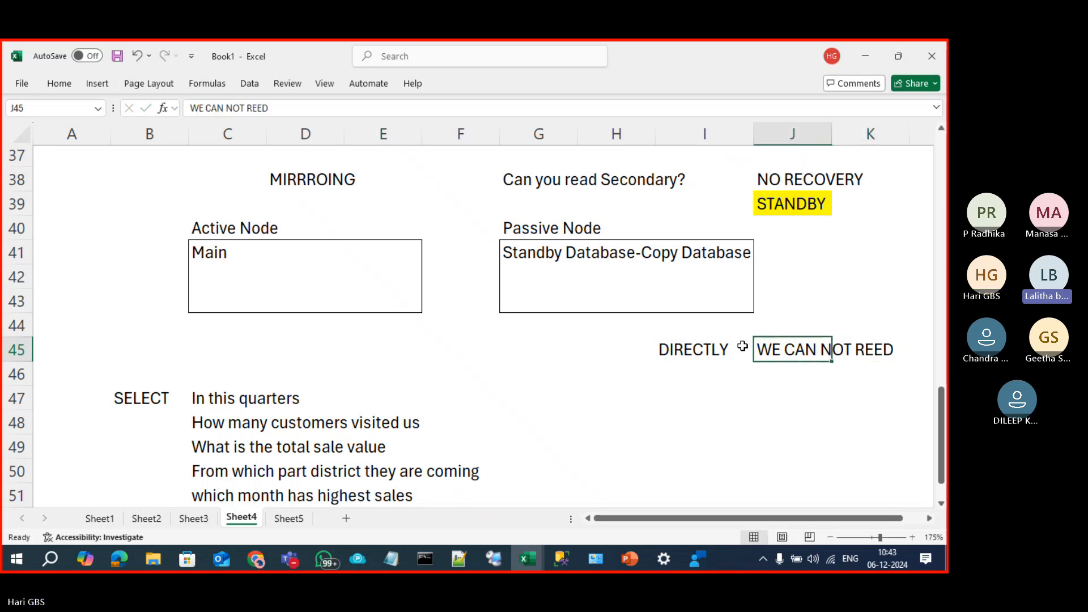
key(F2)
key(Left)
key(Left)
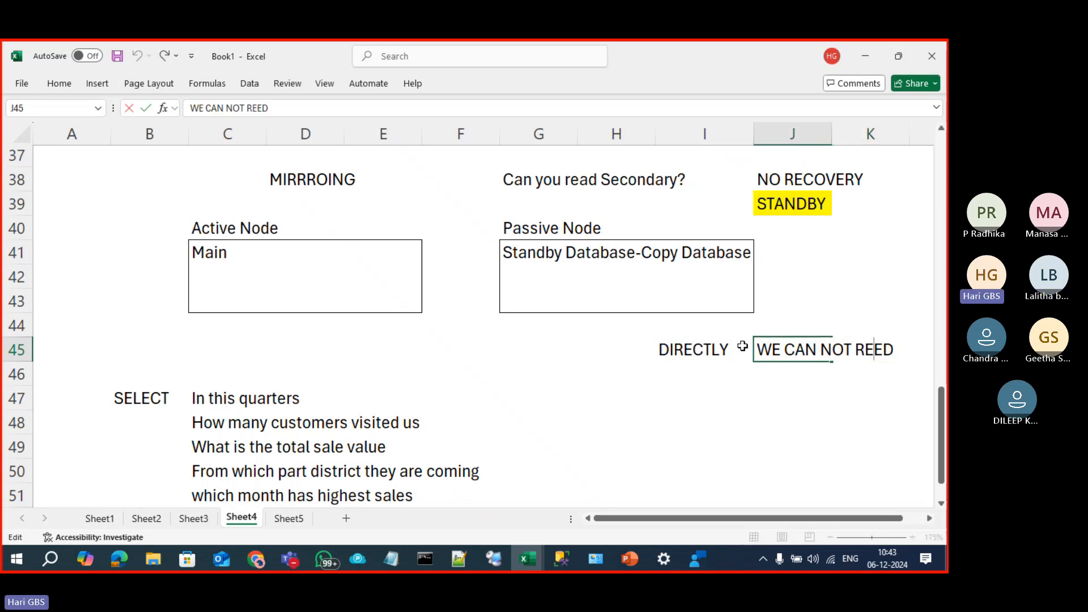
key(Delete)
text(A)
key(Return)
key(Left)
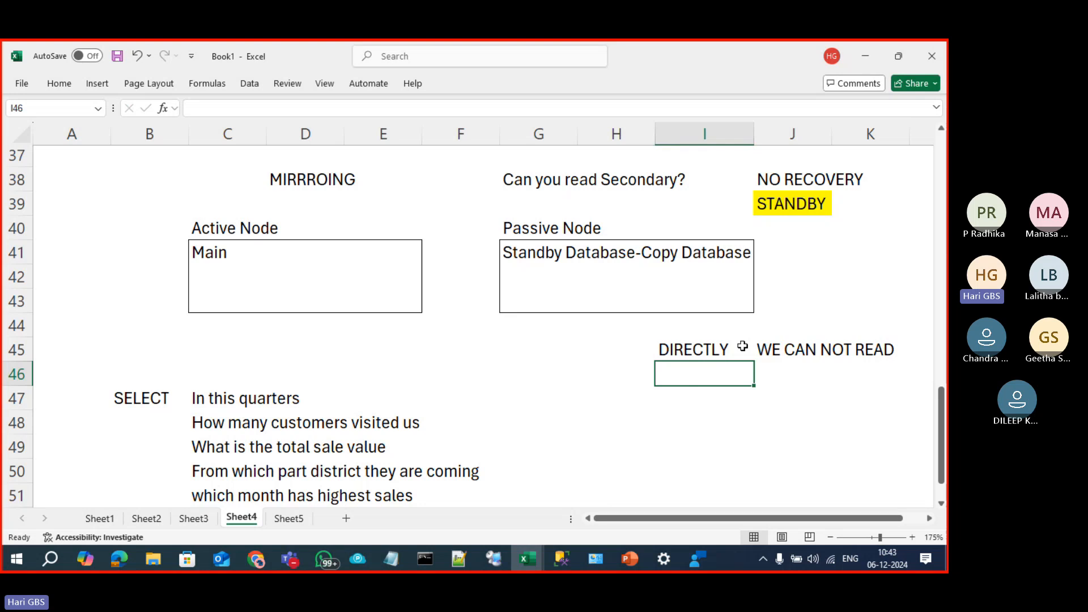
text(DATA)
text(BASE)
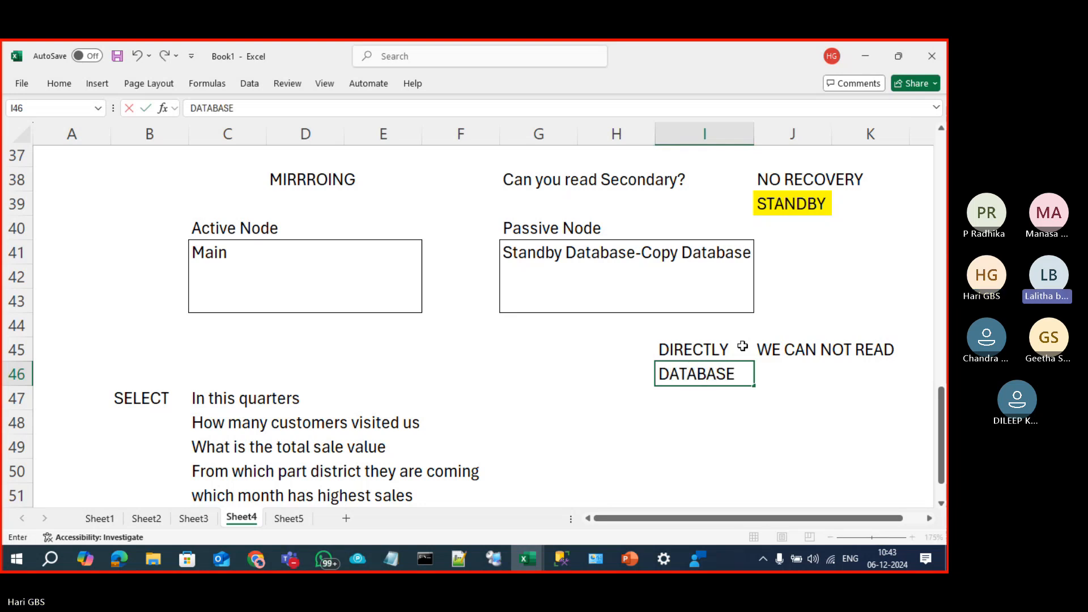
text( SNAPSHOT)
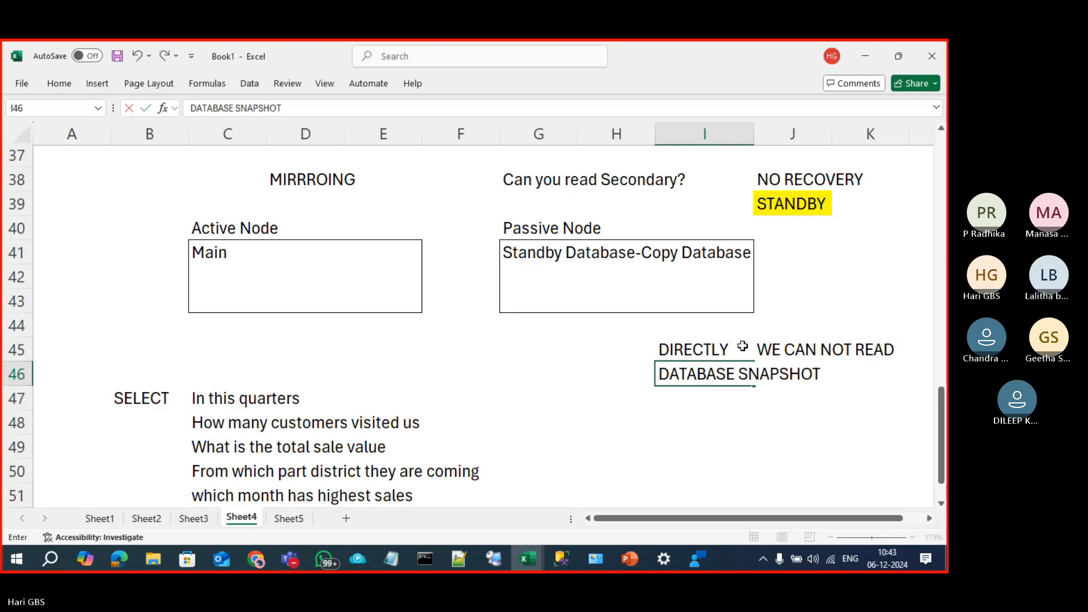
key(Return)
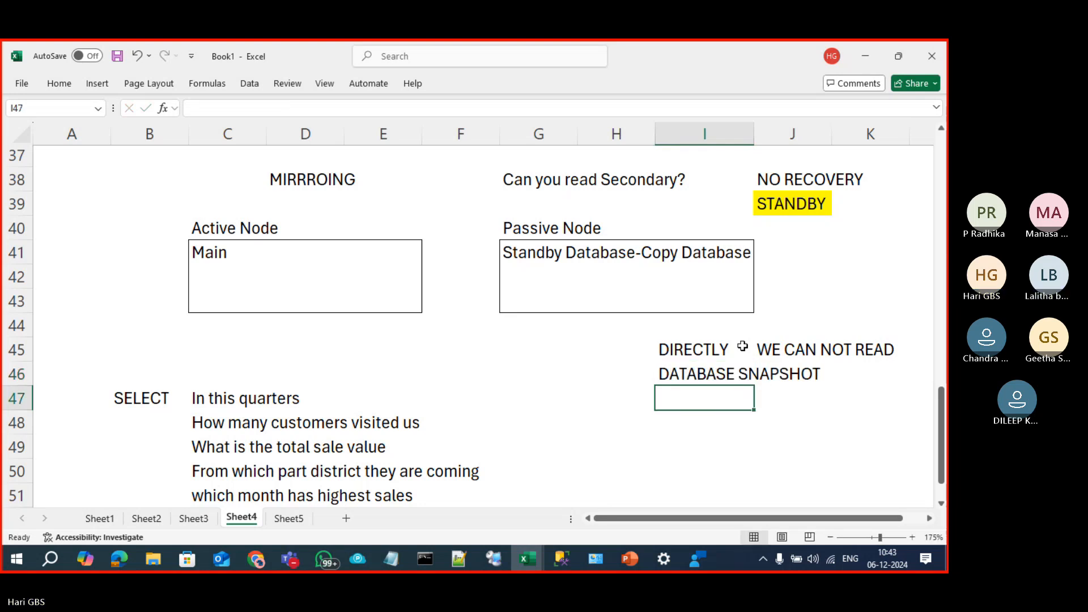
click(523, 259)
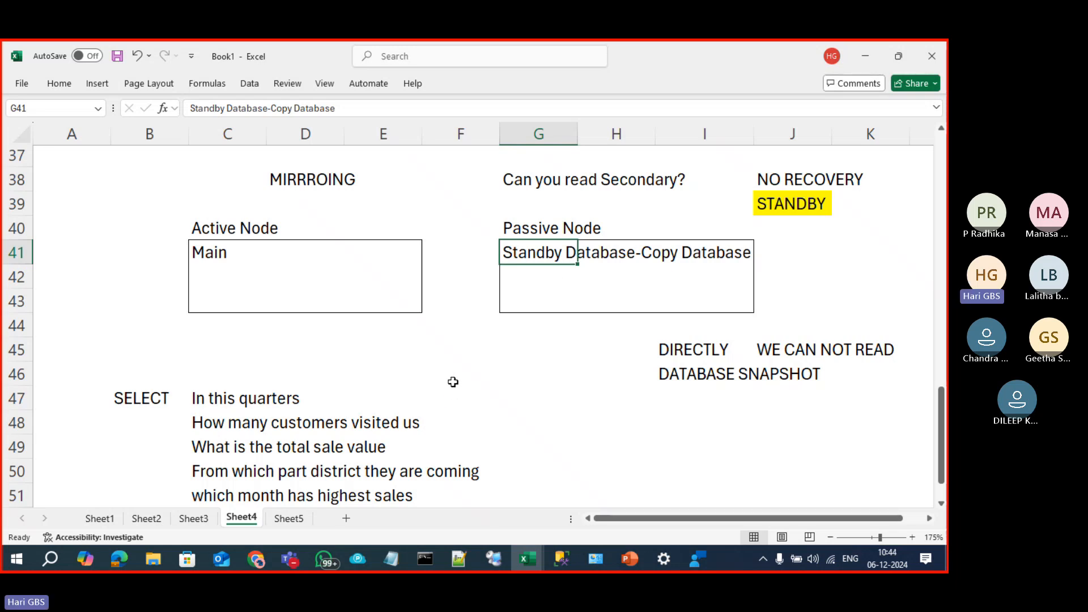
key(alt+Tab)
key(alt+Tab)
key(alt+Tab)
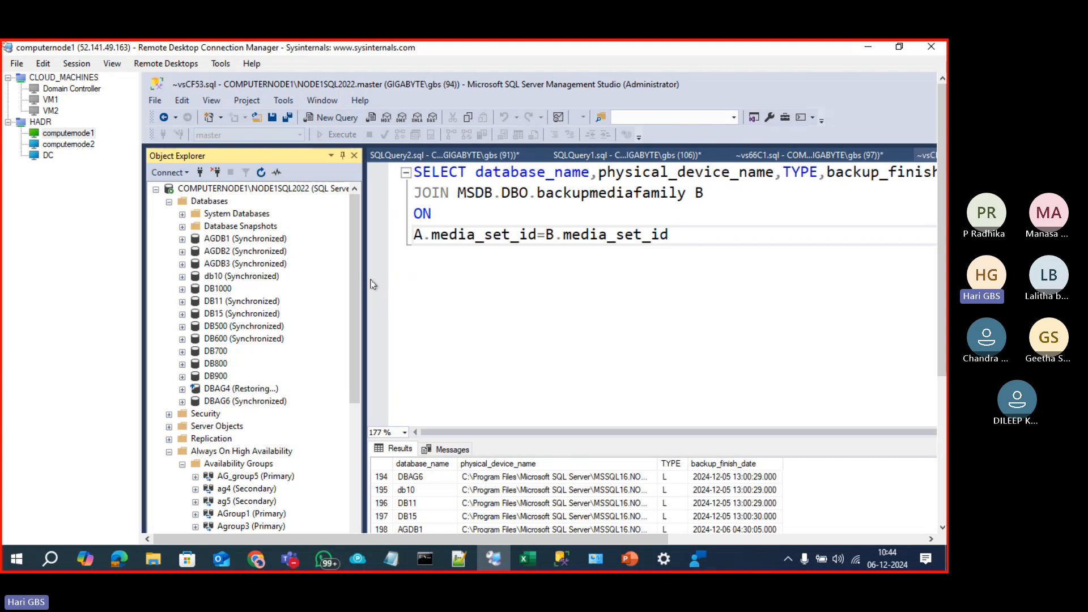
Step: On computernode2, check DB700 under AG_group6's availability databases
click(73, 146)
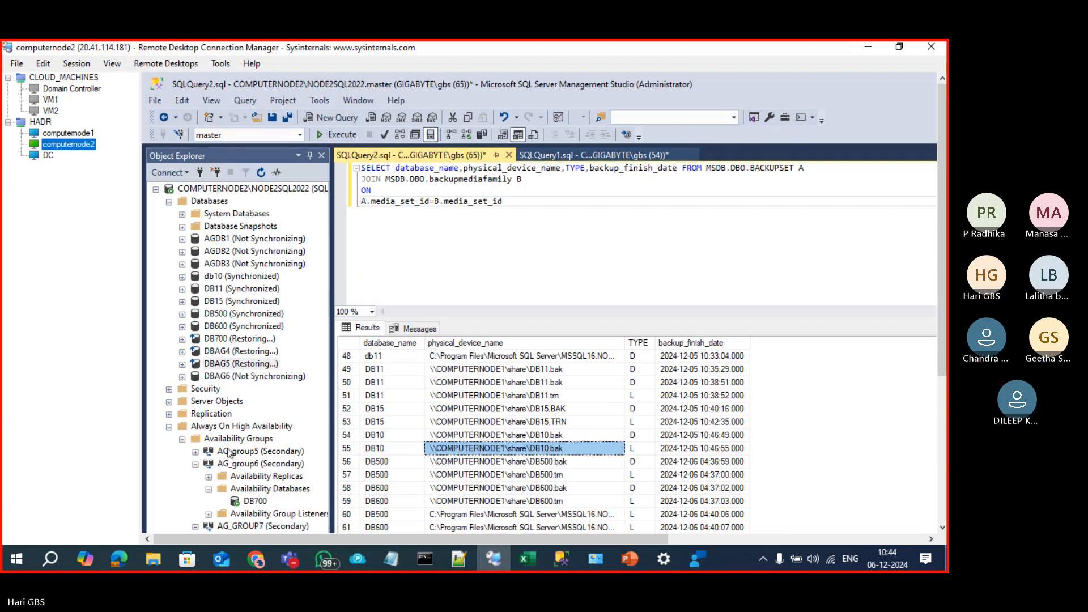
scroll(270, 462, down, 3)
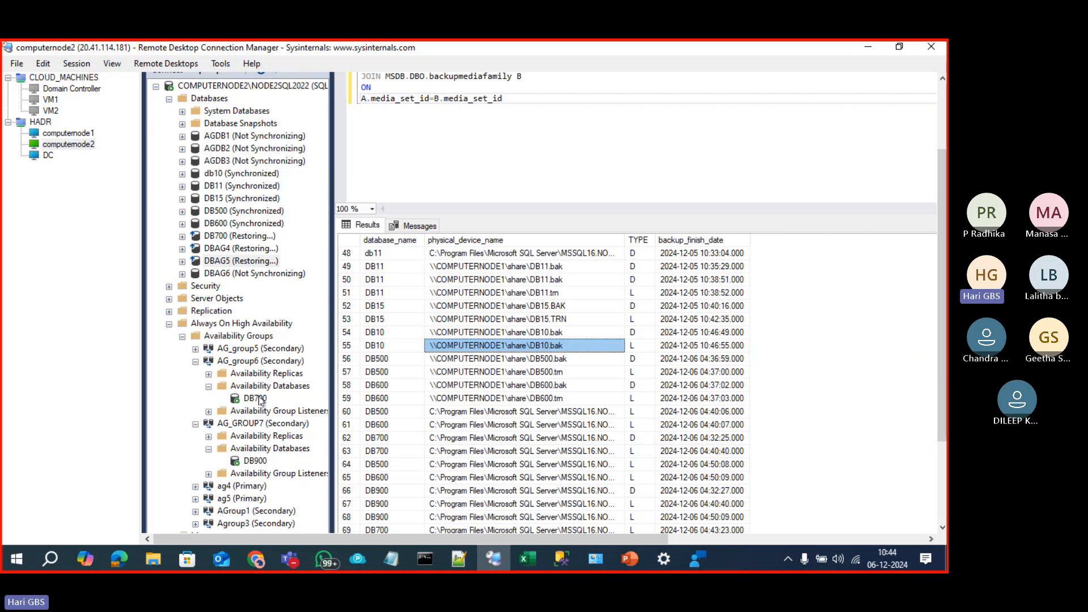
click(255, 398)
click(205, 275)
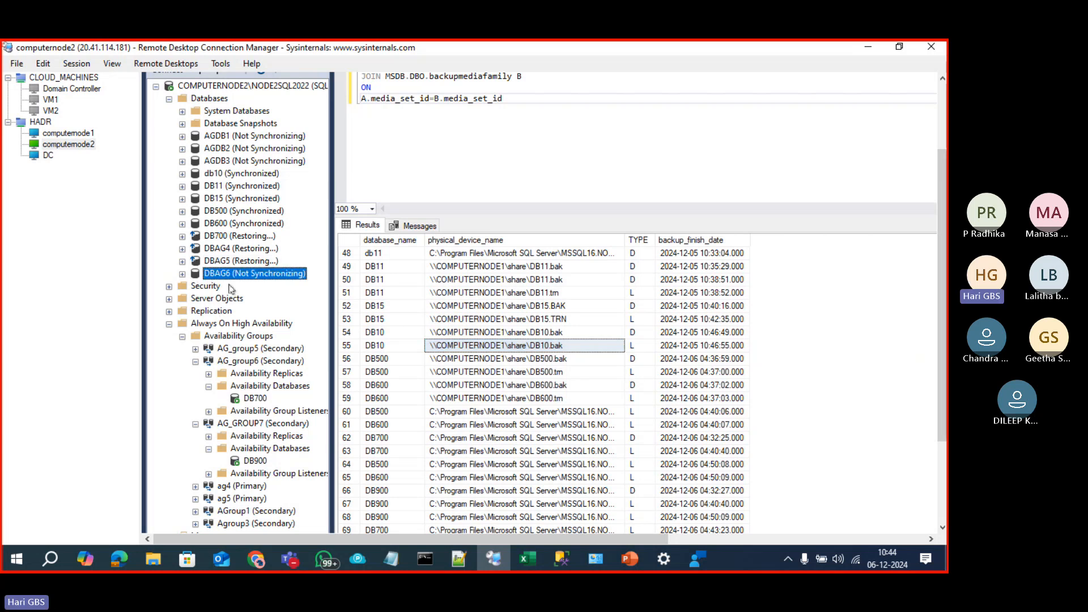
click(256, 400)
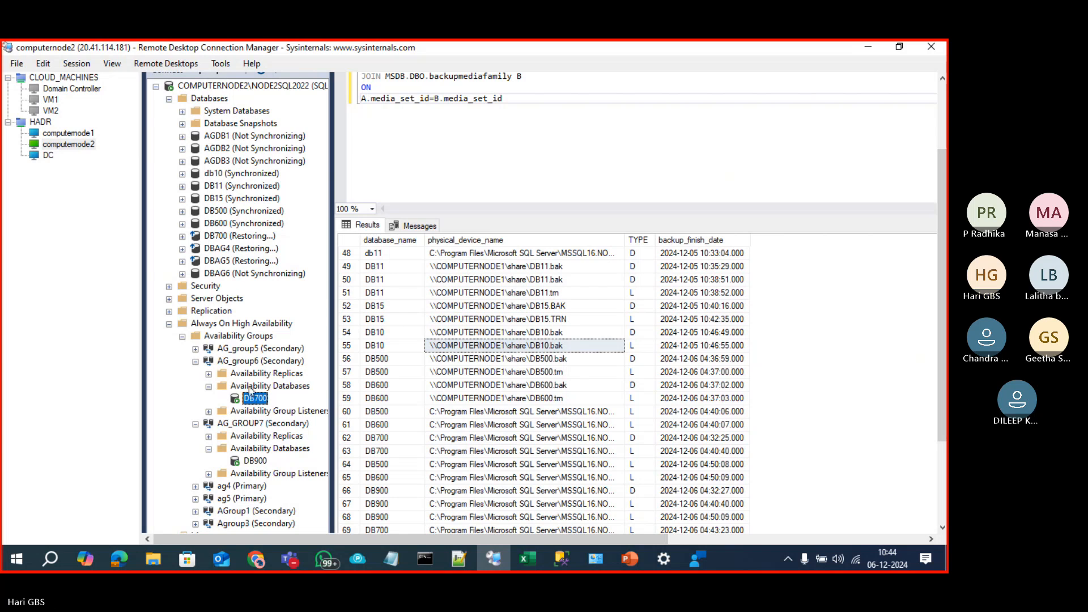
Step: On computernode1, select DB700 and open a new query window
click(65, 135)
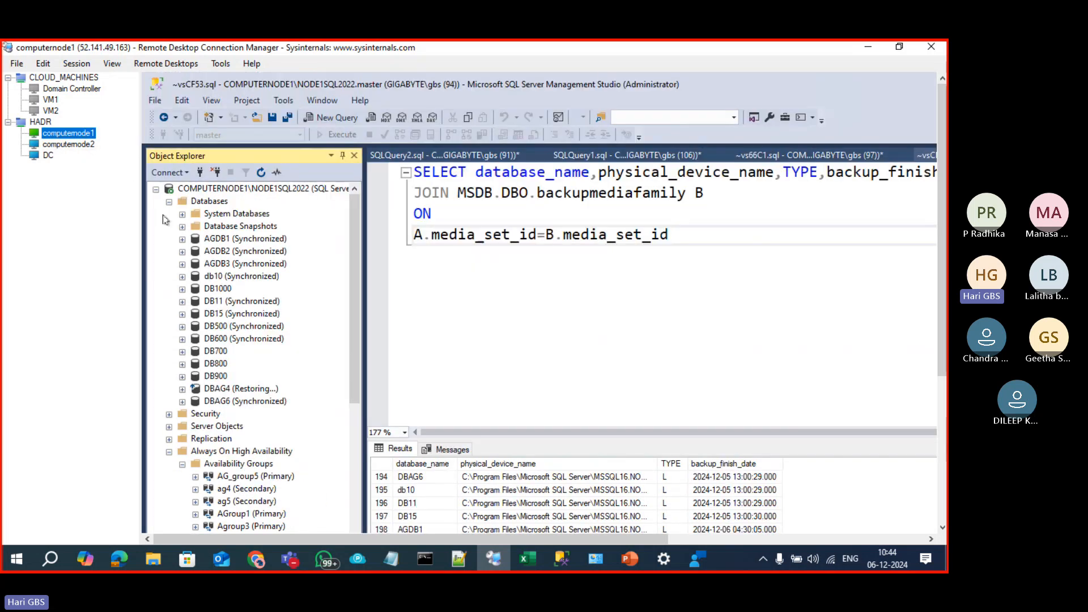
click(211, 352)
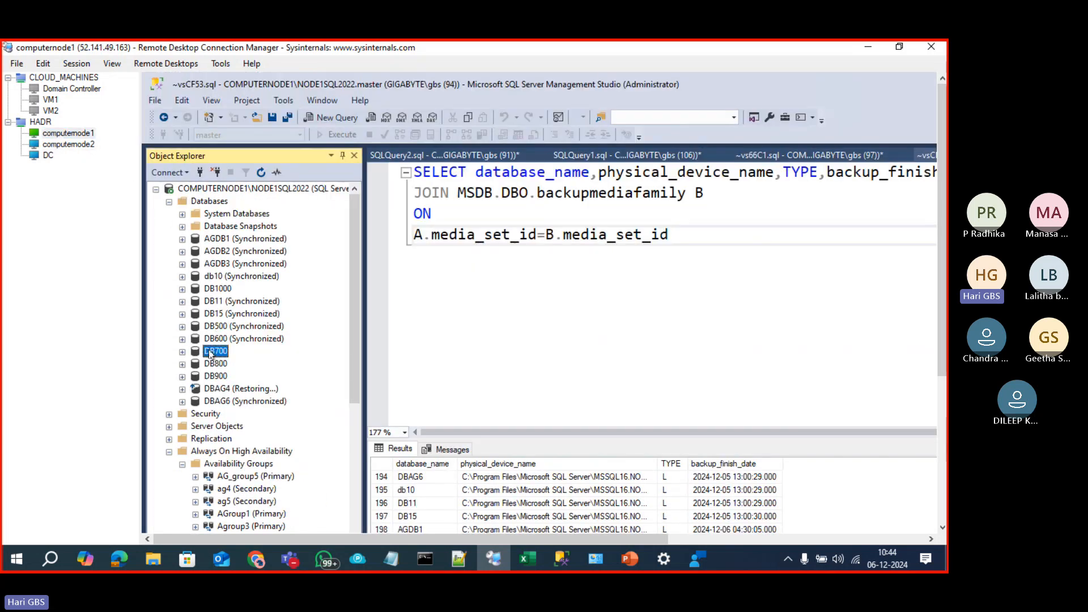
key(ctrl+n)
key(alt+Tab)
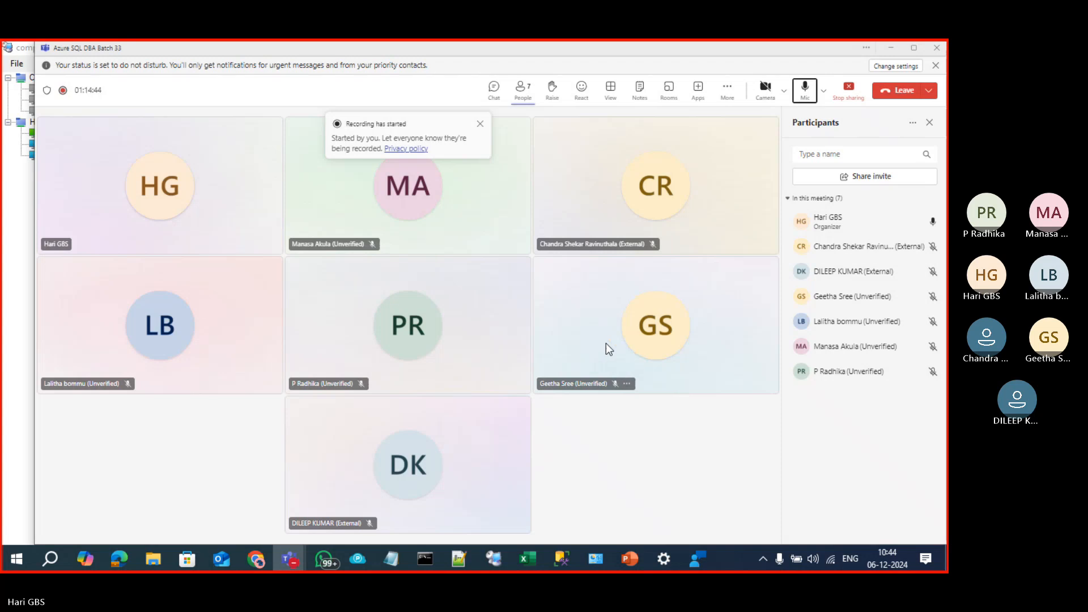
Step: Copy the SouthIndianNames table script from ChatGPT's 'Create Table Insert Rows' chat
click(258, 559)
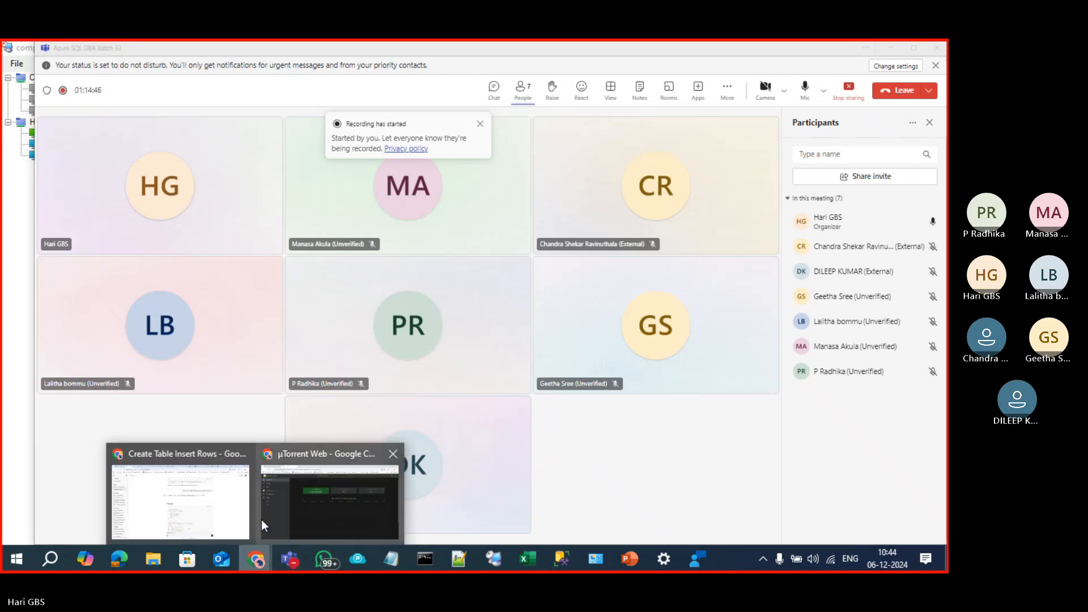
click(211, 511)
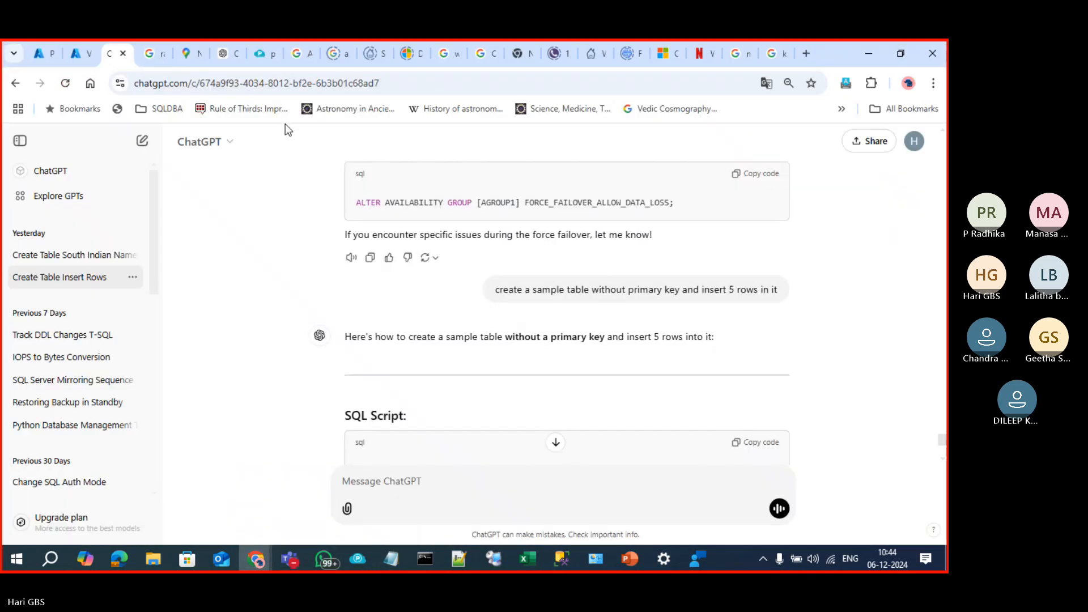
click(557, 443)
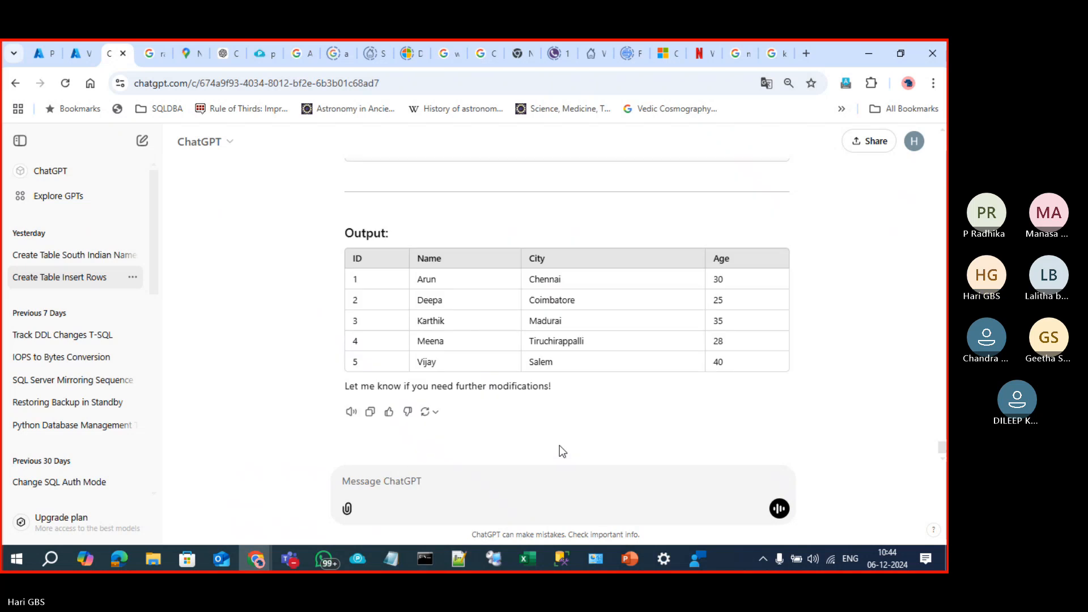
scroll(615, 399, up, 10)
click(762, 262)
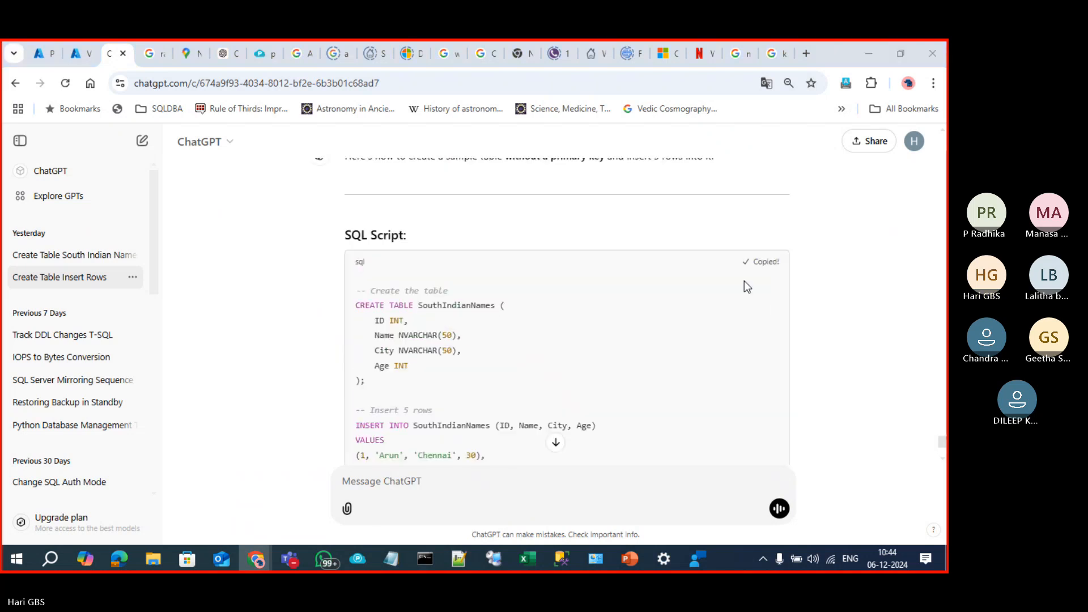
key(alt+Tab)
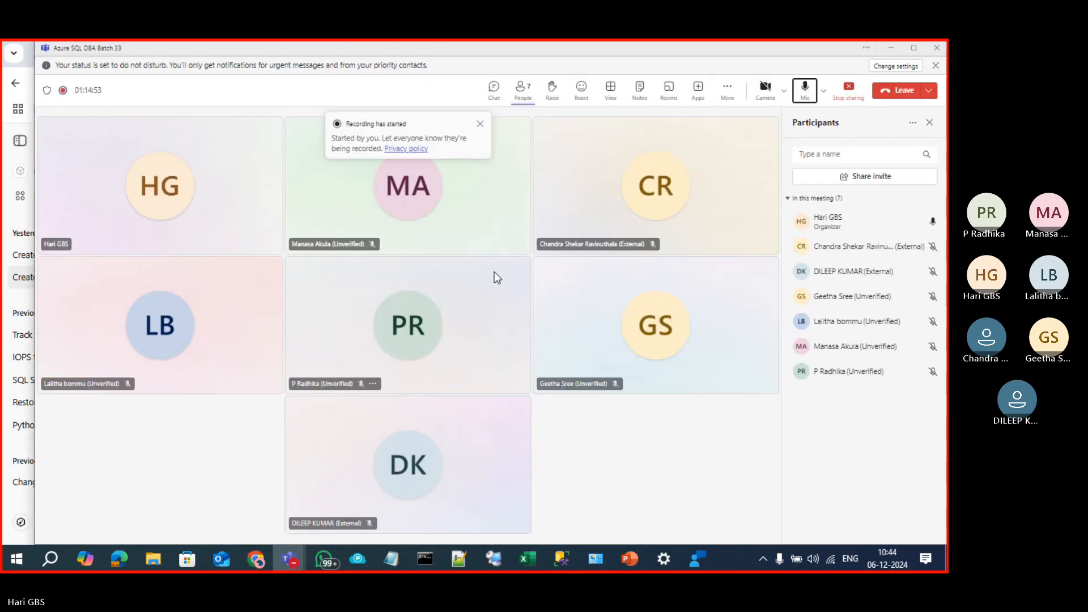
click(494, 559)
Step: Paste and run the script in DB700, then find dbo.SouthIndianNames under Tables
key(ctrl+v)
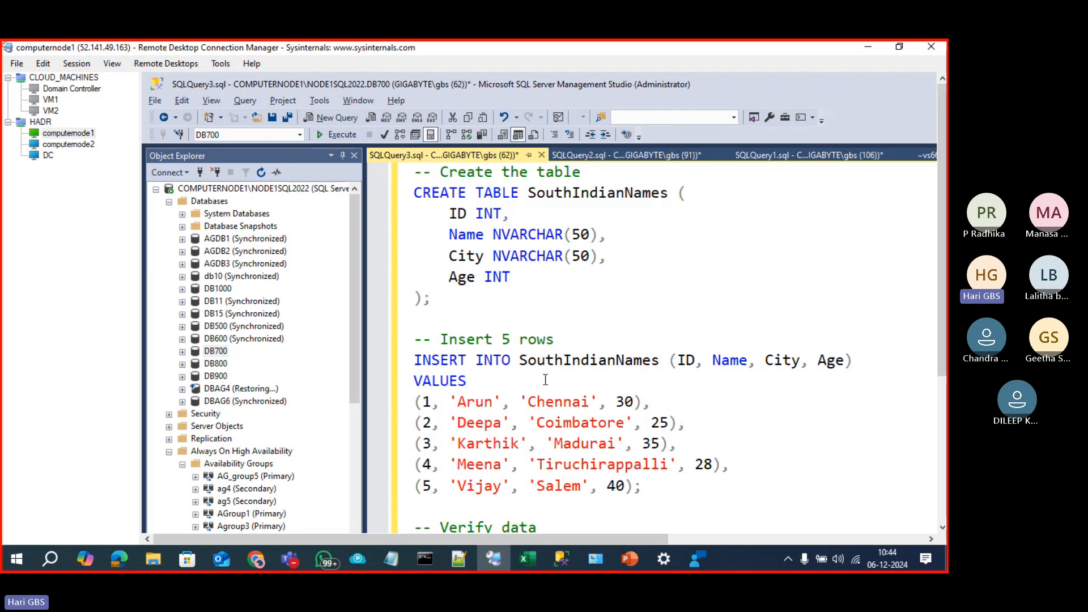
key(F5)
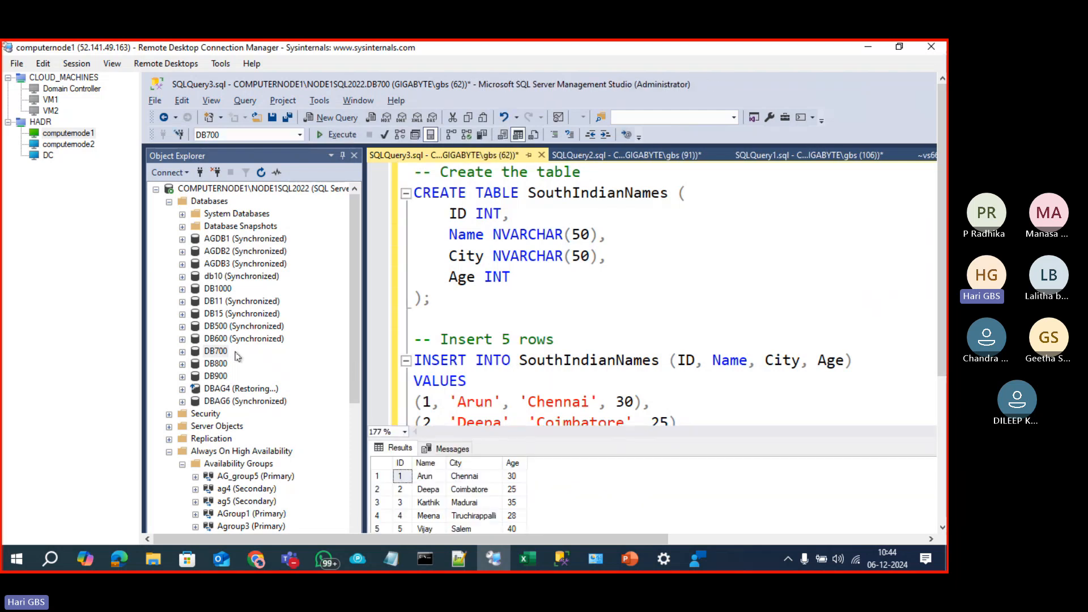
click(183, 352)
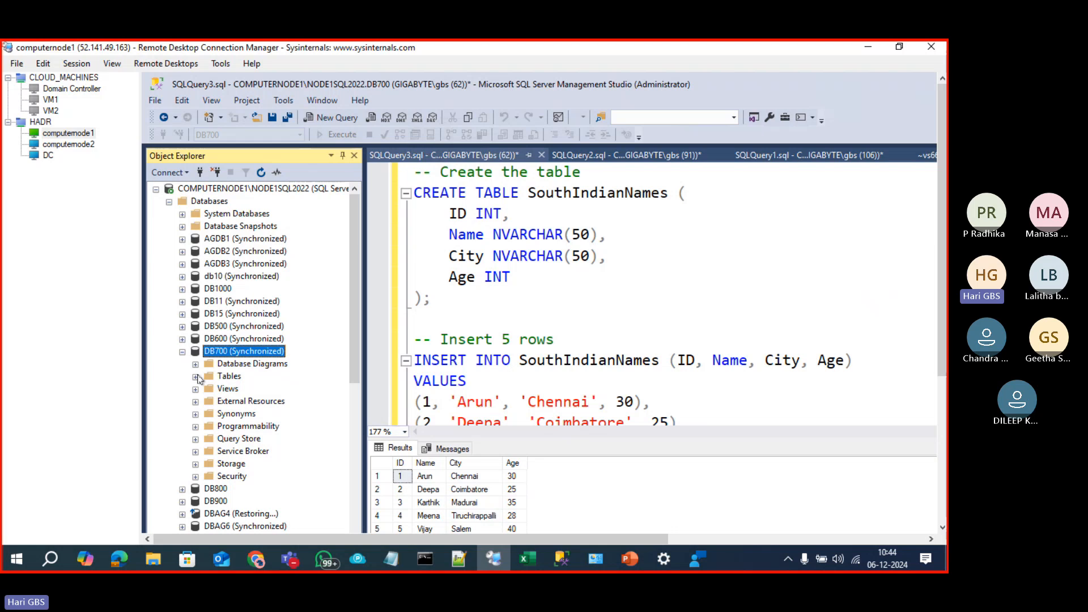
click(195, 377)
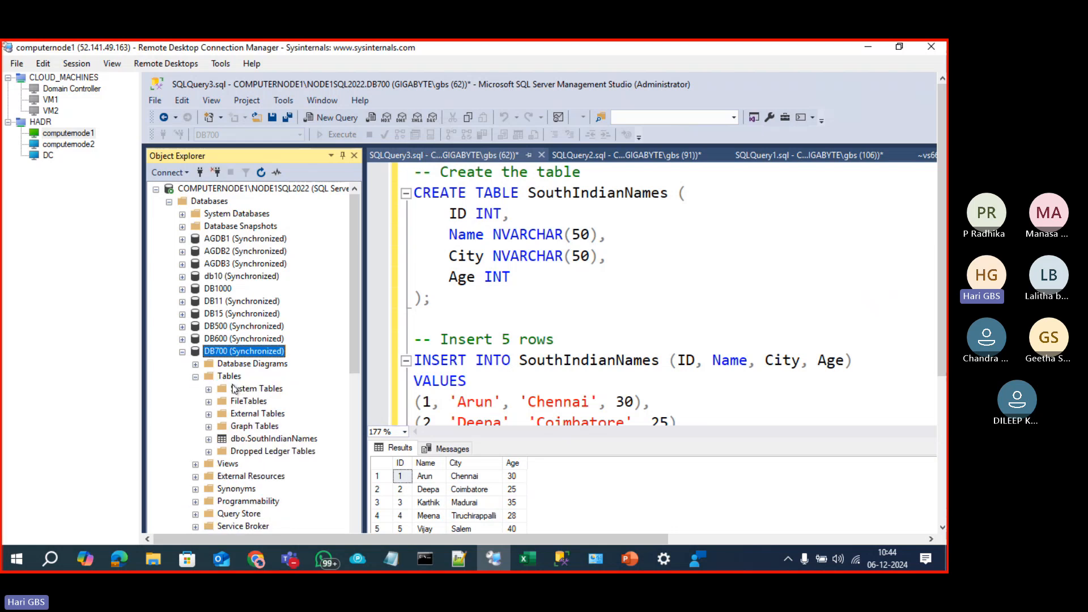
click(250, 440)
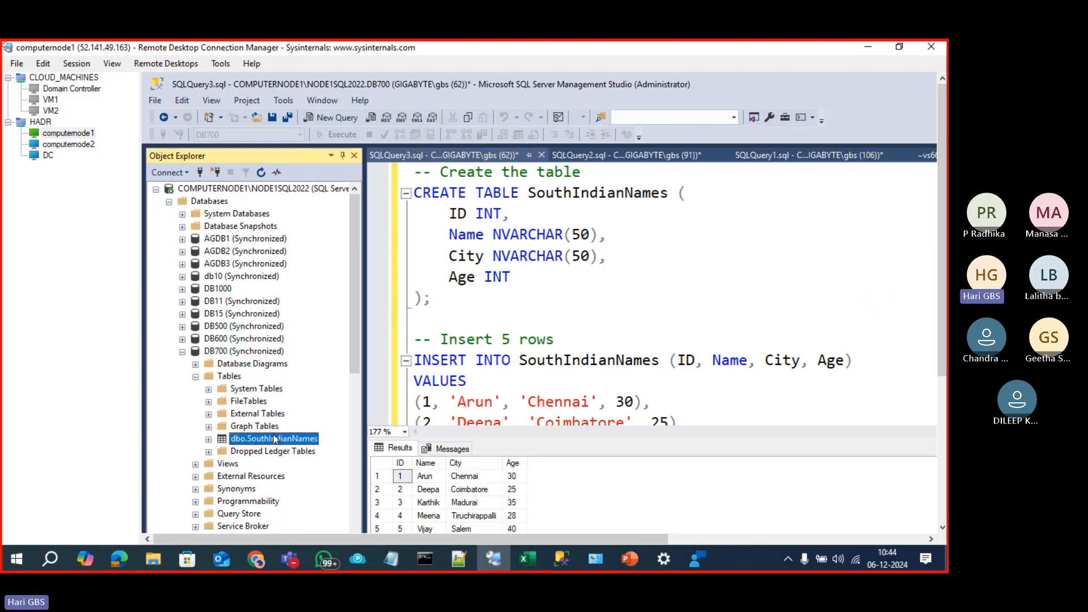
click(87, 148)
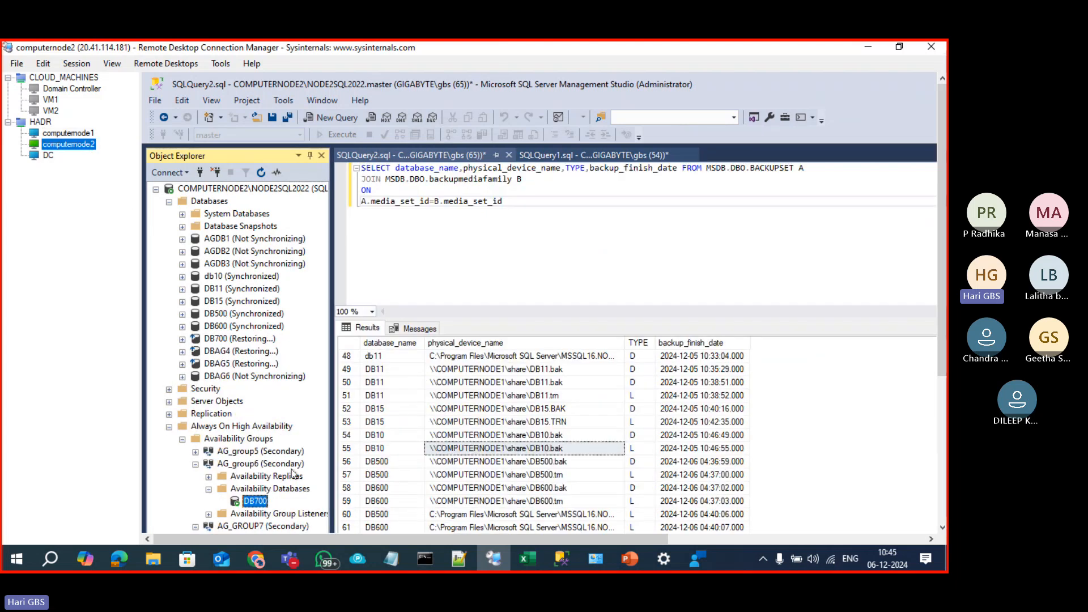
Step: On computernode2, refresh Databases and run SELECT * FROM SouthIndianNames against DB700
click(219, 340)
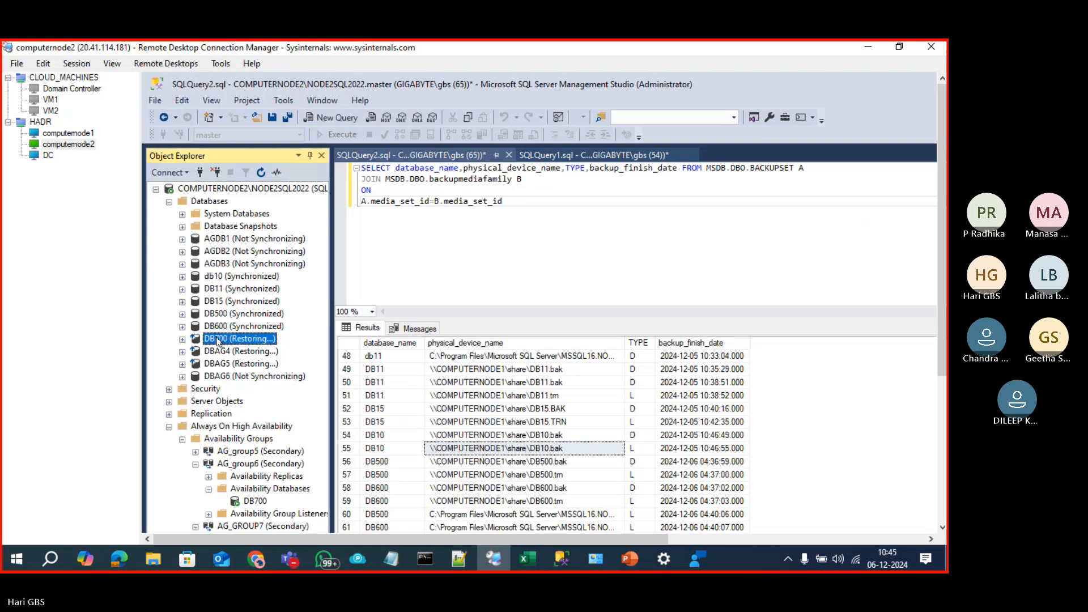
key(ctrl+n)
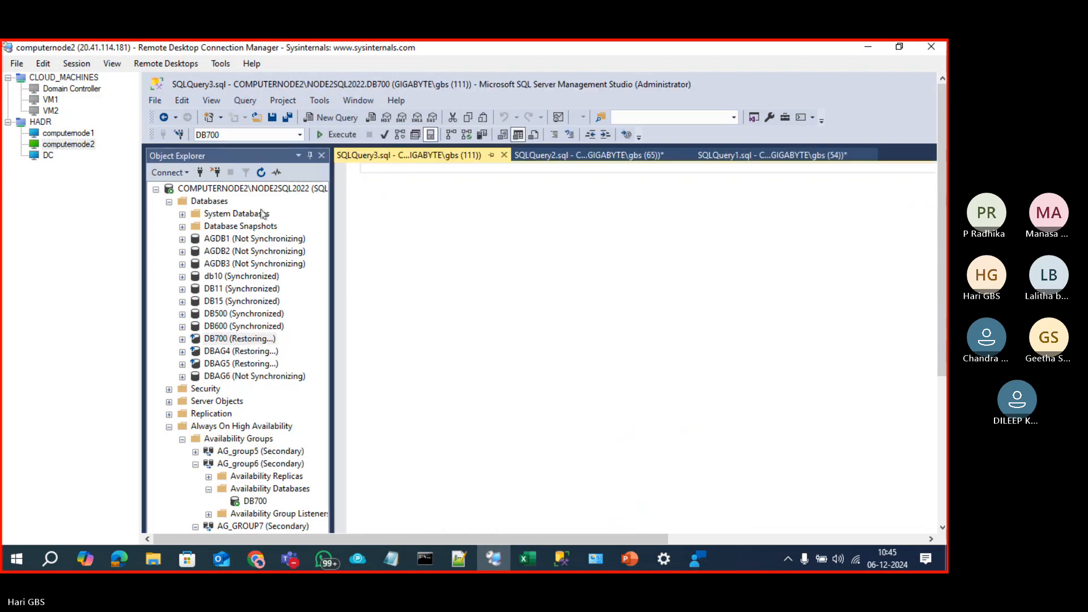
click(218, 202)
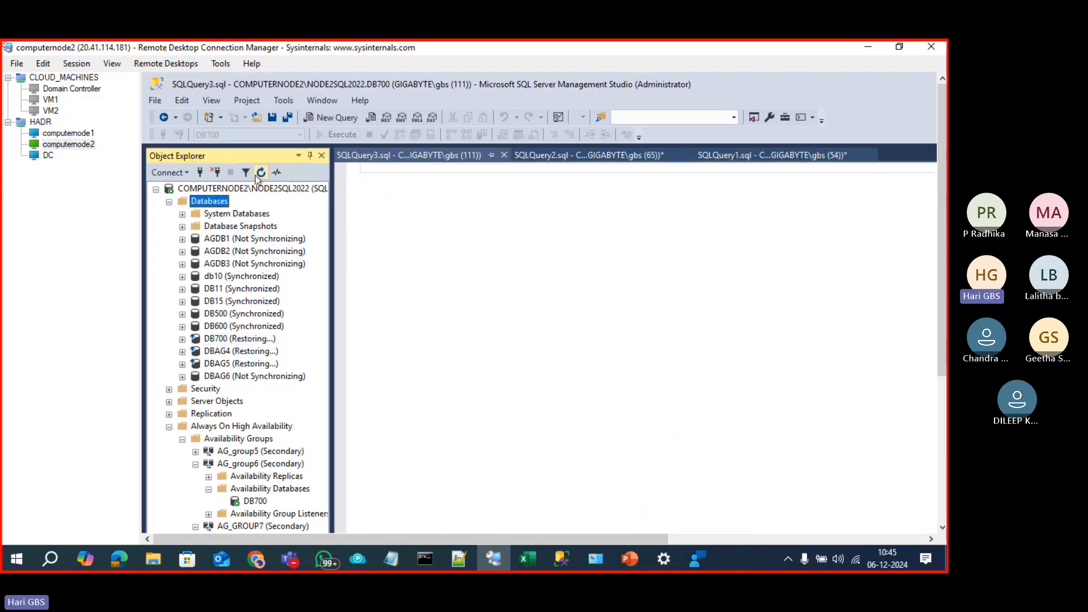
key(F5)
click(219, 329)
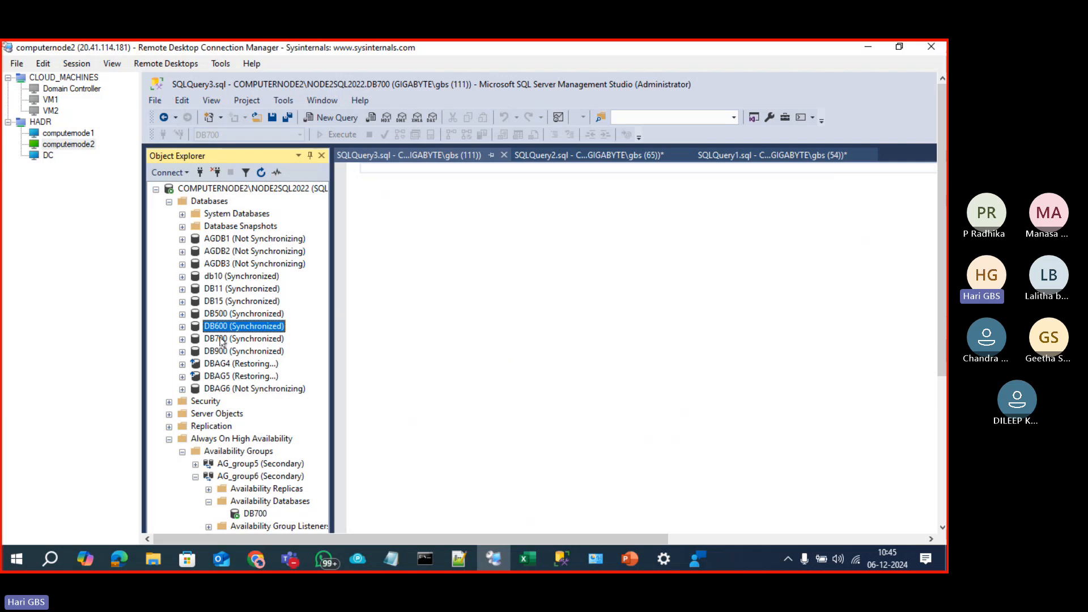
click(221, 341)
click(451, 226)
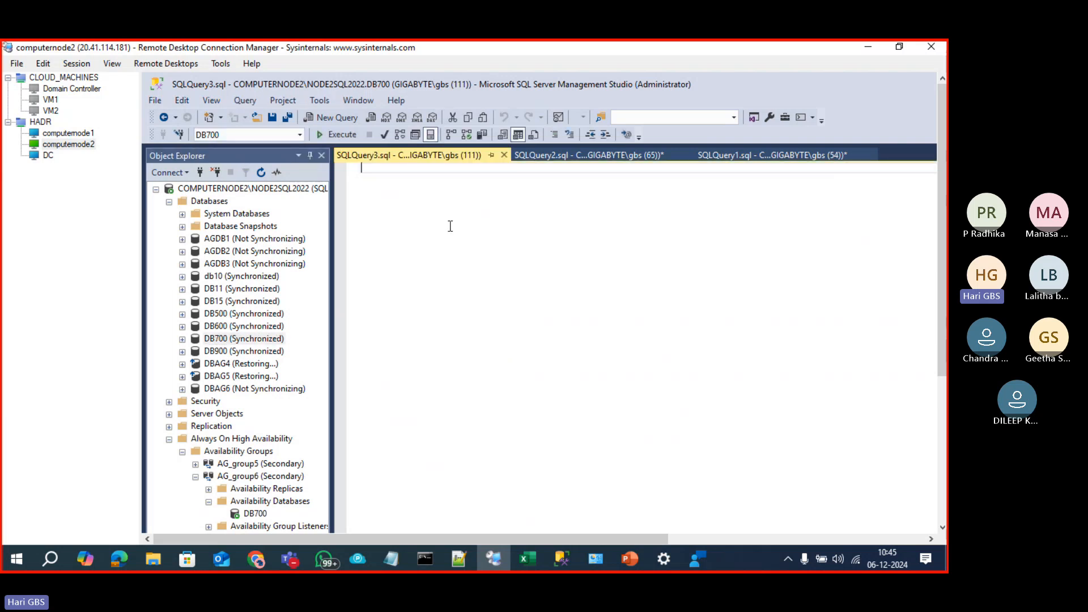
text(select *)
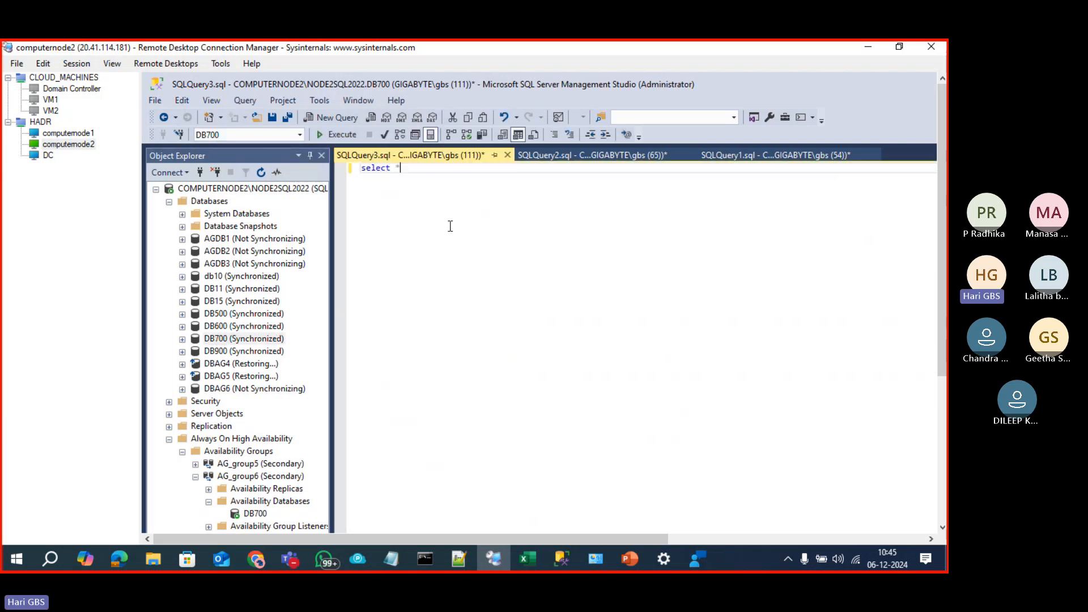
text( FROM SOUTH)
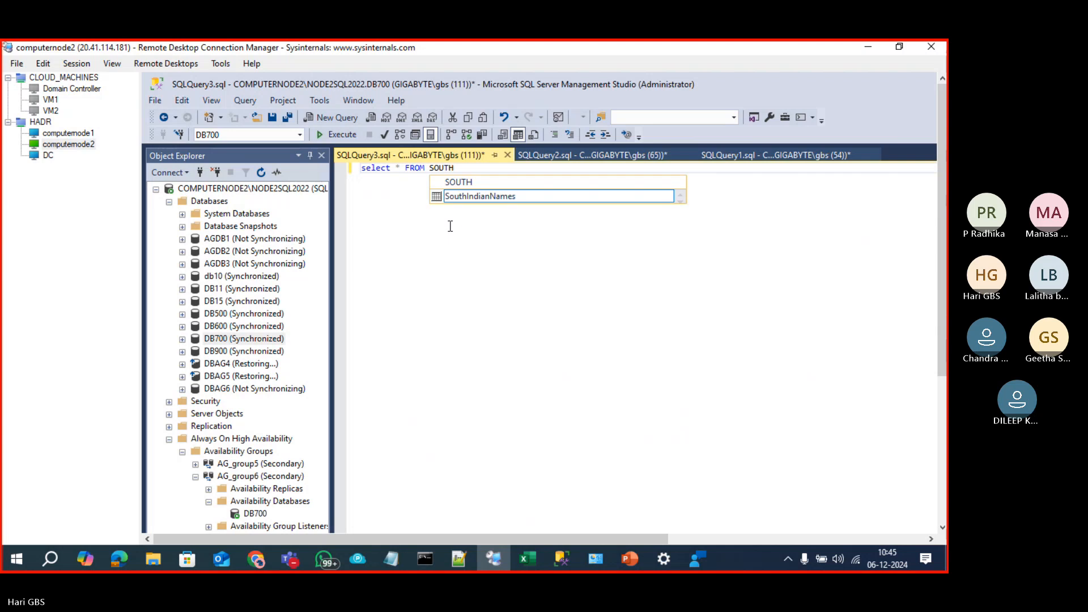
key(Tab)
key(F5)
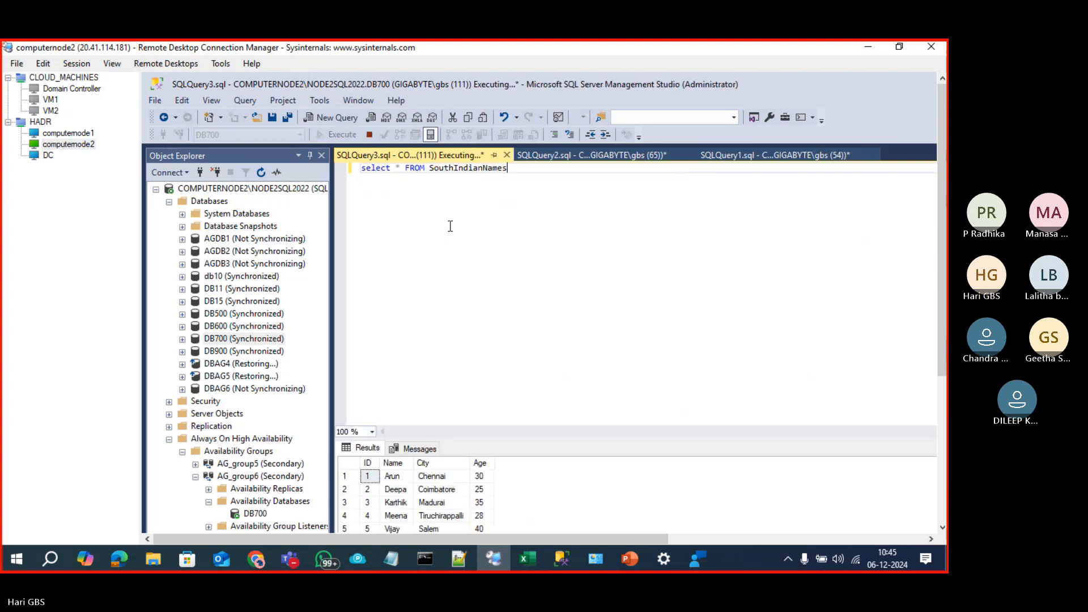
Step: Enlarge the results pane to review the five replicated rows, then return to computernode1
drag(608, 438, 608, 292)
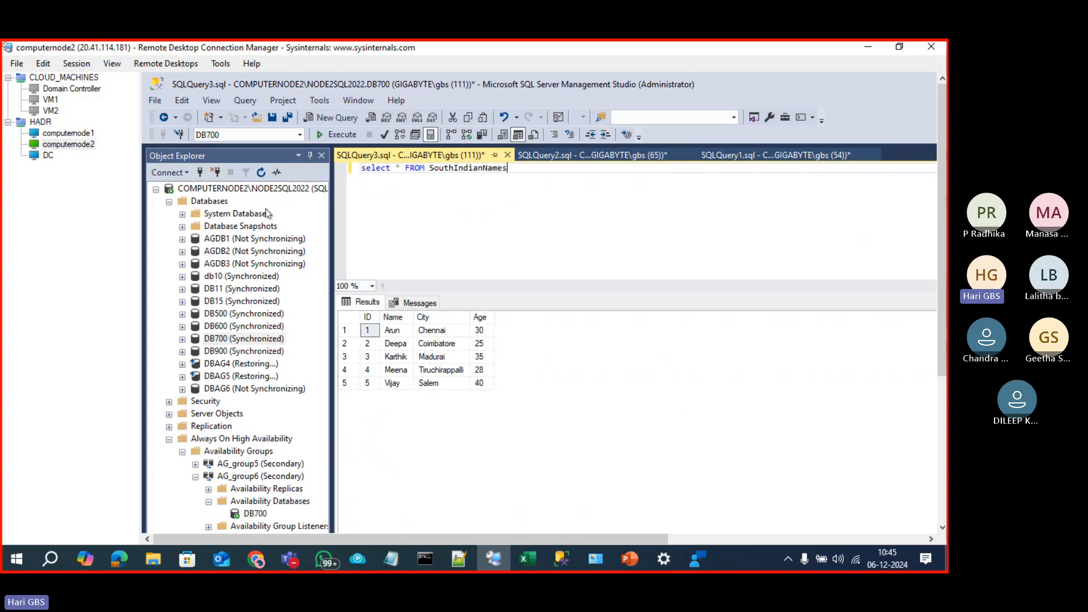
click(252, 190)
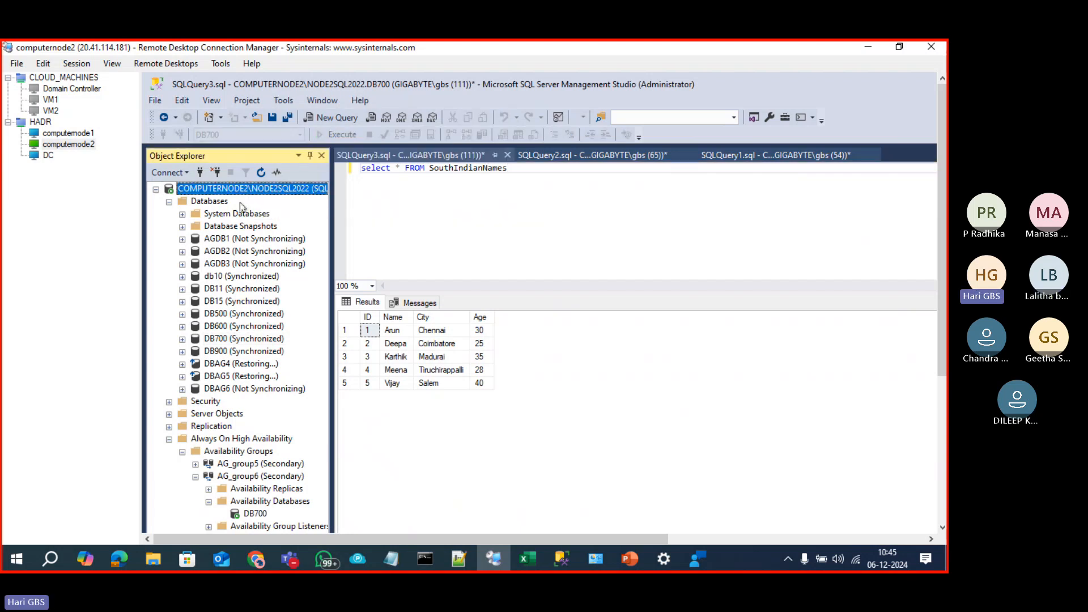
click(440, 233)
scroll(945, 453, down, 3)
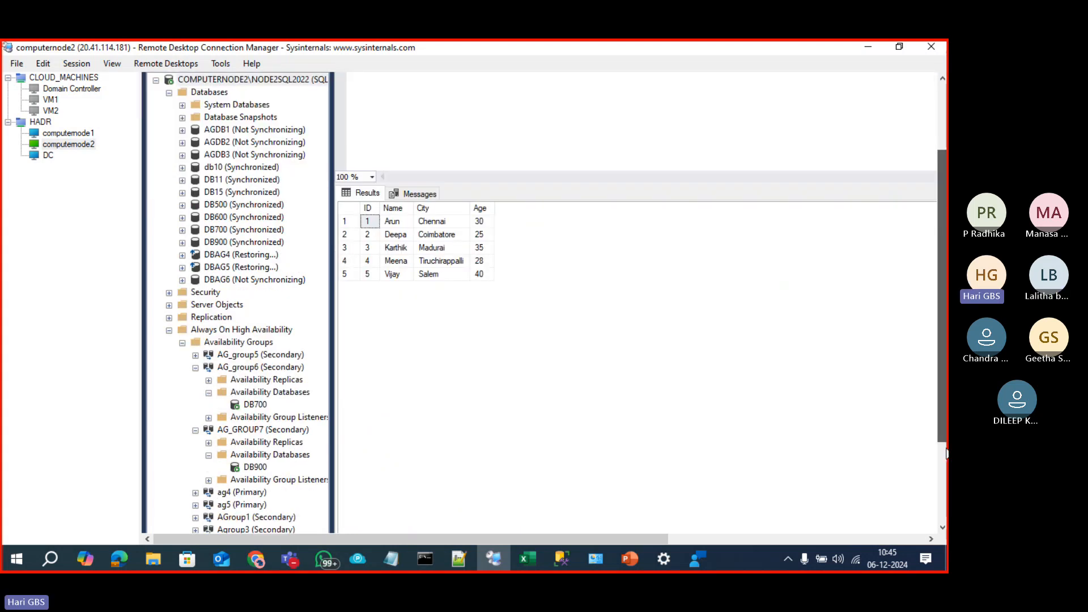
scroll(945, 454, down, 3)
click(771, 539)
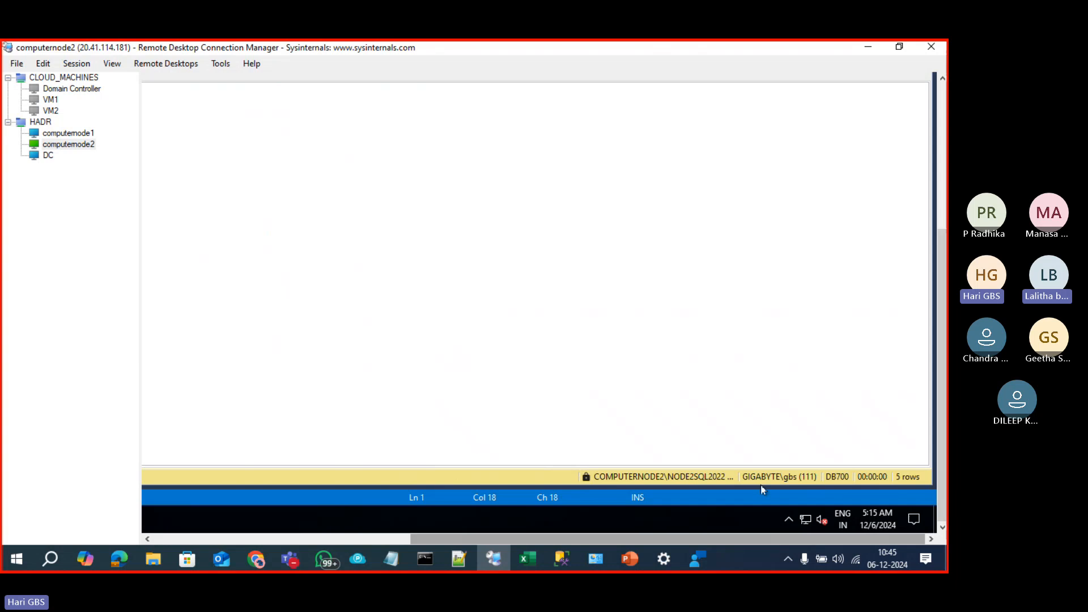
scroll(942, 396, up, 5)
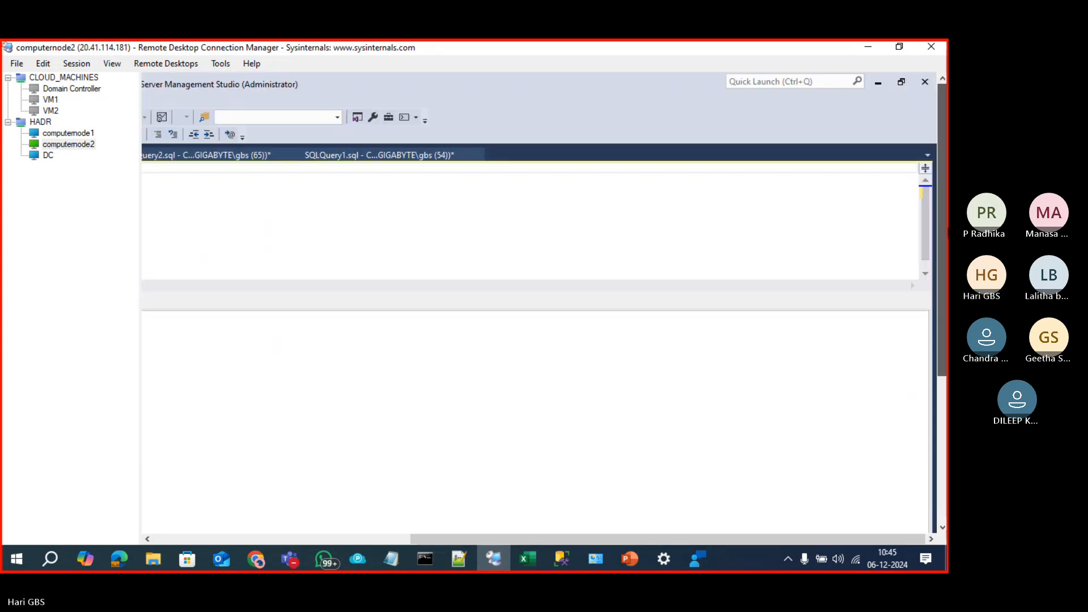
drag(599, 539, 342, 541)
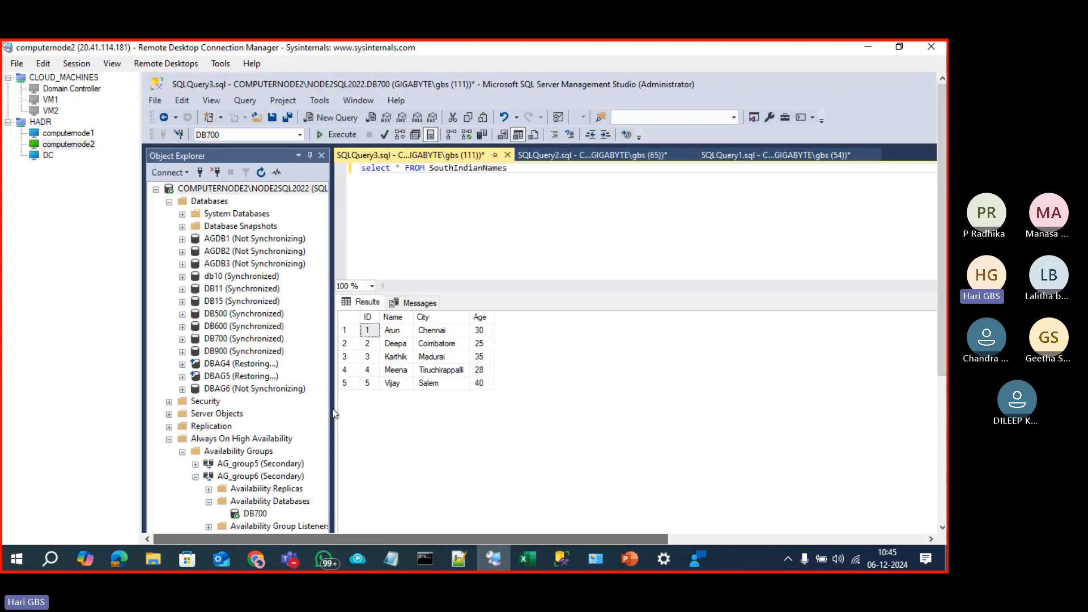
click(448, 210)
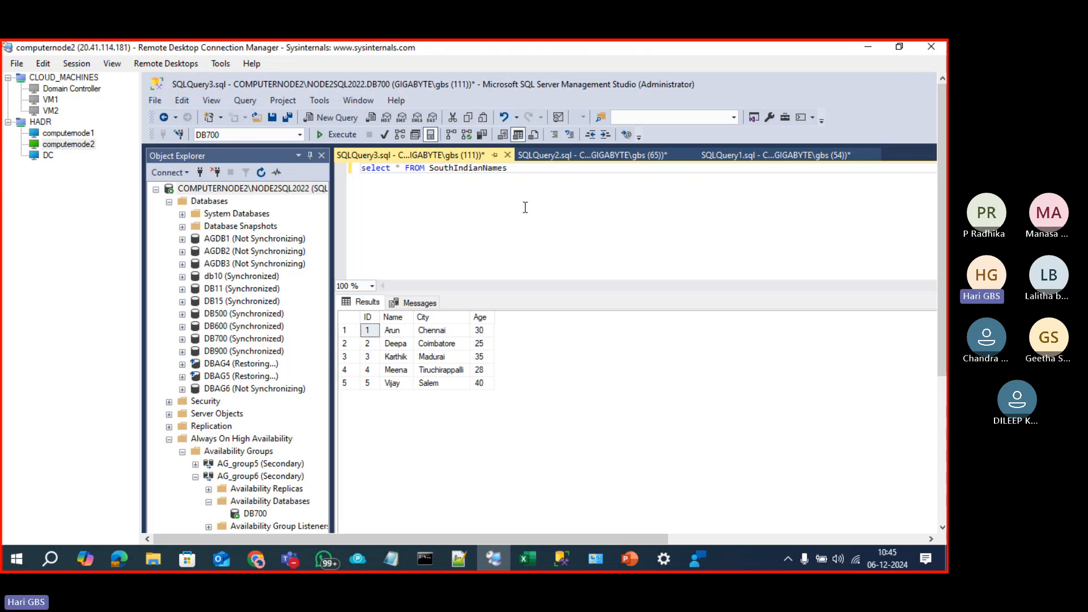
click(57, 135)
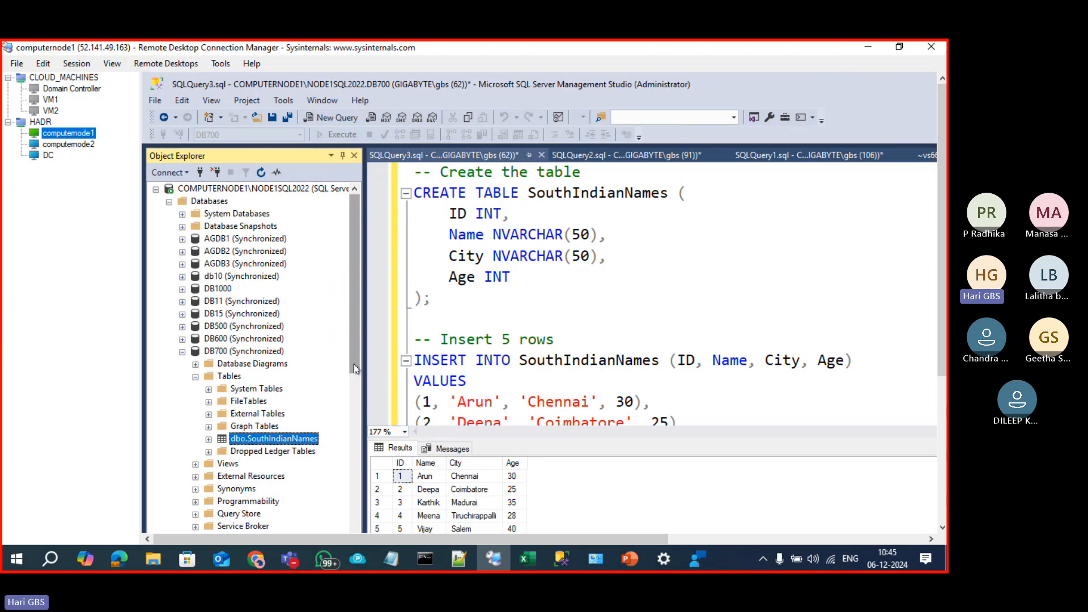
Step: Expand AG_group5 and AG_group6 to list their availability databases, including DB700
scroll(354, 393, down, 3)
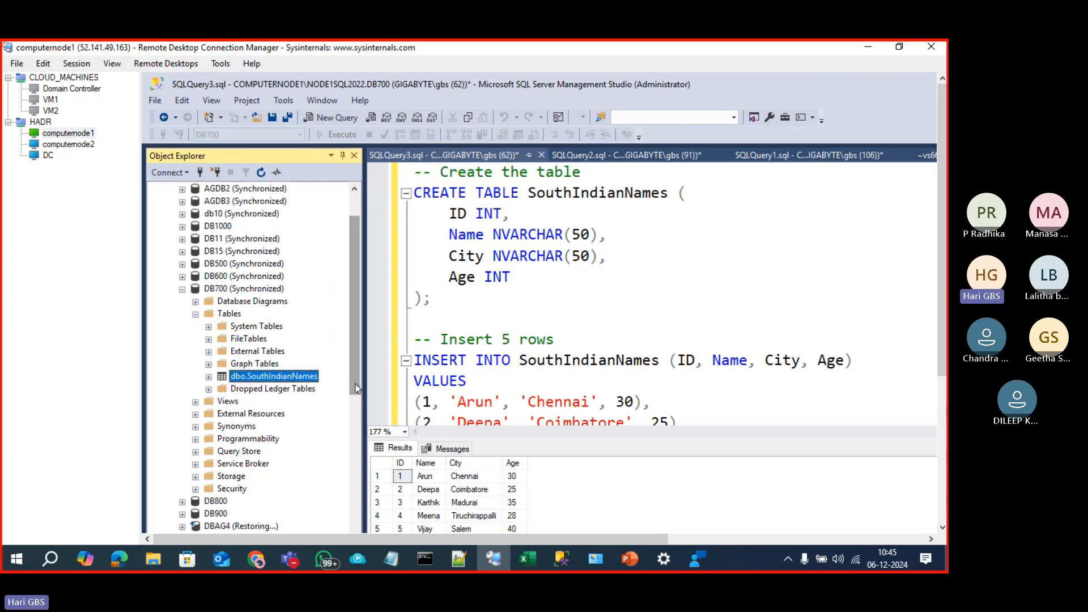
drag(356, 393, 356, 463)
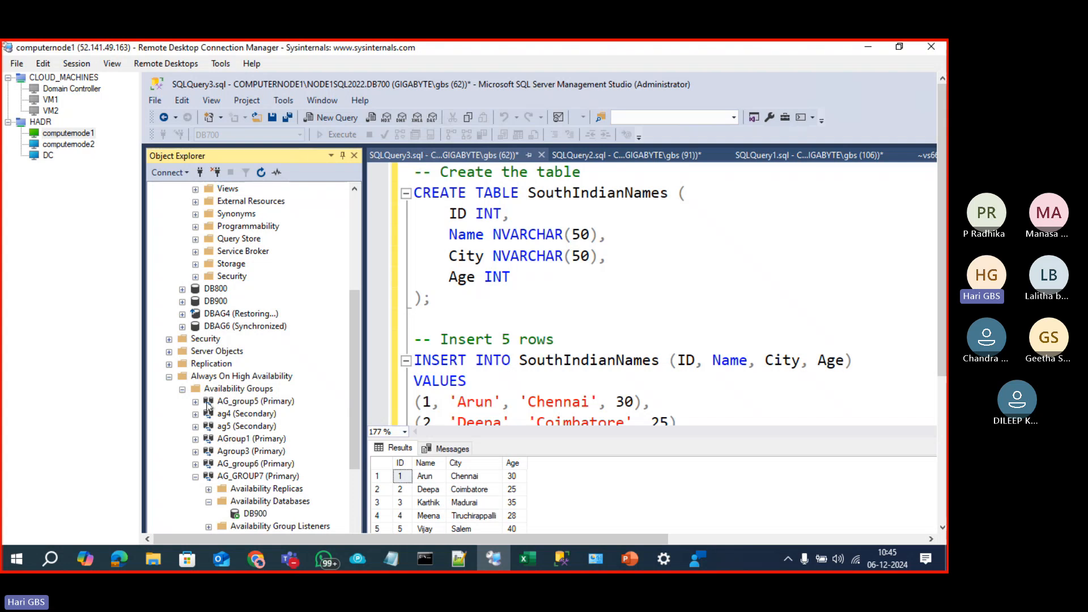
click(196, 402)
click(208, 427)
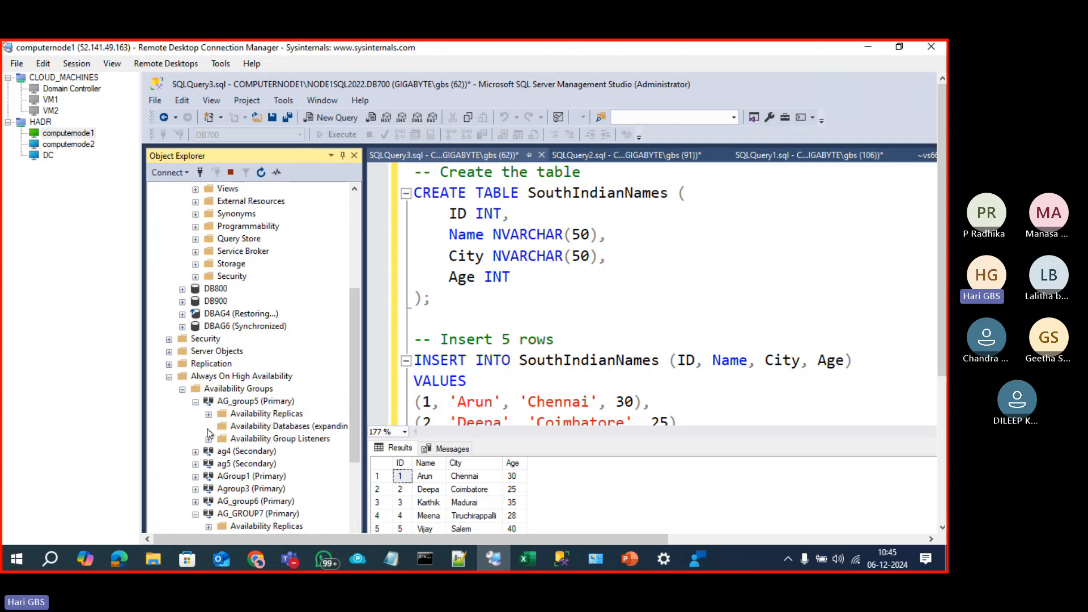
scroll(255, 461, down, 2)
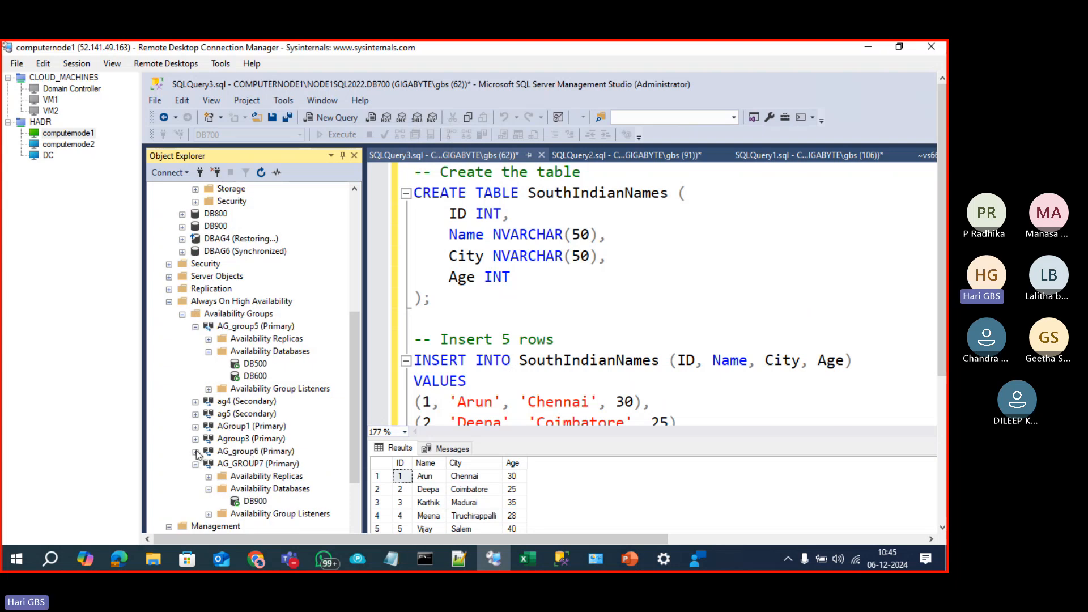
click(196, 453)
click(209, 477)
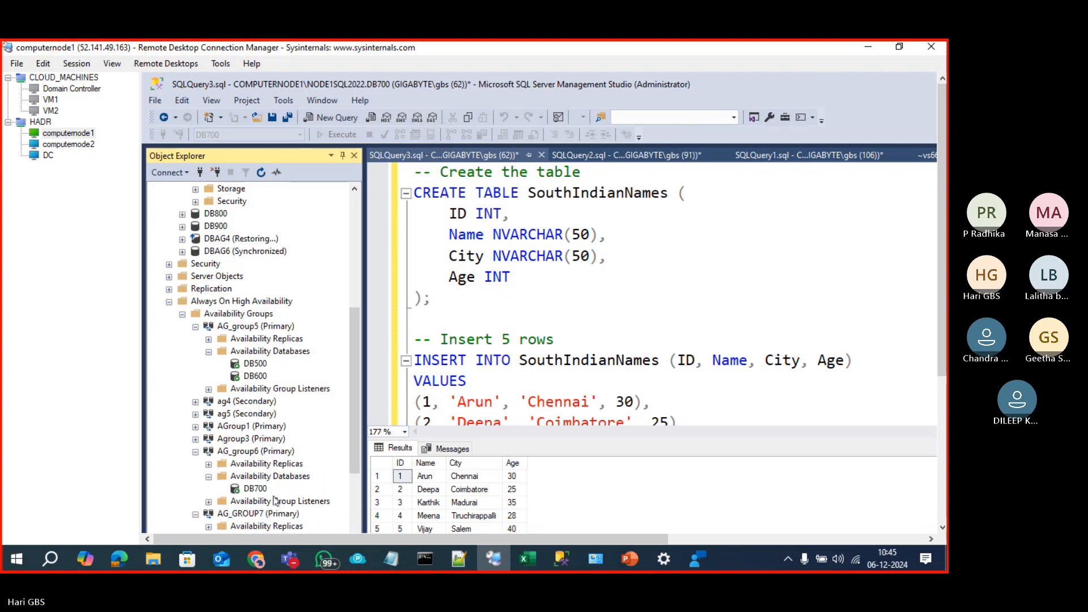
click(262, 488)
Step: Open the Availability Group Properties for AG_group6
right_click(247, 452)
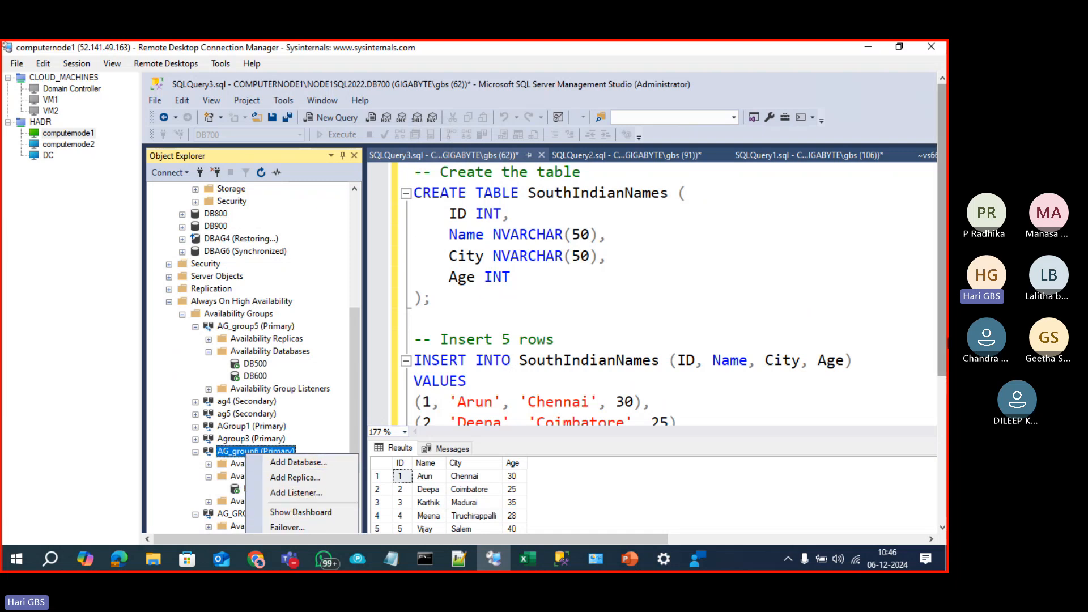
click(307, 525)
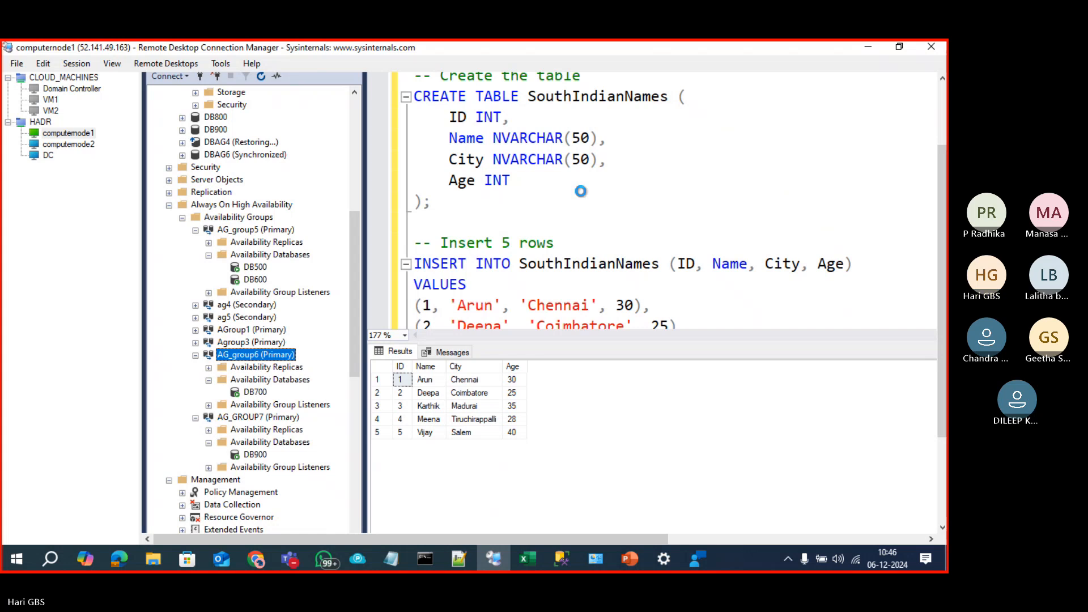
drag(717, 90, 521, 84)
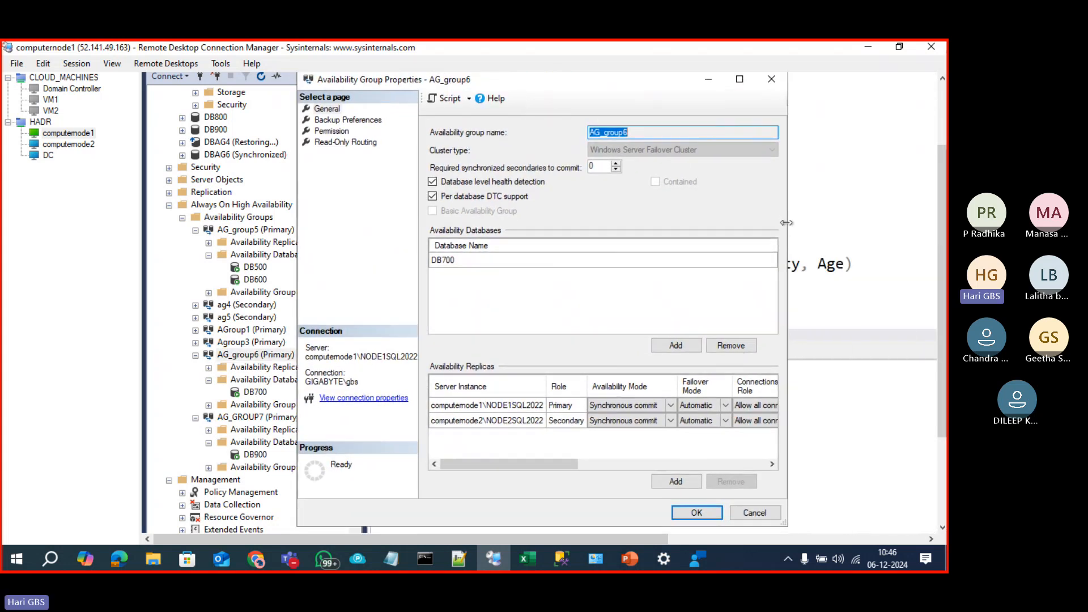
Step: Set Readable Secondary to No for both AG_group6 replicas and apply with OK
drag(790, 229, 937, 238)
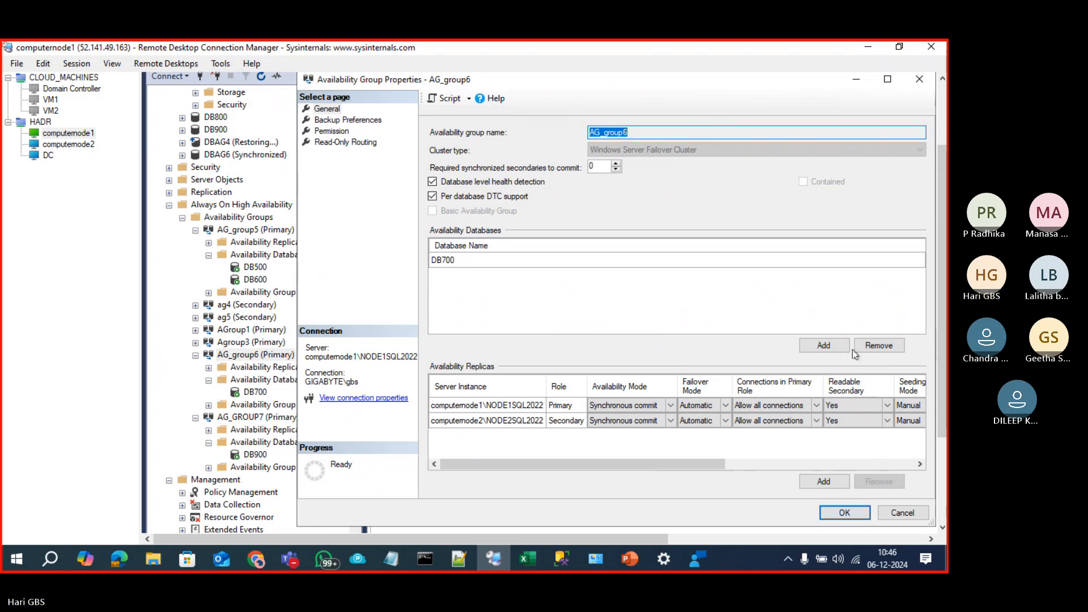
click(879, 405)
click(888, 408)
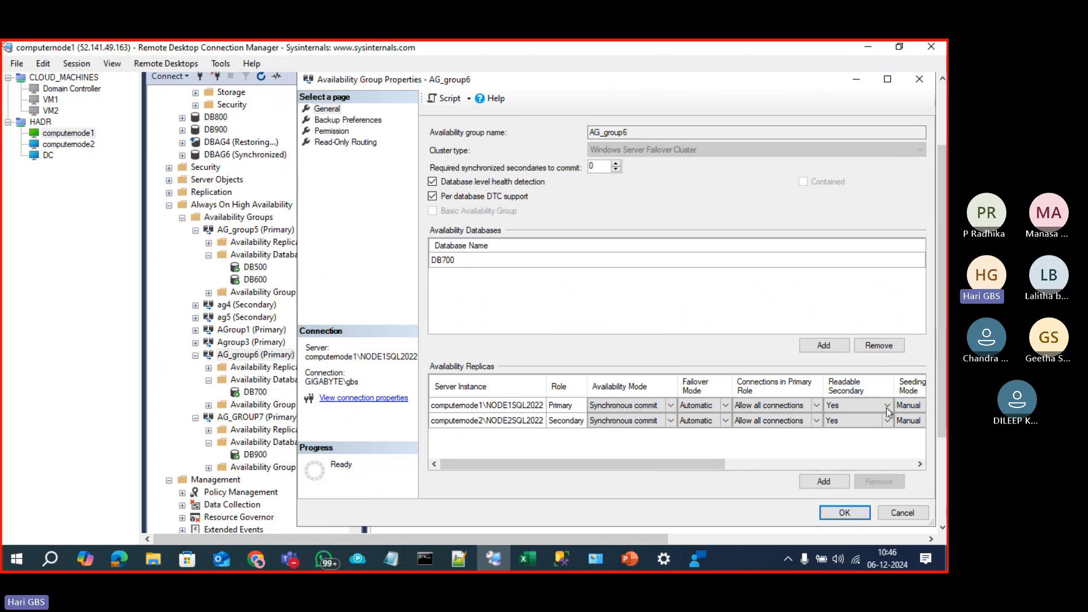
click(878, 428)
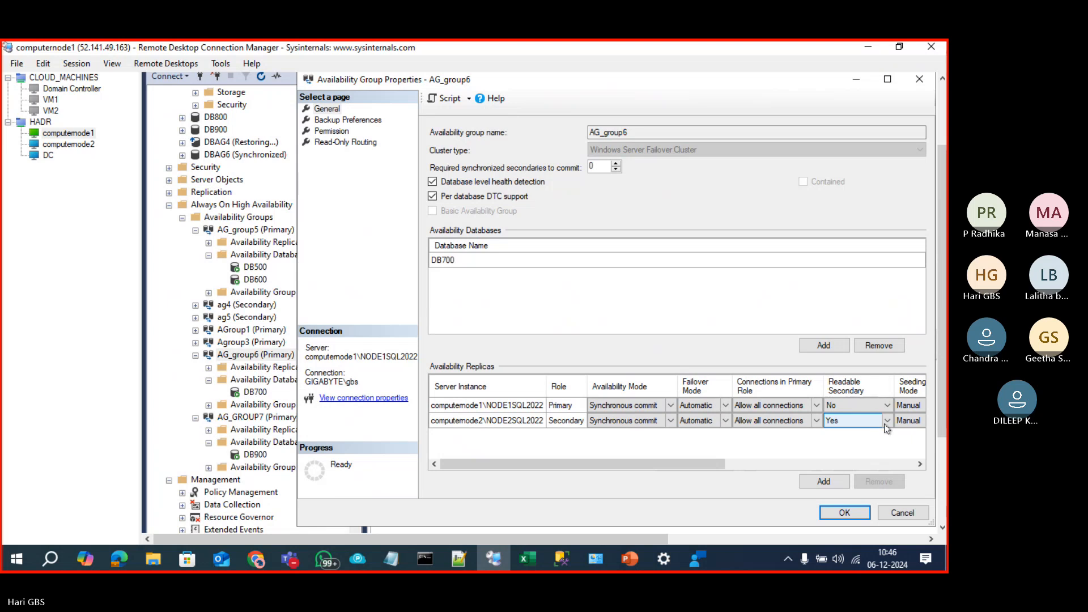
click(887, 424)
click(888, 421)
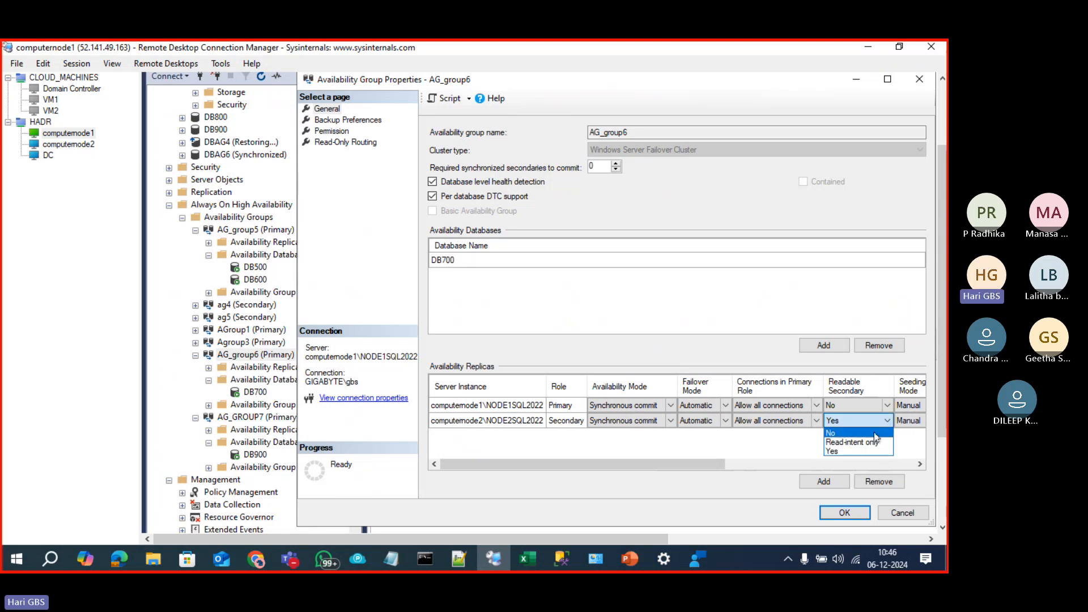
click(875, 433)
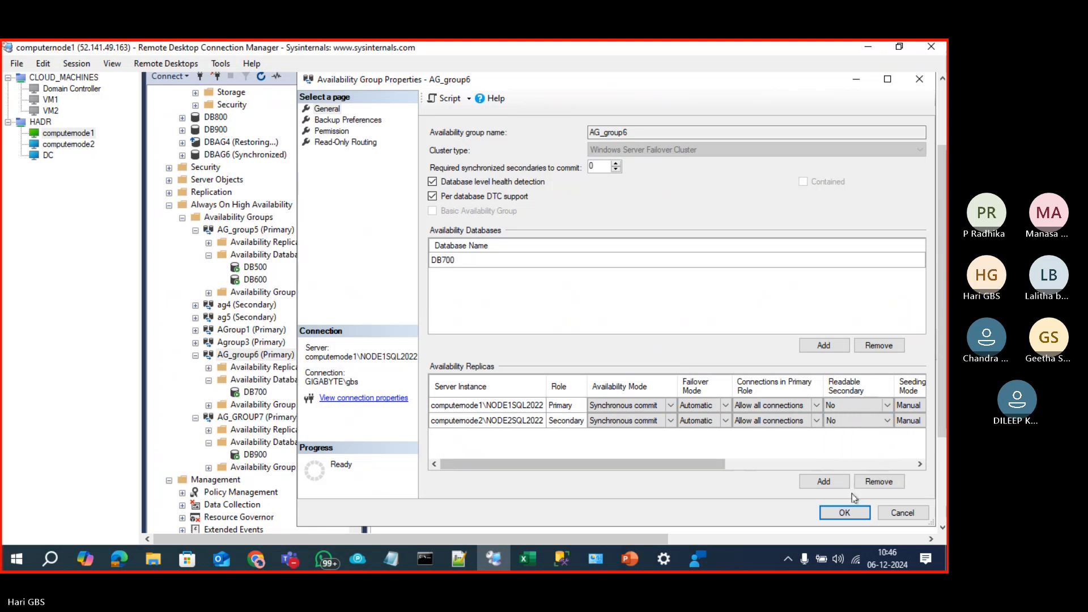
click(844, 514)
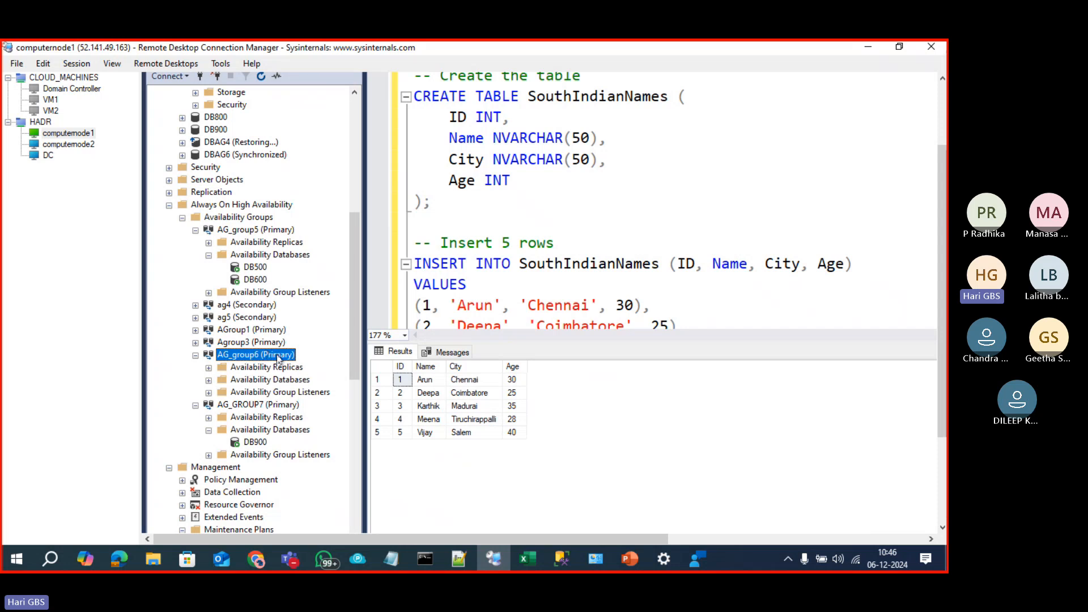
Step: On computernode2, review AG_group6's properties unchanged, then return to the SouthIndianNames query
click(81, 145)
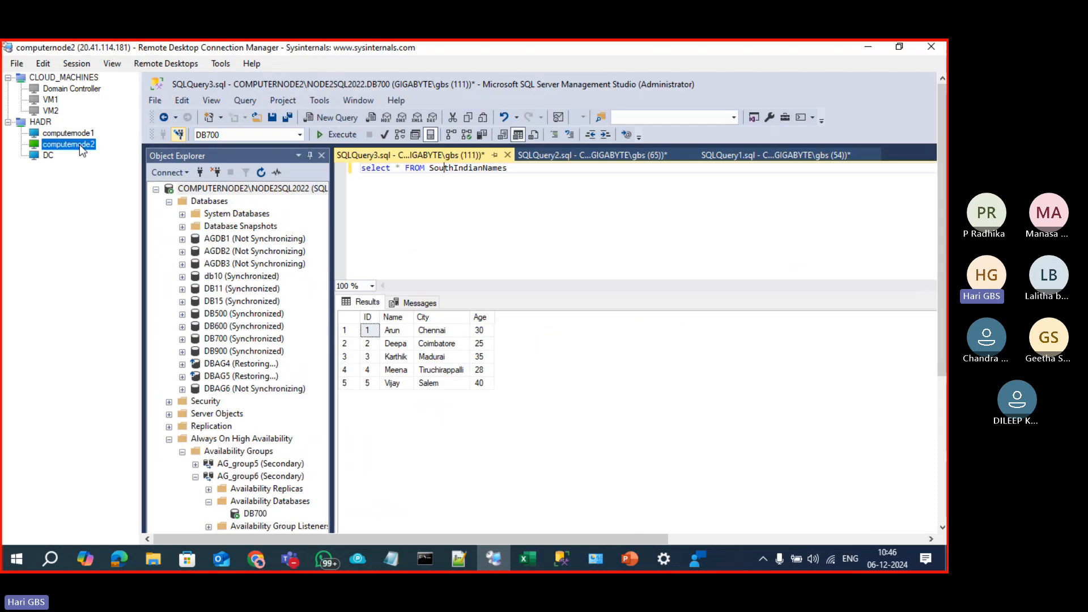
drag(944, 318, 944, 457)
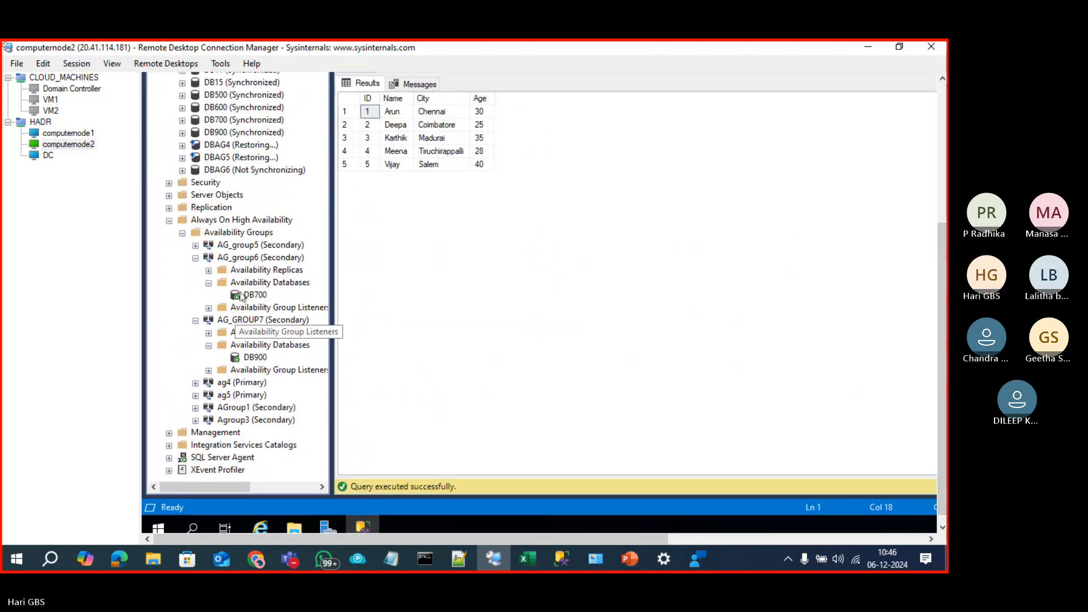
right_click(241, 259)
click(258, 370)
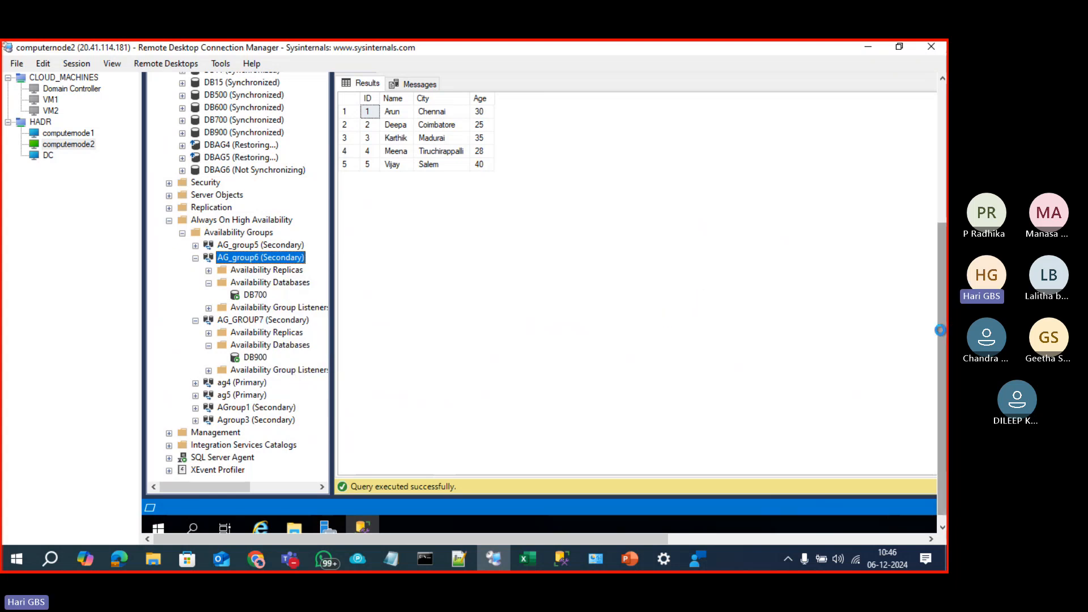
drag(941, 330, 942, 293)
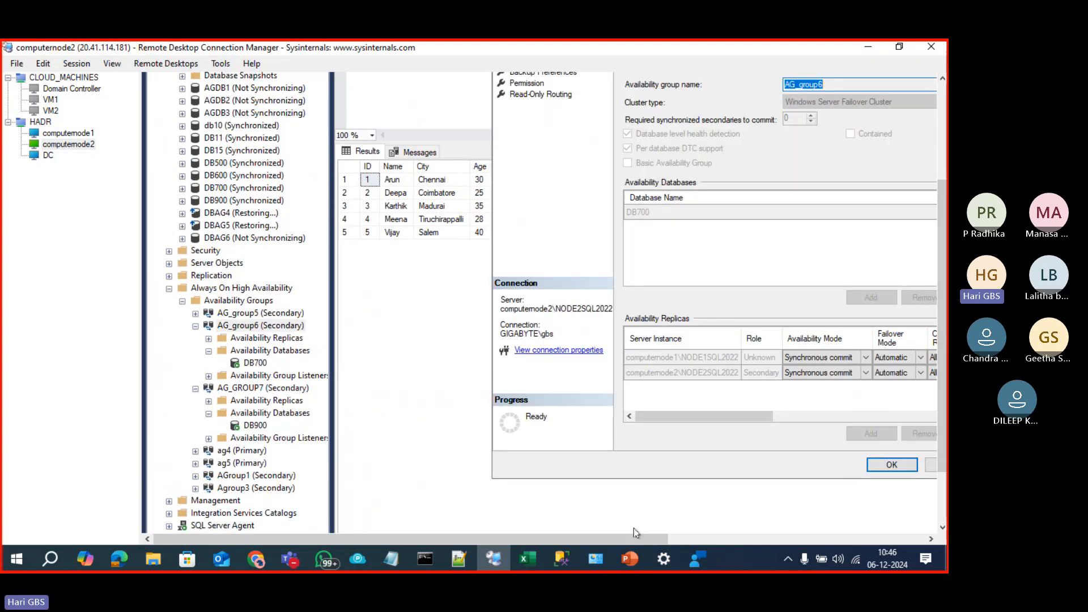
drag(646, 538, 816, 537)
click(604, 362)
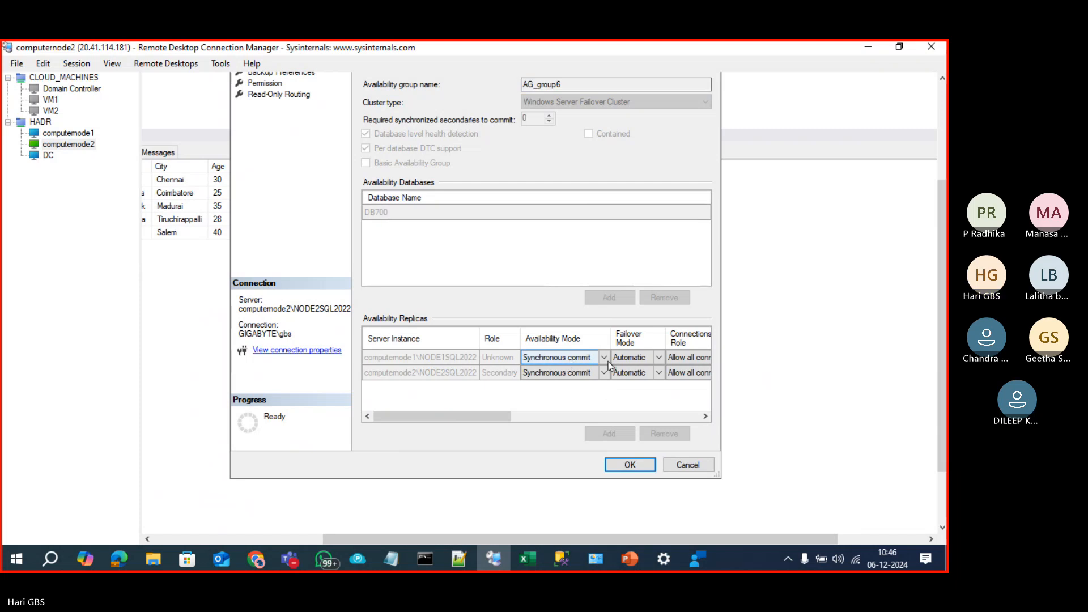
scroll(944, 347, up, 3)
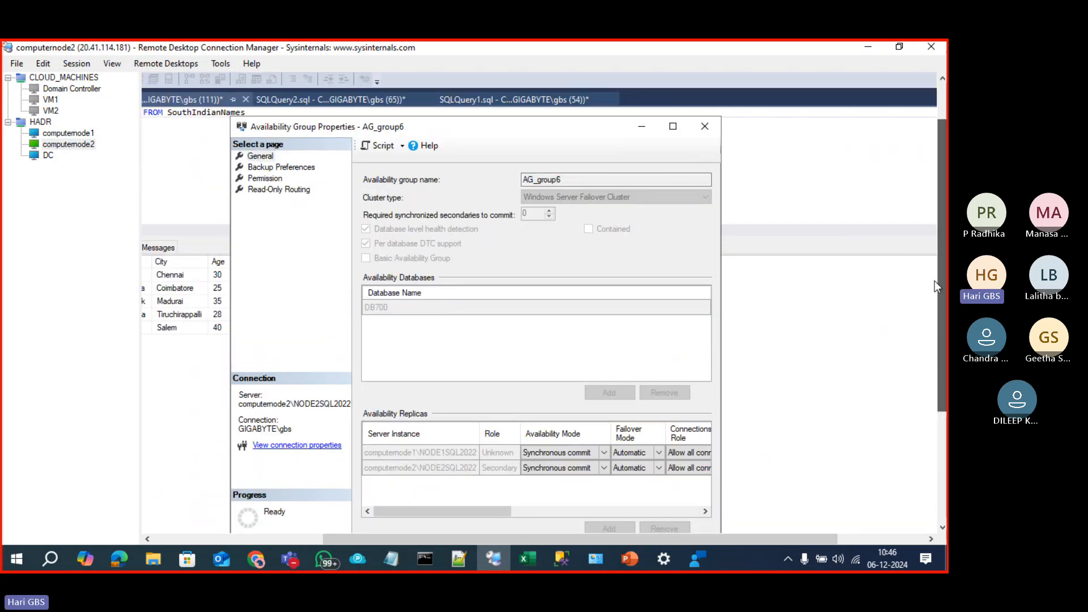
click(705, 126)
drag(529, 537, 358, 537)
click(423, 170)
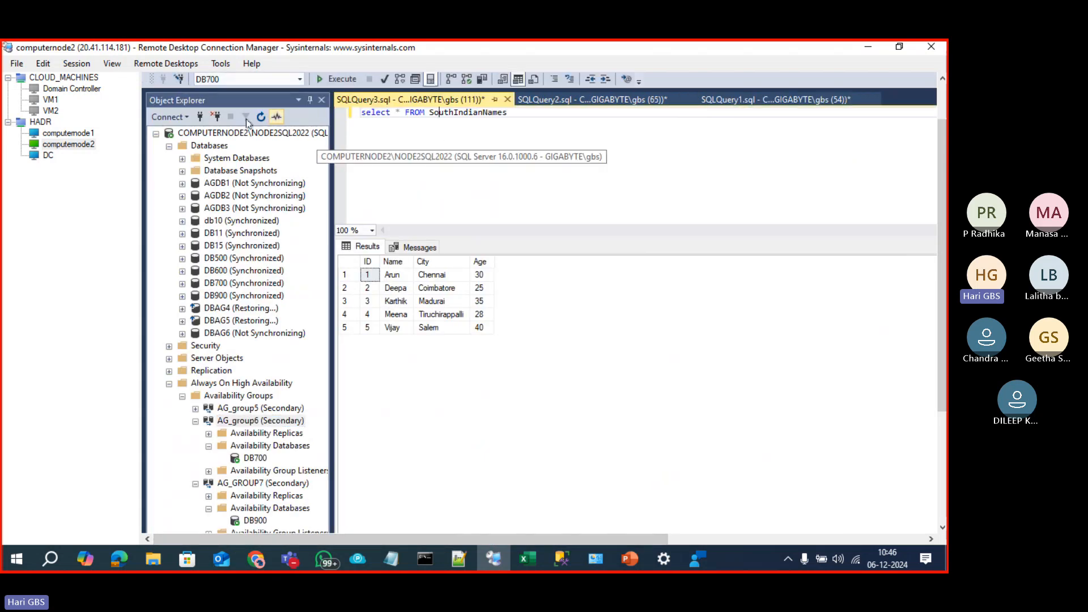
Step: Rerun the SouthIndianNames query on node2, check whether DB700 is accessible, then switch to computernode1
click(337, 79)
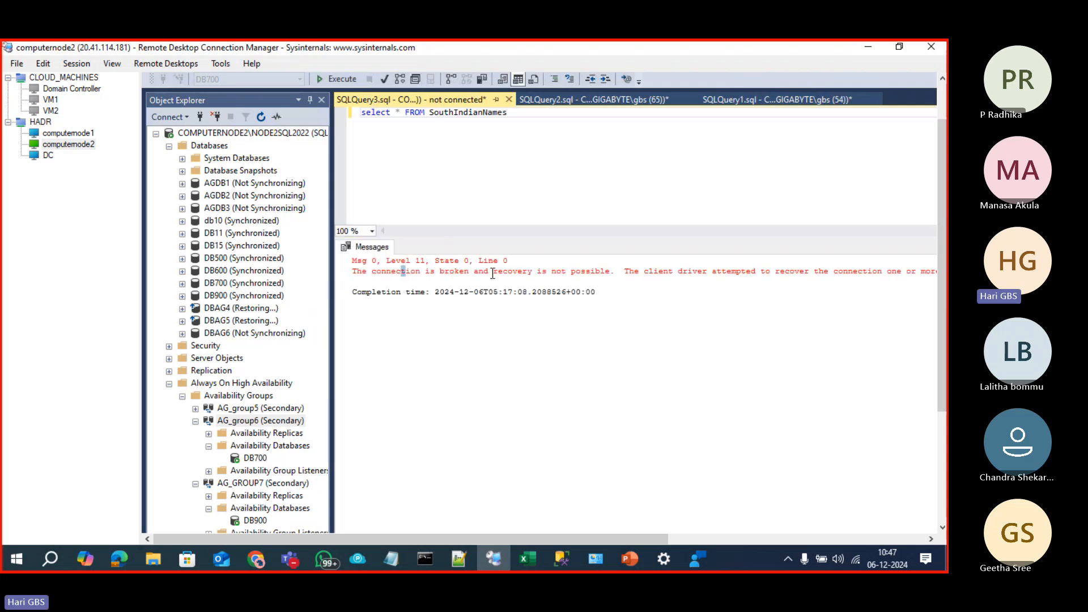
drag(493, 274, 531, 302)
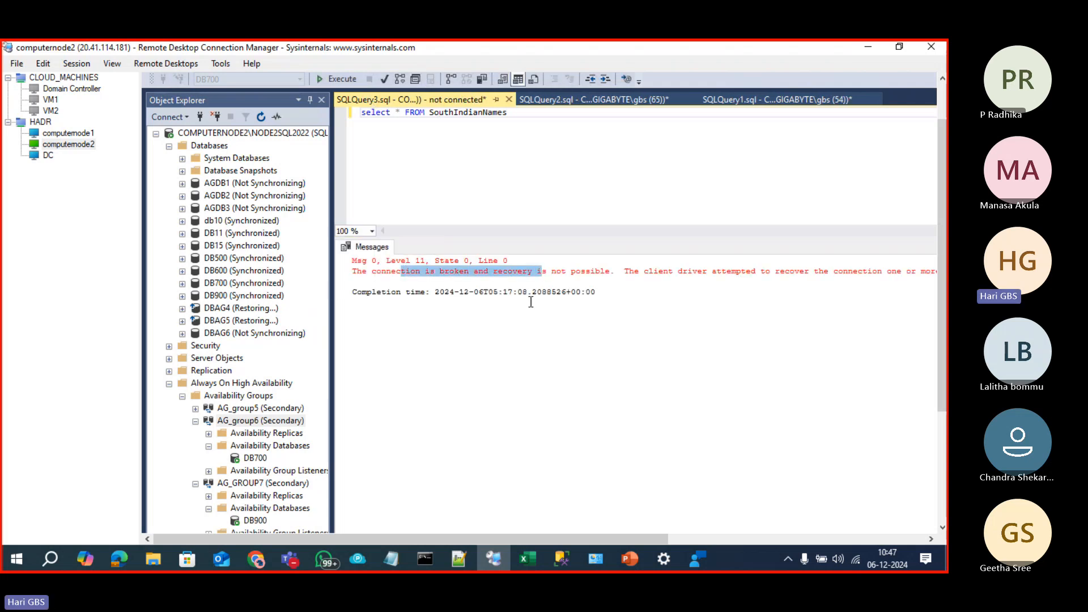
click(227, 283)
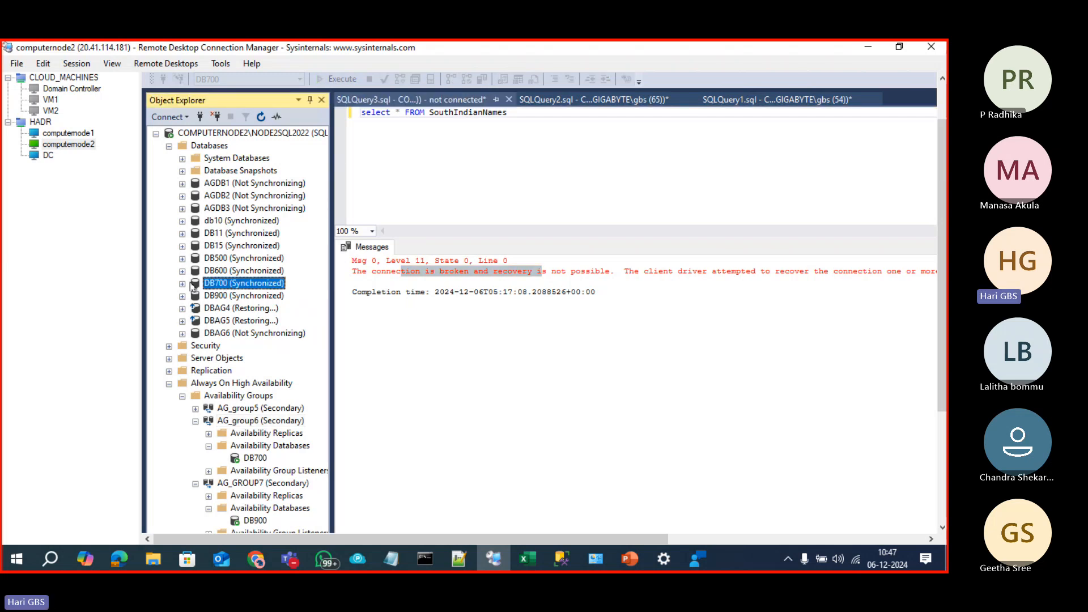
click(183, 284)
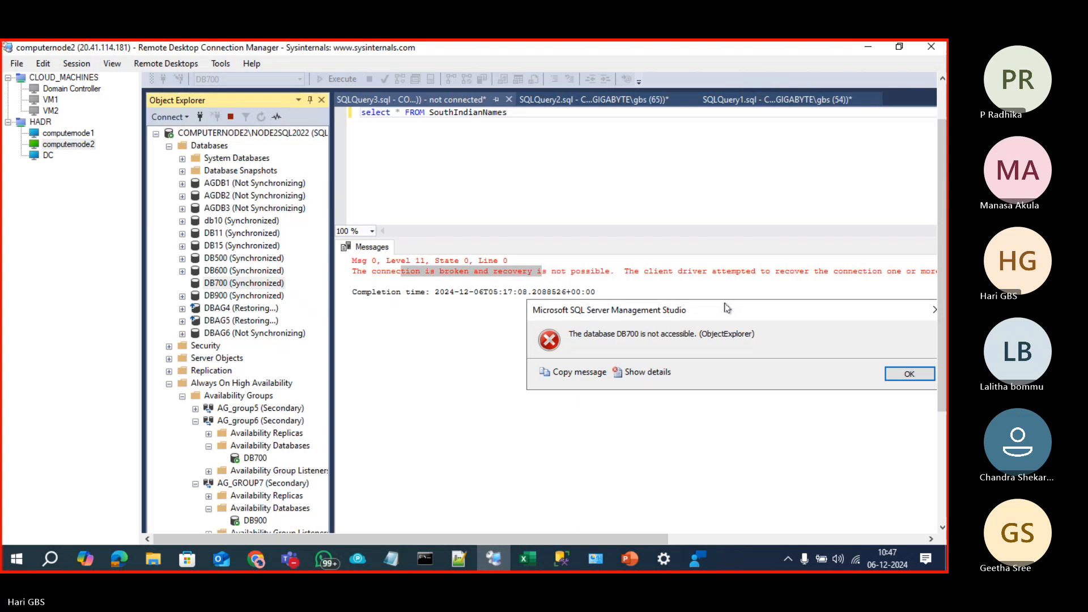
drag(593, 536, 634, 535)
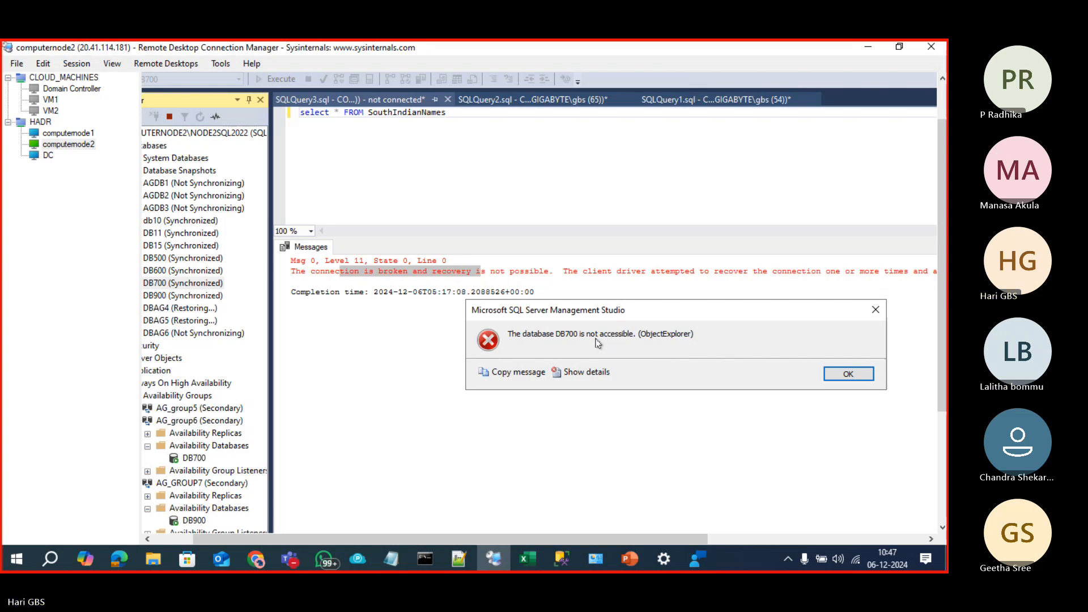
click(84, 135)
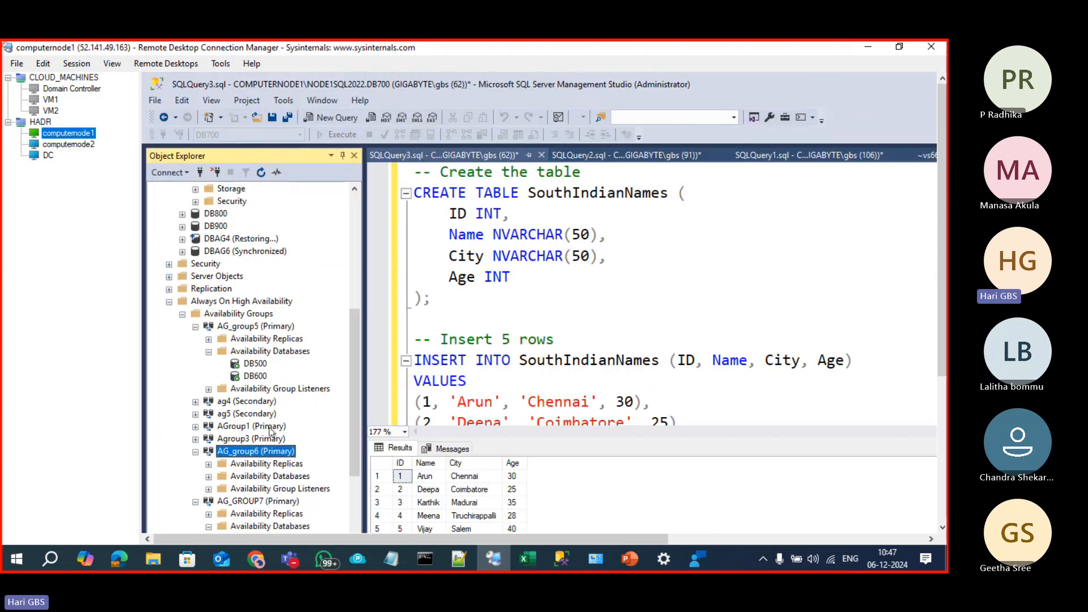
Step: Open AG_group6's properties and scroll the replicas grid to show Readable Secondary set to No
right_click(265, 455)
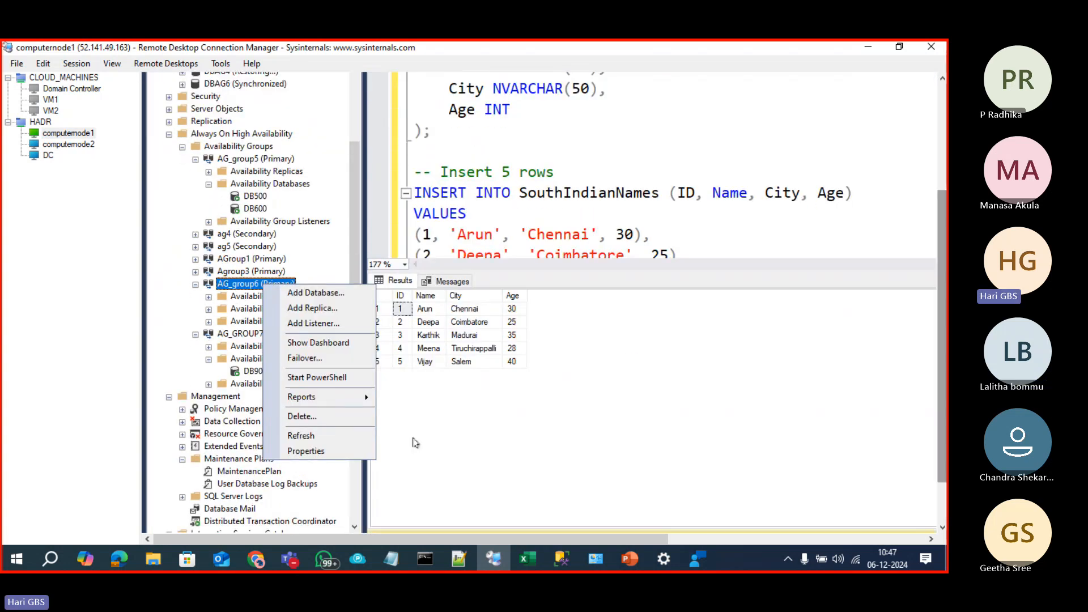
click(306, 460)
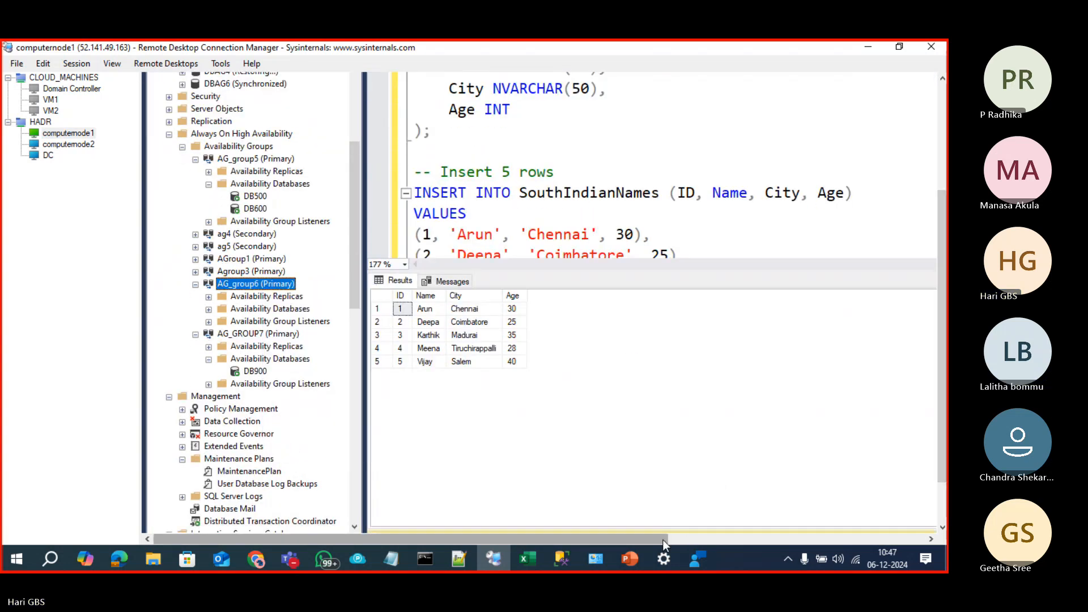
drag(655, 540, 775, 536)
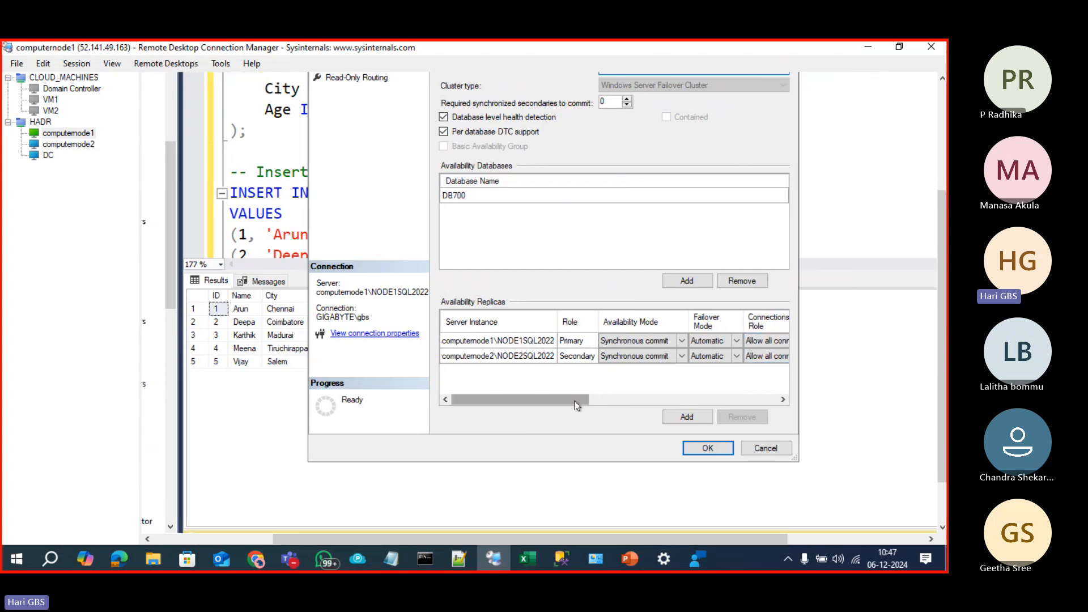
drag(578, 401, 623, 405)
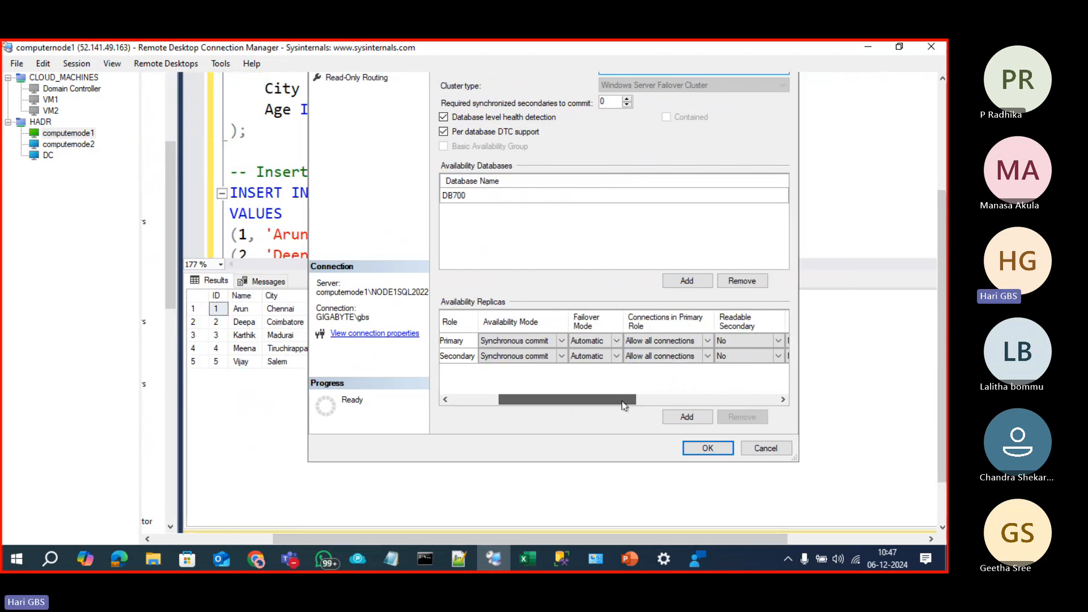
click(527, 562)
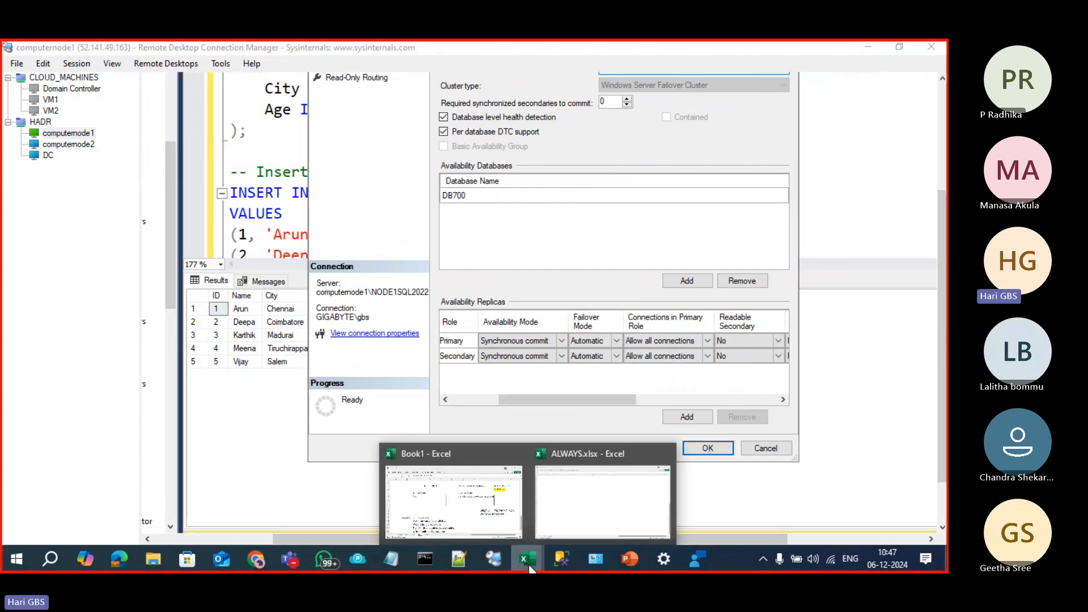
Step: In Book1, copy the D61:D66 box into F61, H61 and J61, making four boxes
click(499, 510)
scroll(489, 428, down, 1)
scroll(489, 428, down, 7)
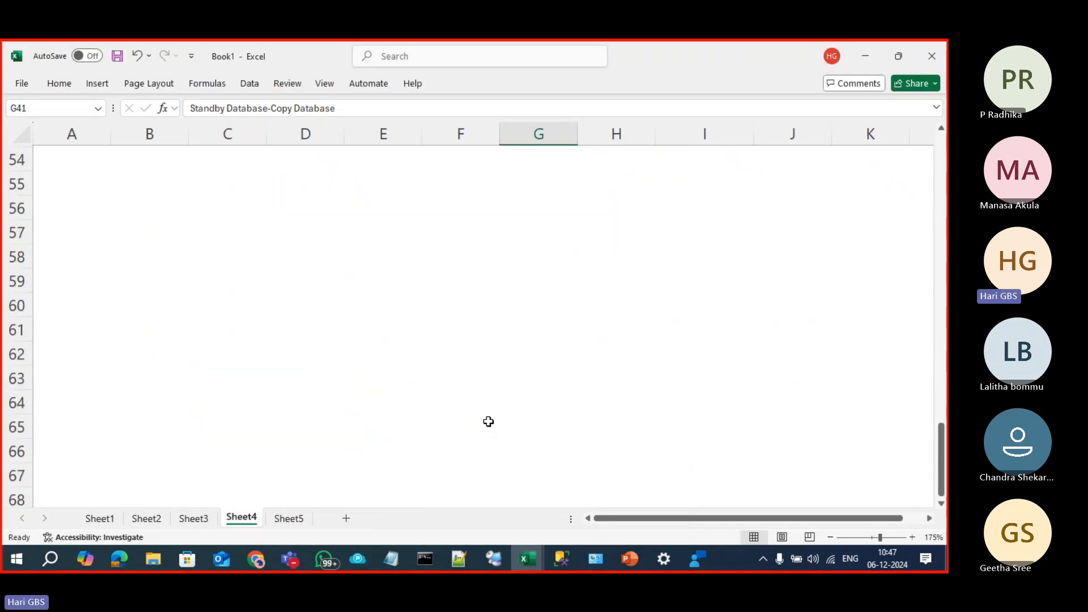
drag(281, 227, 299, 358)
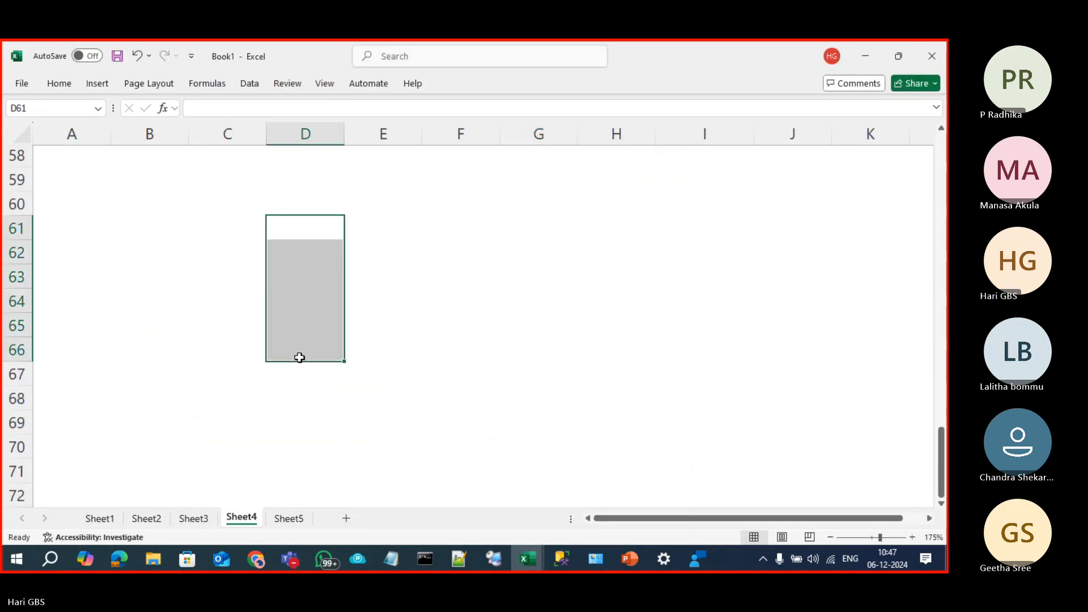
key(ctrl+c)
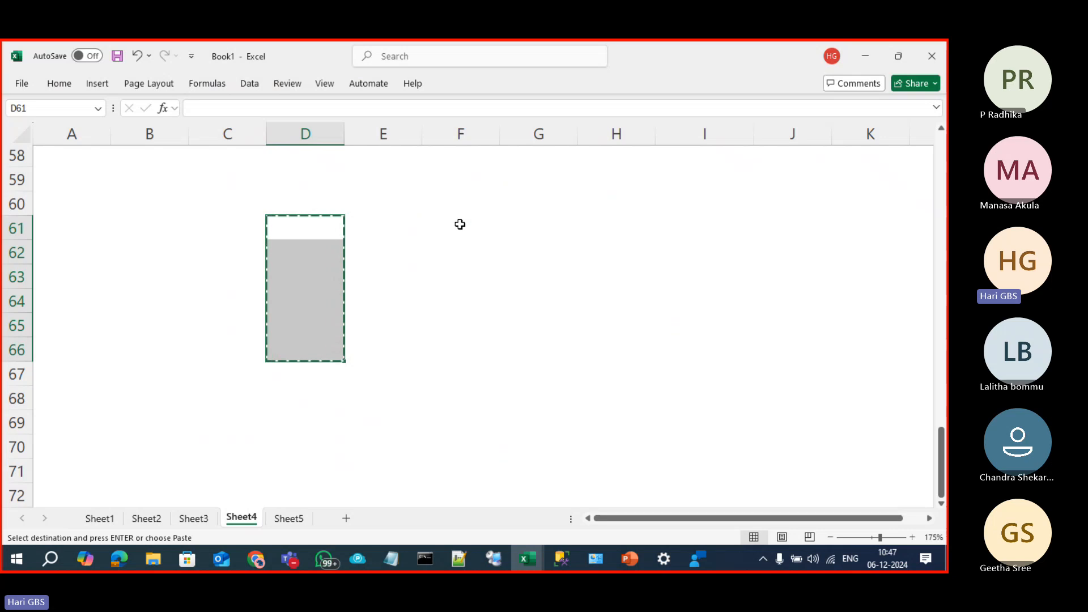
click(453, 227)
key(ctrl+v)
click(606, 214)
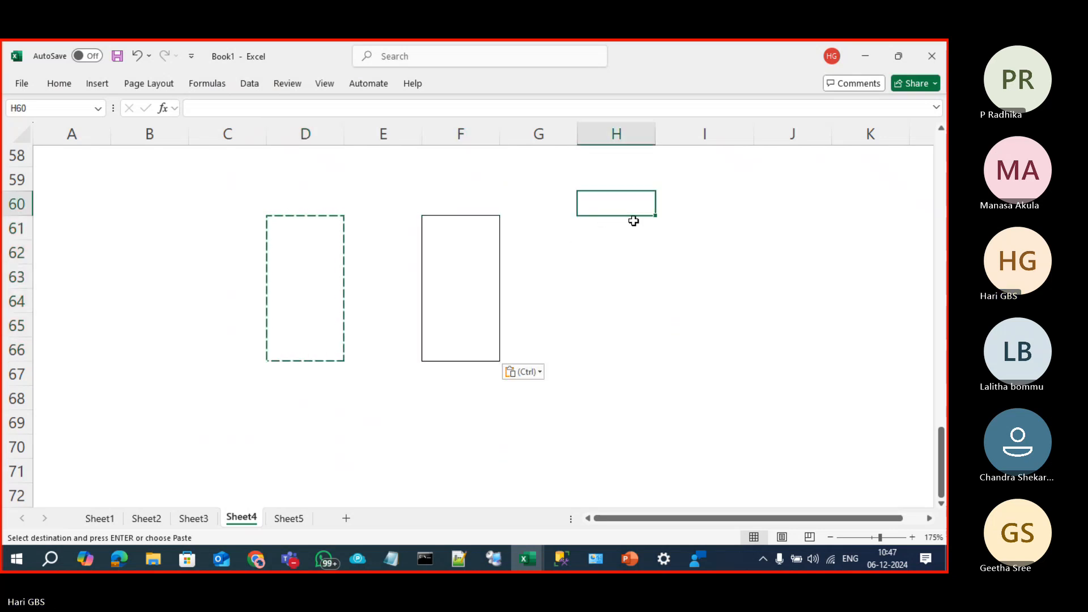
click(588, 220)
key(ctrl+v)
click(708, 223)
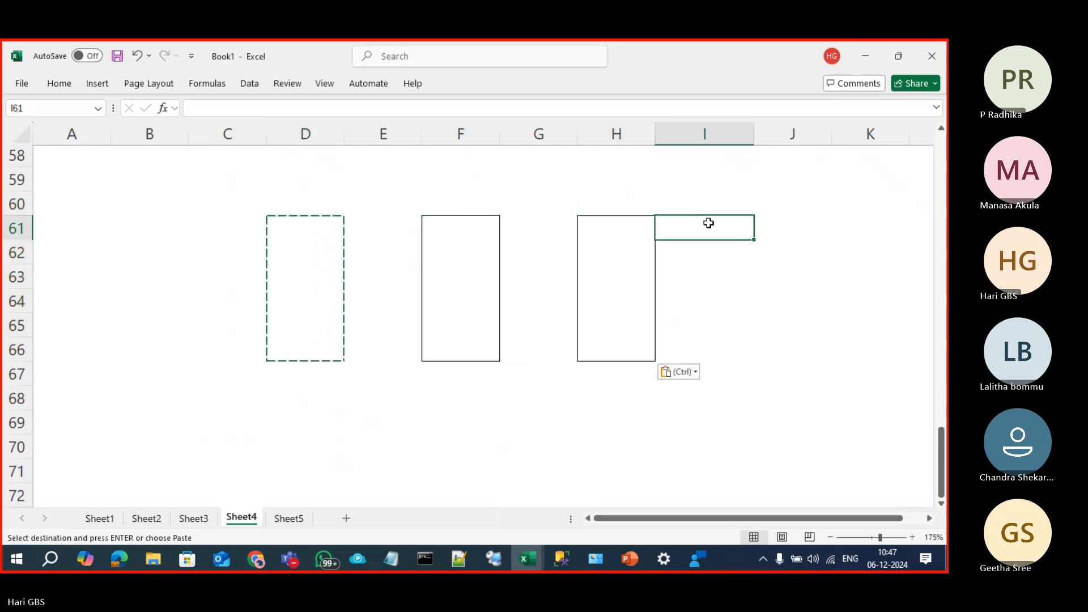
click(801, 220)
key(ctrl+v)
key(Escape)
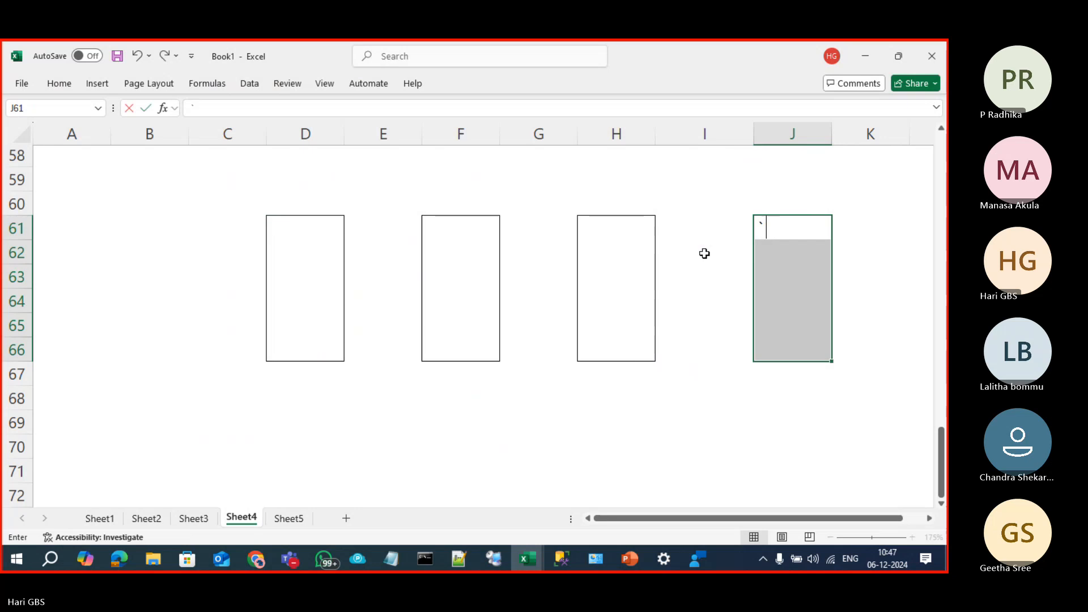
Step: Label D60 'Active Node' and enter 'Main DB' in D61 inside the first box
click(305, 202)
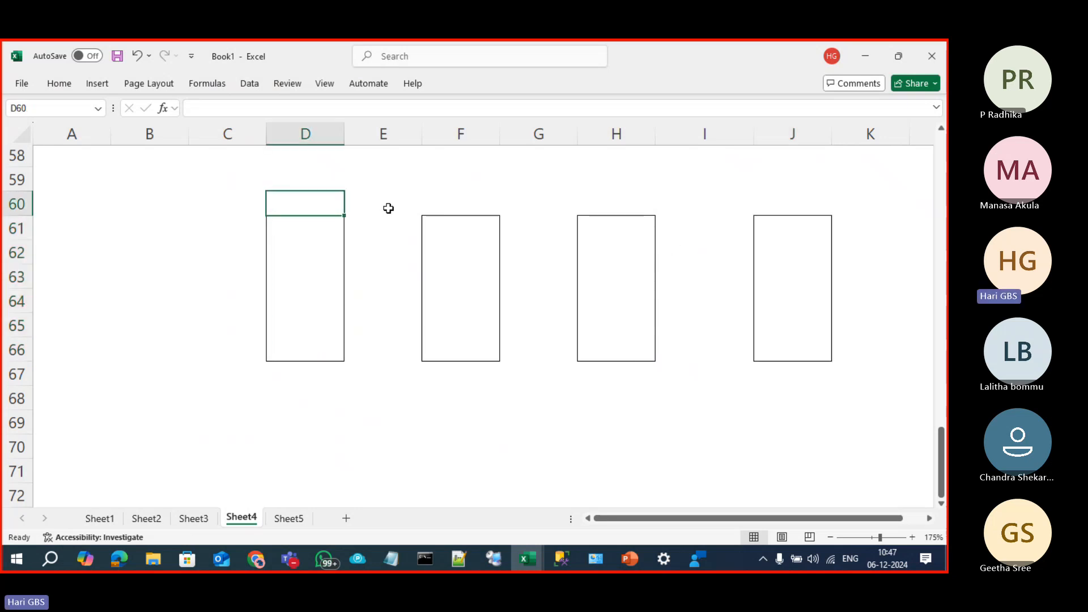
text(ac)
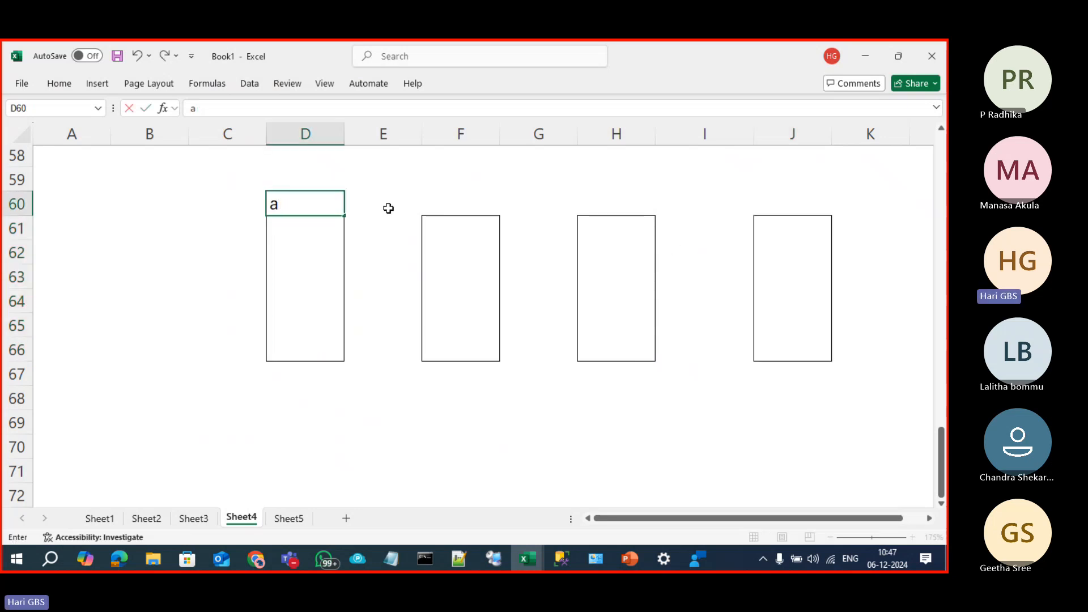
key(BackSpace)
text(Active Nod)
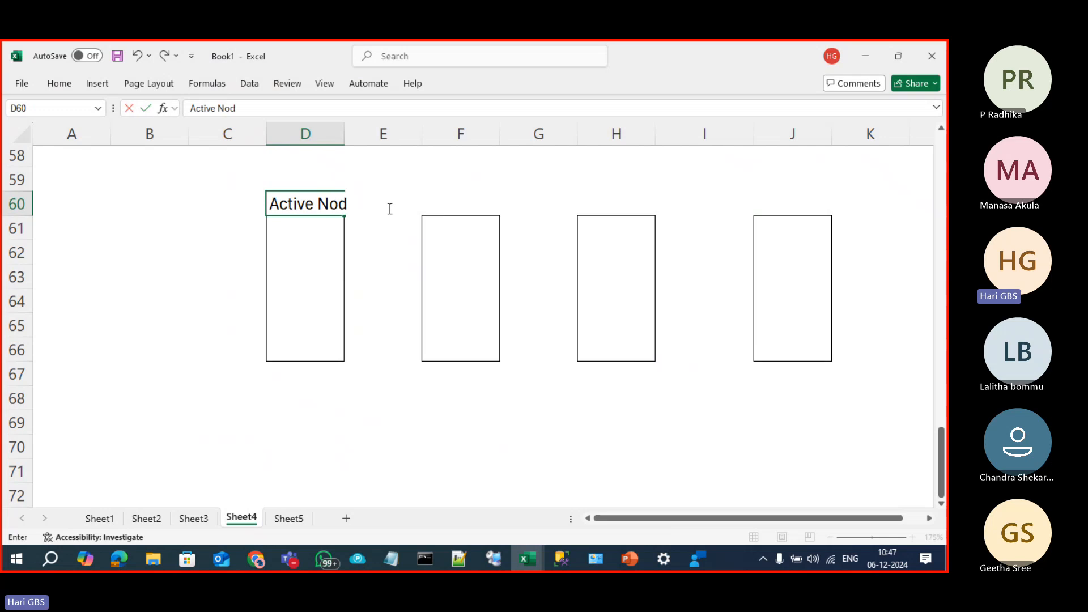
text(e)
key(Return)
text(Main)
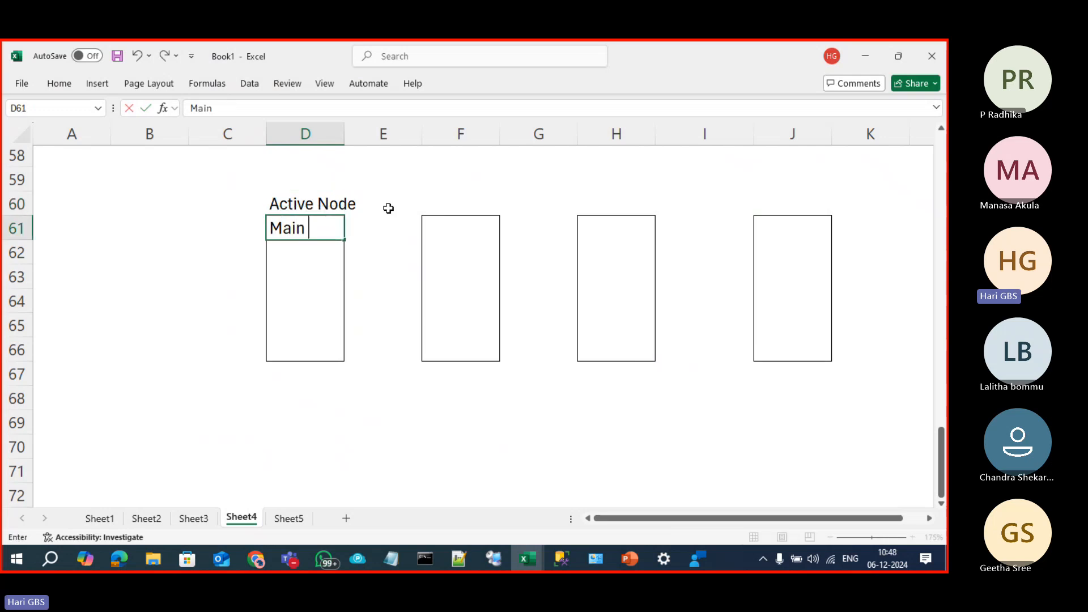
text( Da)
key(BackSpace)
text(B)
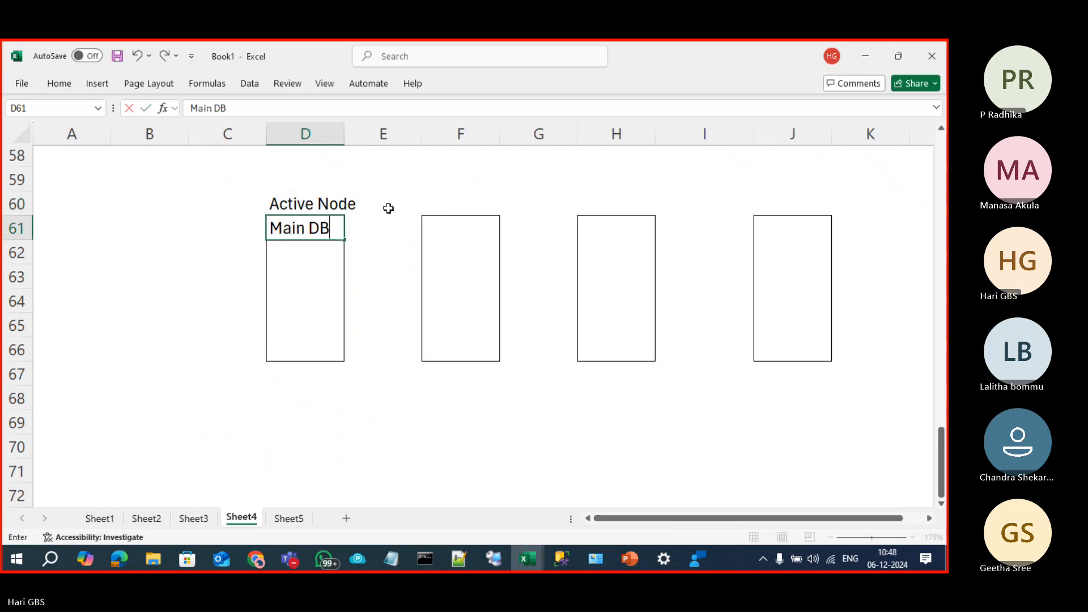
click(452, 203)
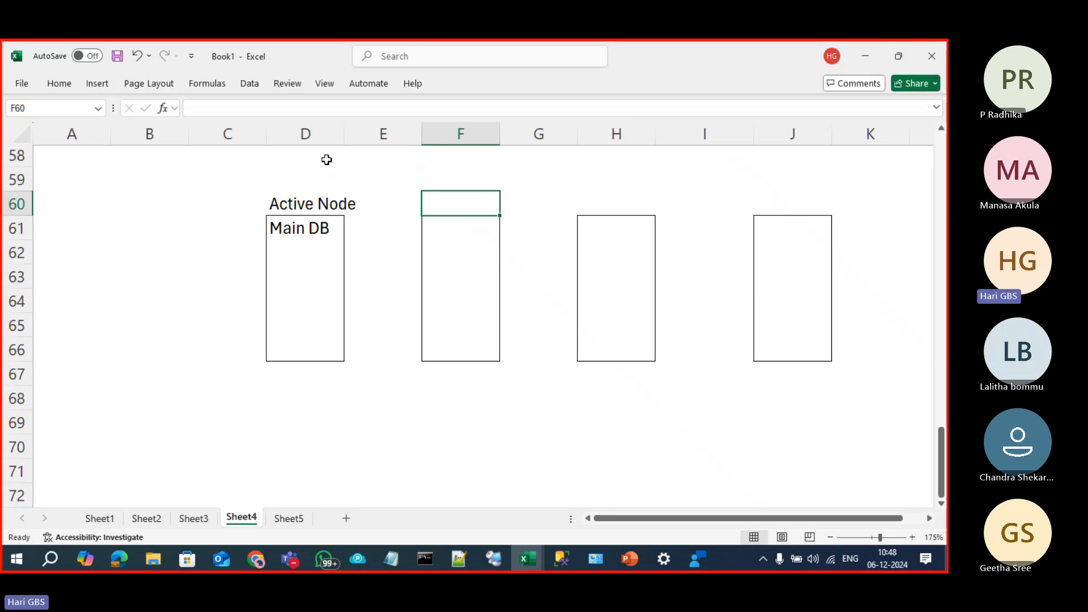
Step: Number the four boxes 1, 2, 3 and 4 in row 59
click(307, 169)
text(1)
key(Tab)
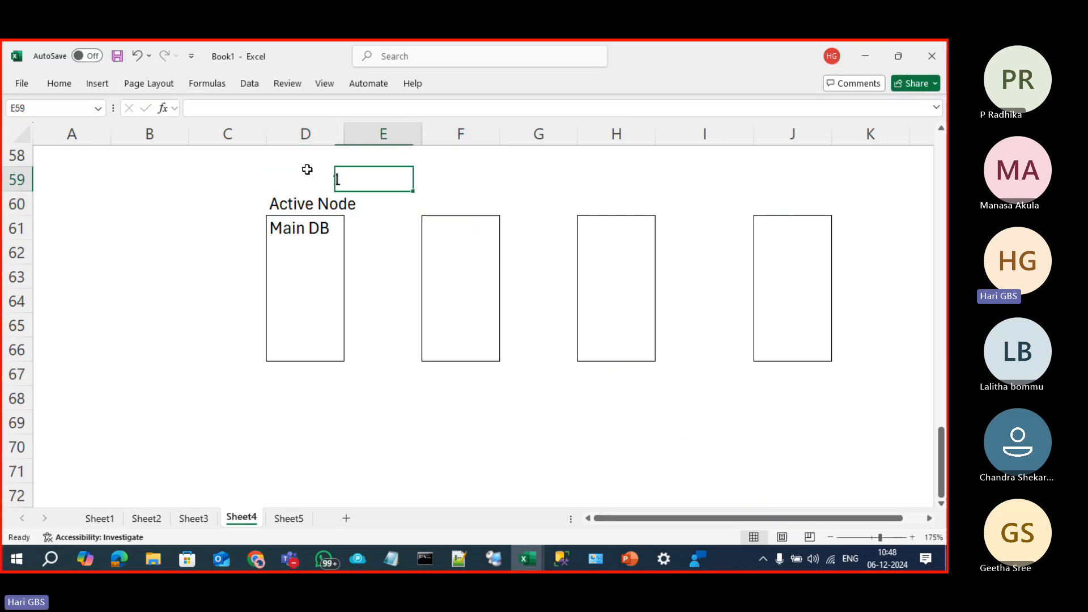
key(Tab)
text(2)
key(Tab)
key(Tab)
text(3)
key(Tab)
key(Tab)
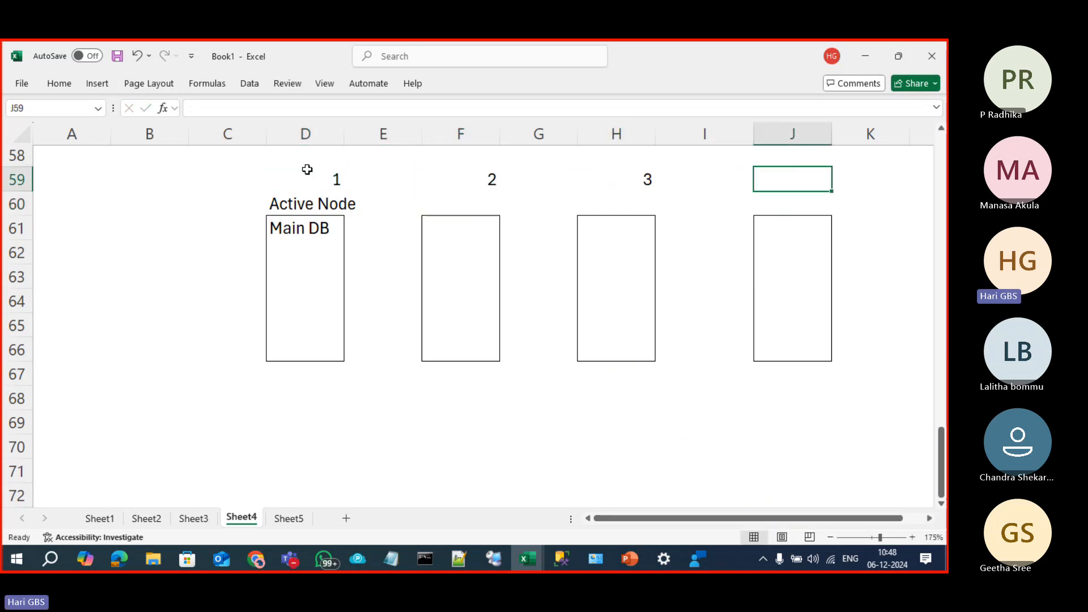
text(4)
key(Down)
key(Down)
Step: Enter READ in the second and third boxes, F61 and H61
key(Left)
key(Left)
key(Left)
key(Left)
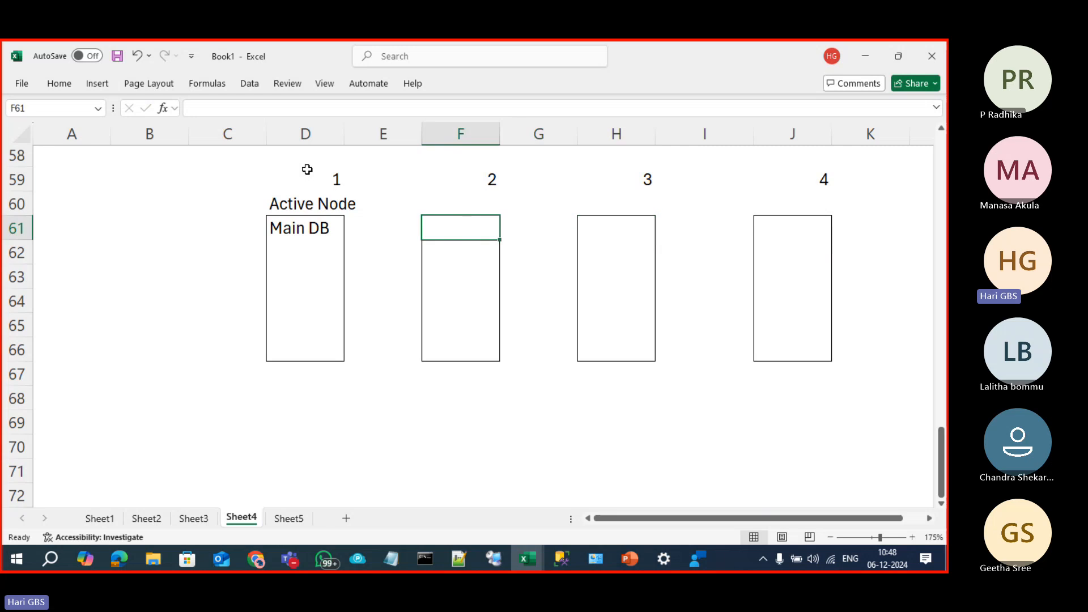
text(REA)
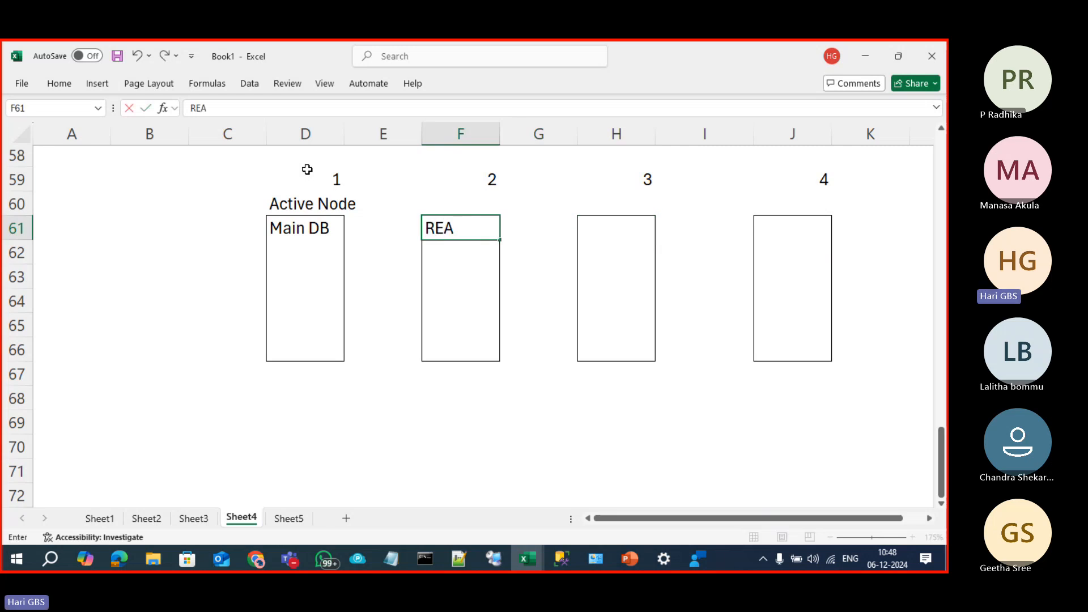
key(BackSpace)
key(BackSpace)
text(EAD)
key(Right)
key(Right)
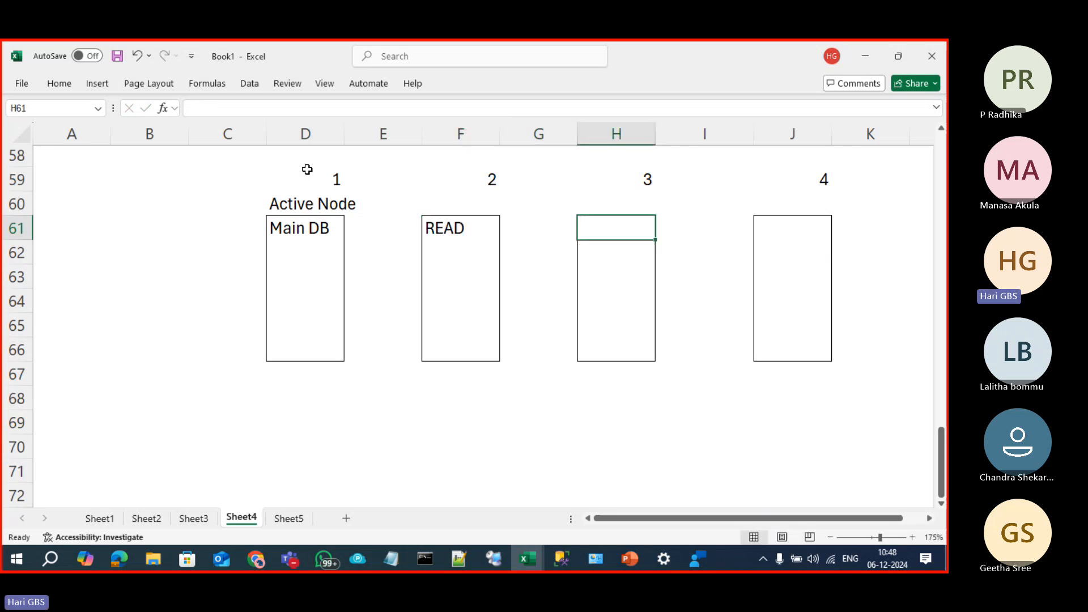
text(READ)
key(Right)
key(Right)
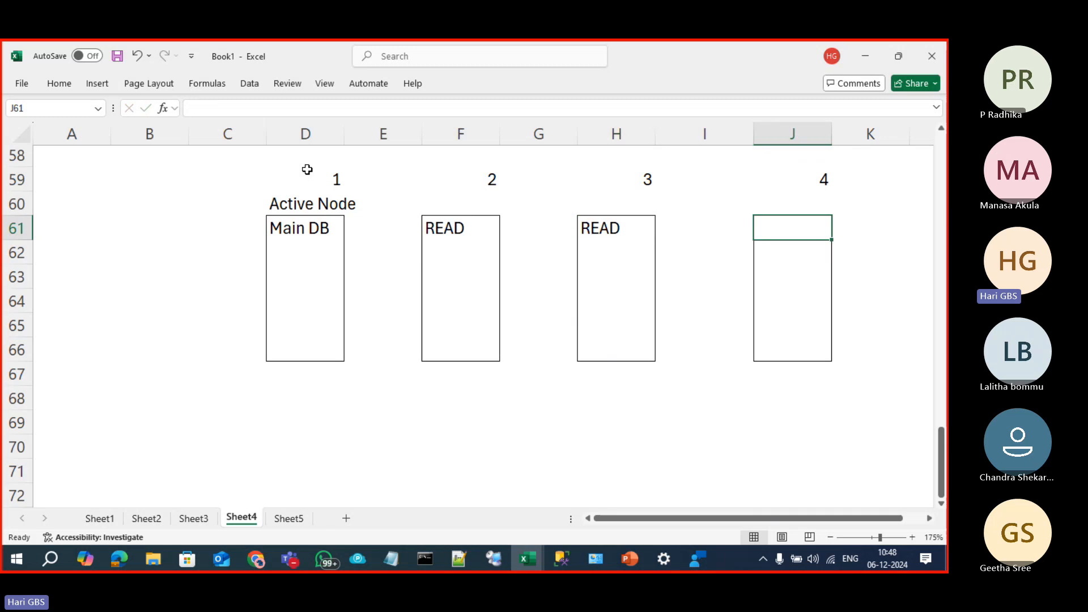
Step: Enter READABLE SECONDARY in J61 and NO in J63 of the fourth box
text(RE)
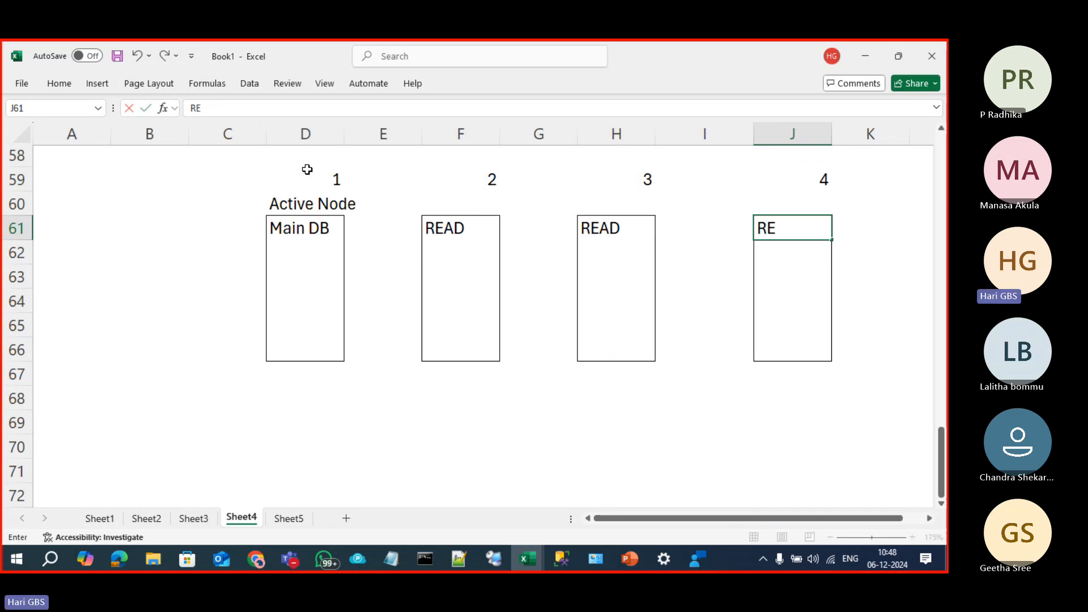
key(BackSpace)
key(BackSpace)
text(READABLE SECONDARY)
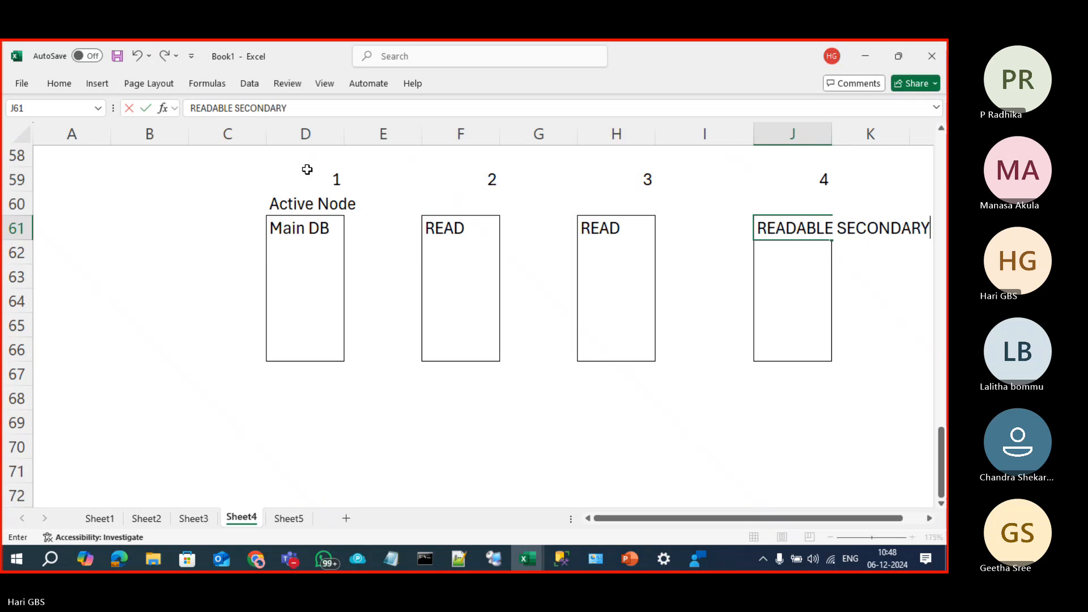
key(Return)
key(Return)
key(Right)
key(Right)
key(Right)
key(Right)
key(Up)
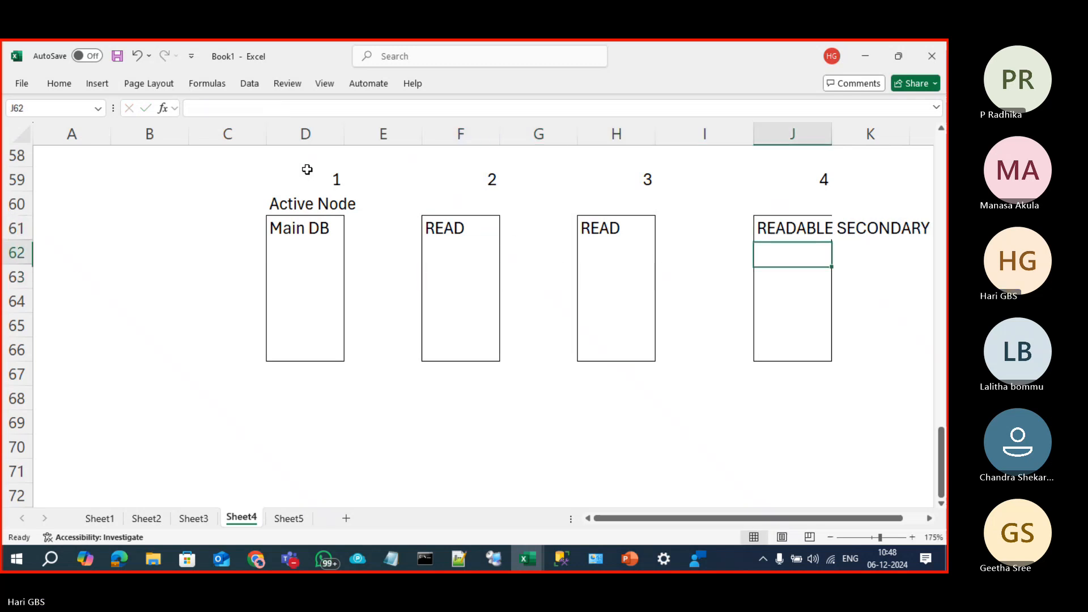
key(Down)
text(NO)
key(Return)
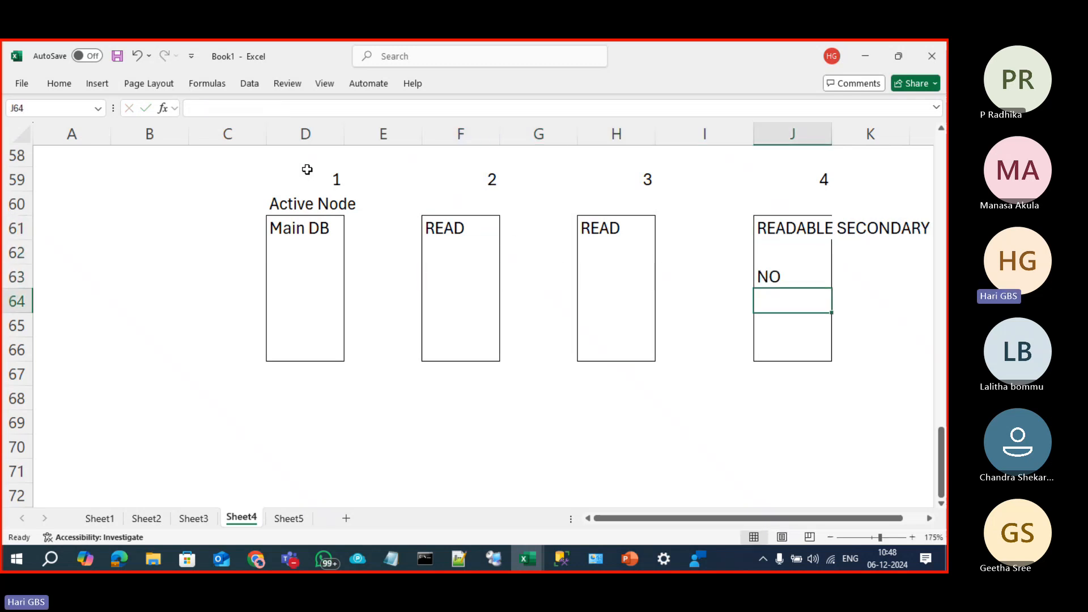
Step: Review the fourth box's READABLE SECONDARY and NO cells, then return to the AG properties
drag(786, 228, 797, 360)
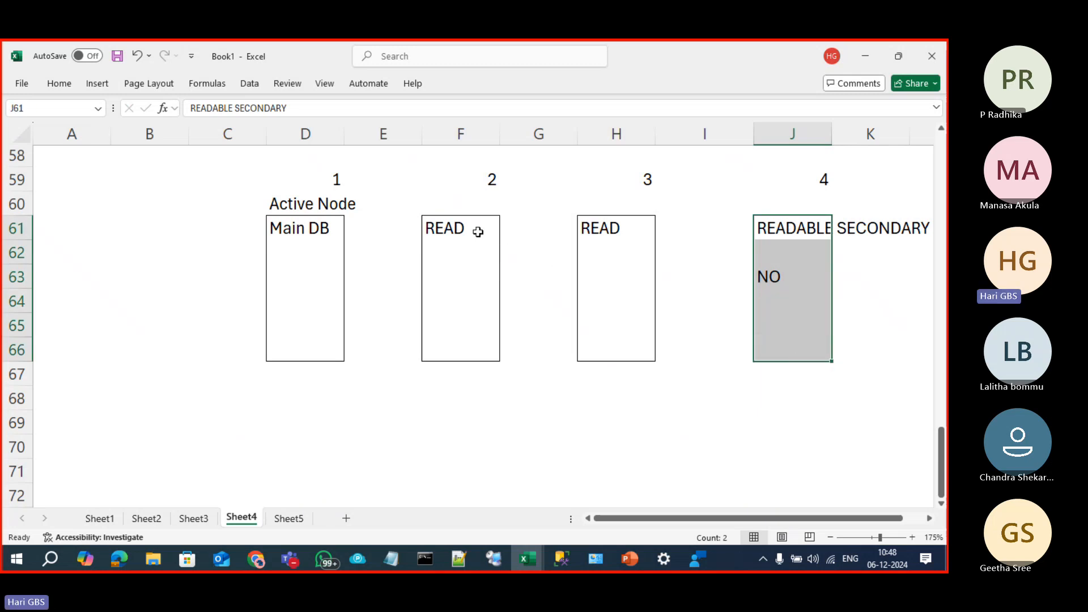
click(815, 233)
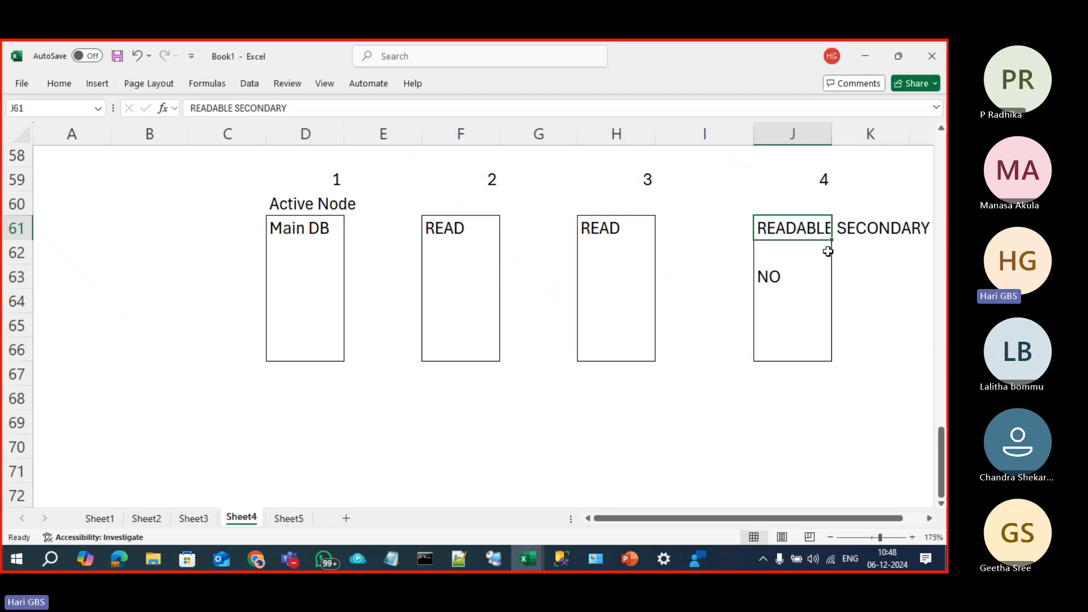
click(775, 277)
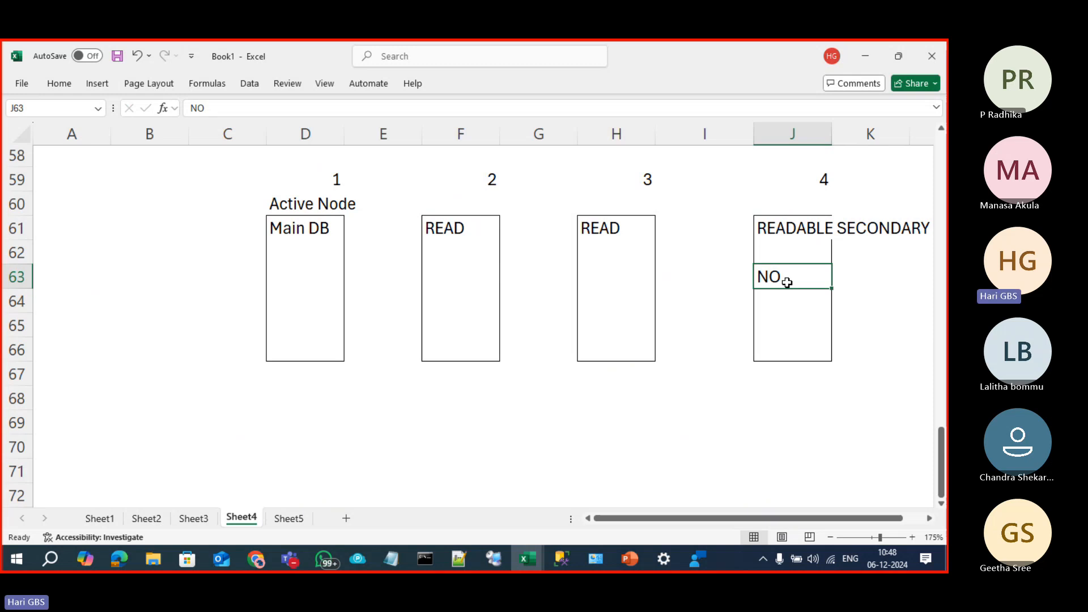
key(alt+Tab)
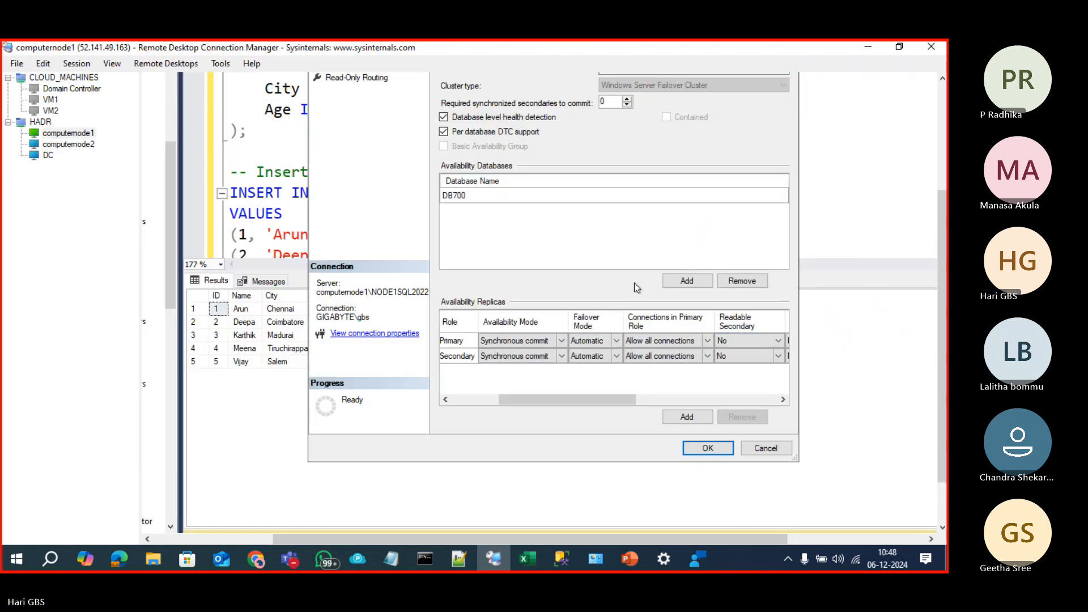
Step: Cancel AG_group6's properties and scroll computernode1's view left to reveal Object Explorer
drag(939, 287, 937, 243)
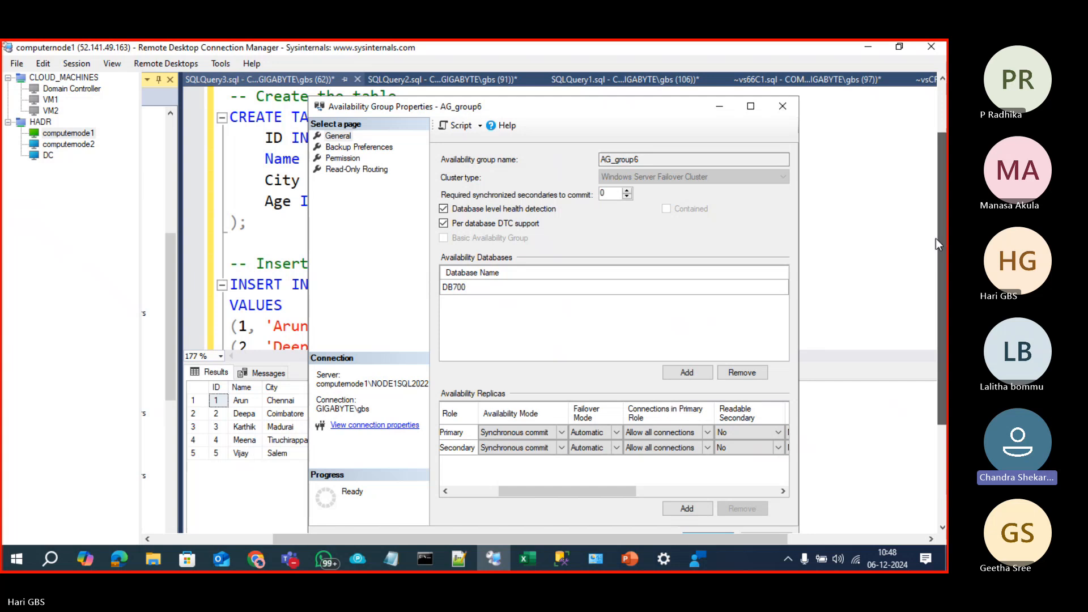
click(783, 106)
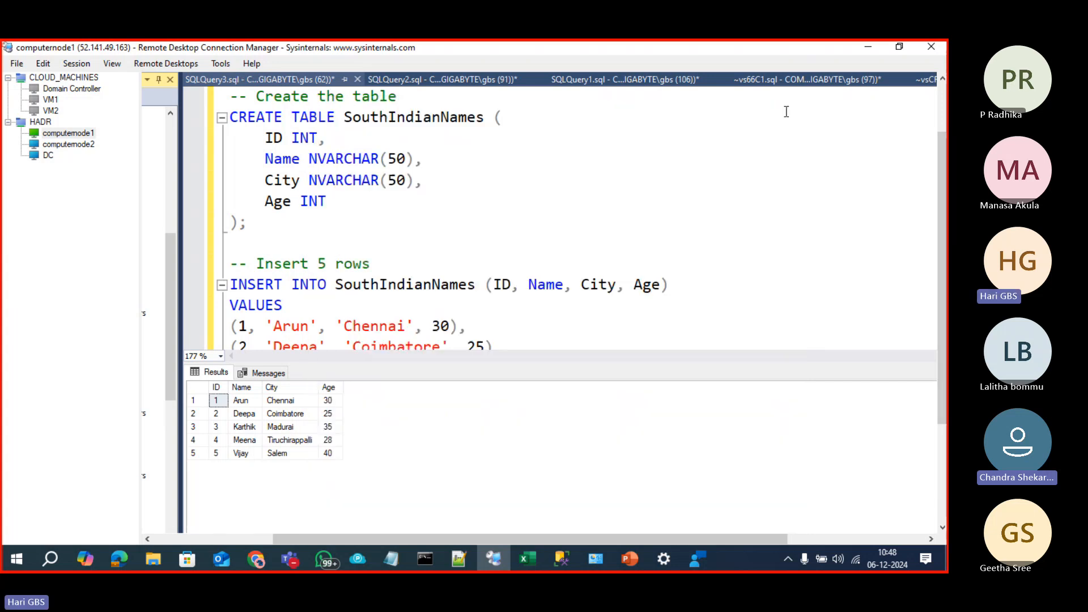
click(64, 134)
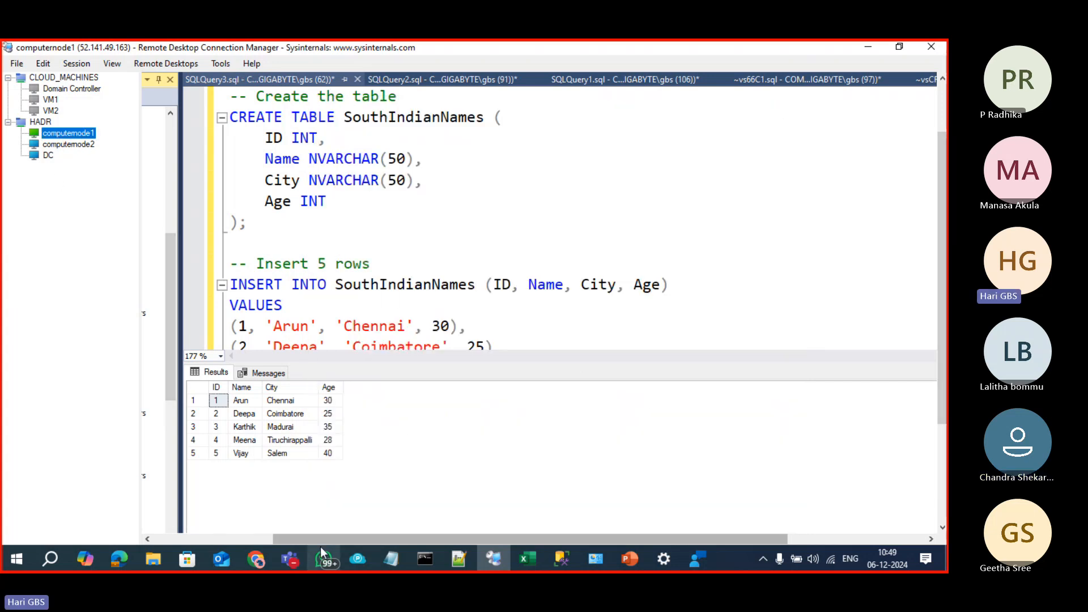
drag(376, 538, 249, 536)
right_click(255, 378)
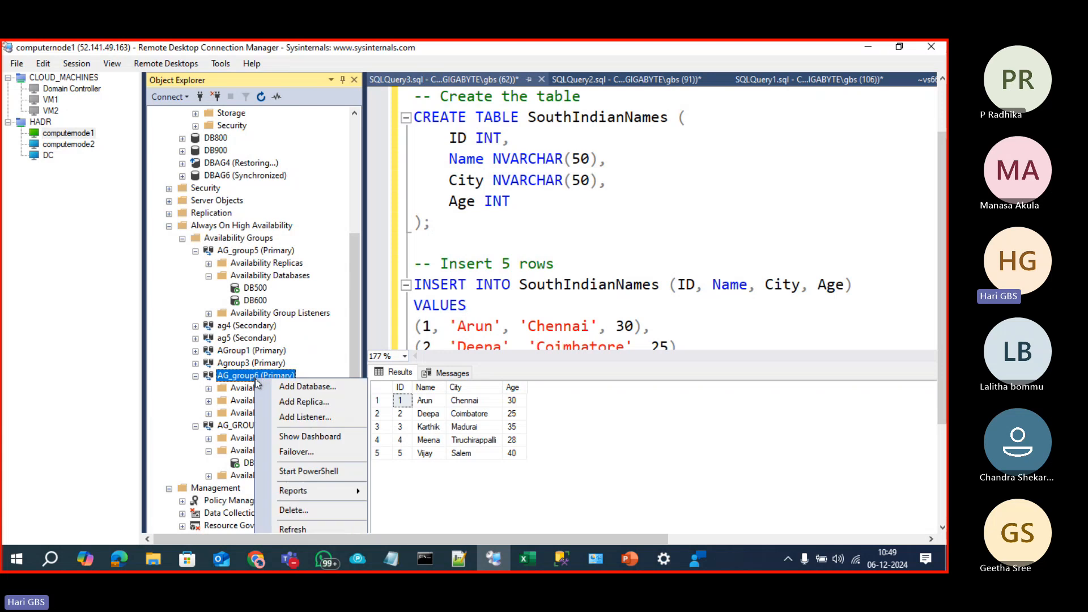
drag(942, 367, 941, 435)
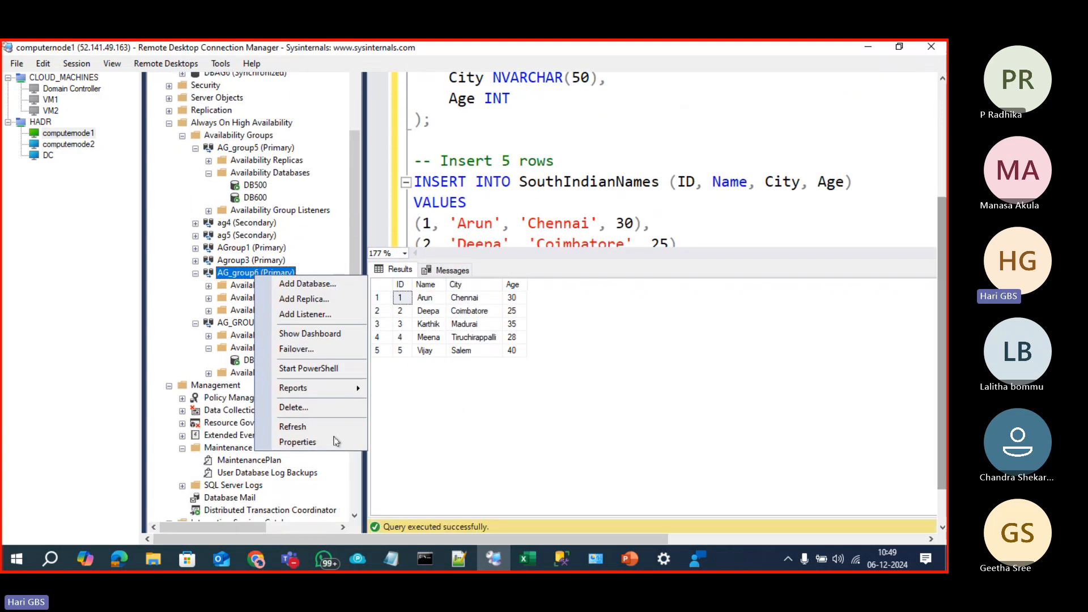
click(335, 442)
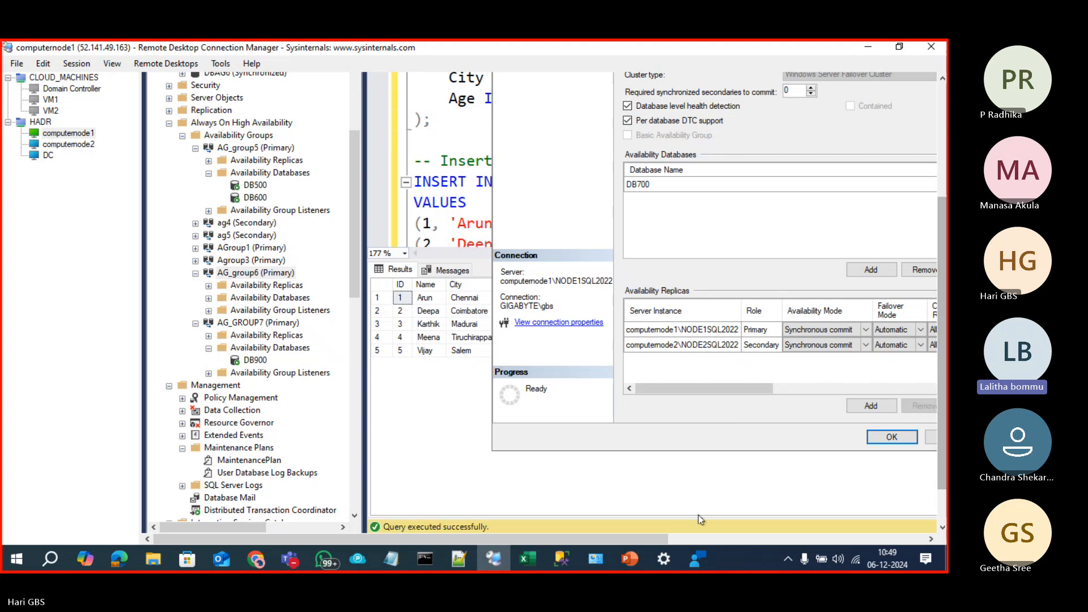
drag(649, 542, 761, 499)
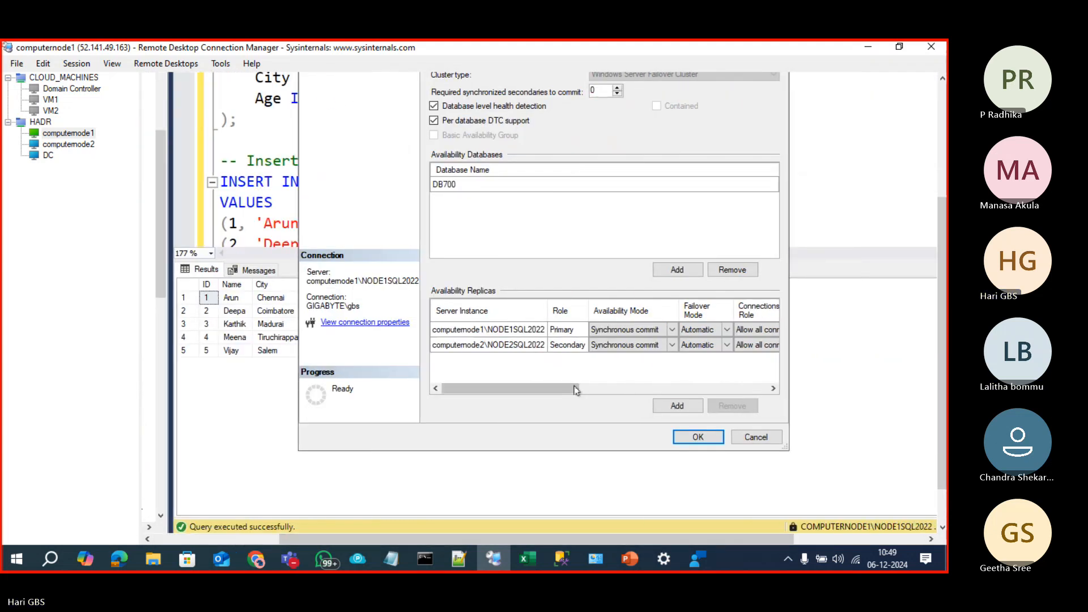
drag(564, 389, 652, 391)
click(658, 331)
click(662, 334)
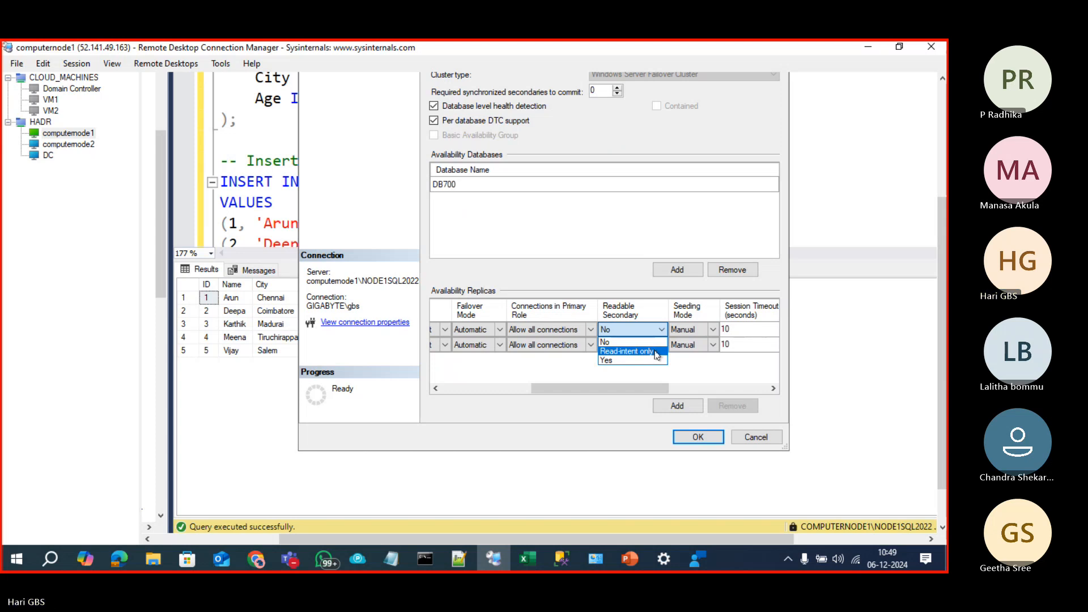
key(Escape)
key(Escape)
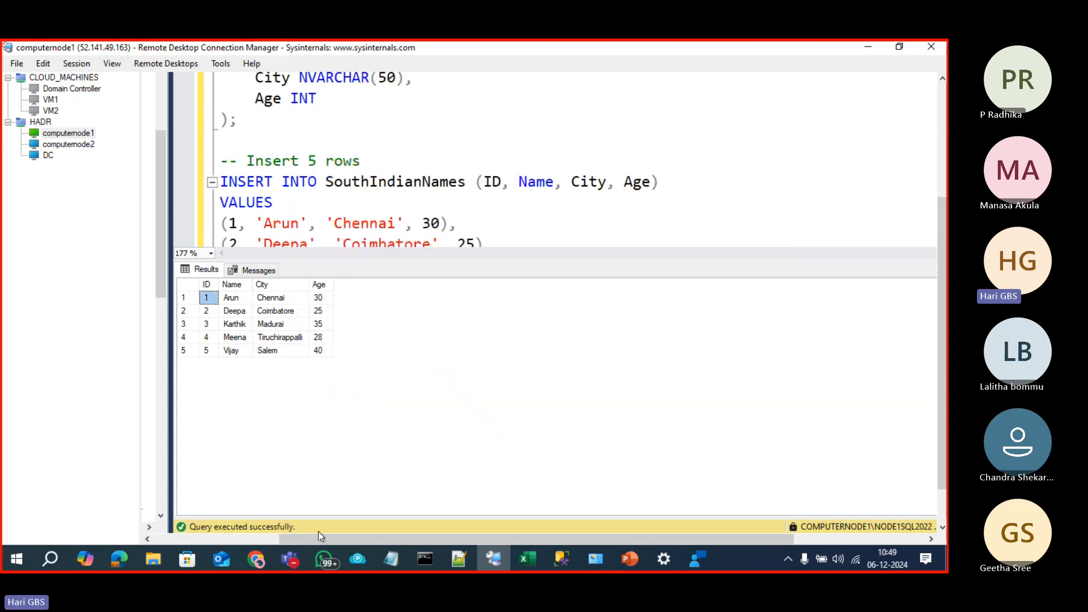
Step: Expand Agroup3's Availability Group Listeners, select AgListner3, then switch to computernode2
click(270, 543)
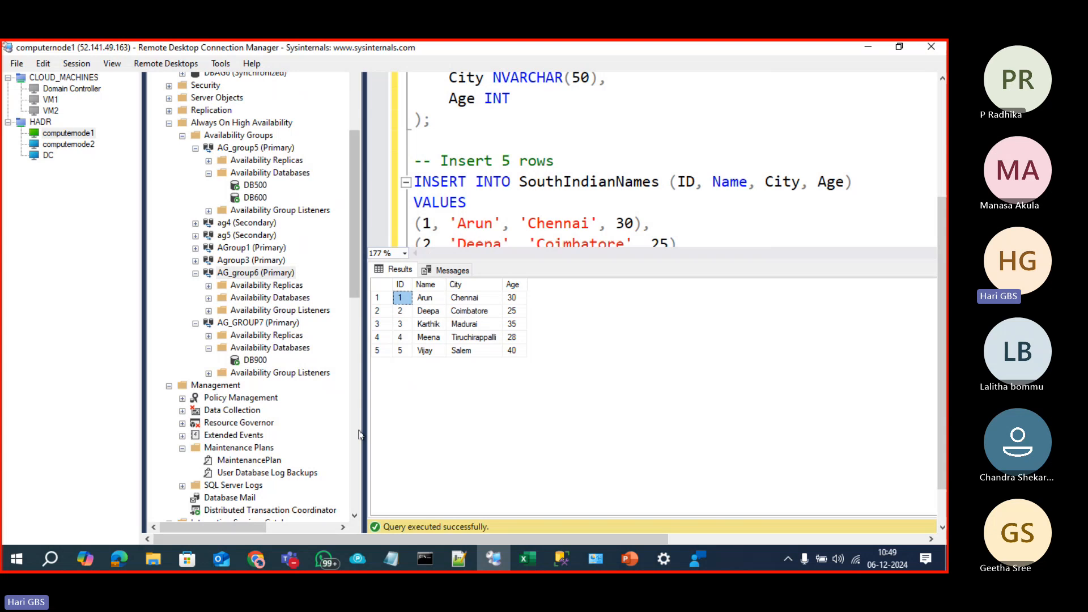
click(234, 262)
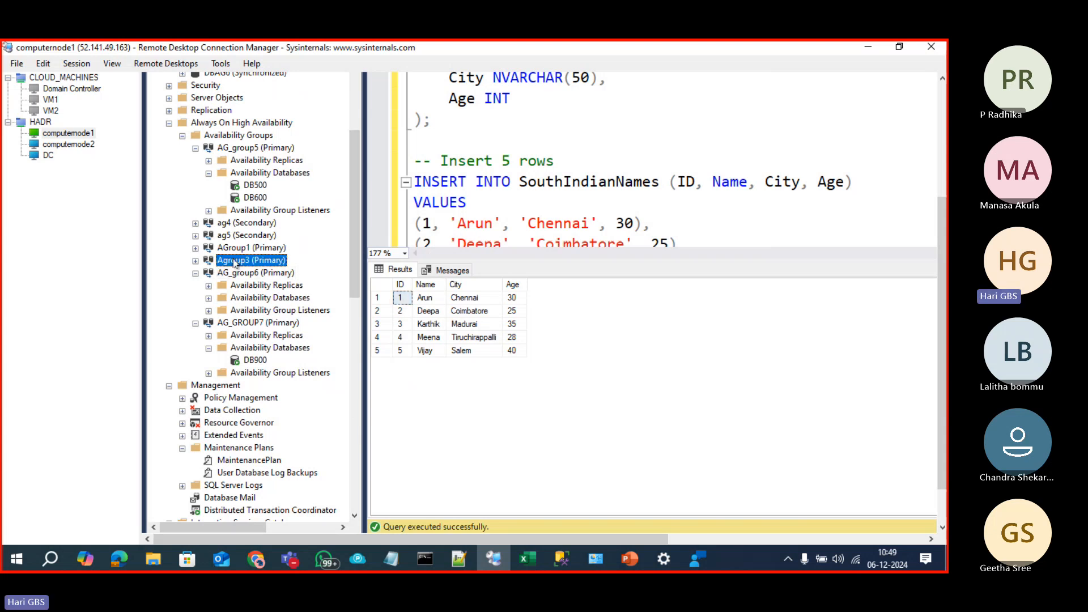
click(195, 261)
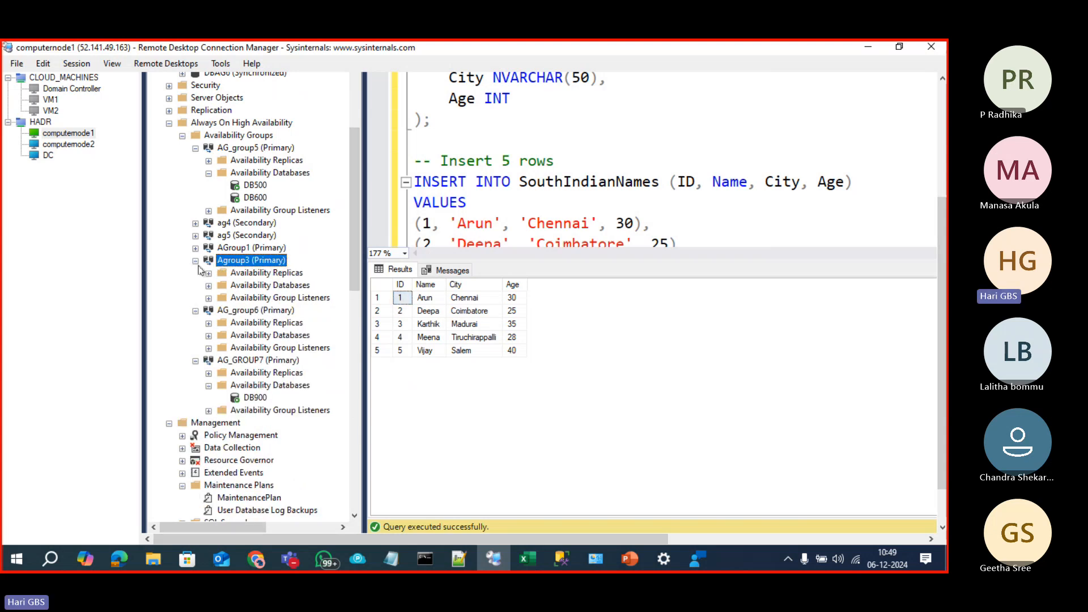
click(208, 299)
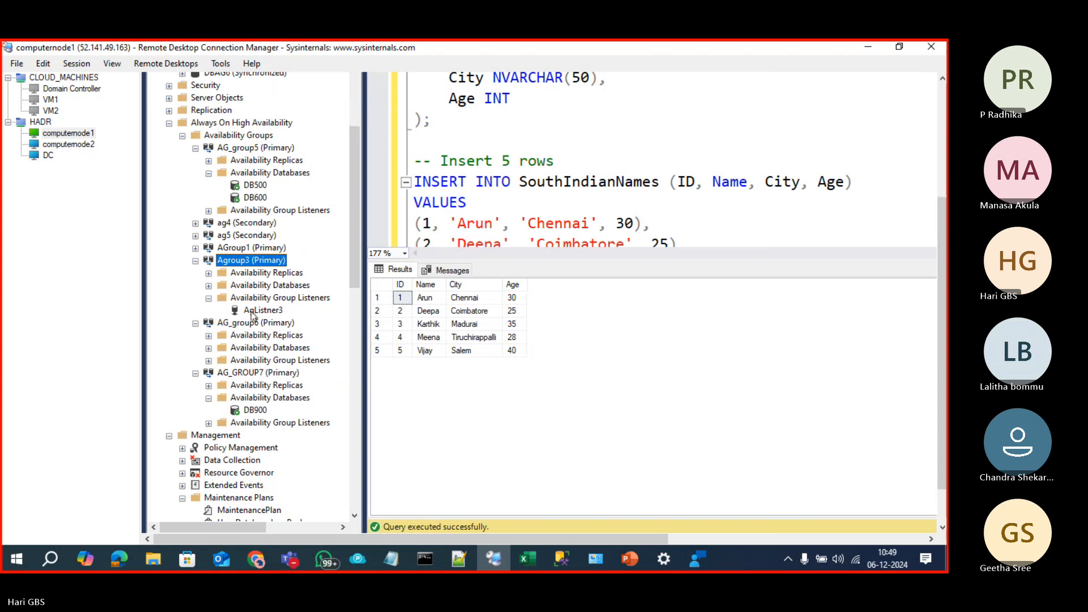
click(254, 312)
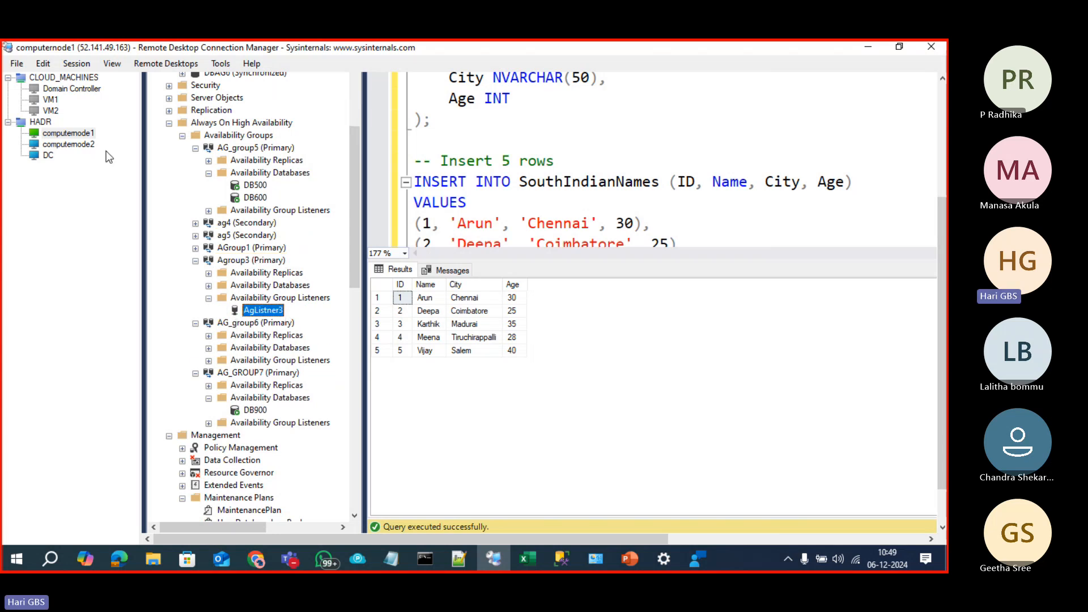
click(68, 145)
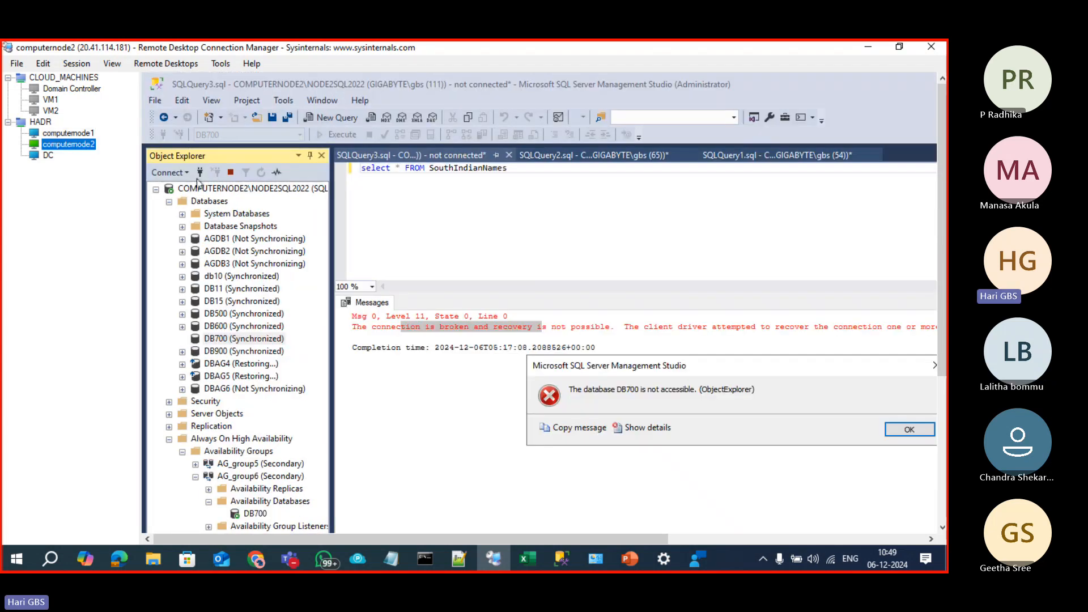
Step: Dismiss the DB700 not-accessible error, connect to server AGlistner3, collapse COMPUTERNODE2 and start a new query
click(905, 435)
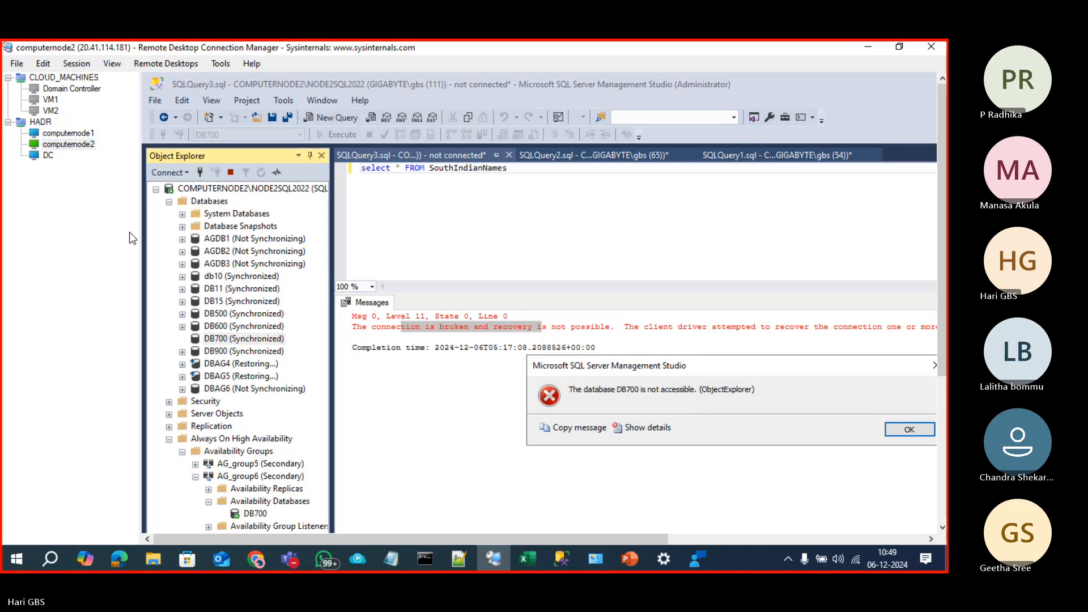
key(Return)
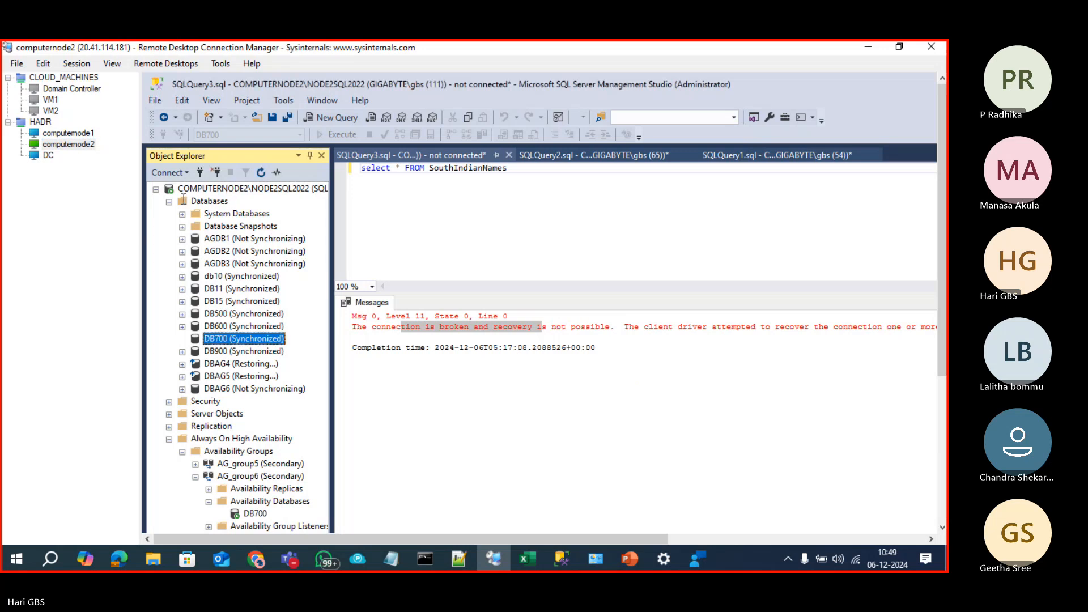
click(200, 173)
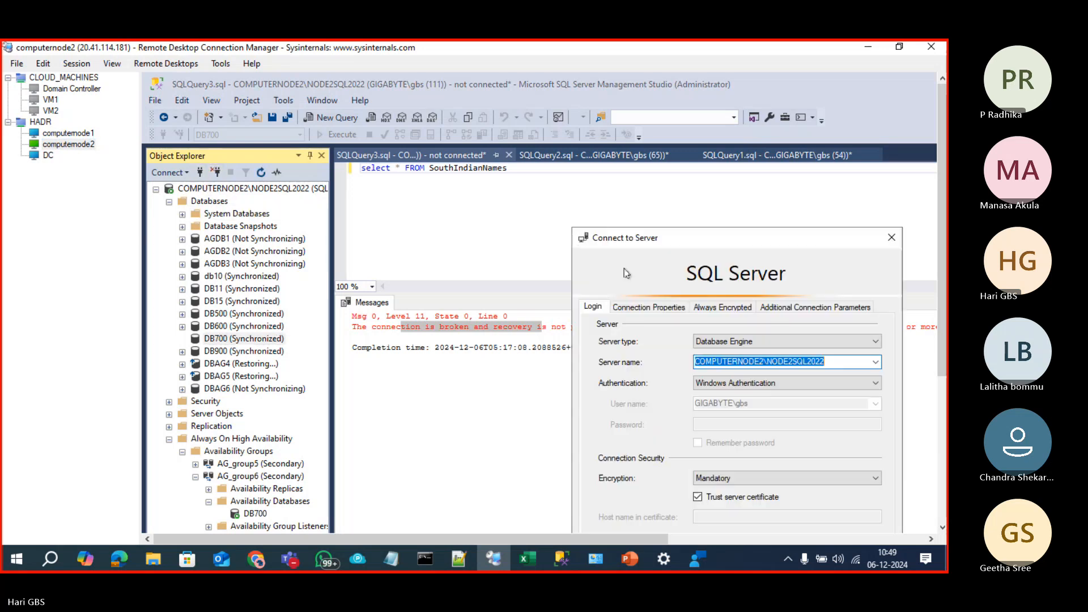
text(AG)
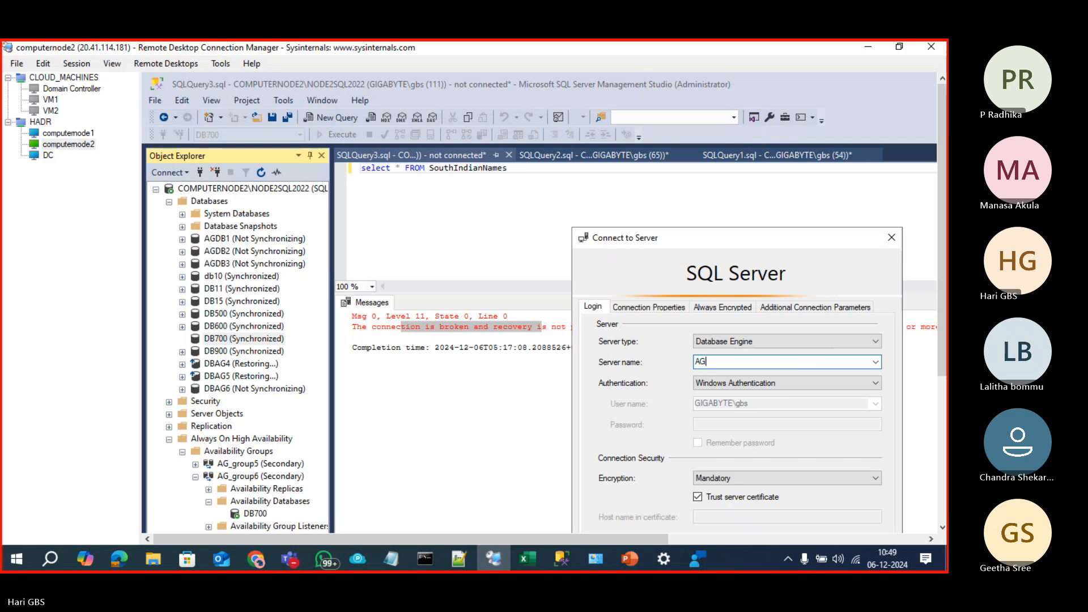
text(listner)
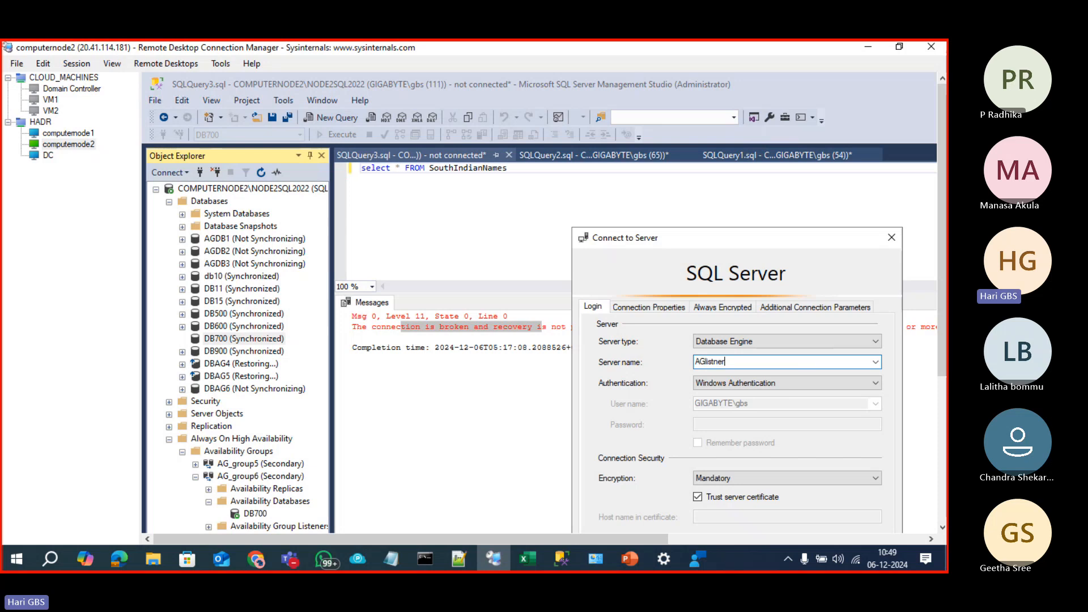
key(Return)
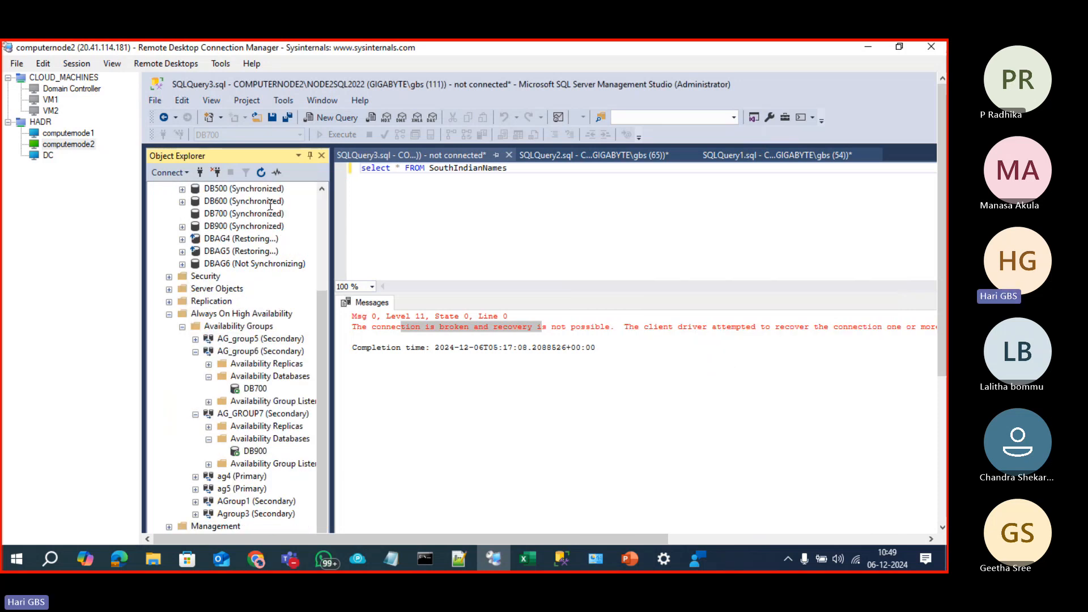
click(321, 230)
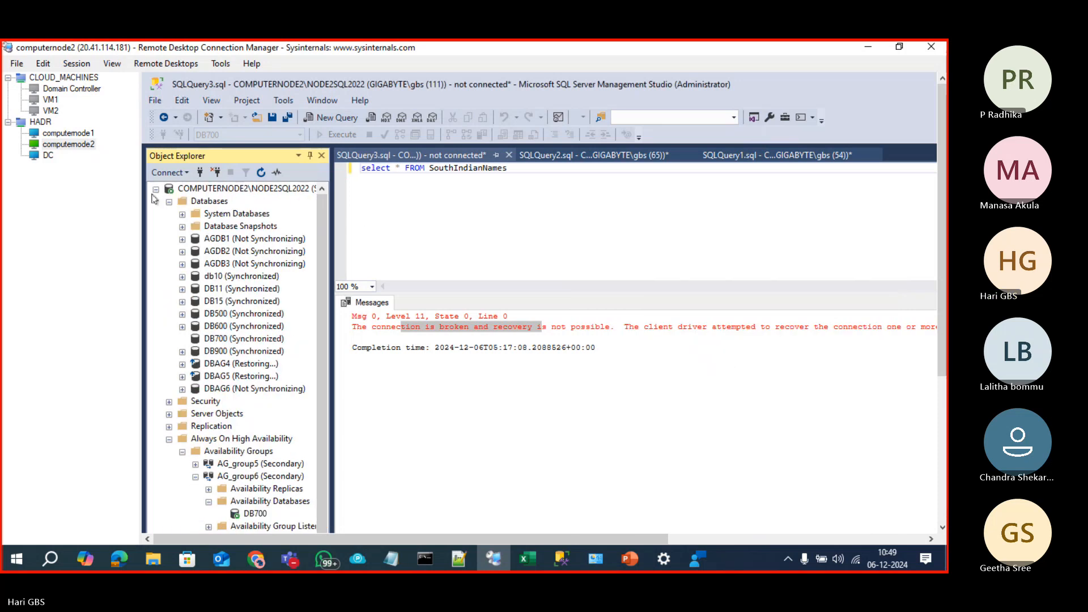
click(156, 190)
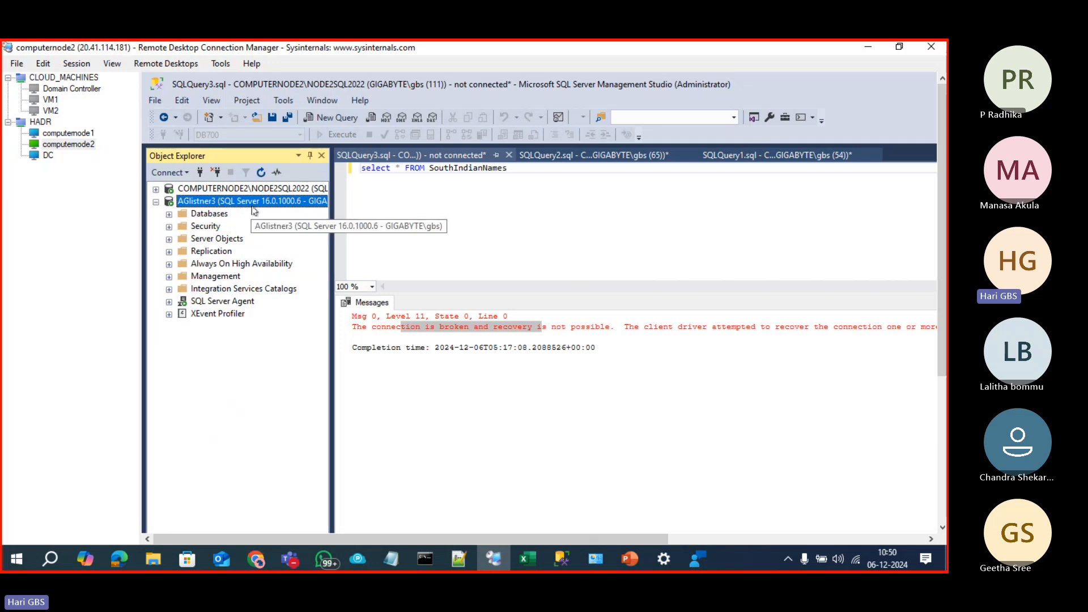
key(ctrl+n)
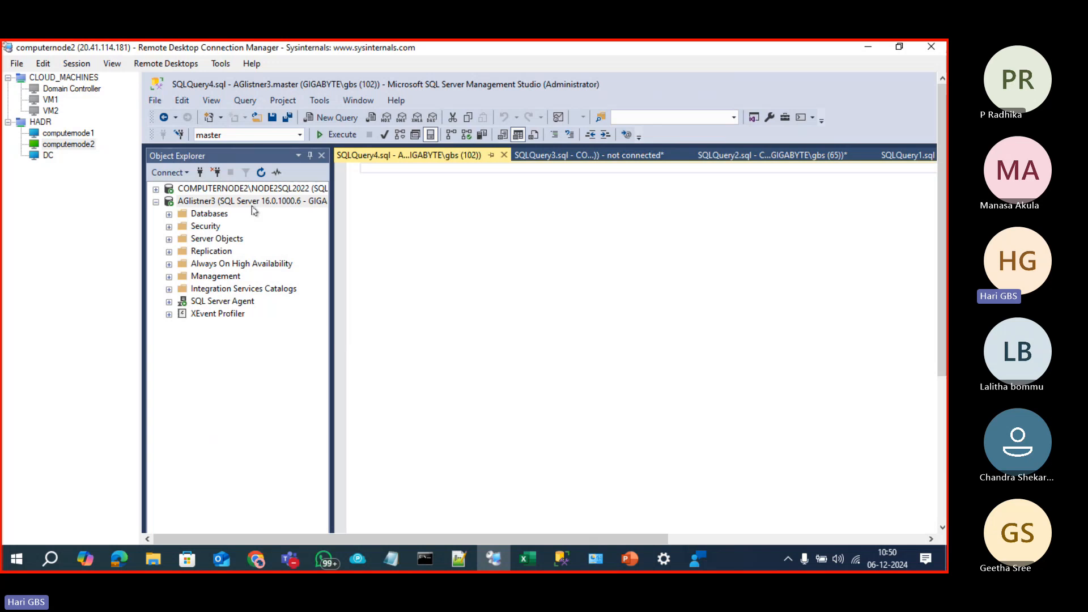
text(SELE)
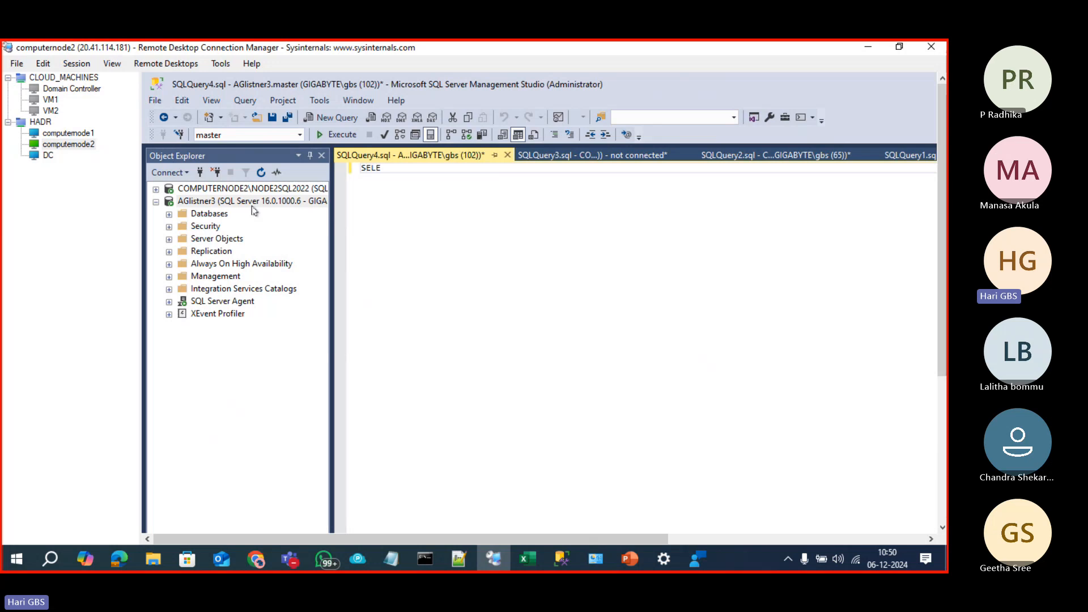
text(CT @@SER)
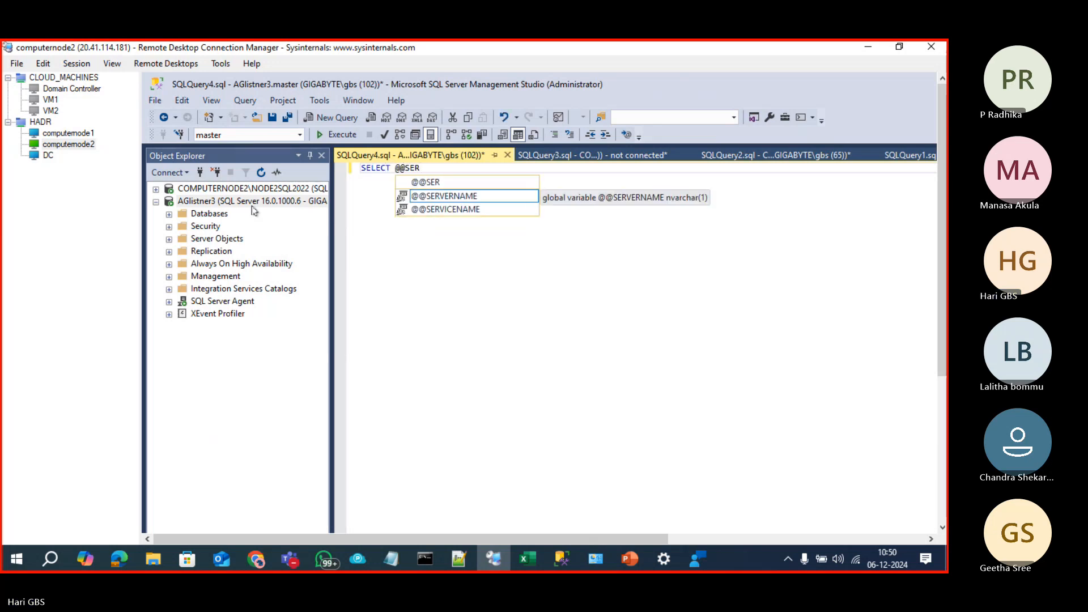
key(Tab)
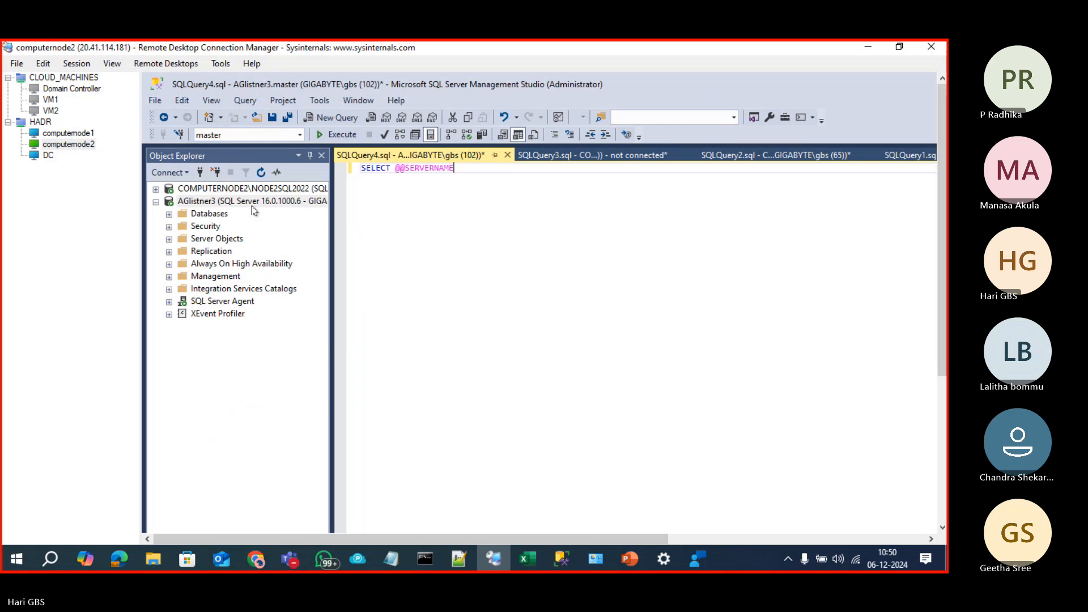
key(ctrl+a)
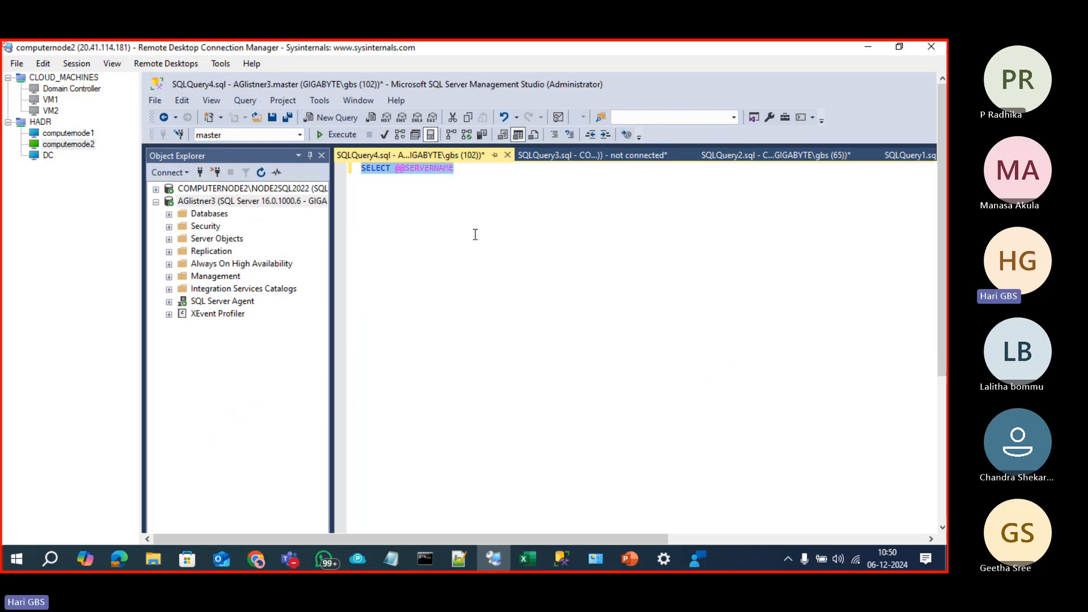
scroll(474, 233, up, 3)
scroll(497, 244, up, 1)
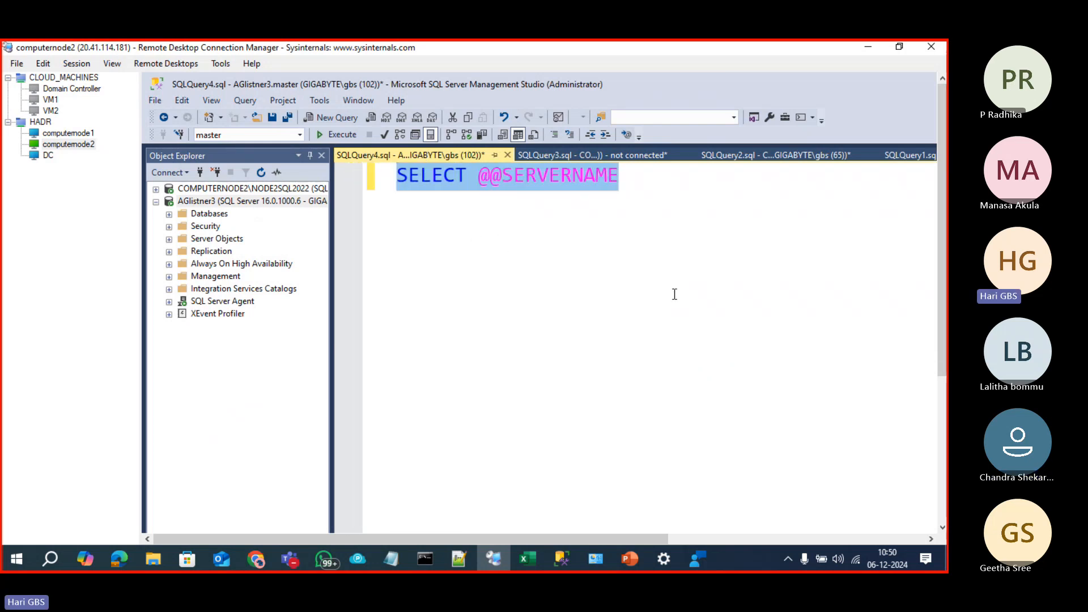
key(F5)
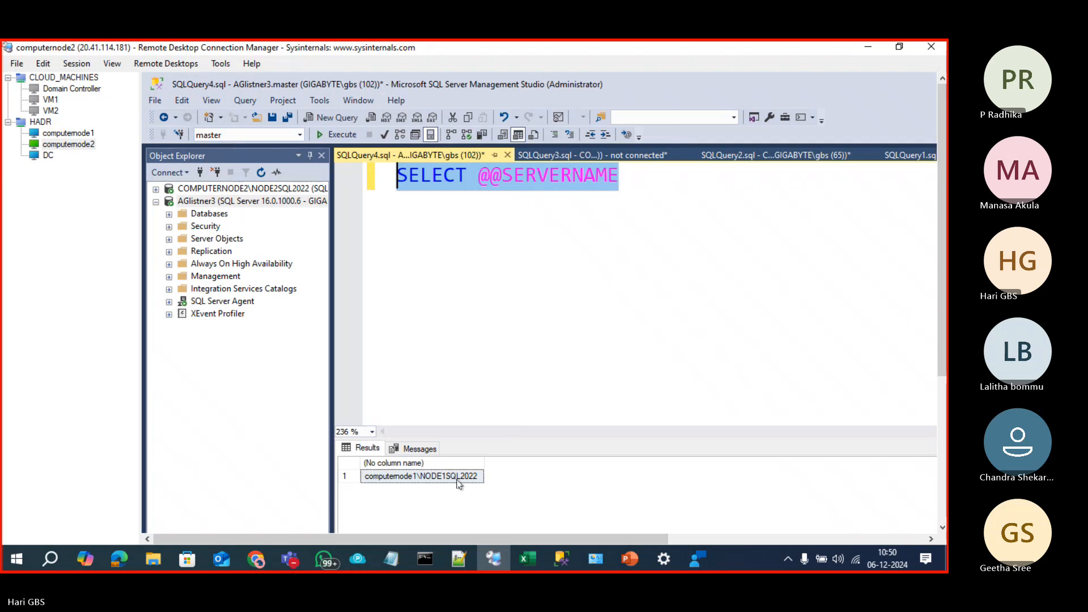
click(461, 476)
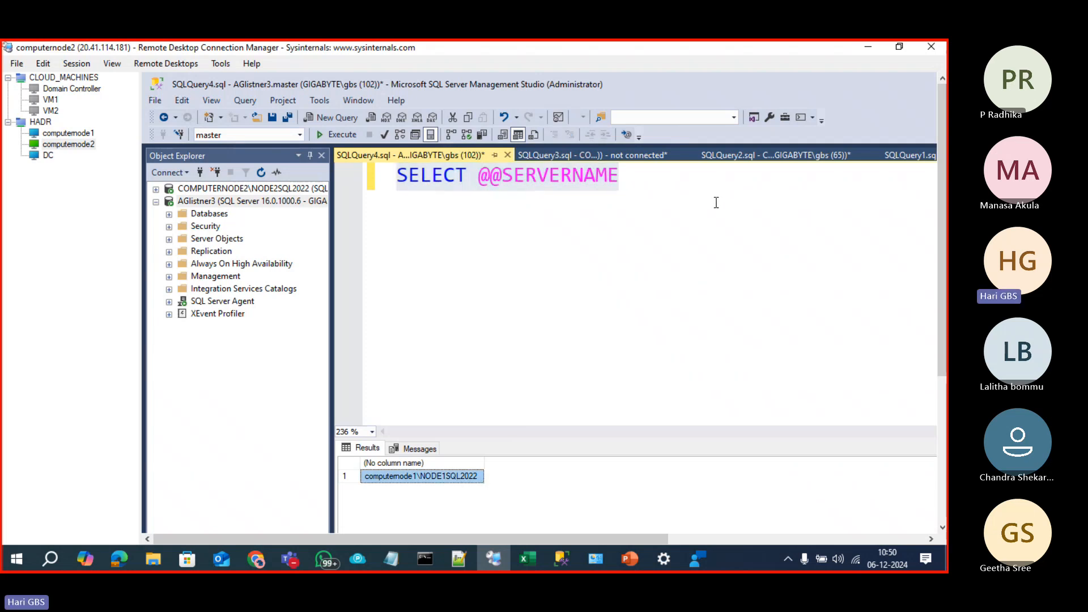
click(687, 184)
key(shift+Home)
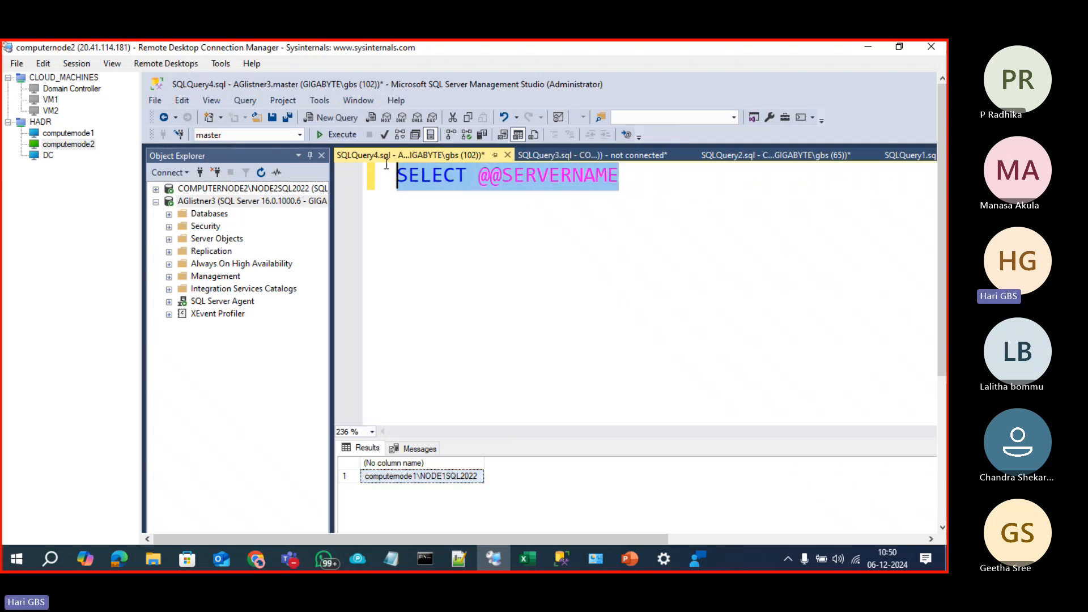
click(693, 211)
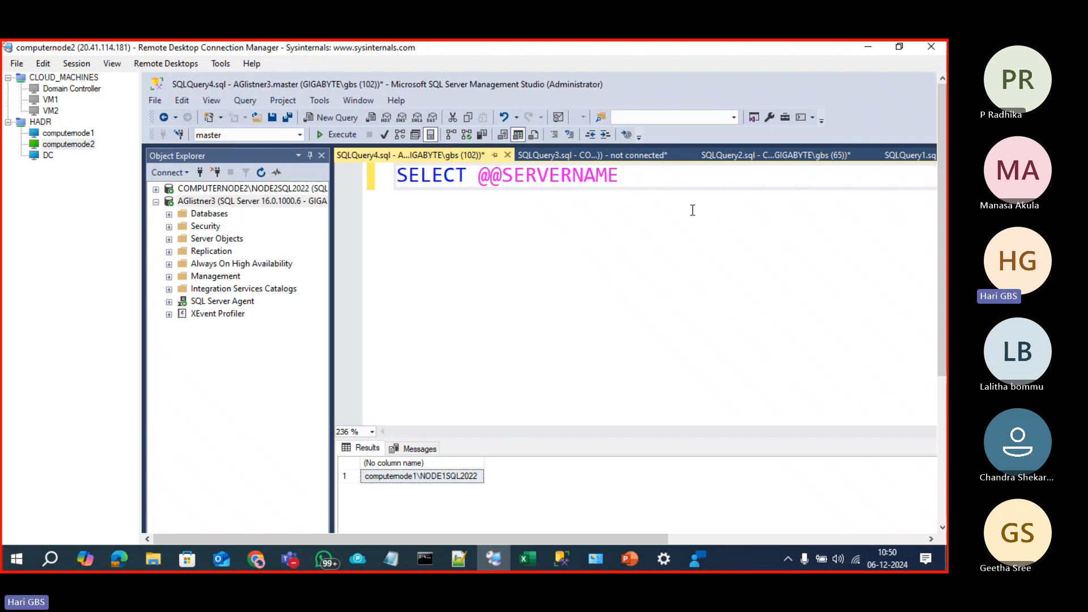
key(Return)
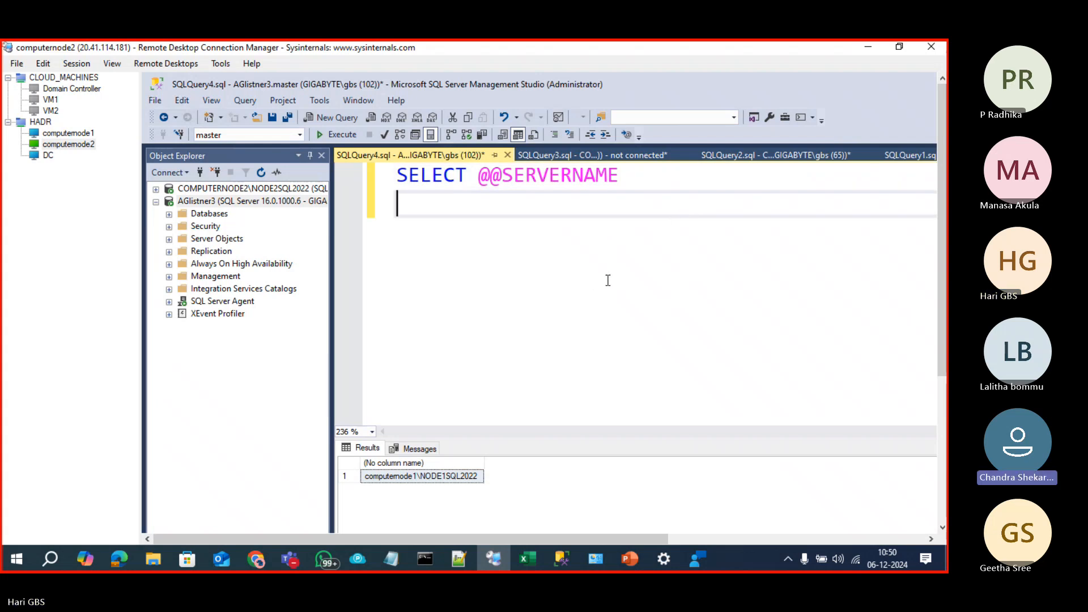
click(450, 479)
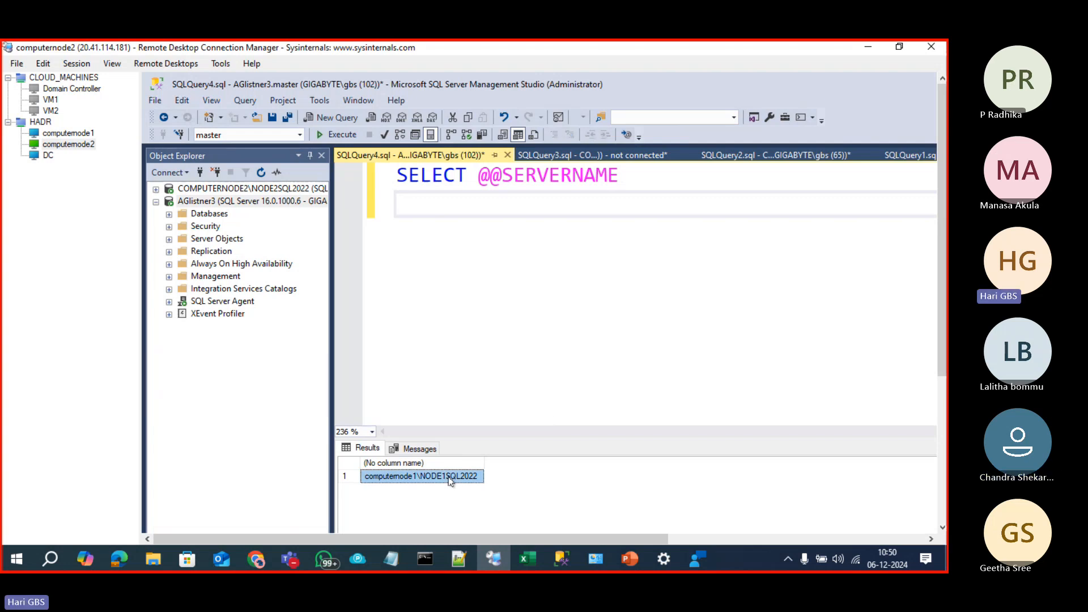
click(499, 300)
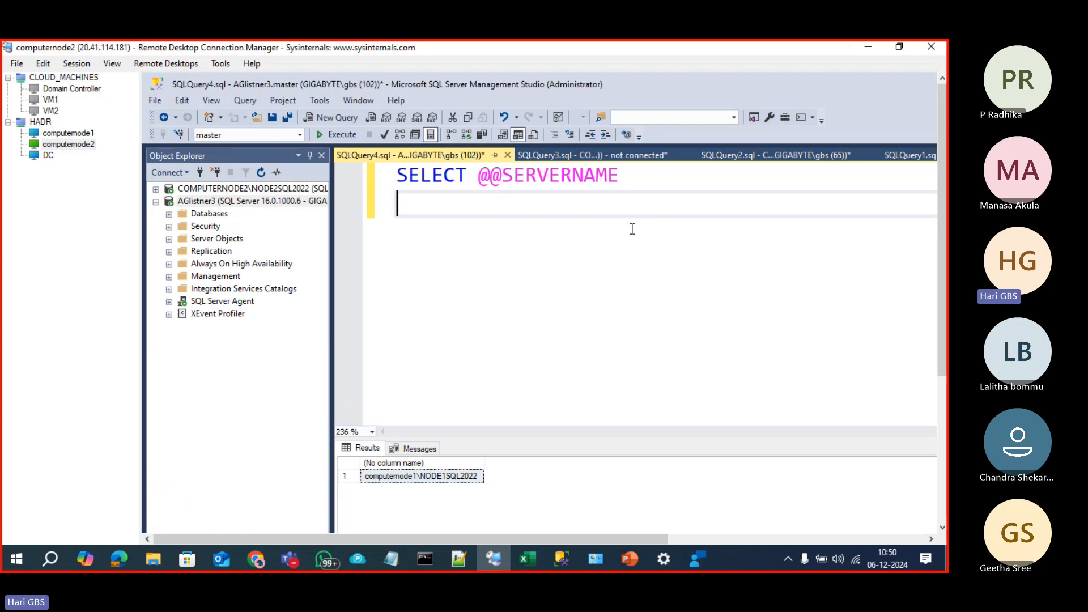
key(Return)
key(Return)
text(LISTENER)
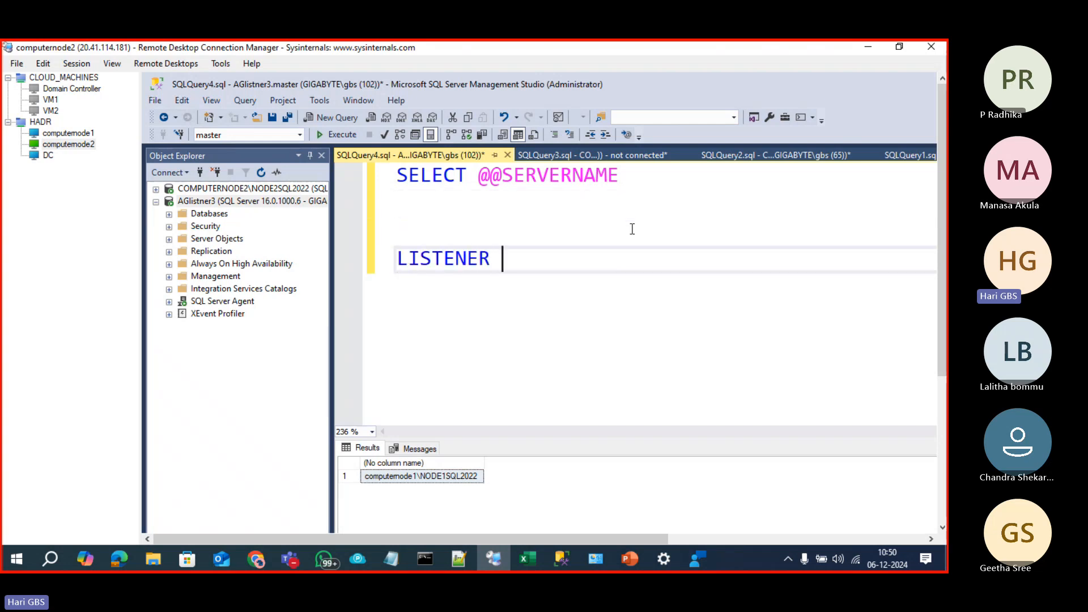
text( IT WIL)
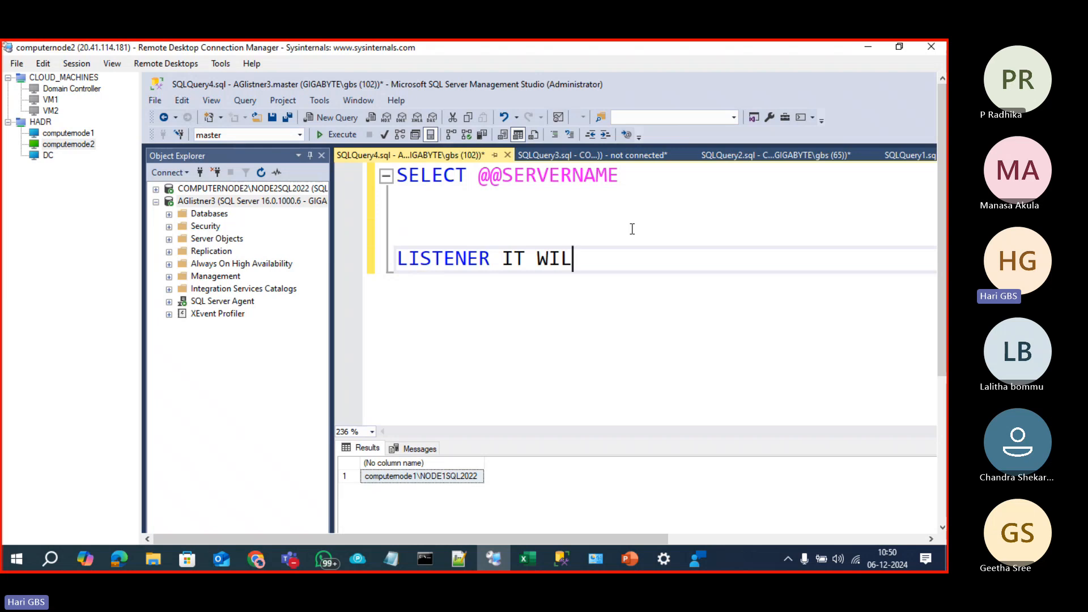
text(L CONNEC)
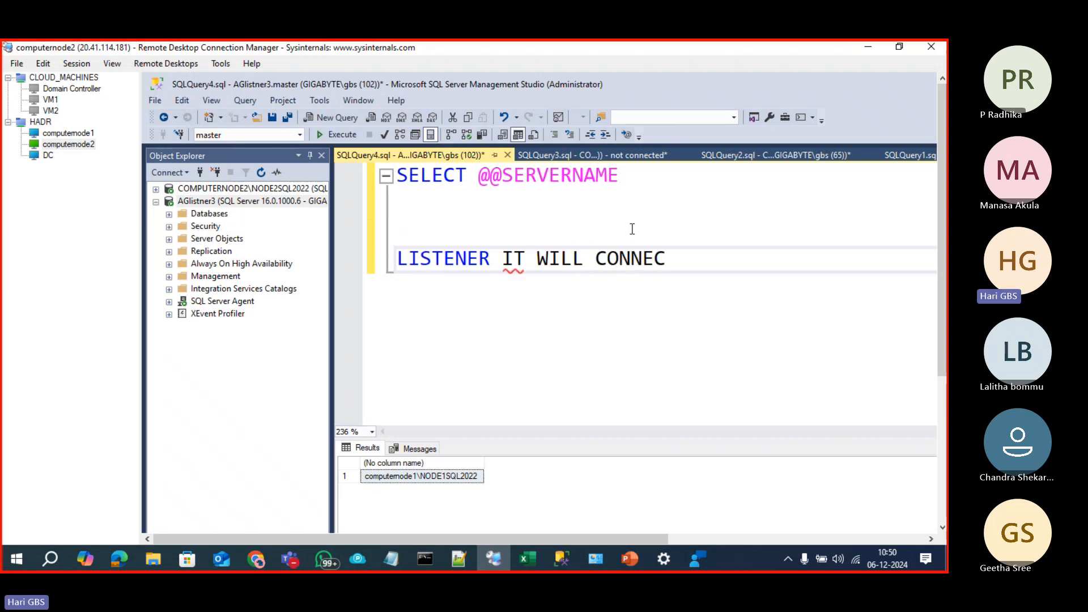
text(T TO PRIMARY REPLICA)
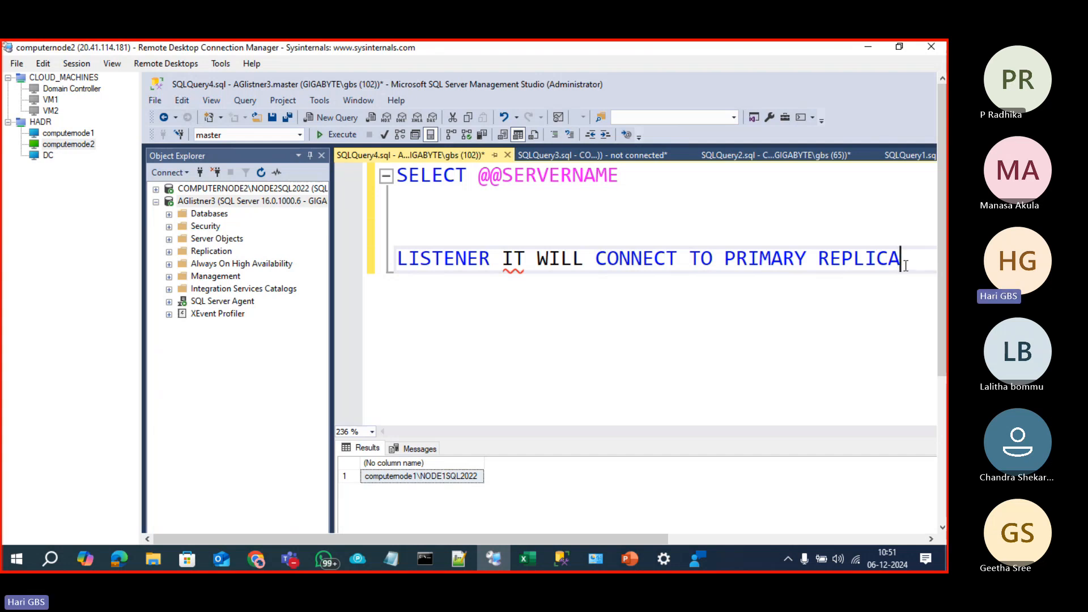
drag(871, 260, 399, 252)
key(Delete)
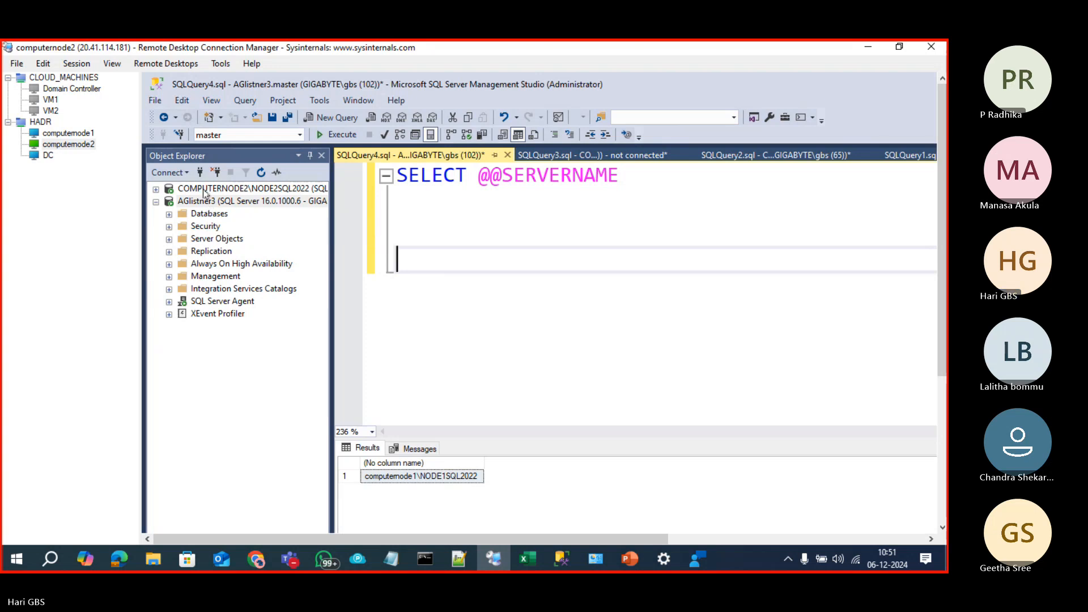
Step: Connect to the listener by its IP address 10.0.0.100
click(200, 173)
text(10)
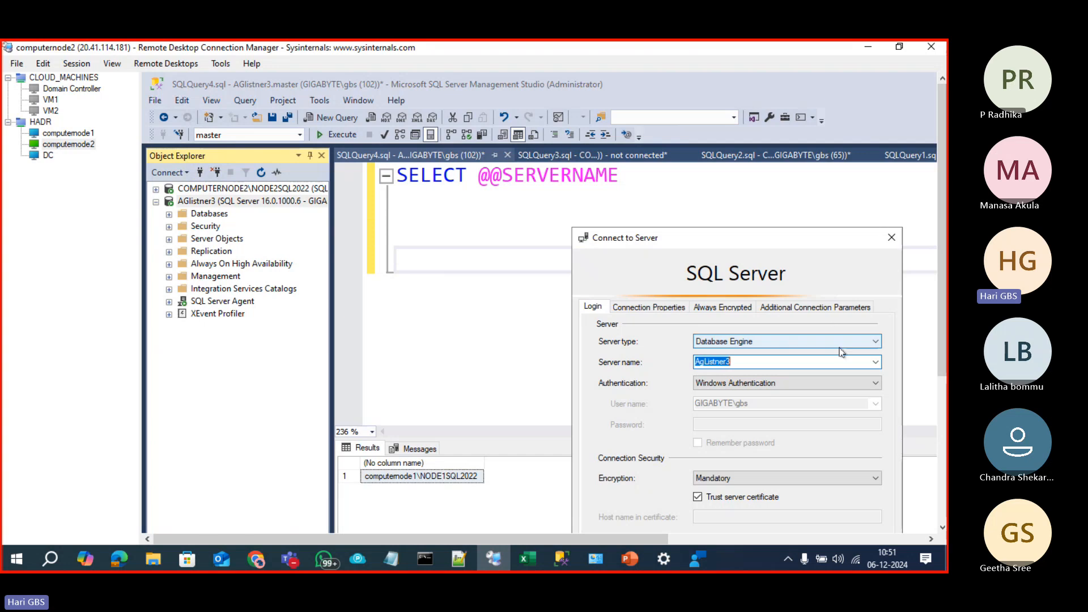
text(.0.0.)
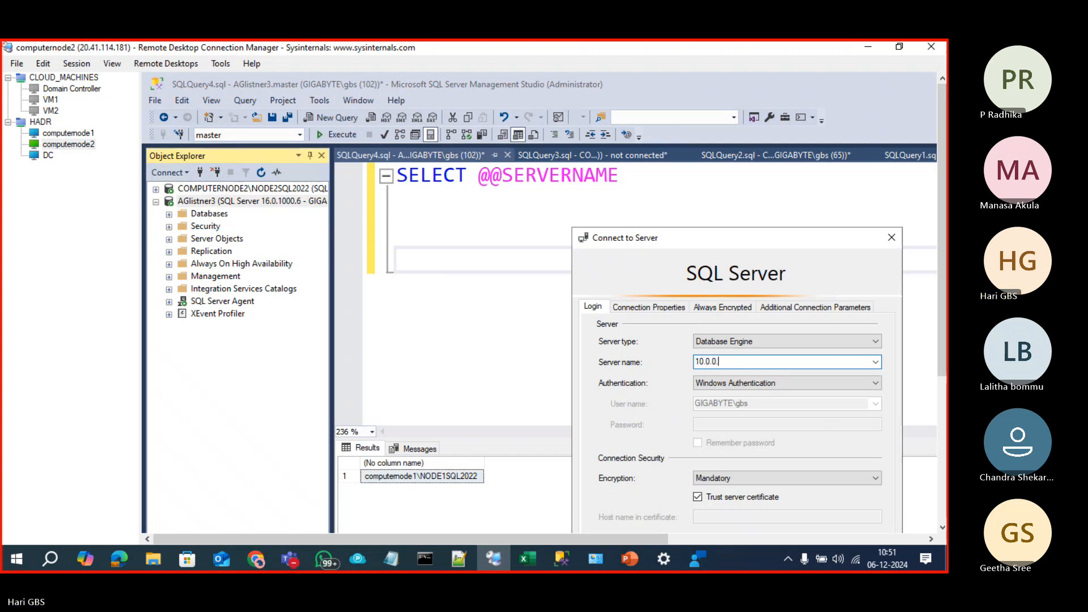
text(100)
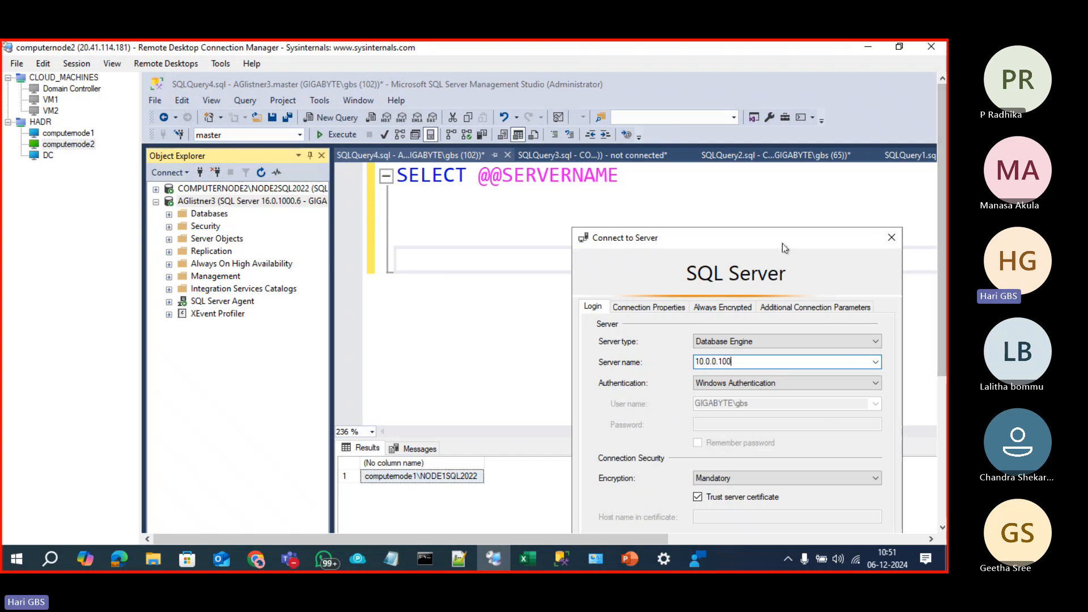
drag(760, 237, 736, 151)
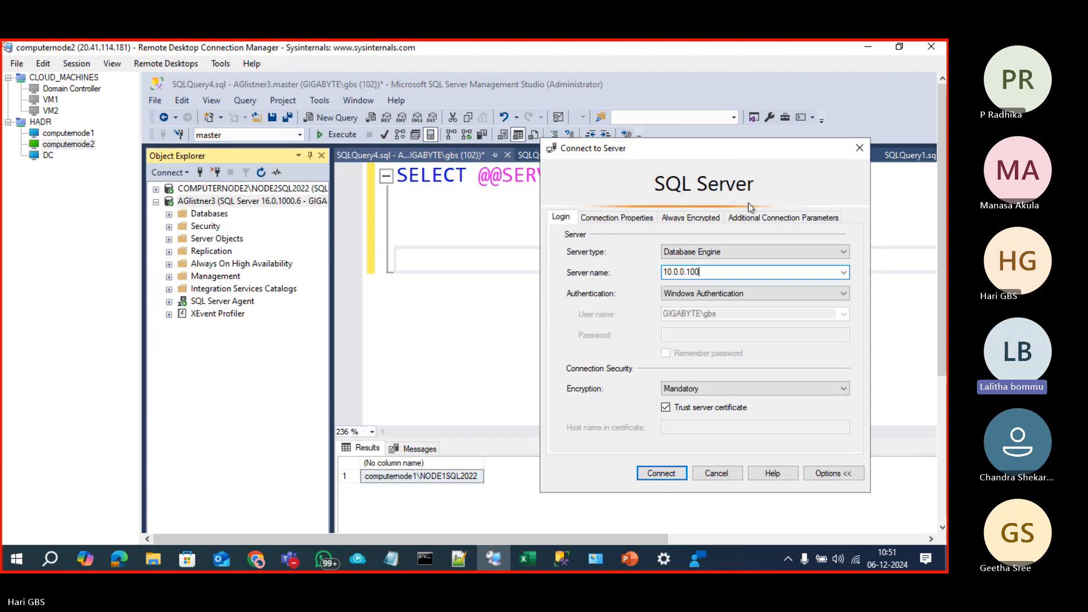
double_click(668, 272)
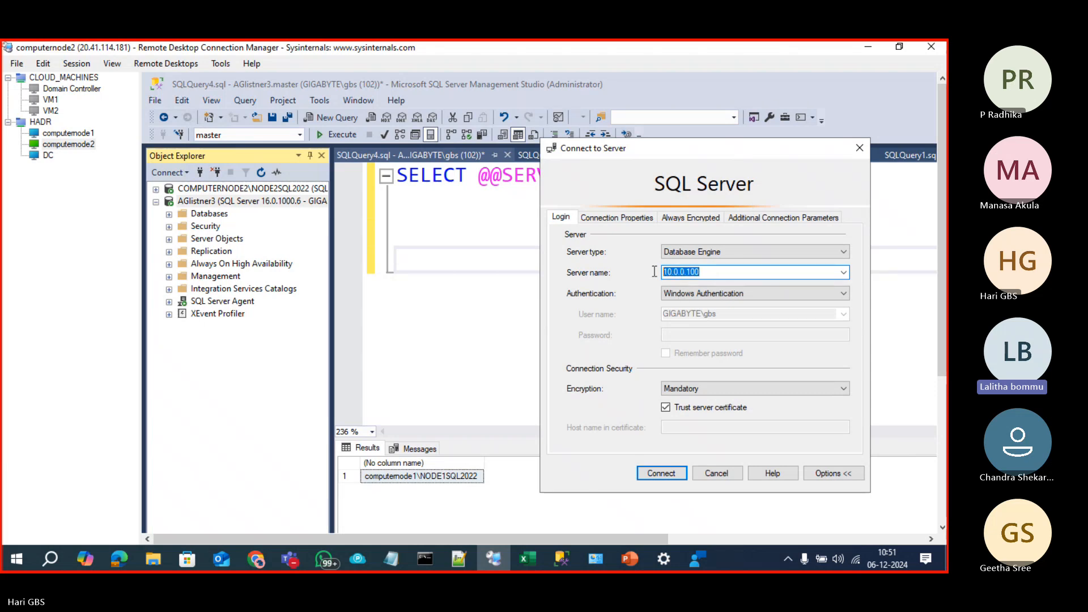
click(709, 274)
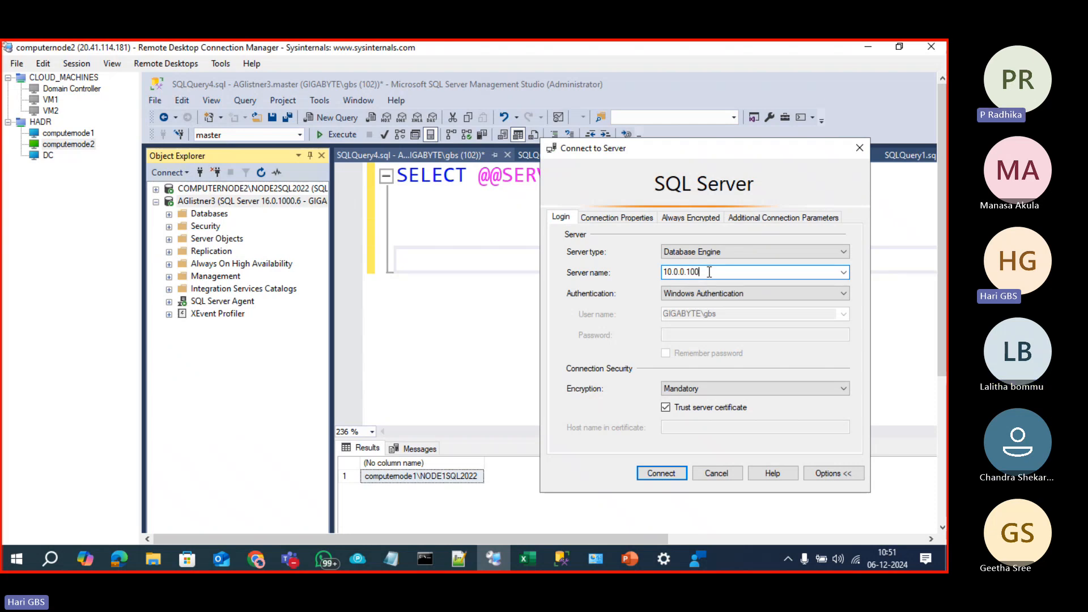
drag(698, 272, 650, 274)
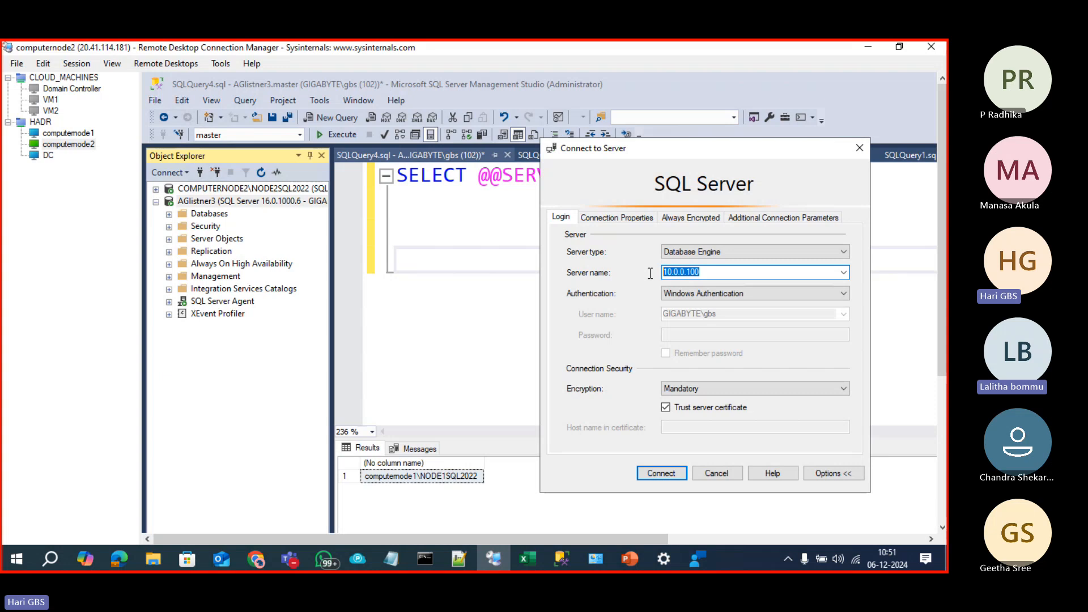
click(710, 271)
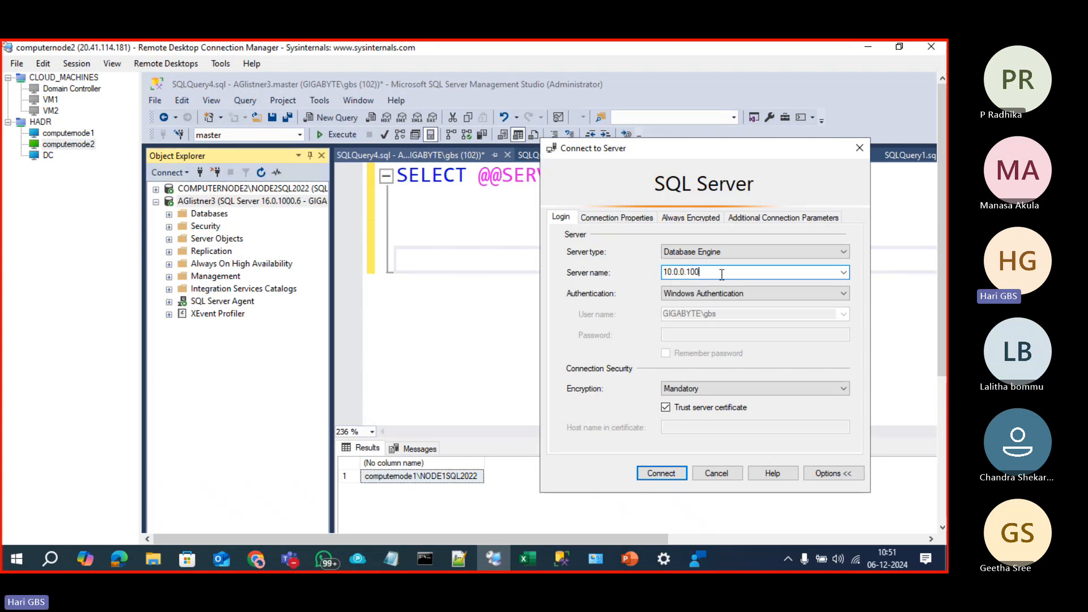
click(671, 476)
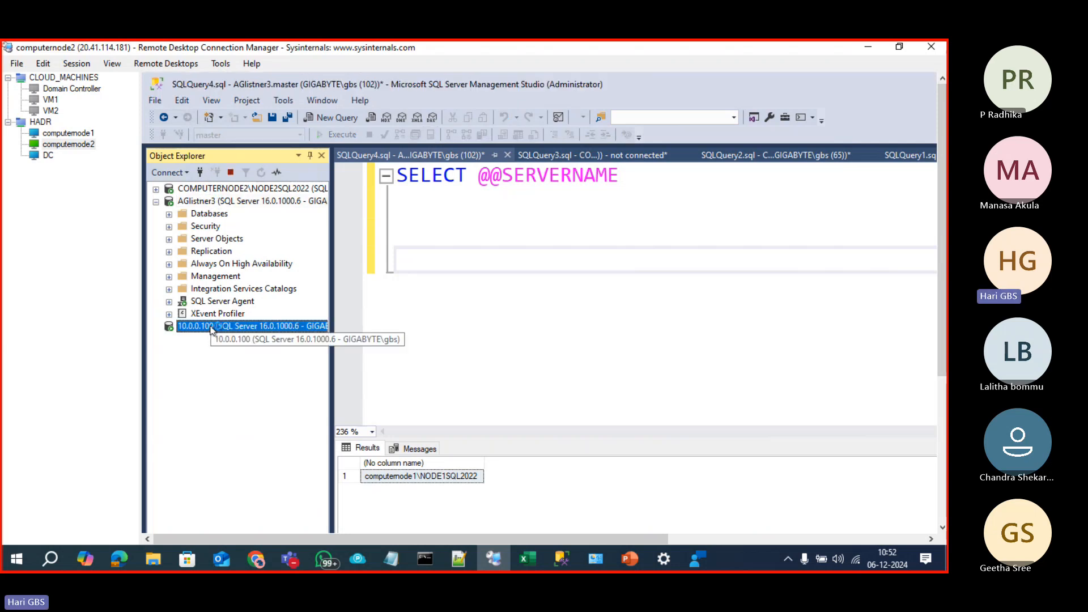
Step: Select the AGlistner3 connection, then bring up the 03 Always On PowerPoint deck
click(214, 203)
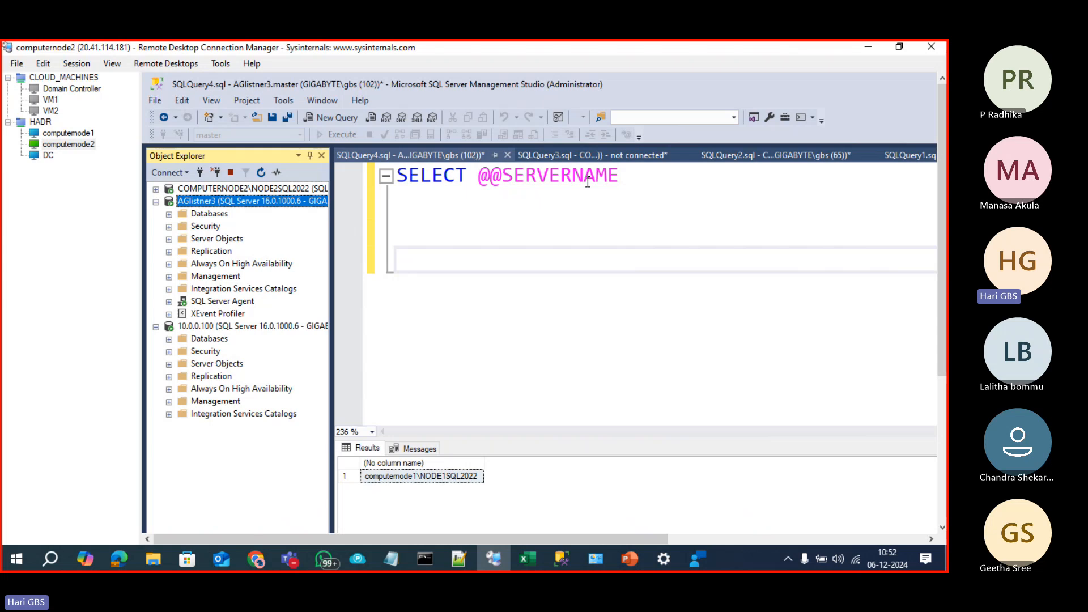
click(628, 567)
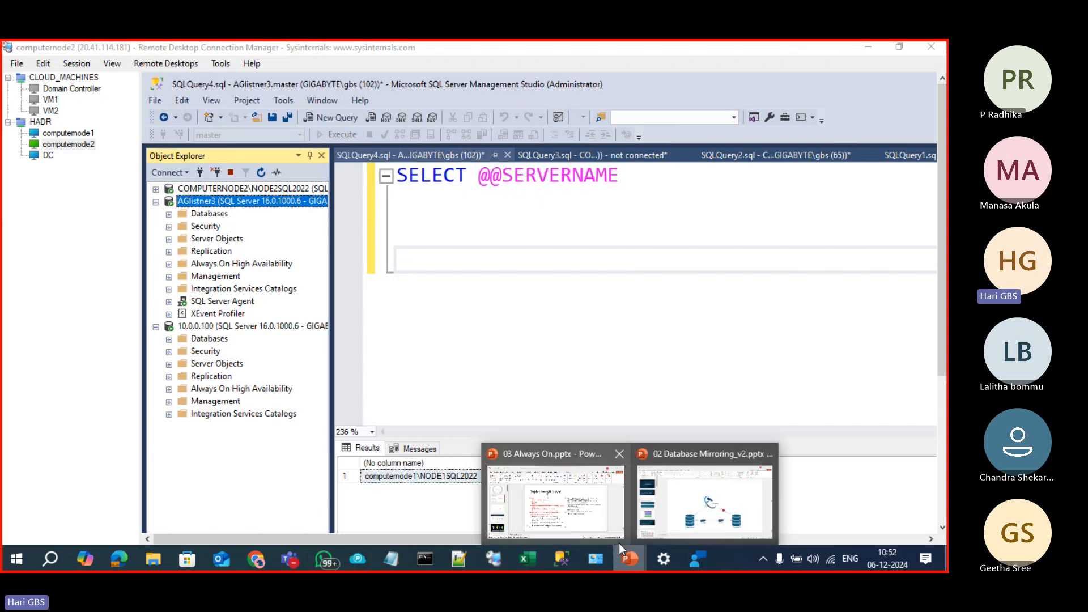
click(587, 517)
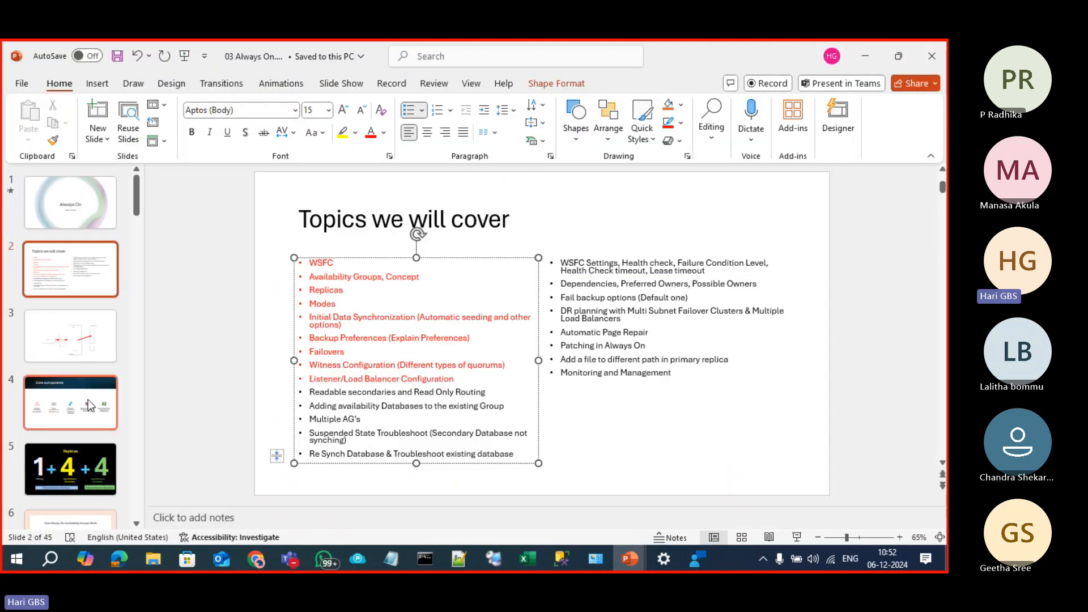
Step: On slide 3, reroute the red load-balancer arrow to end at the middle backend pool box
click(100, 348)
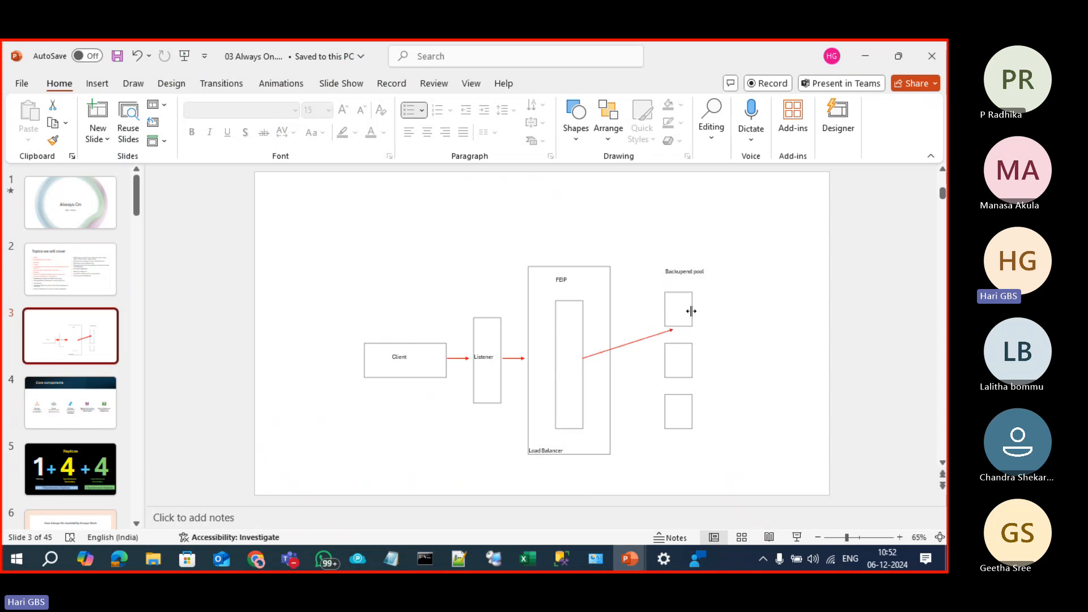
click(652, 336)
mouse_move(674, 329)
mouse_down()
mouse_move(651, 413)
mouse_move(665, 416)
mouse_move(668, 312)
mouse_up()
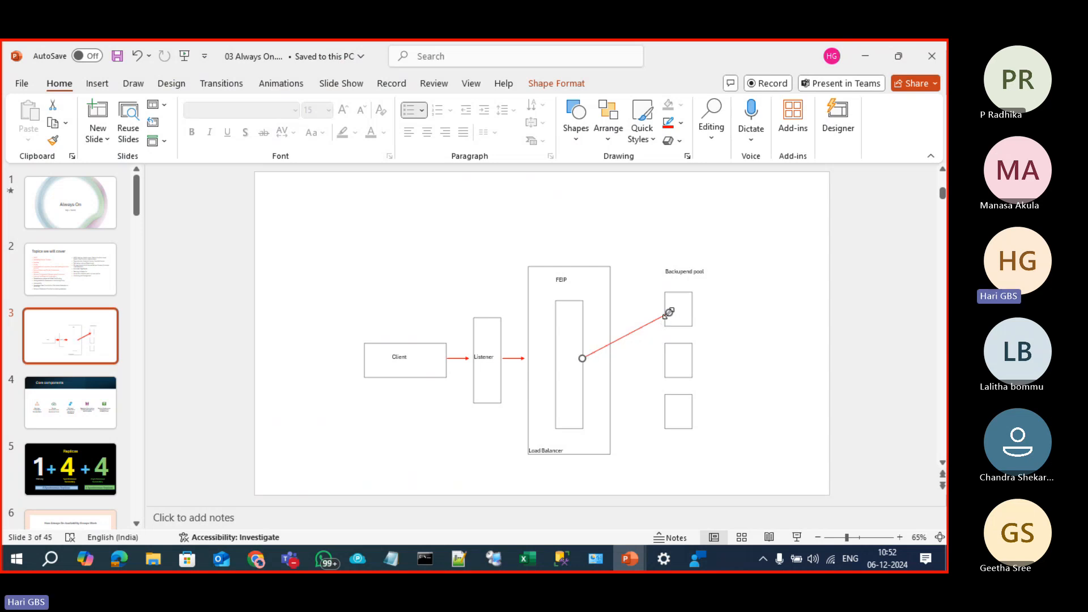
drag(669, 312, 681, 358)
click(760, 442)
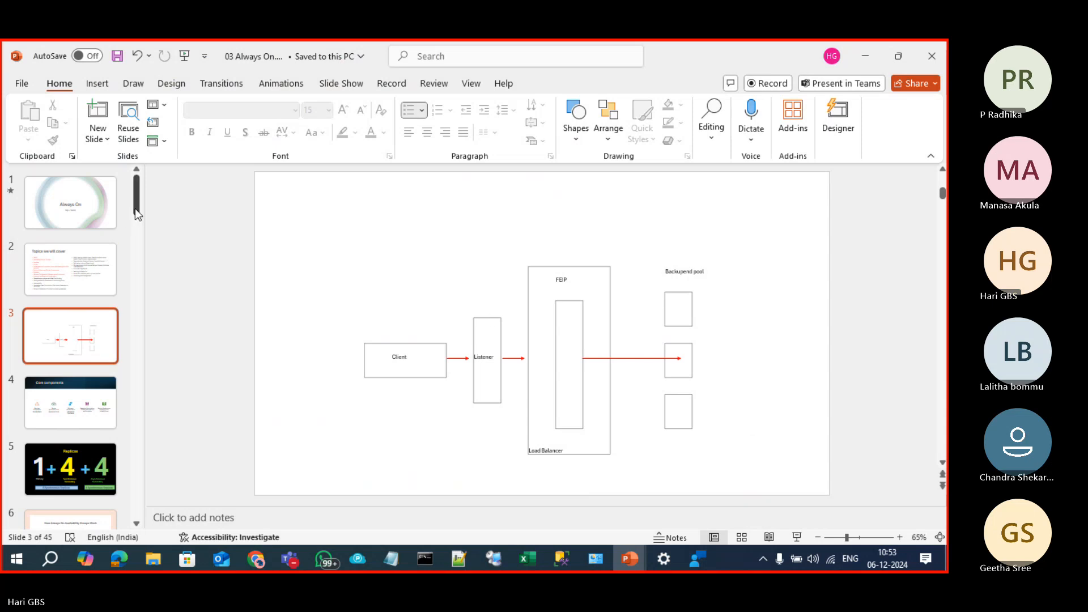
drag(136, 212, 169, 450)
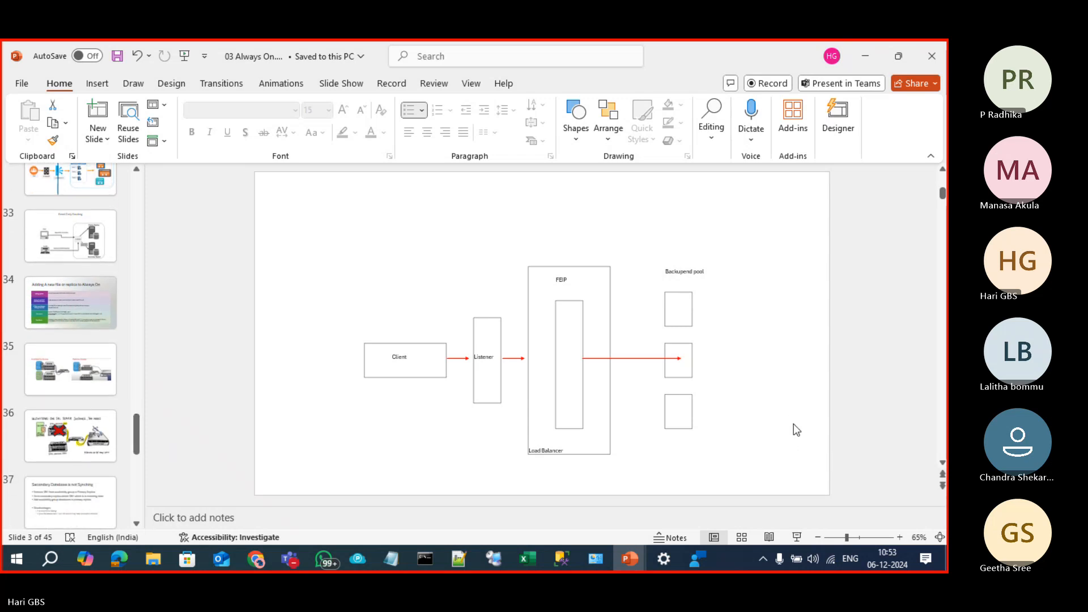
Step: Return to Management Studio on computernode2 with the listener query editor focused
click(561, 559)
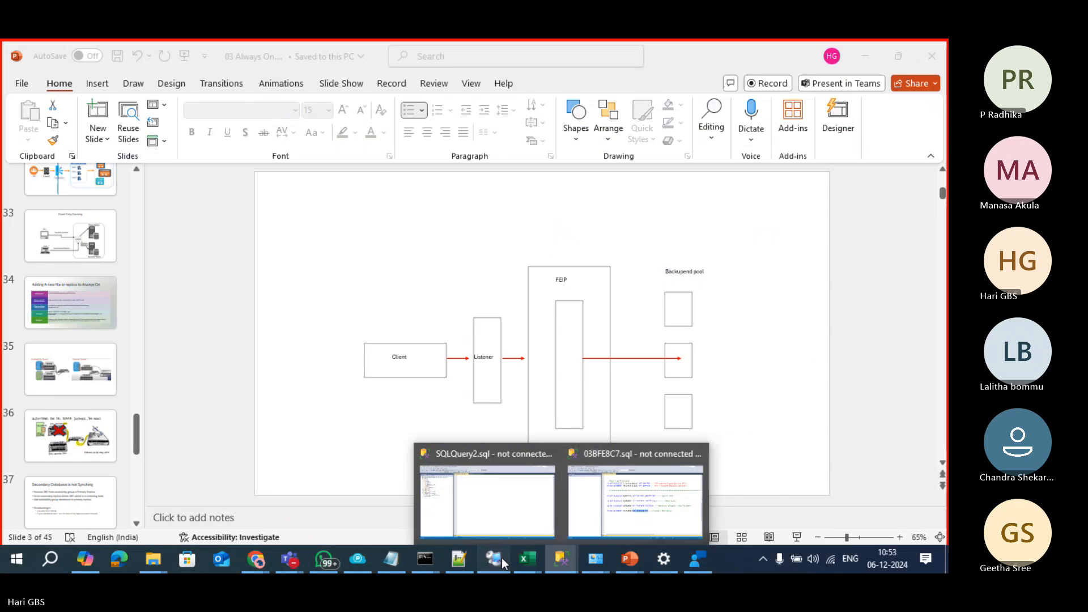
click(494, 559)
click(551, 290)
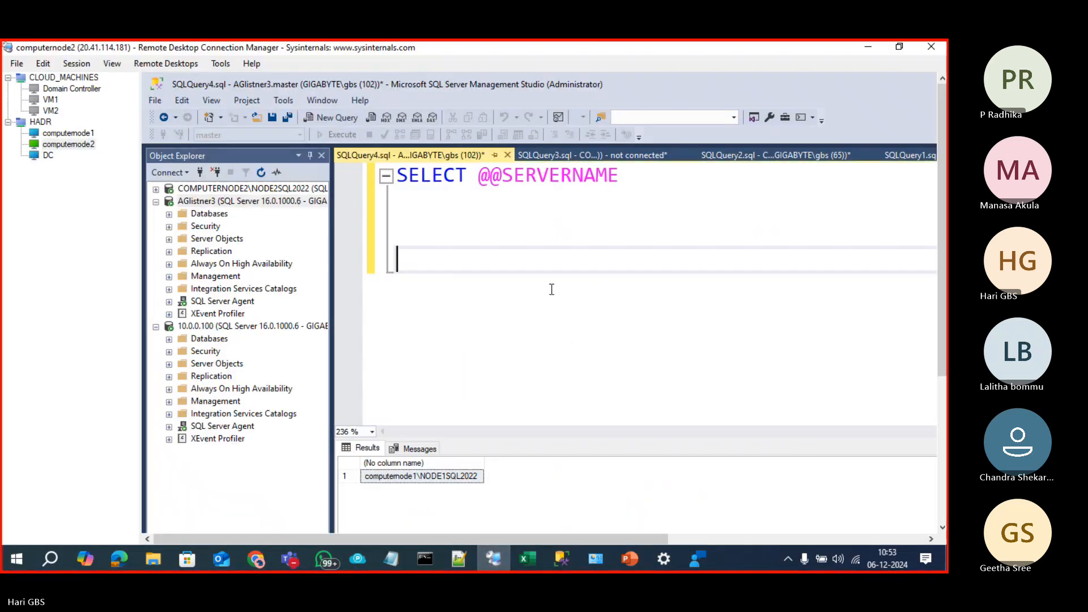
Step: Select all the query text in the AGlistner3 editor, then bring the Teams meeting window forward
click(265, 206)
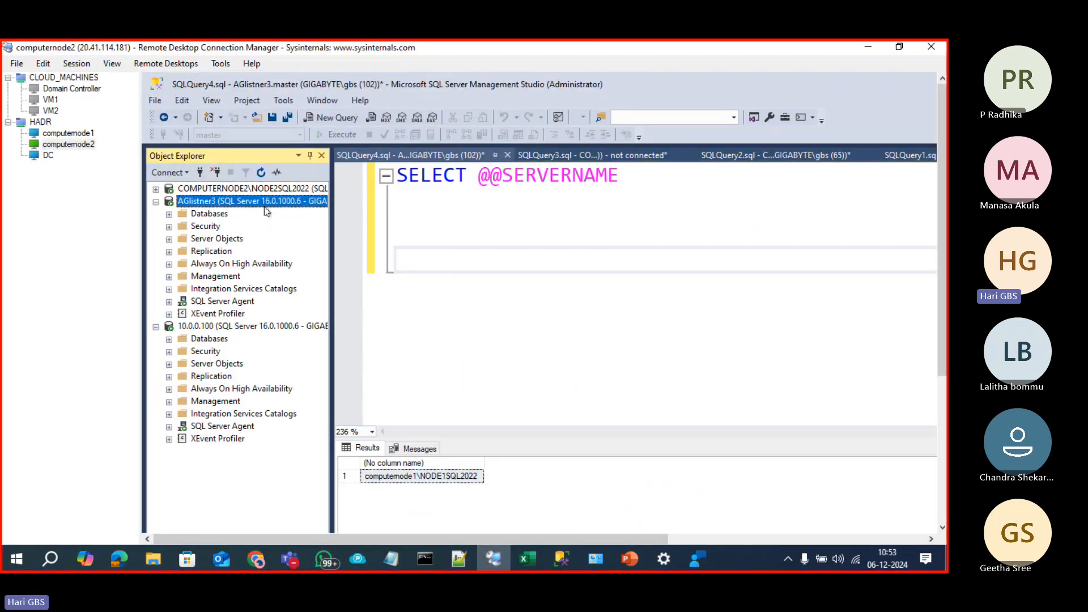
click(493, 227)
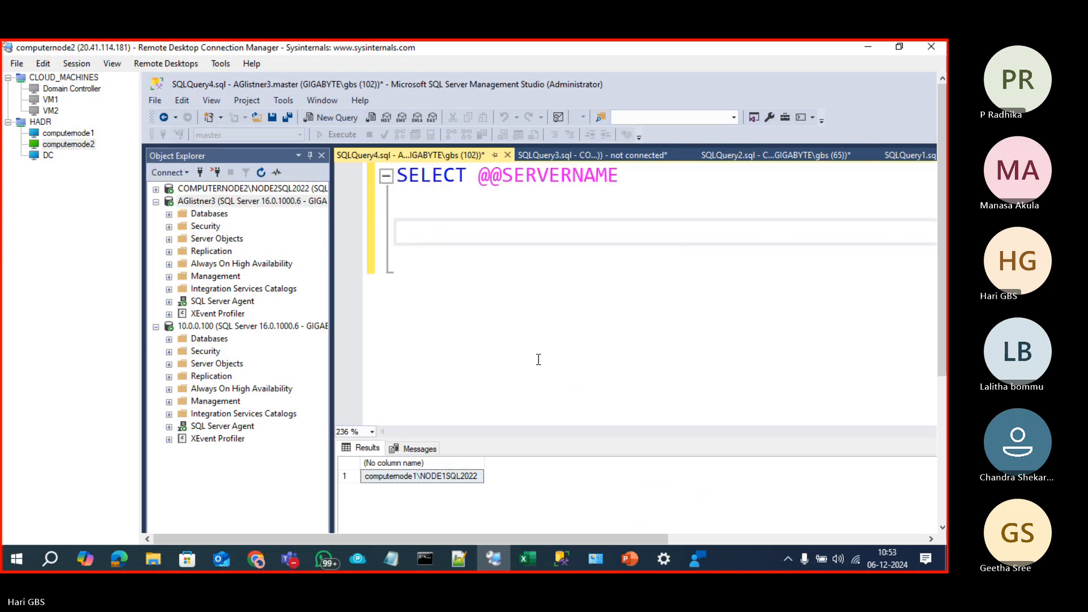
click(538, 359)
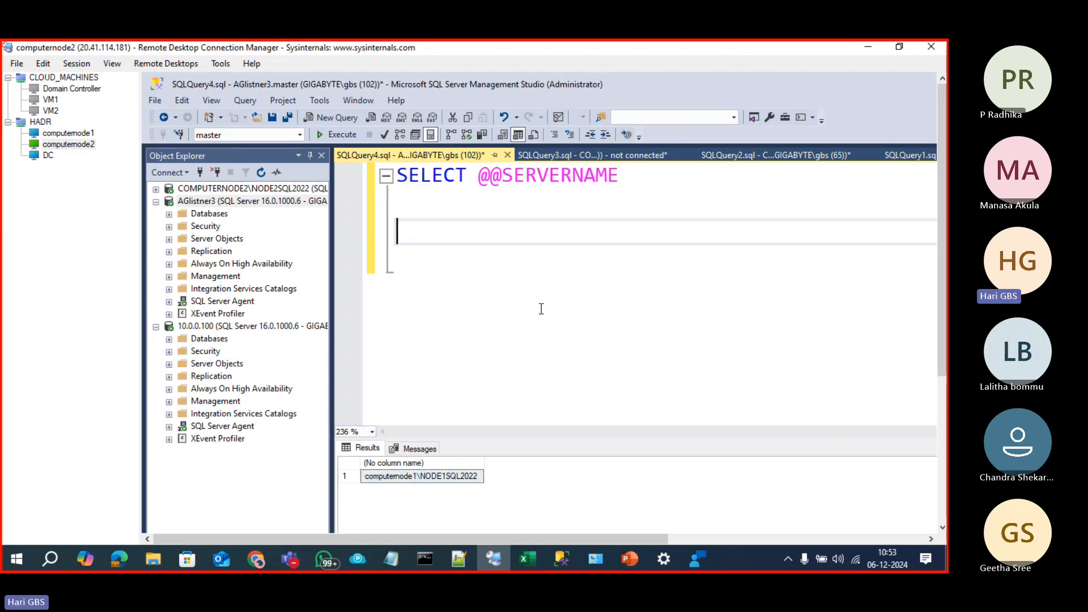
key(ctrl+a)
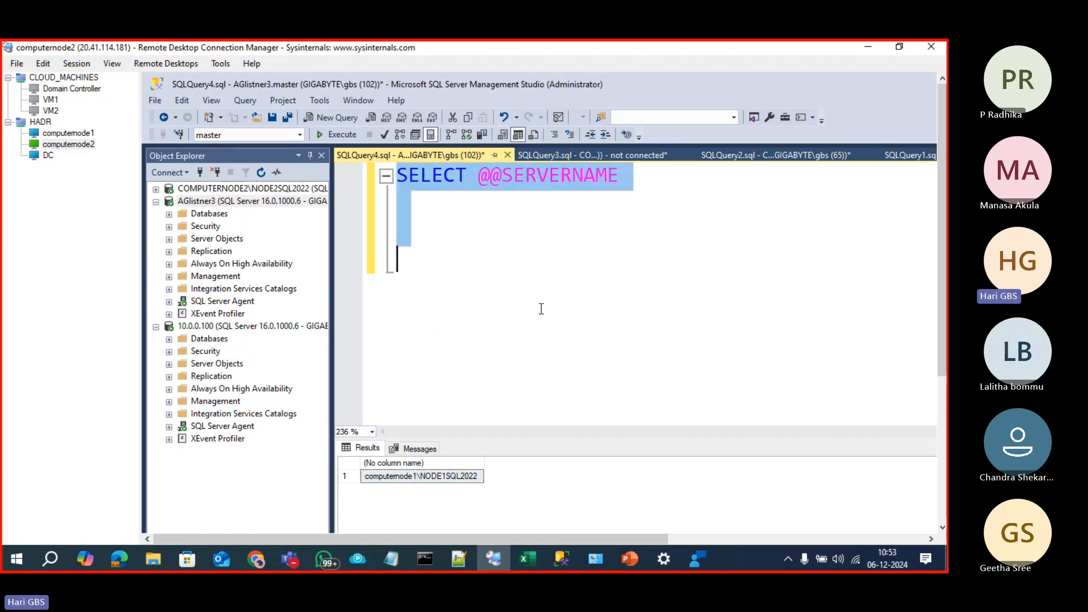
mouse_move(301, 560)
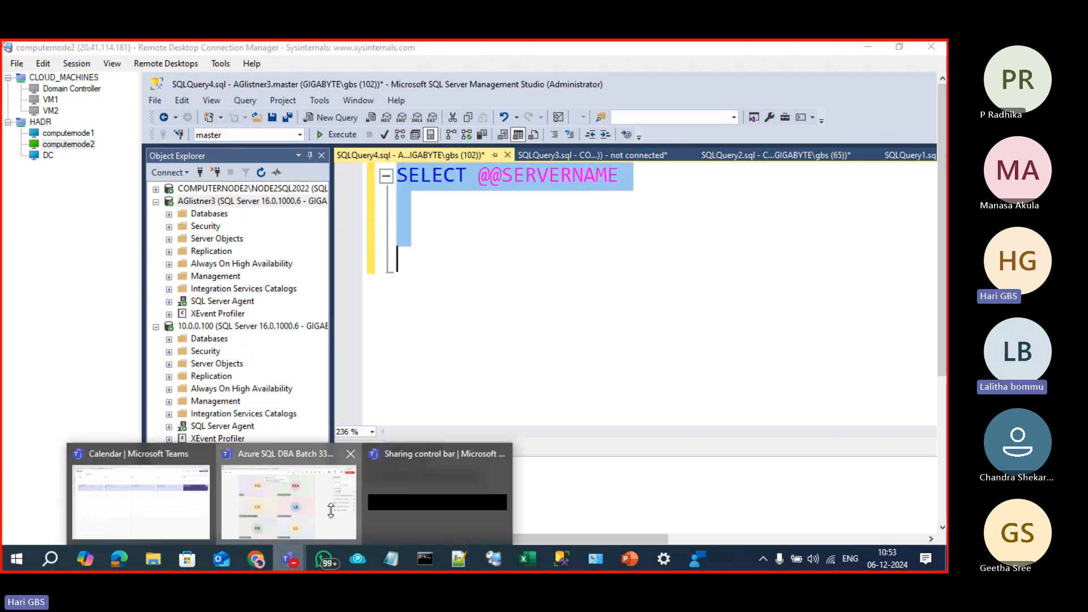
click(294, 499)
Step: Mute and unmute the Teams microphone, then switch back to the SSMS remote session
click(799, 101)
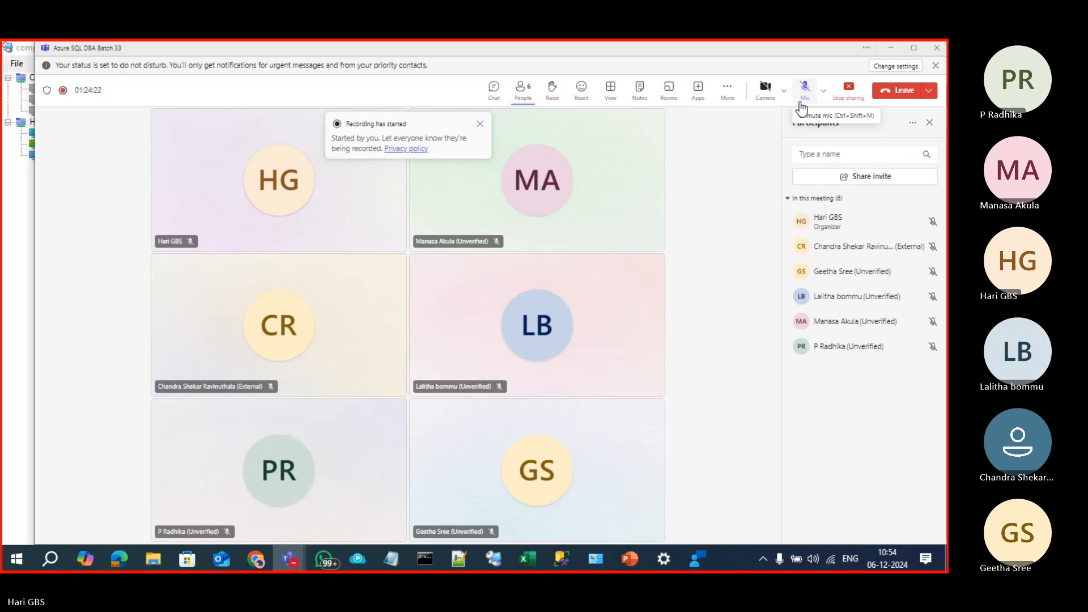
click(801, 104)
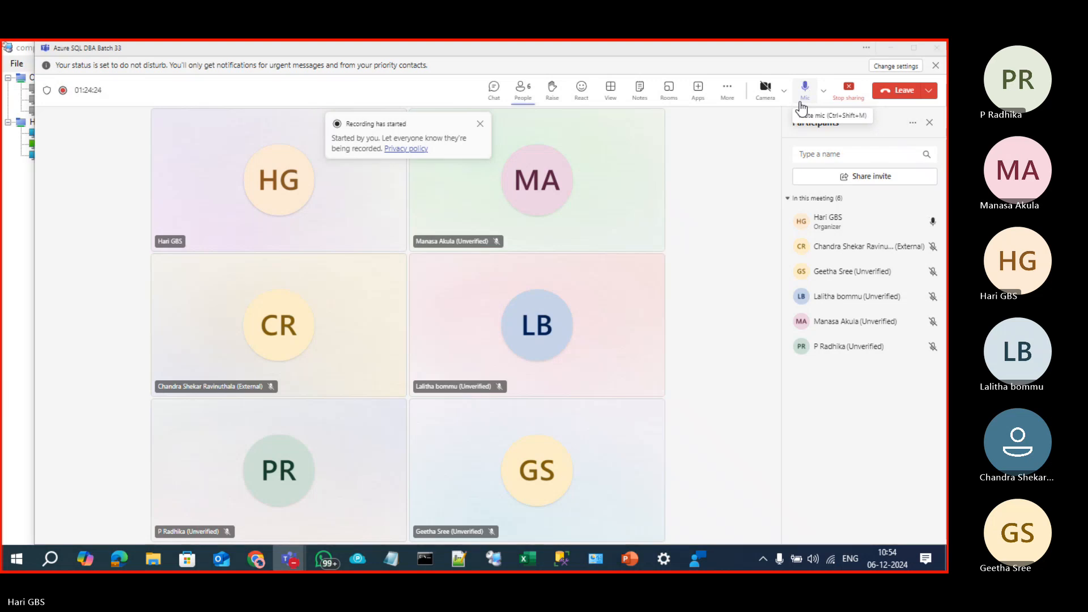
key(alt+Tab)
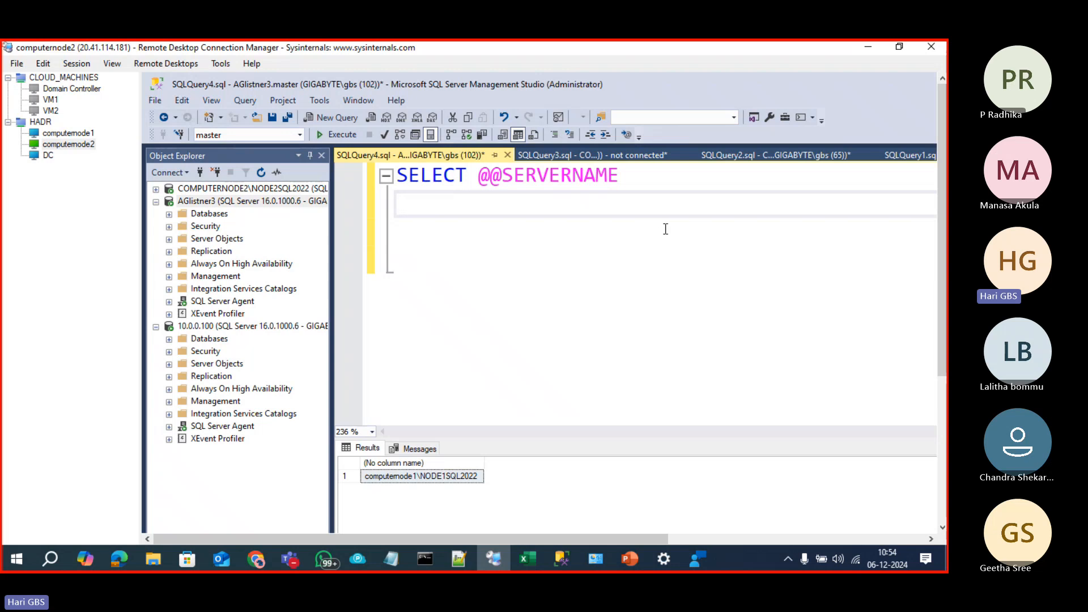
Step: On computernode1, connect Object Explorer to the AGListener listener
click(215, 202)
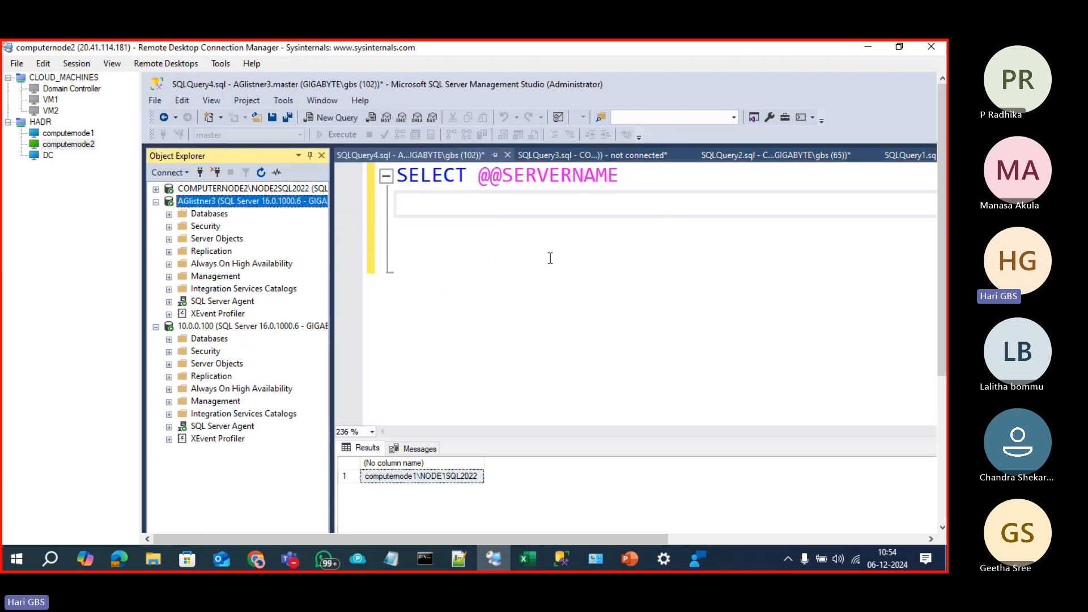
click(630, 282)
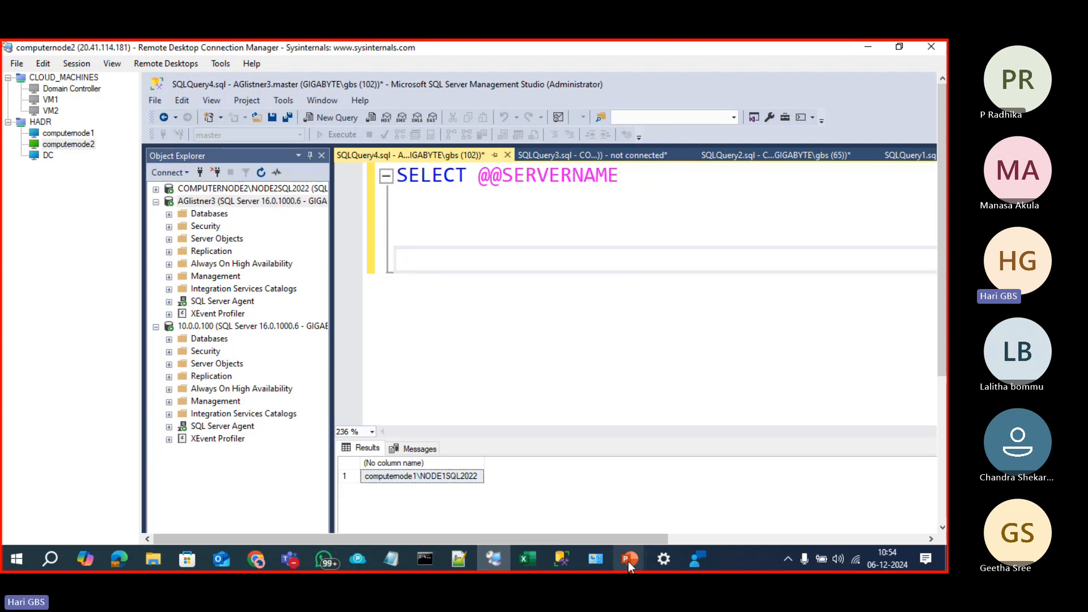
mouse_move(629, 560)
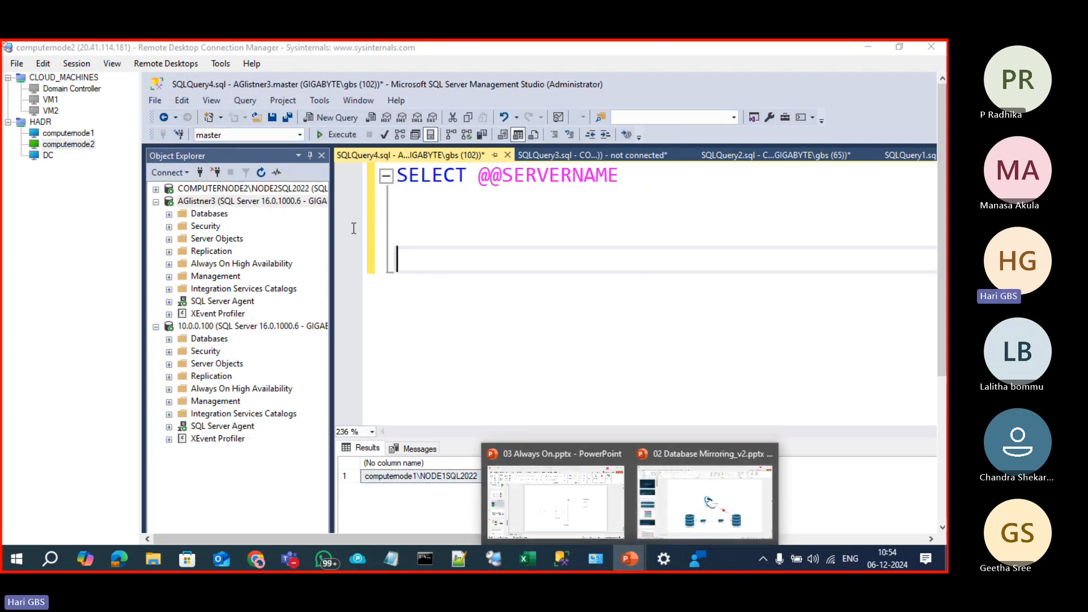
click(84, 135)
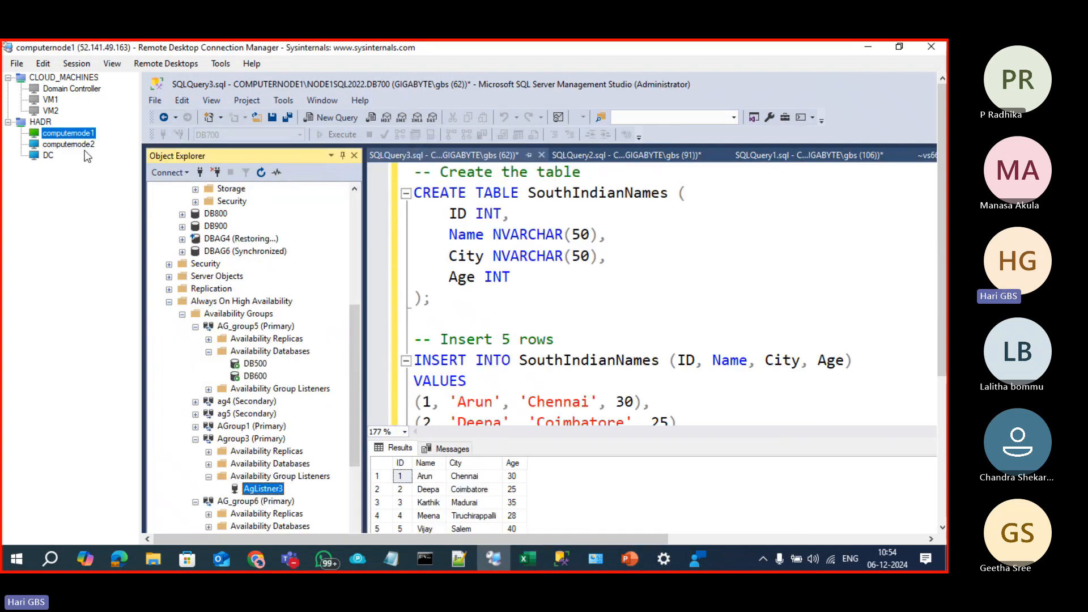
click(200, 172)
text(AG)
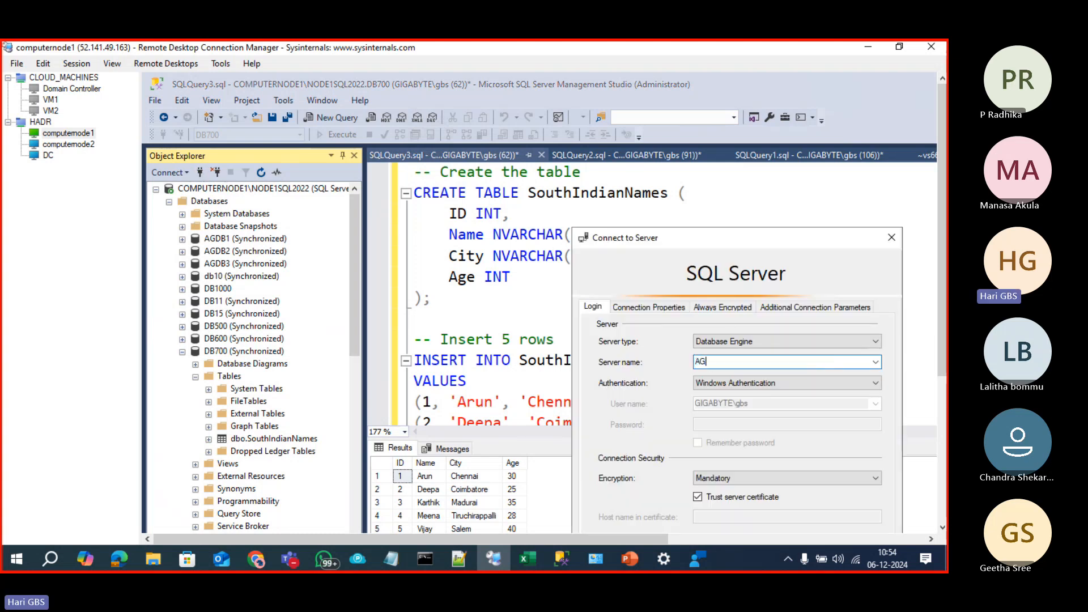
text(Listener)
key(Return)
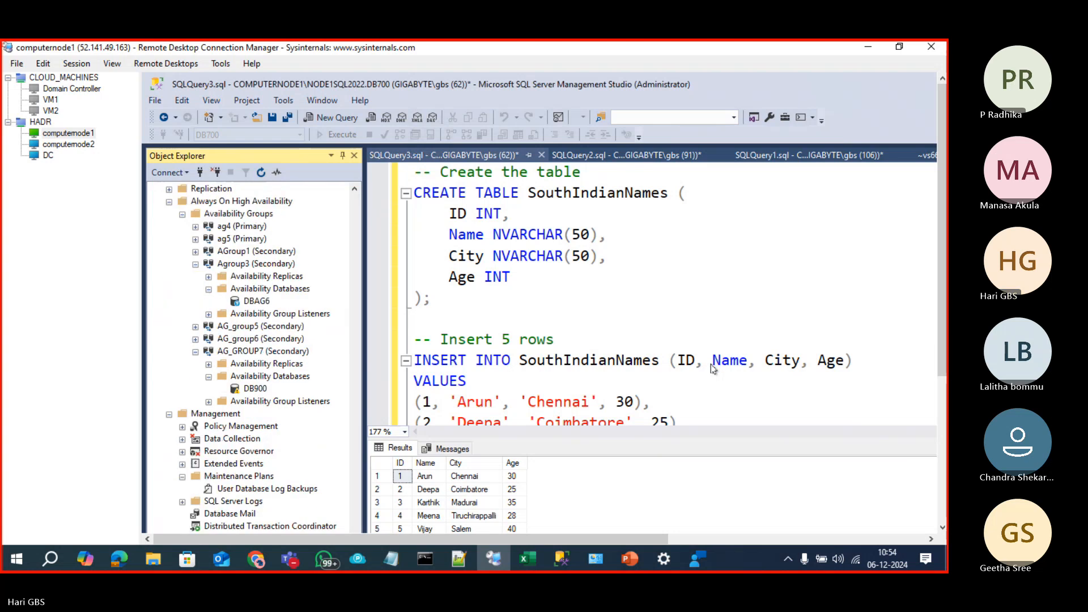
Step: Collapse the COMPUTERNODE1 and COMPUTERNODE2 trees to reveal AGListner3, then go to computernode2
scroll(301, 318, up, 12)
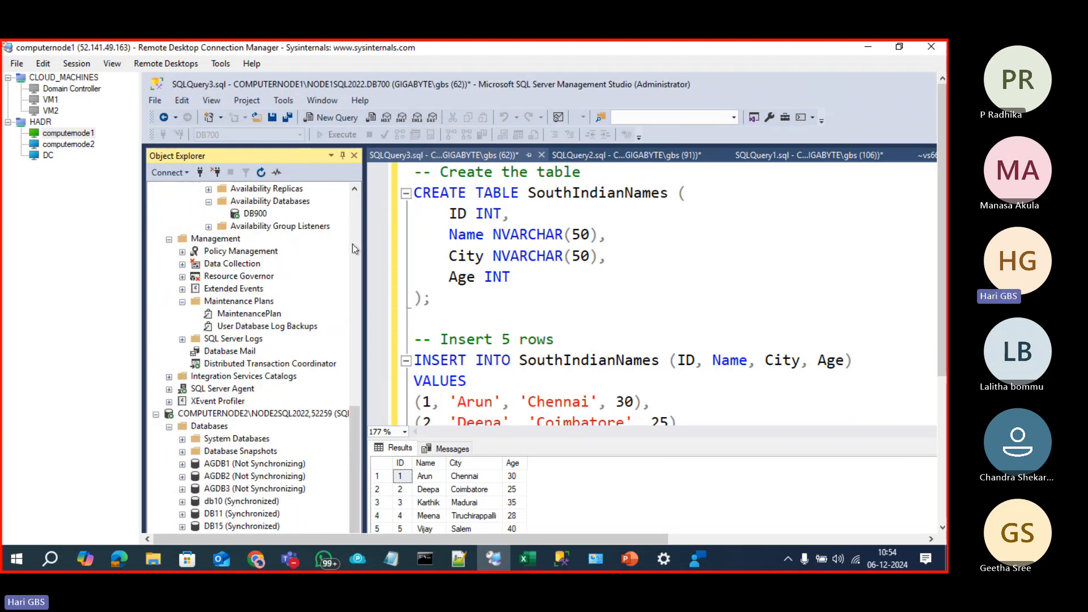
click(356, 248)
click(356, 251)
click(156, 189)
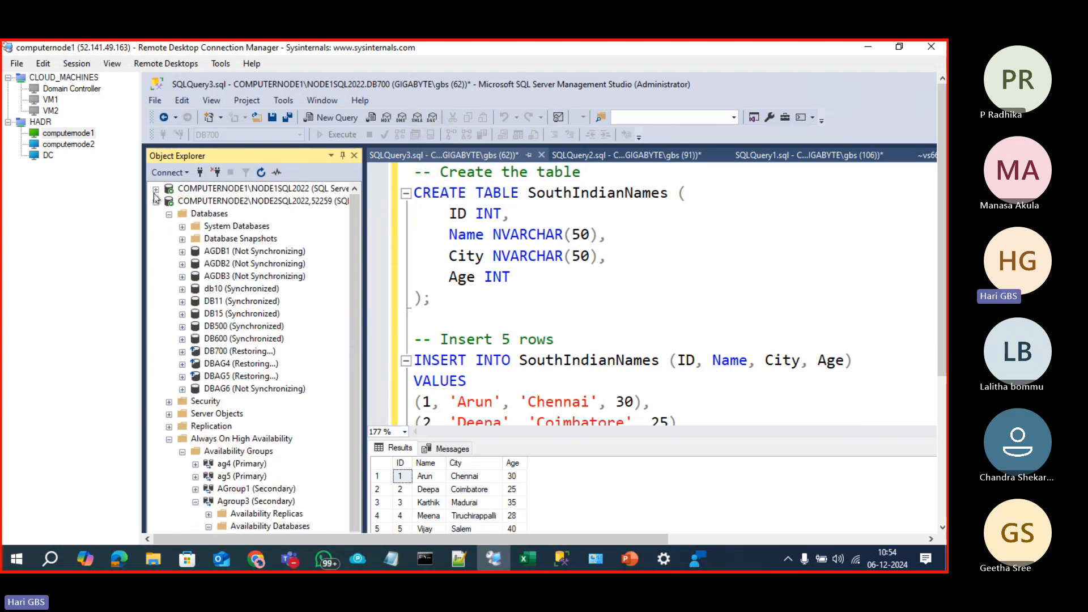
click(156, 202)
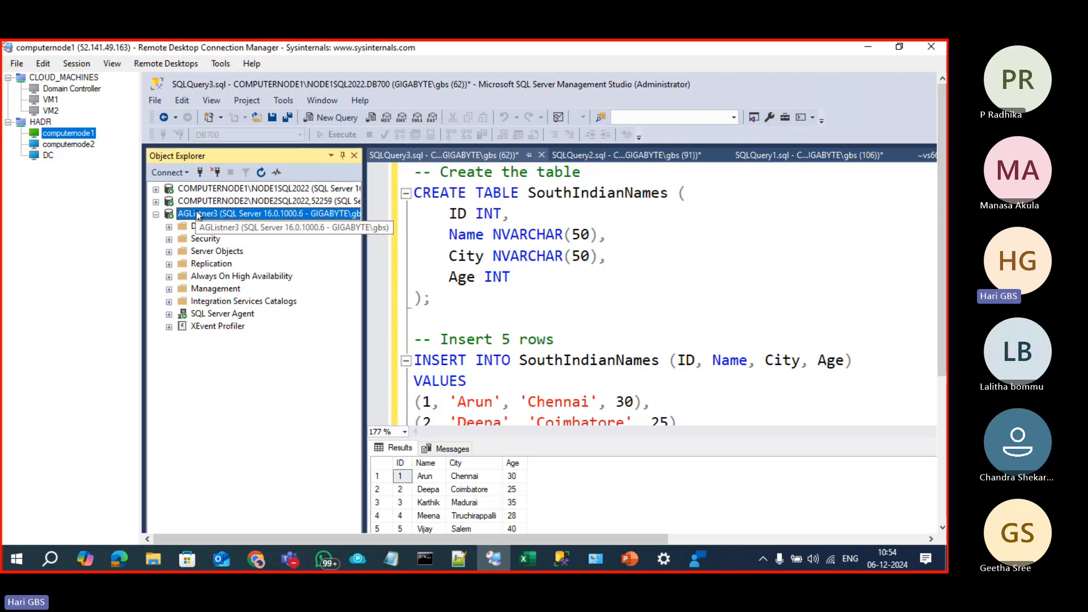
click(80, 144)
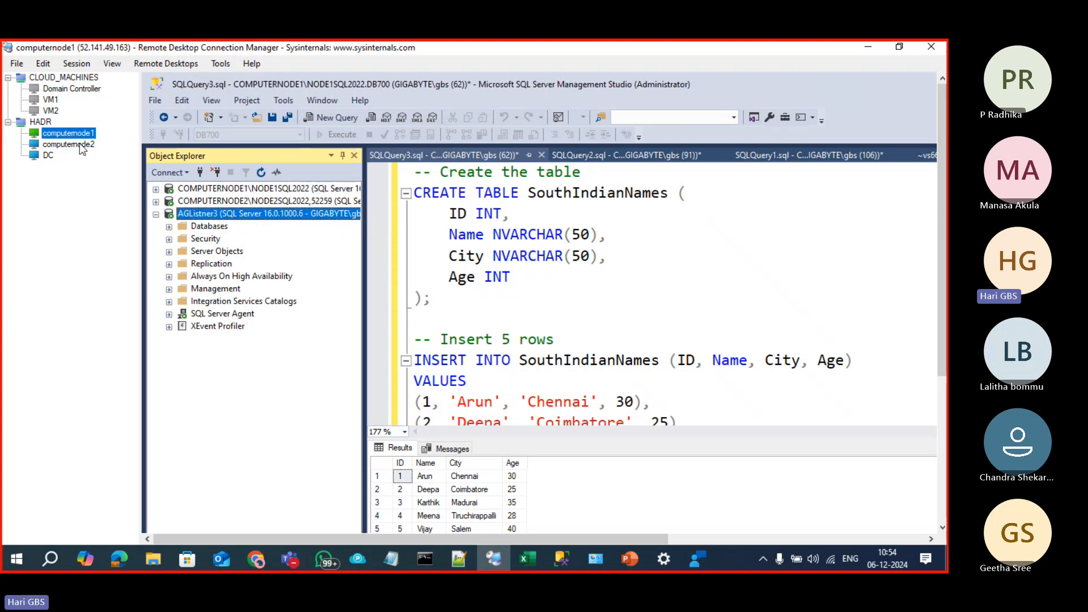
Step: On computernode2, connect to aglistener3, collapse 10.0.0.100, and open a new query on the listener
click(169, 173)
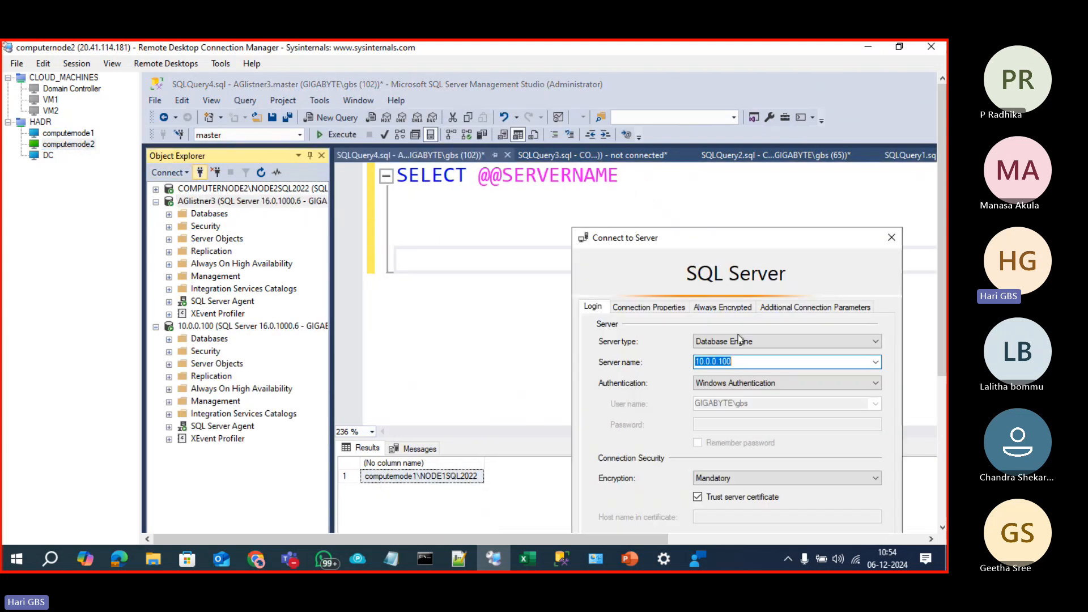
text(ag)
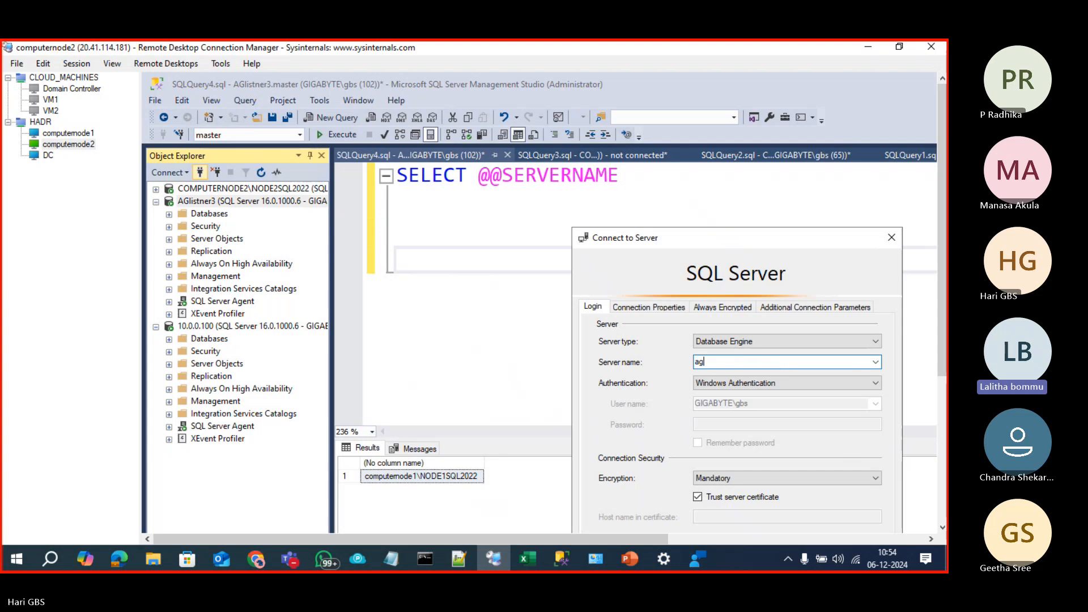
text(liste)
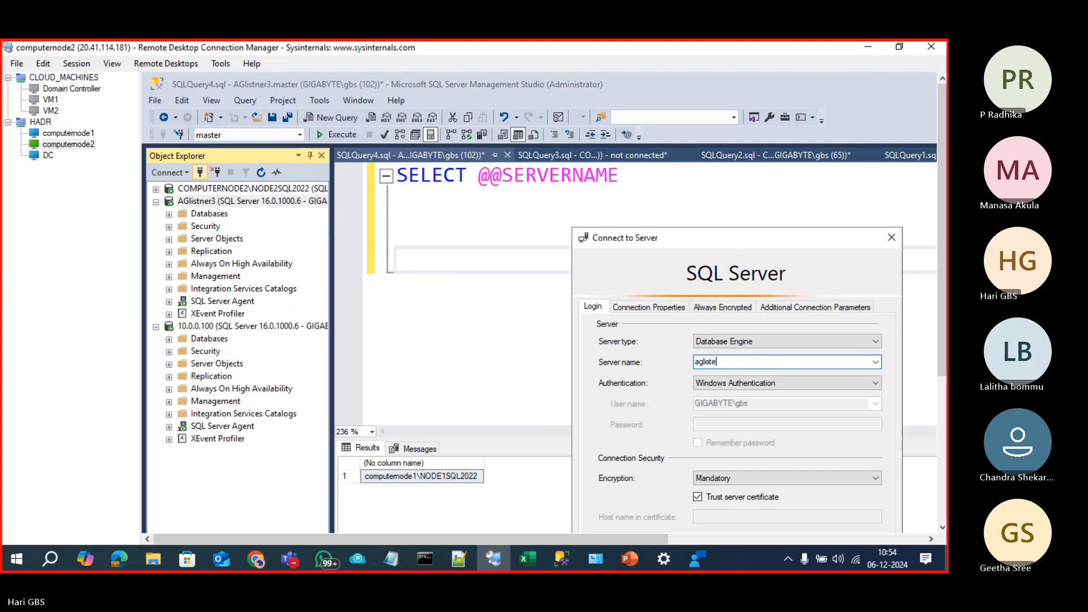
text(ner3)
key(Return)
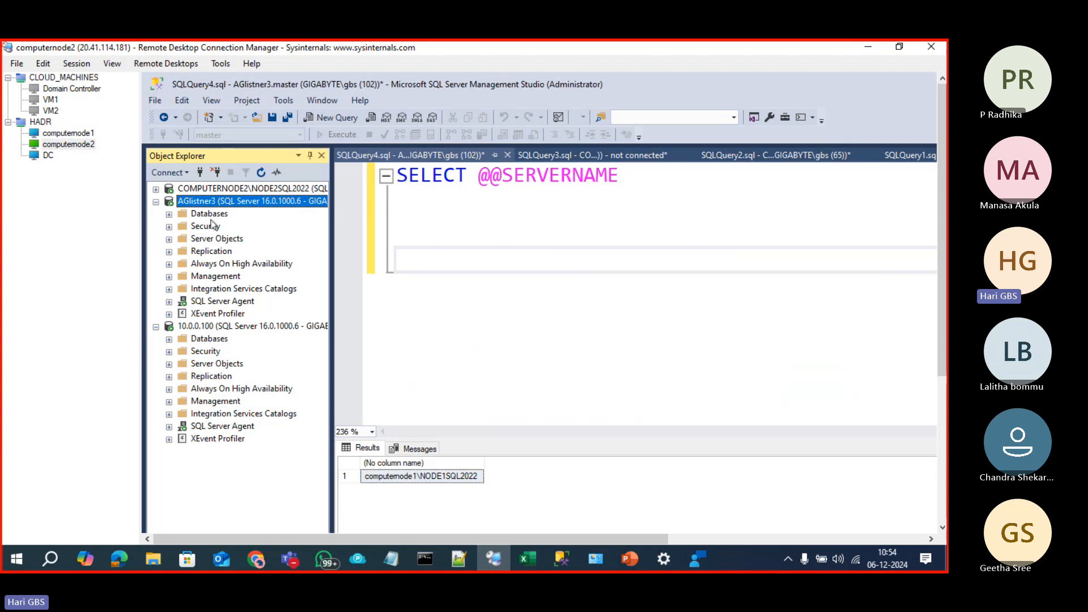
click(156, 327)
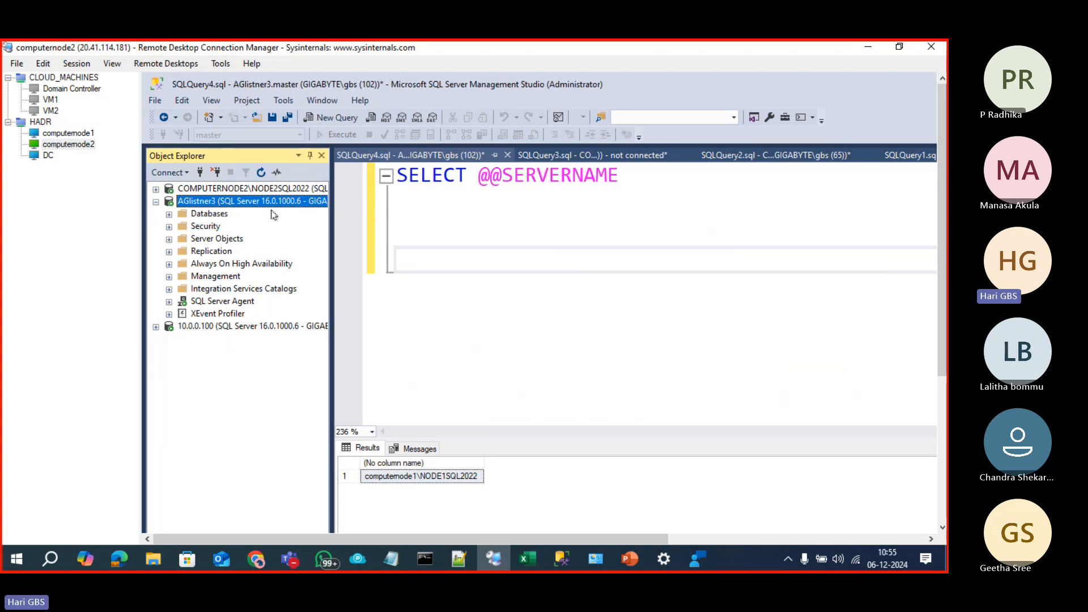
key(ctrl+n)
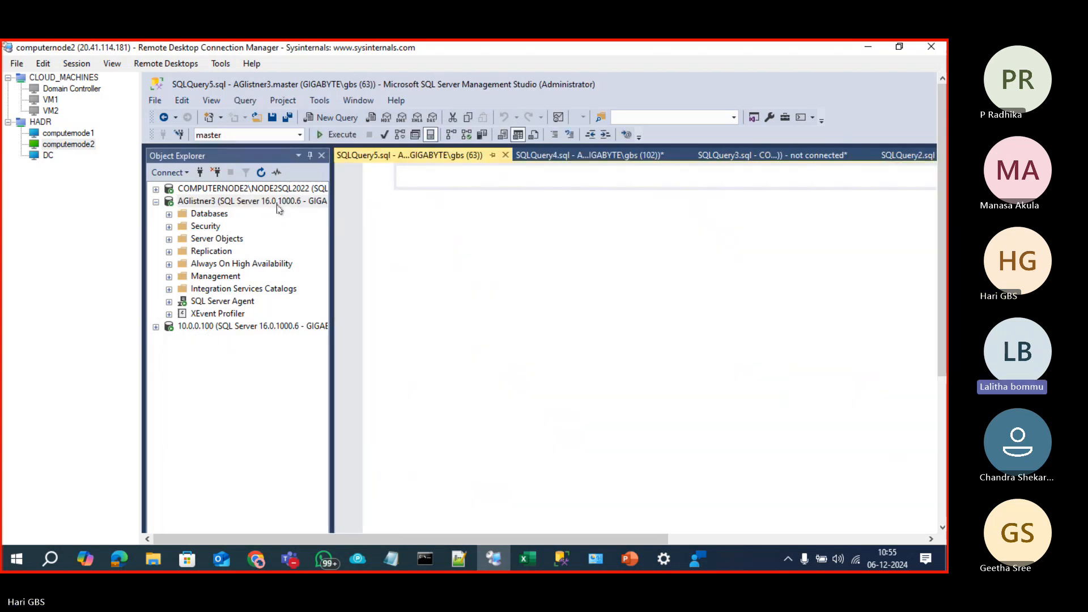
click(276, 204)
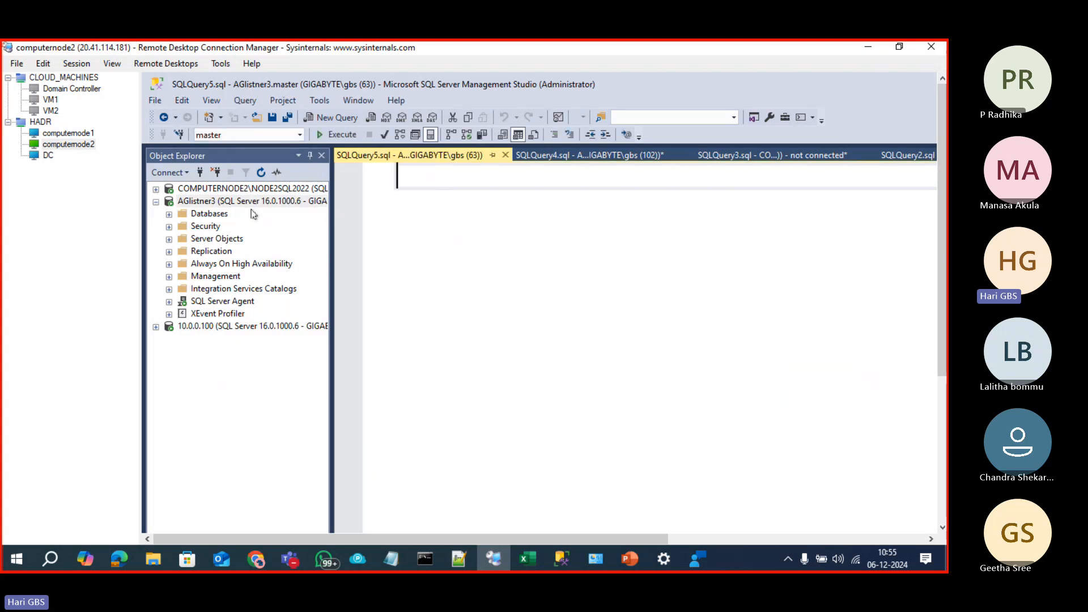
click(287, 202)
click(414, 212)
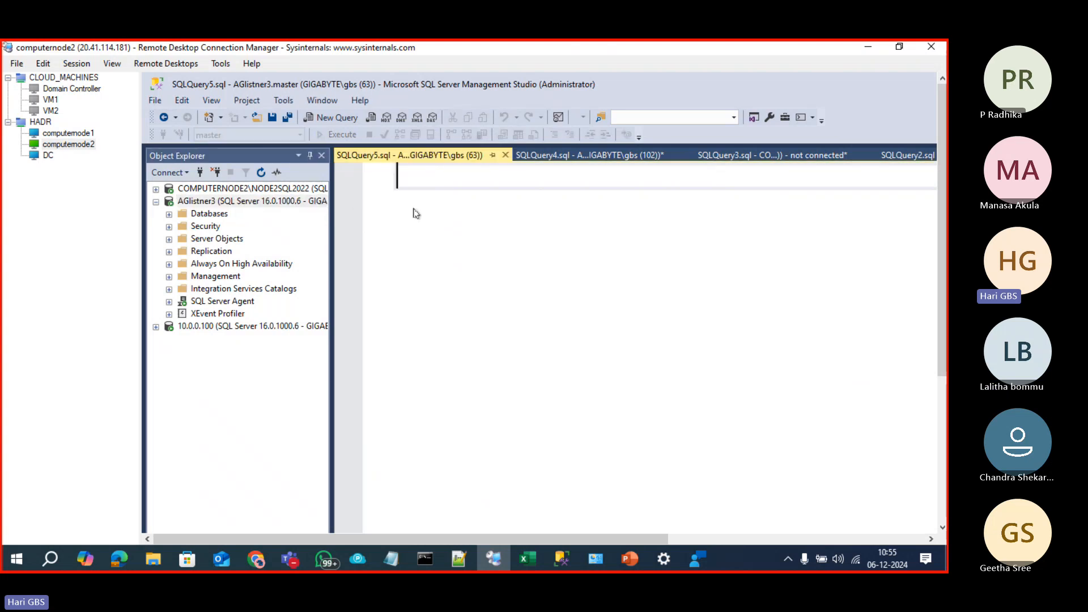
Step: Start the PowerPoint slide show from slide 33, 'Read Only Routing'
mouse_move(641, 570)
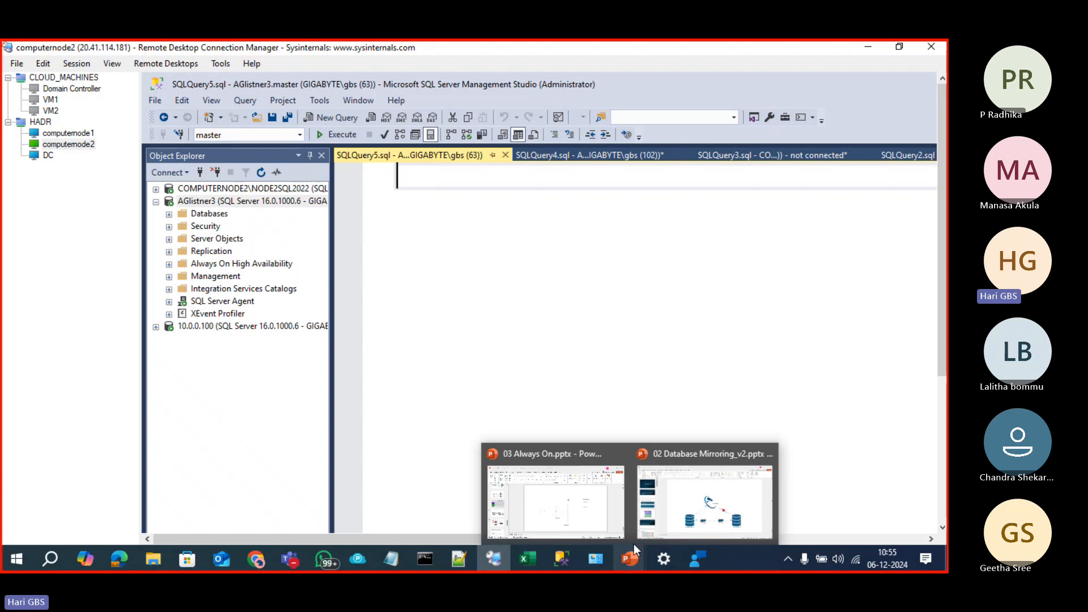
click(606, 521)
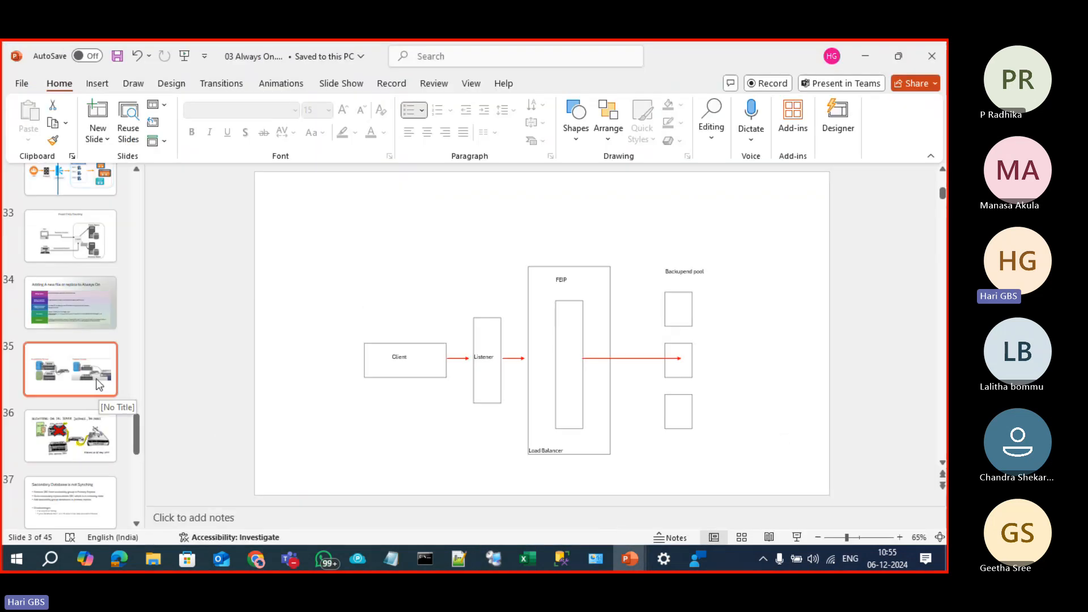
click(86, 258)
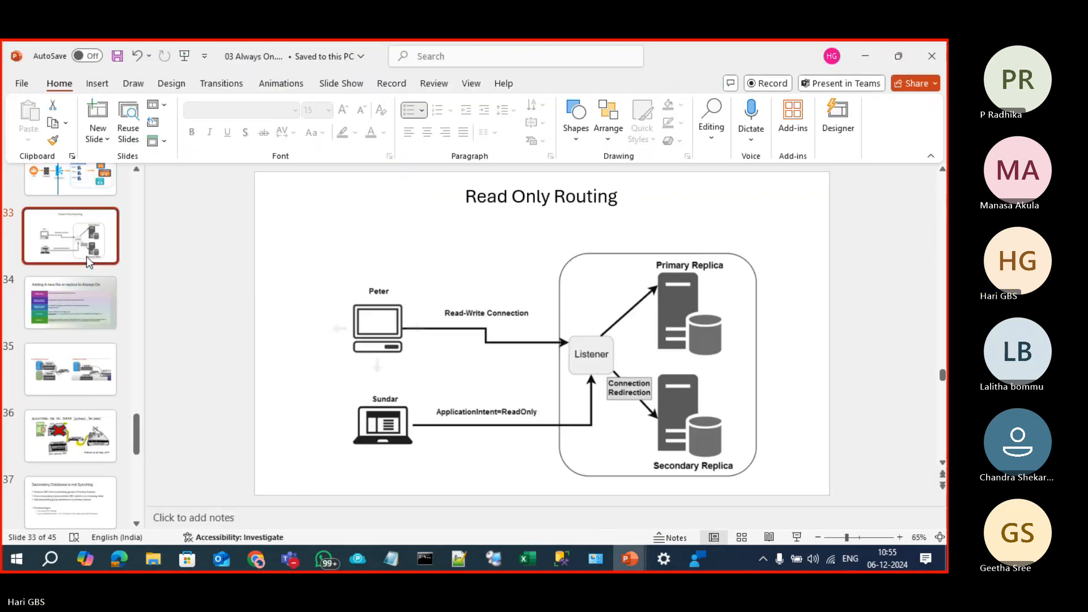
click(796, 538)
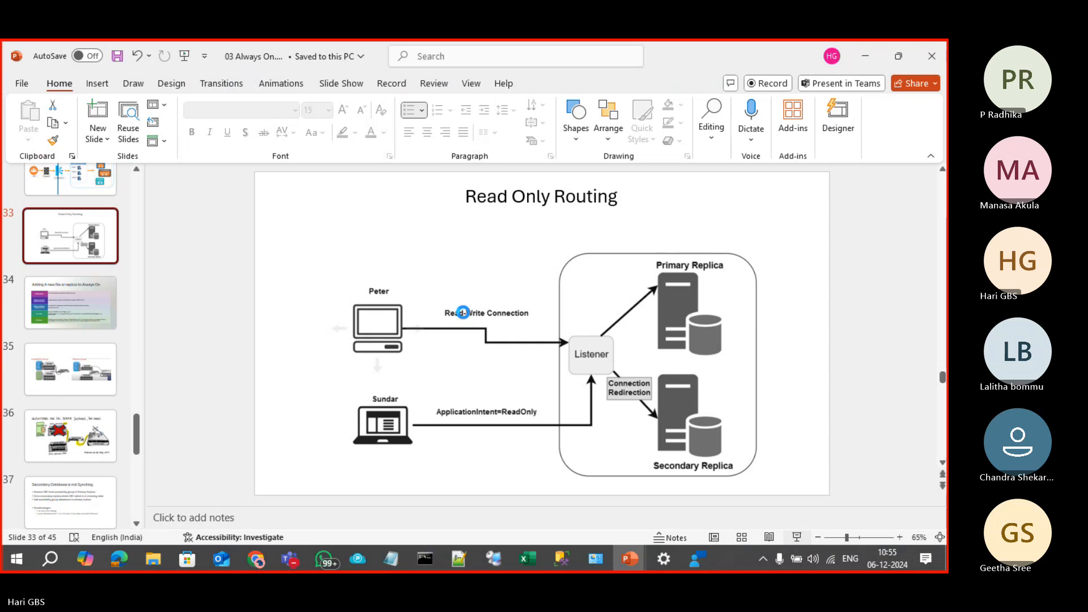
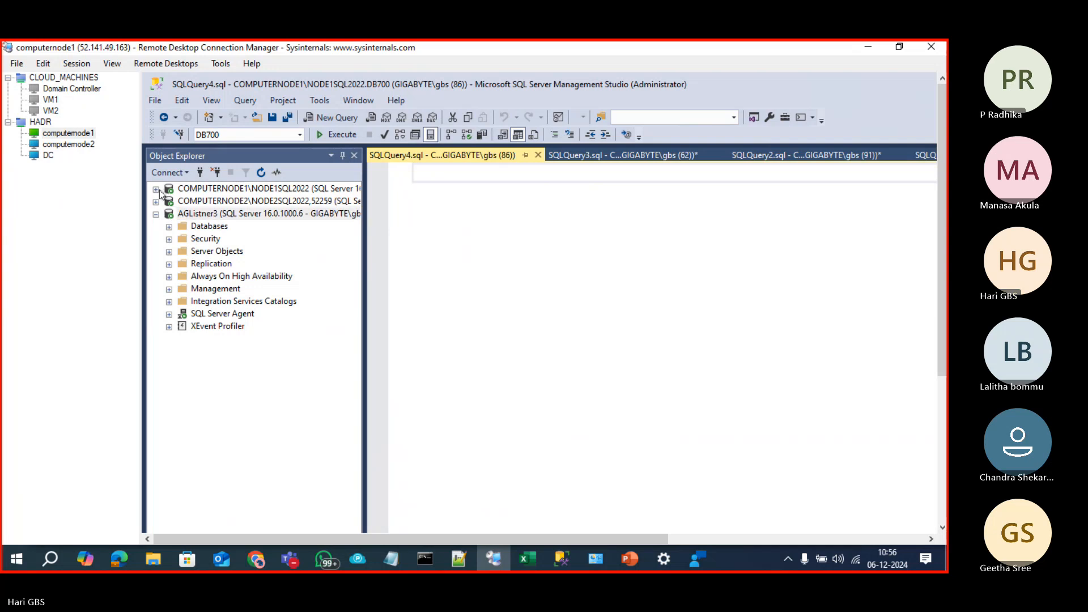
Step: Expand COMPUTERNODE1's tree down to the Agroup3 availability group, collapsing DB700 on the way
click(162, 191)
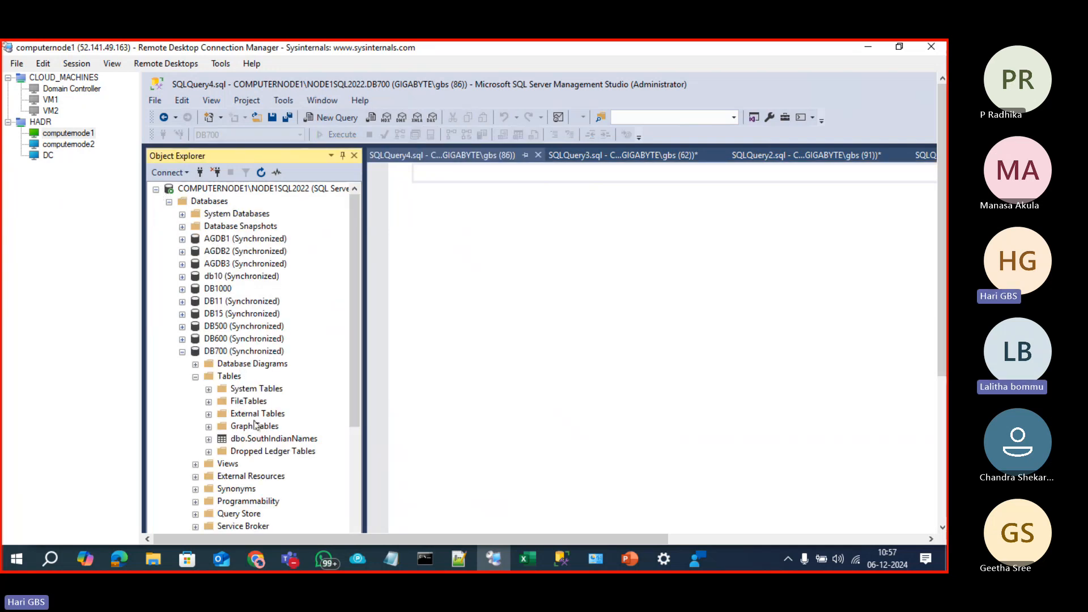
scroll(252, 434, down, 3)
scroll(235, 453, up, 3)
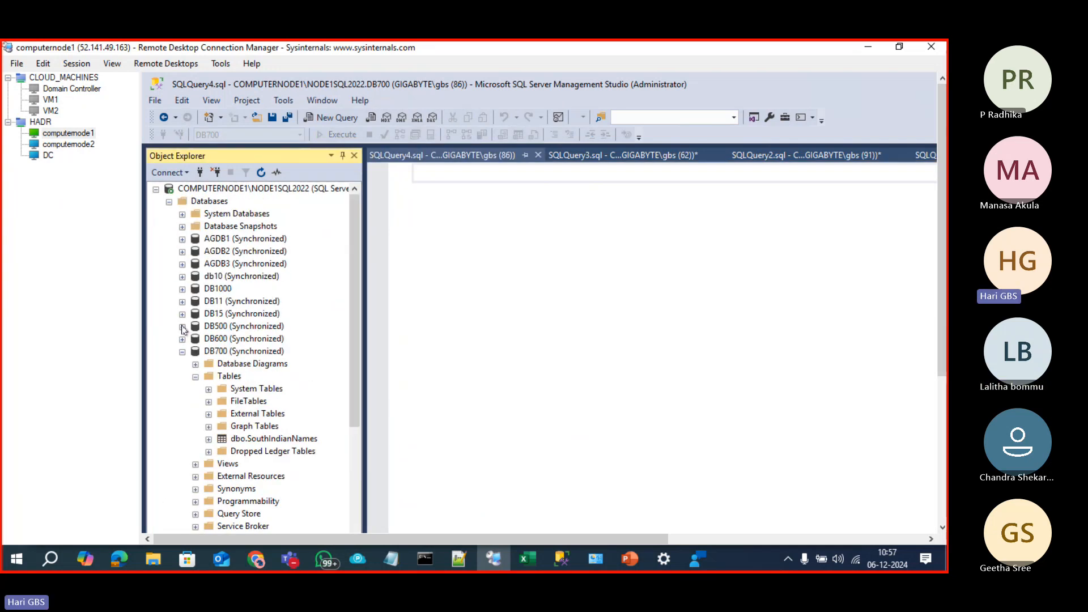
click(182, 352)
scroll(226, 498, down, 3)
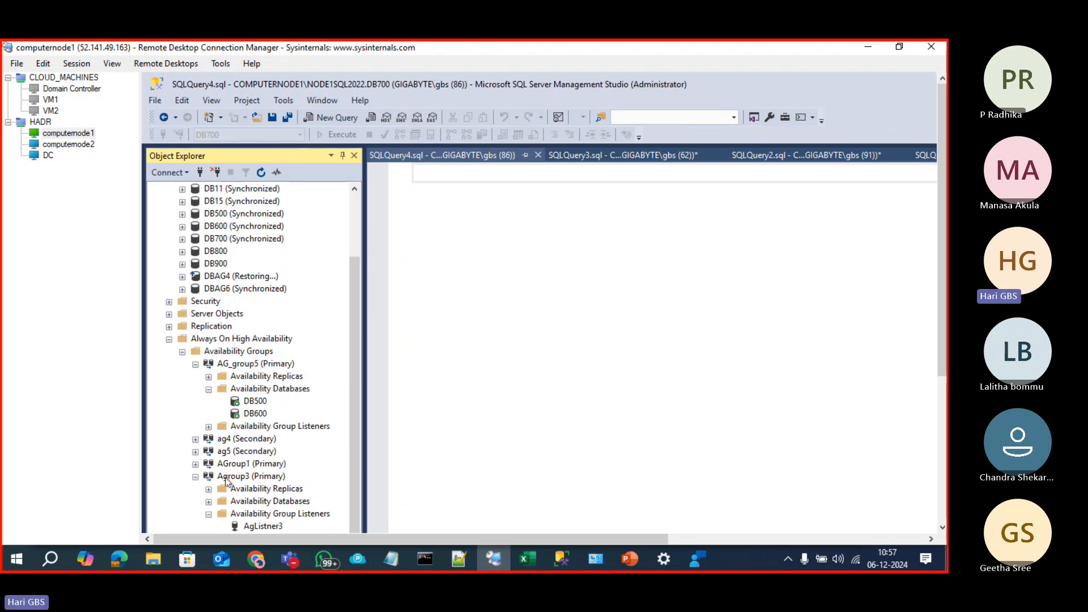
click(230, 476)
scroll(249, 348, down, 4)
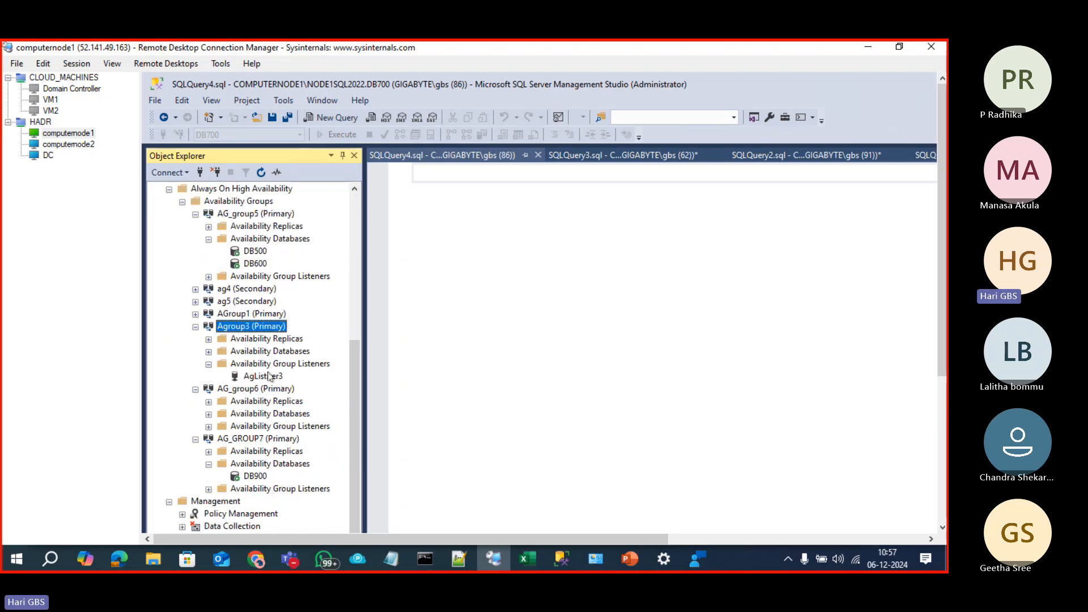
Step: In Agroup3's properties, set Readable Secondary to Read-intent only for both replicas and save
right_click(240, 332)
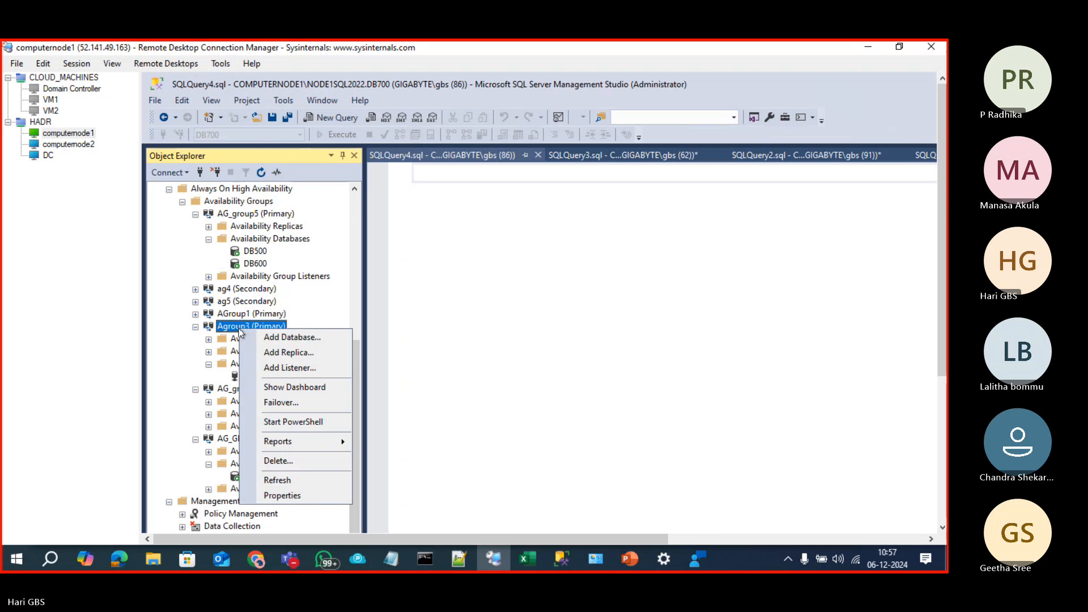
click(286, 492)
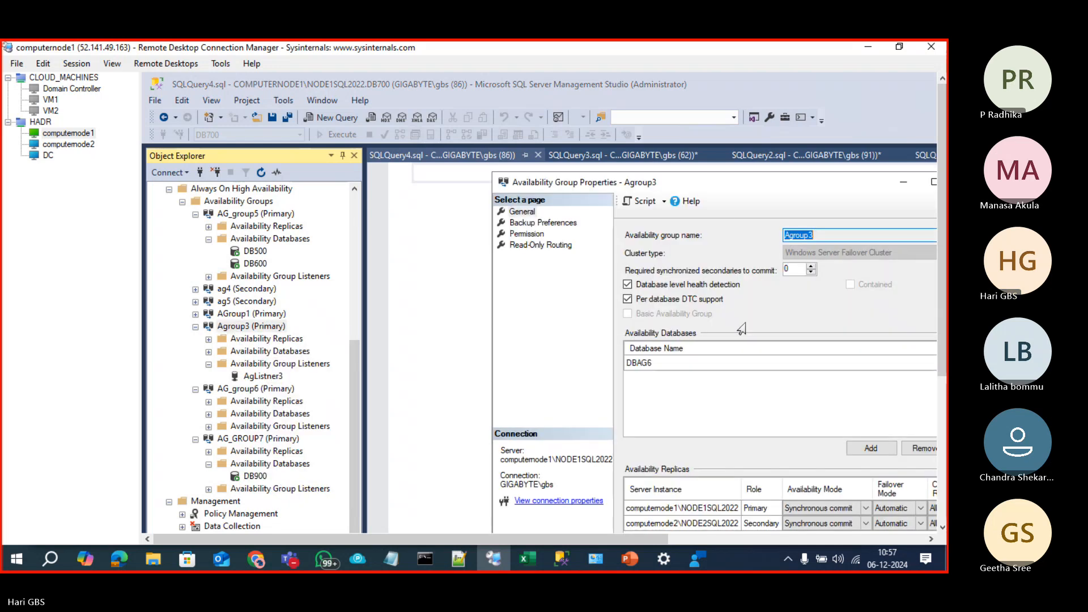
drag(691, 183, 567, 123)
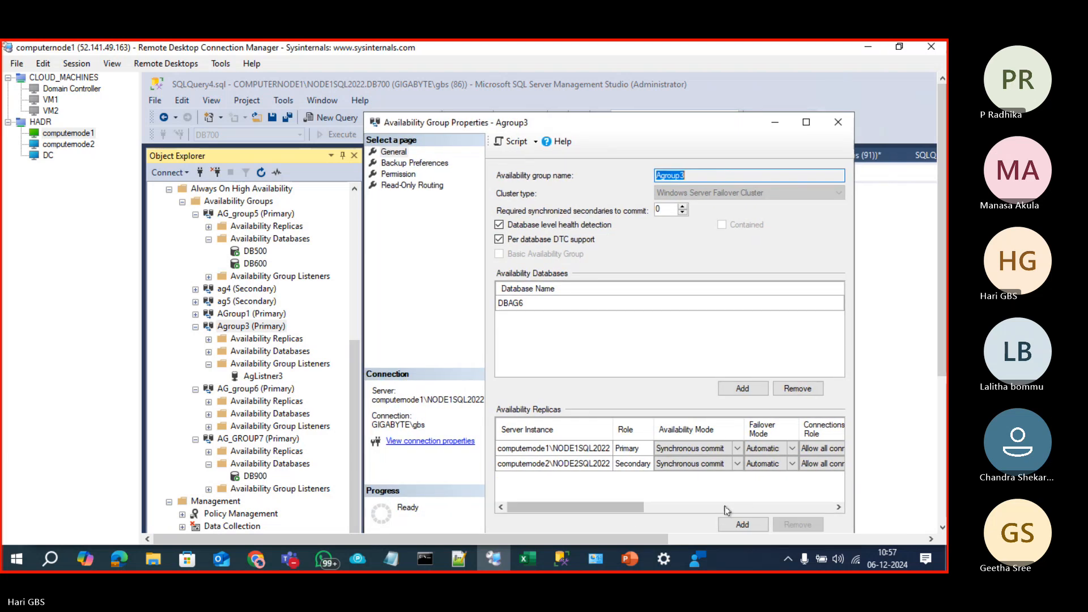
click(662, 508)
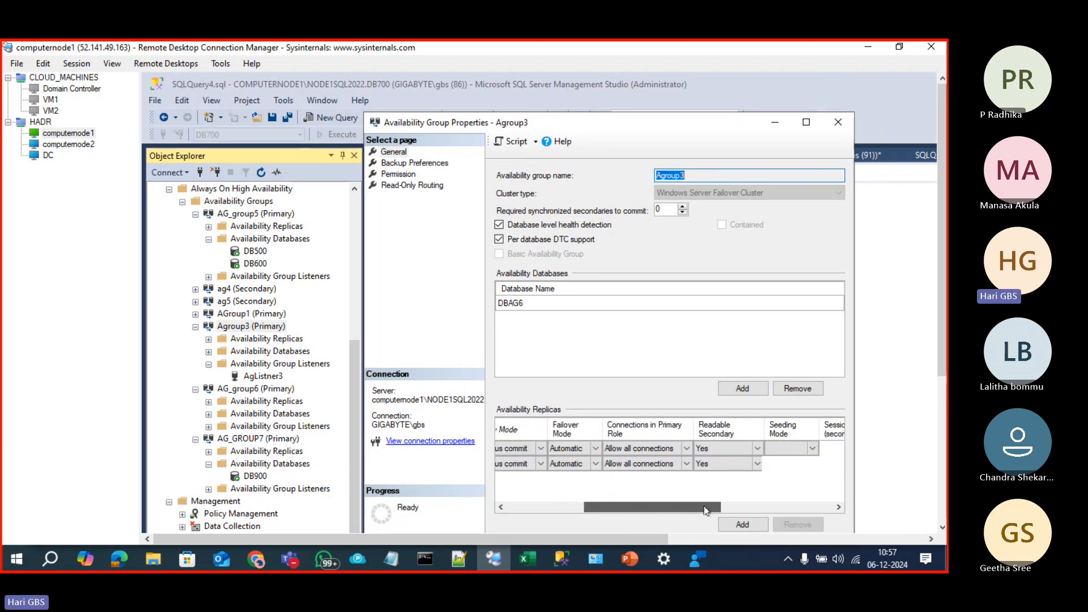
click(726, 449)
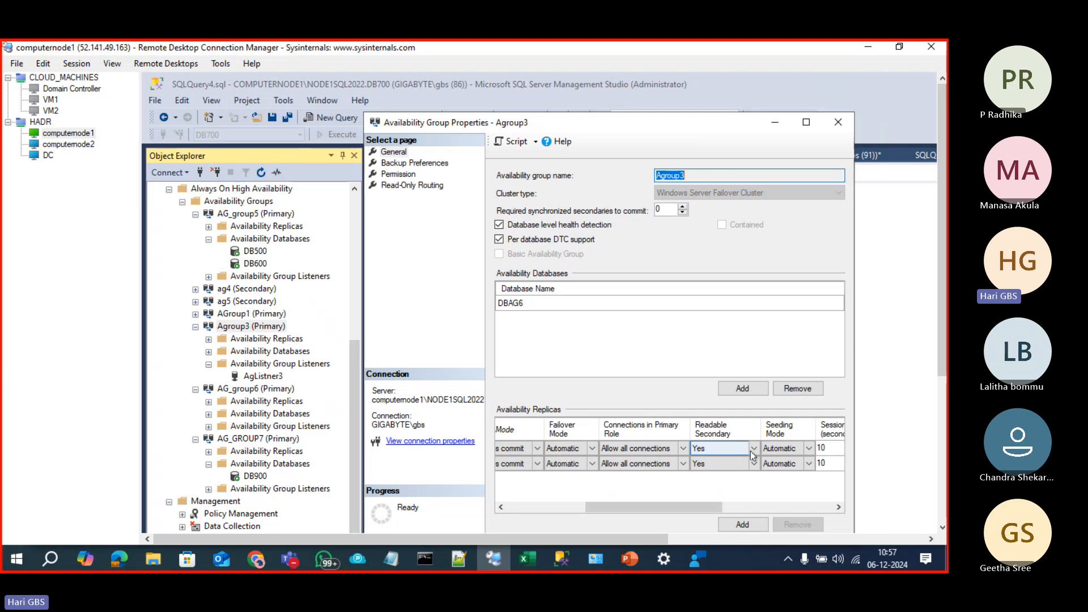
click(754, 448)
click(747, 470)
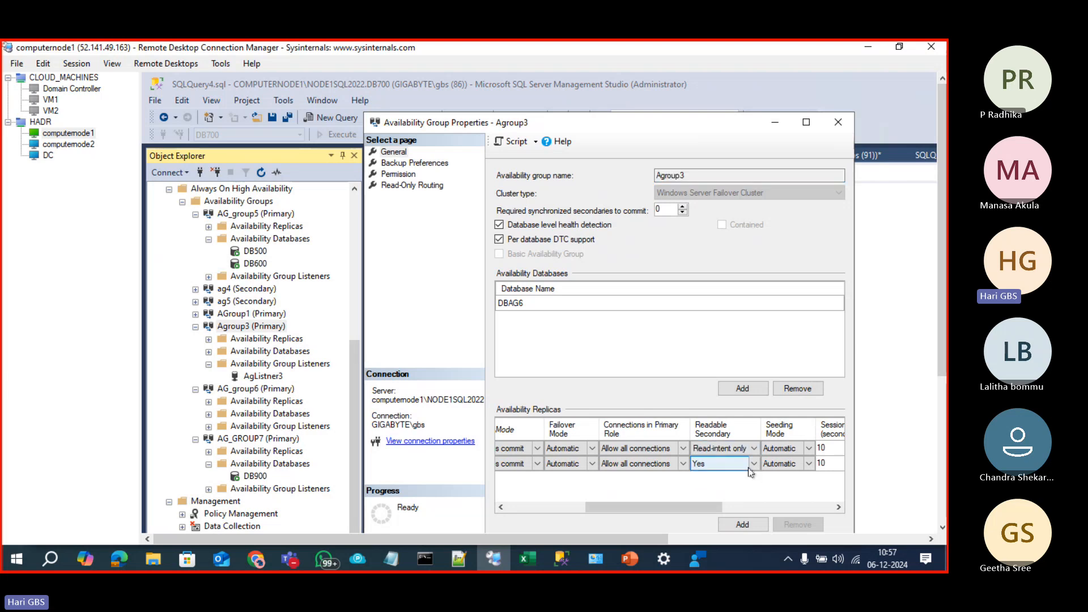
click(754, 463)
click(744, 486)
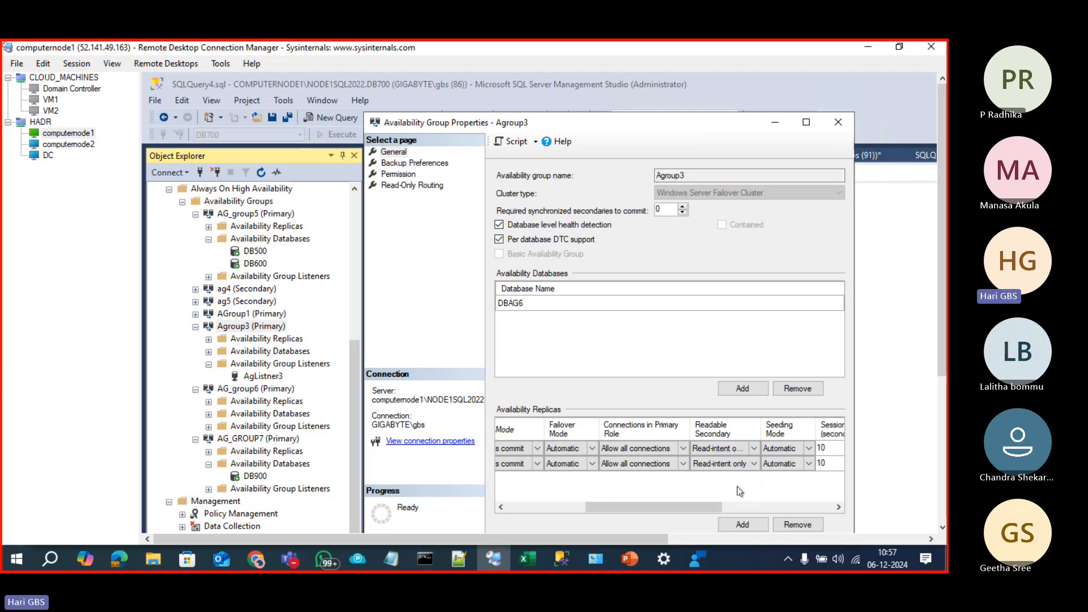
drag(652, 507, 722, 511)
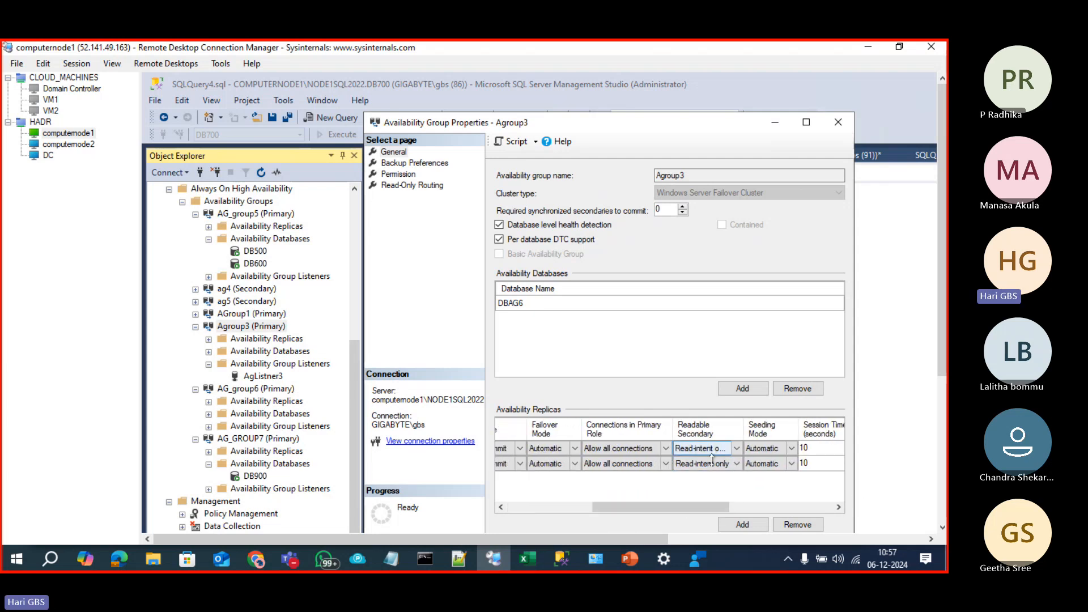
drag(942, 327, 947, 404)
click(763, 440)
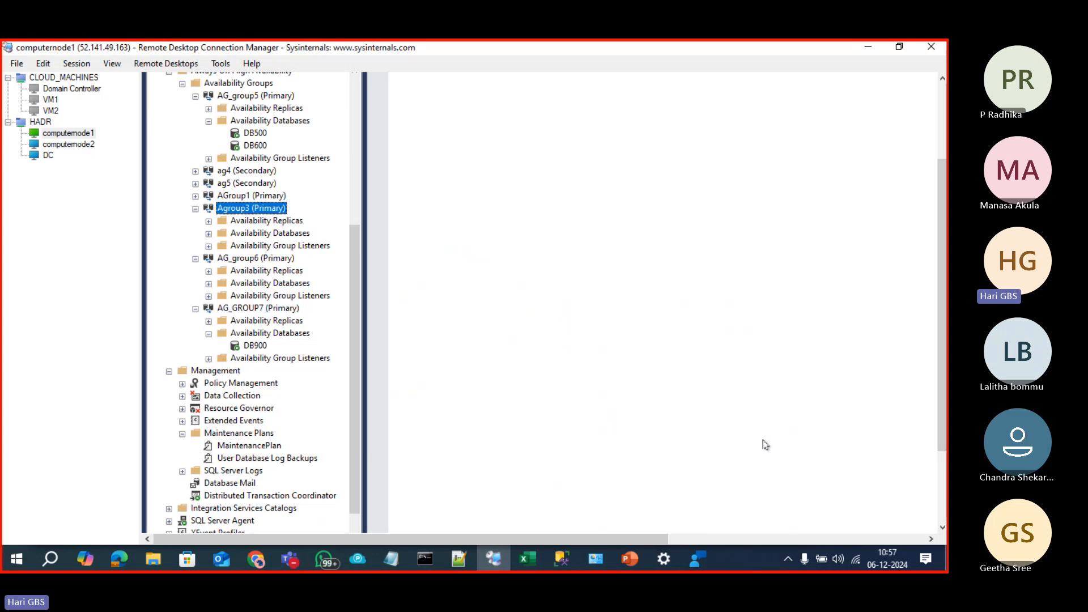
Step: Reopen Agroup3's properties at the Read-Only Routing page and inspect computernode1's blank routing URL
right_click(266, 208)
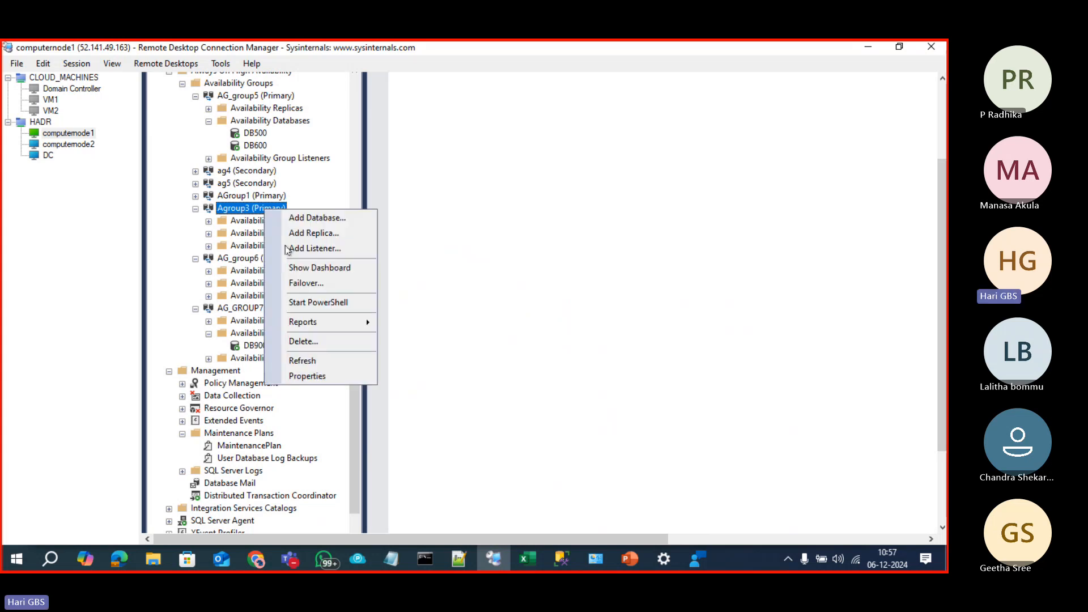
click(312, 377)
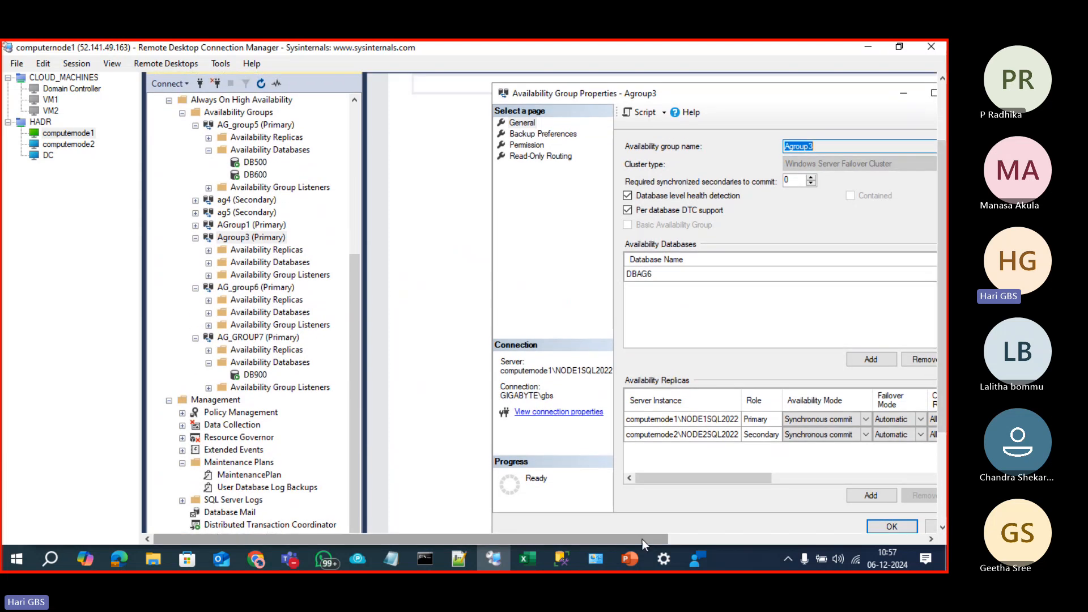
drag(642, 539, 710, 542)
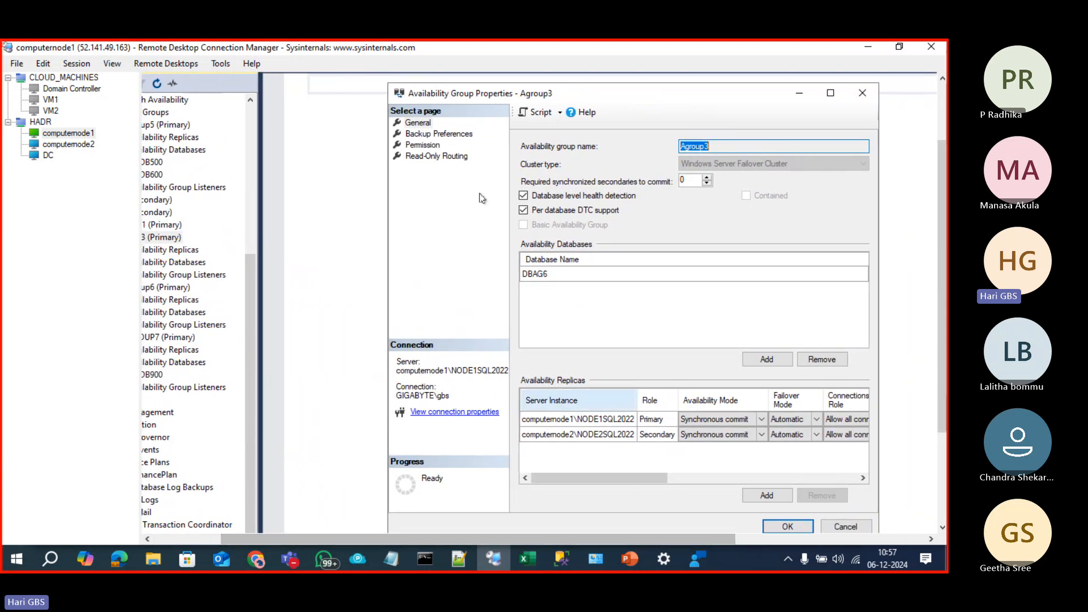
click(450, 158)
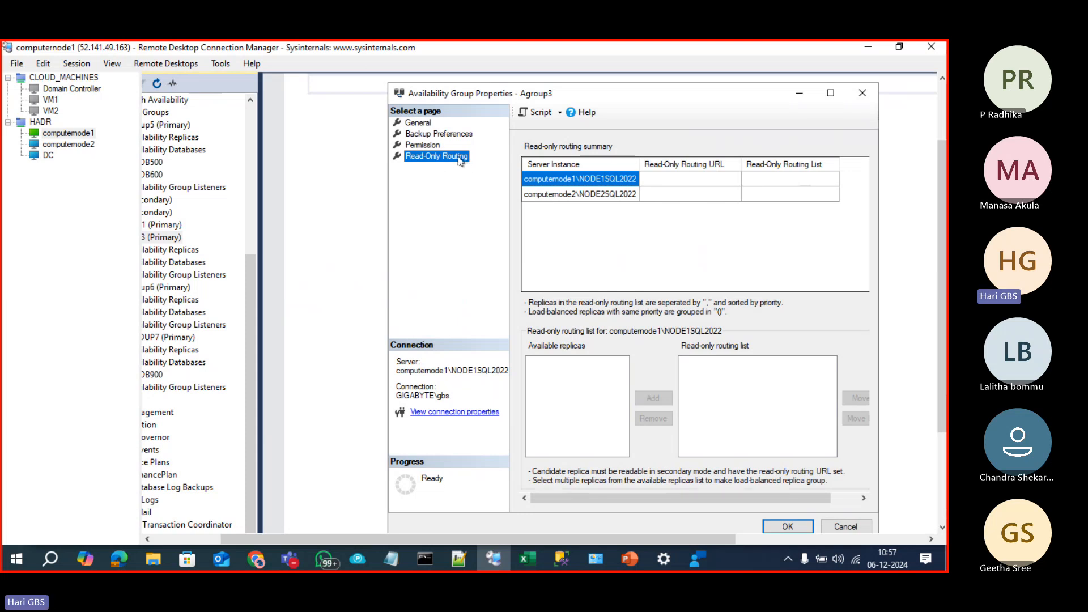
click(658, 180)
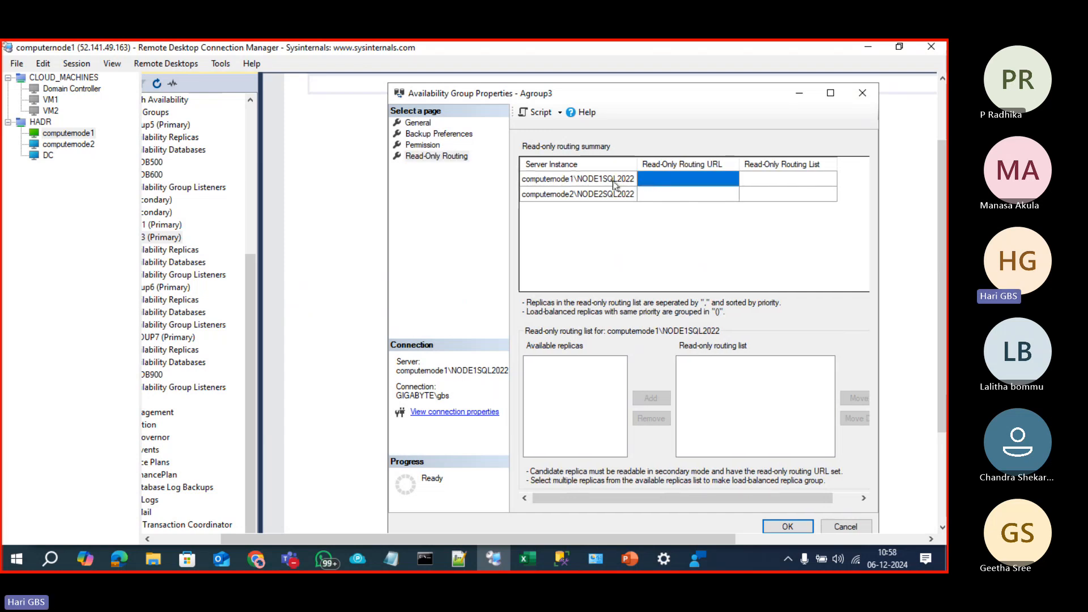
drag(575, 500, 539, 502)
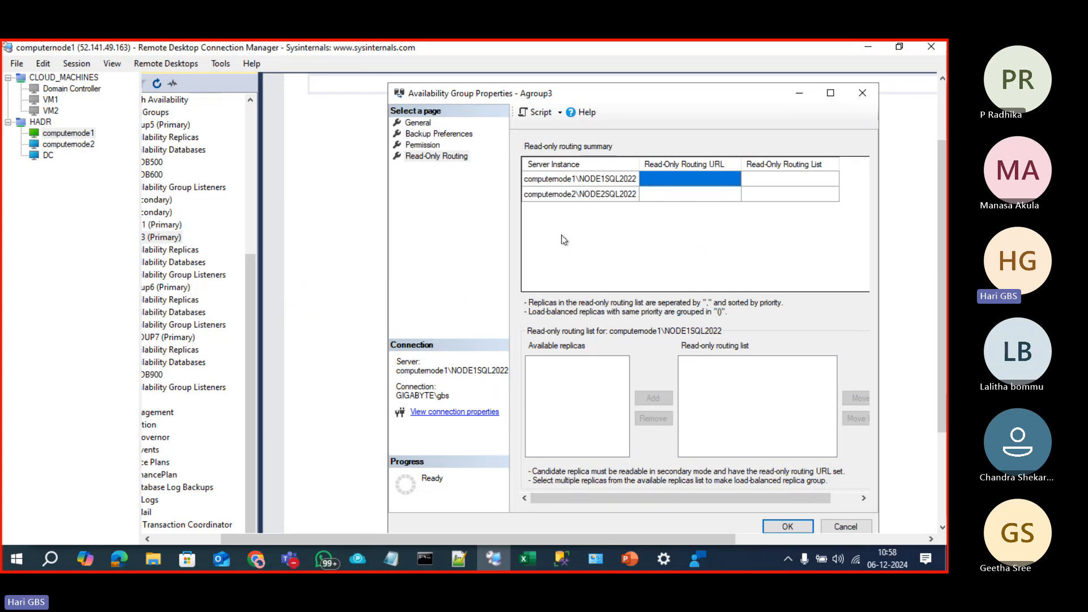
Step: Copy computernode1's endpoint URL from the General page and return to Read-Only Routing
click(449, 136)
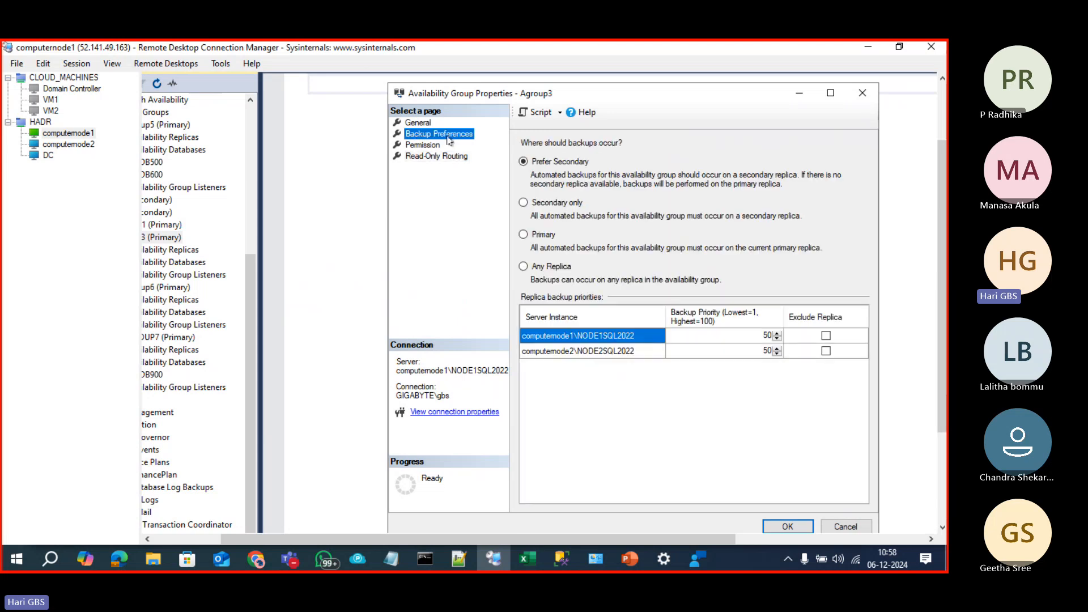
click(432, 123)
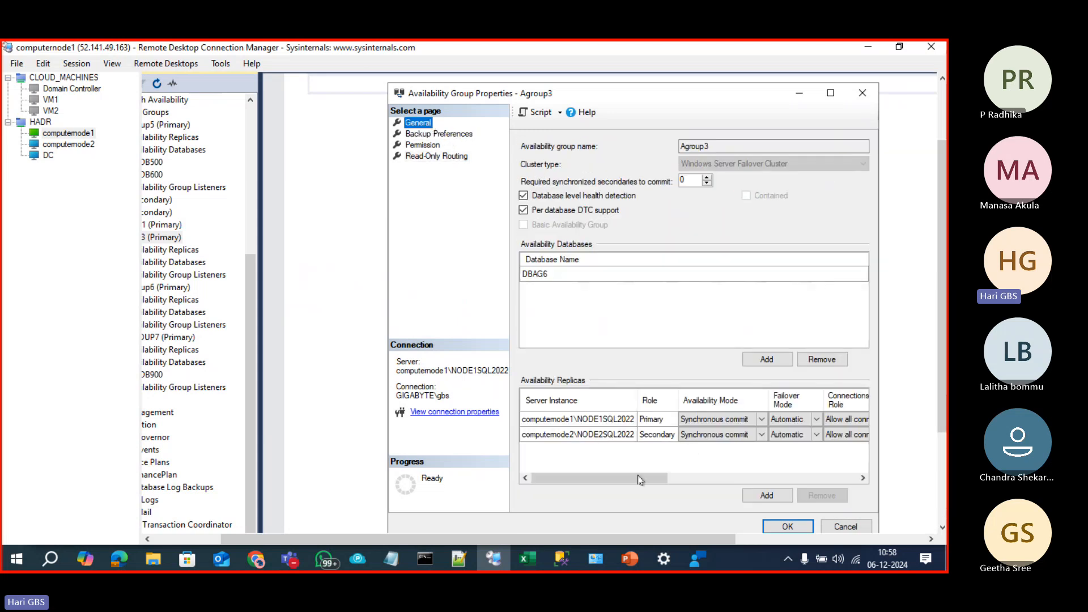
drag(641, 480, 825, 481)
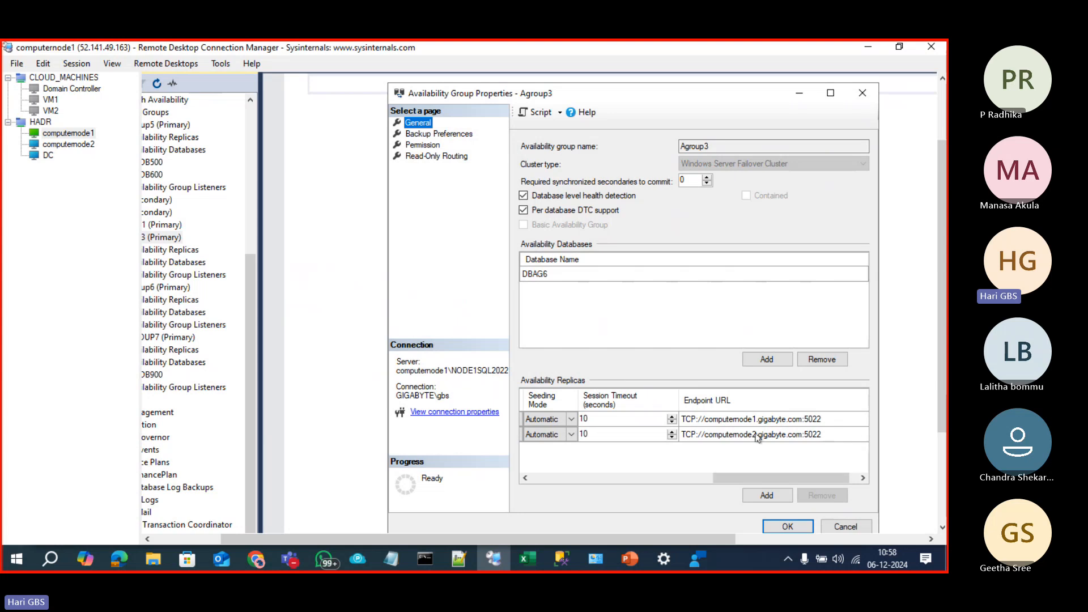
click(760, 420)
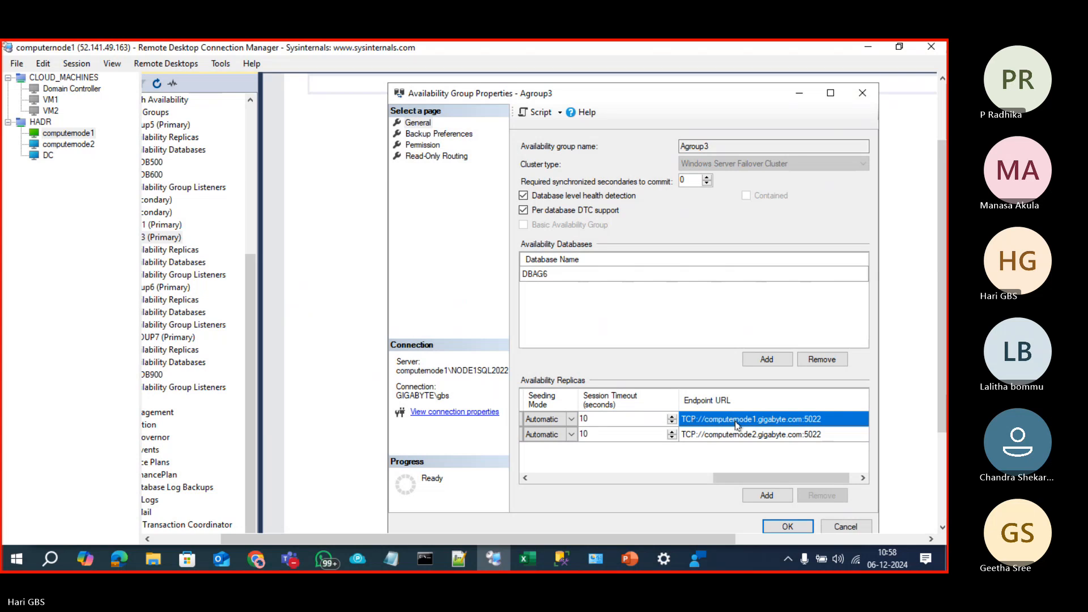
click(435, 157)
click(650, 180)
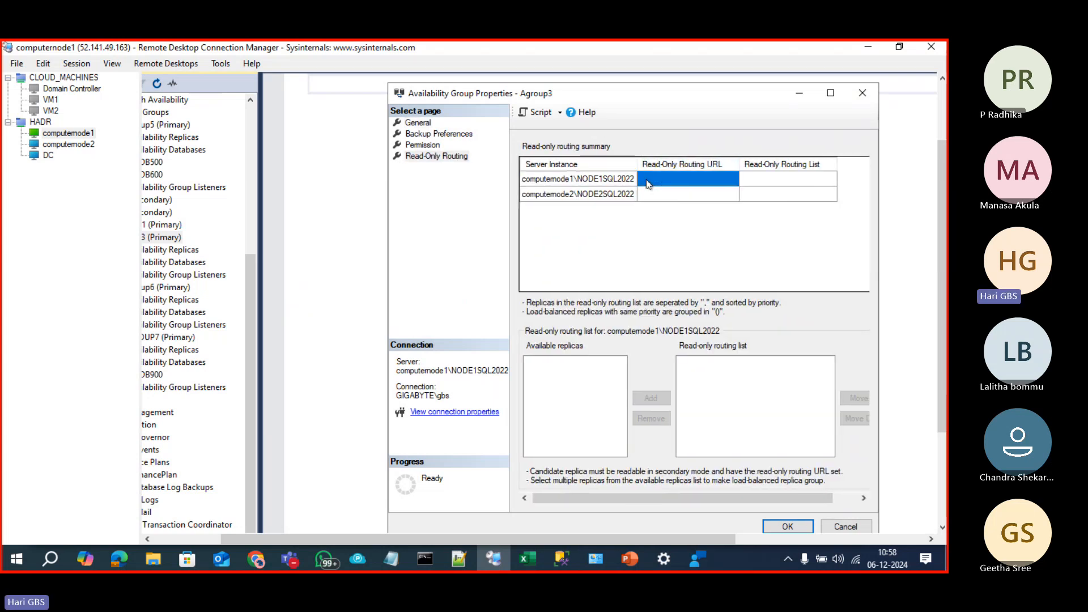
Step: Make computernode1's routing URL its endpoint URL with port 5022 changed to 1433
click(646, 180)
key(ctrl+v)
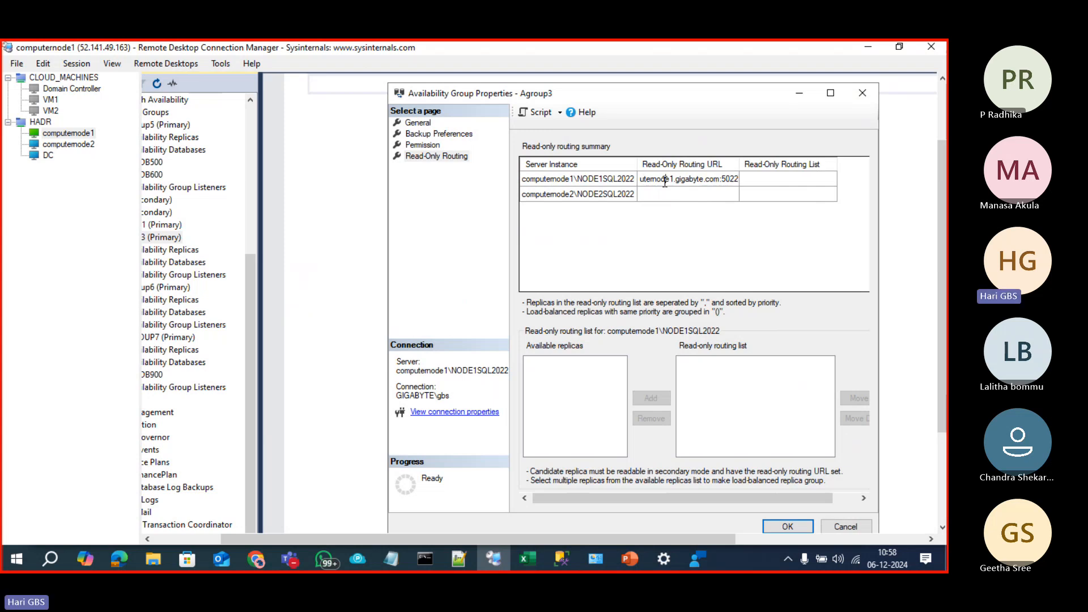
key(Home)
key(End)
drag(722, 180, 758, 183)
text(1433)
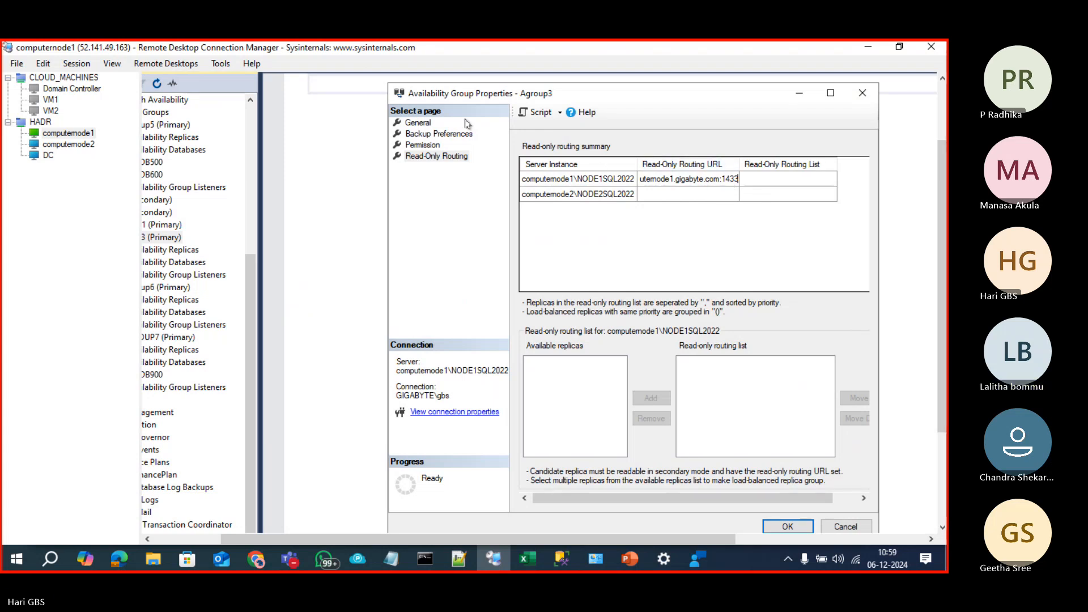
Step: Set computernode2's routing URL to TCP://computernode2.gigabyte.com:1433 from its copied endpoint URL
click(426, 124)
click(730, 437)
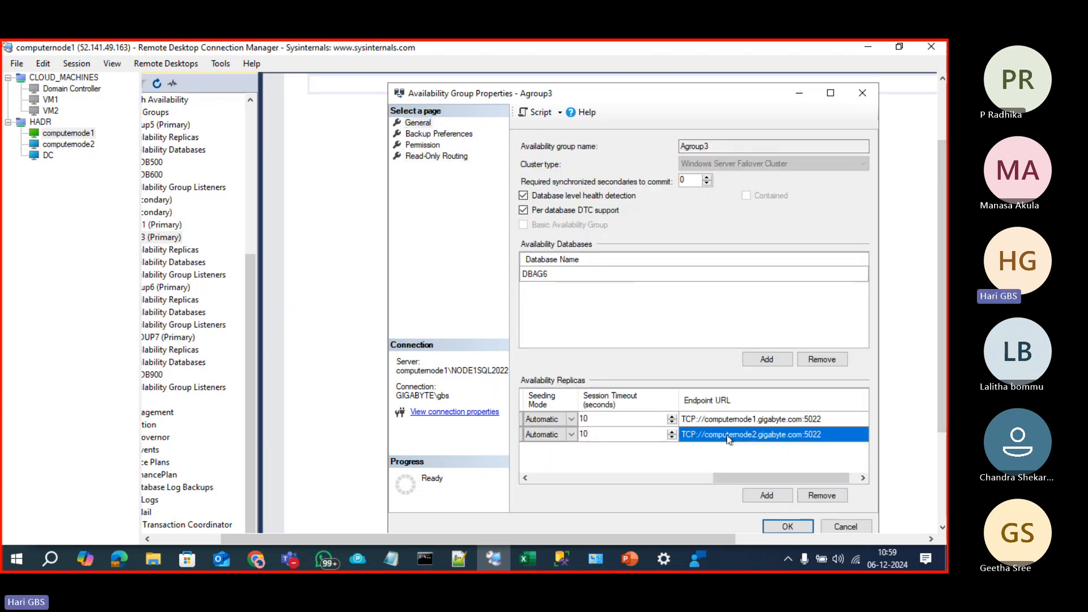
click(435, 158)
click(649, 194)
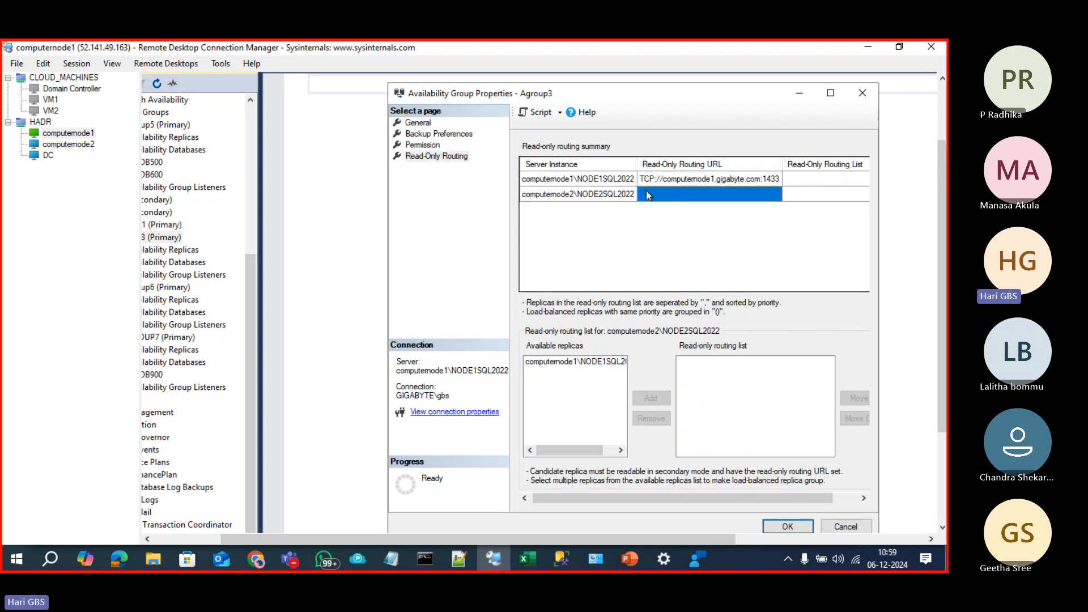
text(TCP://computernode2.gigabyte.com:5022)
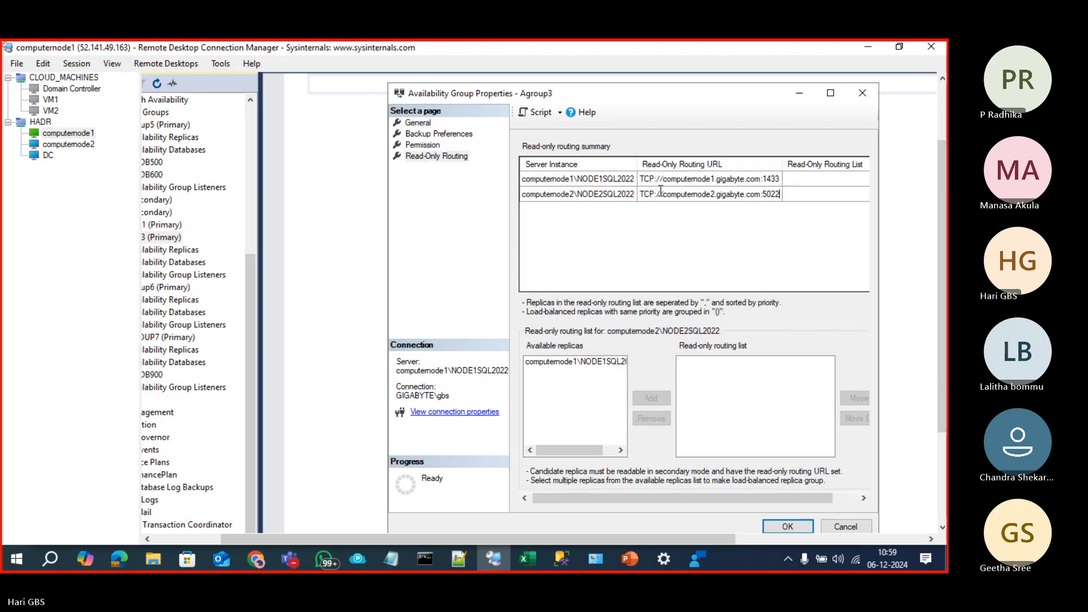
key(BackSpace)
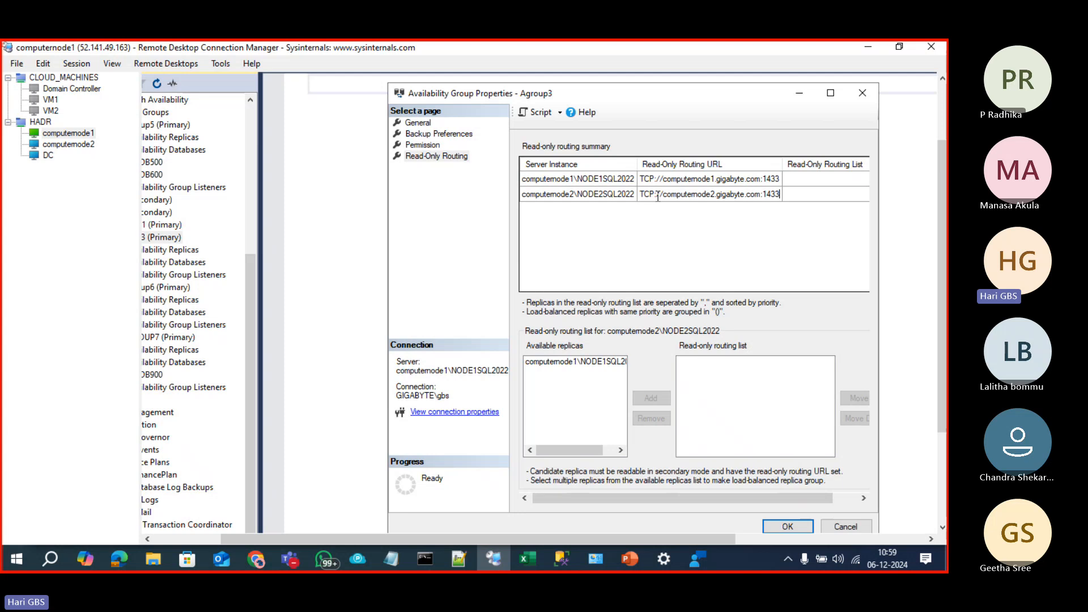
drag(665, 197, 754, 195)
click(705, 197)
drag(716, 195, 776, 198)
click(763, 196)
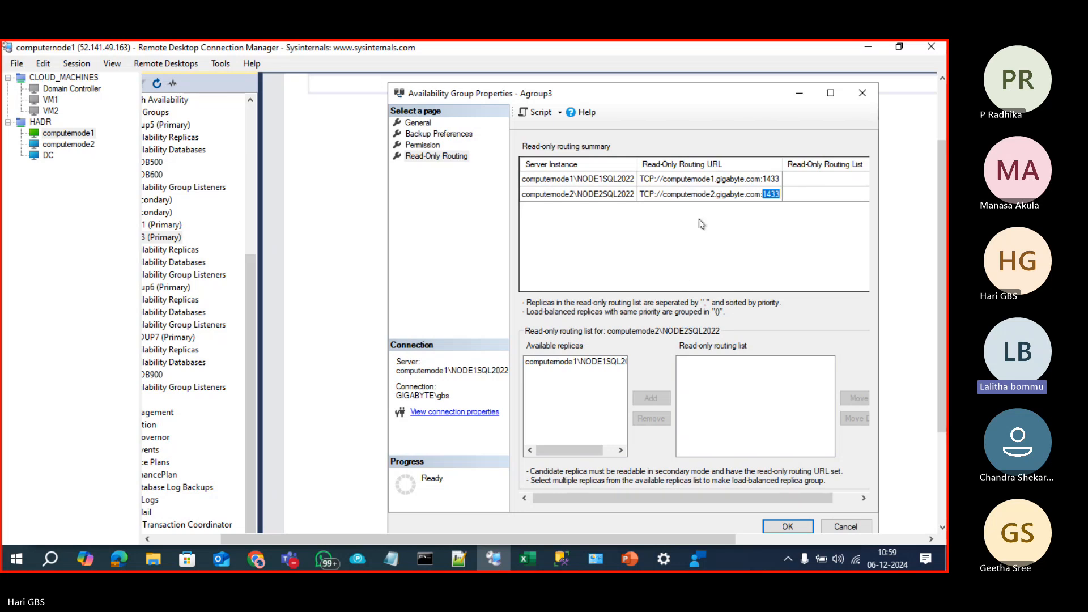
click(737, 194)
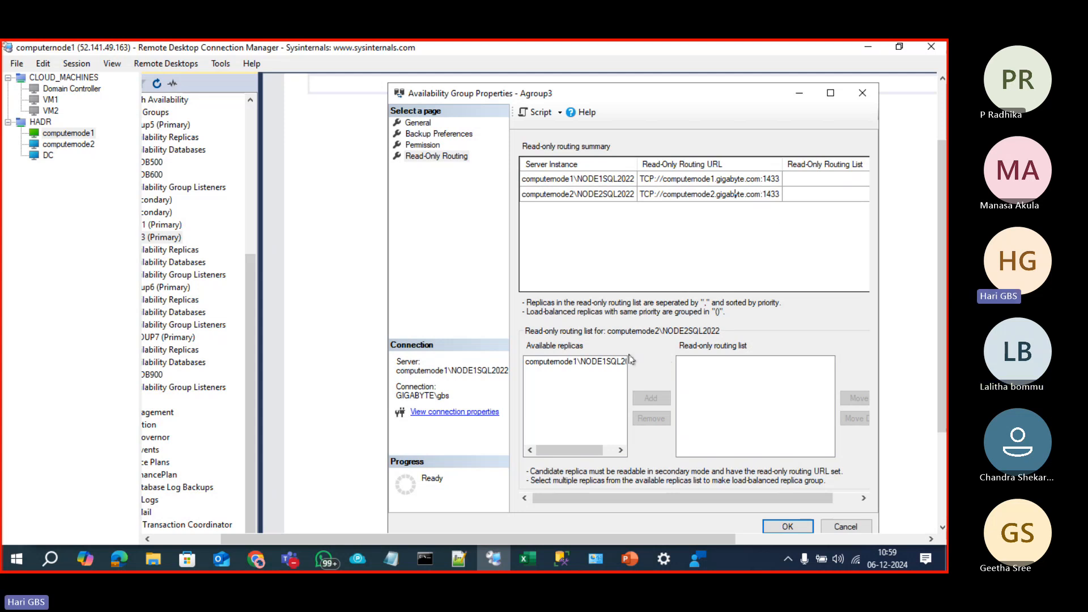
Step: Add computernode2 to computernode1's read-only routing list
click(596, 363)
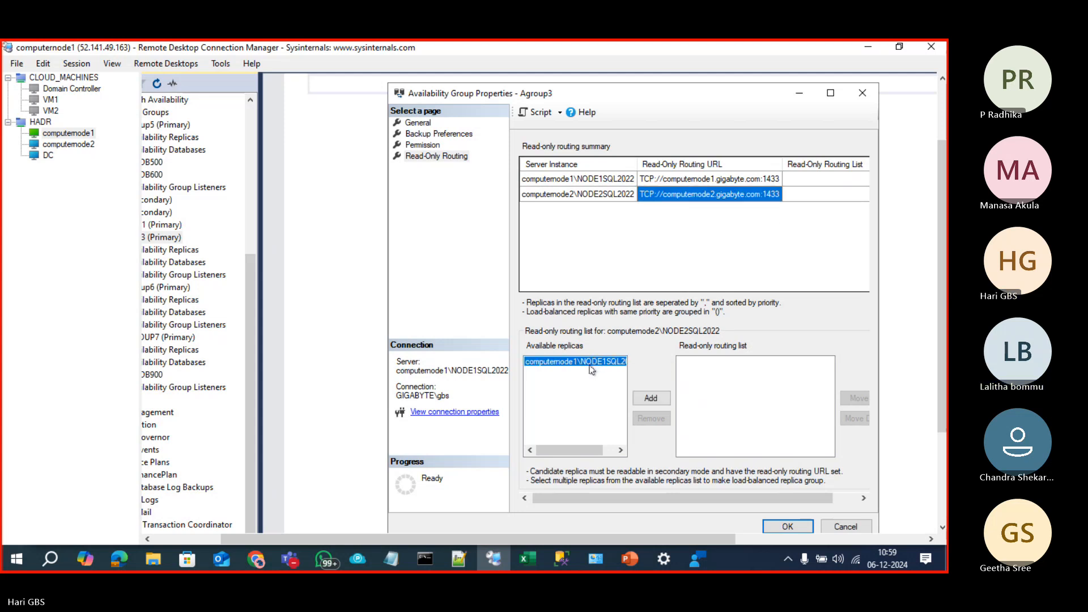
click(617, 180)
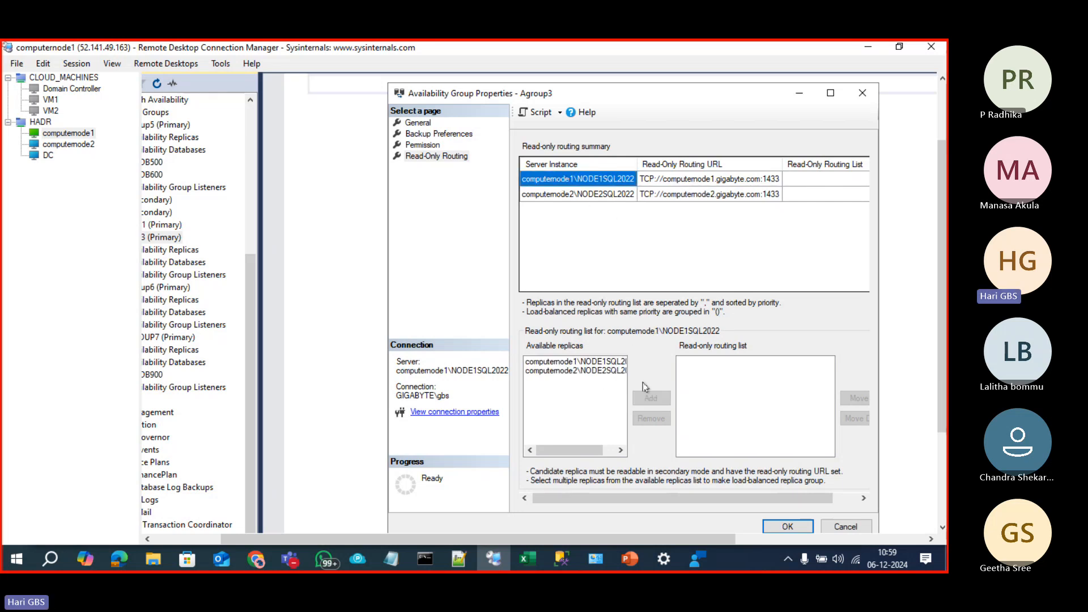
click(607, 364)
click(607, 370)
click(605, 364)
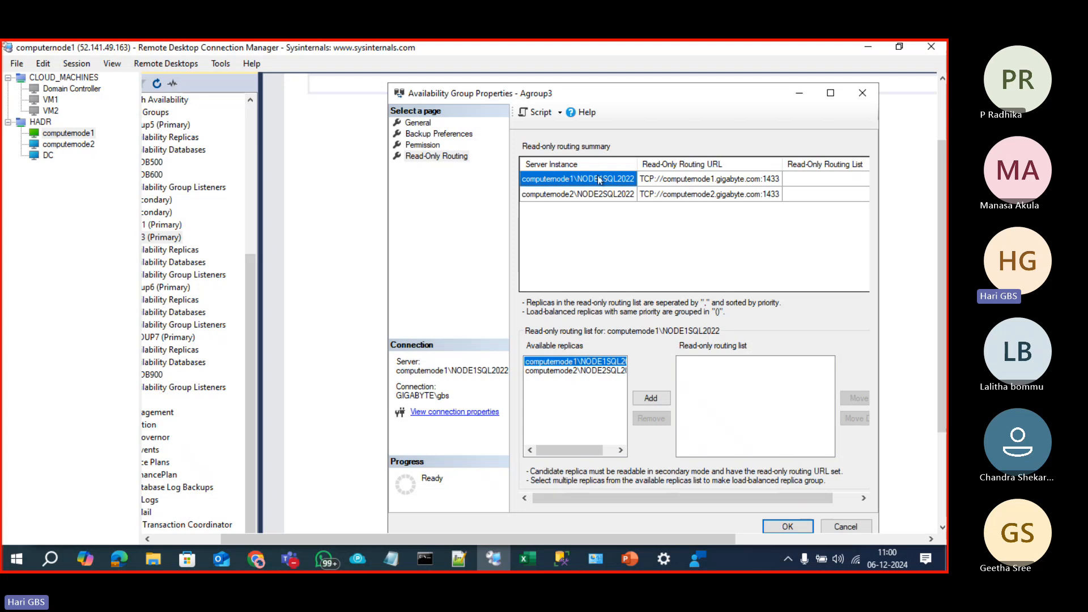
click(602, 371)
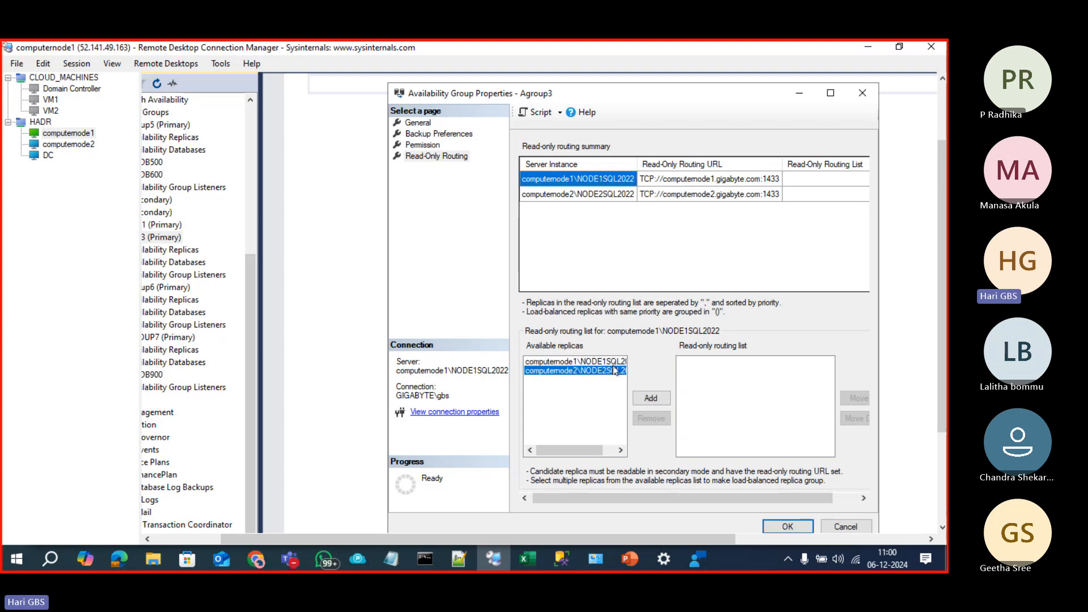
click(650, 398)
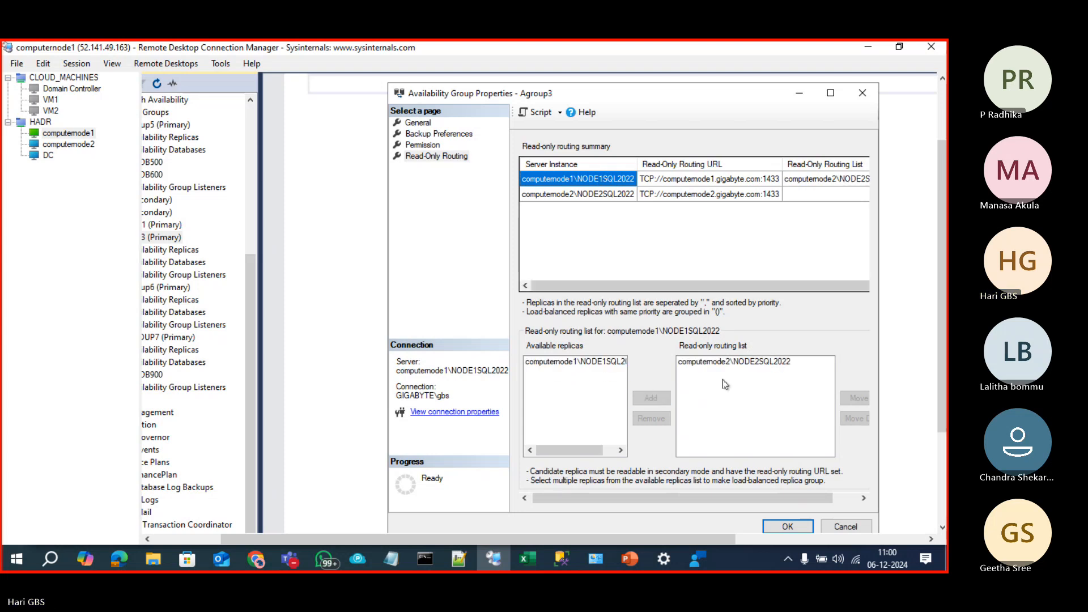
click(728, 364)
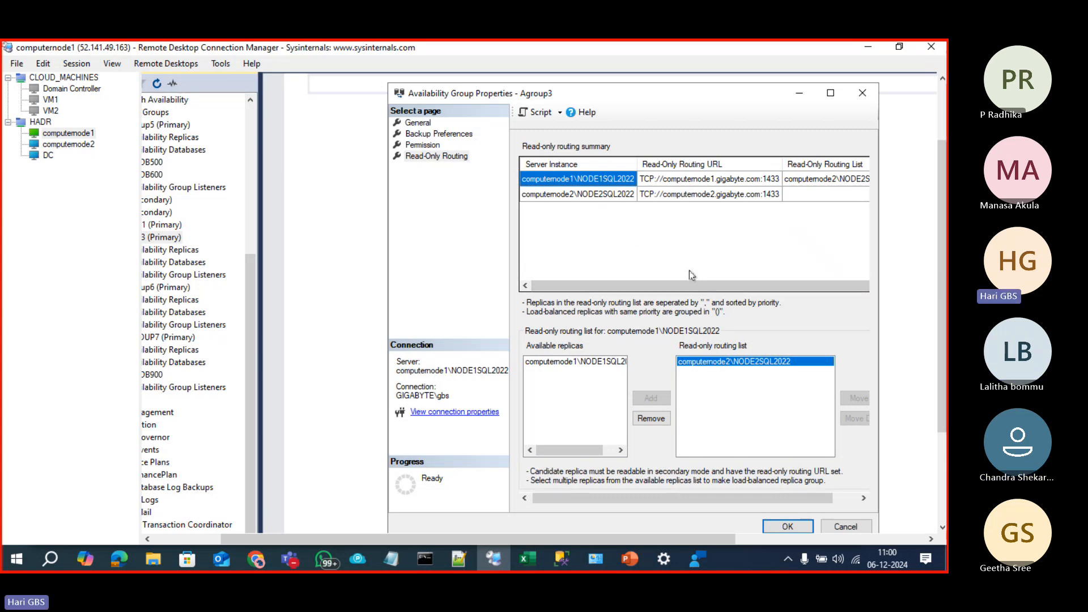
drag(810, 292, 934, 263)
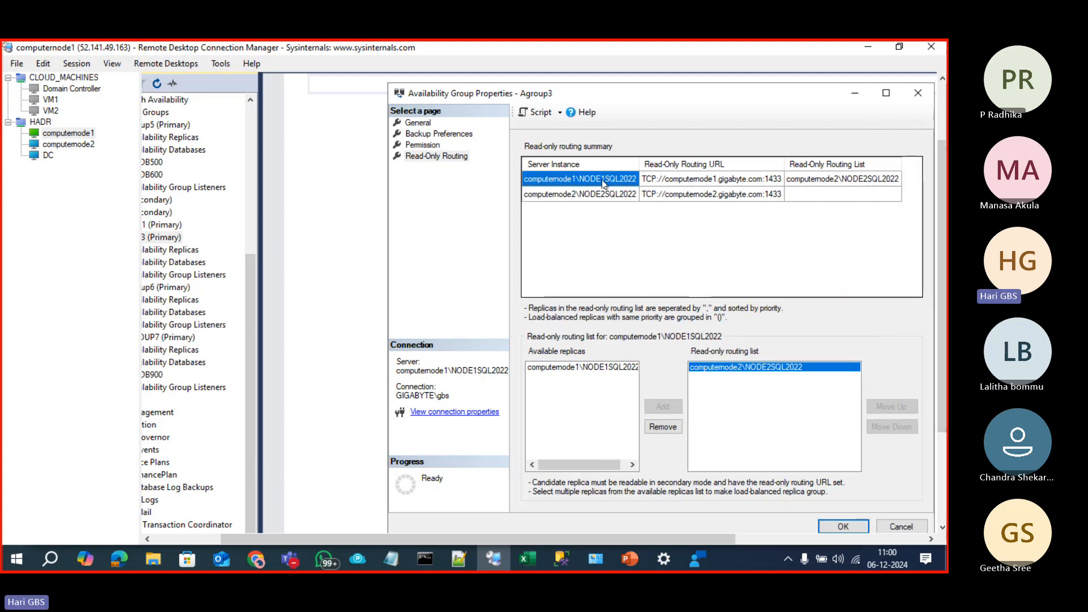
click(834, 184)
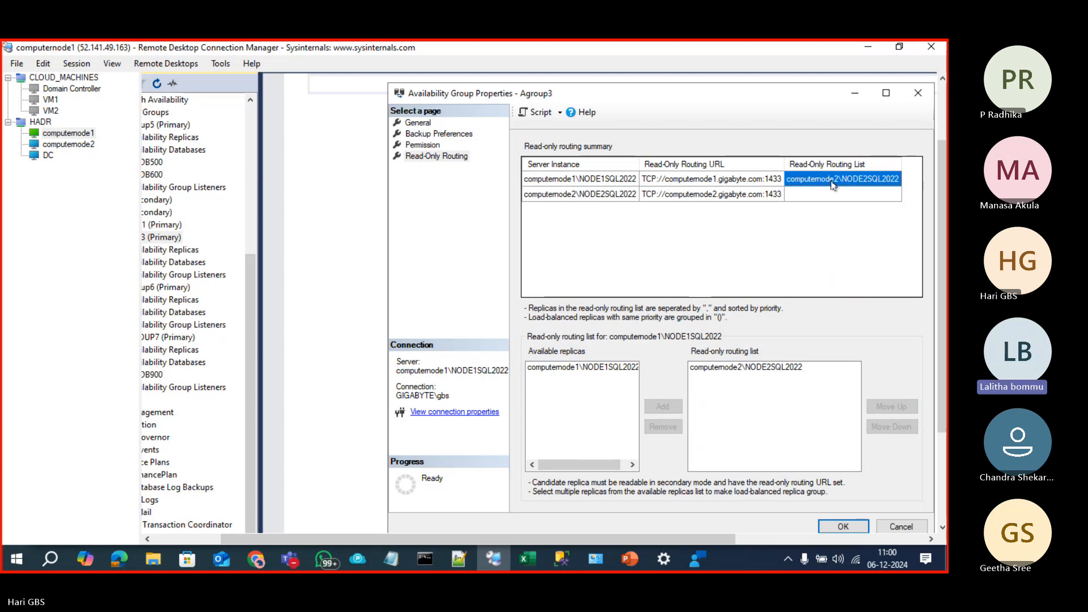
Step: Add computernode1 to computernode2's read-only routing list
click(557, 195)
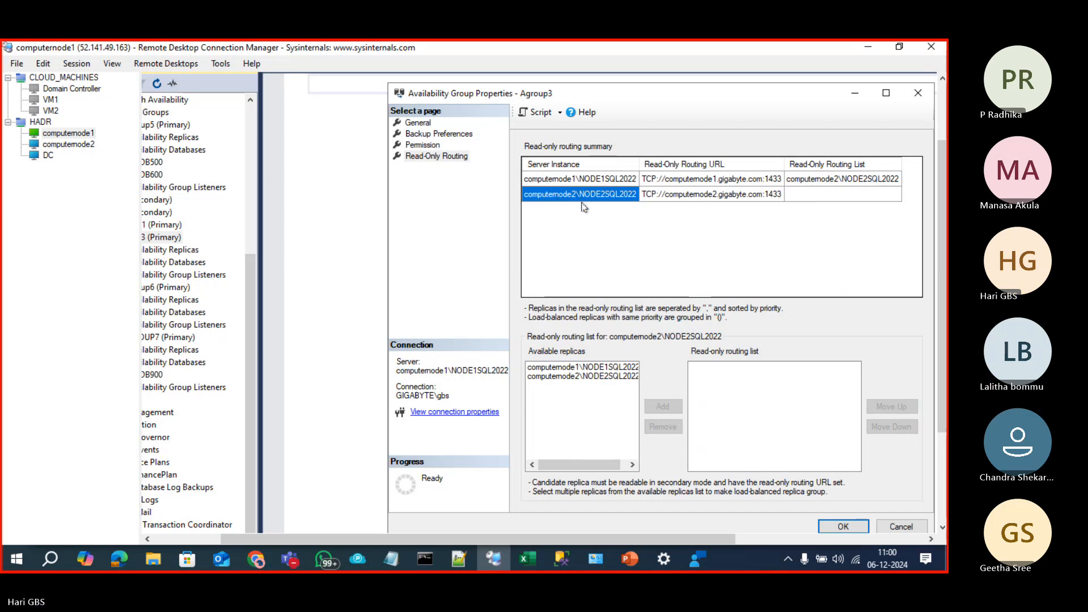
click(570, 369)
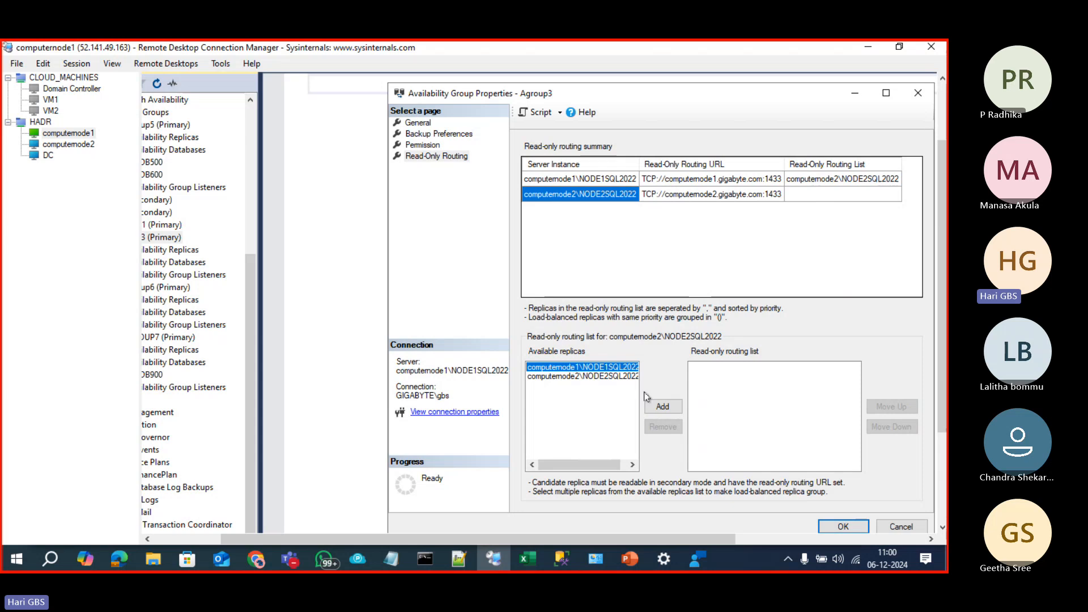
click(662, 407)
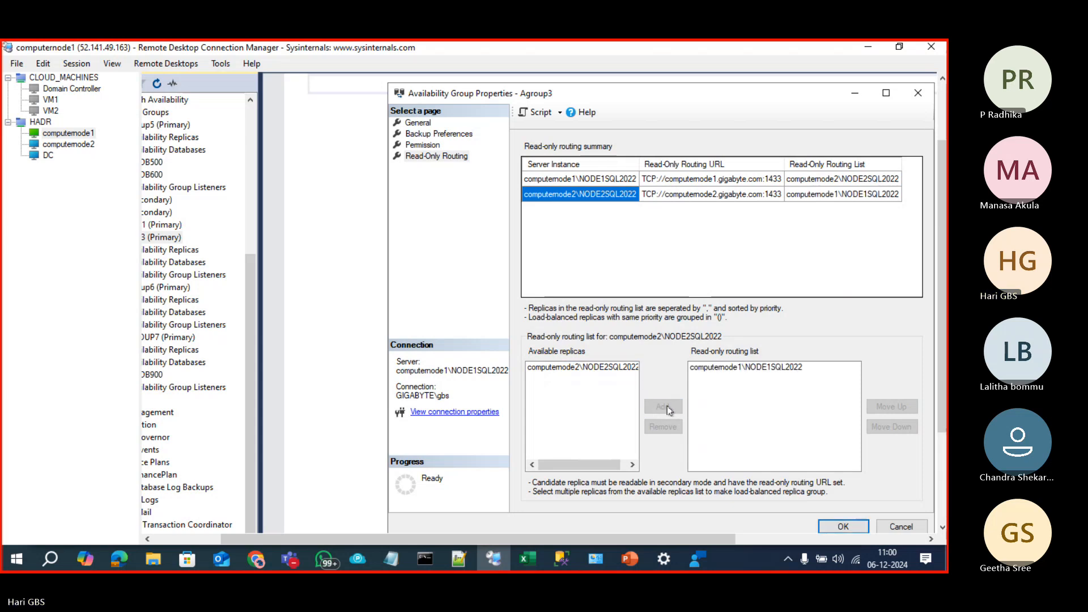
click(833, 194)
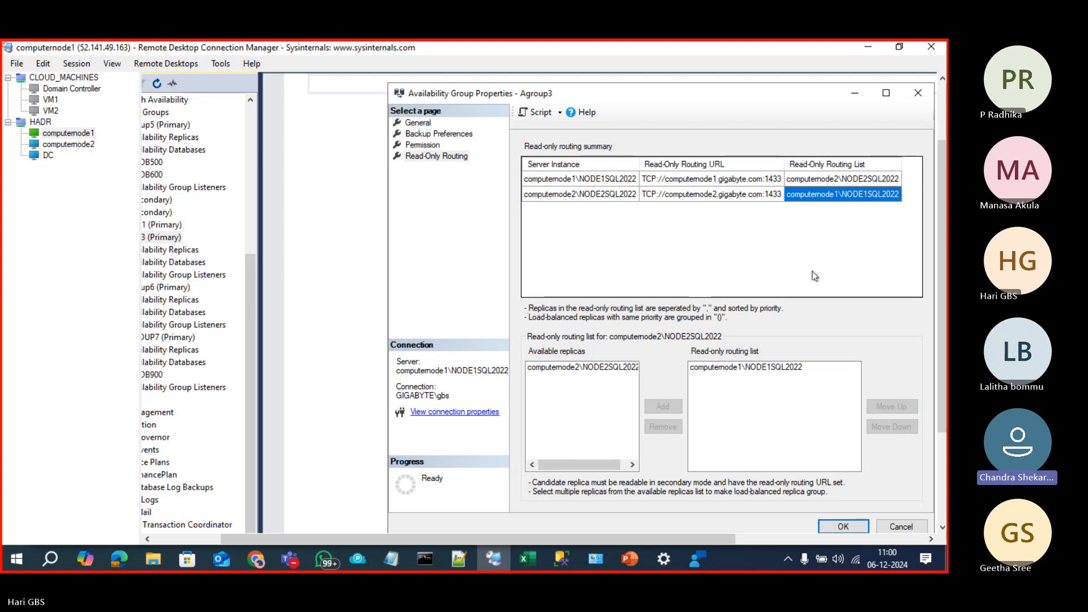
Step: Check the 1433 port in computernode2's routing URL
click(700, 194)
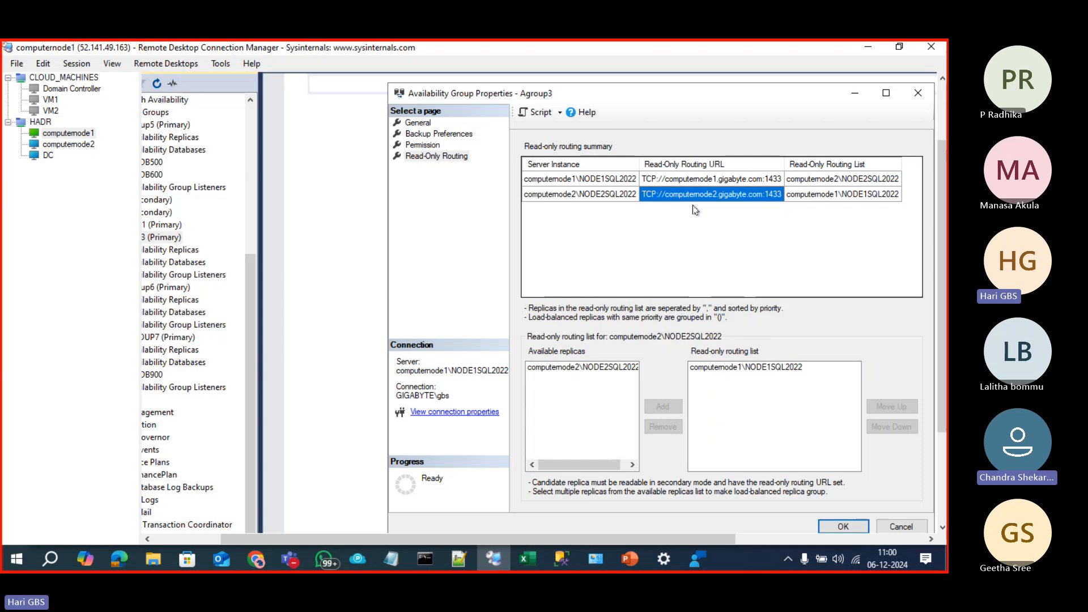
click(770, 194)
click(769, 194)
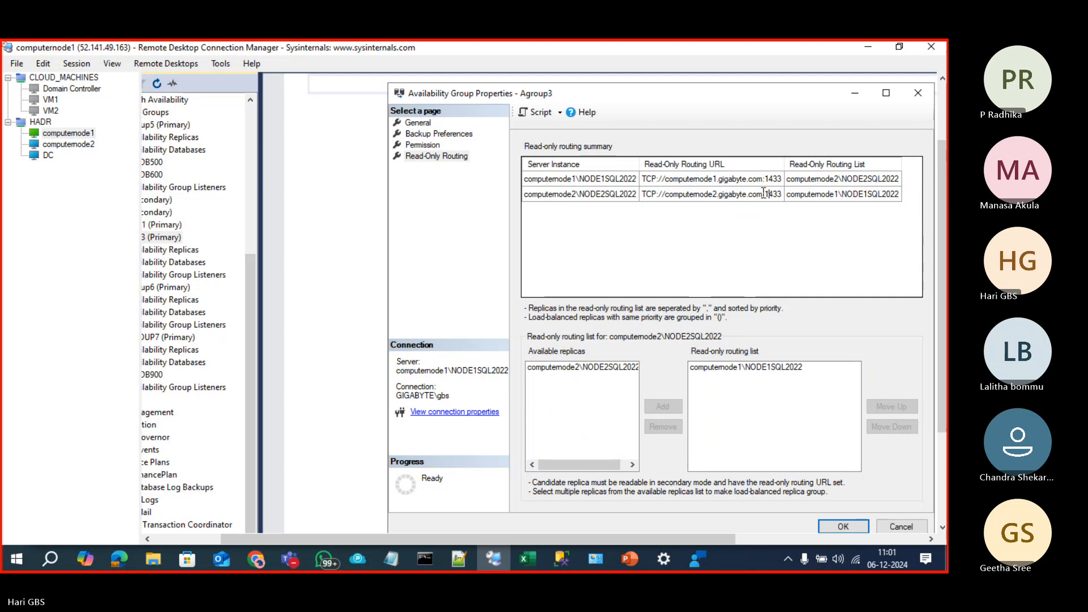
drag(766, 194, 783, 194)
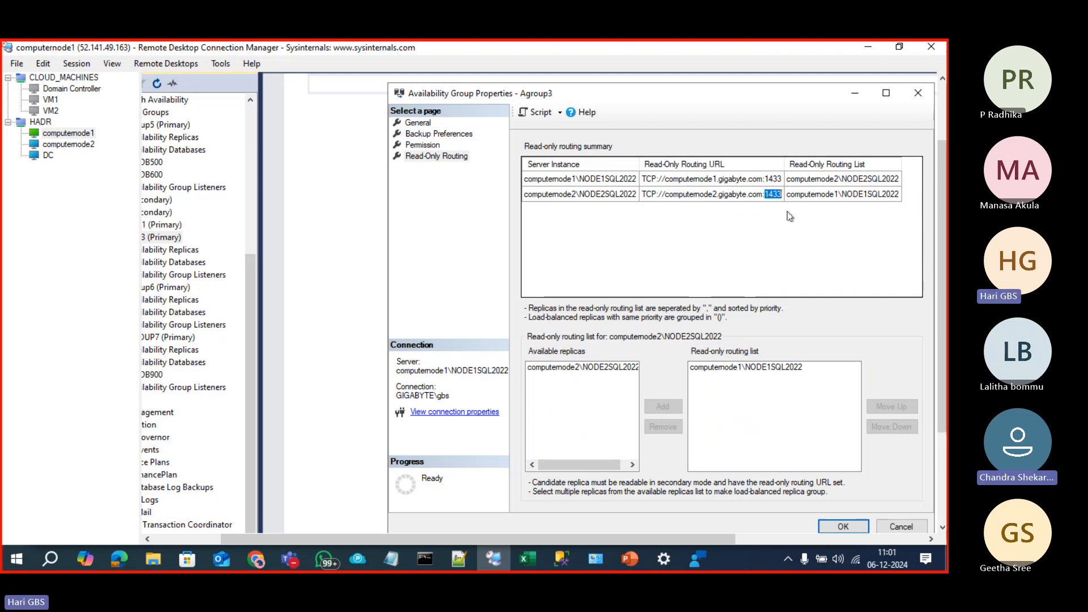
click(779, 193)
drag(782, 194, 765, 195)
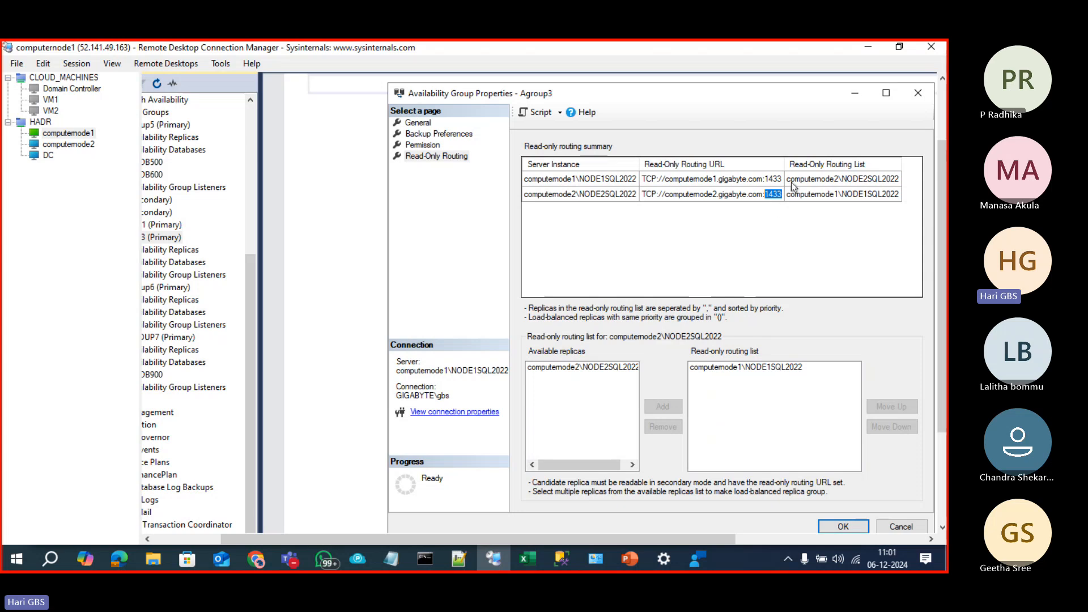
drag(783, 194, 766, 195)
drag(783, 194, 769, 196)
click(772, 206)
click(779, 195)
drag(783, 195, 767, 197)
Step: Try a load-balanced group of both replicas in computernode2's routing list, then remove it
click(793, 191)
click(603, 194)
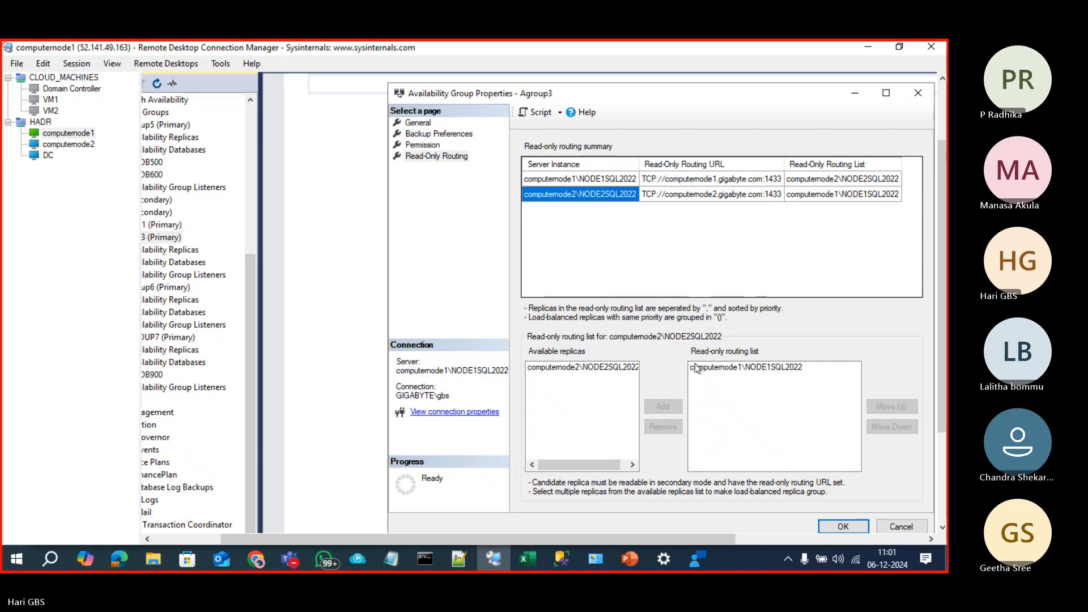
click(703, 369)
click(662, 426)
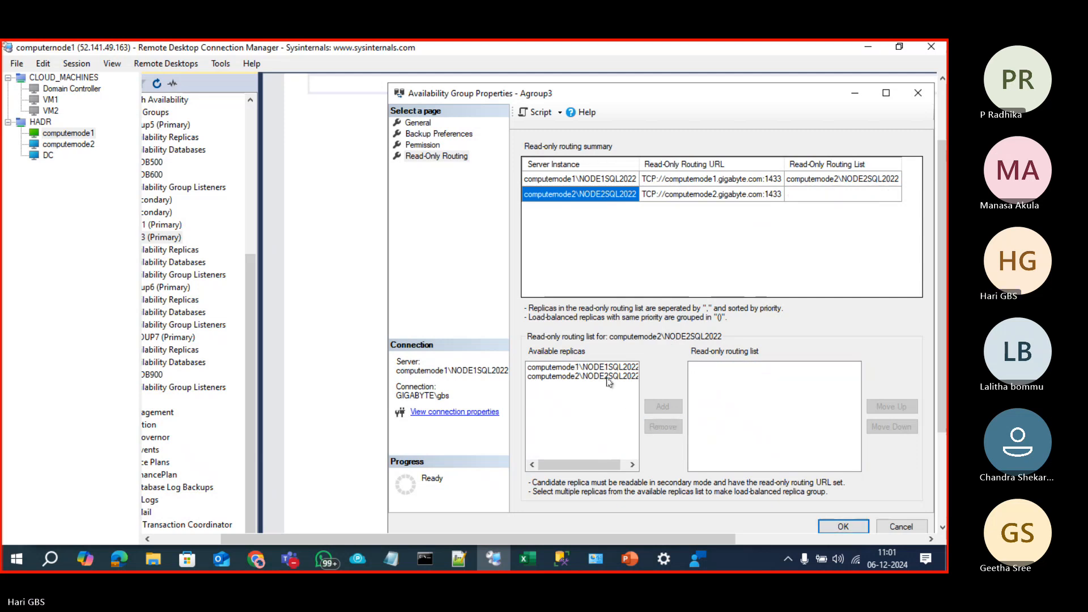
click(599, 370)
ctrl+click(606, 376)
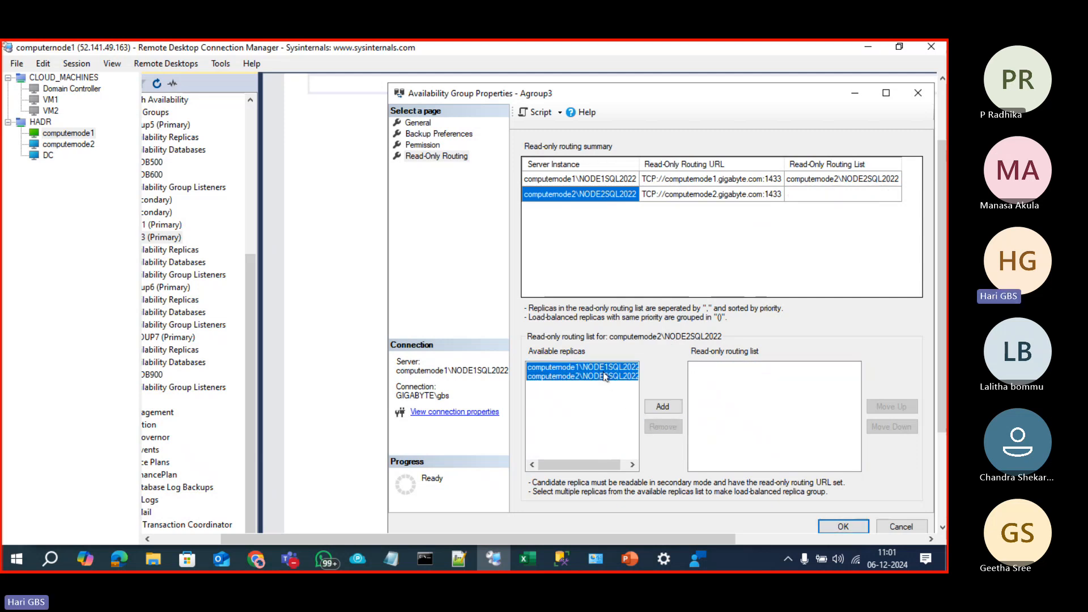
click(662, 407)
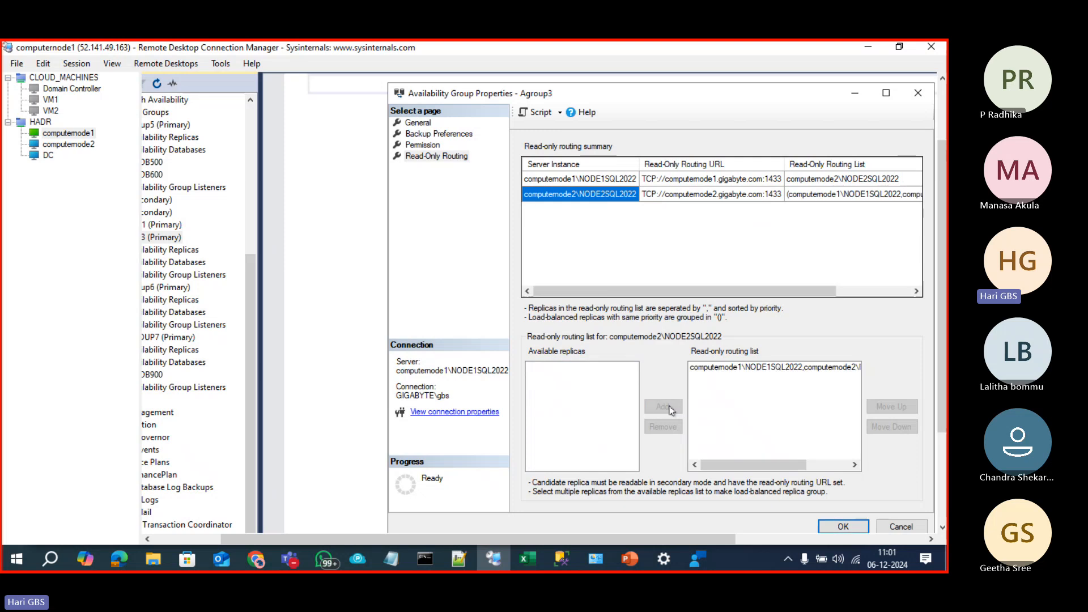
click(731, 368)
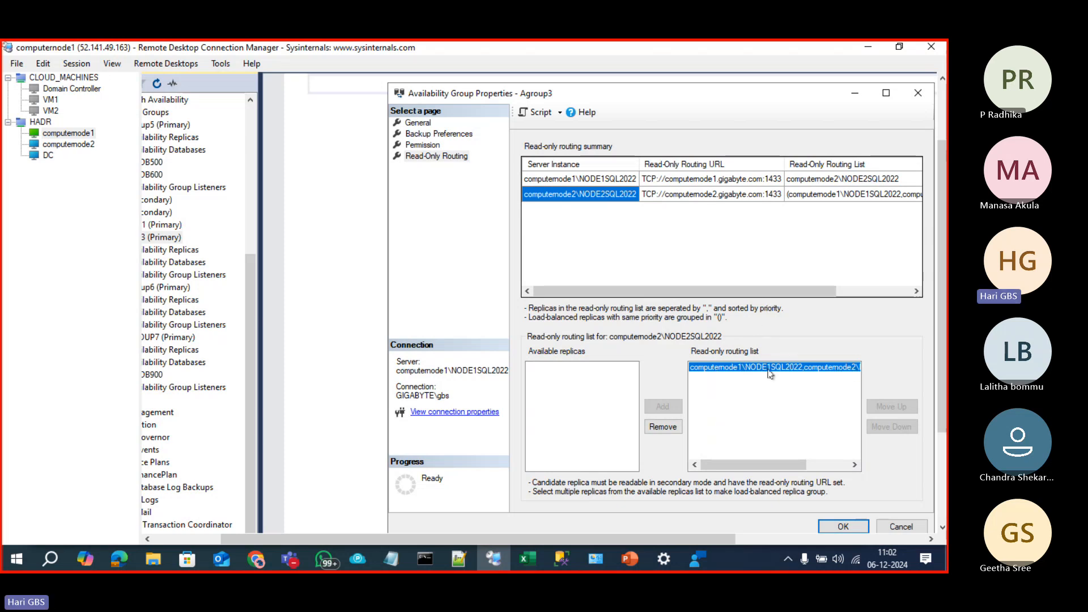
click(646, 424)
Step: Add computernode1 and computernode2 as ordered routing entries, check priority, then remove both
click(584, 368)
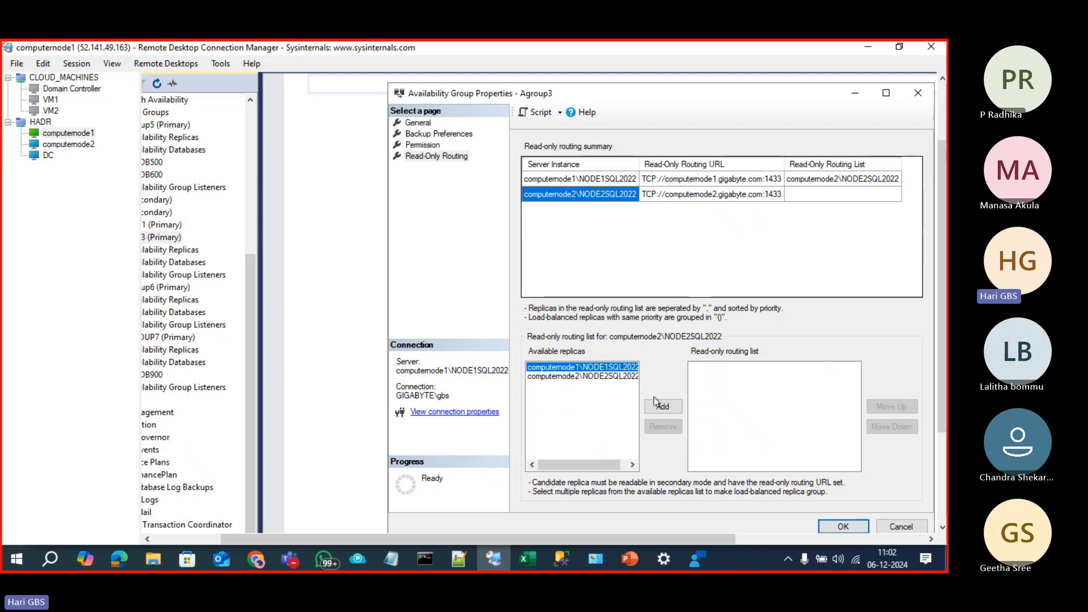
click(663, 406)
click(584, 367)
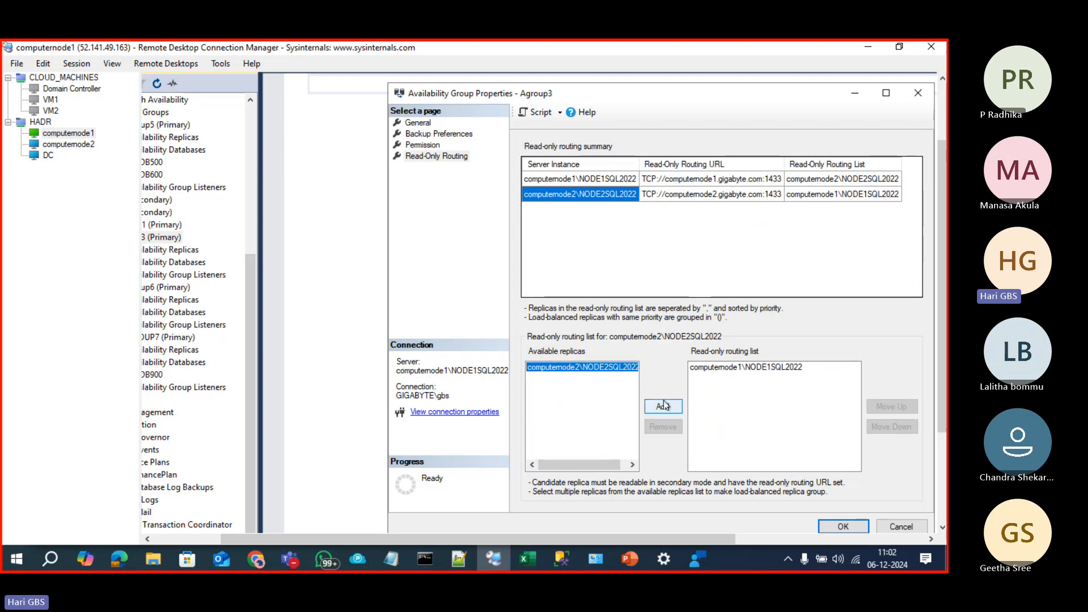
click(663, 407)
click(746, 370)
click(747, 376)
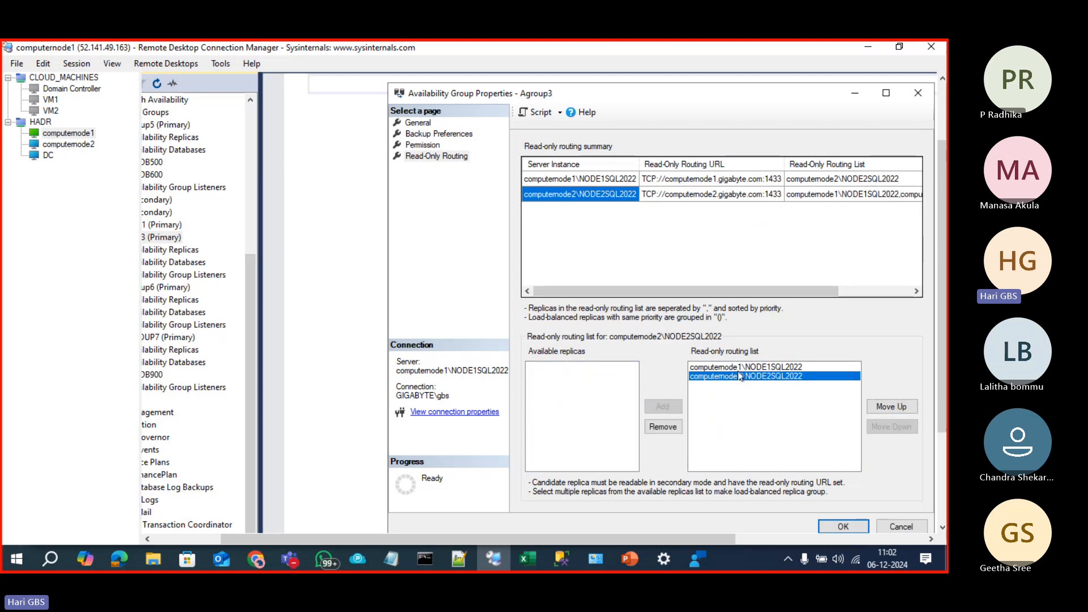
click(733, 369)
click(731, 376)
click(673, 429)
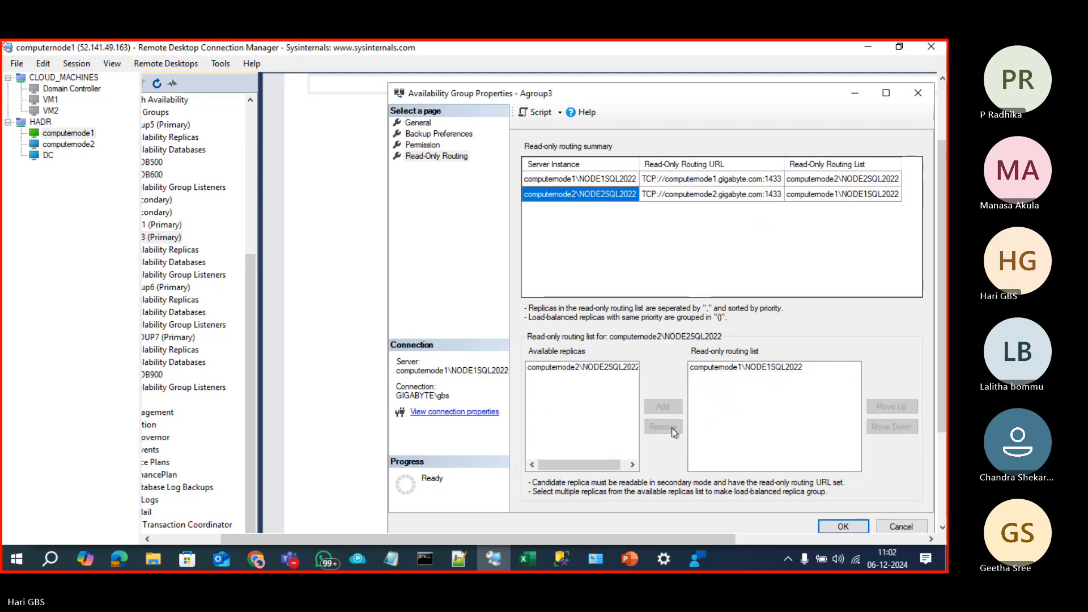
click(724, 370)
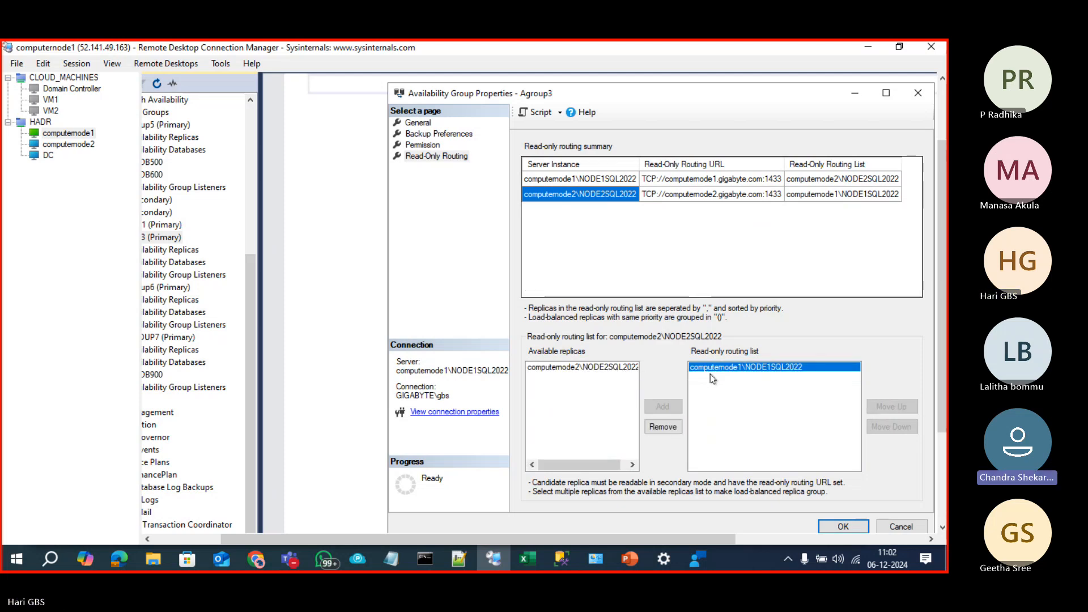
click(674, 426)
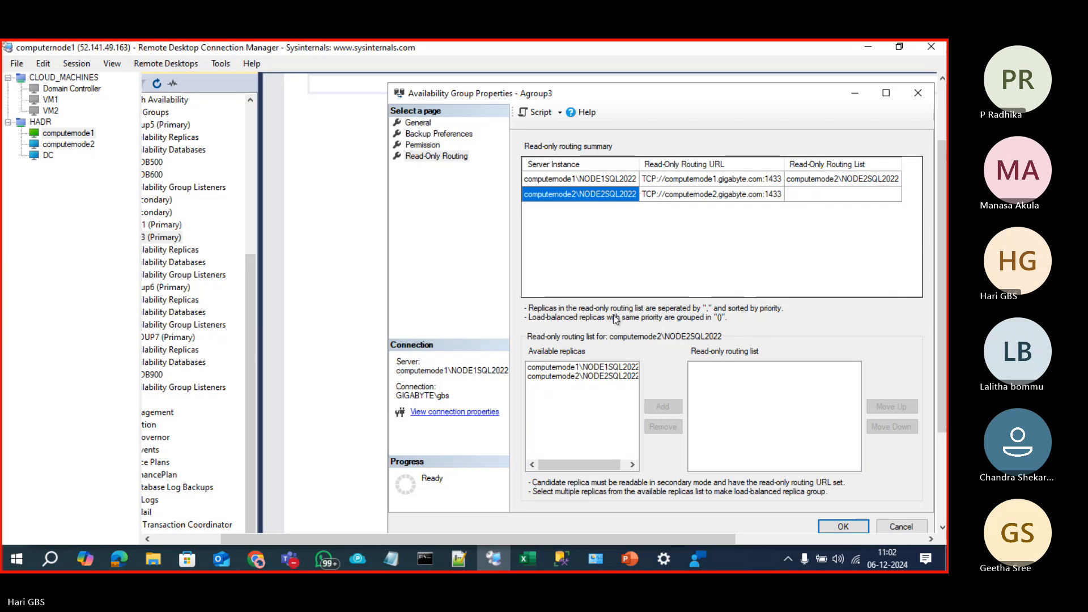
Step: Leave computernode1 as computernode2's only routing target, removing computernode2's own entry
click(601, 369)
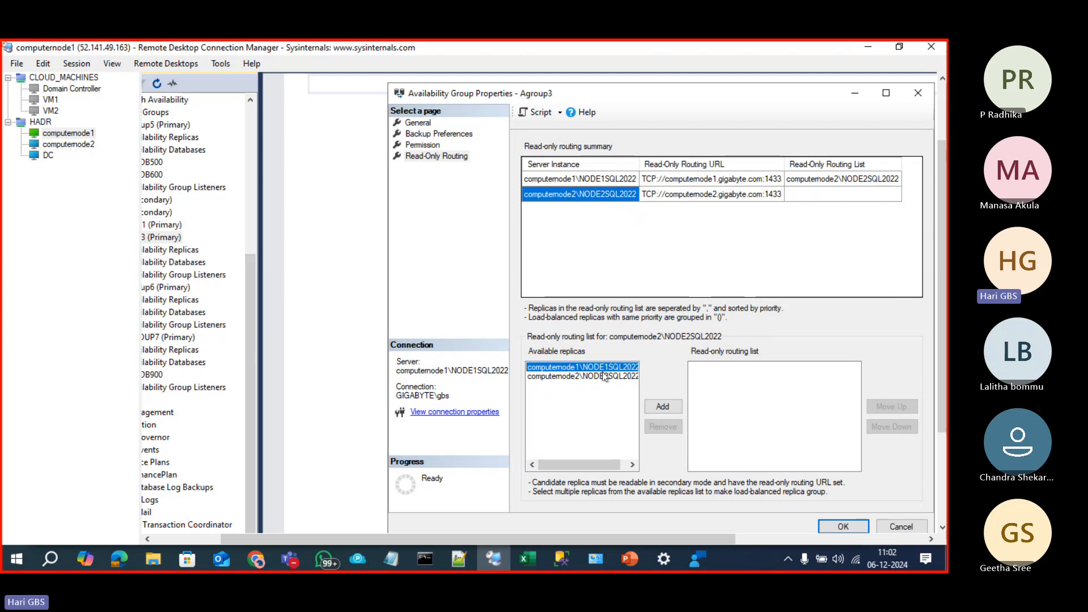
click(653, 406)
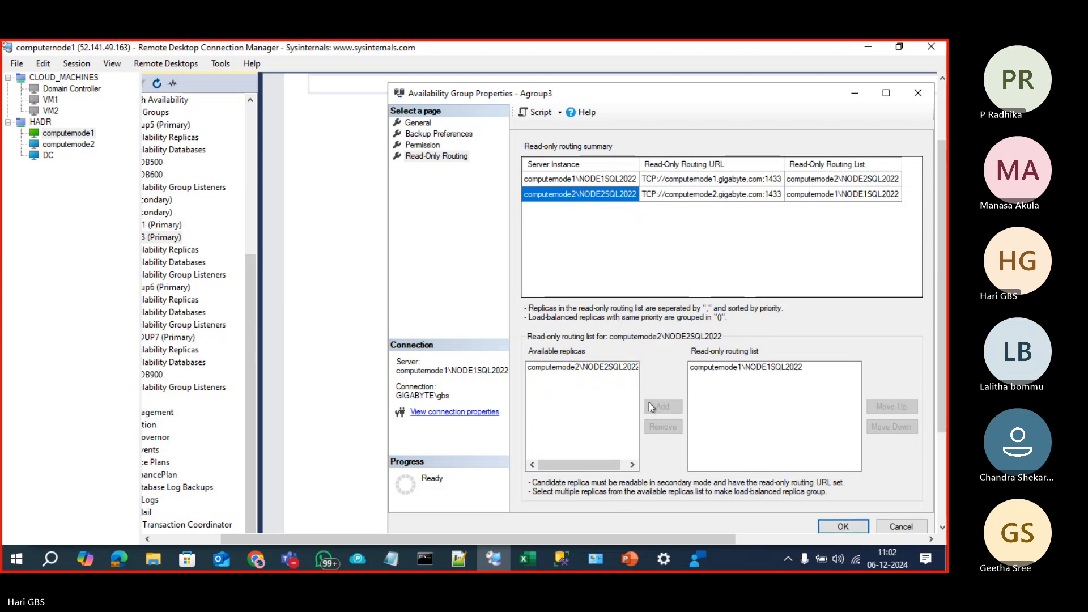
click(702, 372)
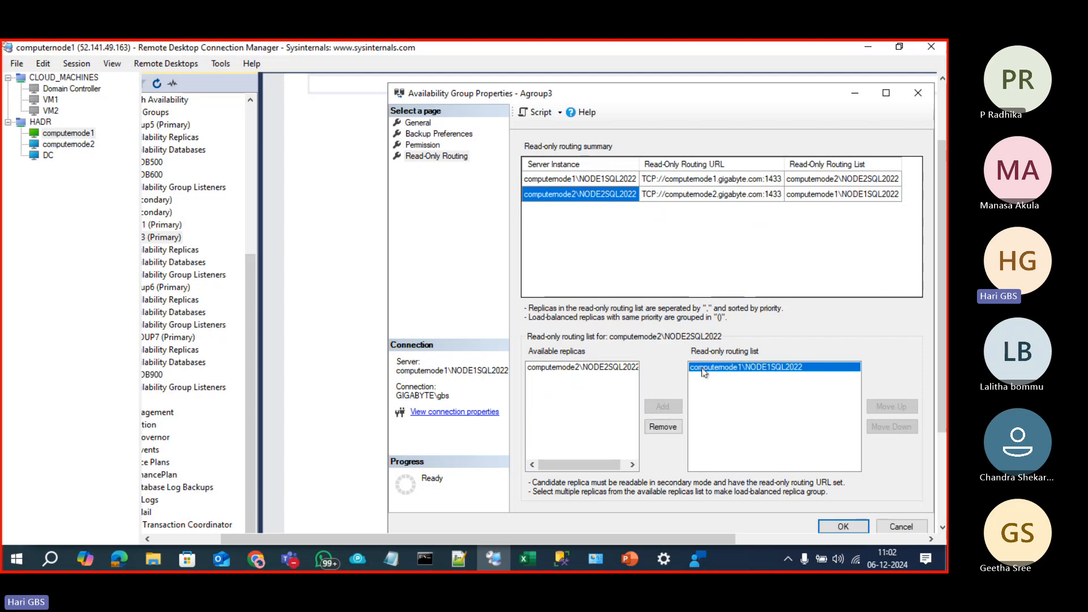
click(612, 371)
click(663, 406)
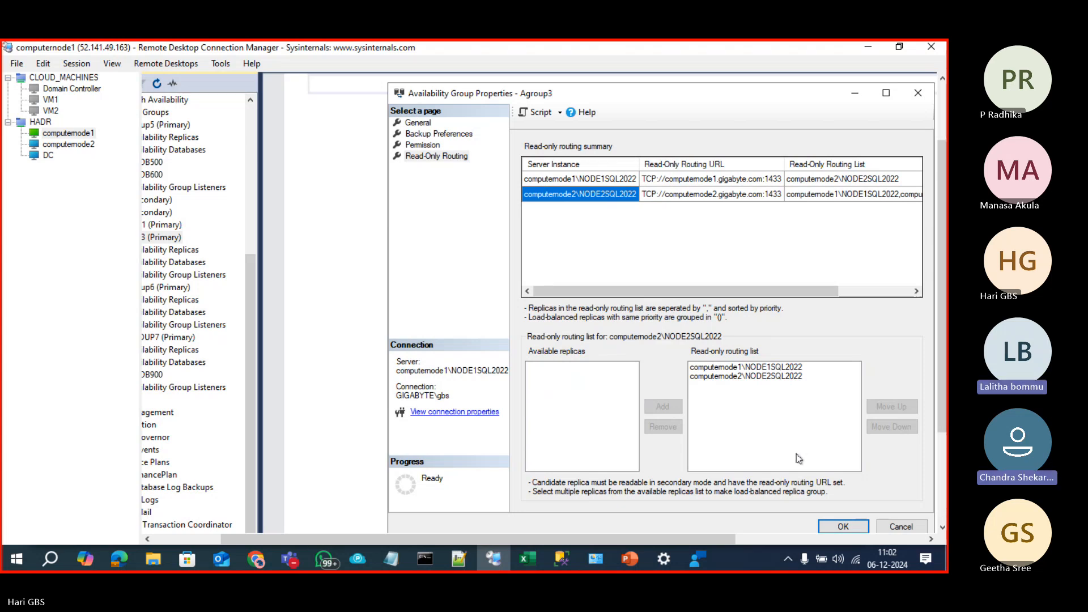
click(748, 377)
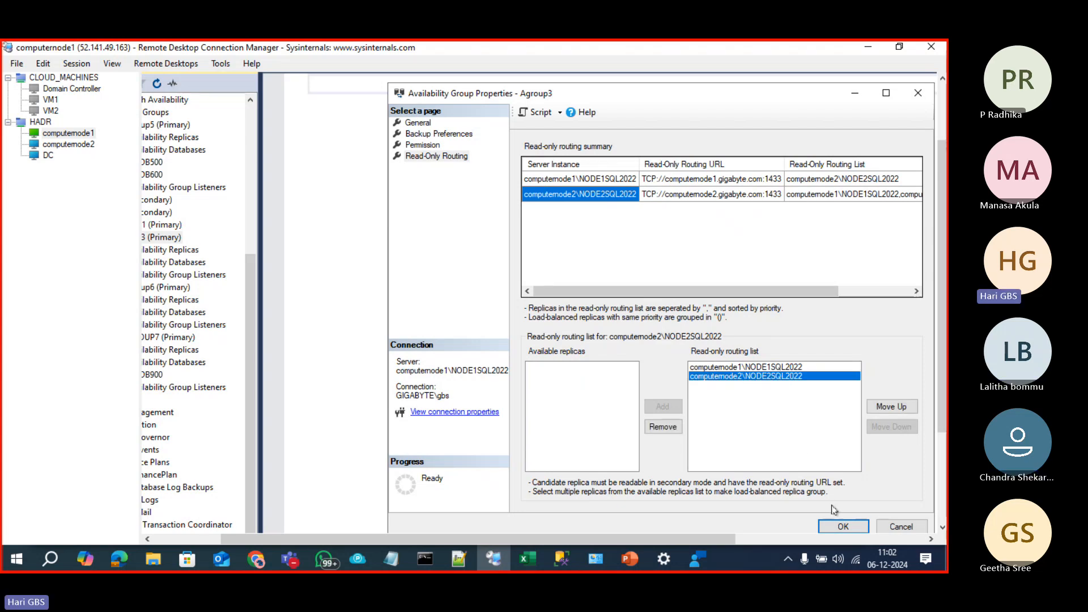
click(664, 428)
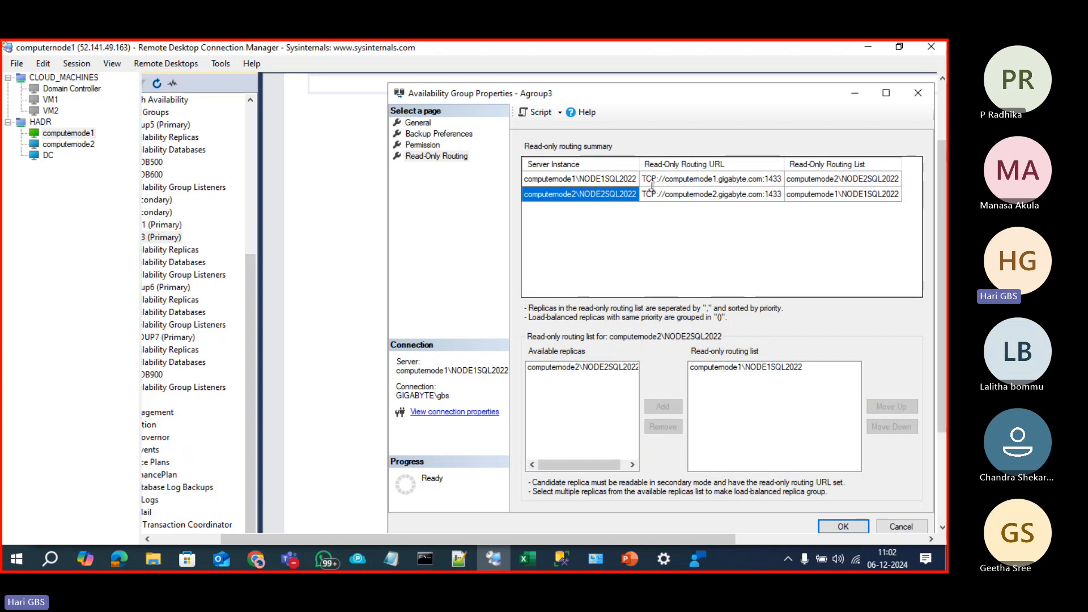
Step: Review both replicas' routing rows in the summary grid
click(611, 180)
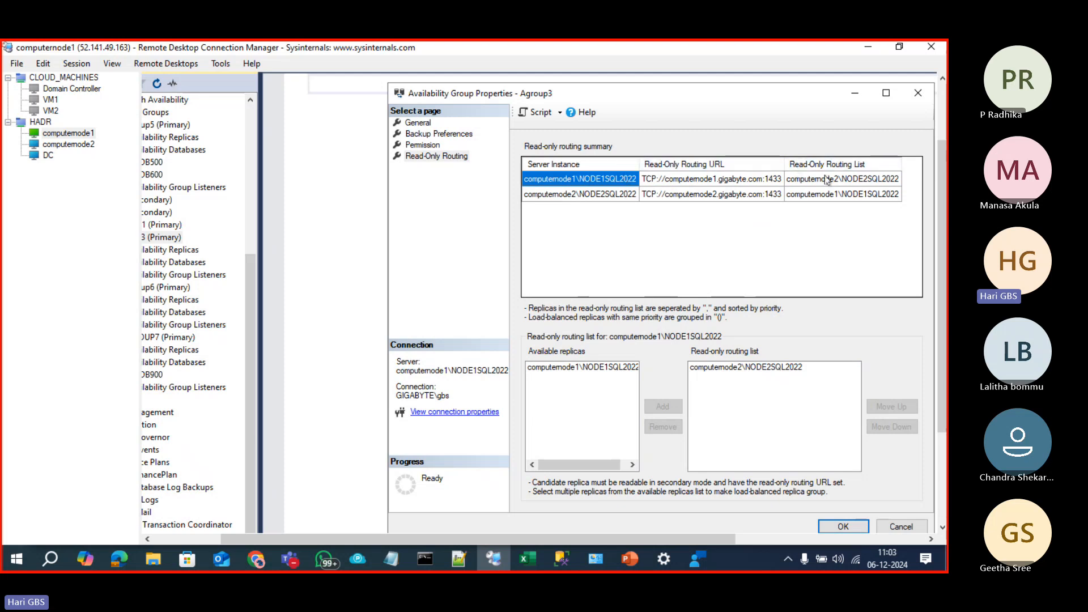
click(828, 180)
click(599, 182)
click(832, 174)
click(603, 196)
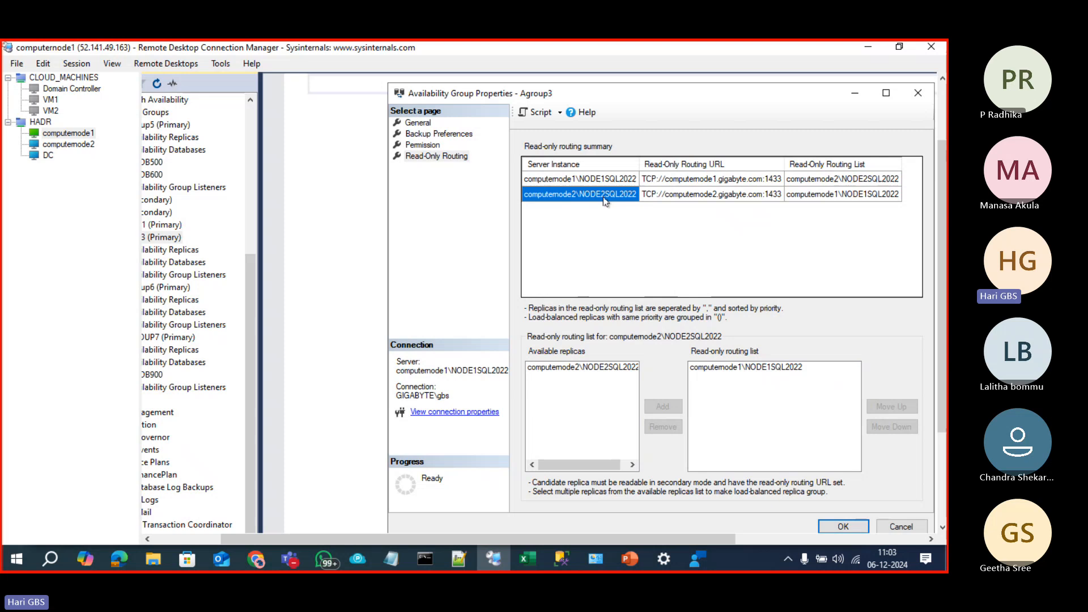
click(849, 198)
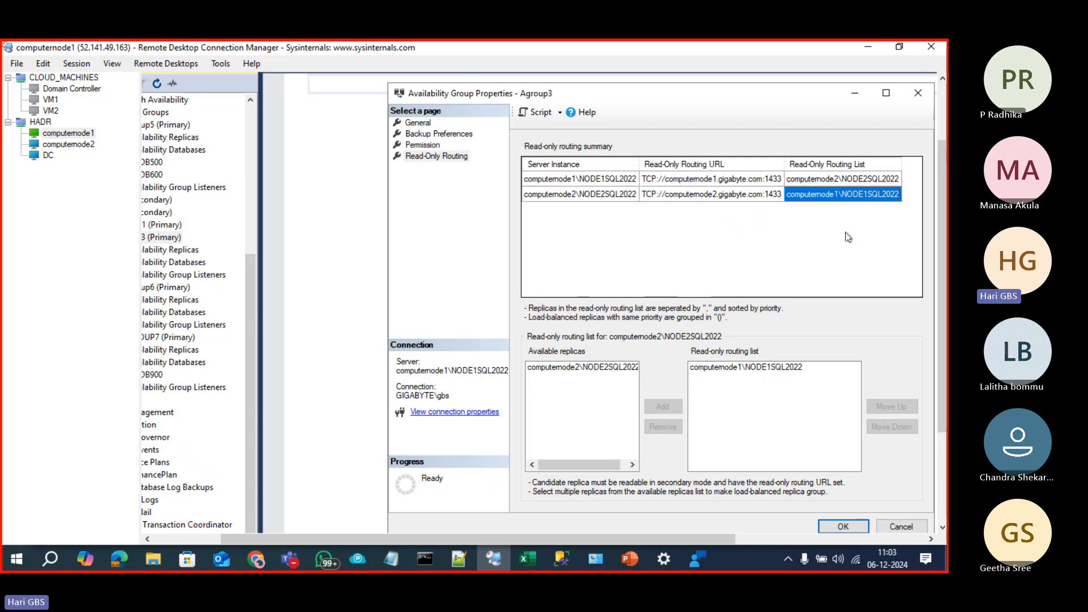
Step: Save Agroup3's read-only routing changes and move to computernode2's remote session
click(852, 528)
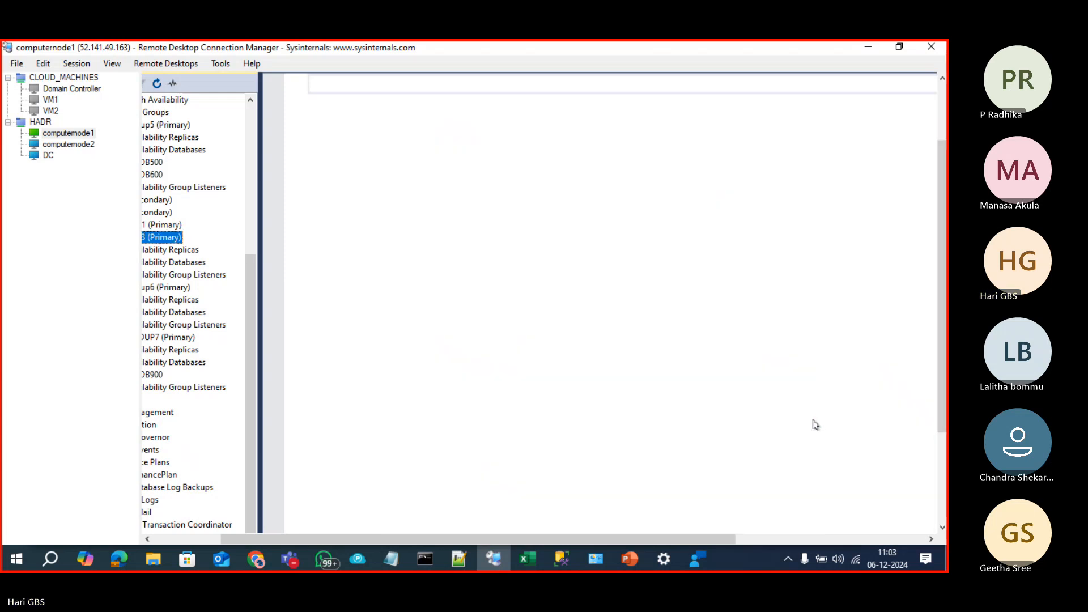
click(174, 542)
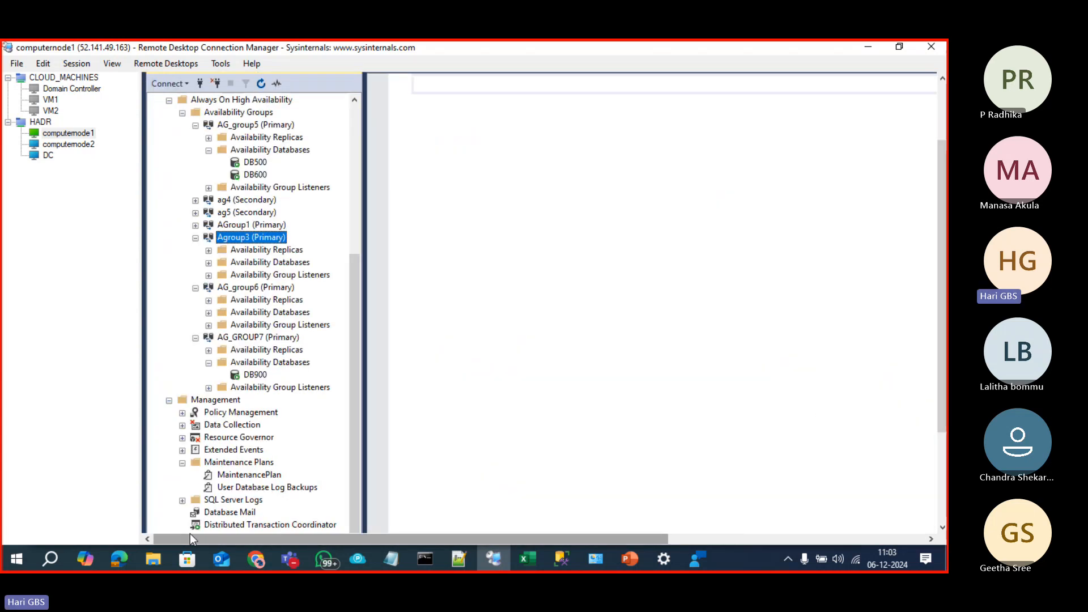
click(79, 145)
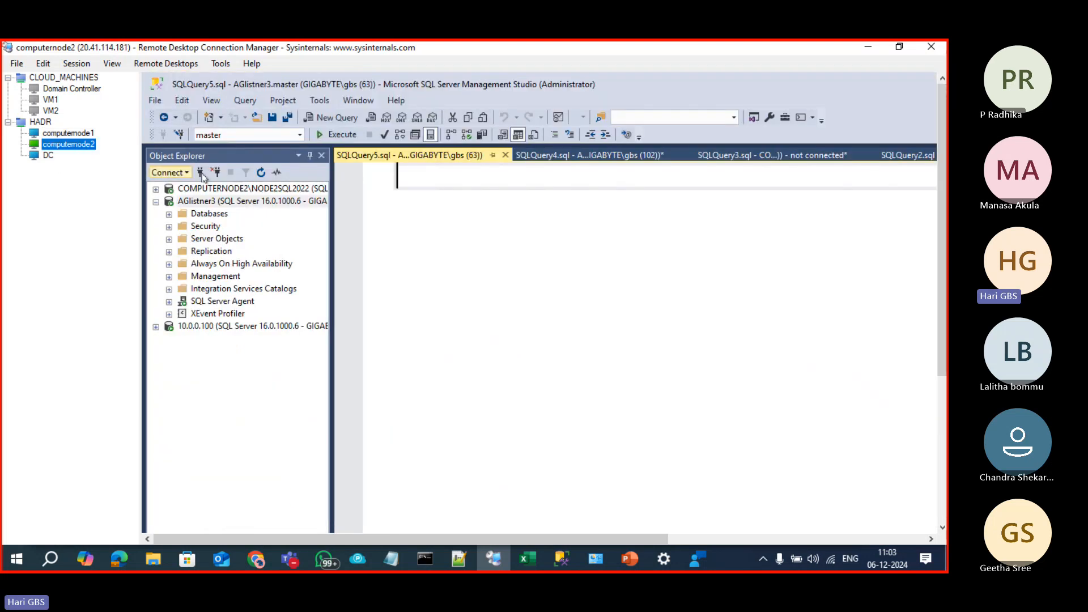
Step: Disconnect and reconnect to the AgListner3 listener
click(216, 172)
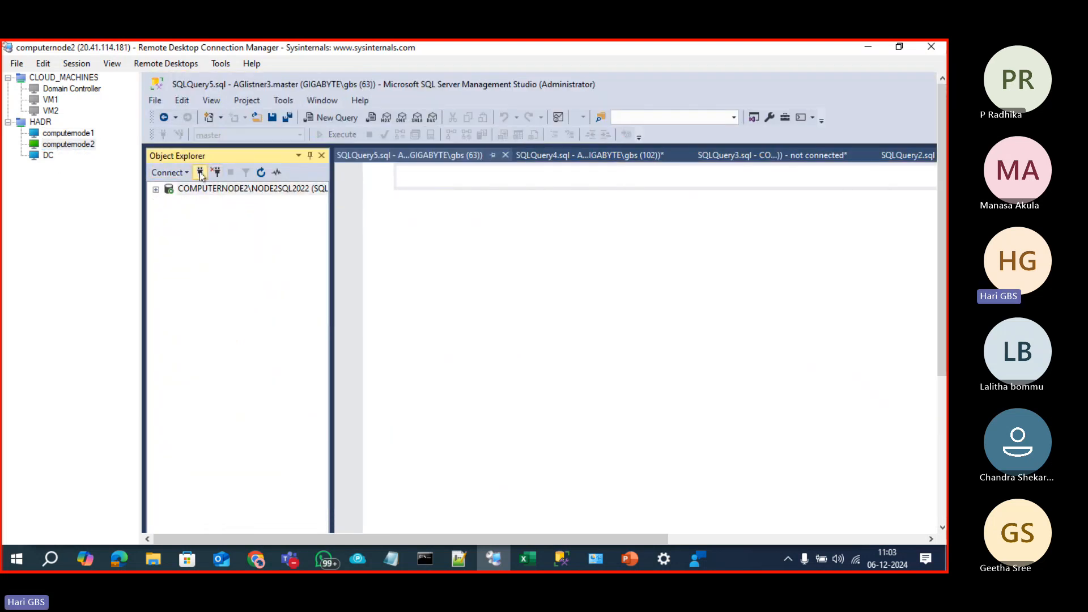
click(200, 172)
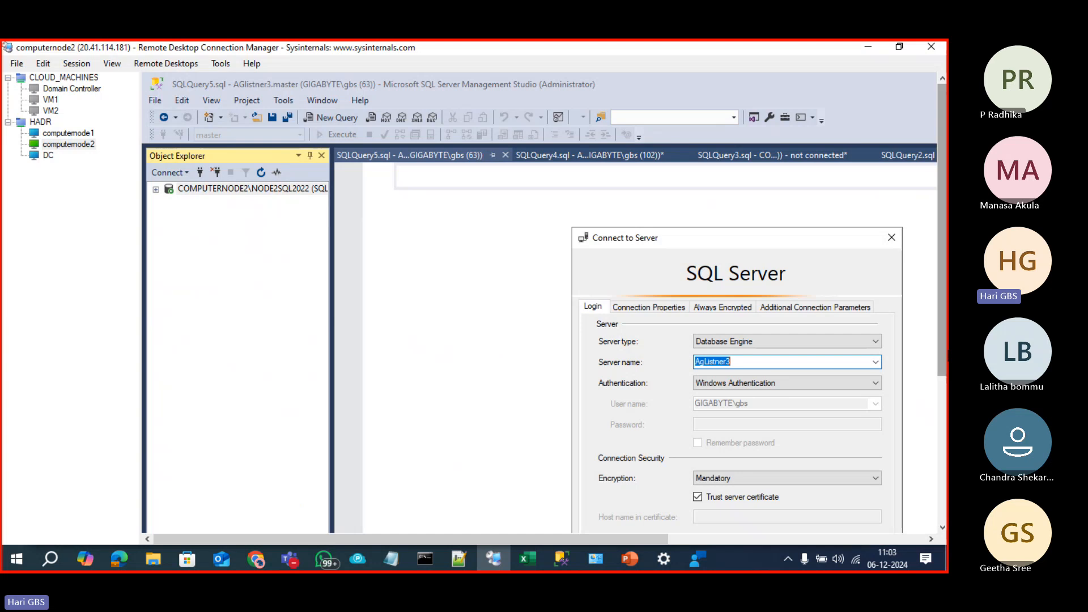
drag(942, 365, 942, 436)
click(693, 452)
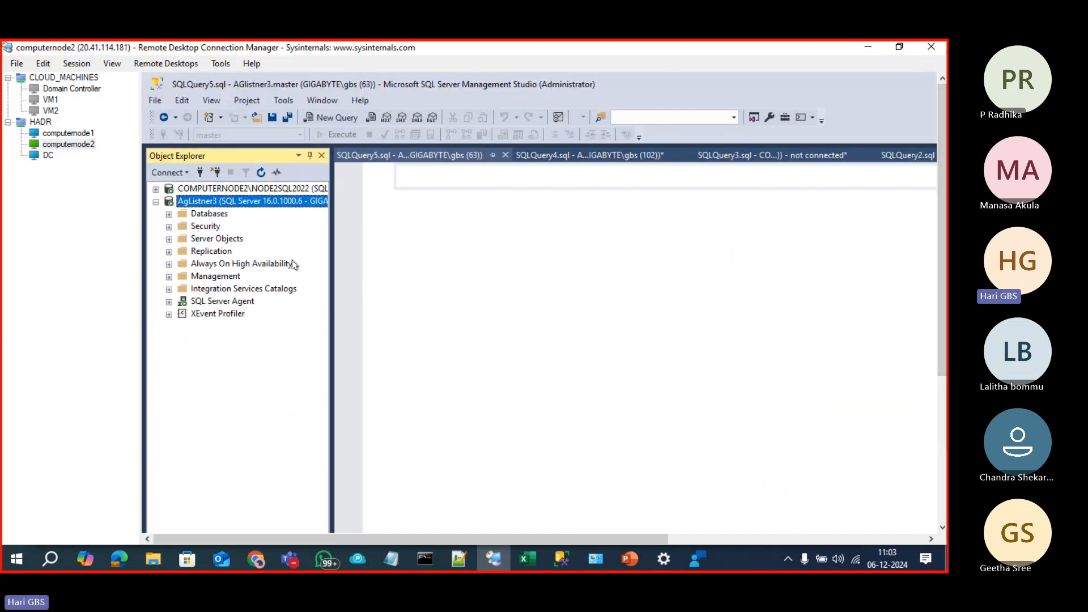
key(ctrl+n)
text(SE)
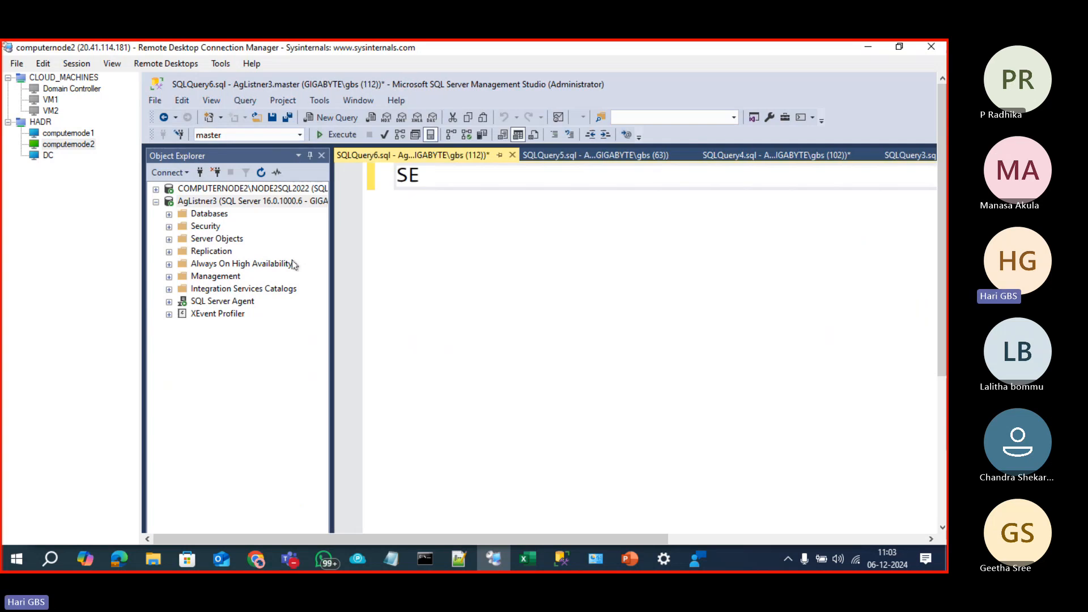
text(LECT @@SERV)
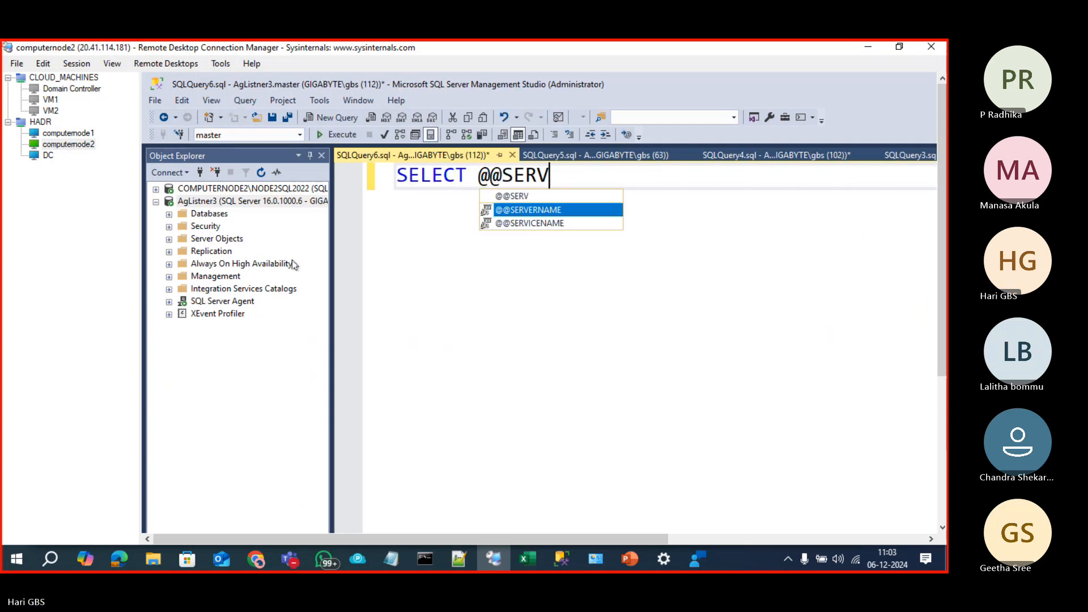
key(Tab)
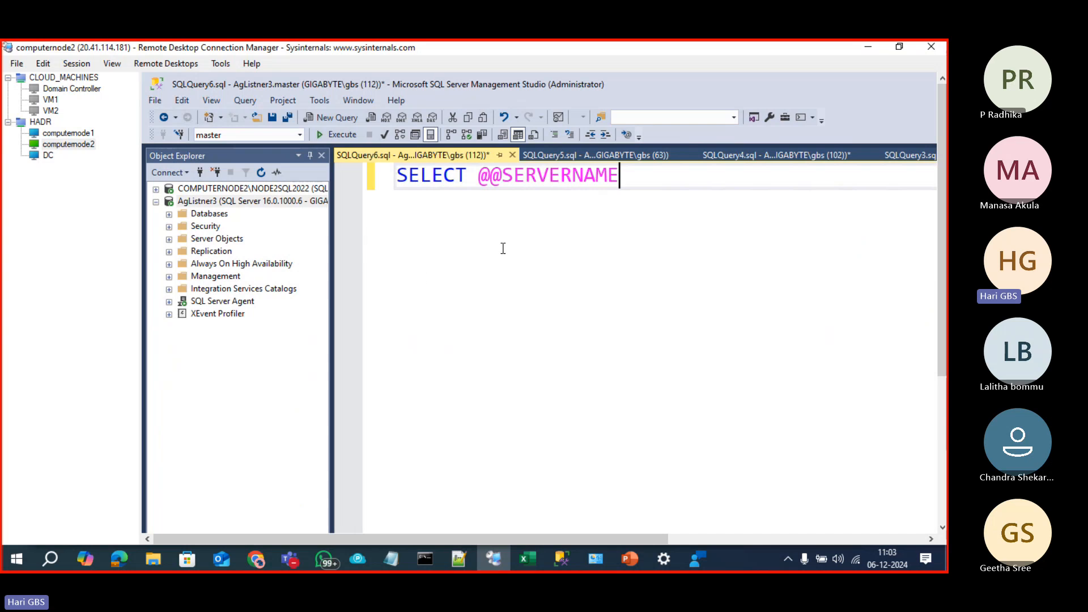
drag(639, 189, 374, 164)
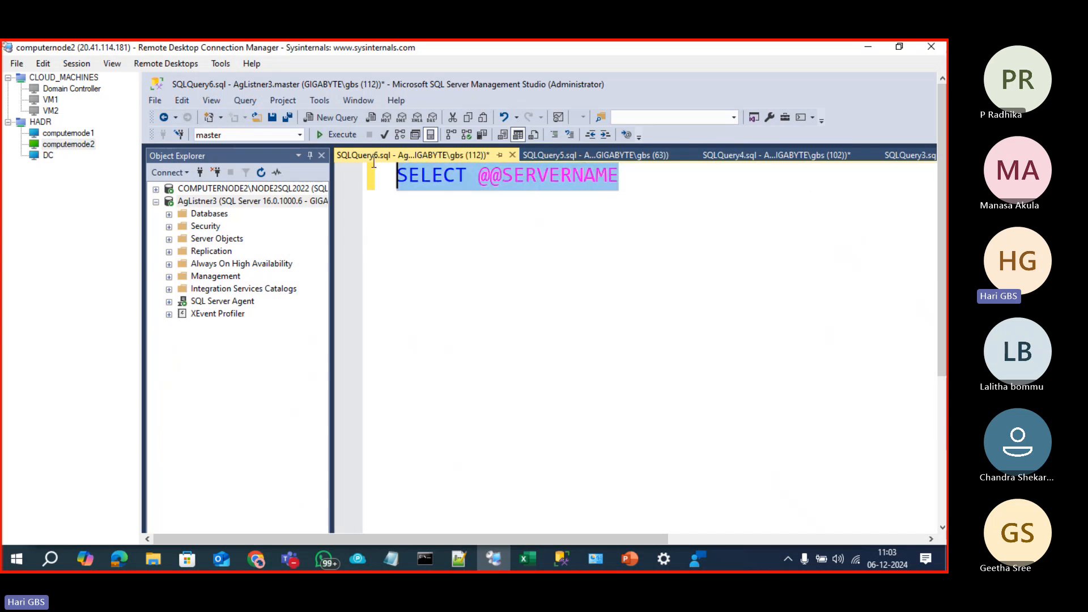
click(555, 252)
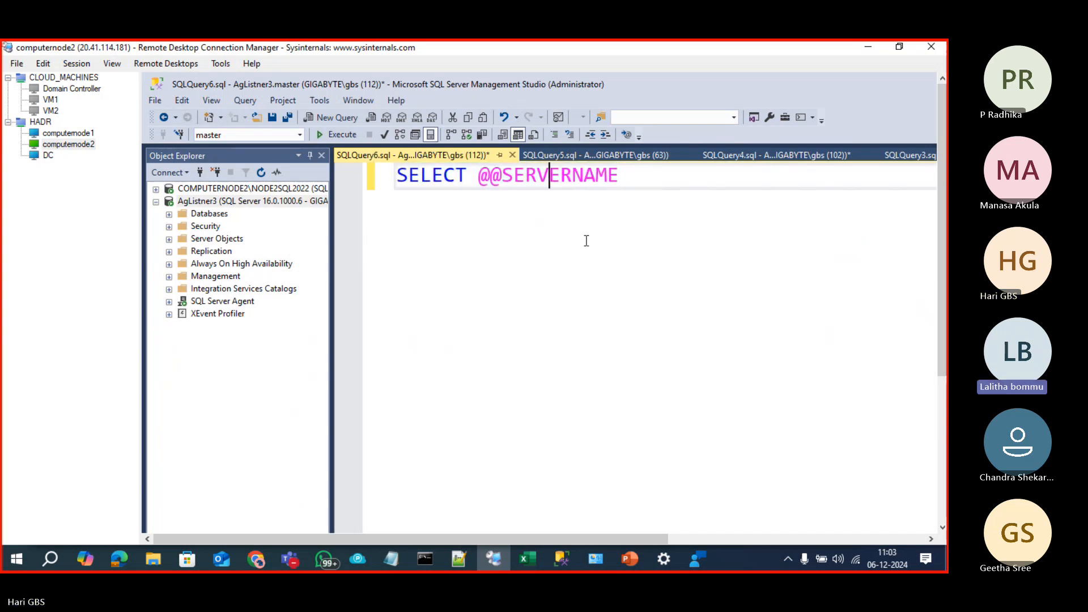
key(F5)
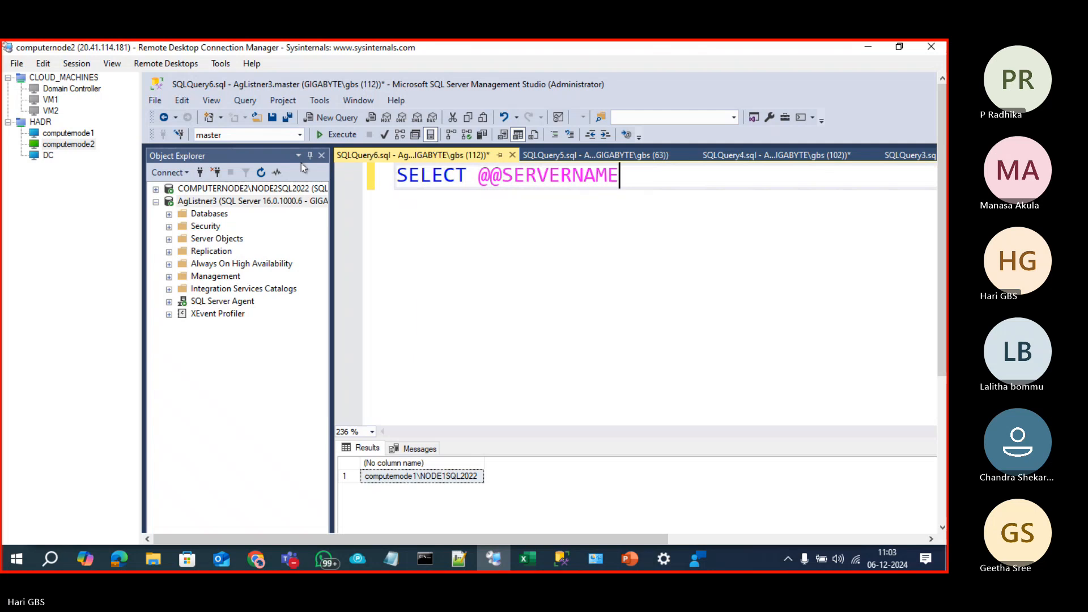
click(200, 172)
Step: Start a new AgListner3 connection showing Connection Properties, then move to computernode1's session
click(200, 173)
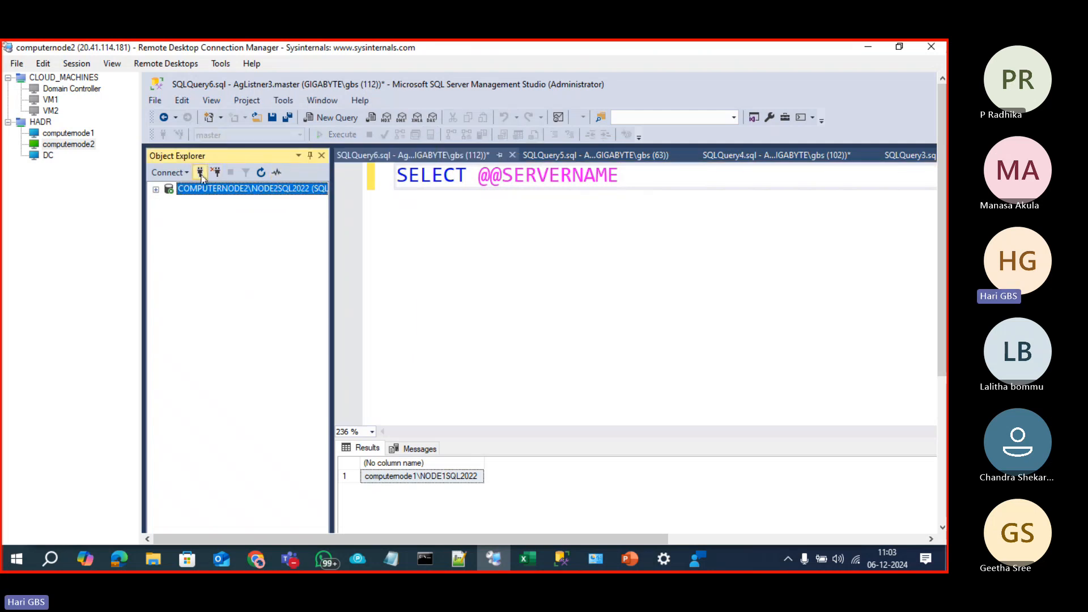
drag(763, 239, 678, 143)
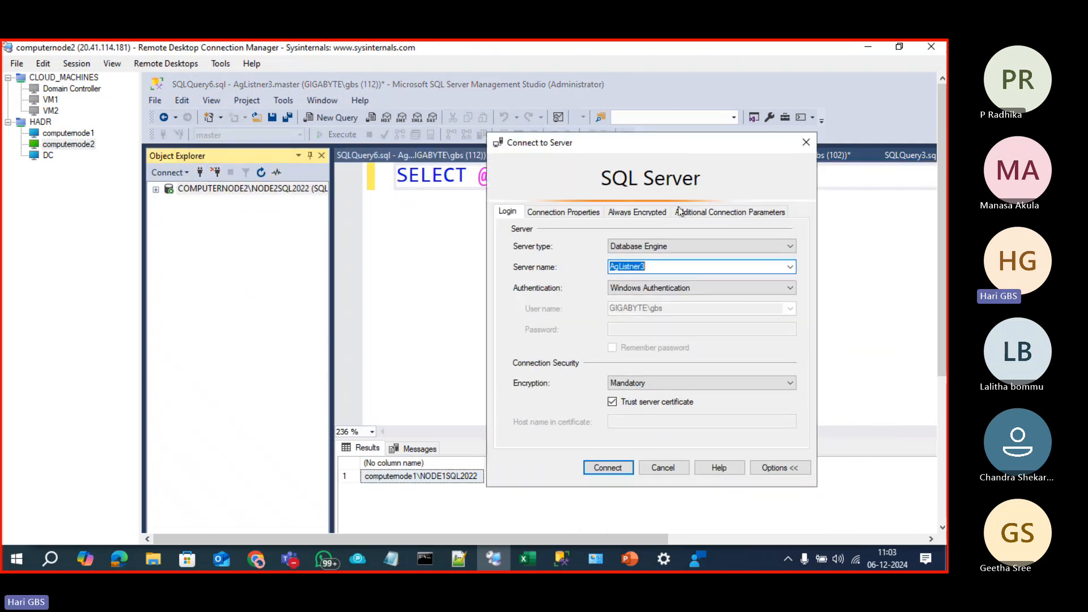
click(594, 214)
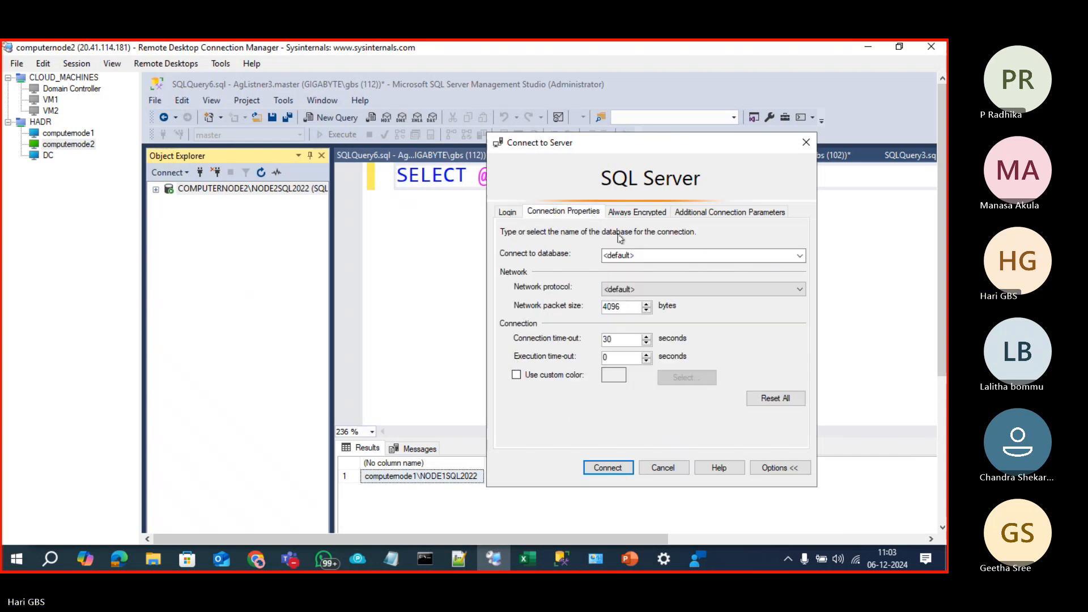
click(58, 136)
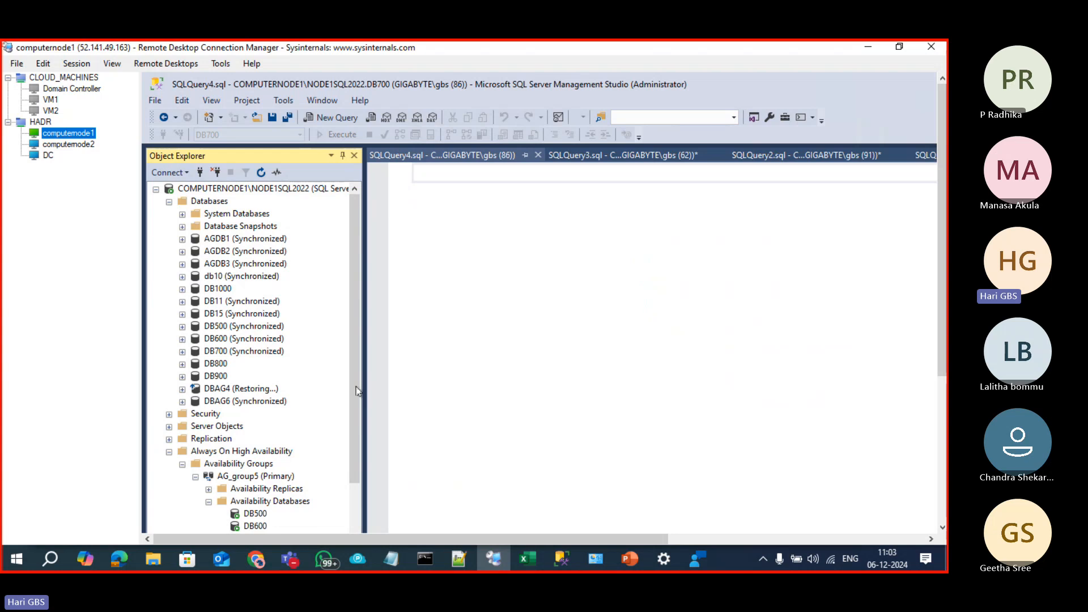
Step: On computernode1, expand Agroup3's Availability Databases and select DBAG6
click(353, 368)
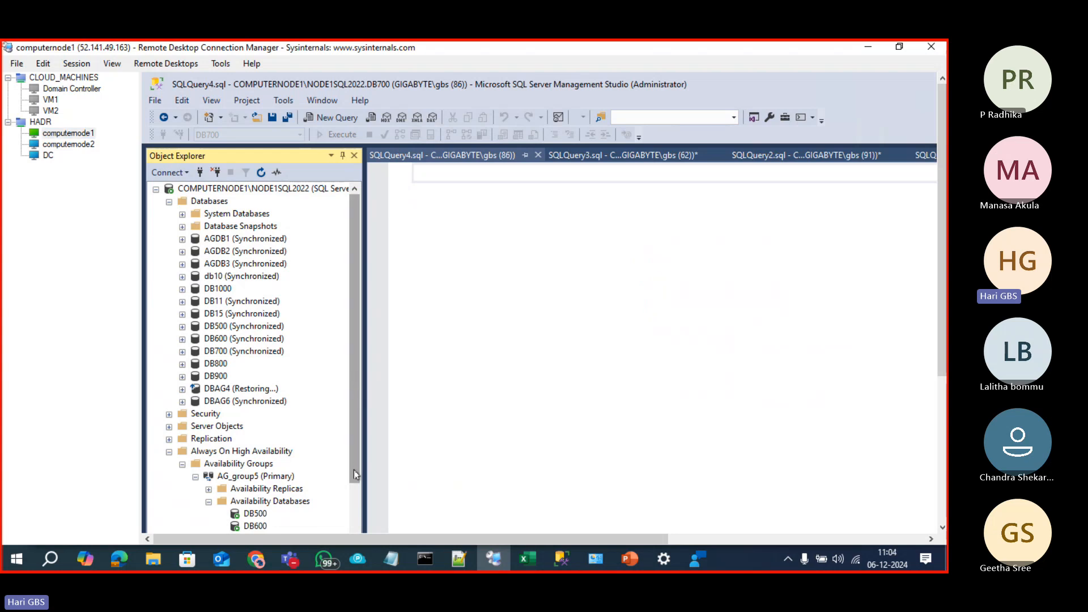
drag(354, 471, 352, 538)
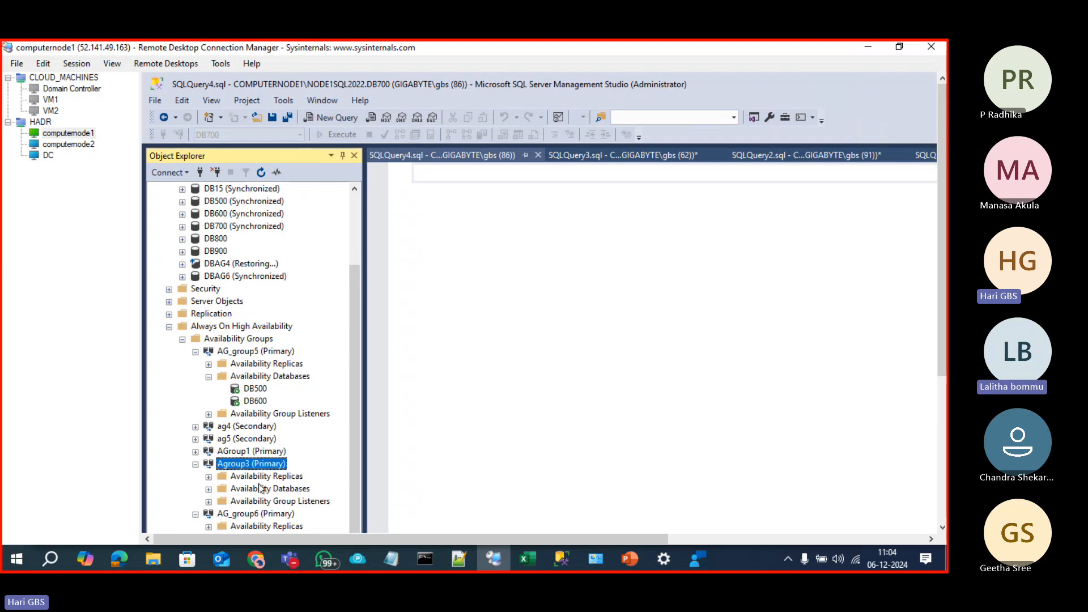
click(208, 489)
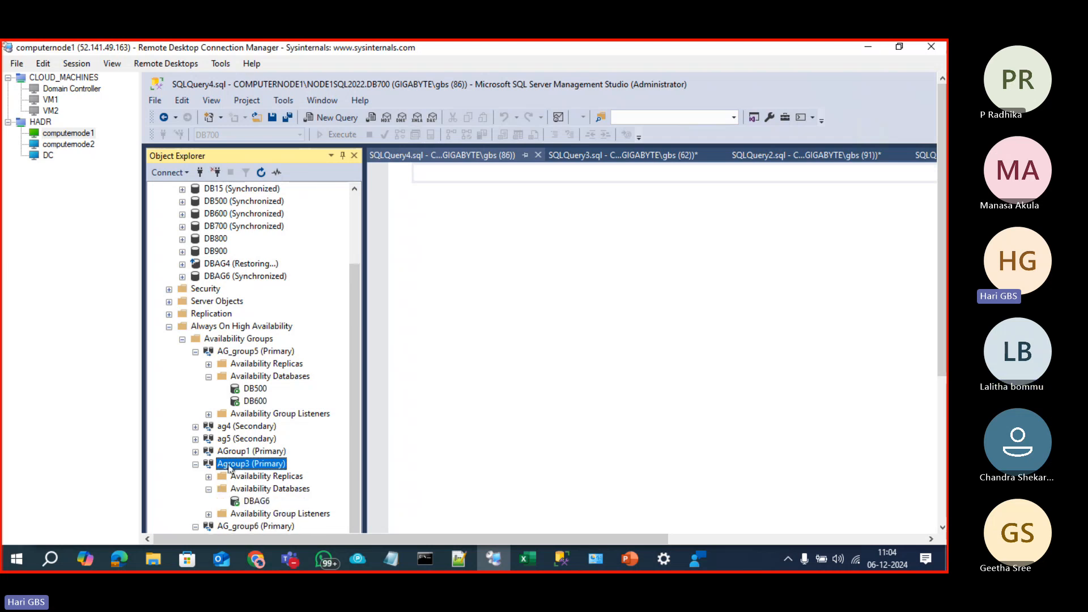
click(265, 501)
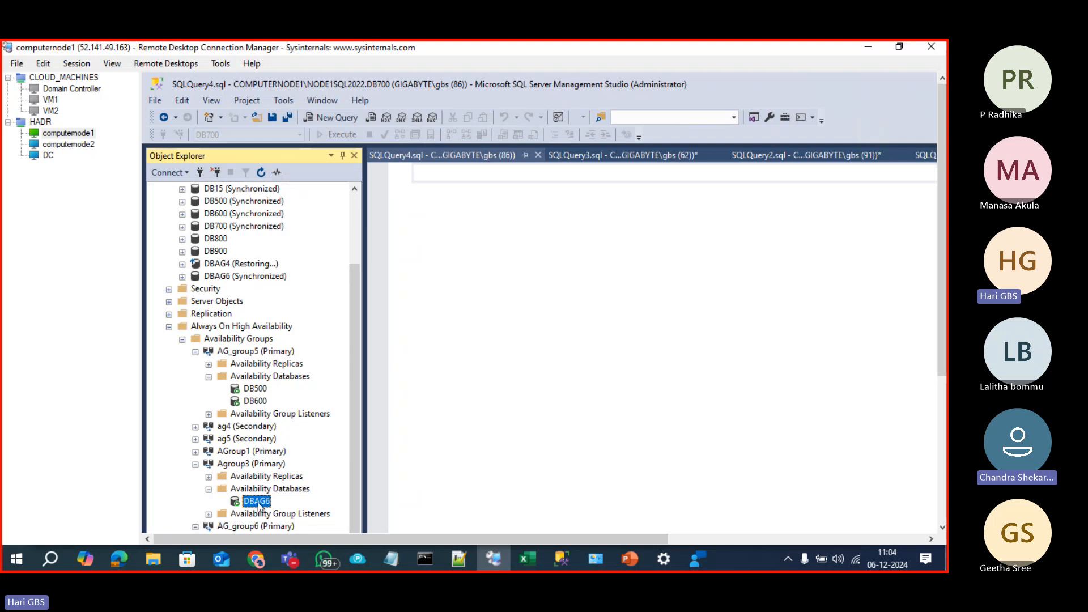
Step: Back on computernode2, enter the target database name in the connection window after checking it on computernode1
click(67, 145)
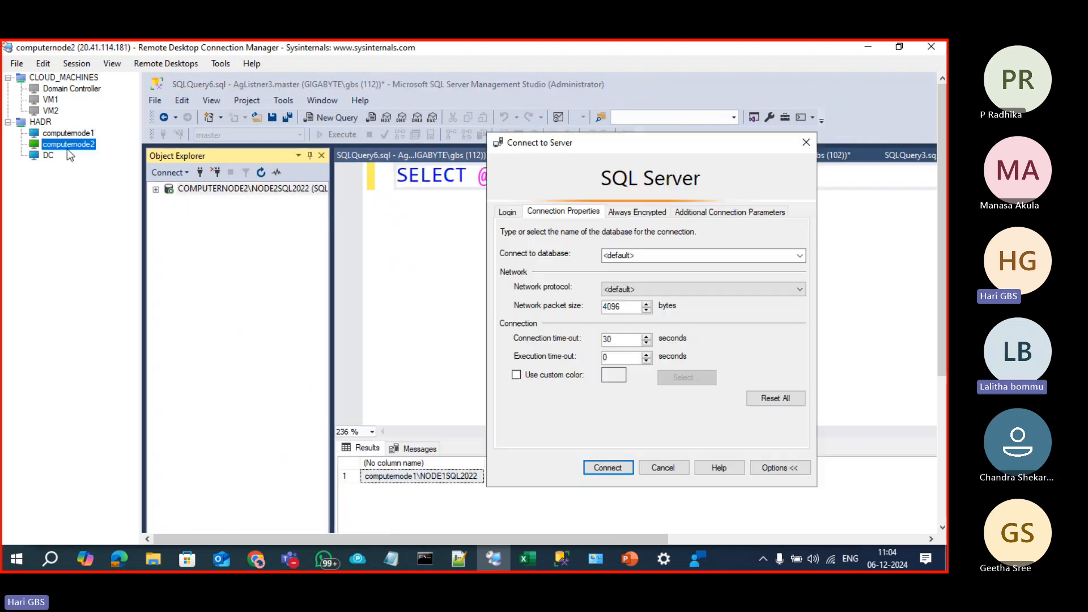
click(800, 255)
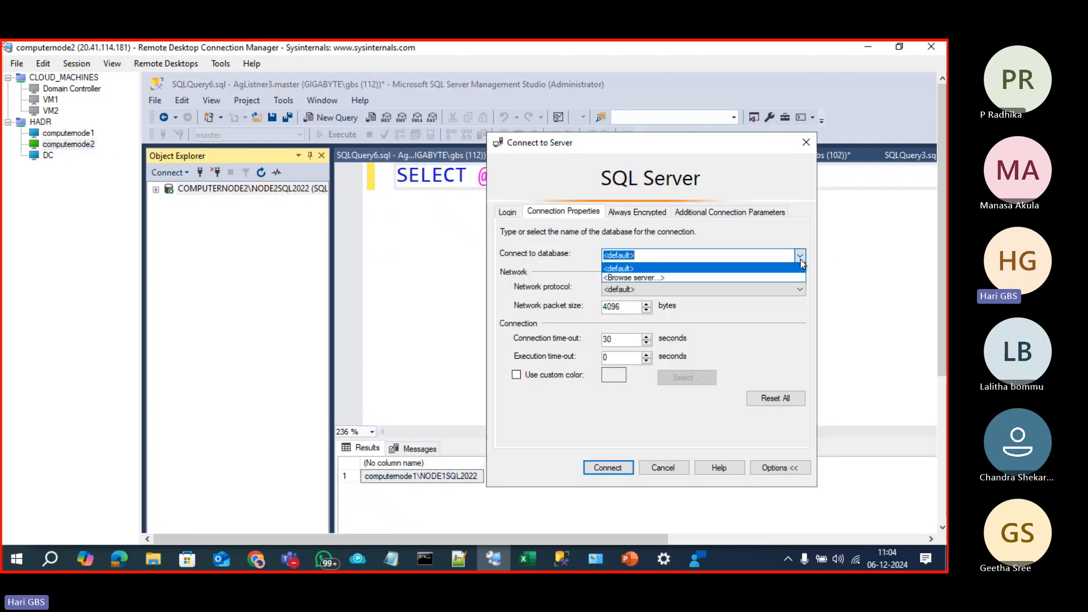
click(765, 278)
text(DBAG8)
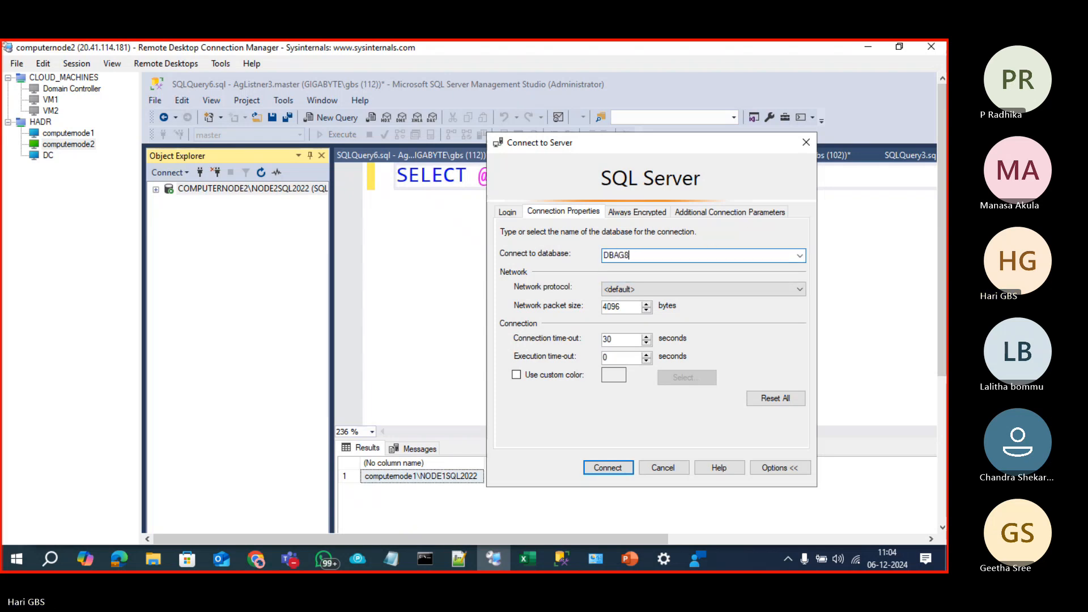
key(BackSpace)
click(90, 134)
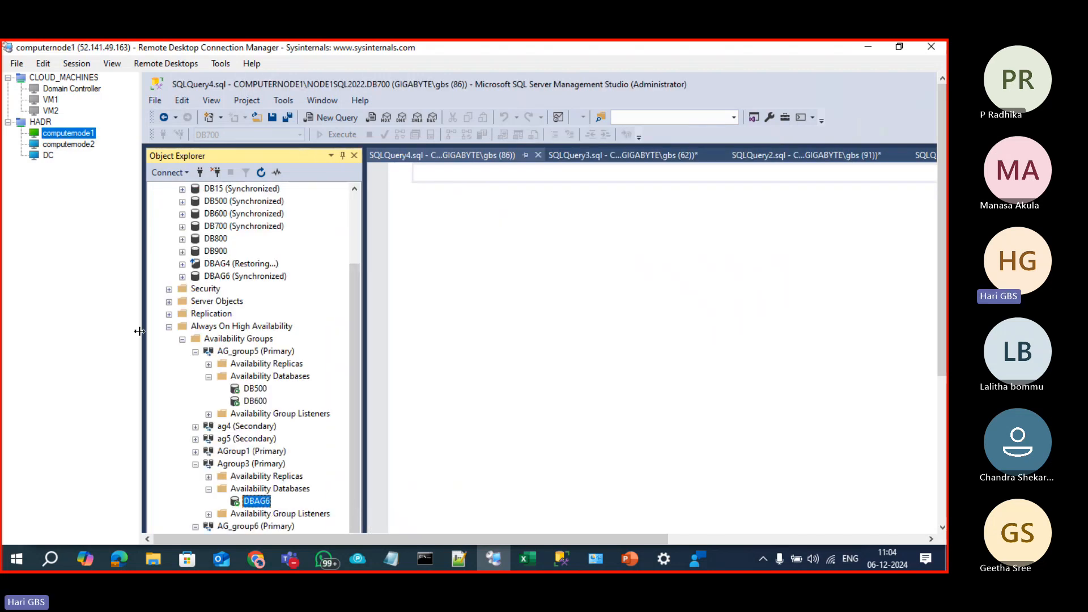
click(76, 143)
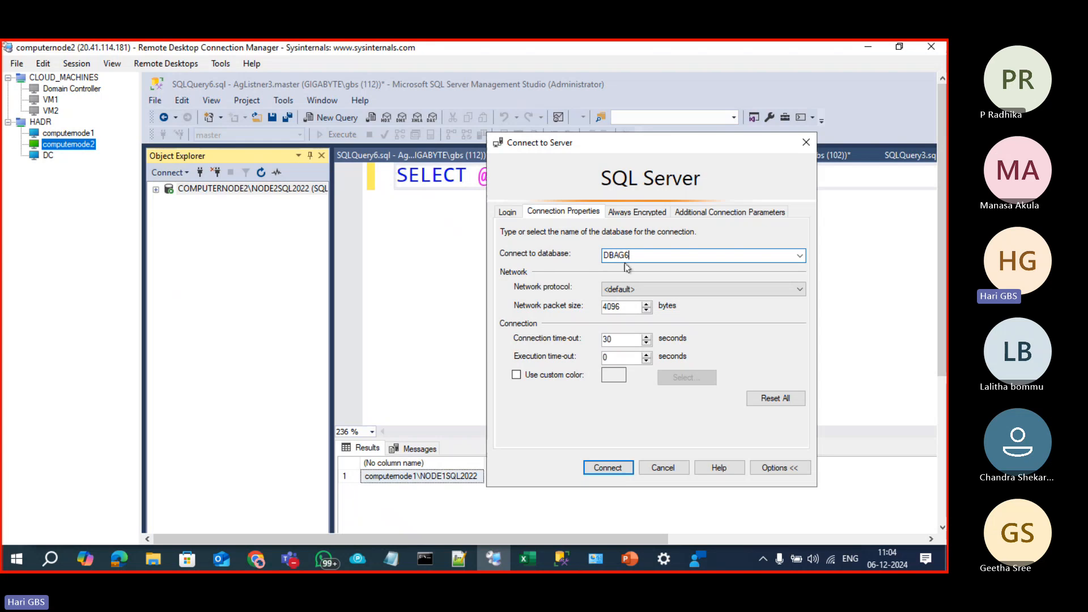
Step: Add the misspelled applicaitonintent=readonly connection parameter and try connecting to AgListner3
click(698, 215)
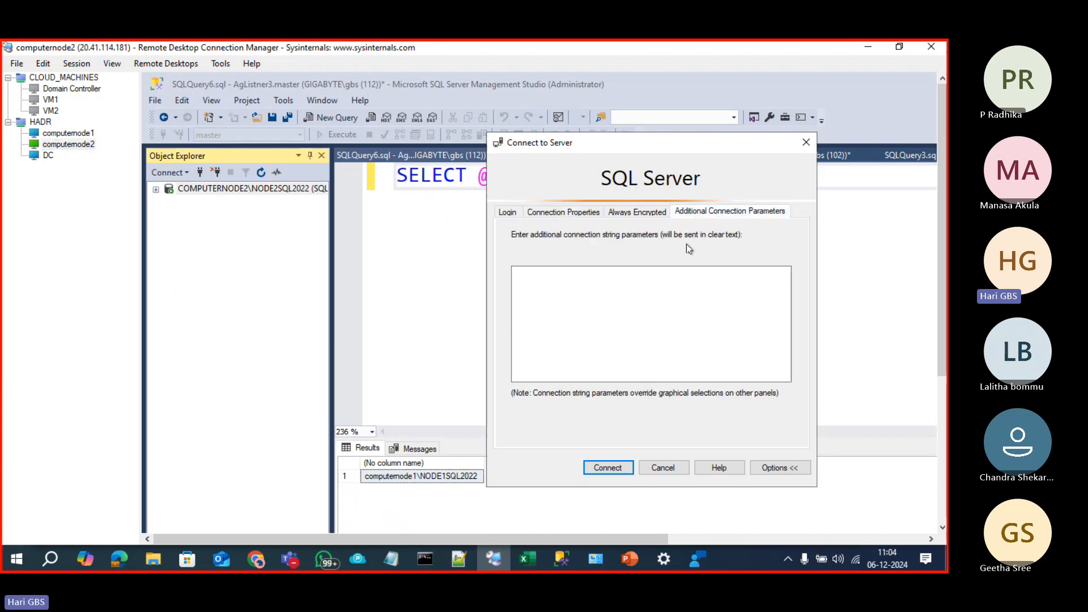
click(637, 282)
text(ap)
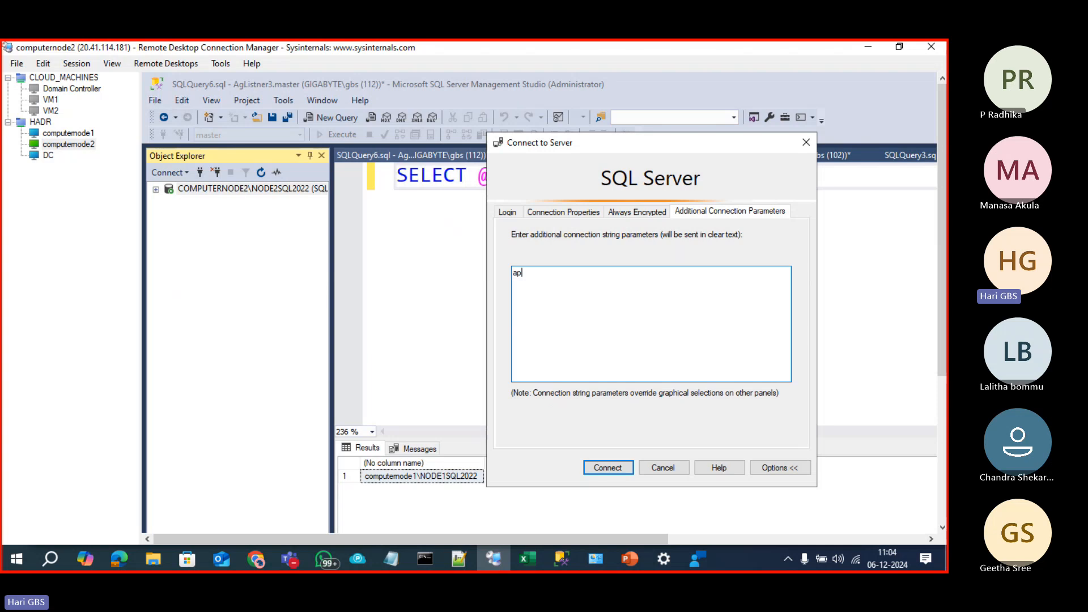
text(plicaitonintent=readonly)
click(599, 474)
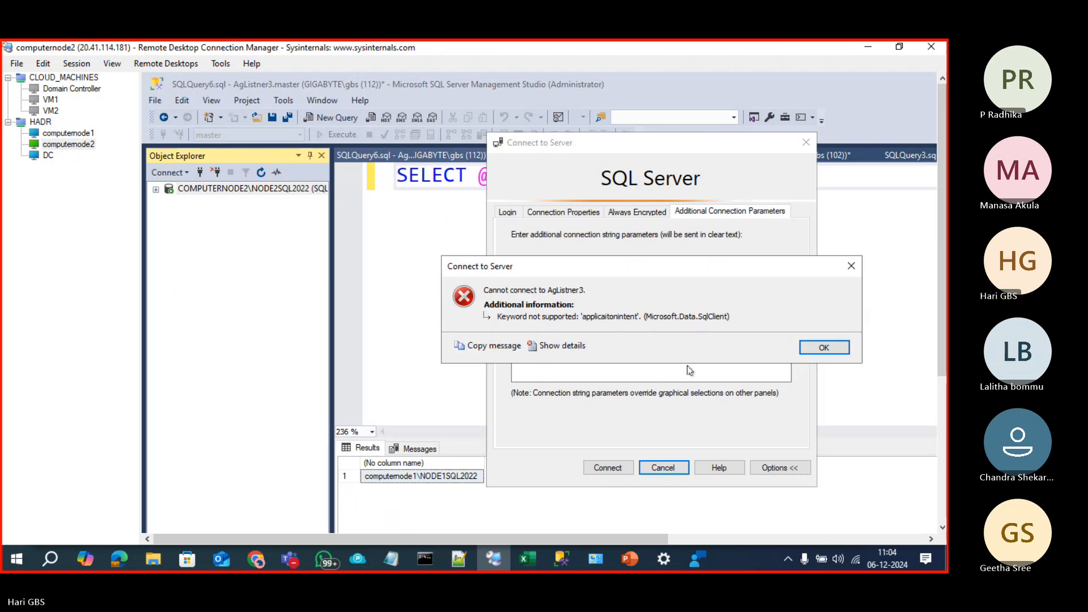
Step: Dismiss the keyword-not-supported error and select the misspelled parameter text
click(824, 347)
mouse_move(632, 562)
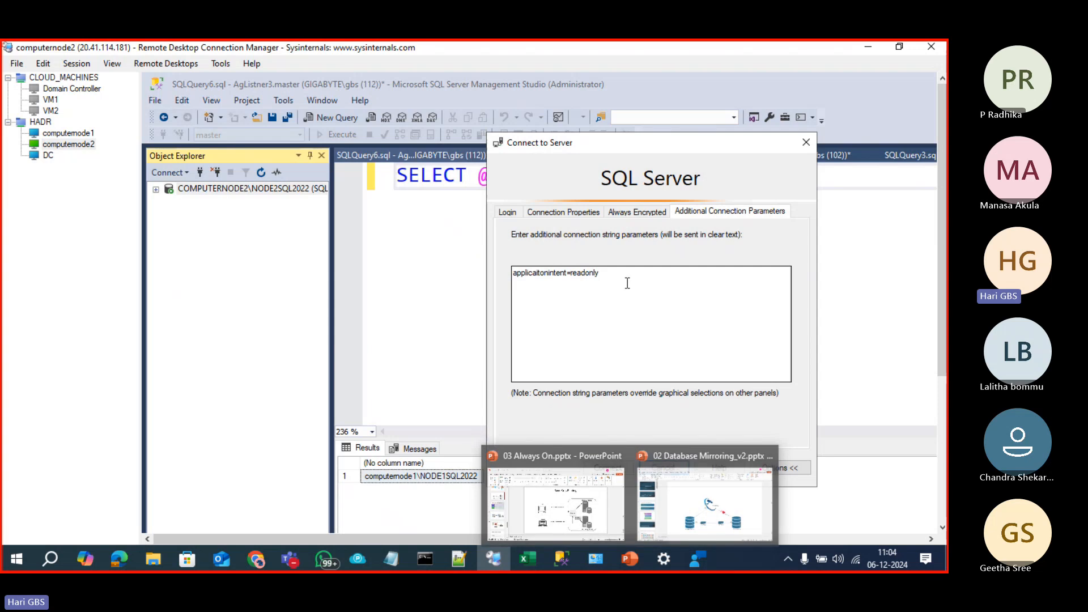
drag(627, 283, 512, 274)
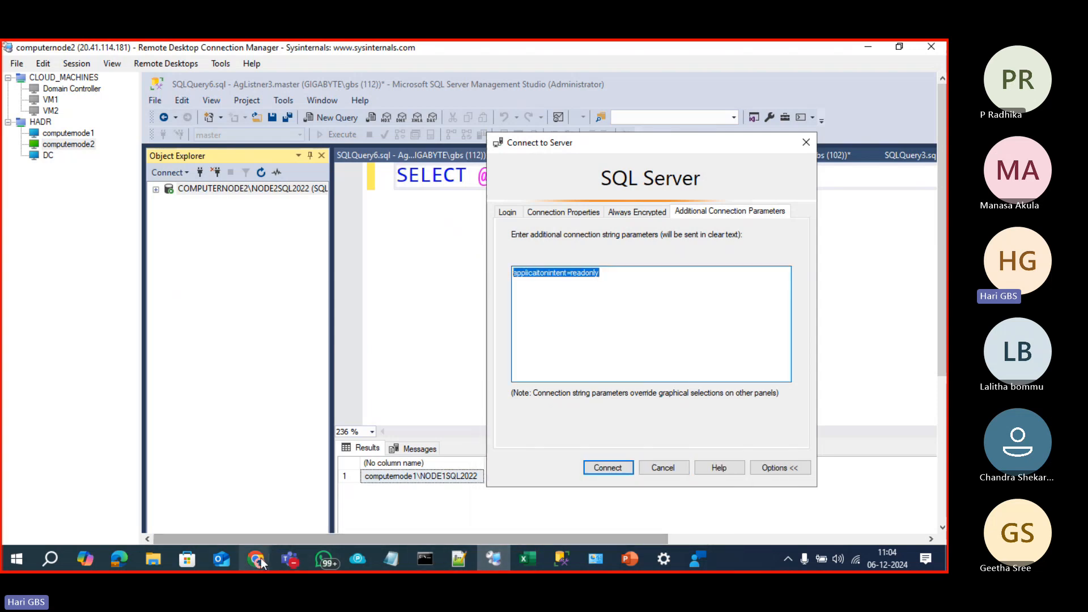
Step: In Chrome, search Google for the suggested applicationintent=readonly and select the query text
mouse_move(261, 558)
click(182, 493)
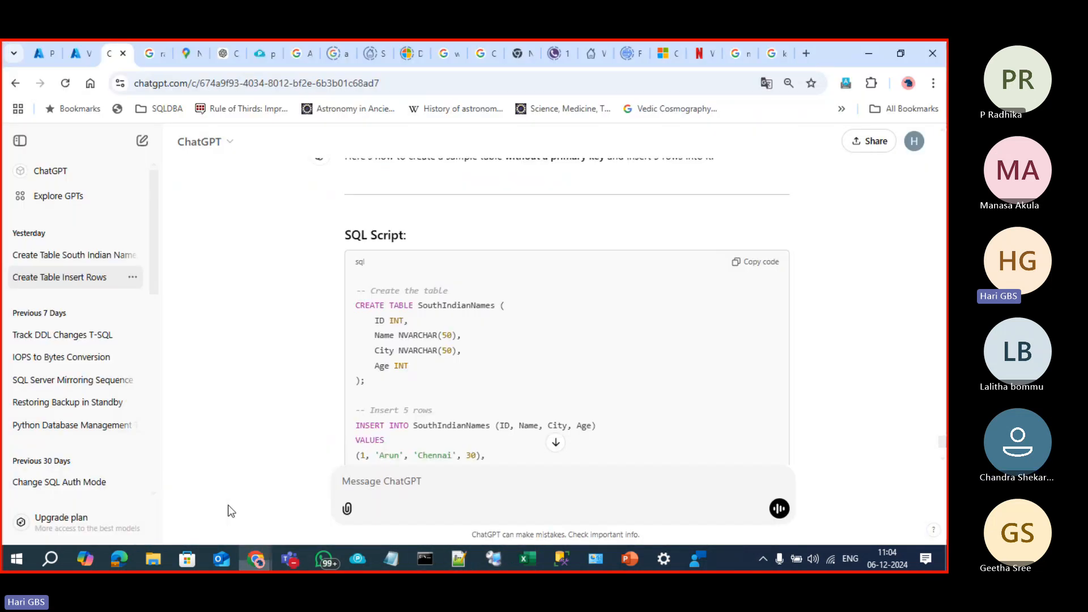
click(313, 81)
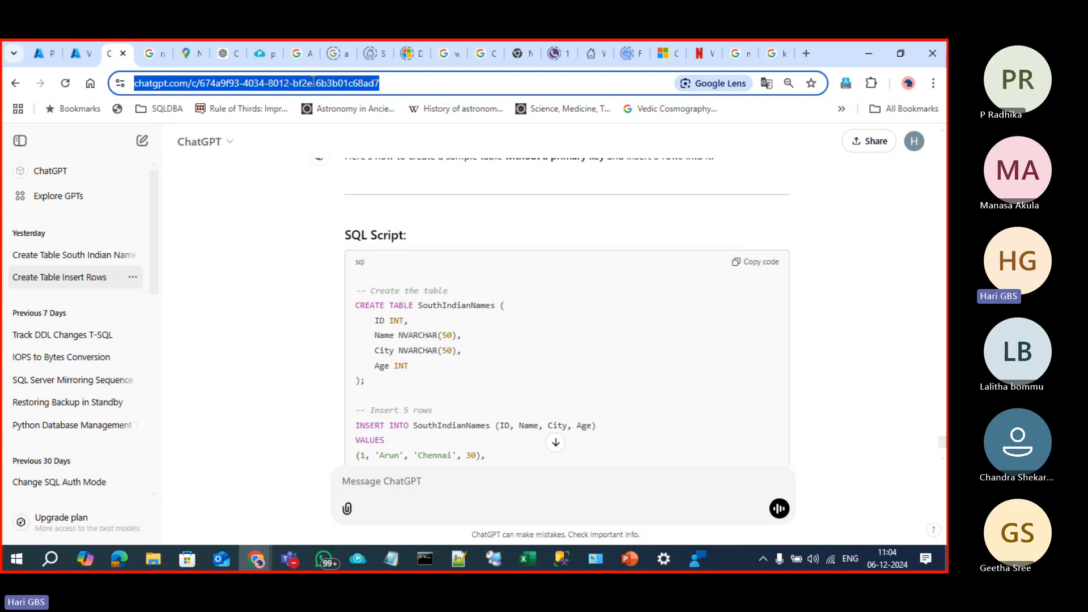
text(applicaiton)
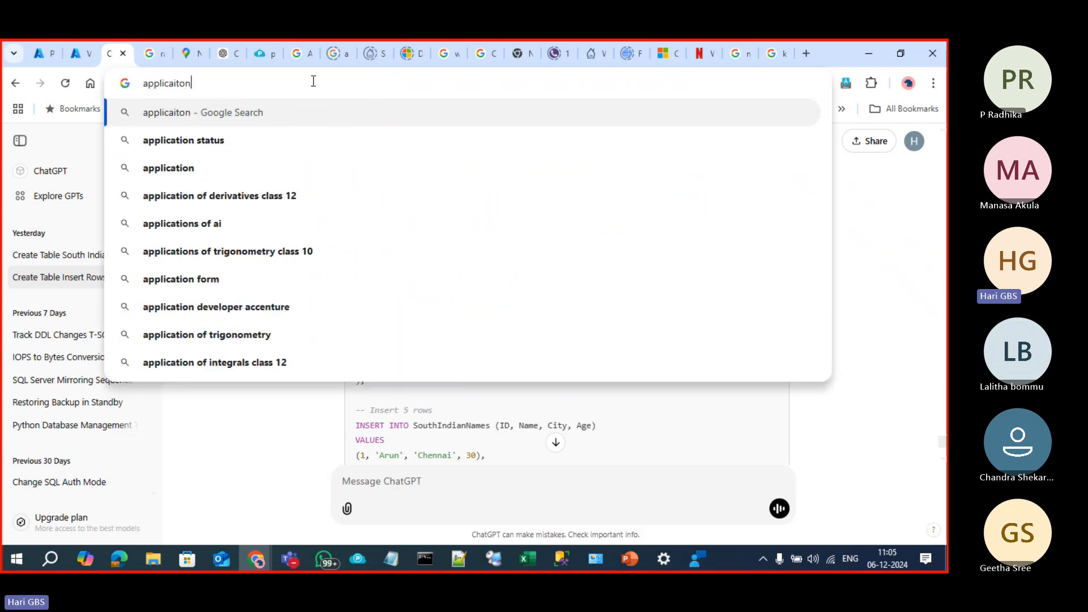
text(intent)
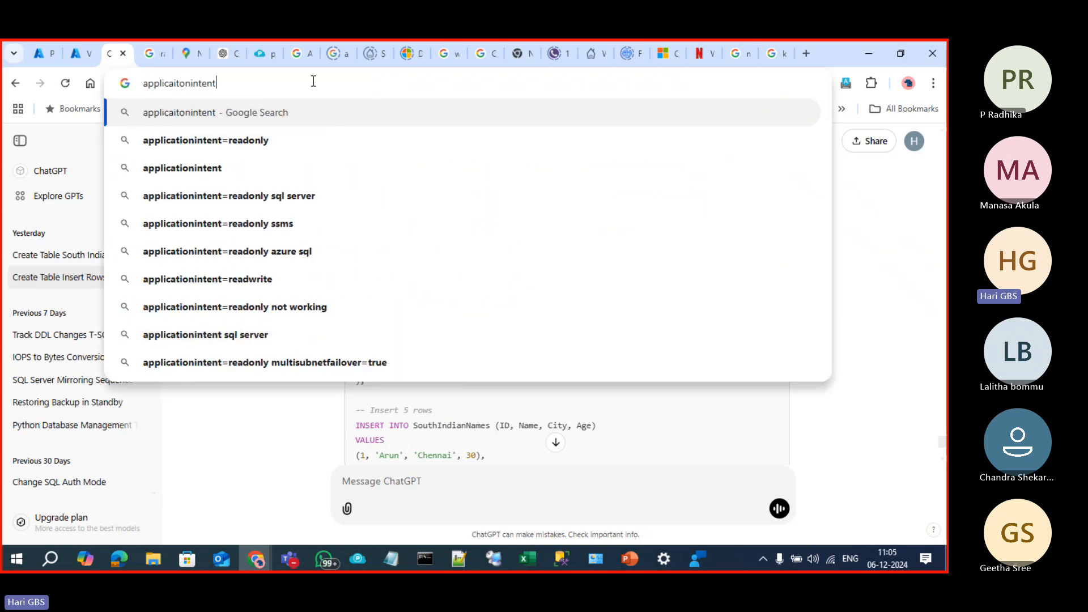
key(Down)
key(Return)
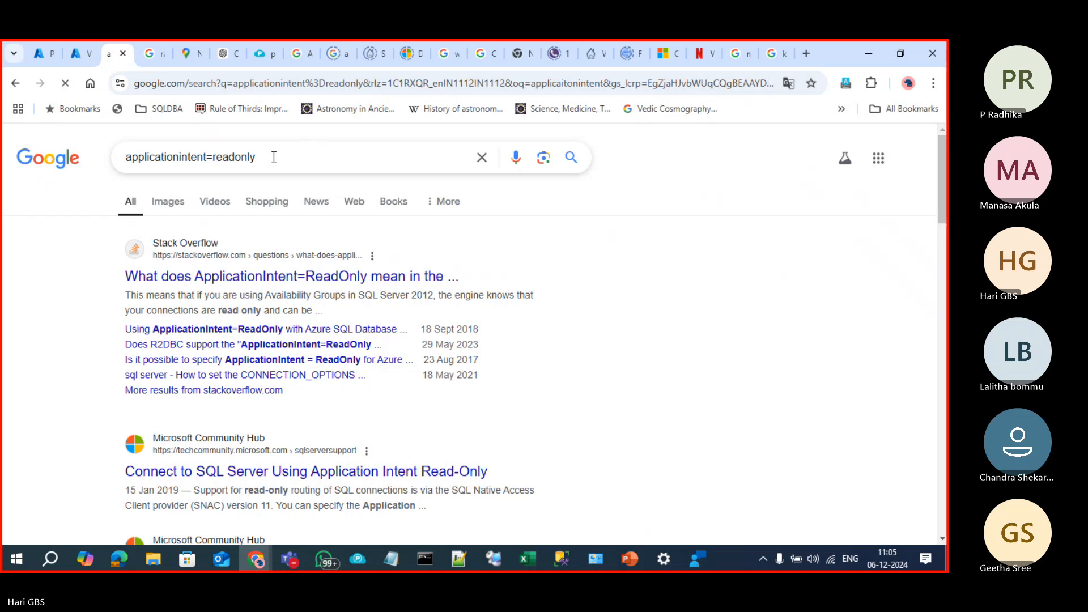
triple_click(274, 157)
key(ctrl+c)
key(alt+Tab)
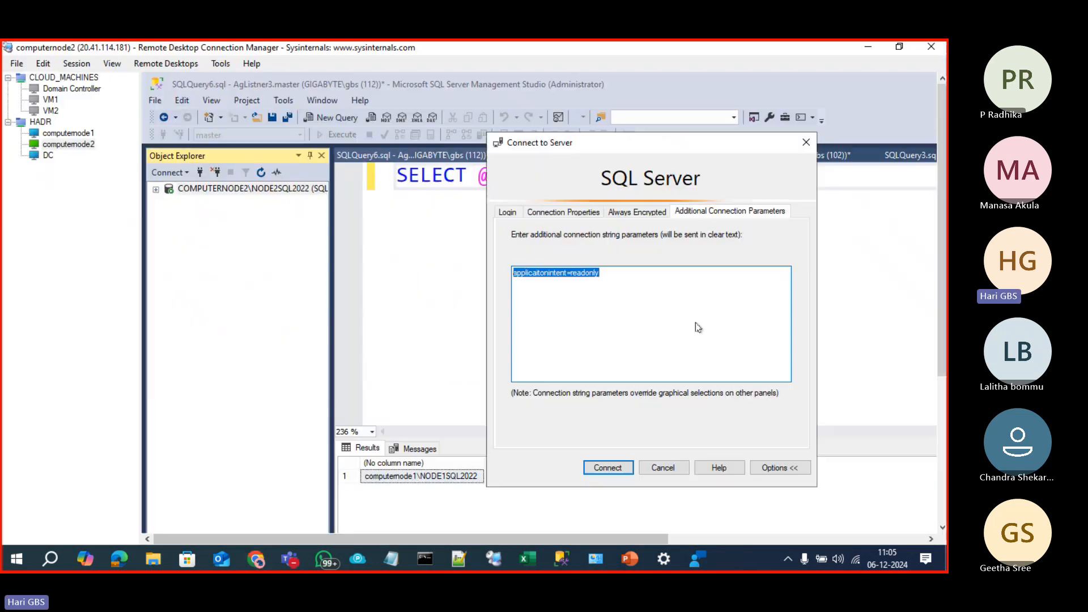
key(ctrl+v)
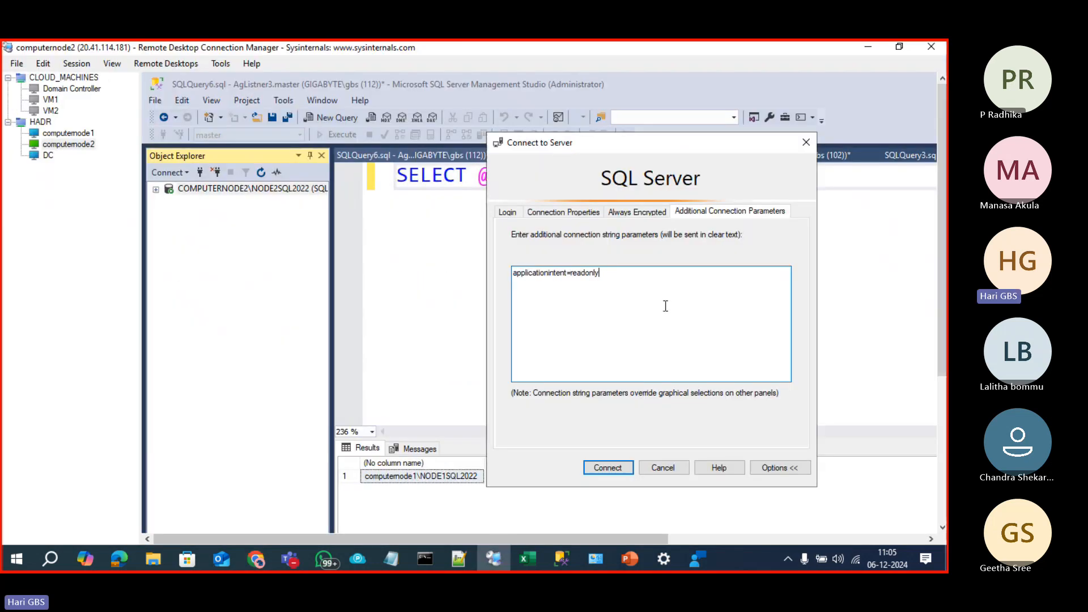
click(610, 468)
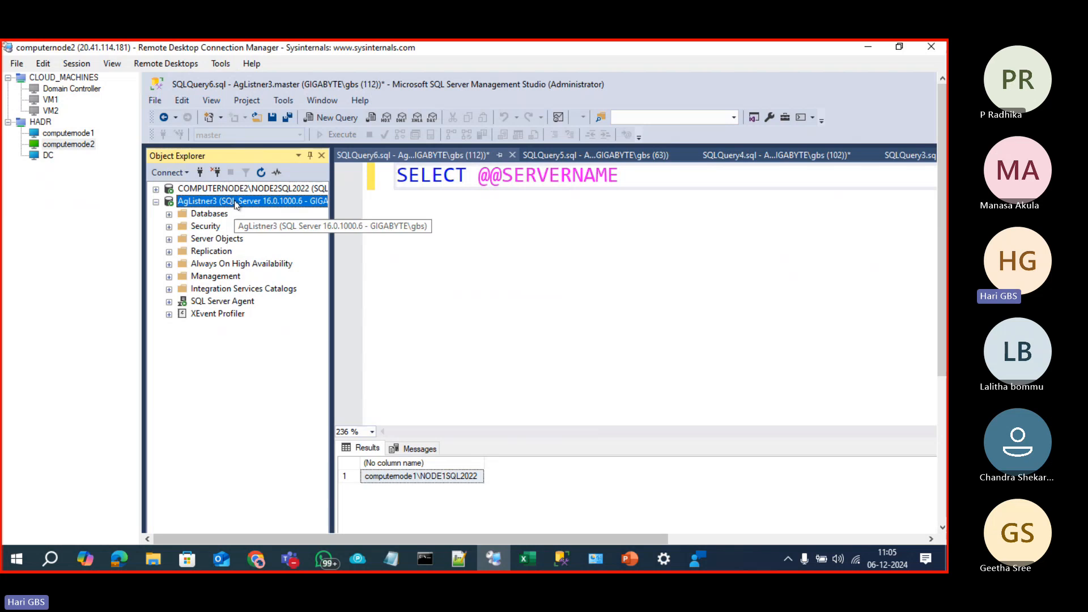
click(690, 204)
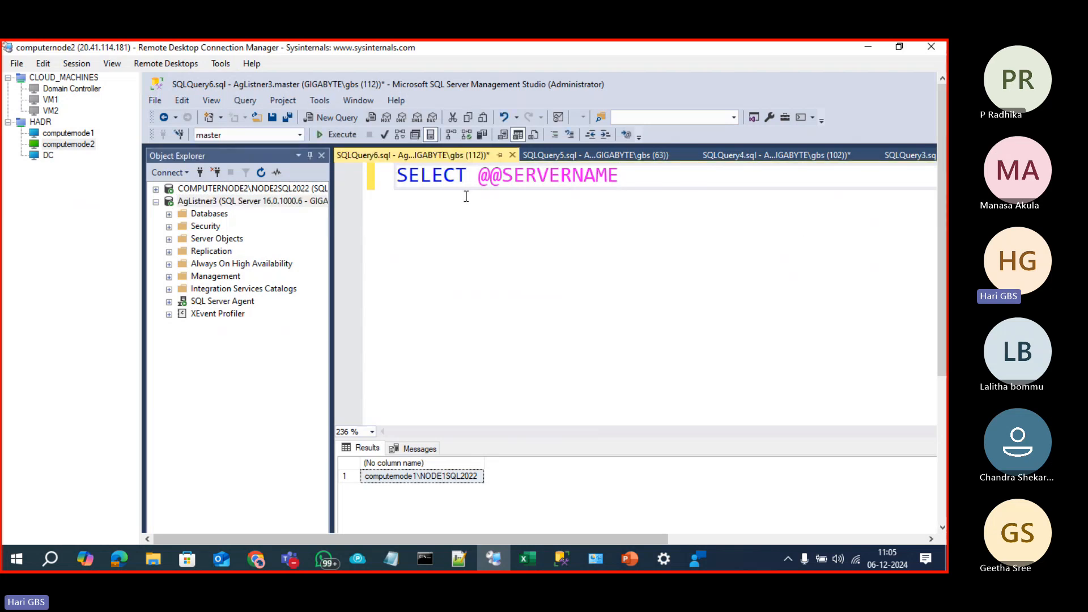
key(shift+Home)
key(ctrl+c)
click(230, 201)
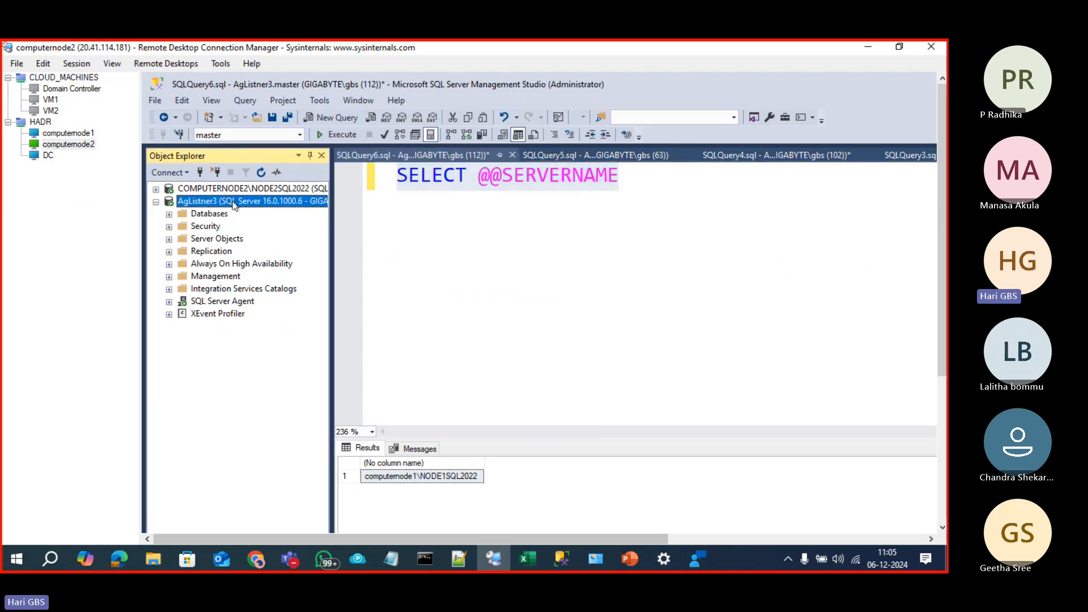
key(ctrl+v)
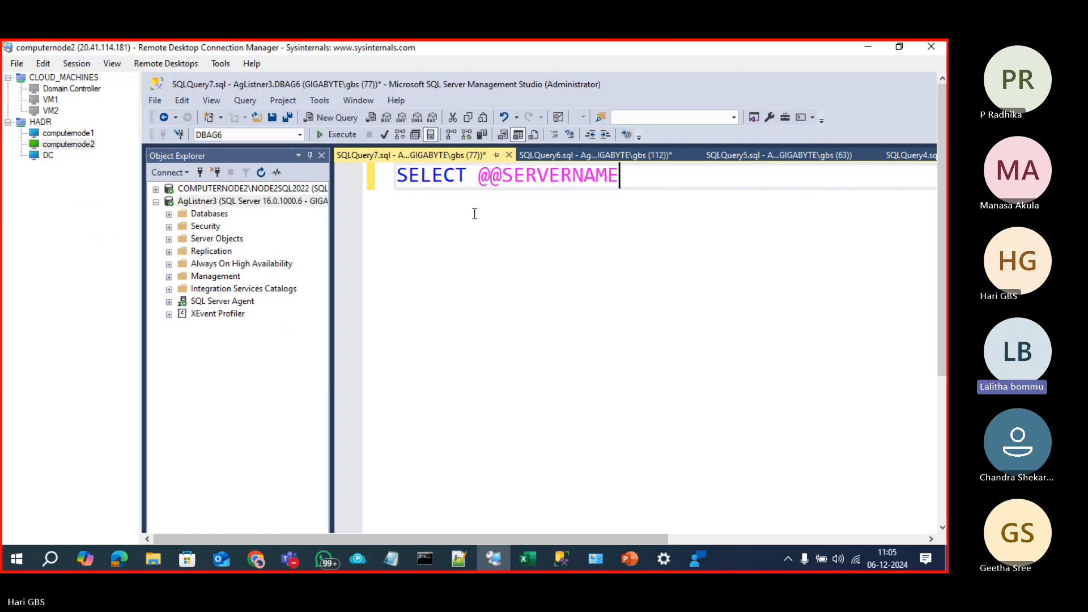
click(336, 134)
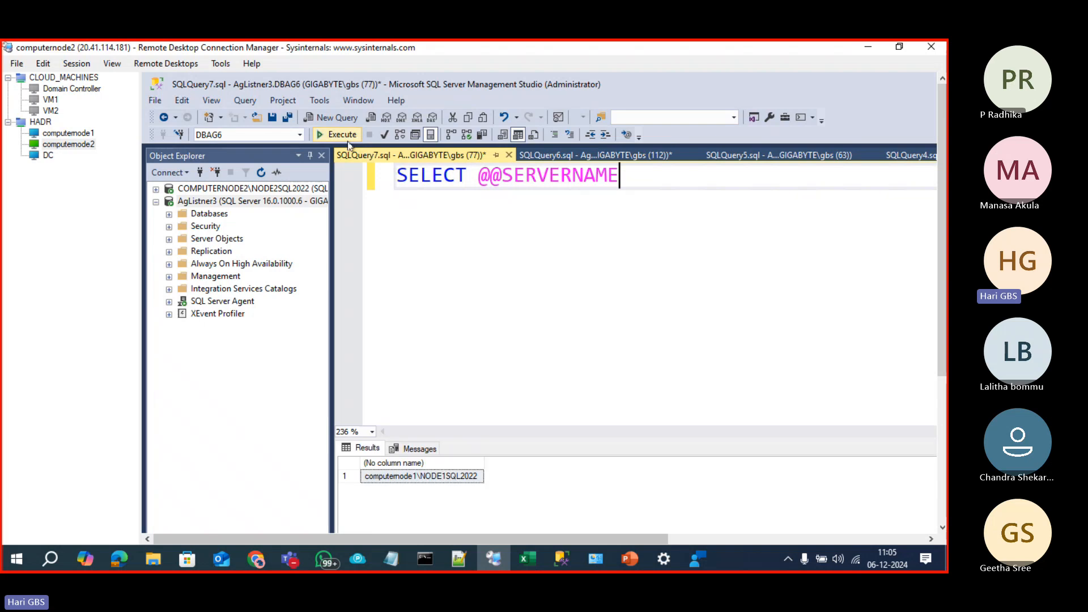
click(425, 481)
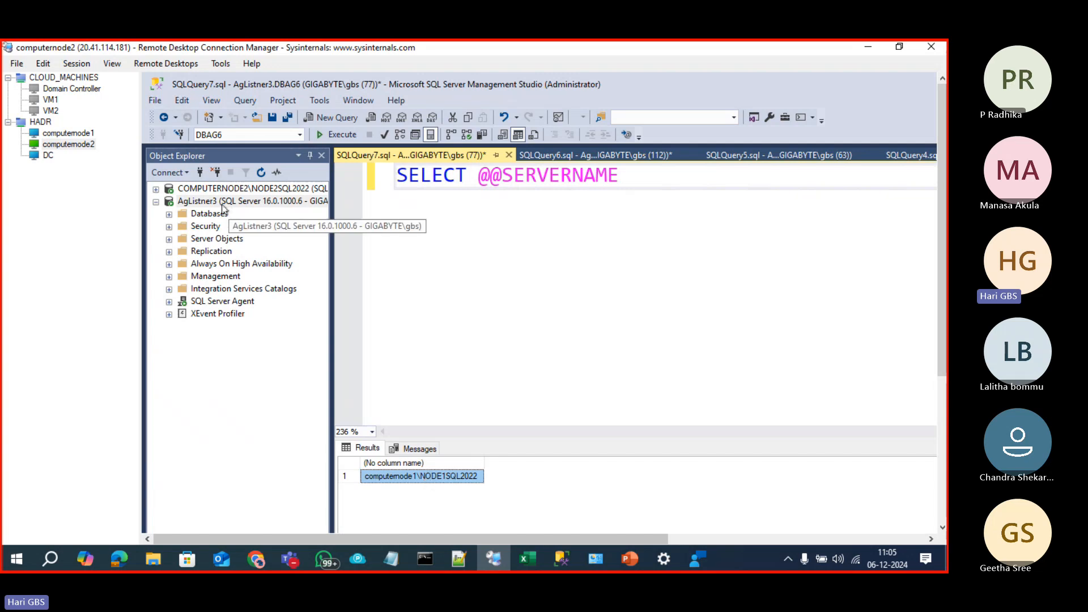
Step: Disconnect and reconnect to AgListner3, confirming the read-only intent parameter is still set
click(215, 173)
click(200, 173)
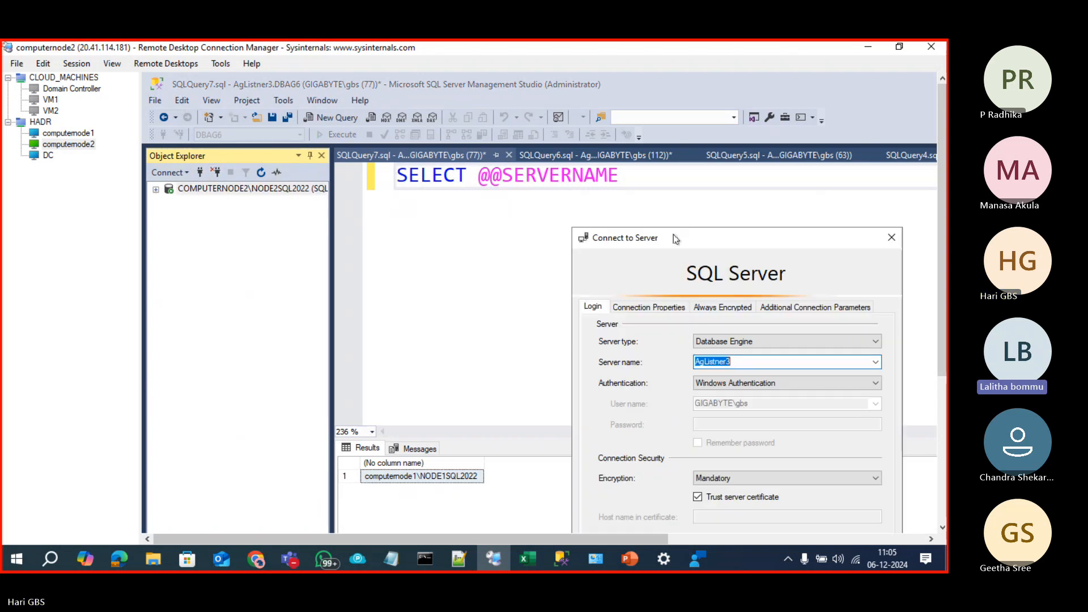
drag(676, 231, 642, 179)
click(627, 252)
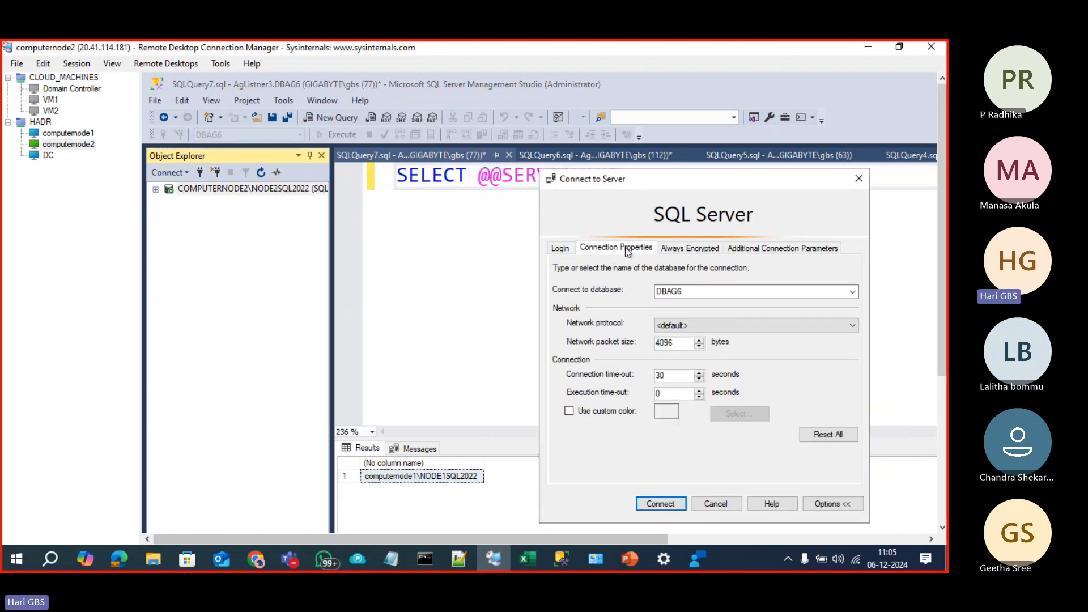
click(810, 252)
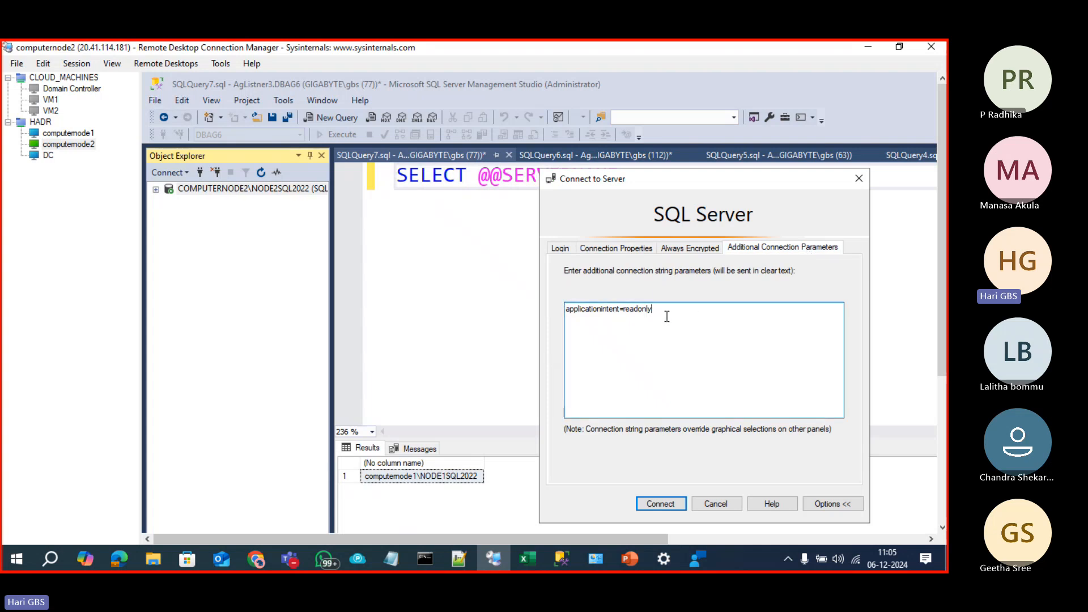
click(662, 504)
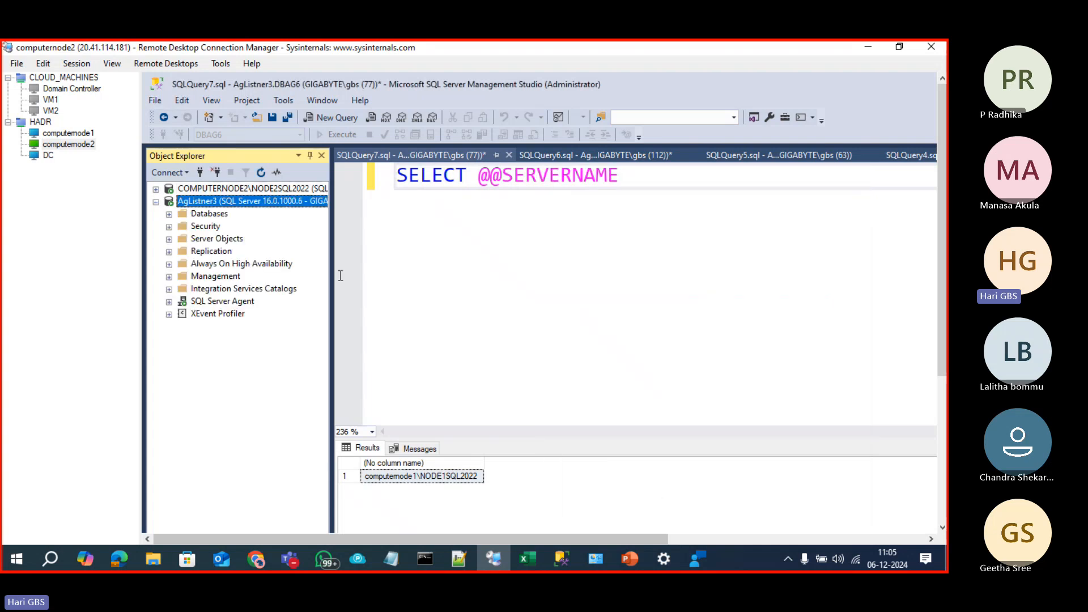
click(169, 214)
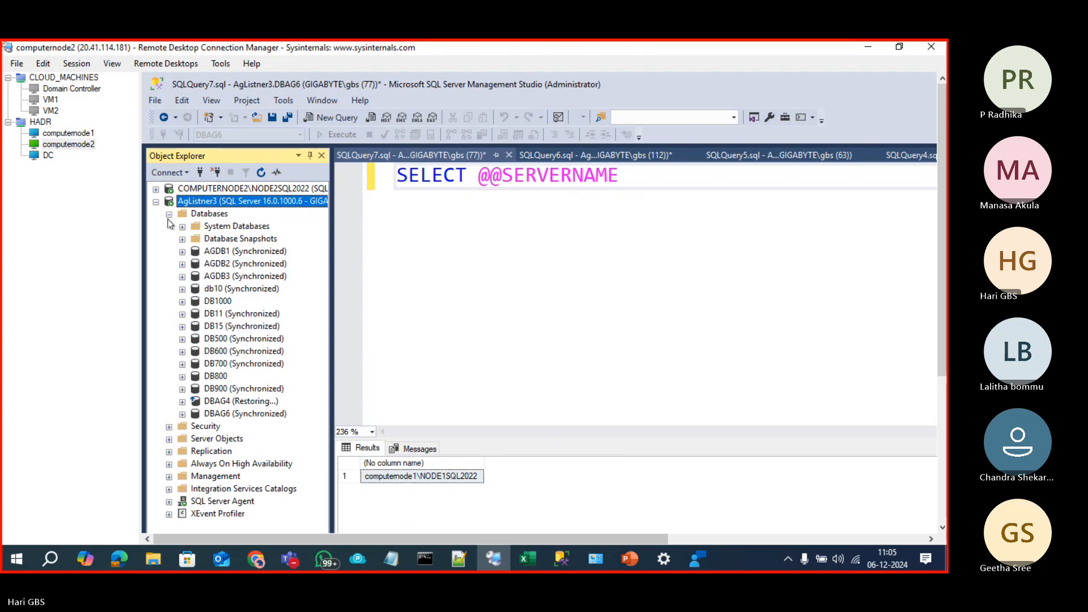
click(229, 365)
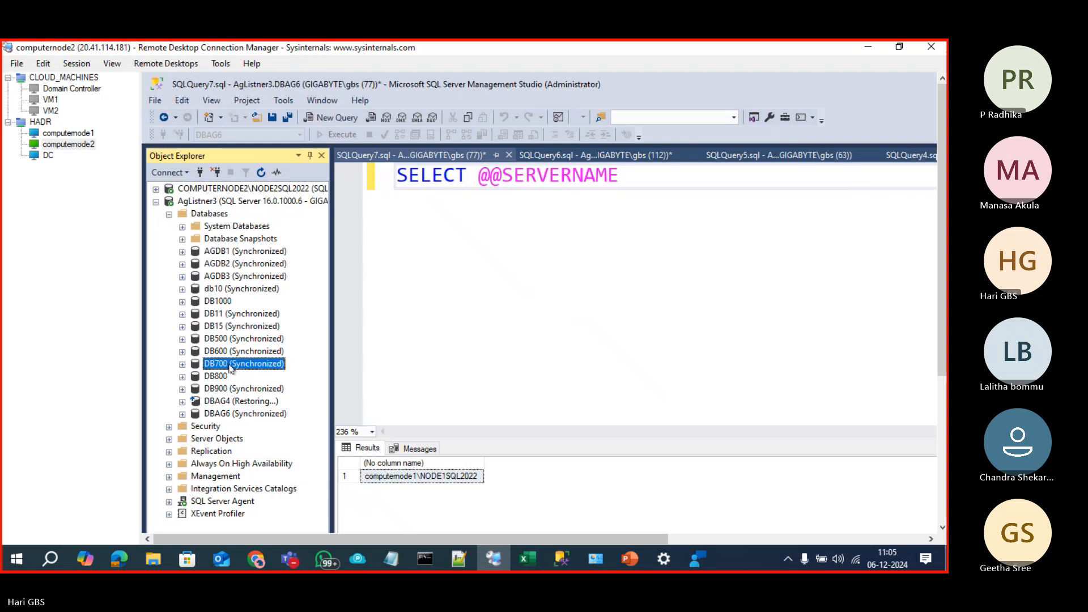
key(ctrl+n)
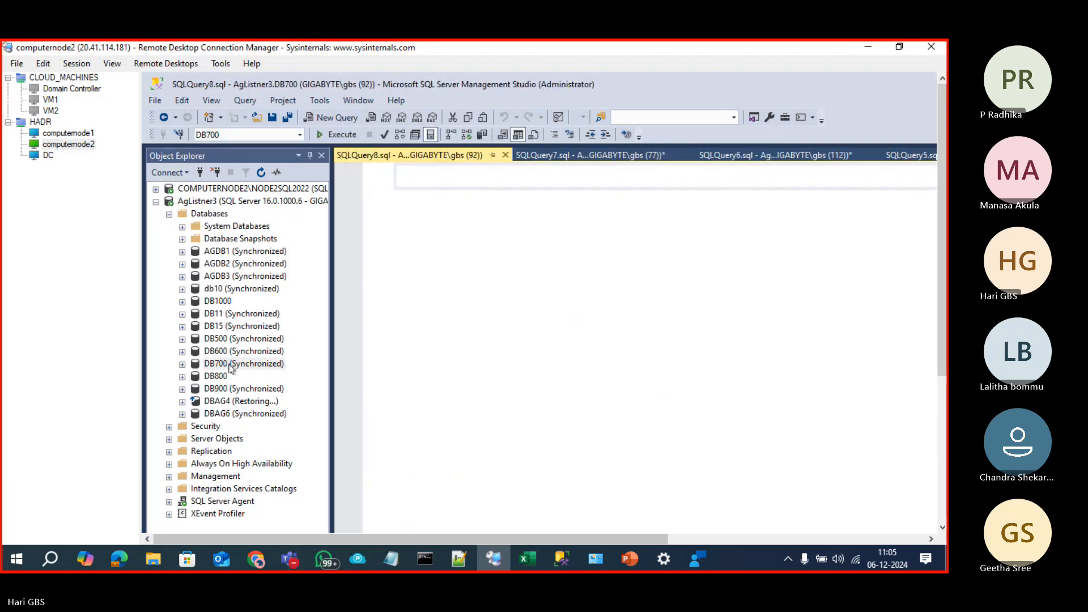
text(SELECT@@)
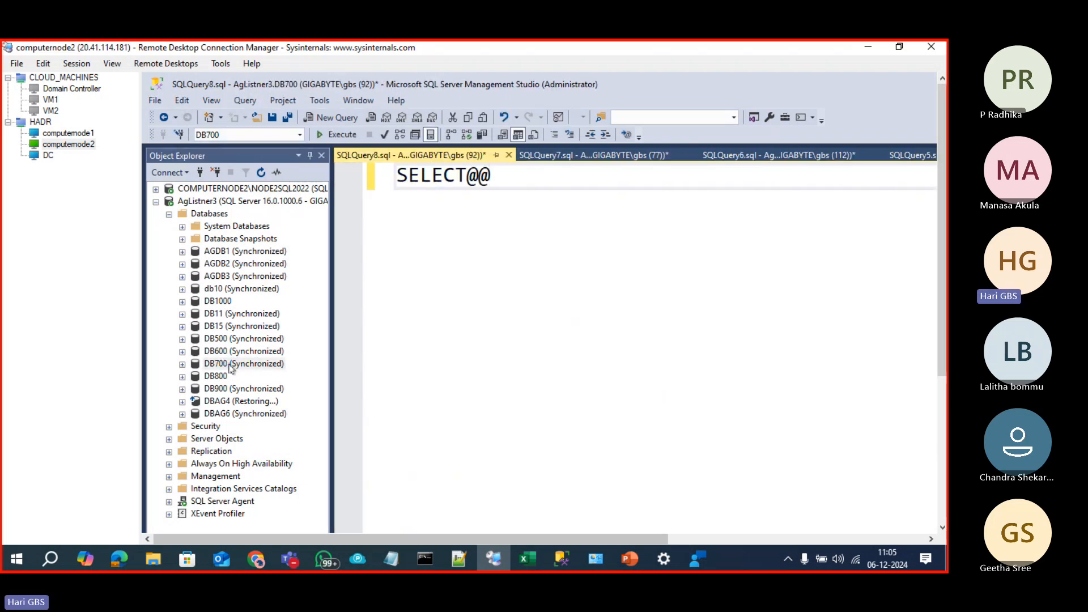
text(SERVER)
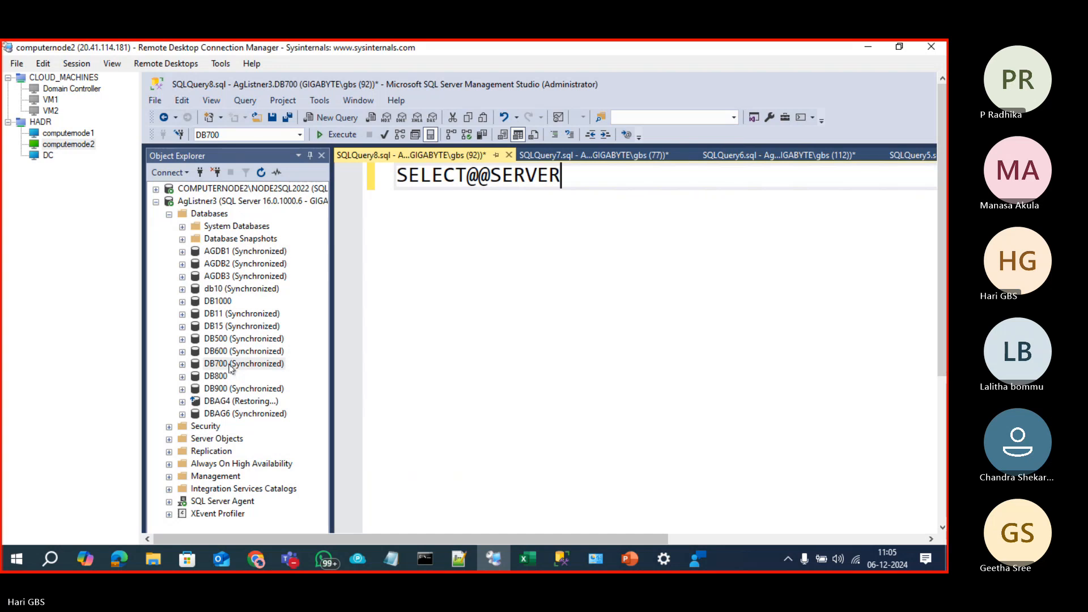
text(NAME)
key(Left)
key(Left)
key(Left)
key(Left)
key(Left)
key(Left)
key(Left)
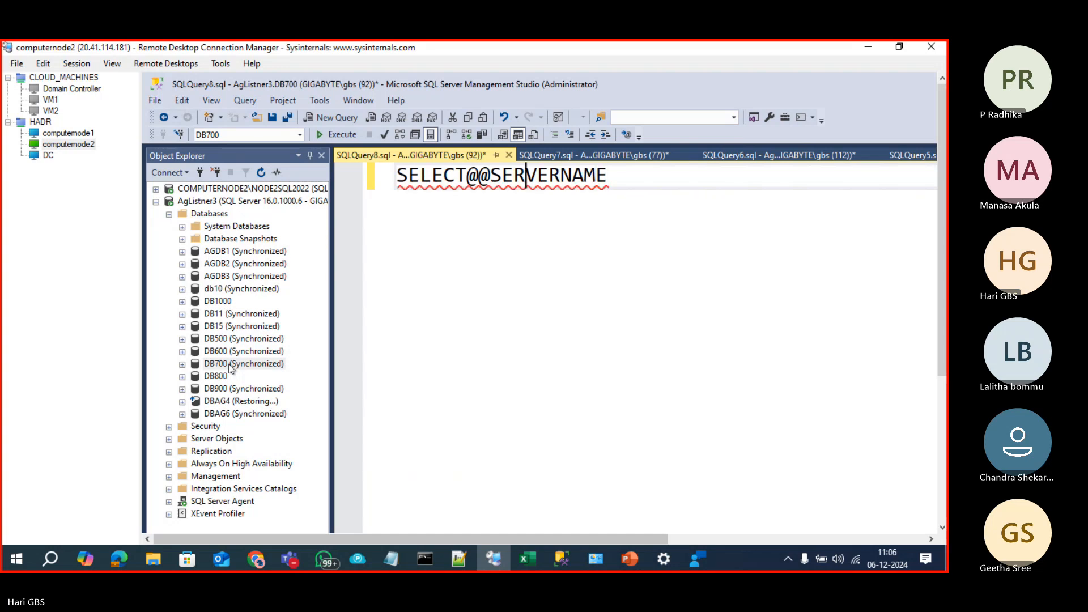
key(Left)
key(Left)
key(Left)
key(Left)
key(Left)
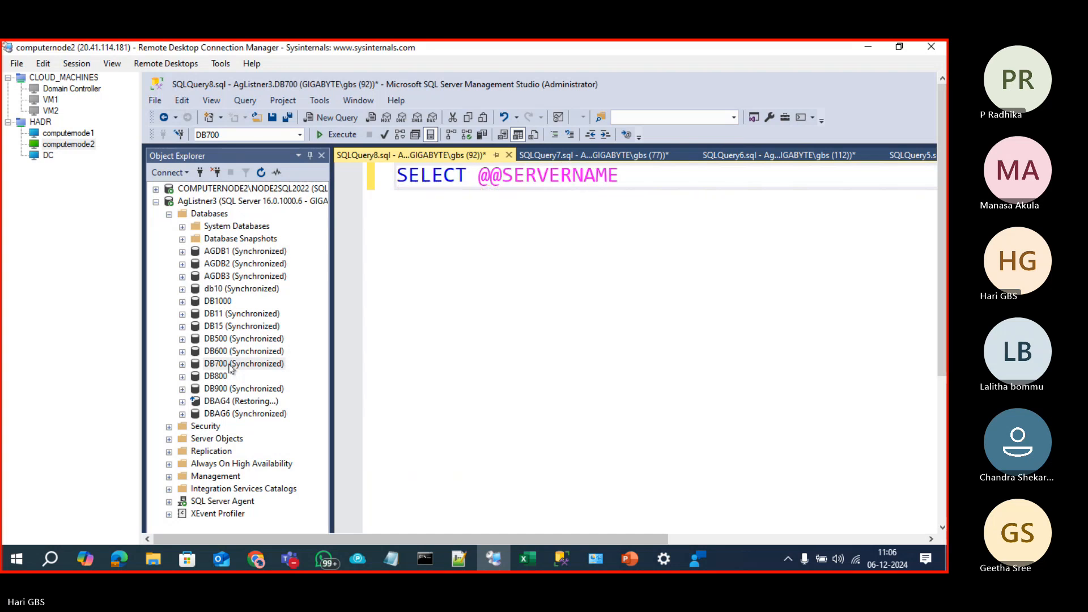
key(F5)
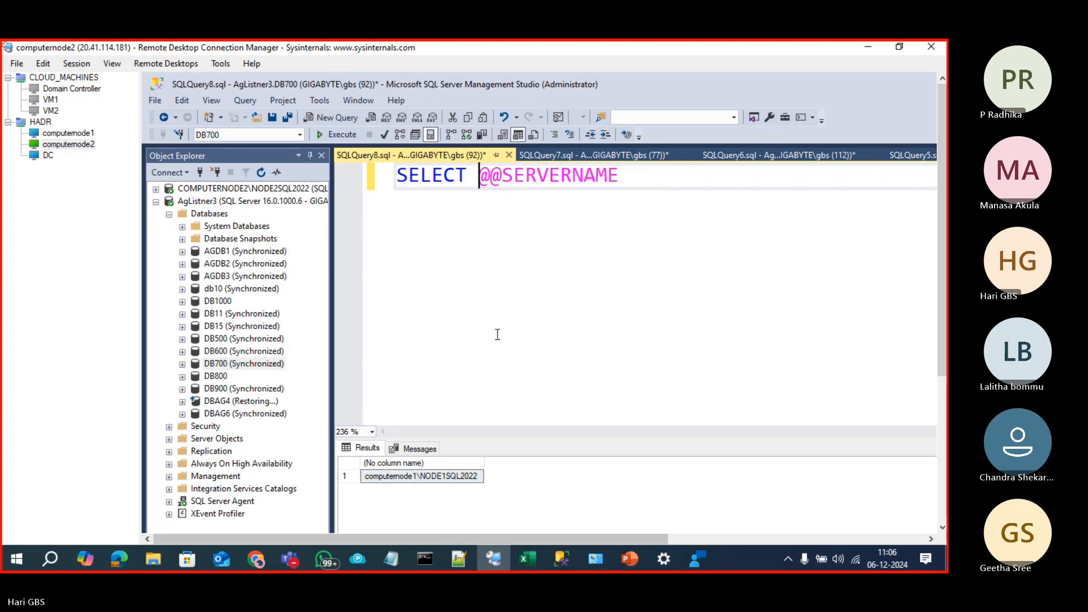
click(263, 369)
key(F2)
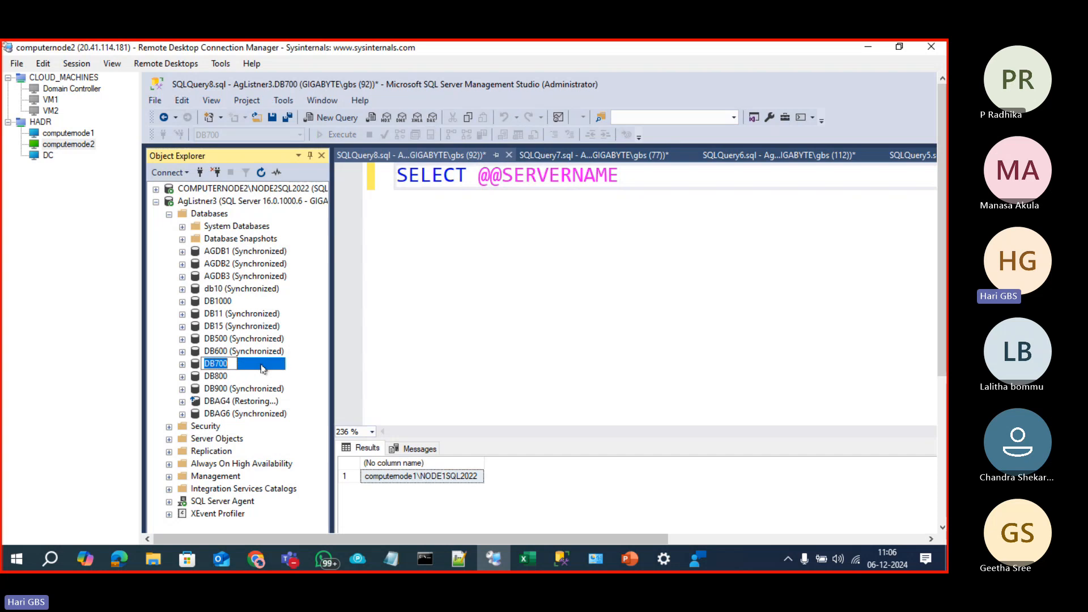
Step: Show the Read Only Routing slide in 03 Always On.pptx, then return to the remote desktop session
click(634, 567)
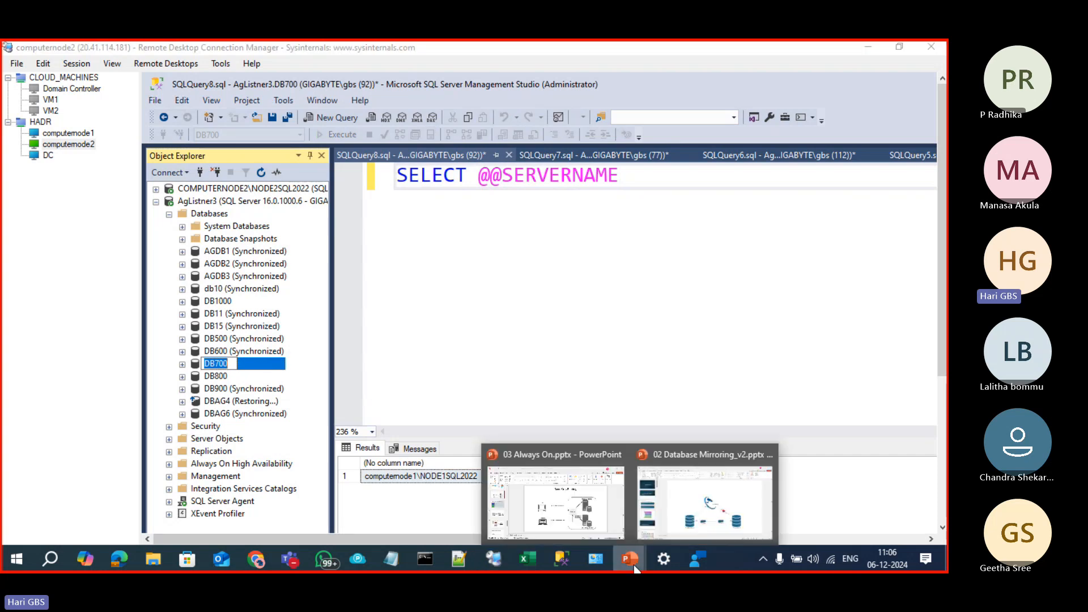
click(573, 504)
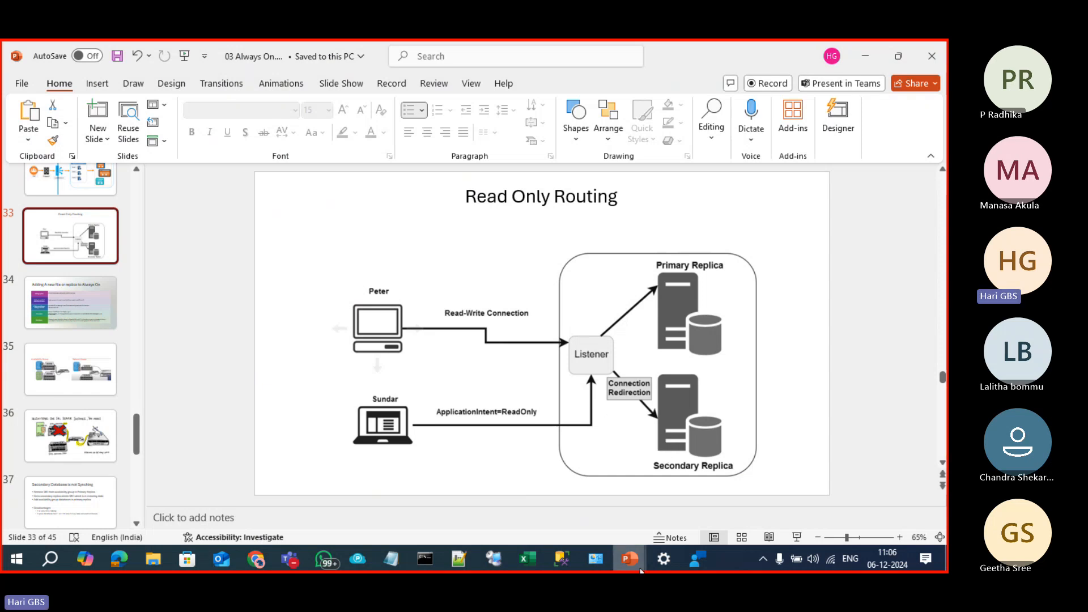
click(561, 558)
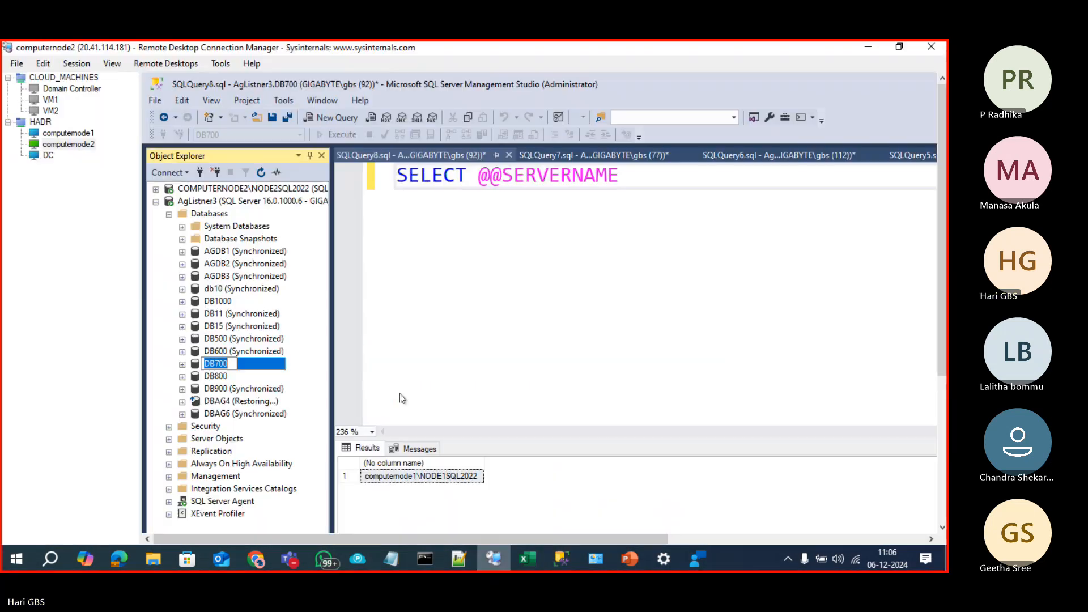
click(494, 559)
Step: Open the properties of the Agroup3 (Primary) availability group on computernode1
click(52, 134)
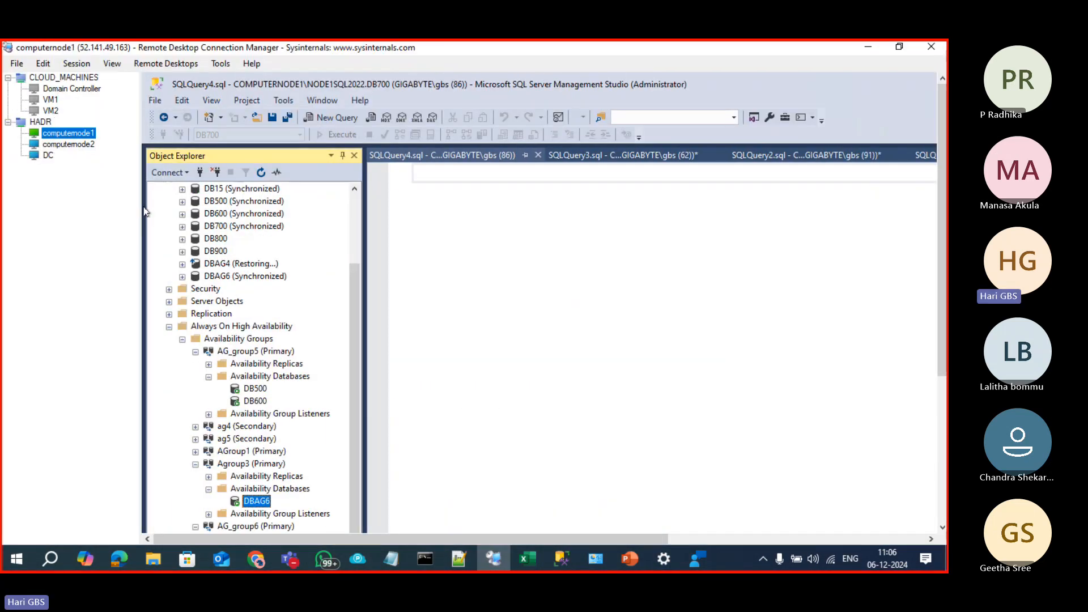
click(242, 465)
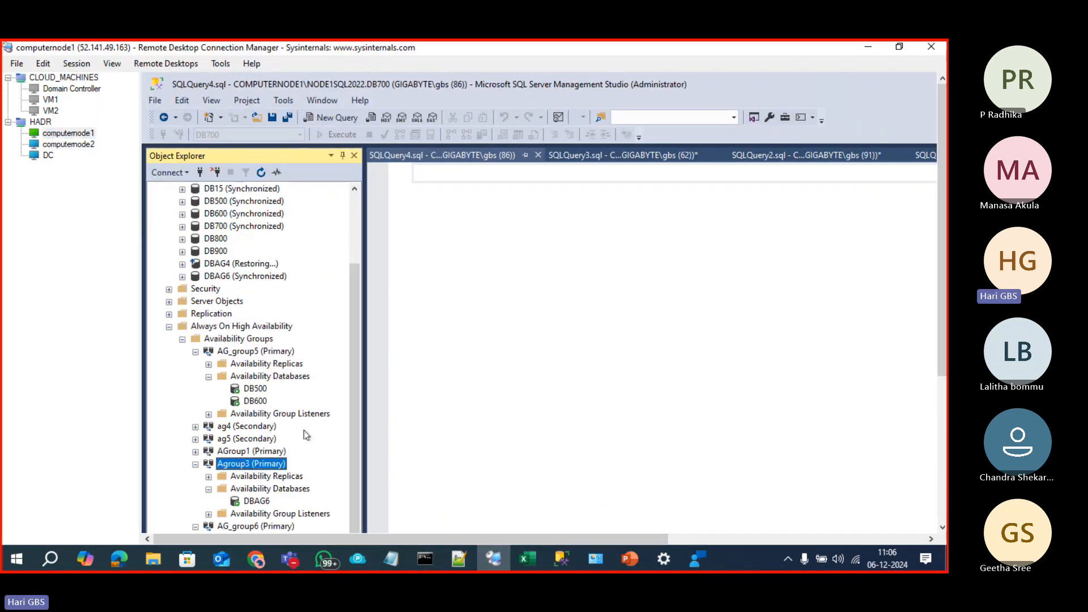
scroll(306, 433, down, 3)
right_click(259, 357)
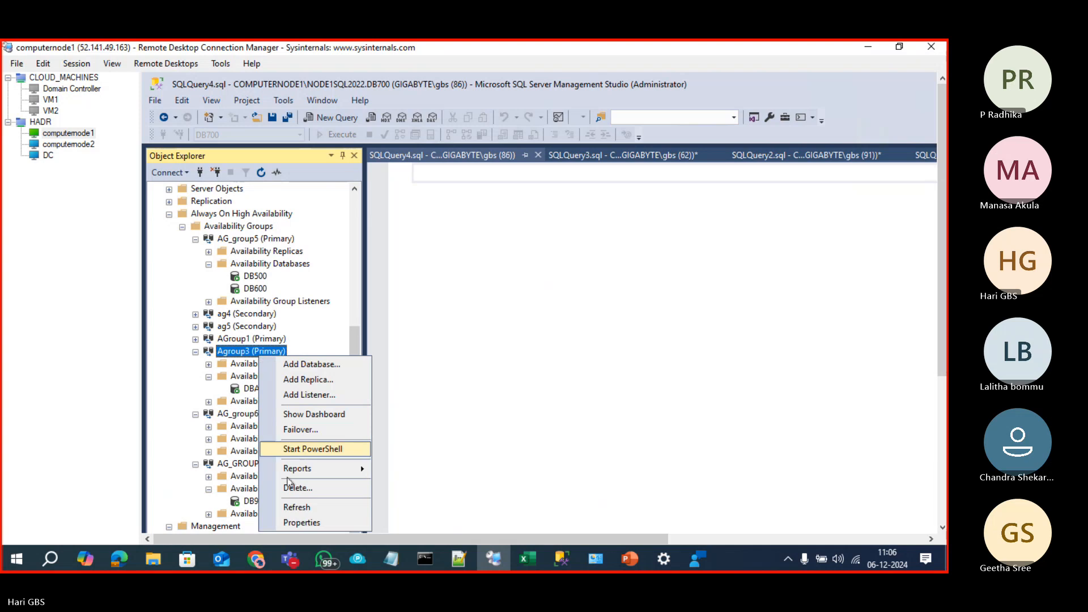
click(292, 522)
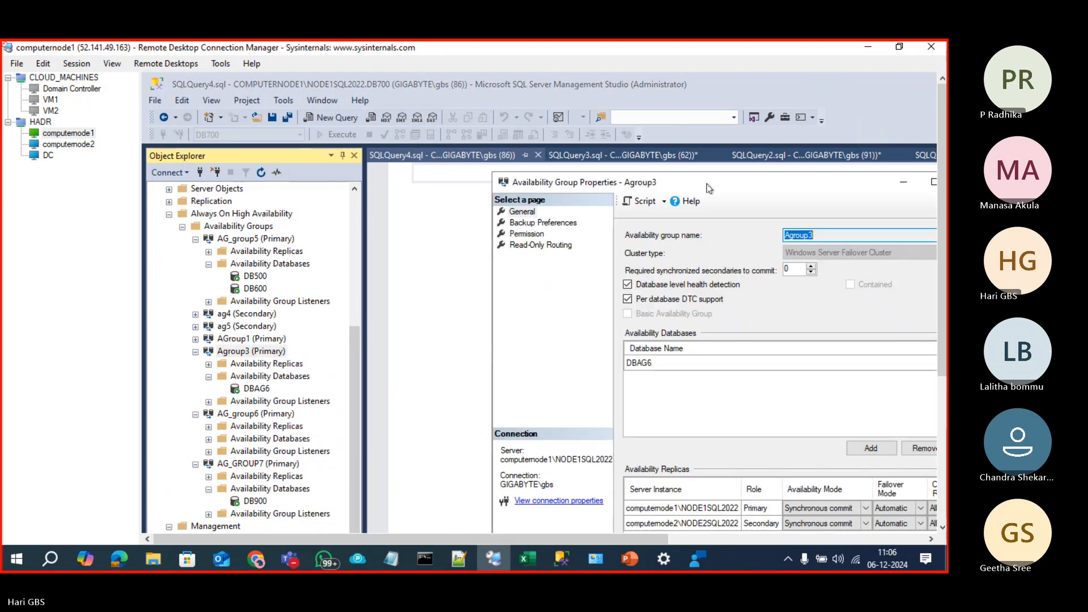
Step: Maximize the properties dialog, project to the second screen only, and widen it to show every replica column
drag(475, 57, 477, 57)
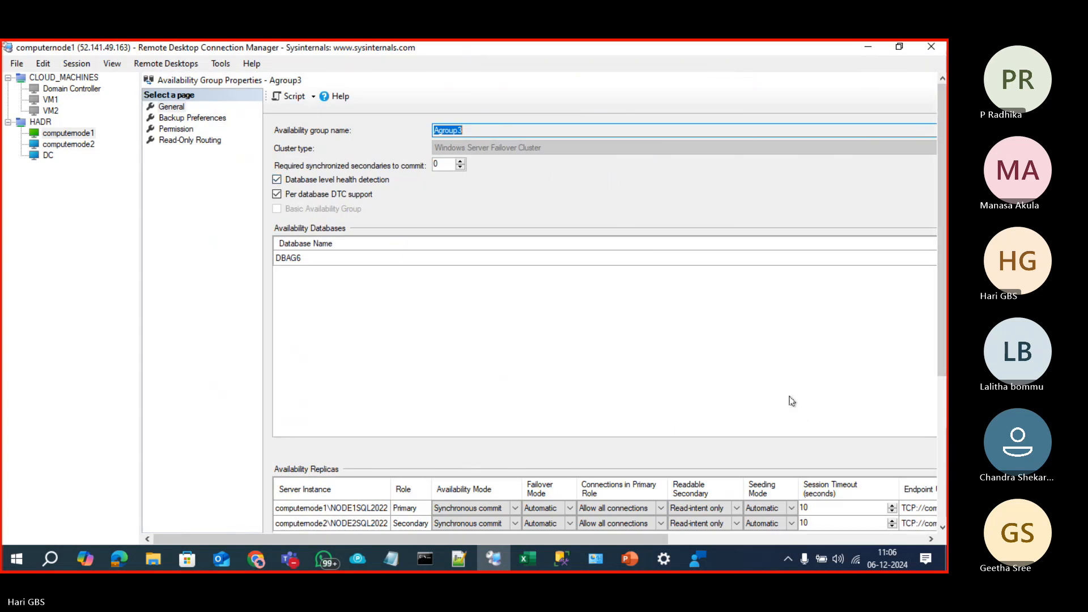
key(super+p)
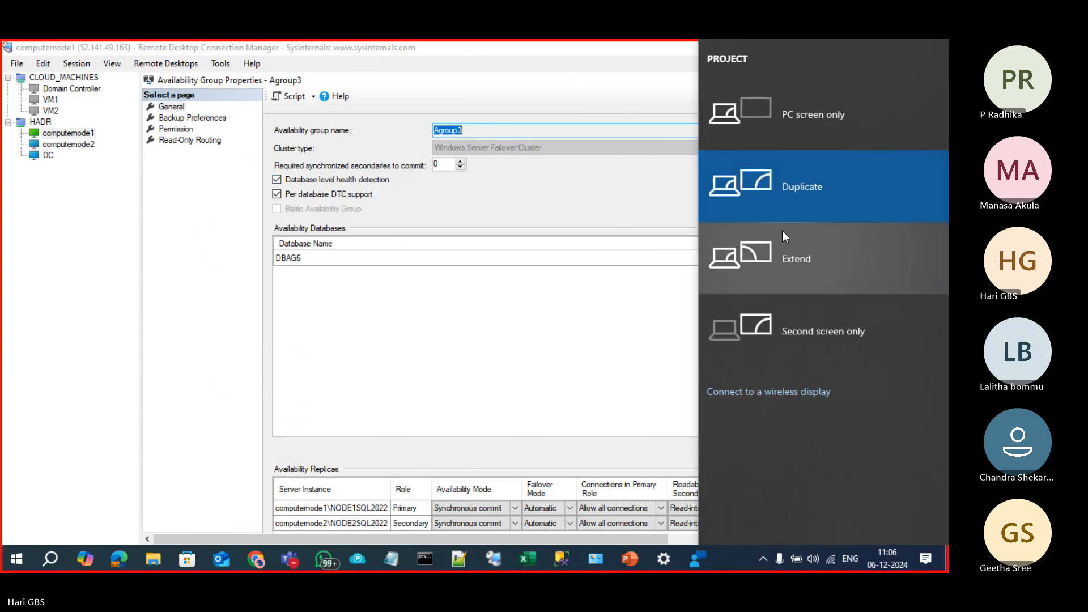
click(797, 338)
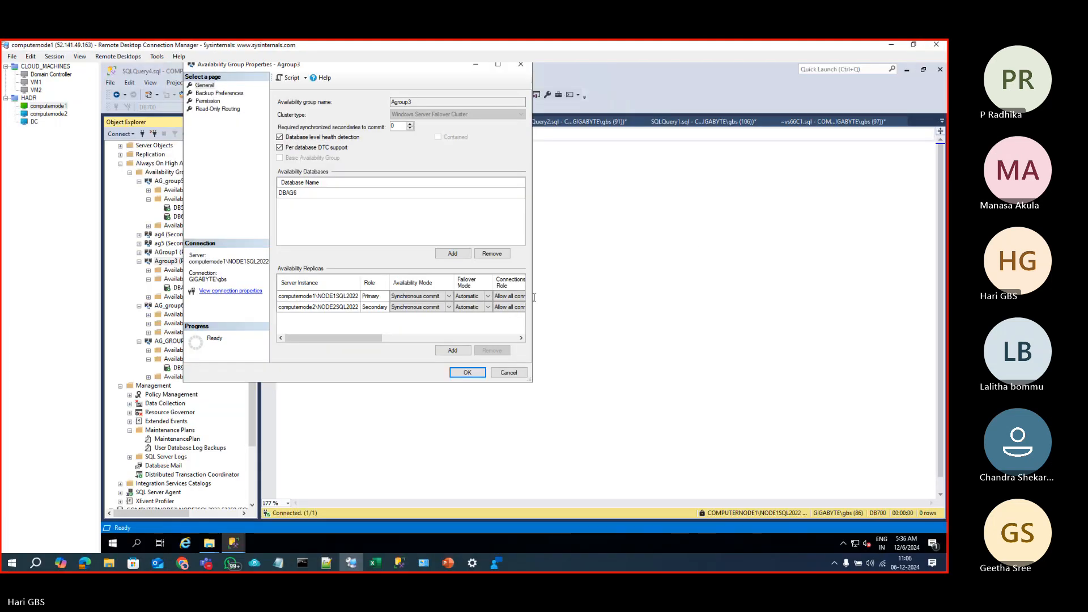
drag(532, 268, 884, 278)
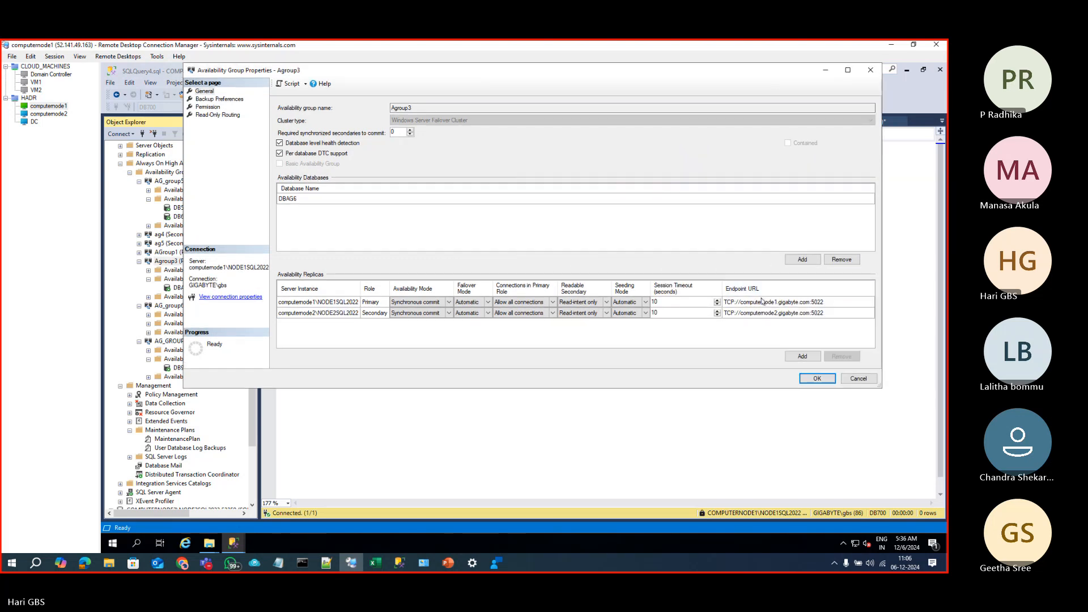
drag(602, 76, 609, 90)
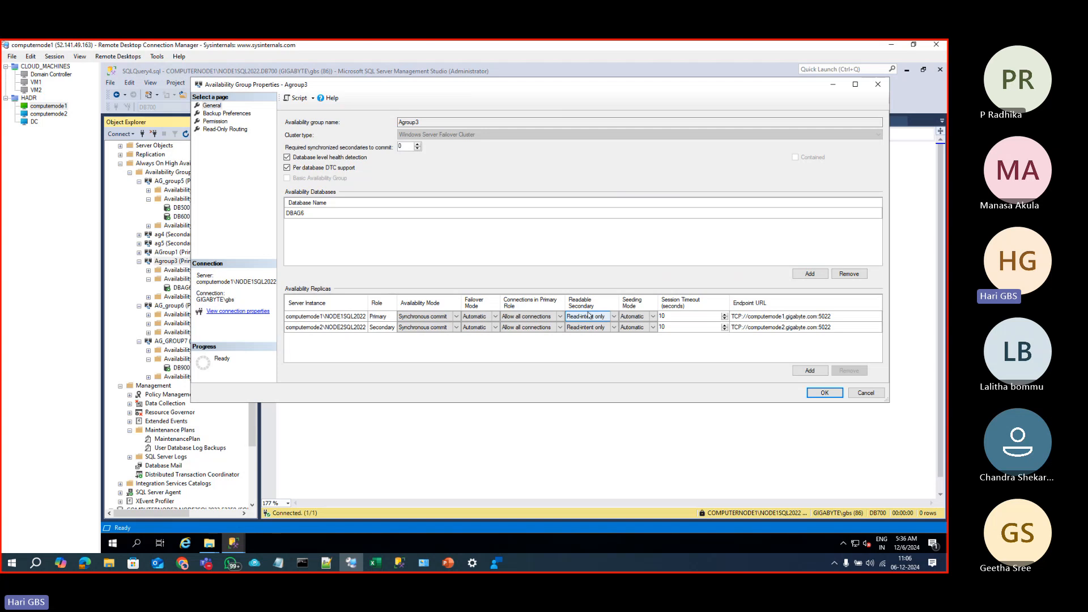
Step: Review both replicas' read-only routing URLs and lists on the Read-Only Routing page, then confirm with OK
click(216, 122)
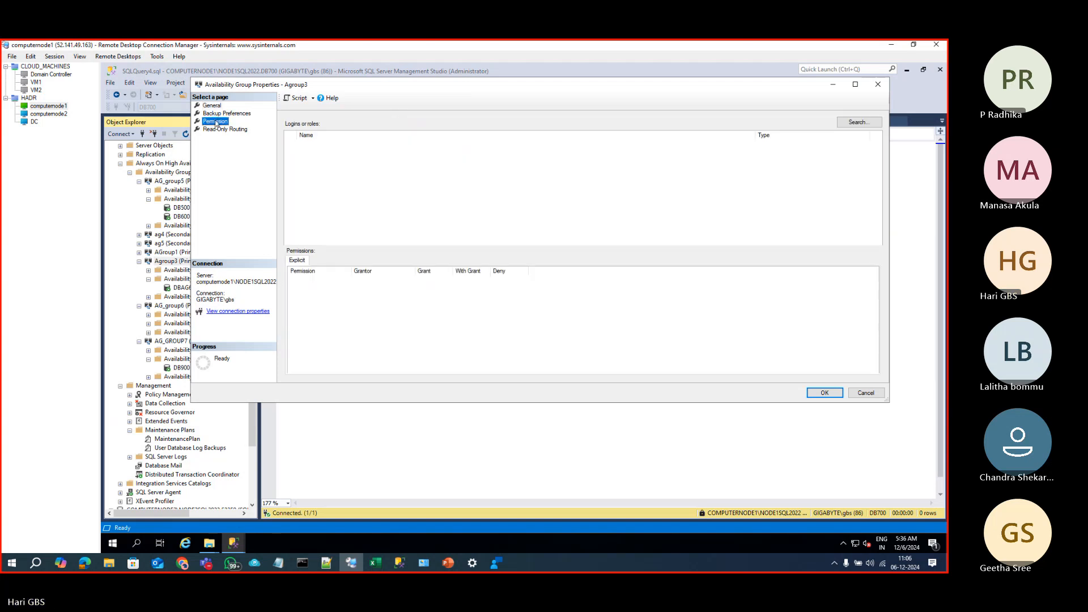
click(230, 129)
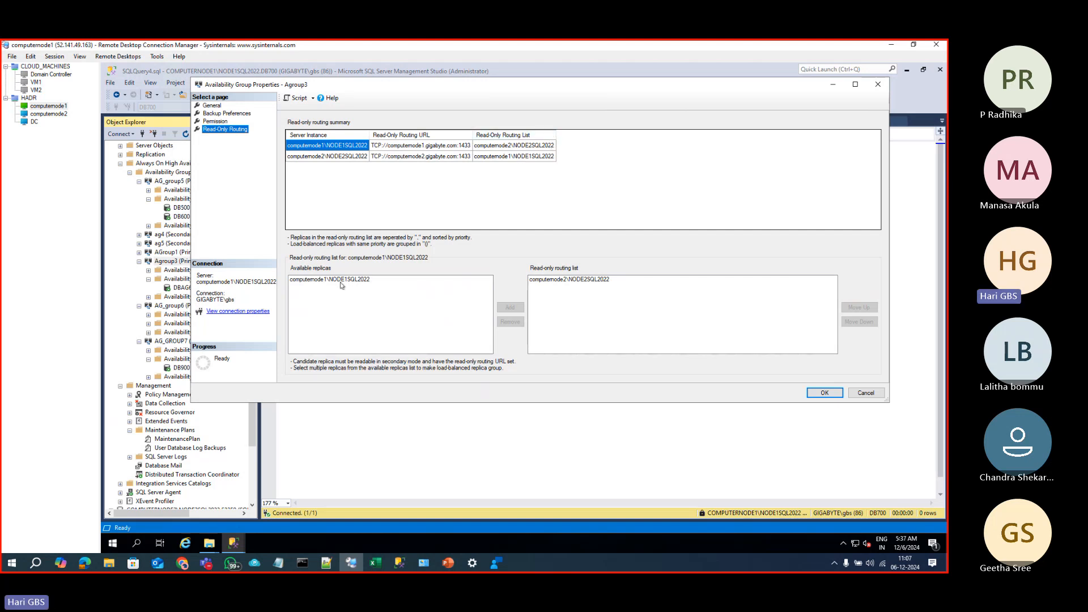
click(494, 147)
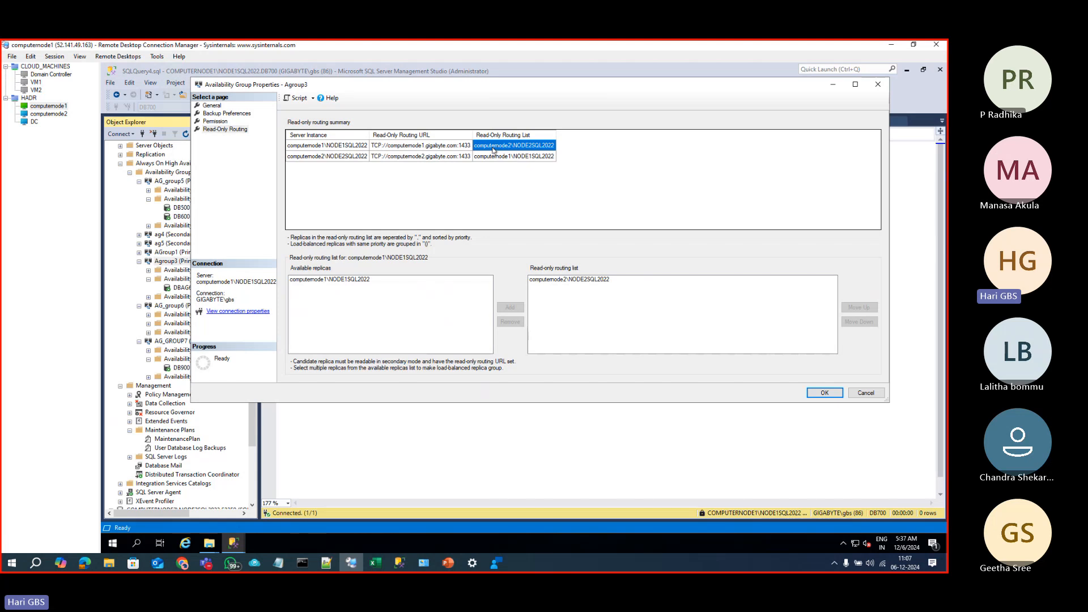
click(443, 148)
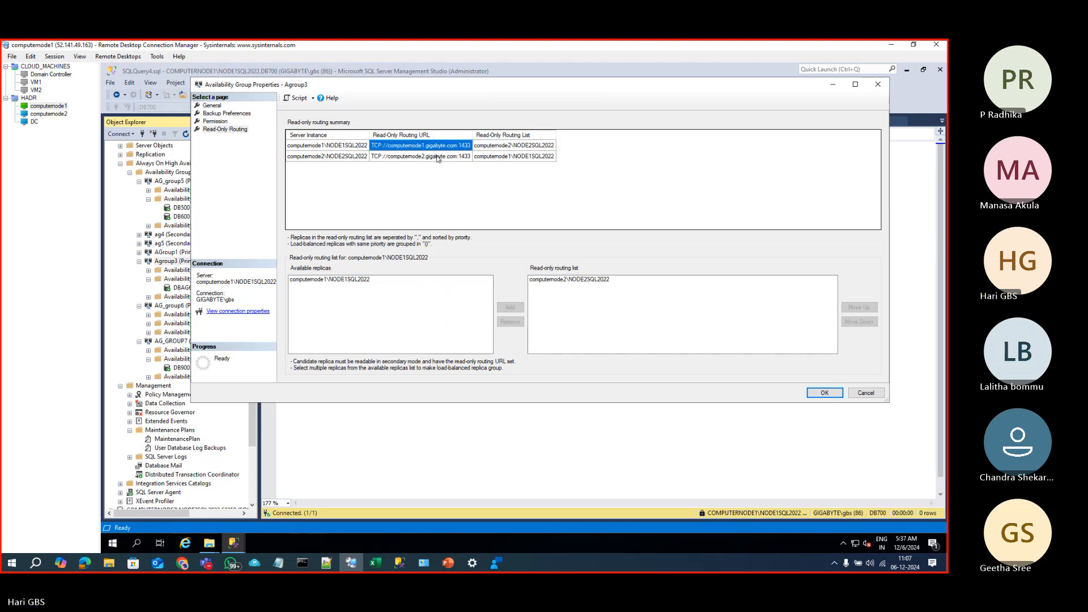
click(438, 157)
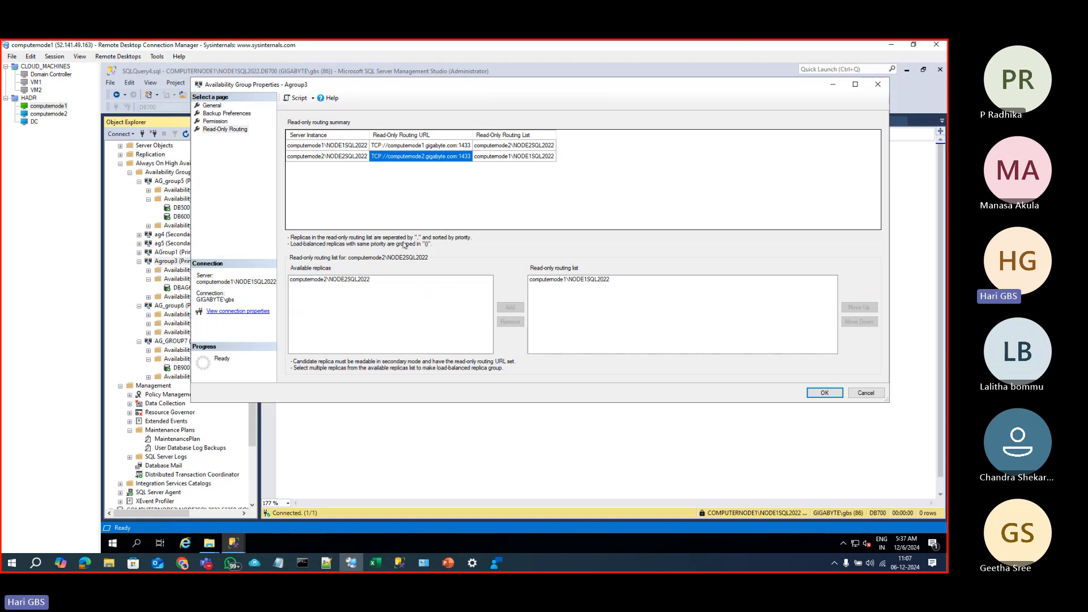
click(357, 279)
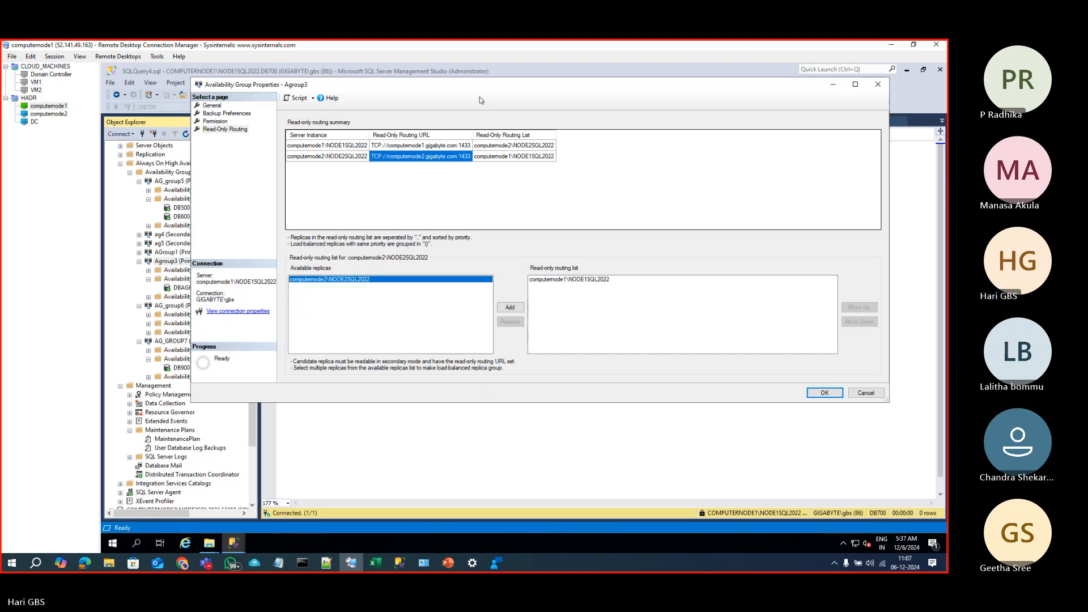
click(823, 392)
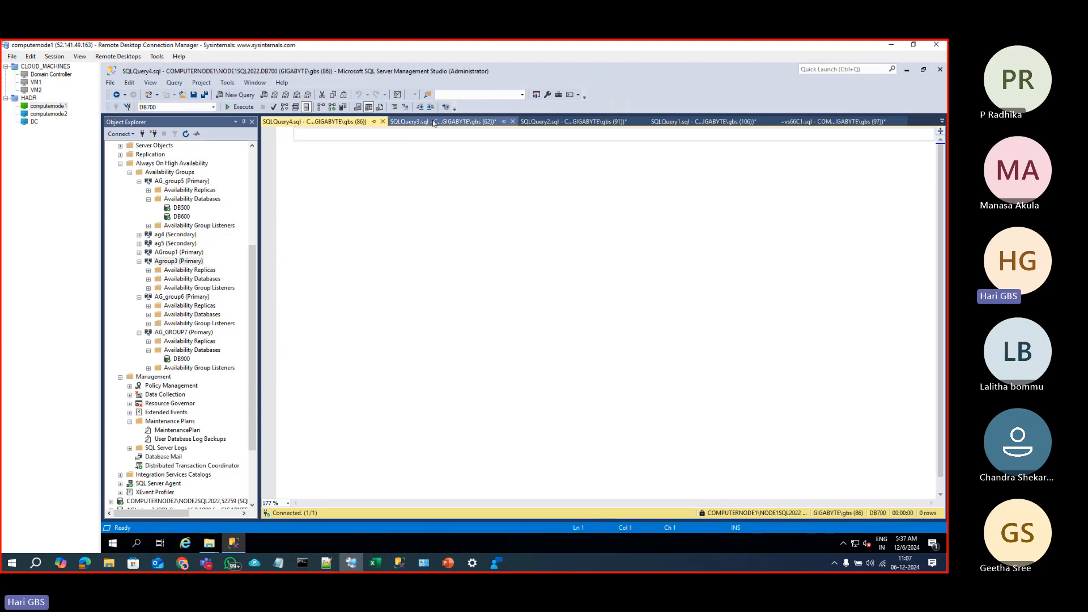
click(48, 114)
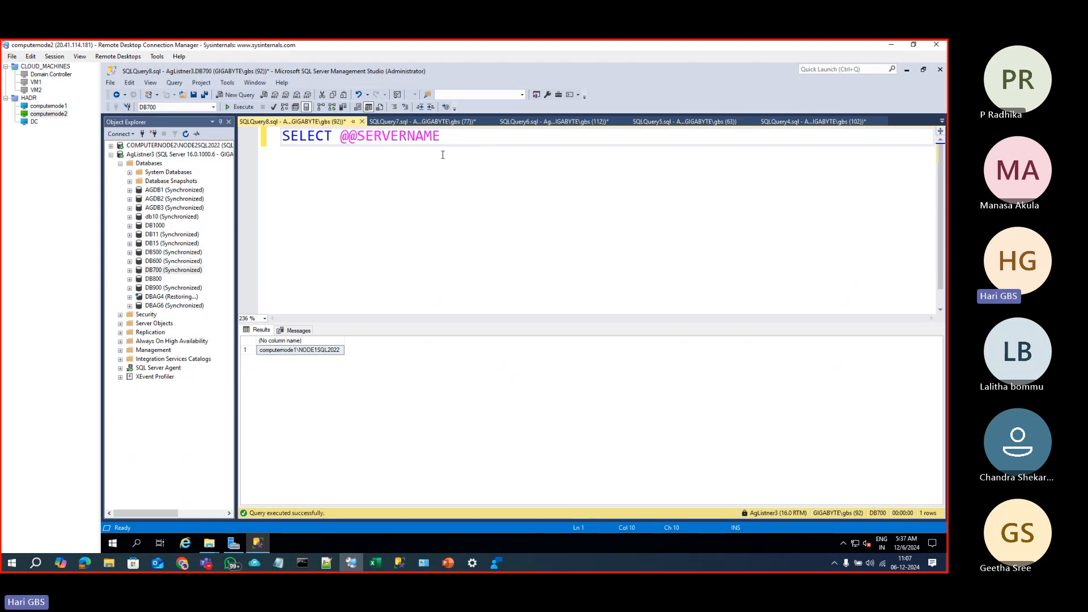
drag(440, 151, 180, 118)
key(ctrl+c)
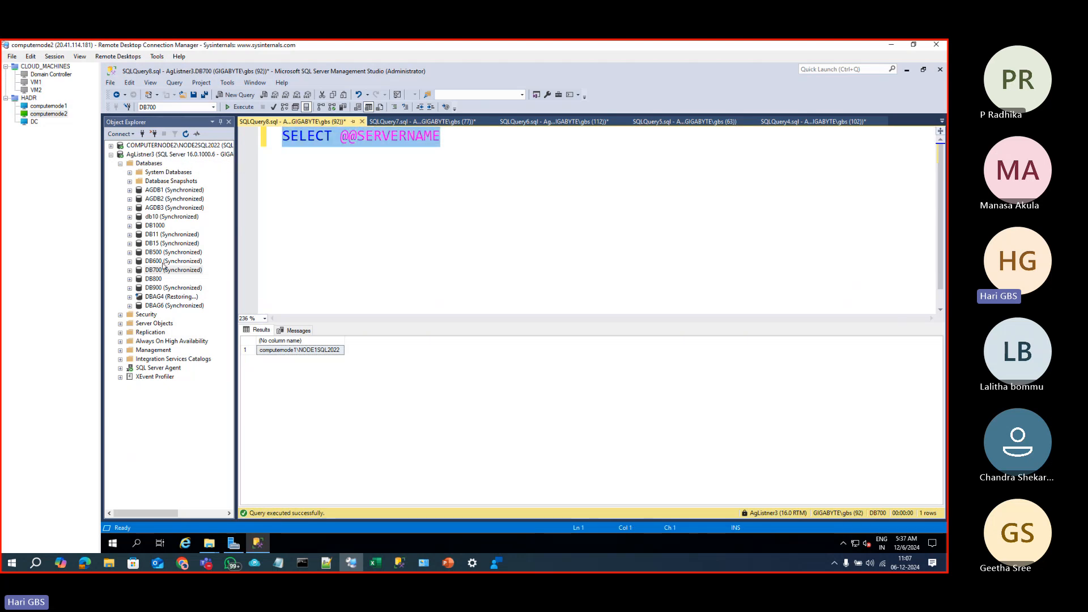
click(165, 305)
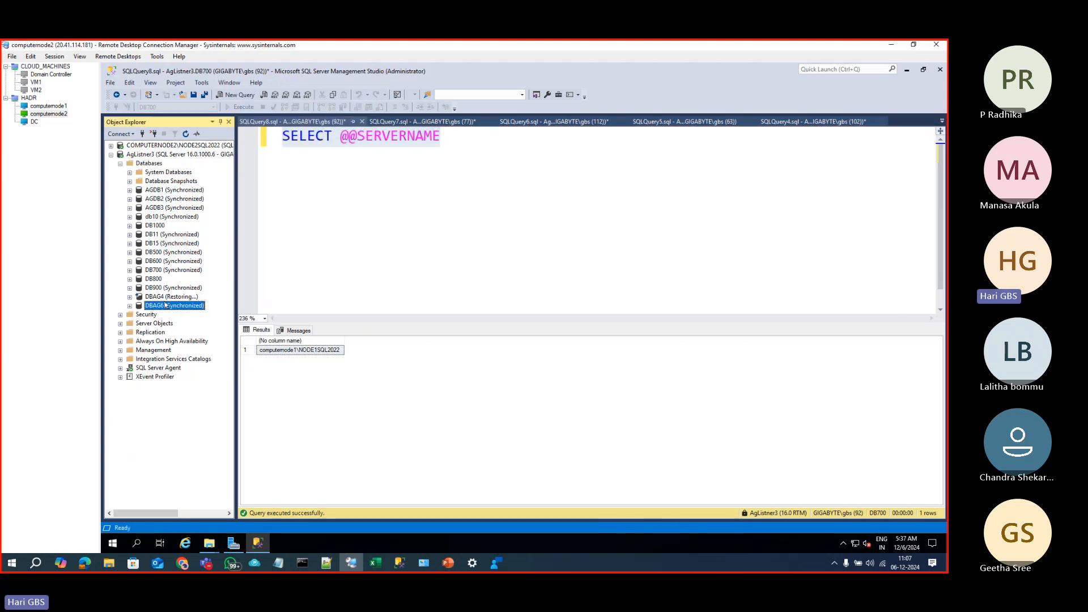
key(ctrl+n)
key(ctrl+v)
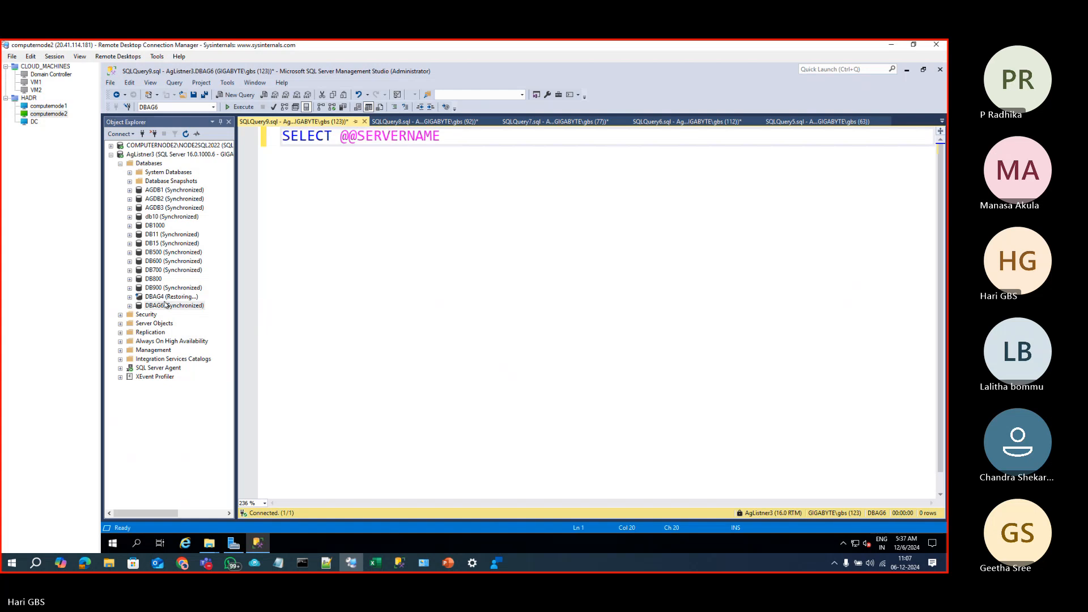
key(F5)
key(ctrl+Left)
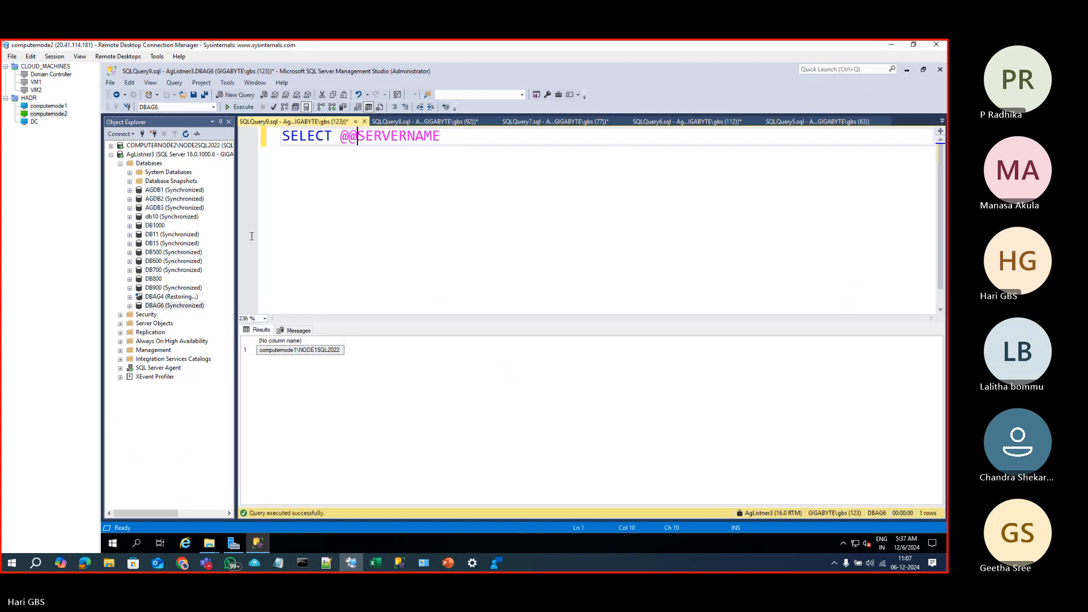
click(40, 107)
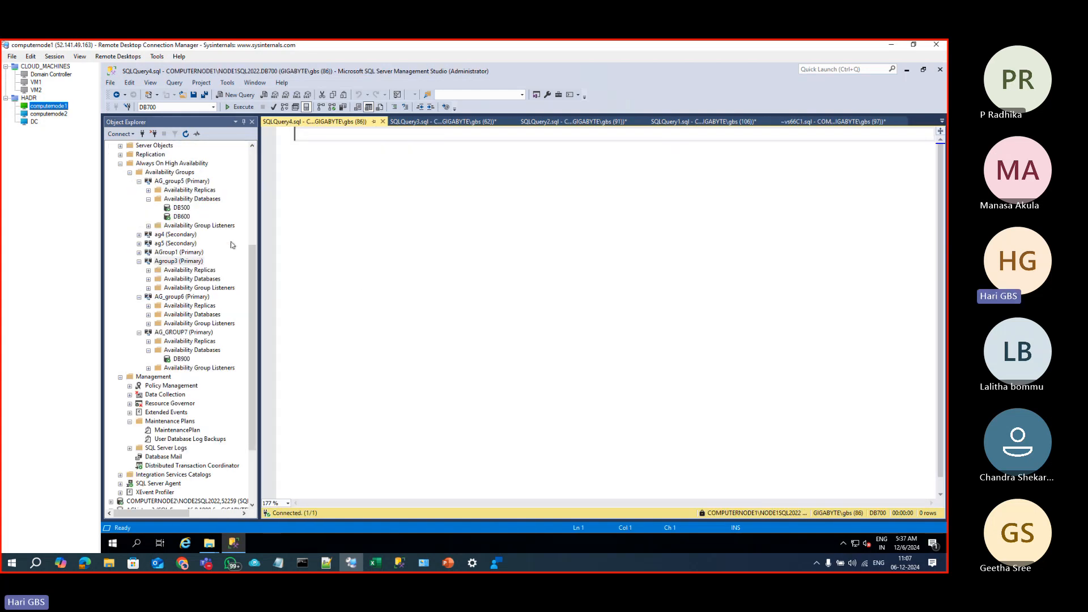
Step: Reopen Agroup3's properties and widen the dialog to show each replica's endpoint URL
right_click(179, 261)
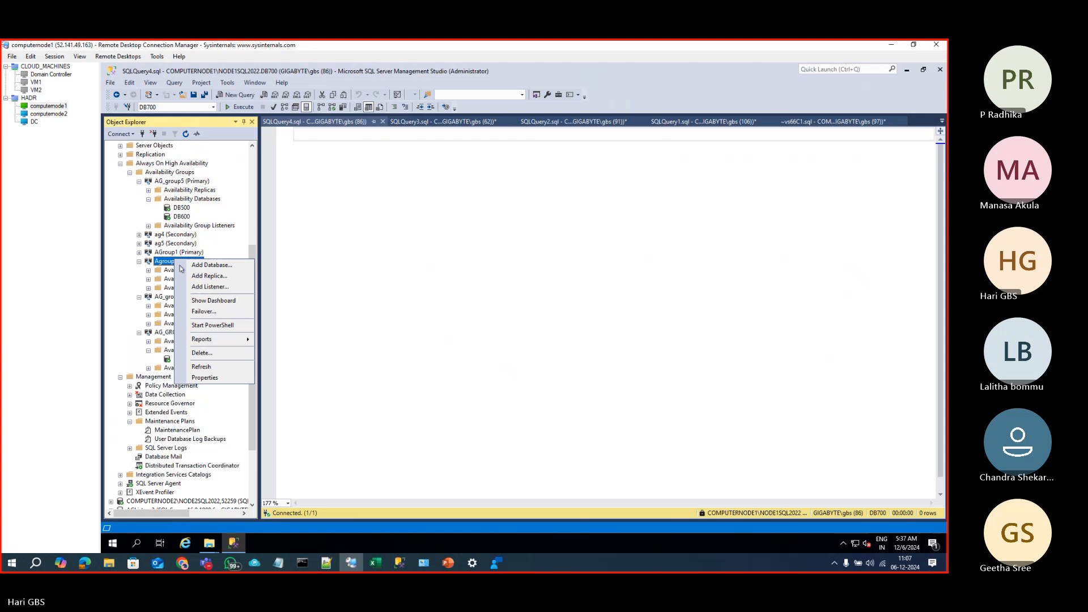
click(223, 374)
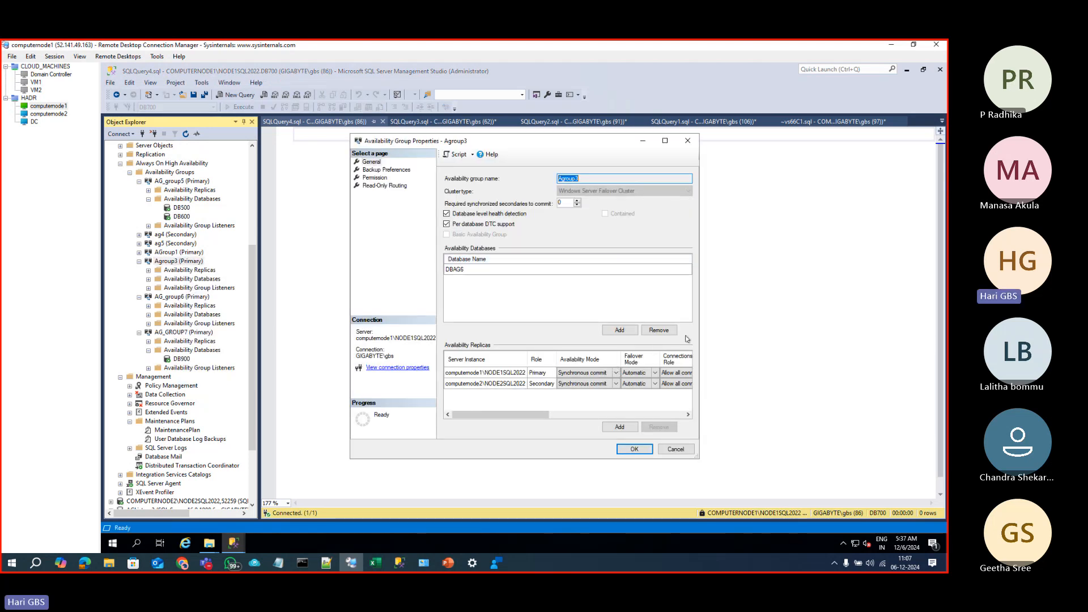
drag(701, 202, 944, 223)
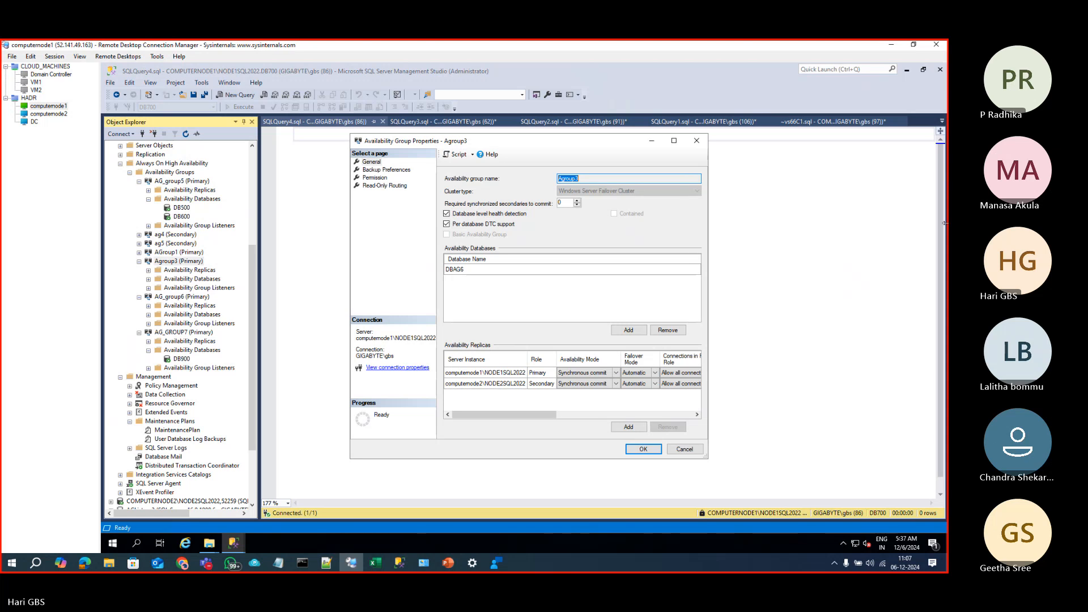
drag(844, 415, 924, 418)
click(853, 375)
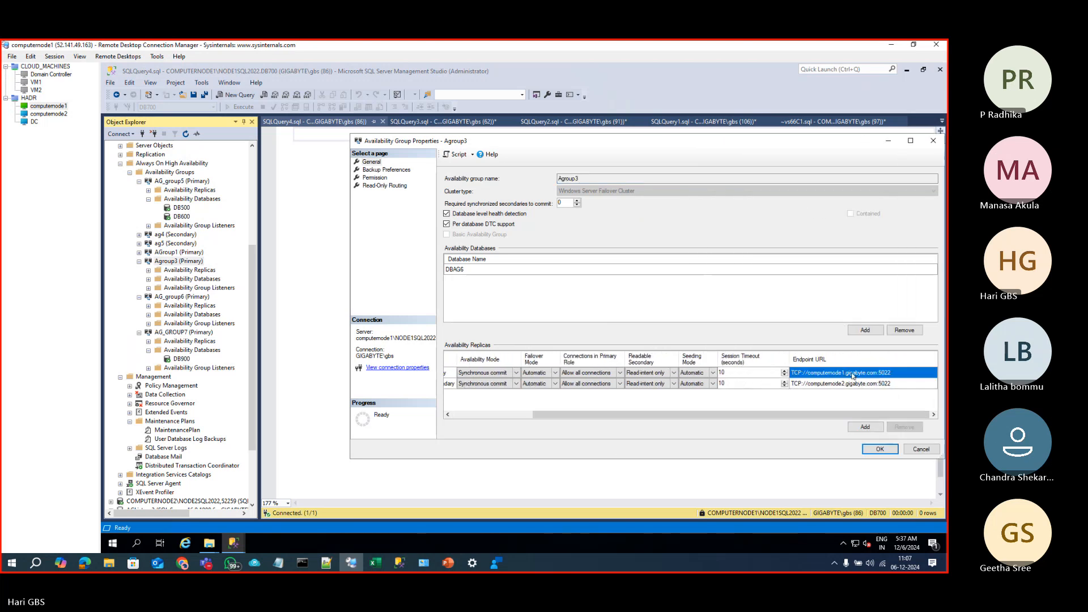
Step: Clear computernode1's read-only routing list, removing computernode2 and computernode1 from it
click(386, 187)
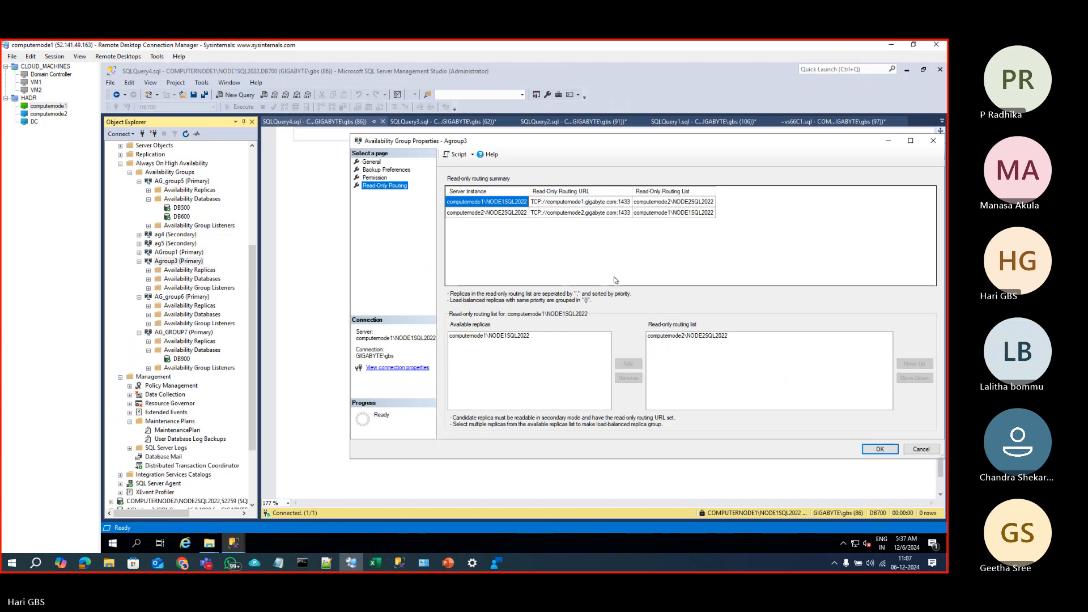
click(602, 202)
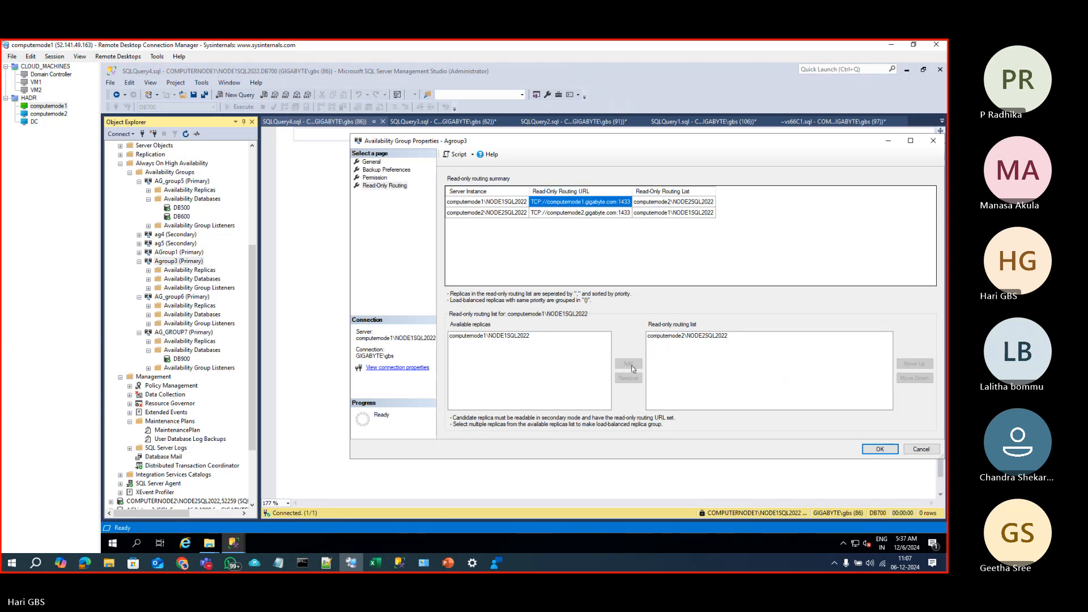
click(648, 202)
click(537, 337)
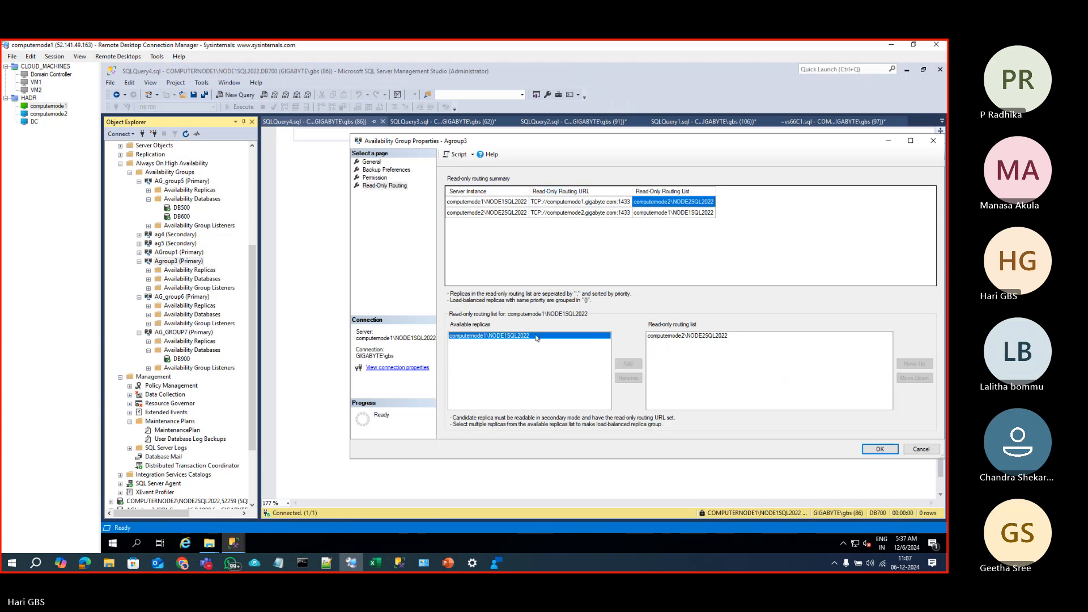
click(517, 202)
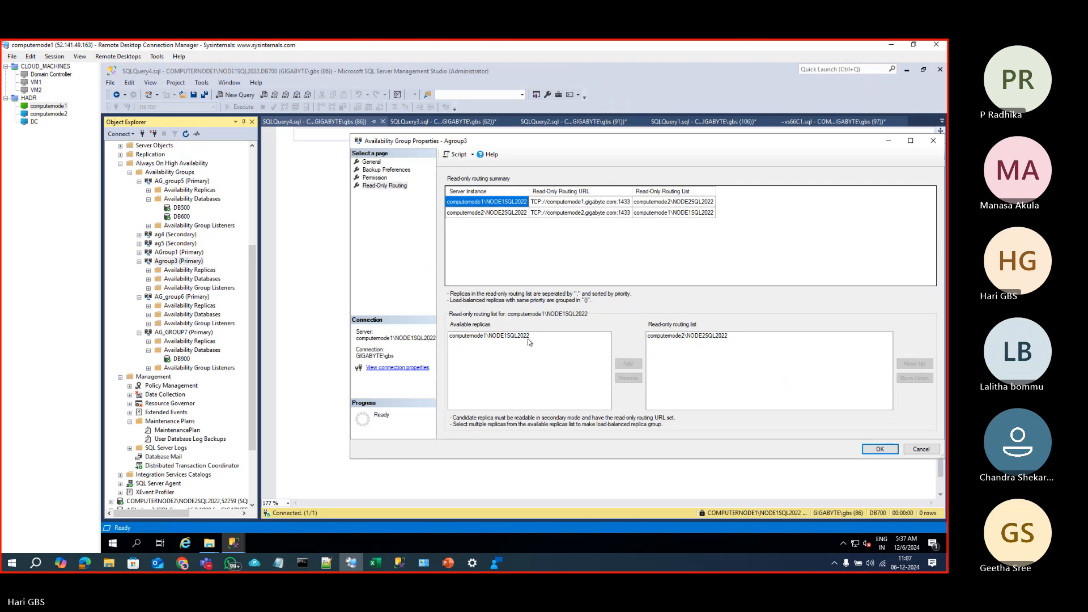
click(510, 336)
click(630, 364)
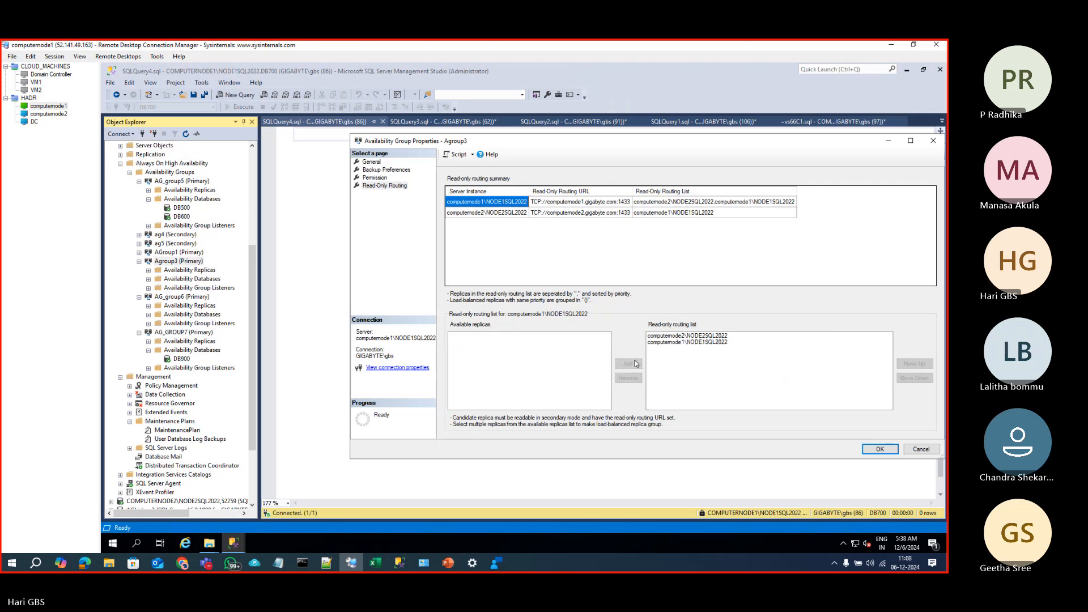
click(737, 336)
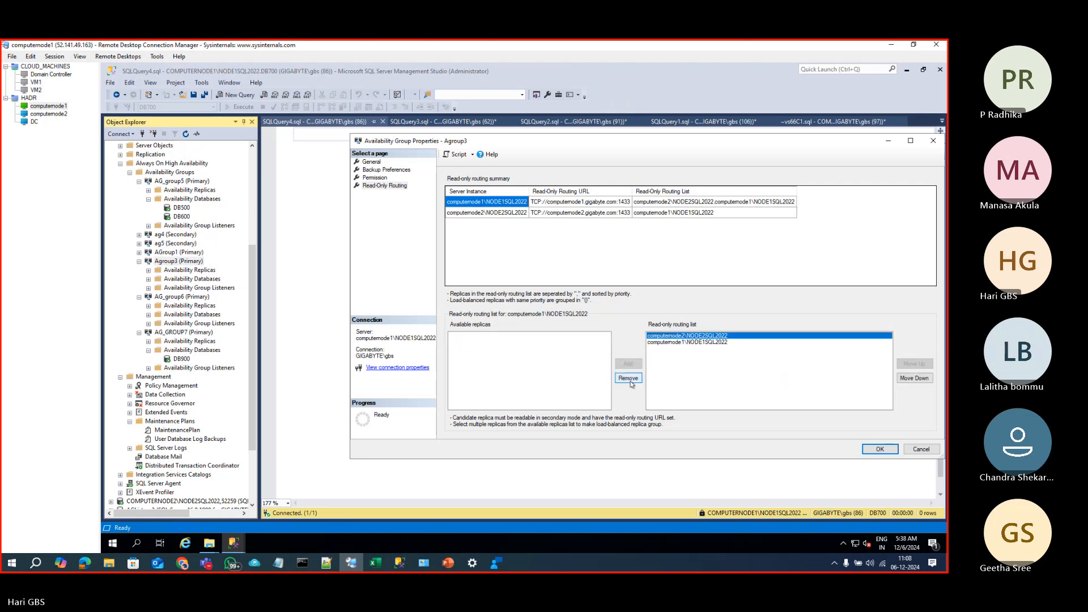
click(629, 379)
click(670, 337)
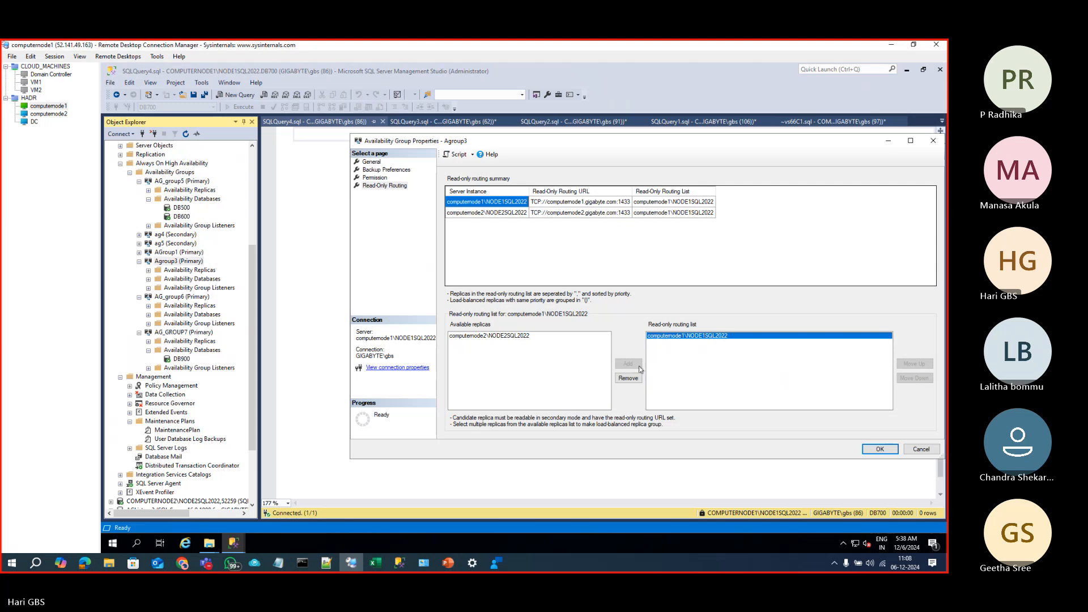
click(629, 378)
Step: Remove computernode1 from computernode2's read-only routing list, leaving it empty
click(523, 213)
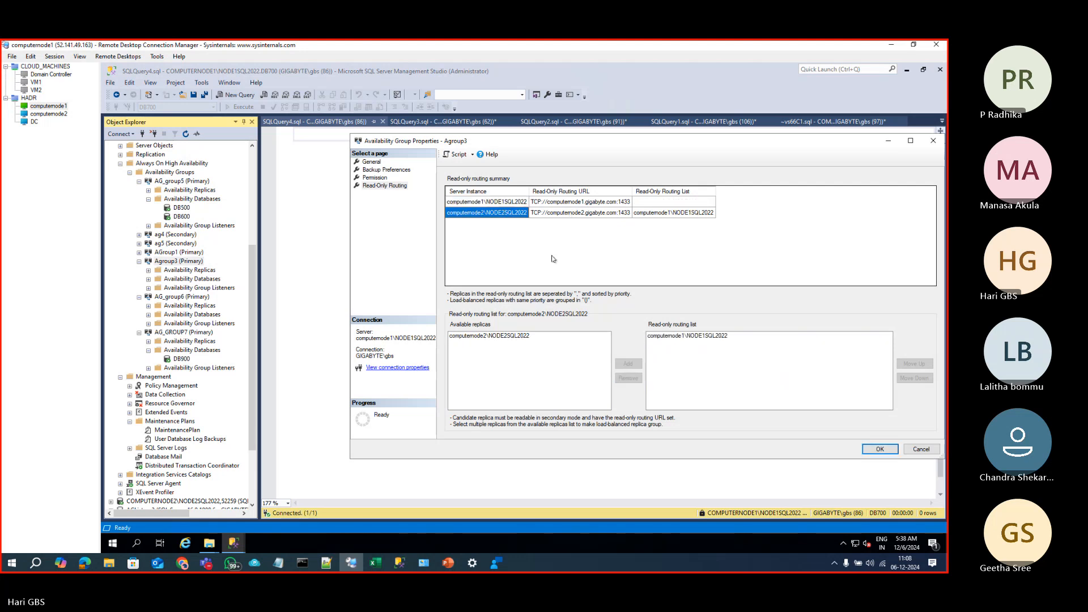
click(658, 336)
click(628, 378)
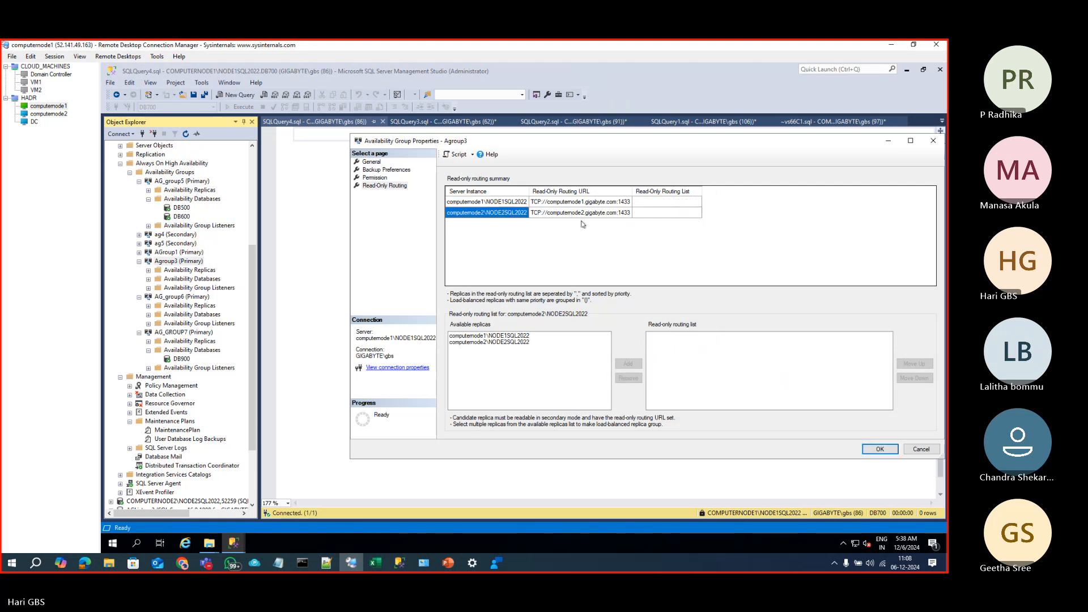
Step: Re-enter both routing URLs, setting computernode2's to TCP://computernode2.gigabyte.com:1433
click(574, 203)
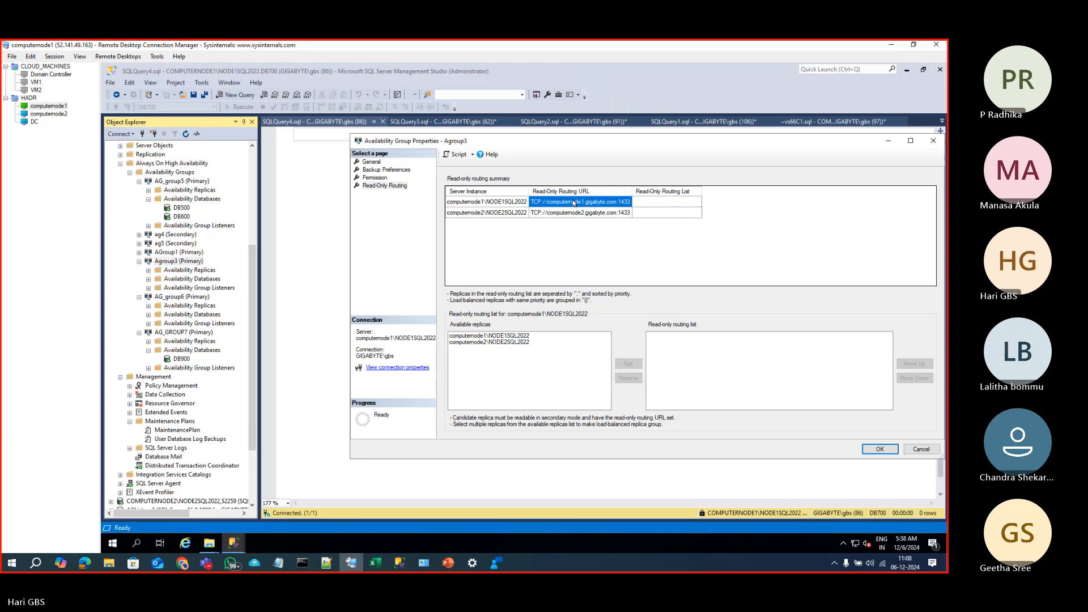
click(574, 202)
key(ctrl+a)
key(BackSpace)
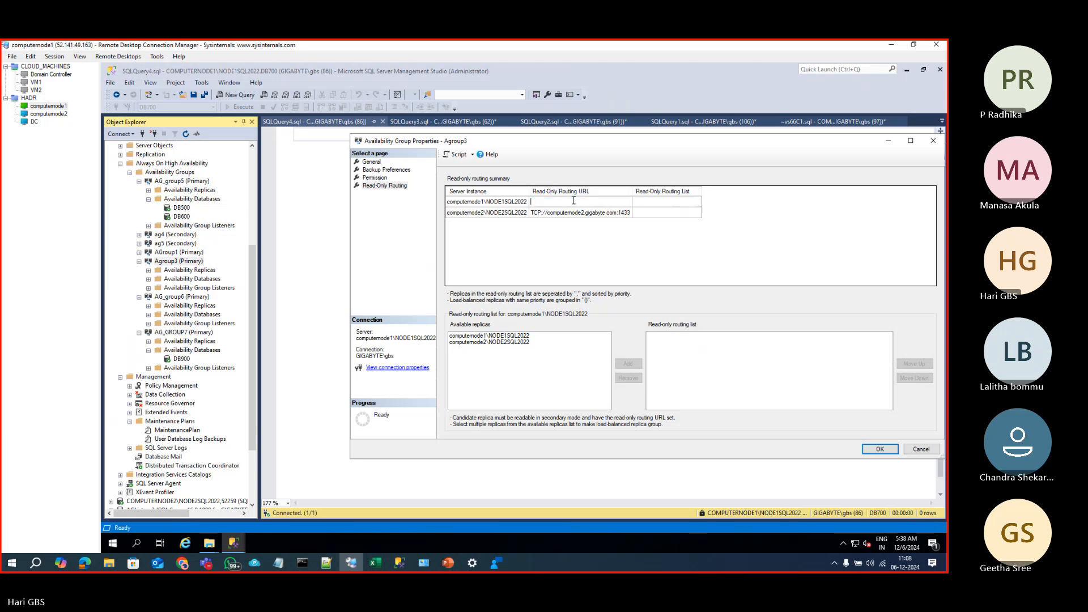
text(TCP://computernode1.gigabyte.com:5022)
key(Tab)
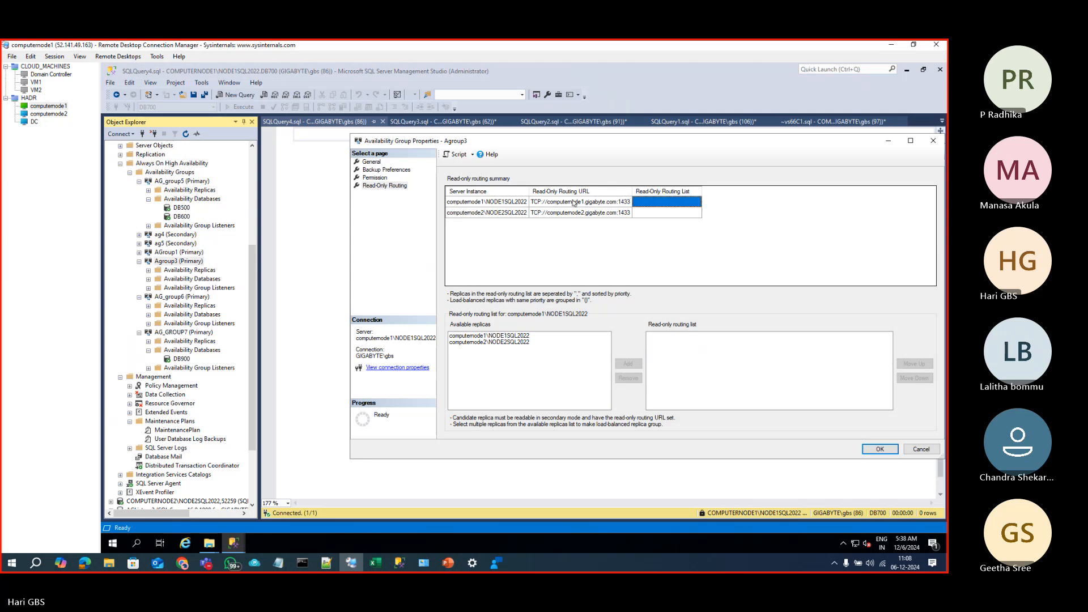
key(Tab)
key(Tab)
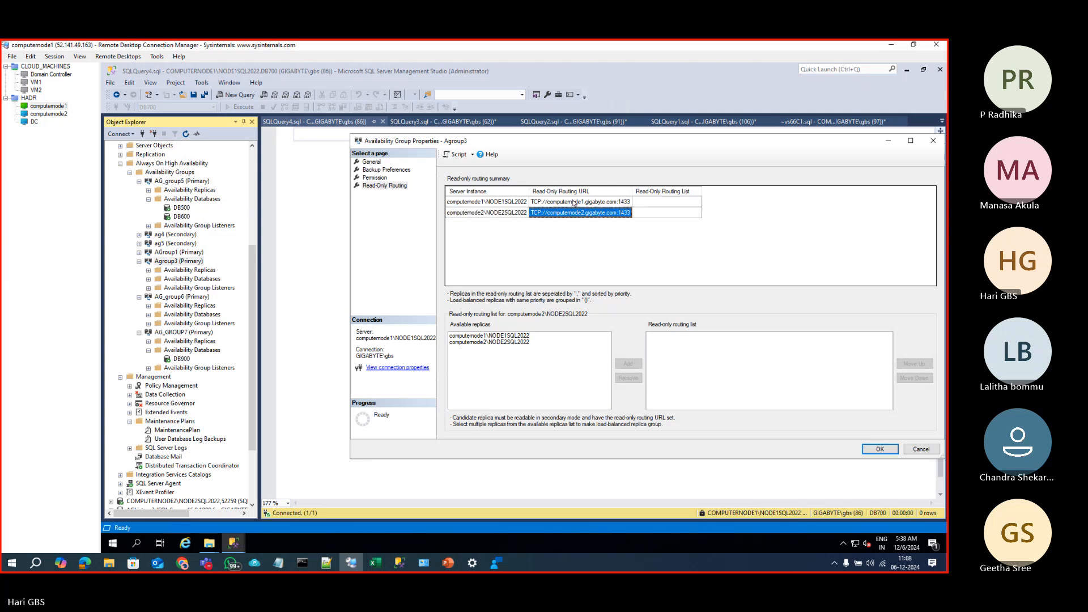
key(F2)
key(ctrl+a)
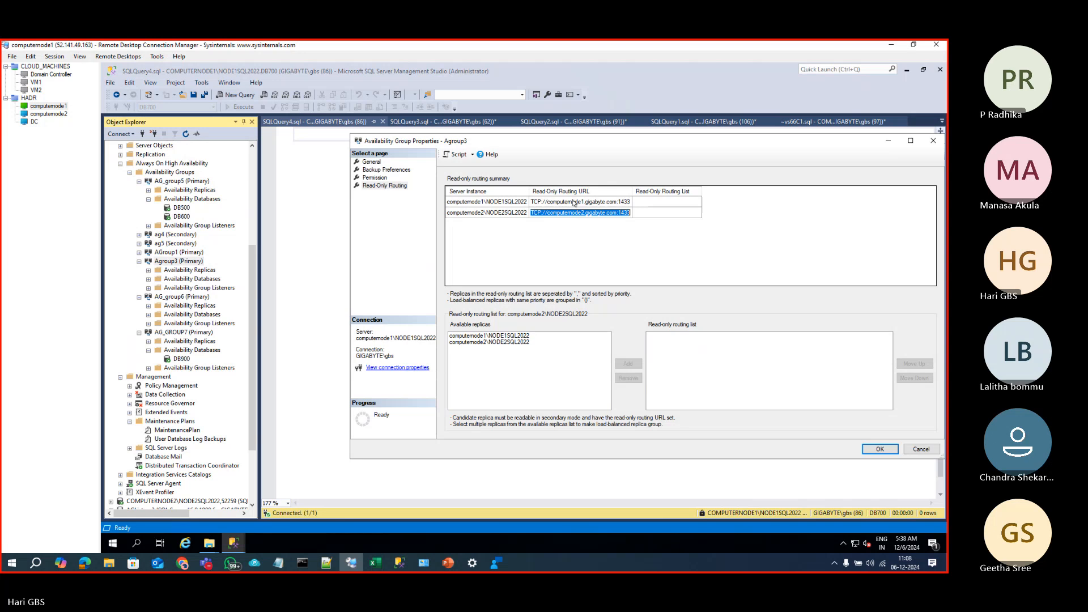
text(TCP://computernode2.gigabyte.com:5022)
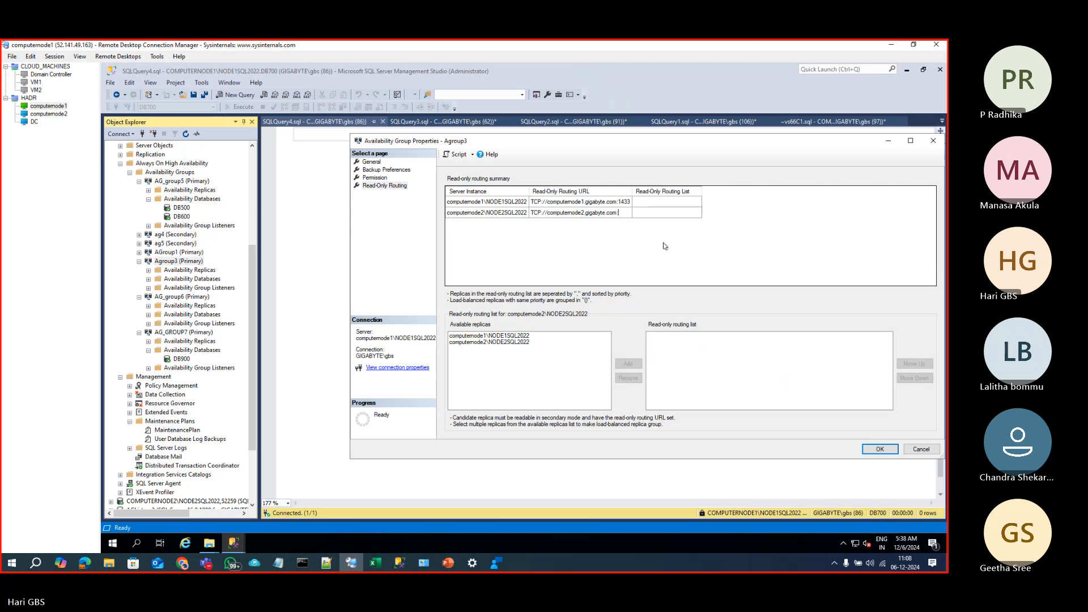
text(1433)
click(511, 204)
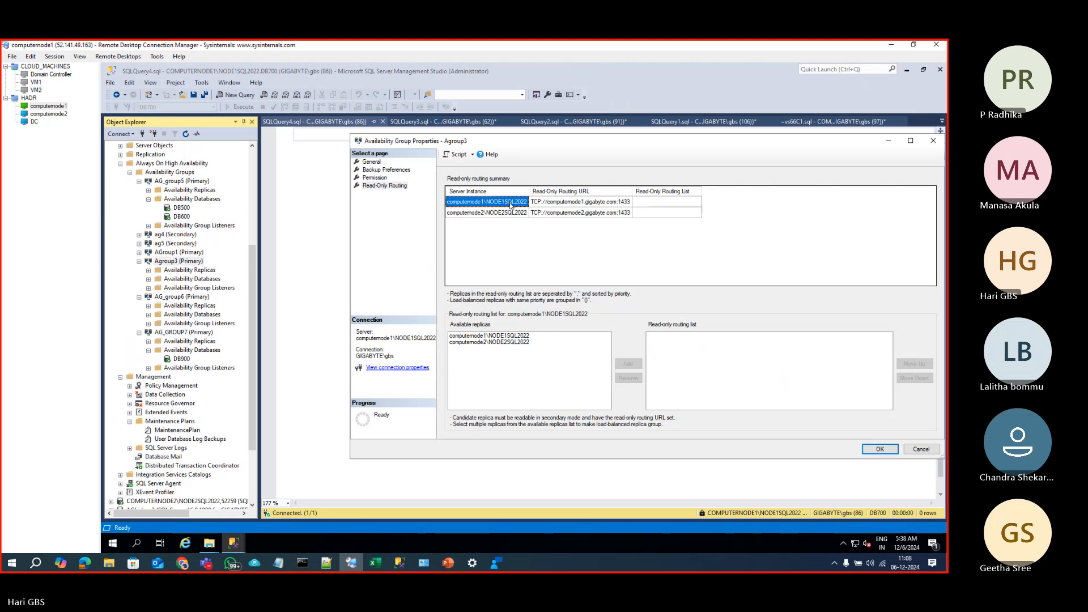
Step: Add computernode2 to computernode1's routing list and computernode1 to computernode2's, then save with OK
click(518, 336)
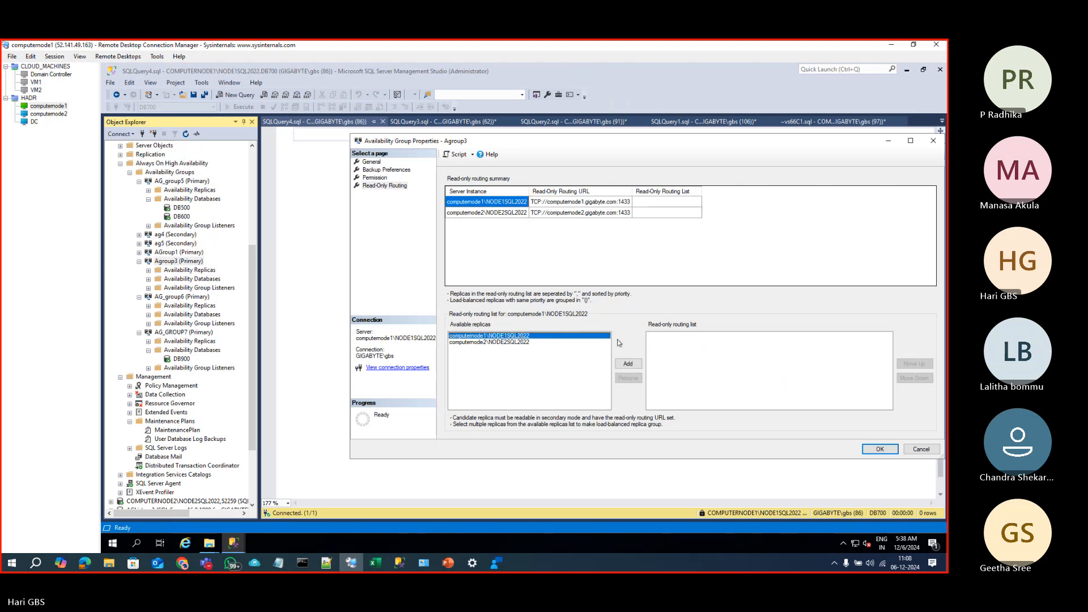
click(516, 343)
click(625, 364)
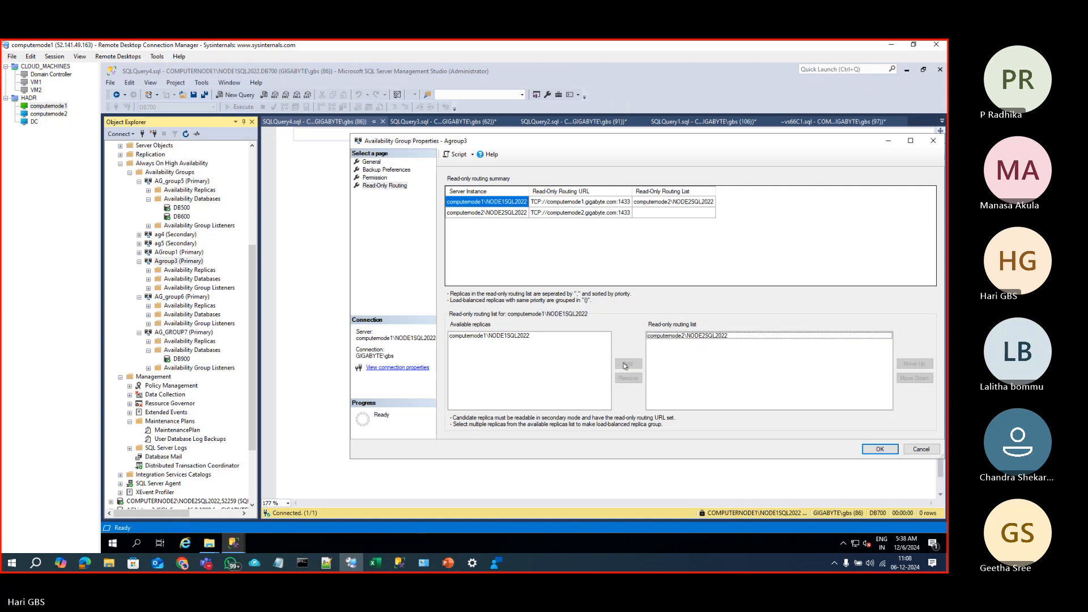
click(517, 213)
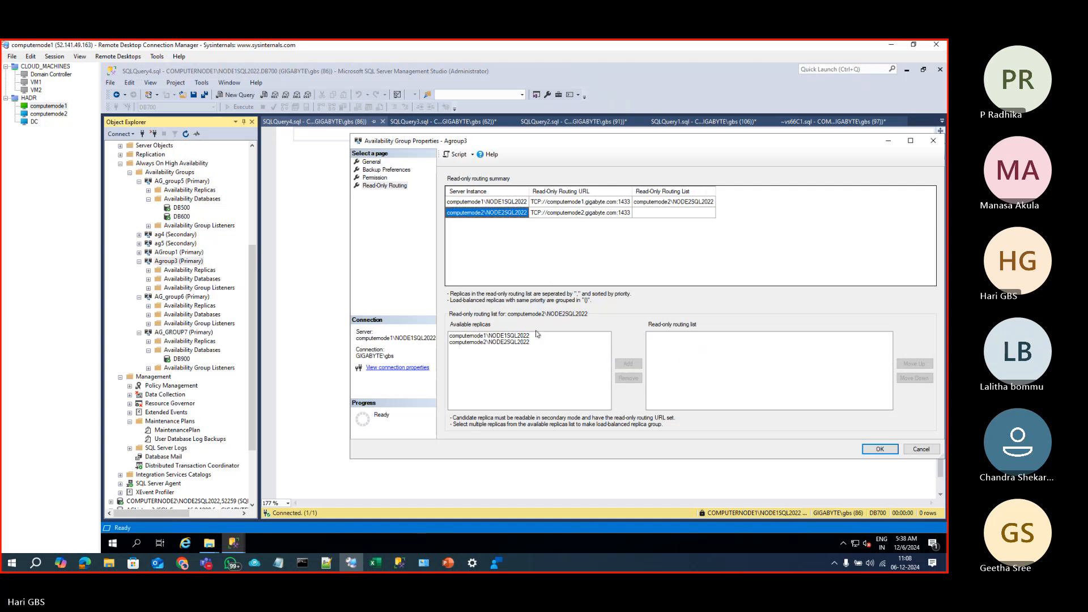
click(515, 337)
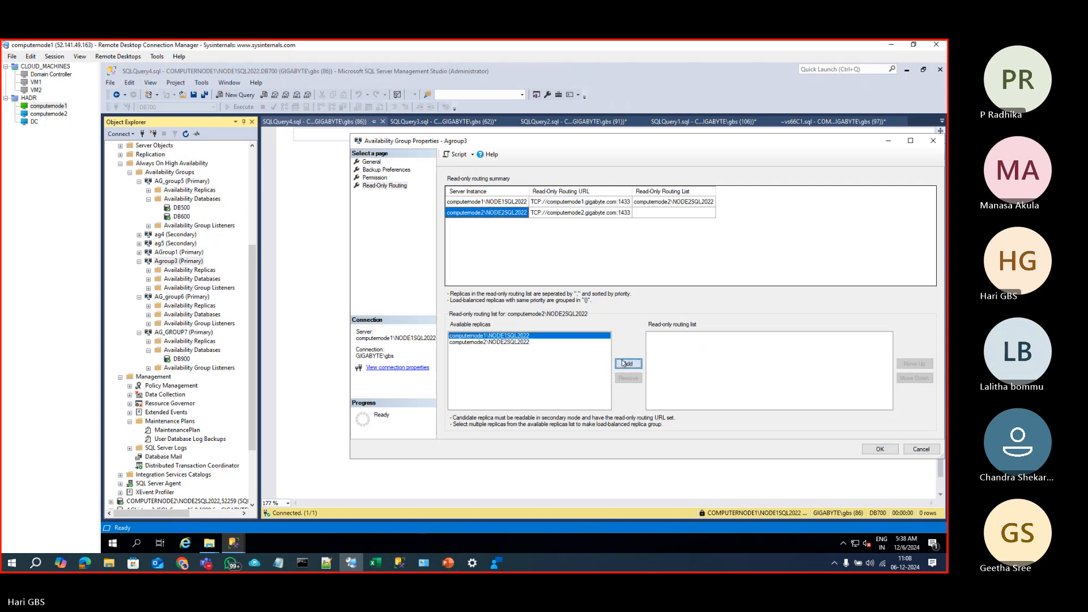
click(628, 363)
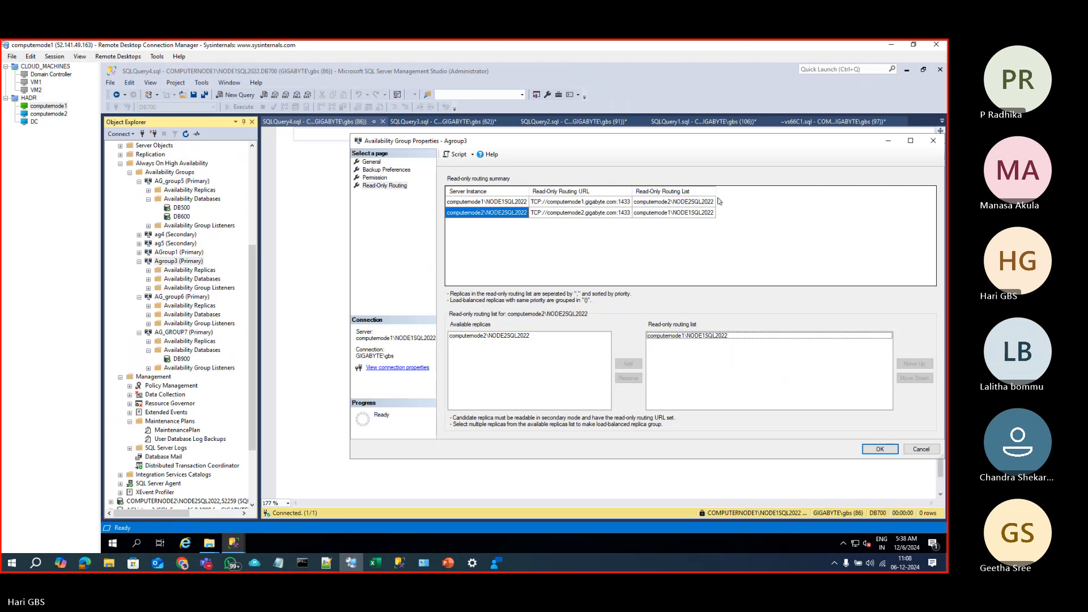
click(486, 205)
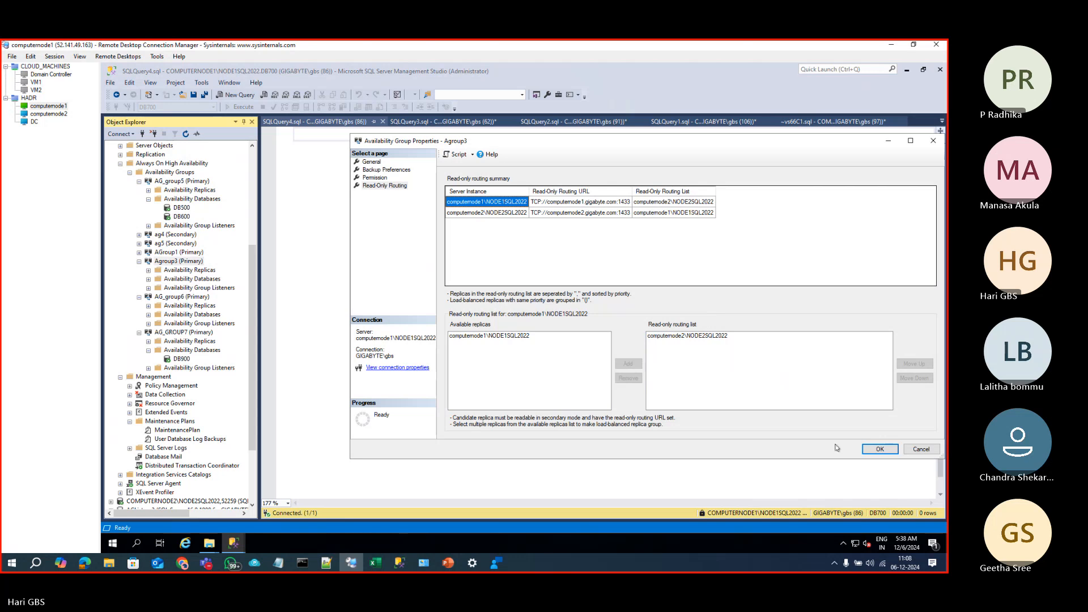
click(876, 449)
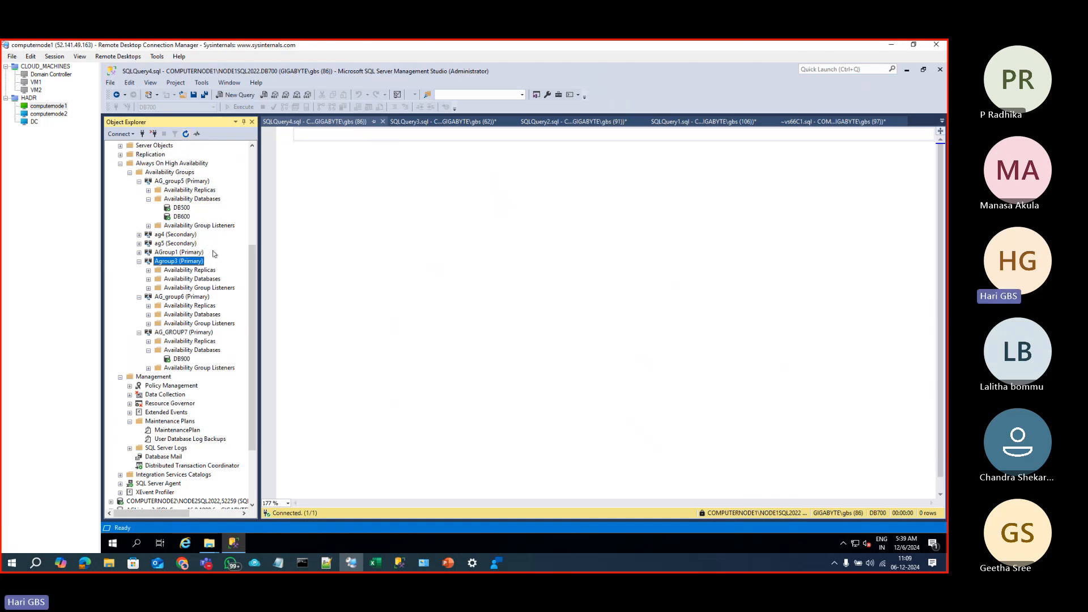
Step: Launch SQL Server Configuration Manager from Run and restart the SQL Server database engine service
scroll(213, 250, up, 6)
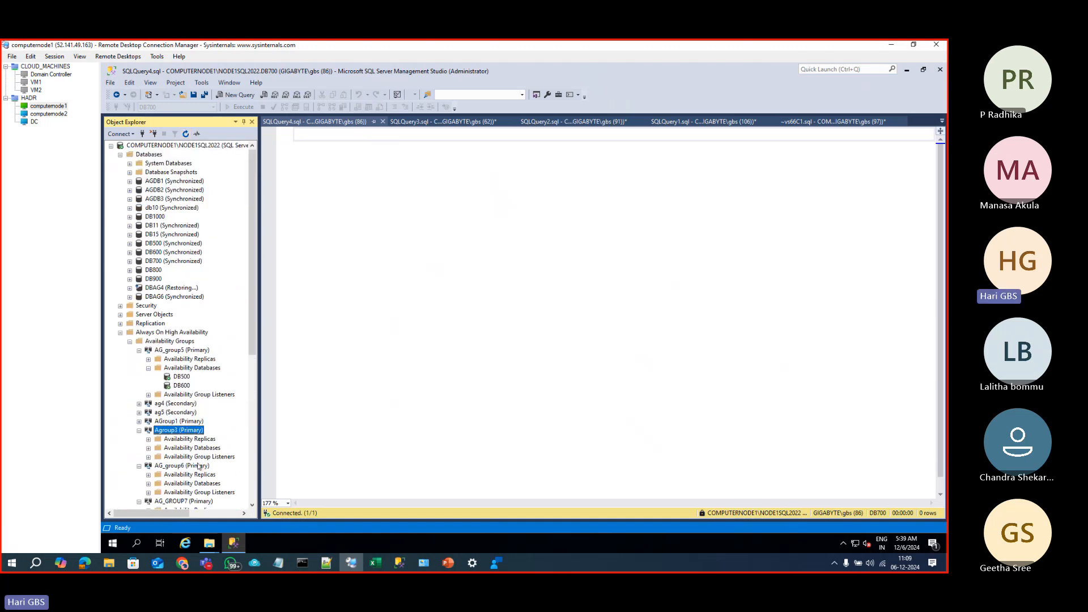
right_click(112, 543)
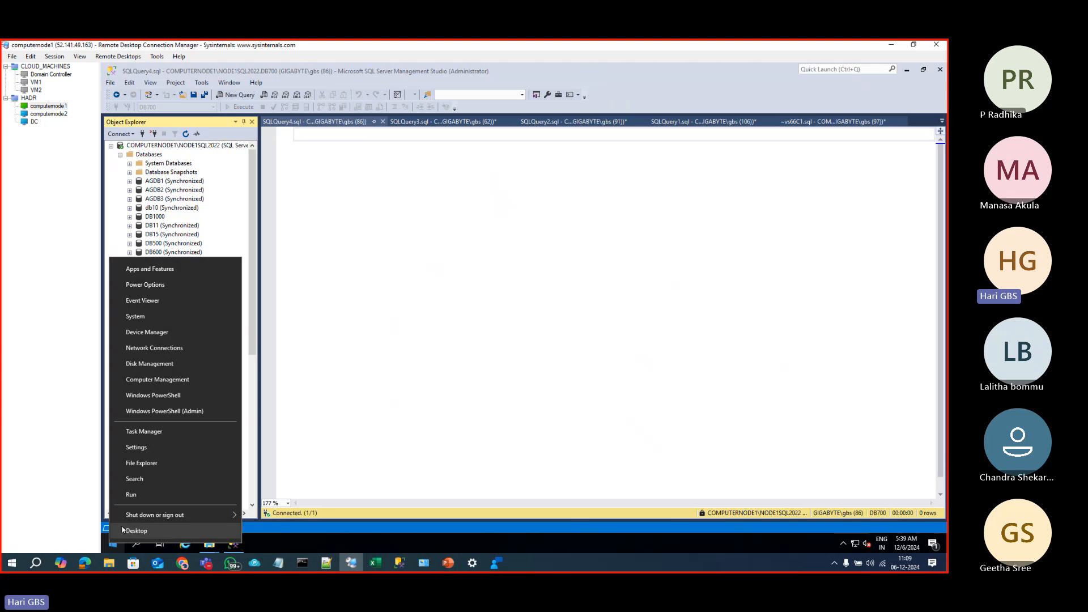
click(132, 494)
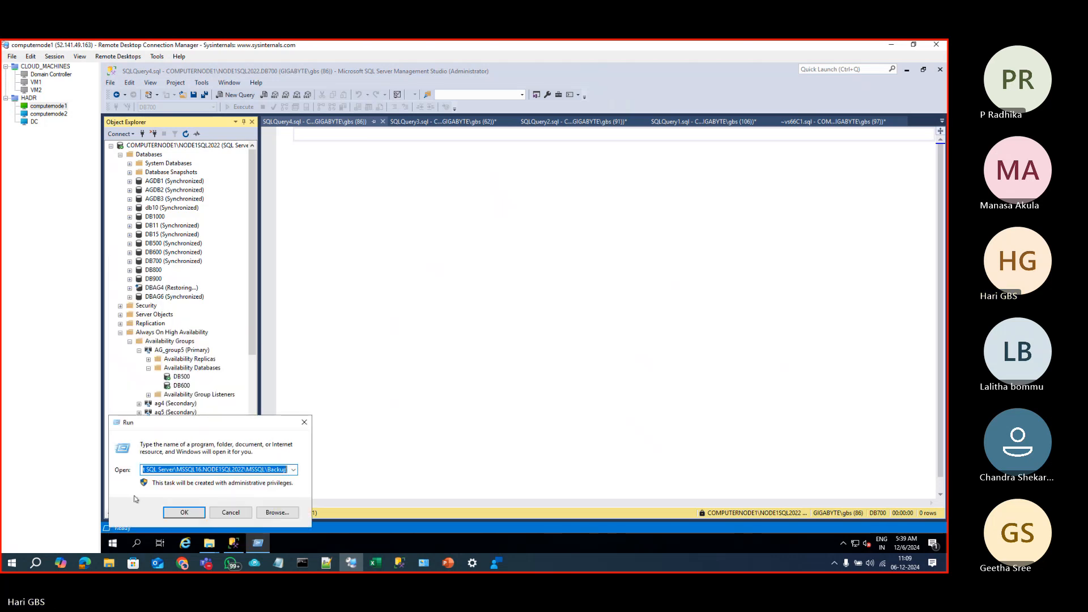
text(SQL)
key(Down)
key(Return)
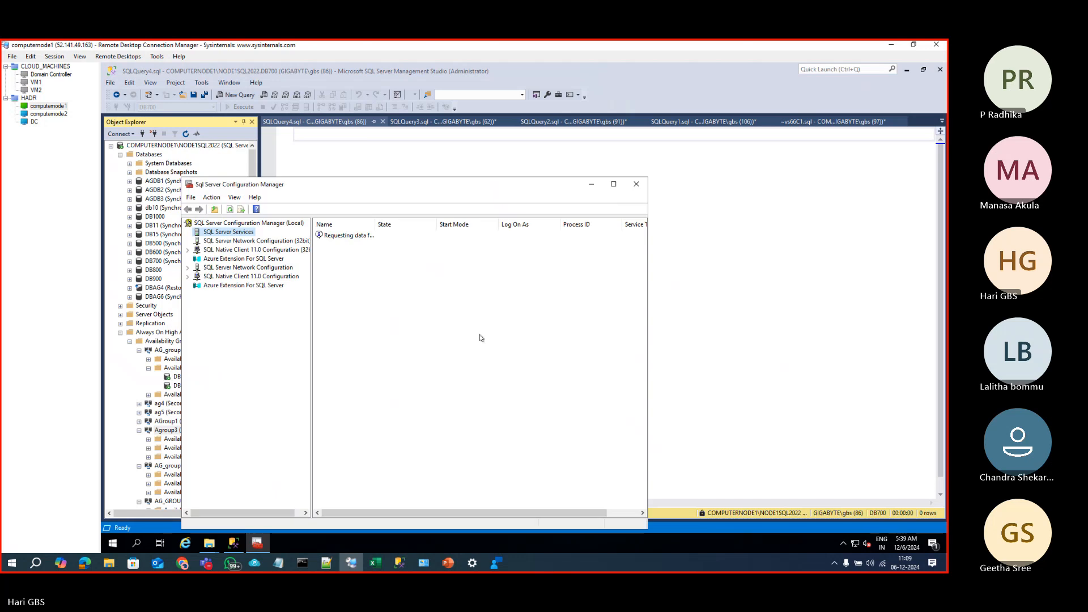
right_click(348, 237)
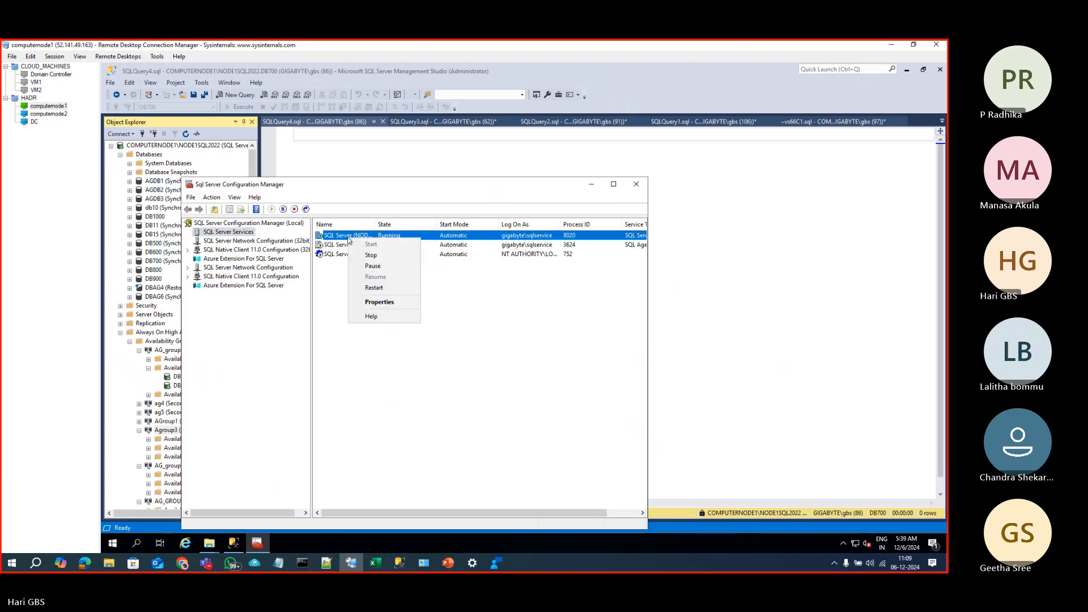
click(375, 290)
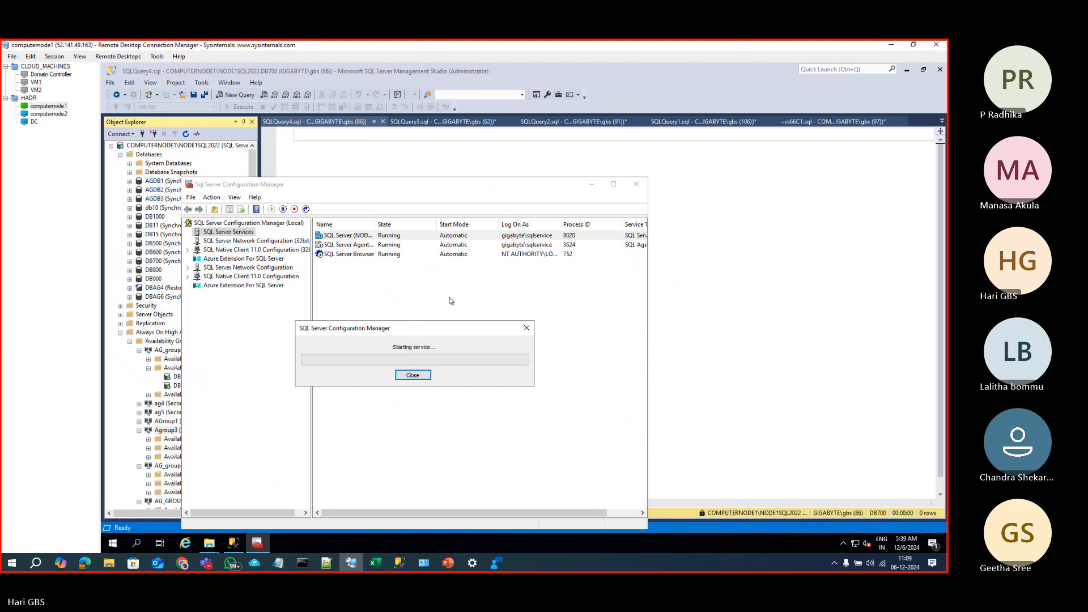
Step: Start a new Object Explorer connection with AgListner3 as the server name
click(591, 184)
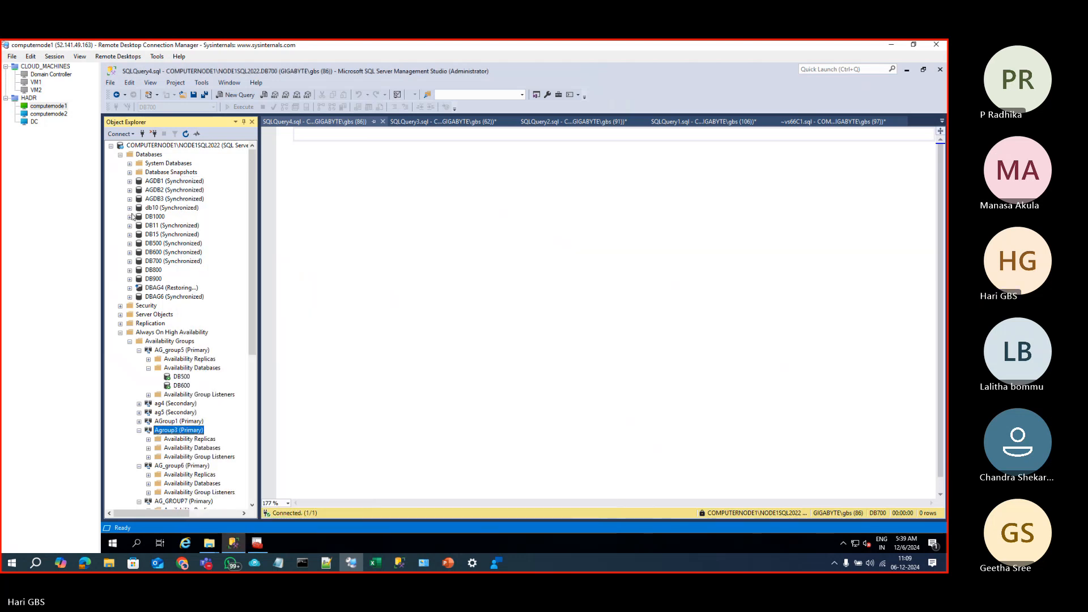
click(146, 147)
click(143, 135)
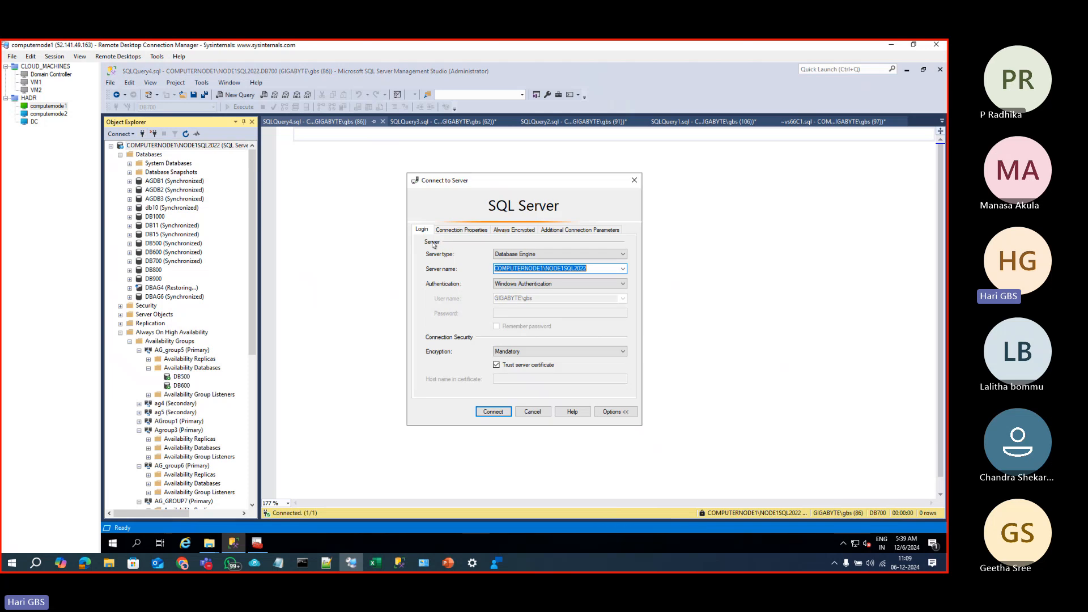
click(624, 269)
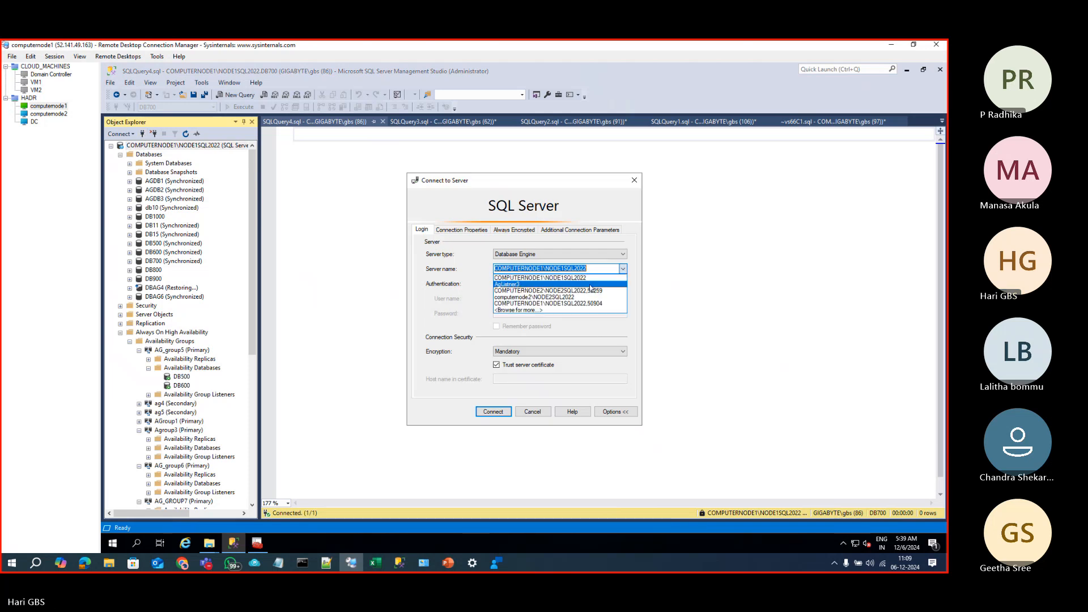
click(585, 286)
Step: Set the connection database to DBAG6, add applicationintent=readonly, and connect
click(461, 229)
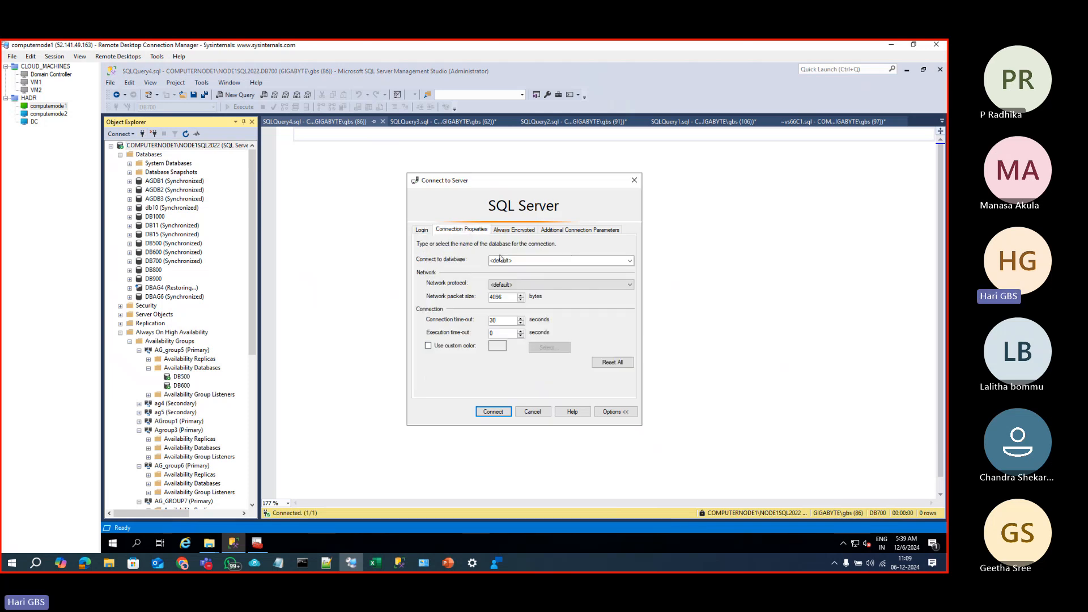
click(521, 262)
text(DBAG6)
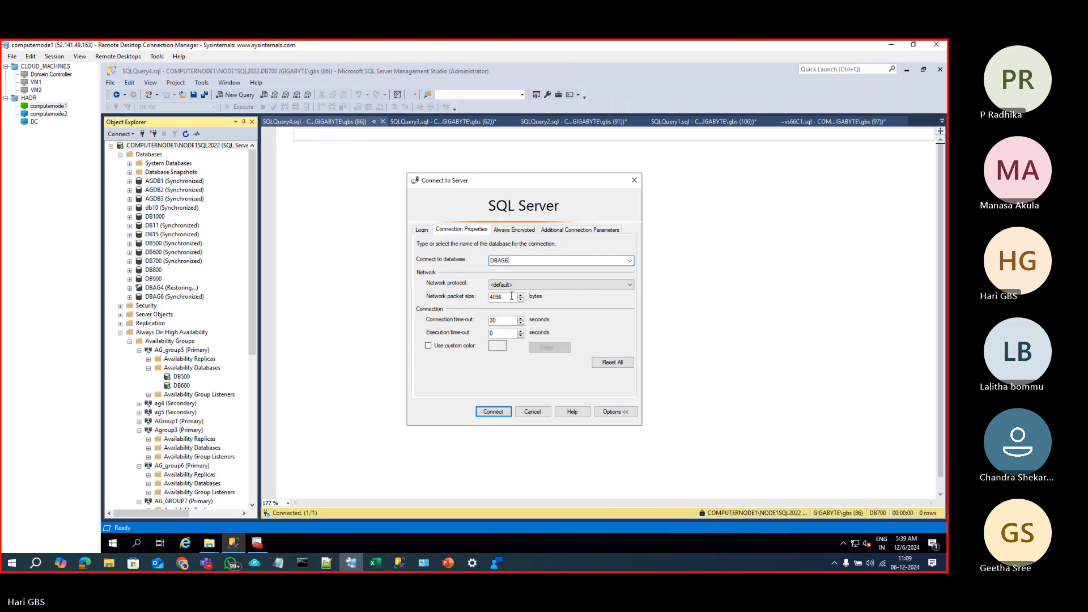
click(575, 231)
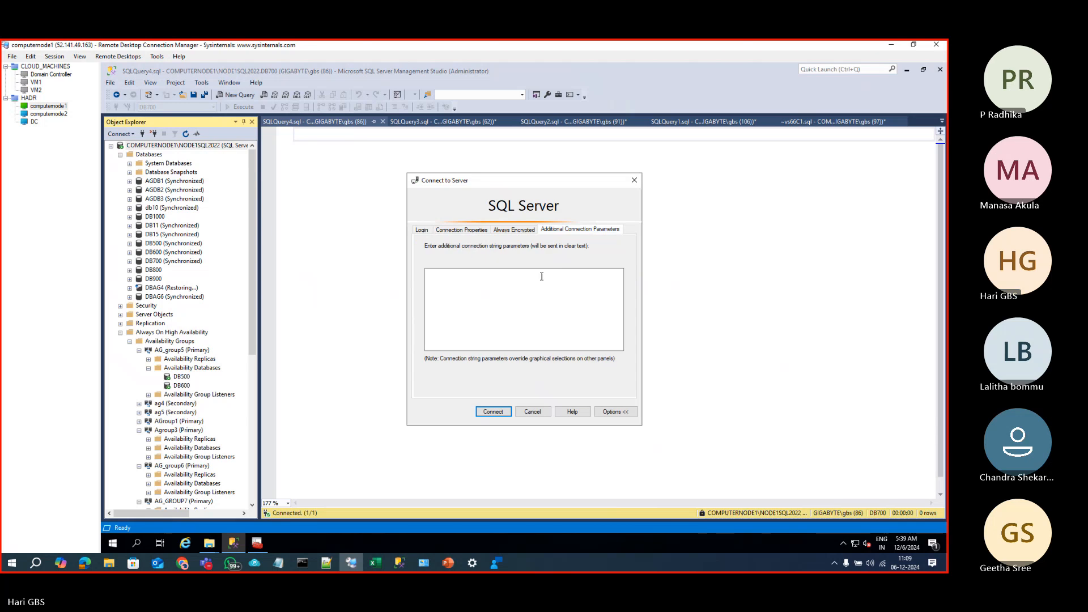
key(super+v)
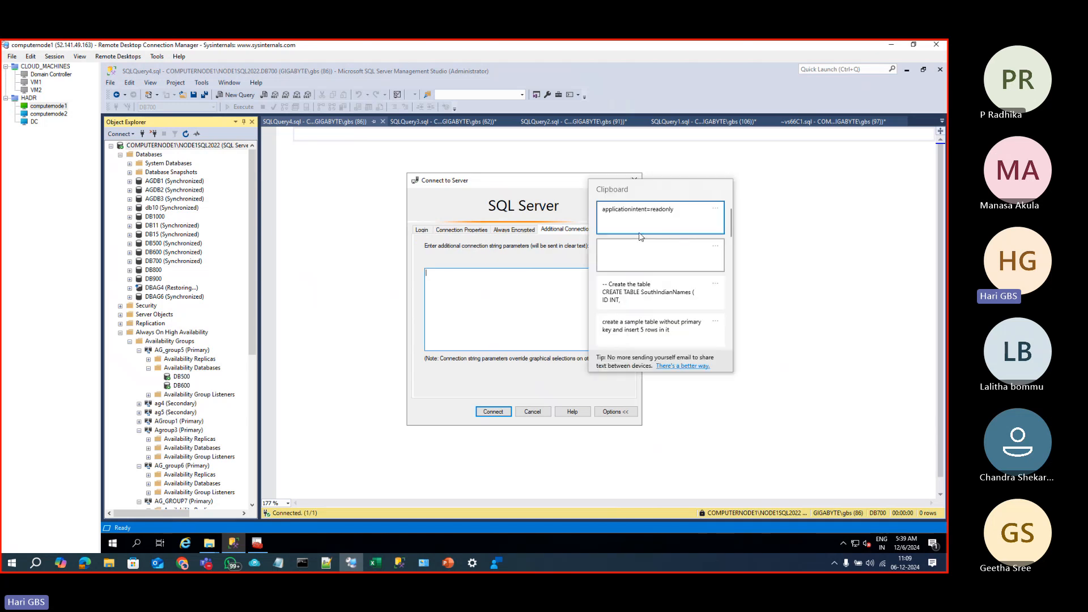
click(636, 227)
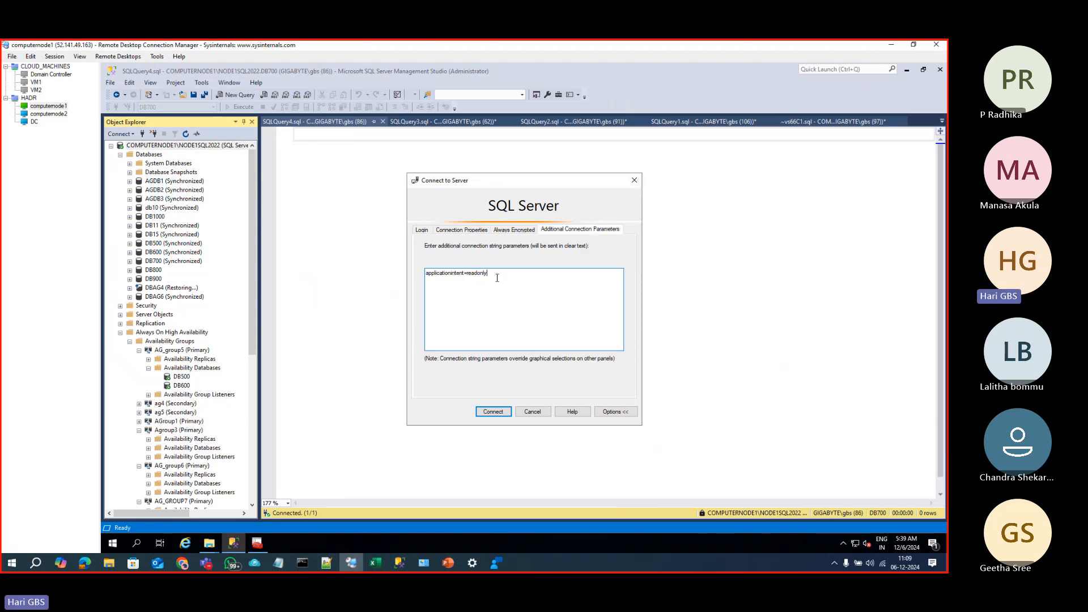
click(493, 412)
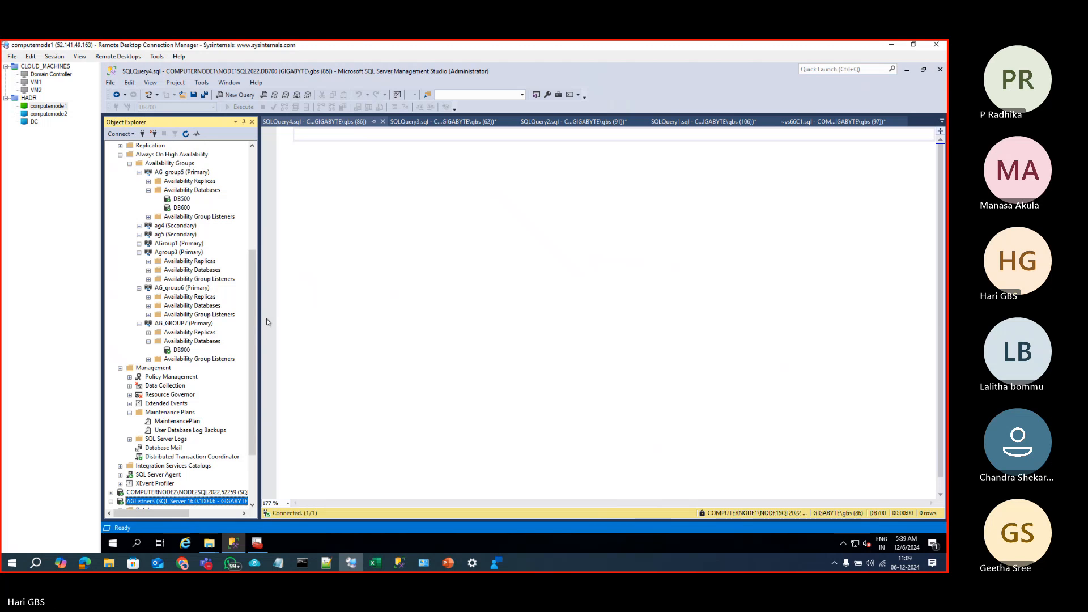
scroll(254, 216, up, 7)
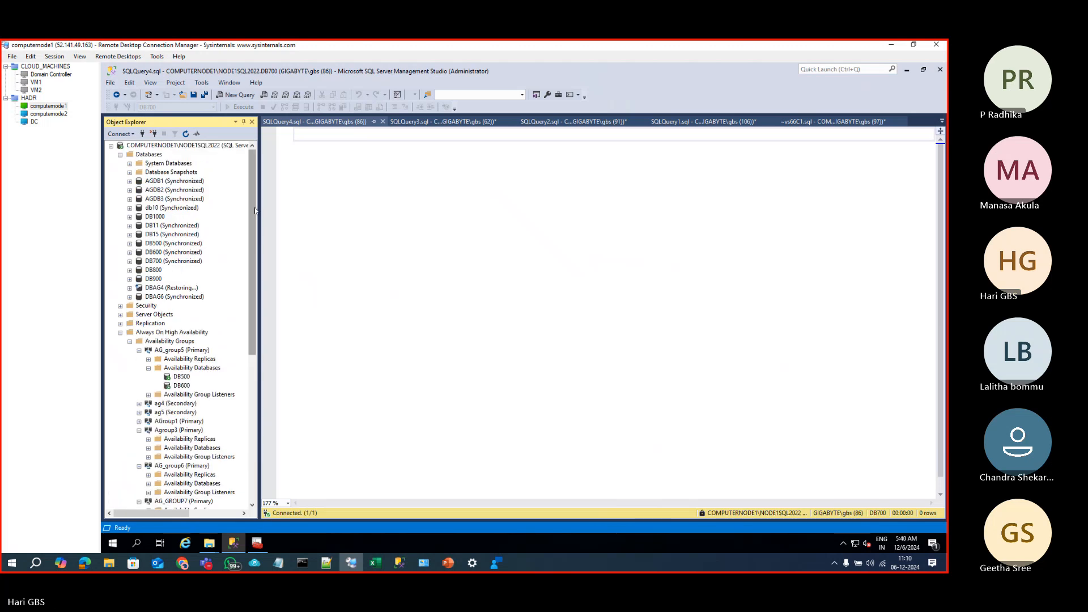
click(111, 146)
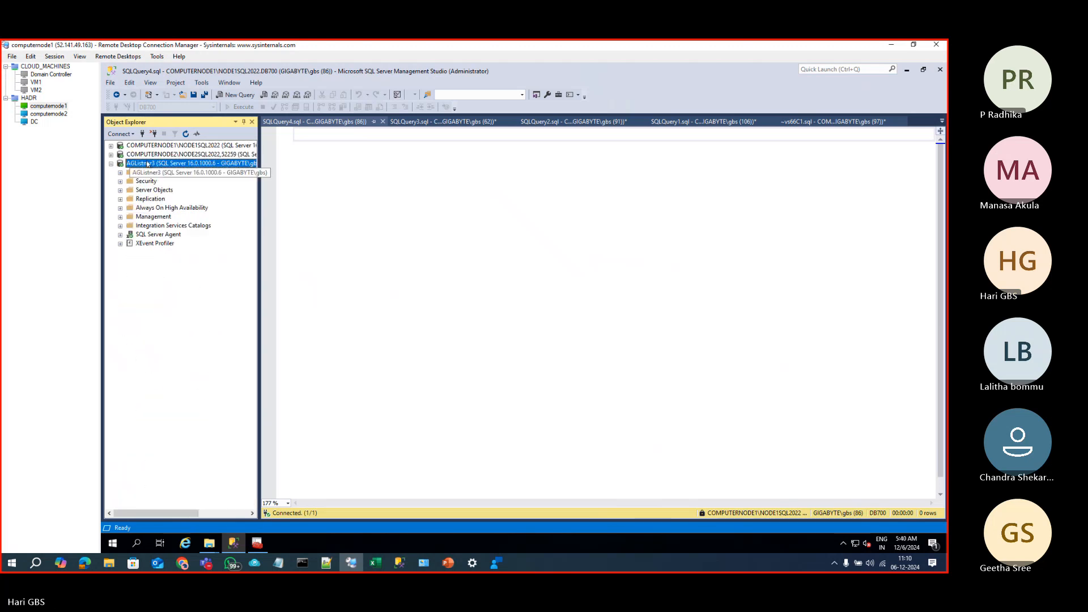
key(ctrl+n)
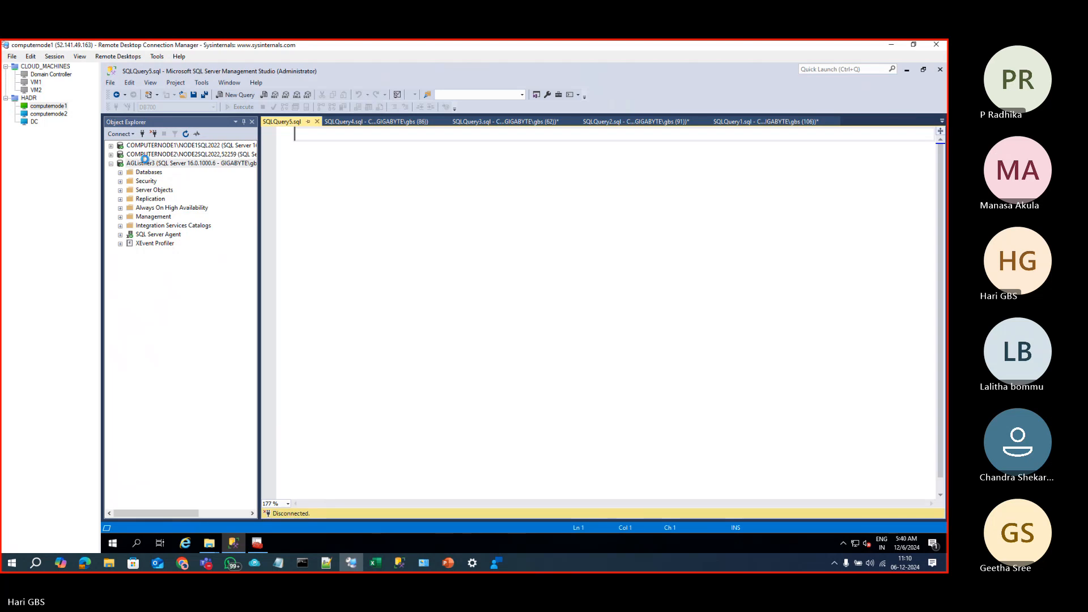
text(select)
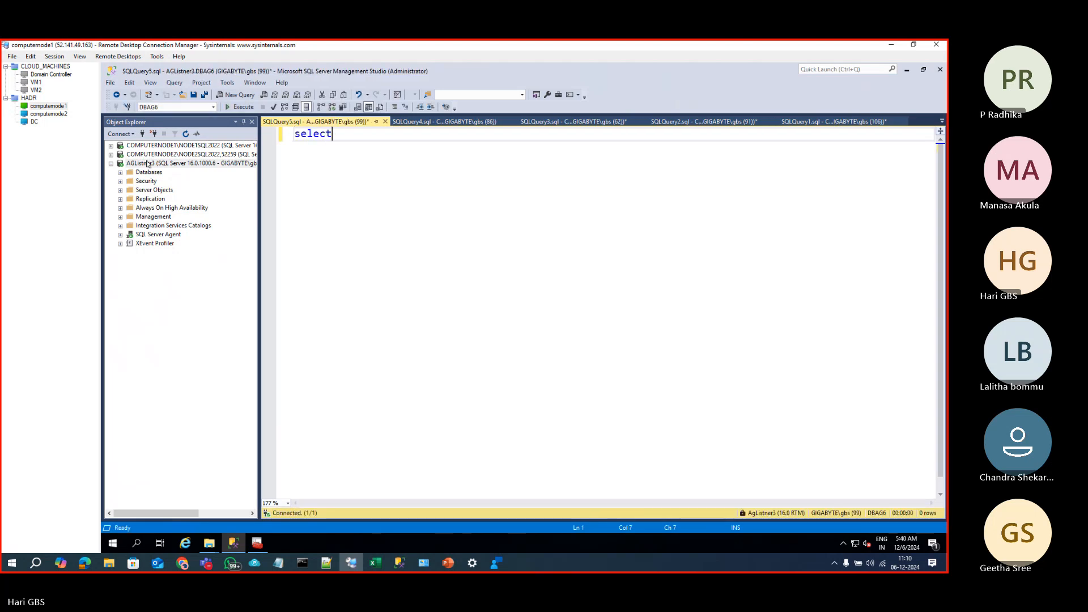
text( @@se)
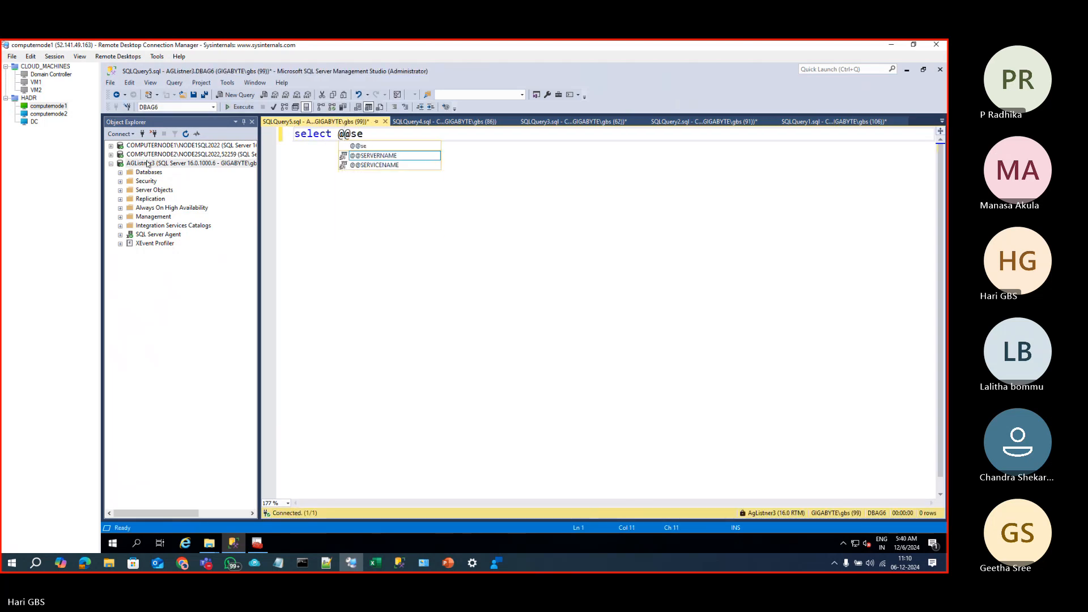
text(r)
key(Tab)
key(ctrl+a)
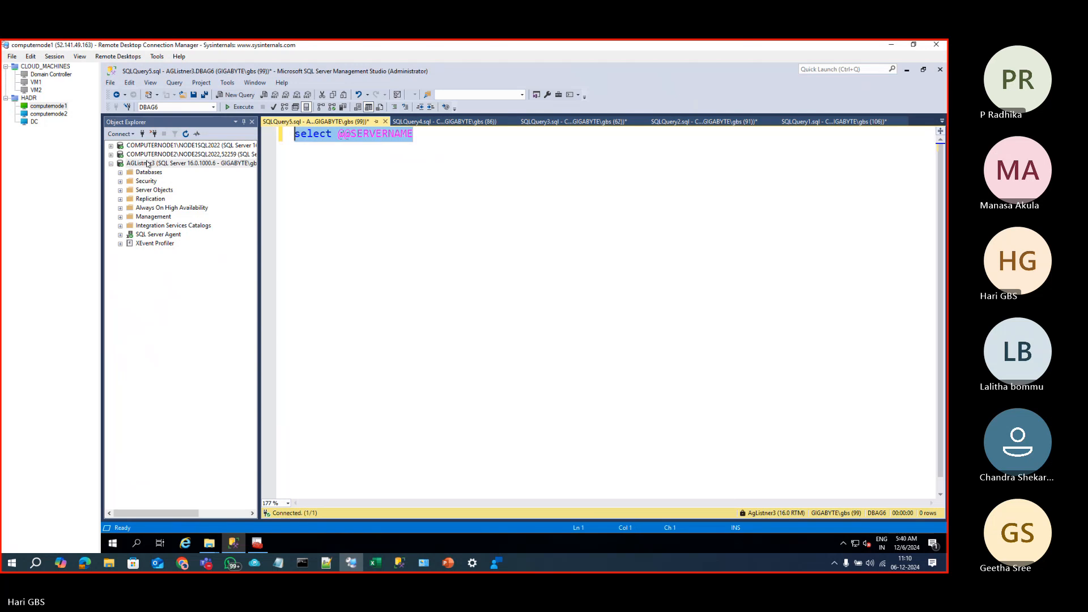
key(F5)
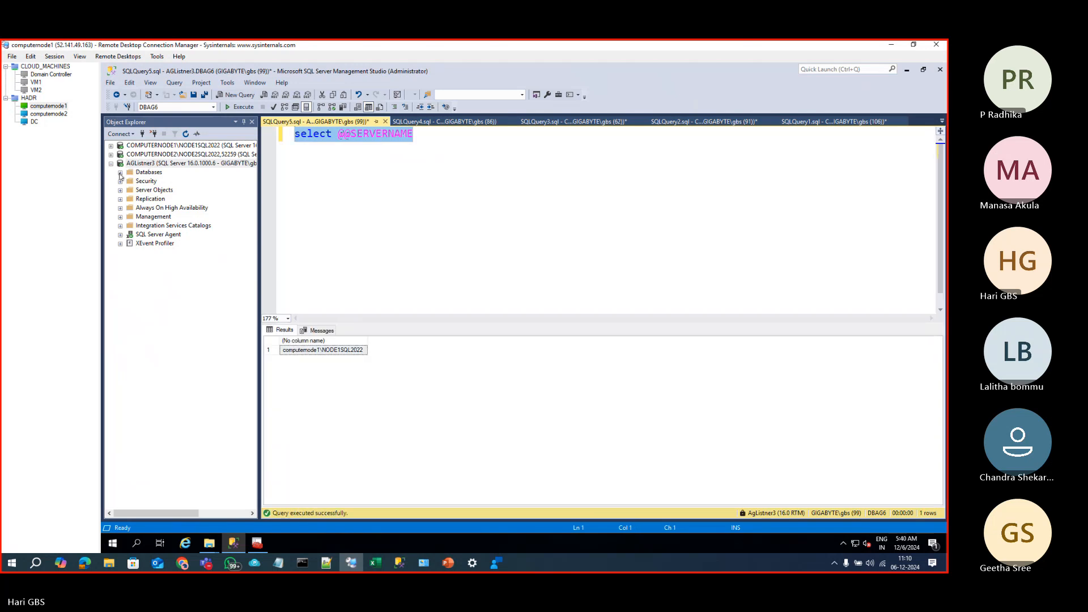
click(120, 172)
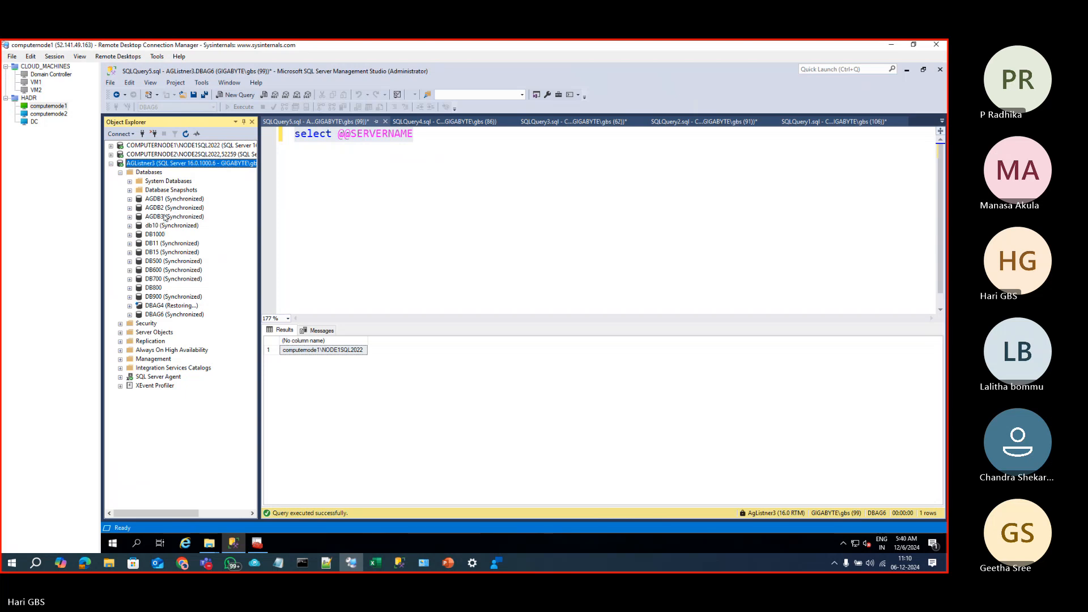
click(169, 314)
key(ctrl+n)
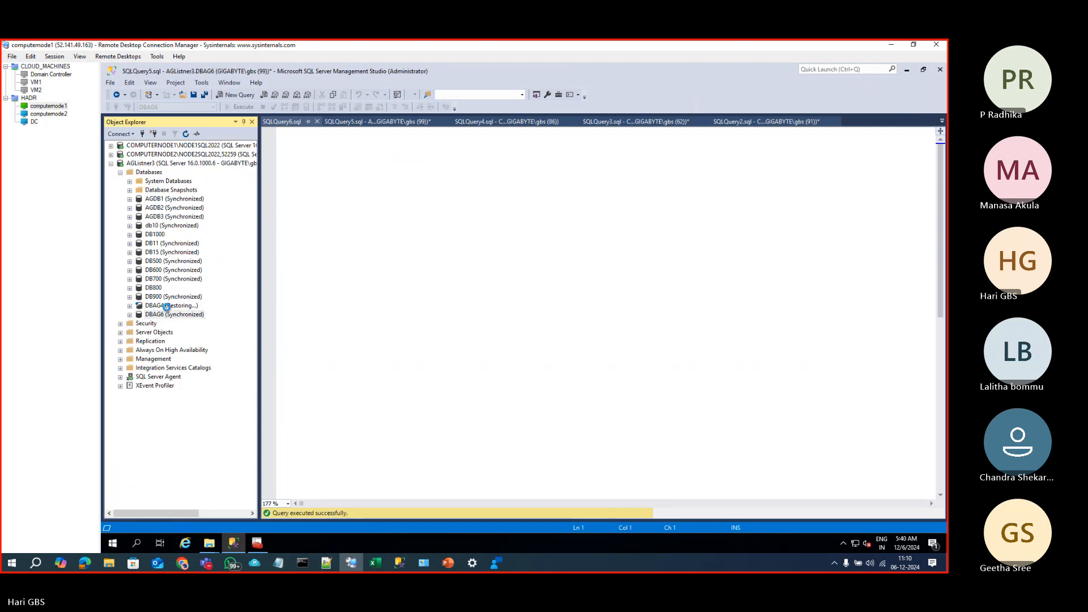
text(SELEC)
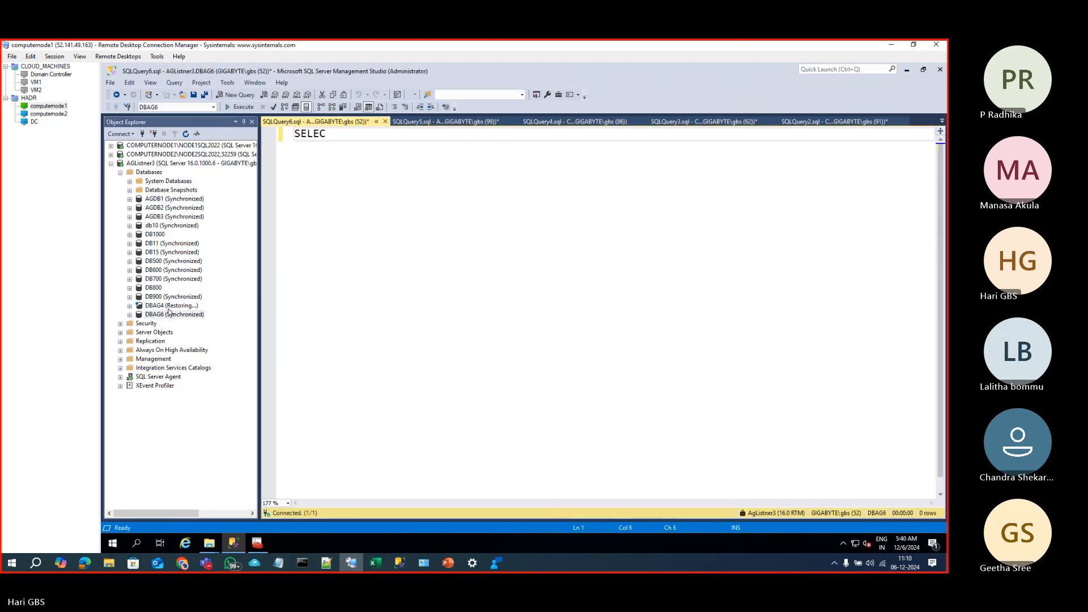
text(T @@SDER)
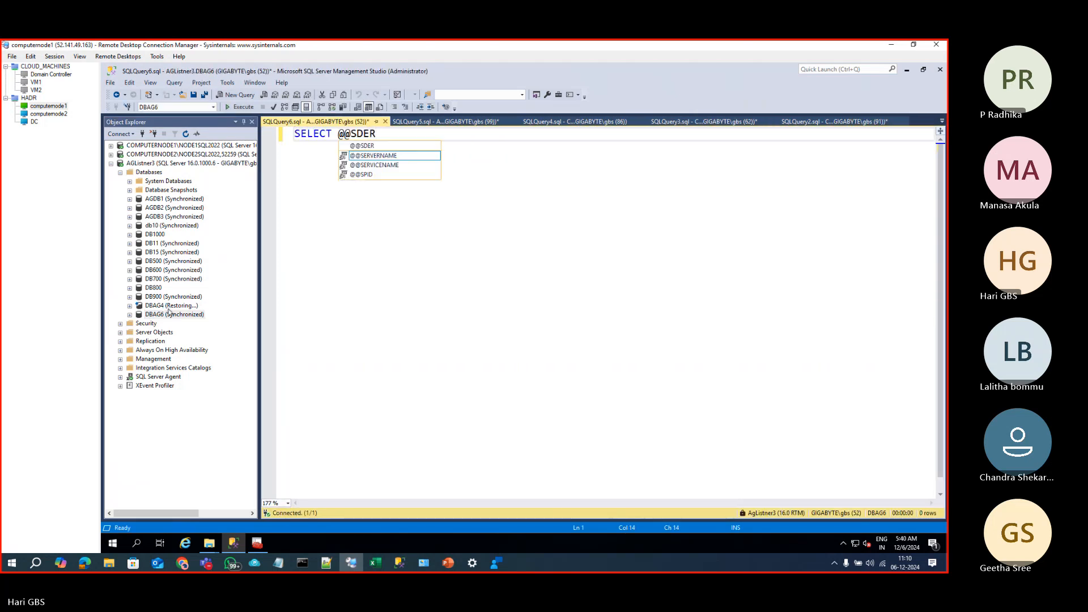
key(Tab)
key(F5)
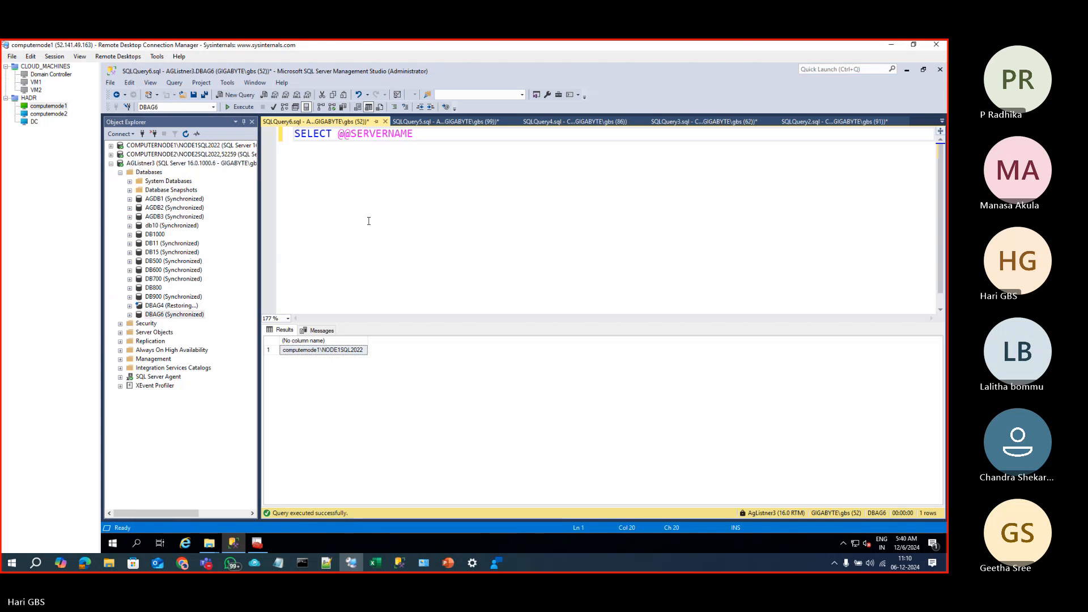
Step: Add and run SELECT TOP 10 * FROM SouthIndianNames on its own line
key(Return)
key(Return)
text(SELECT )
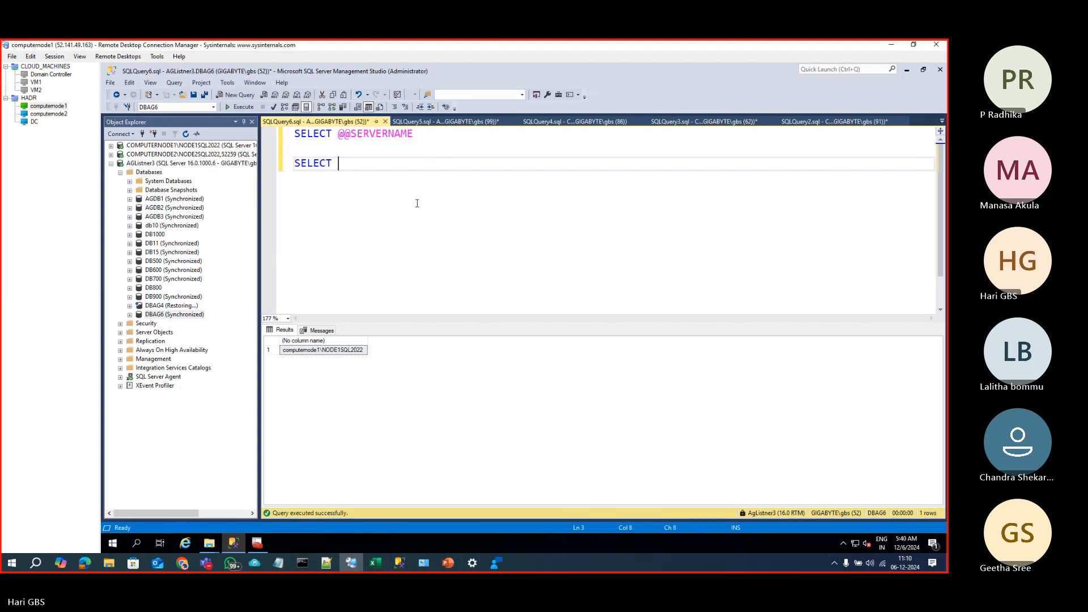
text(TOP 10 * FROM SOUTH)
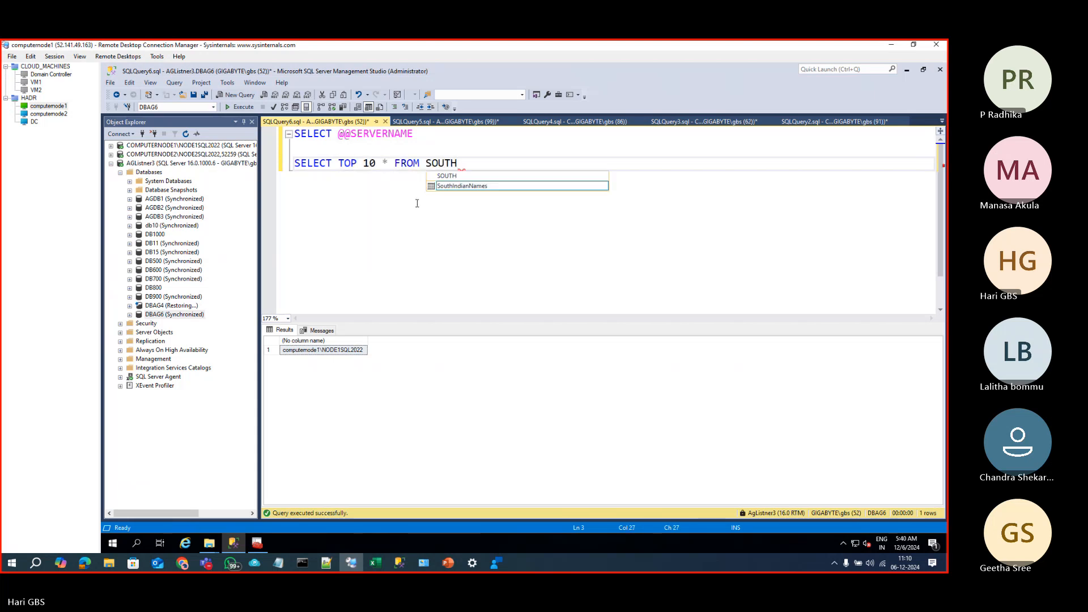
key(Tab)
key(shift+Home)
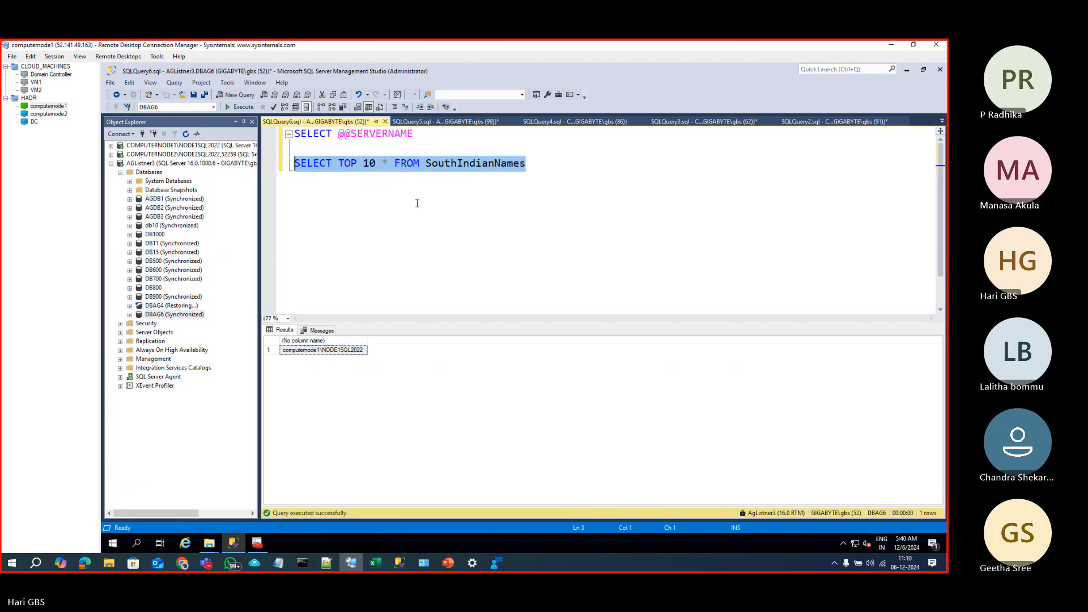
key(F5)
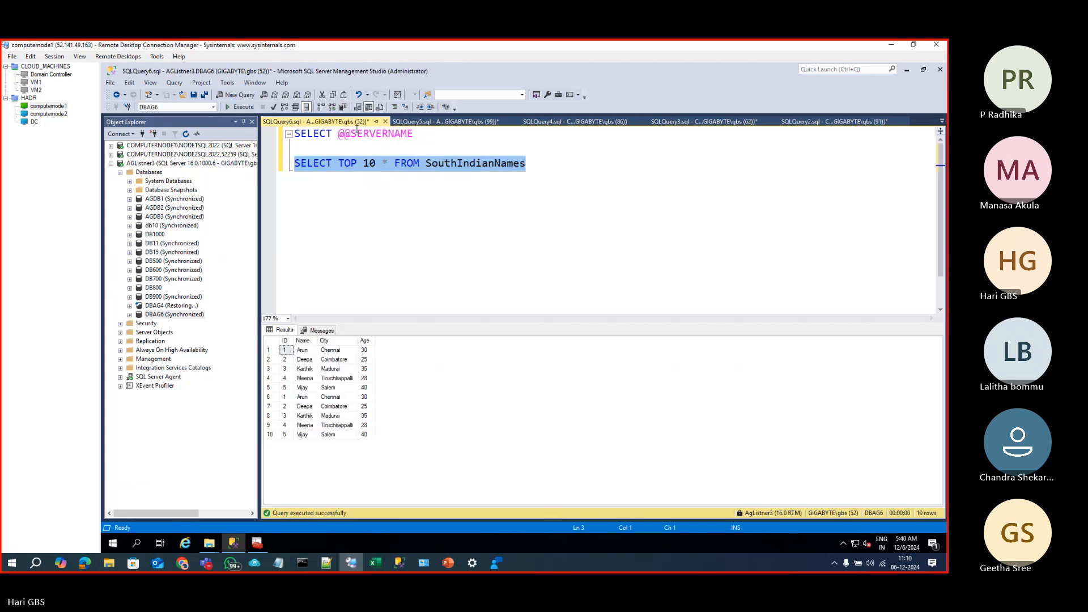
Step: Copy the server-name query below the table query and rerun it, returning computernode1\NODE1SQL2022
key(Up)
key(Up)
key(End)
key(shift+Home)
key(ctrl+c)
click(545, 173)
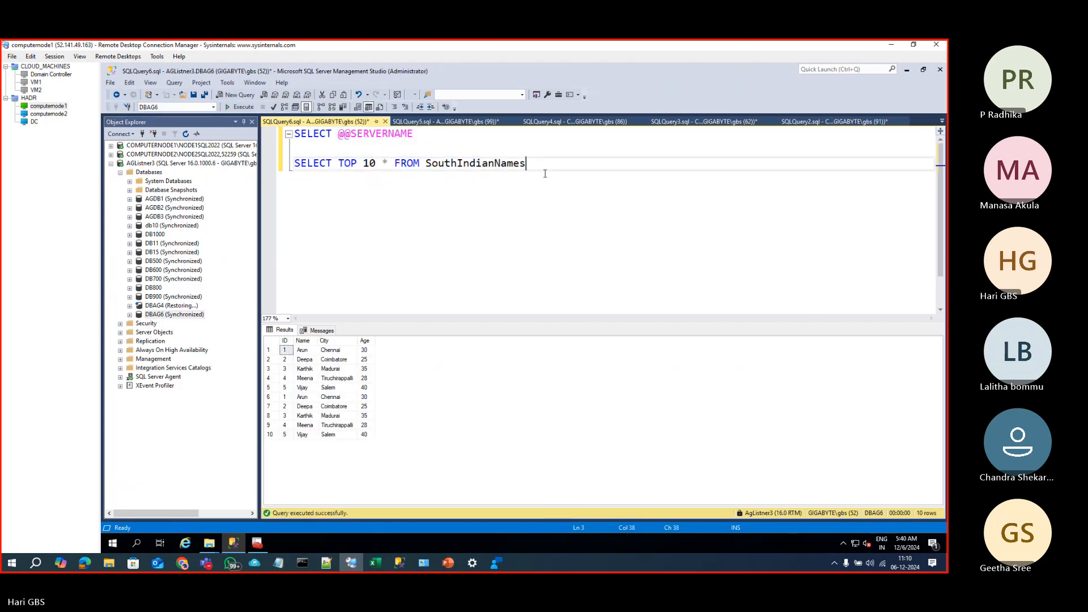
key(Return)
key(ctrl+v)
key(Return)
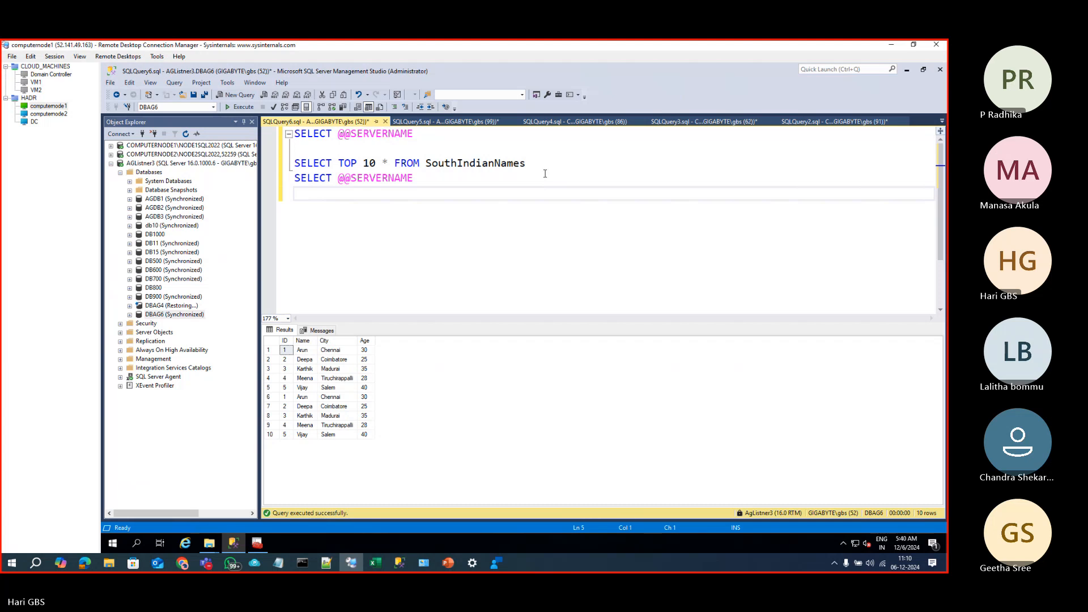
key(shift+Up)
key(F5)
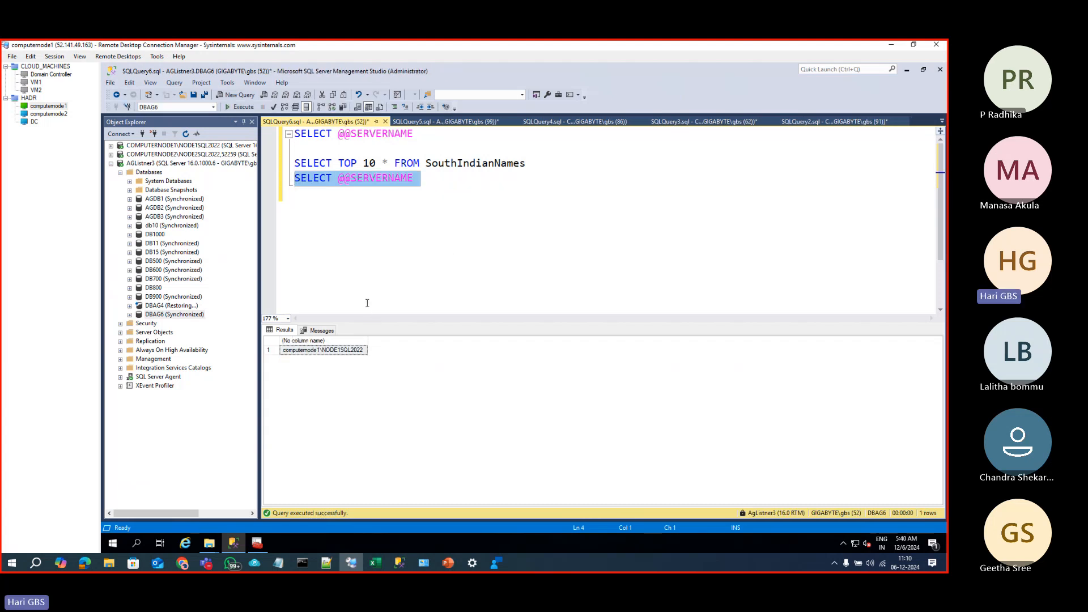
click(453, 203)
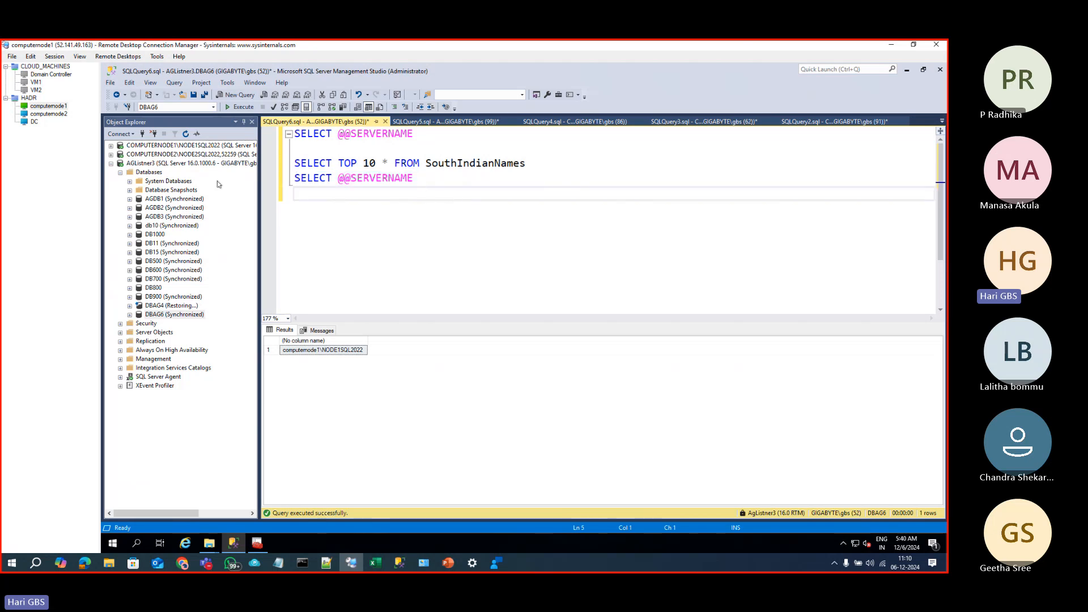
click(175, 167)
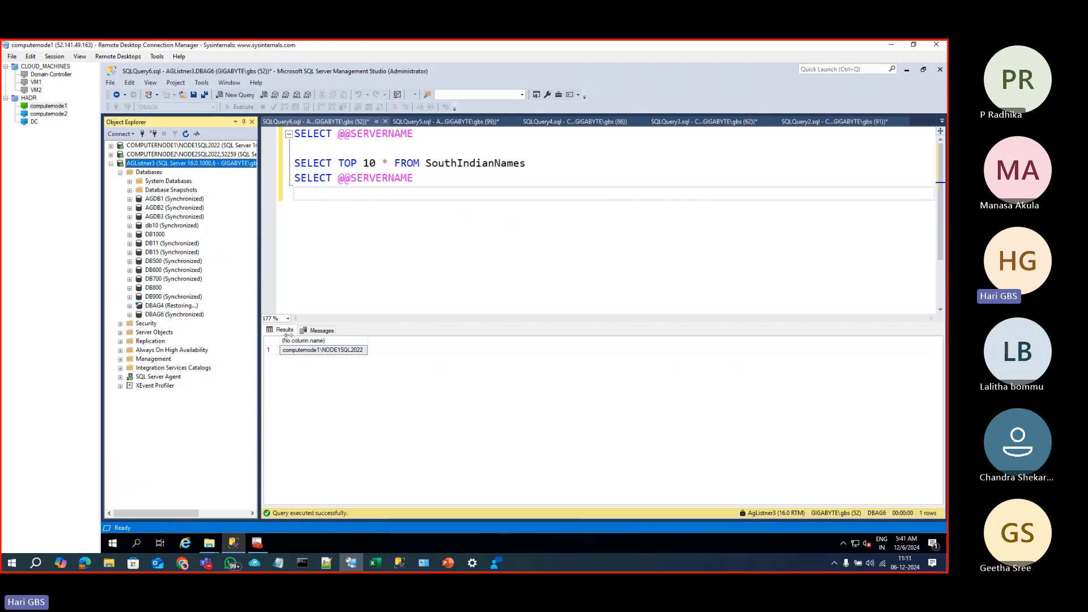
Step: Bring up the PowerPoint deck on slide 2, Topics we will cover
mouse_move(448, 563)
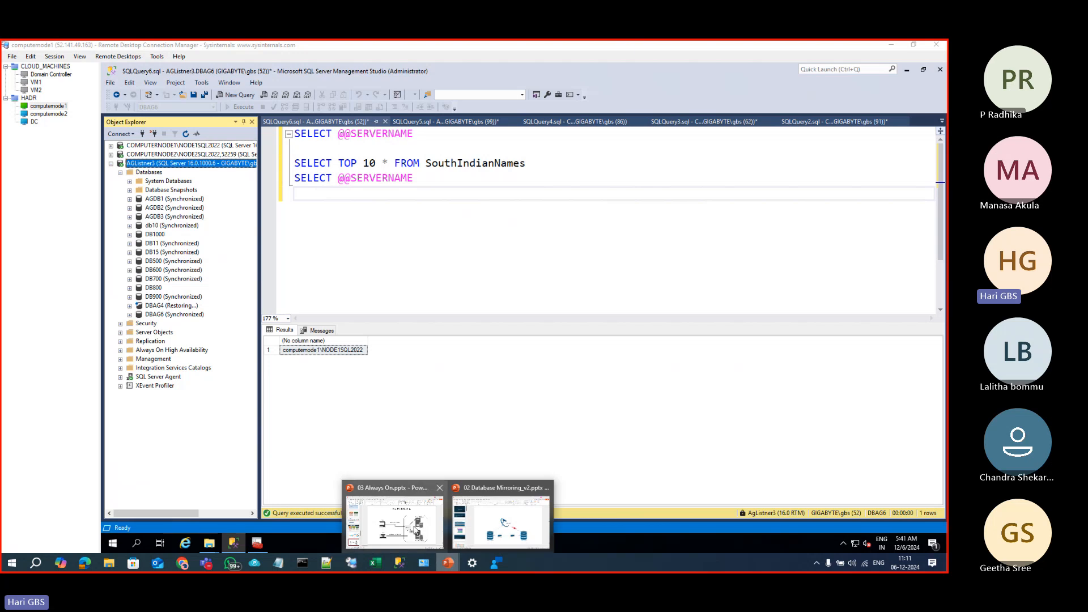
click(354, 484)
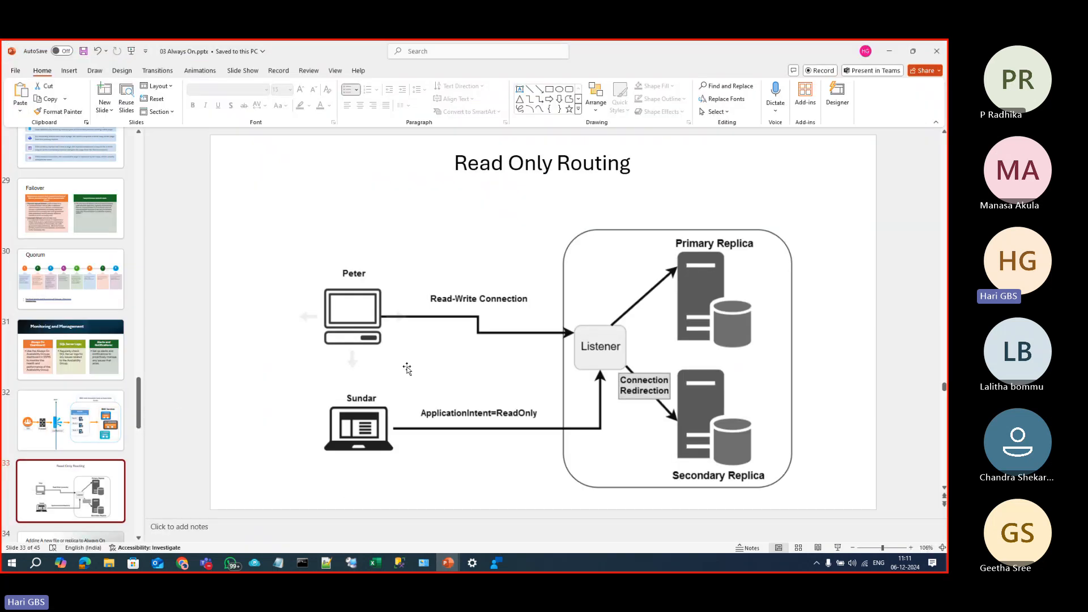
drag(138, 403, 147, 178)
click(71, 238)
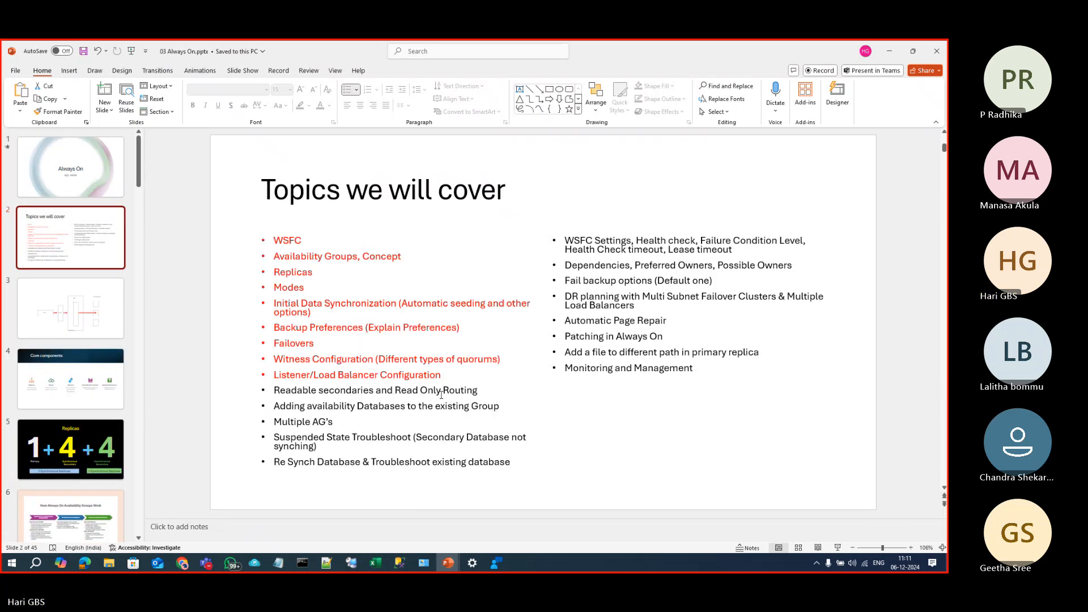
Step: Make the 'Readable secondaries and Read Only Routing' bullet red with yellow highlight
drag(493, 395, 272, 392)
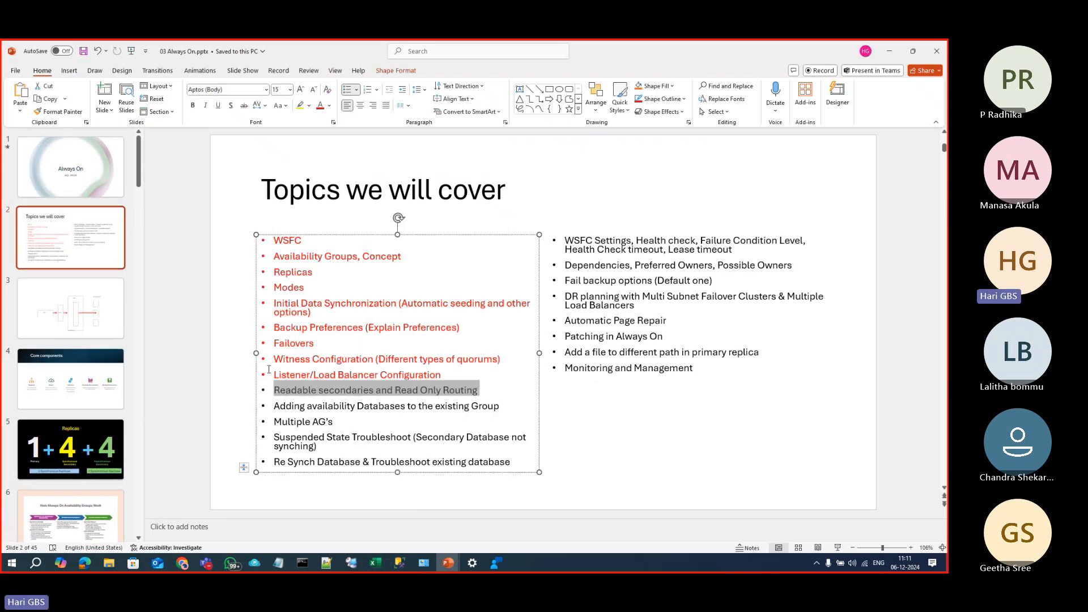
click(320, 106)
click(391, 390)
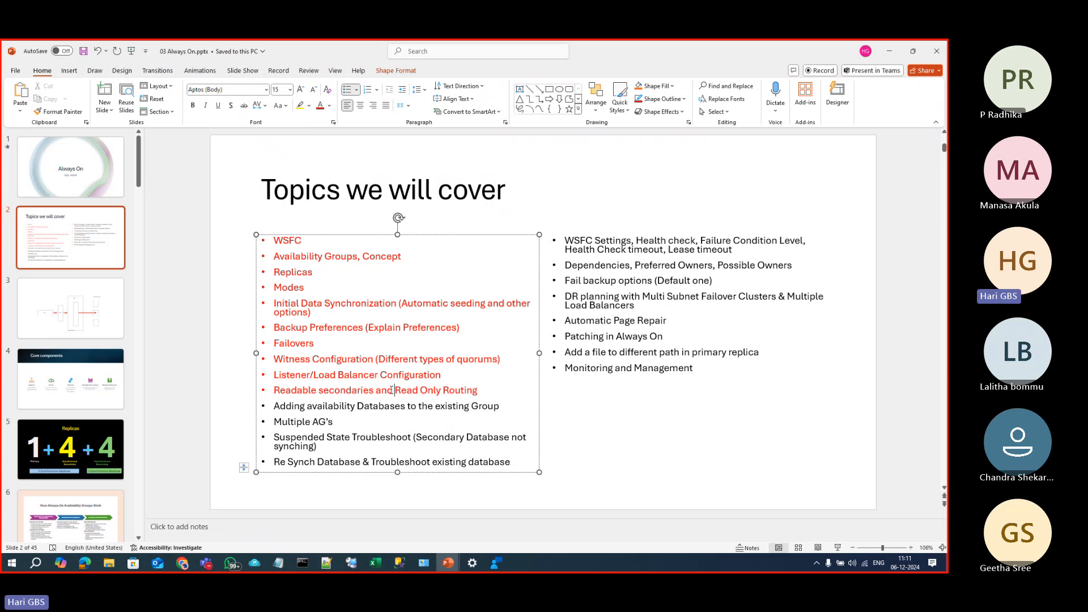
drag(479, 391, 272, 391)
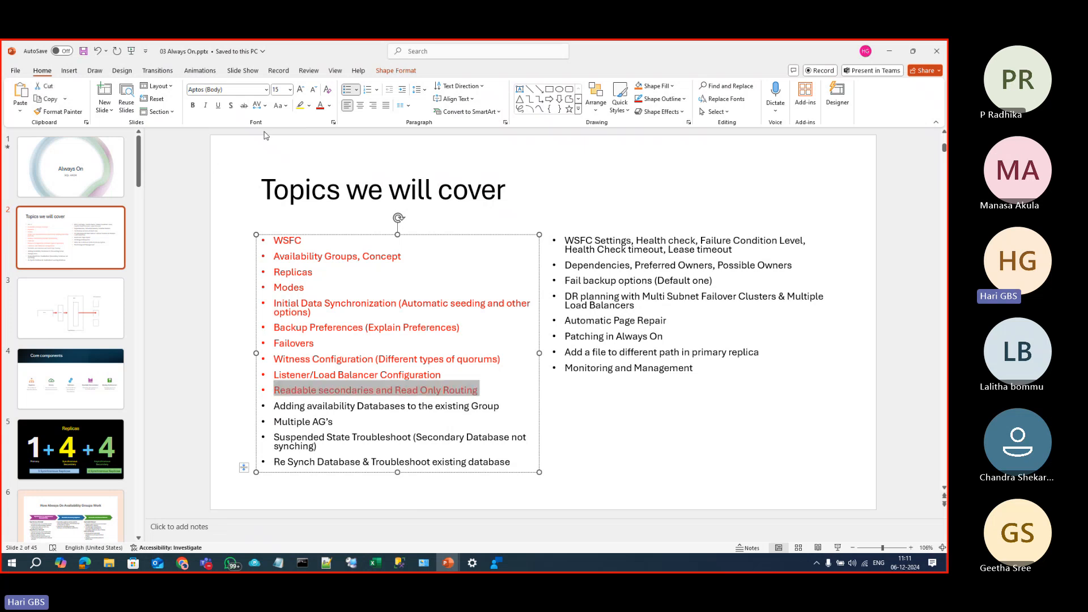
click(300, 106)
click(435, 405)
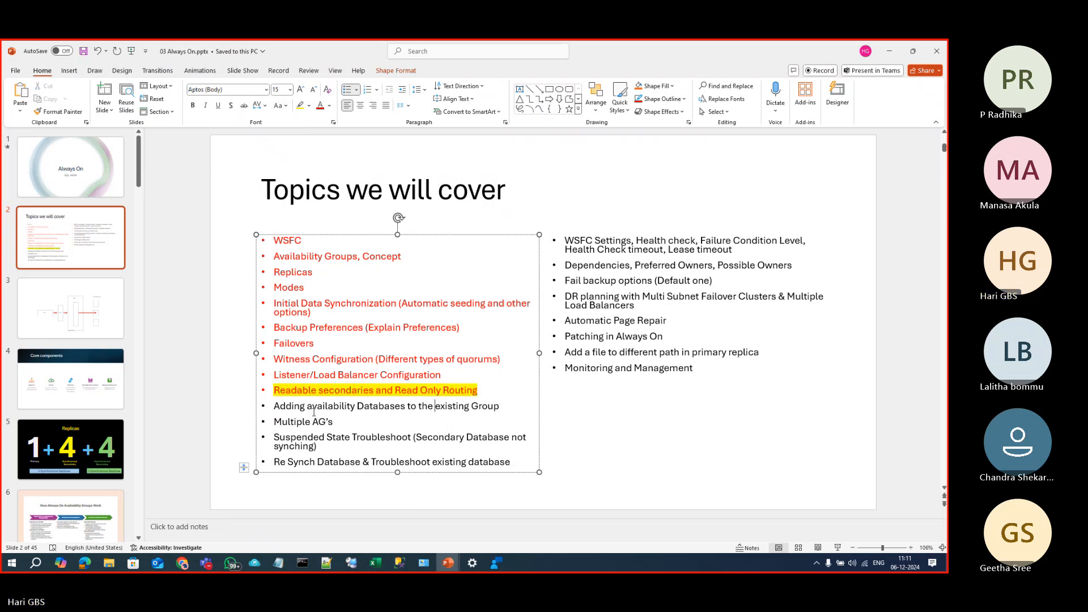